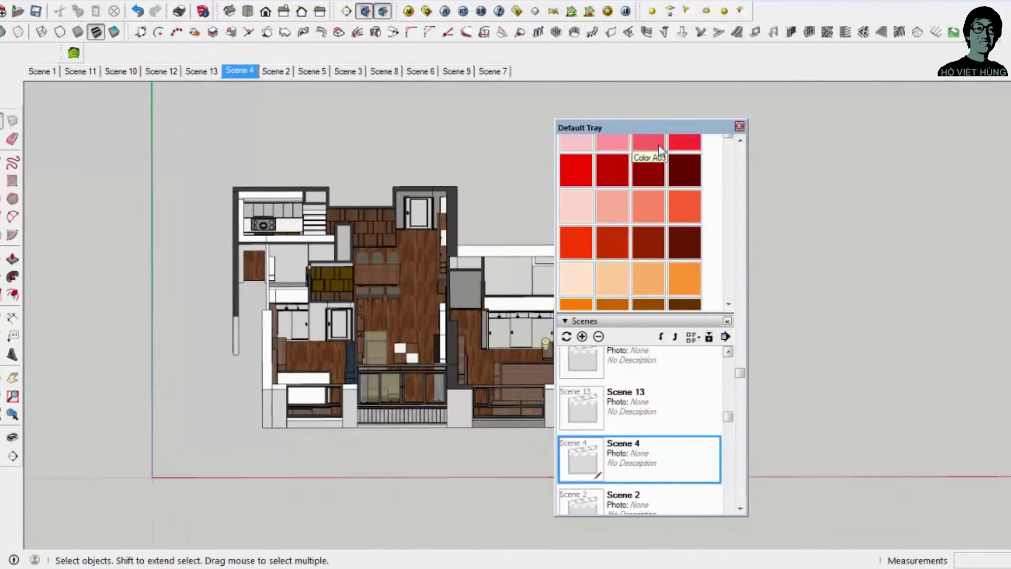
Step: Dock the Default Tray on the right and show the model in Top view, zoomed to extents
drag(659, 128, 558, 310)
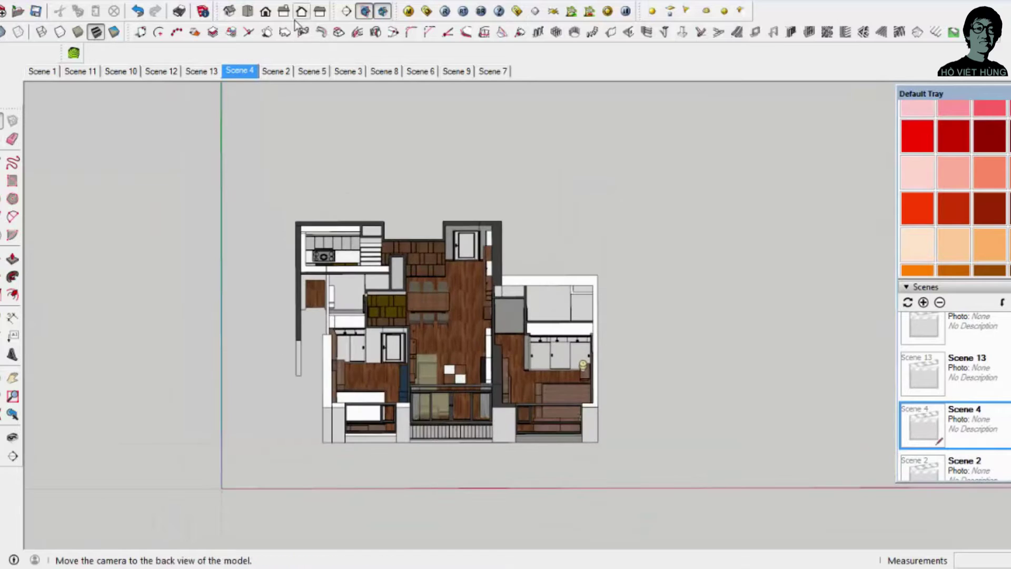
click(266, 11)
key(shift+z)
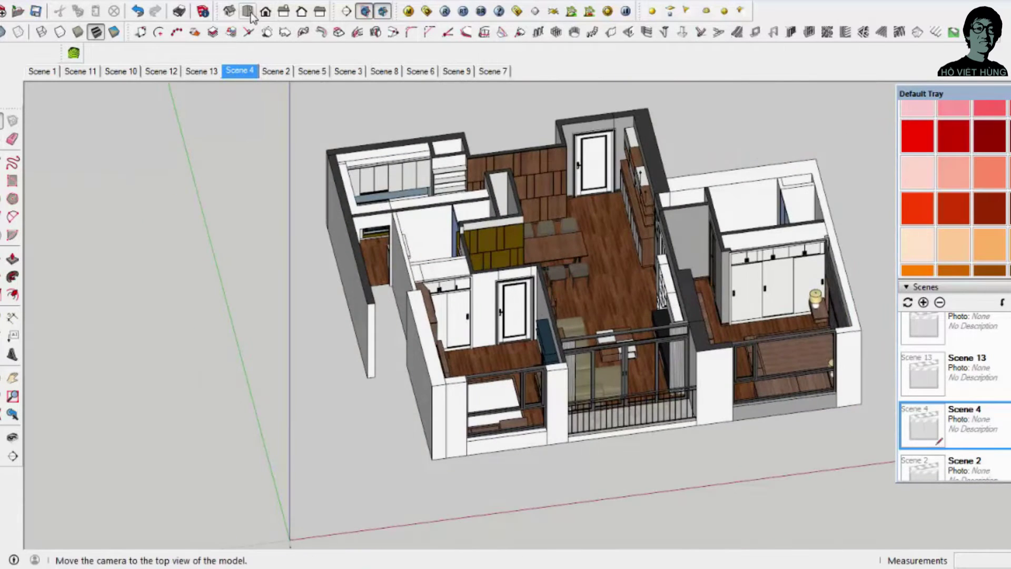
click(265, 11)
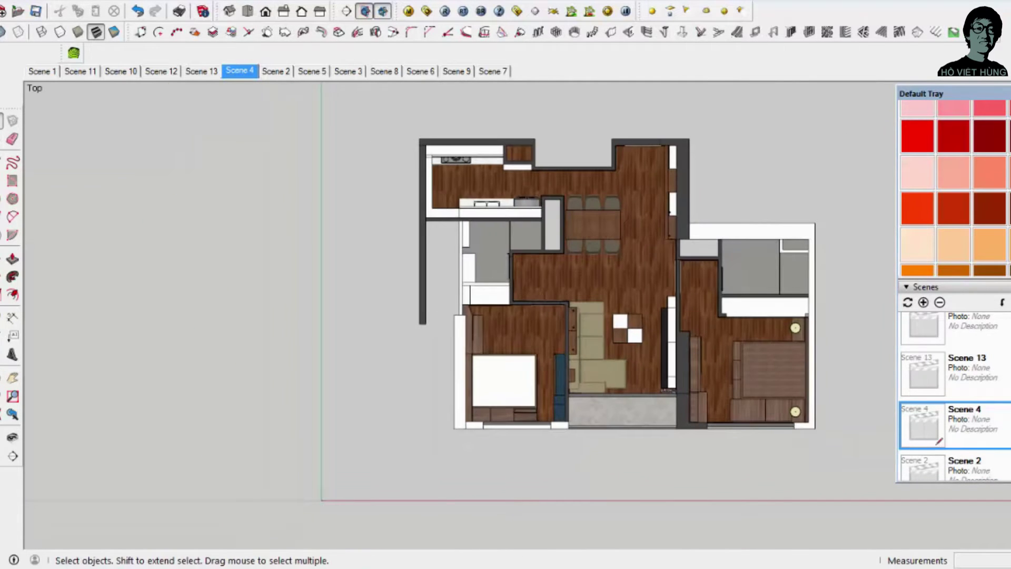
Step: Pan and zoom so the apartment floor plan fills the window
click(13, 378)
scroll(526, 314, up, 2)
mouse_move(585, 228)
mouse_down()
mouse_move(526, 315)
mouse_move(535, 323)
mouse_up()
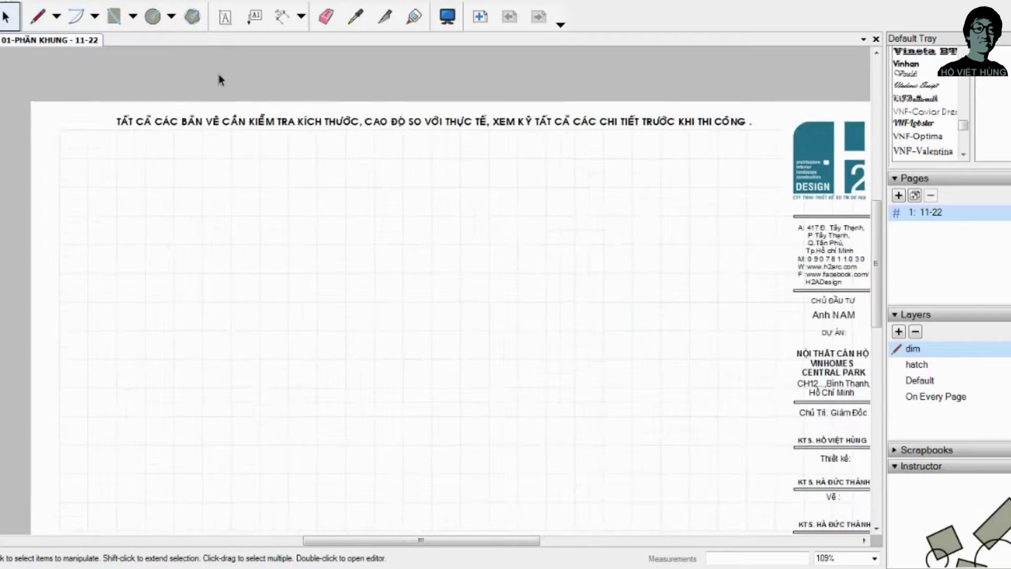
scroll(438, 171, down, 2)
scroll(566, 370, down, 2)
scroll(632, 479, up, 3)
scroll(634, 480, down, 2)
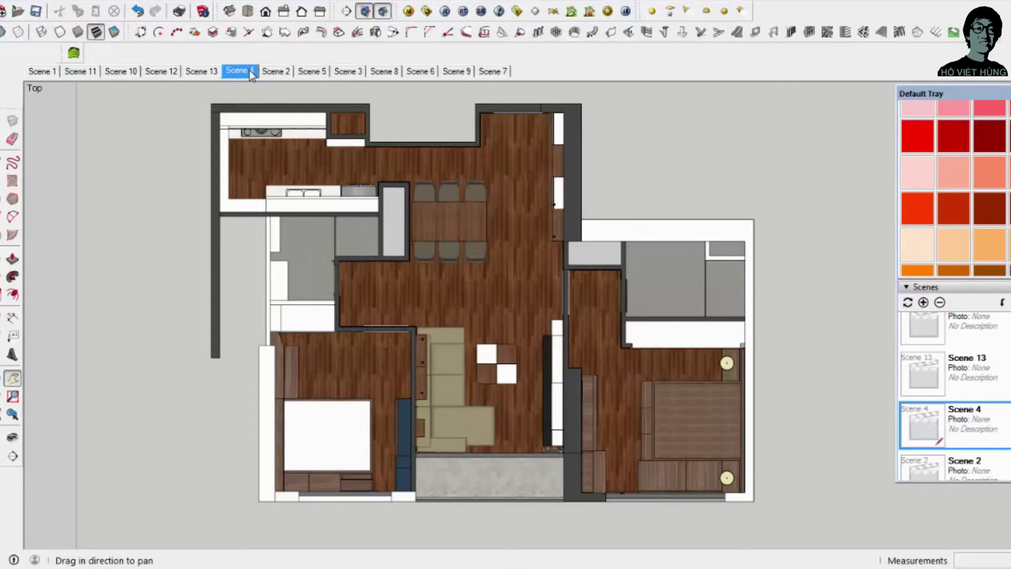
Step: Change Scene 4's name to MB in its scene details in the Scenes panel
right_click(251, 76)
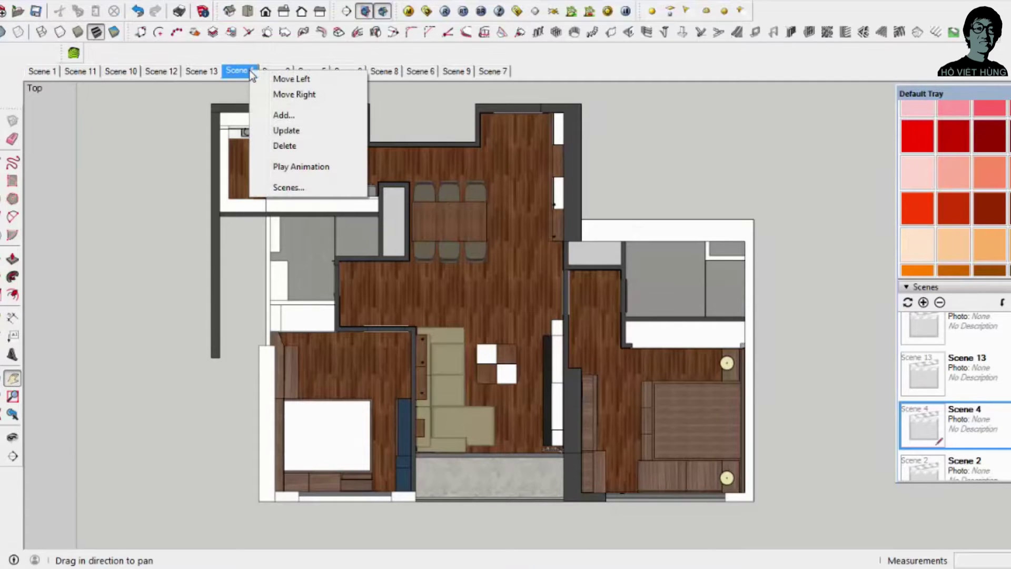
click(989, 426)
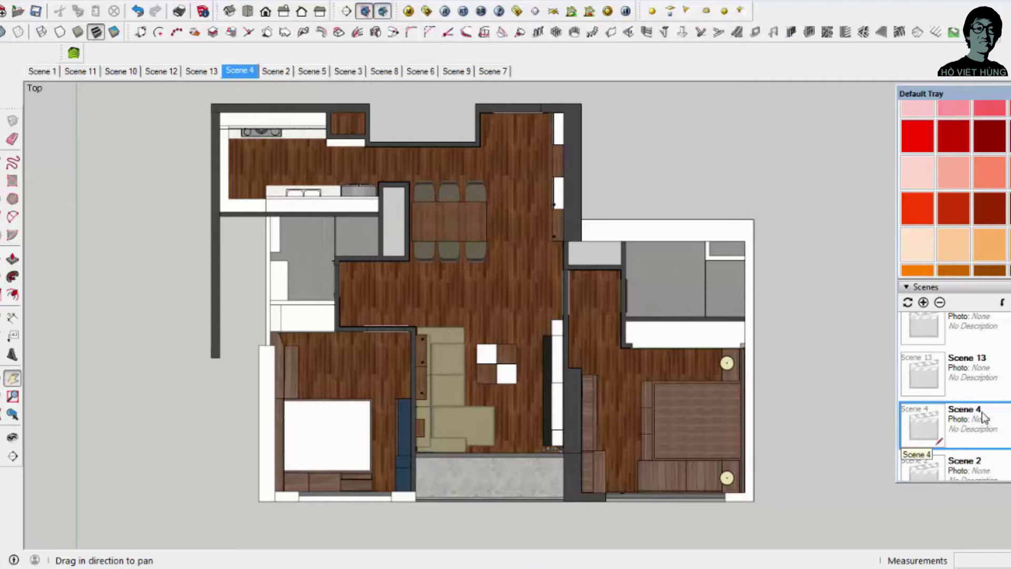
right_click(979, 413)
click(956, 313)
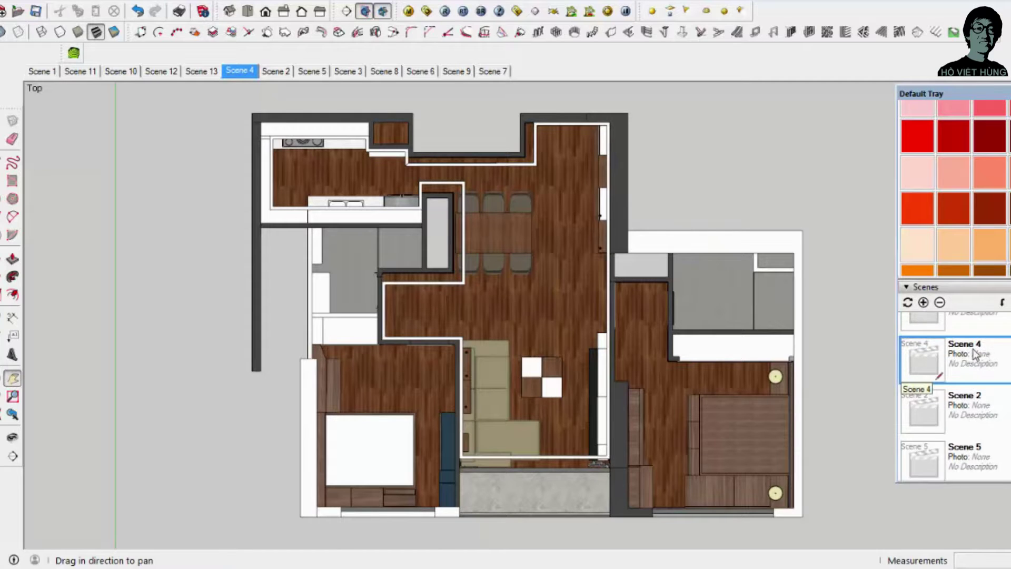
right_click(976, 349)
click(967, 386)
text(MB)
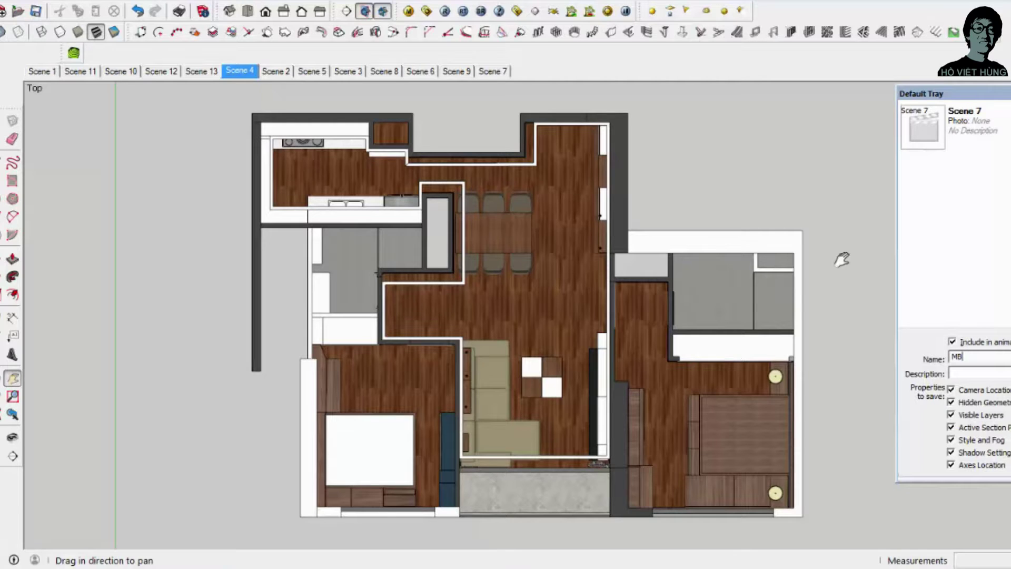
key(Return)
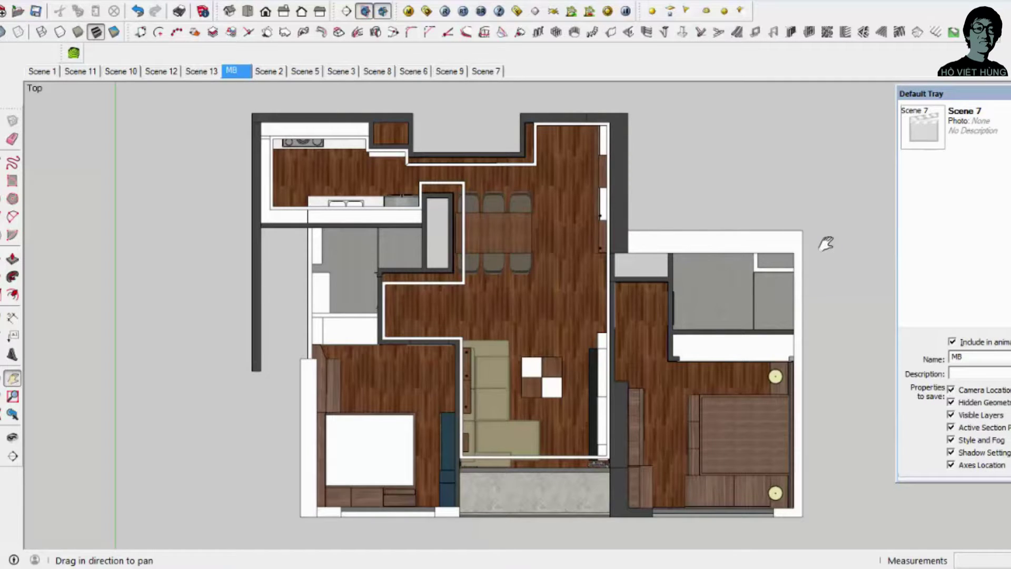
Step: Delete Scenes 13, 12, 10 and 11, confirming each deletion
right_click(211, 71)
click(247, 144)
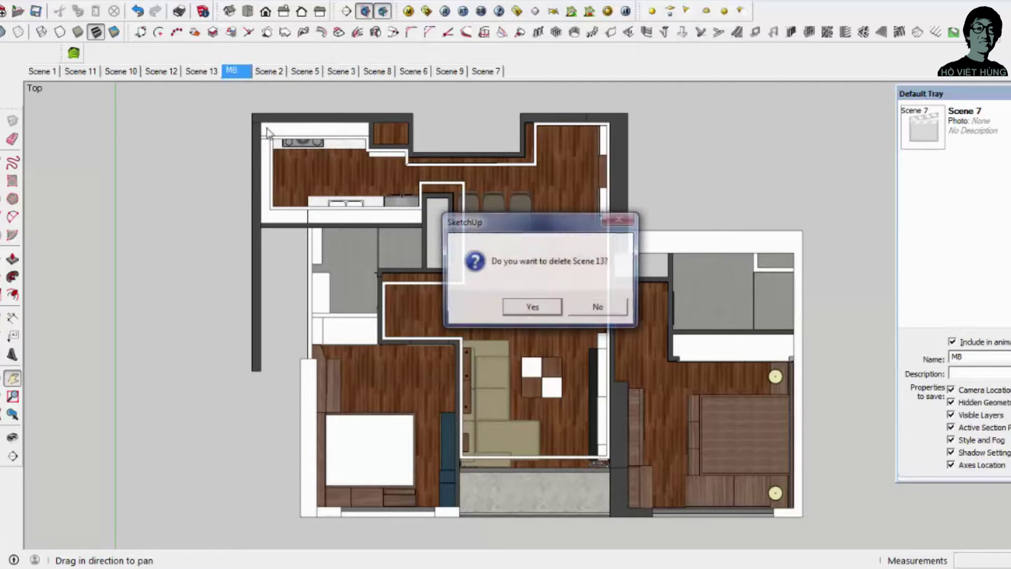
key(Return)
right_click(168, 73)
click(247, 147)
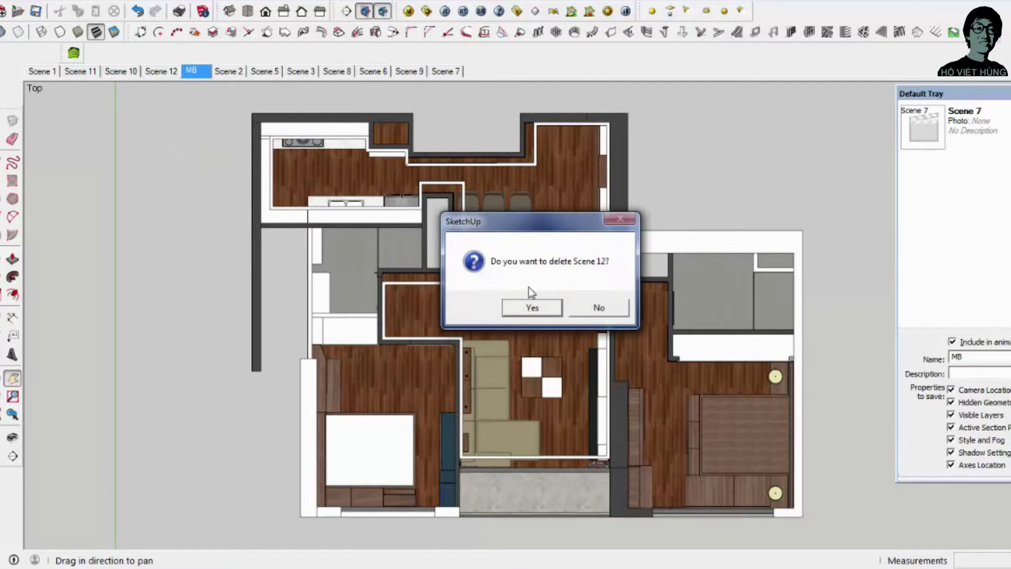
click(532, 307)
right_click(125, 70)
click(158, 147)
click(534, 309)
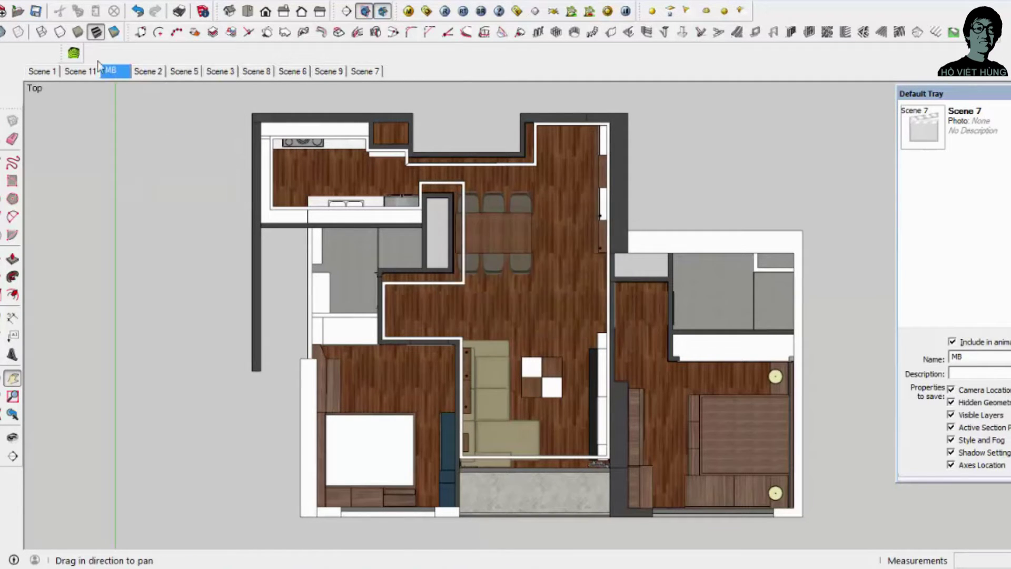
right_click(81, 72)
click(116, 148)
click(532, 307)
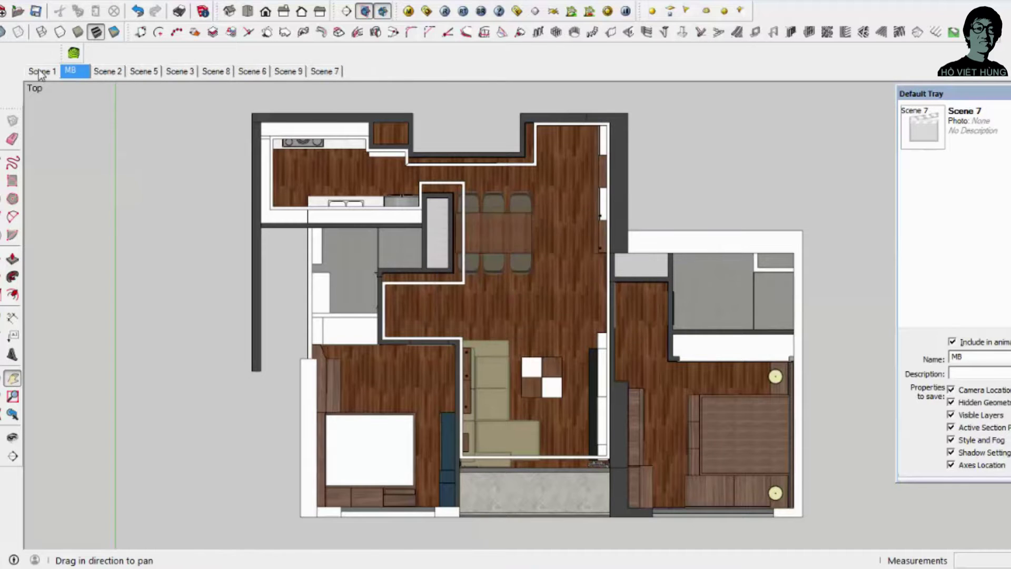
Step: Delete Scenes 1, 2, 5 and 3
right_click(41, 72)
click(87, 149)
click(529, 307)
right_click(79, 72)
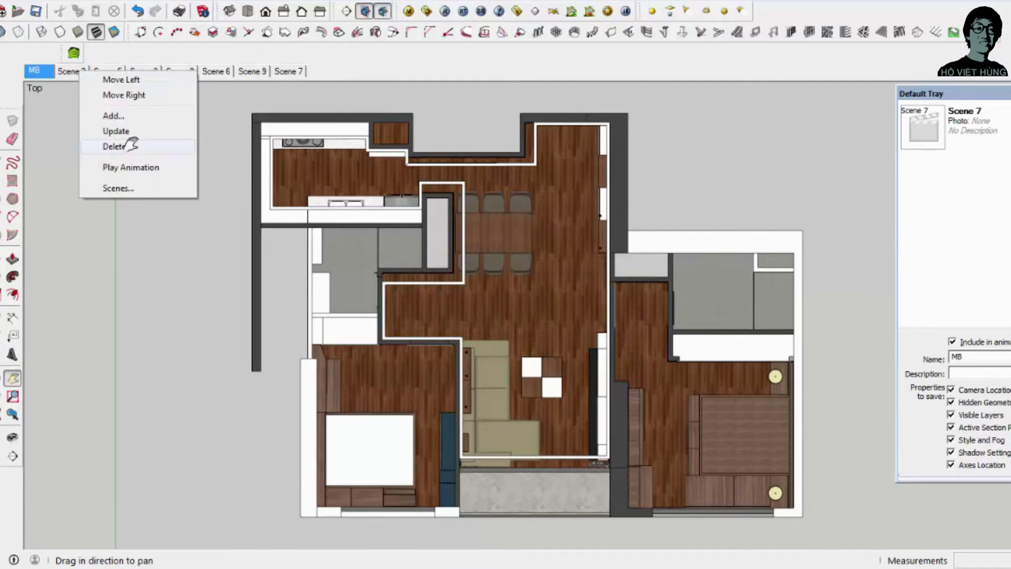
click(126, 147)
click(529, 307)
right_click(79, 72)
click(102, 146)
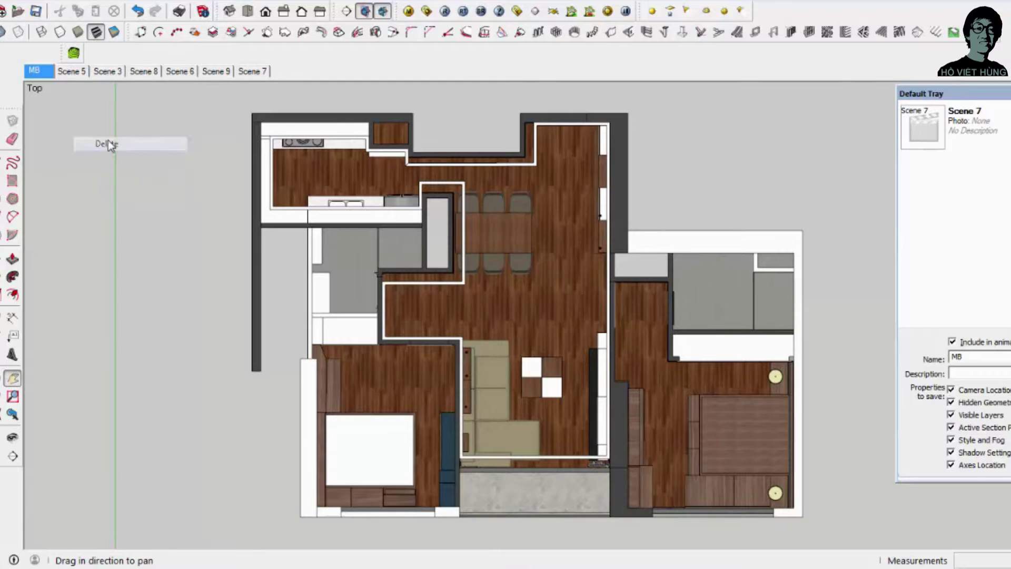
right_click(73, 77)
click(108, 147)
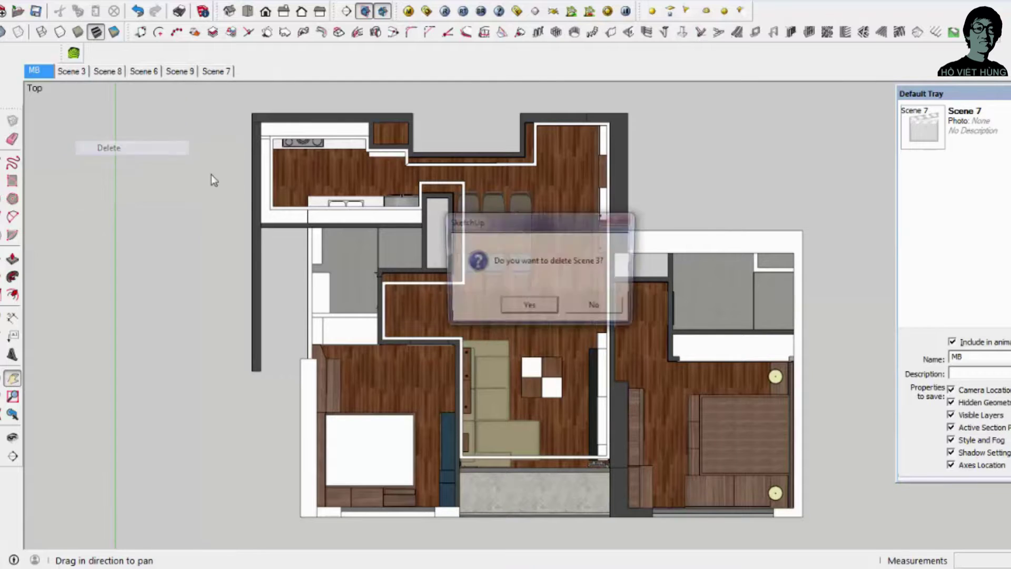
click(528, 307)
Step: Delete the remaining Scenes 8, 6, 9 and 7, leaving only MB
right_click(74, 73)
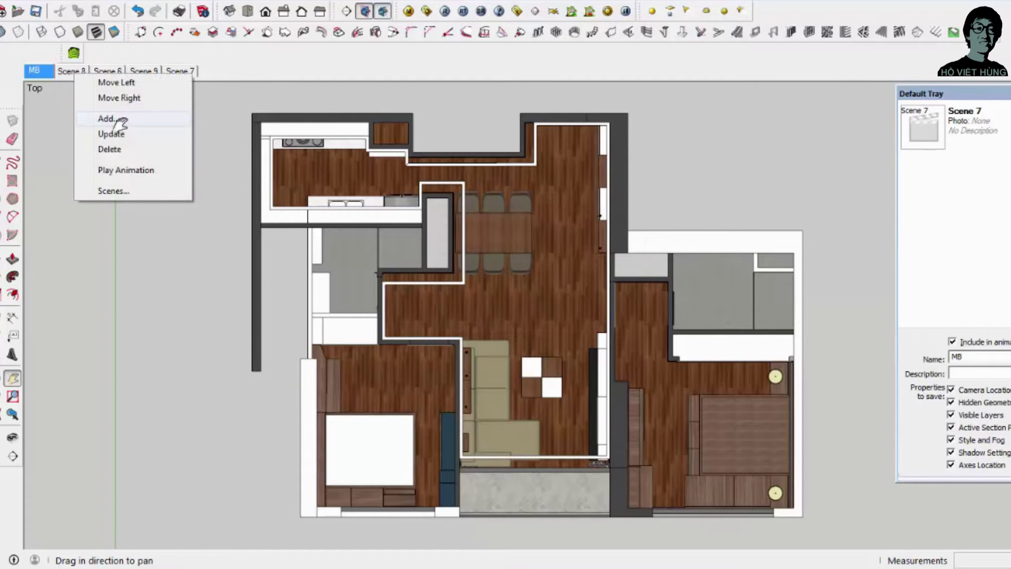
click(129, 147)
click(529, 307)
right_click(74, 72)
click(110, 144)
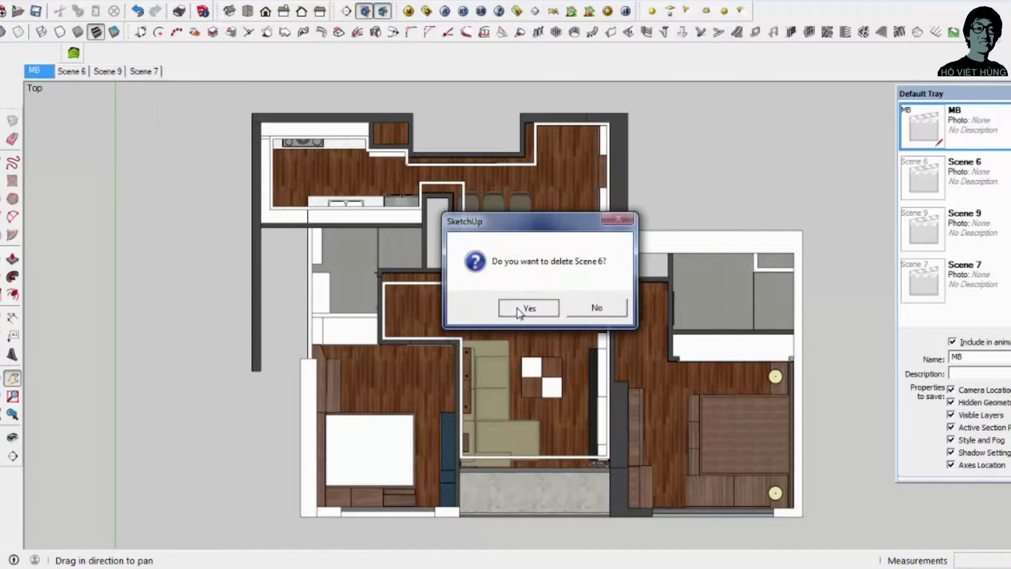
click(528, 306)
right_click(74, 71)
click(111, 145)
click(529, 307)
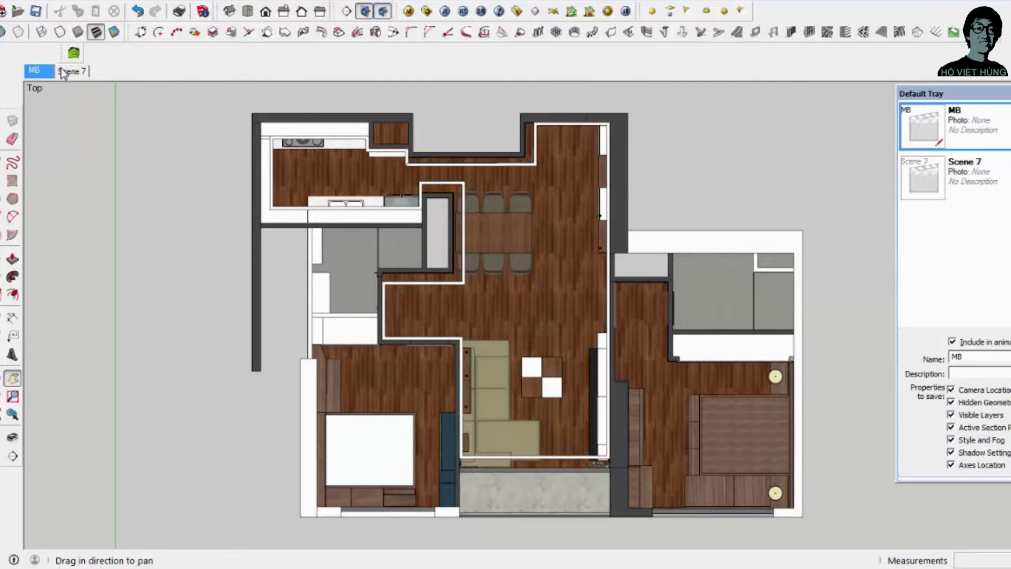
right_click(63, 70)
click(105, 142)
click(528, 306)
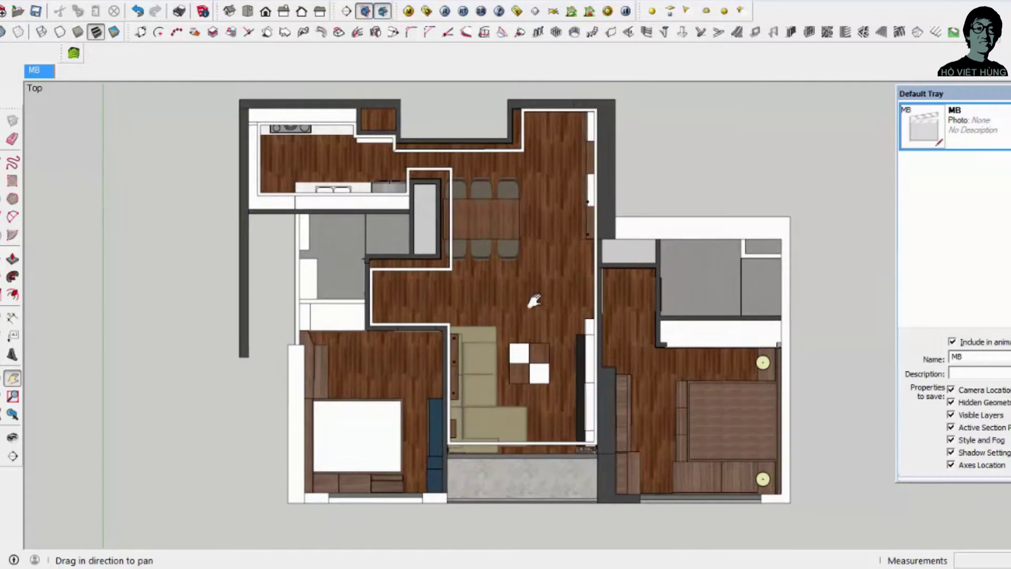
Step: Place a horizontal section plane on the floor and raise it about 2173 mm up the walls
click(346, 11)
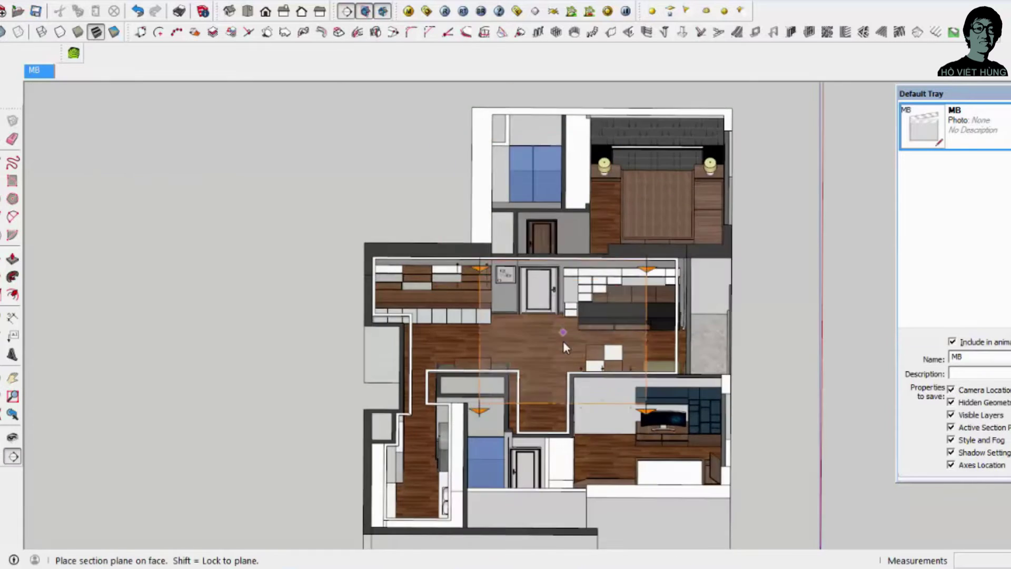
click(564, 340)
scroll(535, 352, down, 5)
middle_drag(505, 349, 415, 385)
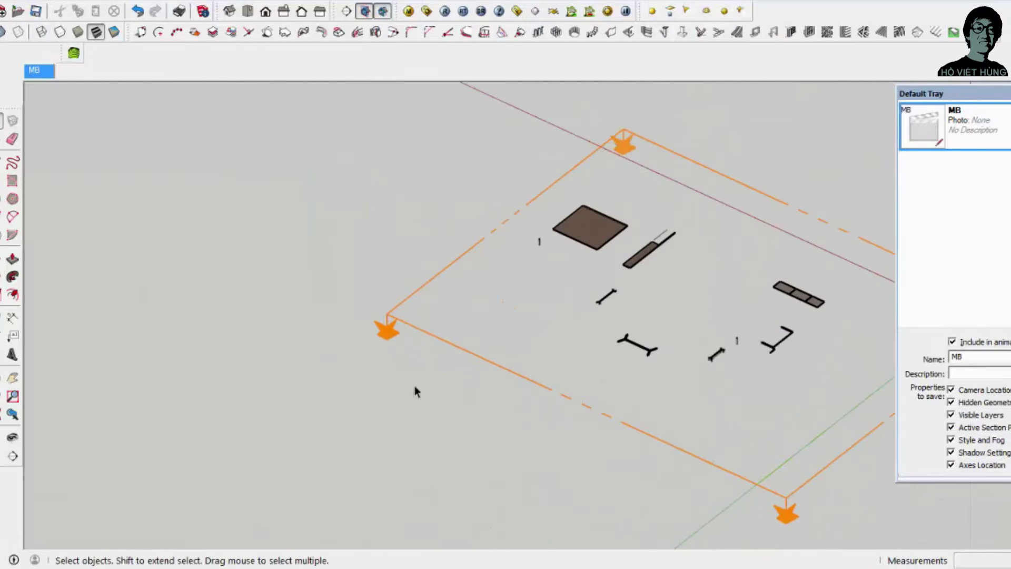
click(439, 340)
key(m)
click(438, 400)
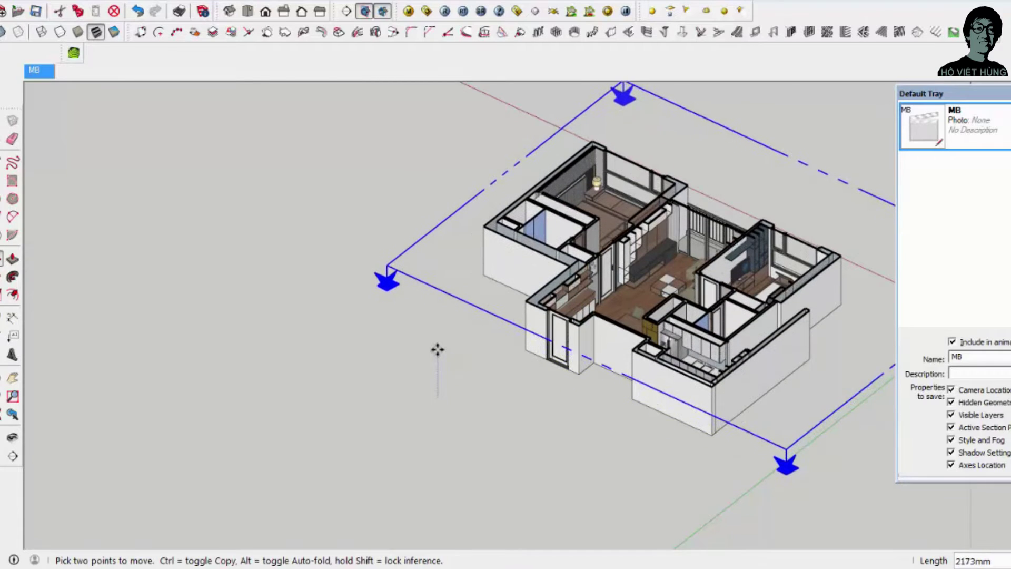
click(436, 355)
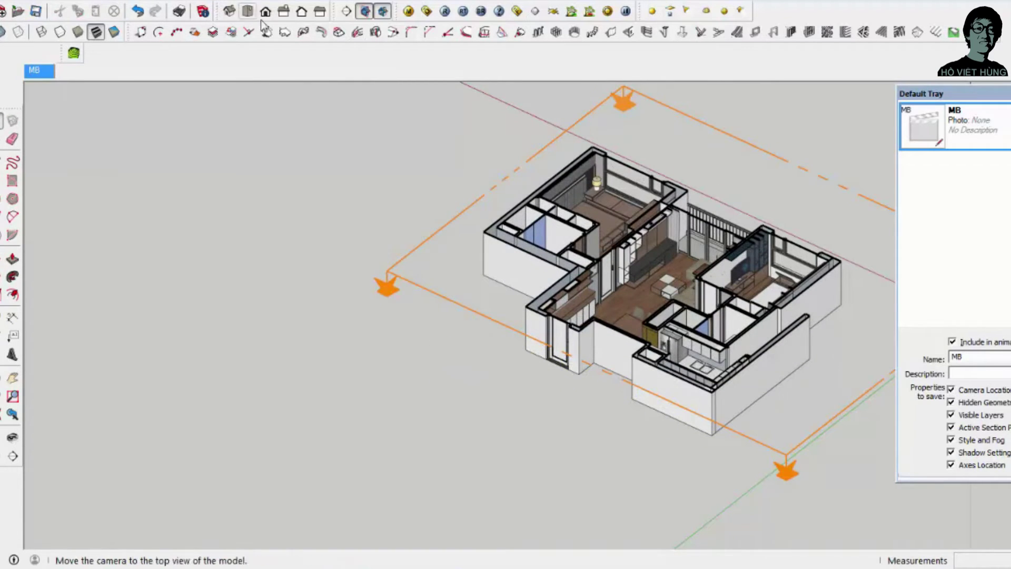
Step: Show the cut plan in Top view with the section plane hidden
click(246, 11)
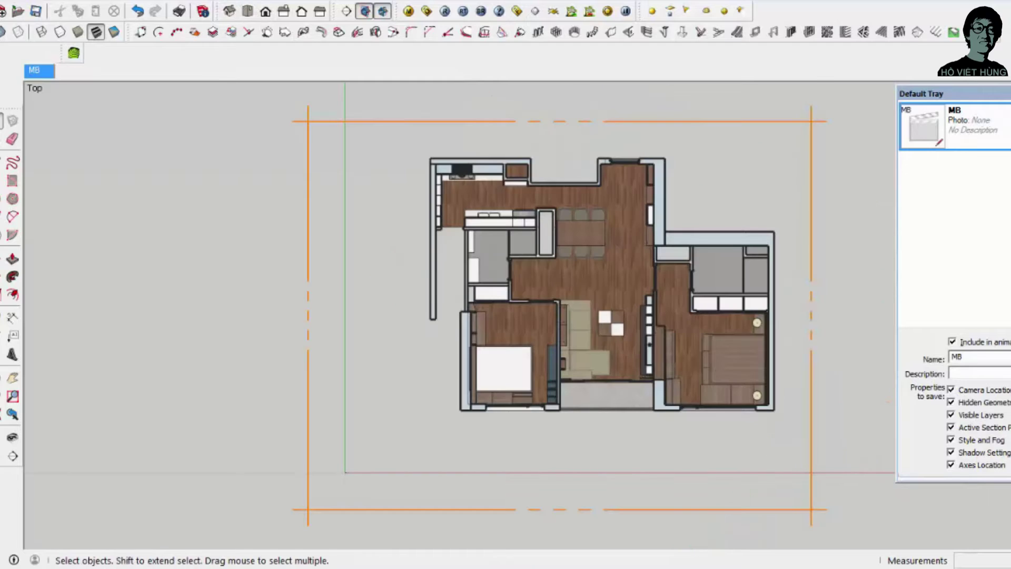
scroll(723, 342, down, 1)
click(780, 227)
key(Delete)
scroll(654, 238, up, 3)
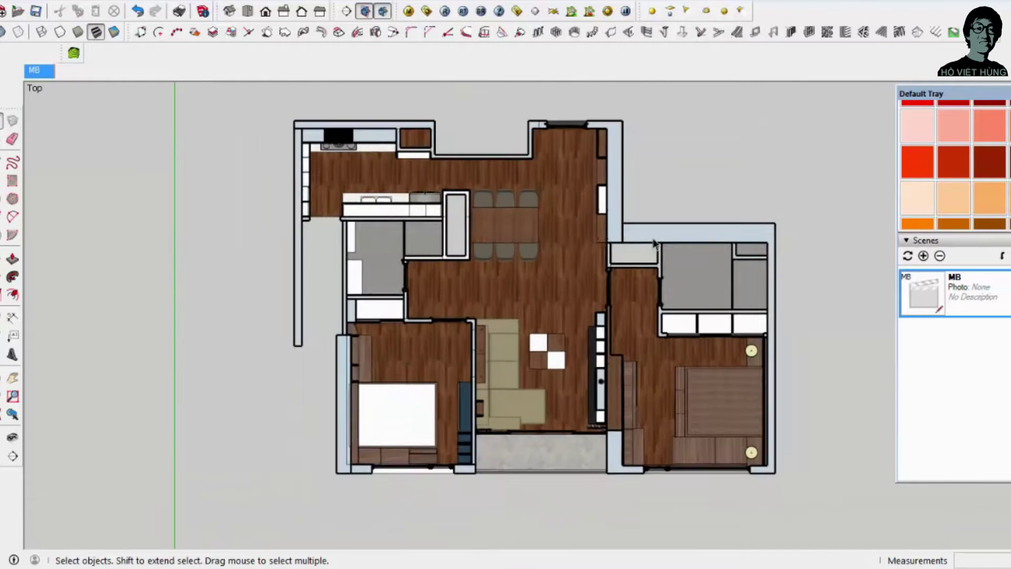
scroll(654, 238, up, 1)
scroll(654, 238, down, 1)
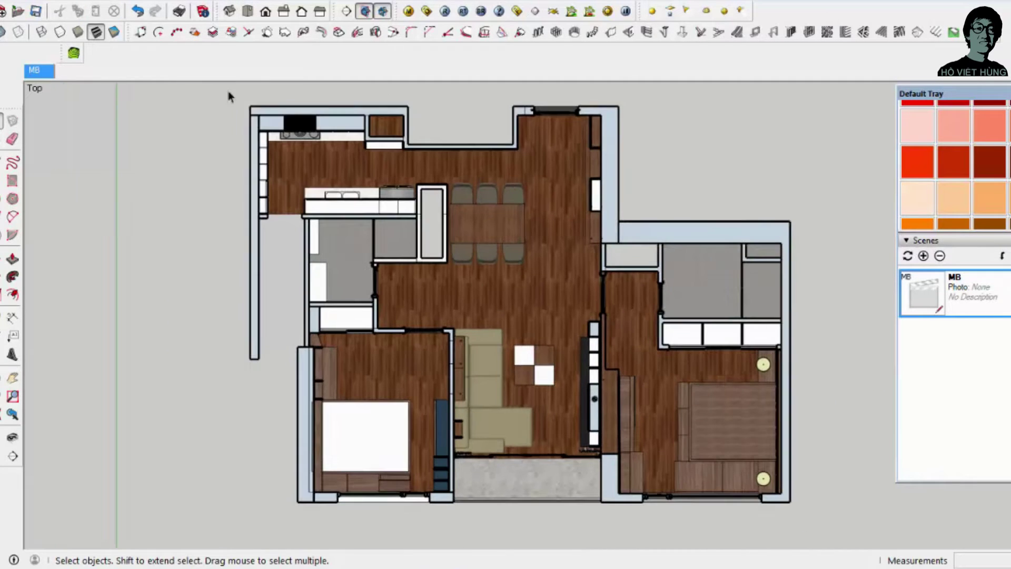
Step: Update the MB scene with the current view and add two new scenes
right_click(50, 74)
click(85, 130)
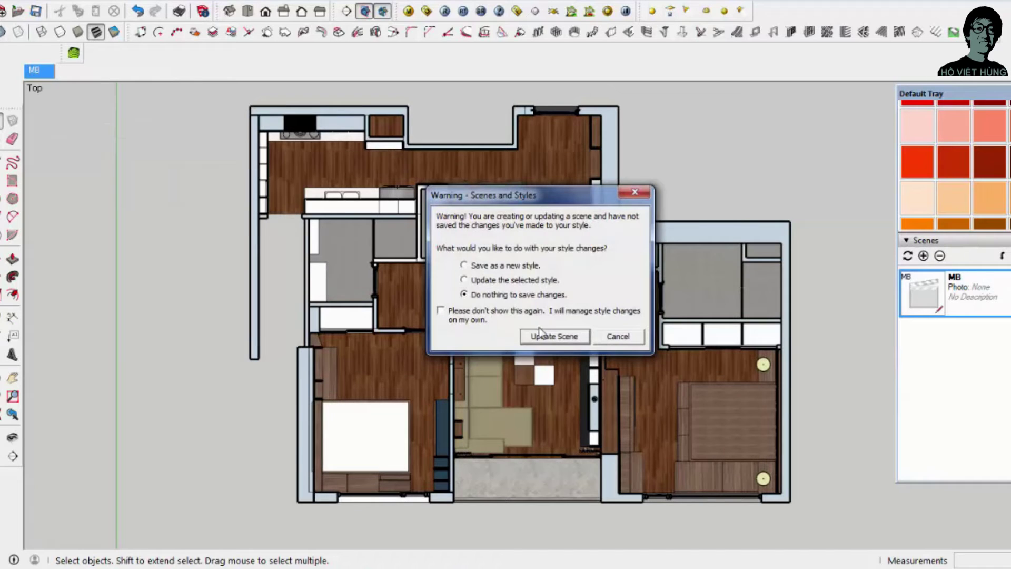
click(556, 336)
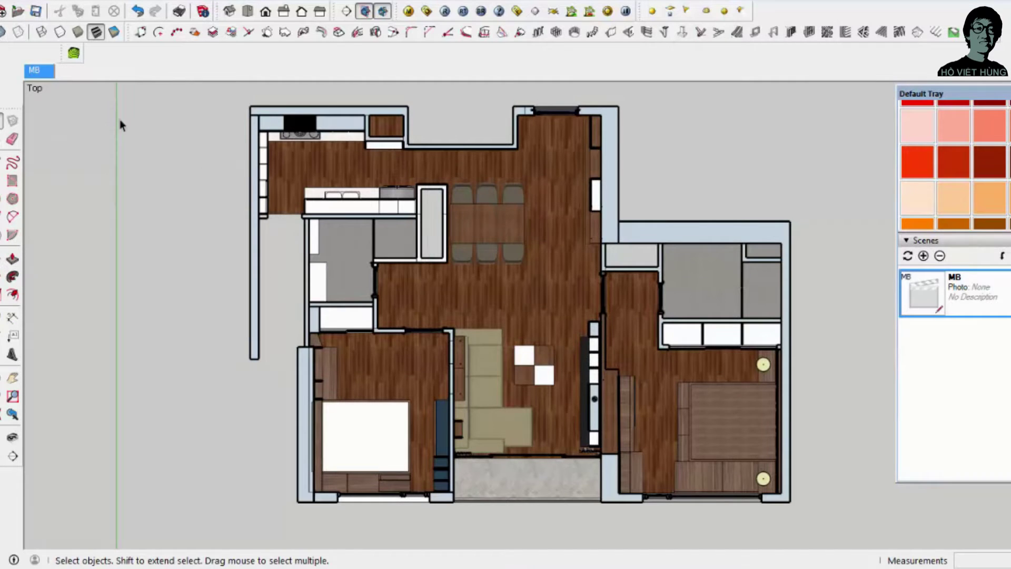
right_click(44, 72)
click(84, 112)
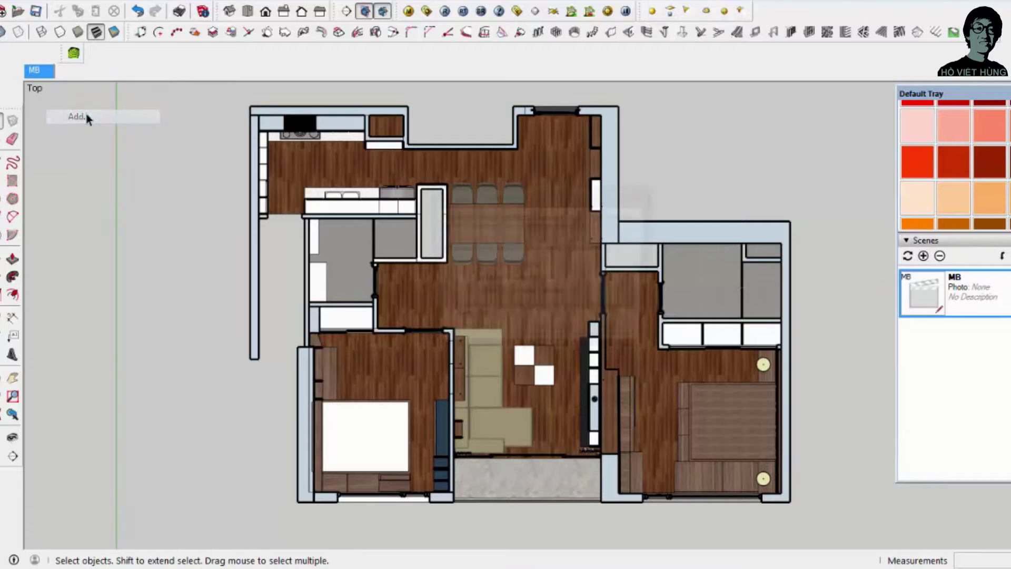
click(567, 333)
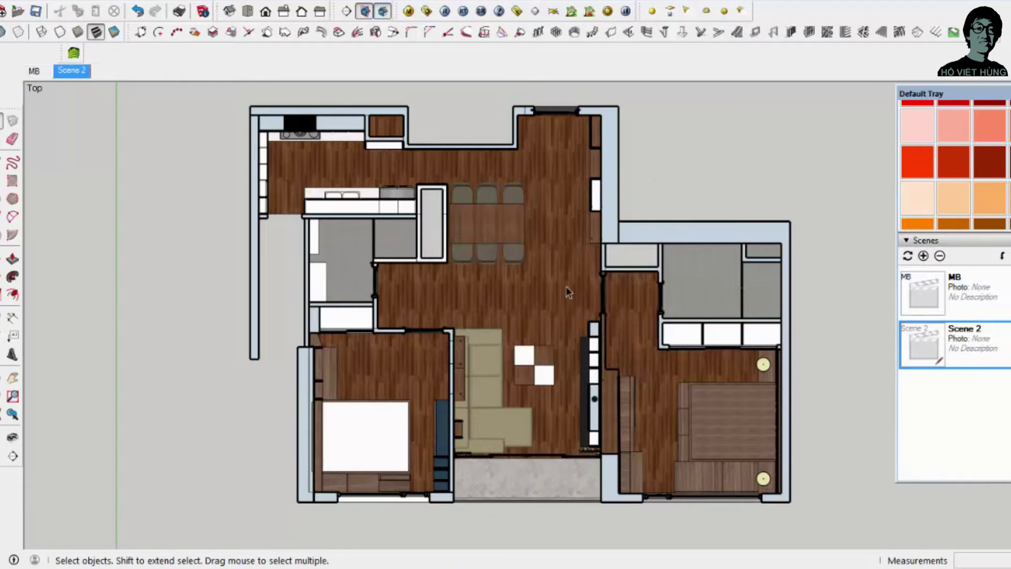
right_click(82, 75)
click(112, 115)
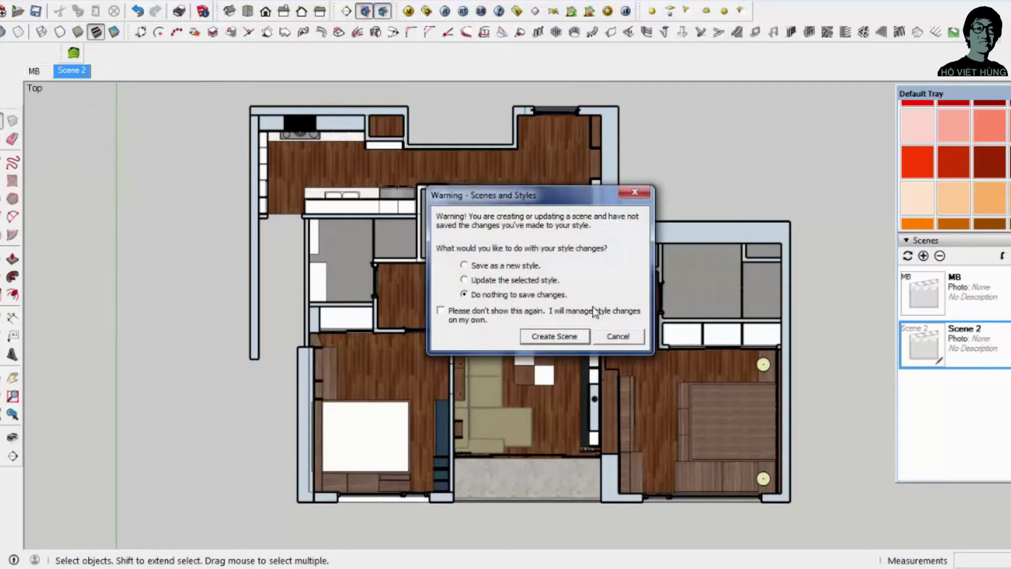
click(574, 335)
Step: Rename Scene 2 to WK and move it ahead of MB
click(82, 79)
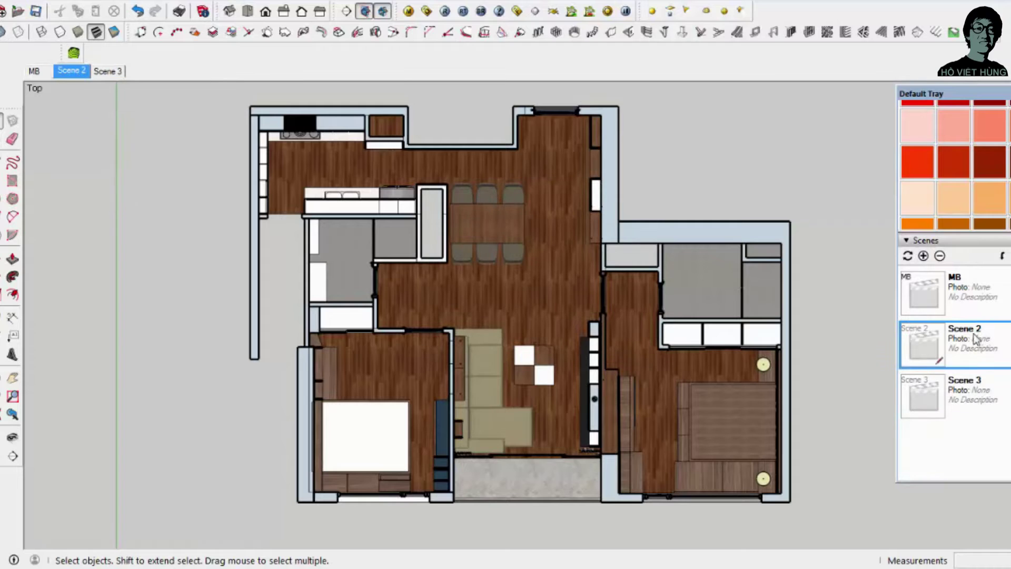
right_click(909, 333)
click(975, 373)
text(WK)
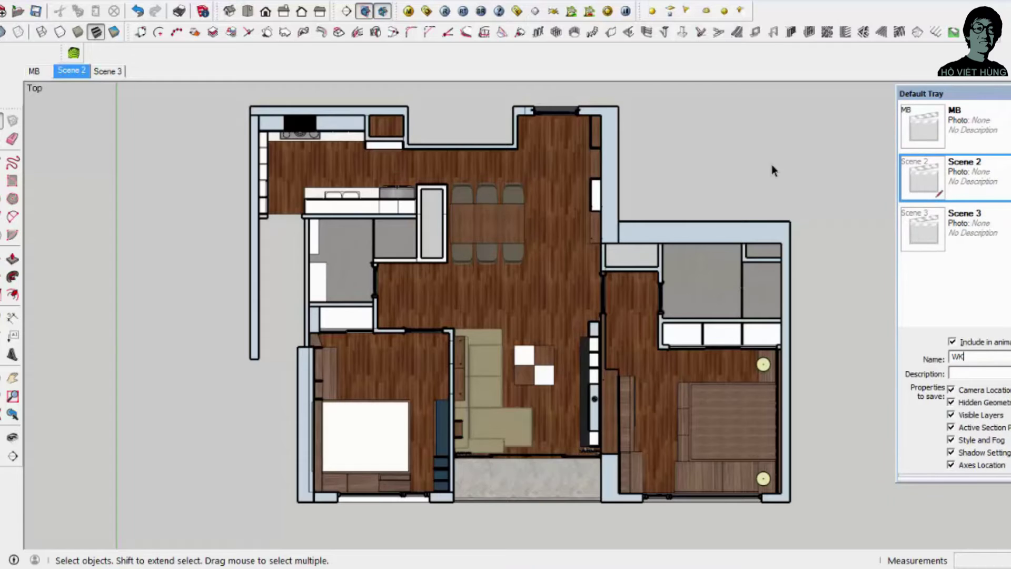
key(Return)
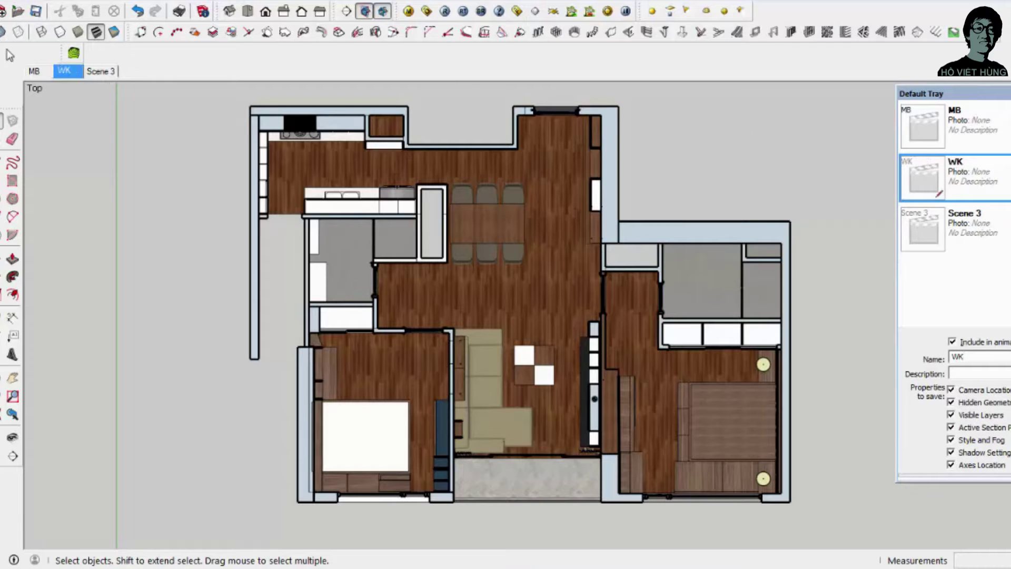
right_click(67, 73)
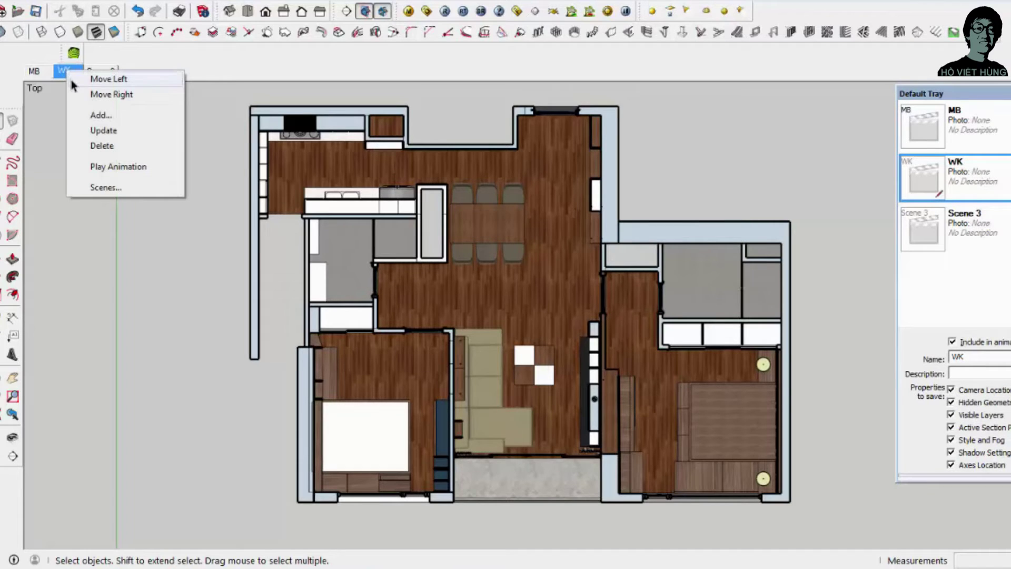
click(108, 79)
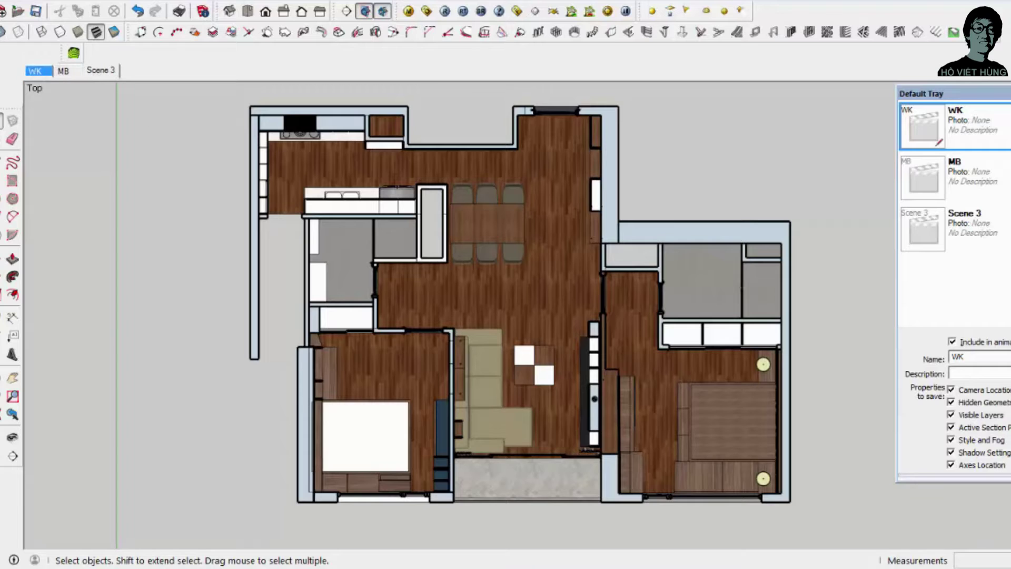
Step: Orbit and pan from the flat plan into a tilted close-up of the kitchen and dining area
scroll(543, 246, down, 3)
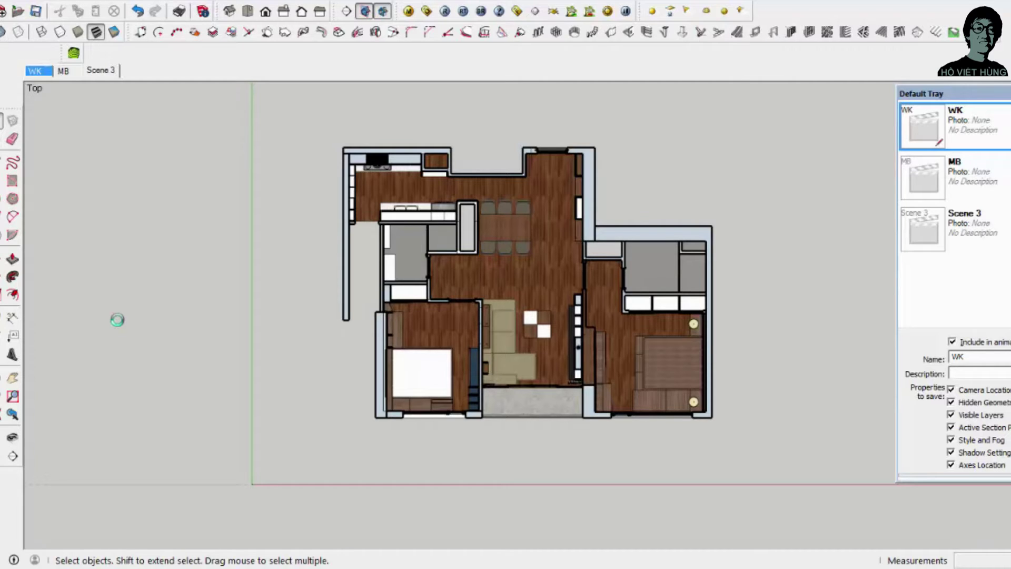
middle_drag(117, 319, 463, 183)
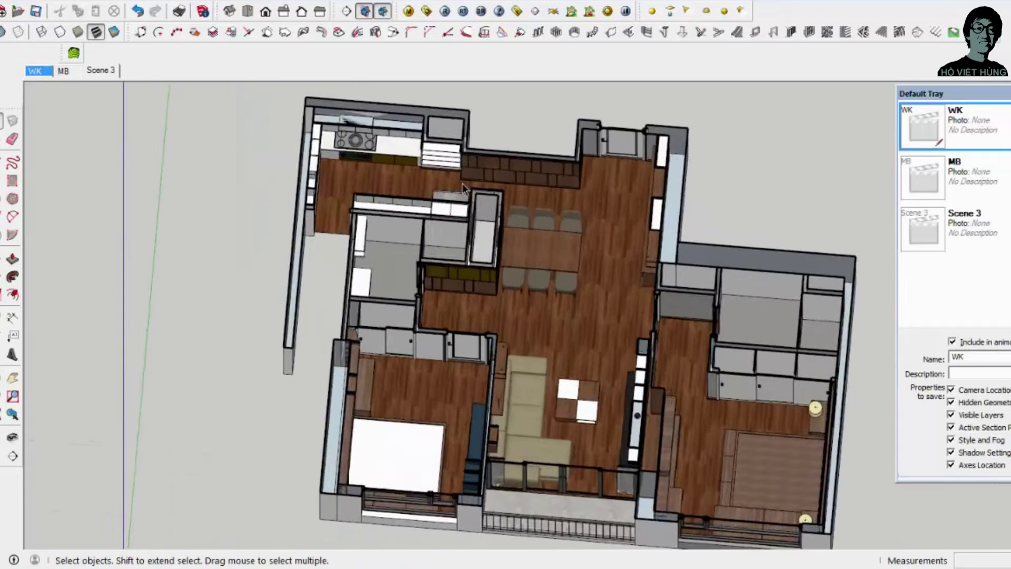
scroll(463, 183, up, 5)
mouse_move(517, 279)
shift+middle_down()
mouse_move(480, 271)
mouse_move(449, 285)
shift+middle_up()
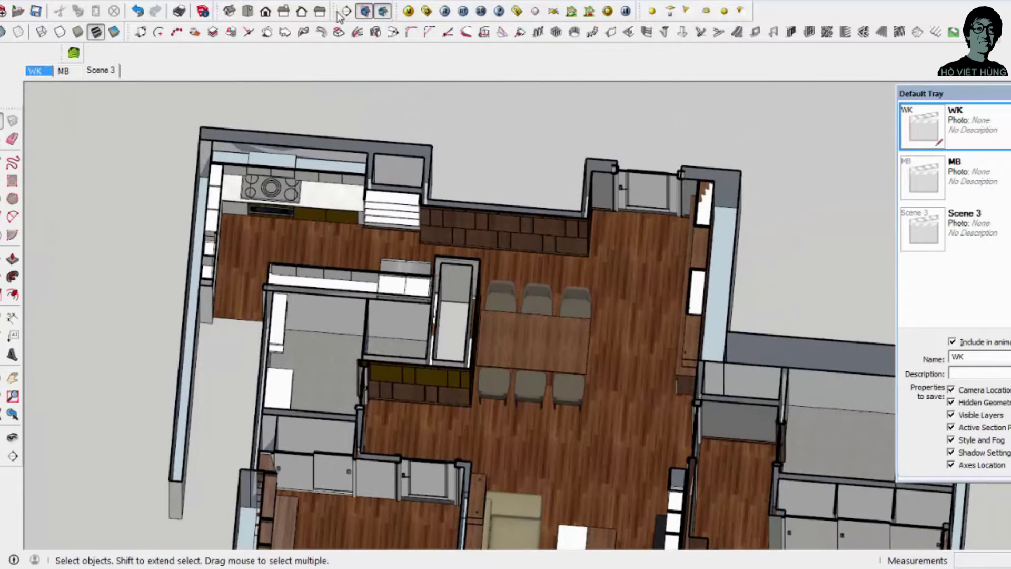
click(62, 33)
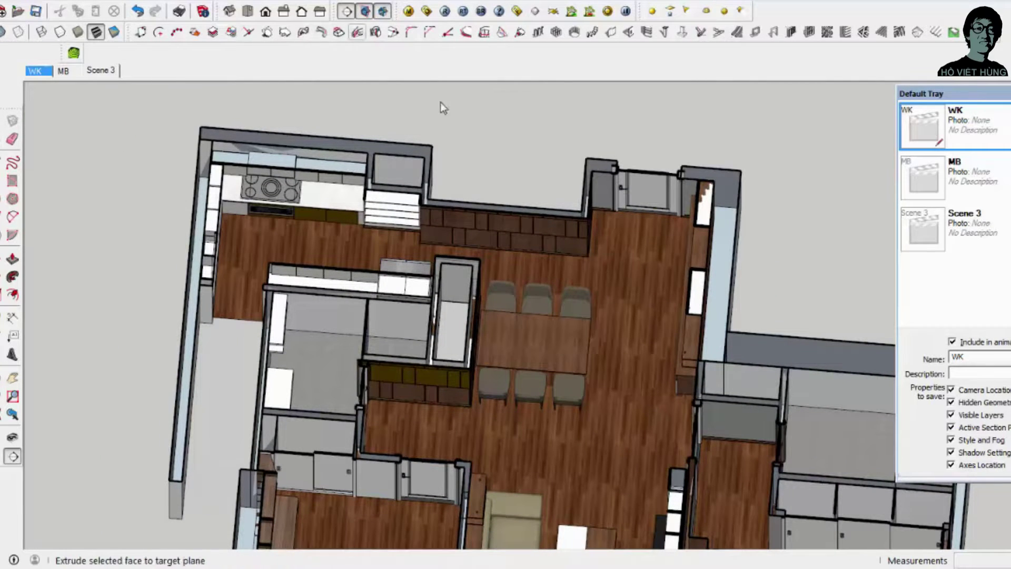
Step: Place a vertical section plane on the kitchen wall and shift it to adjust the slice
click(506, 233)
click(671, 279)
key(m)
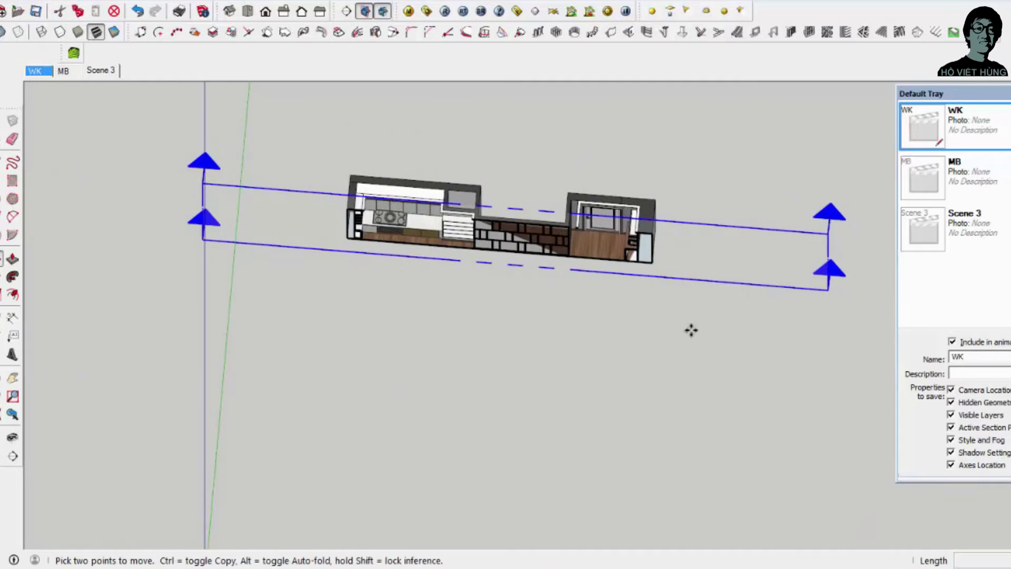
drag(690, 329, 686, 338)
Step: Show the cut as a Front elevation with section planes hidden, framed to include the ceiling band
click(265, 11)
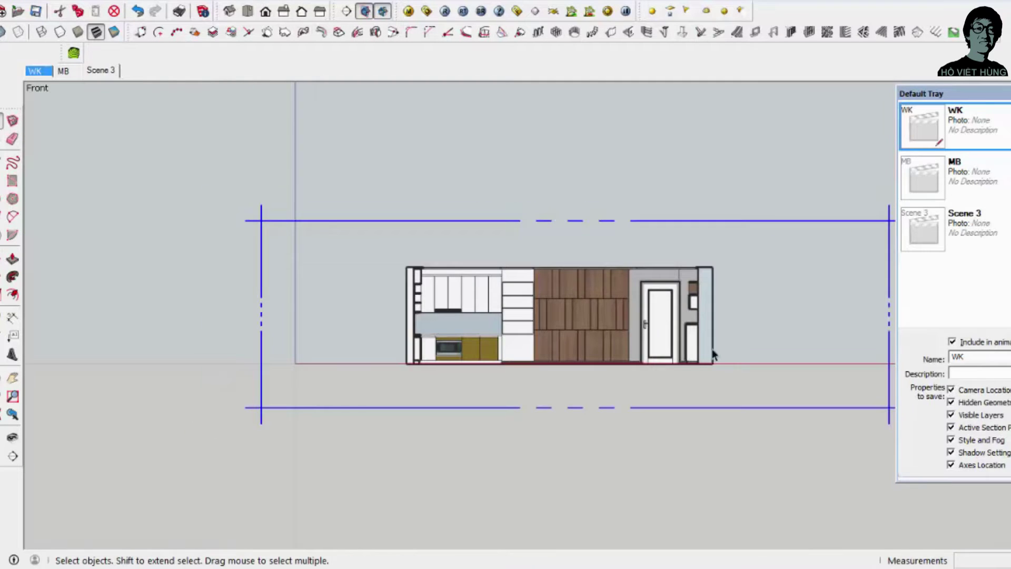
click(365, 12)
scroll(250, 204, up, 2)
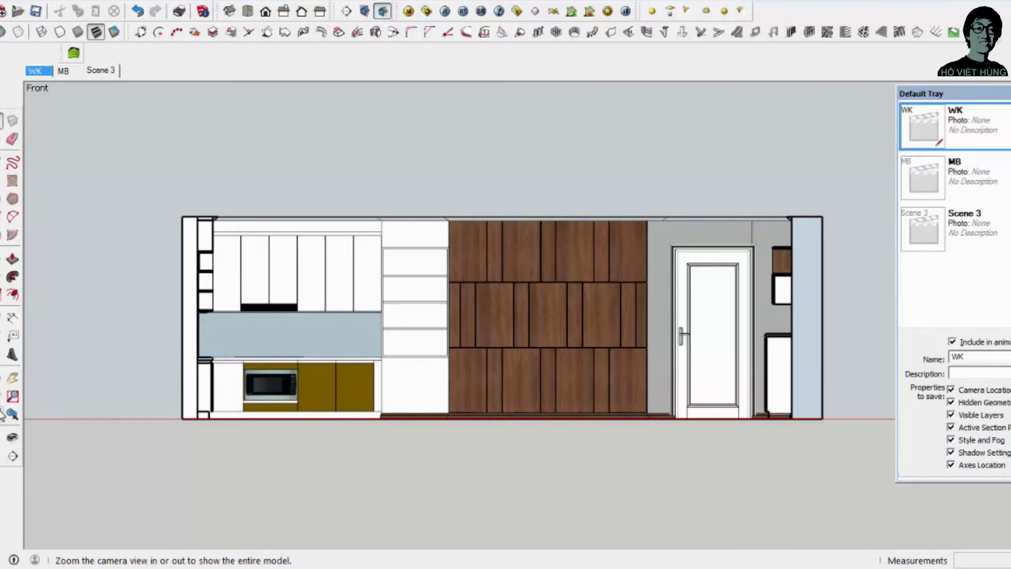
click(12, 377)
scroll(677, 254, up, 1)
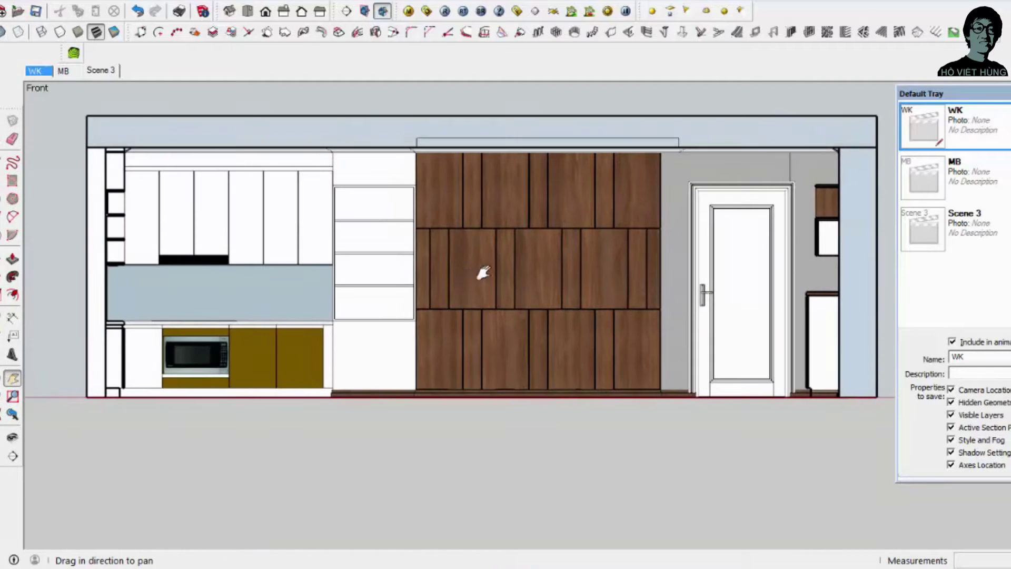
drag(480, 270, 531, 279)
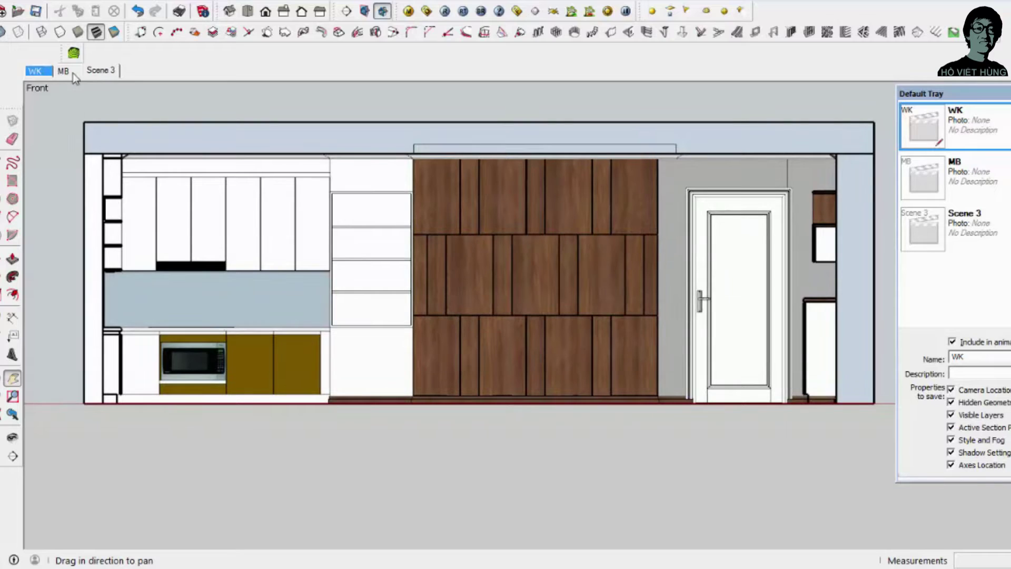
Step: Save the kitchen elevation as scene 1-1 placed after MB, then reselect WK
right_click(47, 78)
click(99, 119)
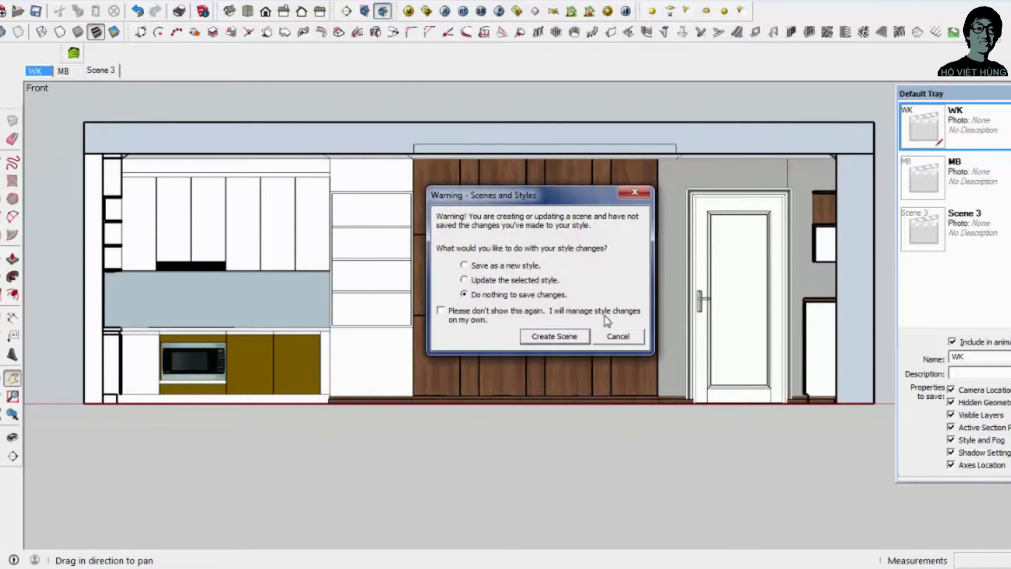
click(553, 337)
right_click(76, 75)
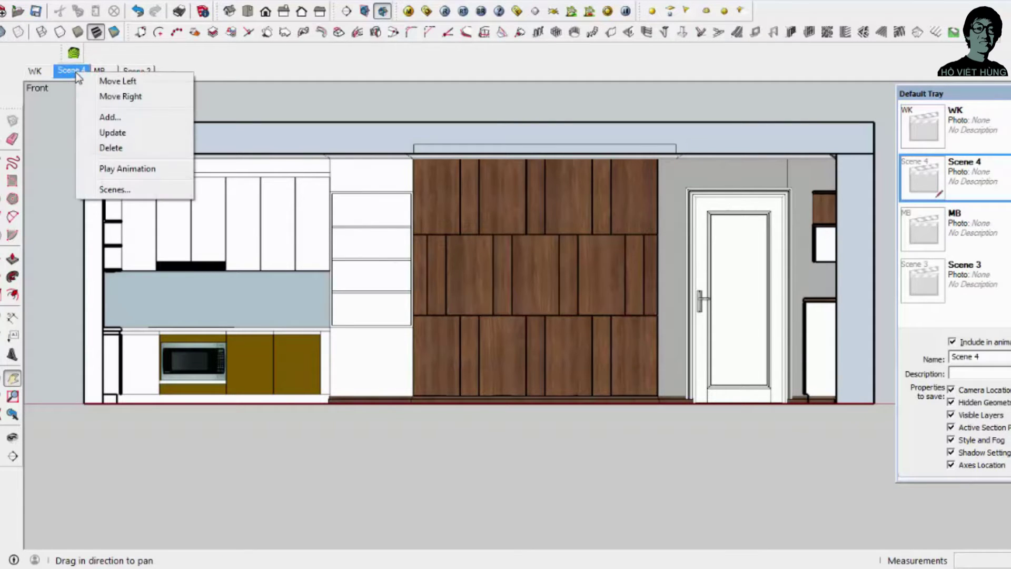
click(126, 97)
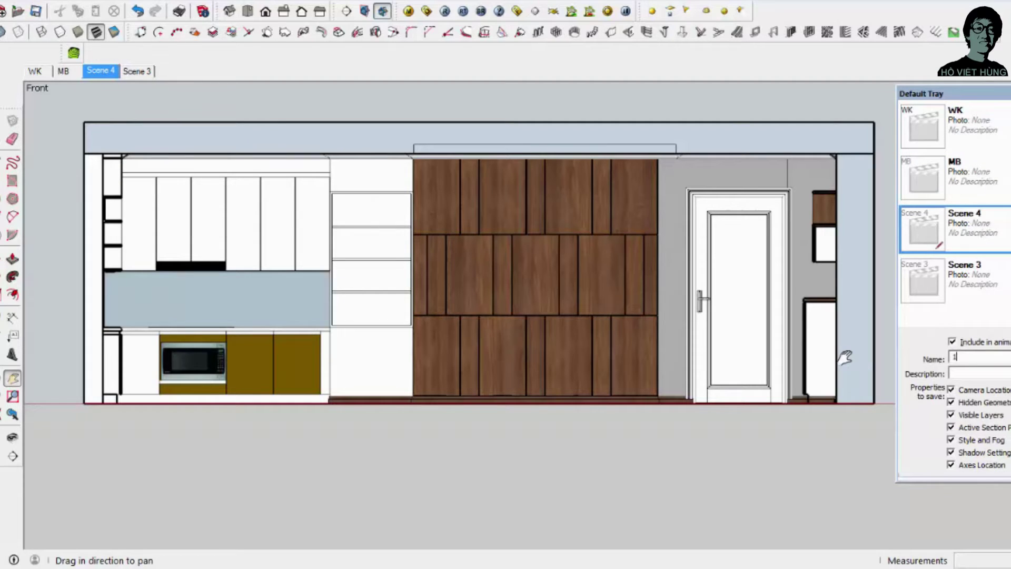
text(-1)
key(Return)
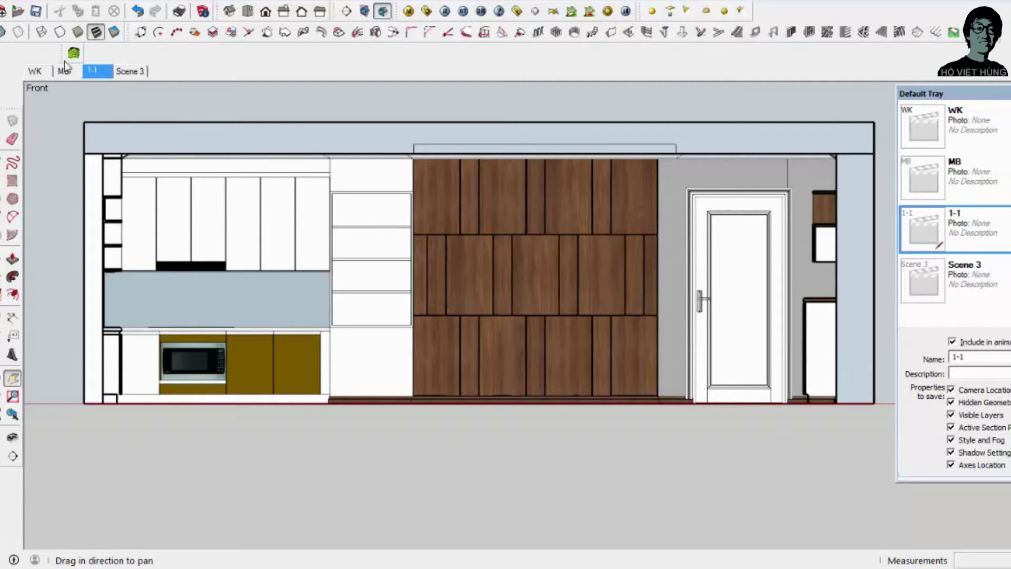
click(35, 70)
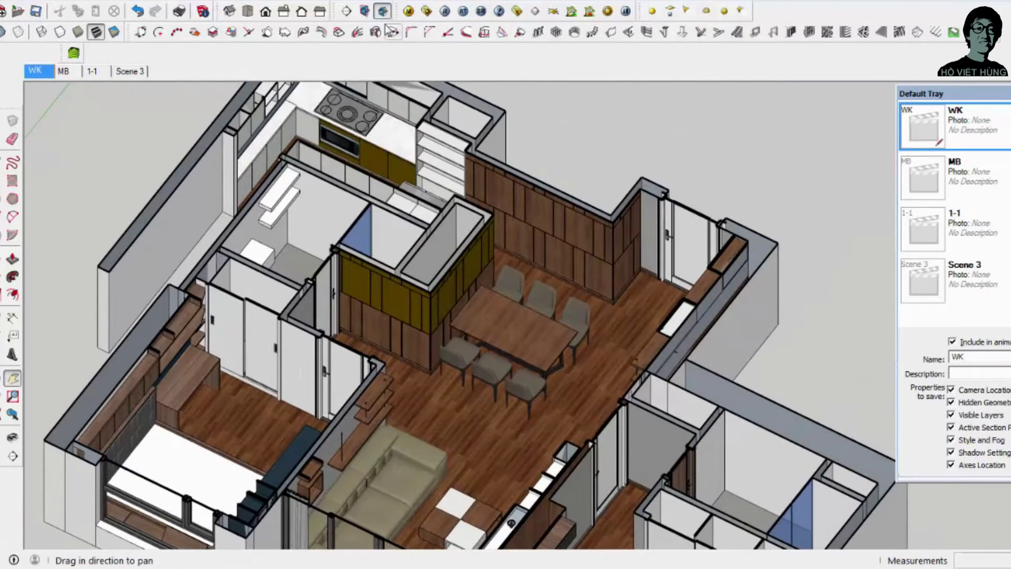
Step: Turn on section fill, update the WK scene with it, then pan and zoom over the apartment
click(383, 10)
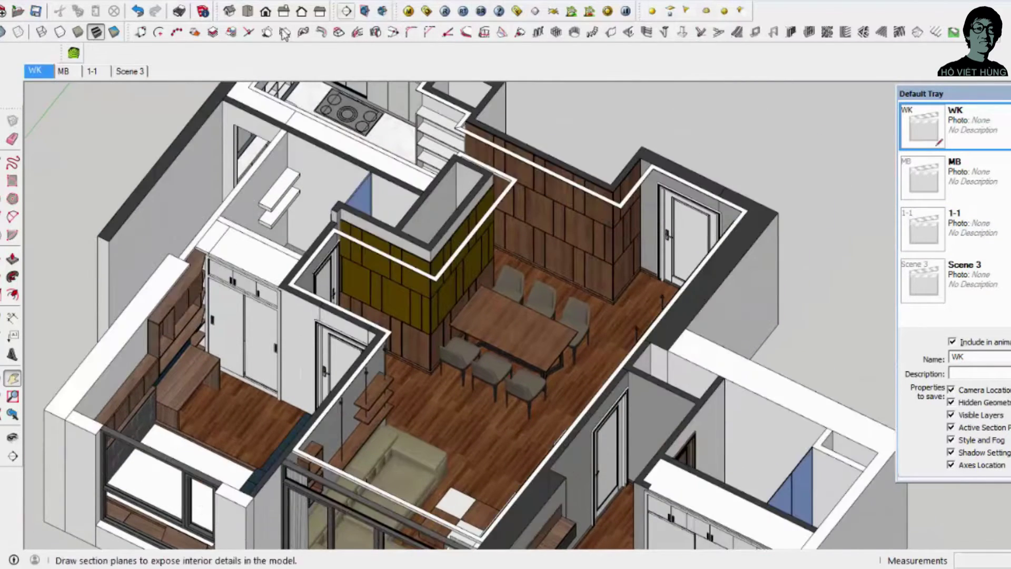
right_click(46, 74)
click(92, 133)
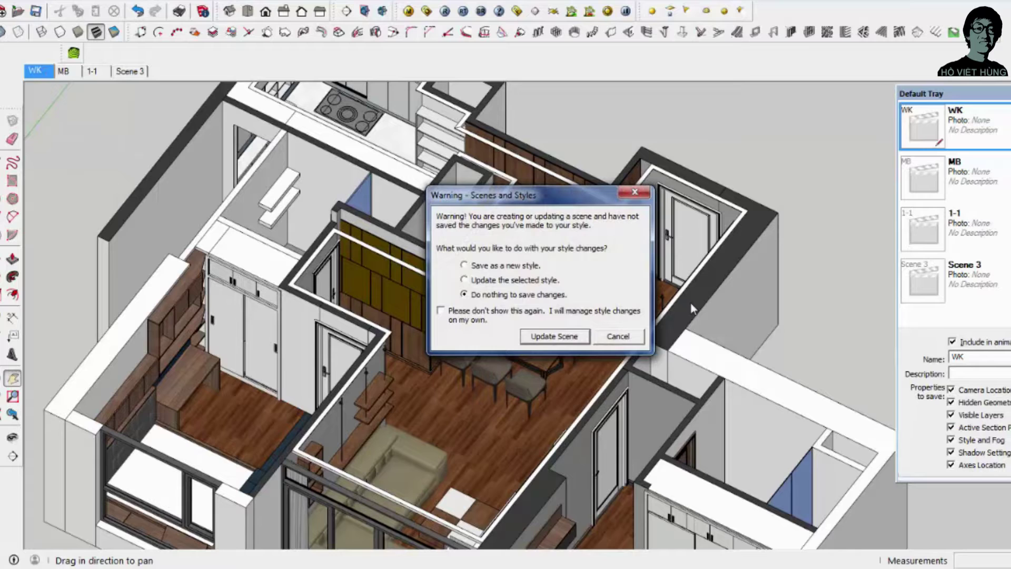
click(554, 336)
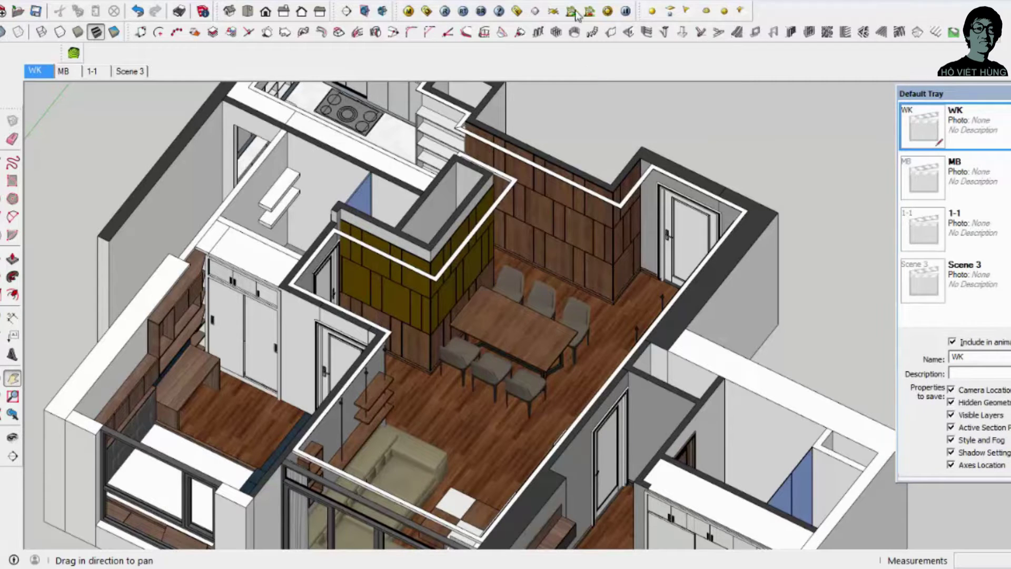
drag(516, 316, 513, 226)
scroll(452, 294, up, 3)
drag(451, 293, 384, 270)
scroll(232, 157, up, 2)
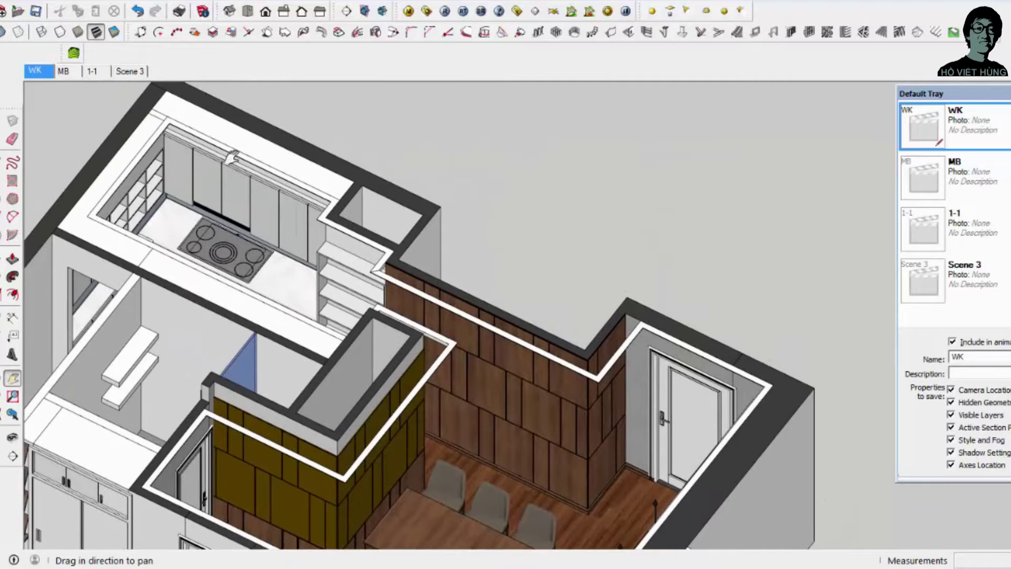
scroll(231, 157, down, 2)
scroll(232, 157, down, 3)
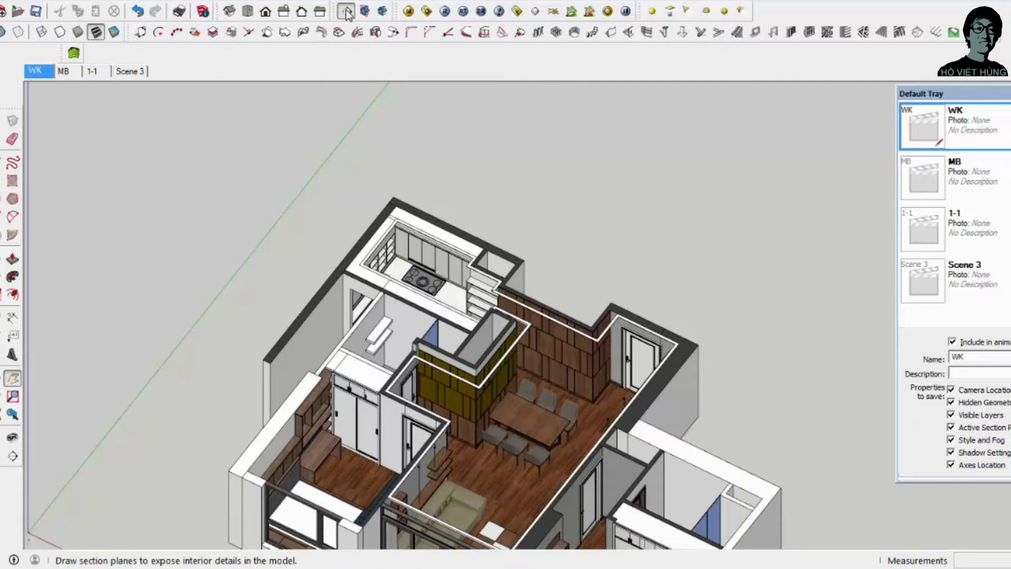
Step: Place a section plane on the kitchen cabinet face and move it to the cut position
mouse_move(252, 426)
middle_down()
mouse_move(243, 431)
mouse_move(369, 316)
middle_up()
scroll(474, 263, up, 5)
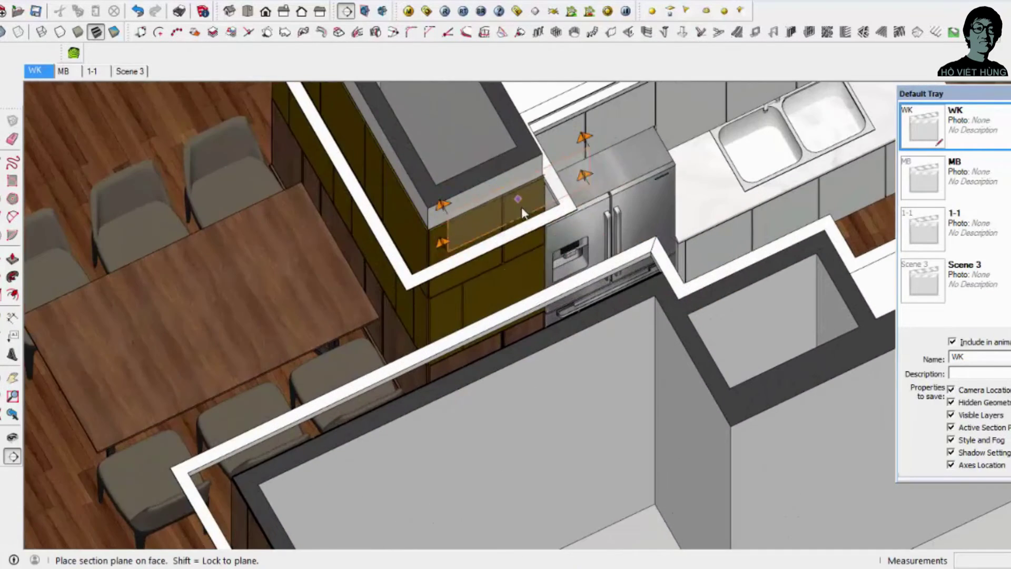
click(497, 293)
scroll(611, 309, down, 5)
scroll(611, 310, down, 3)
key(space)
click(808, 260)
scroll(730, 332, up, 4)
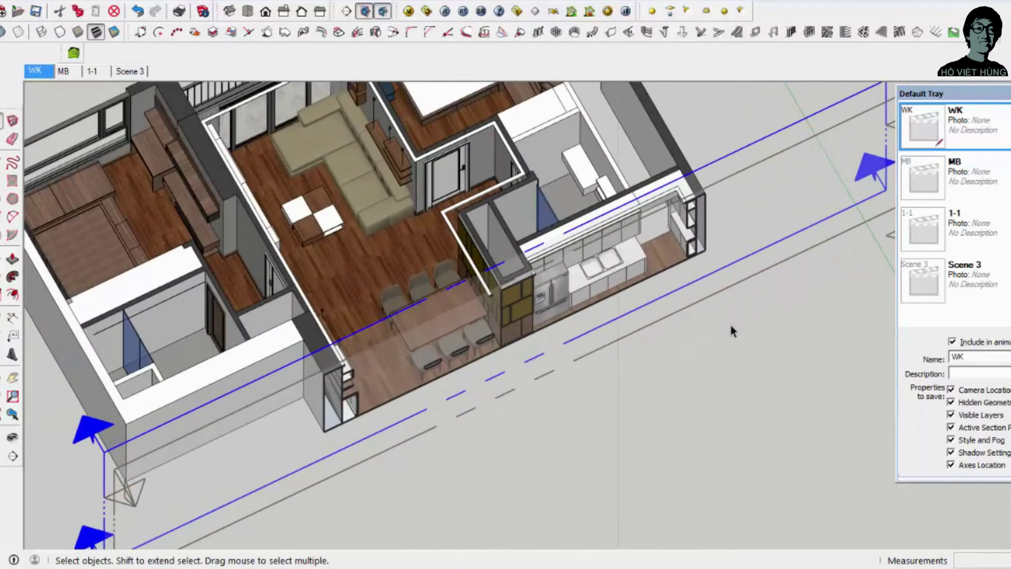
key(m)
click(727, 334)
key(space)
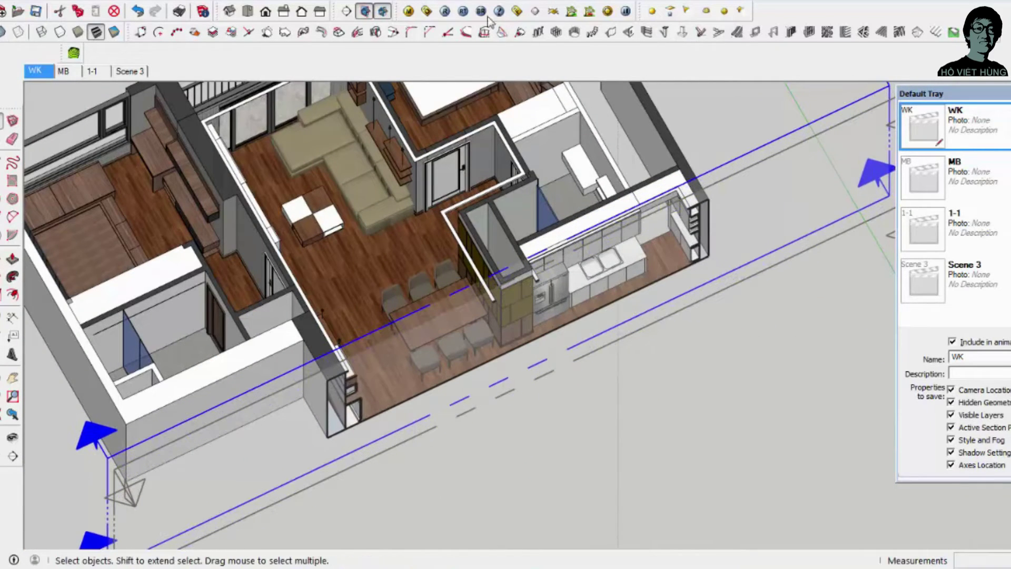
Step: Settle on the Back view and frame the kitchen and fridge wall elevation
click(284, 11)
click(301, 11)
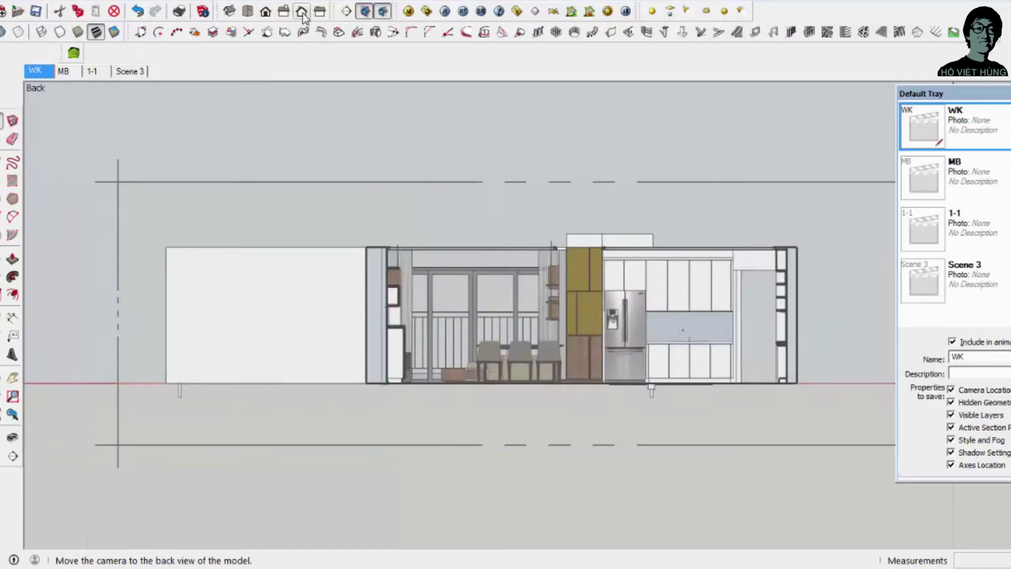
click(320, 11)
click(283, 11)
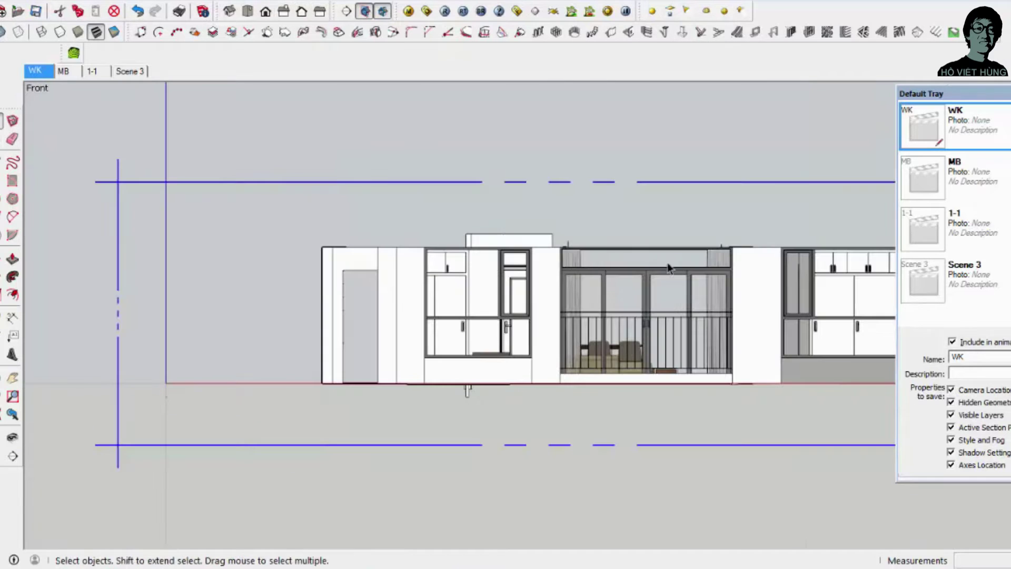
click(266, 12)
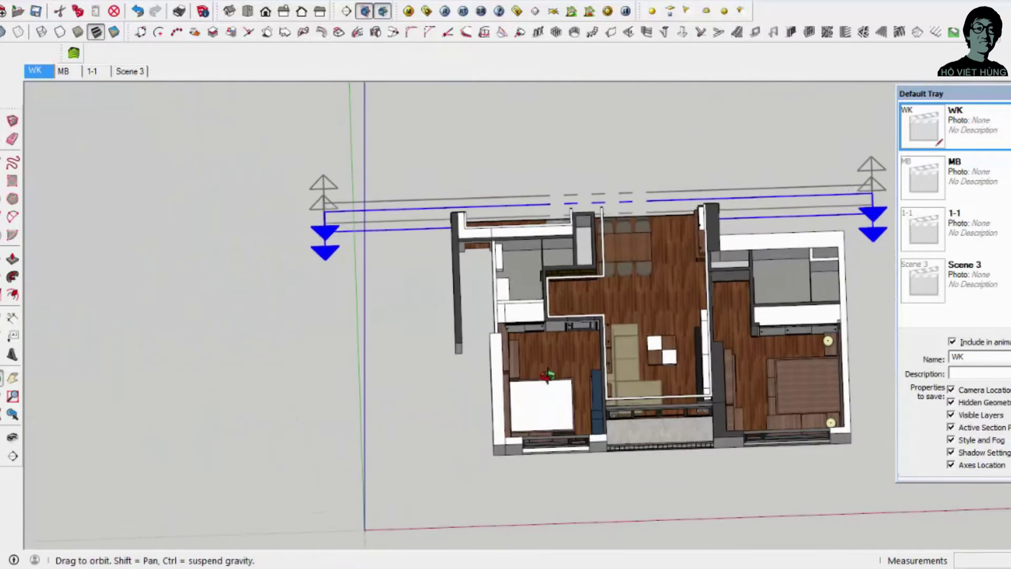
click(283, 11)
click(302, 12)
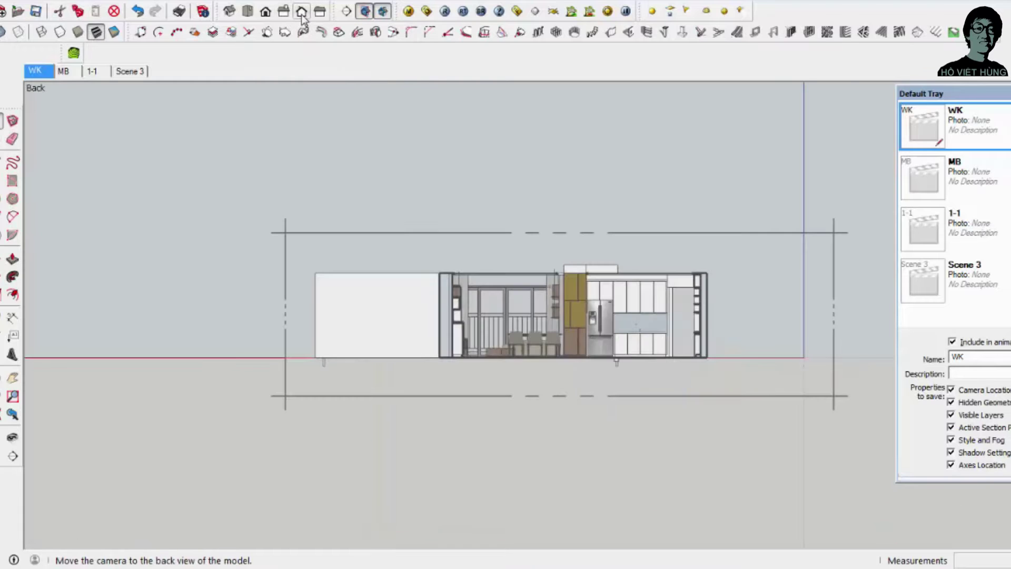
scroll(631, 267, up, 5)
click(13, 377)
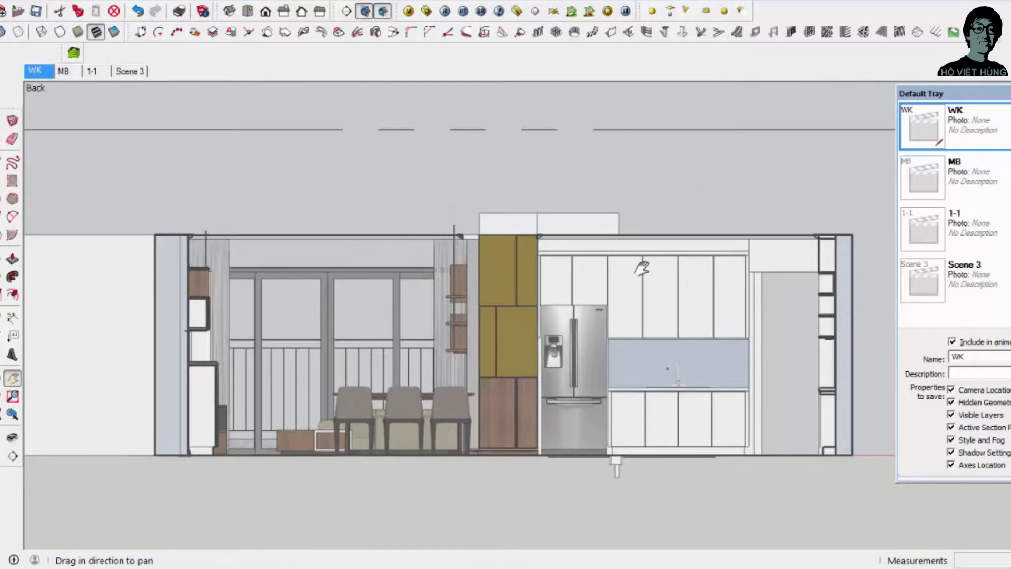
drag(649, 265, 650, 198)
Step: Add a new scene from the current view and move it to sit right after scene 1-1
right_click(51, 70)
click(84, 114)
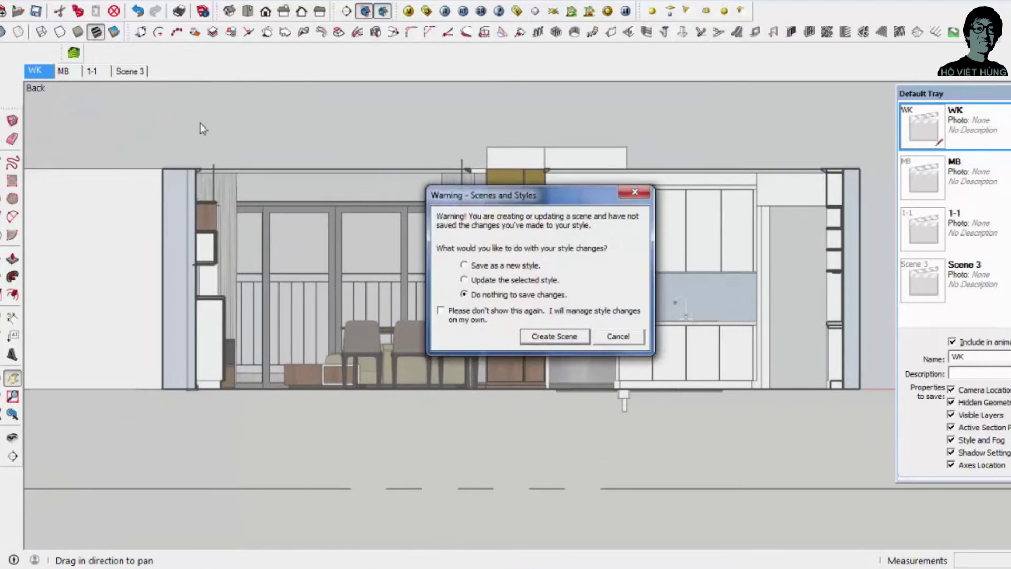
click(572, 335)
right_click(67, 70)
click(121, 91)
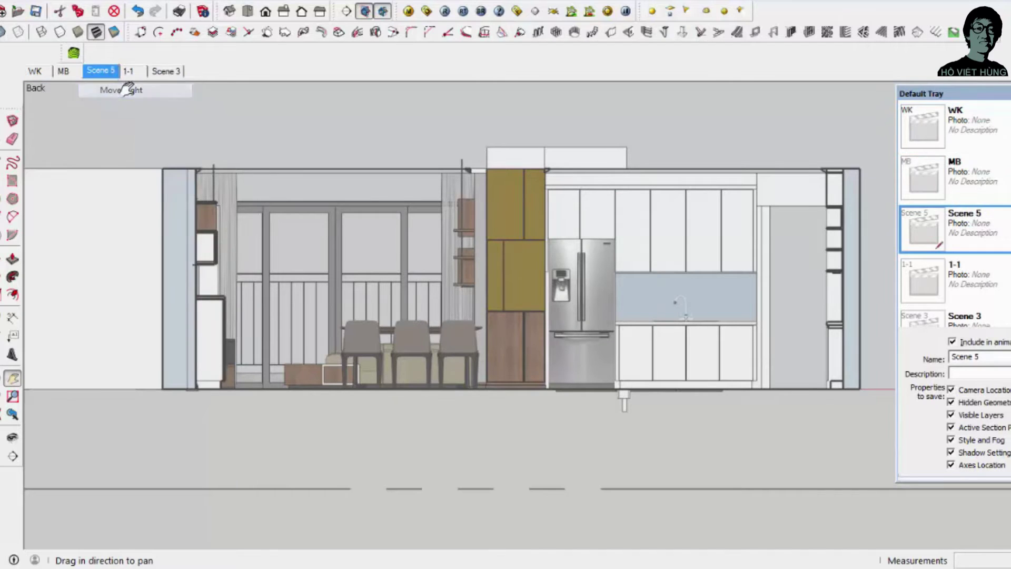
right_click(106, 71)
click(153, 92)
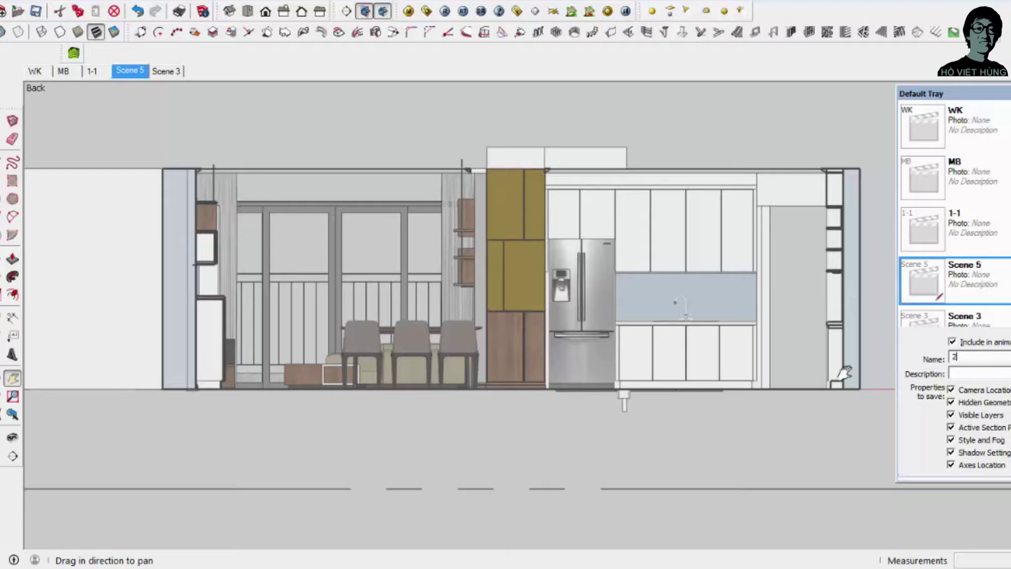
Step: Hide the section plane markers, nudge the elevation left, and update scene 2-2 with this view
click(383, 16)
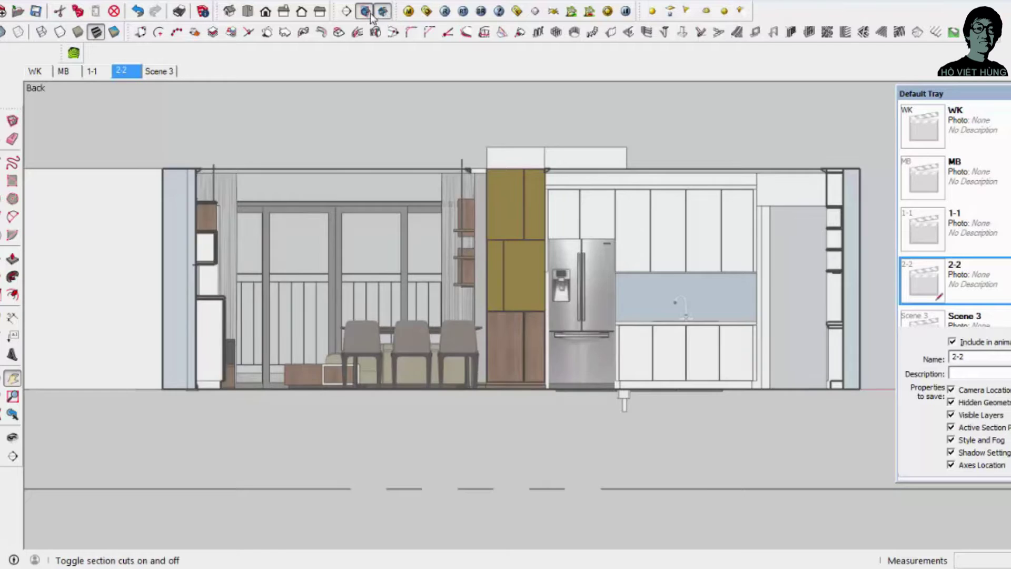
scroll(553, 227, up, 1)
scroll(553, 226, up, 1)
drag(553, 227, 539, 226)
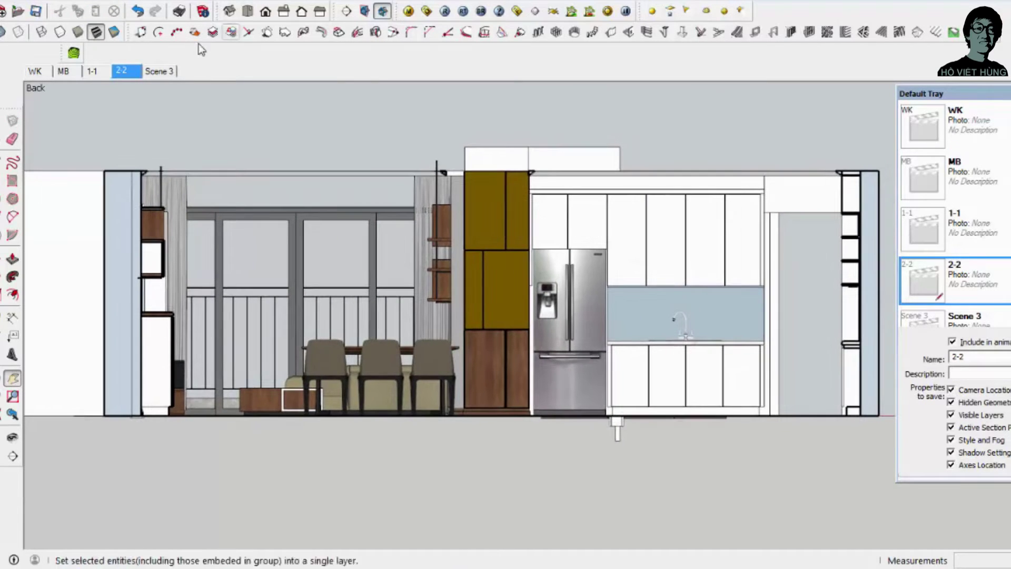
right_click(126, 76)
click(178, 133)
click(555, 337)
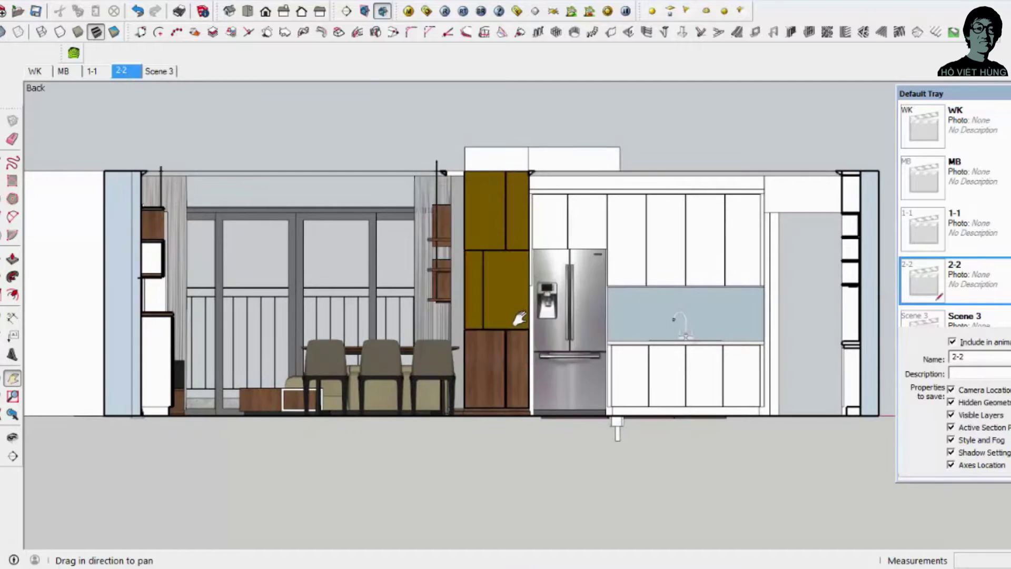
scroll(460, 181, down, 5)
mouse_move(461, 181)
middle_down()
mouse_move(556, 358)
mouse_move(421, 54)
middle_up()
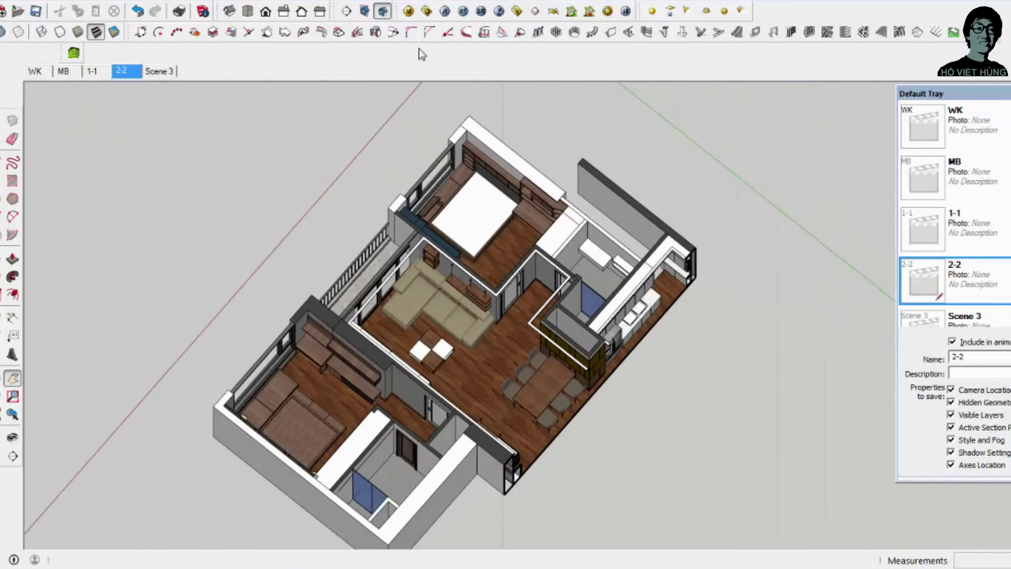
Step: With section cuts off, copy a section plane into the living room
click(383, 13)
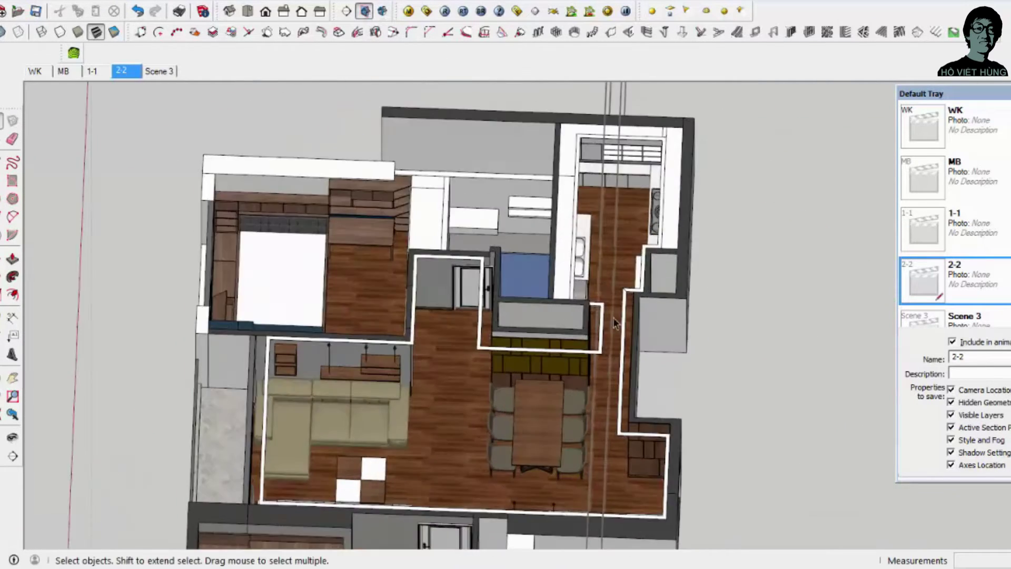
mouse_move(684, 153)
middle_down()
mouse_move(904, 143)
mouse_move(829, 339)
mouse_move(697, 230)
mouse_move(636, 230)
mouse_move(731, 215)
middle_up()
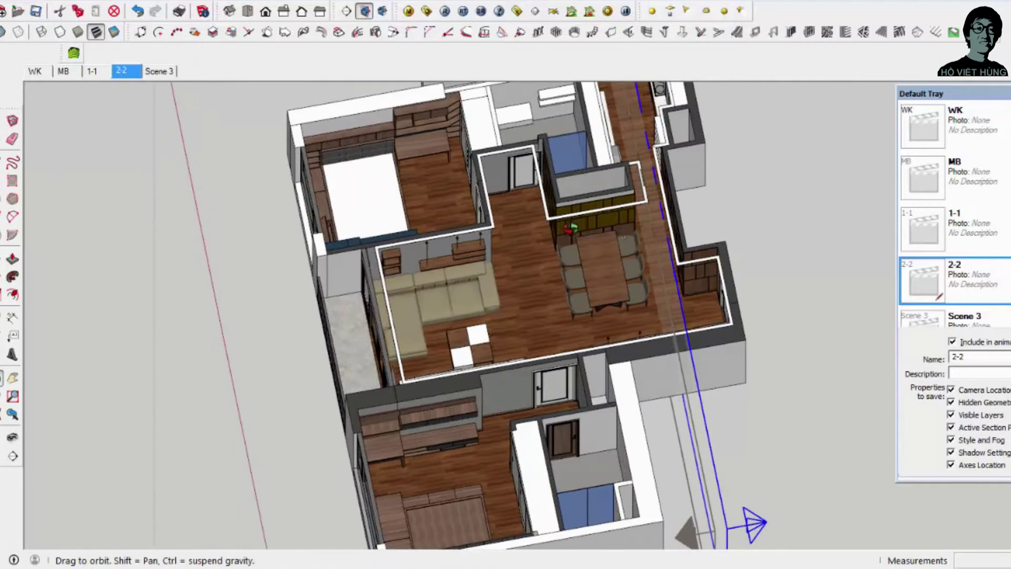
key(m)
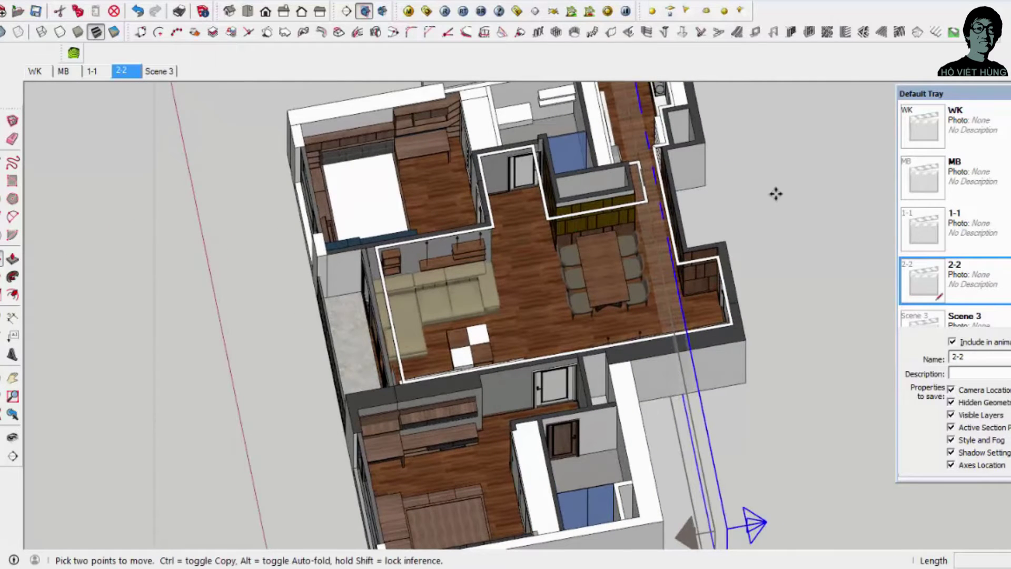
click(775, 194)
key(ctrl)
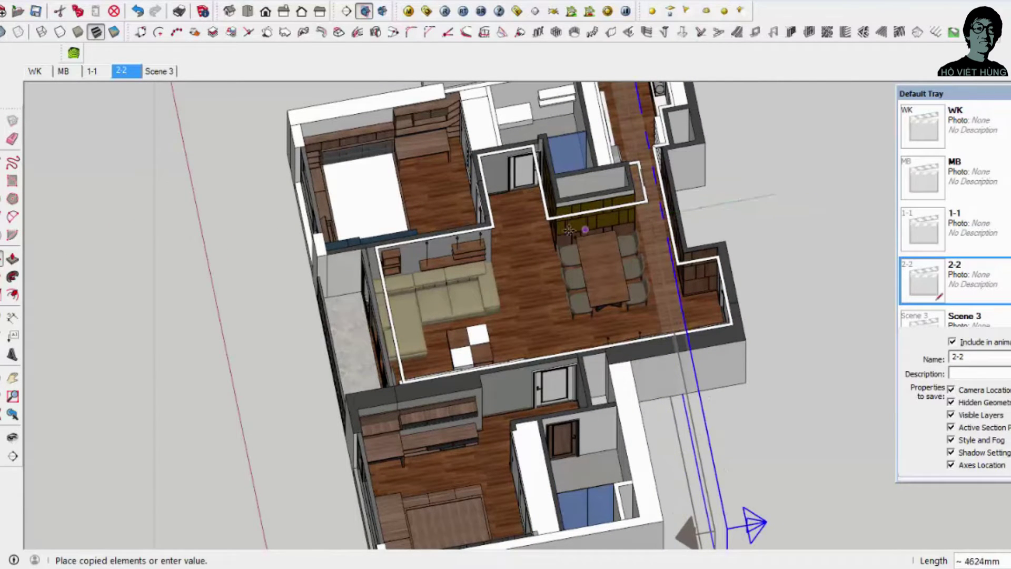
click(530, 247)
key(space)
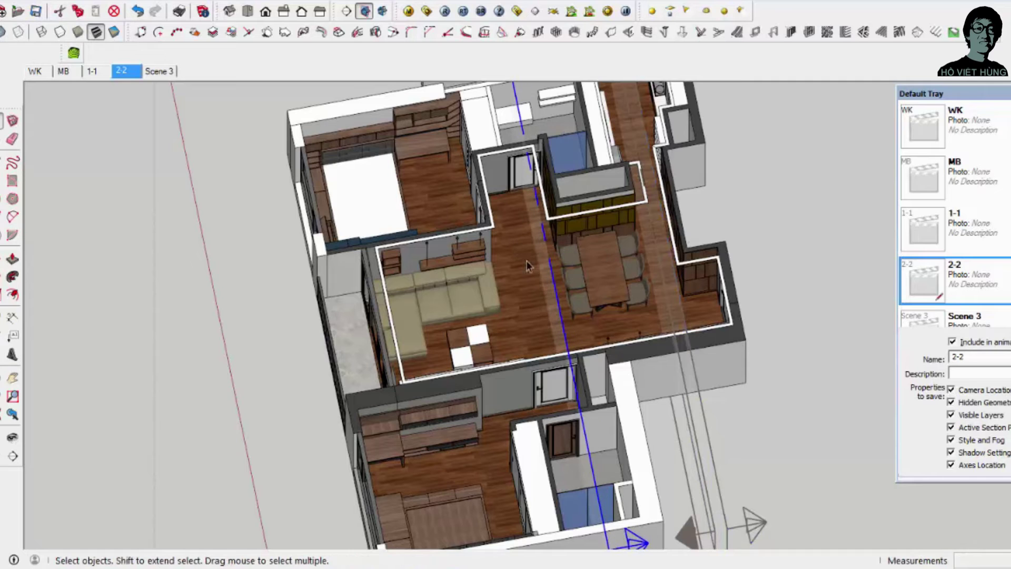
Step: Turn the copied section plane's cut on, then off again to show the whole apartment
scroll(522, 274, up, 2)
key(m)
key(space)
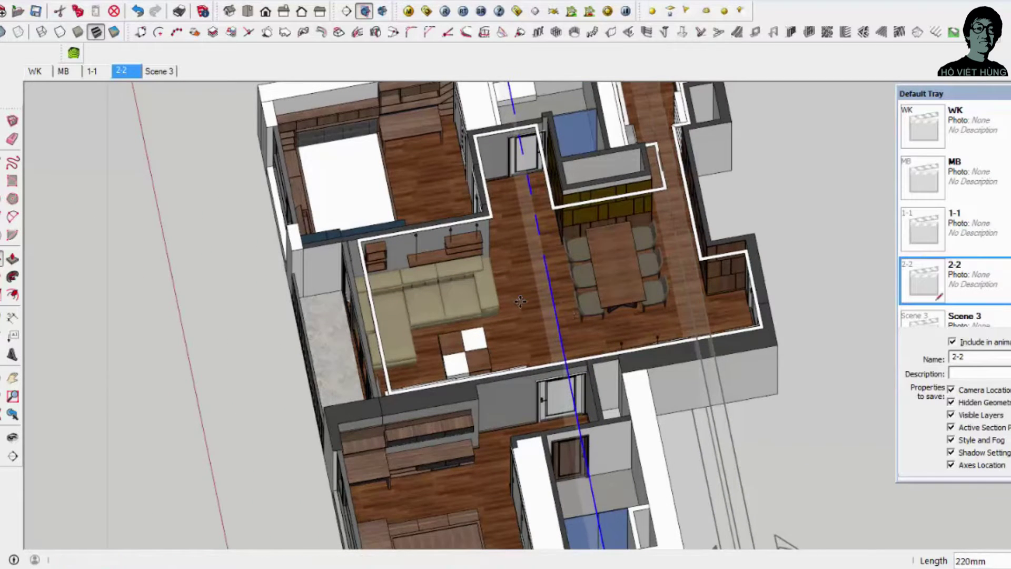
scroll(563, 300, down, 2)
double_click(528, 157)
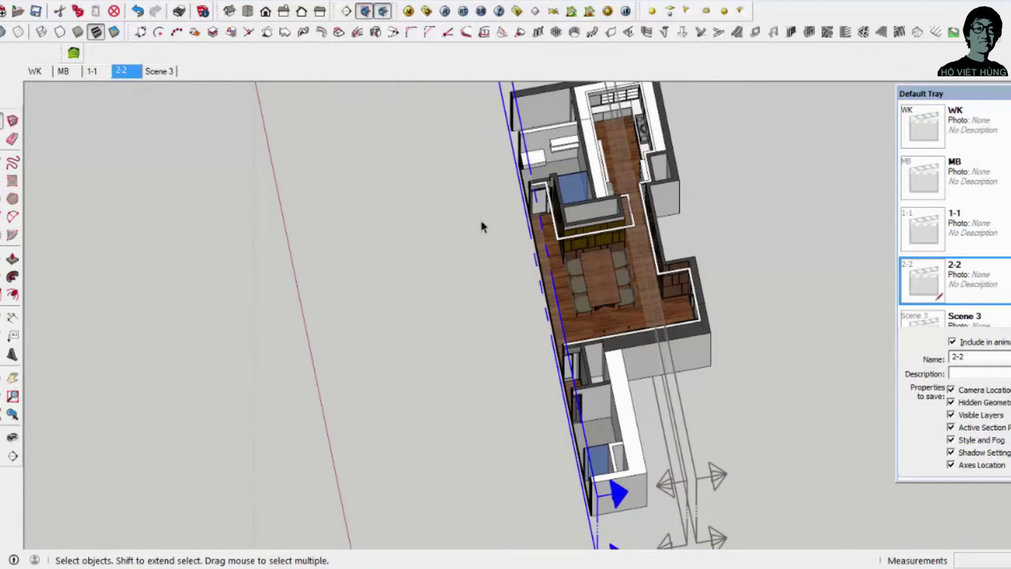
double_click(528, 157)
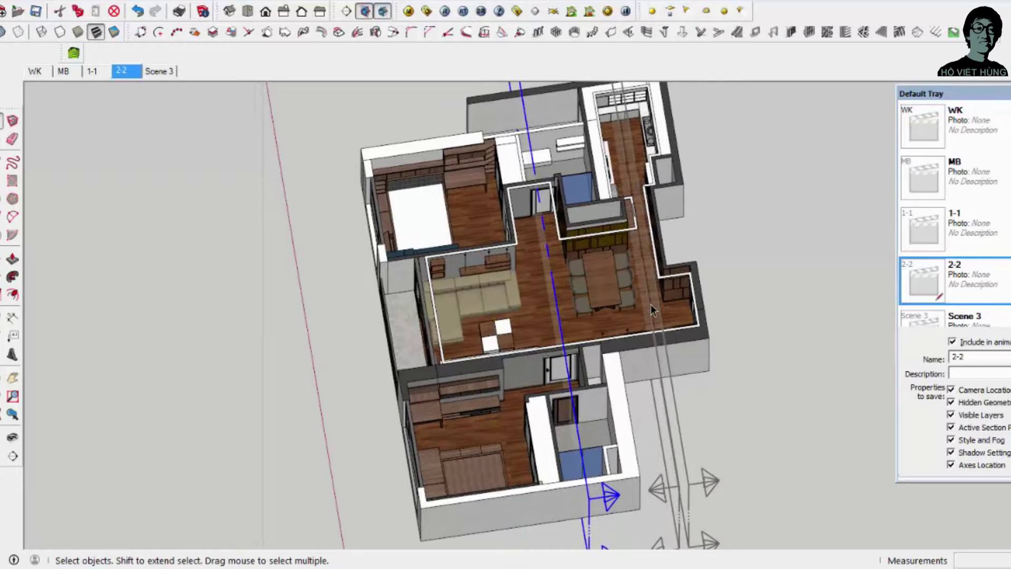
Step: Copy the other section plane and place the copy at a new position
click(651, 310)
key(m)
key(ctrl)
click(626, 293)
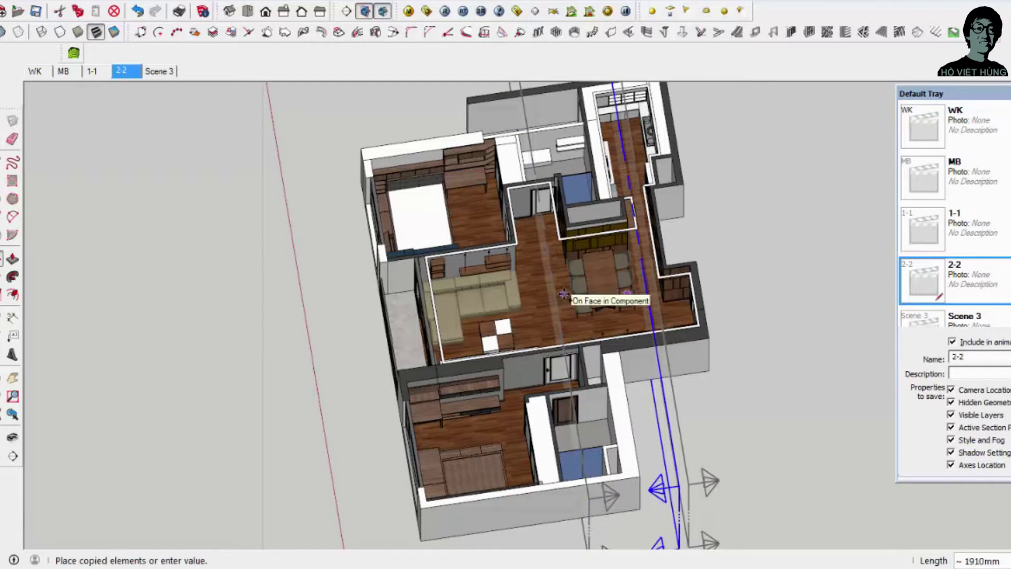
click(599, 279)
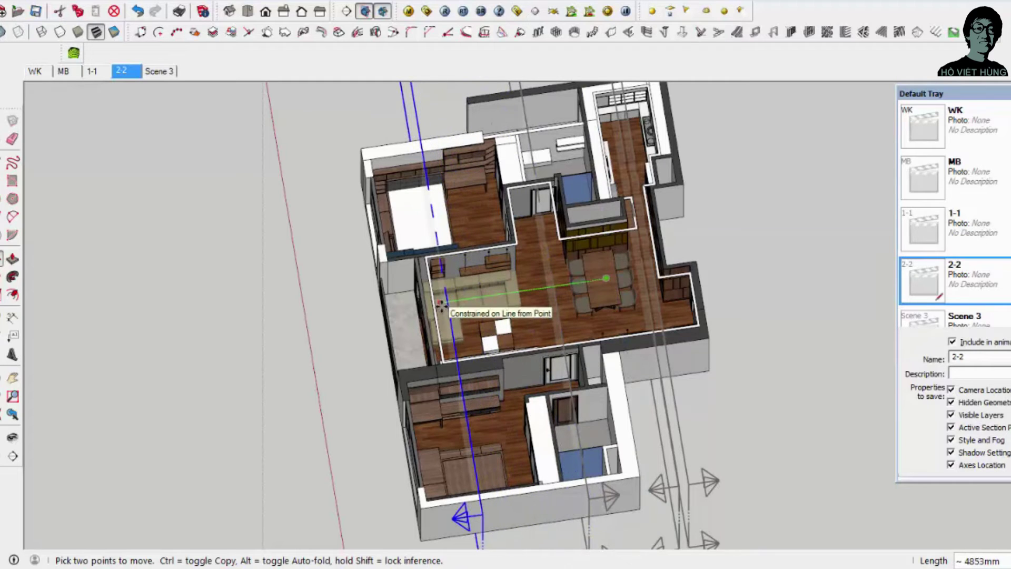
click(441, 304)
key(space)
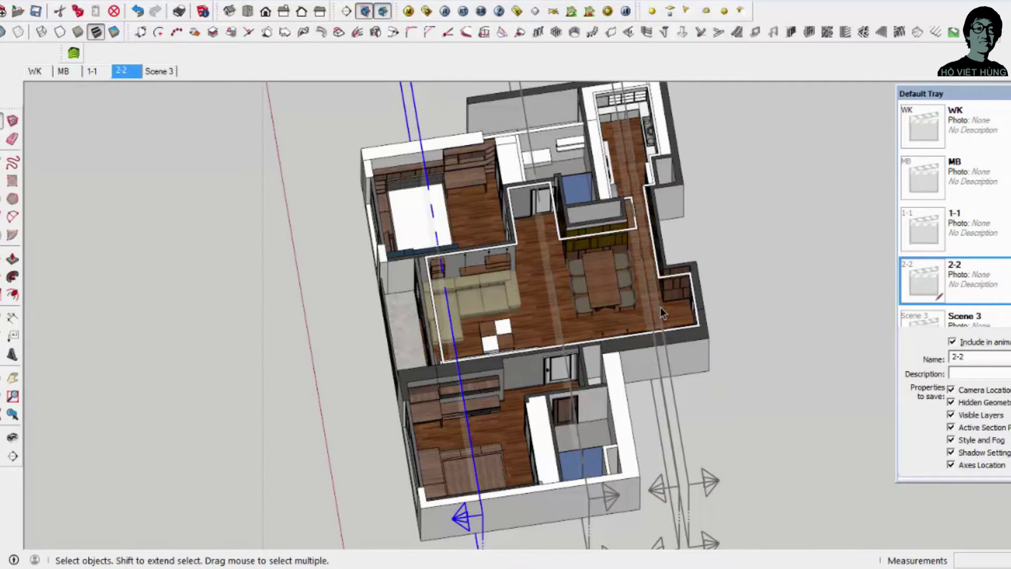
Step: Move the section plane to its final spot, then view the model in perspective from a tilted angle
key(m)
key(ctrl)
click(662, 313)
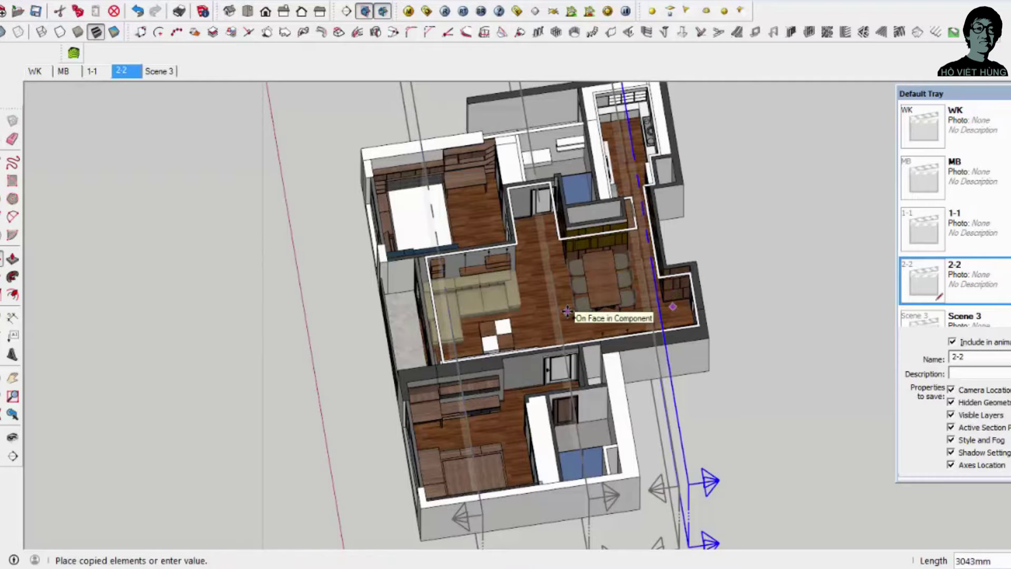
scroll(571, 312, up, 2)
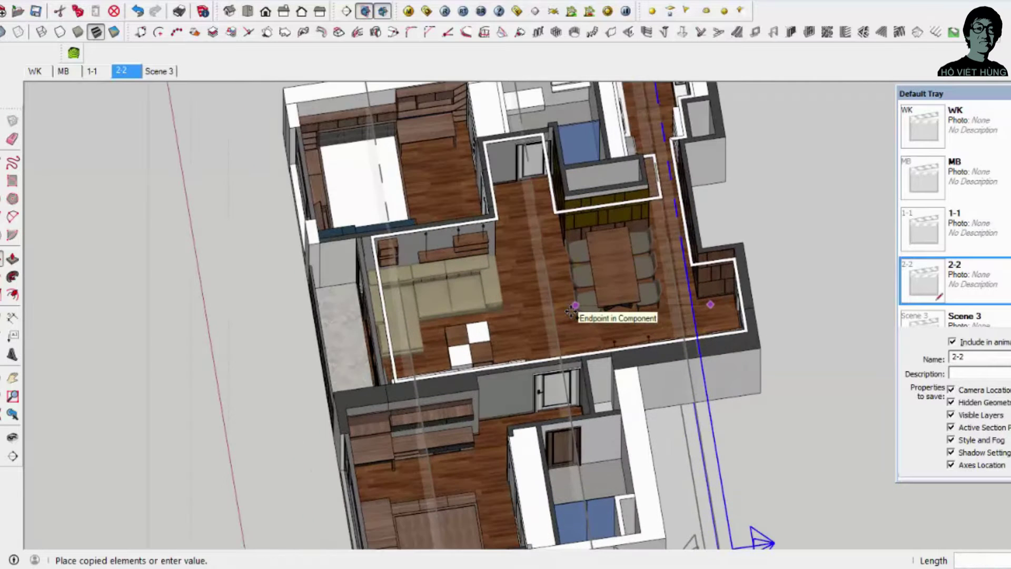
key(ctrl)
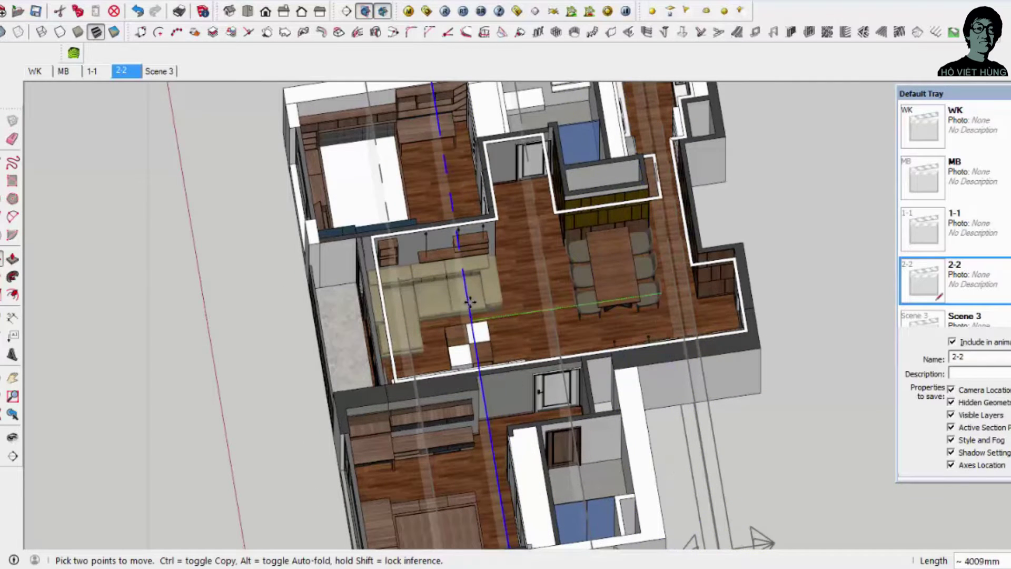
key(space)
scroll(510, 307, down, 5)
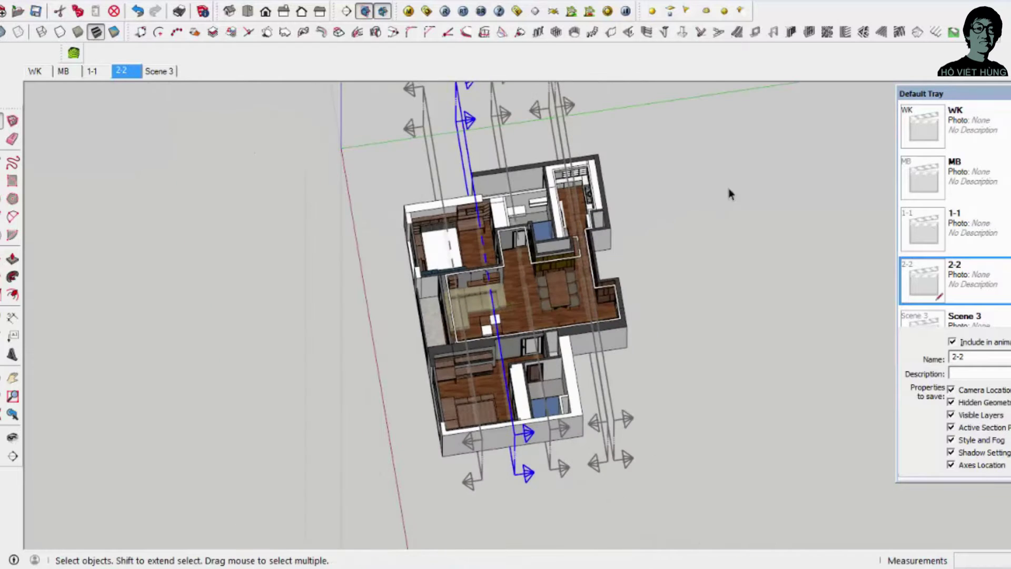
click(102, 76)
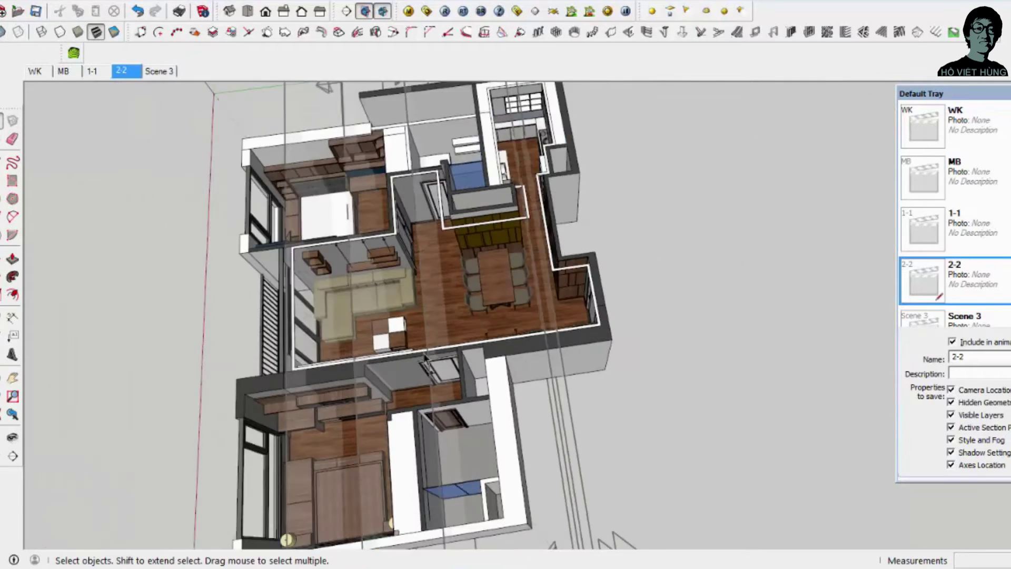
middle_drag(139, 114, 142, 32)
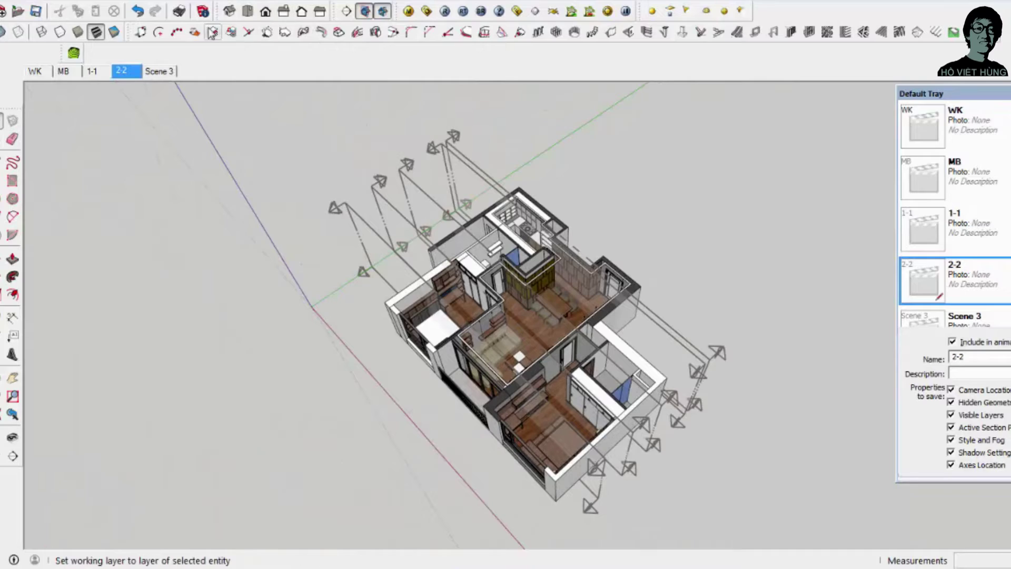
Step: Start the Section Plane tool around the living area, then cancel and turn the section cut off
click(346, 11)
scroll(481, 289, up, 5)
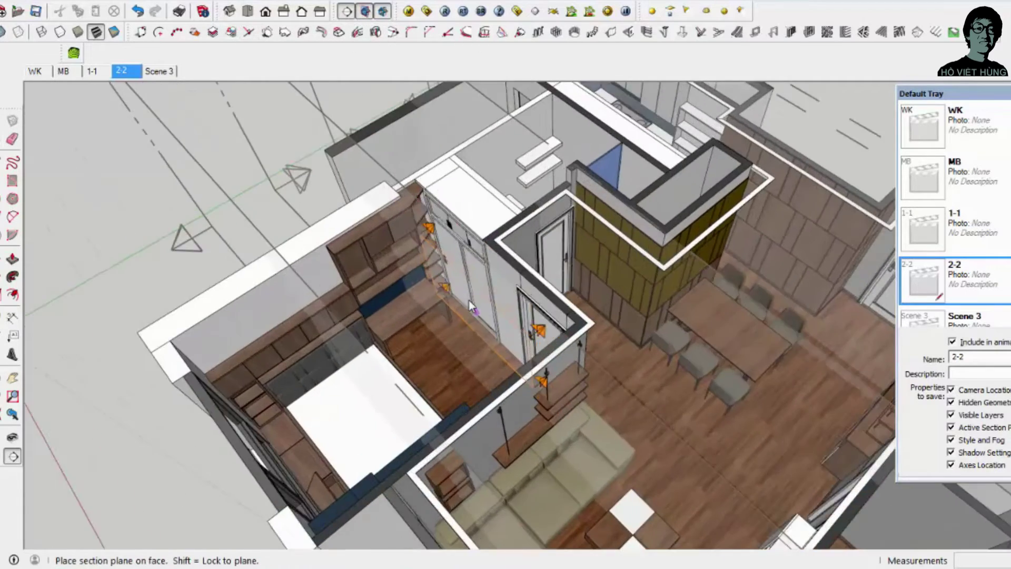
middle_drag(480, 289, 409, 316)
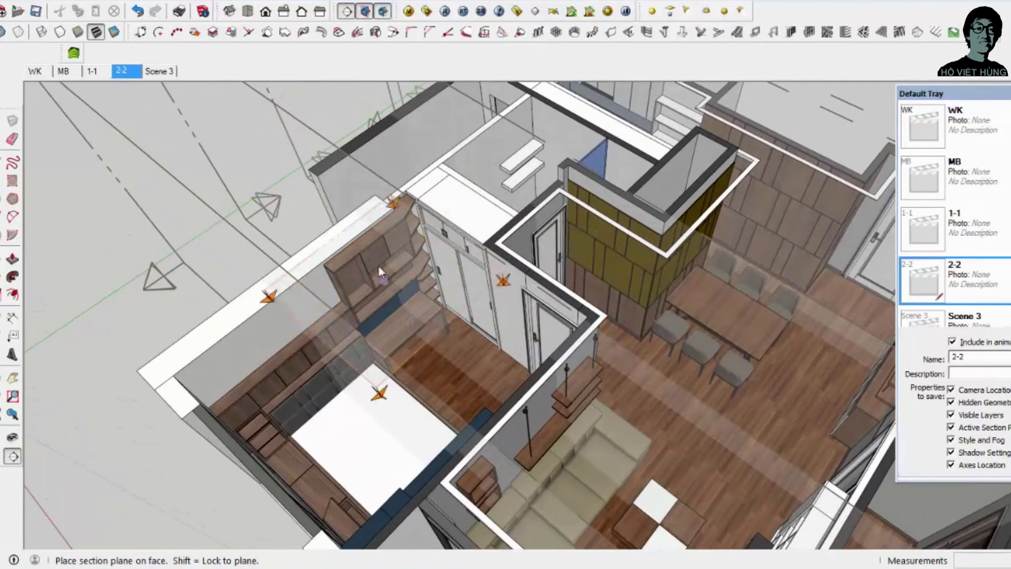
key(space)
scroll(373, 262, down, 5)
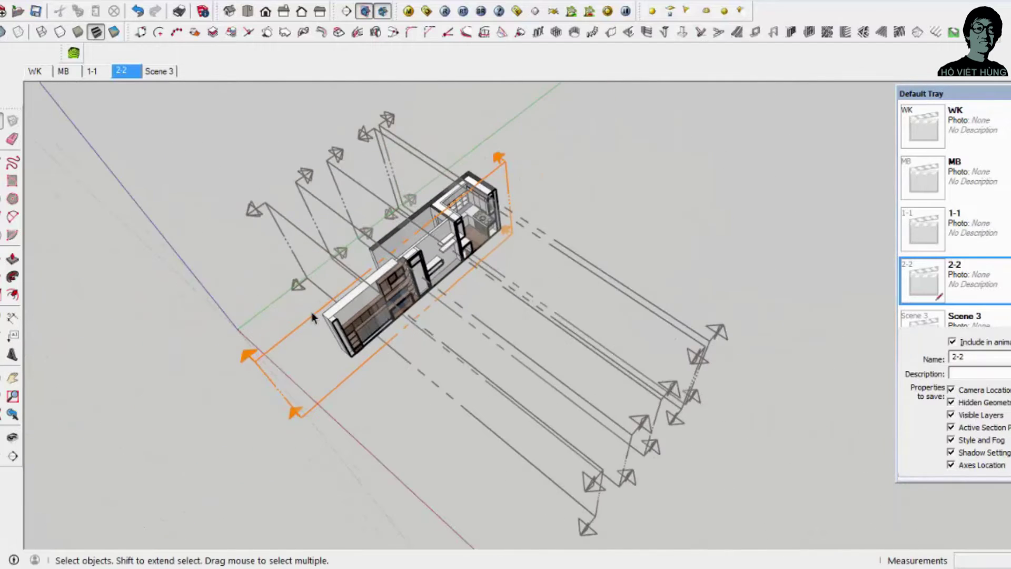
scroll(369, 237, up, 2)
click(383, 11)
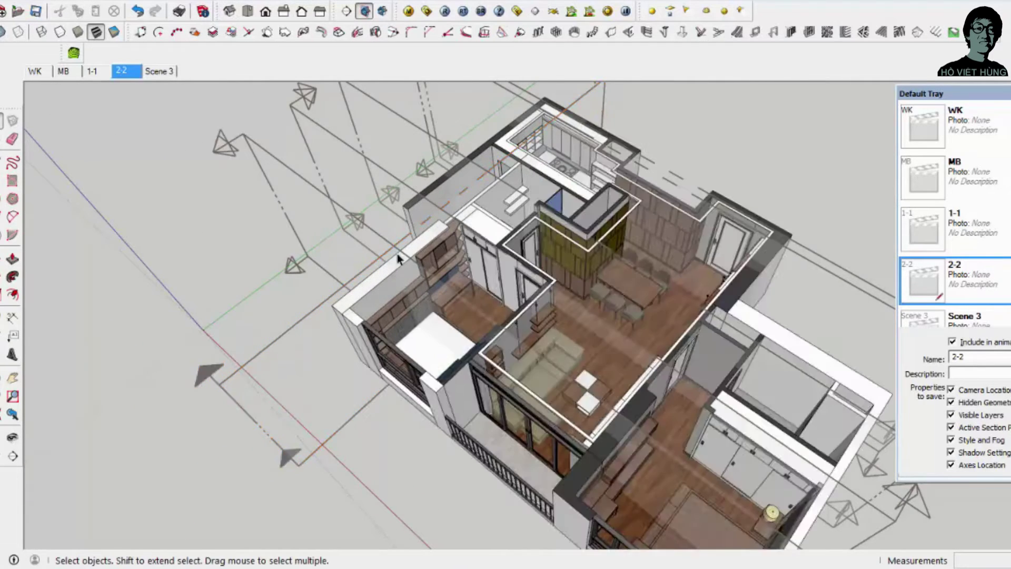
Step: Move the selected section plane to a new position and view the whole floor plan
scroll(279, 303, up, 3)
click(281, 308)
key(m)
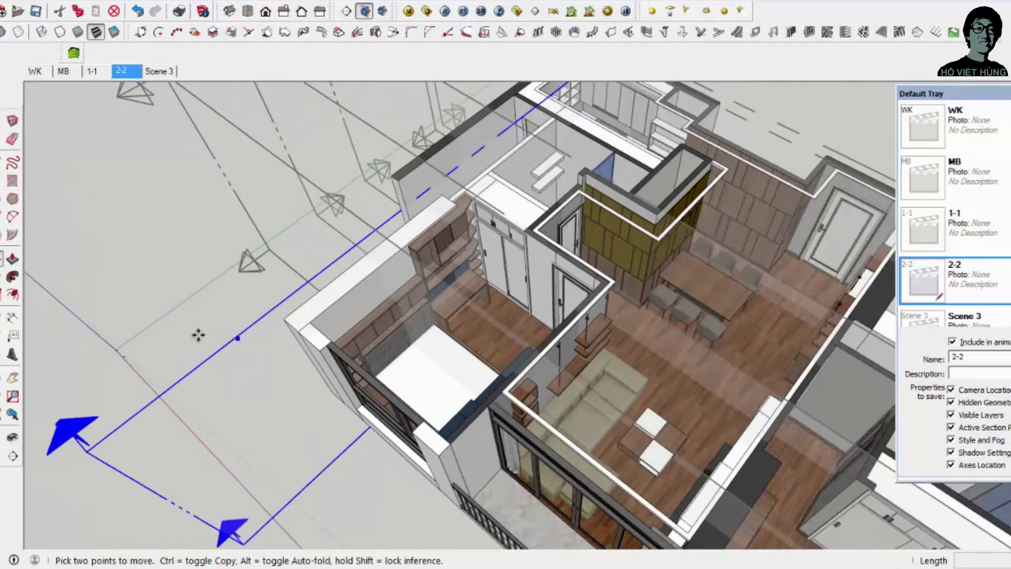
scroll(190, 340, down, 1)
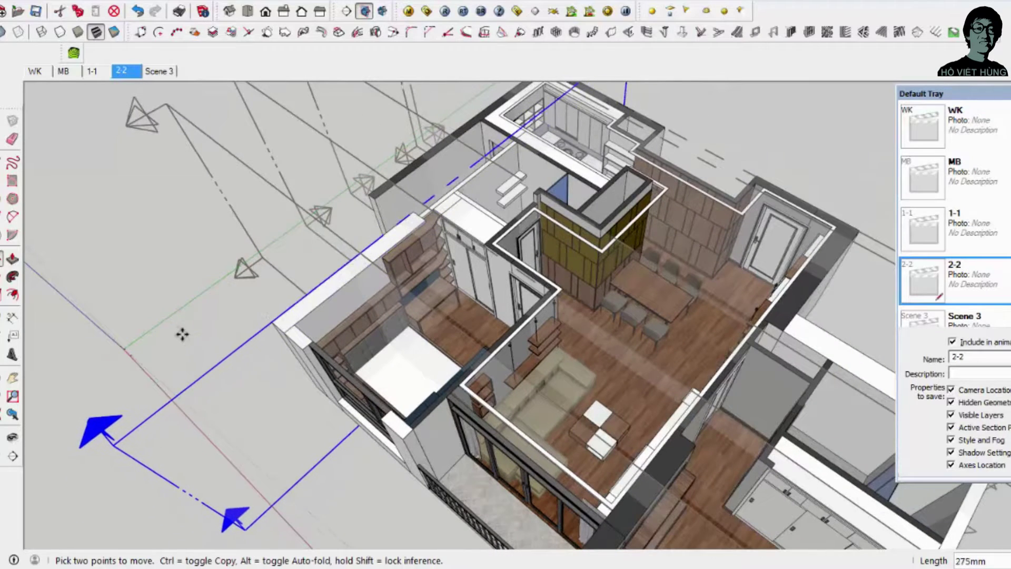
click(266, 345)
key(space)
scroll(266, 346, down, 3)
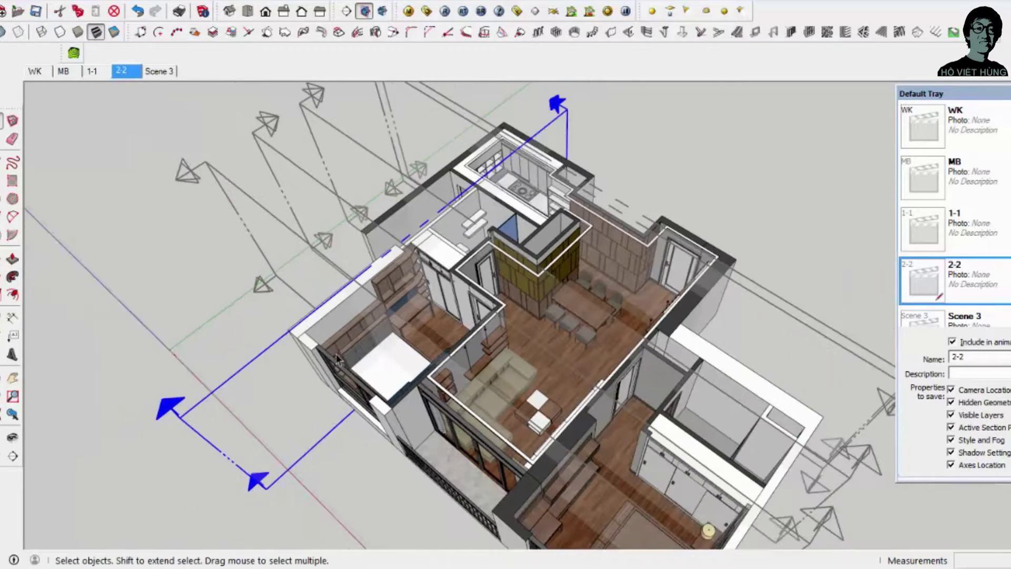
mouse_move(267, 346)
middle_down()
mouse_move(337, 358)
mouse_move(168, 196)
middle_up()
scroll(337, 358, up, 3)
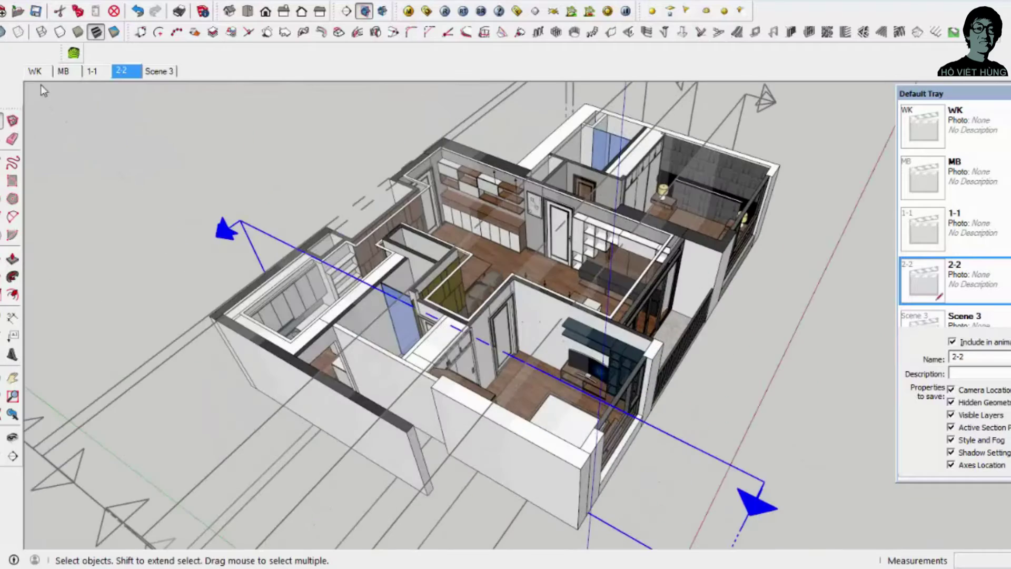
Step: Place a new section plane on a wall face and move it deeper into the apartment
click(346, 10)
scroll(545, 324, up, 3)
click(545, 324)
key(space)
scroll(545, 324, down, 3)
middle_drag(545, 324, 622, 316)
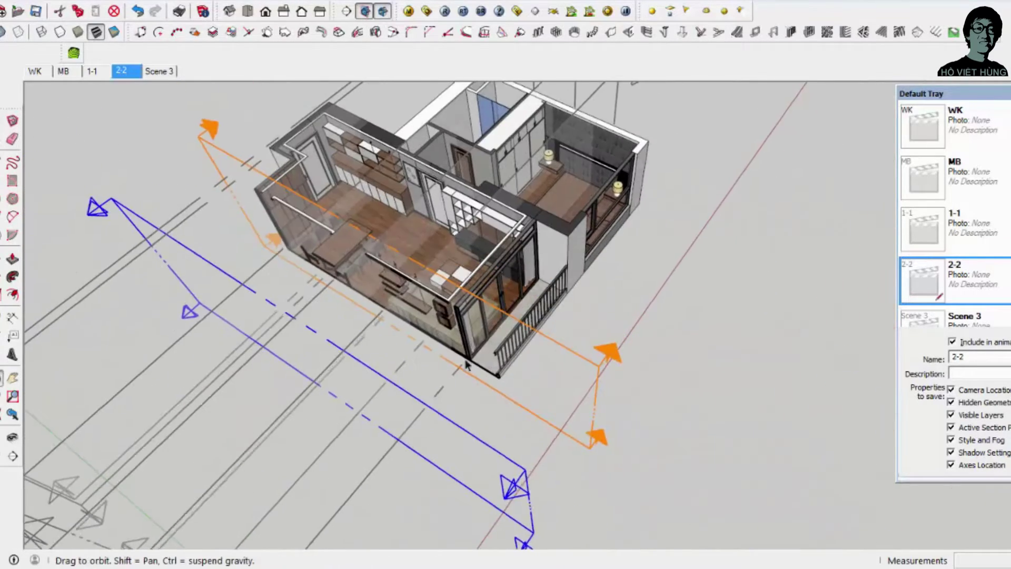
click(623, 377)
key(m)
click(640, 287)
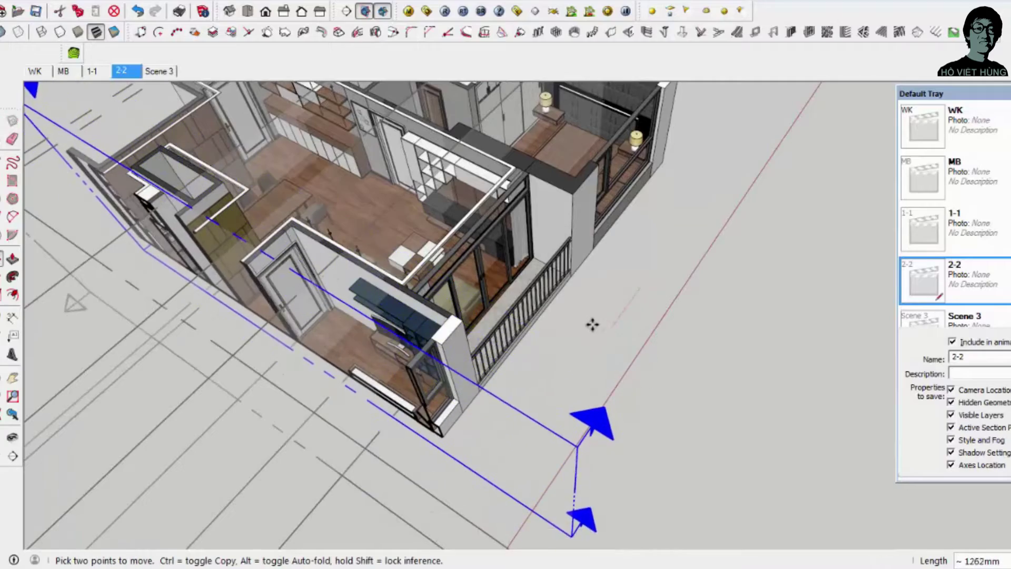
click(587, 264)
middle_drag(411, 282, 253, 105)
Step: Place a vertical section plane along the cabinet wall
scroll(350, 217, up, 3)
scroll(45, 259, down, 2)
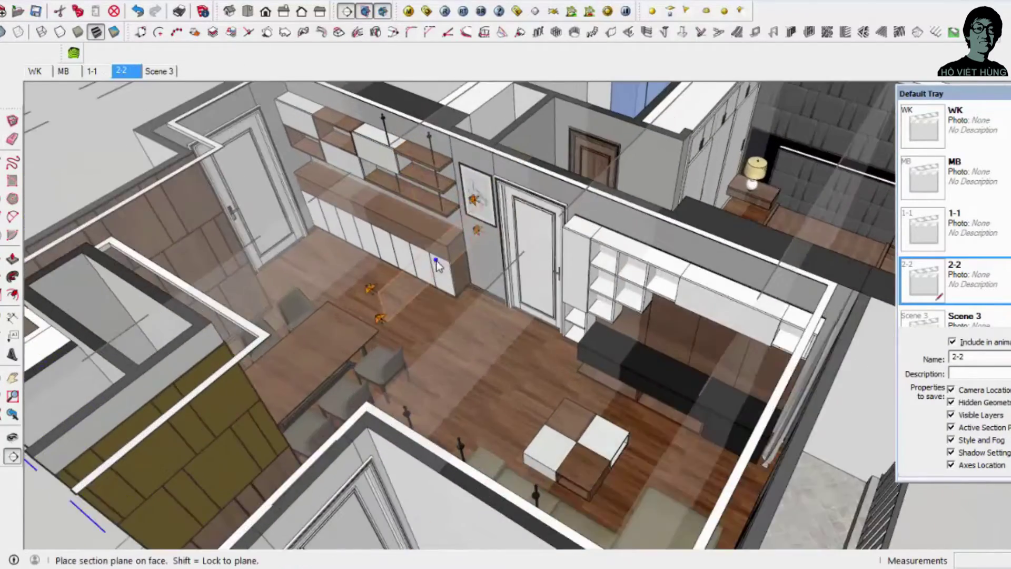
middle_drag(400, 253, 450, 288)
scroll(450, 288, up, 5)
click(450, 295)
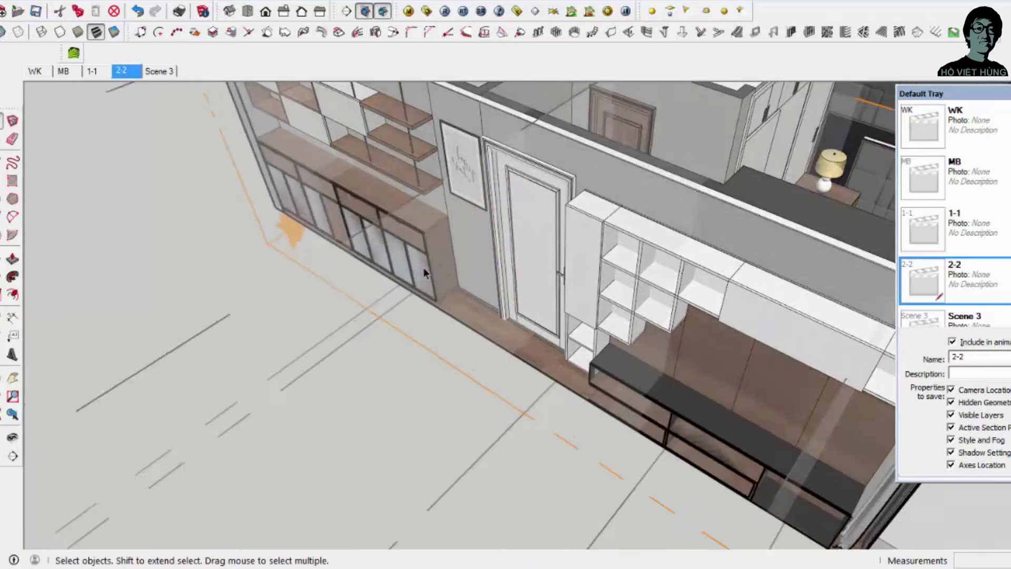
scroll(449, 309, down, 5)
Step: Move the cabinet-wall section plane into position and view the plan from above
click(449, 310)
key(m)
scroll(350, 289, up, 3)
click(316, 271)
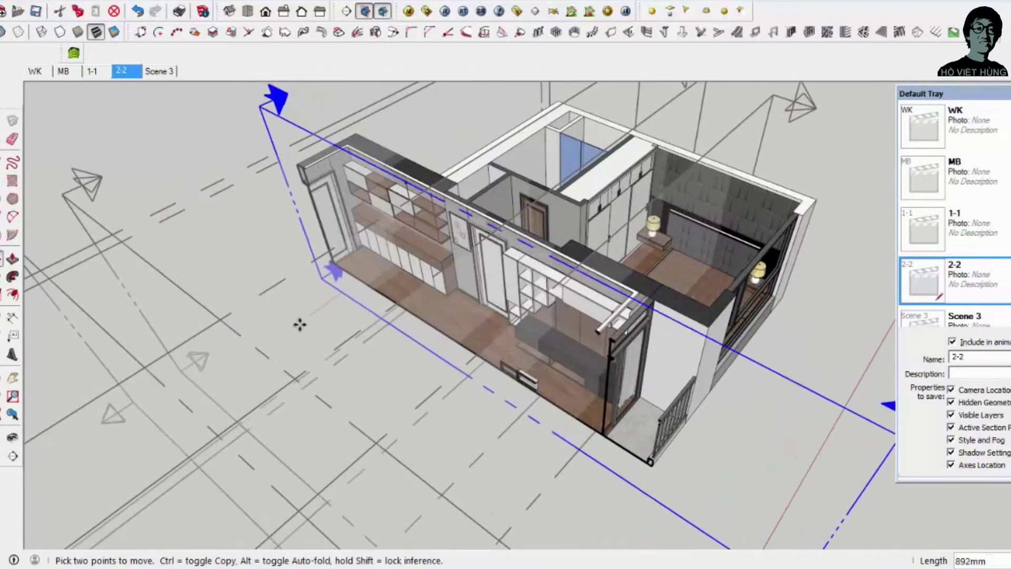
click(267, 289)
key(space)
scroll(266, 289, down, 5)
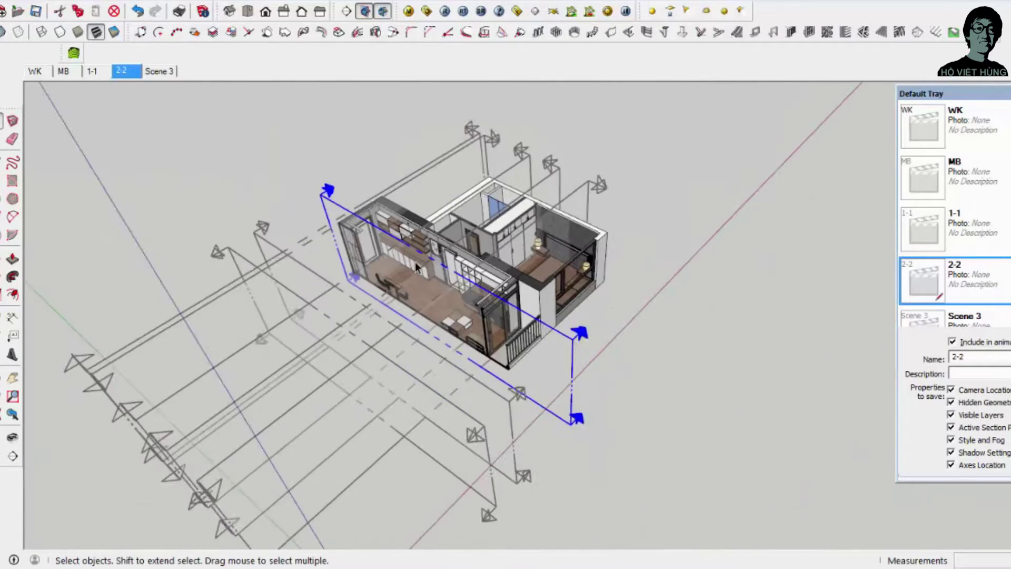
scroll(476, 277, up, 3)
mouse_move(267, 290)
middle_down()
mouse_move(477, 278)
mouse_move(402, 339)
middle_up()
scroll(402, 339, down, 3)
Step: Turn section cuts off and copy a section plane across the floor plan
click(365, 11)
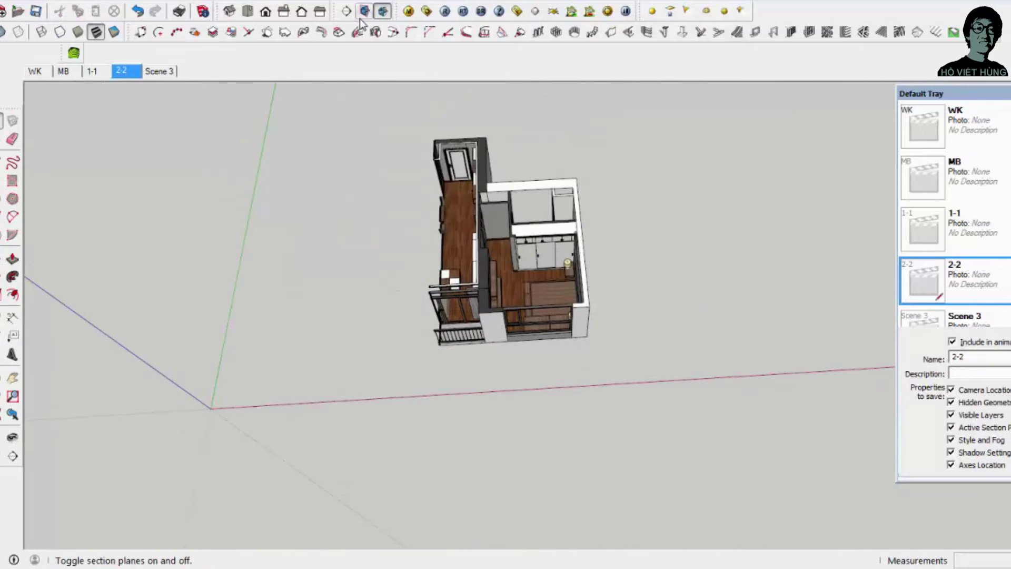
click(376, 16)
scroll(401, 221, up, 3)
middle_drag(400, 222, 446, 103)
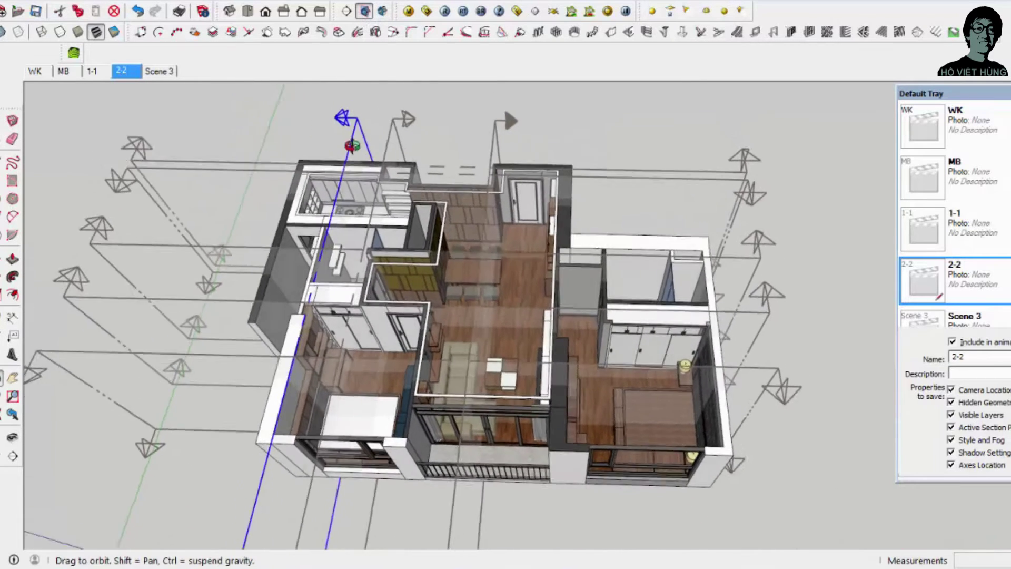
key(m)
click(447, 103)
key(ctrl)
click(577, 102)
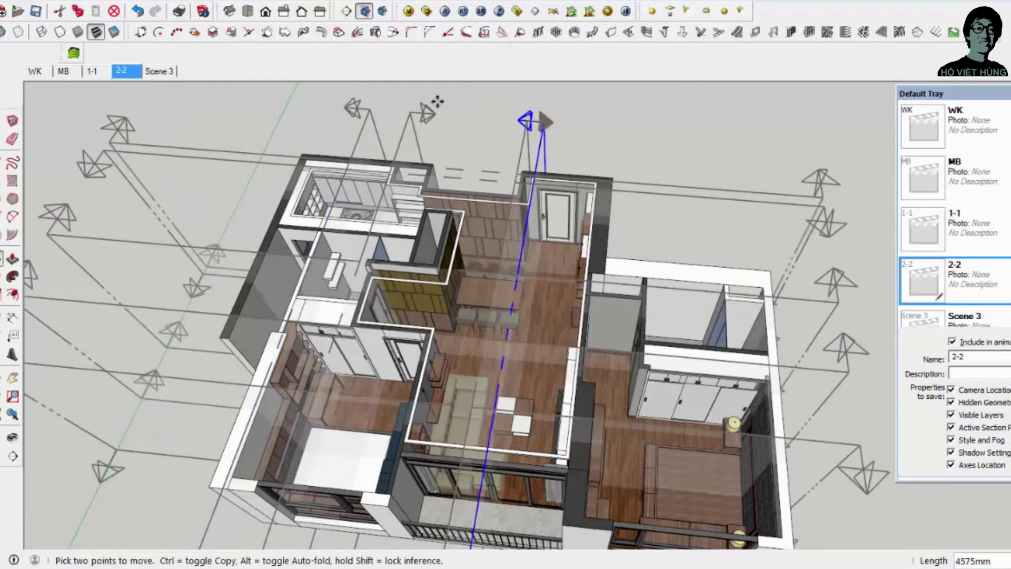
Step: Shift the copied section plane slightly further along the red axis
key(space)
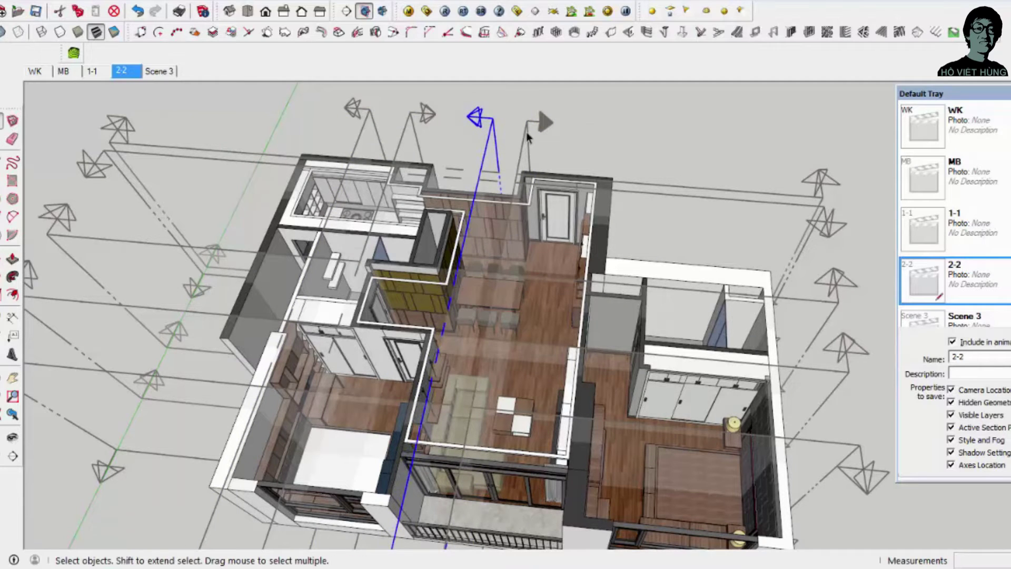
click(529, 134)
key(m)
click(576, 127)
click(602, 123)
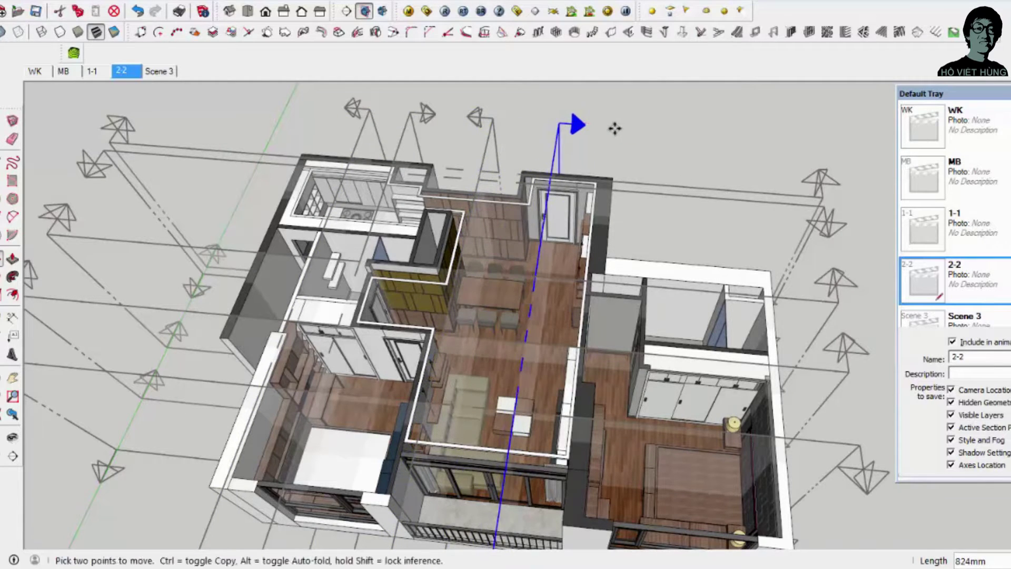
mouse_move(614, 126)
middle_down()
mouse_move(446, 185)
mouse_move(514, 122)
middle_up()
key(space)
Step: Move another vertical section plane further right across the plan
click(446, 185)
key(m)
click(514, 122)
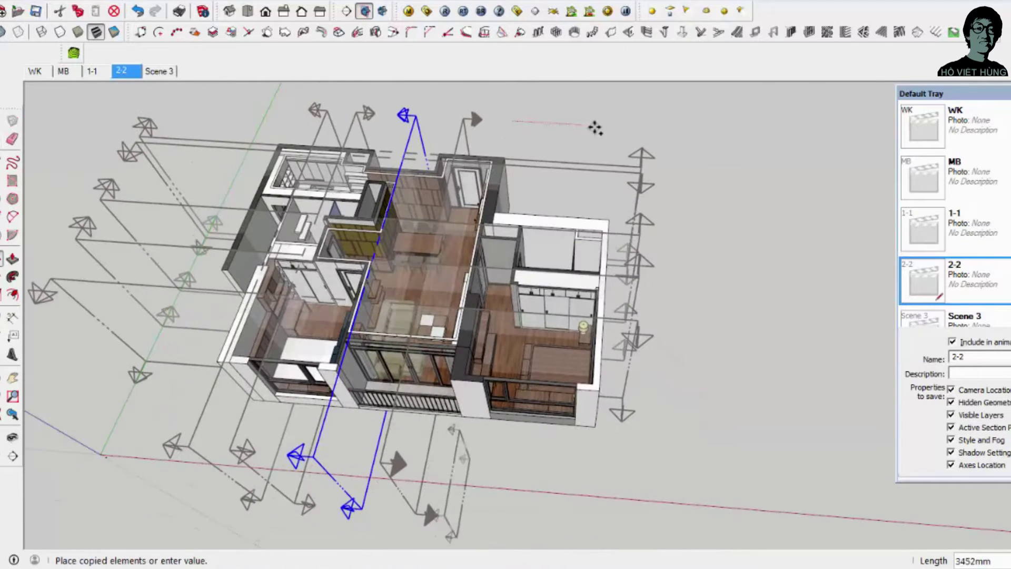
click(583, 145)
mouse_move(583, 145)
middle_down()
mouse_move(513, 354)
mouse_move(508, 314)
middle_up()
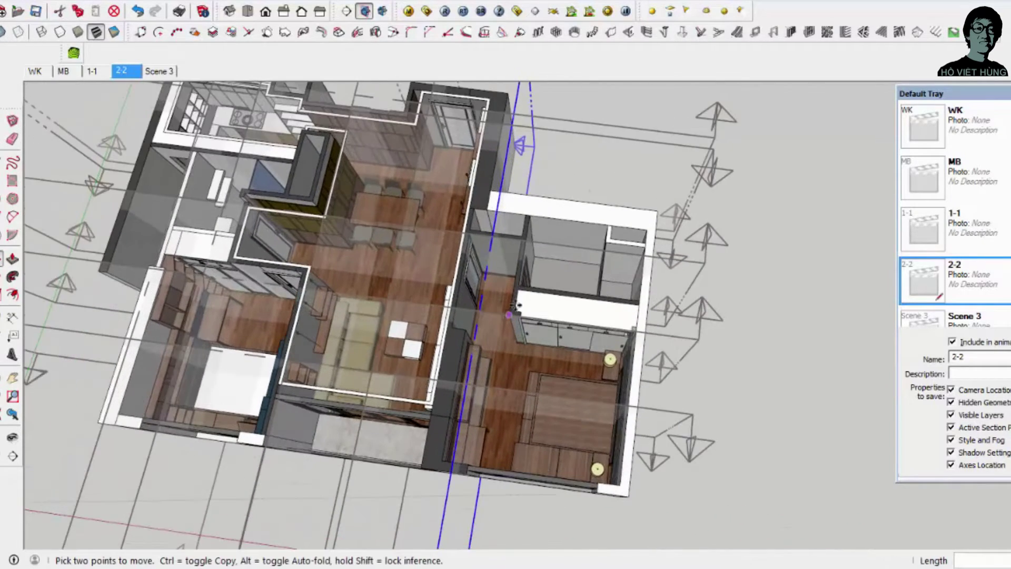
key(space)
Step: Start another plane copy, cancel it, and orbit to a more top-down view
scroll(481, 154, down, 3)
scroll(481, 155, down, 3)
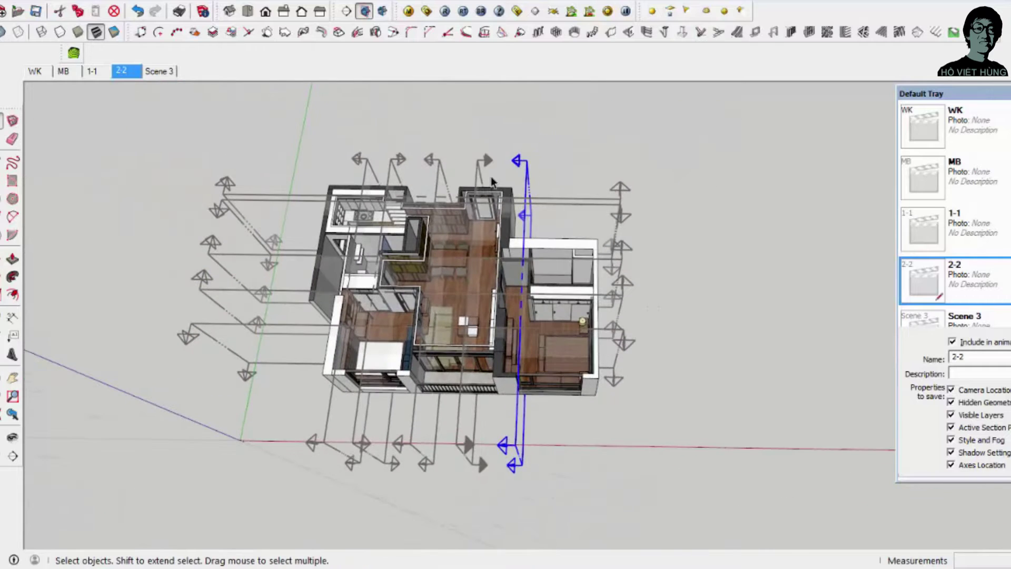
key(m)
key(ctrl)
click(466, 141)
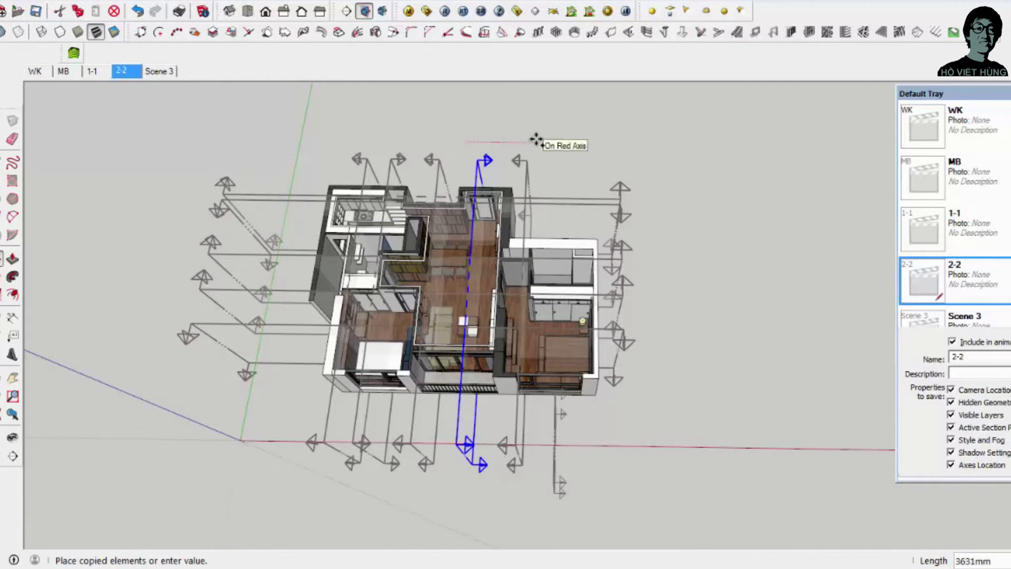
key(space)
middle_drag(737, 140, 492, 181)
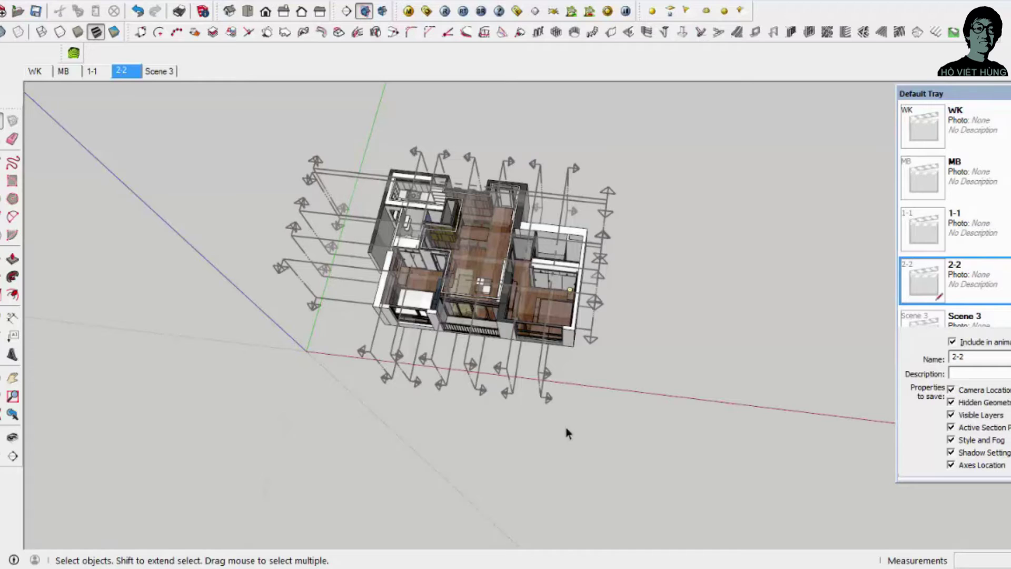
Step: Show the active section cut as a front parallel-projection elevation with plane symbols hidden
scroll(490, 193, up, 5)
middle_drag(489, 193, 216, 122)
middle_drag(379, 168, 373, 199)
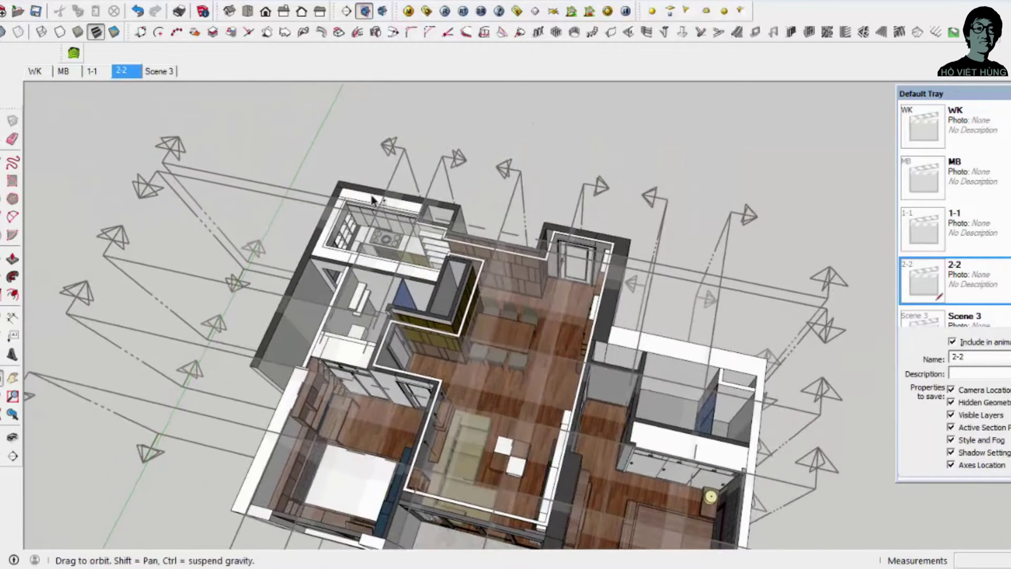
click(299, 200)
click(383, 11)
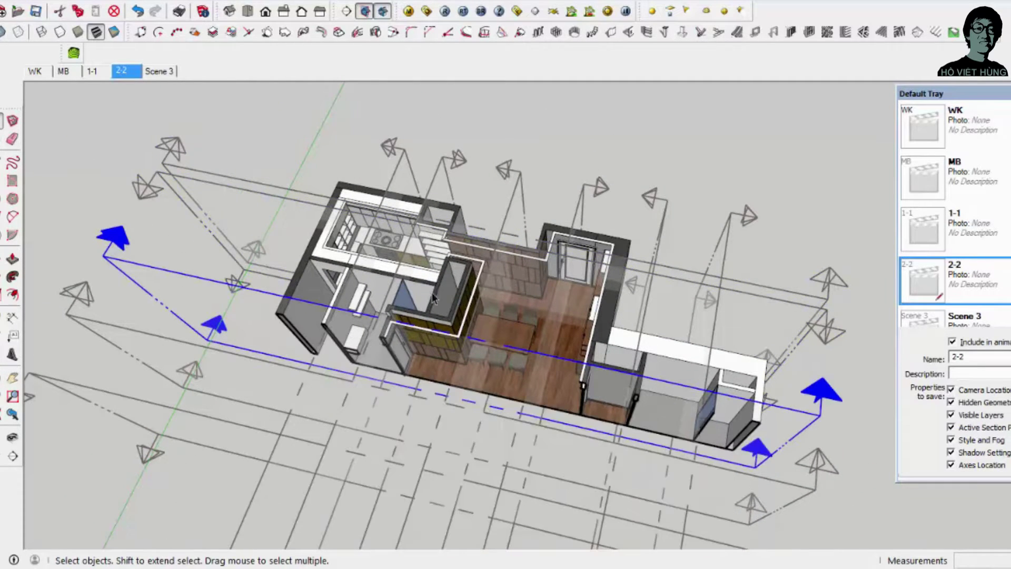
click(265, 12)
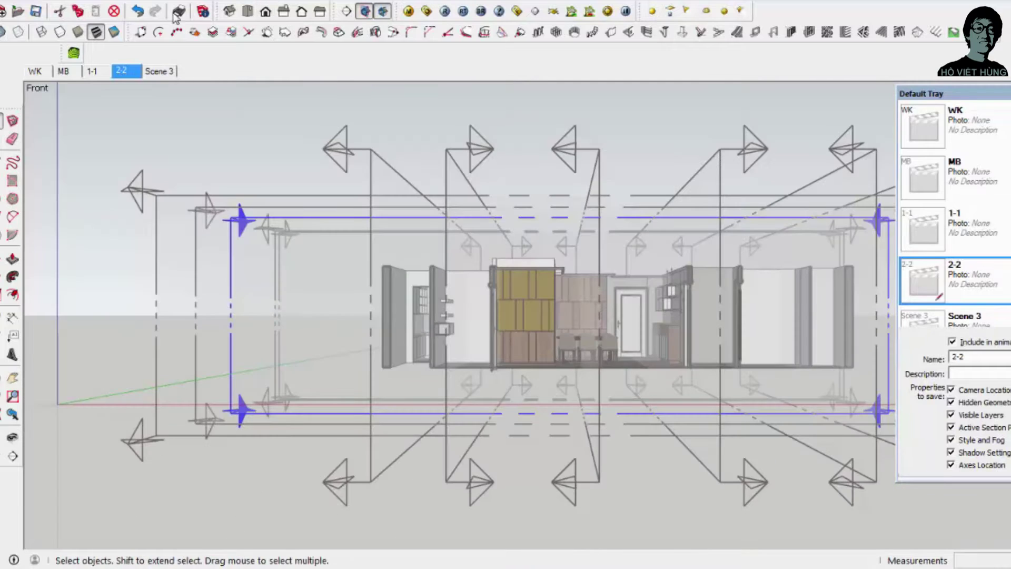
click(106, 52)
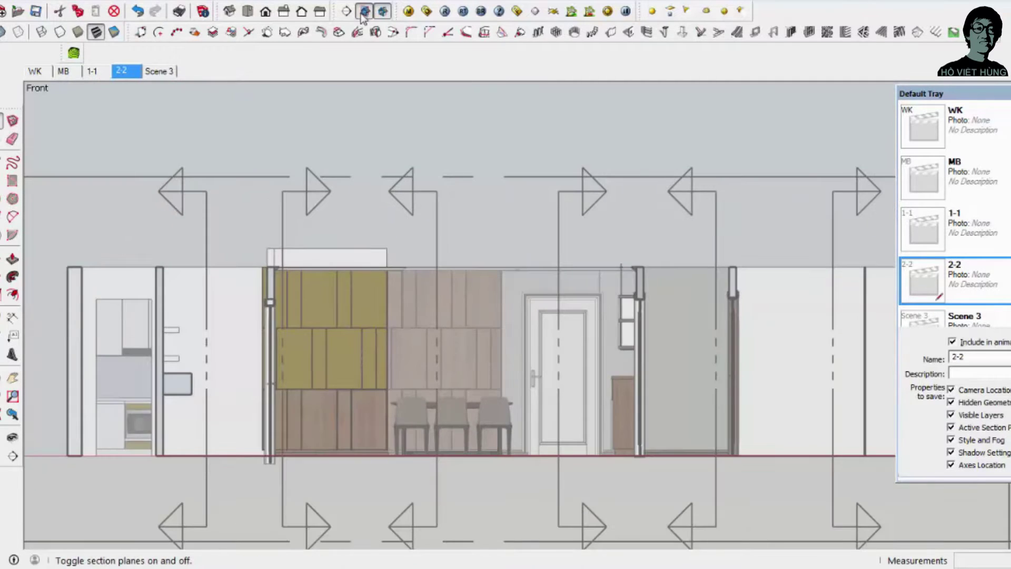
click(365, 10)
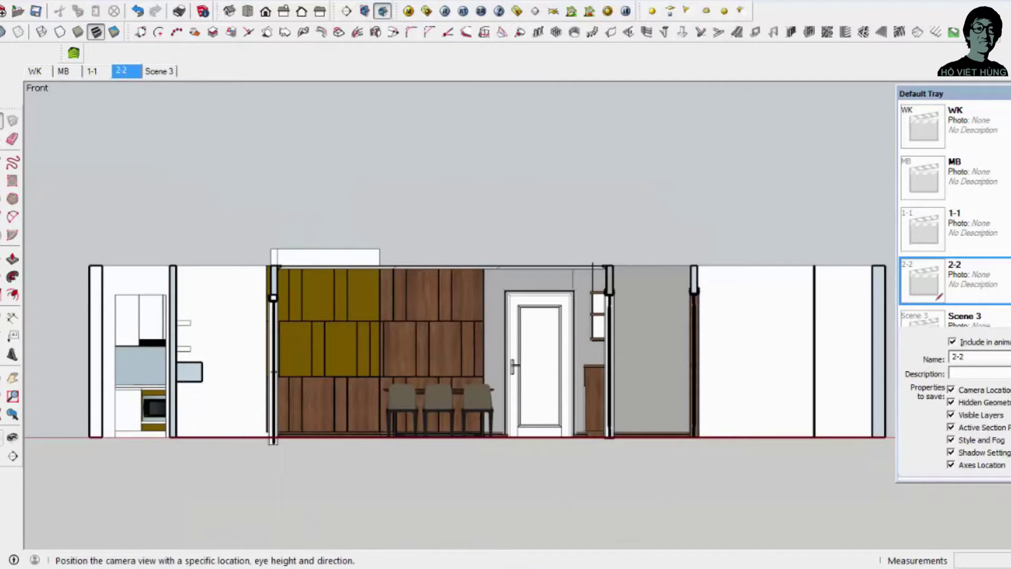
Step: Pan the elevation into place, save it as scene 3-3 after 2-2, then restore plane symbols
click(12, 378)
mouse_move(627, 295)
mouse_down()
mouse_move(607, 278)
mouse_move(530, 295)
mouse_move(539, 283)
mouse_up()
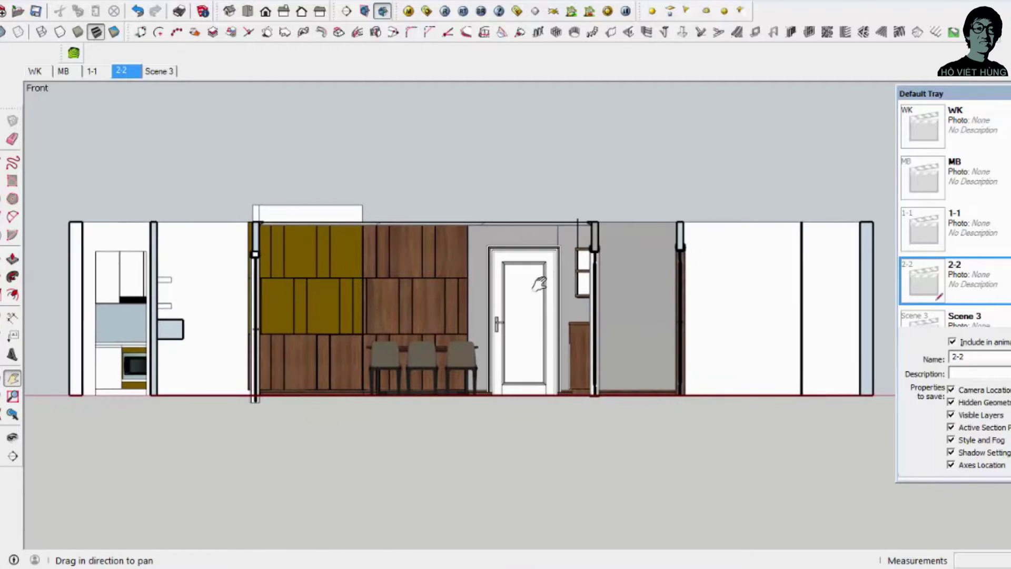
right_click(137, 77)
click(158, 113)
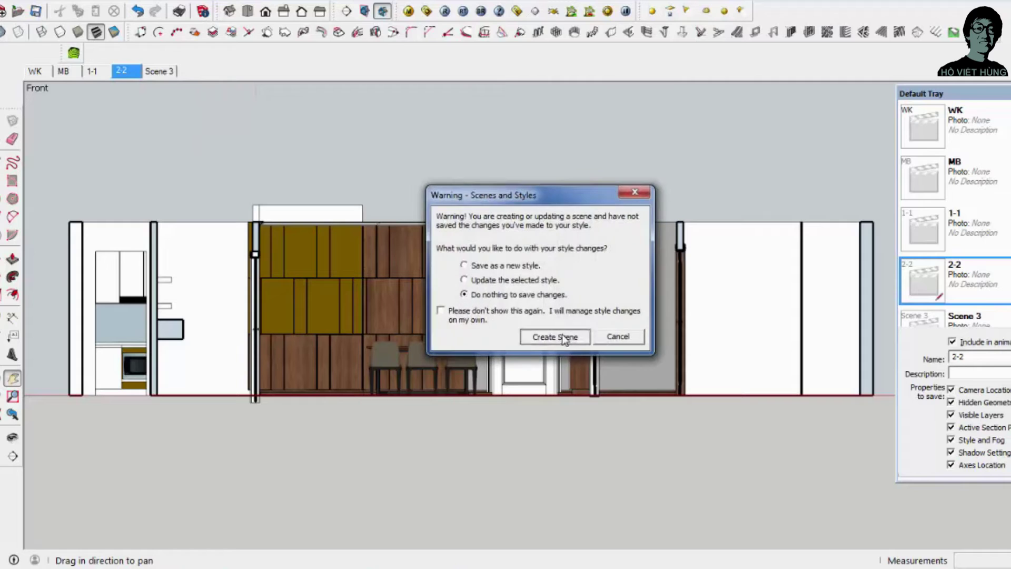
click(555, 399)
text(3-3)
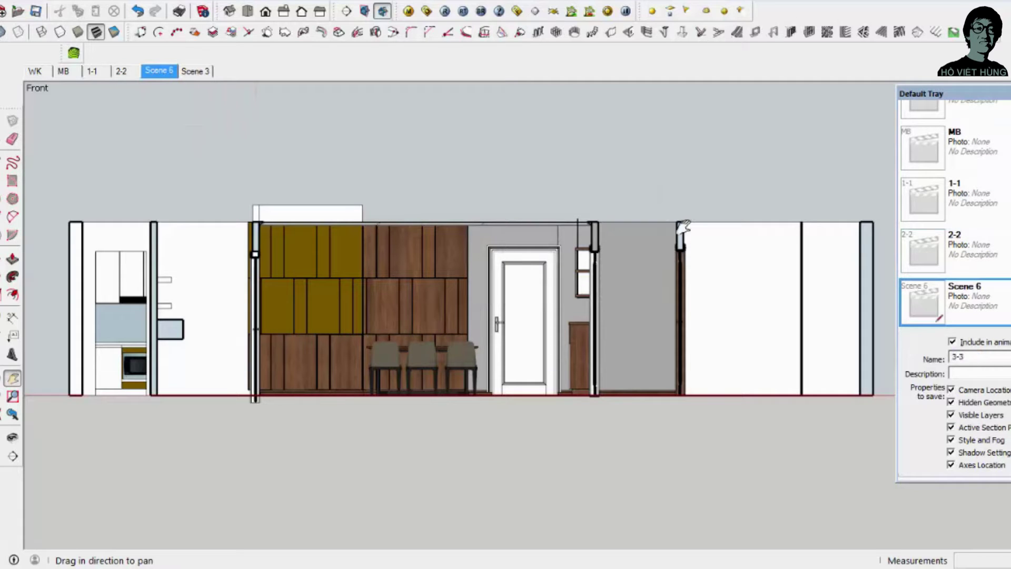
click(369, 11)
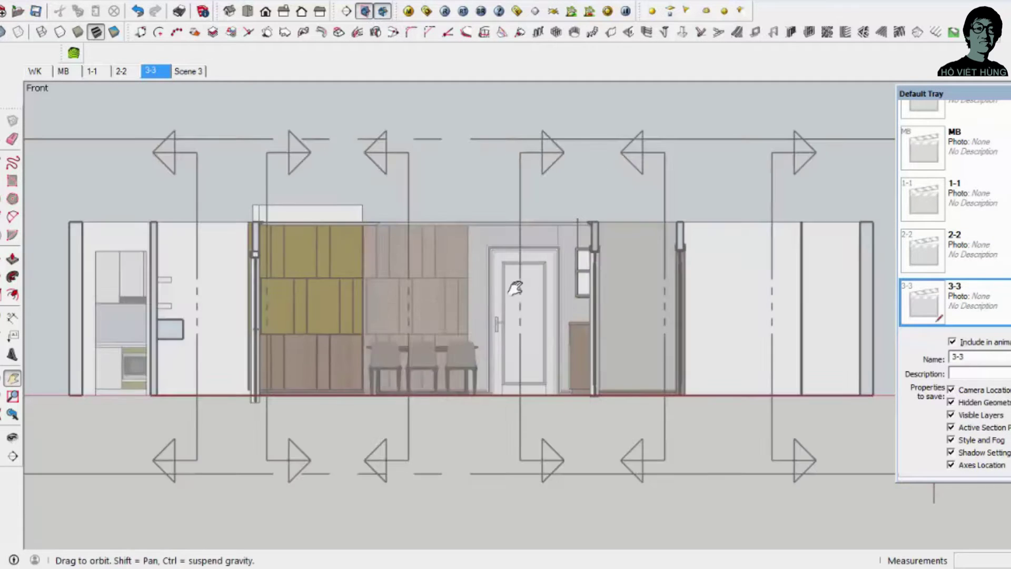
mouse_move(337, 263)
middle_down()
mouse_move(354, 438)
mouse_move(378, 84)
middle_up()
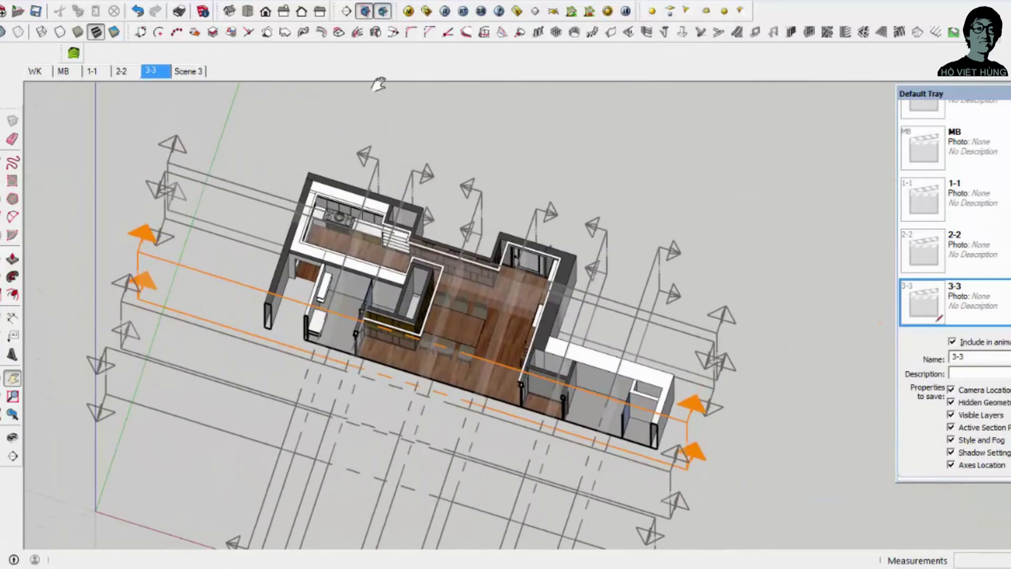
Step: Make the section plane on the far long side the active cut and view it from the right
click(383, 12)
mouse_move(369, 237)
middle_down()
mouse_move(400, 316)
mouse_move(237, 227)
middle_up()
click(169, 238)
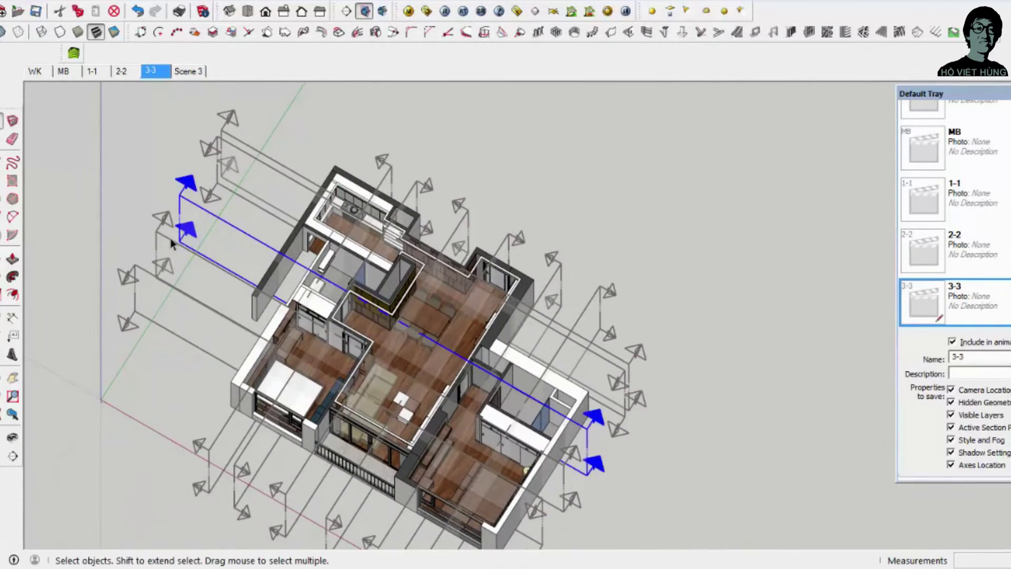
scroll(292, 261, up, 3)
mouse_move(291, 261)
middle_down()
mouse_move(331, 288)
mouse_move(222, 269)
middle_up()
key(shift+x)
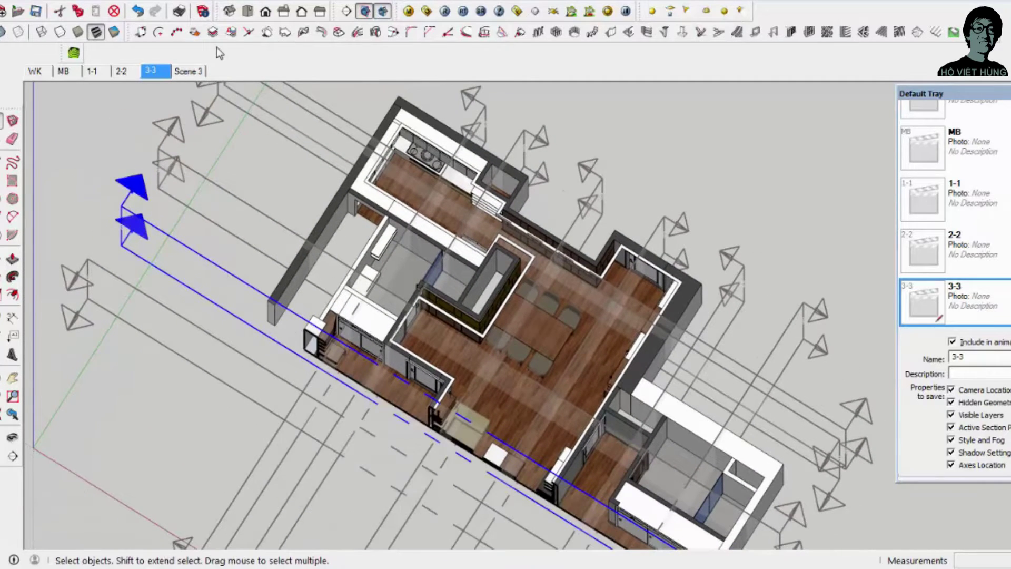
click(303, 11)
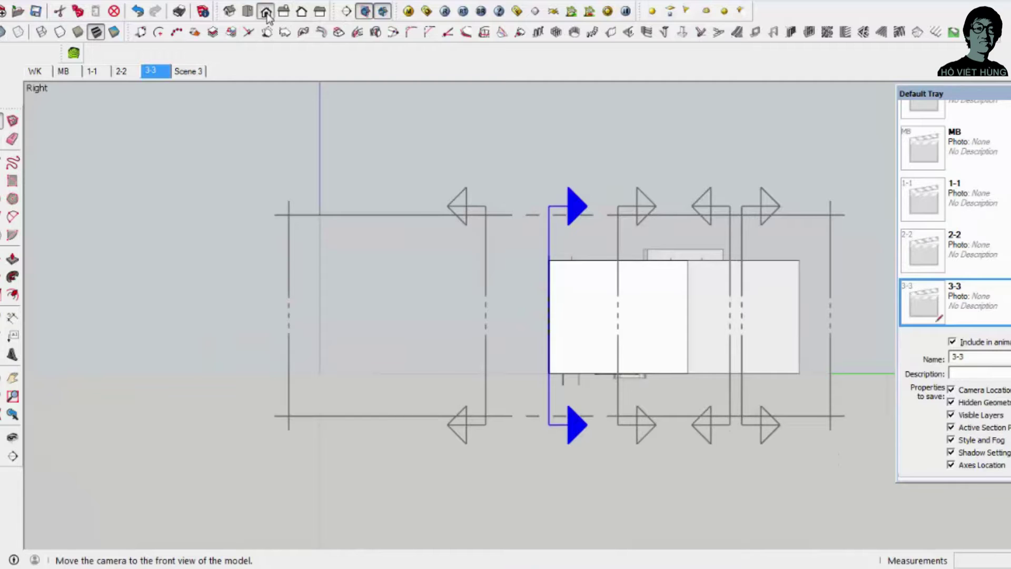
Step: Set a front elevation with the section plane symbols hidden, shifted left in view
click(267, 15)
click(301, 13)
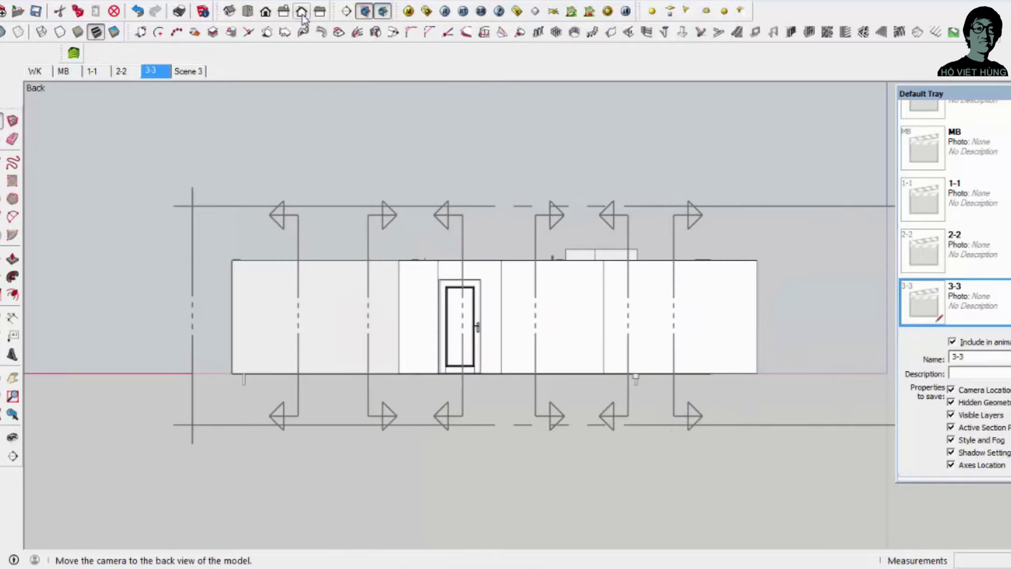
click(267, 14)
click(364, 11)
scroll(757, 329, up, 2)
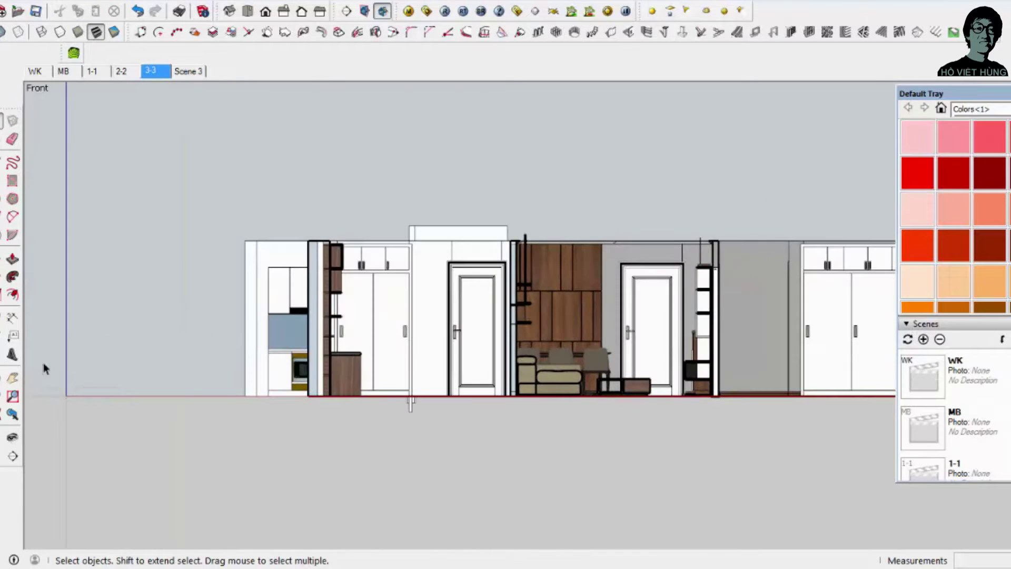
drag(230, 335, 532, 262)
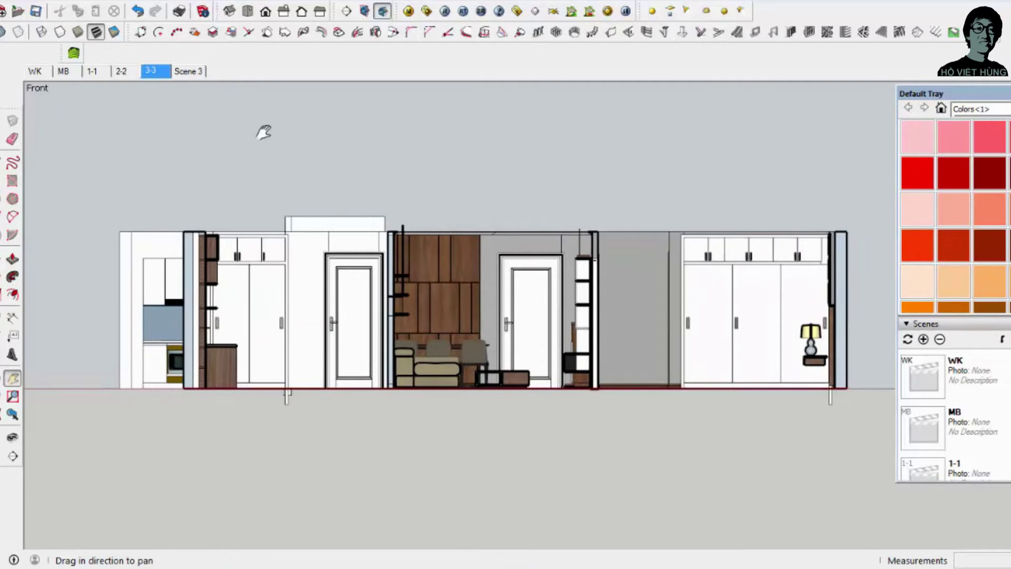
Step: Save this view as a new scene after 3-3 named 4-4, then restore the angled overview
right_click(160, 77)
click(217, 121)
click(552, 334)
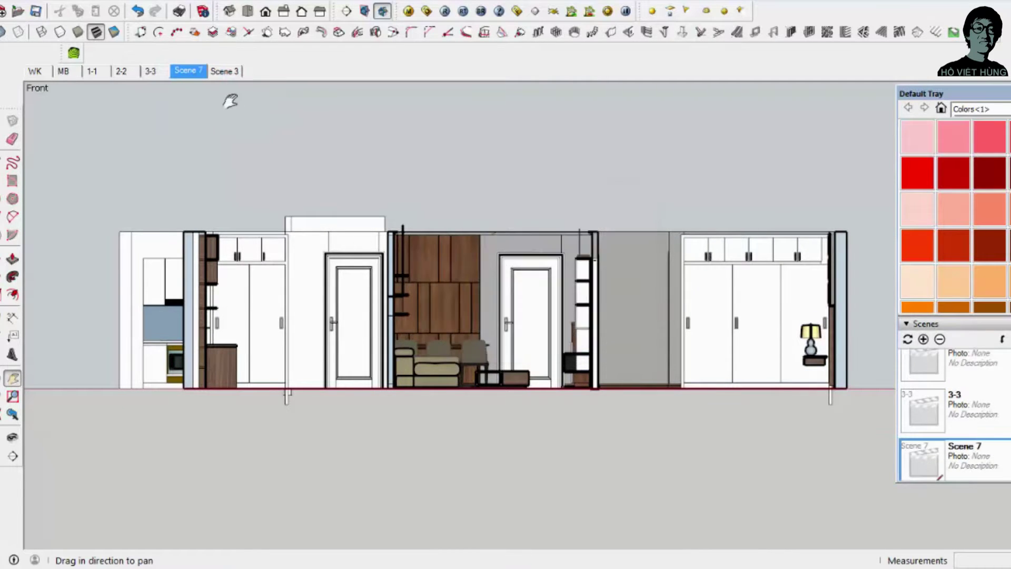
right_click(980, 451)
click(976, 328)
text(4-4)
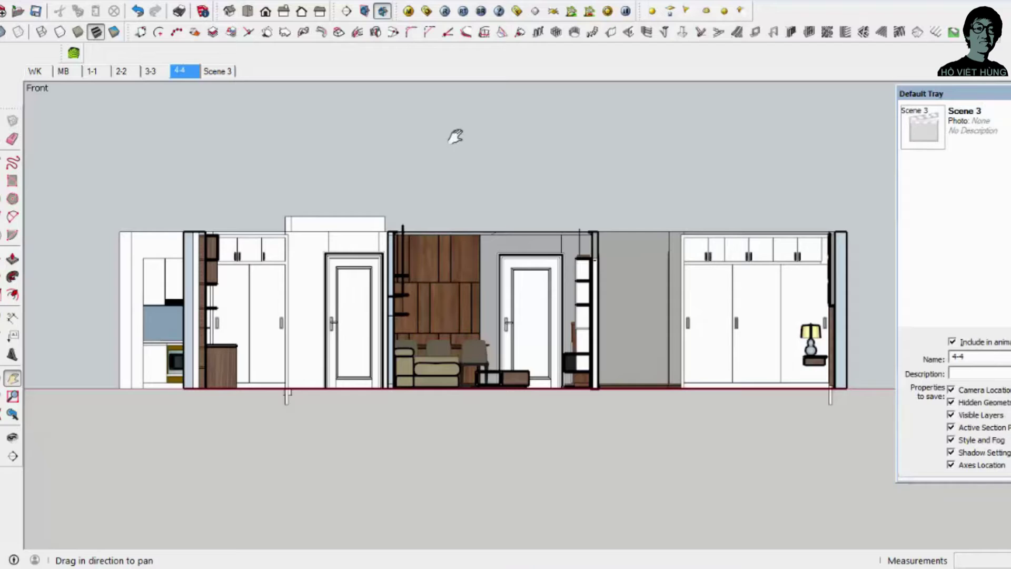
click(365, 11)
mouse_move(367, 316)
middle_down()
mouse_move(365, 520)
mouse_move(270, 374)
middle_up()
Step: Activate the next section plane and fit its back elevation with the plane symbols hidden
key(space)
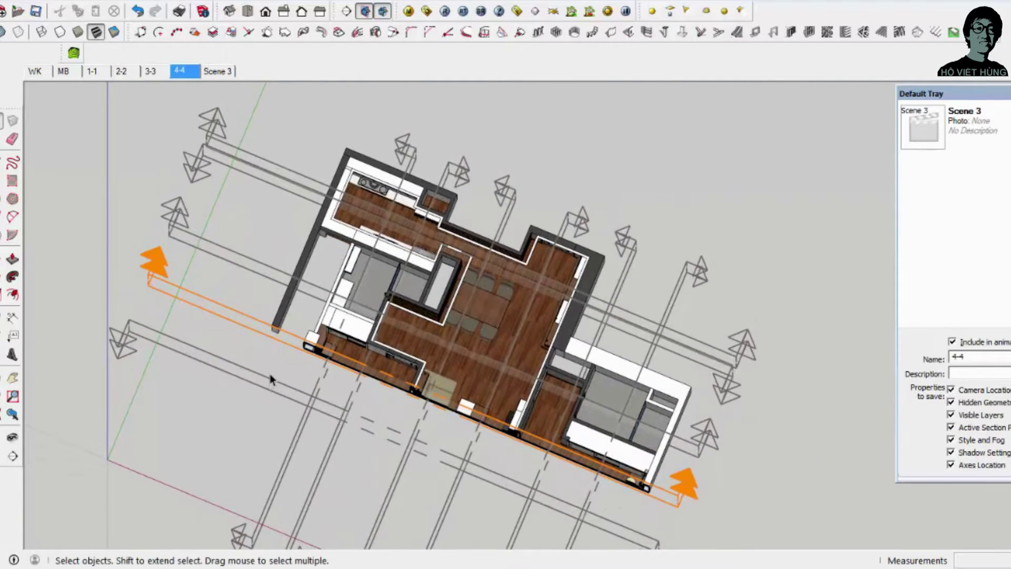
double_click(268, 375)
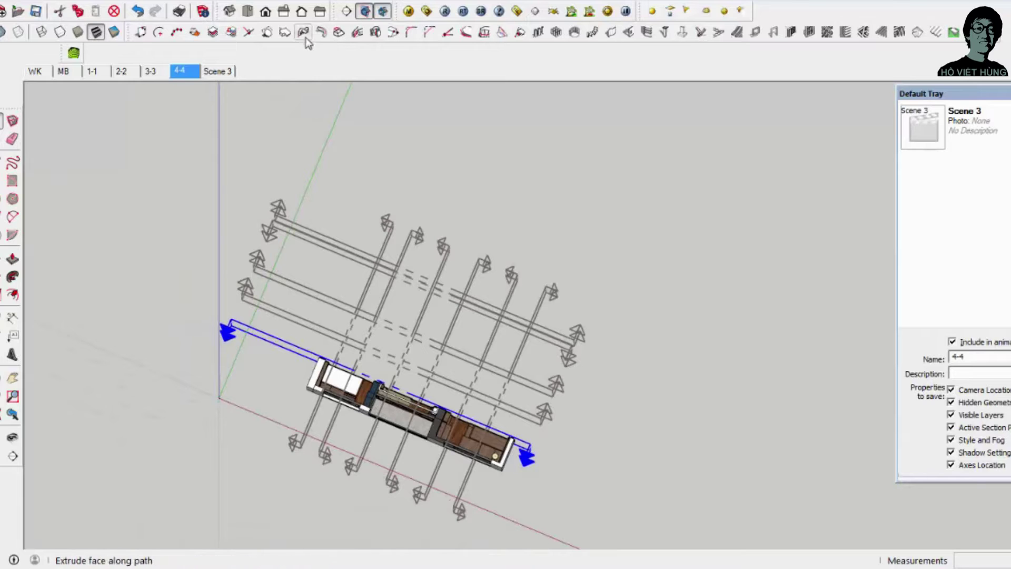
click(283, 11)
scroll(542, 289, up, 5)
scroll(542, 289, up, 3)
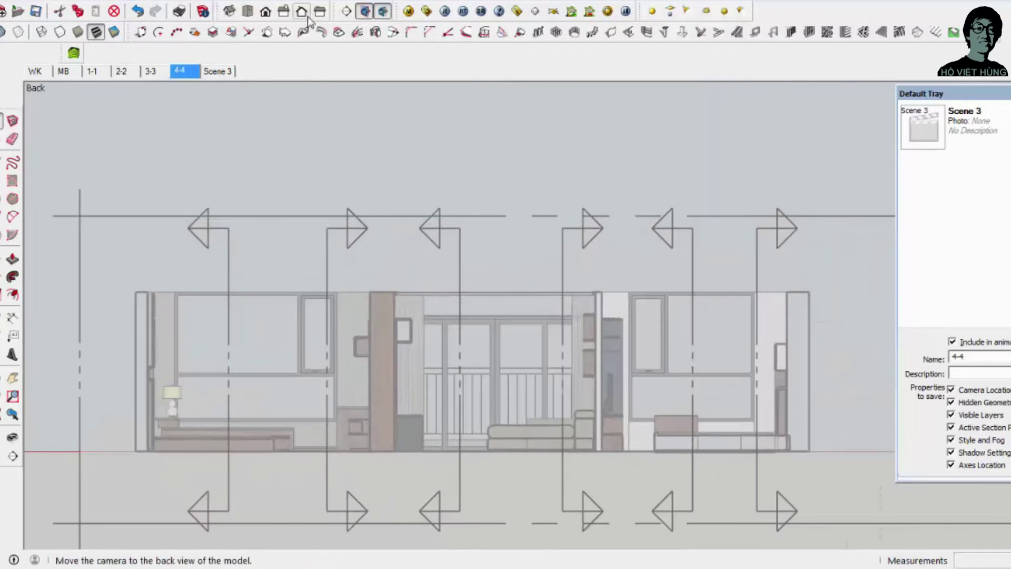
click(365, 12)
scroll(690, 447, up, 1)
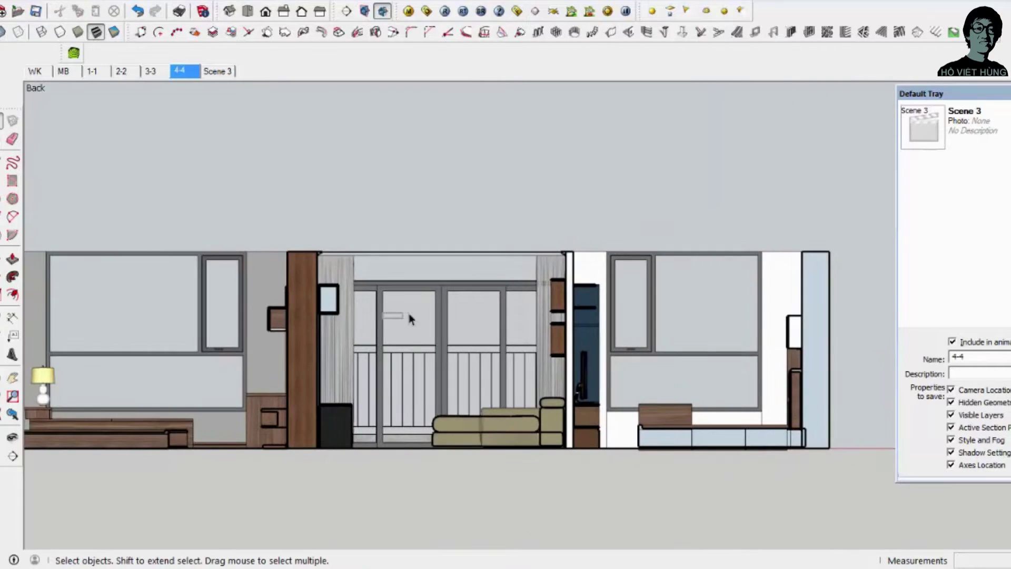
key(shift+z)
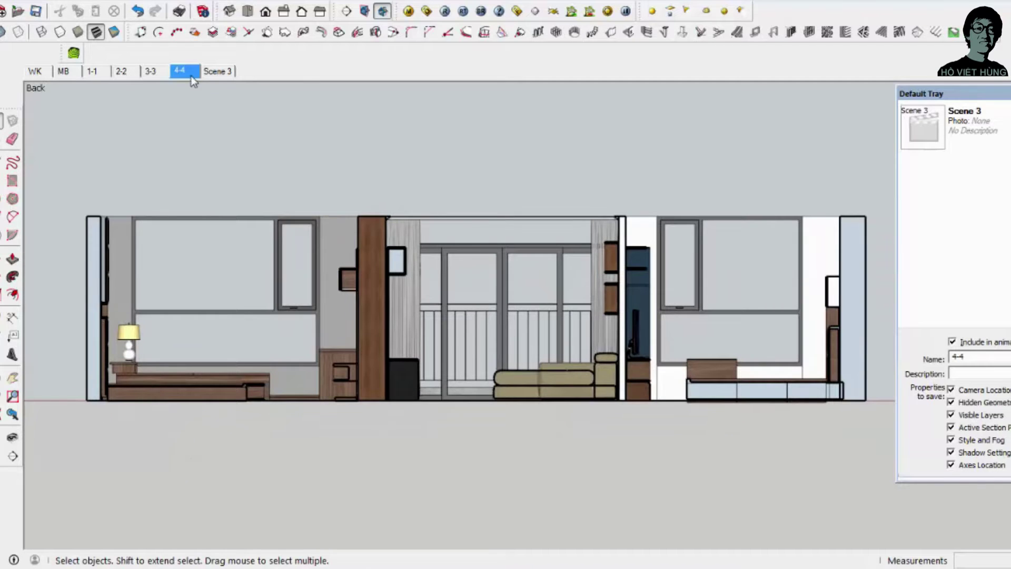
Step: Add the back elevation as new scene 5-5 after 4-4
right_click(193, 78)
click(227, 118)
click(553, 335)
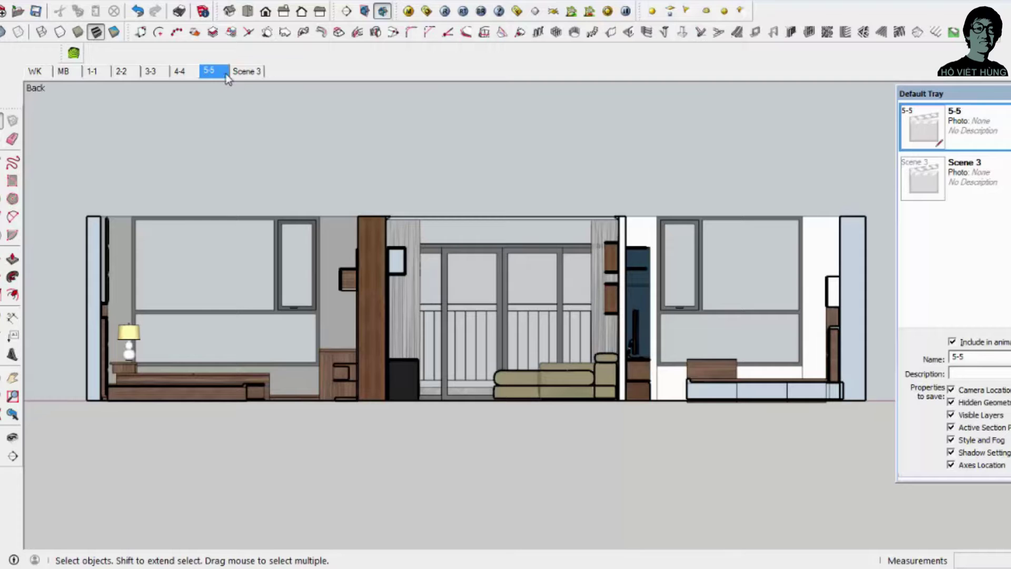
Step: Orbit overhead and pick the crosswise section plane through the bedroom
click(365, 10)
mouse_move(508, 198)
mouse_down()
mouse_move(448, 350)
mouse_move(397, 213)
mouse_up()
key(space)
click(397, 212)
middle_drag(397, 213, 458, 224)
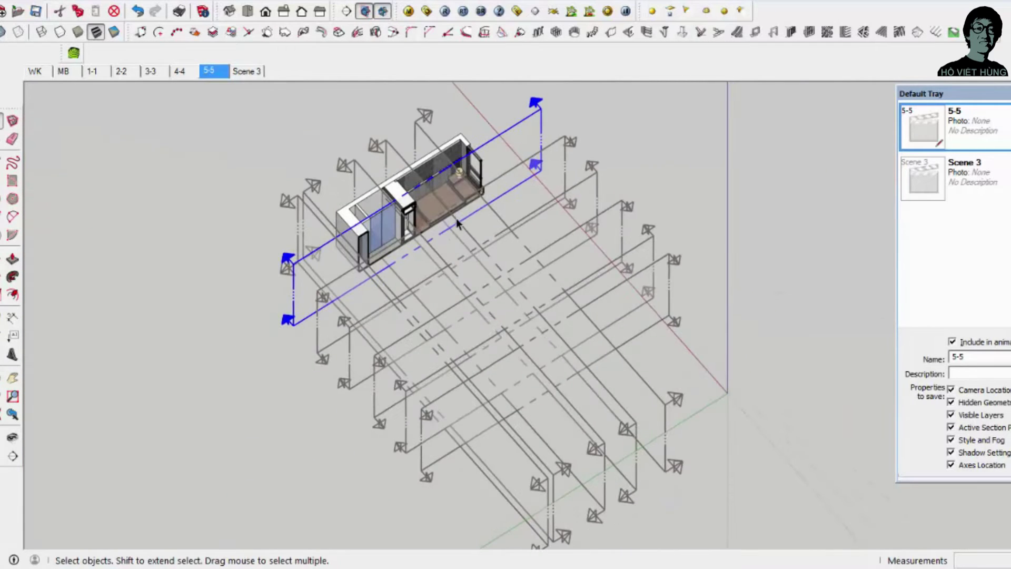
Step: Show the left elevation of the cut with section plane symbols hidden, zoomed in
click(265, 10)
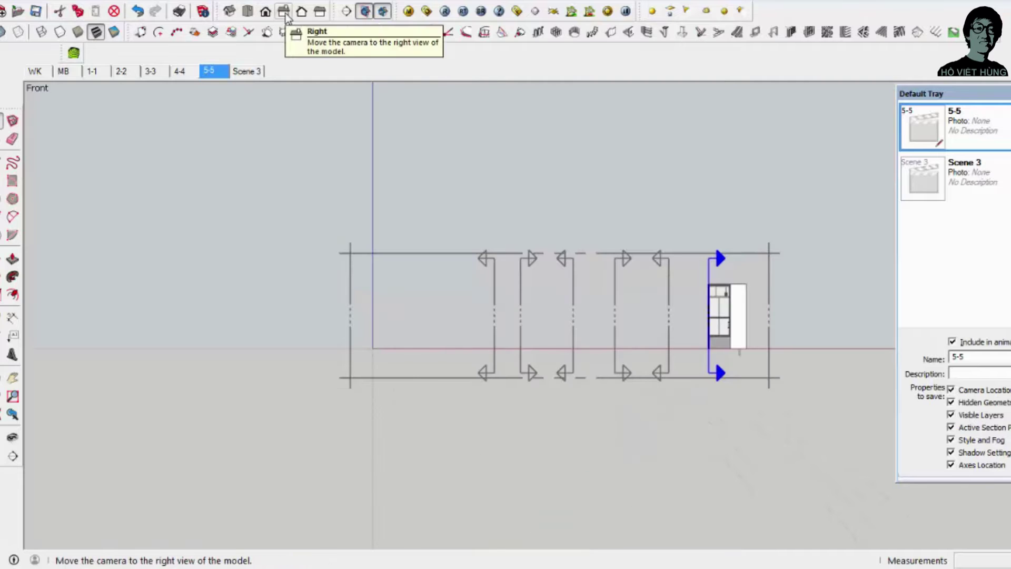
click(283, 11)
click(320, 11)
scroll(582, 411, up, 5)
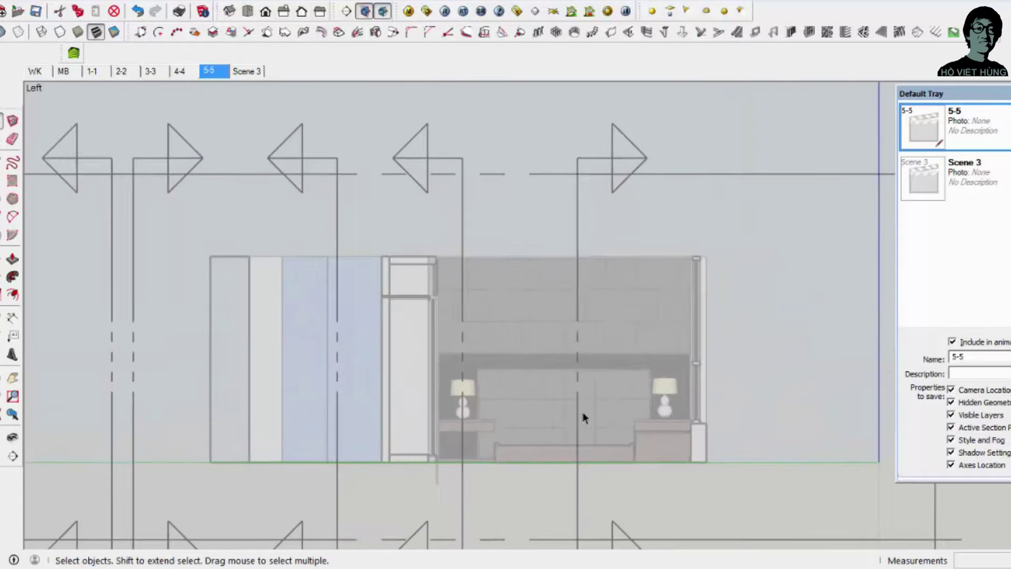
click(365, 11)
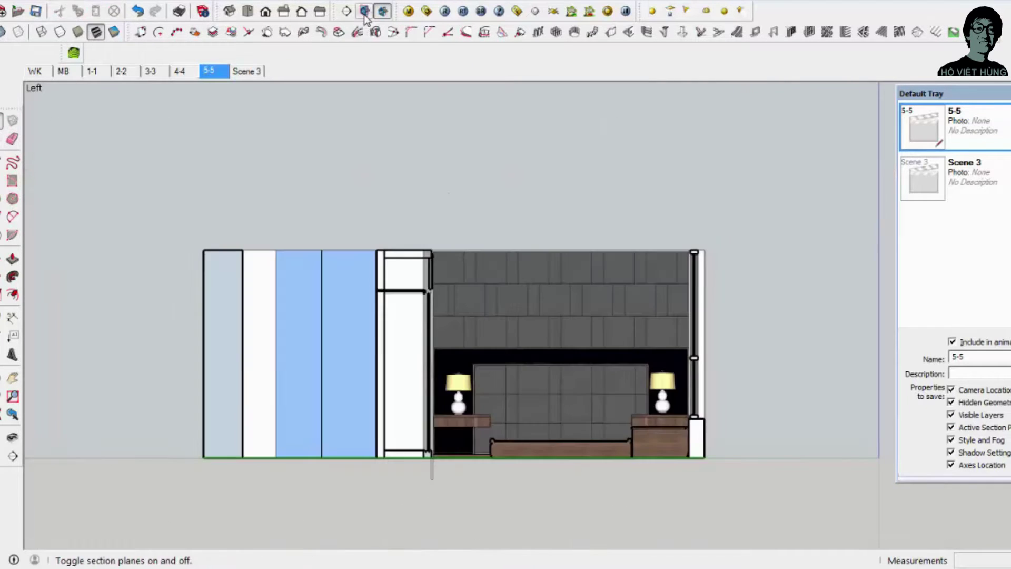
scroll(137, 389, down, 3)
scroll(114, 379, up, 3)
scroll(86, 337, up, 1)
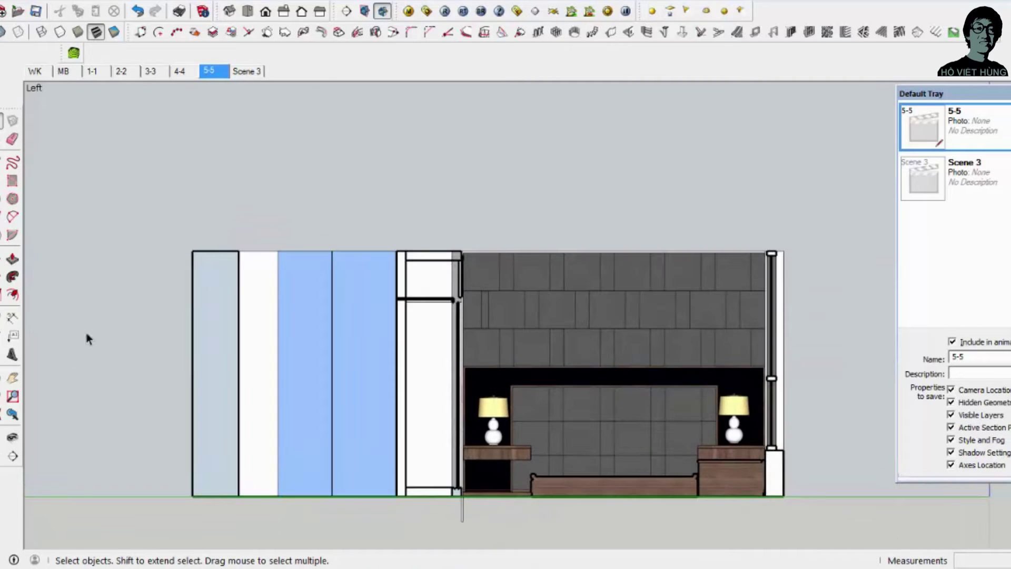
Step: Add the left elevation as a new scene after 5-5 named A-A
right_click(209, 76)
click(237, 119)
click(555, 334)
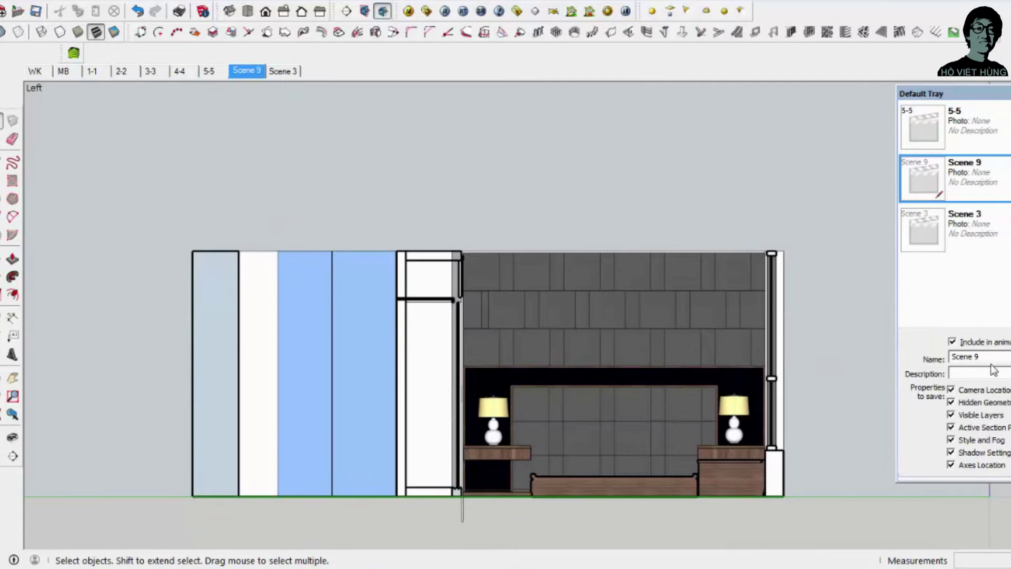
text(A-A)
key(Return)
Step: Show the section planes and activate a different section cut from an overhead view
click(365, 10)
middle_drag(524, 237, 523, 414)
scroll(386, 278, down, 3)
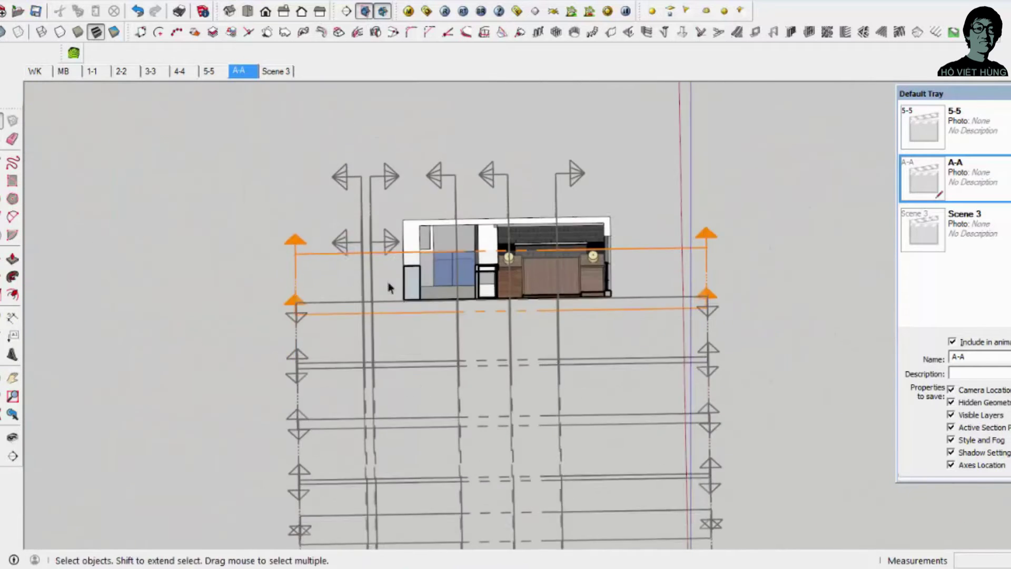
middle_drag(388, 287, 384, 361)
double_click(340, 336)
middle_drag(556, 337, 414, 138)
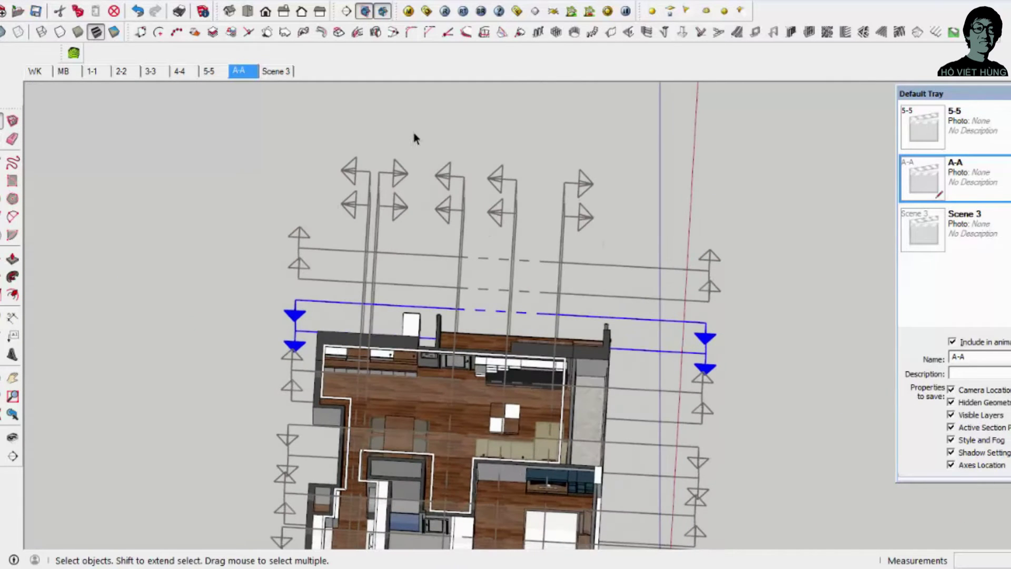
Step: Frame the right-side elevation of the cut with section markers hidden
click(265, 11)
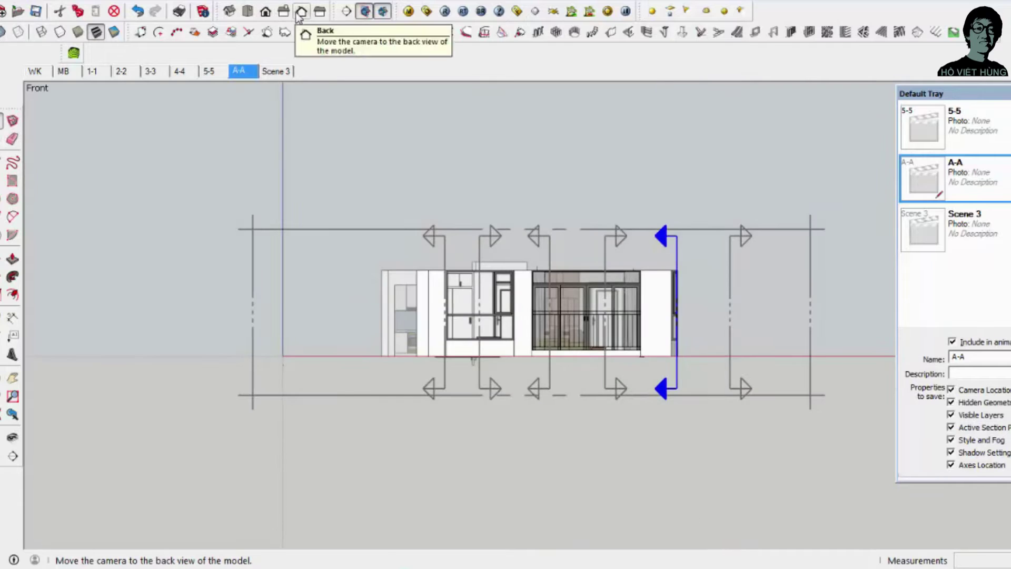
click(284, 11)
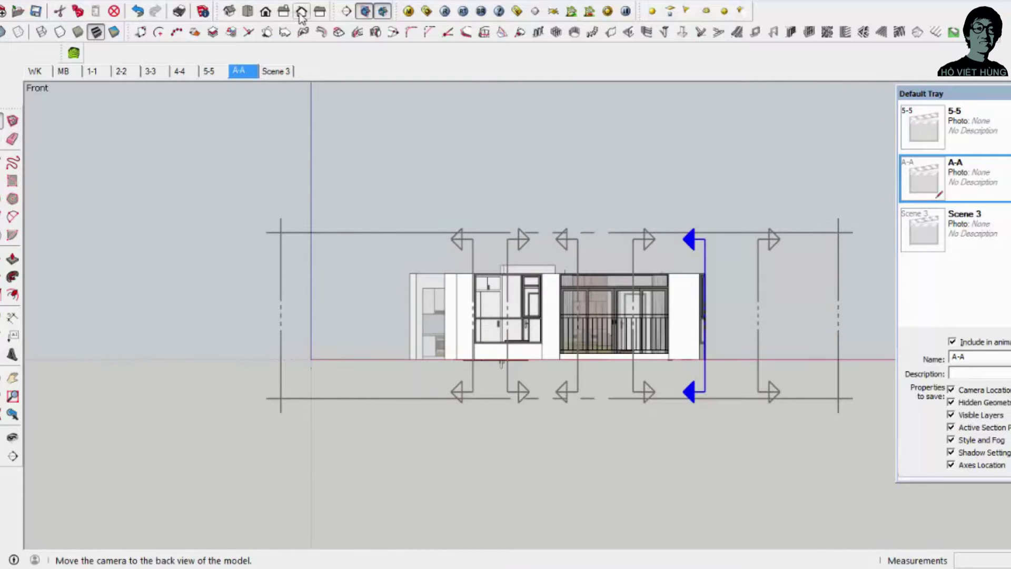
click(318, 13)
click(284, 11)
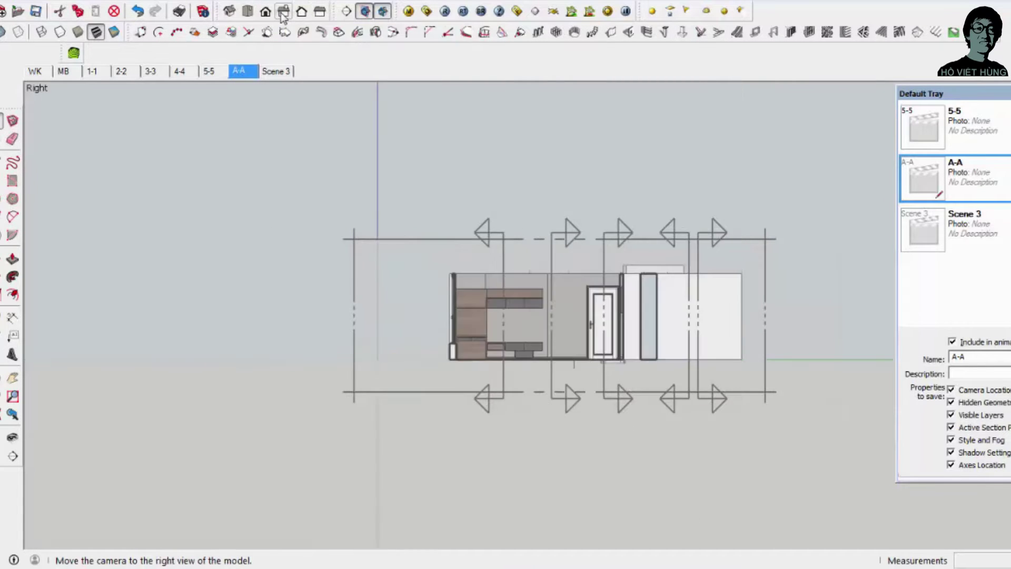
scroll(560, 281, up, 3)
click(364, 11)
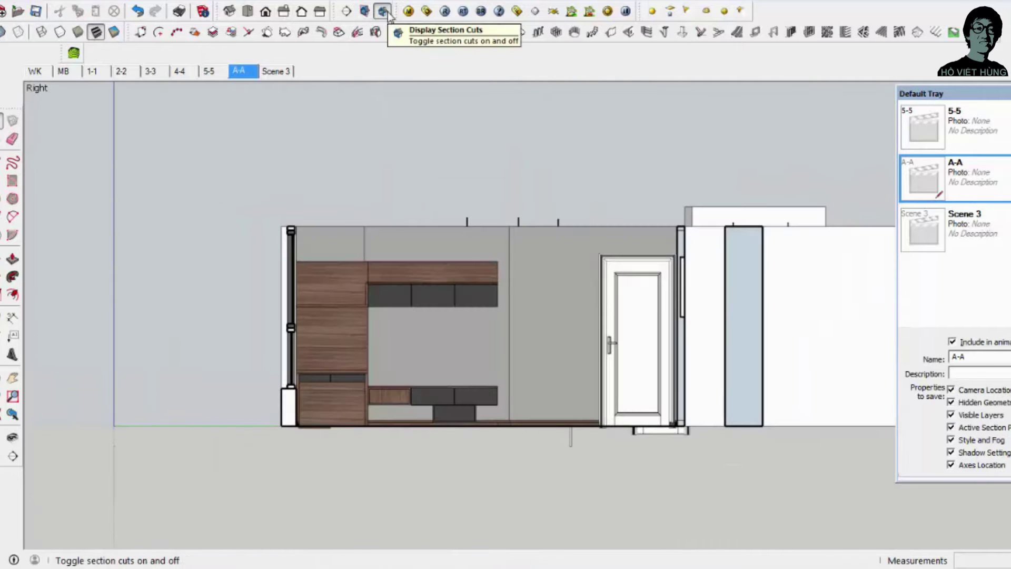
scroll(513, 302, down, 3)
scroll(726, 318, up, 2)
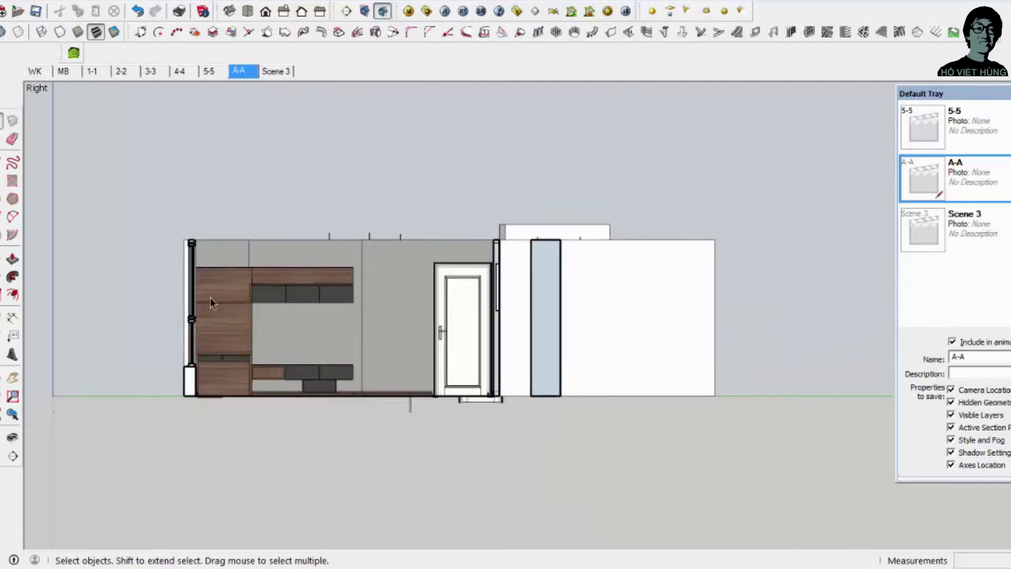
scroll(117, 300, up, 1)
scroll(176, 301, up, 1)
scroll(176, 301, down, 1)
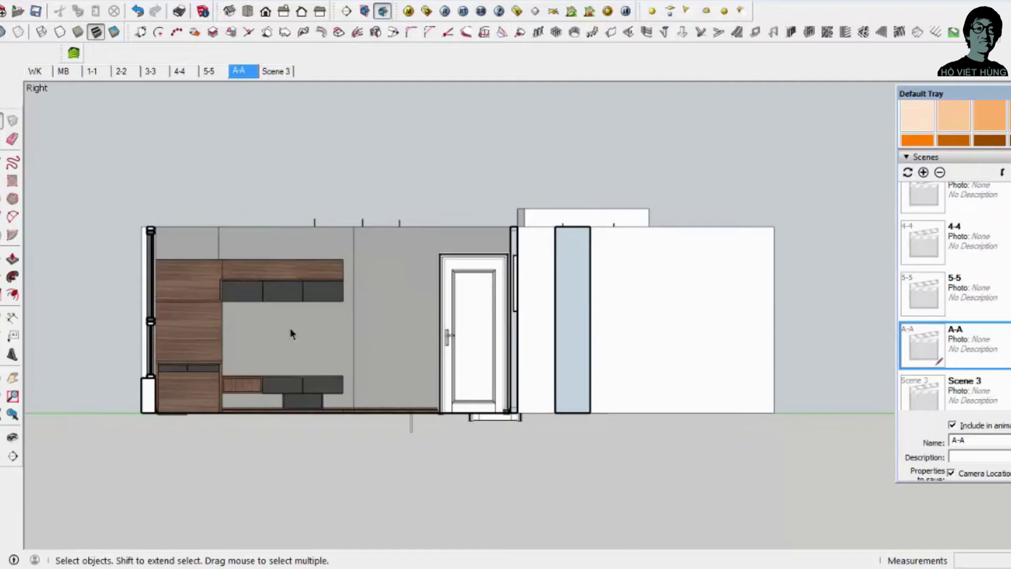
scroll(173, 253, up, 1)
Step: Add the right-side elevation as a new scene named B-B
right_click(244, 72)
click(271, 116)
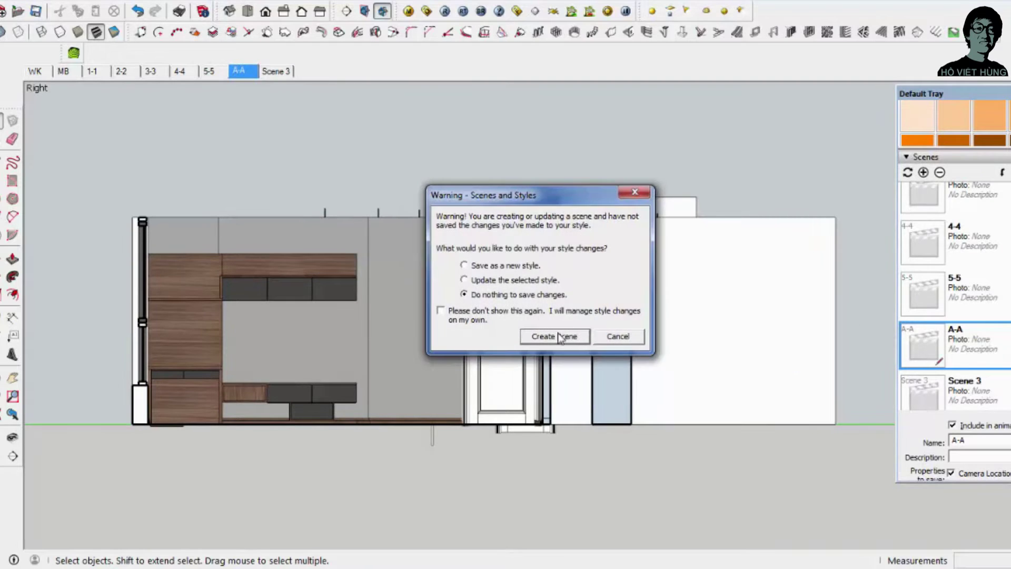
click(558, 335)
text(B-B)
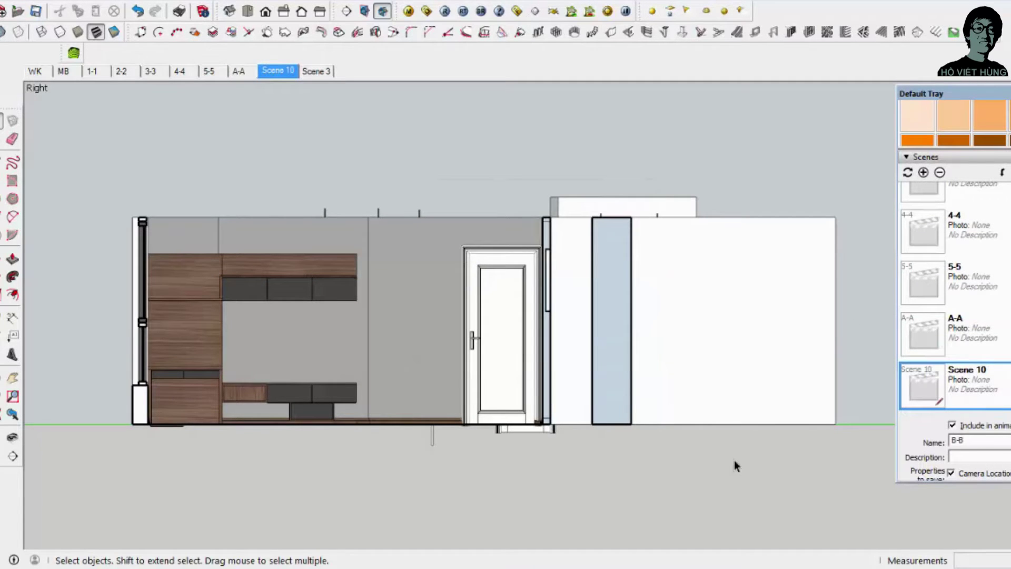
key(Return)
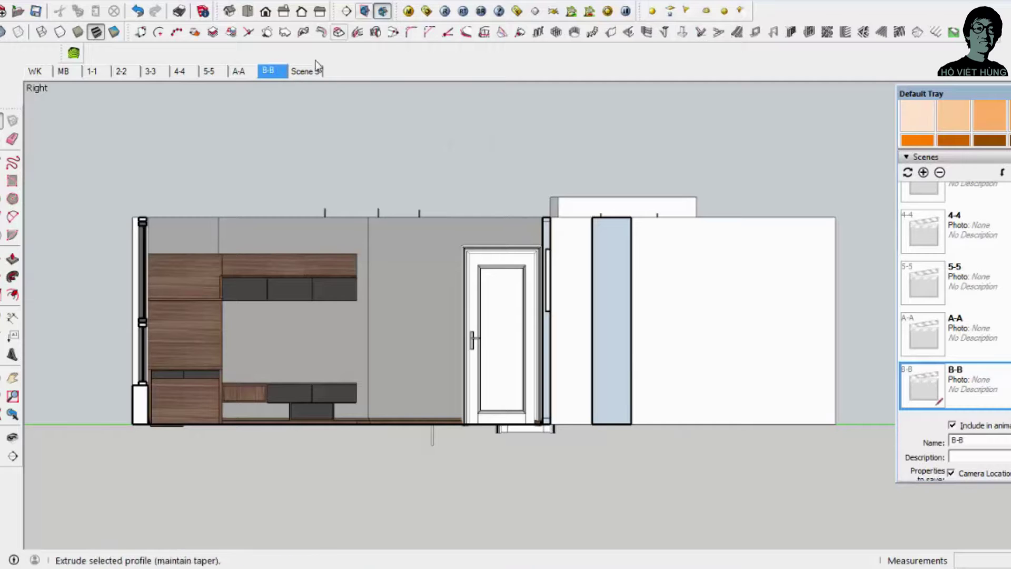
Step: Add another scene from the same view named C-C
right_click(279, 71)
click(329, 113)
click(537, 291)
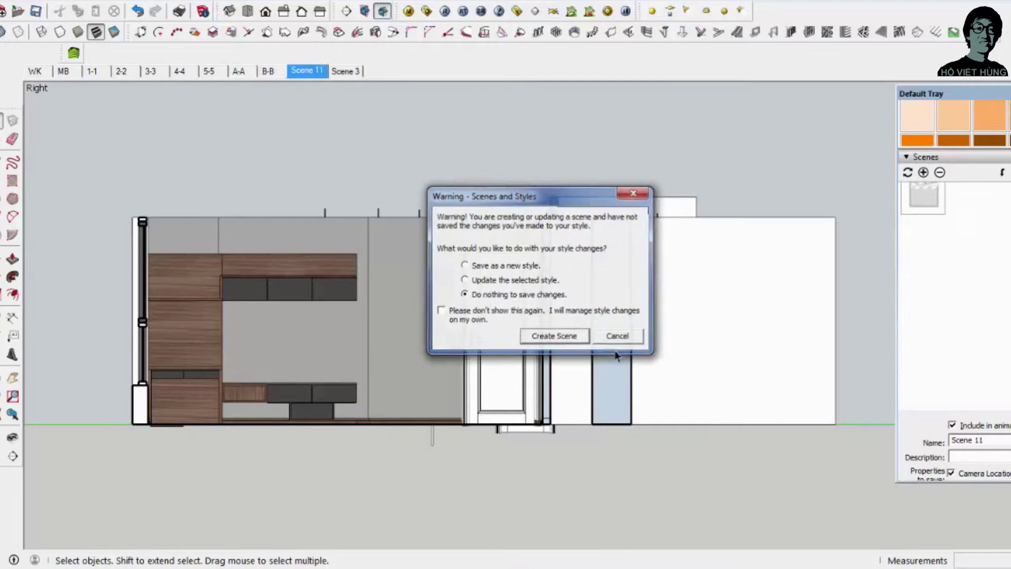
click(557, 334)
text(C-C)
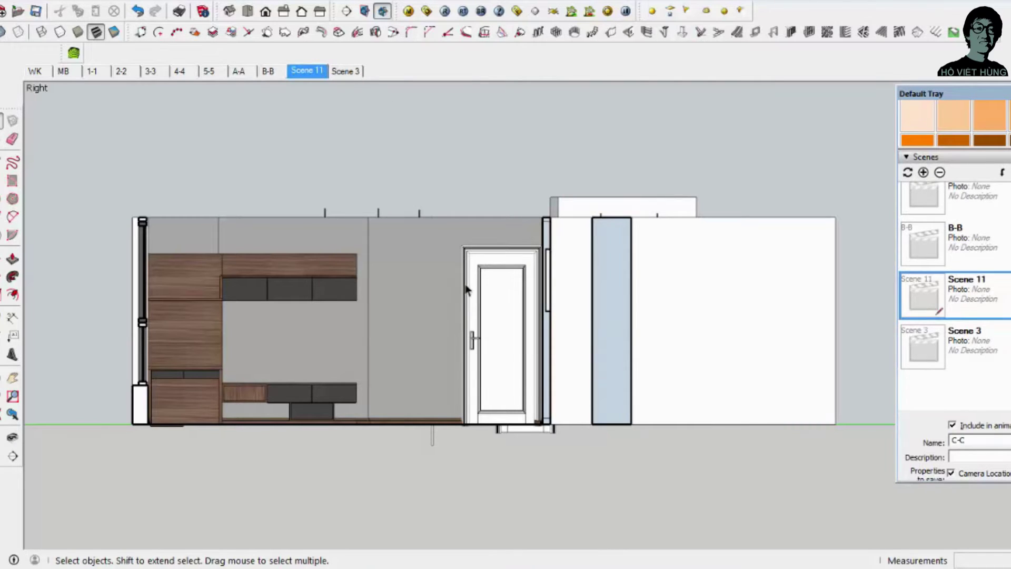
key(Return)
click(364, 10)
Step: Activate the section cut and show its left elevation with plane markers hidden, zoomed in
drag(435, 286, 100, 445)
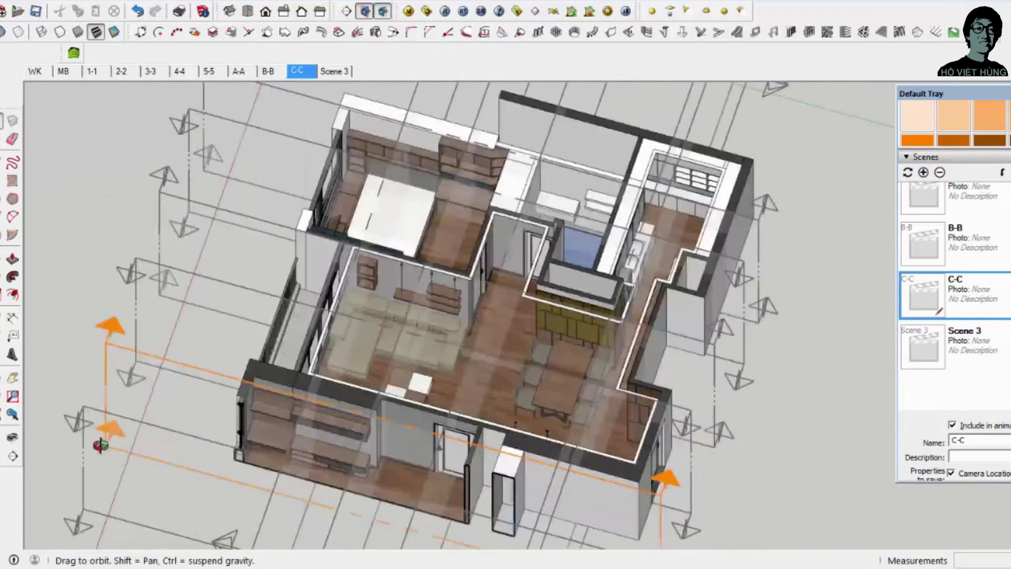
mouse_move(100, 445)
middle_down()
mouse_move(298, 216)
mouse_move(235, 199)
mouse_move(313, 227)
mouse_move(360, 258)
mouse_move(358, 212)
middle_up()
double_click(358, 213)
click(320, 11)
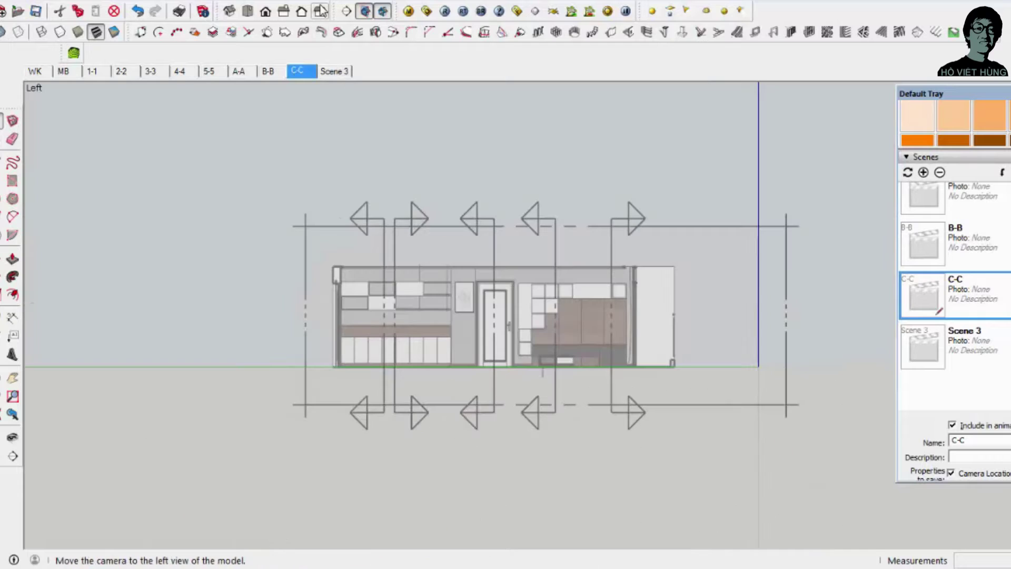
click(365, 10)
scroll(569, 306, up, 2)
scroll(415, 327, up, 1)
scroll(415, 327, up, 1)
Step: Update scene C-C to this clean left elevation
right_click(304, 70)
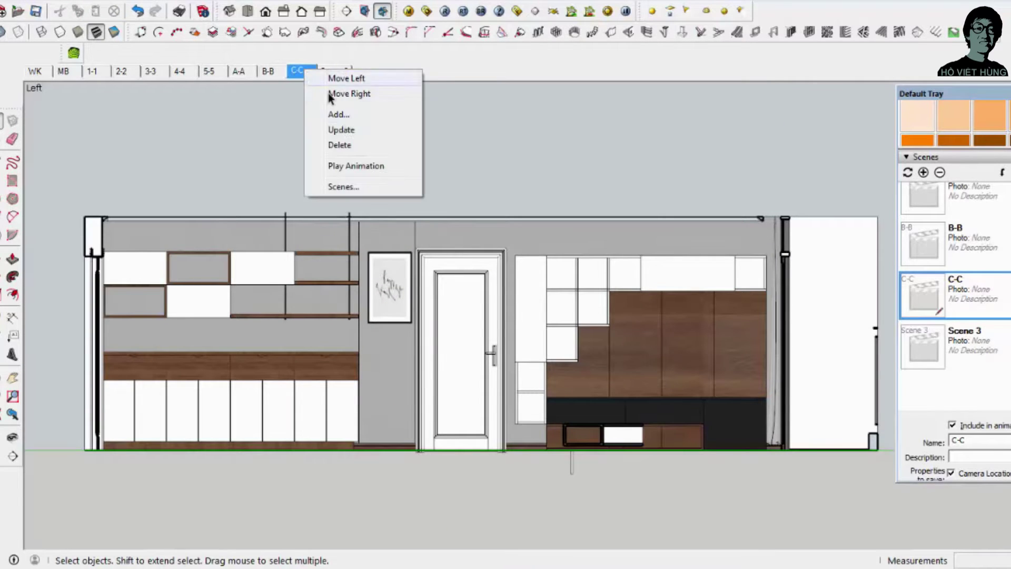
click(343, 129)
click(553, 351)
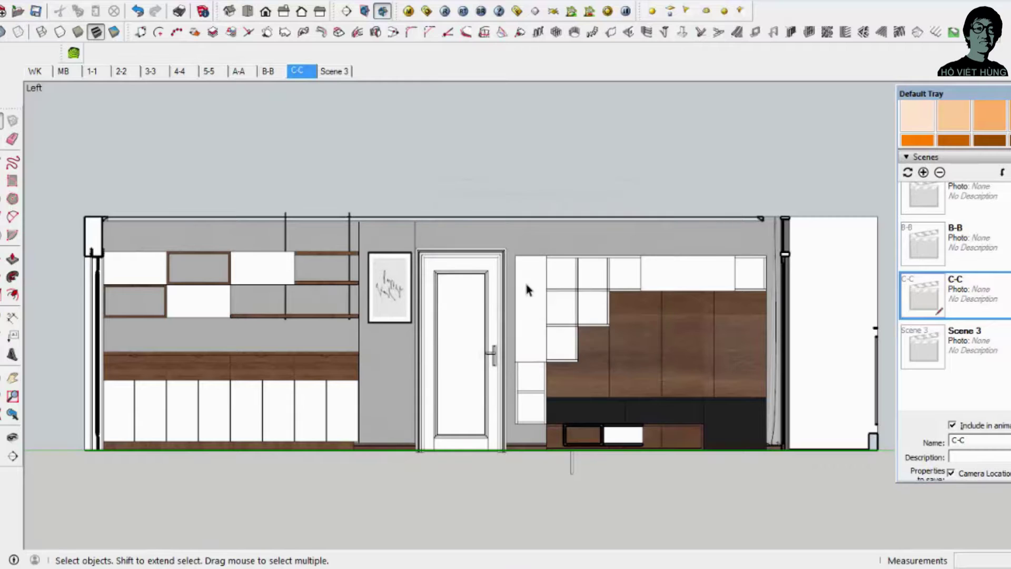
Step: Add a new scene from the same view named D-D
right_click(308, 75)
click(344, 117)
click(555, 339)
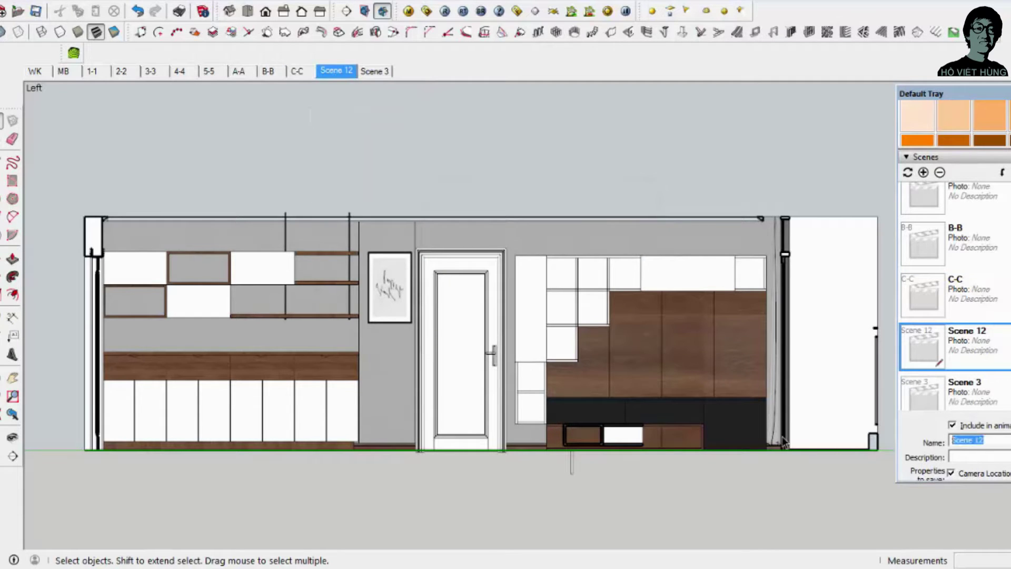
text(D-D)
key(Return)
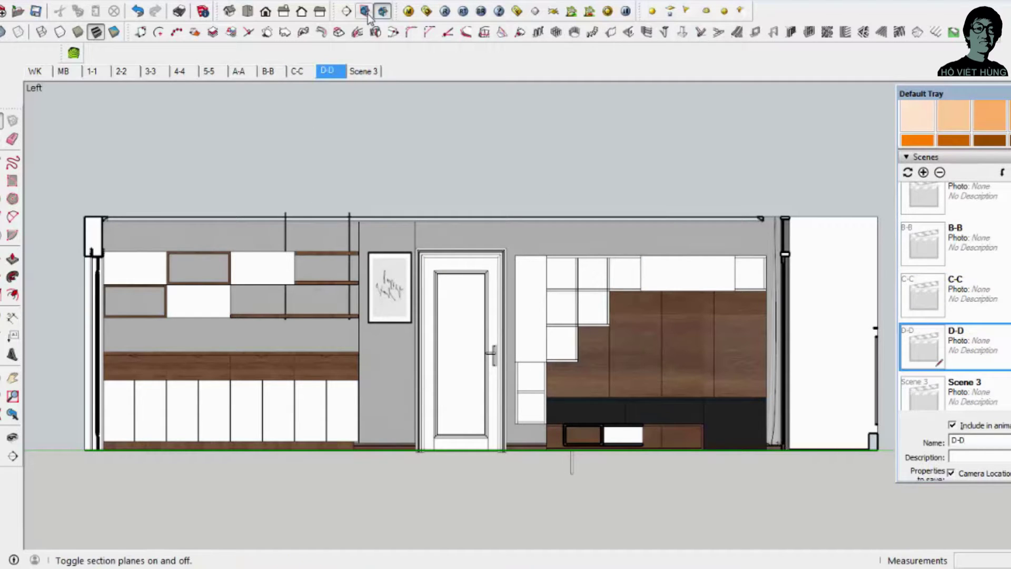
Step: Show the right-side elevation of the sofa and dining wall with section markers hidden
click(365, 10)
mouse_move(463, 372)
middle_down()
mouse_move(408, 398)
mouse_move(538, 370)
mouse_move(406, 222)
middle_up()
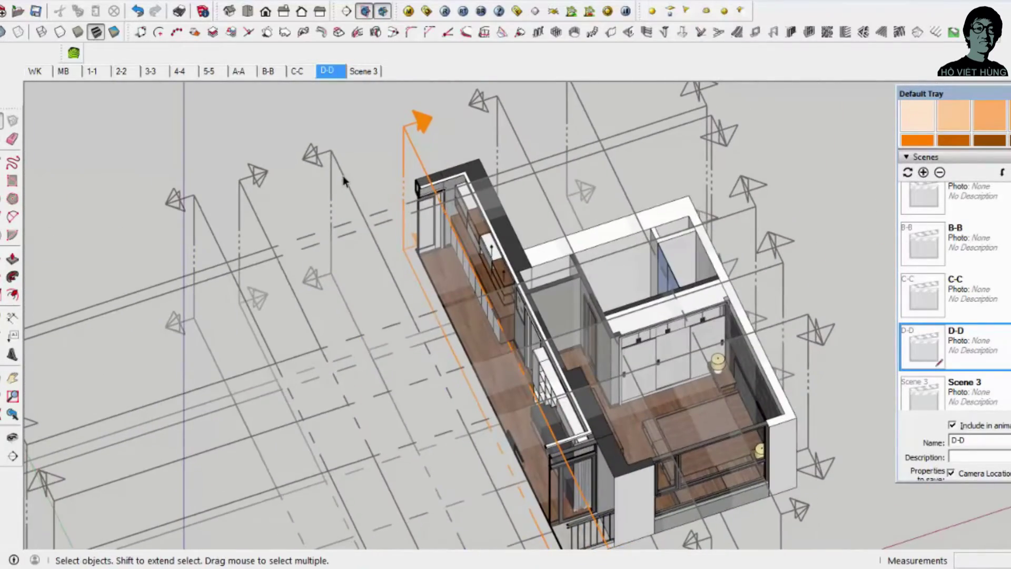
middle_drag(342, 180, 605, 149)
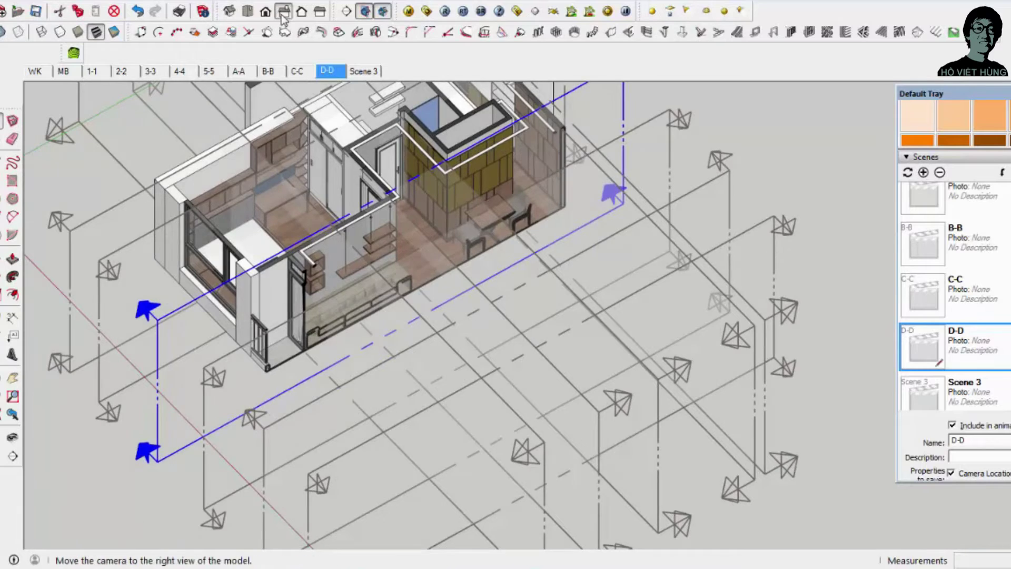
click(284, 17)
click(366, 12)
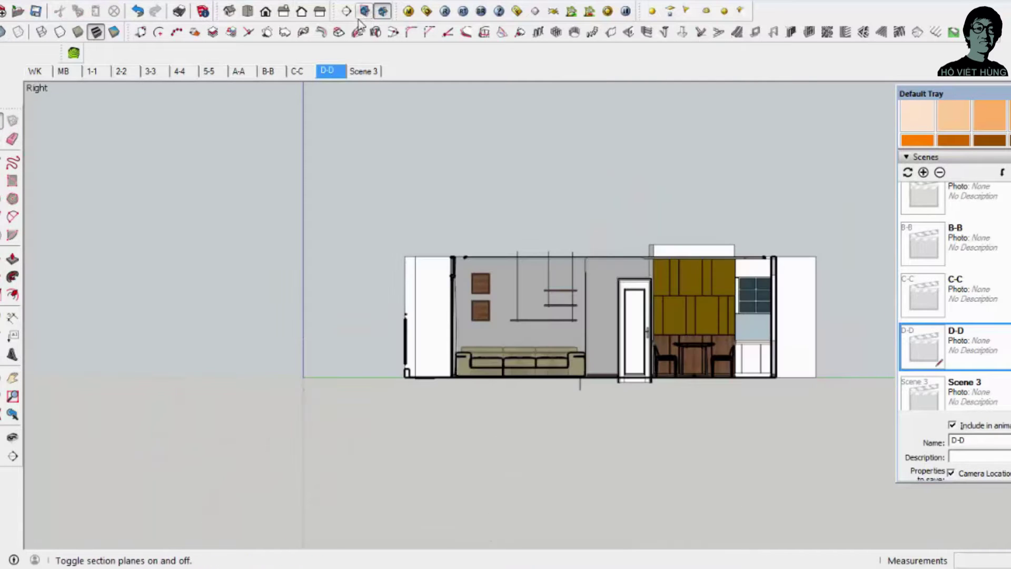
Step: Update scene D-D to this right-side view, updating again after zooming closer
right_click(327, 70)
click(369, 129)
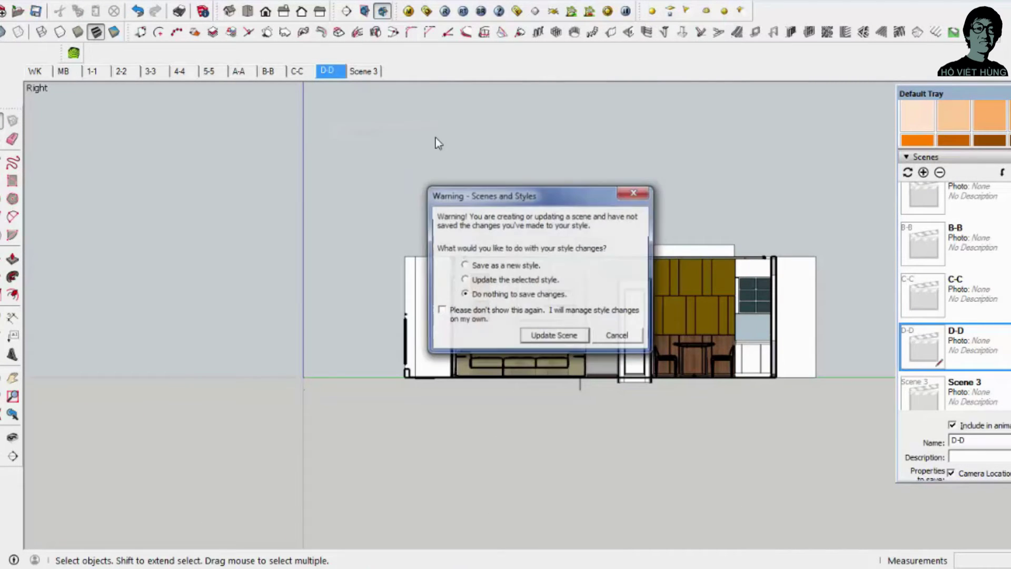
click(550, 336)
scroll(464, 252, up, 3)
right_click(334, 73)
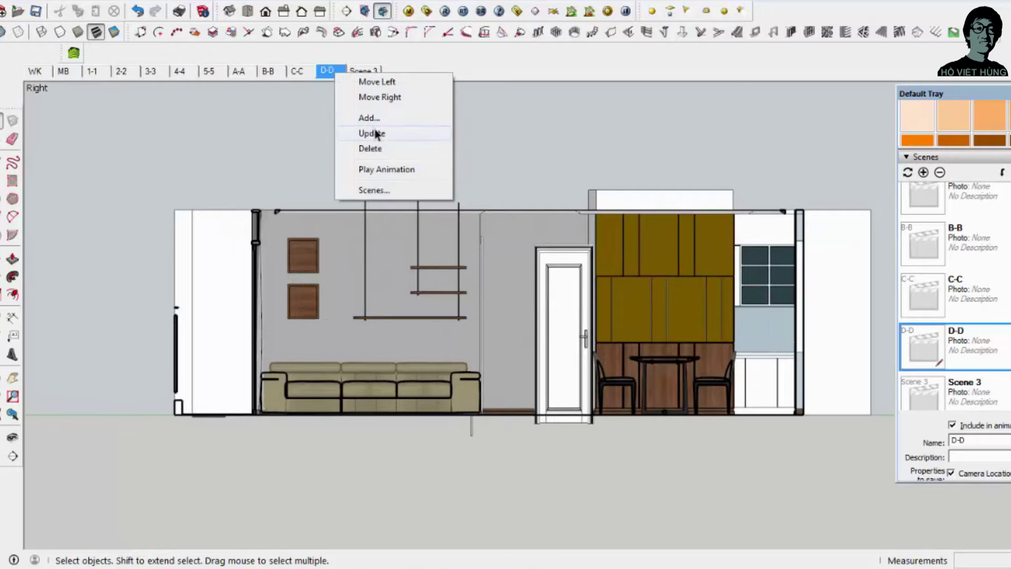
click(374, 131)
click(561, 338)
Step: Add the current right-side elevation as a new scene after D-D named E-E
right_click(333, 72)
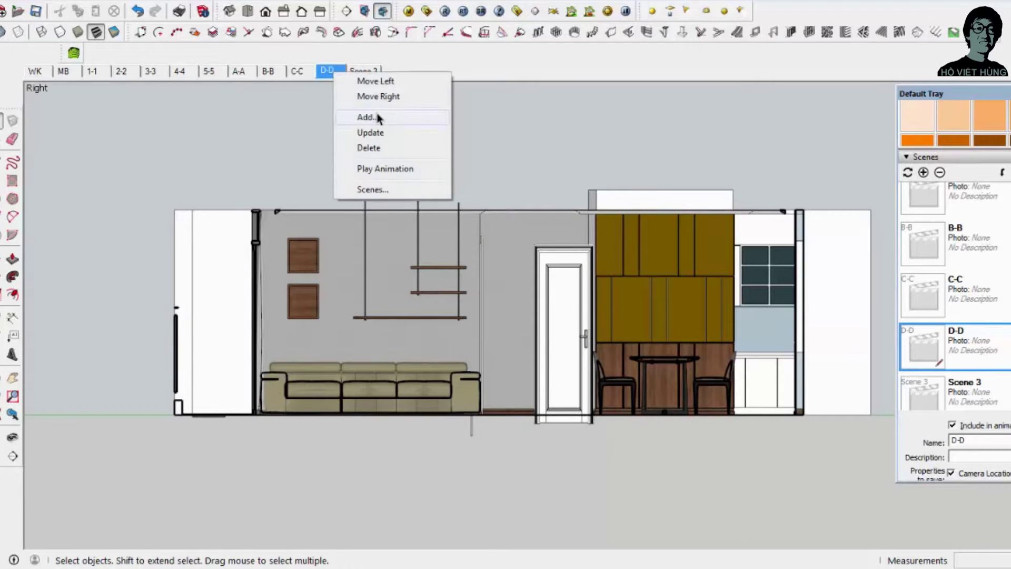
click(366, 117)
click(564, 337)
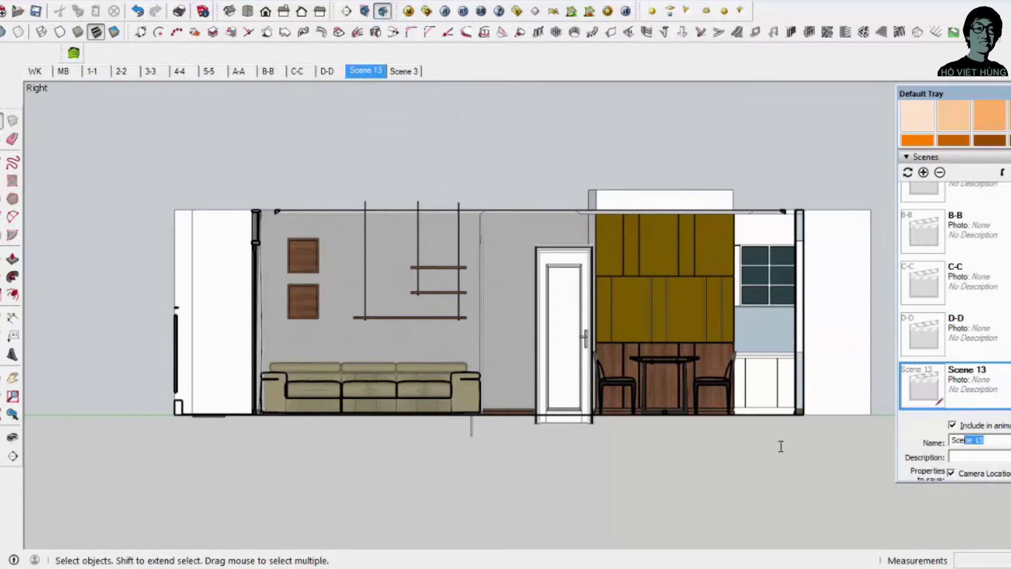
text(E-E)
key(Return)
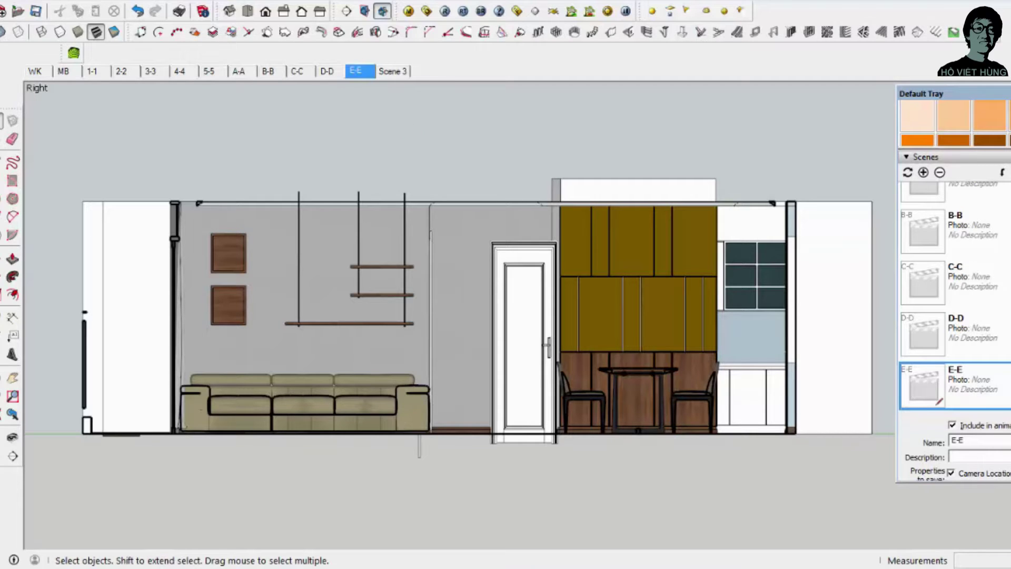
Step: Compare scenes D-D and E-E, then set a zoomed left elevation with section plane marks hidden
click(319, 74)
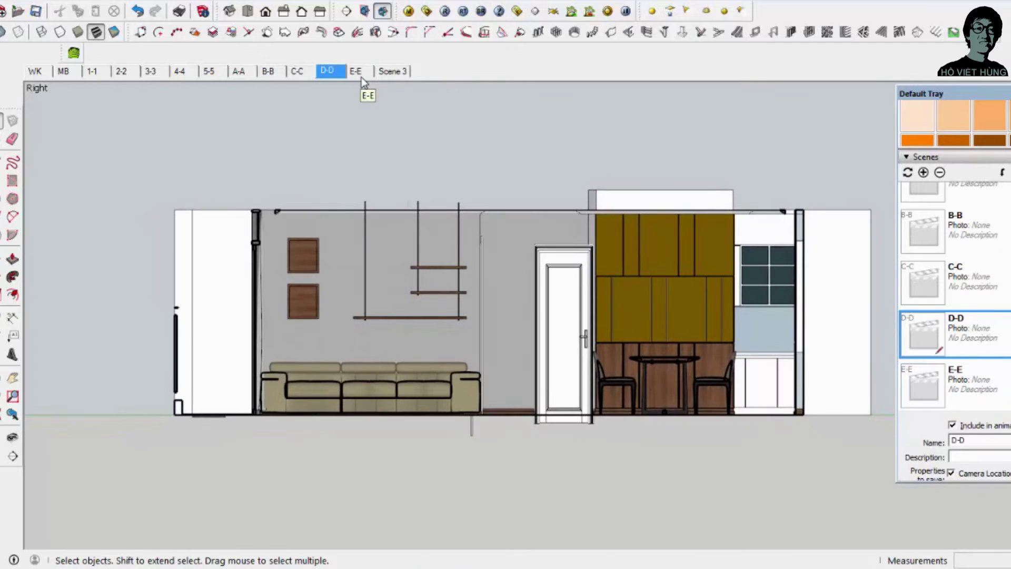
click(361, 77)
mouse_move(447, 211)
middle_down()
mouse_move(401, 131)
mouse_move(414, 161)
middle_up()
click(358, 19)
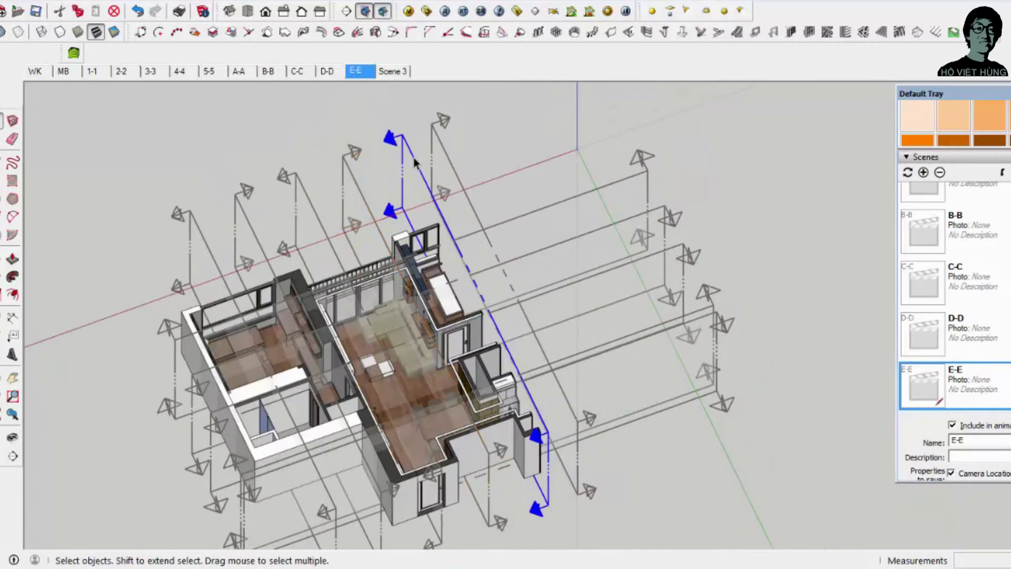
click(321, 14)
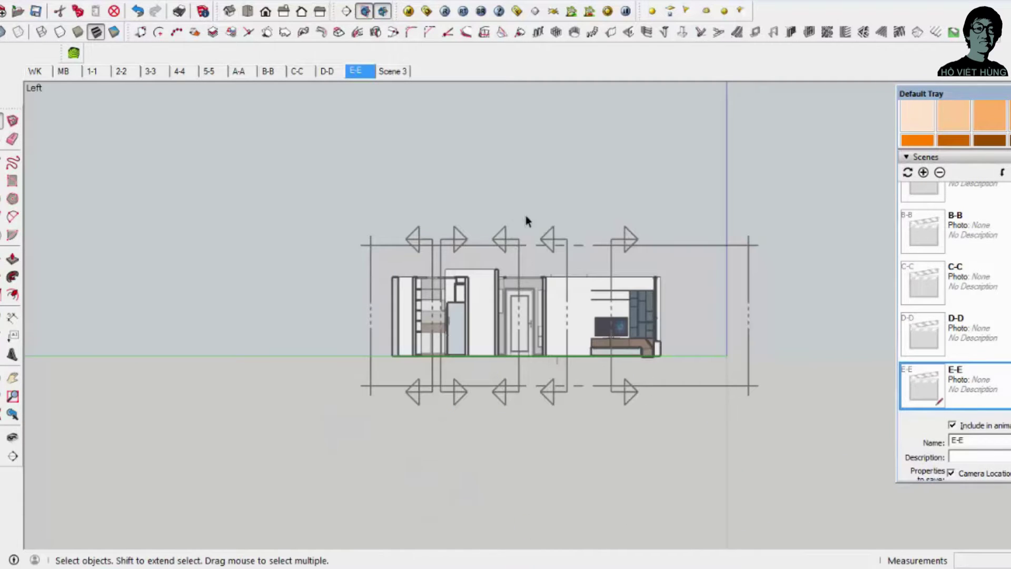
scroll(526, 216, up, 4)
scroll(394, 201, up, 1)
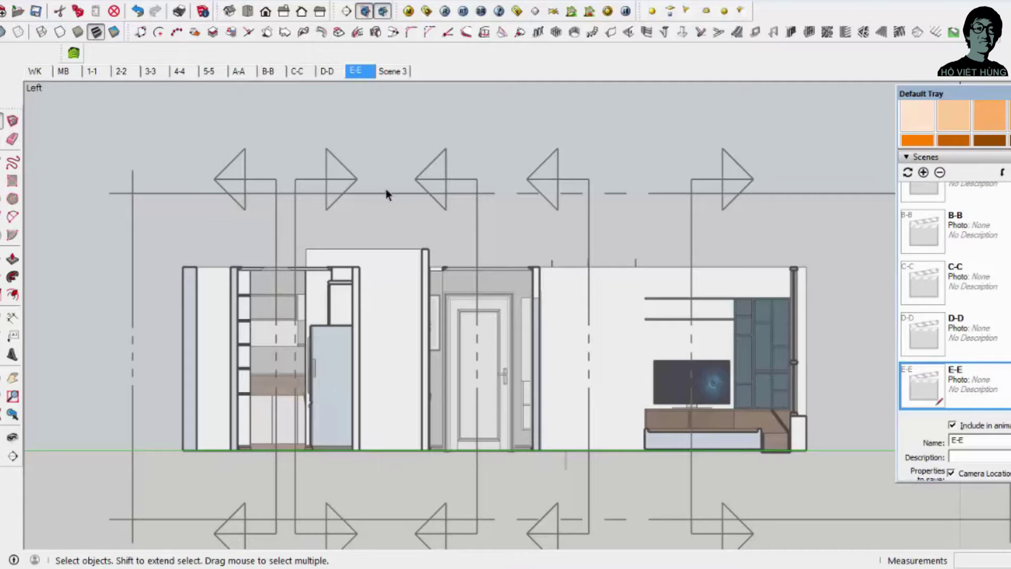
click(364, 11)
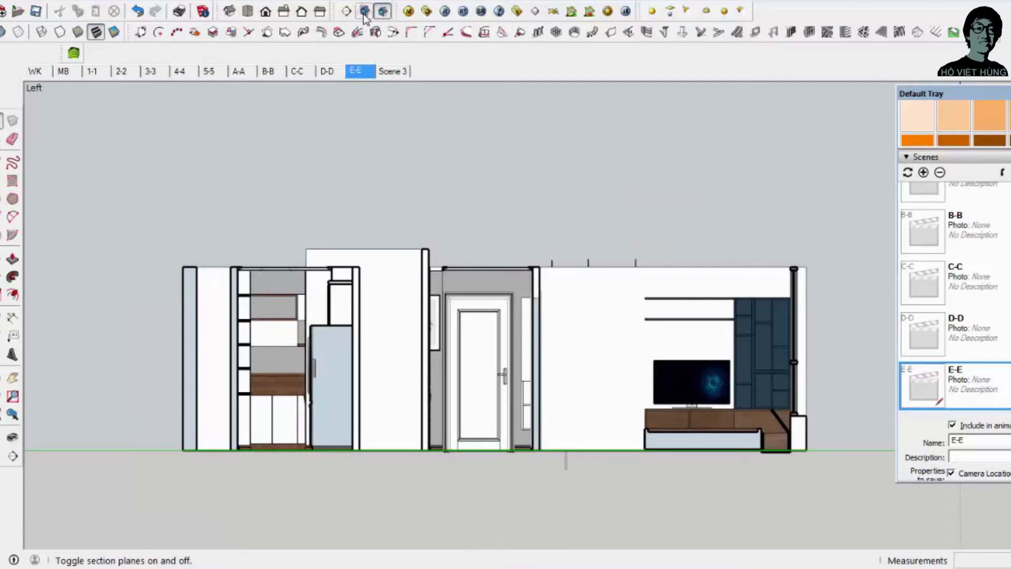
Step: Update scene E-E to this clean left elevation and check it against D-D
right_click(363, 74)
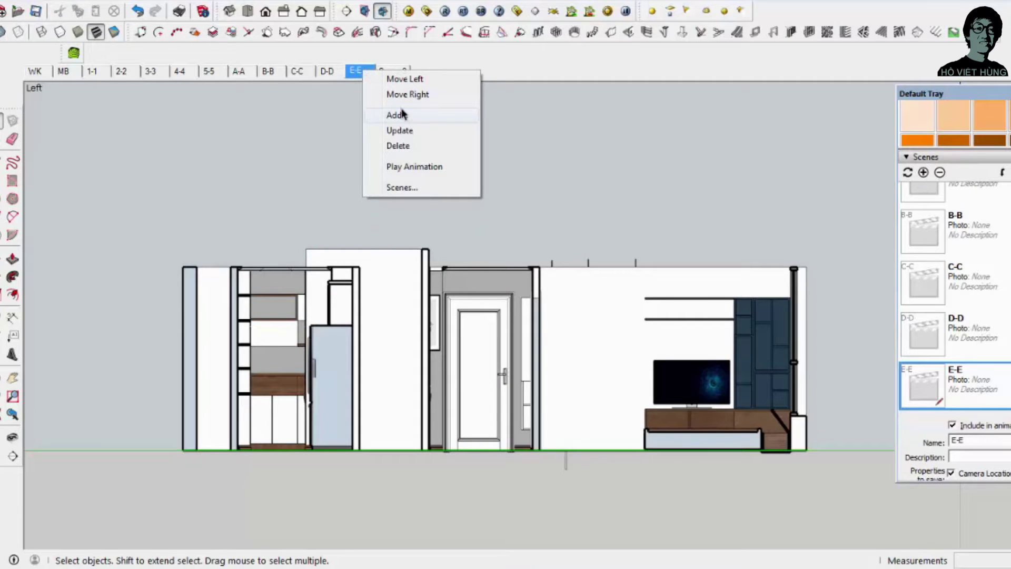
click(416, 130)
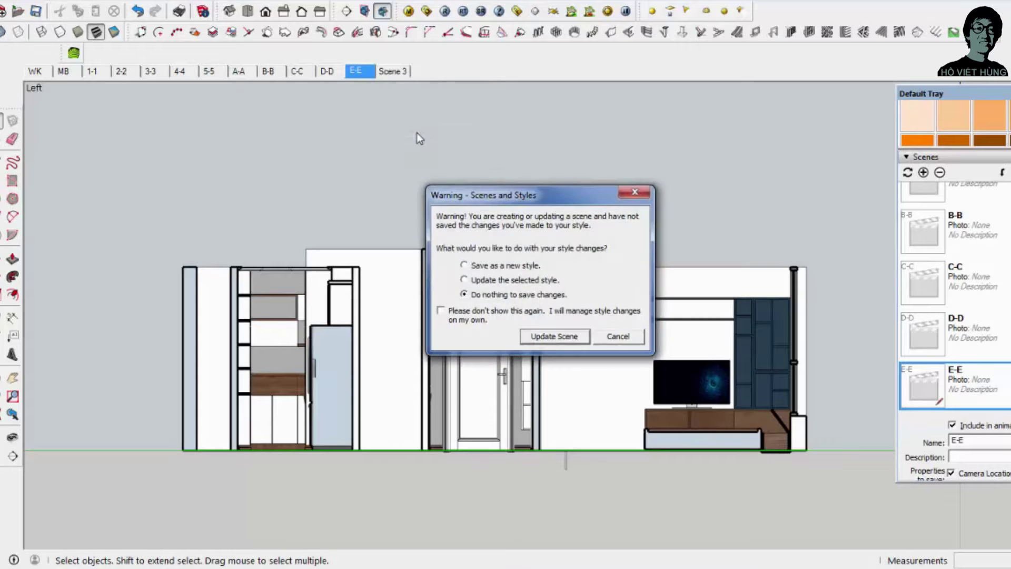
click(567, 340)
click(333, 76)
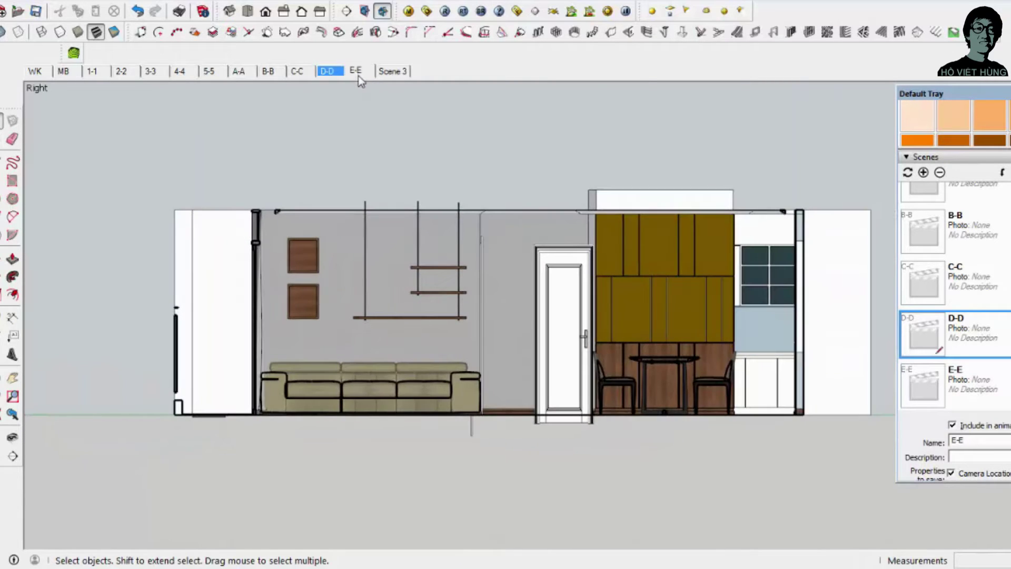
click(358, 76)
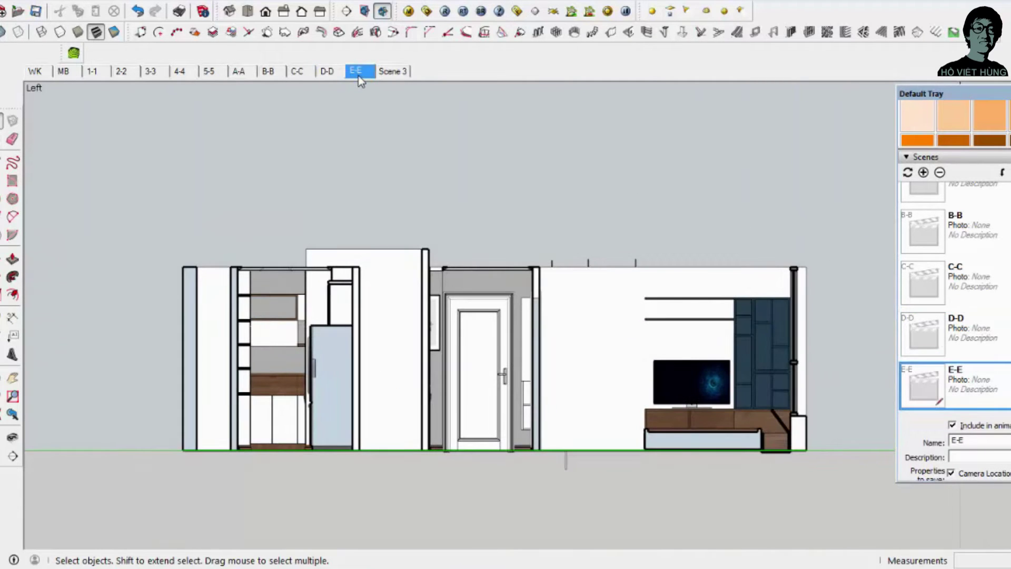
Step: Add a new scene after E-E named F-F
right_click(360, 79)
click(405, 115)
click(564, 340)
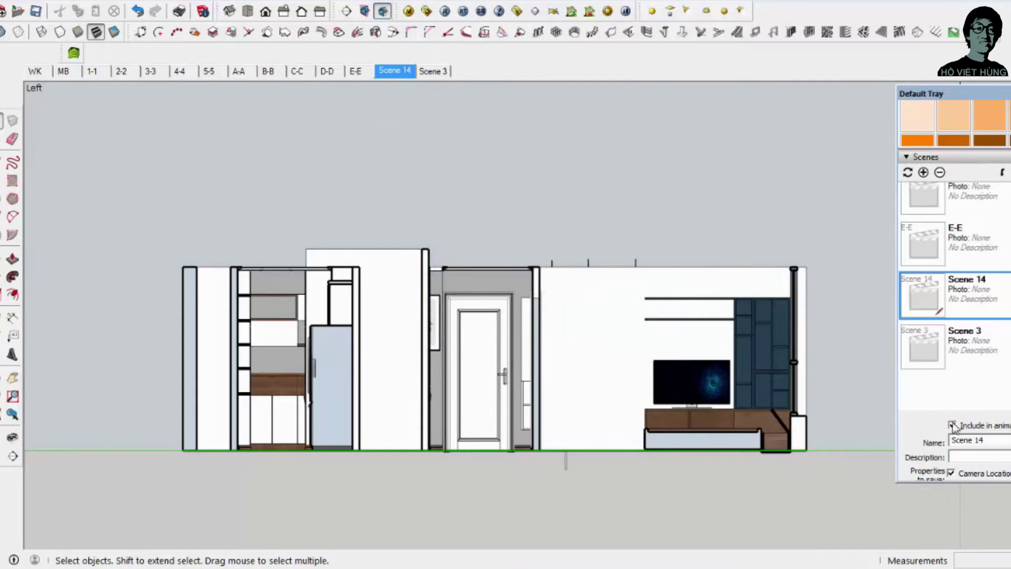
triple_click(967, 439)
text(F-F)
key(Return)
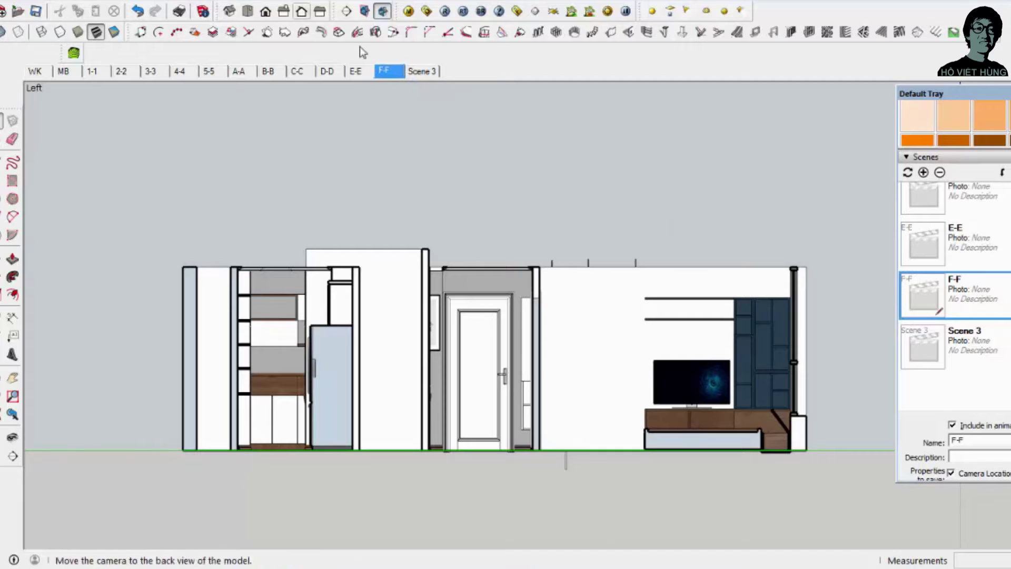
Step: Activate section plane F-F and frame its right-side view with plane marks hidden
click(383, 10)
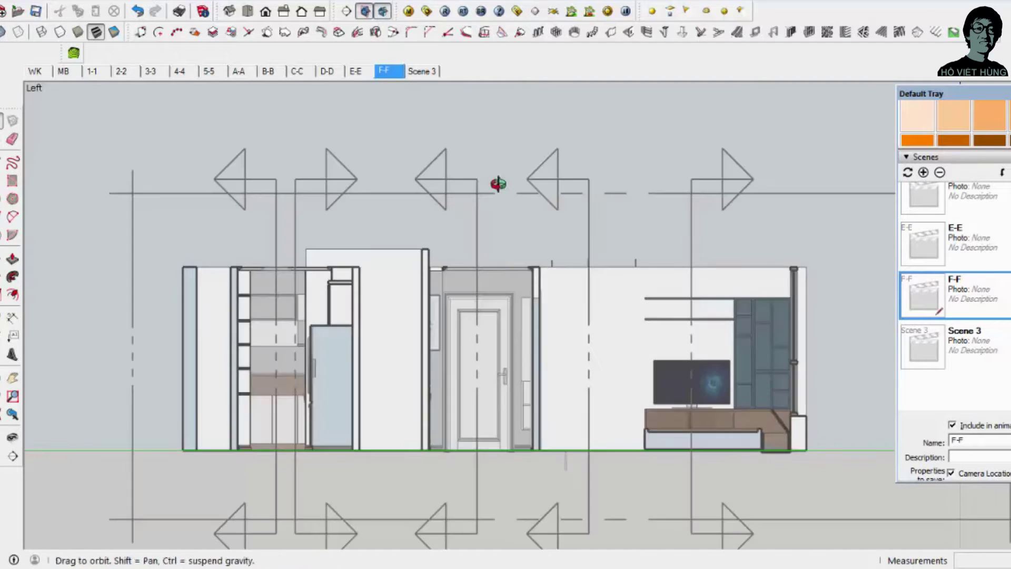
mouse_move(497, 181)
middle_down()
mouse_move(530, 308)
mouse_move(372, 285)
mouse_move(462, 132)
middle_up()
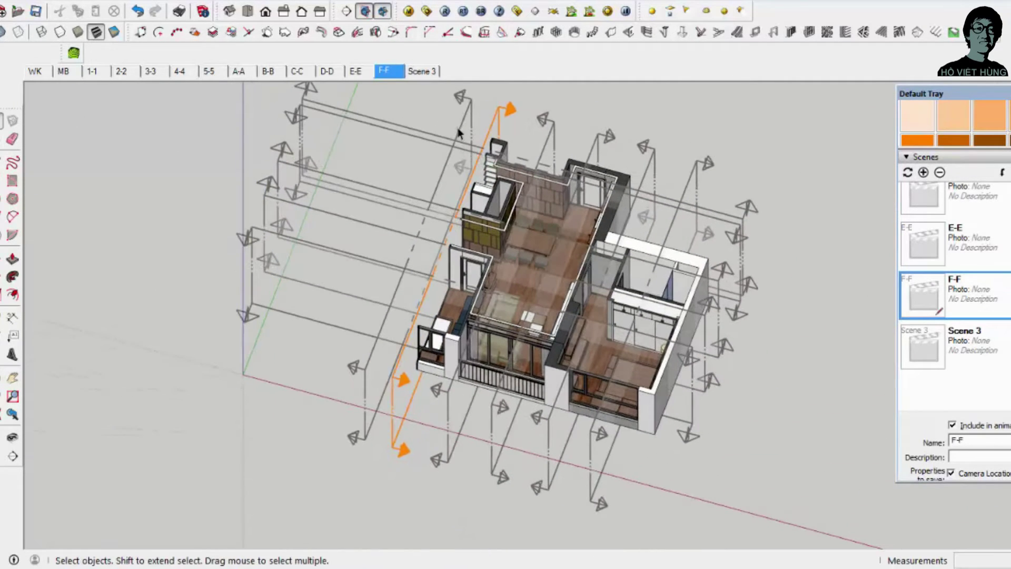
double_click(463, 127)
middle_drag(482, 267, 421, 221)
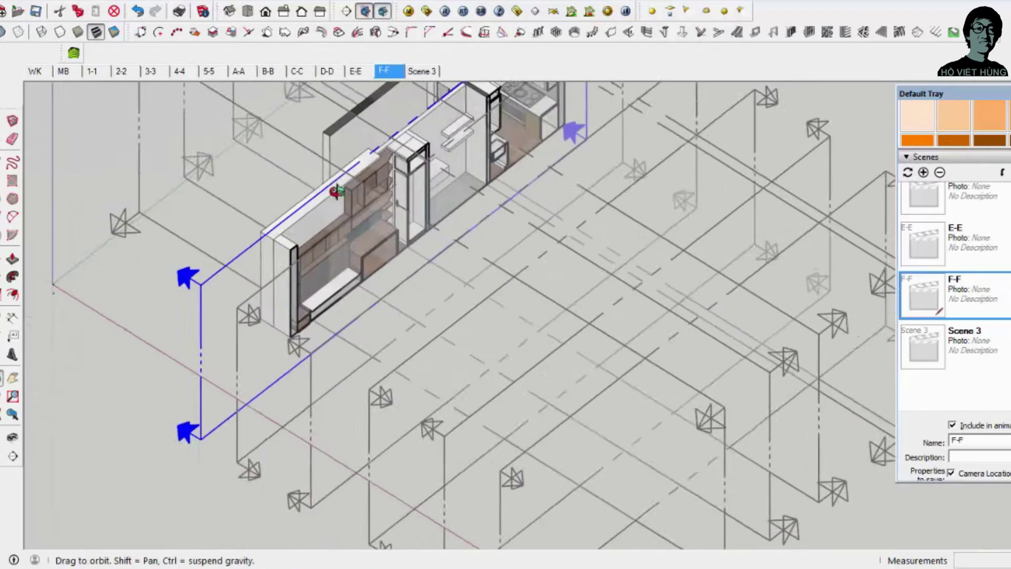
scroll(400, 184, up, 3)
click(320, 11)
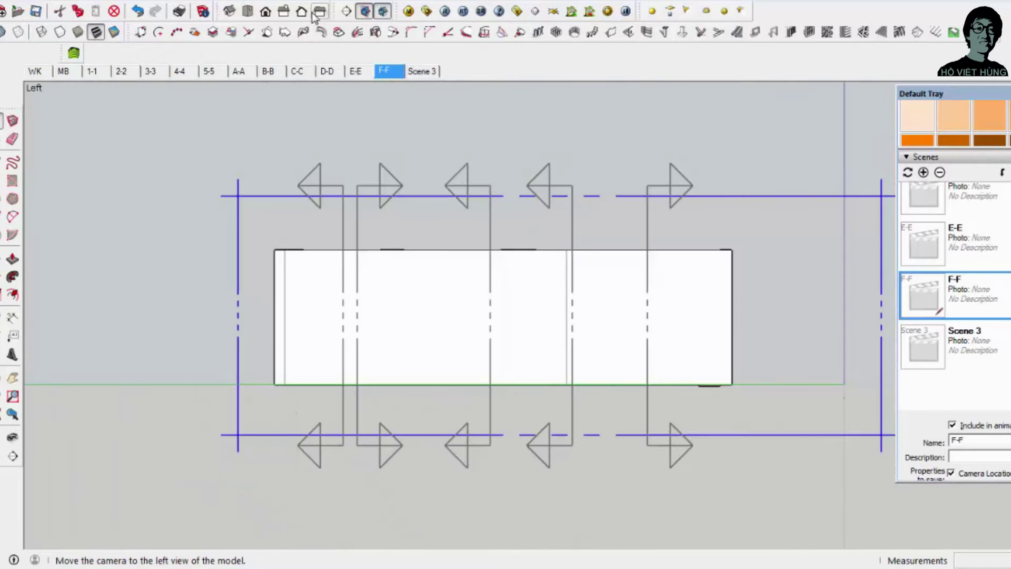
click(283, 10)
click(365, 11)
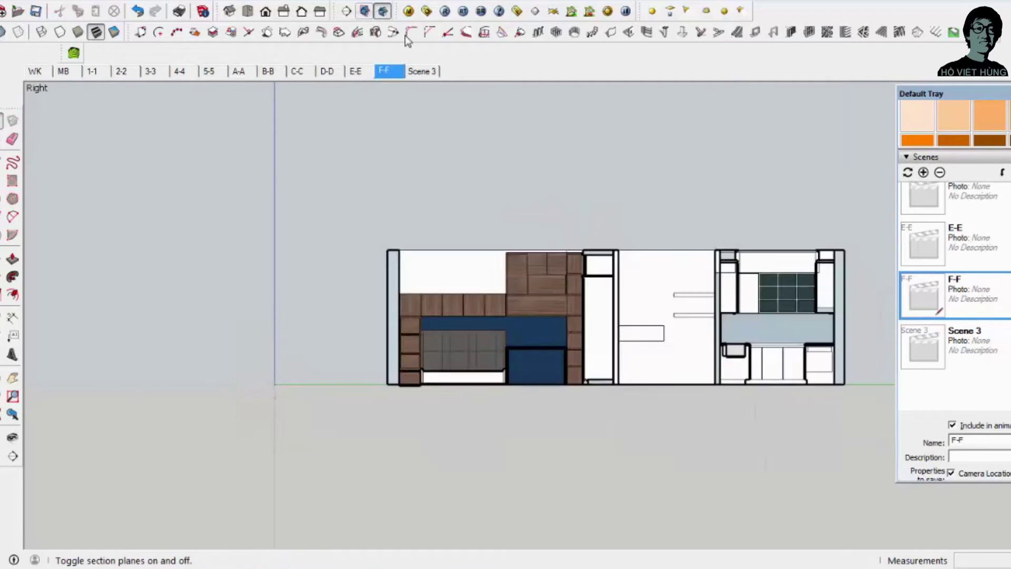
scroll(535, 292, up, 3)
scroll(21, 248, up, 2)
scroll(45, 258, down, 1)
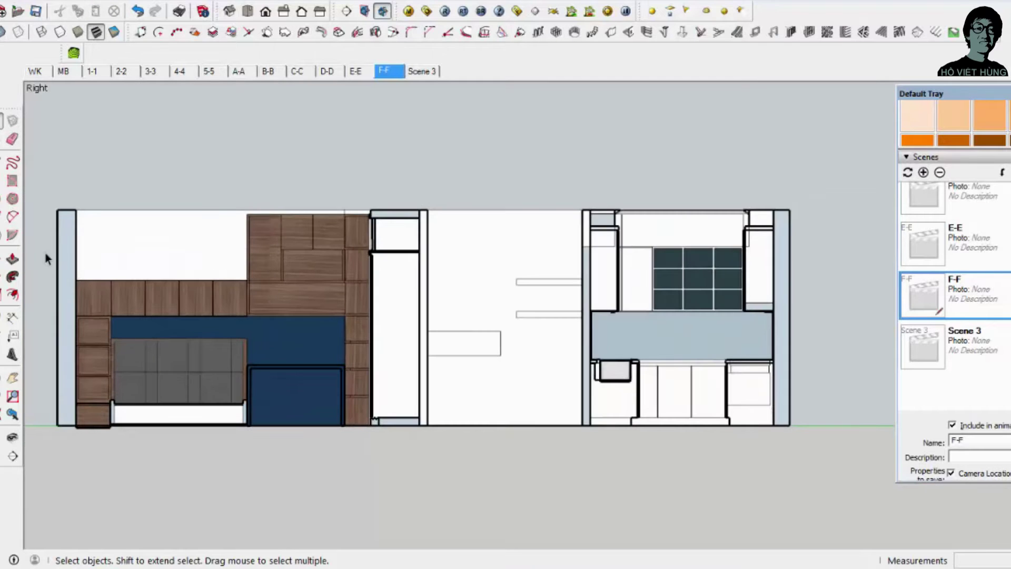
Step: Update scene F-F to the current right-side view
right_click(384, 75)
click(445, 136)
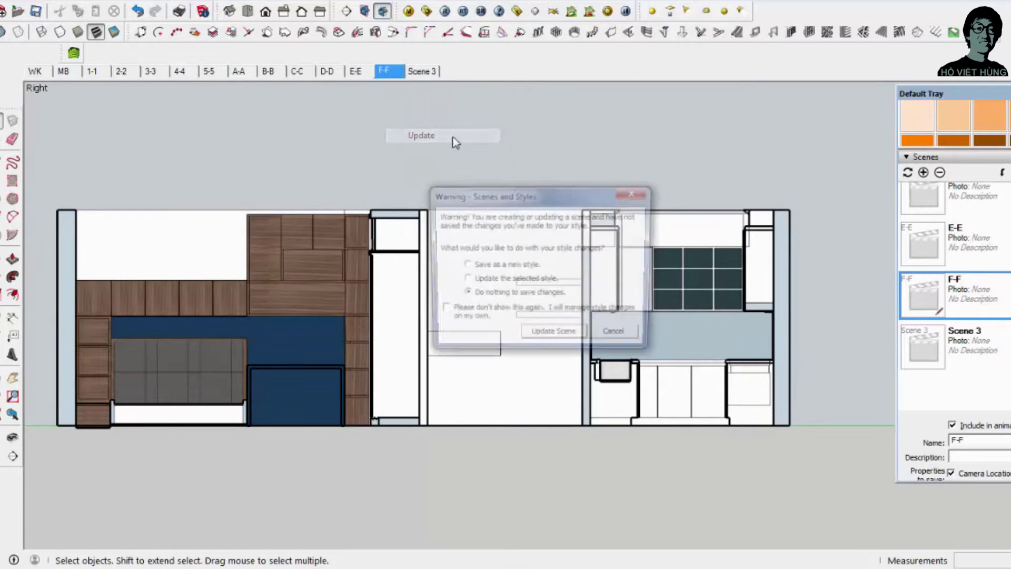
click(557, 335)
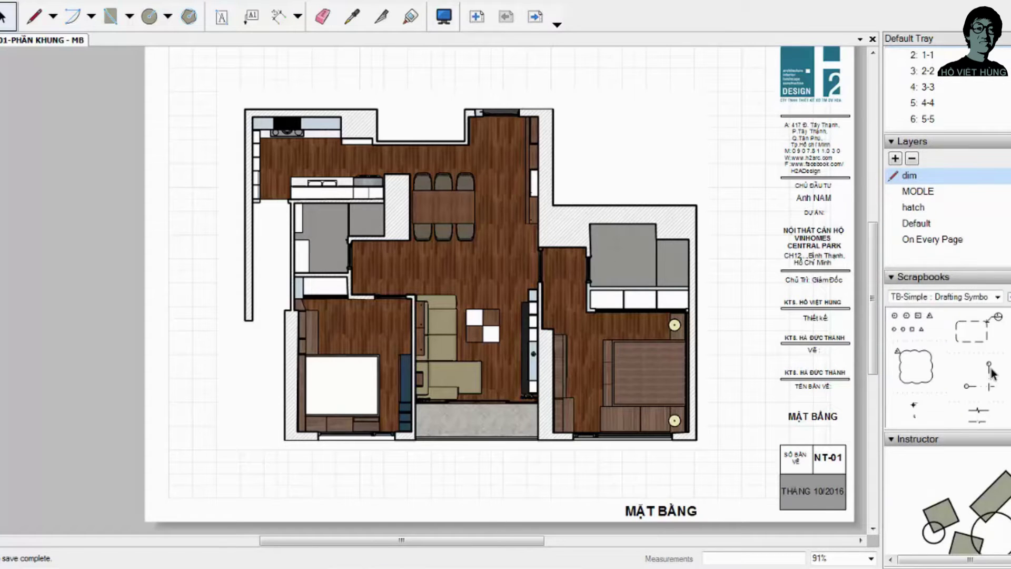
Step: Place the TB-Simple: Drafting Symbols section-mark symbol just left of the plan's upper-left corner
scroll(997, 297, down, 1)
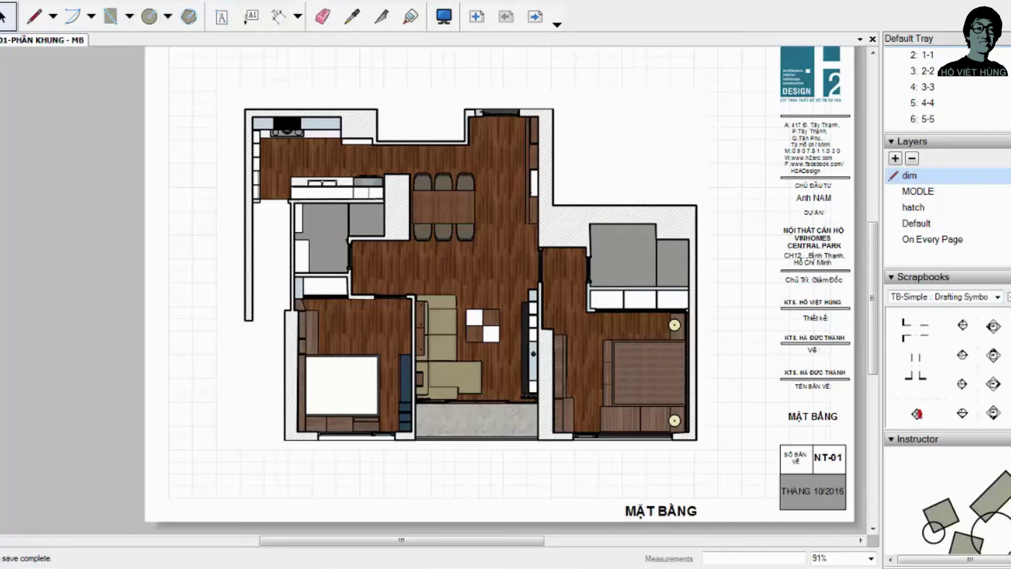
click(916, 327)
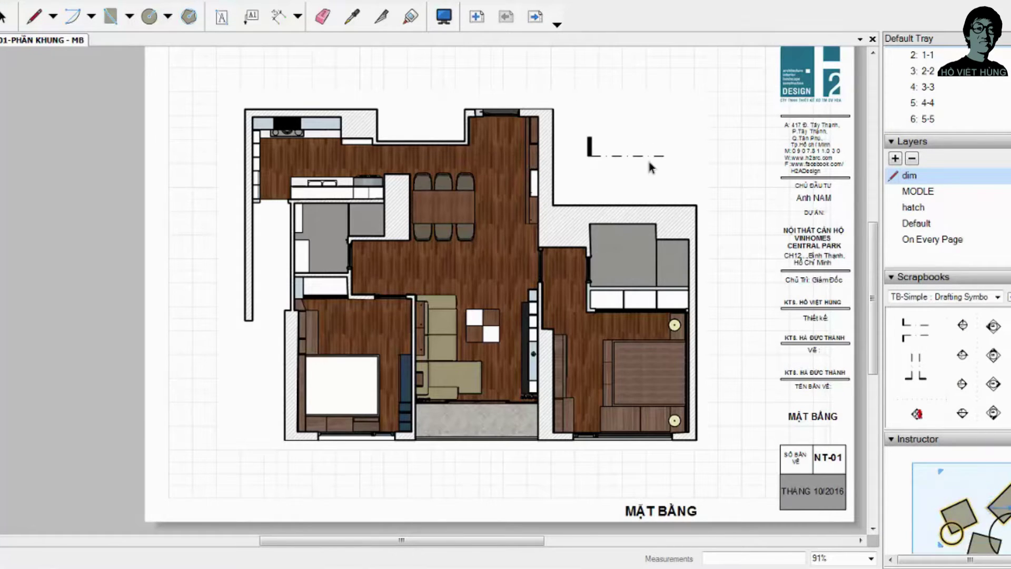
scroll(245, 158, up, 1)
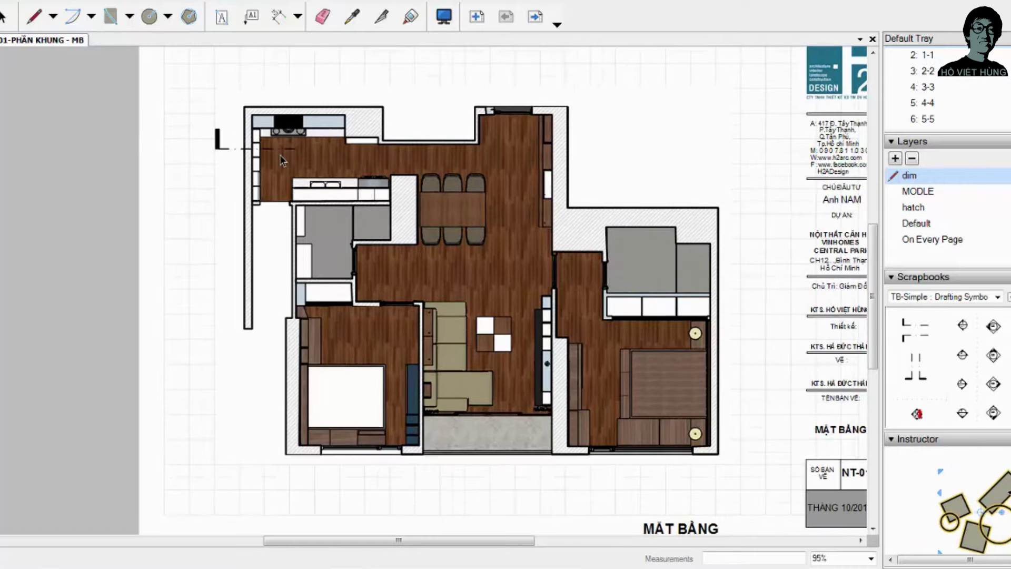
click(245, 158)
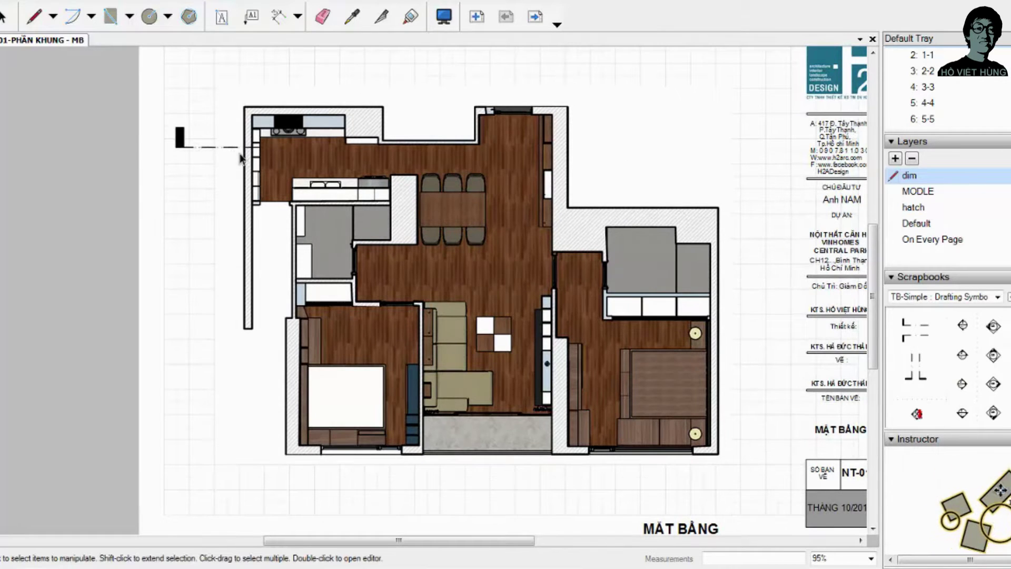
scroll(233, 142, up, 3)
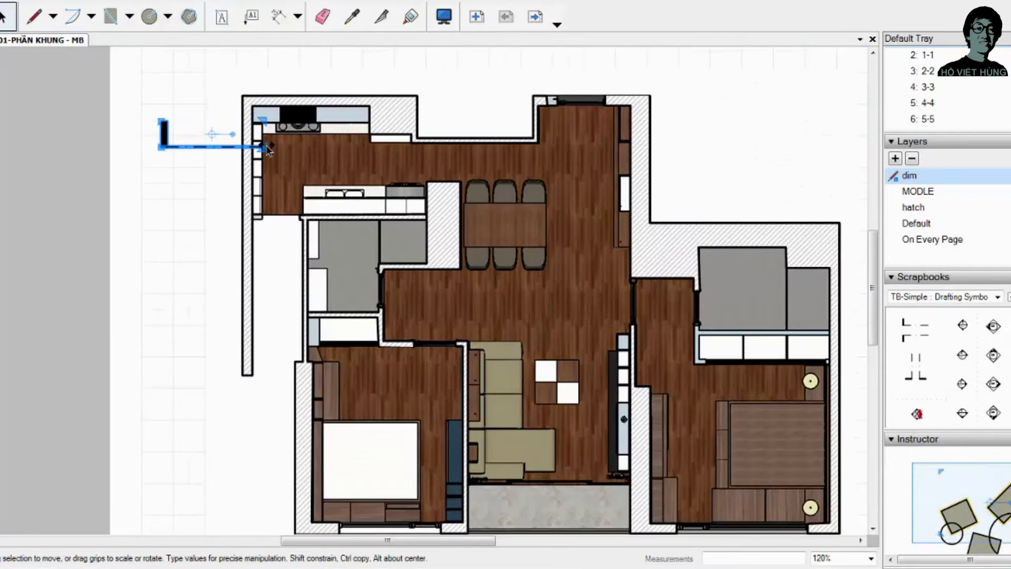
scroll(208, 157, down, 2)
scroll(198, 227, down, 1)
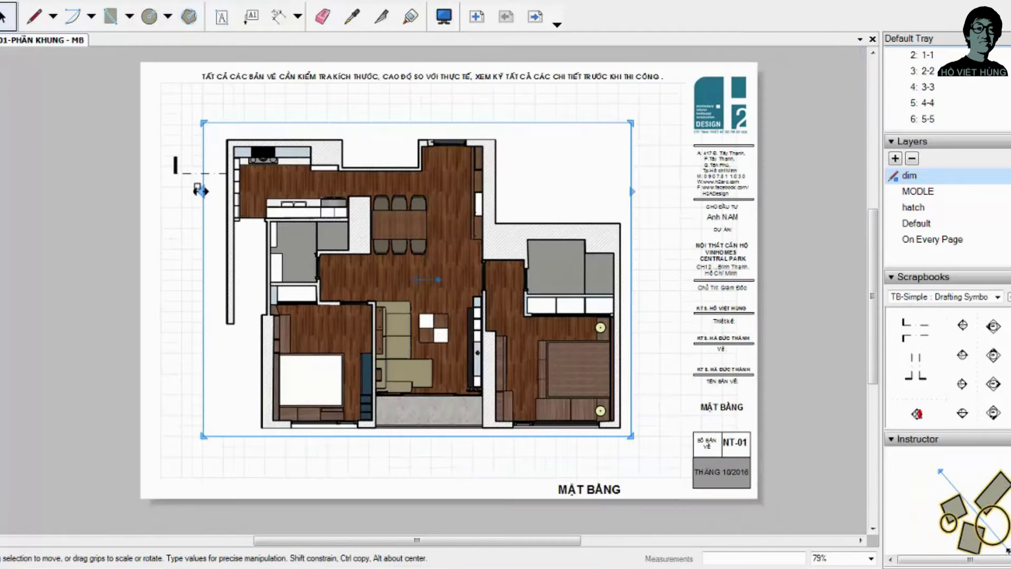
Step: Copy the section mark to the plan's right side and mirror it left to right
double_click(195, 165)
click(457, 179)
click(188, 175)
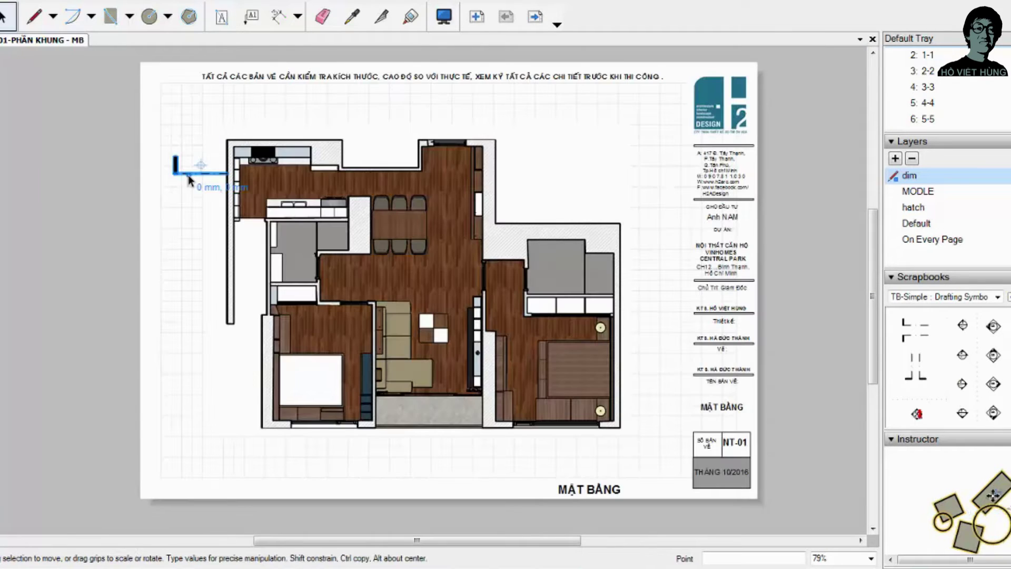
ctrl+drag(188, 175, 559, 169)
right_click(580, 167)
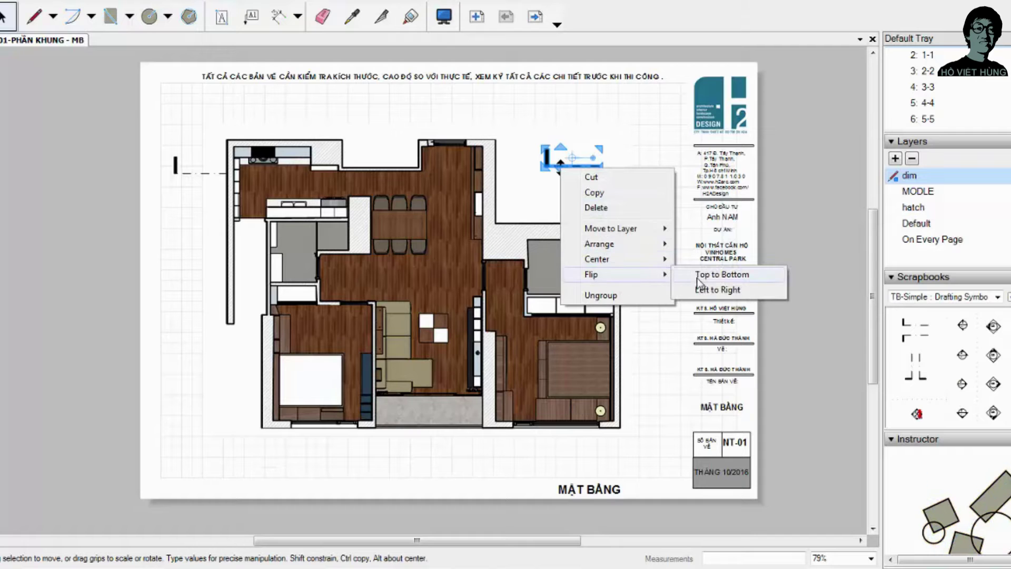
click(708, 287)
Step: Label the copied section mark 'A' and select the label for text styling
double_click(580, 166)
scroll(584, 168, up, 1)
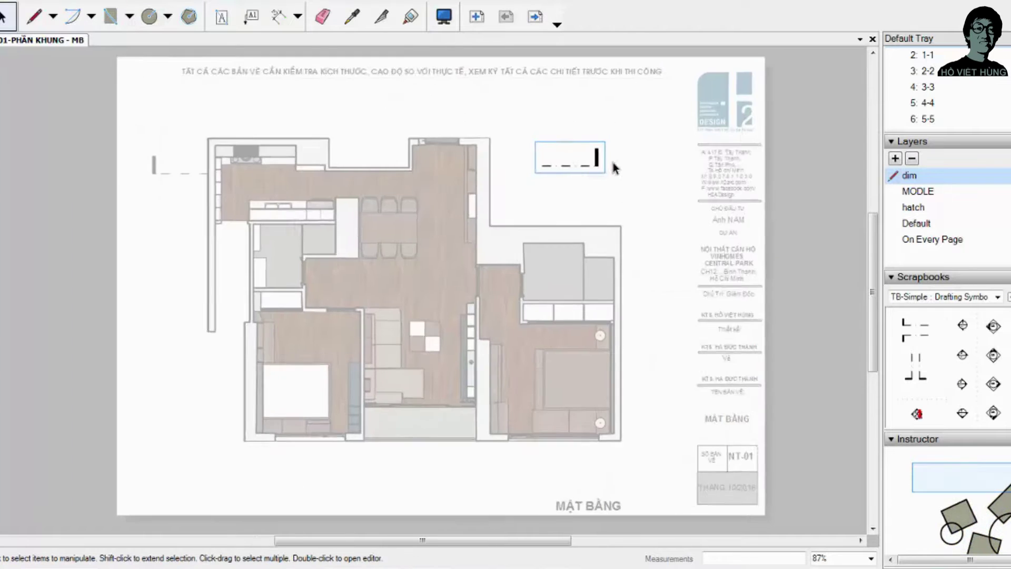
scroll(584, 167, up, 1)
click(222, 17)
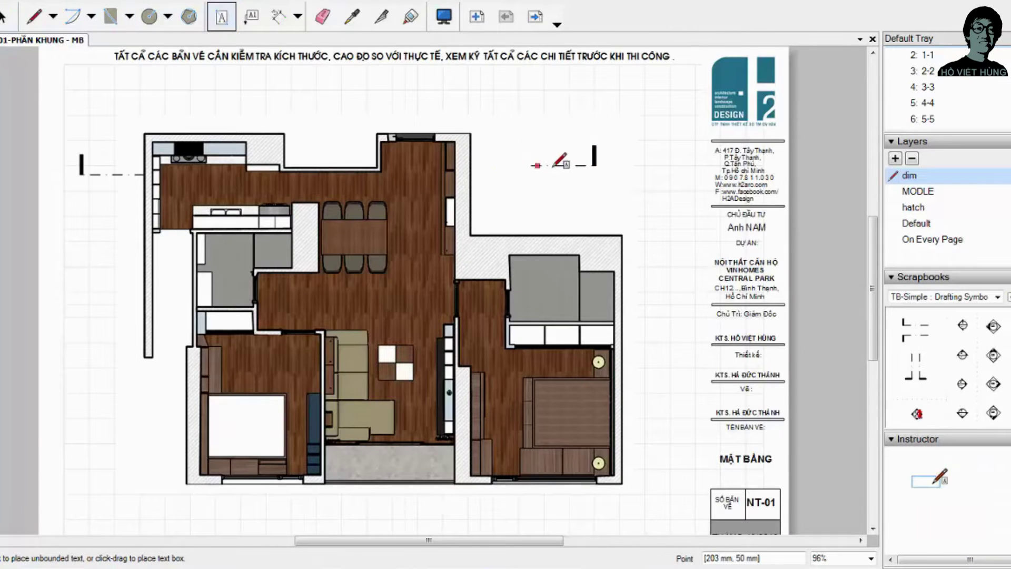
click(573, 152)
key(Escape)
click(574, 153)
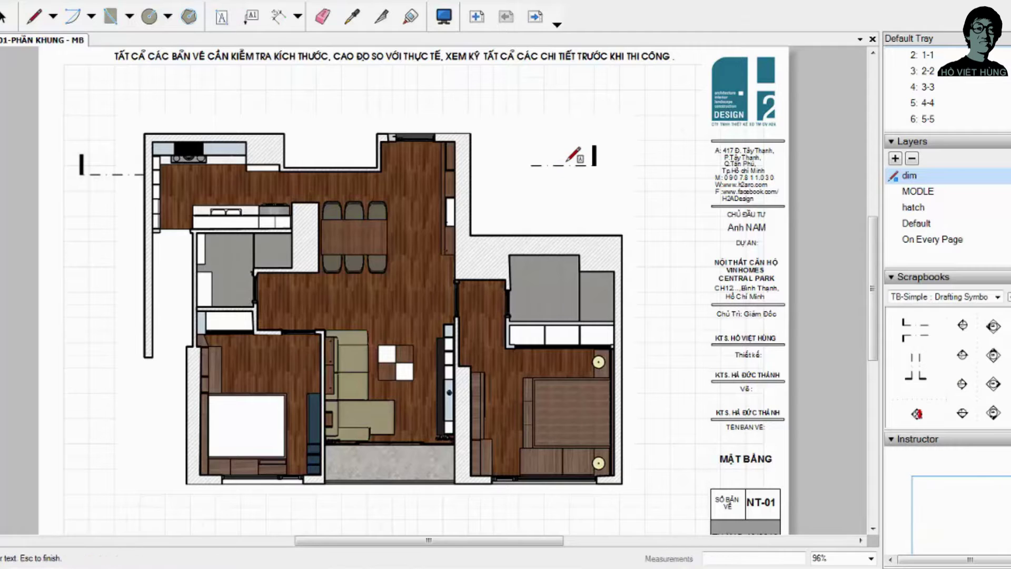
text(A)
key(Escape)
key(space)
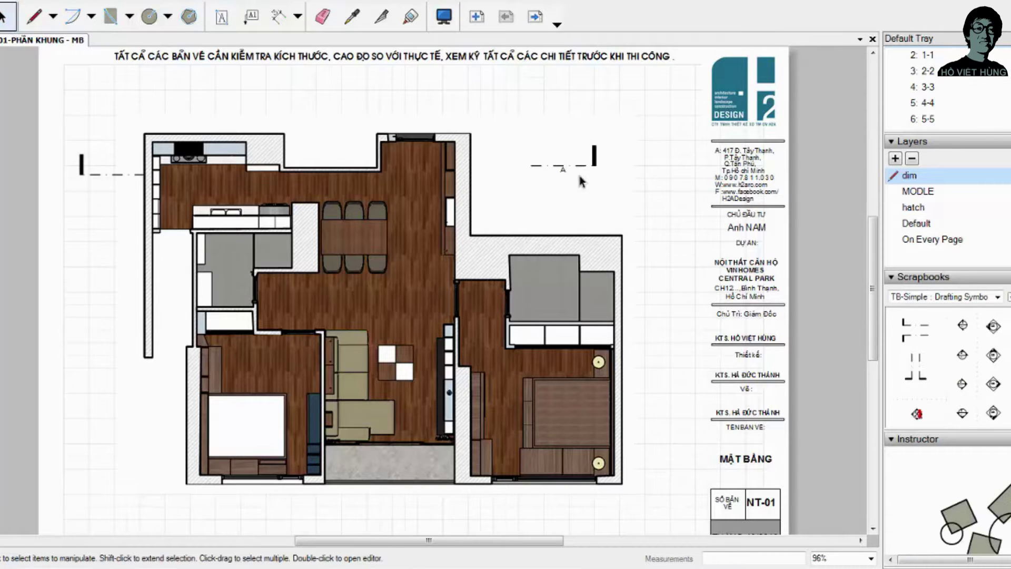
click(563, 169)
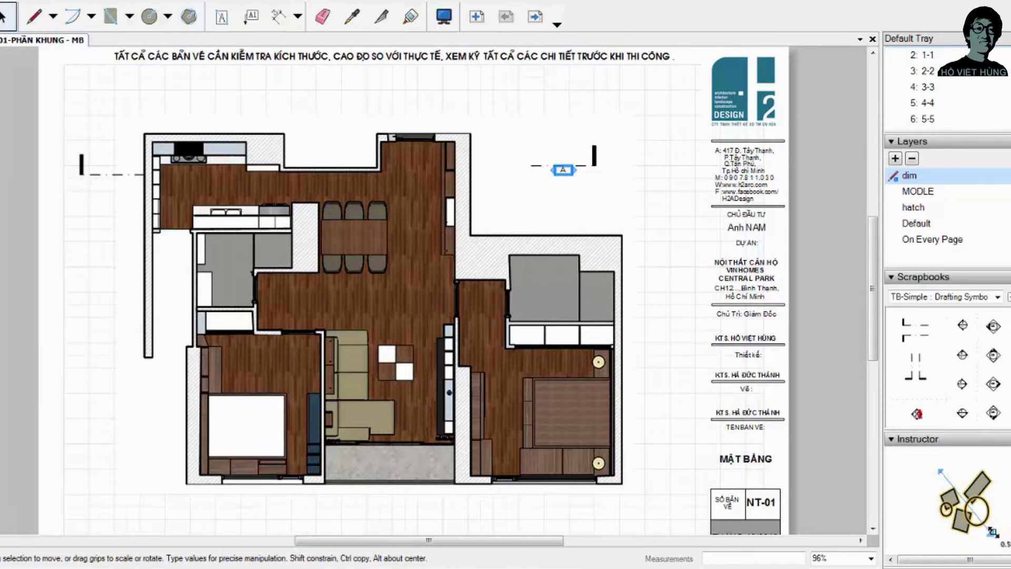
click(982, 233)
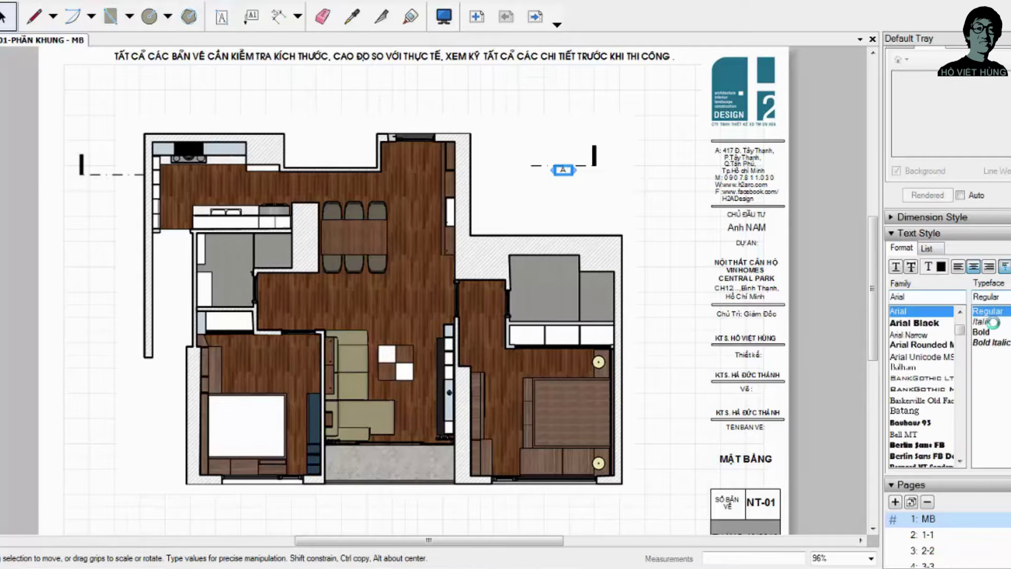
Step: Shorten the A section mark's height and nudge it into position
double_click(594, 156)
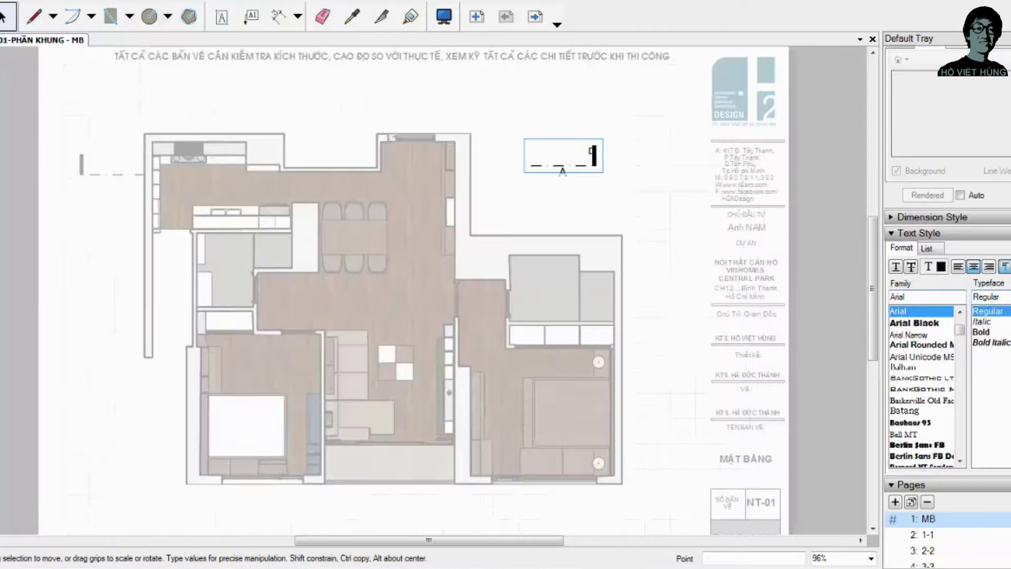
drag(594, 141, 594, 149)
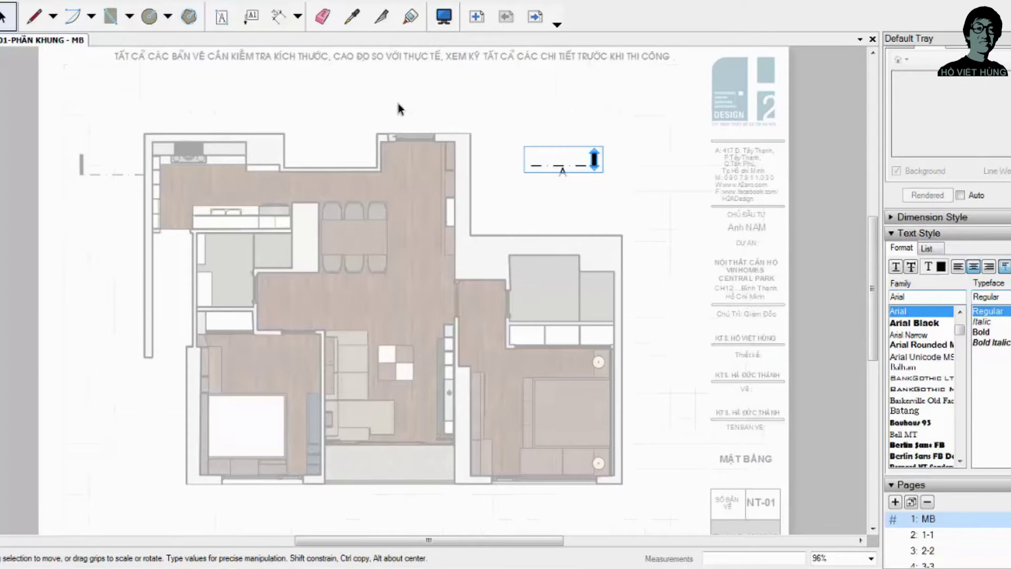
click(608, 179)
click(82, 167)
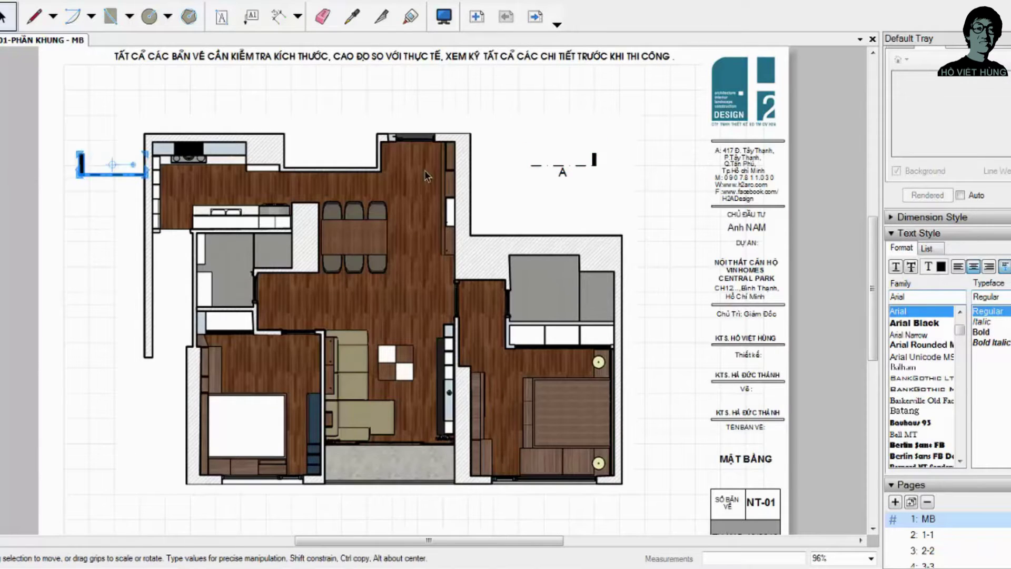
click(588, 168)
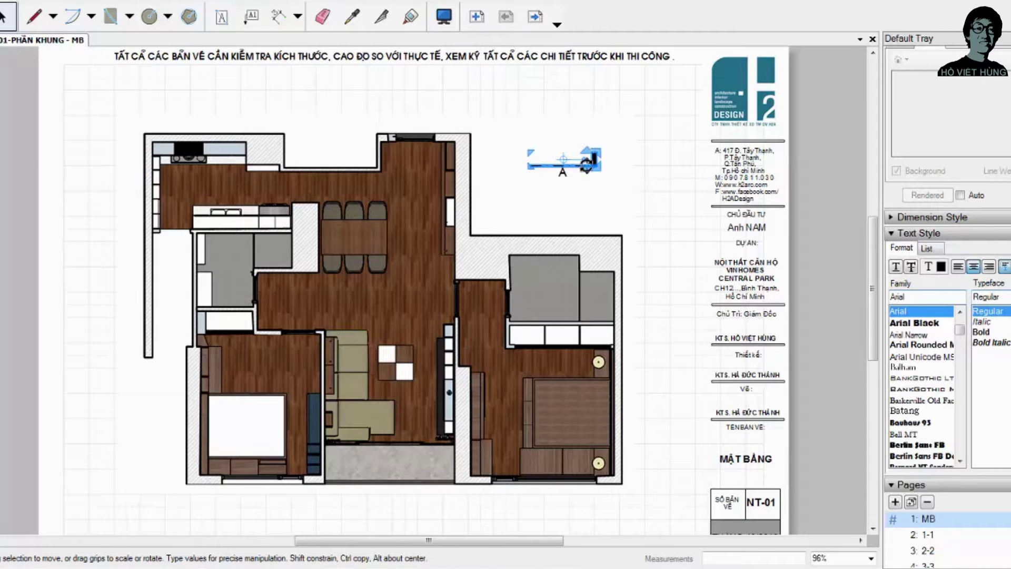
drag(574, 169, 598, 193)
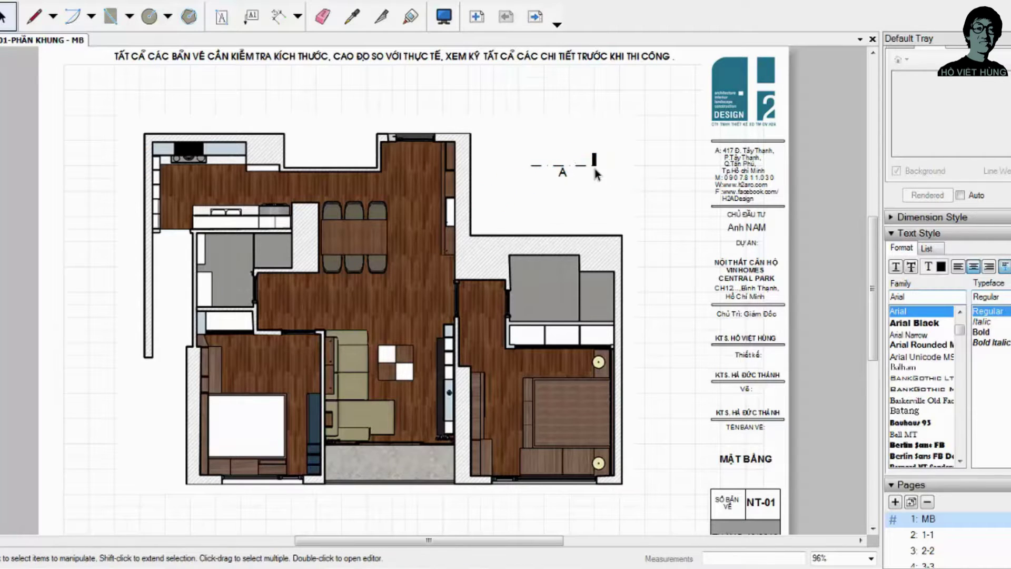
Step: Mirror the A mark left to right, move it to the line's end, and group them
right_click(598, 193)
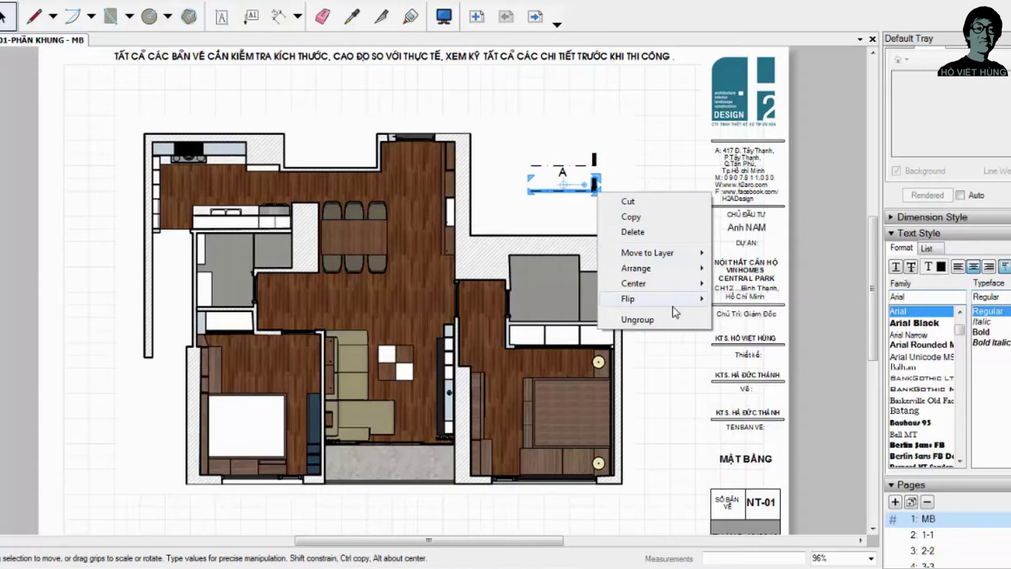
click(754, 316)
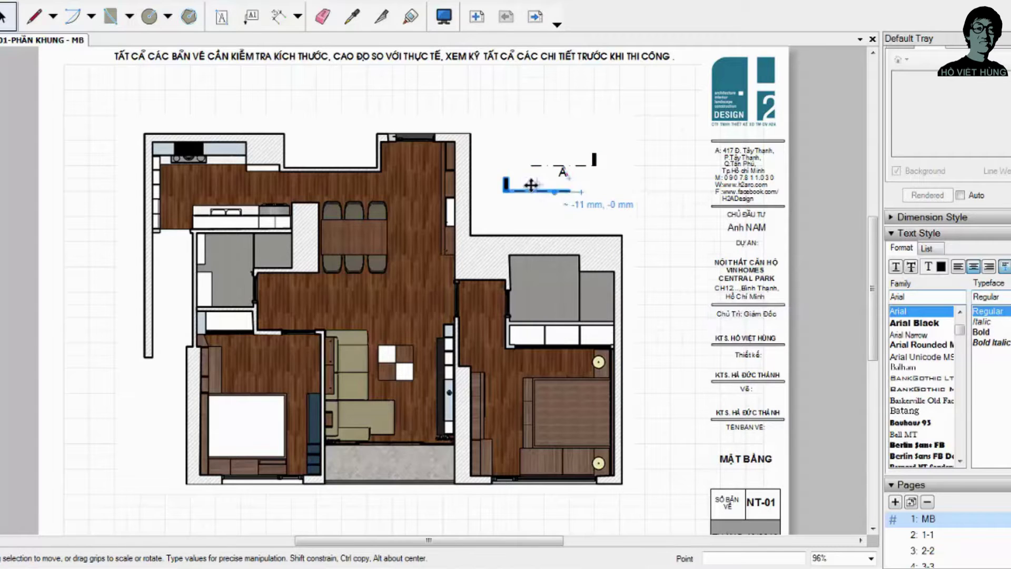
drag(583, 188, 520, 163)
drag(572, 182, 582, 162)
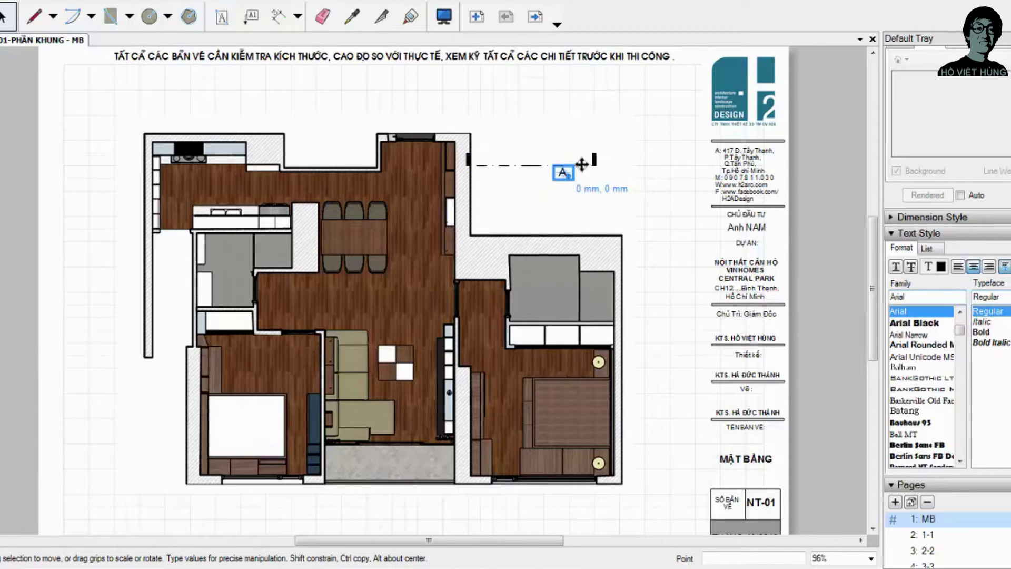
right_click(554, 167)
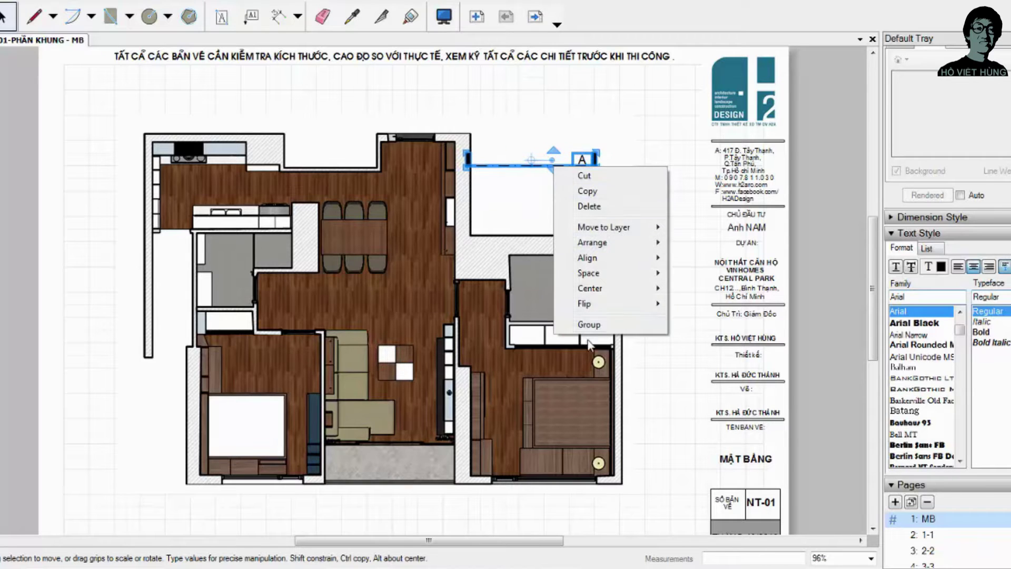
click(588, 325)
Step: Stretch the dashed section line across the plan with the A end mark on the right
double_click(512, 166)
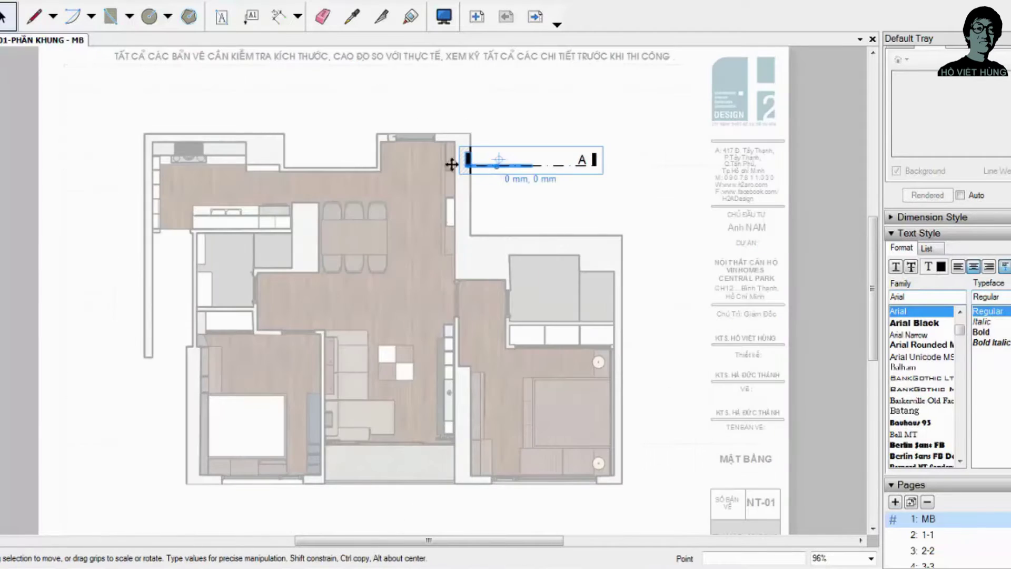
drag(452, 164, 103, 176)
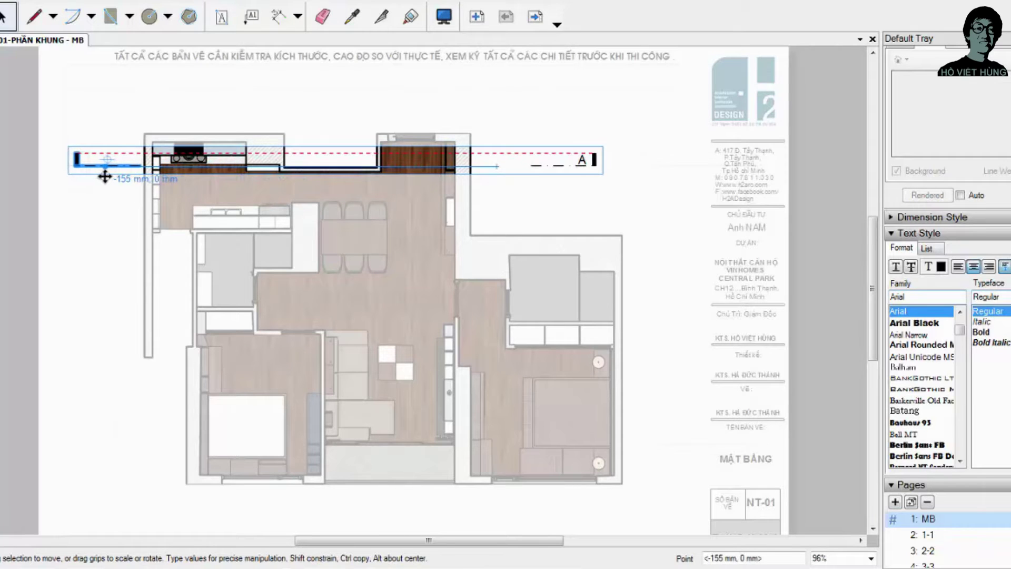
drag(540, 169, 621, 165)
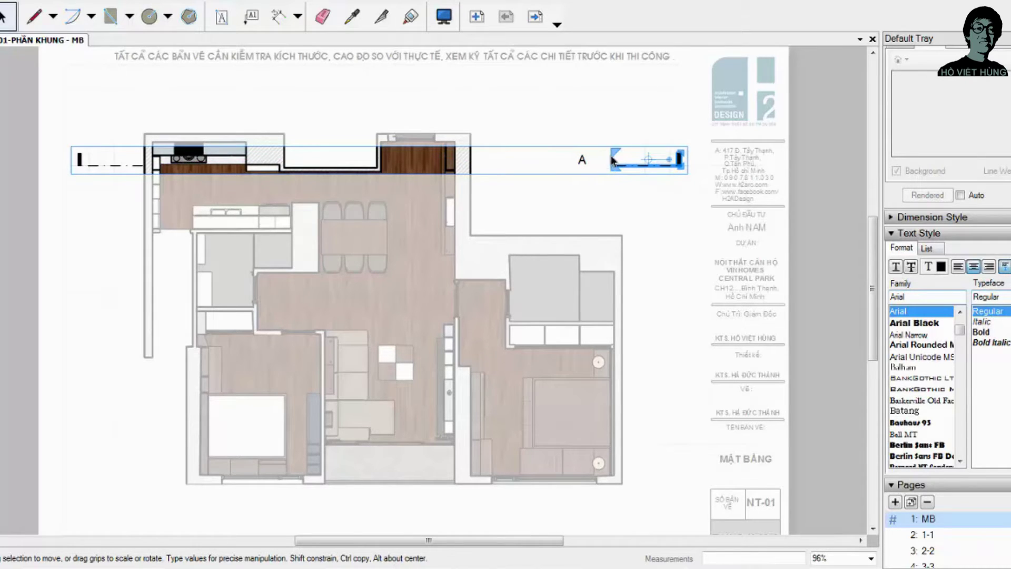
scroll(625, 163, up, 2)
scroll(636, 162, up, 2)
double_click(610, 170)
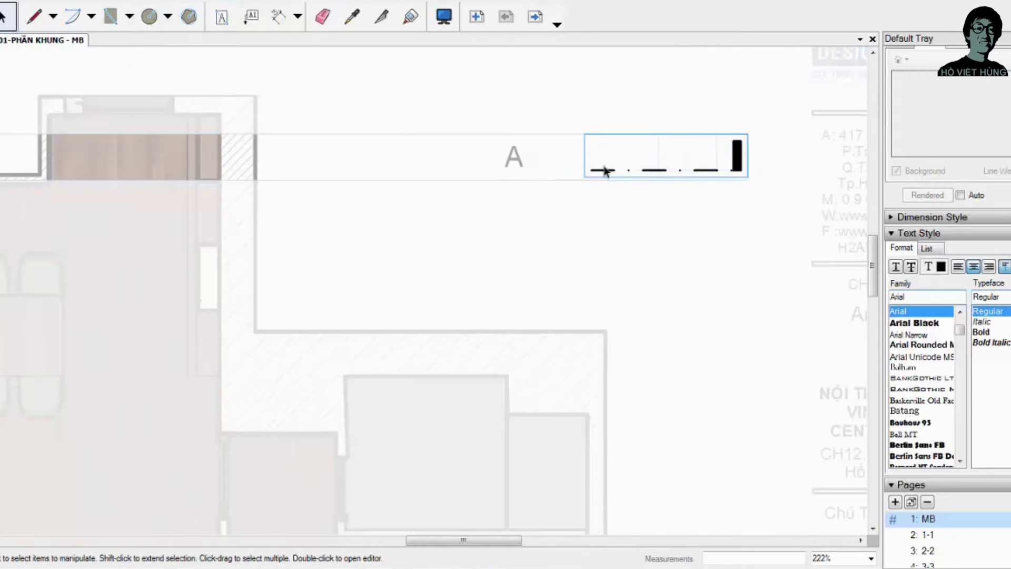
click(585, 170)
drag(586, 170, 252, 171)
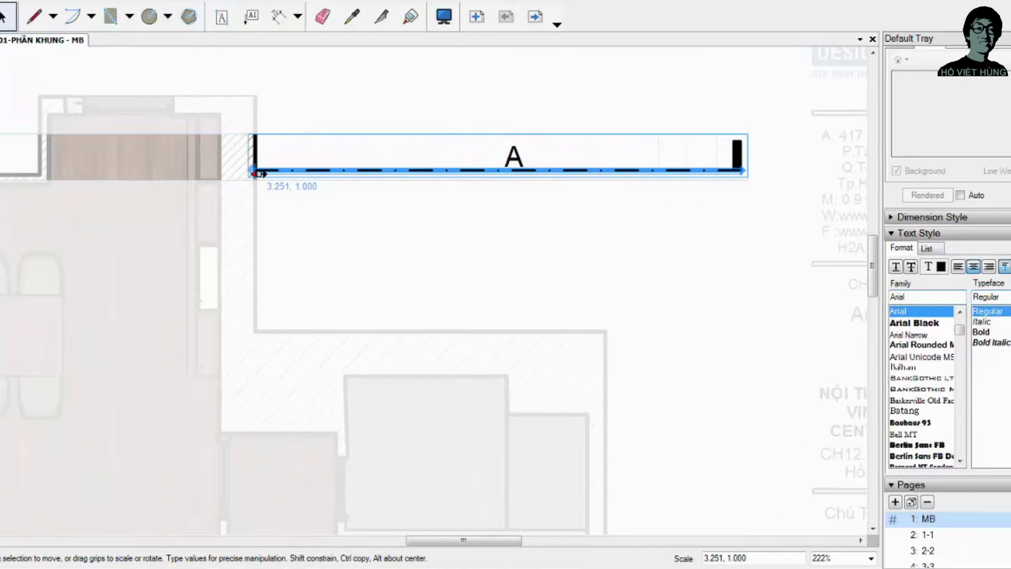
Step: Shift the grouped A section line right and lower it slightly onto the plan
scroll(413, 222, down, 1)
scroll(448, 220, down, 2)
key(Escape)
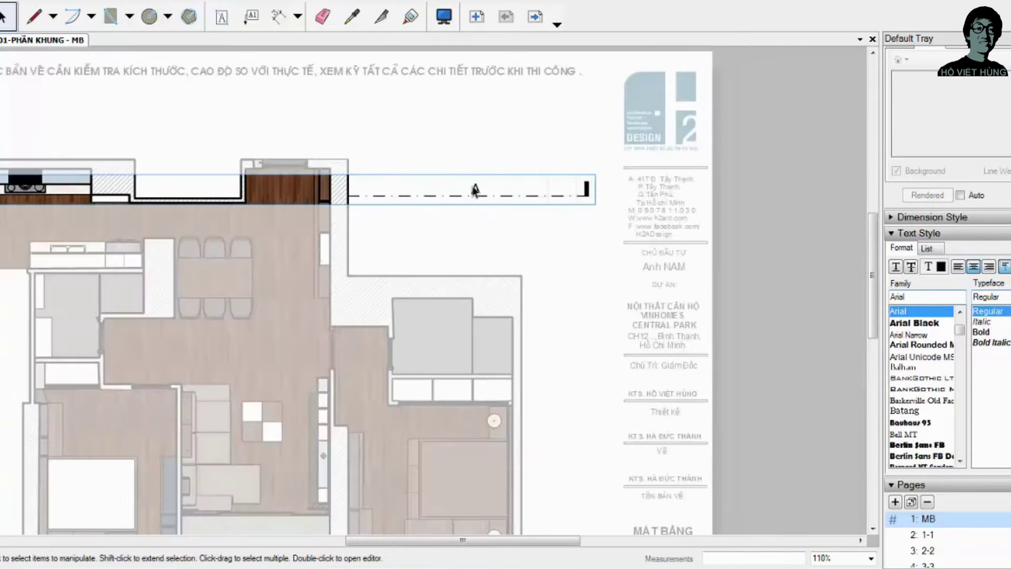
drag(478, 191, 569, 189)
scroll(605, 253, down, 3)
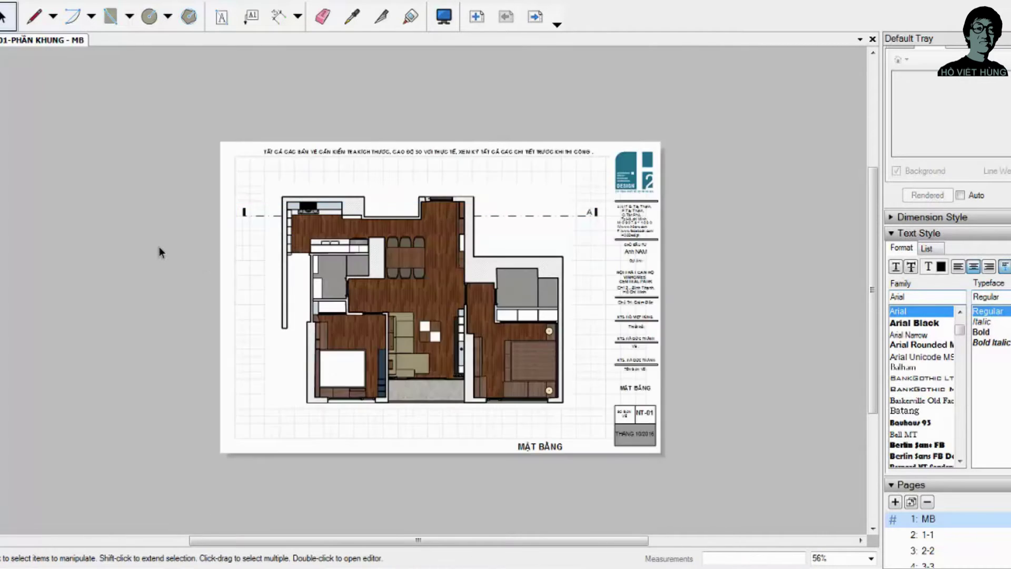
scroll(161, 245, up, 2)
click(625, 207)
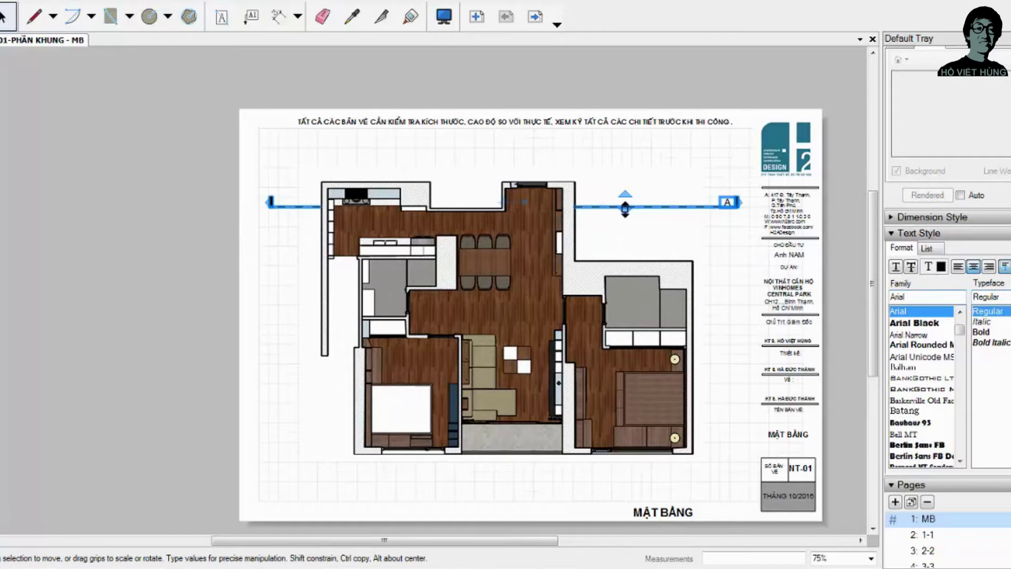
drag(669, 206, 670, 221)
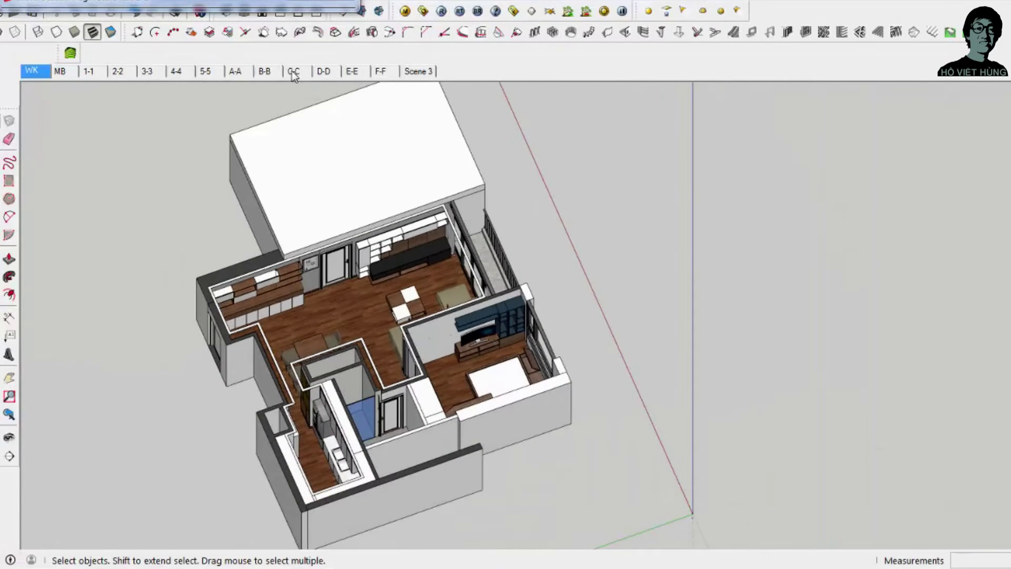
Step: Show scene A-A with Section Planes and Section Cuts on, and orbit the building
click(235, 71)
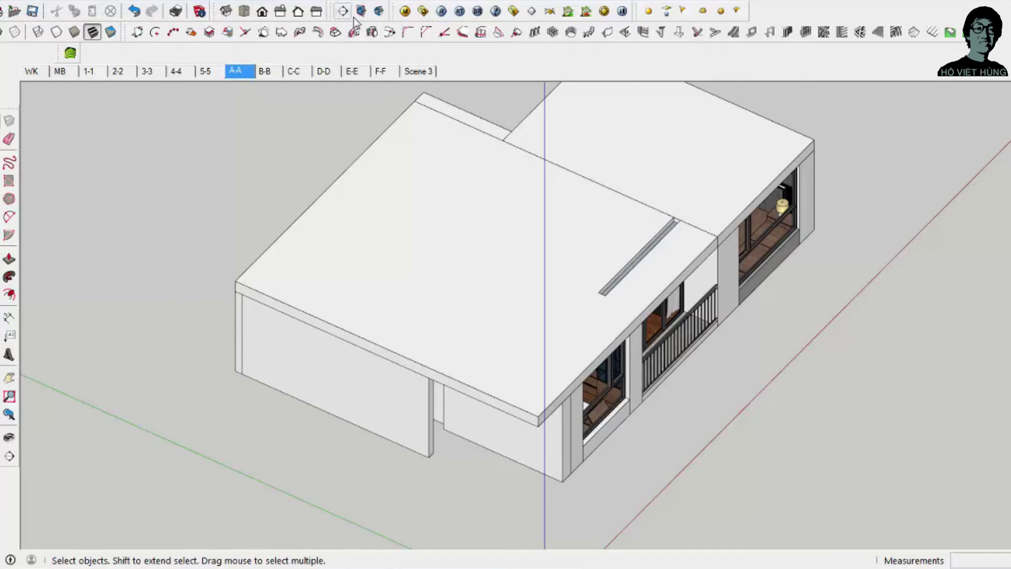
click(361, 11)
click(378, 13)
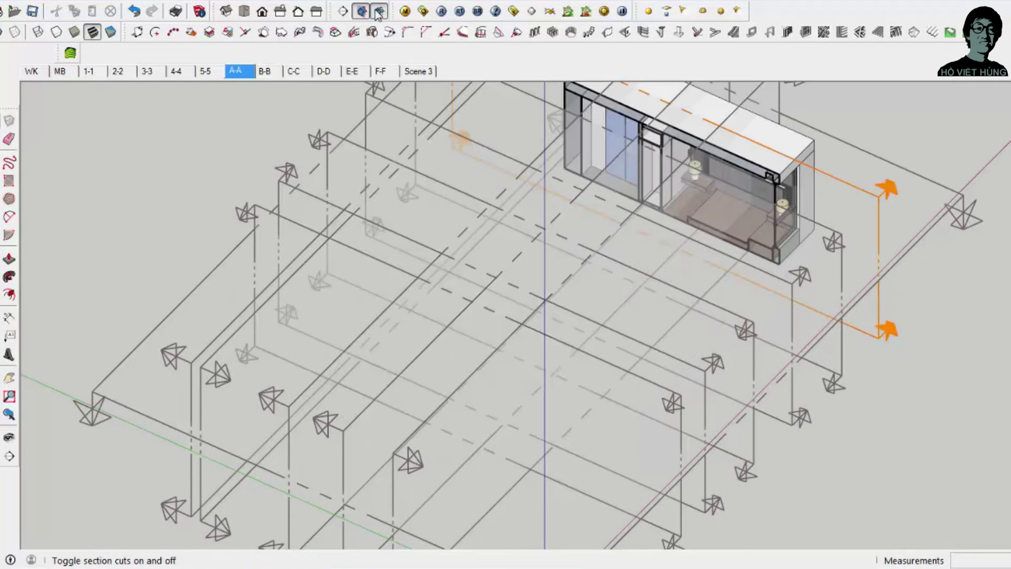
scroll(761, 347, down, 3)
scroll(671, 296, down, 2)
scroll(637, 451, up, 5)
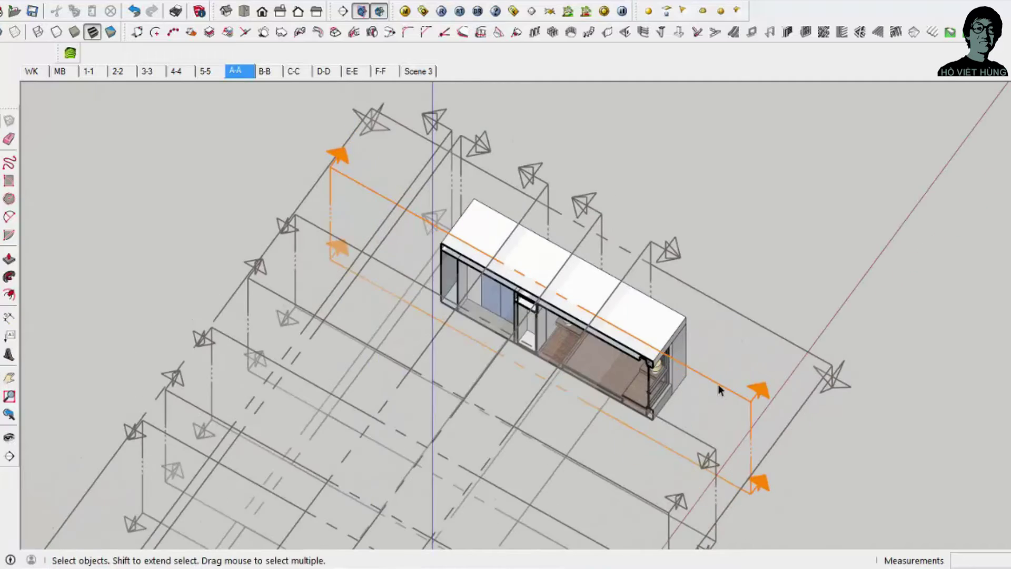
scroll(718, 386, up, 5)
mouse_move(719, 386)
middle_down()
mouse_move(415, 244)
mouse_move(579, 182)
mouse_move(483, 257)
mouse_move(583, 203)
mouse_move(584, 182)
middle_up()
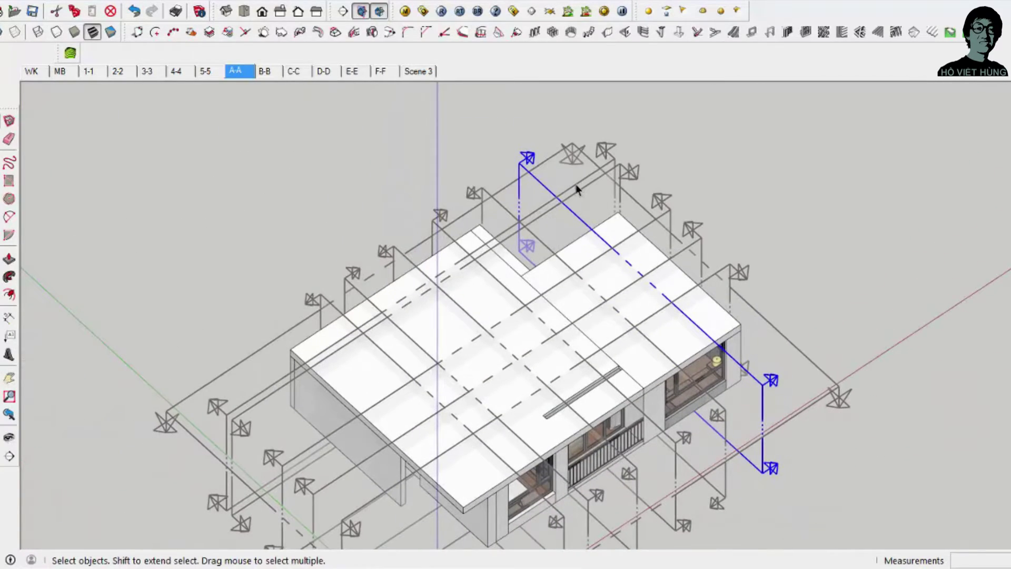
Step: Go to scene 1-1, view it from above, and change the section mark label to 1
key(Page_Up)
key(Page_Up)
key(Page_Up)
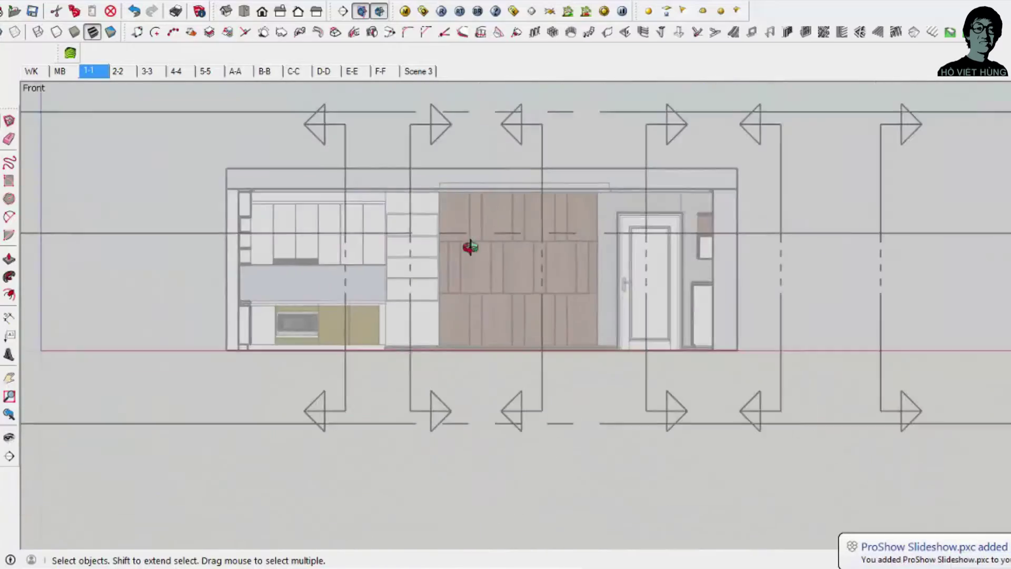
mouse_move(471, 243)
middle_down()
mouse_move(718, 343)
mouse_move(652, 206)
mouse_move(711, 242)
mouse_move(560, 276)
mouse_move(668, 221)
mouse_move(287, 369)
mouse_move(460, 377)
middle_up()
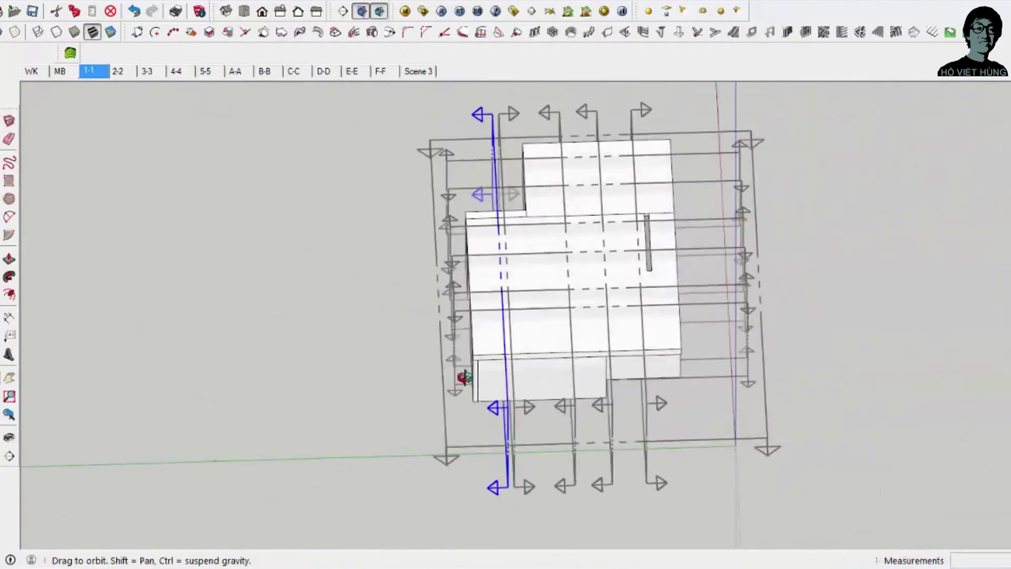
key(space)
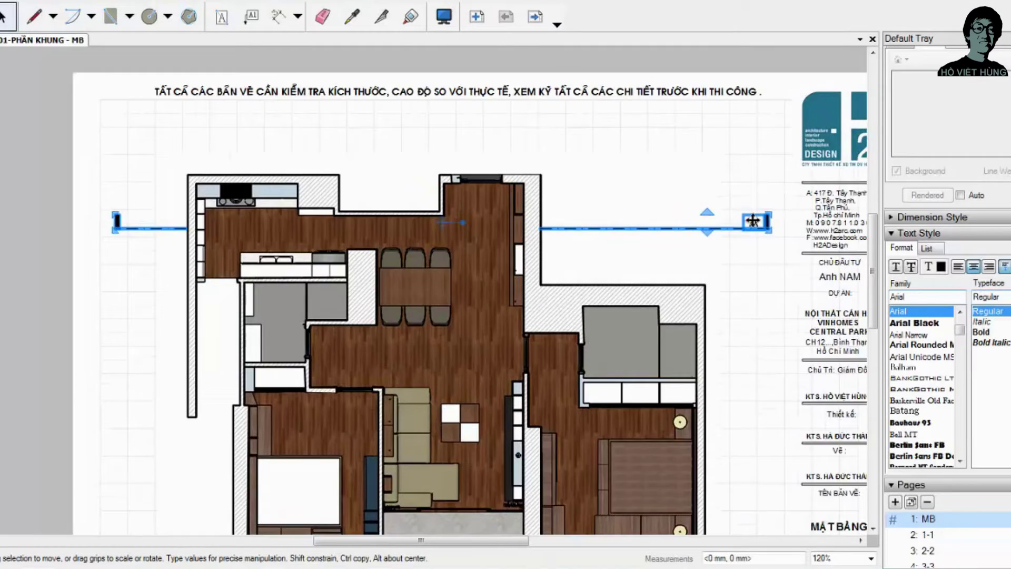
scroll(753, 221, up, 1)
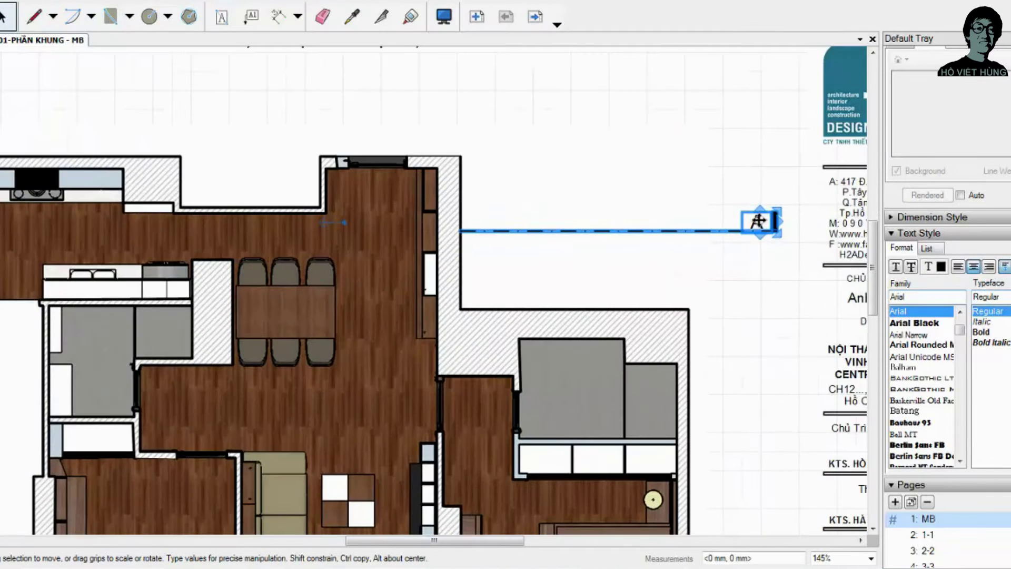
double_click(759, 221)
key(Escape)
scroll(711, 126, down, 2)
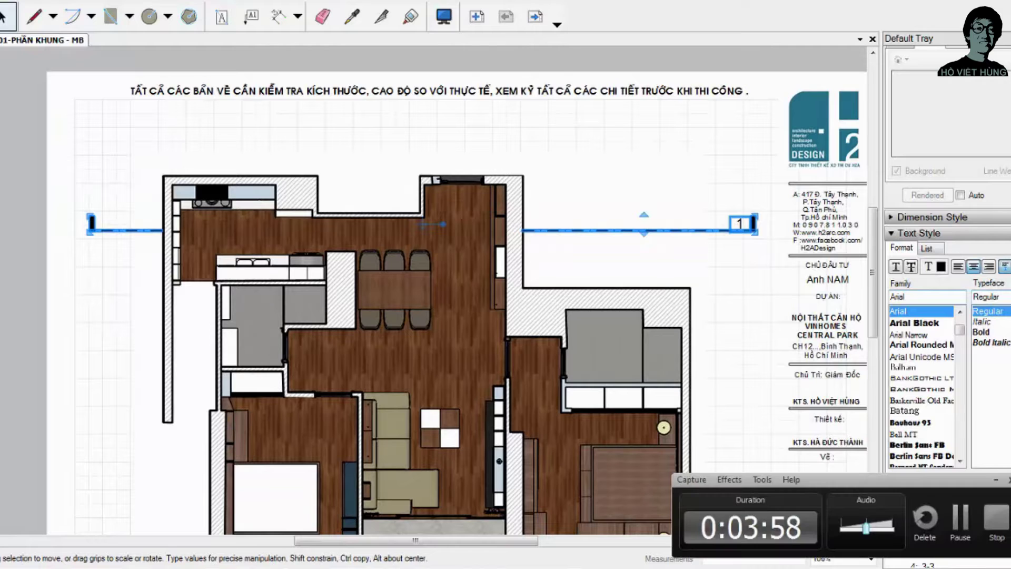
Step: Deselect the section plane and orbit to inspect the 1-1 section cut
click(995, 481)
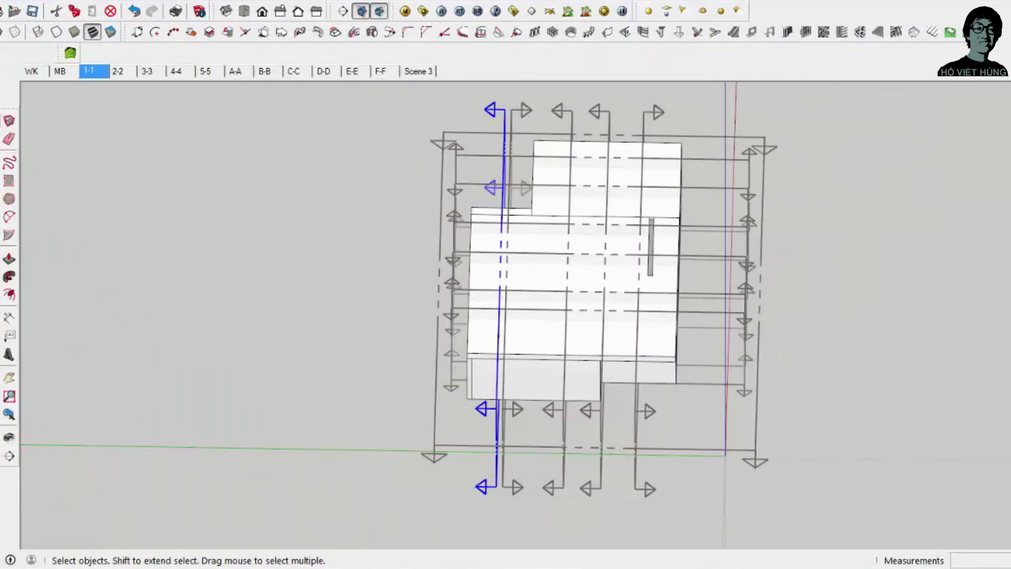
click(507, 482)
middle_drag(506, 487, 409, 151)
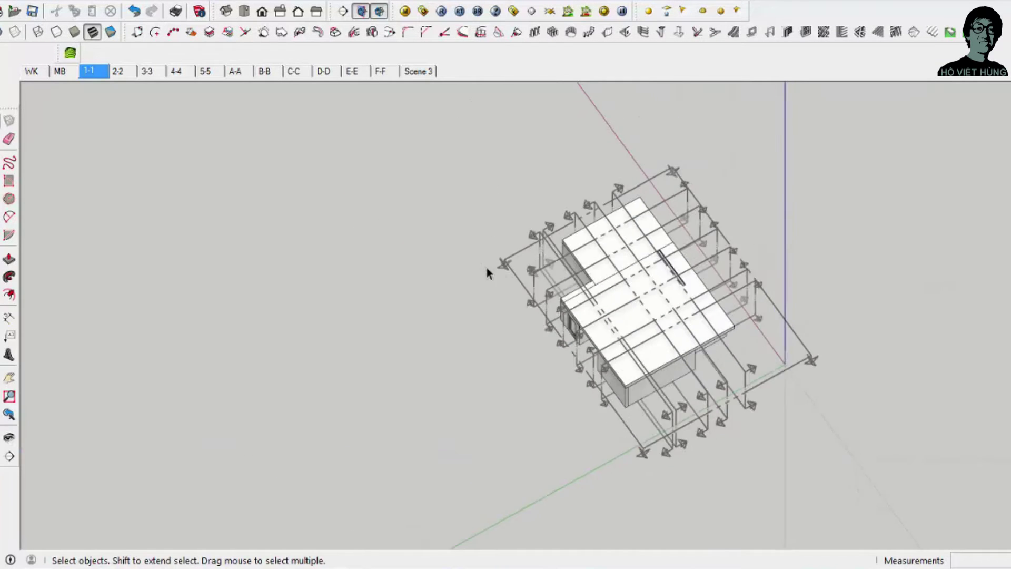
scroll(488, 271, up, 5)
shift+middle_drag(595, 228, 458, 358)
key(space)
Step: Flip the copied section marker and its number label top to bottom
key(alt+Tab)
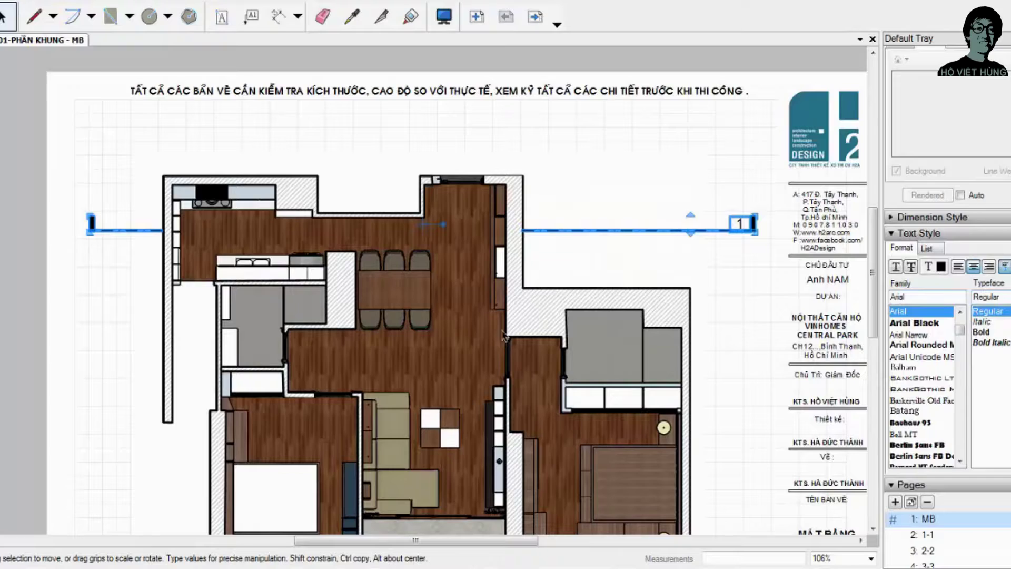
right_click(633, 255)
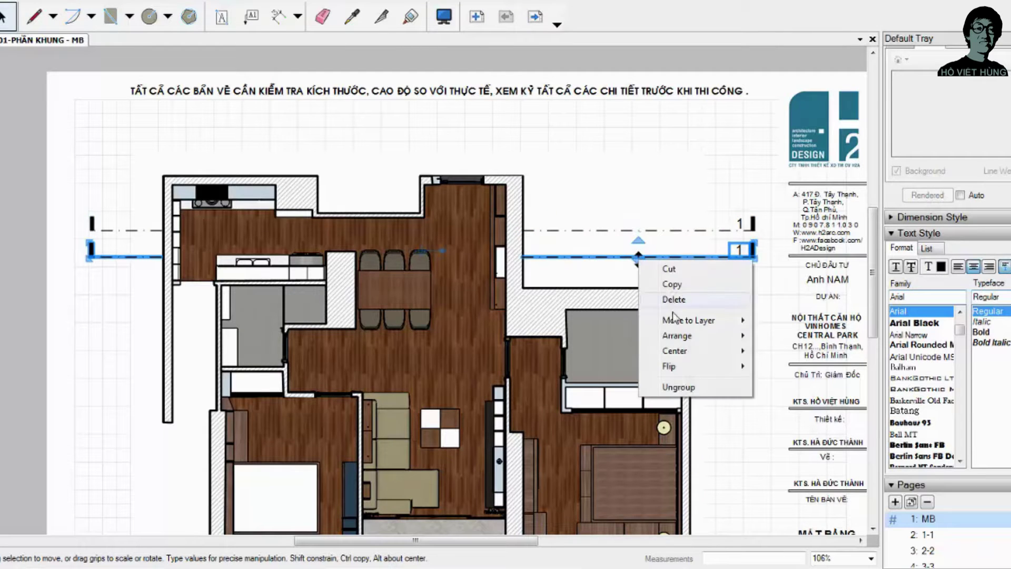
click(798, 371)
scroll(705, 257, up, 3)
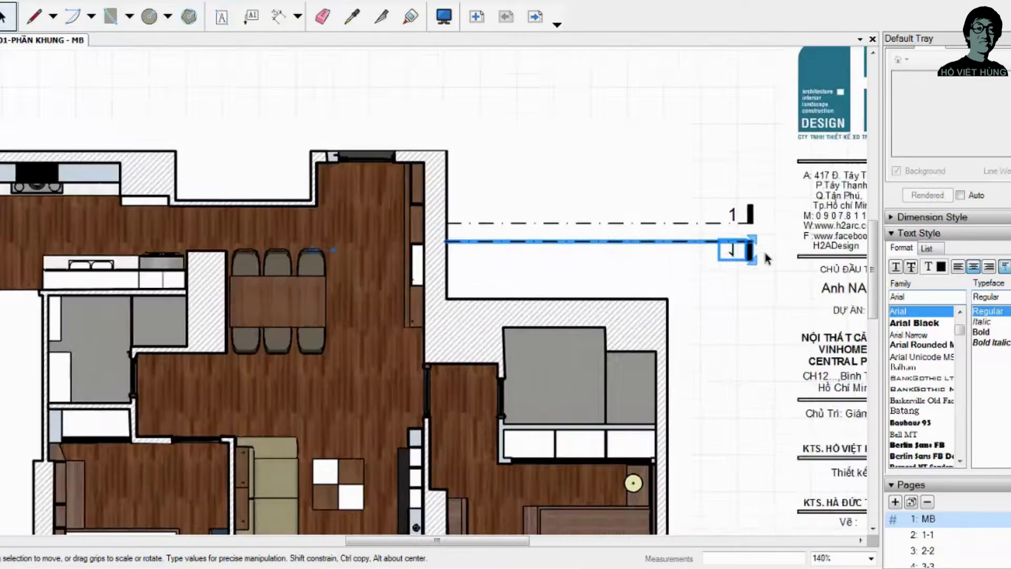
scroll(713, 276, up, 2)
right_click(718, 242)
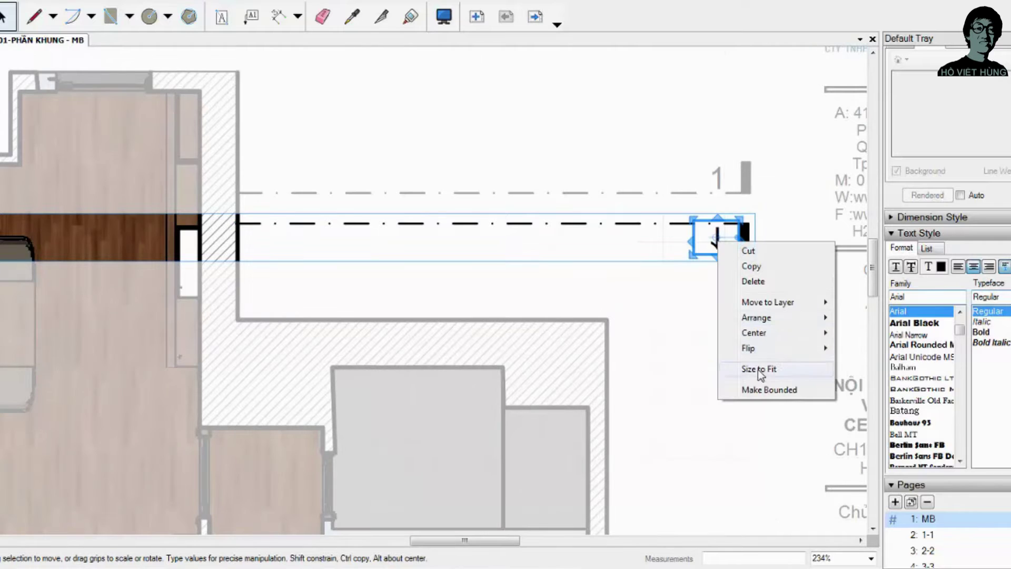
click(871, 348)
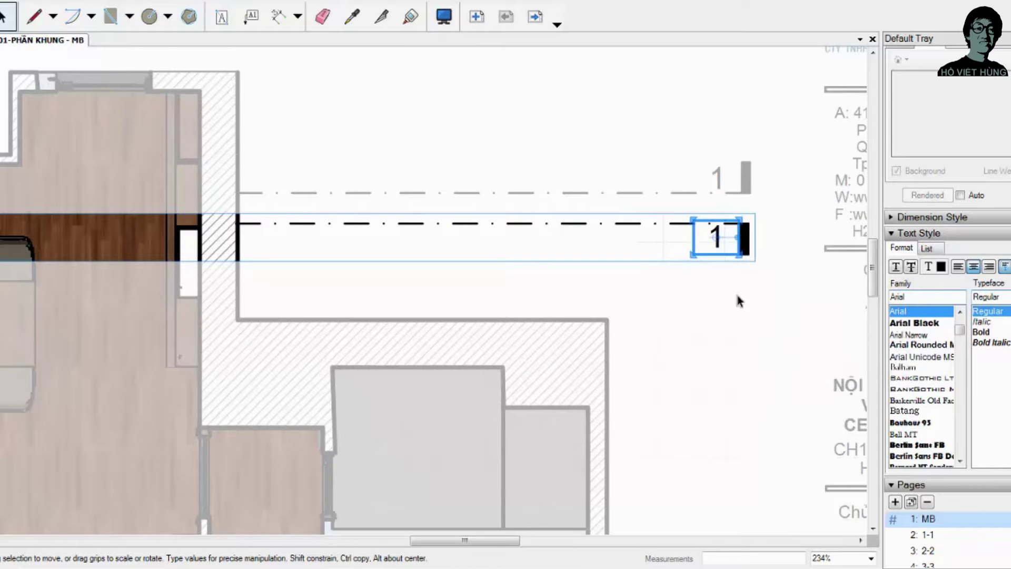
Step: Renumber the flipped section marker as 2
double_click(718, 242)
text(2)
click(716, 308)
scroll(623, 169, down, 5)
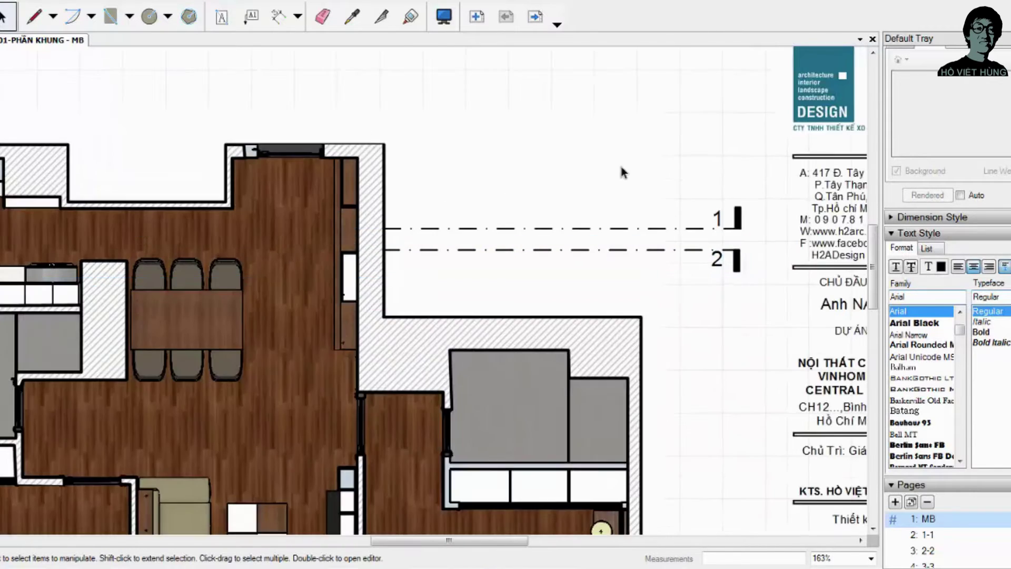
scroll(656, 248, down, 2)
scroll(589, 303, up, 1)
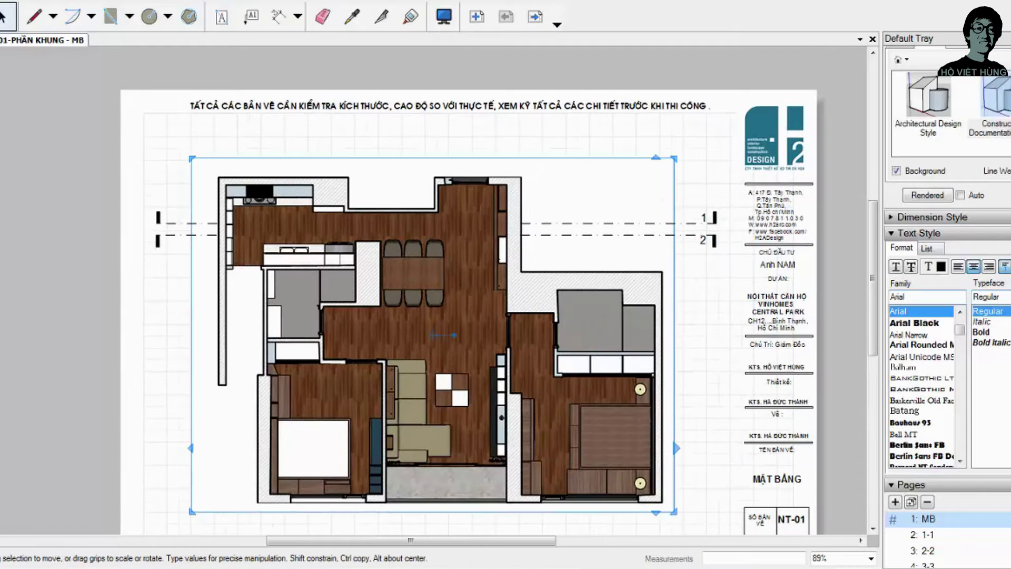
Step: Orbit the SketchUp model to an oblique view of the section planes
key(alt+Tab)
mouse_move(606, 369)
middle_down()
mouse_move(641, 437)
mouse_move(589, 442)
mouse_move(520, 406)
mouse_move(557, 309)
middle_up()
scroll(563, 375, up, 1)
mouse_move(566, 434)
middle_down()
mouse_move(339, 361)
mouse_move(767, 226)
mouse_move(495, 563)
middle_up()
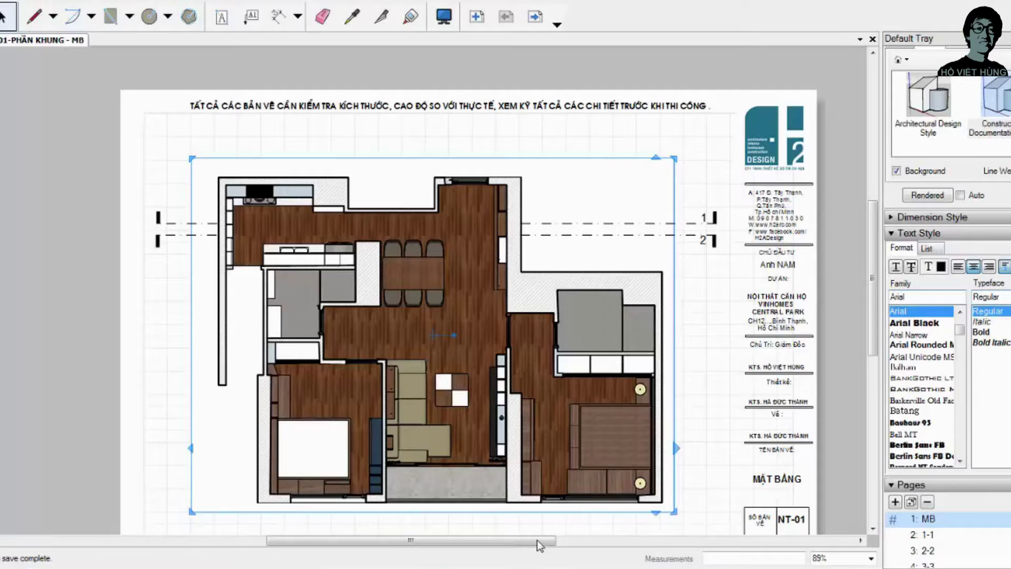
Step: Copy a section mark across the right bedroom and number it 3
drag(638, 224, 642, 331)
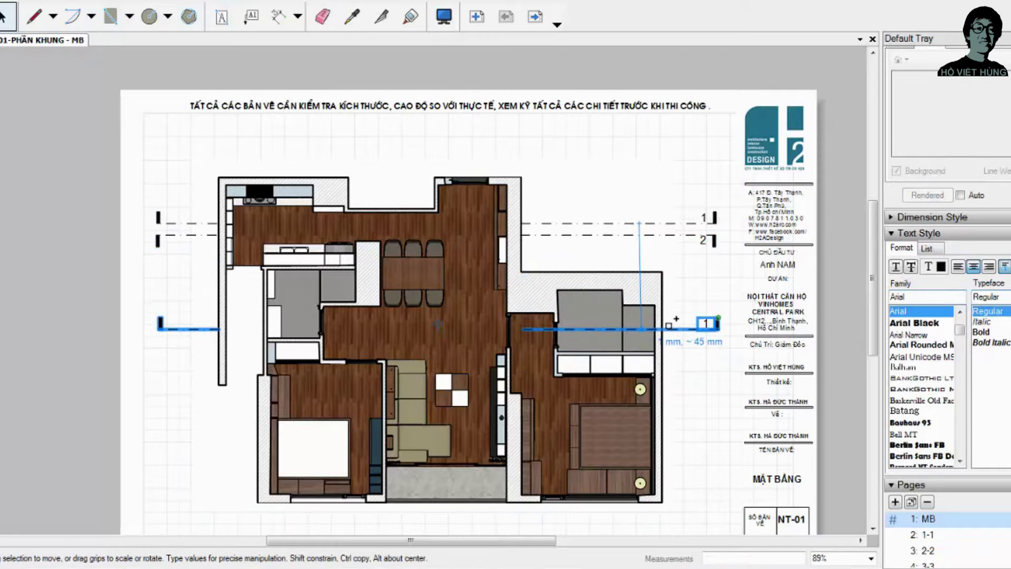
scroll(704, 323, up, 3)
double_click(704, 323)
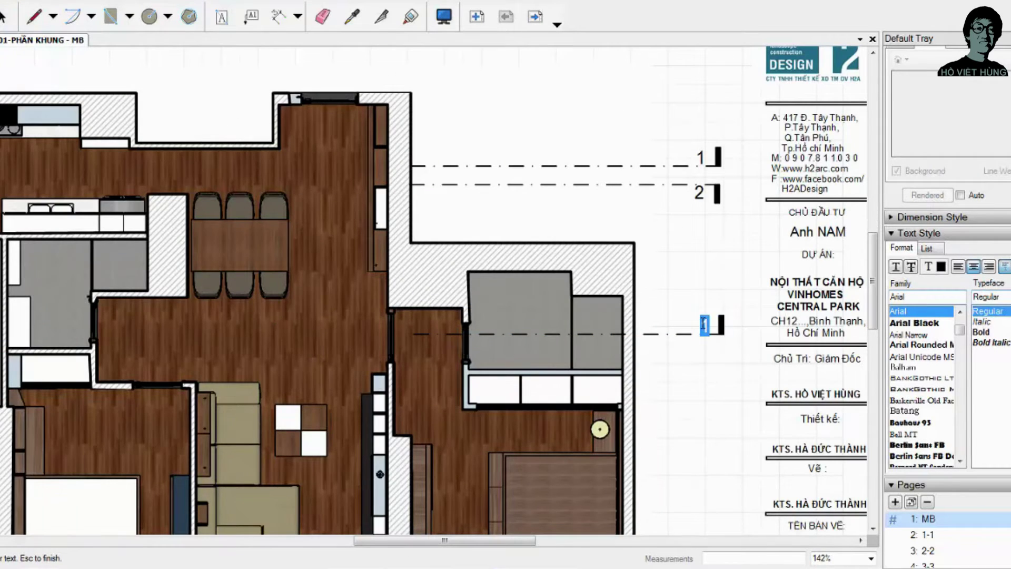
text(3)
key(Escape)
scroll(693, 383, down, 3)
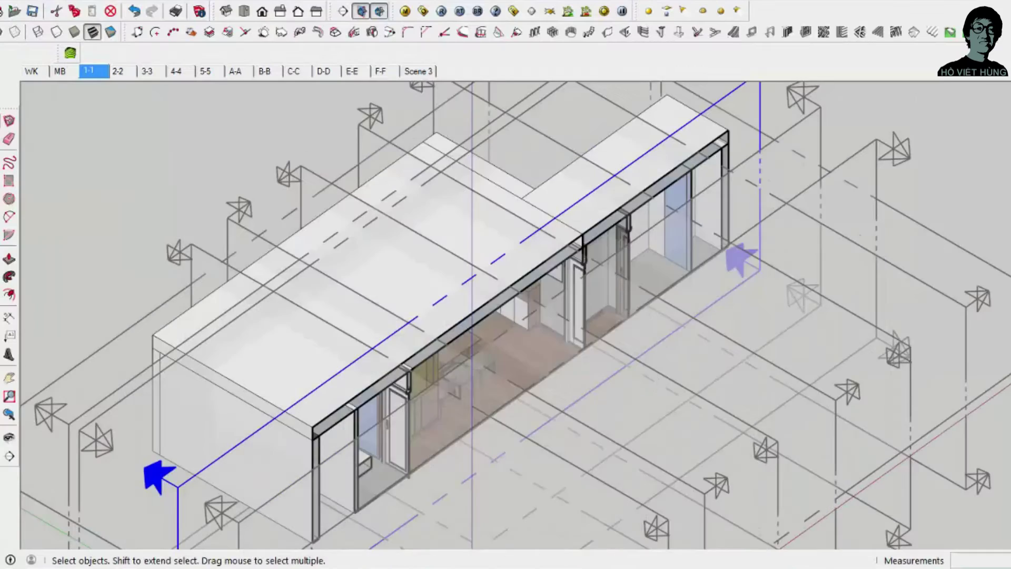
mouse_move(505, 369)
middle_down()
mouse_move(578, 382)
mouse_move(555, 365)
mouse_move(550, 451)
mouse_move(566, 401)
mouse_move(440, 379)
middle_up()
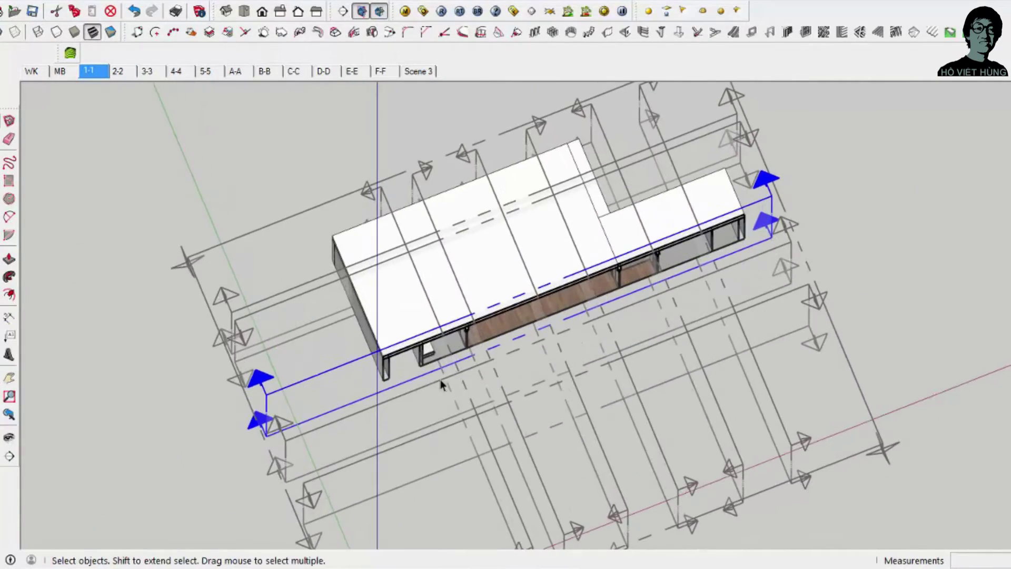
Step: Orbit the model and bring up the 4-4 section scene's front cut
mouse_move(583, 373)
middle_down()
mouse_move(514, 102)
mouse_move(609, 162)
mouse_move(687, 283)
middle_up()
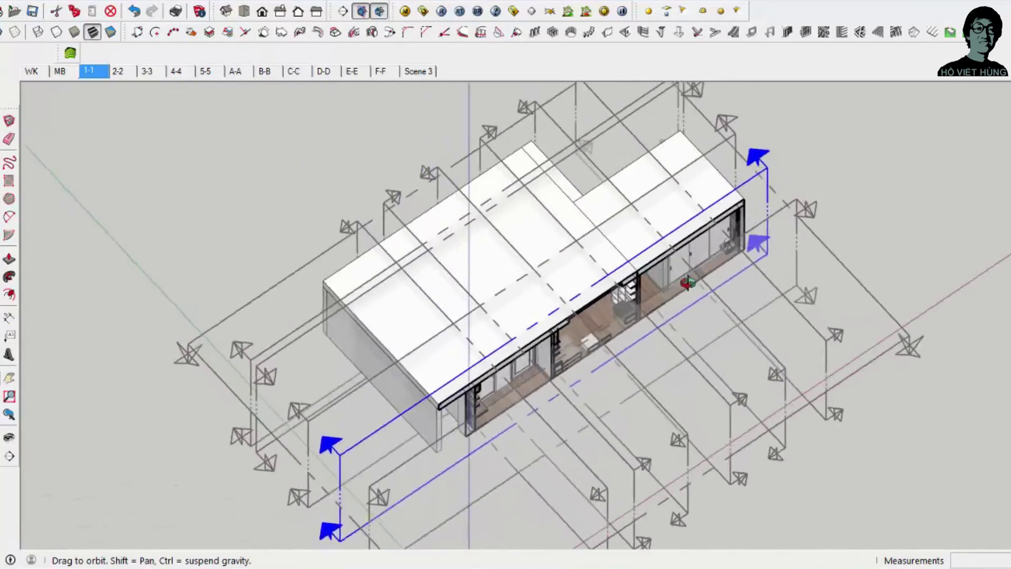
click(176, 72)
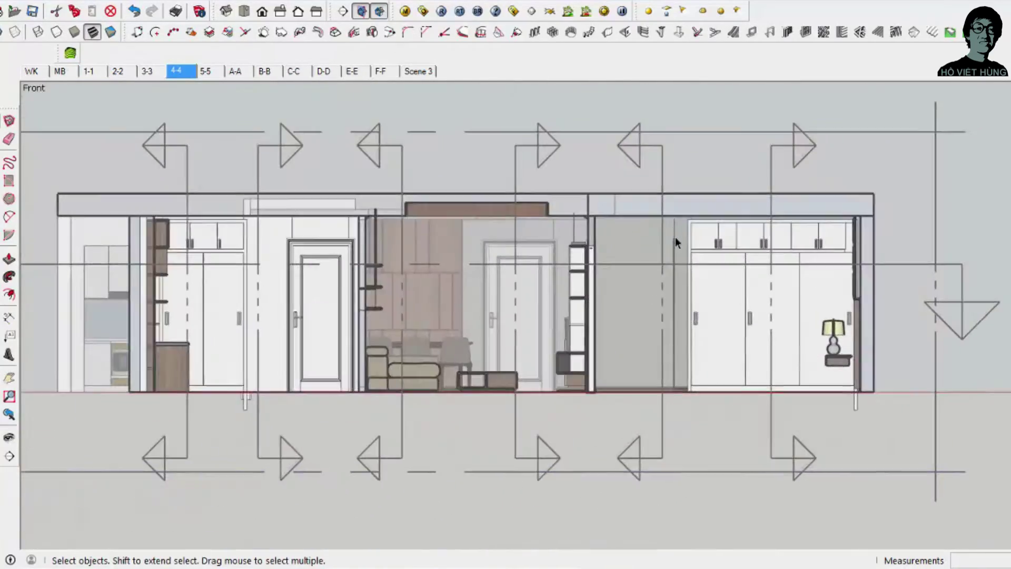
mouse_move(677, 242)
middle_down()
mouse_move(681, 271)
mouse_move(812, 384)
mouse_move(875, 210)
mouse_move(637, 204)
mouse_move(710, 255)
middle_up()
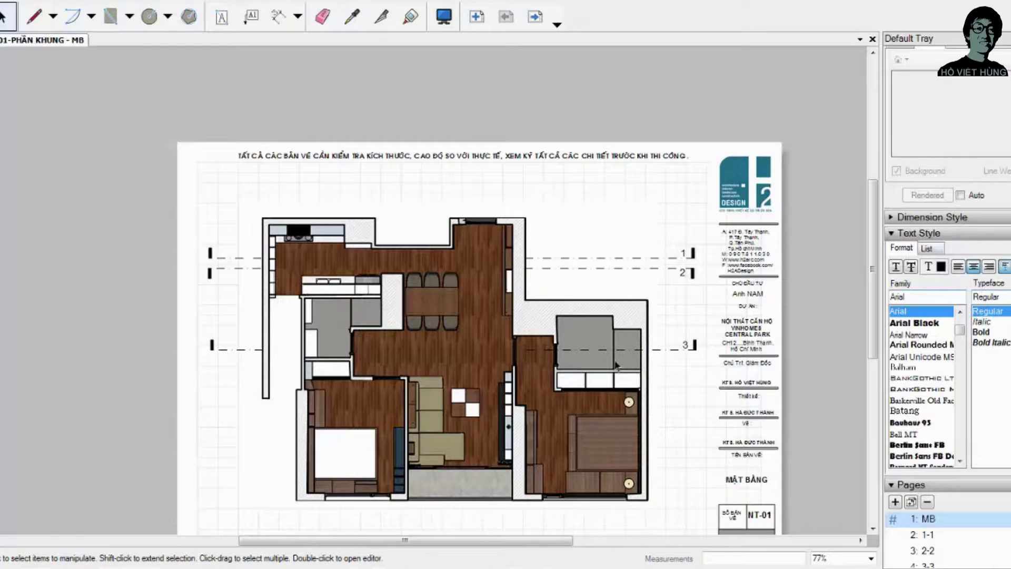
Step: Copy section mark 3 down across the lower bedrooms and renumber it 4
click(669, 349)
mouse_move(669, 348)
mouse_down()
mouse_move(680, 401)
mouse_move(674, 412)
mouse_move(662, 352)
mouse_move(658, 425)
mouse_up()
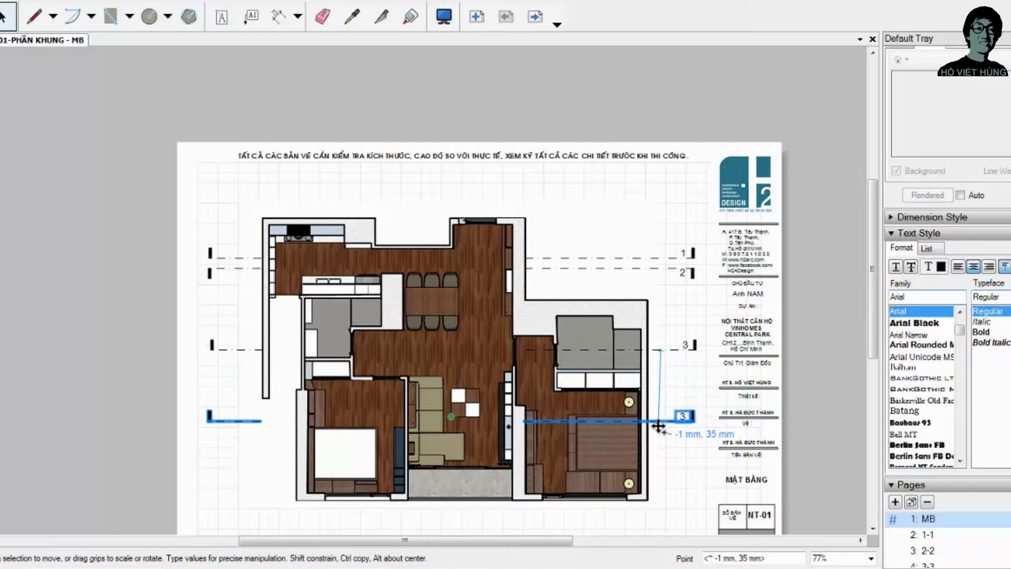
scroll(682, 424, up, 1)
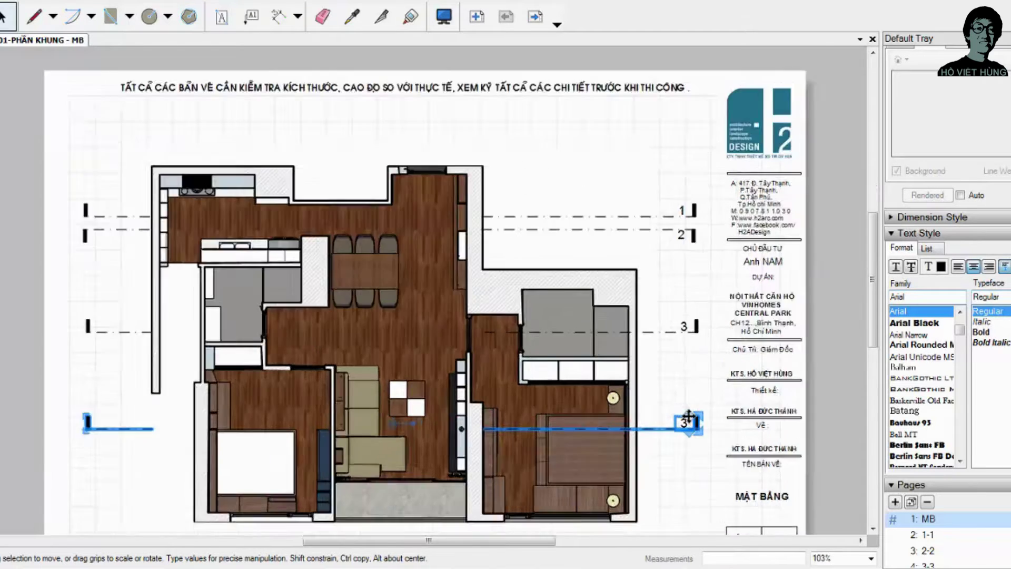
scroll(682, 425, up, 3)
double_click(682, 427)
key(Escape)
scroll(571, 419, down, 3)
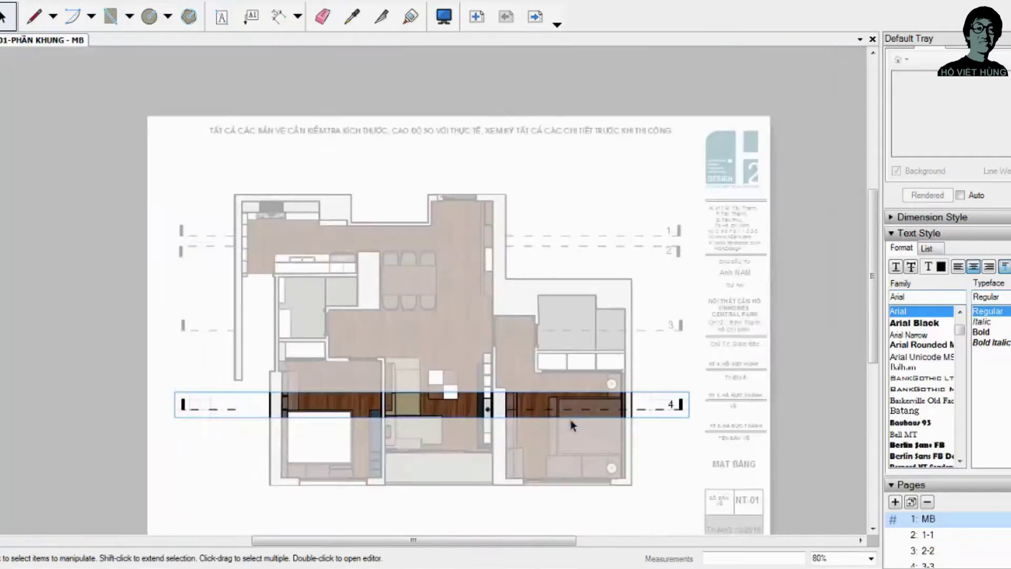
scroll(196, 373, down, 2)
Step: Check scenes 4-4 and 5-5 in SketchUp, then return to the LayOut sheet
key(alt+Tab)
middle_drag(369, 158, 304, 97)
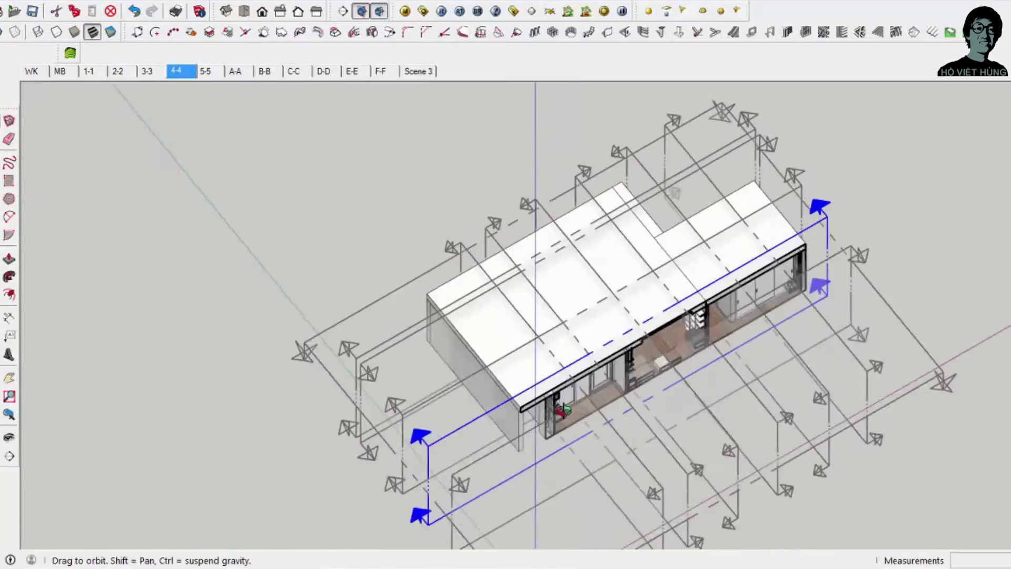
key(Page_Down)
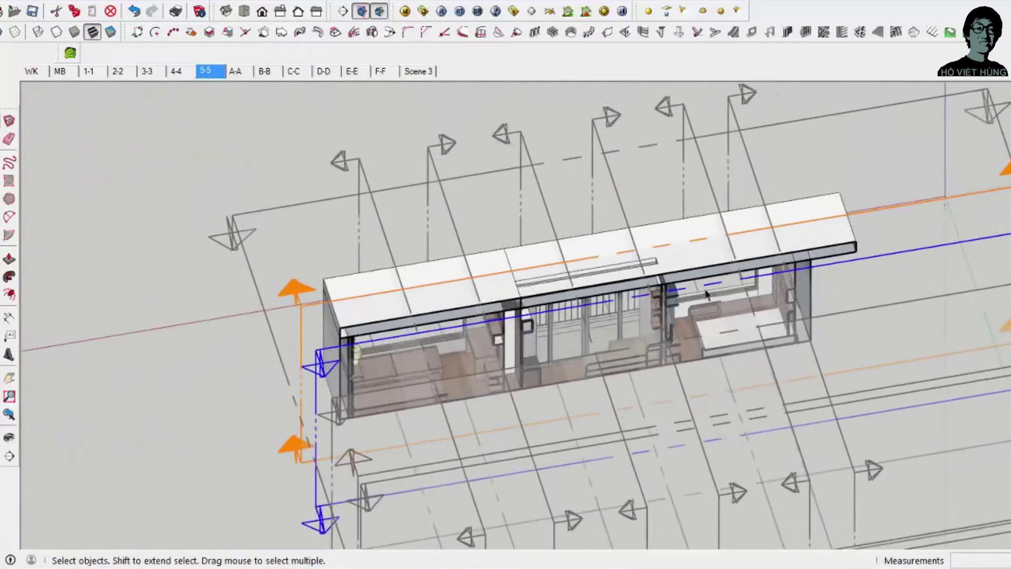
middle_drag(706, 295, 700, 451)
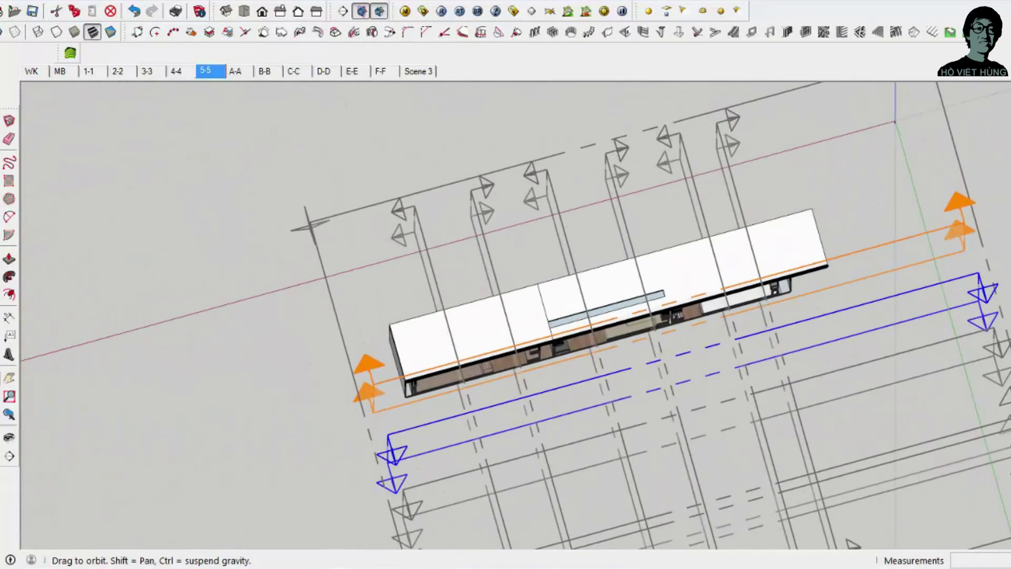
key(alt+Tab)
scroll(618, 416, up, 1)
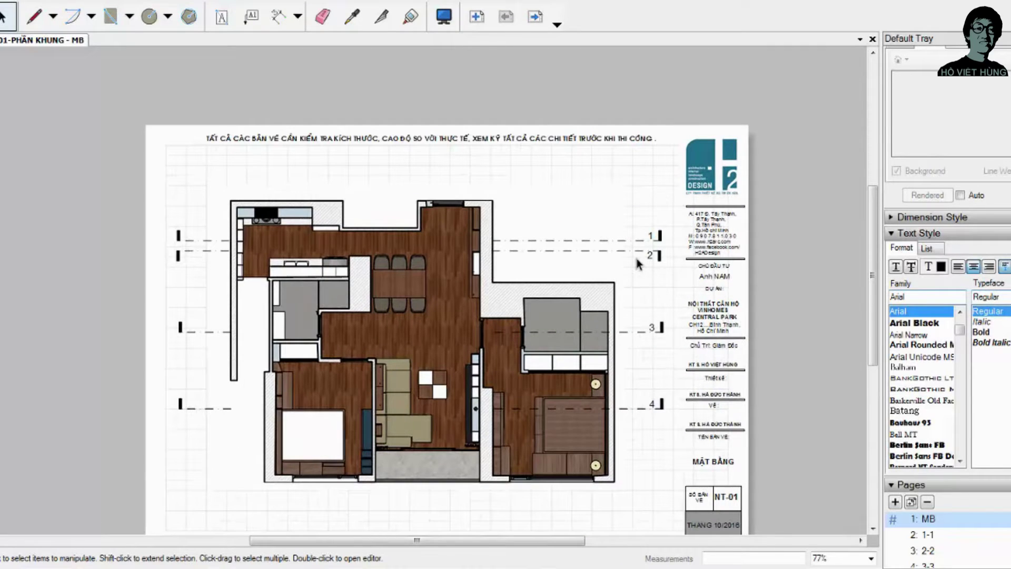
Step: Copy section mark 2 below mark 4 and renumber the copy 5
mouse_move(635, 252)
mouse_down()
mouse_move(639, 446)
mouse_move(659, 447)
mouse_move(661, 429)
mouse_up()
scroll(655, 450, up, 2)
scroll(657, 451, up, 1)
scroll(668, 442, down, 2)
scroll(671, 447, up, 2)
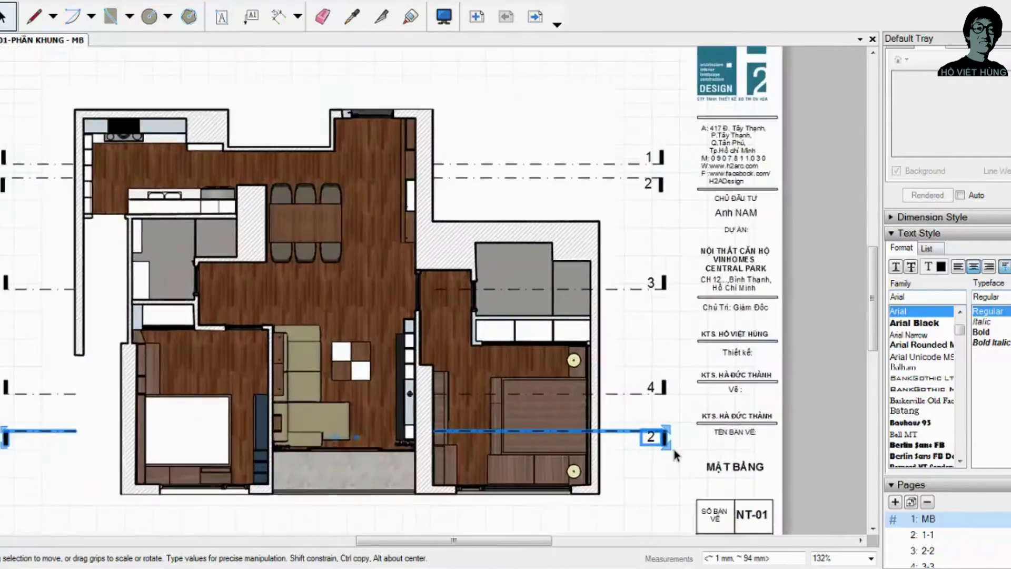
scroll(673, 454, up, 2)
scroll(674, 454, up, 1)
double_click(636, 410)
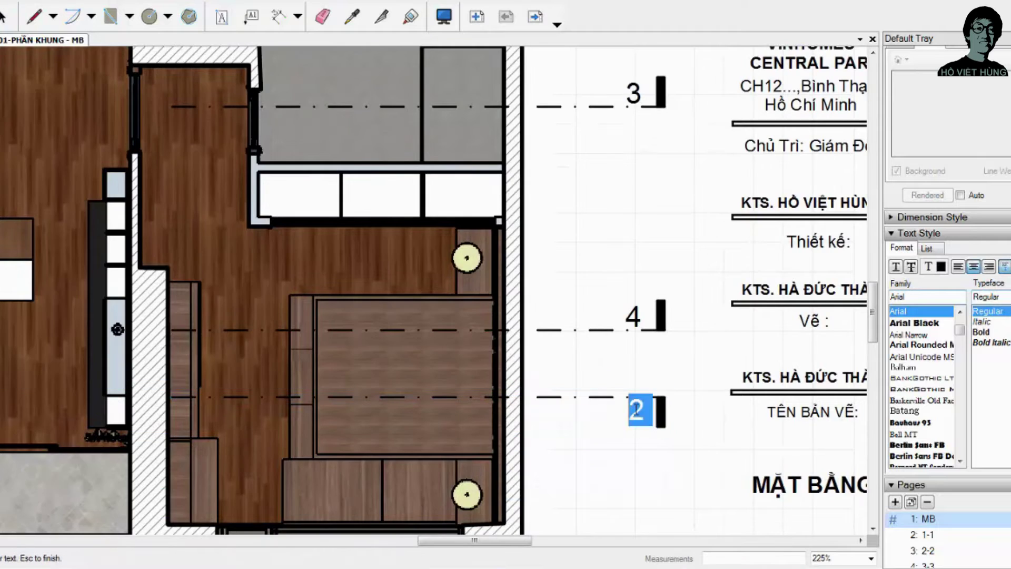
text(5)
key(Escape)
scroll(639, 421, down, 2)
scroll(67, 345, down, 3)
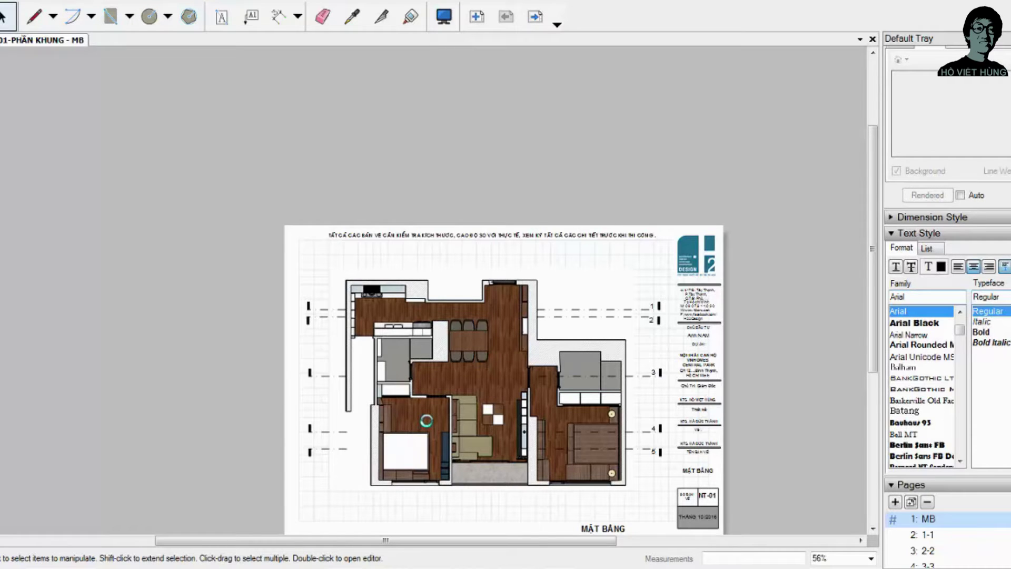
Step: Copy vertical section mark A further left and flip the copy left to right
scroll(525, 203, up, 1)
click(503, 391)
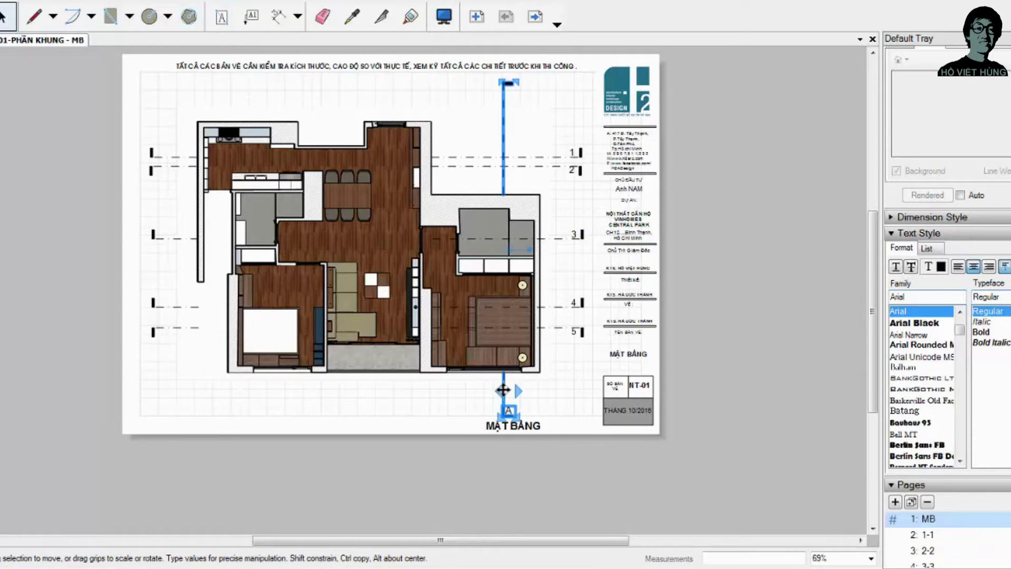
drag(489, 391, 471, 391)
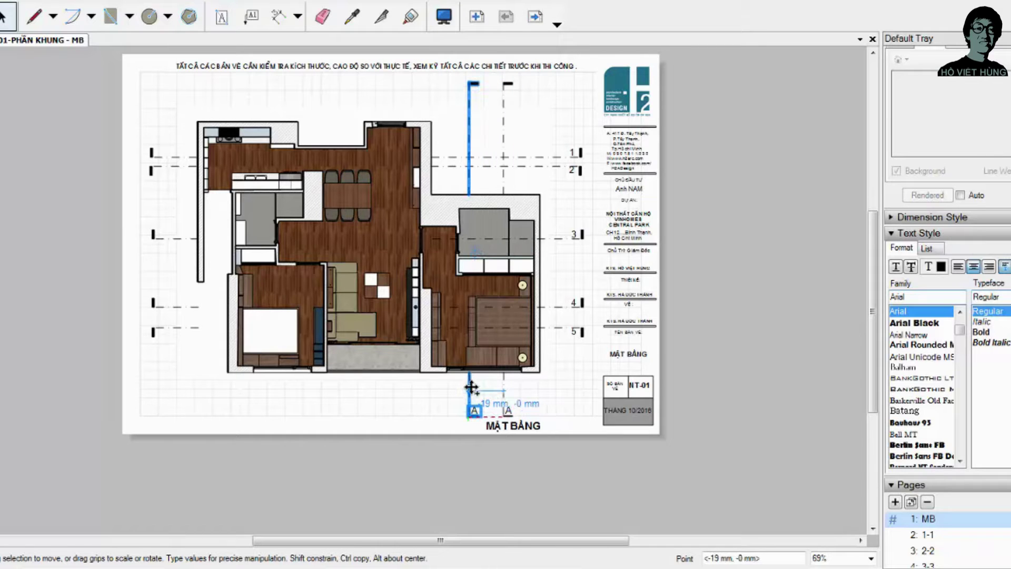
right_click(471, 388)
mouse_move(502, 495)
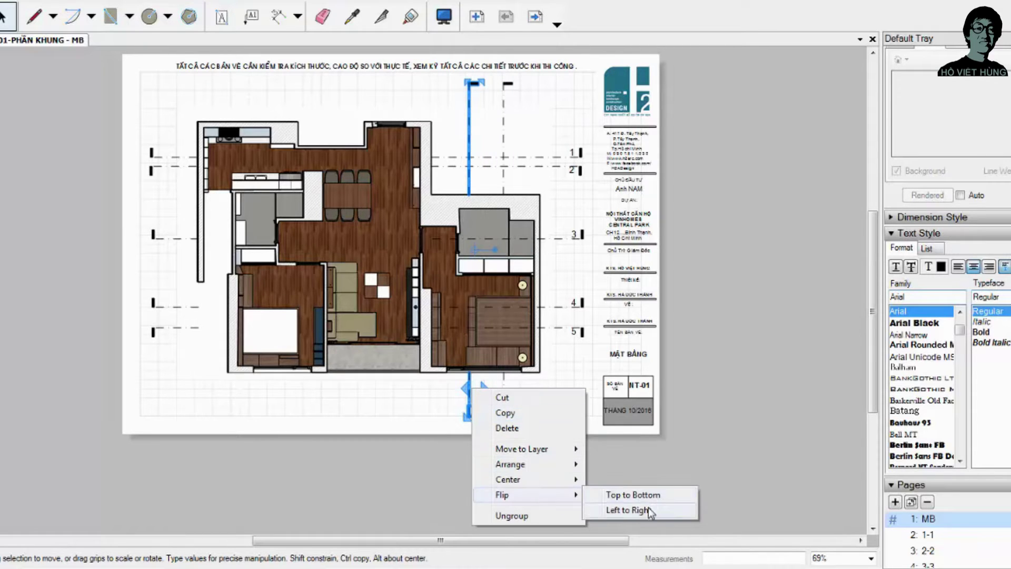
click(648, 507)
Step: Relabel the copied section mark as B
scroll(536, 390, up, 1)
scroll(484, 410, up, 1)
scroll(484, 410, up, 2)
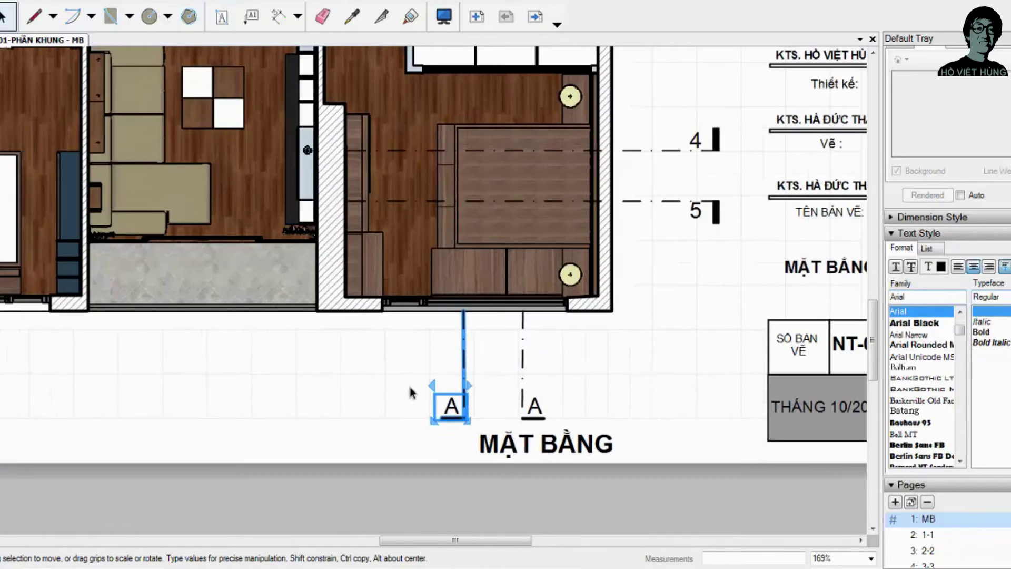
double_click(453, 406)
text(B)
key(Escape)
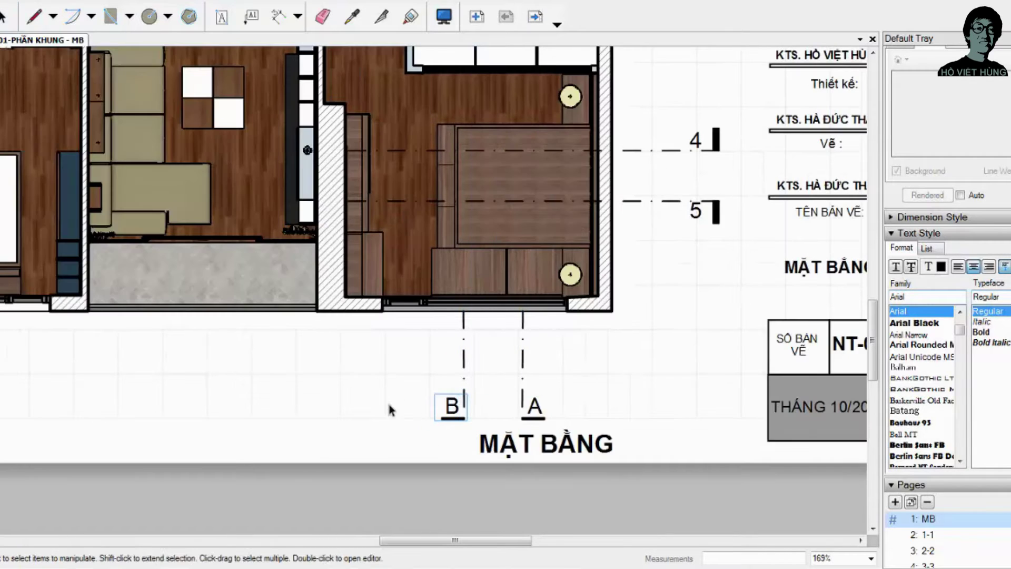
Step: Flip the B label top to bottom so it reads upright
scroll(510, 442, down, 1)
click(467, 416)
right_click(470, 414)
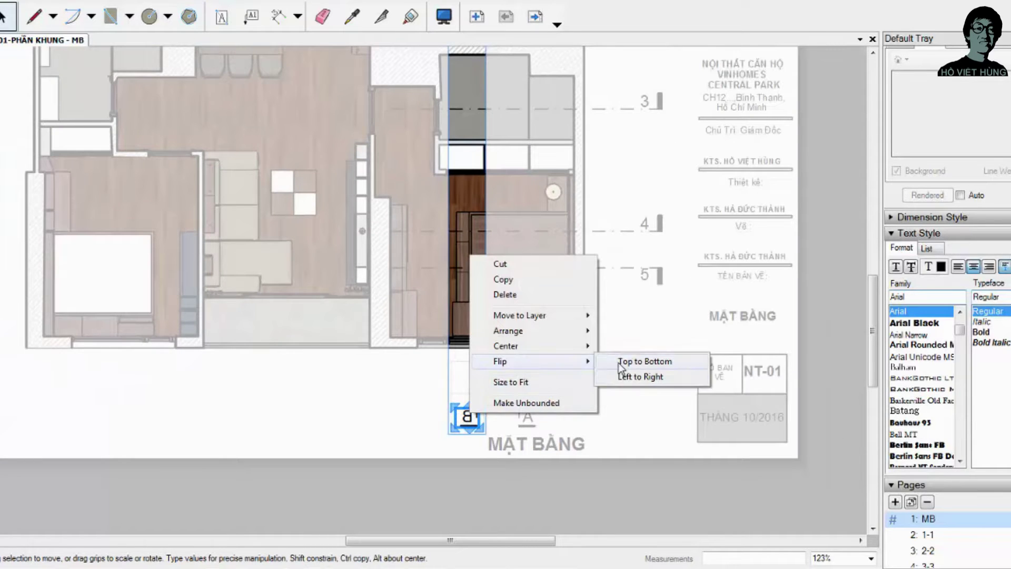
click(677, 376)
scroll(350, 402, down, 2)
click(463, 463)
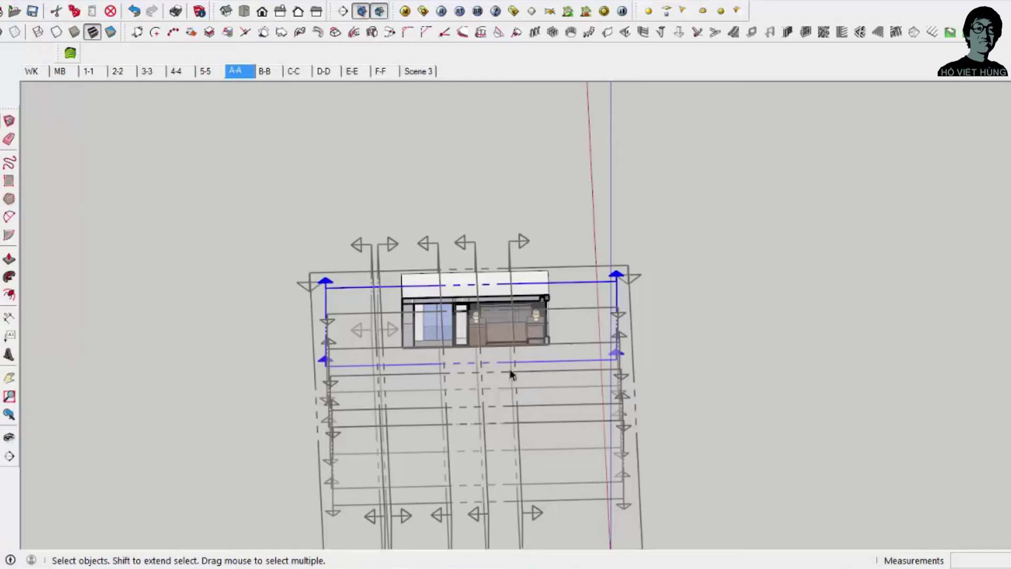
Step: Orbit the SketchUp model toward the building's front corner, then return to LayOut
mouse_move(337, 295)
middle_down()
mouse_move(385, 286)
mouse_move(588, 305)
middle_up()
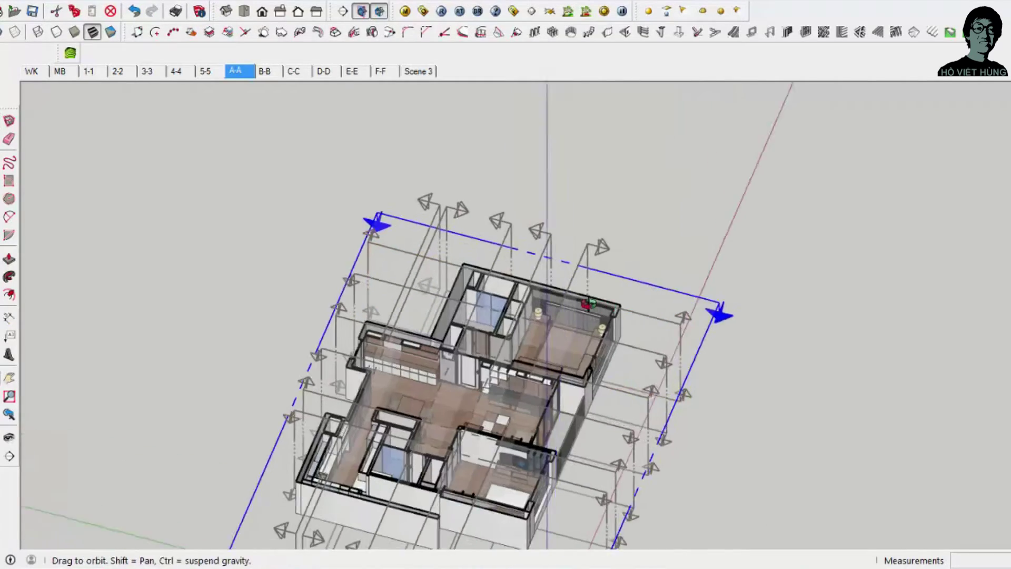
mouse_move(393, 262)
middle_down()
mouse_move(388, 339)
mouse_move(385, 296)
mouse_move(180, 293)
mouse_move(380, 287)
middle_up()
scroll(385, 296, up, 3)
key(space)
key(alt+Tab)
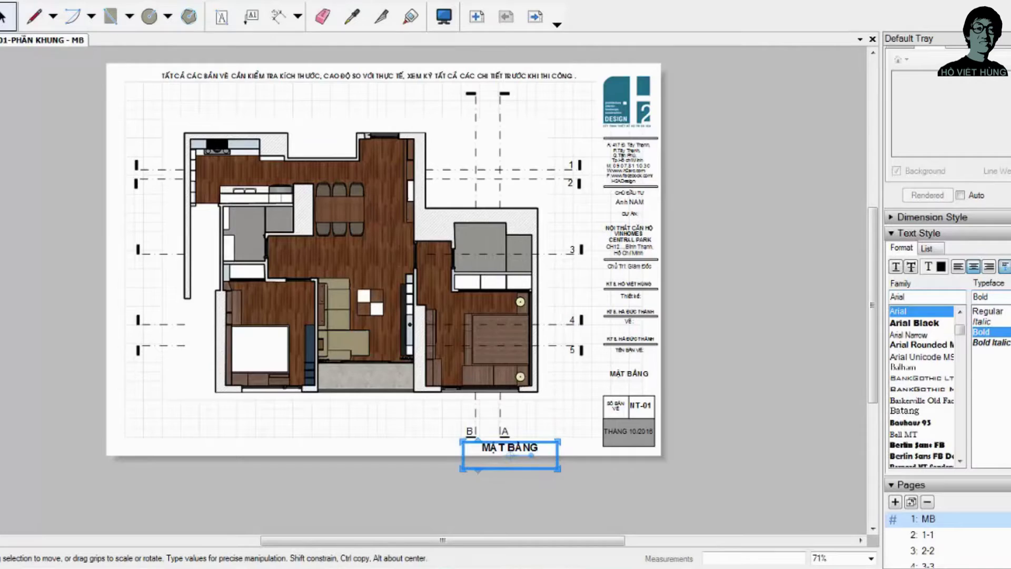
Step: Nudge section mark B left with the arrow key, placing it beside mark A
scroll(496, 127, up, 1)
click(474, 113)
click(464, 97)
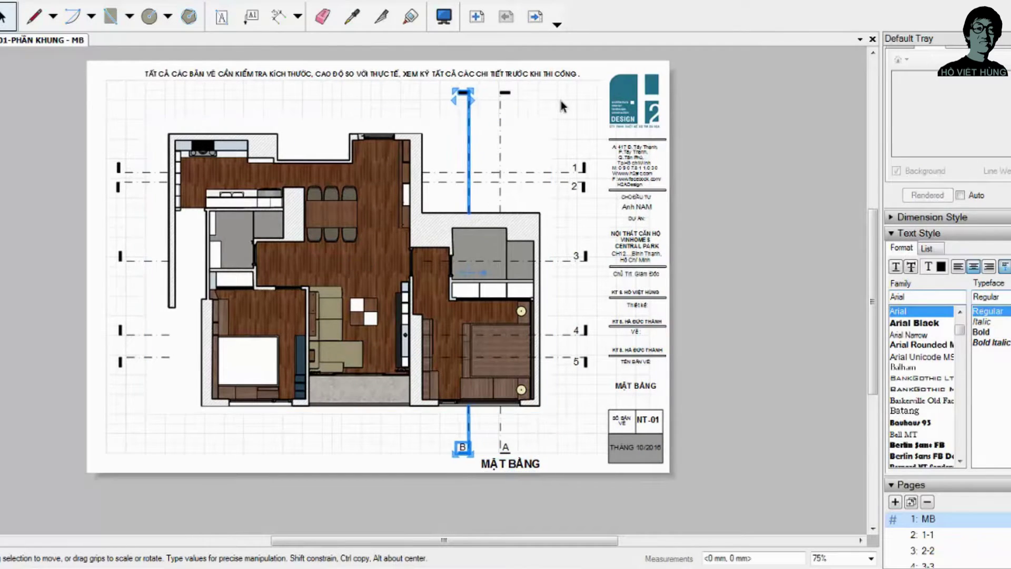
key(Left)
key(Left)
key(Left)
key(Left)
key(Left)
key(Left)
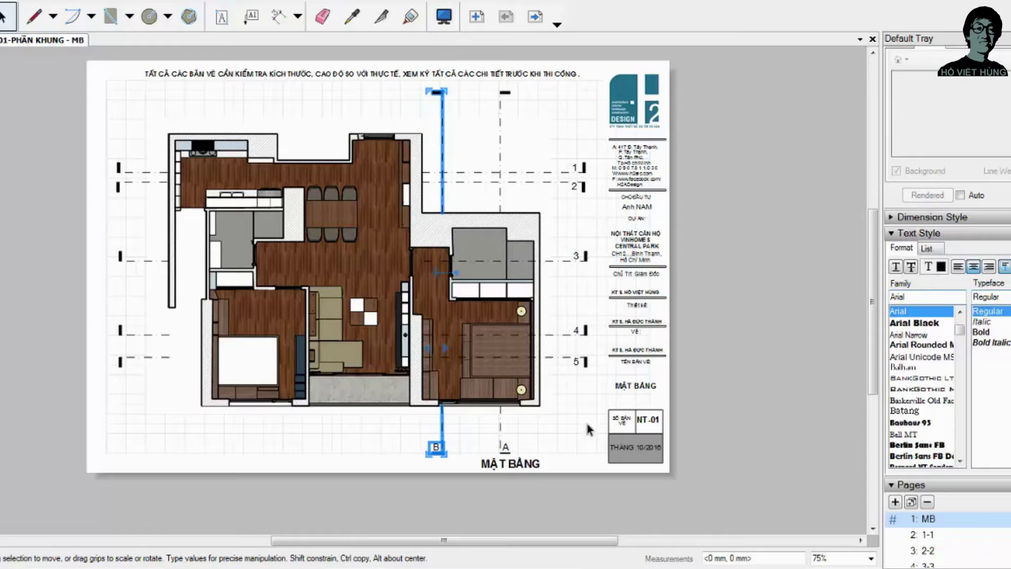
key(Escape)
key(alt+Tab)
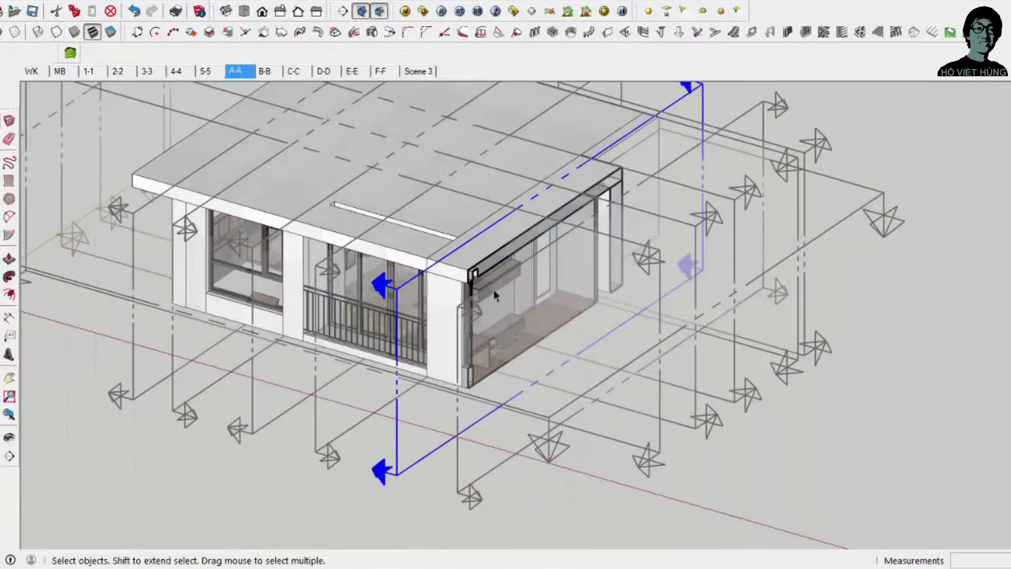
Step: Check the A-A and C-C section scenes in SketchUp, orbiting to inspect the C-C cut
click(235, 71)
click(293, 71)
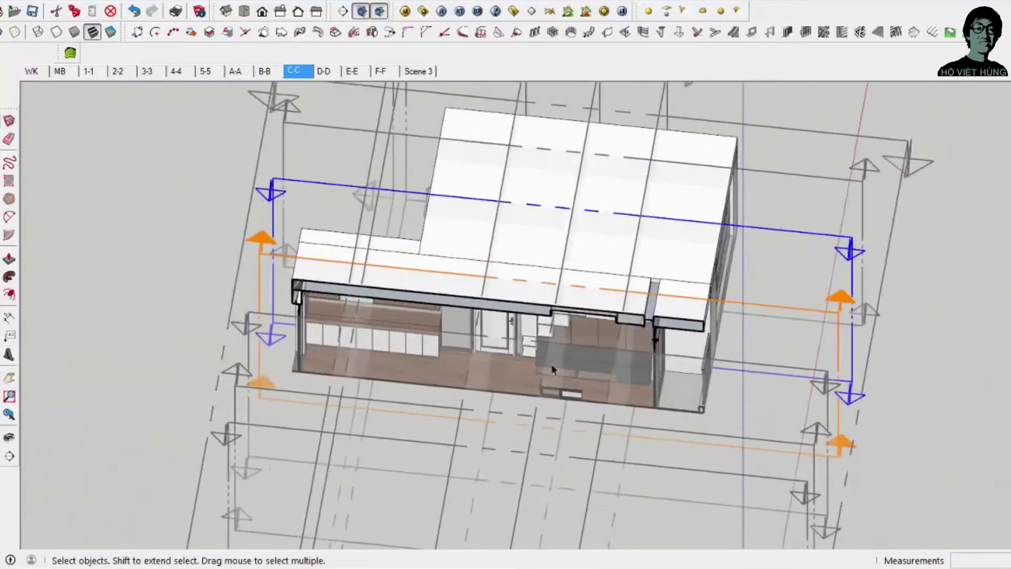
middle_drag(552, 364, 448, 403)
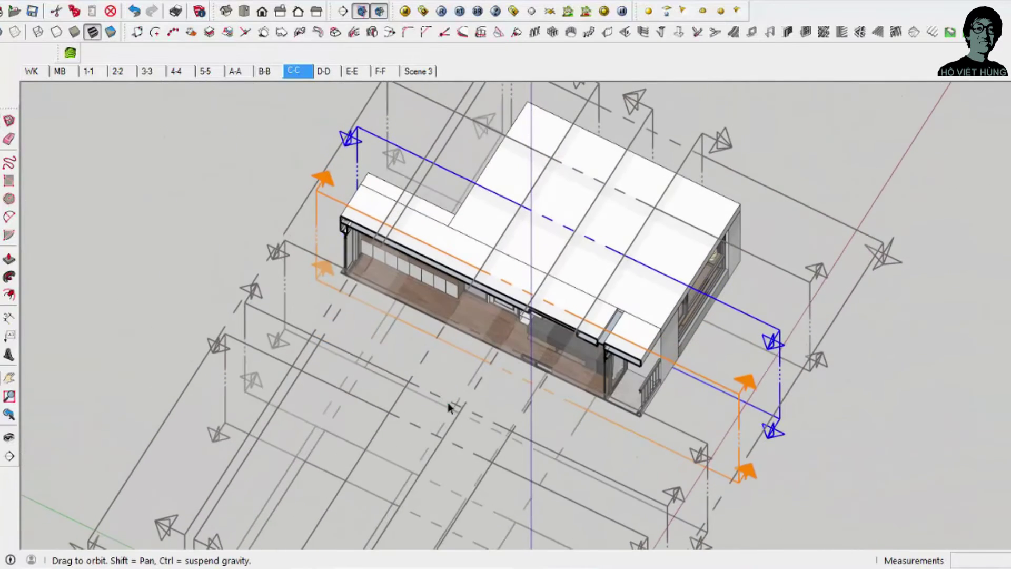
key(alt+Tab)
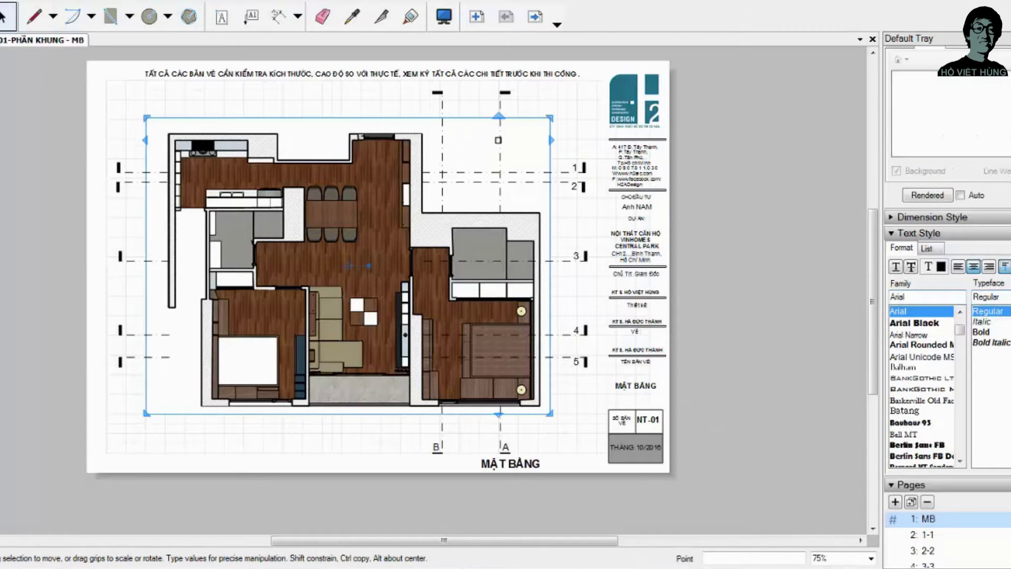
Step: Select section mark A, cancelling an accidental stretch and move
click(499, 123)
drag(497, 142, 369, 139)
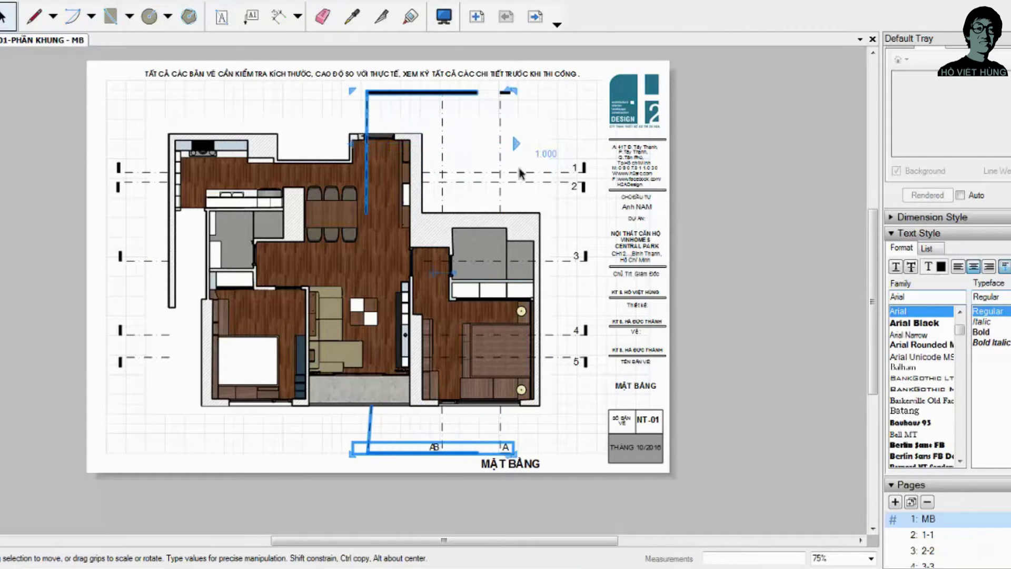
key(Escape)
click(500, 158)
drag(500, 152, 423, 152)
key(Escape)
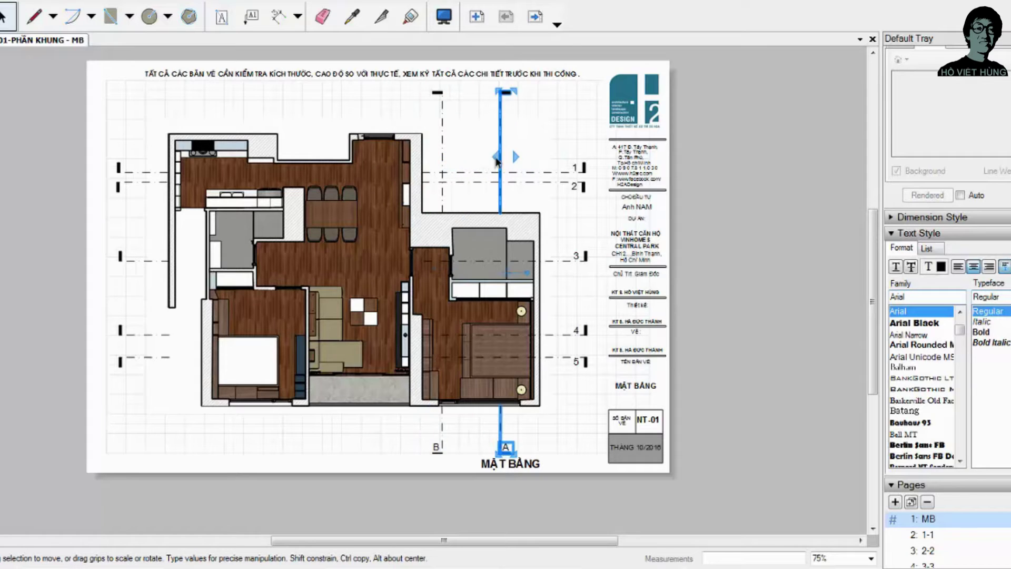
Step: Place a copy of mark A about 57 mm left and start relabelling it C
drag(494, 167, 388, 166)
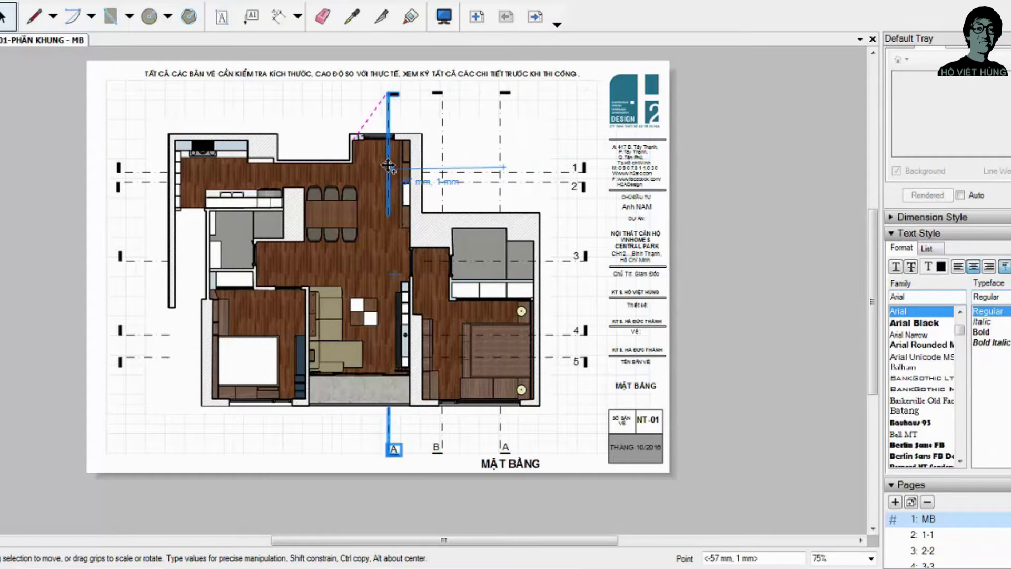
key(Left)
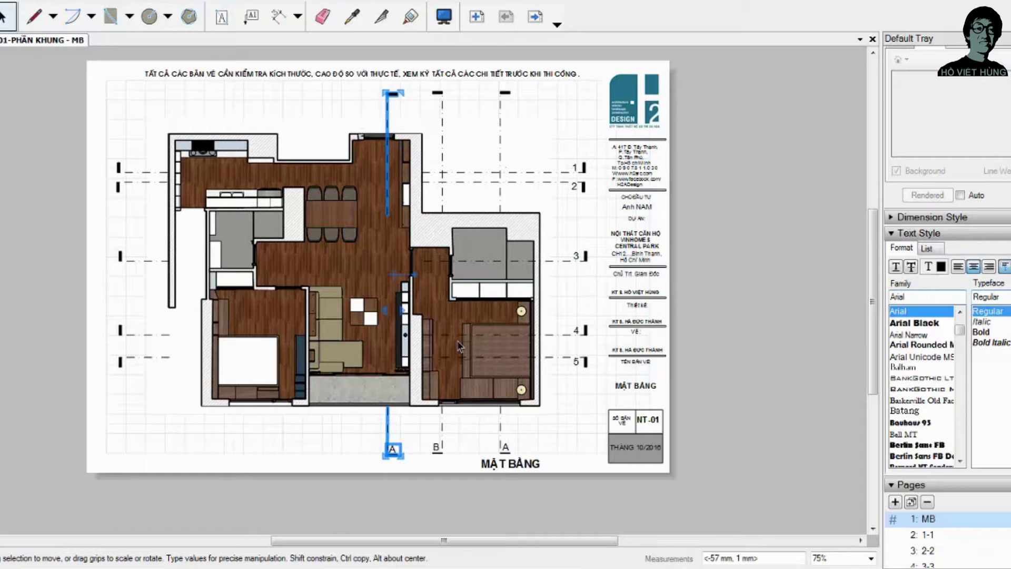
scroll(392, 447, up, 2)
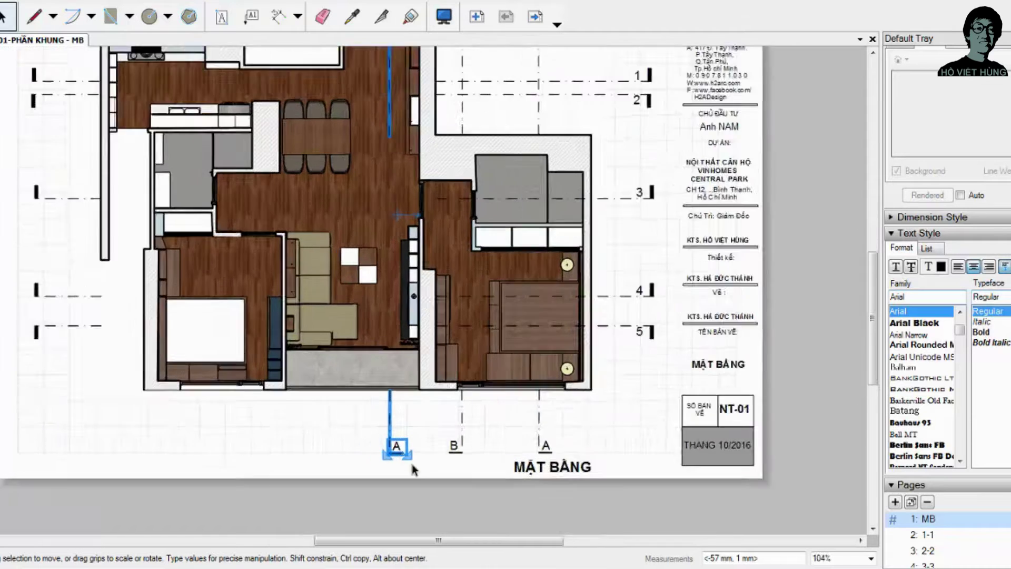
scroll(391, 439, up, 2)
double_click(391, 437)
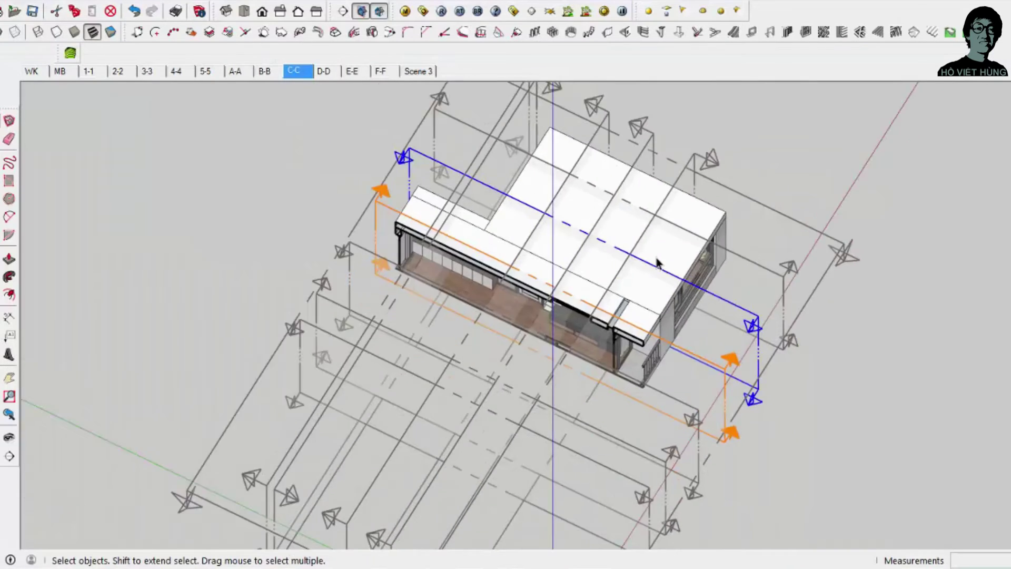
Step: Activate a different section cut in SketchUp, then copy mark C to its left
middle_drag(654, 260, 462, 207)
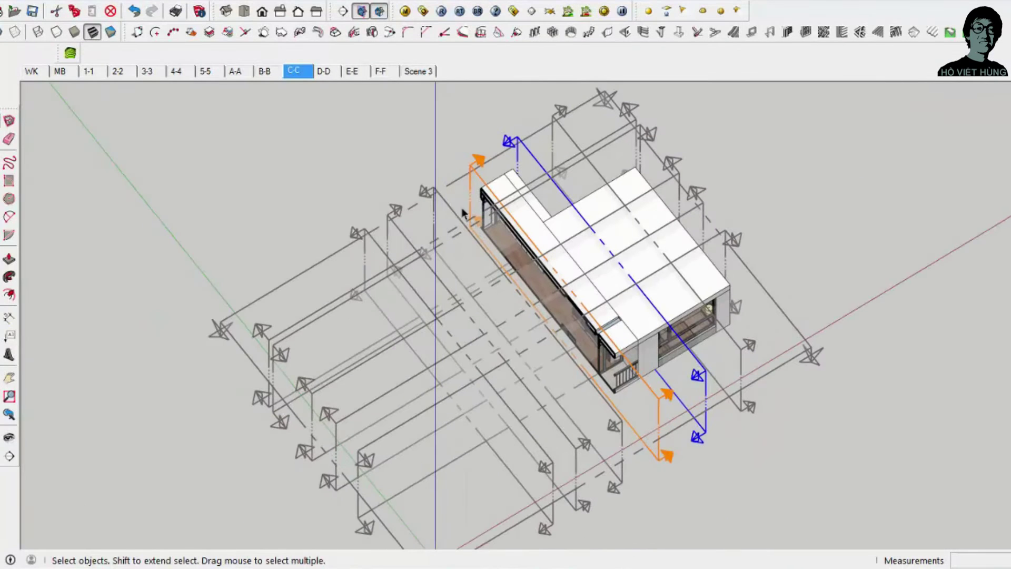
double_click(440, 198)
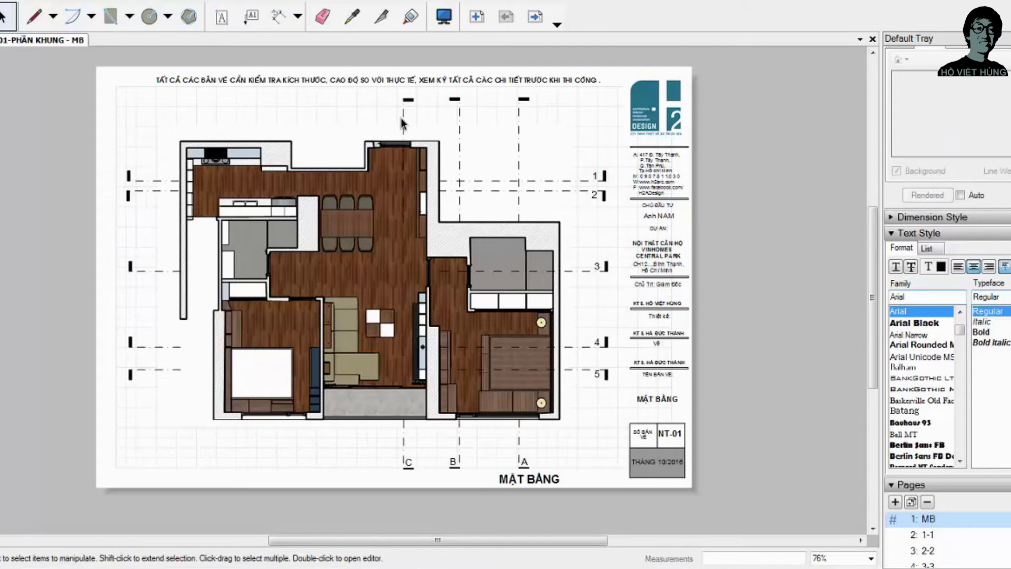
click(403, 125)
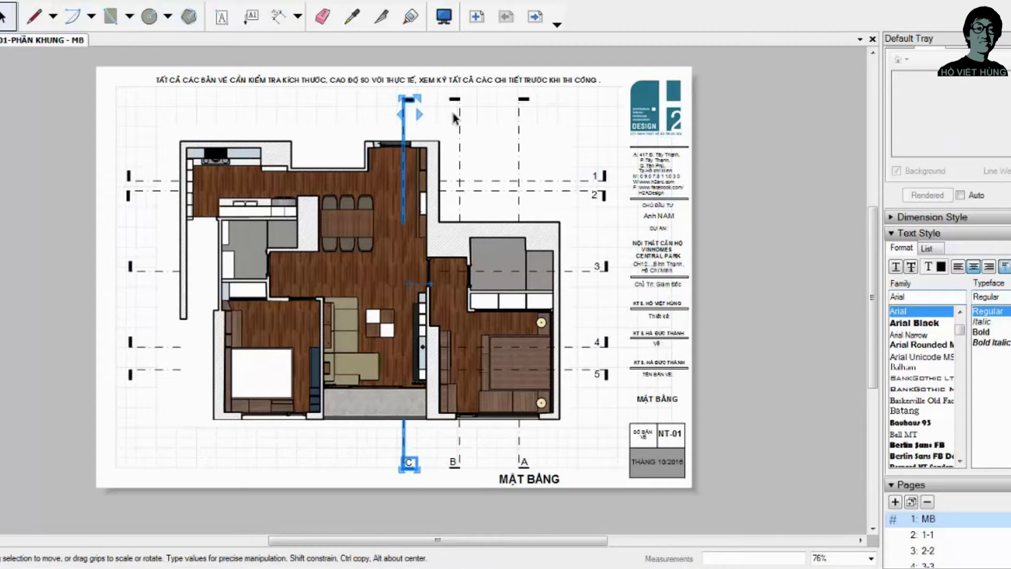
drag(454, 119, 340, 117)
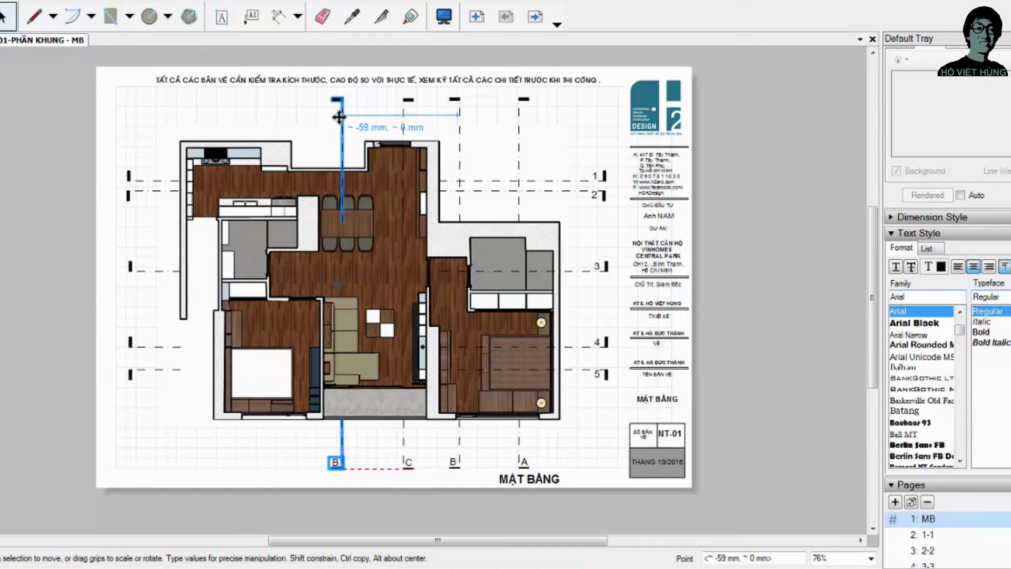
ctrl+drag(341, 117, 334, 116)
Step: Relabel the copied mark as D
scroll(336, 461, up, 3)
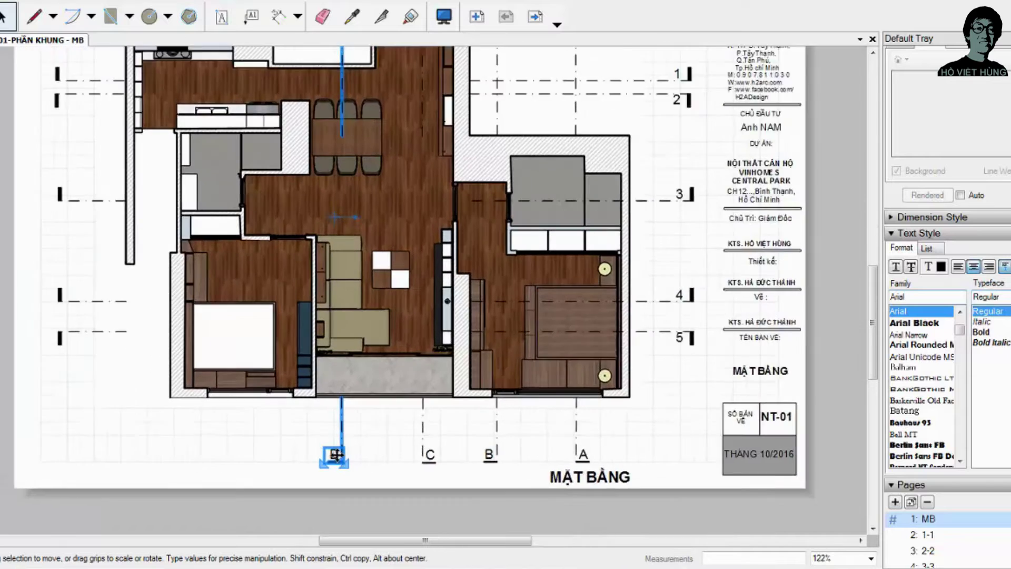
double_click(333, 452)
text(D)
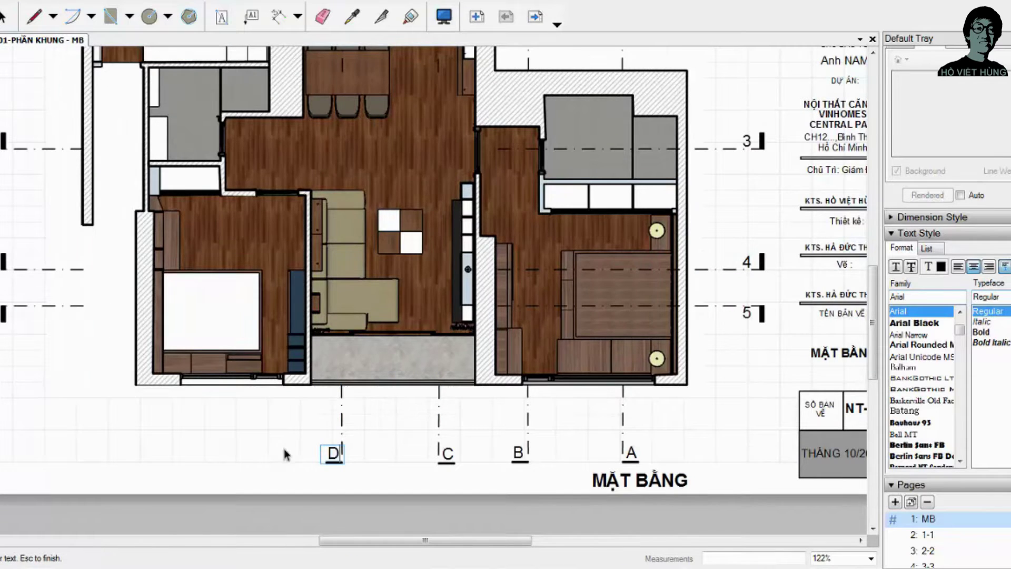
key(Escape)
scroll(284, 454, down, 3)
scroll(495, 465, up, 2)
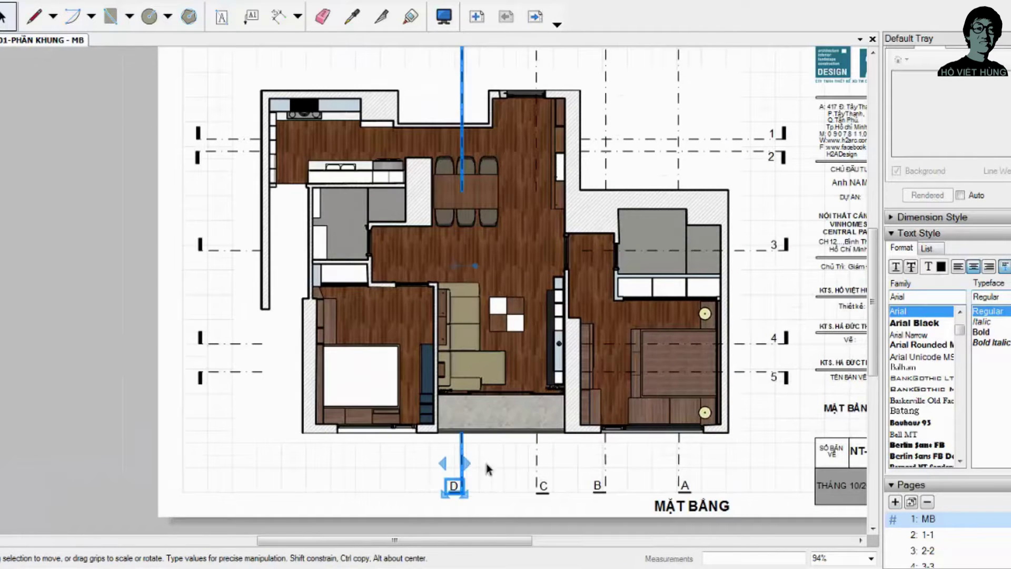
Step: Copy marks D and C further left and relabel the copies E and F
shift+click(535, 457)
ctrl+drag(535, 456, 407, 451)
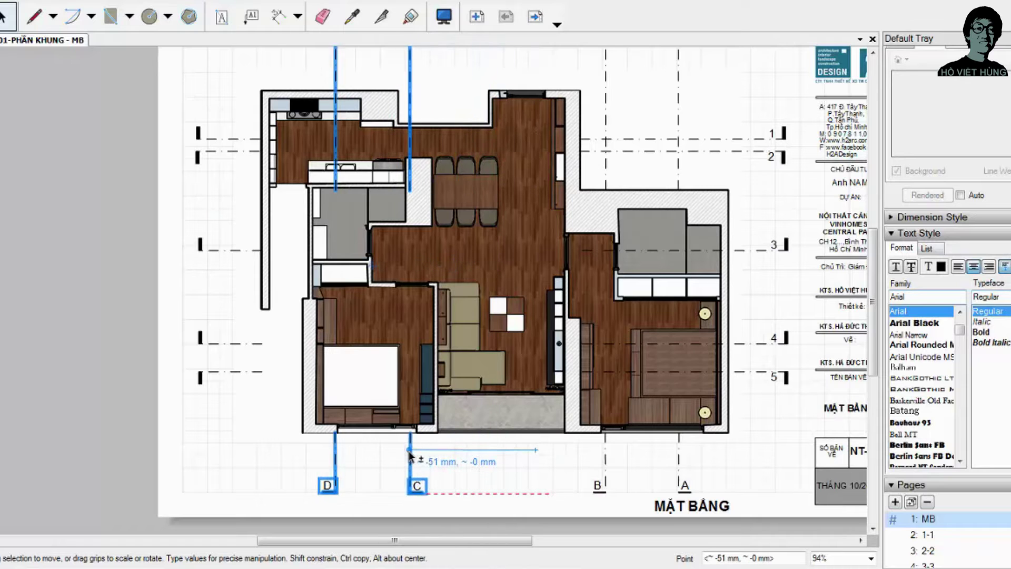
scroll(408, 459, up, 2)
double_click(412, 479)
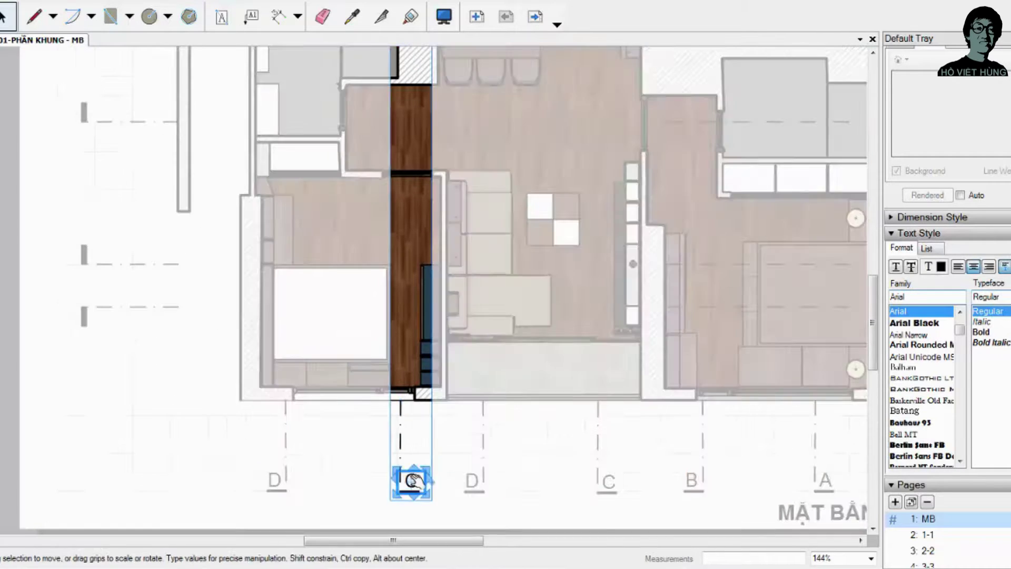
text(E)
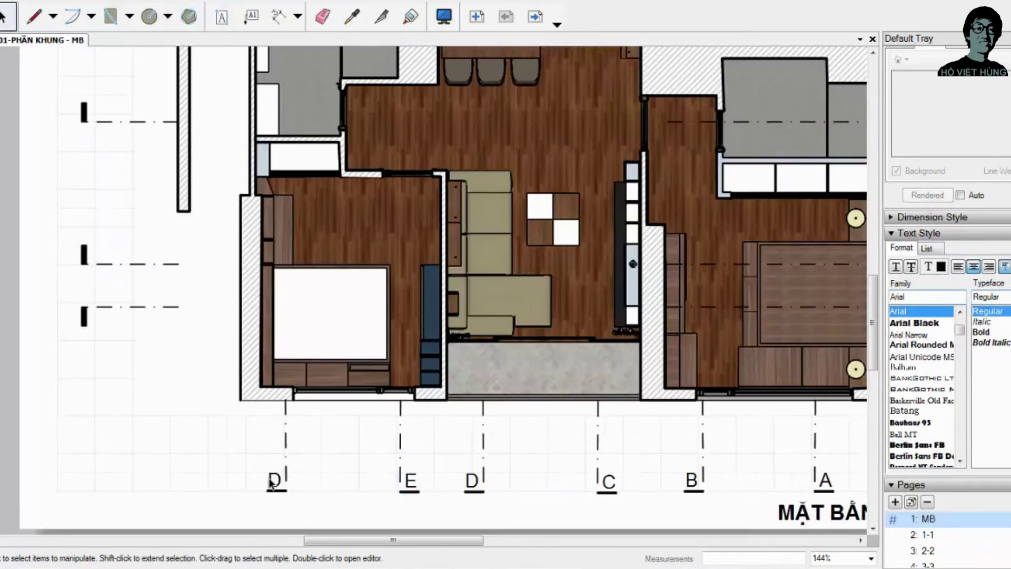
double_click(273, 481)
text(F)
key(Escape)
scroll(337, 472, down, 3)
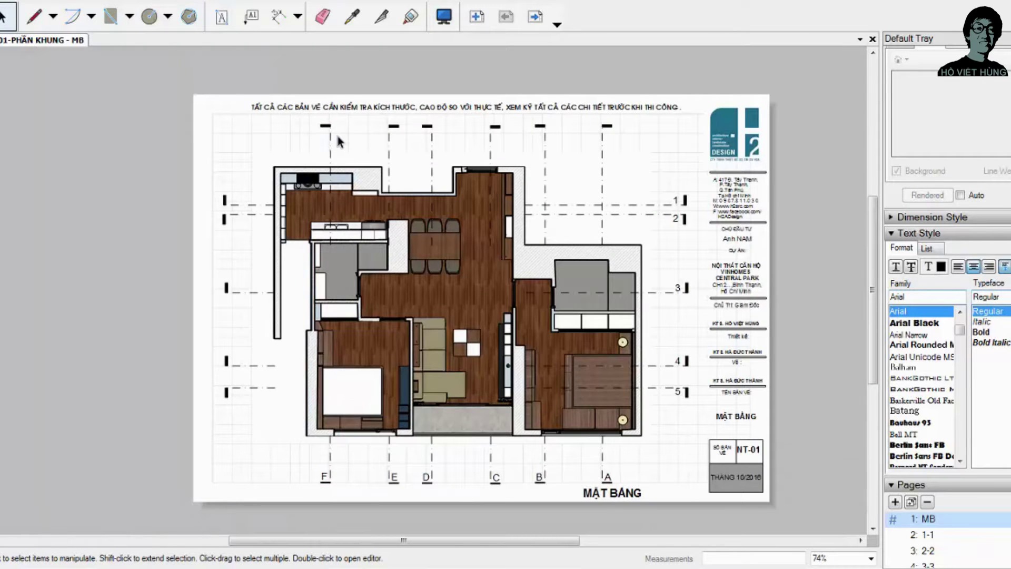
click(332, 138)
click(115, 270)
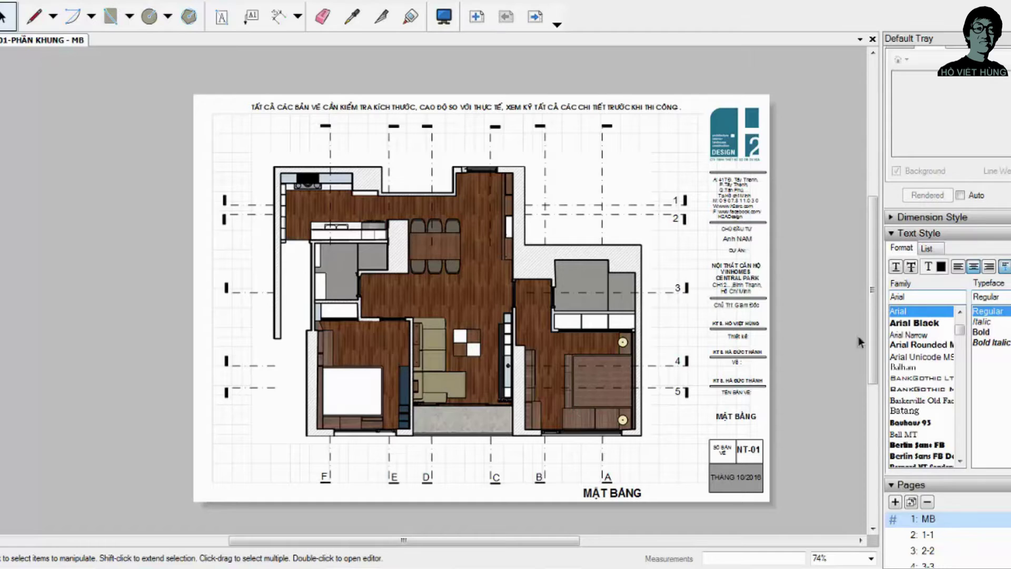
Step: Shorten grid axis lines 5 and 4 so they stop at the plan's outer wall
scroll(606, 400, up, 2)
scroll(605, 400, up, 2)
click(489, 373)
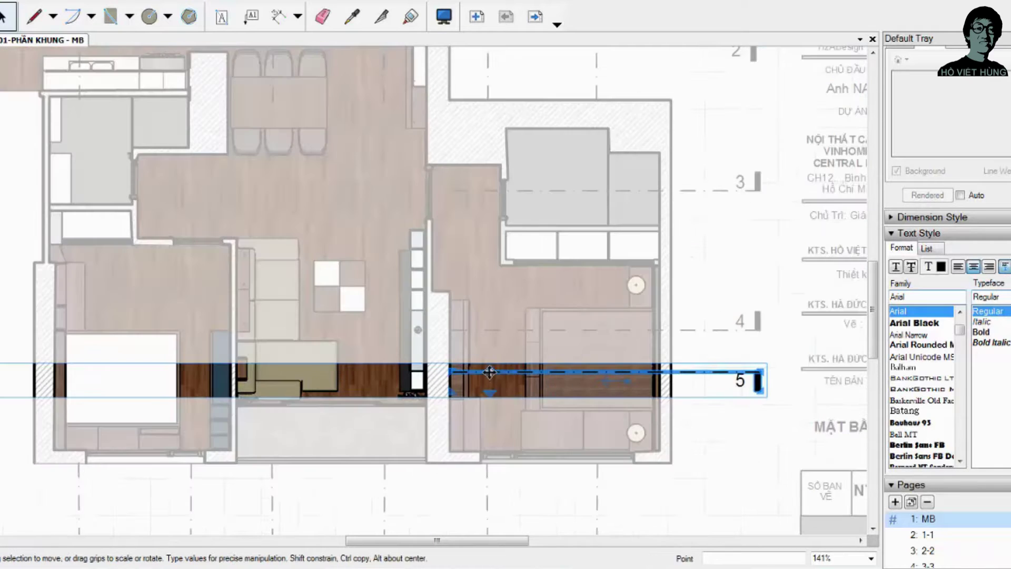
double_click(489, 372)
drag(450, 372, 658, 372)
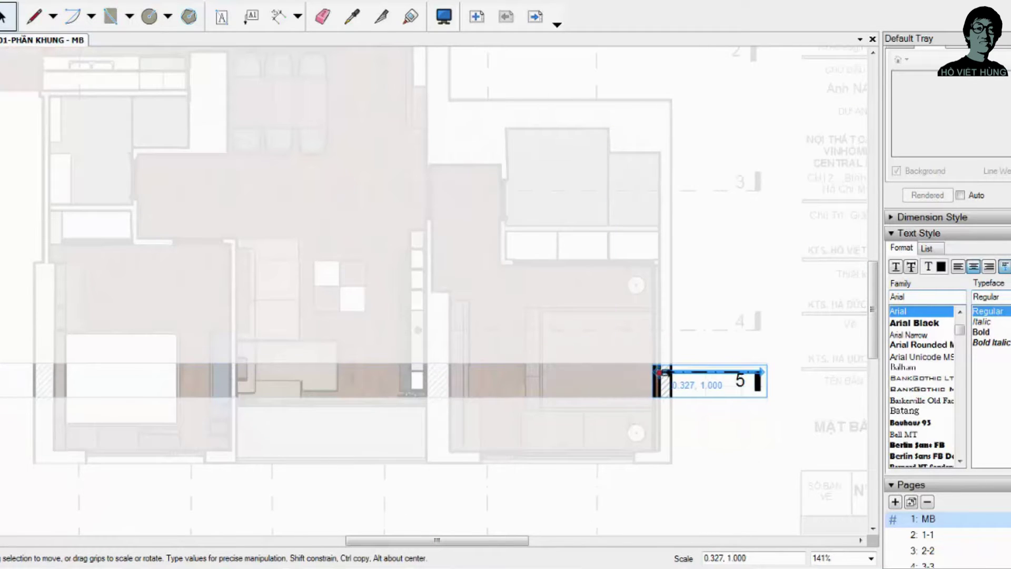
key(space)
click(695, 326)
double_click(695, 326)
key(s)
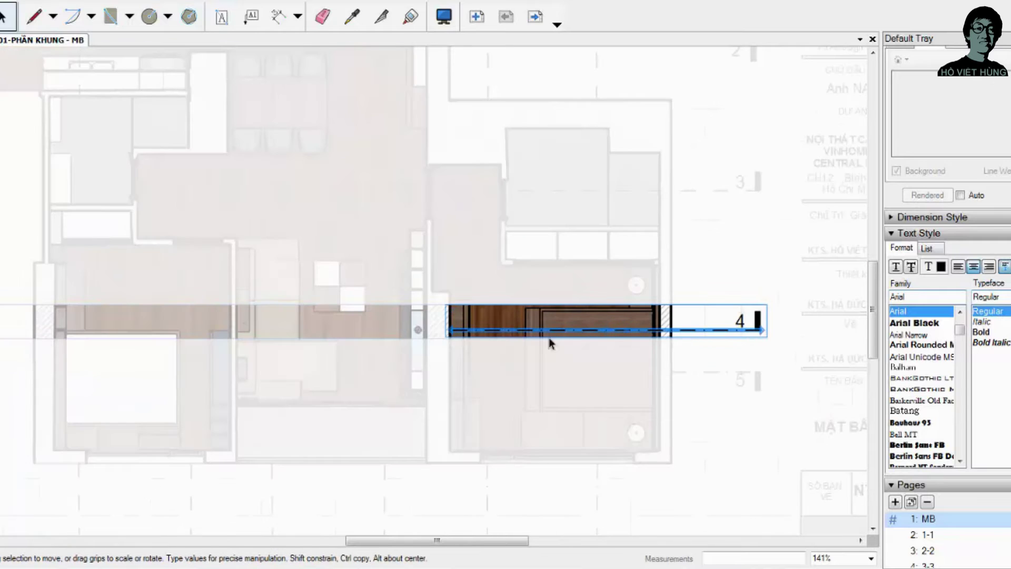
drag(448, 330, 664, 329)
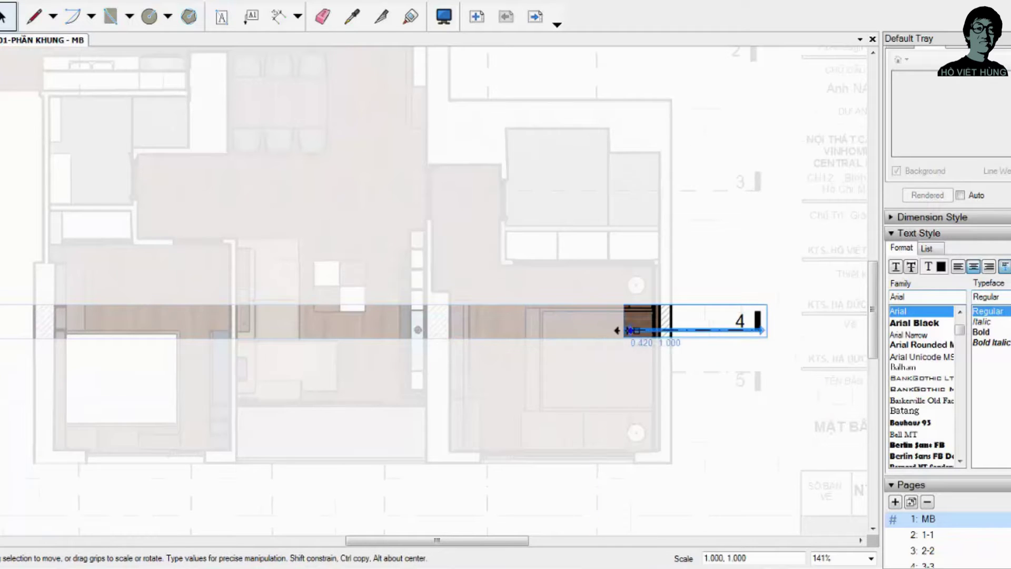
key(space)
Step: Shorten grid axis line 3 so it stops at the plan's outer wall
click(693, 185)
double_click(684, 190)
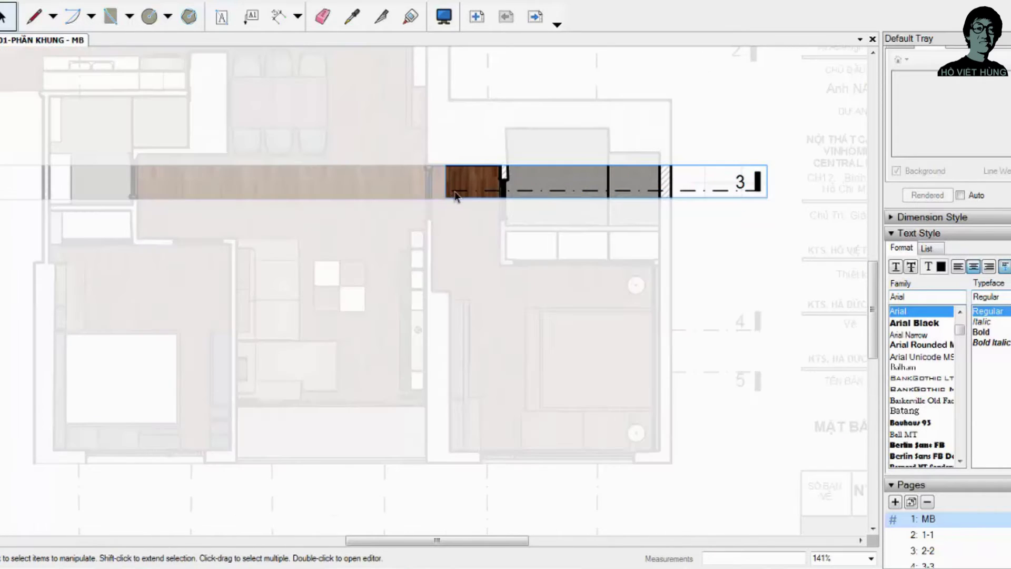
key(s)
drag(448, 191, 666, 191)
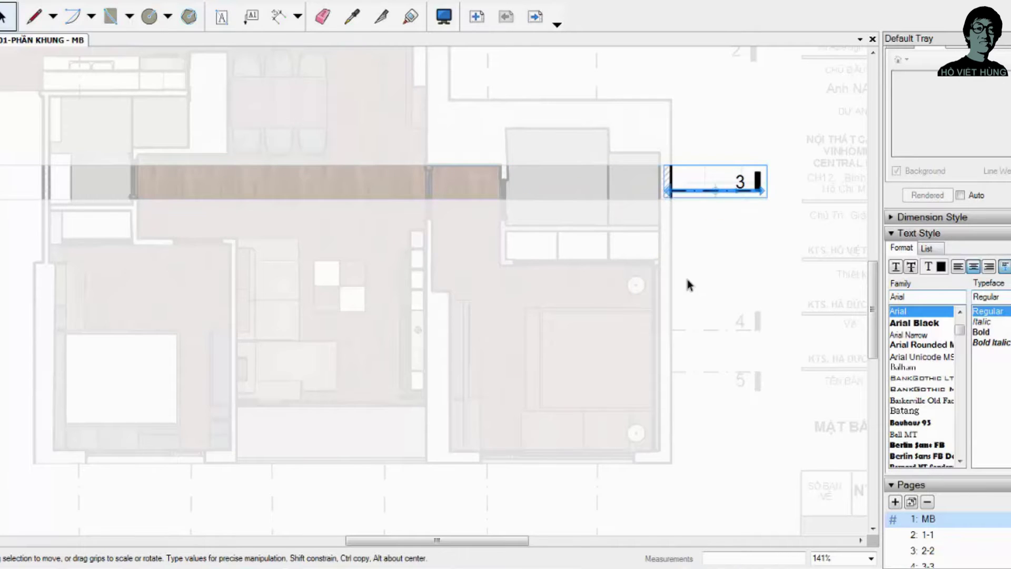
scroll(687, 284, down, 5)
scroll(174, 401, up, 1)
scroll(395, 158, up, 3)
key(space)
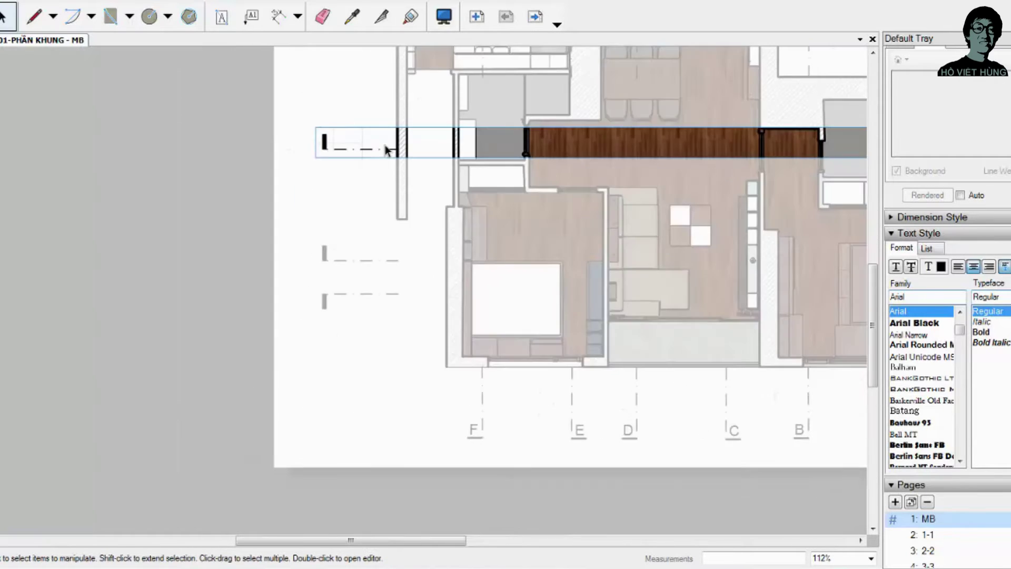
Step: Extend the two left-side grid lines to reach the plan wall
scroll(389, 150, up, 3)
click(390, 313)
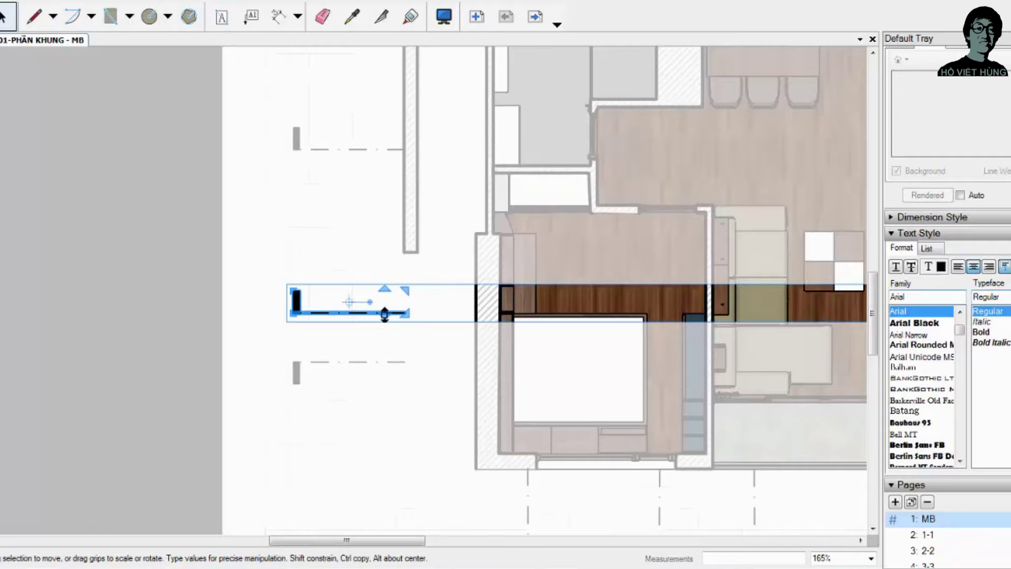
double_click(385, 314)
click(369, 312)
key(s)
drag(405, 313, 469, 313)
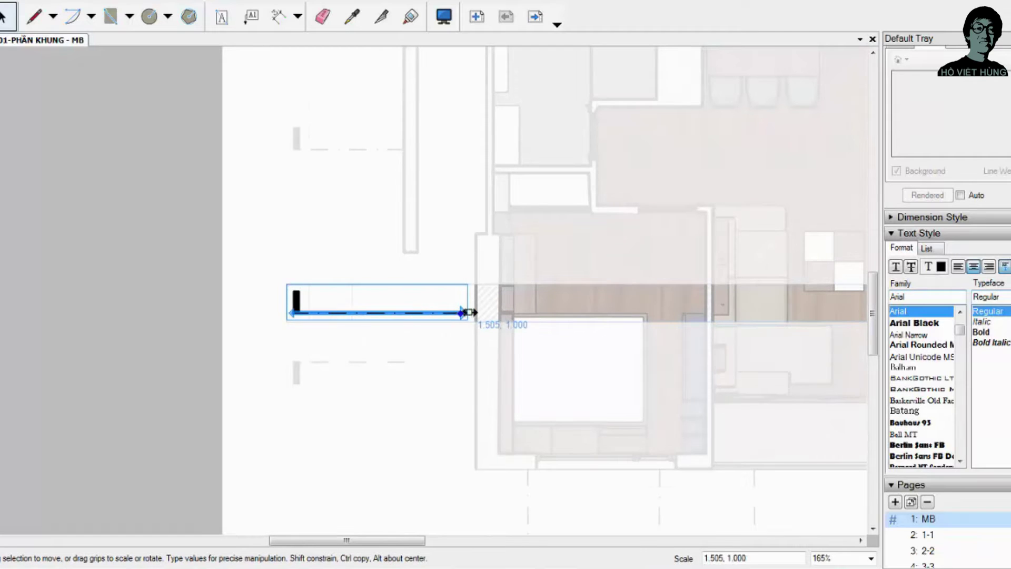
click(381, 350)
double_click(368, 362)
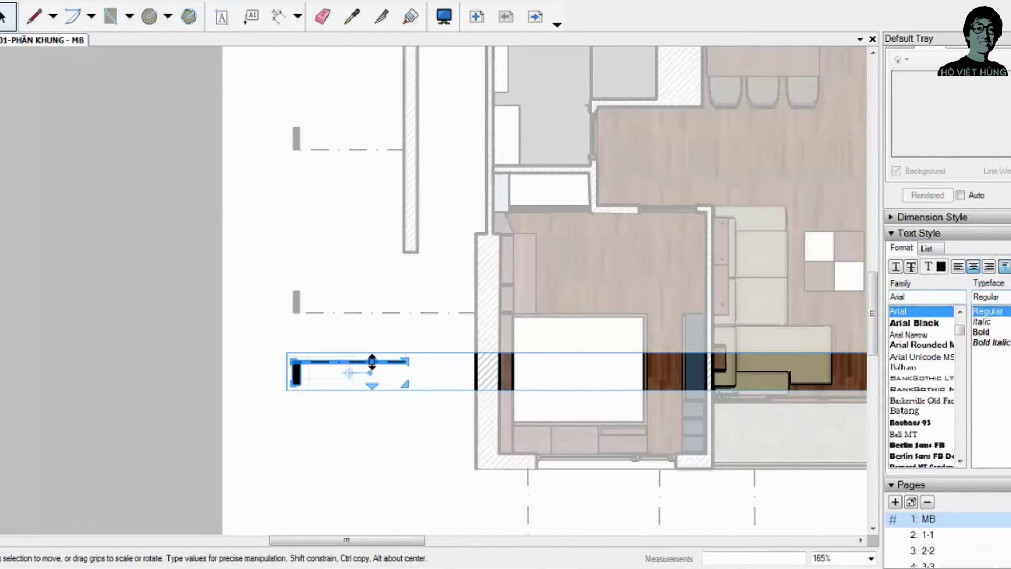
drag(406, 365, 466, 363)
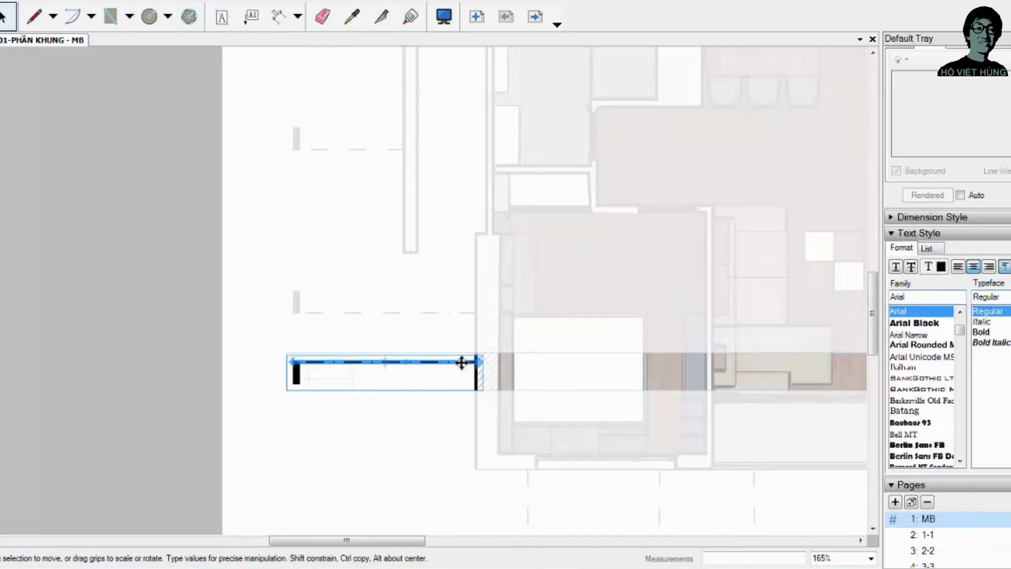
scroll(332, 387, down, 5)
click(246, 353)
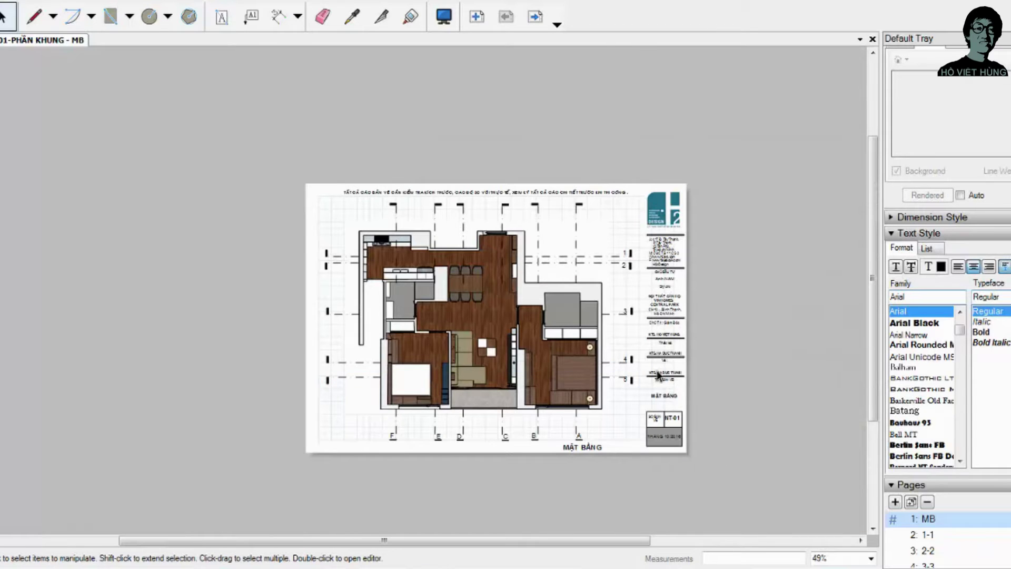
Step: Go to the 1-1 elevation page and render the upper elevation viewport
scroll(926, 414, down, 3)
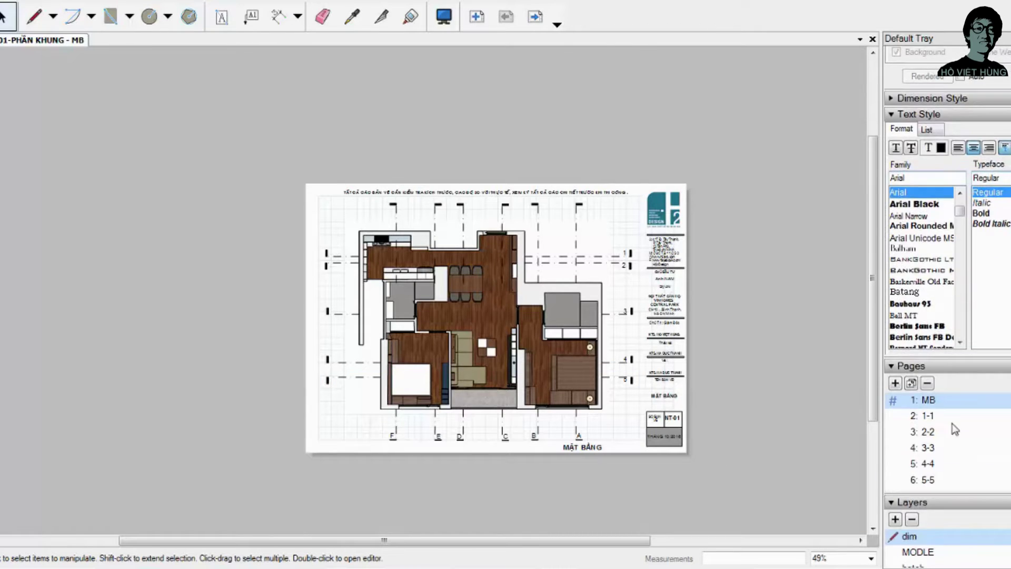
click(927, 415)
click(501, 254)
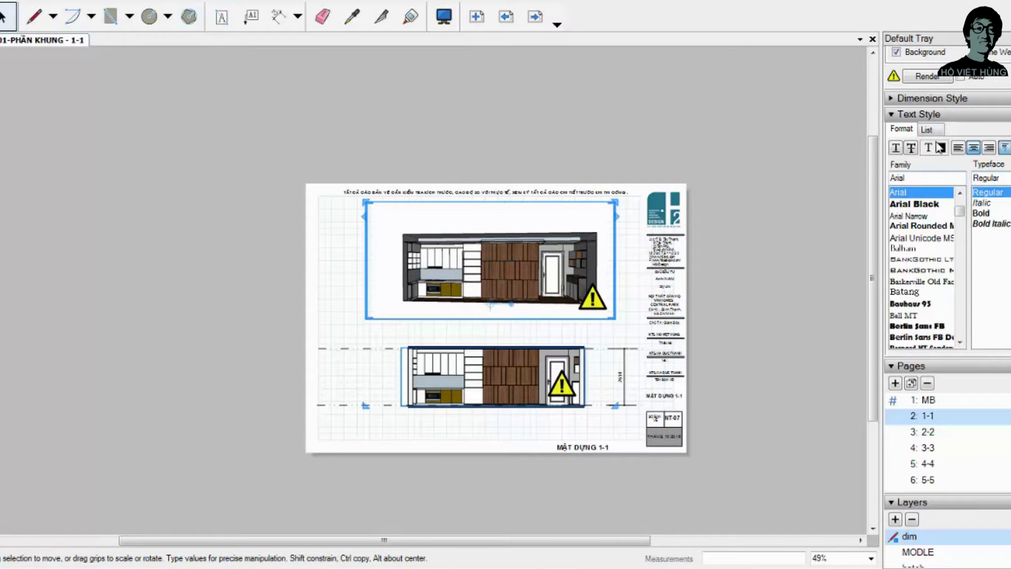
click(928, 76)
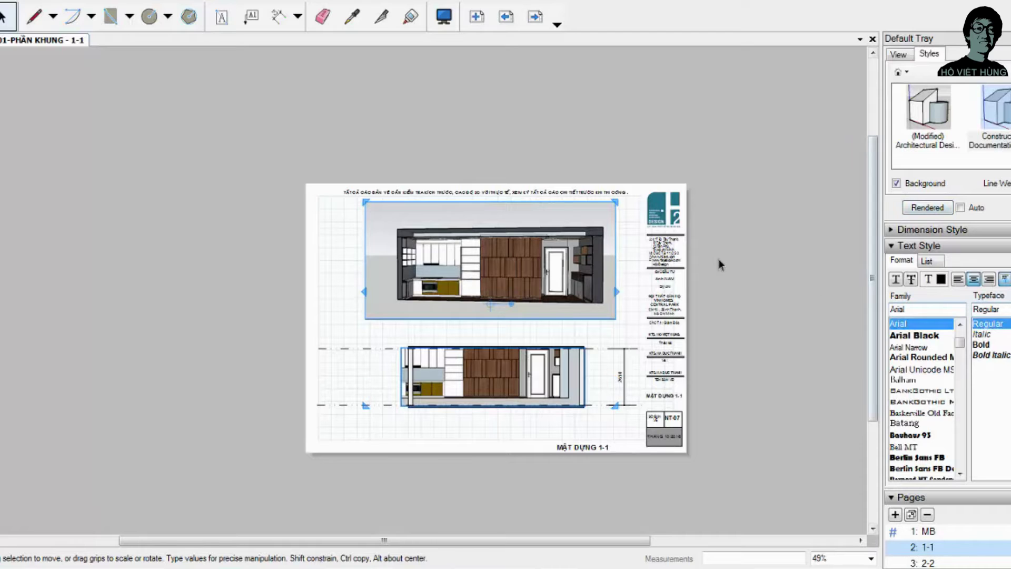
scroll(526, 395, up, 2)
scroll(526, 396, up, 1)
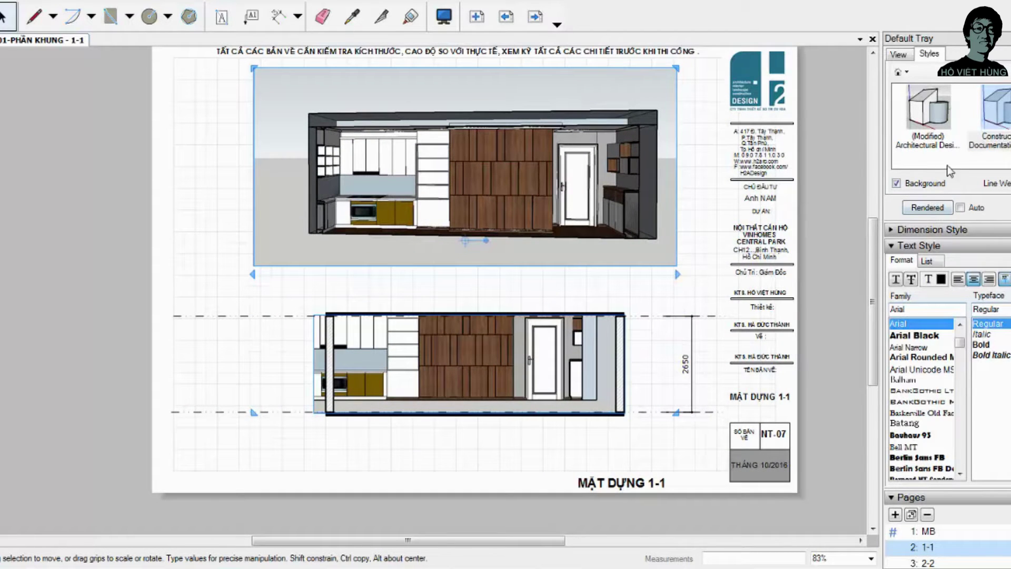
Step: Stretch the lower viewport's top edge up and left edge outward, then render it
click(251, 200)
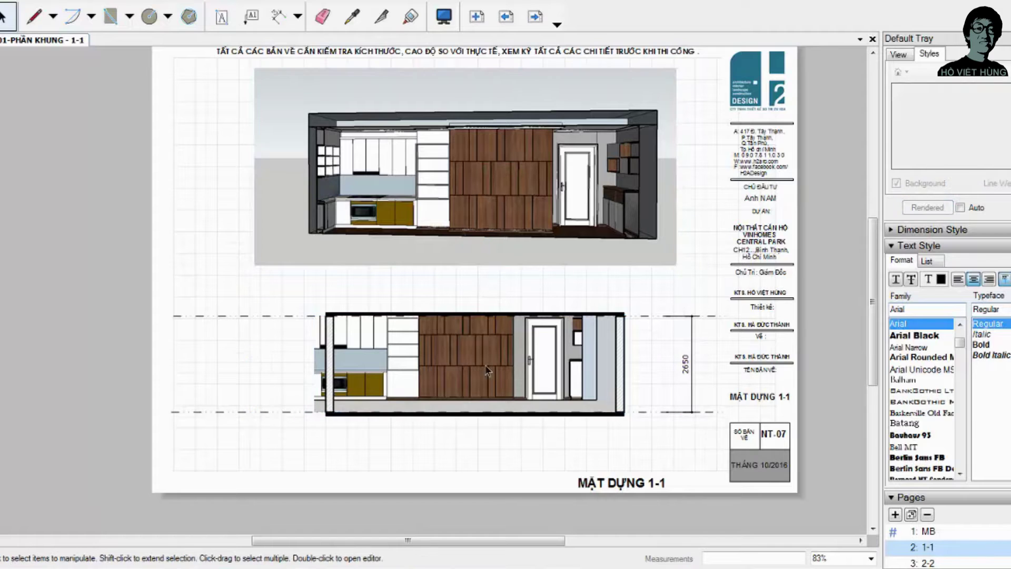
click(507, 353)
drag(1007, 113, 514, 299)
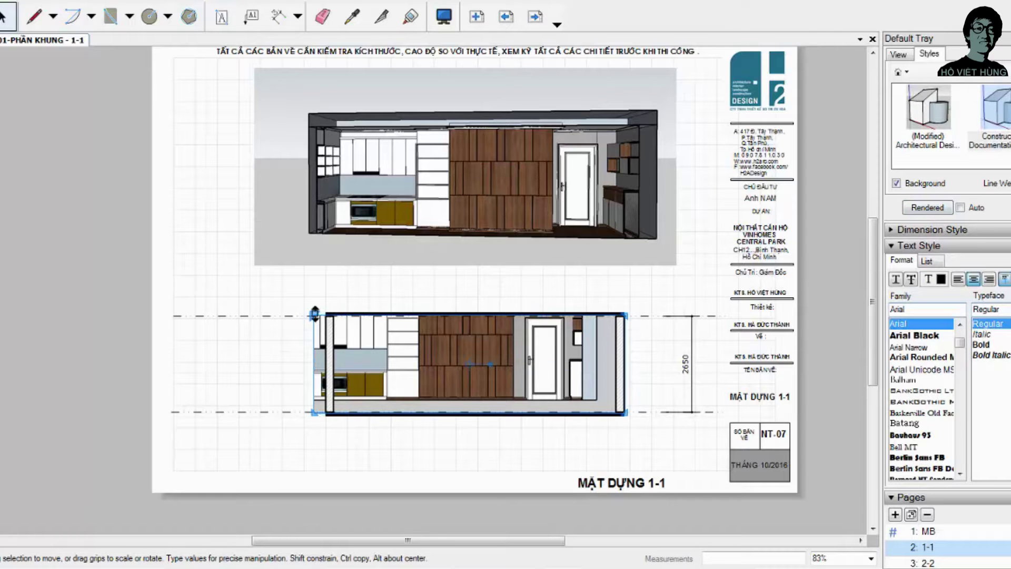
drag(314, 313, 306, 266)
drag(562, 371, 610, 383)
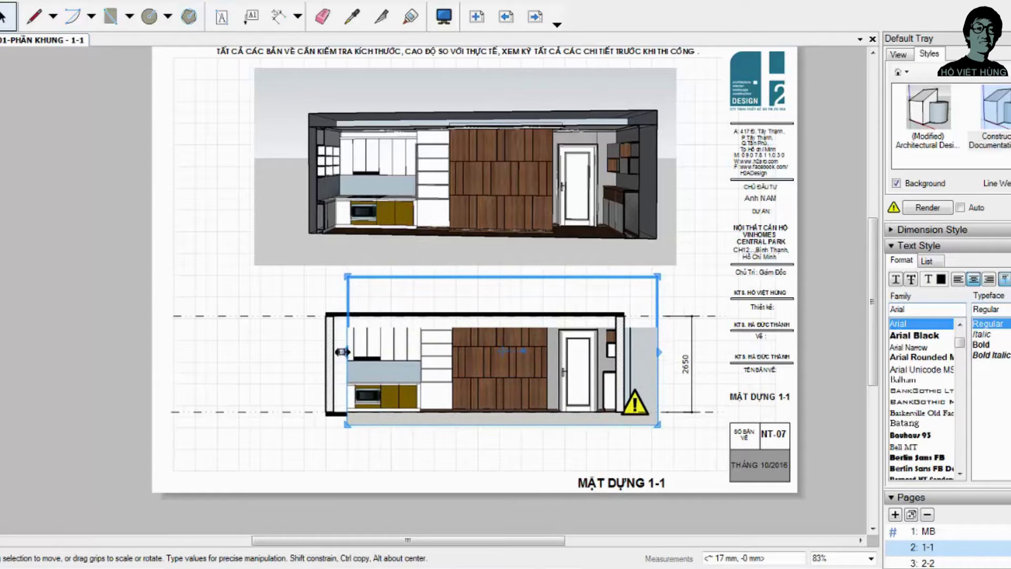
drag(344, 274, 260, 274)
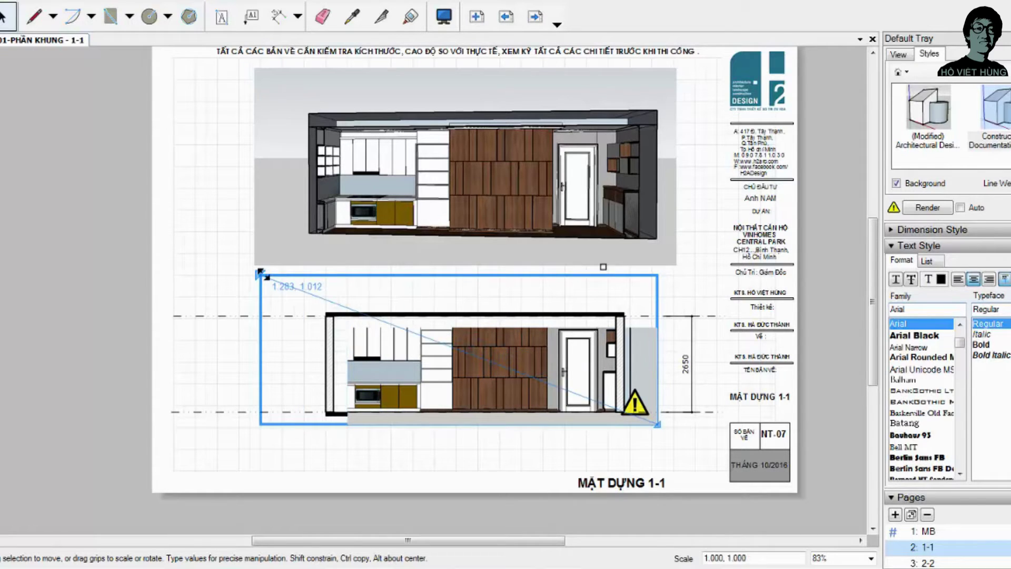
click(928, 208)
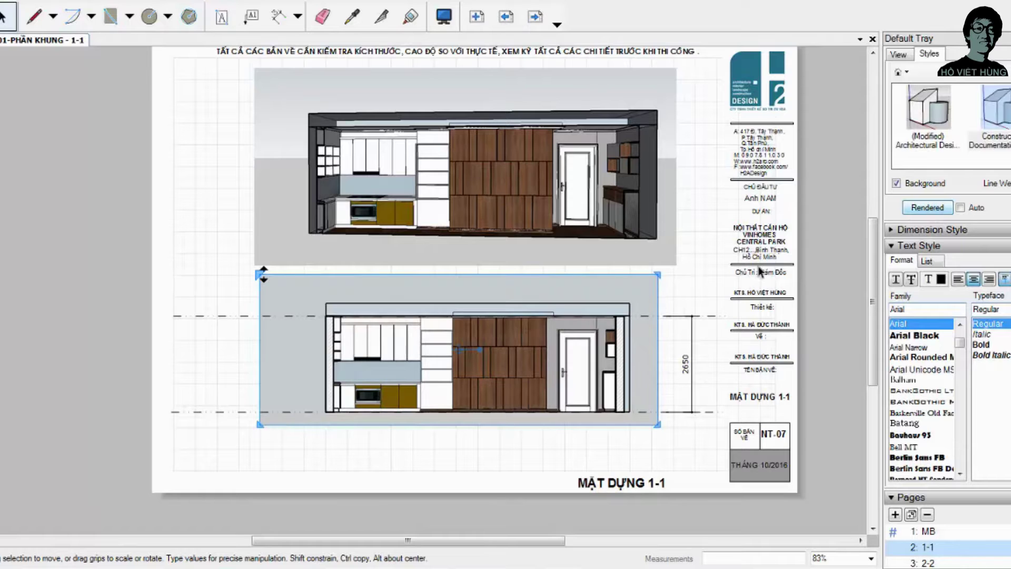
Step: Crop the lower elevation viewport's top, bottom, left and right edges to the drawing
scroll(866, 198, up, 1)
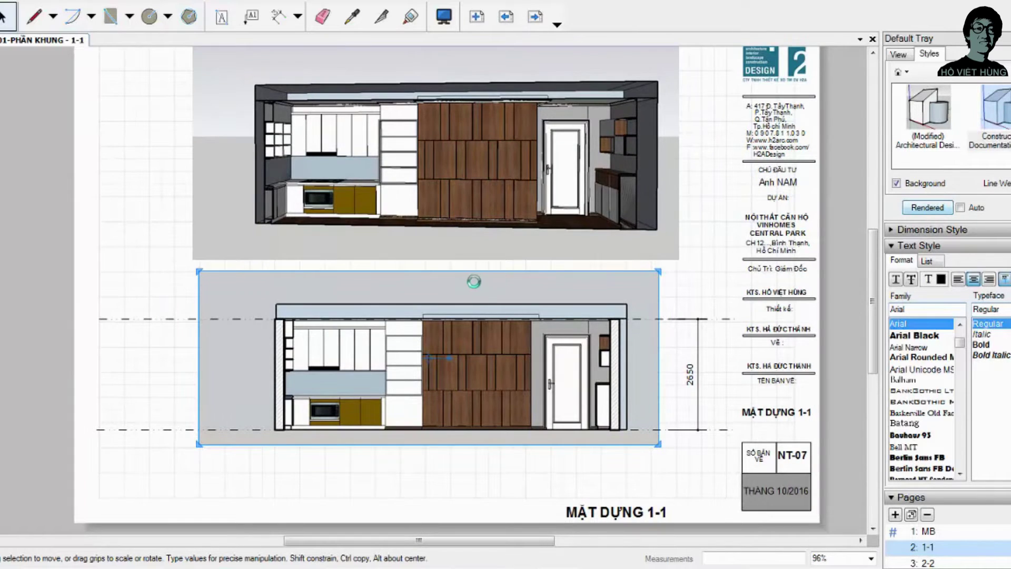
drag(433, 270, 435, 319)
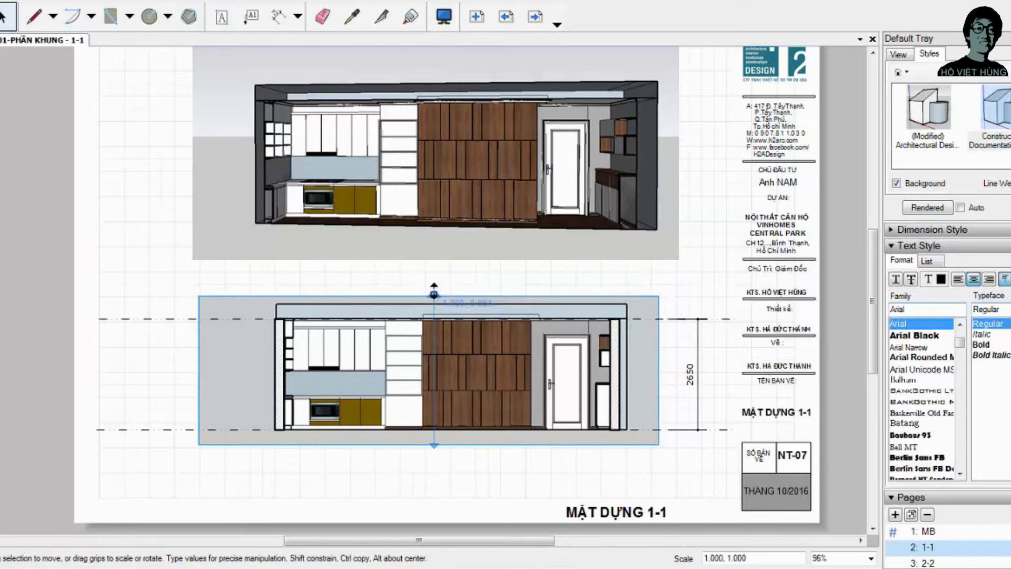
drag(436, 448, 435, 434)
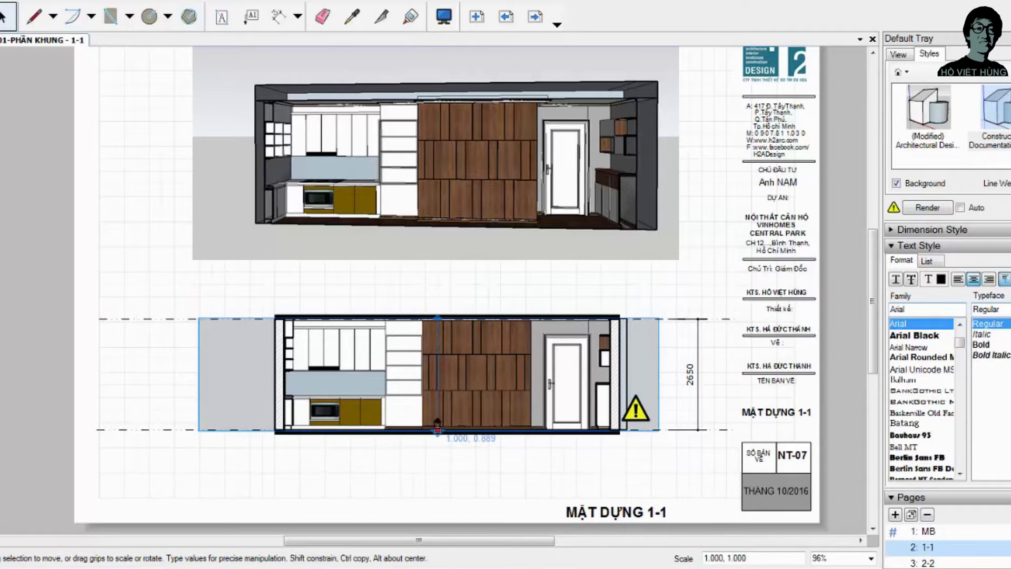
drag(198, 368, 274, 369)
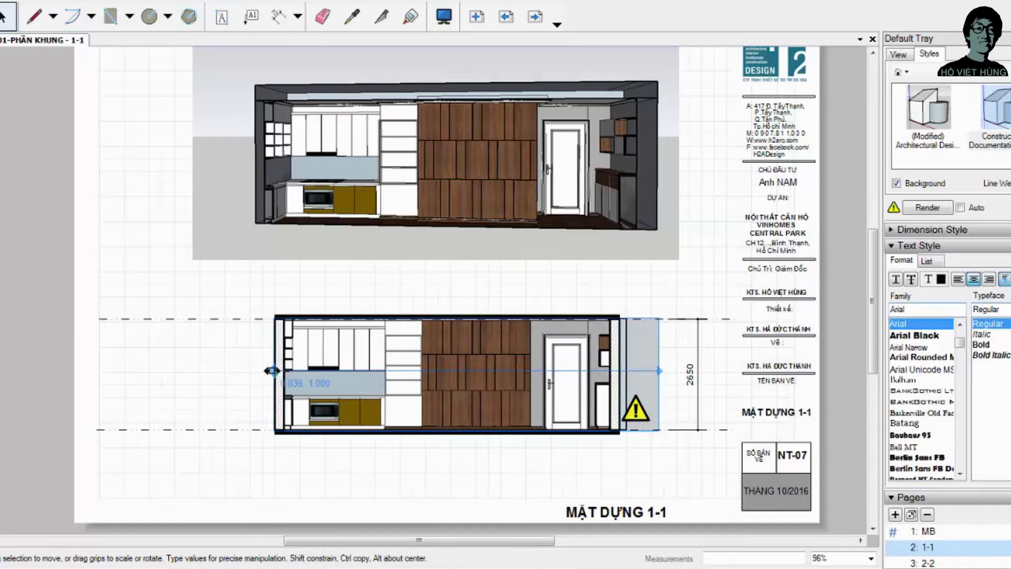
drag(659, 378, 623, 378)
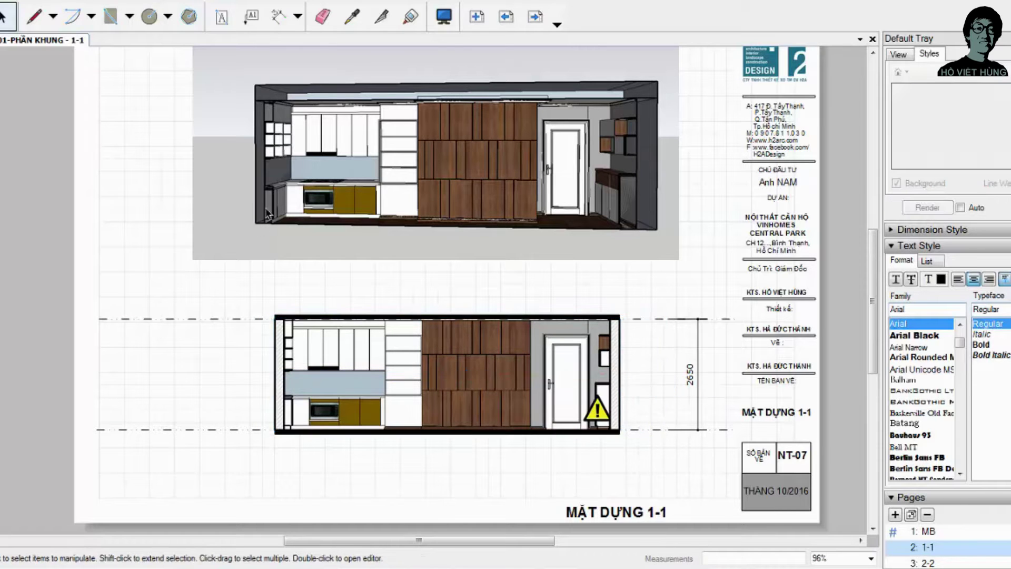
Step: Crop the upper elevation viewport's left, top and bottom edges and re-render it
click(449, 158)
scroll(452, 154, down, 3)
scroll(466, 158, up, 2)
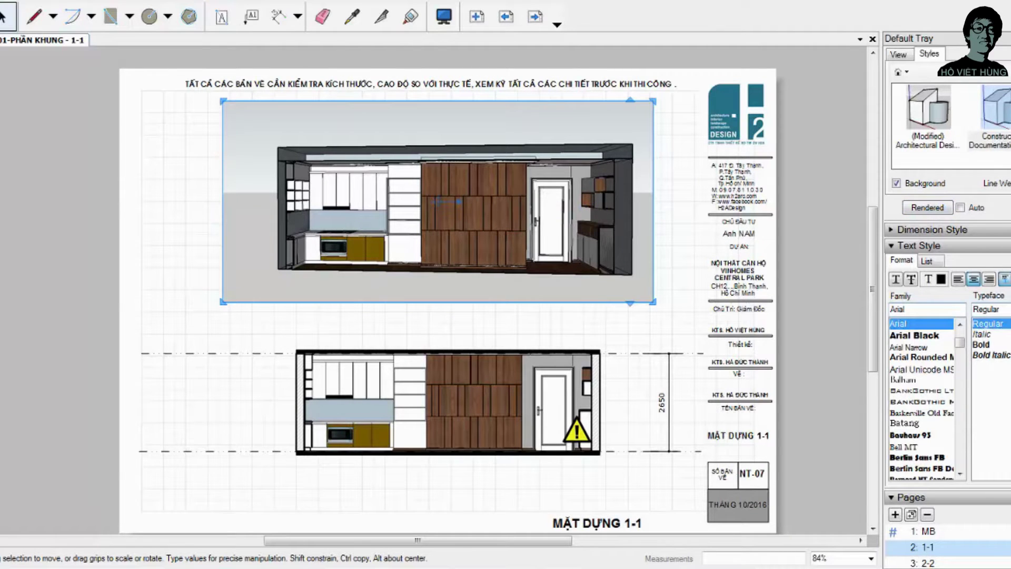
drag(452, 103, 452, 113)
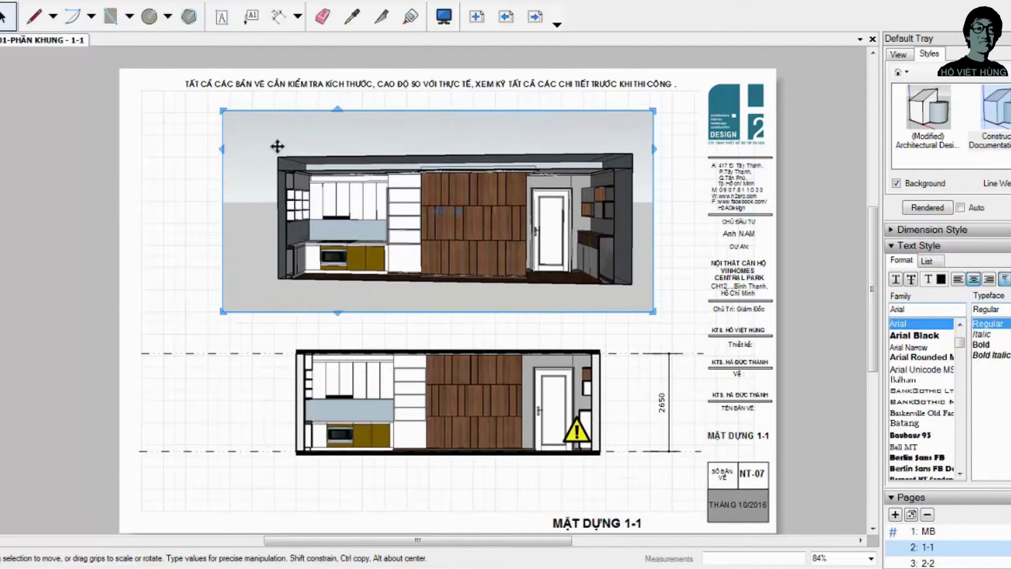
drag(225, 228, 262, 228)
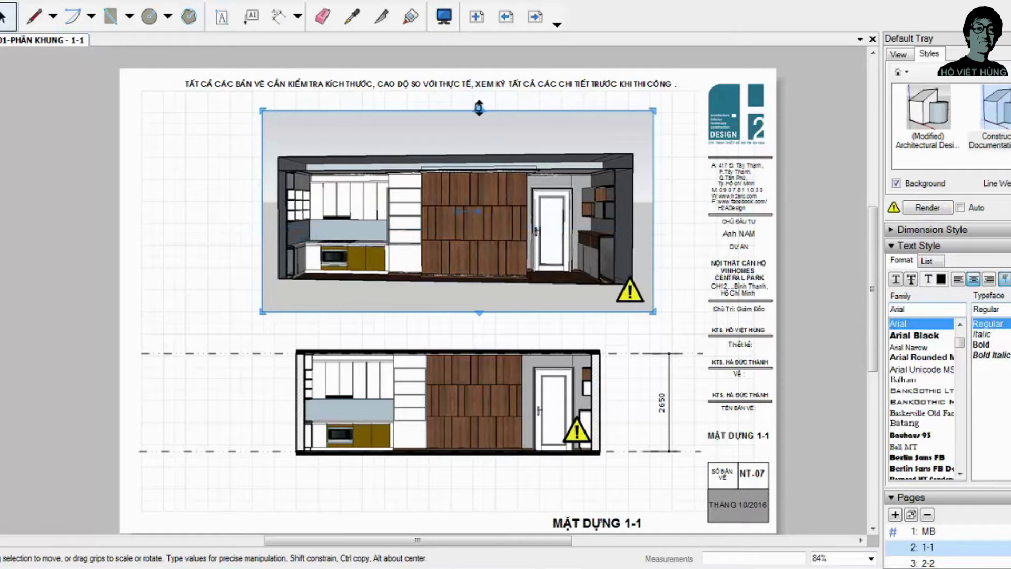
drag(473, 111, 473, 132)
drag(473, 312, 473, 302)
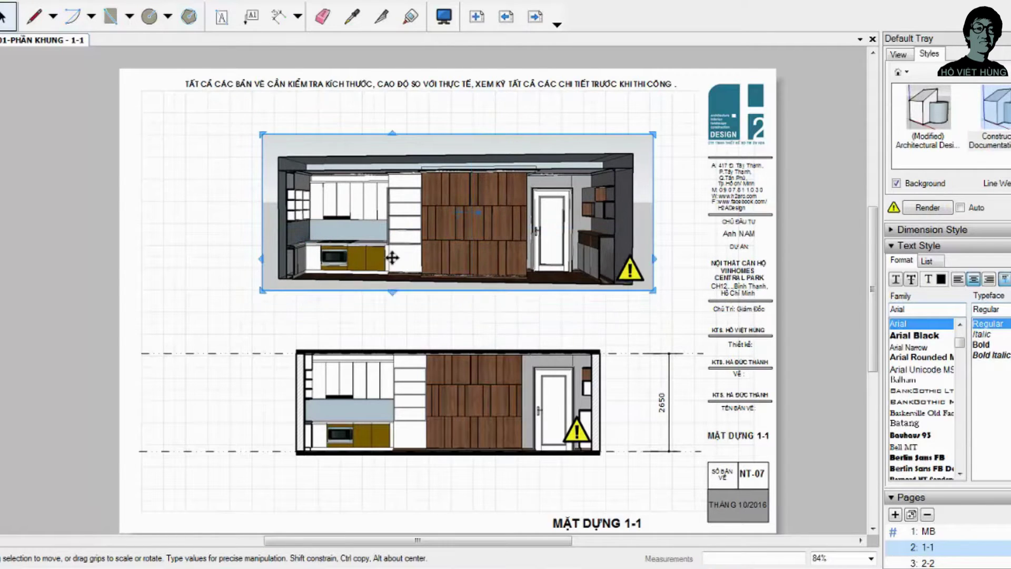
scroll(465, 255, down, 2)
click(464, 255)
click(928, 206)
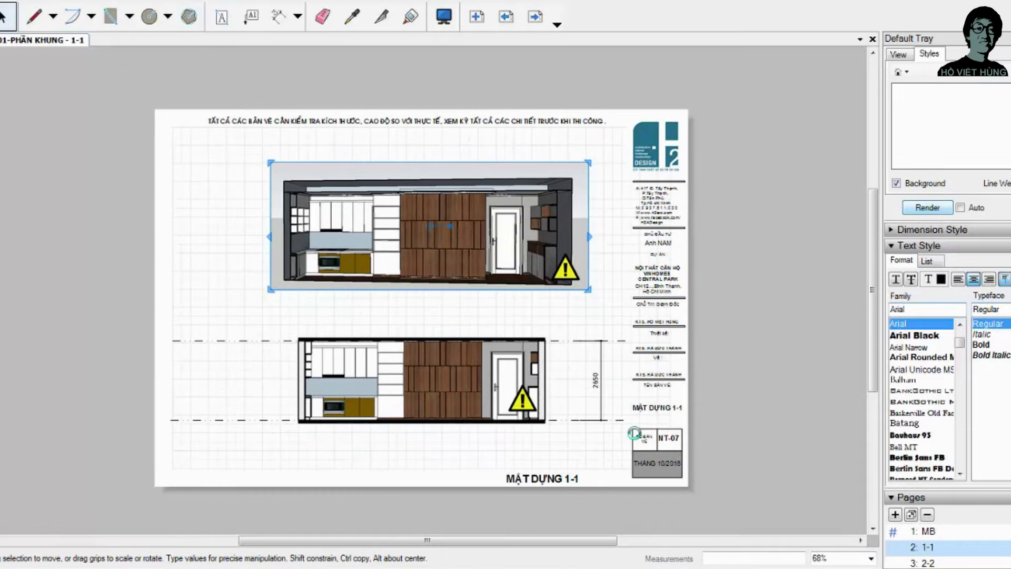
click(491, 403)
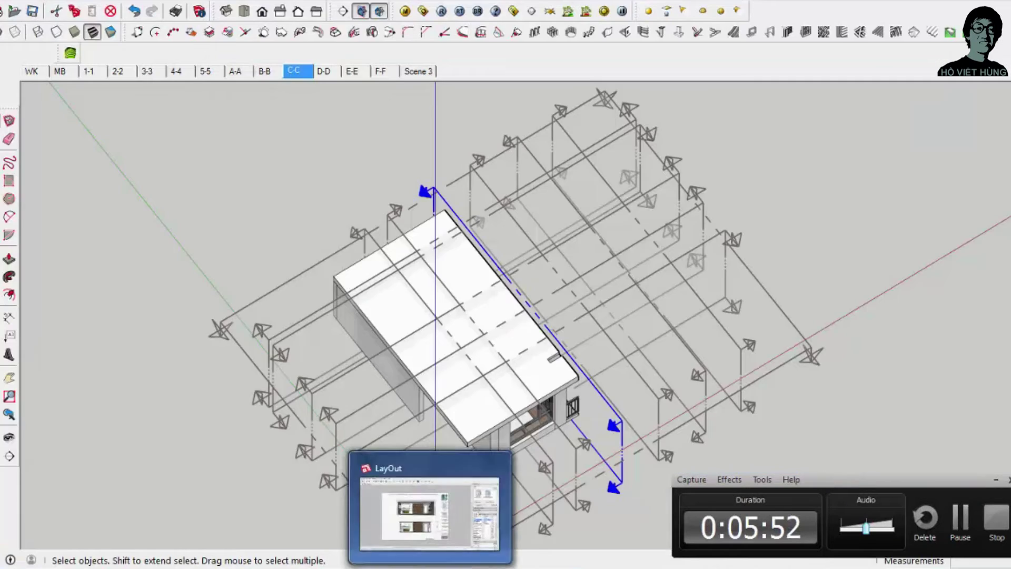
Step: Switch from SketchUp back to the LayOut document via the taskbar
click(429, 506)
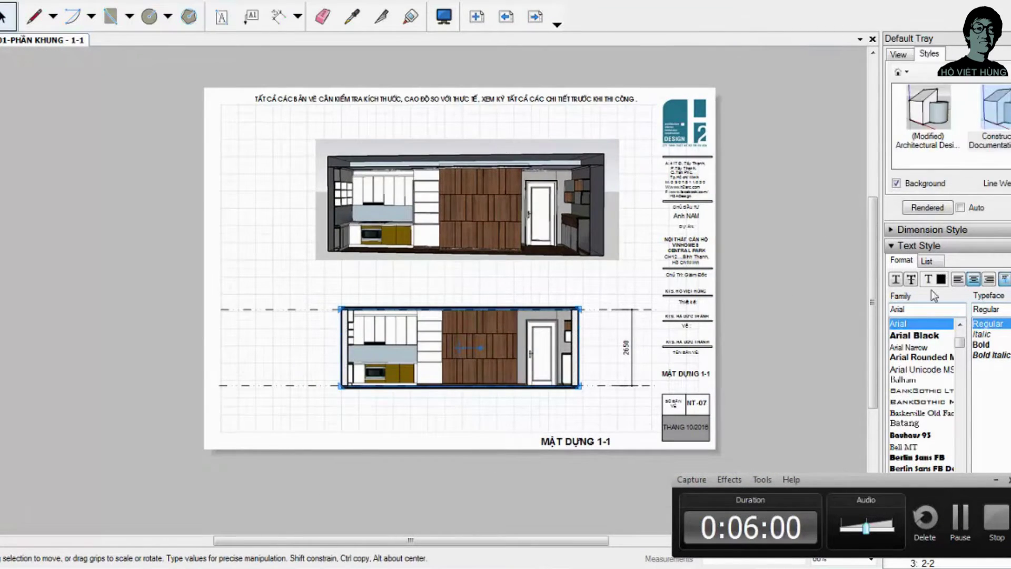
Step: Bring up the 2-2 elevation sheet after briefly checking page 3-3
scroll(943, 316, down, 5)
click(928, 331)
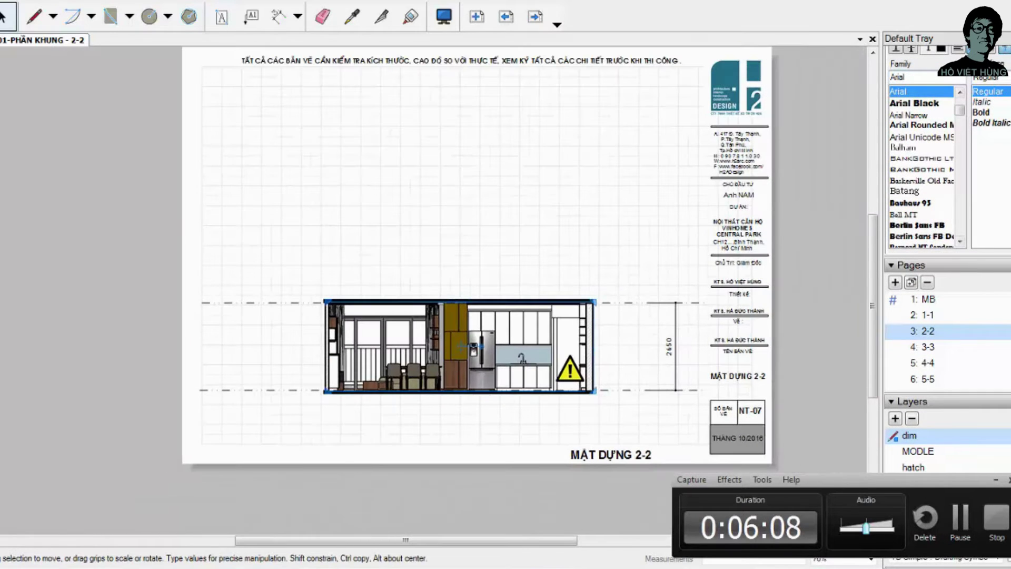
scroll(936, 213, up, 5)
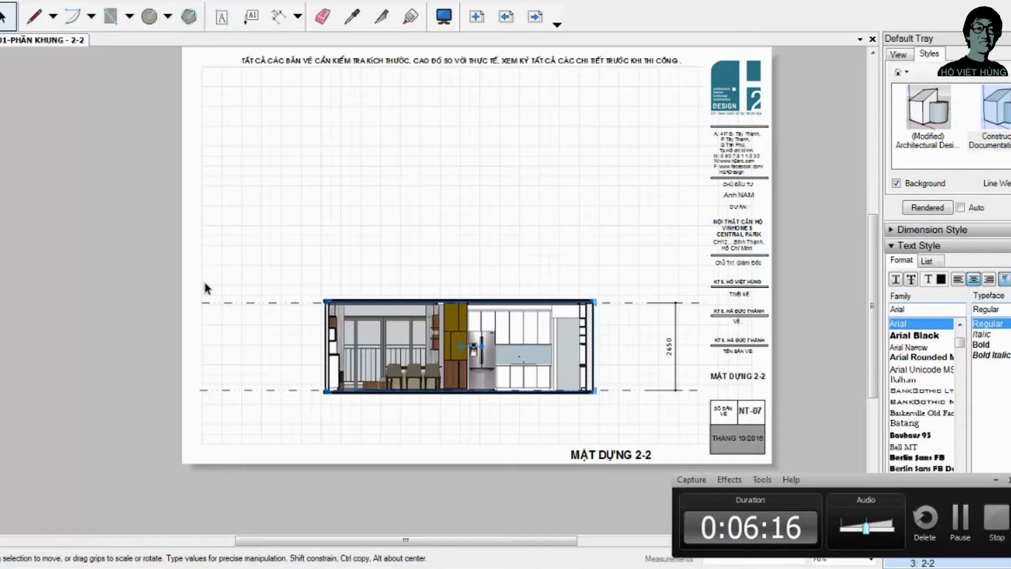
mouse_move(517, 348)
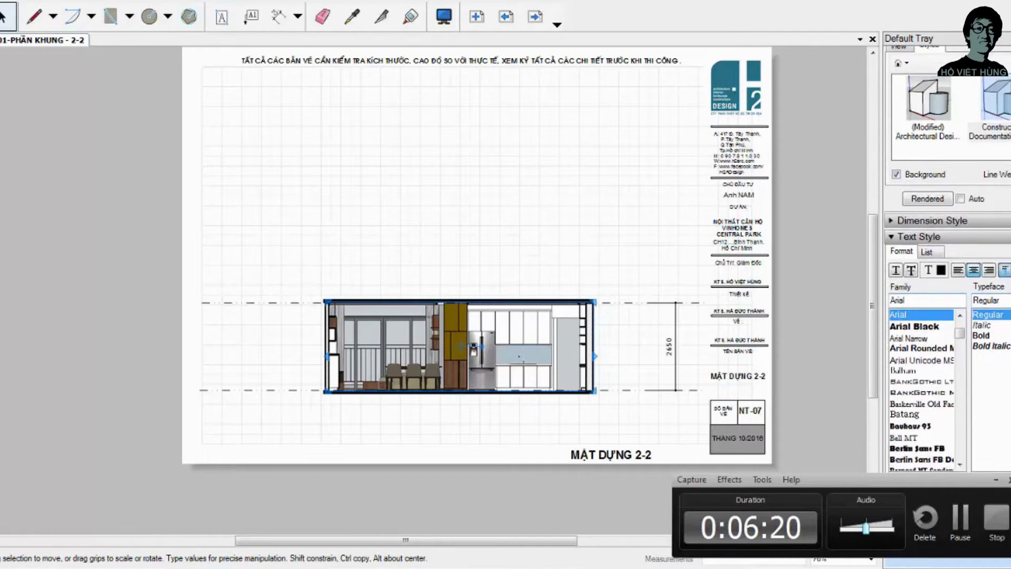
scroll(943, 369, down, 3)
click(925, 441)
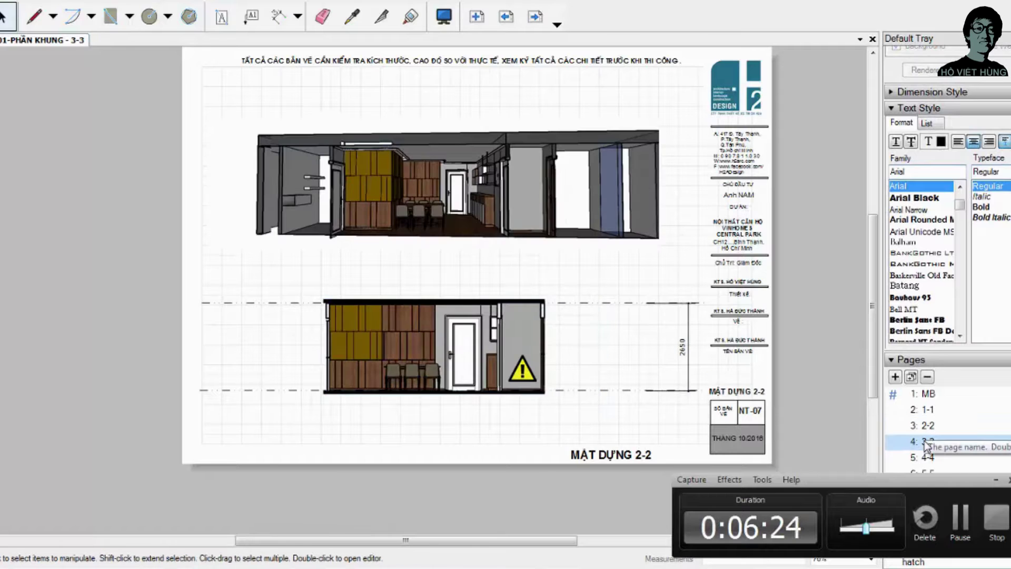
click(928, 426)
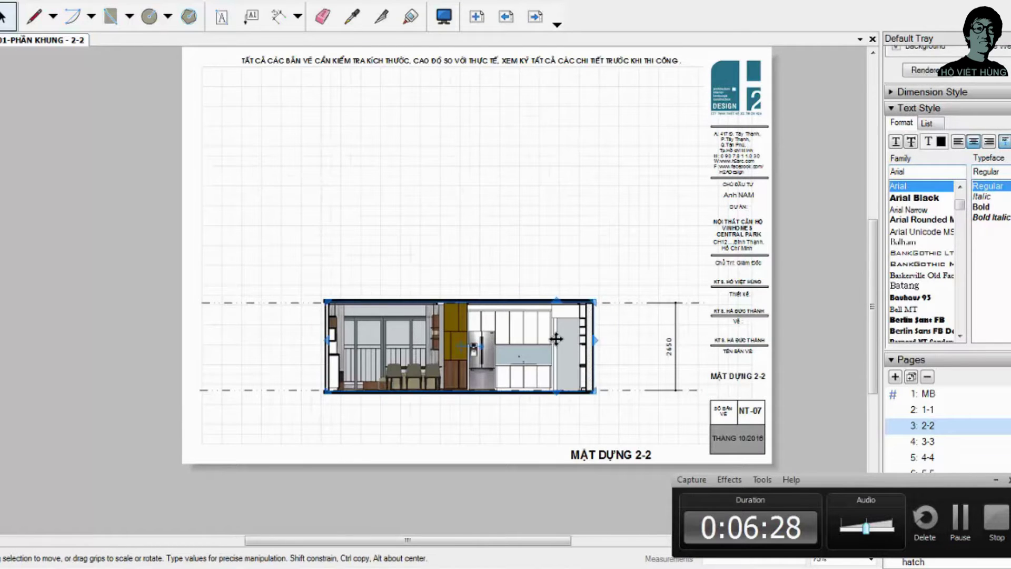
scroll(556, 339, up, 2)
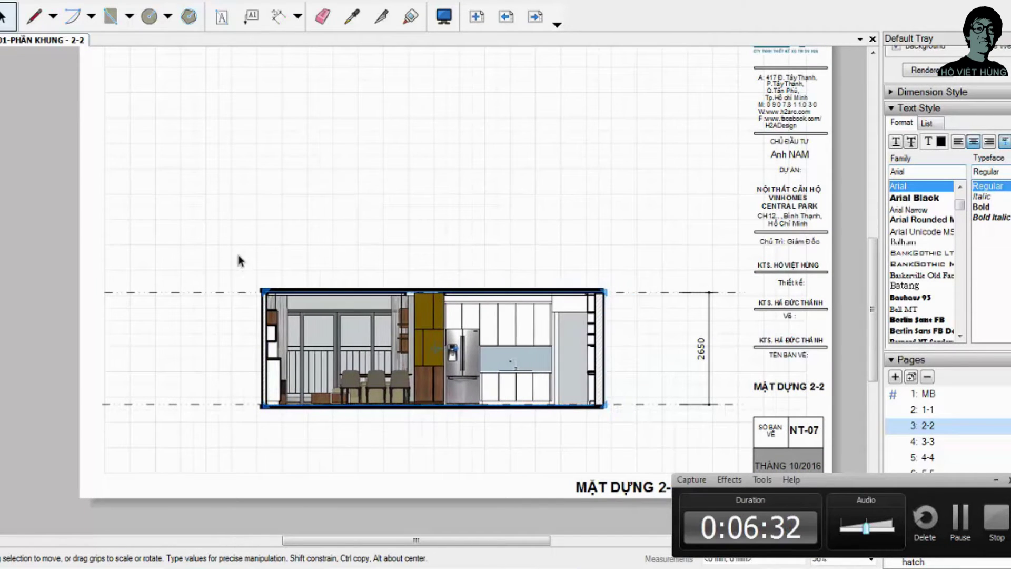
Step: Shift the 2-2 elevation, its dashed lines and 2650 dimension right toward the title block
drag(604, 403, 642, 403)
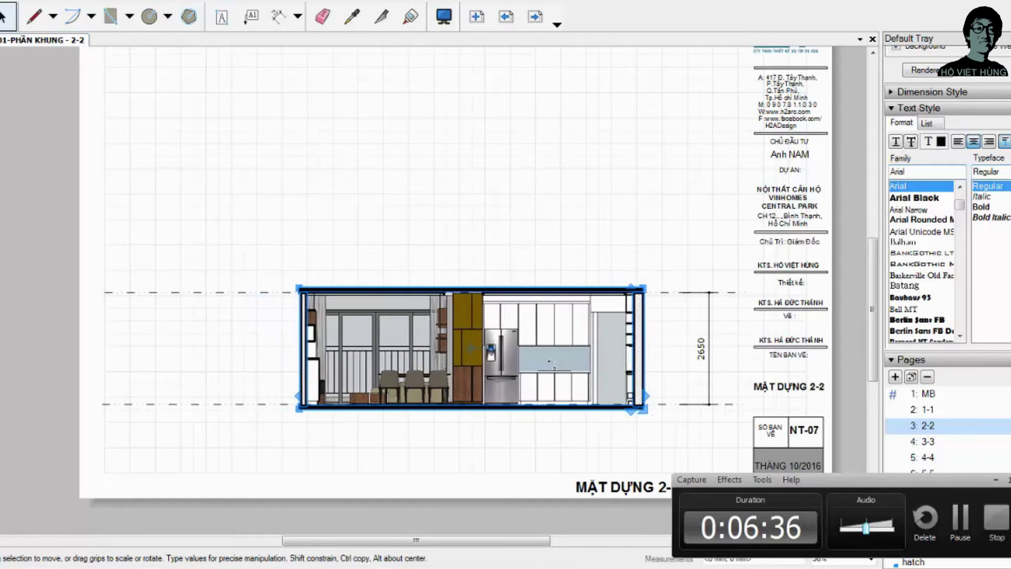
drag(437, 329, 482, 329)
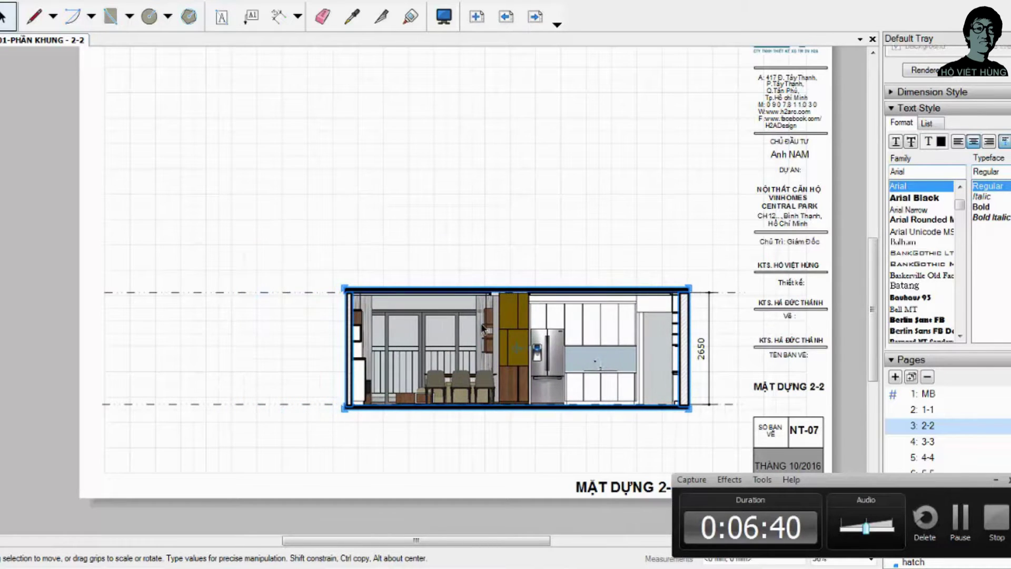
click(308, 405)
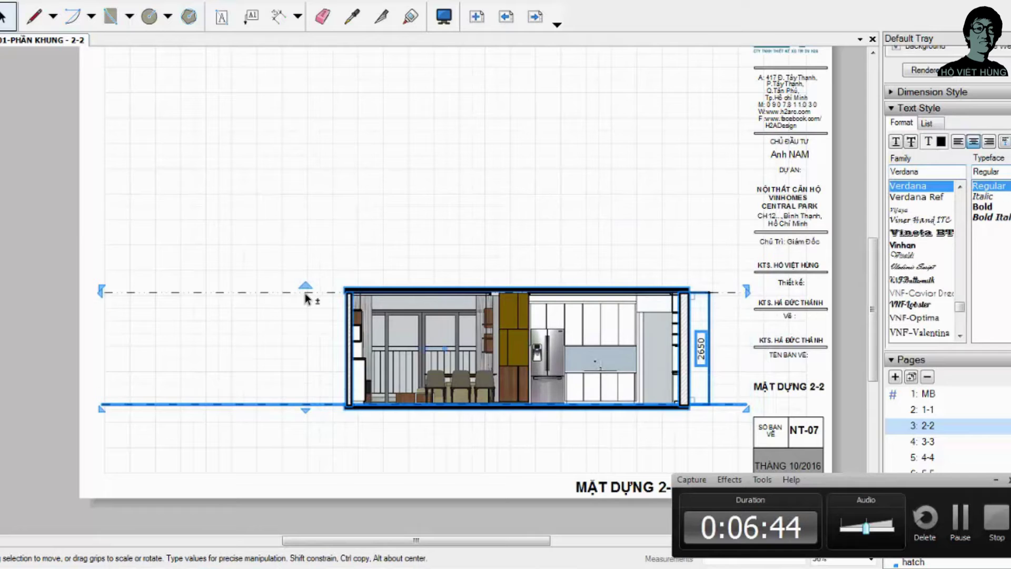
drag(308, 299, 310, 298)
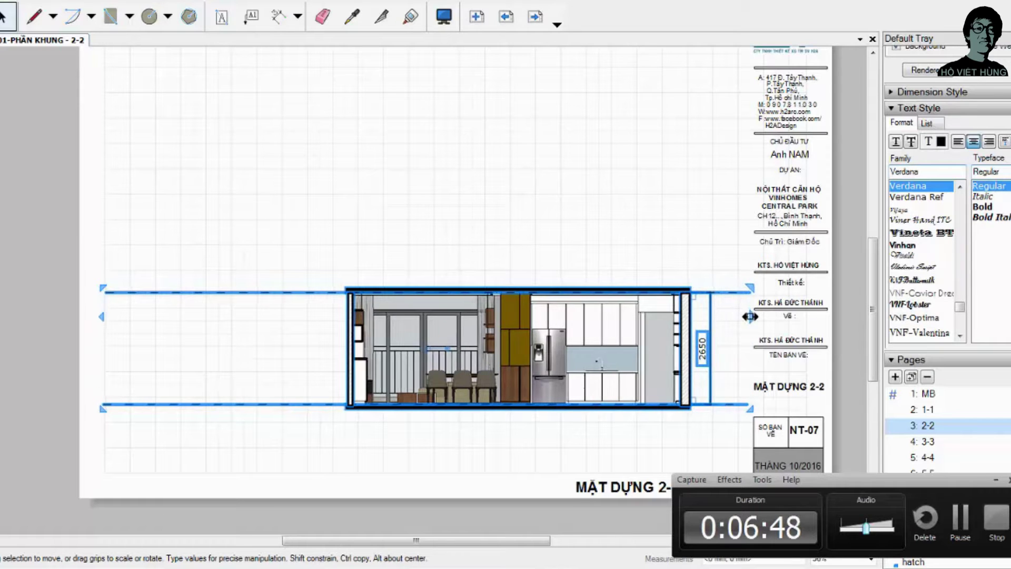
drag(750, 316, 776, 316)
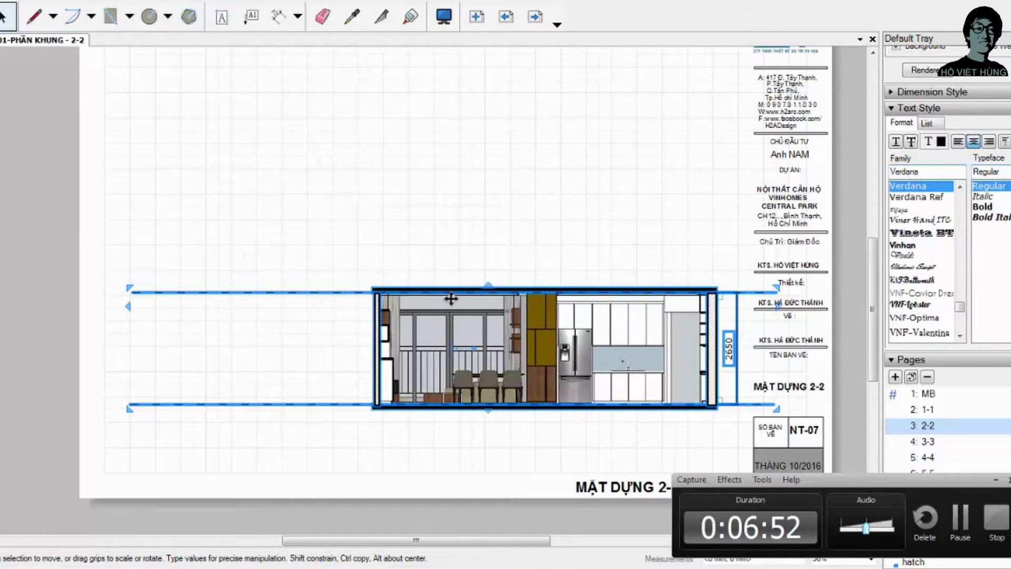
click(748, 291)
shift+click(753, 406)
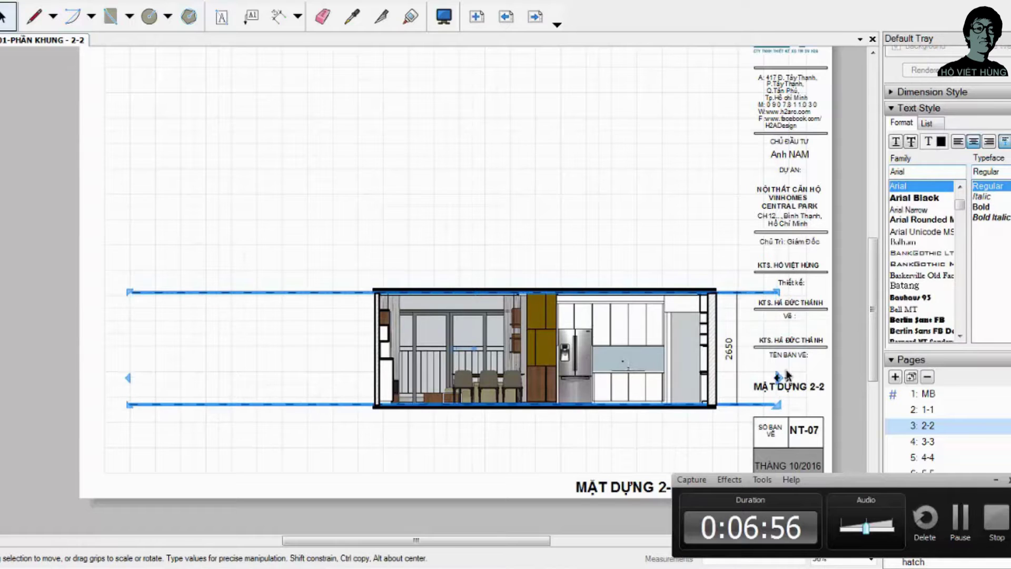
scroll(518, 391, down, 3)
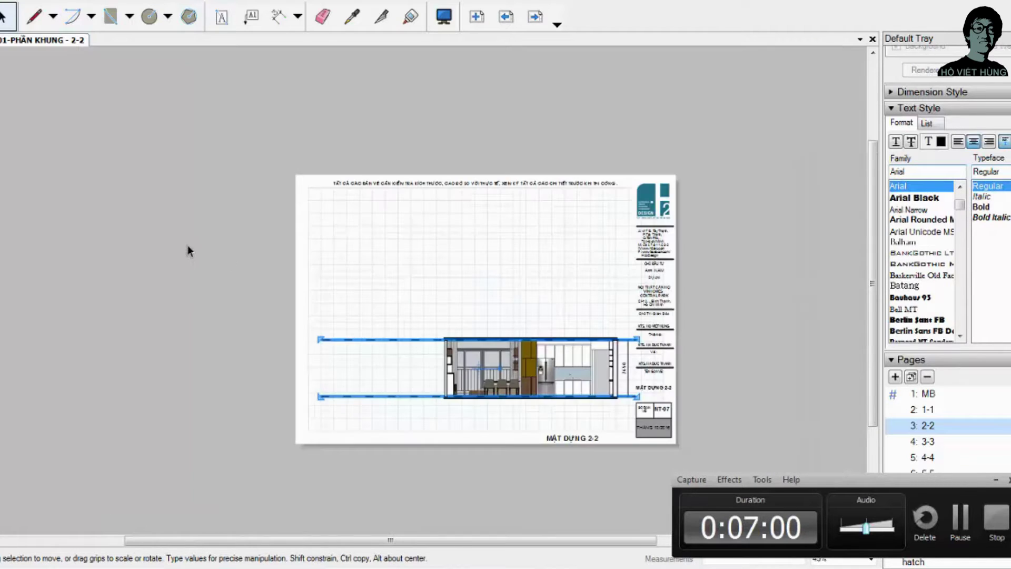
click(190, 248)
scroll(644, 340, up, 2)
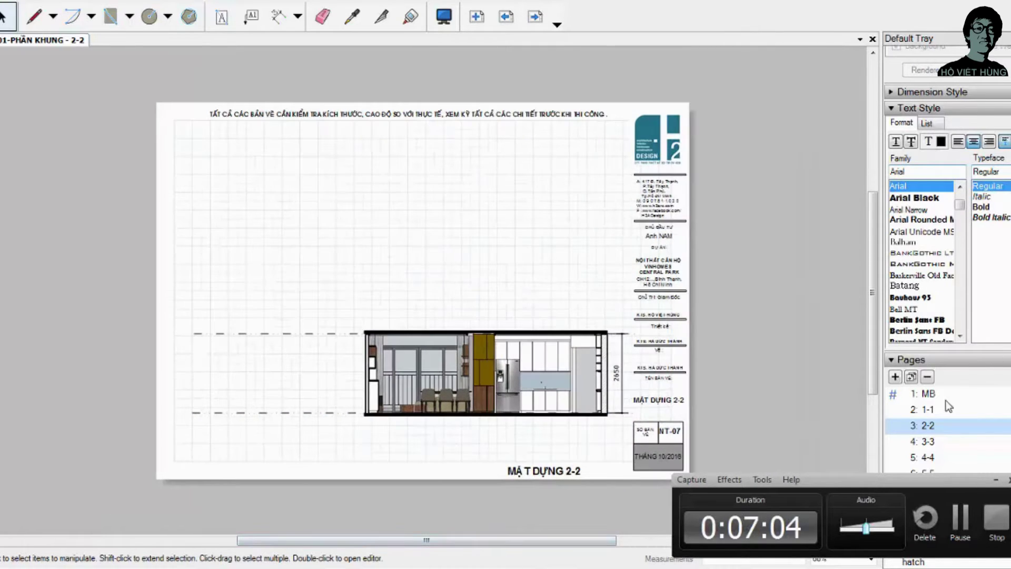
Step: On the 3-3 sheet, select the lower drawing with its 2650 dimension
click(939, 410)
click(928, 441)
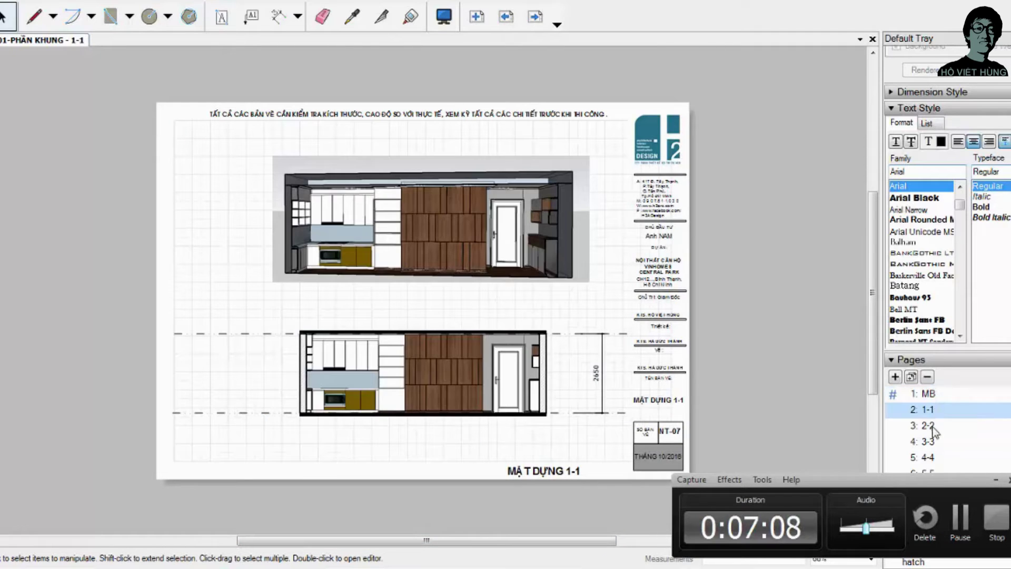
click(305, 333)
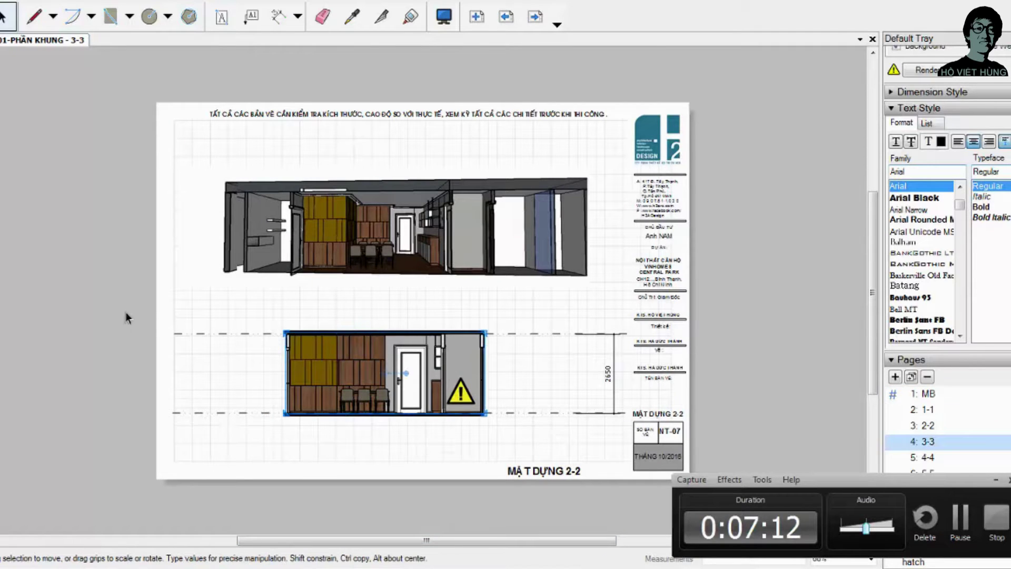
drag(134, 311, 630, 431)
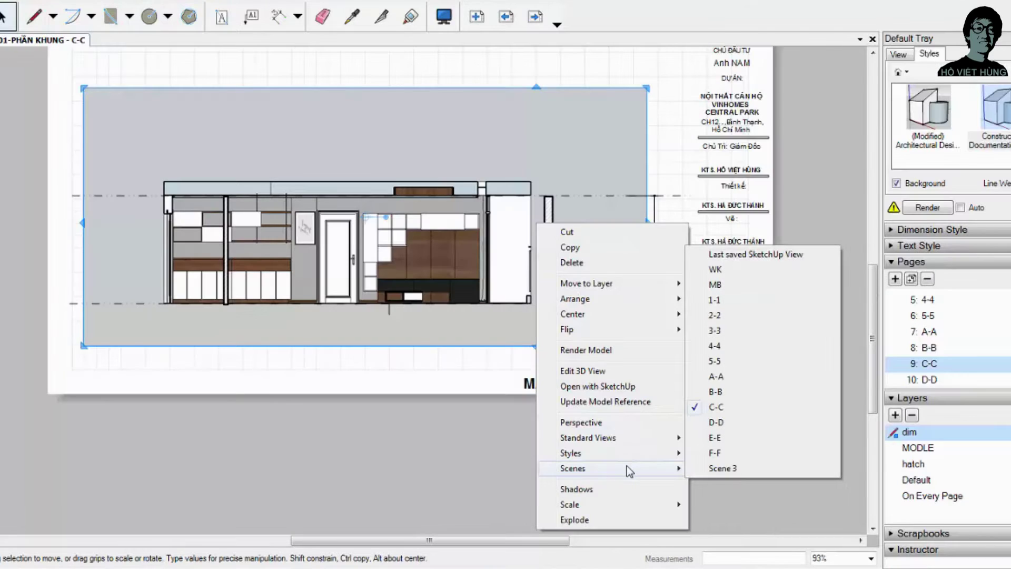
Step: Render the C-C viewport, then go to page D-D and check its viewport options
key(Escape)
key(Escape)
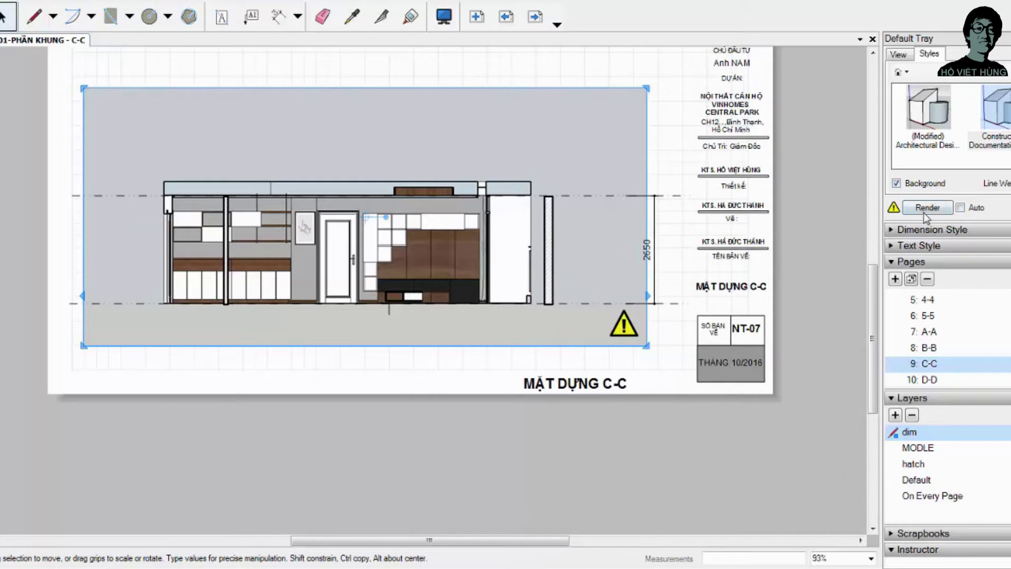
click(920, 206)
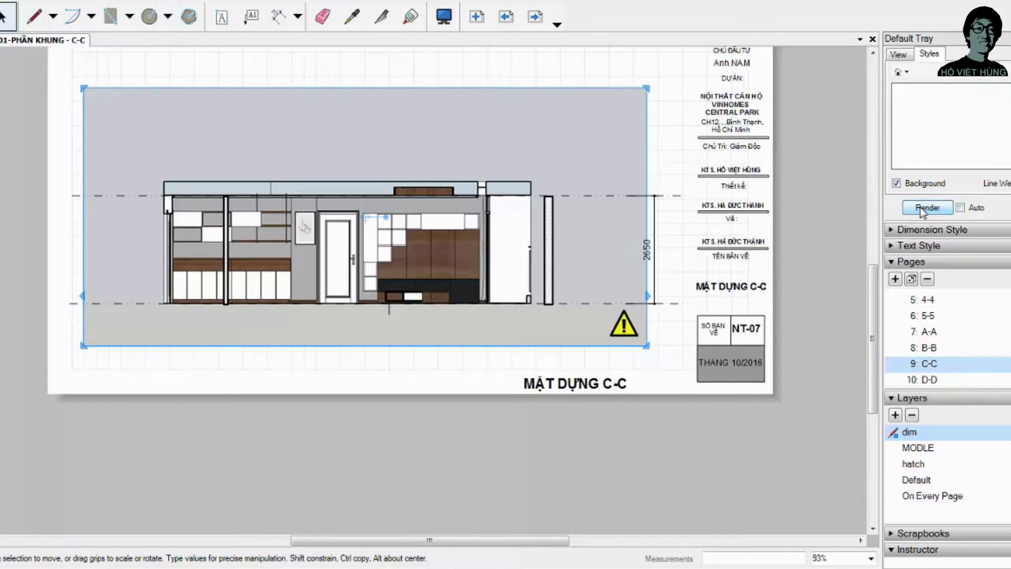
click(927, 379)
click(526, 241)
right_click(521, 238)
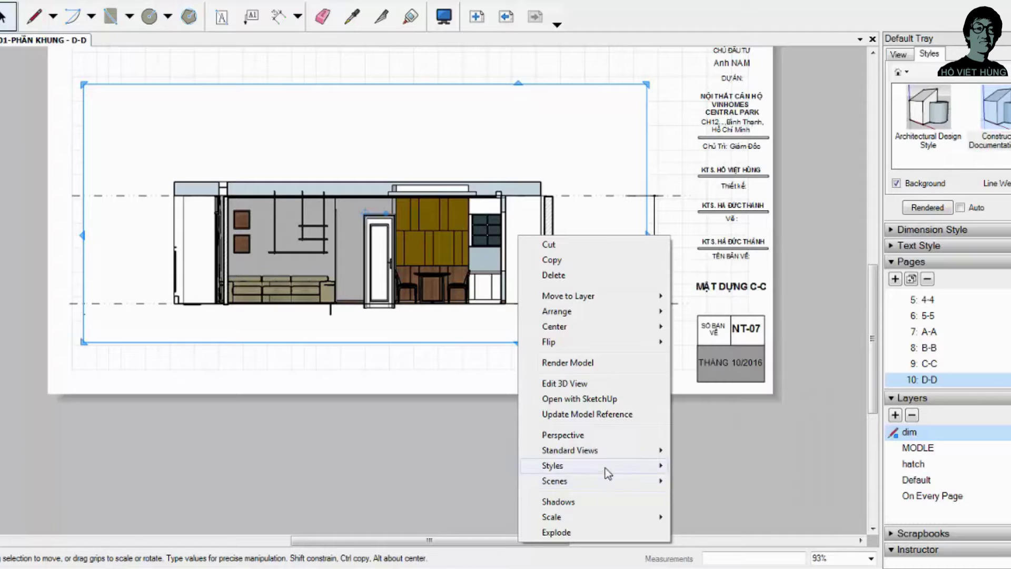
key(Escape)
Step: Duplicate the D-D page as Page 11 and select its elevation viewport
right_click(993, 384)
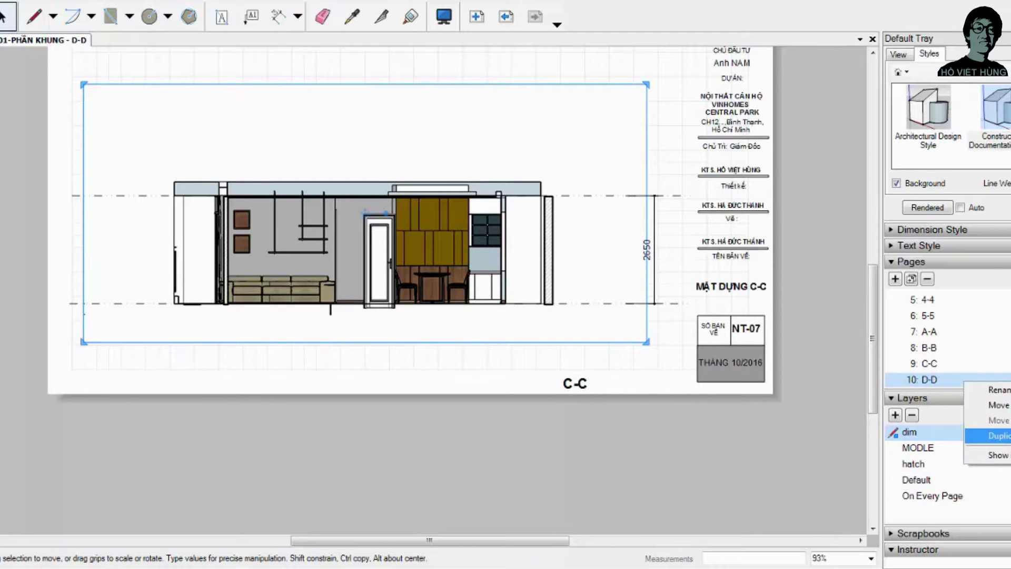
click(983, 435)
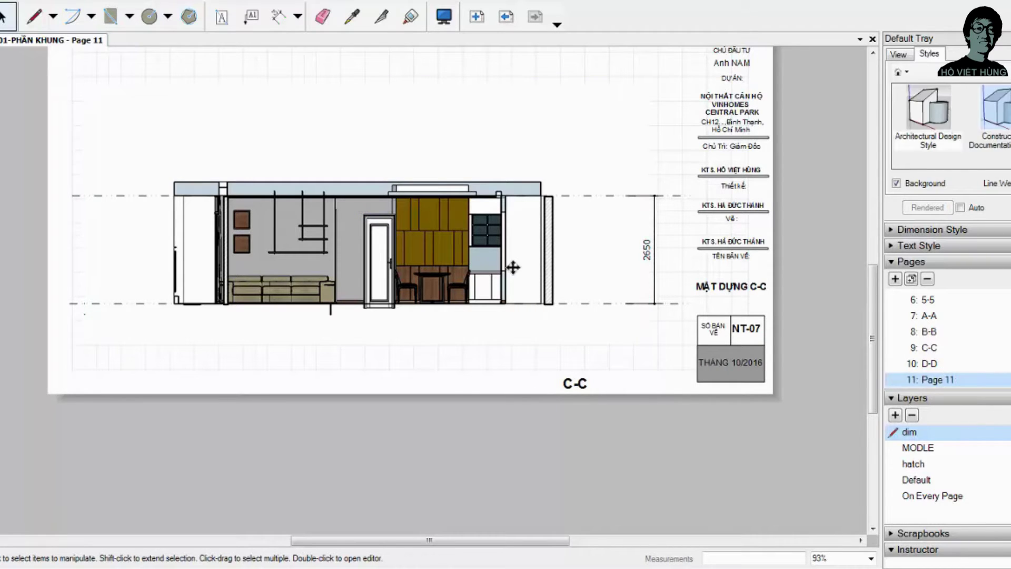
click(941, 377)
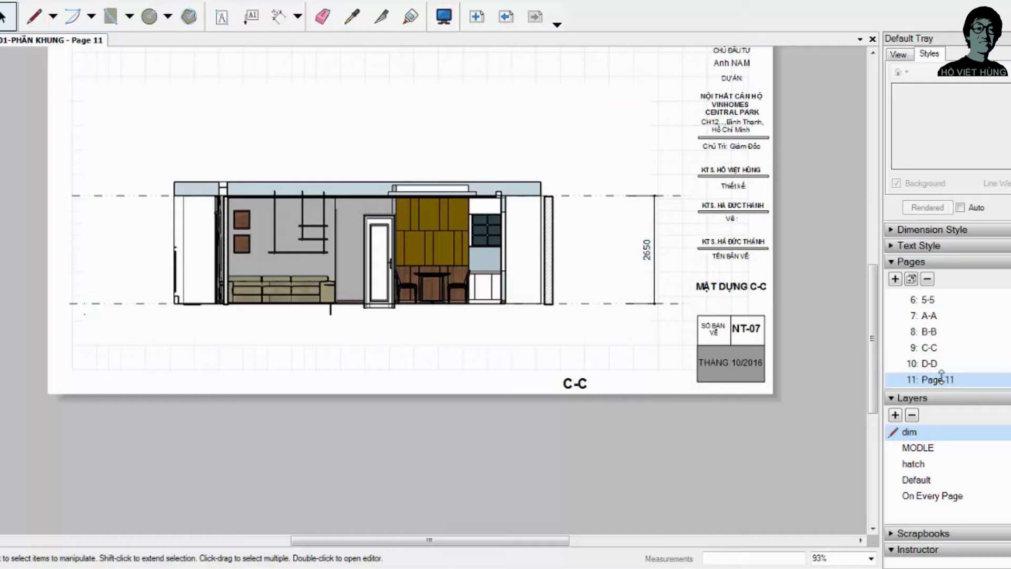
click(446, 248)
Step: Copy the MẶT DỰNG C-C title onto the D-D sheet and change it to D-D
click(929, 348)
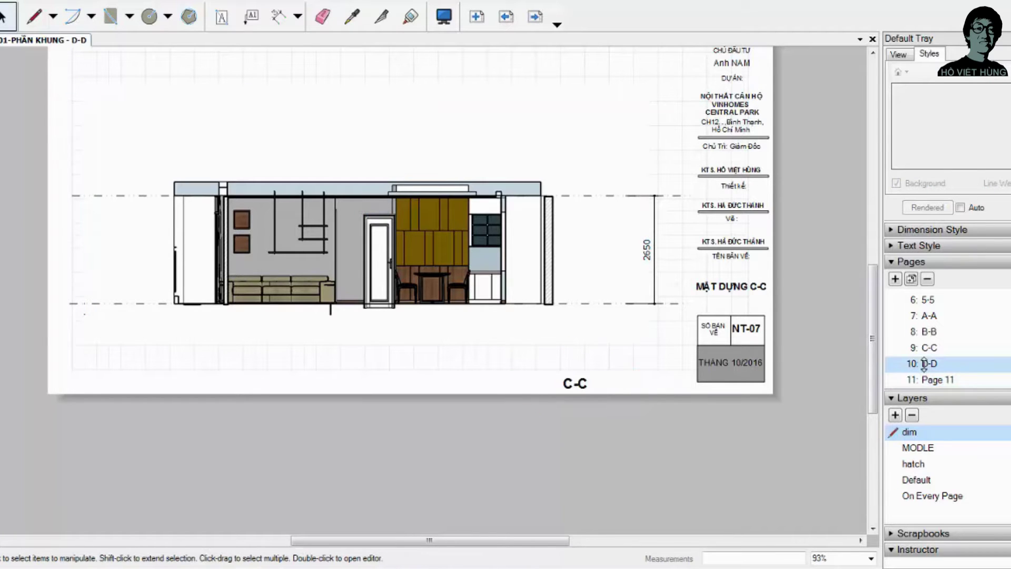
click(574, 375)
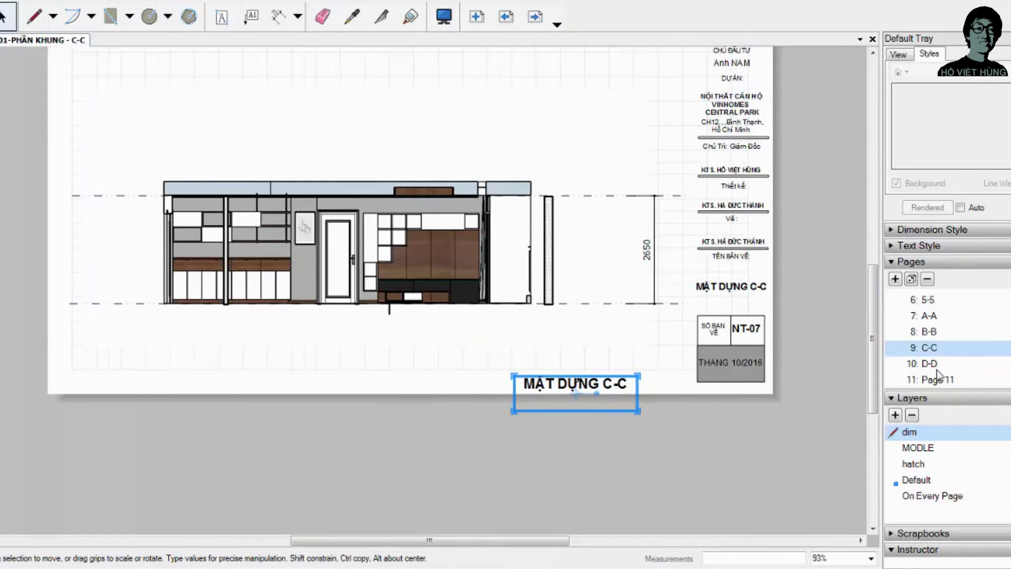
click(935, 364)
right_click(568, 351)
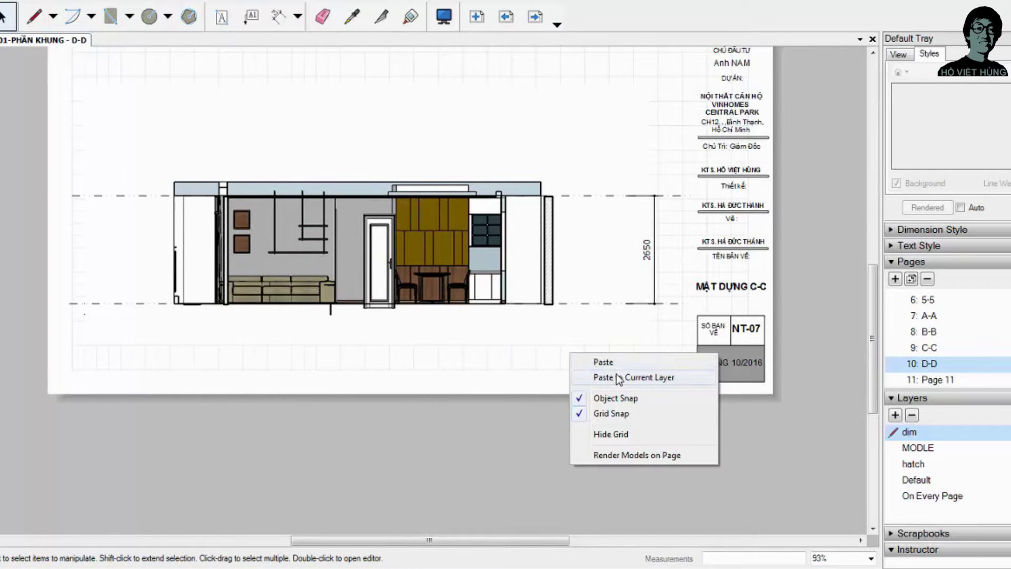
click(618, 378)
double_click(613, 386)
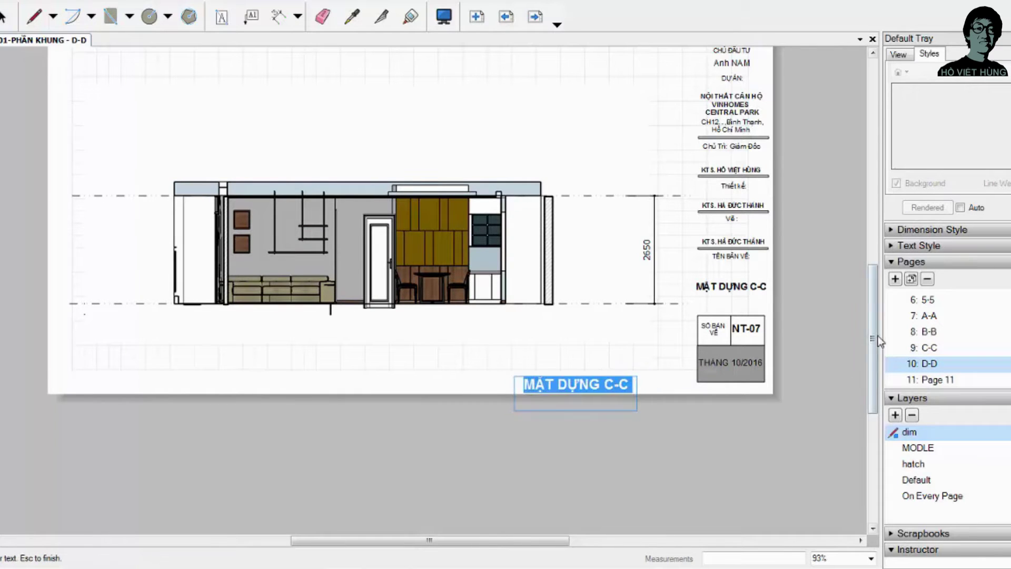
click(611, 386)
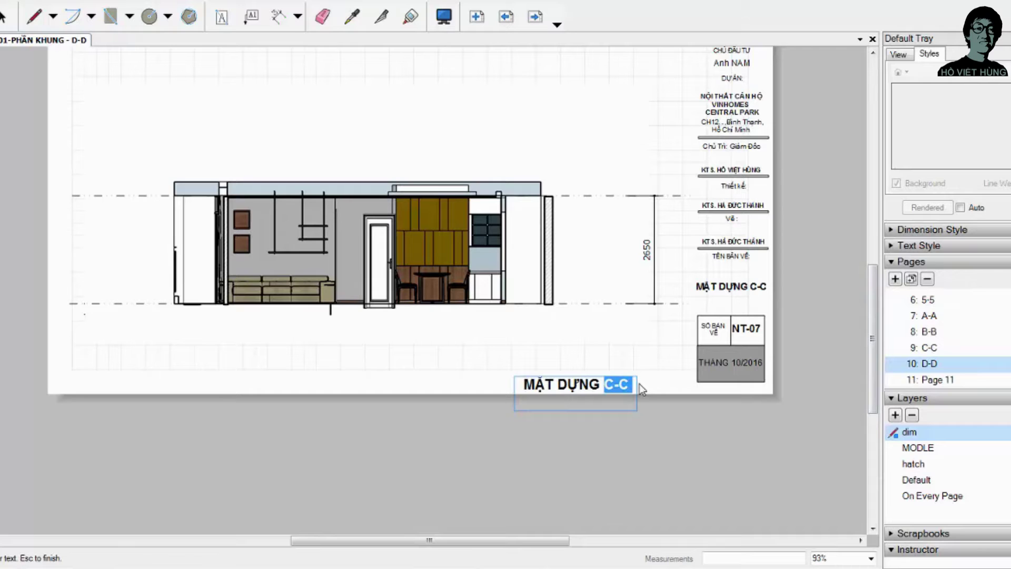
text(D-D)
key(Escape)
Step: Change the title block heading to D-D and name Page 11 D-D
double_click(756, 287)
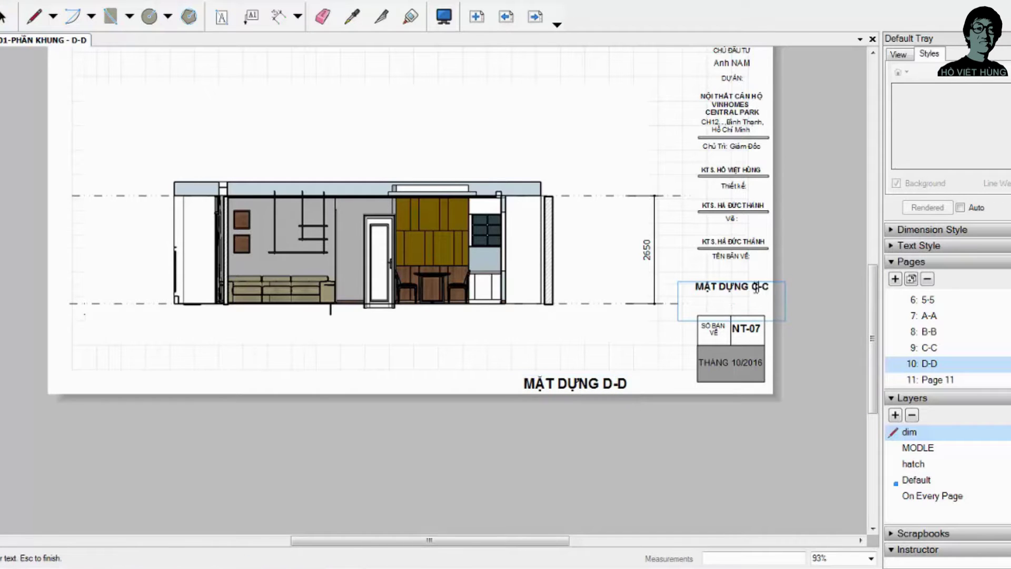
text(D-D)
key(Escape)
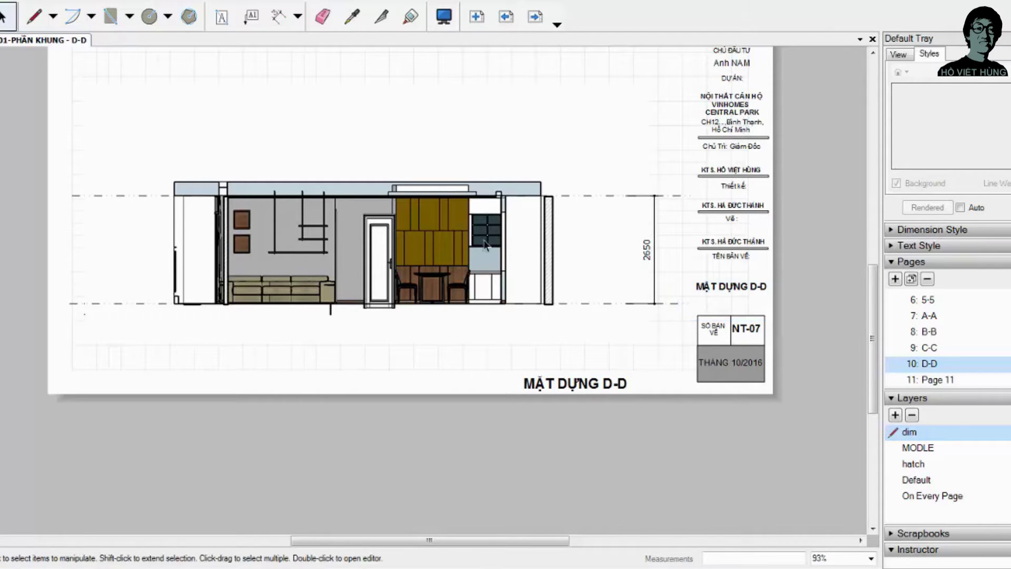
click(658, 243)
click(959, 378)
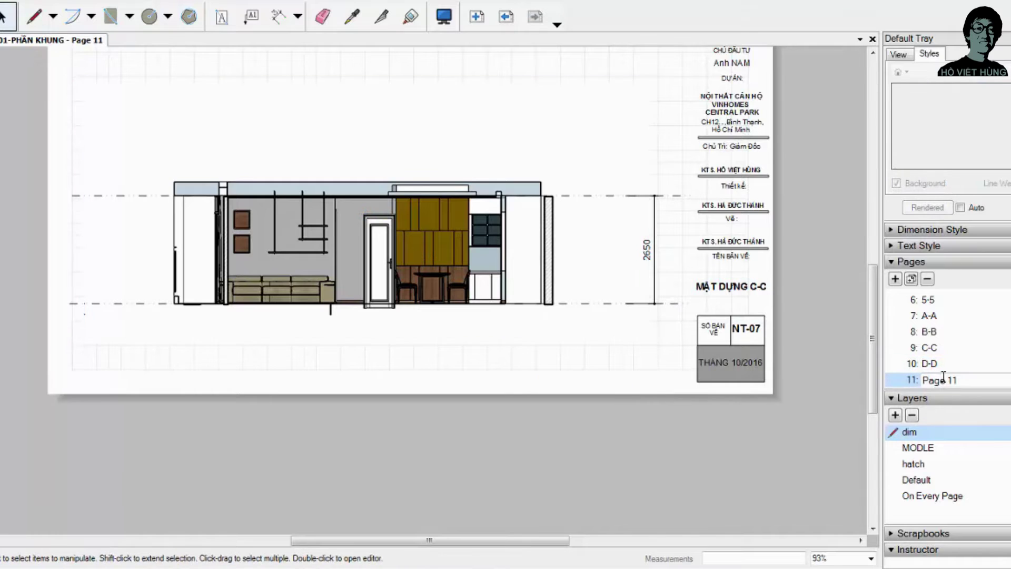
text(D-D)
key(Return)
Step: Undo the page 11 edits and paste the MẶT DỰNG D-D title onto it
drag(532, 465, 583, 374)
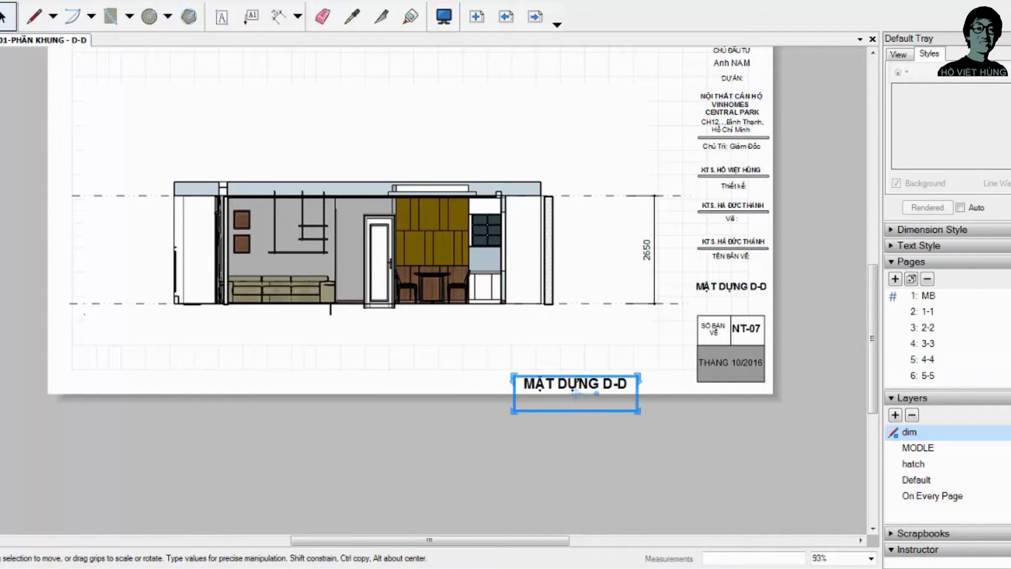
key(ctrl+z)
key(ctrl+z)
right_click(569, 374)
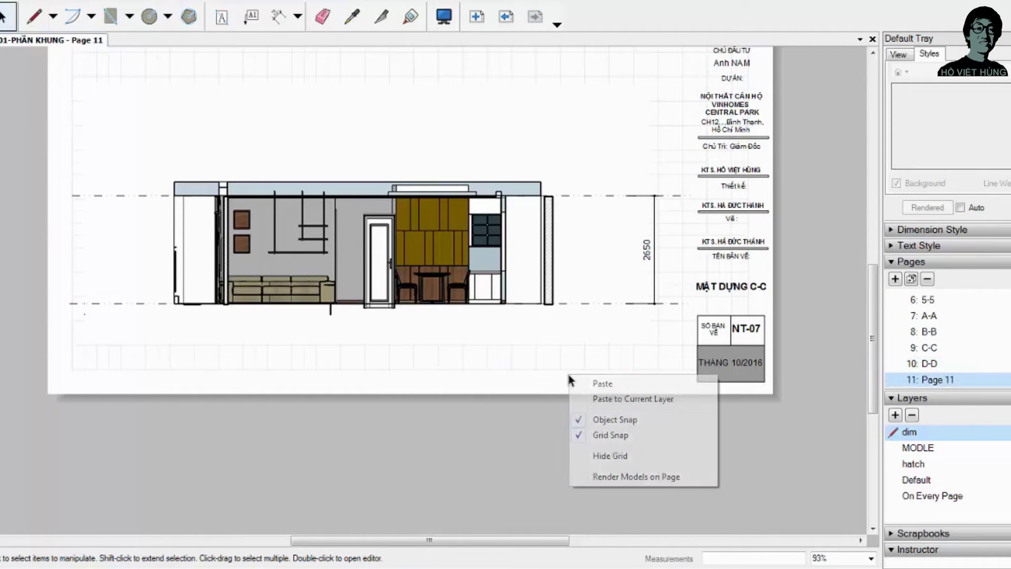
click(619, 399)
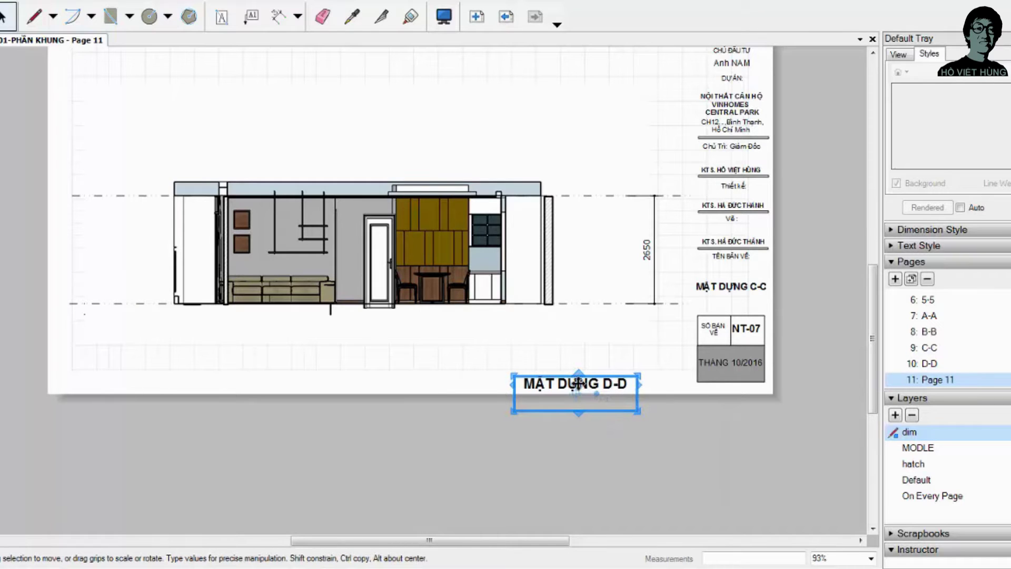
Step: Rename page 11 to E-E and change its bottom title to MẶT DỰNG E-E
double_click(942, 380)
text(E-E)
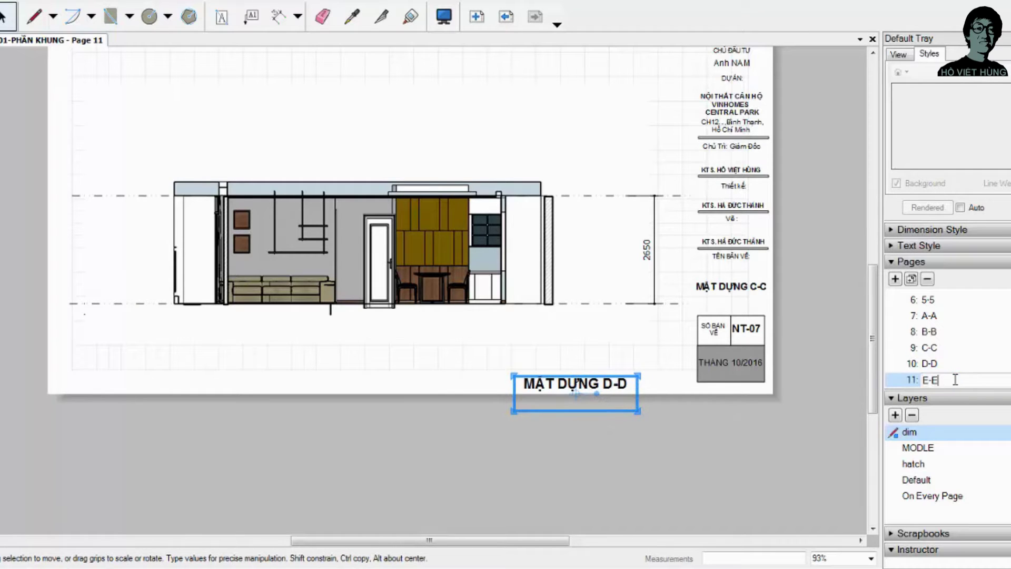
key(Return)
double_click(575, 383)
drag(605, 384, 649, 386)
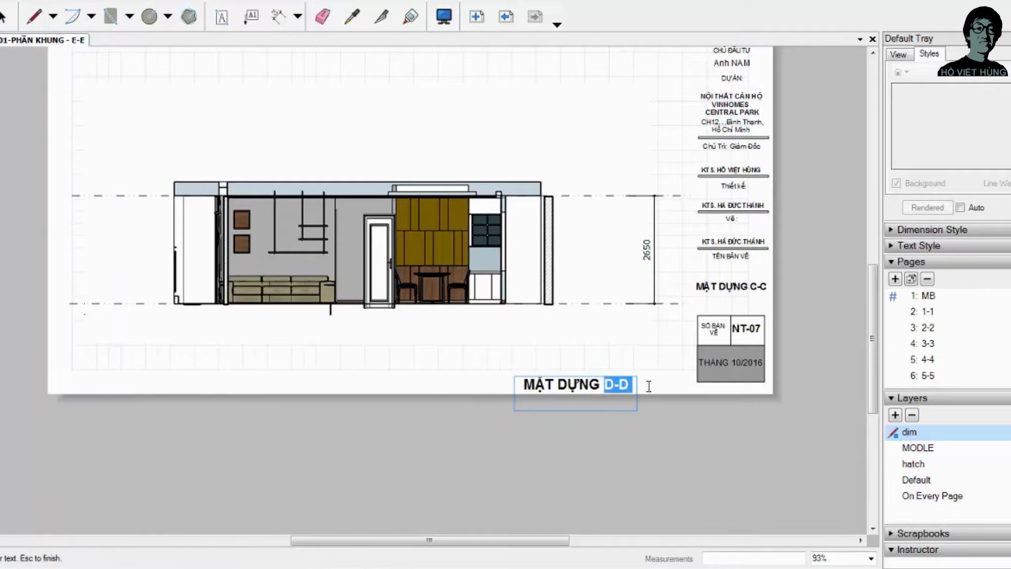
text(E-E)
key(Escape)
Step: Change the title block's drawing name to MẶT DỰNG E-E
click(758, 279)
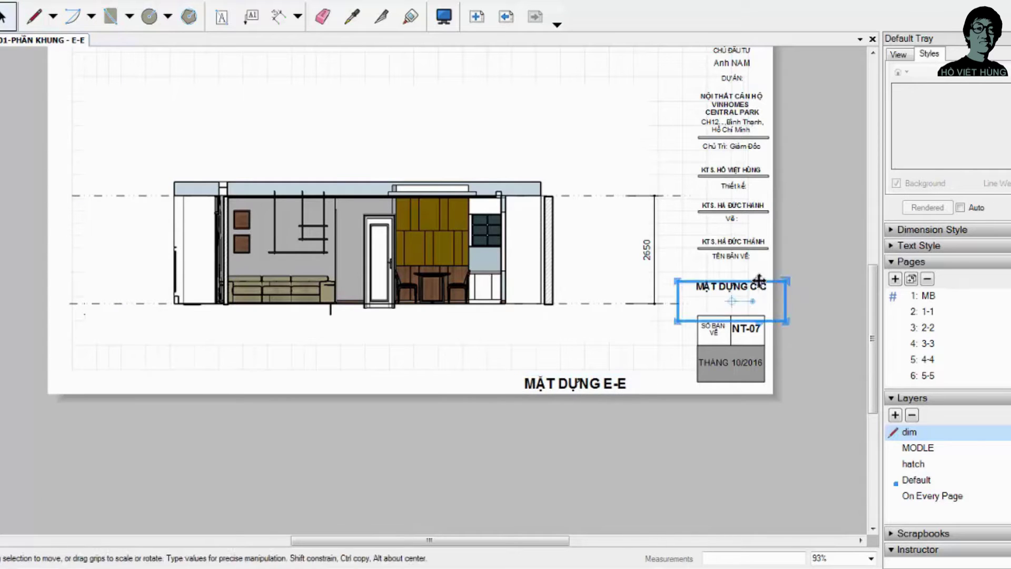
double_click(762, 287)
text(E-E)
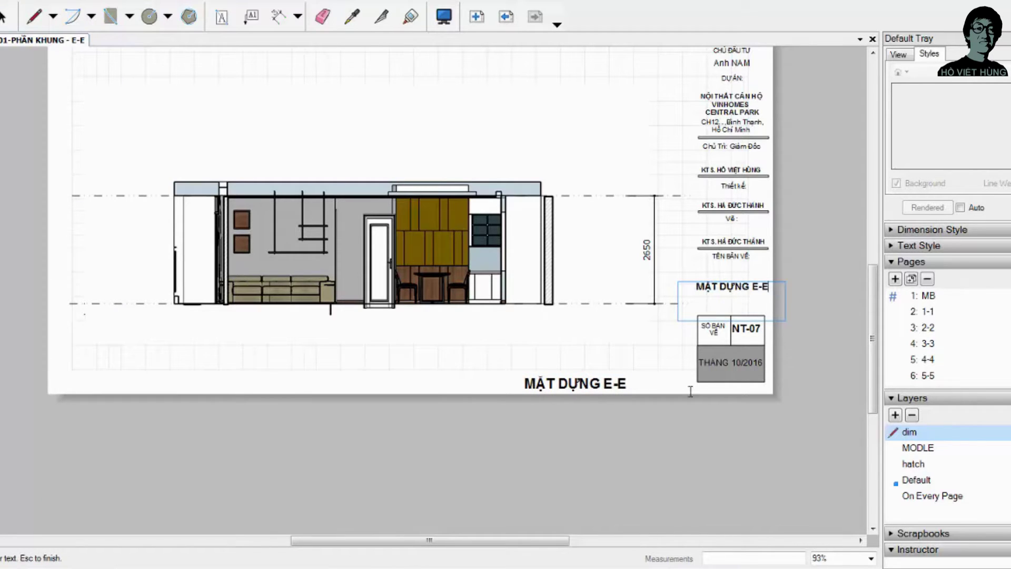
key(Escape)
click(628, 375)
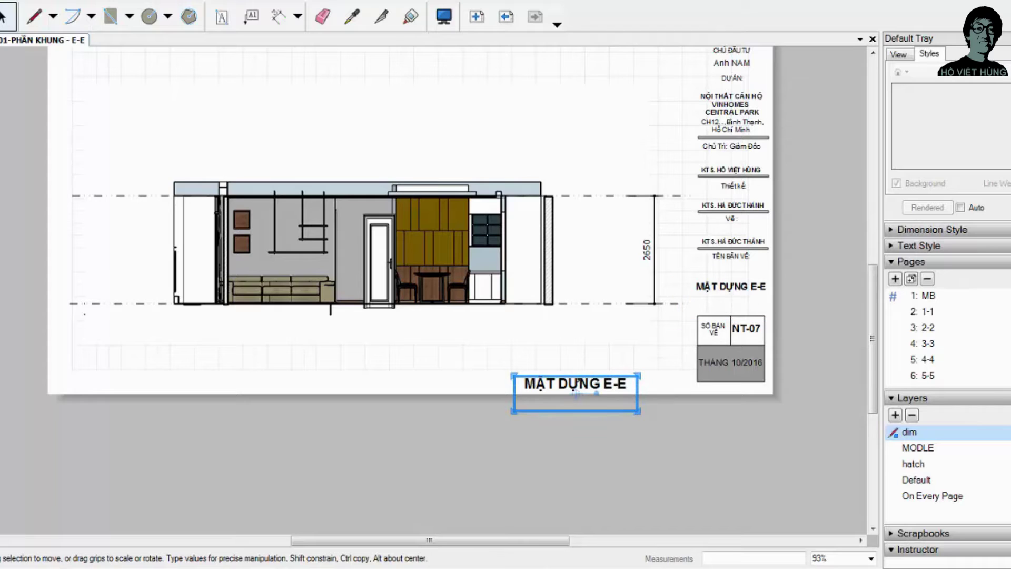
Step: Duplicate page E-E and rename the new page 12 to F-F
right_click(961, 381)
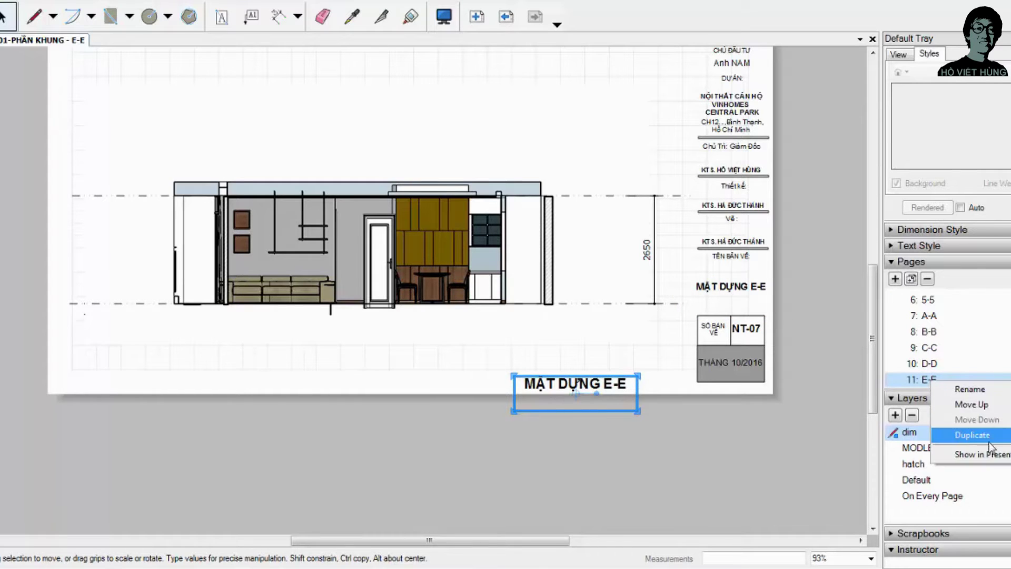
click(990, 437)
double_click(945, 380)
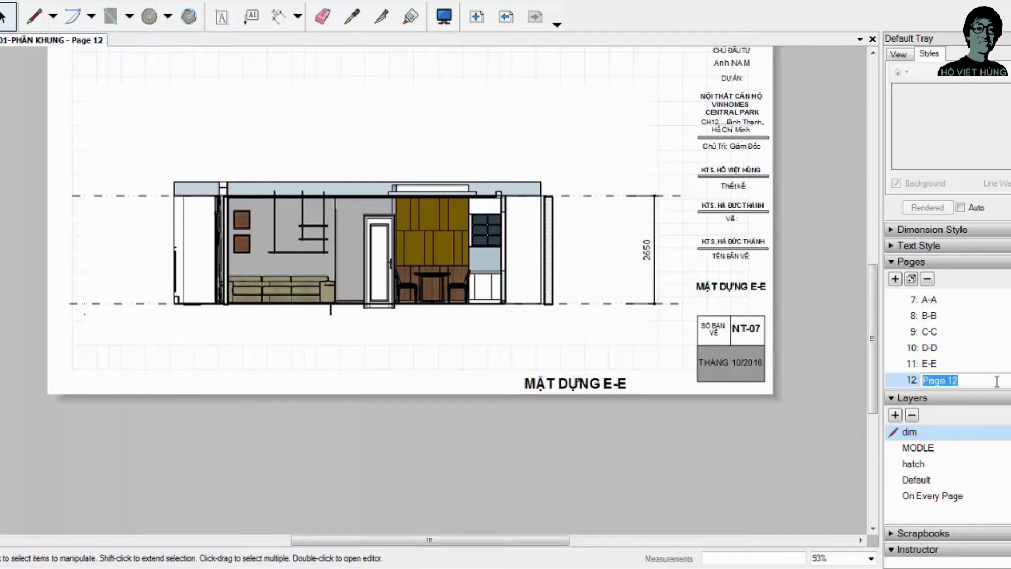
text(F-F)
key(Return)
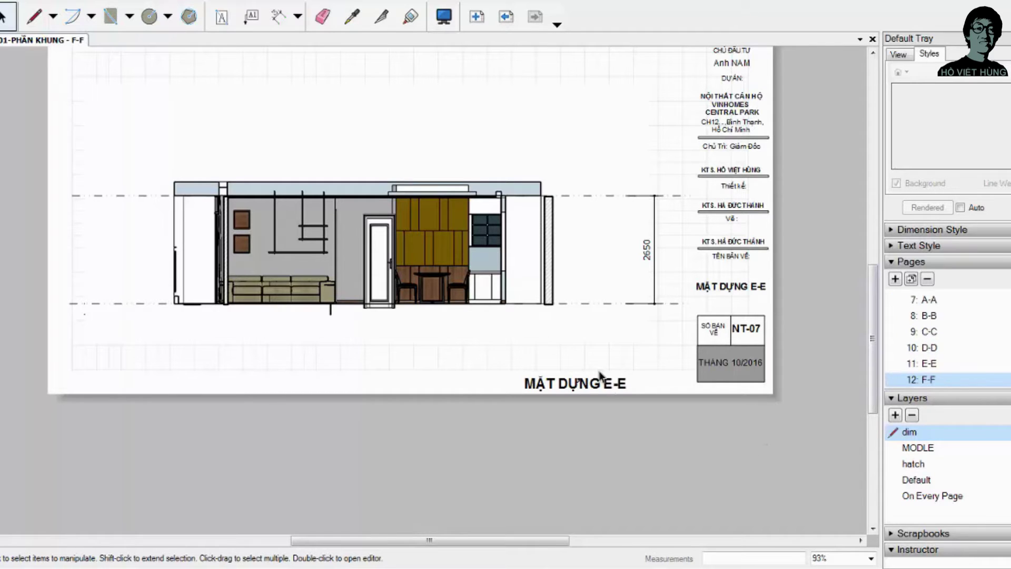
Step: Change the sheet title and the title block drawing name from E-E to F-F (MẶT DỰNG F-F)
double_click(605, 383)
click(605, 383)
text(F-F)
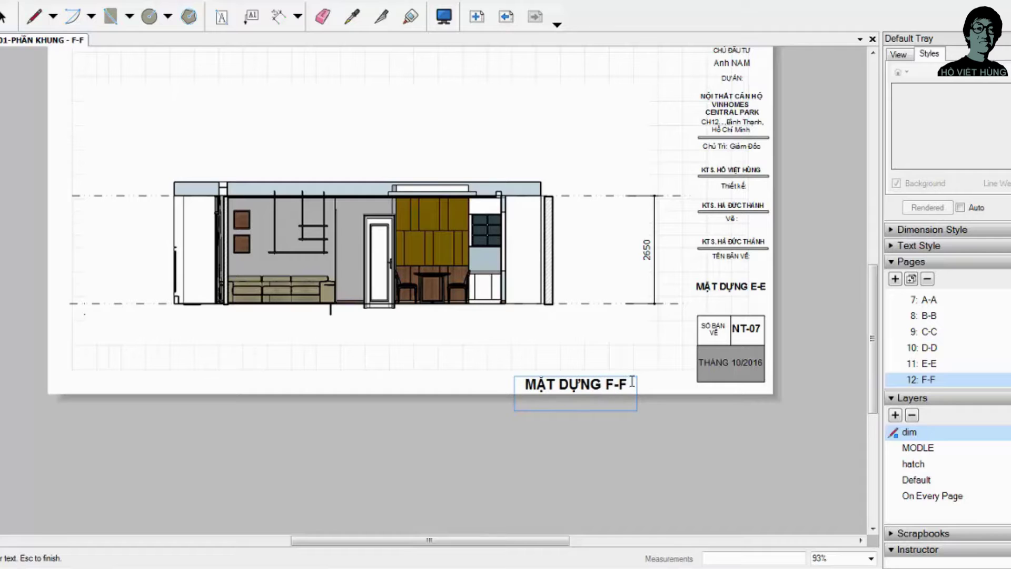
click(800, 488)
double_click(742, 290)
click(756, 287)
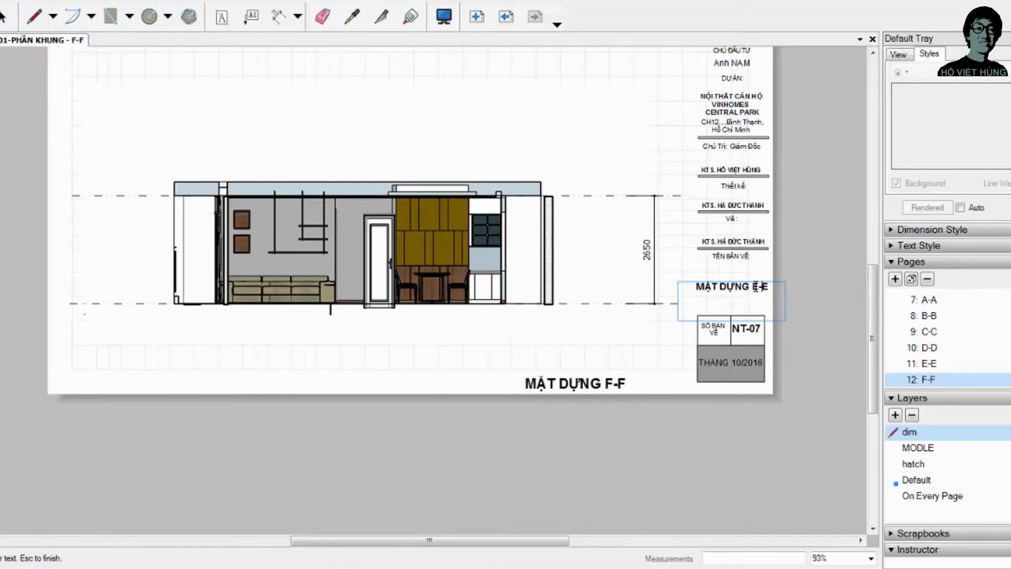
key(Escape)
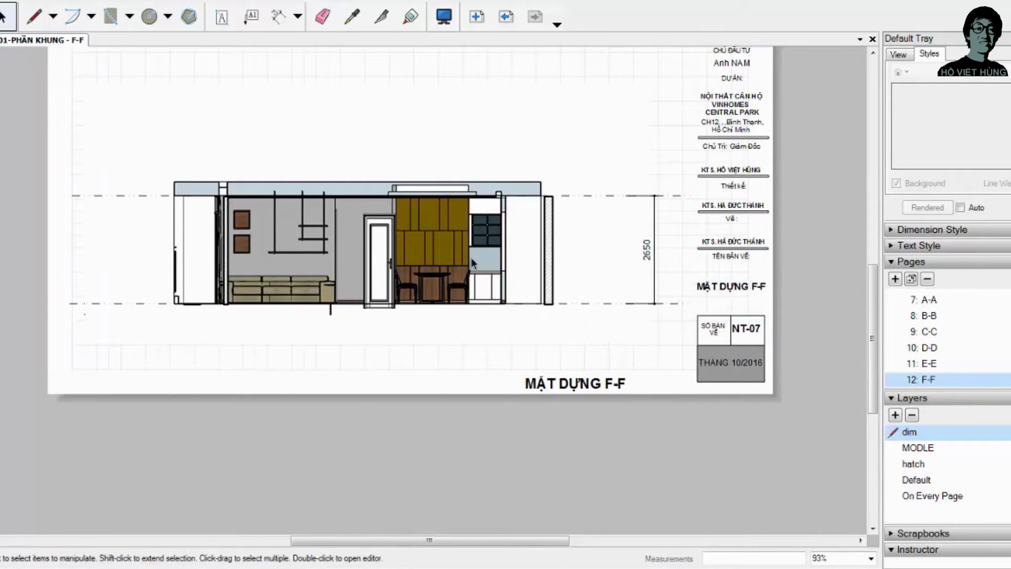
Step: Set the elevation viewport to show the F-F scene
click(375, 213)
right_click(464, 271)
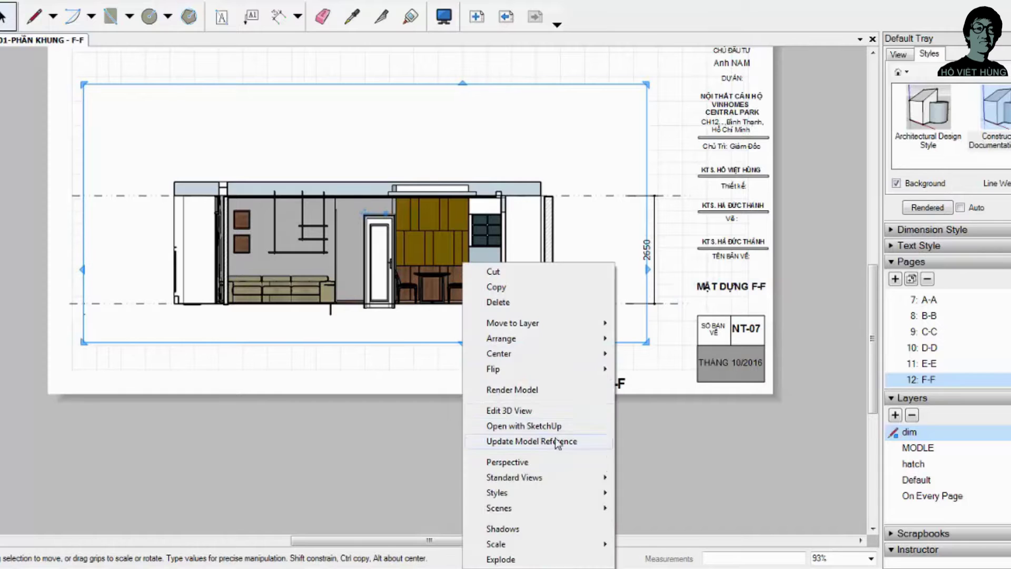
click(475, 381)
mouse_move(499, 507)
click(447, 256)
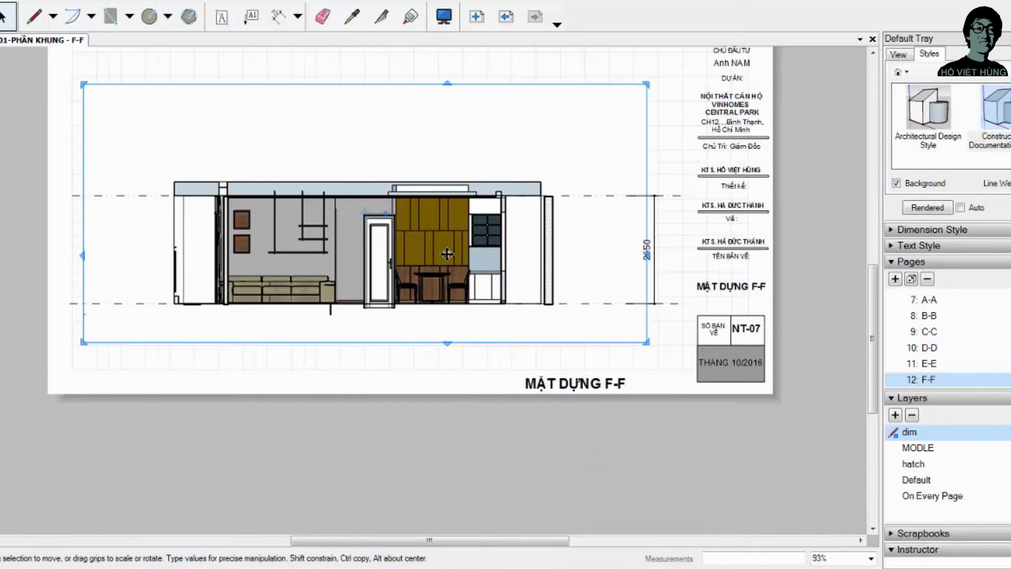
right_click(447, 256)
click(627, 485)
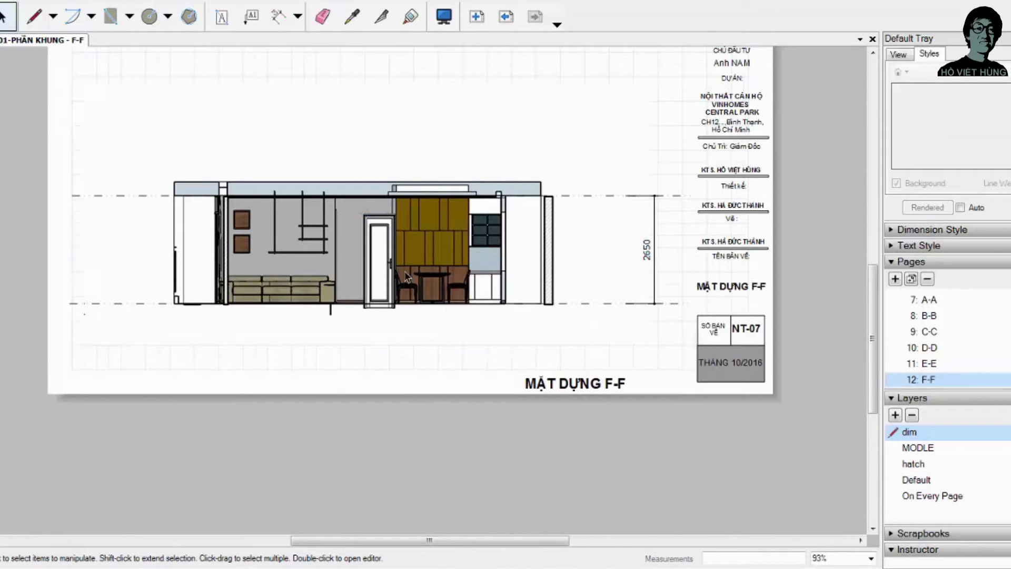
Step: Crop the ceiling off the top of the F-F viewport
scroll(421, 169, down, 2)
scroll(420, 169, up, 1)
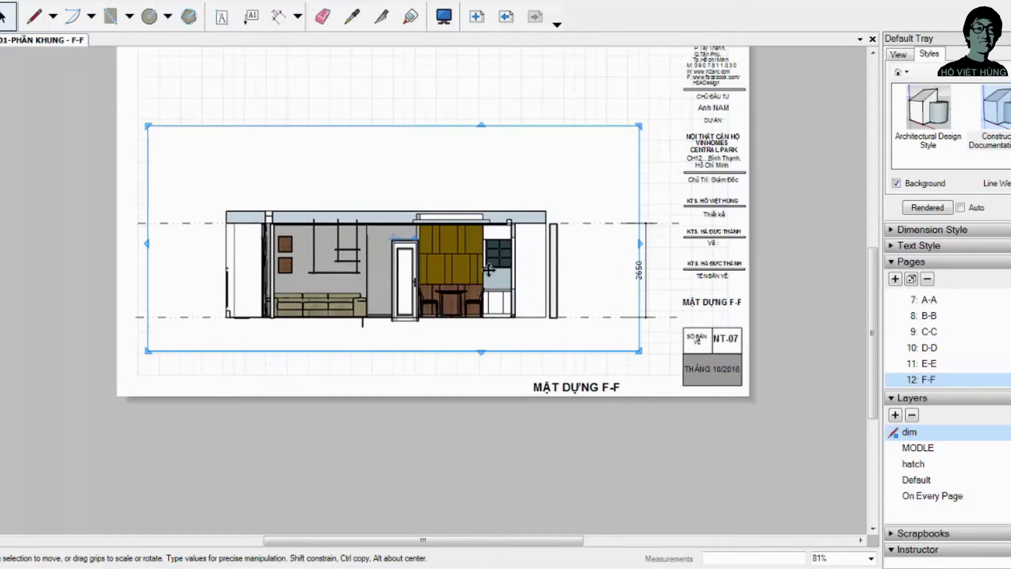
scroll(461, 162, up, 1)
scroll(438, 204, up, 1)
scroll(569, 300, up, 1)
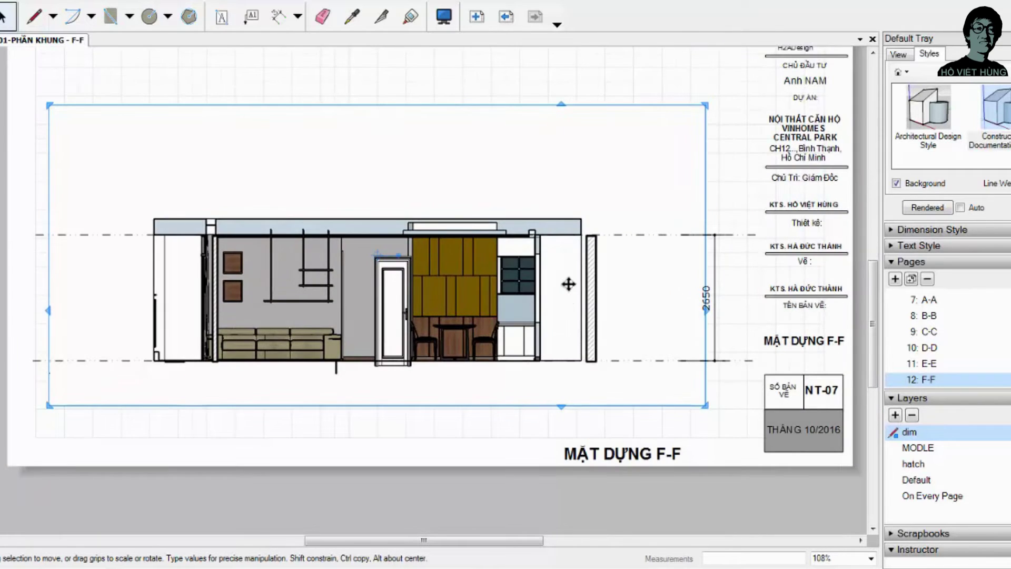
scroll(573, 298, up, 1)
scroll(576, 295, down, 2)
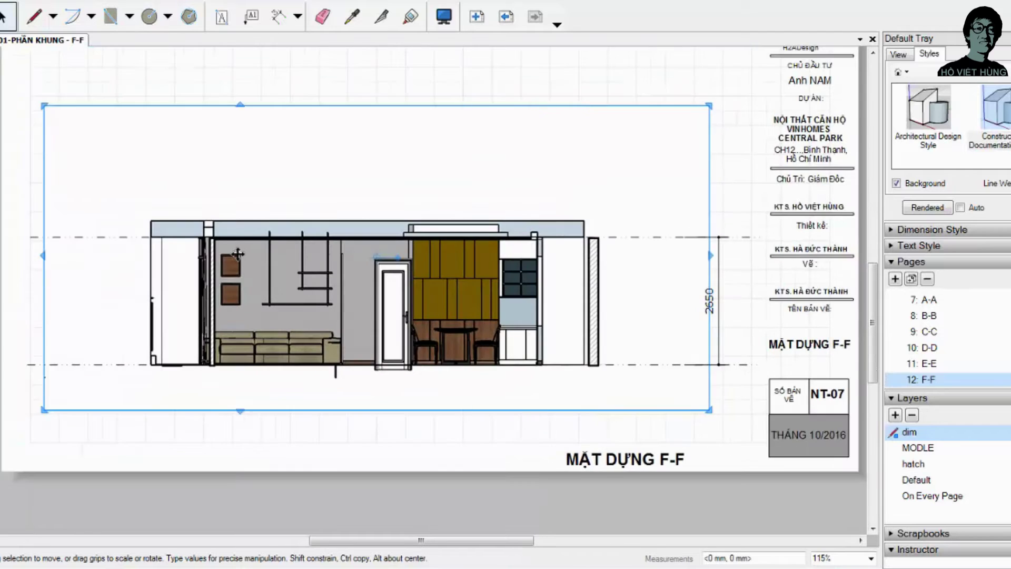
scroll(411, 102, up, 1)
drag(409, 95, 410, 235)
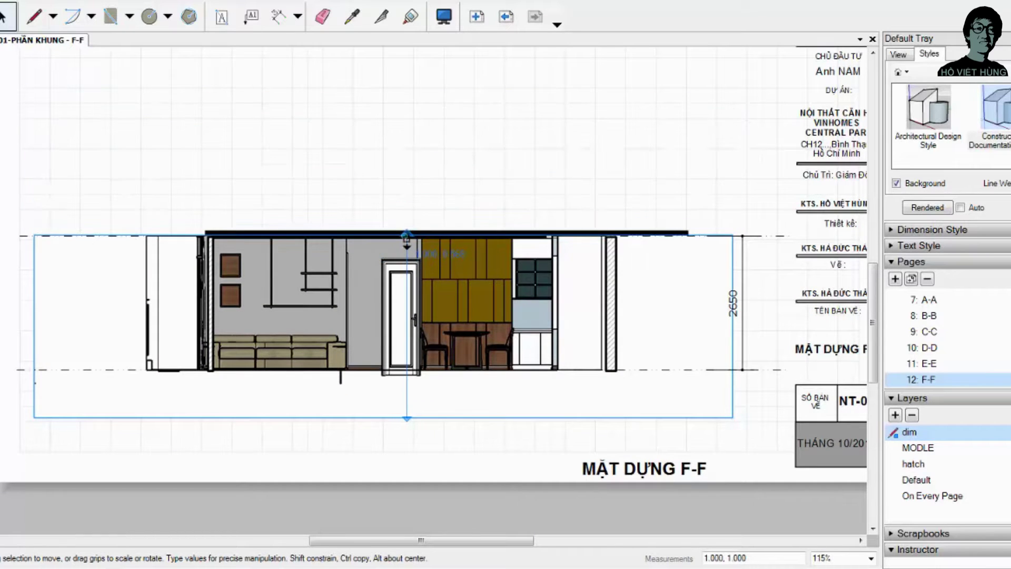
Step: Crop the floor area off the bottom of the F-F viewport
drag(418, 422, 418, 370)
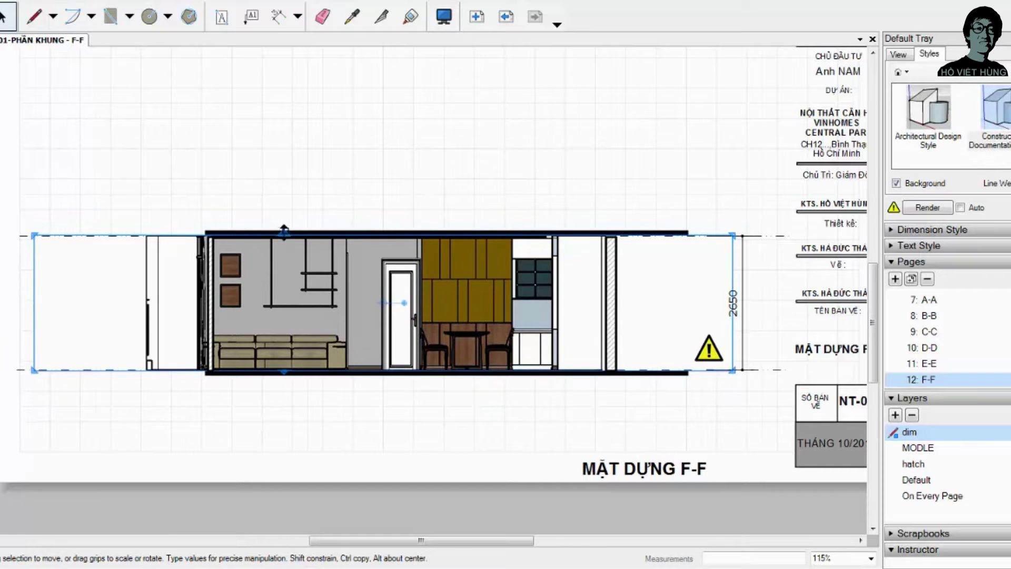
click(325, 232)
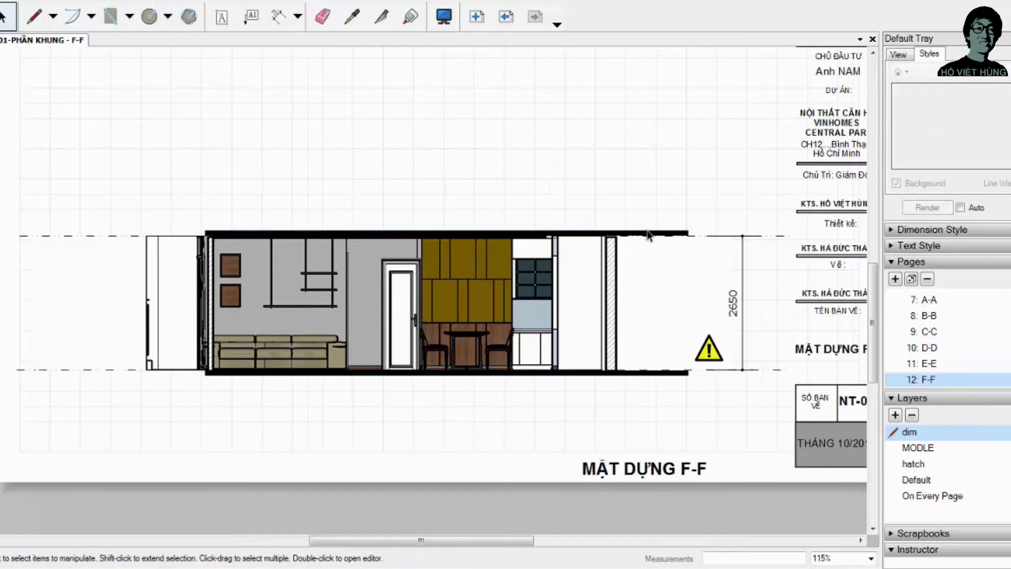
shift+click(642, 377)
click(456, 377)
click(659, 235)
click(658, 232)
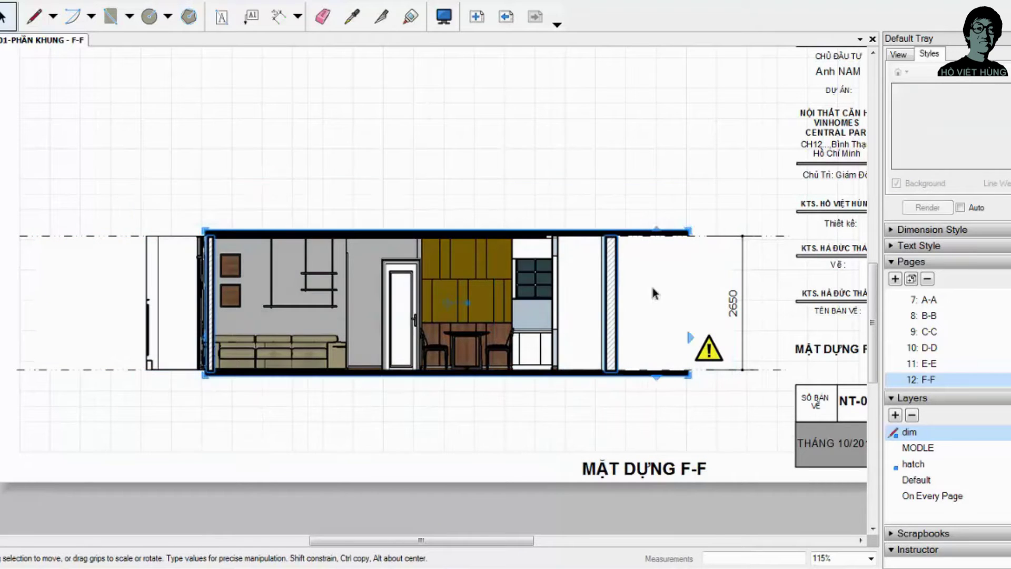
Step: Move the right hatched wall left and narrow it to 0.47, then shift the left hatched strip left
click(608, 258)
mouse_move(611, 269)
mouse_down()
mouse_move(570, 249)
mouse_move(558, 269)
mouse_up()
scroll(558, 269, up, 4)
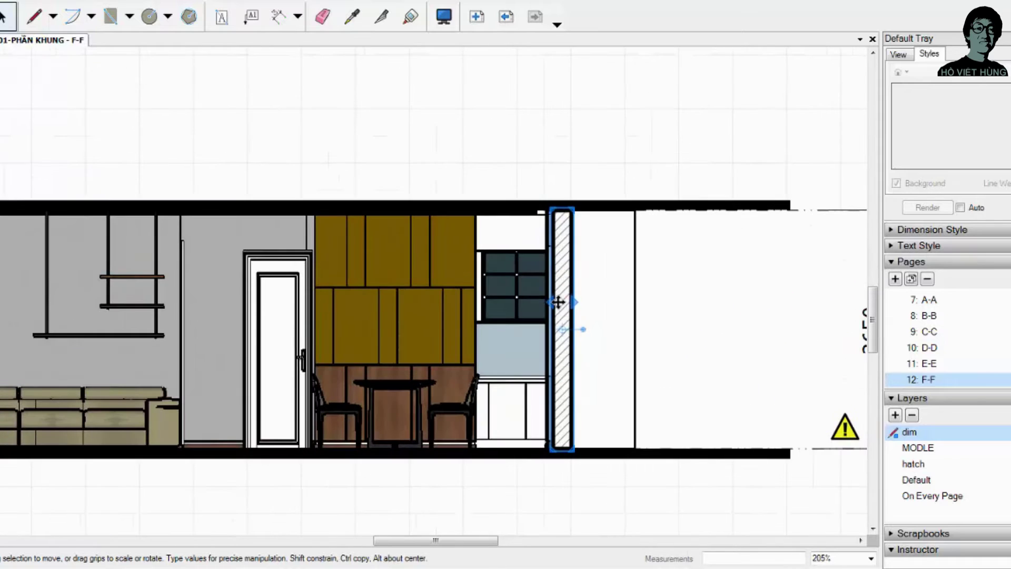
drag(571, 329, 558, 329)
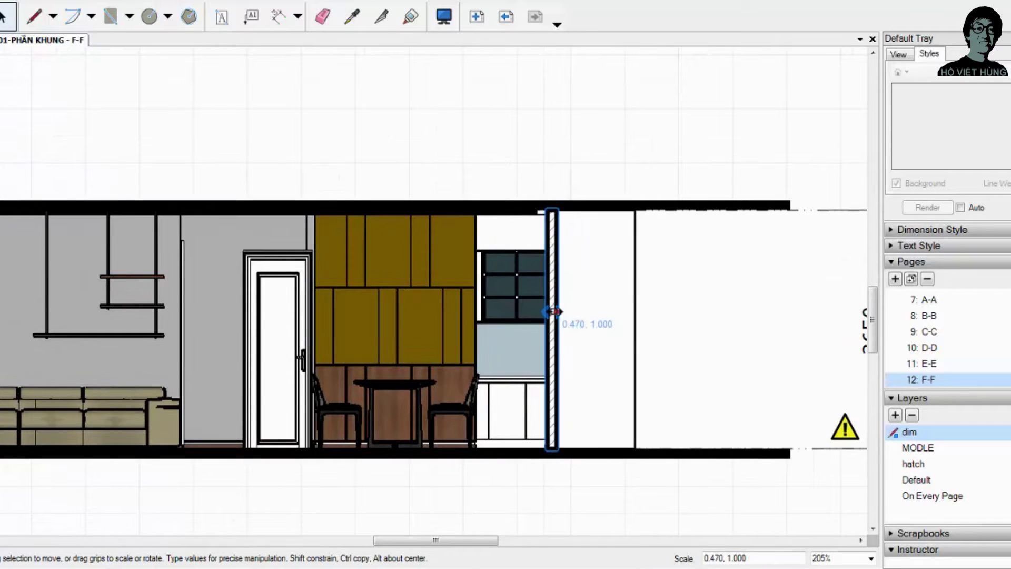
scroll(532, 228, down, 2)
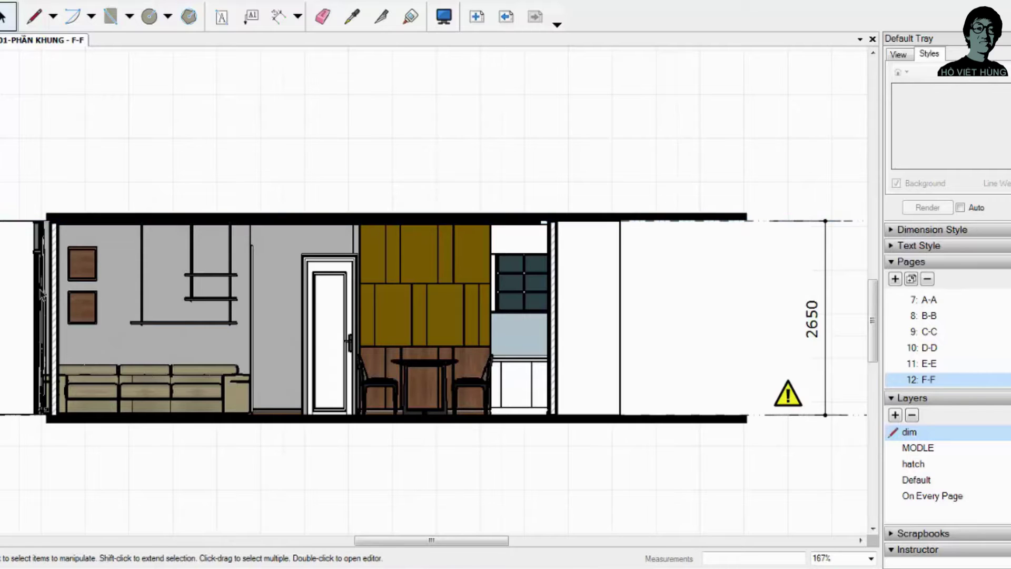
drag(55, 298, 35, 287)
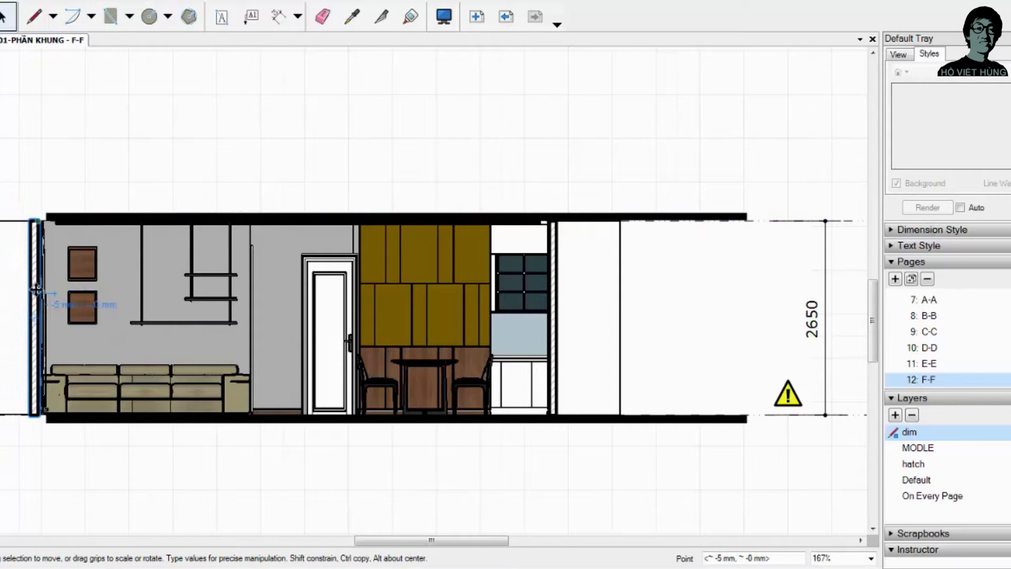
scroll(80, 305, down, 1)
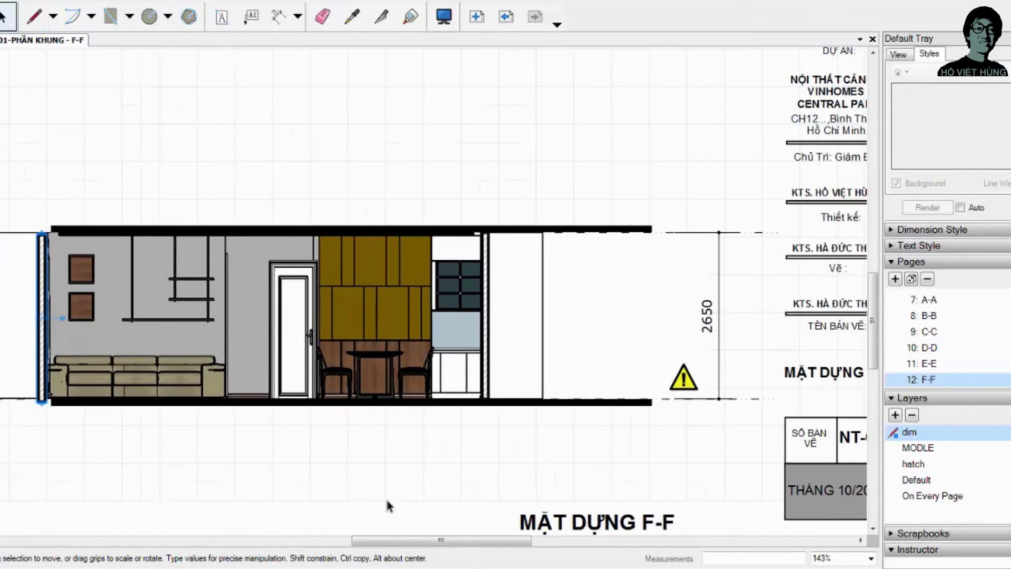
drag(402, 544, 333, 544)
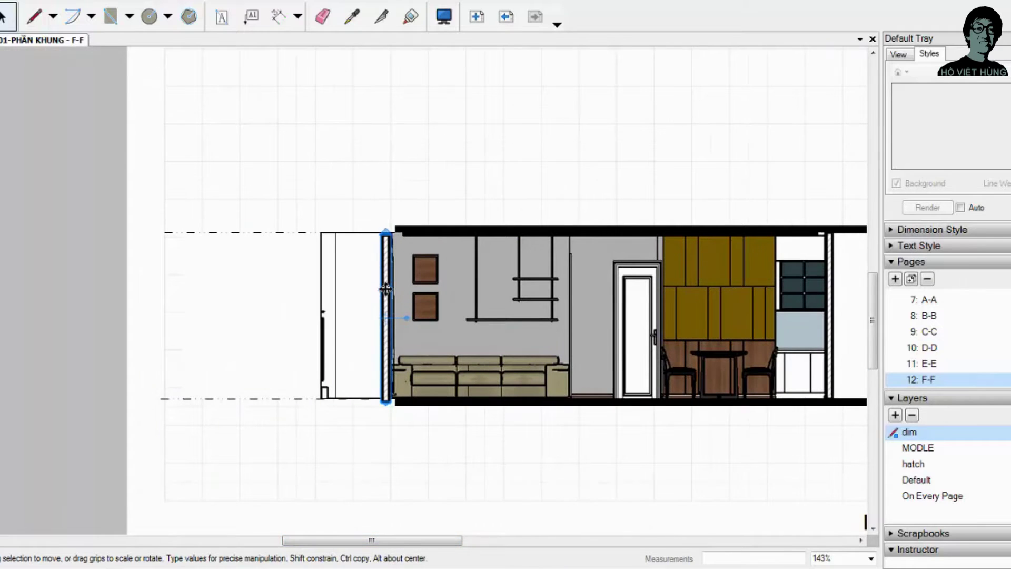
Step: Stretch the thick ceiling and floor bands leftward and pull their right ends back to the wall
click(411, 230)
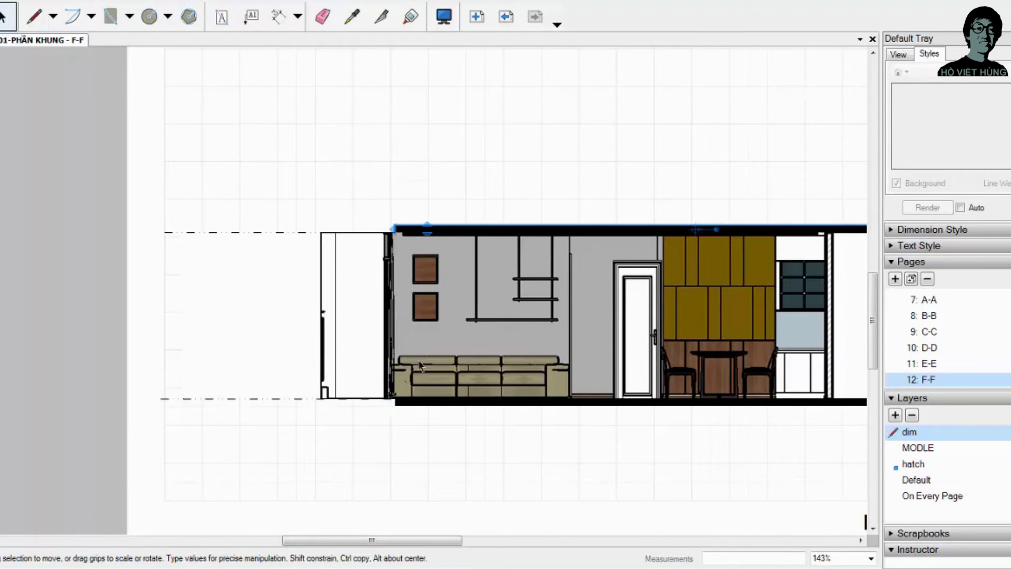
click(413, 403)
shift+click(456, 231)
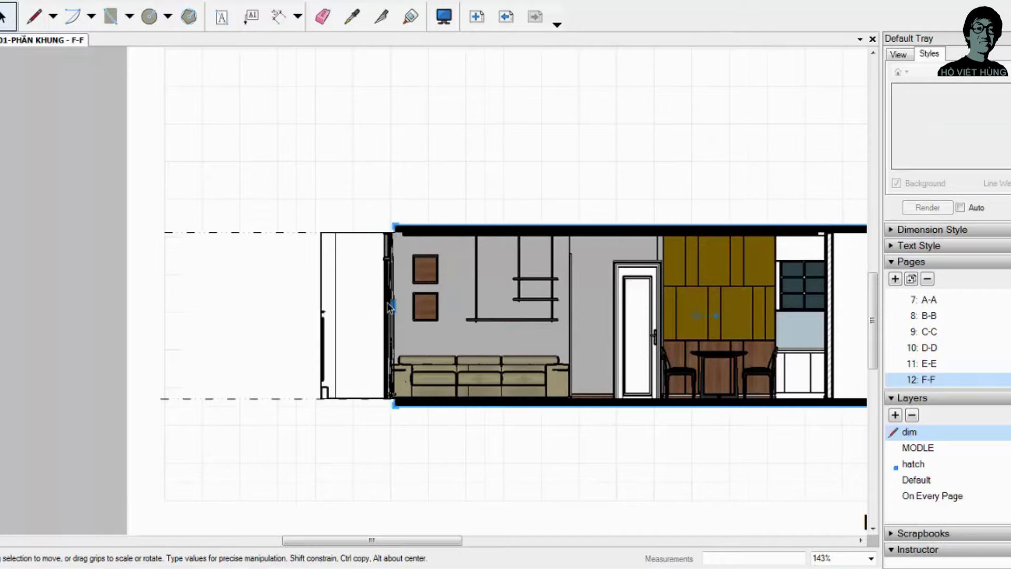
drag(392, 315, 315, 305)
scroll(513, 273, down, 2)
scroll(813, 242, up, 2)
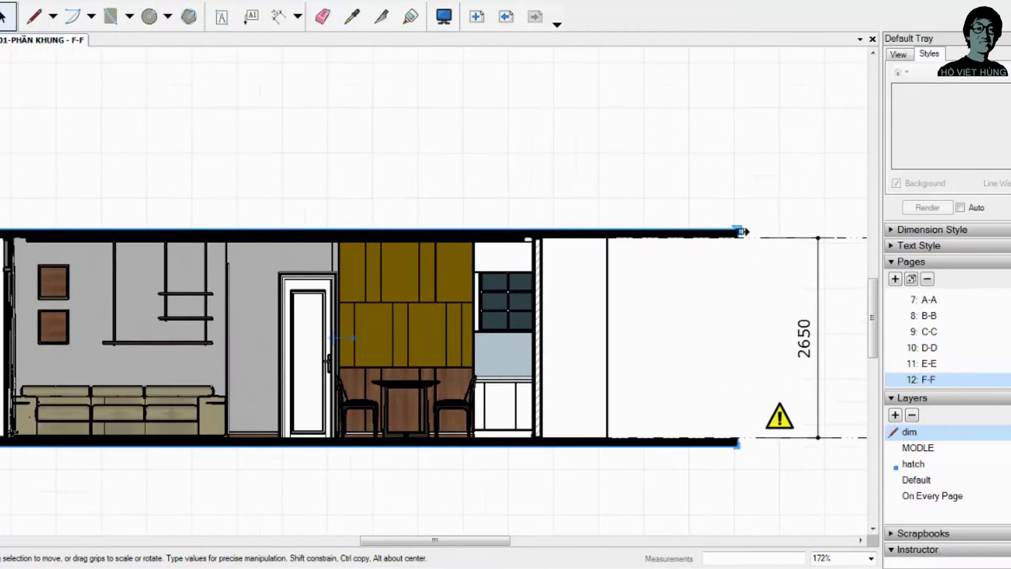
drag(739, 329, 542, 337)
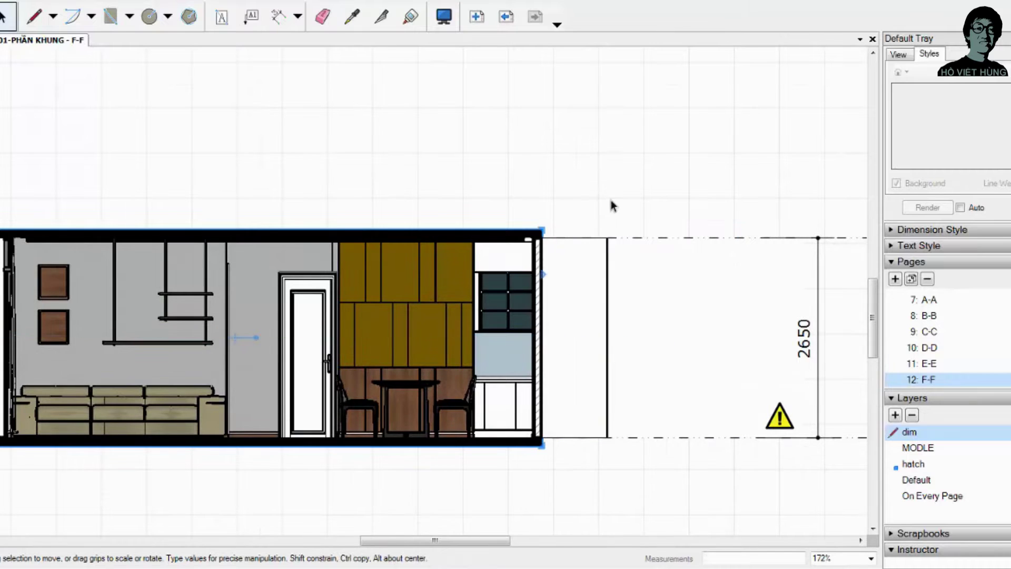
Step: Shrink the rectangle right of the wall back to the wall line and save the document
click(609, 326)
key(ctrl+s)
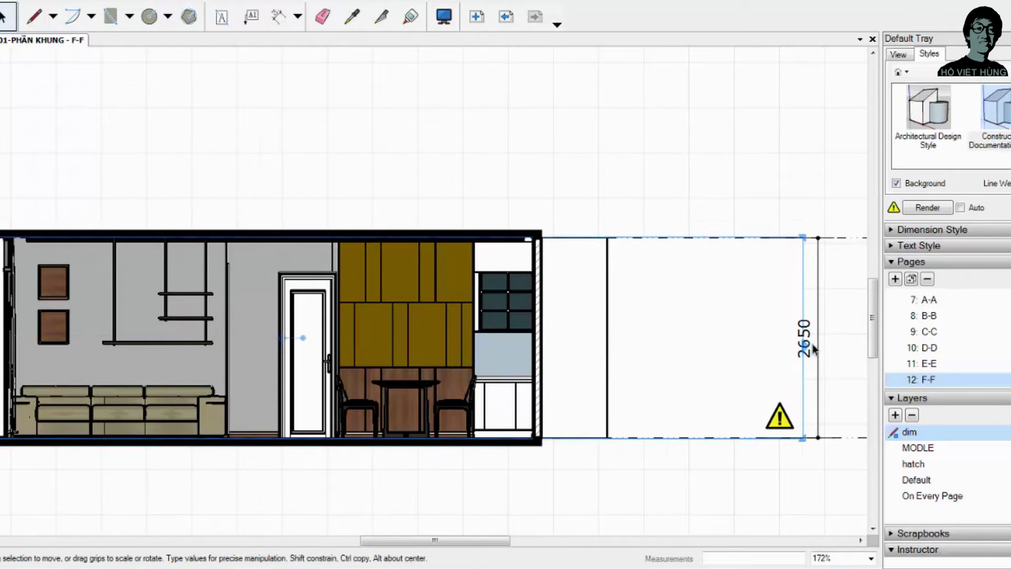
drag(804, 329, 542, 332)
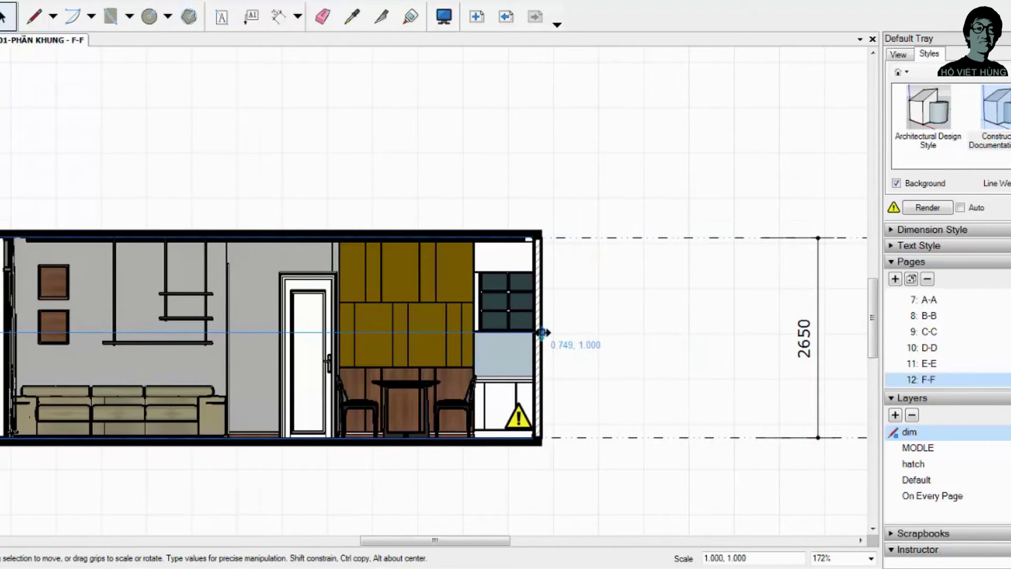
click(635, 342)
scroll(635, 342, down, 4)
scroll(416, 371, up, 1)
Step: On the F-F page, re-render the F-F elevation viewport from the Styles panel
scroll(441, 373, down, 1)
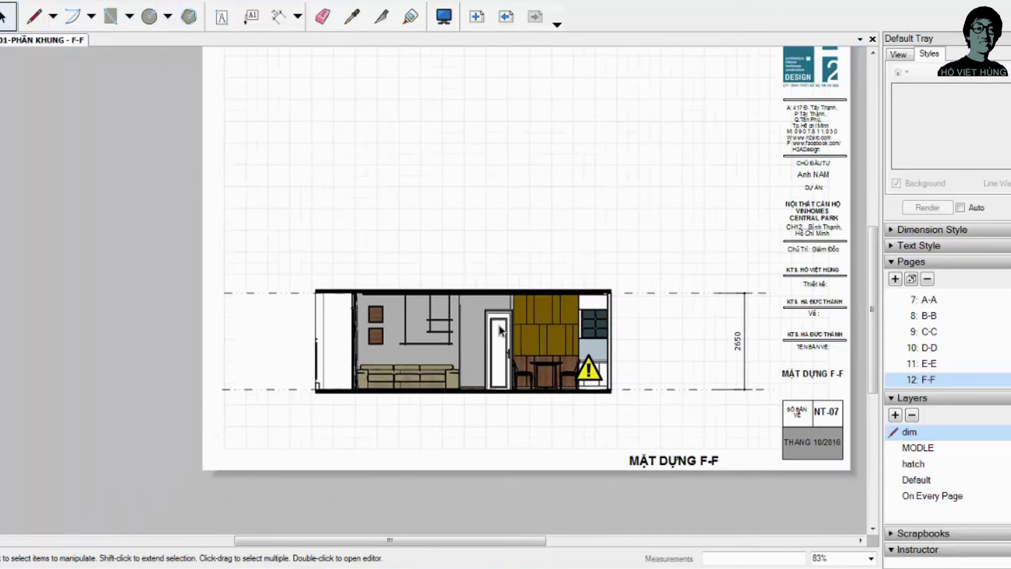
click(939, 363)
click(511, 337)
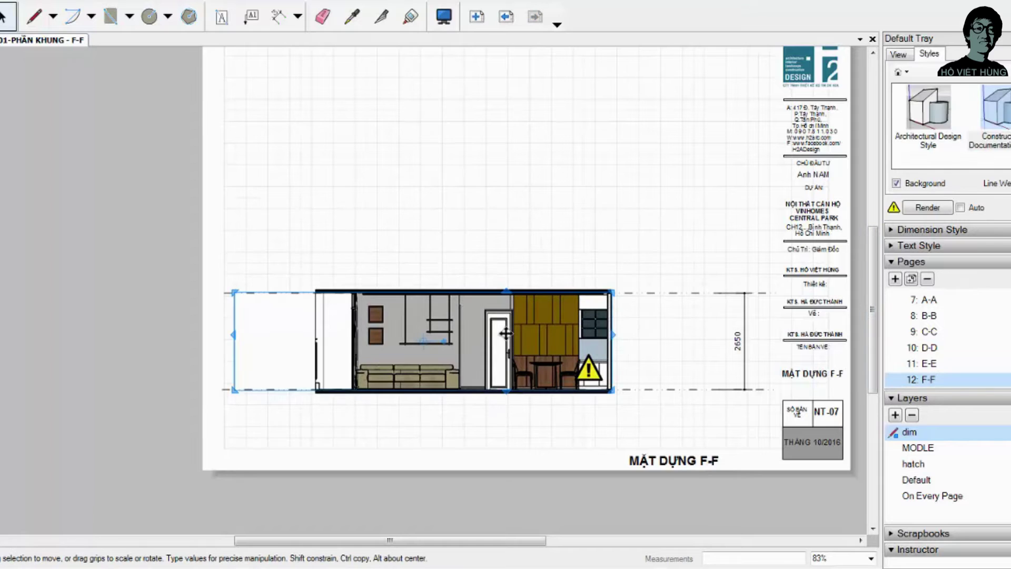
scroll(536, 389, up, 2)
scroll(539, 386, up, 1)
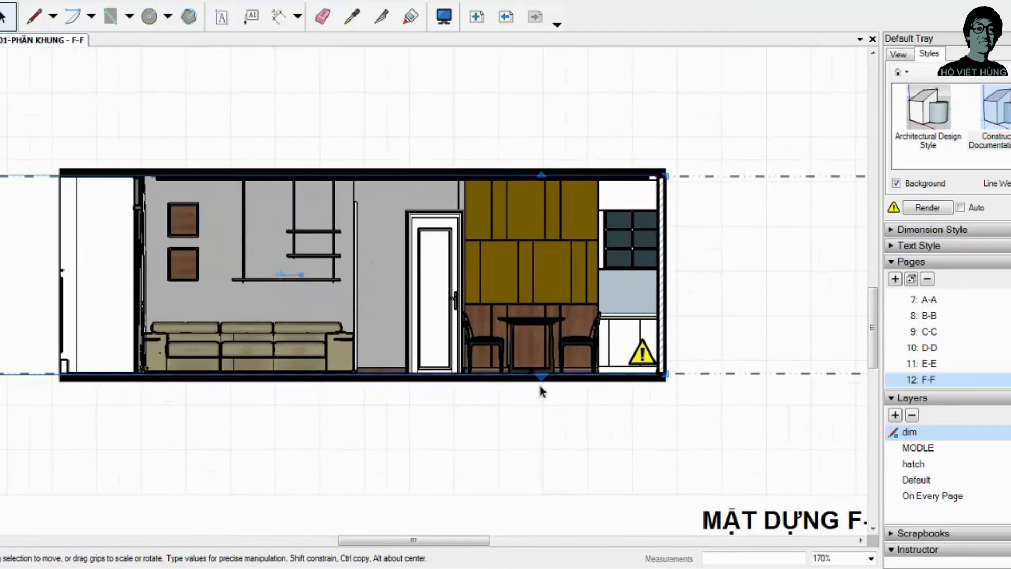
scroll(539, 386, down, 1)
click(935, 211)
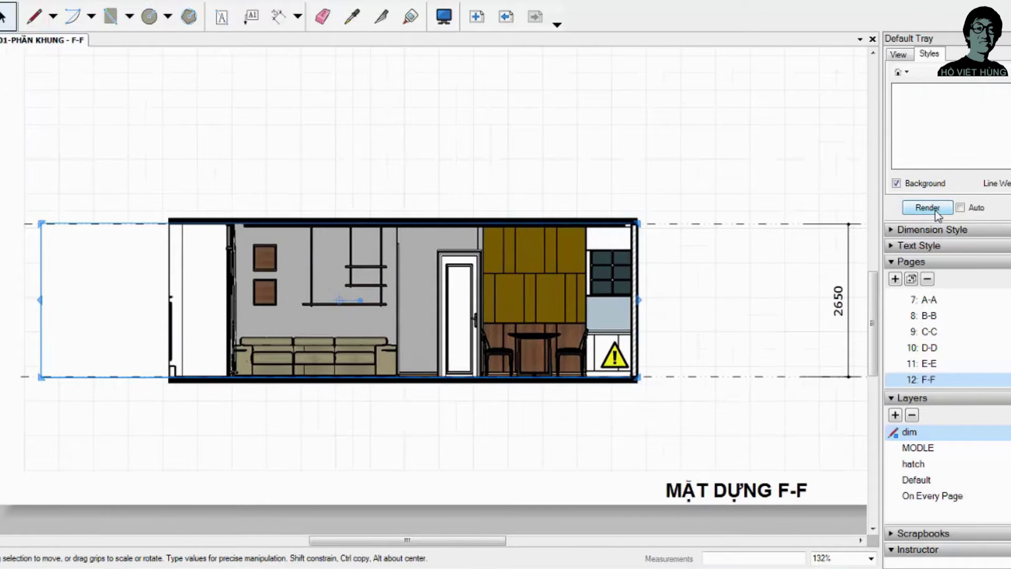
Step: Crop the F-F viewport's left edge inward
scroll(627, 390, down, 1)
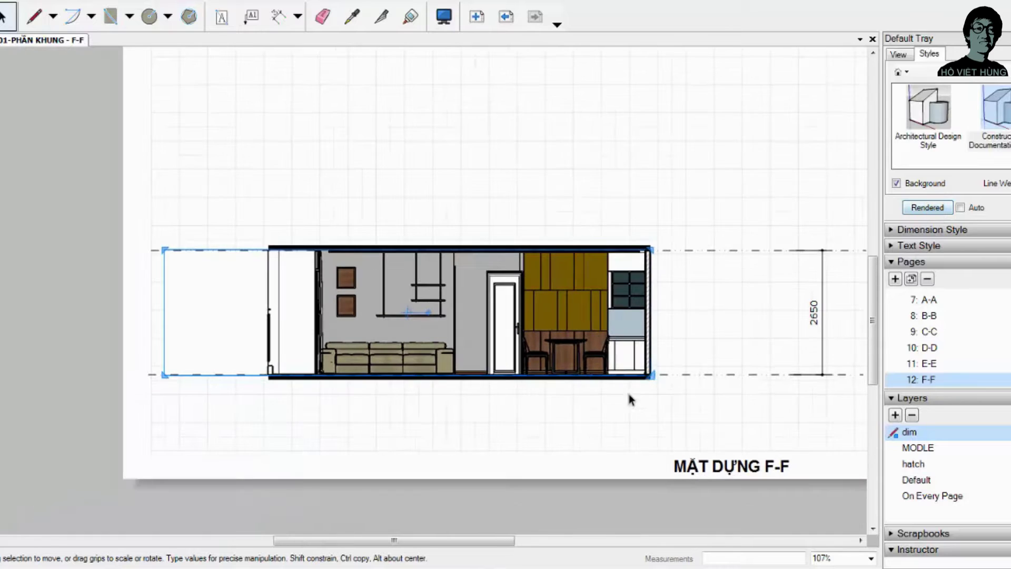
drag(163, 290, 263, 289)
click(367, 201)
scroll(564, 367, down, 2)
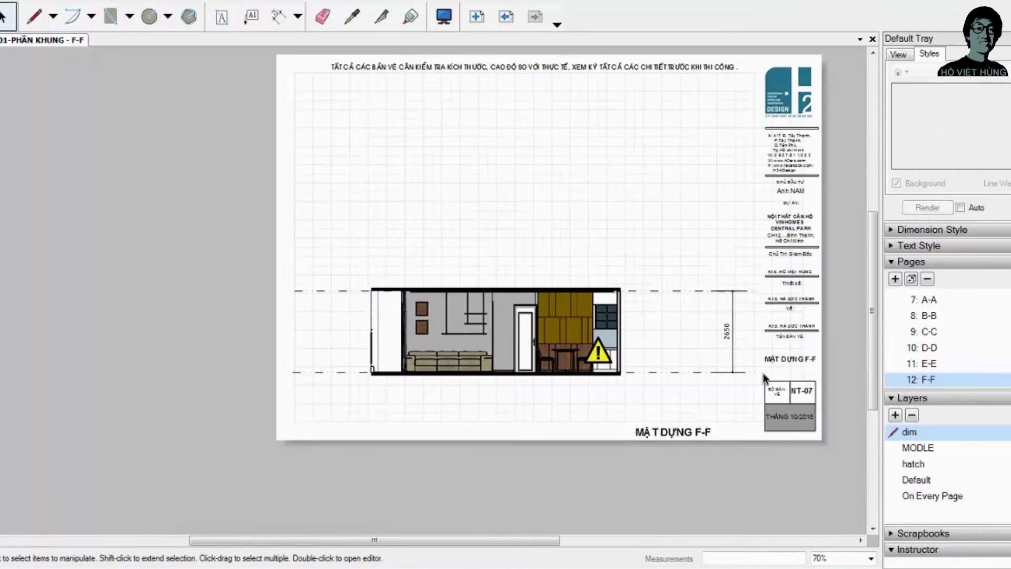
Step: On page E-E, switch the viewport to scene E-E, re-render it, and nudge it slightly down
click(934, 363)
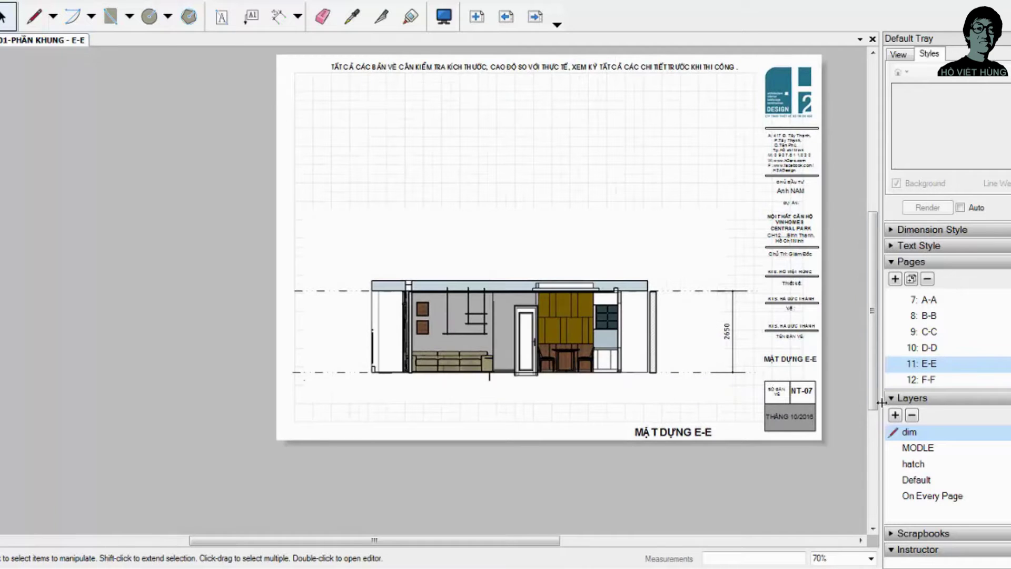
scroll(574, 352, up, 1)
click(573, 352)
right_click(516, 321)
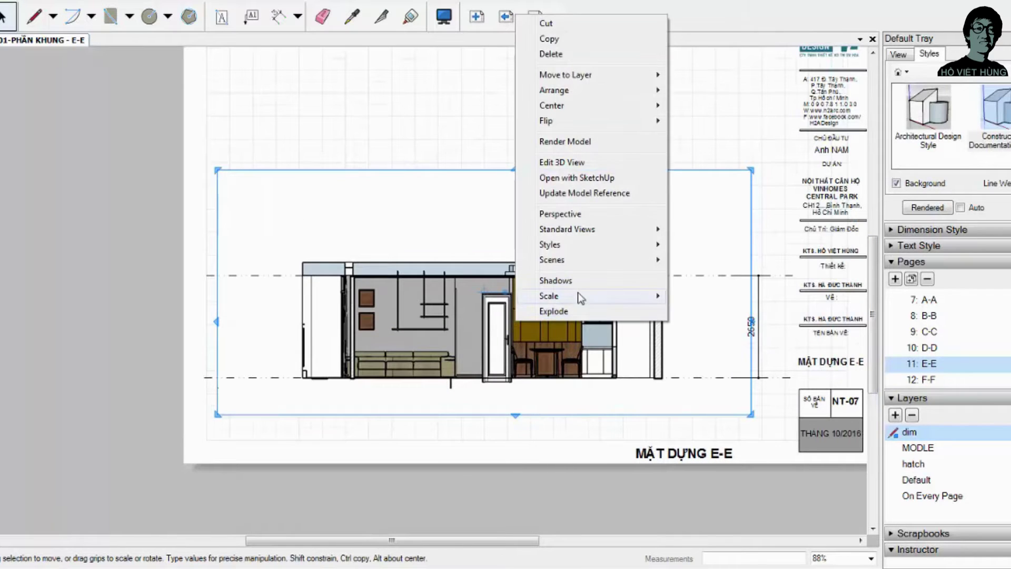
mouse_move(589, 260)
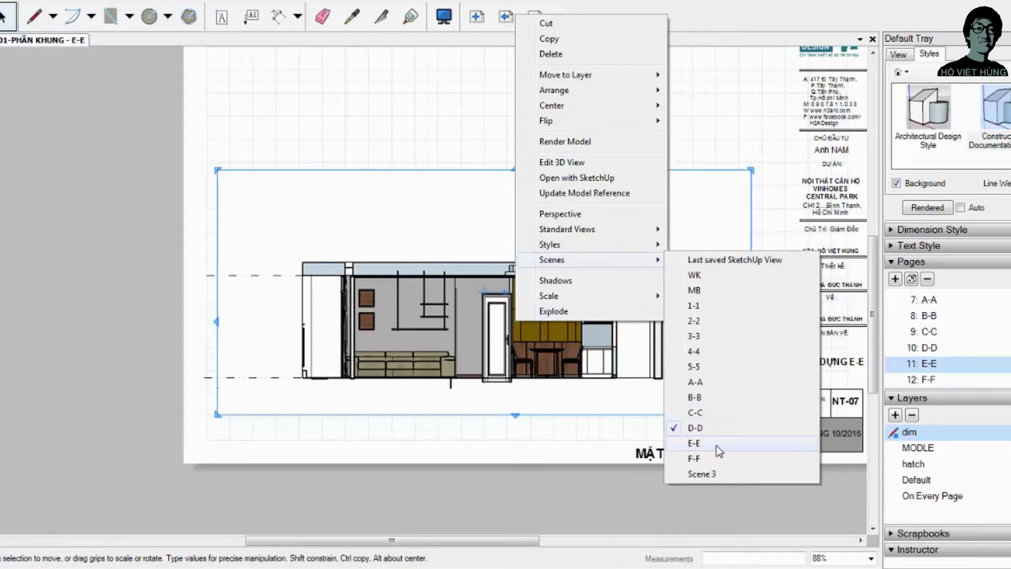
click(716, 445)
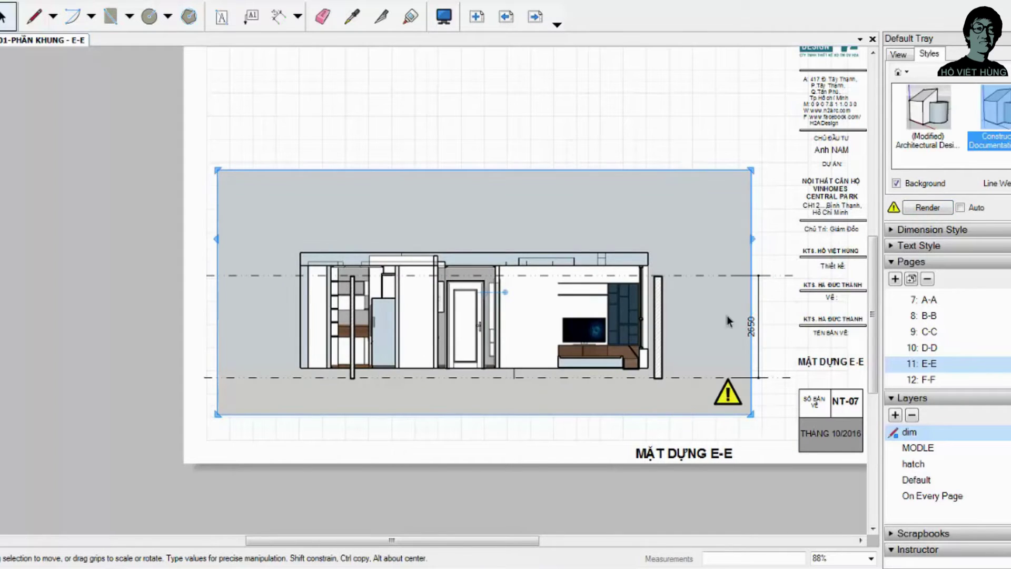
click(925, 208)
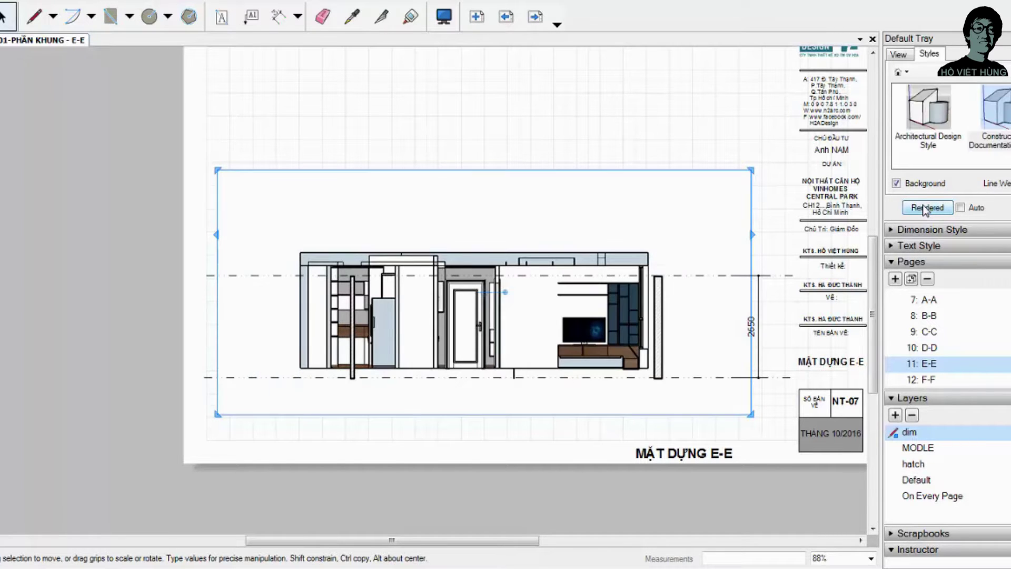
drag(368, 323, 369, 332)
Step: Crop the E-E viewport on the left, right, above the ceiling and below the floor
scroll(516, 309, up, 2)
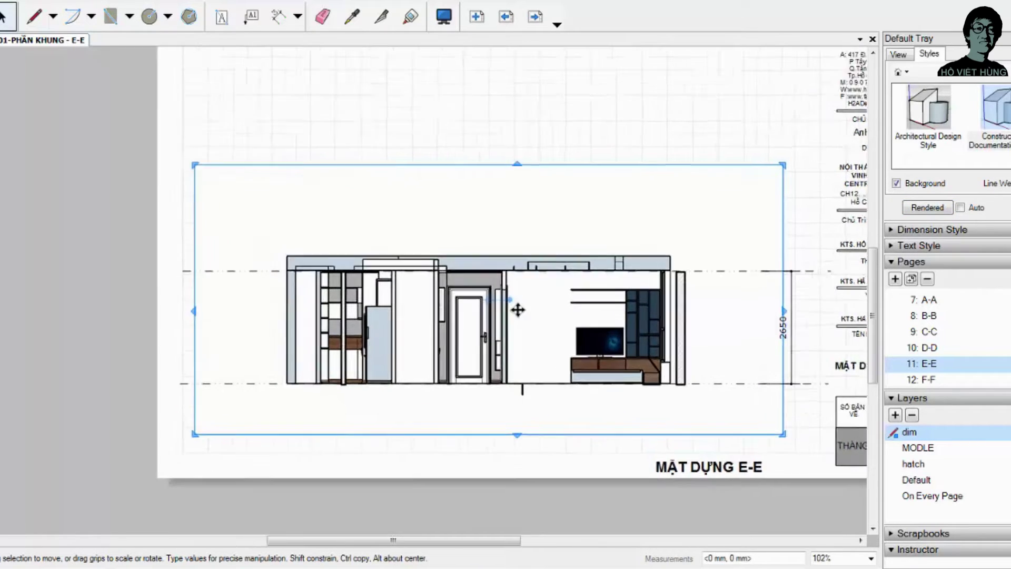
scroll(320, 316, down, 2)
scroll(408, 314, up, 3)
scroll(409, 314, up, 2)
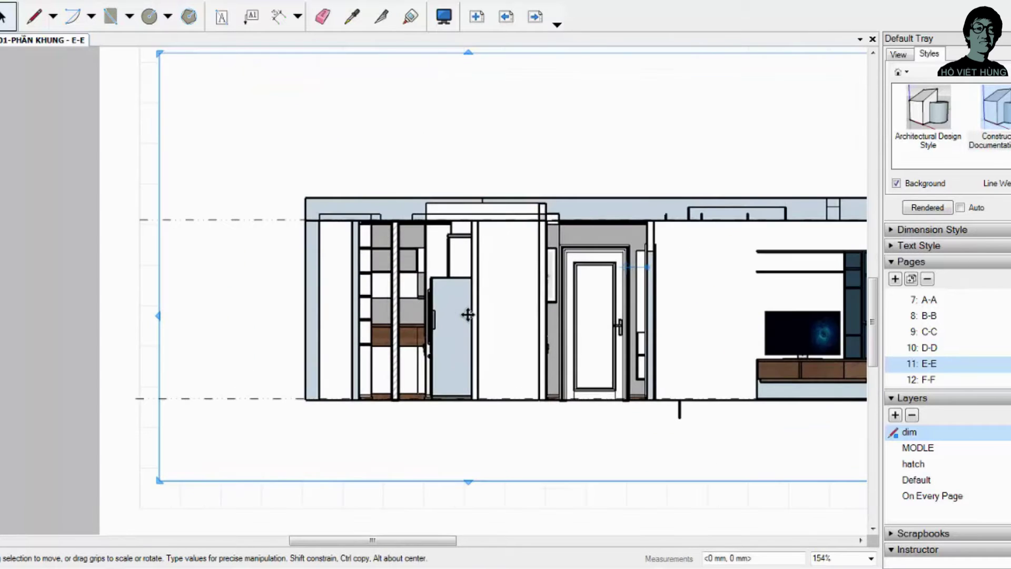
scroll(408, 314, down, 2)
drag(221, 316, 515, 327)
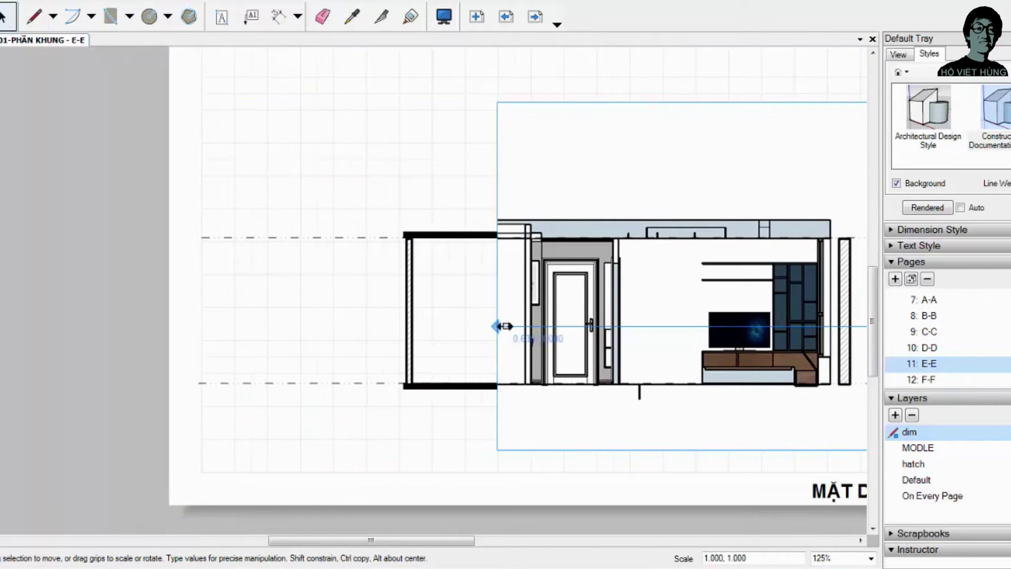
scroll(847, 332, down, 1)
scroll(848, 332, up, 1)
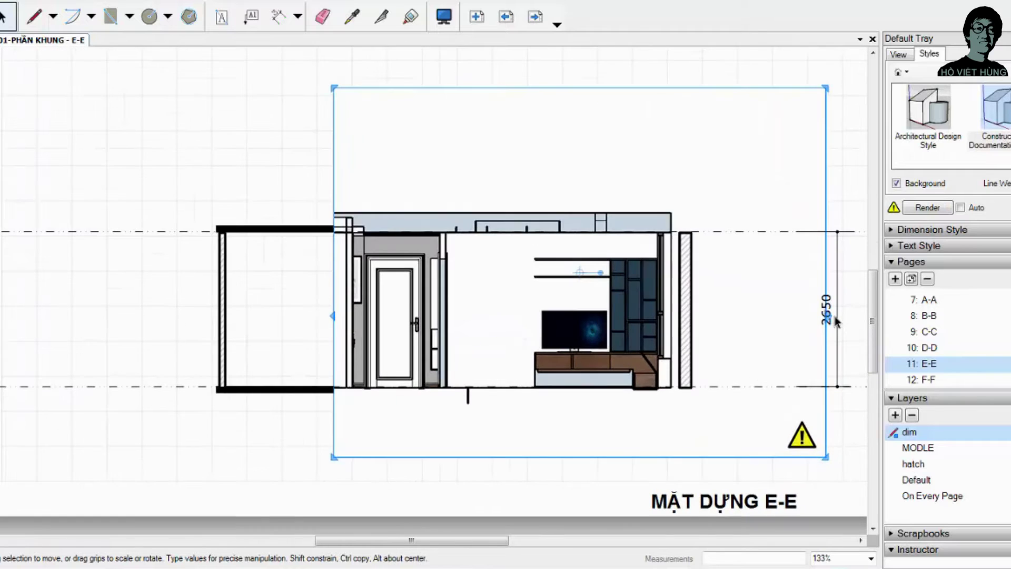
drag(835, 316, 680, 312)
drag(513, 87, 516, 230)
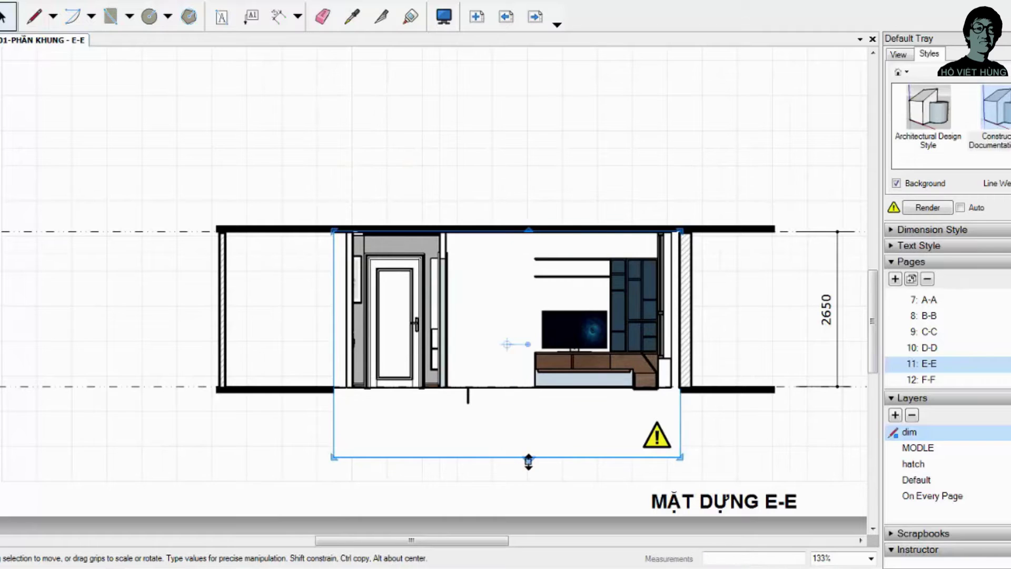
drag(518, 458, 519, 390)
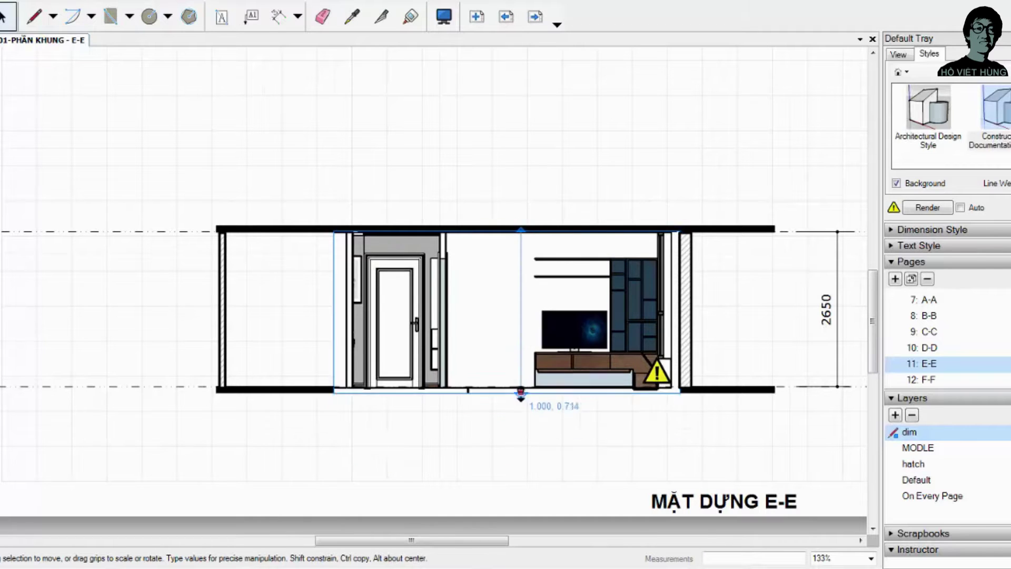
Step: Shorten the right hatched strip to a bottom piece and move the left strip onto the door wall
click(684, 295)
scroll(690, 308, up, 1)
scroll(685, 322, up, 1)
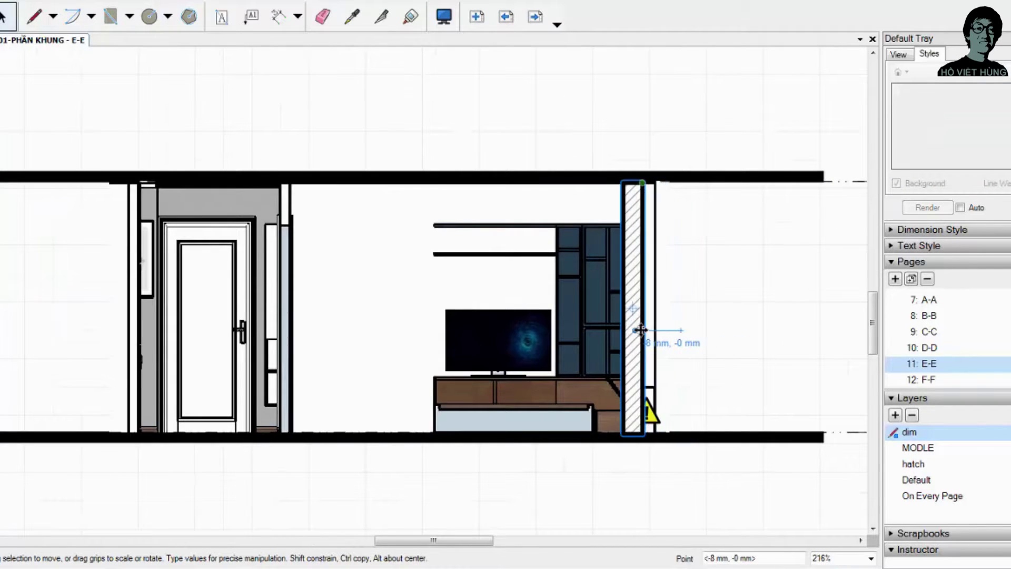
drag(653, 330, 645, 330)
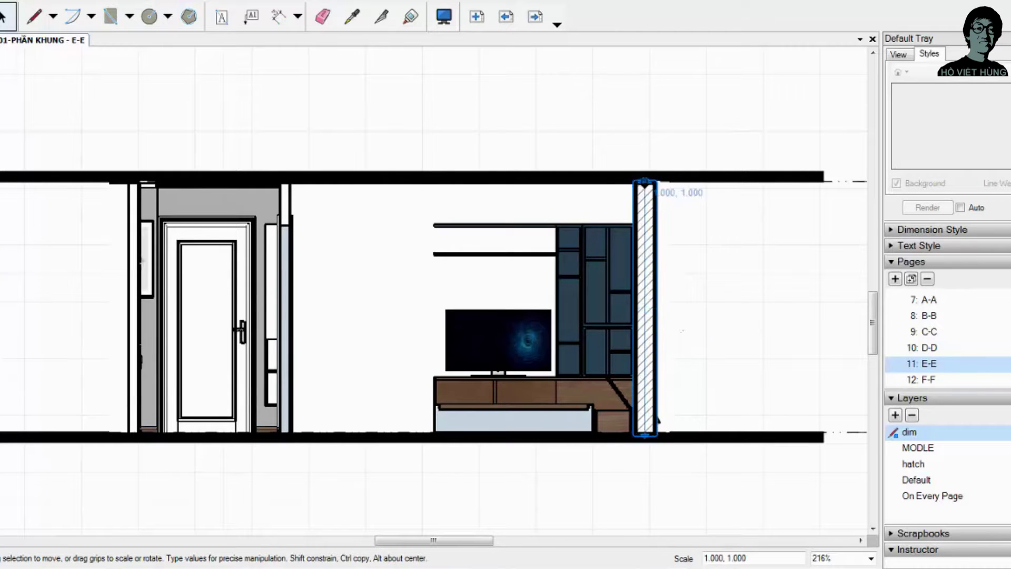
drag(644, 181, 645, 379)
scroll(718, 316, down, 1)
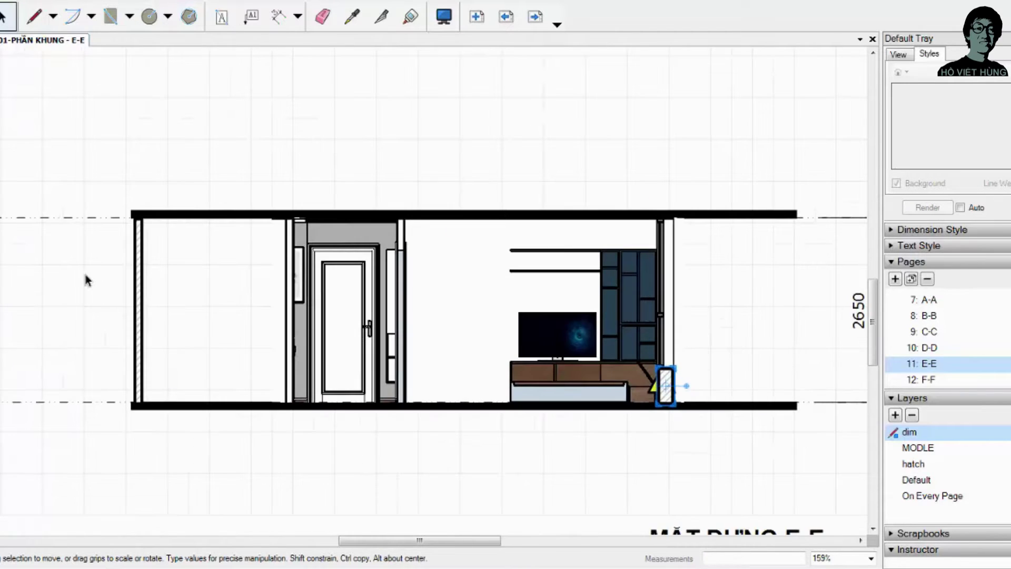
drag(137, 293, 291, 291)
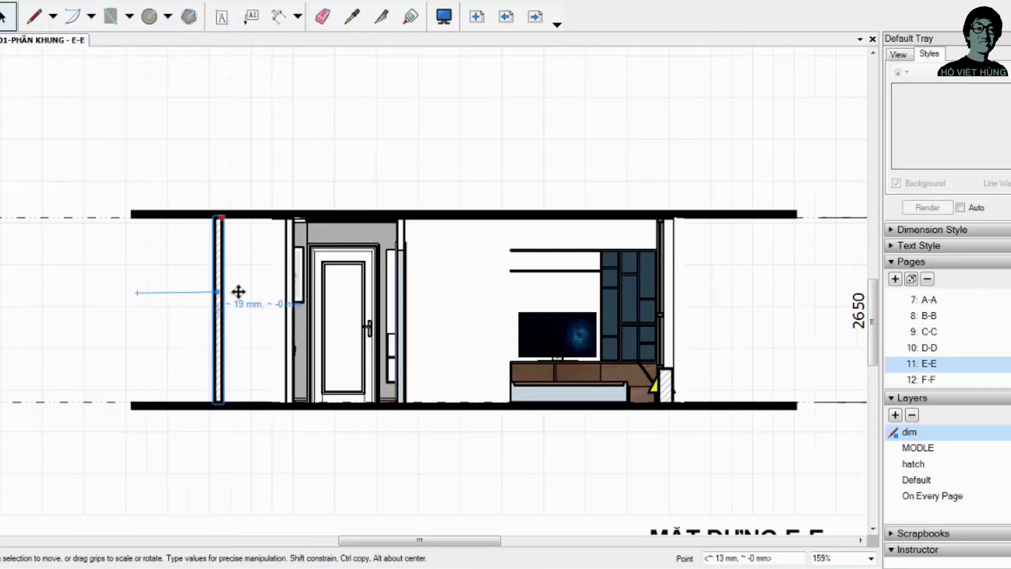
click(292, 292)
click(465, 486)
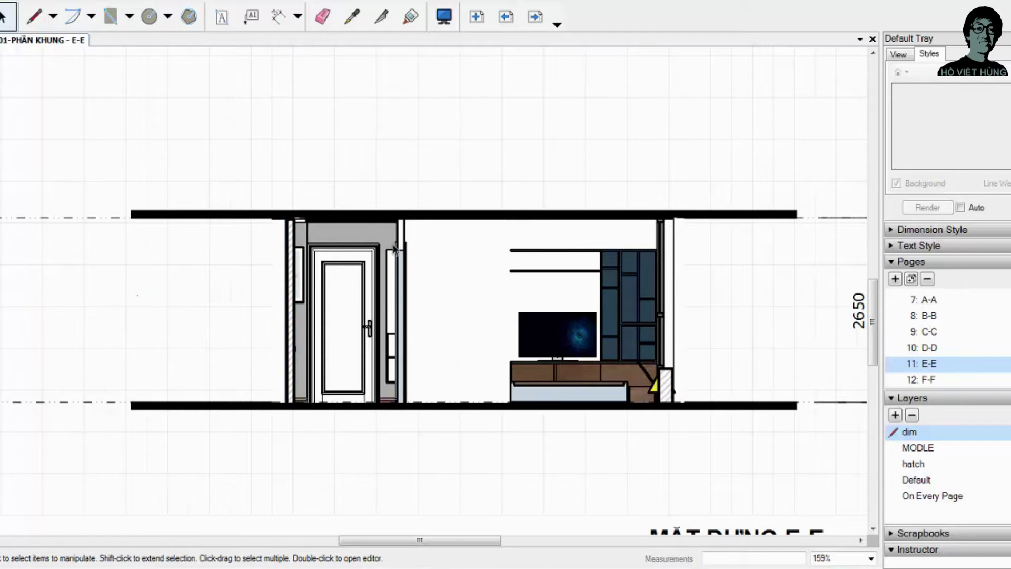
Step: Copy the door-side hatched strip to the door's other side as a short top piece
scroll(446, 226, down, 1)
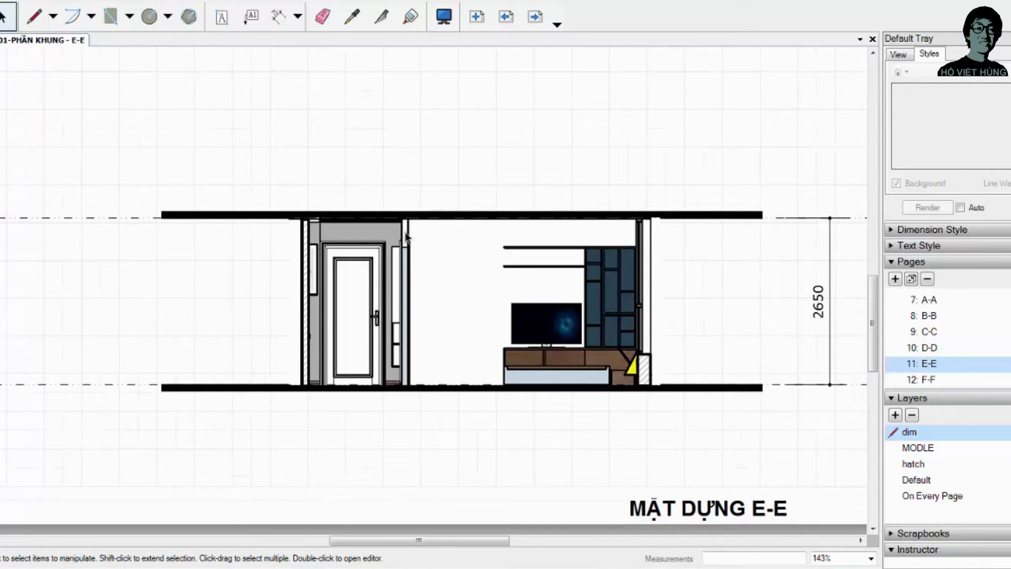
click(306, 248)
scroll(303, 237, up, 2)
scroll(303, 237, up, 4)
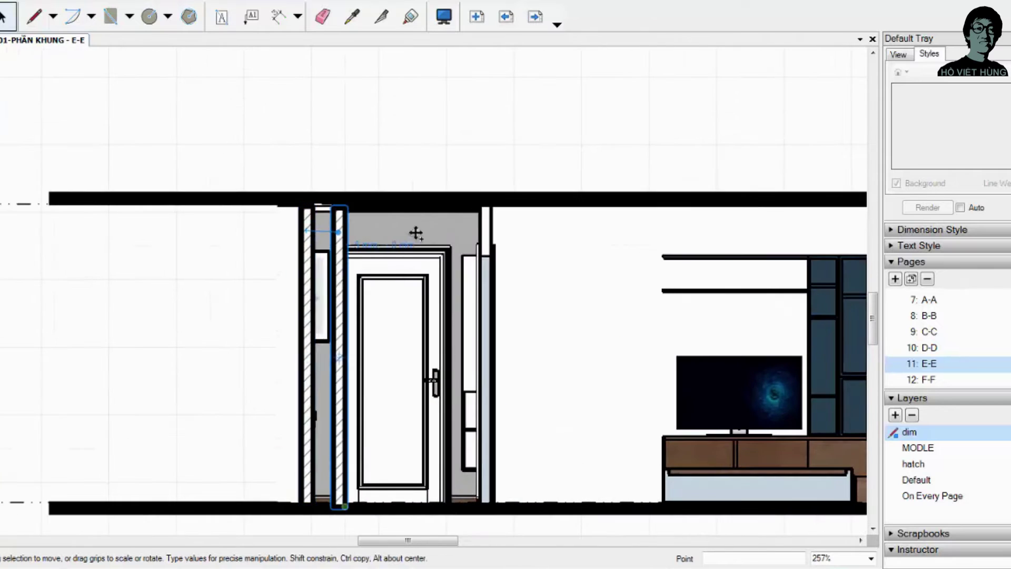
ctrl+drag(316, 222, 495, 221)
drag(486, 506, 486, 264)
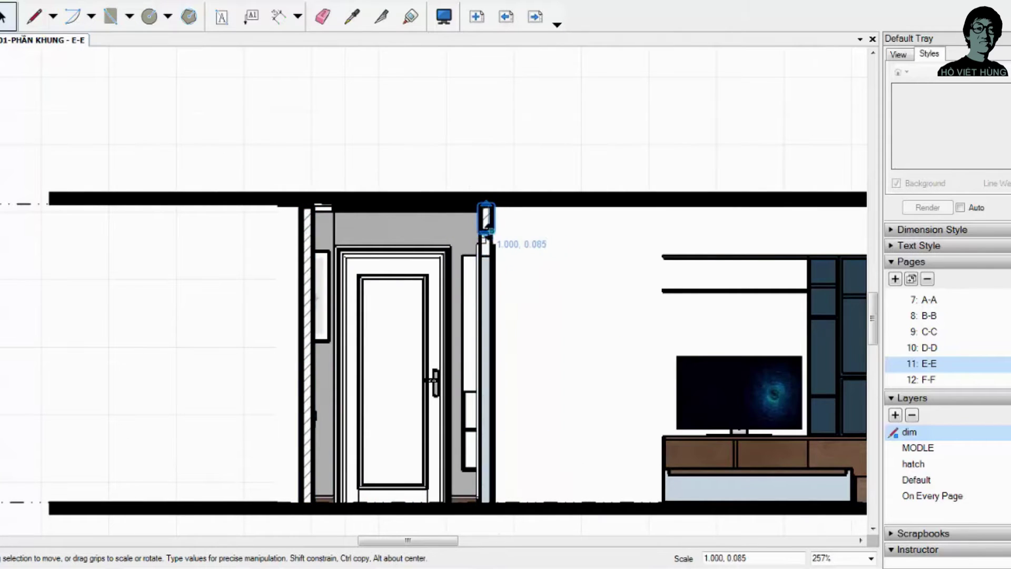
scroll(485, 263, down, 3)
scroll(485, 263, down, 2)
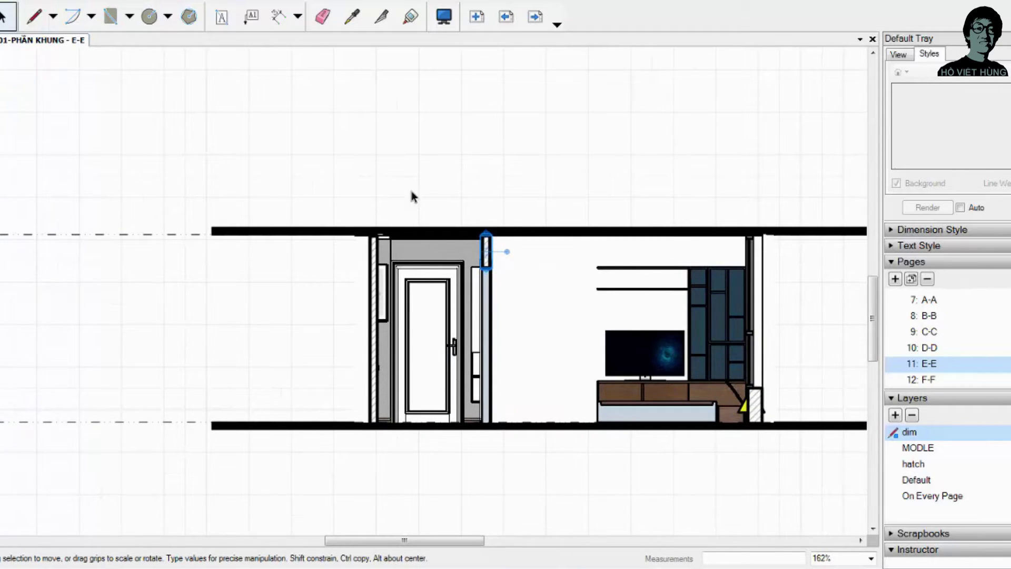
Step: Trim the thick ceiling and floor bands to run from the left wall to the right wall
click(364, 235)
click(282, 227)
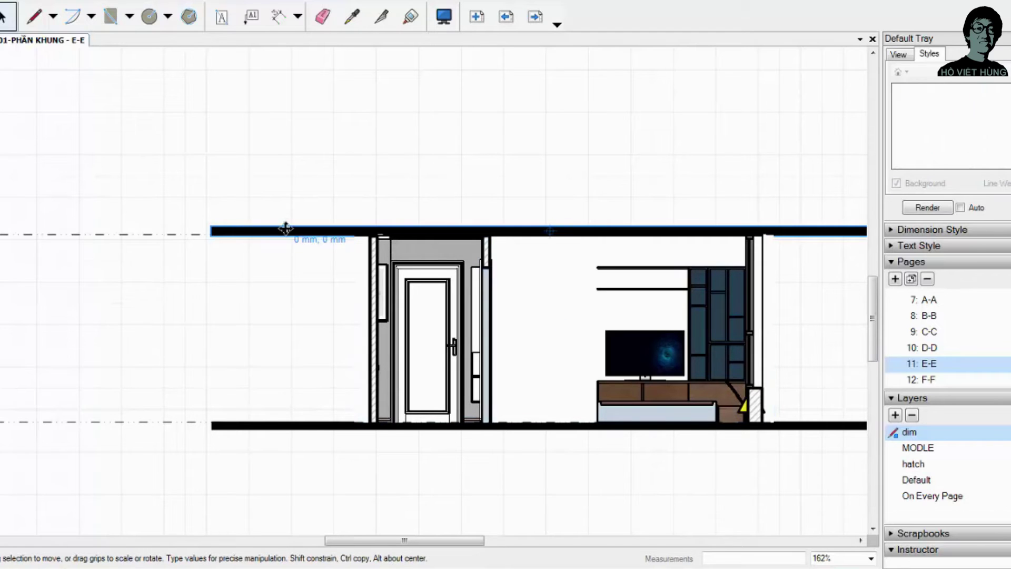
shift+click(276, 427)
drag(210, 316, 369, 316)
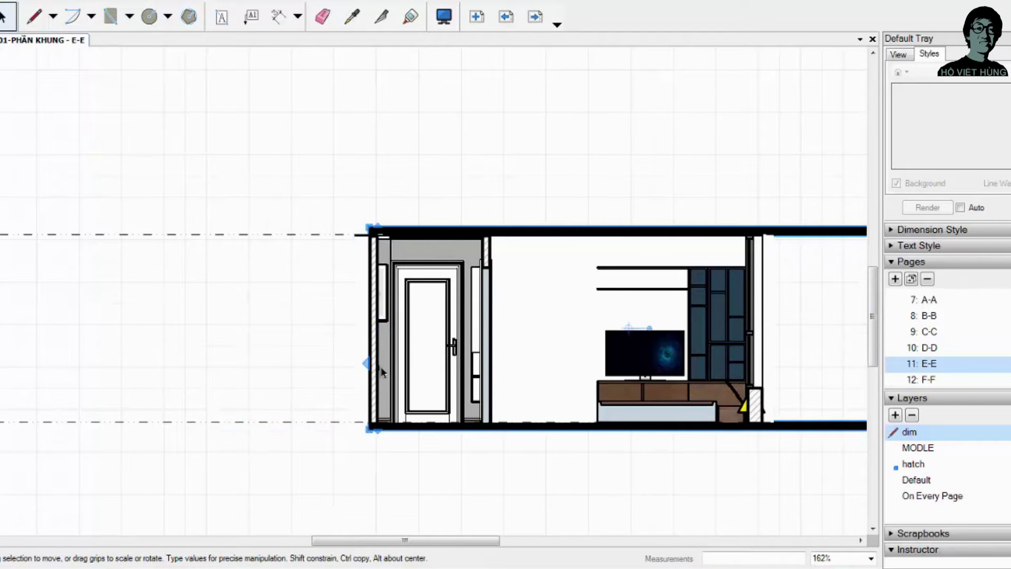
scroll(548, 338, down, 2)
scroll(714, 310, up, 2)
drag(712, 303, 580, 305)
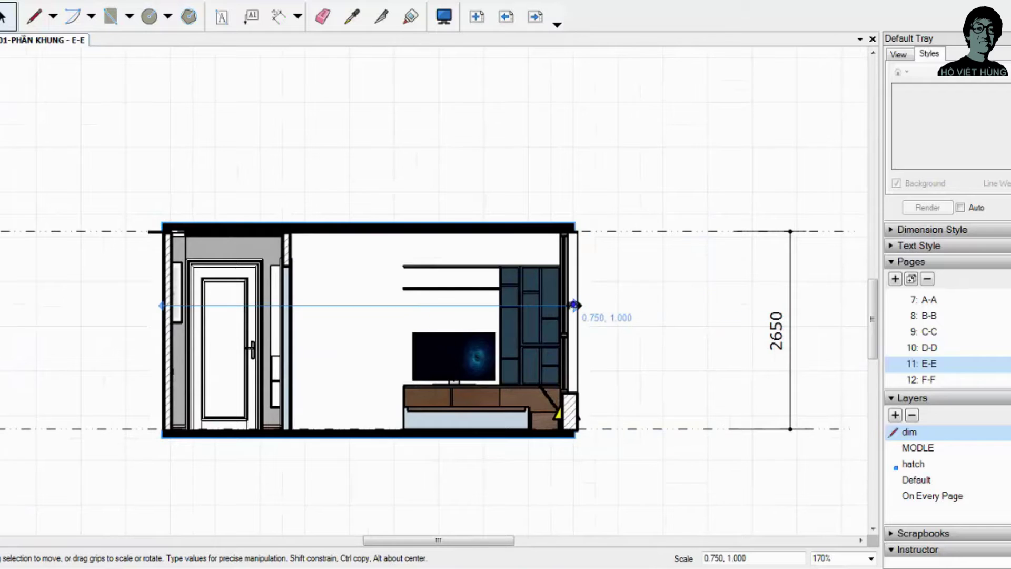
scroll(636, 329, down, 1)
scroll(606, 295, down, 1)
scroll(609, 300, down, 1)
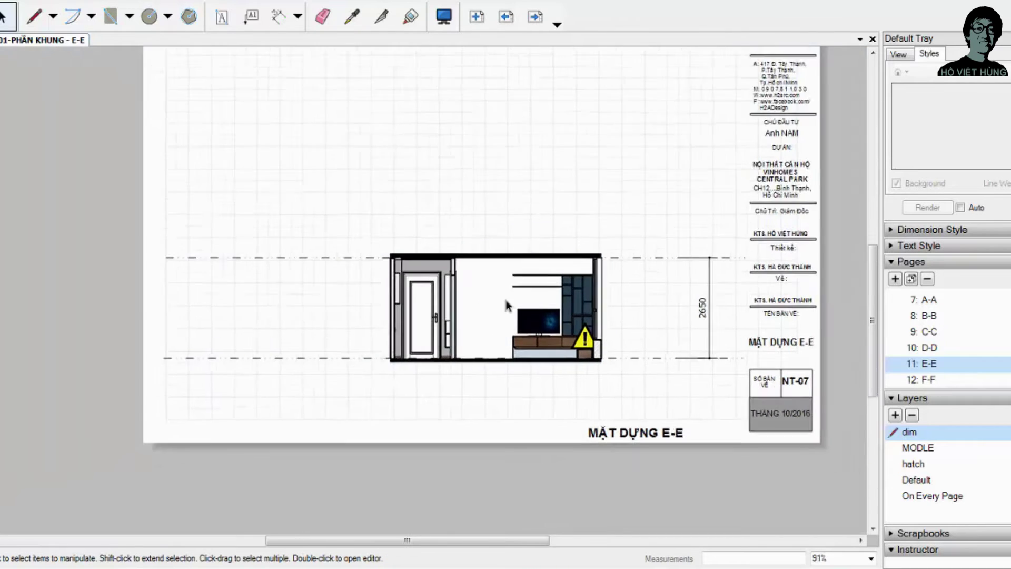
scroll(612, 322, up, 1)
scroll(617, 348, down, 1)
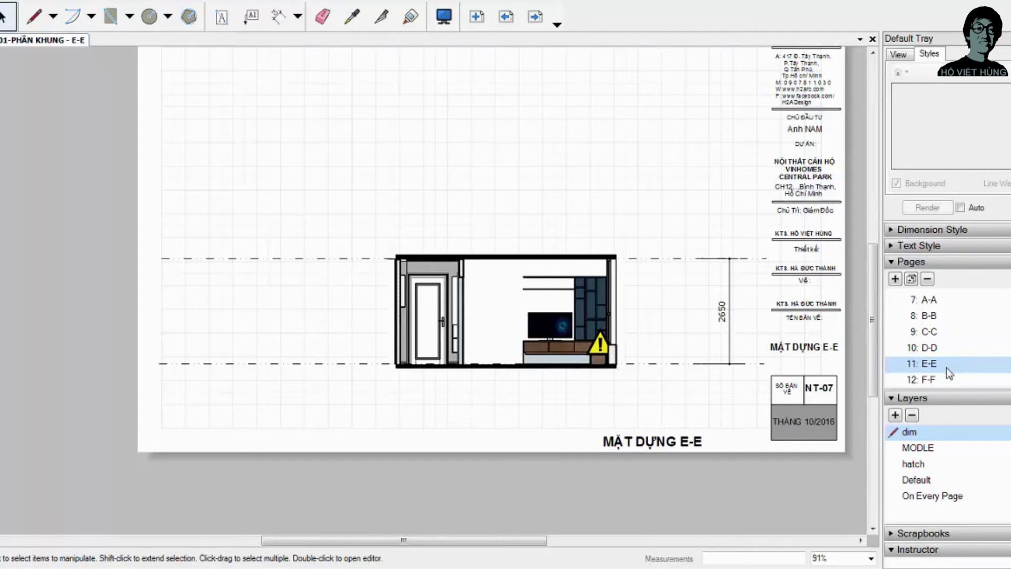
Step: On page D-D, crop the elevation viewport's top to the roof line and its bottom to the floor line
click(935, 347)
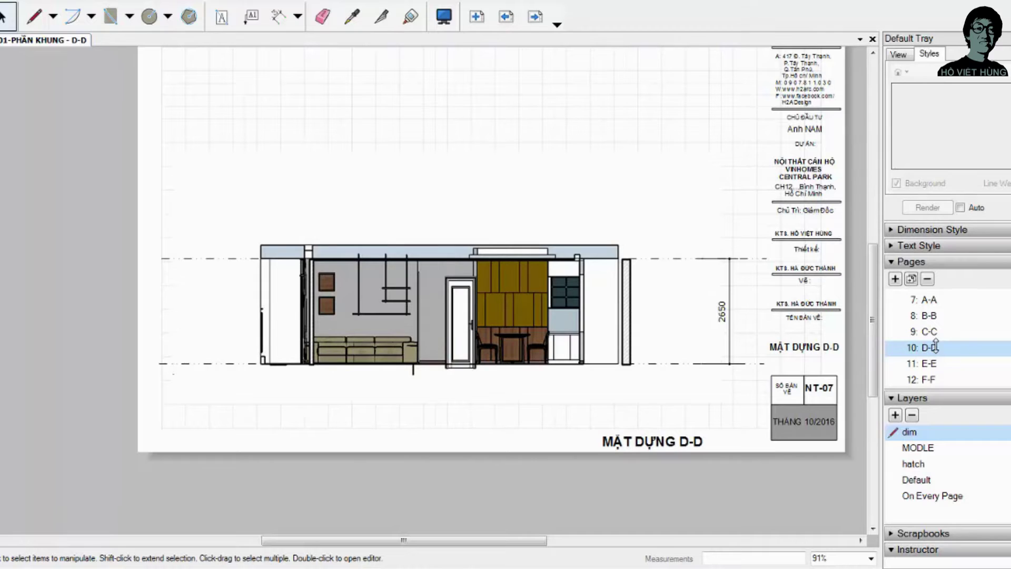
click(457, 303)
right_click(457, 303)
click(451, 265)
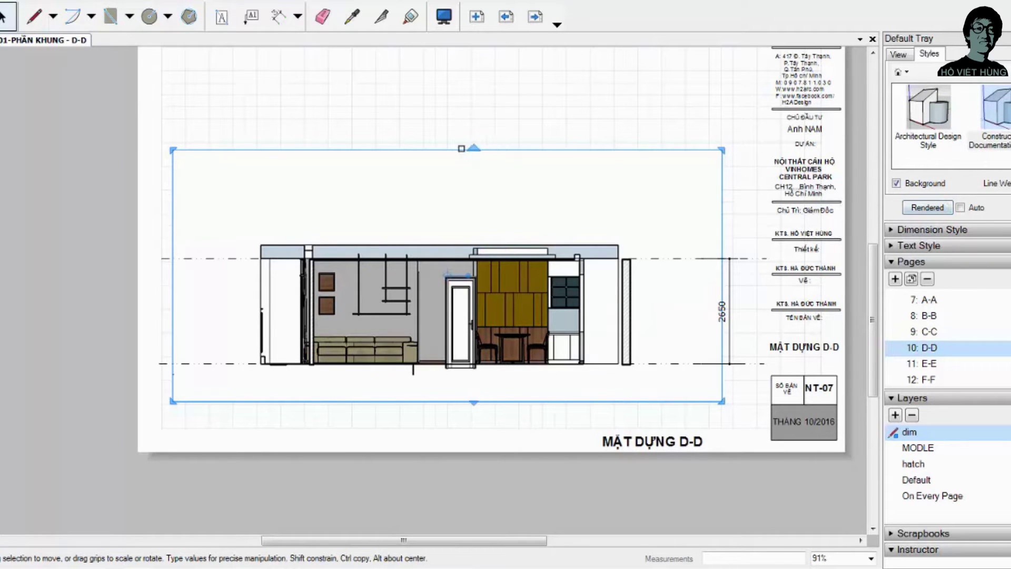
drag(445, 149, 445, 245)
scroll(435, 414, up, 3)
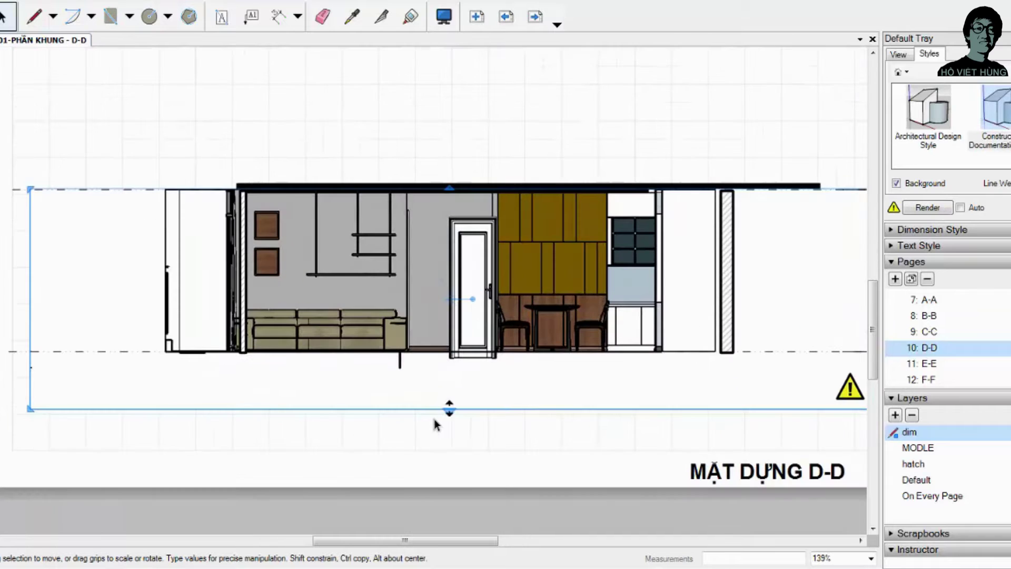
drag(440, 410, 440, 367)
click(518, 375)
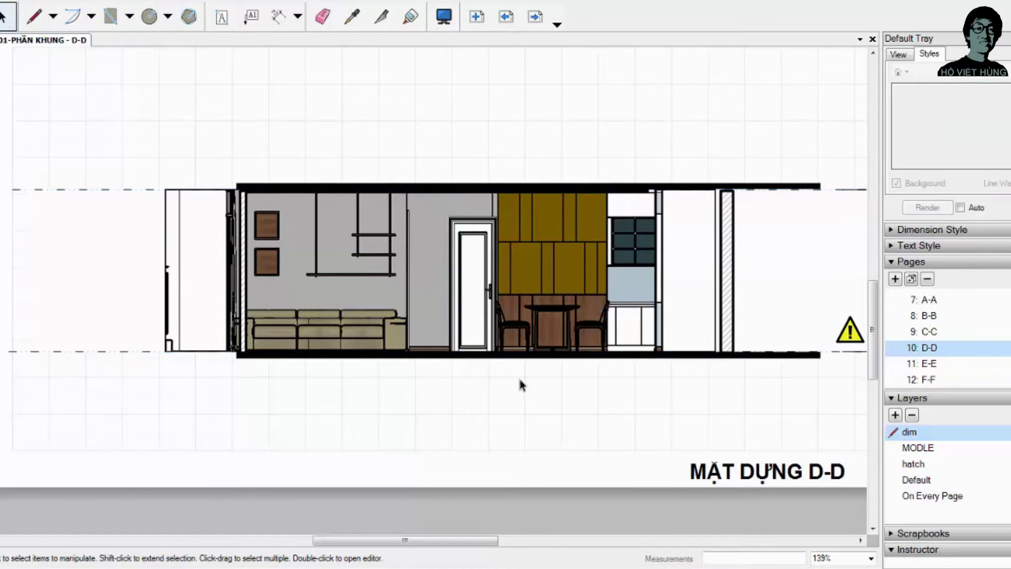
scroll(518, 375, down, 1)
Step: Reposition and adjust the width of the right hatched wall strip
mouse_move(709, 302)
mouse_down()
mouse_move(758, 283)
mouse_move(653, 282)
mouse_up()
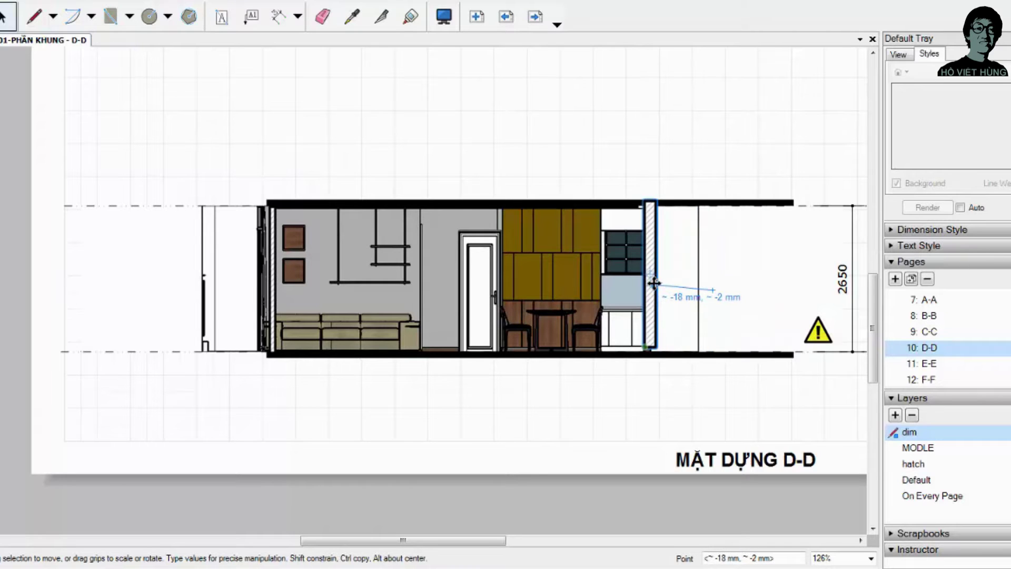
drag(654, 283, 661, 284)
scroll(660, 333, up, 5)
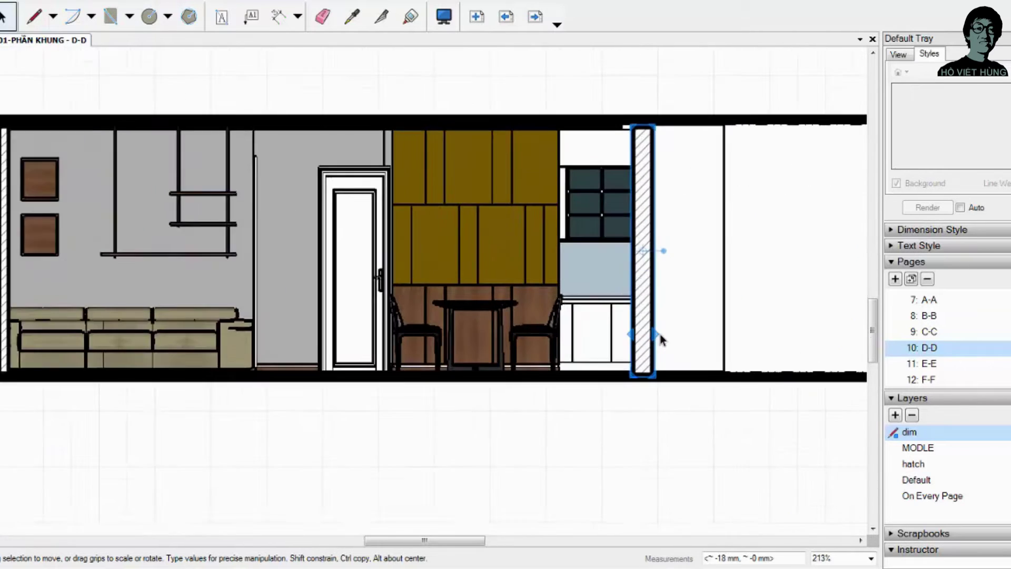
scroll(660, 336, up, 1)
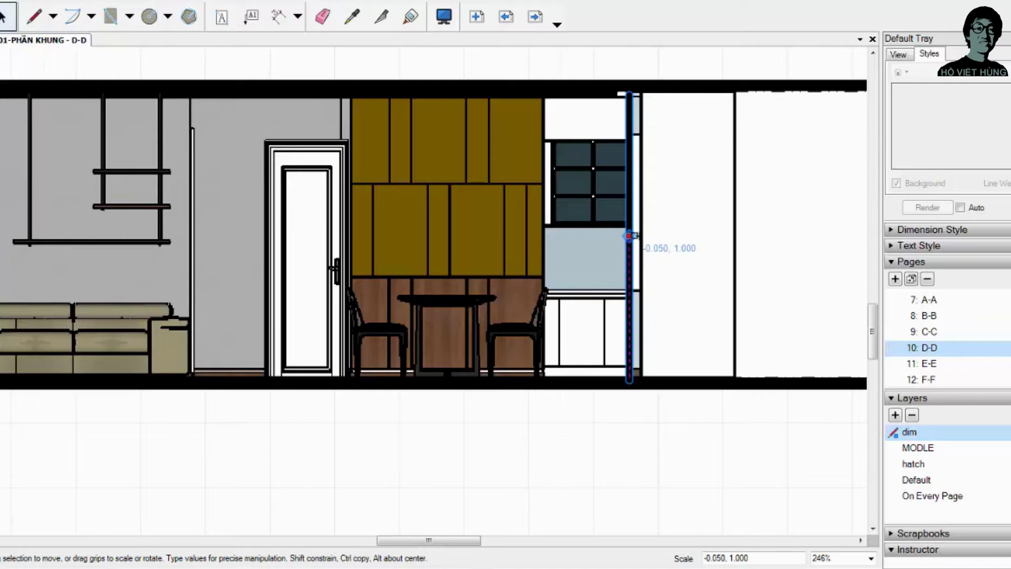
drag(639, 236, 655, 237)
scroll(138, 300, down, 3)
scroll(179, 292, up, 3)
Step: Remove the left hatched wall strip from the D-D elevation
click(179, 287)
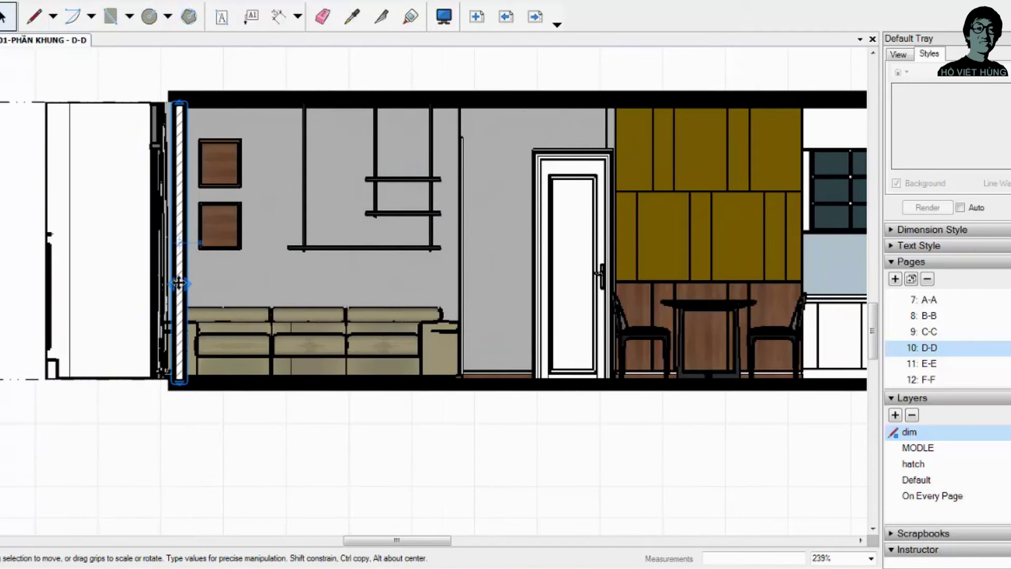
scroll(179, 284, down, 3)
click(233, 231)
middle_drag(253, 280, 202, 248)
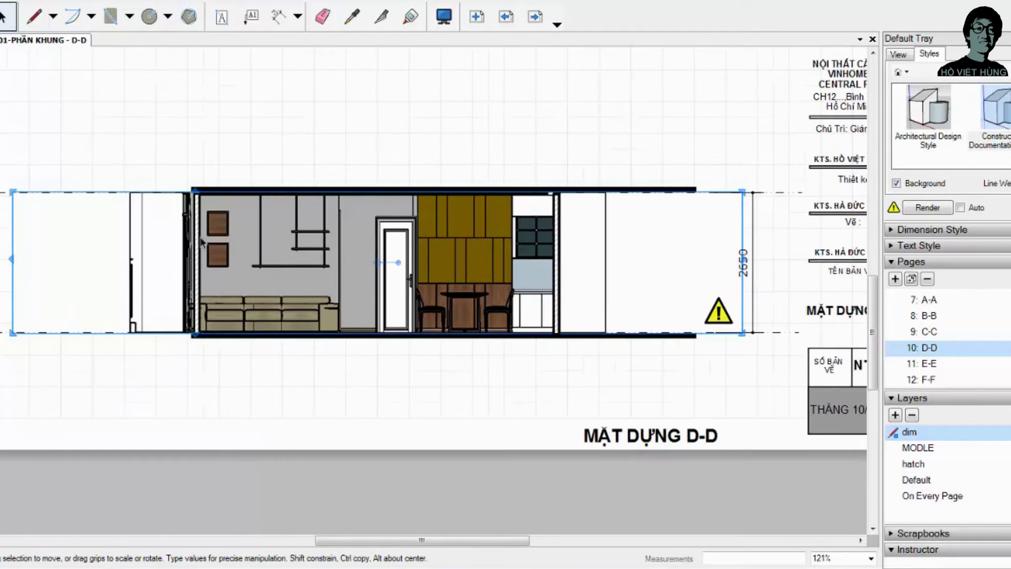
drag(202, 189, 230, 188)
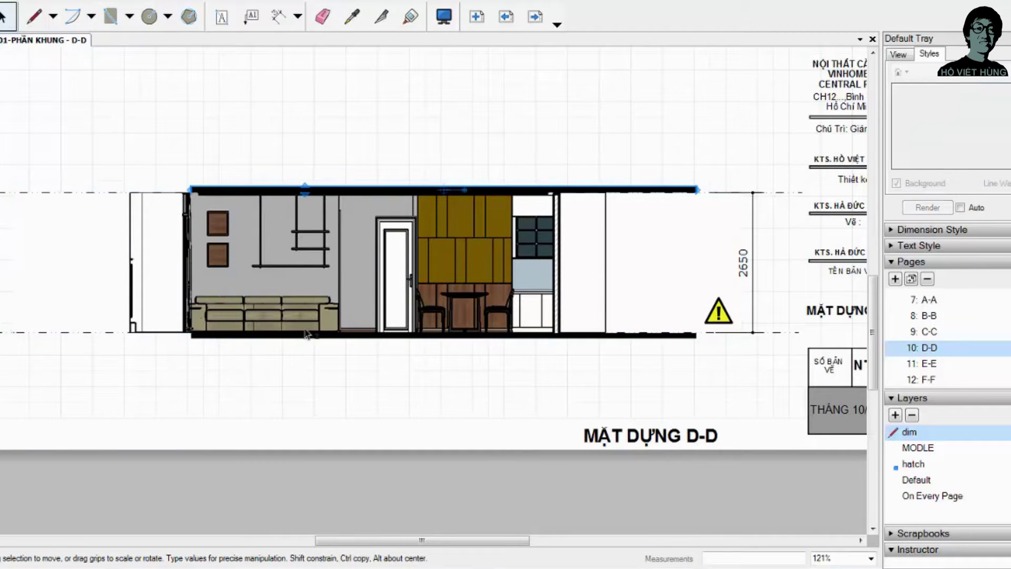
Step: Stretch the black ceiling and floor bars left and trim them right to meet the walls
click(287, 189)
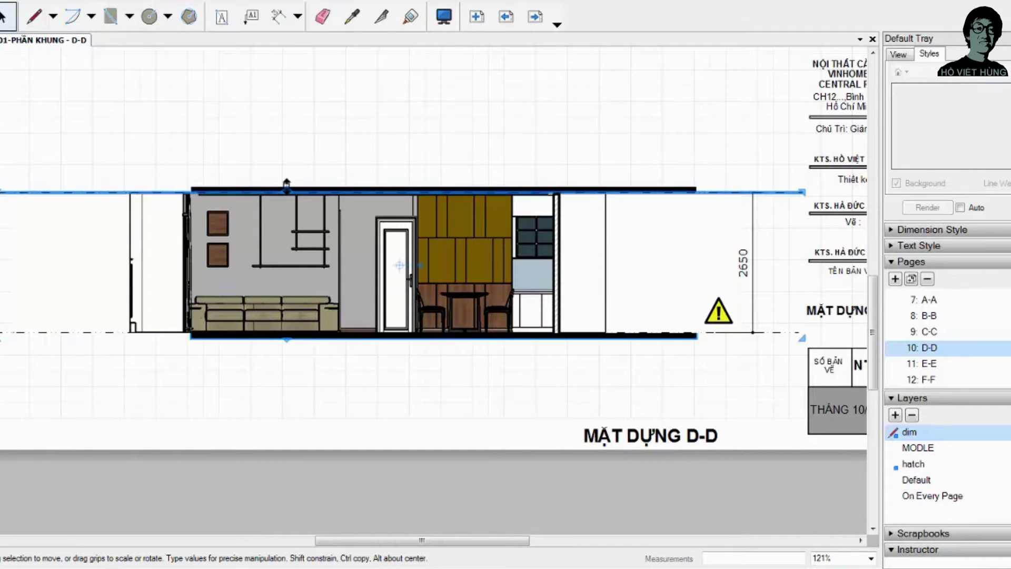
click(198, 182)
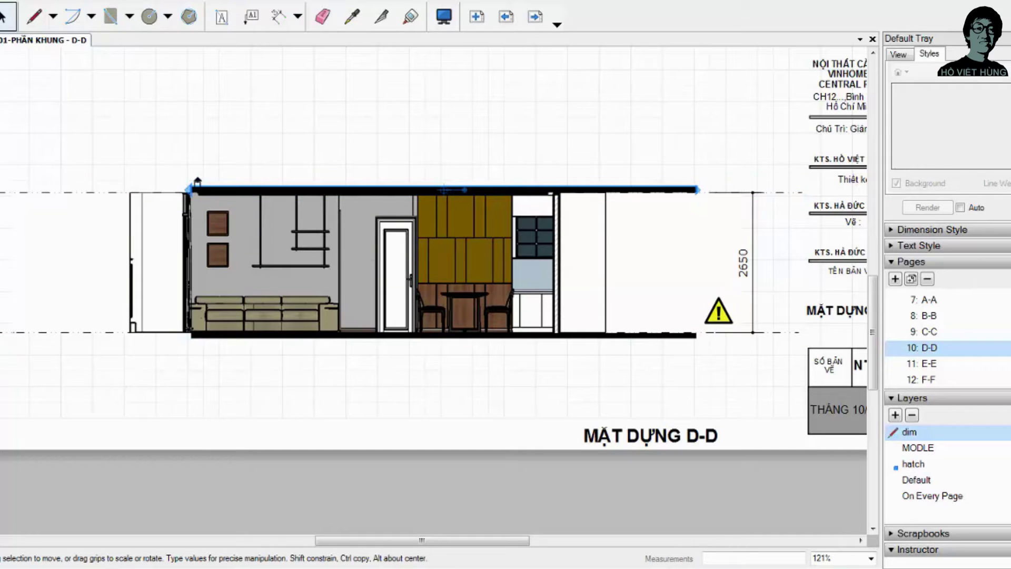
click(199, 338)
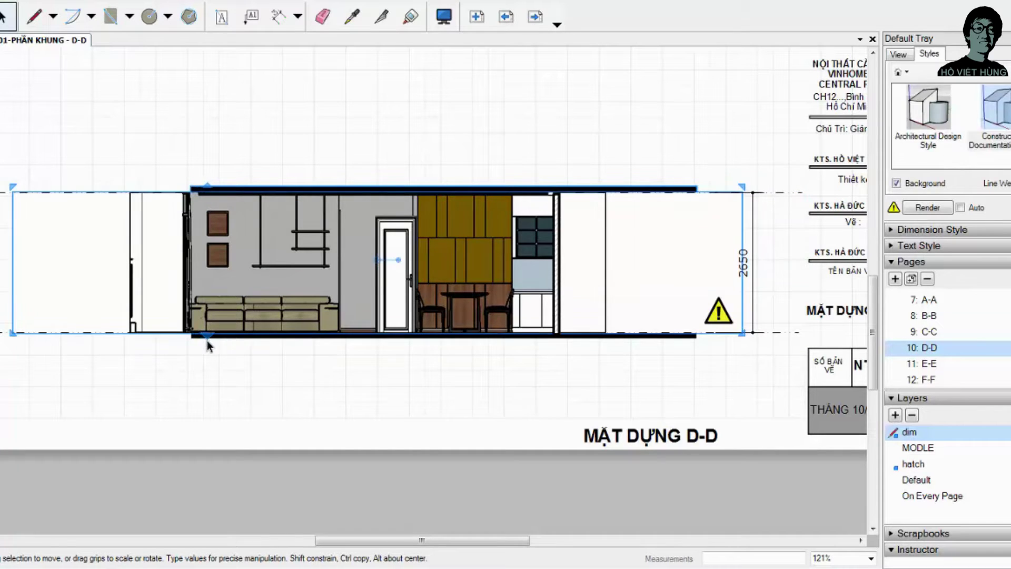
click(209, 337)
click(232, 192)
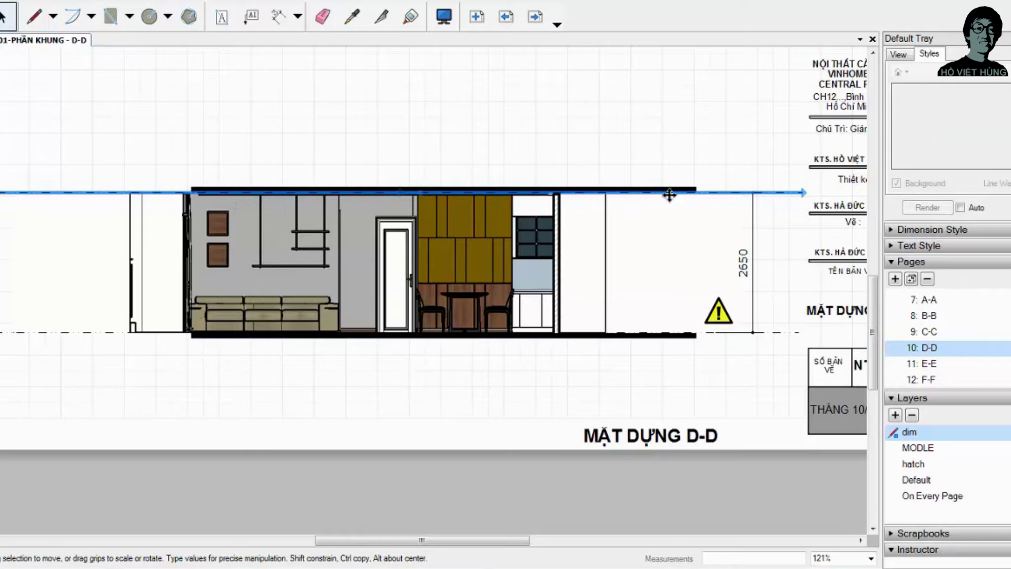
click(690, 337)
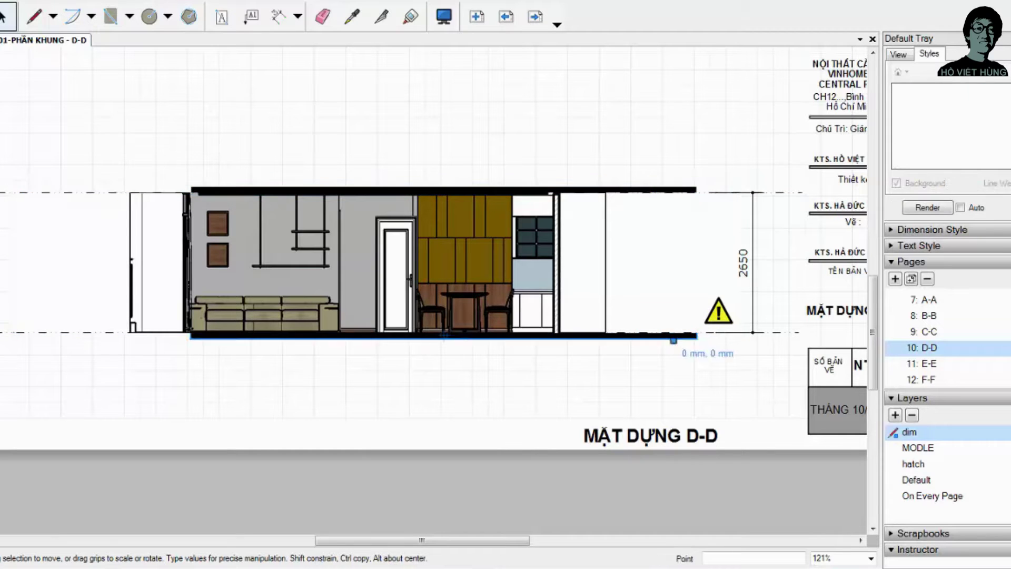
shift+click(649, 190)
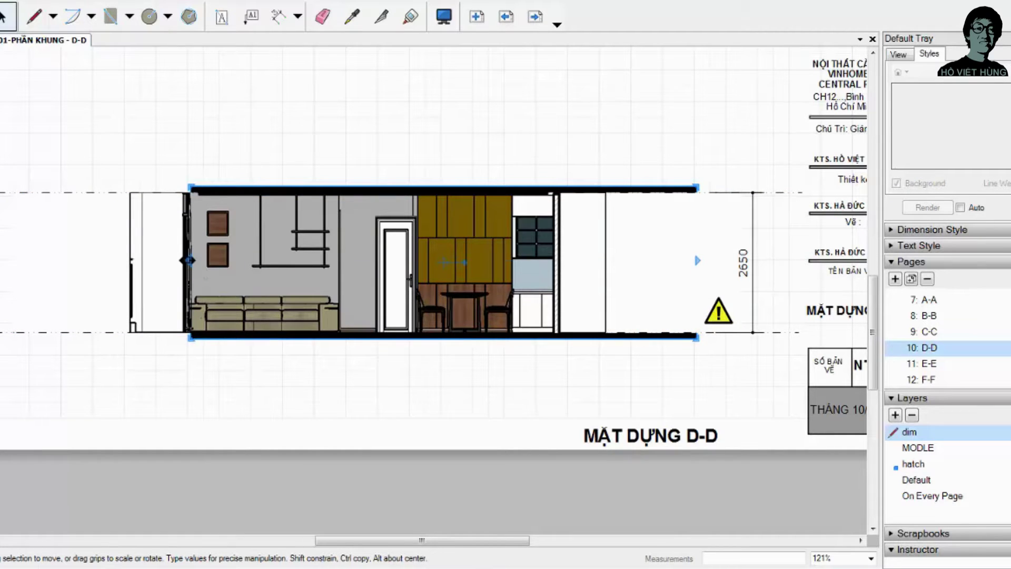
drag(188, 260, 123, 261)
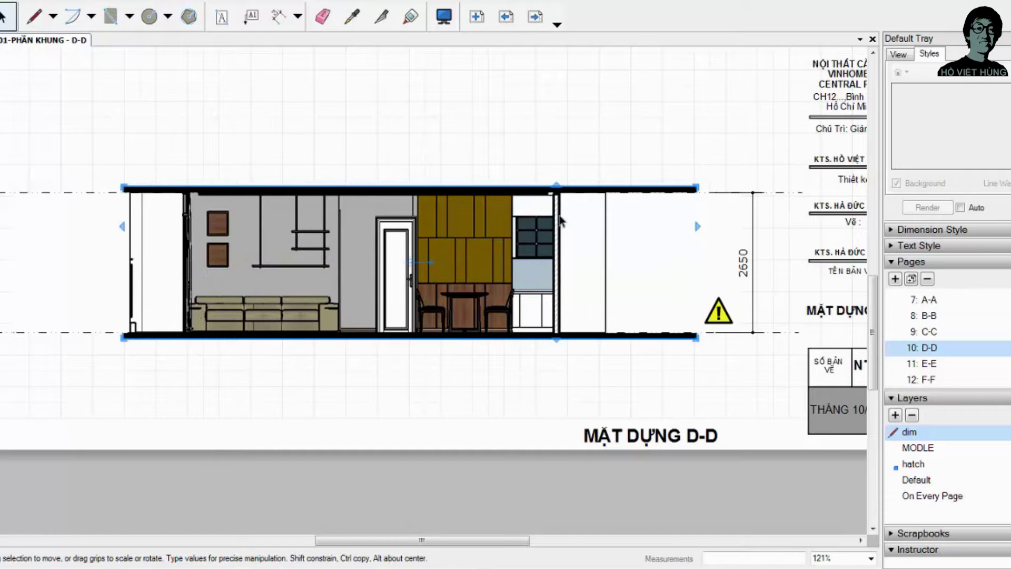
drag(700, 283, 560, 283)
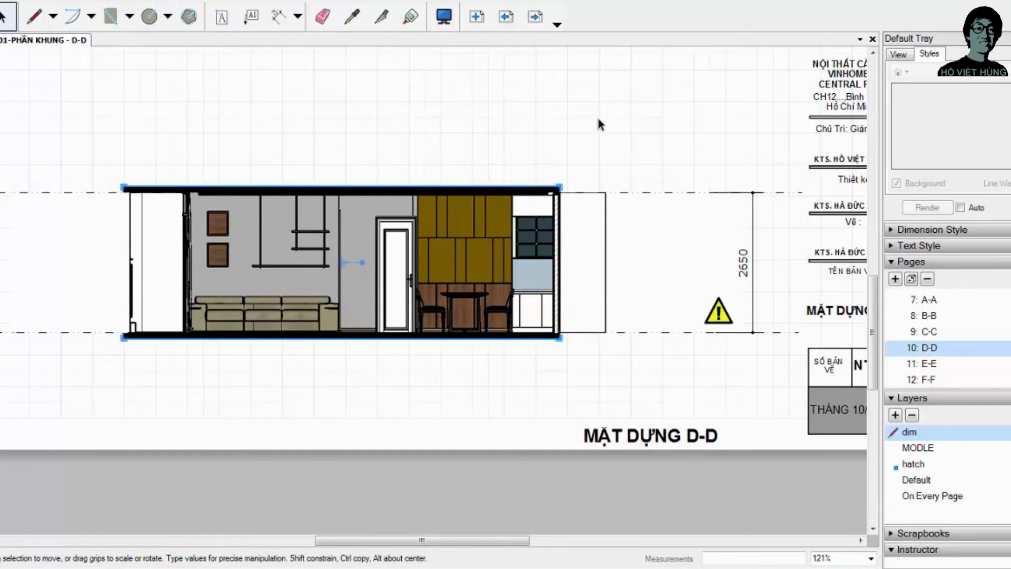
click(703, 255)
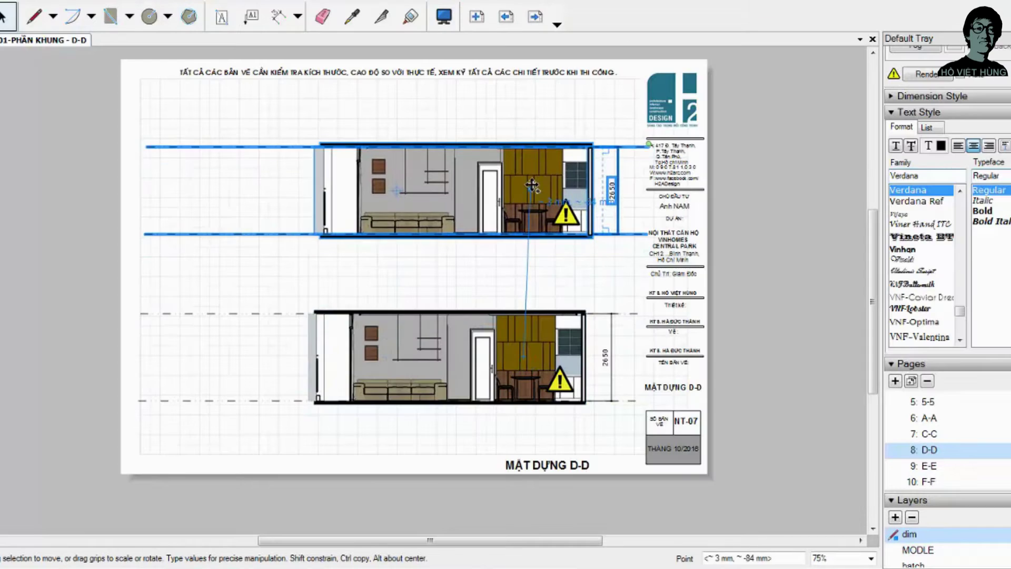
Step: Place a copy of the title under the upper viewport and retitle it MẶT DỰNG C-C
drag(529, 177, 528, 170)
click(547, 464)
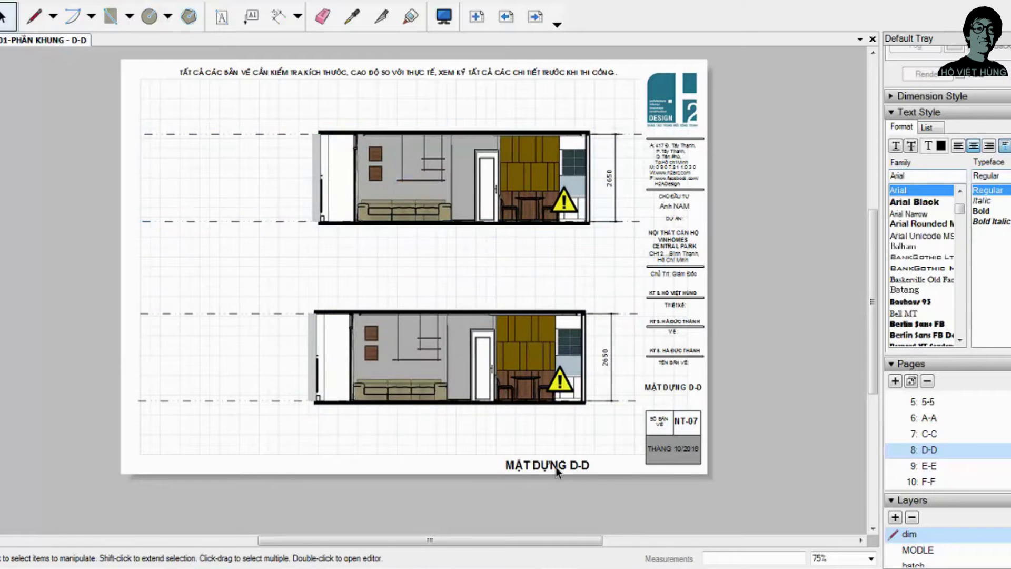
ctrl+drag(547, 465, 562, 253)
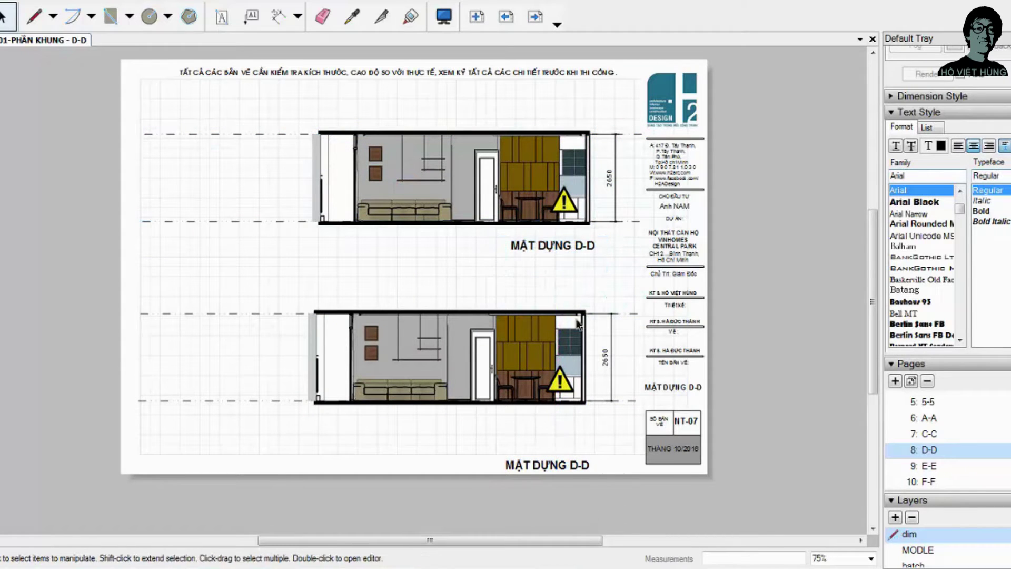
double_click(585, 244)
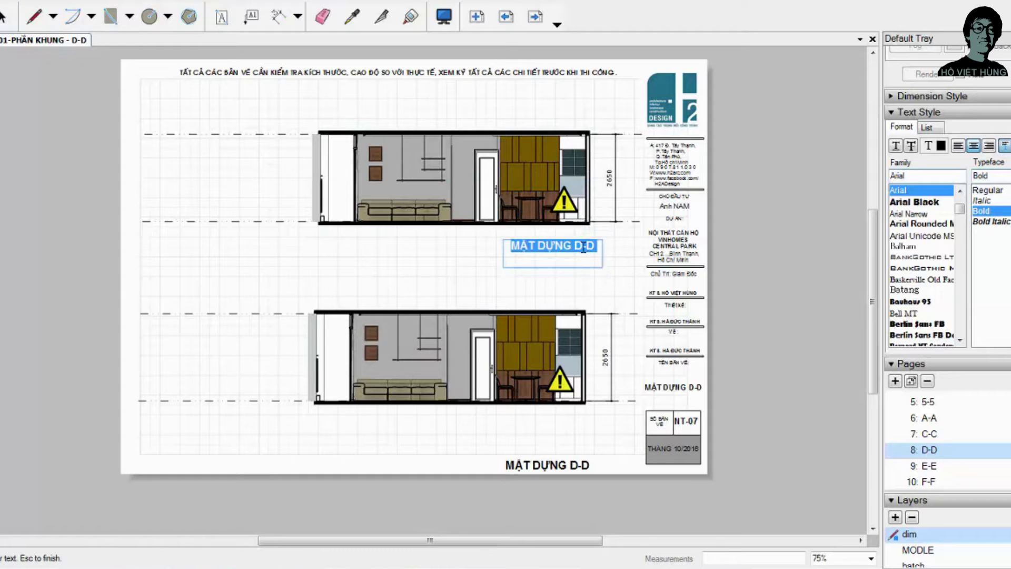
text(C-C)
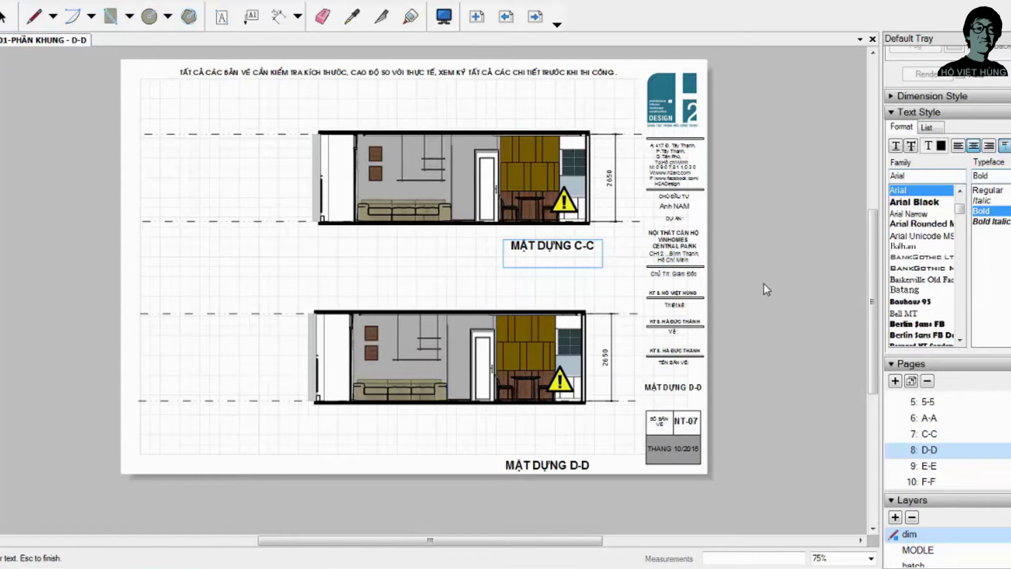
key(Escape)
Step: Switch the upper viewport to scene C-C, enlarge it, and render the model
right_click(510, 178)
mouse_move(543, 421)
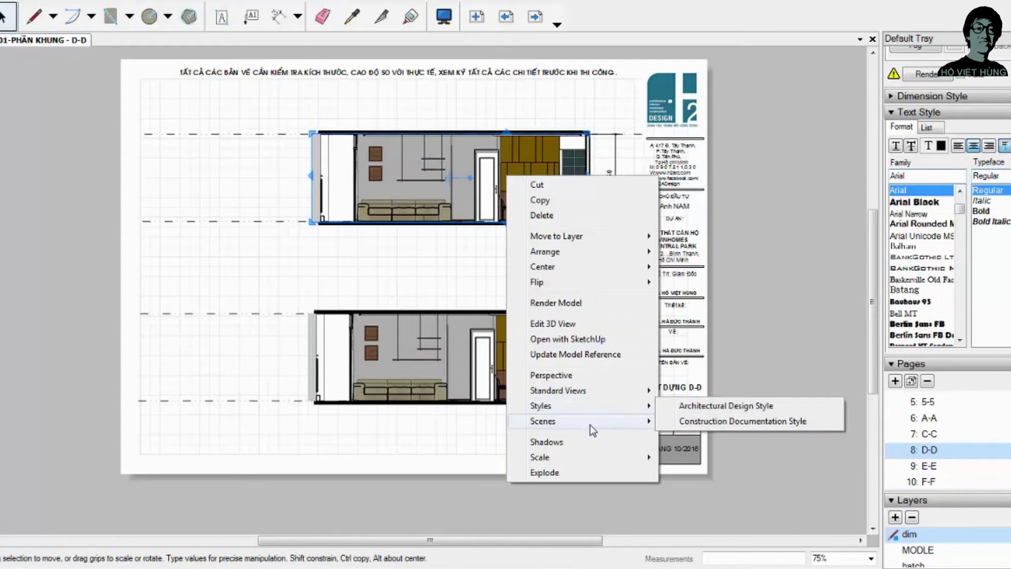
click(696, 358)
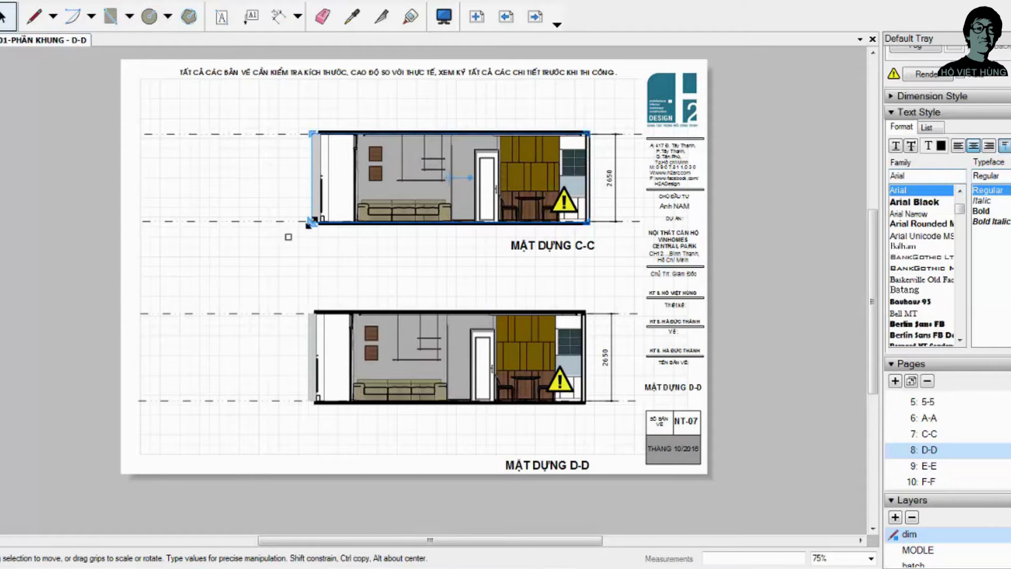
drag(309, 222, 268, 248)
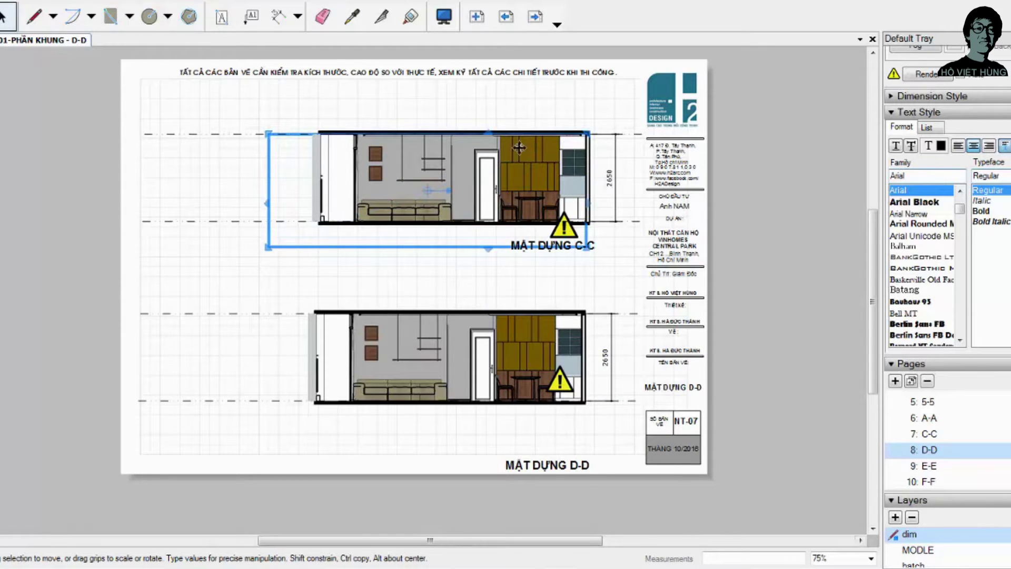
drag(588, 130, 612, 89)
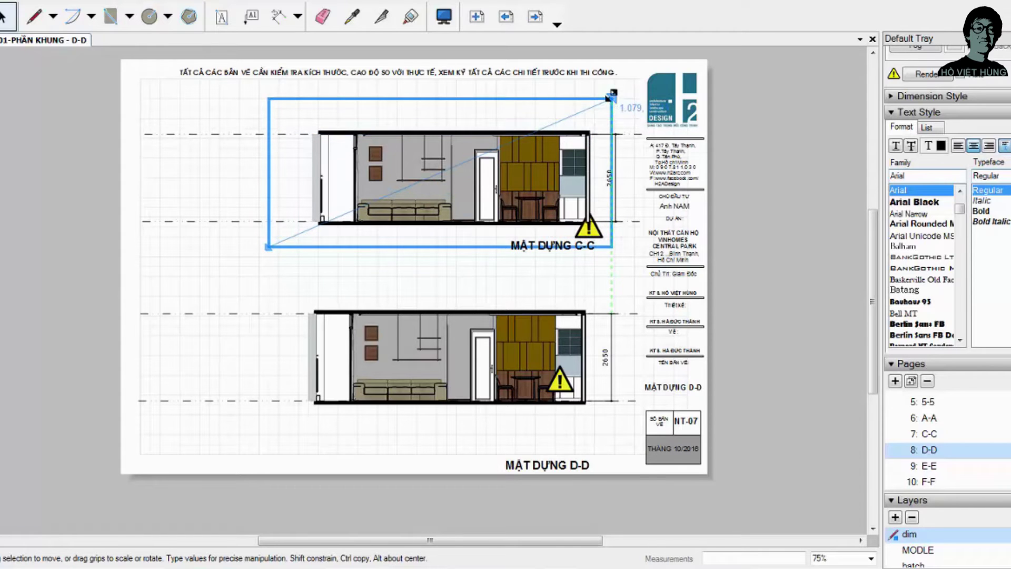
right_click(495, 198)
click(559, 325)
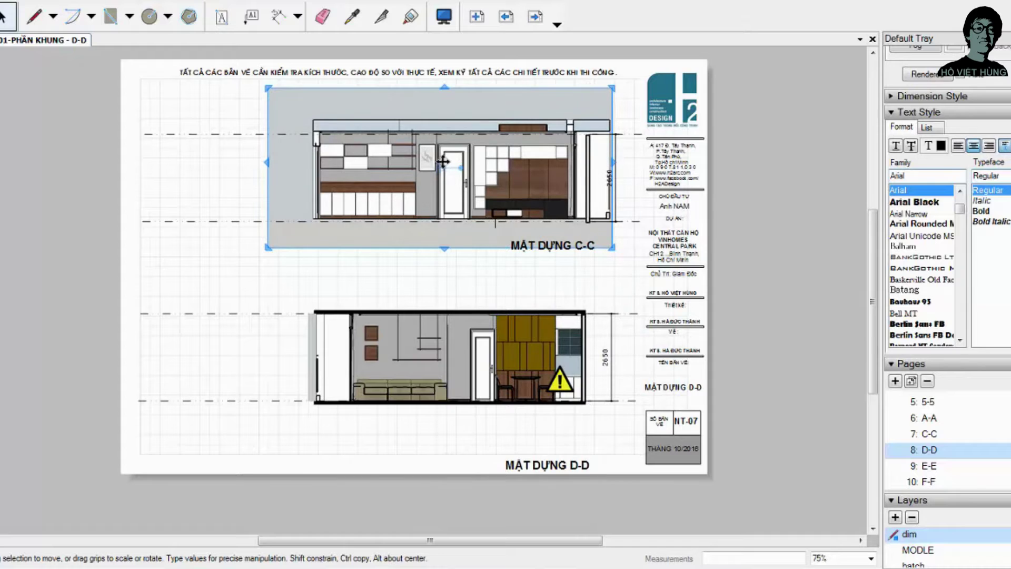
Step: Widen the C-C viewport on the right and re-render it
key(Down)
key(Down)
key(Down)
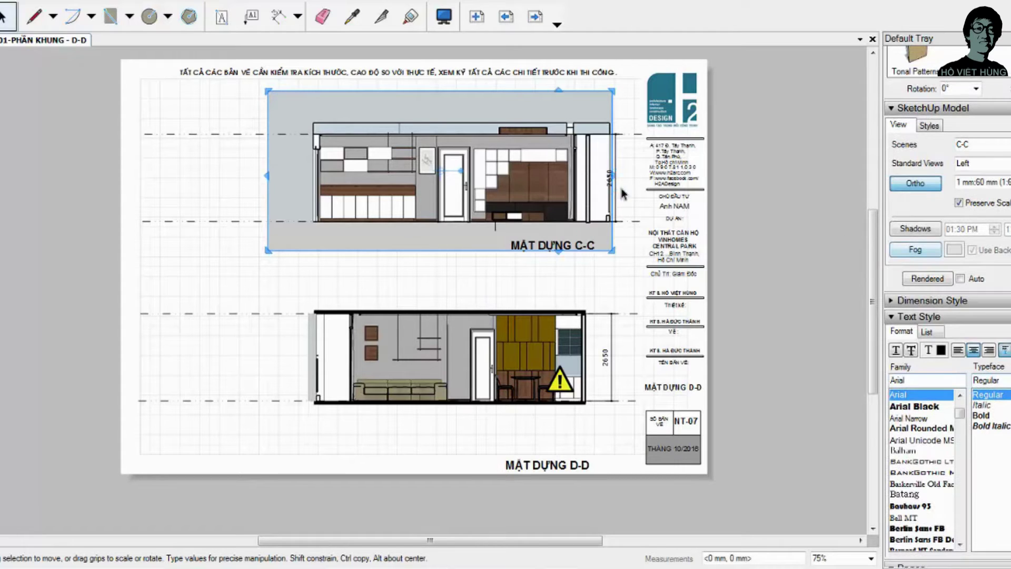
drag(614, 183, 644, 183)
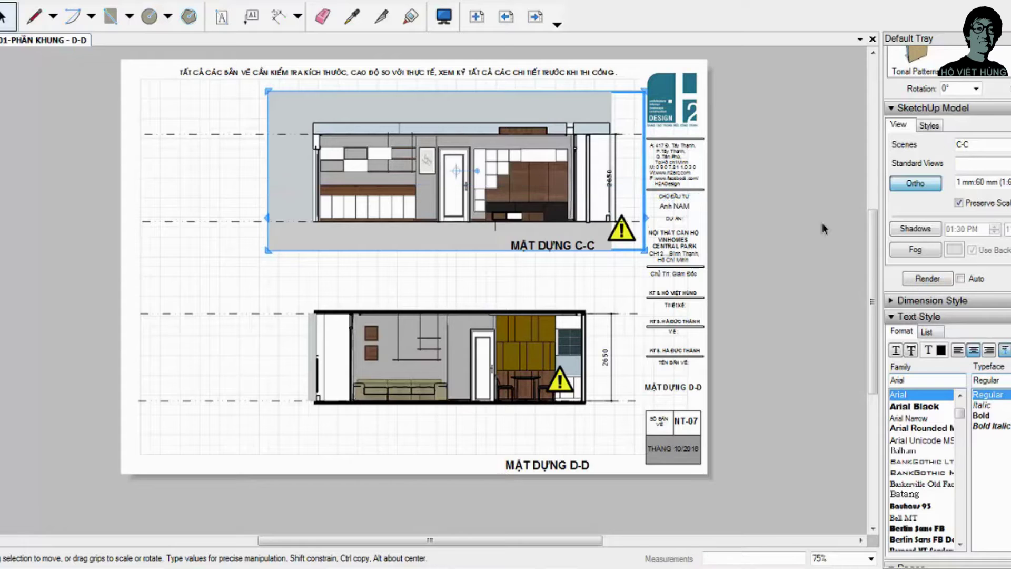
click(929, 125)
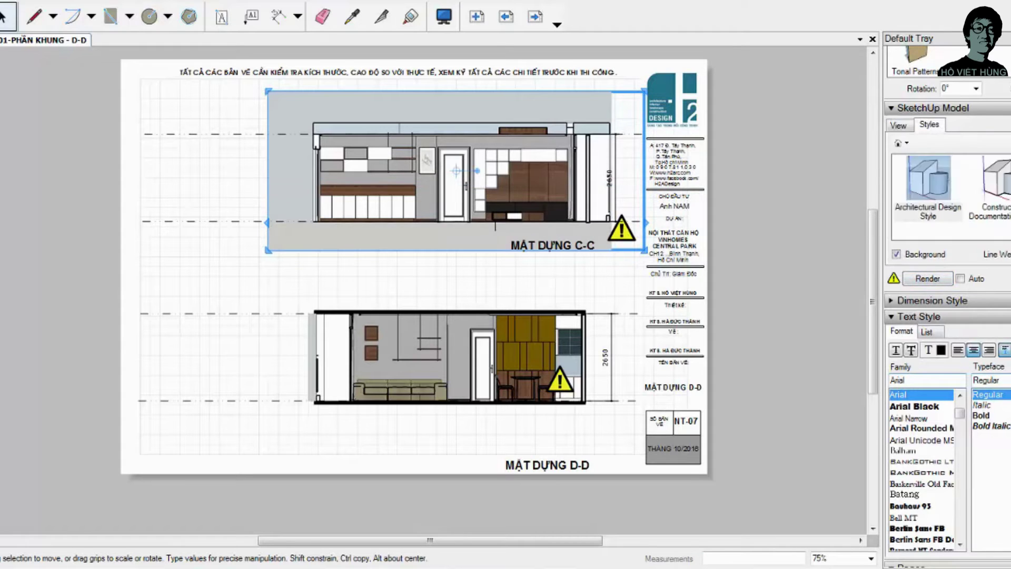
click(923, 279)
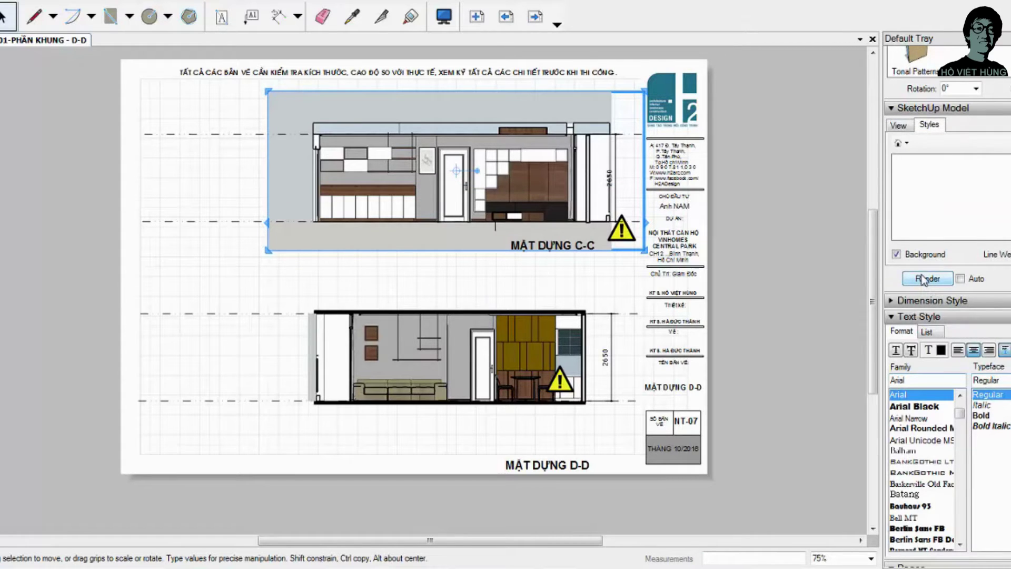
scroll(571, 153, up, 3)
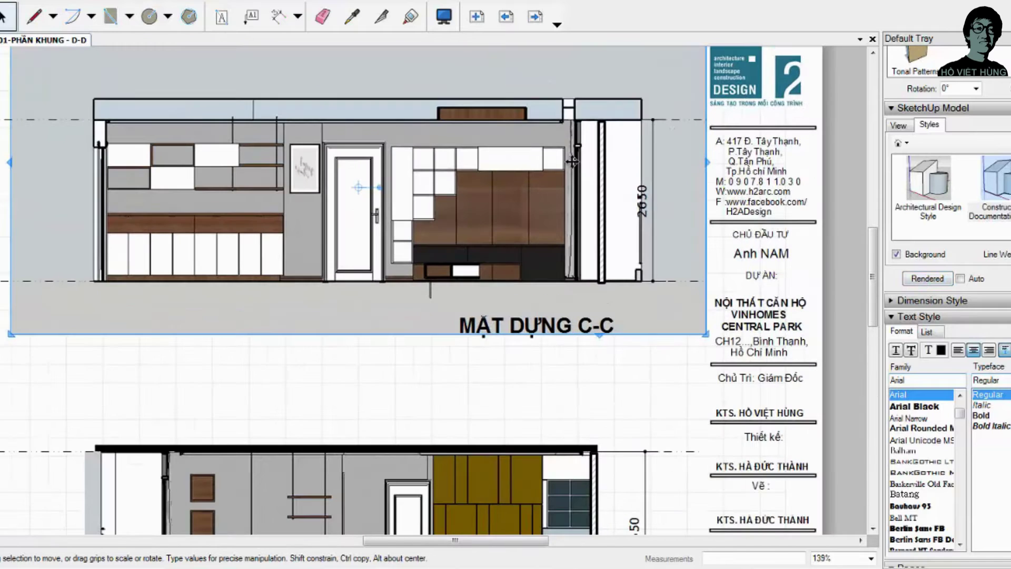
key(Escape)
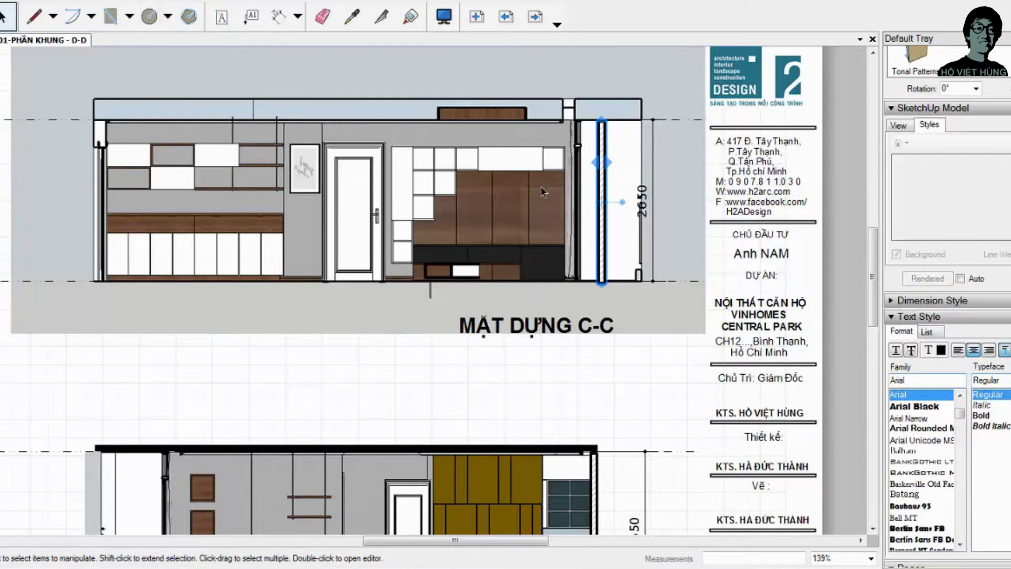
scroll(408, 194, down, 2)
scroll(285, 195, down, 2)
click(281, 194)
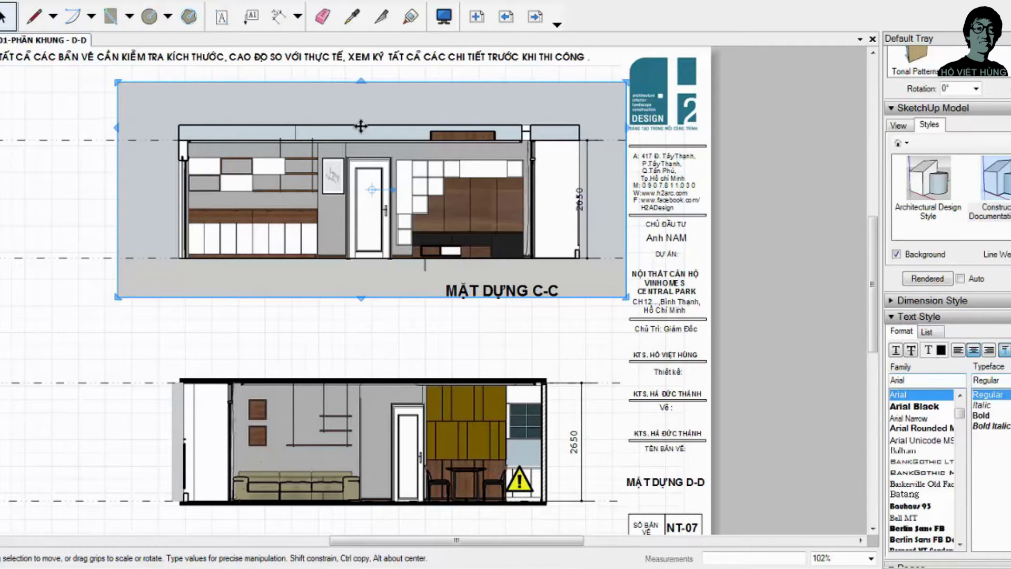
Step: Crop the C-C viewport tightly to the drawing on the top, bottom, right and left
scroll(208, 174, down, 2)
scroll(368, 132, up, 3)
scroll(541, 92, down, 1)
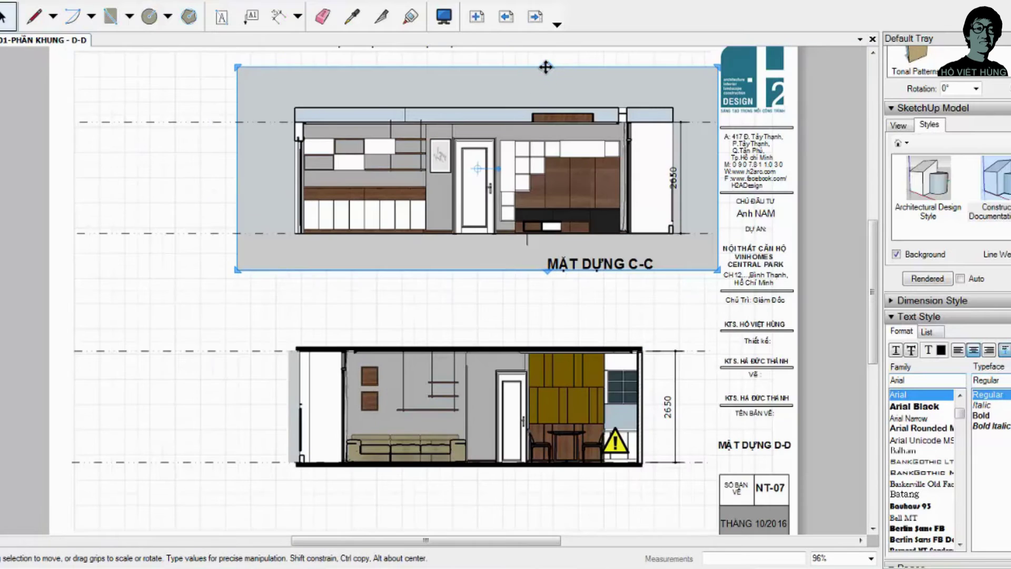
drag(545, 65, 546, 121)
drag(493, 271, 493, 255)
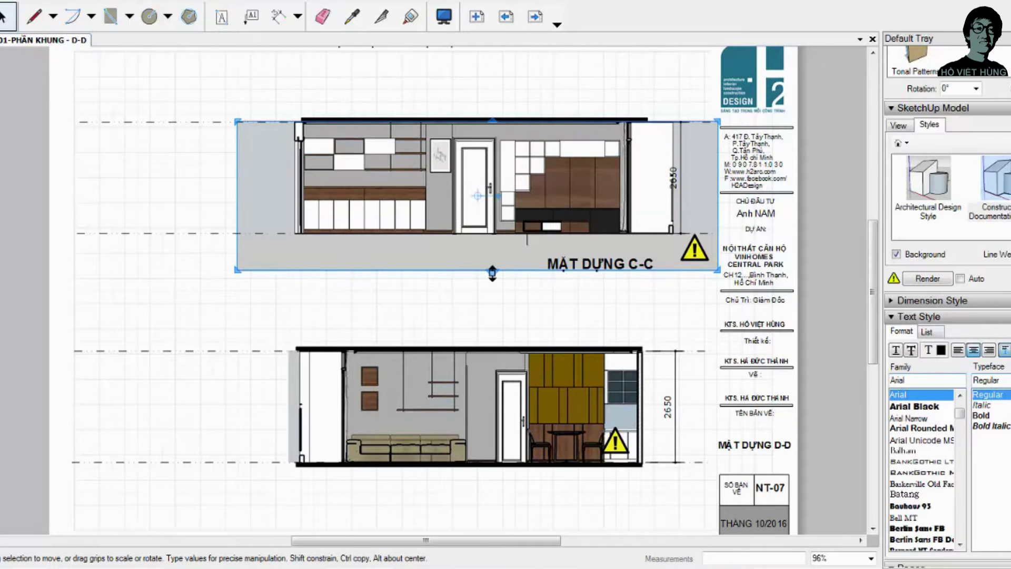
scroll(401, 178, up, 2)
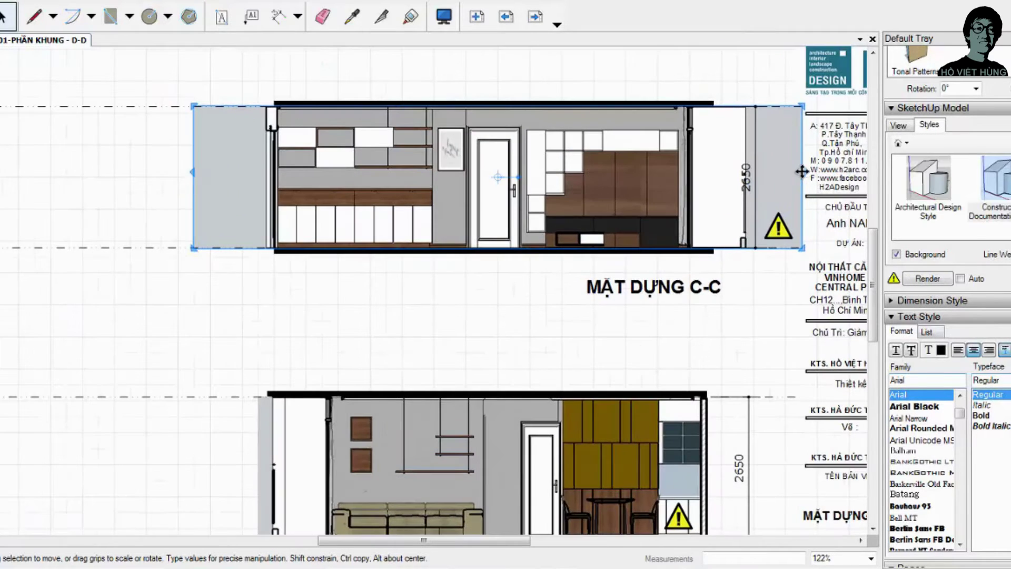
drag(802, 172, 746, 179)
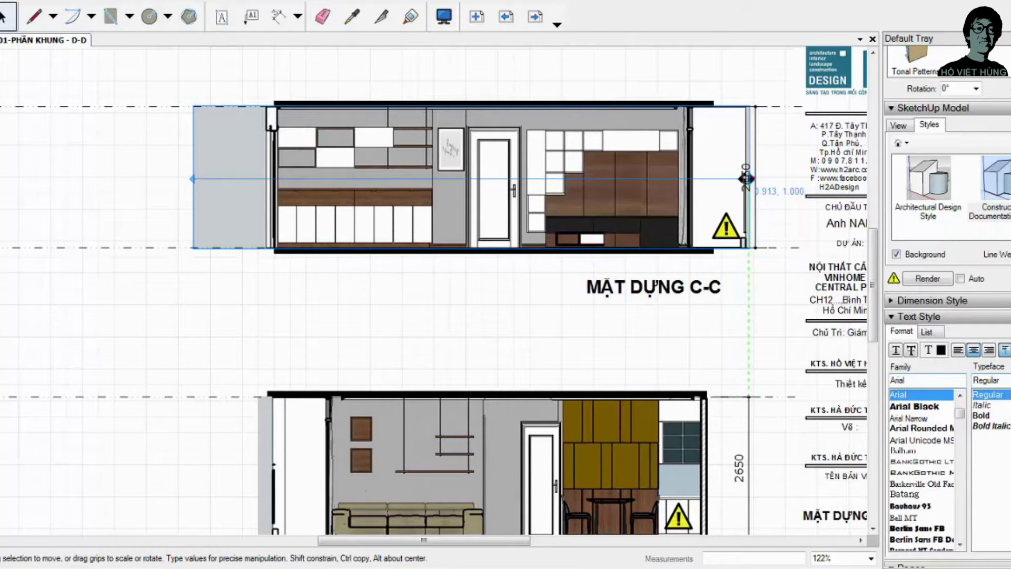
drag(192, 179, 263, 177)
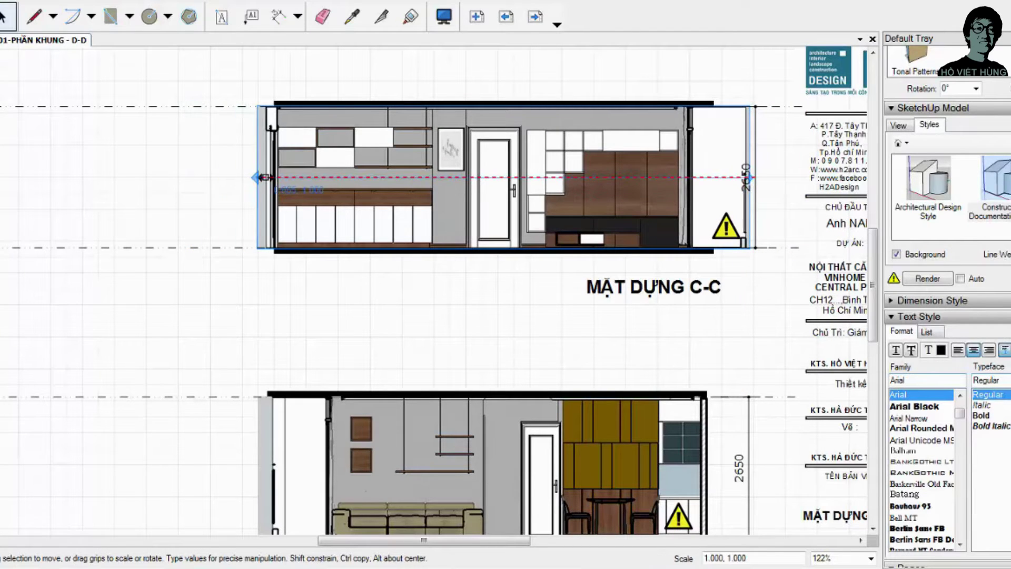
click(110, 16)
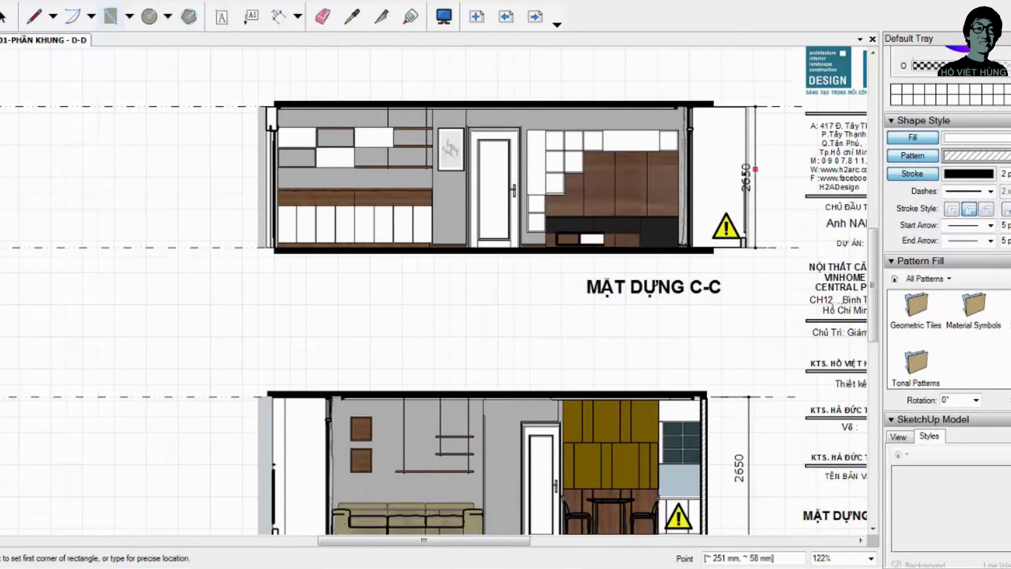
Step: Set the Pattern Fill list to show In-Document Patterns
click(957, 260)
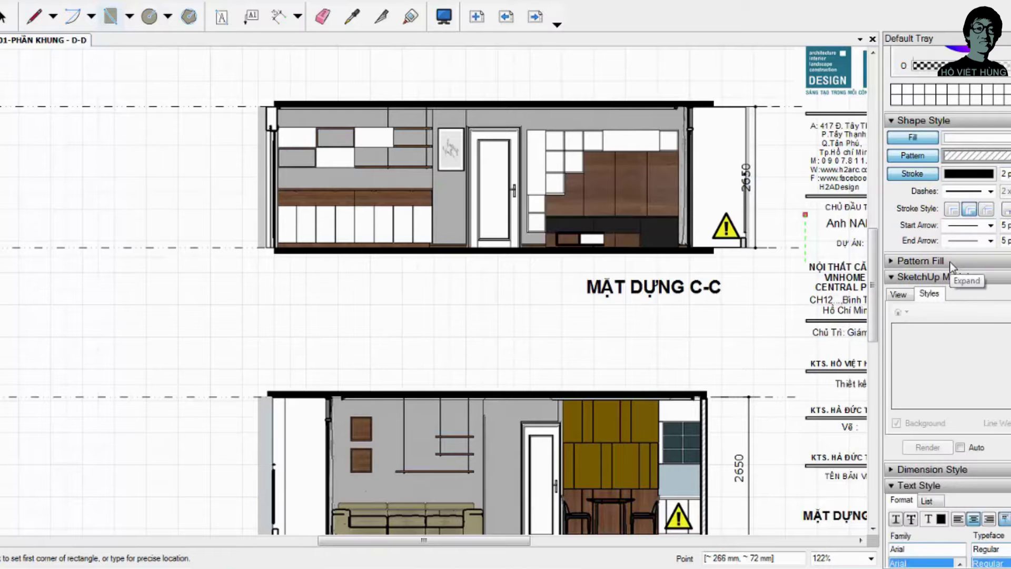
click(905, 278)
click(906, 260)
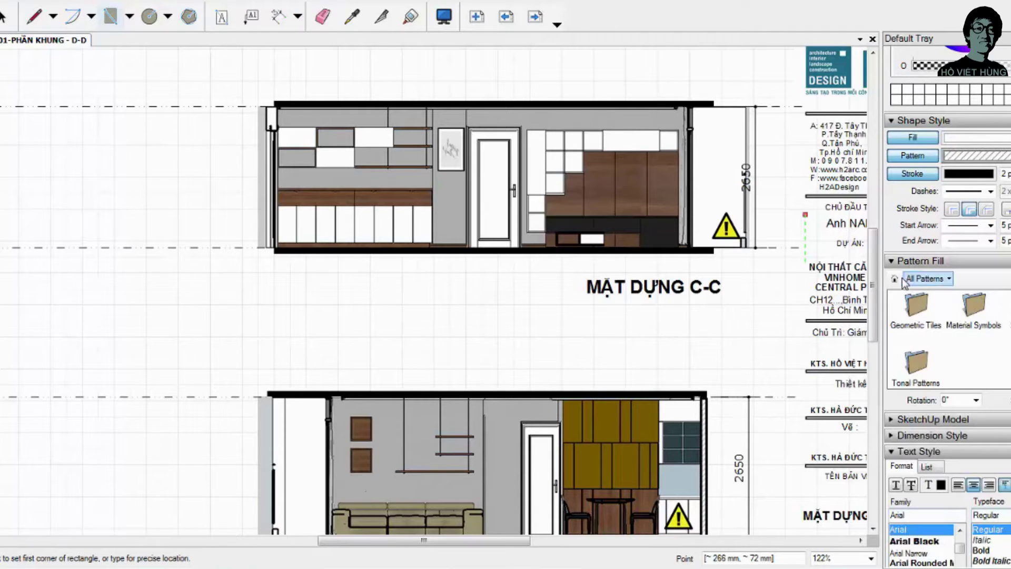
click(895, 278)
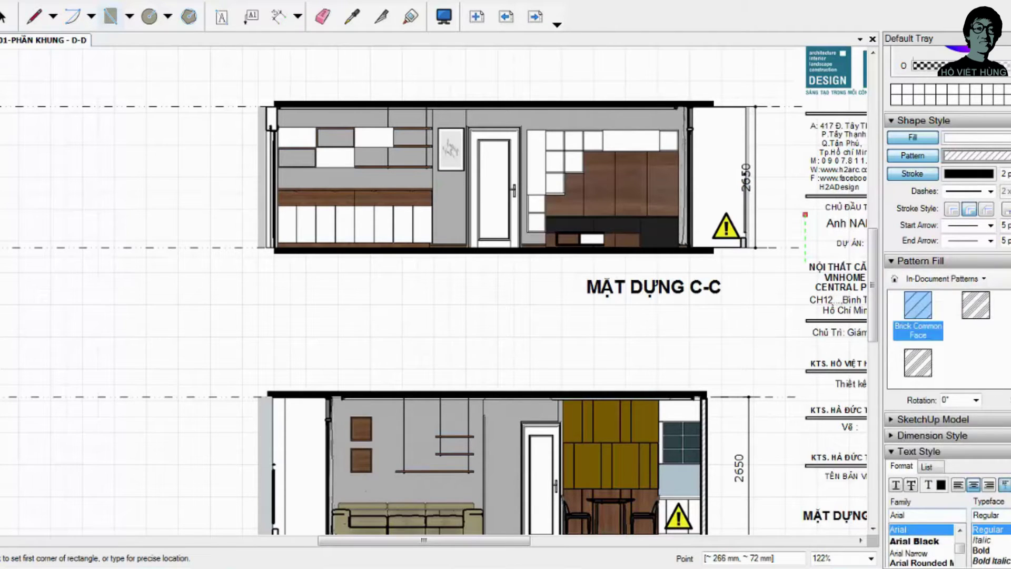
scroll(268, 95, up, 1)
scroll(285, 111, up, 3)
Step: Draw a small rectangle at the C-C elevation's top-left wall corner, then select its top and bottom edge lines
click(284, 114)
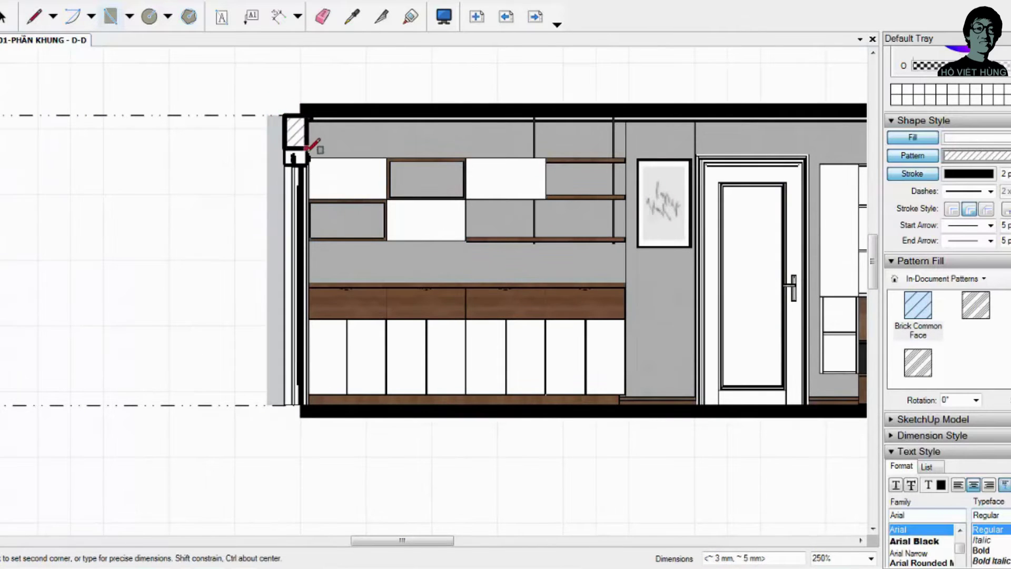
click(307, 166)
scroll(320, 156, down, 3)
key(space)
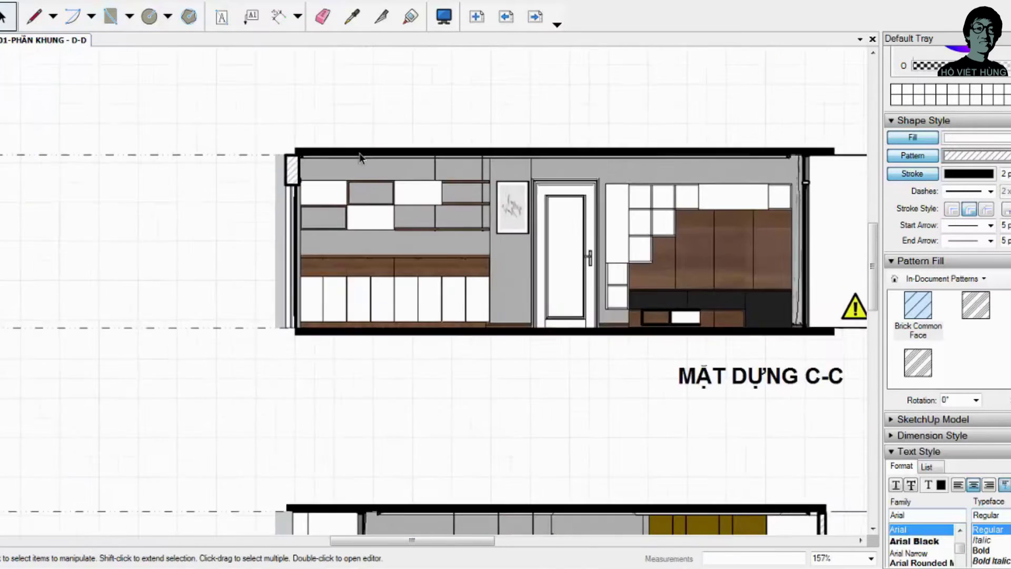
scroll(308, 153, up, 2)
click(308, 152)
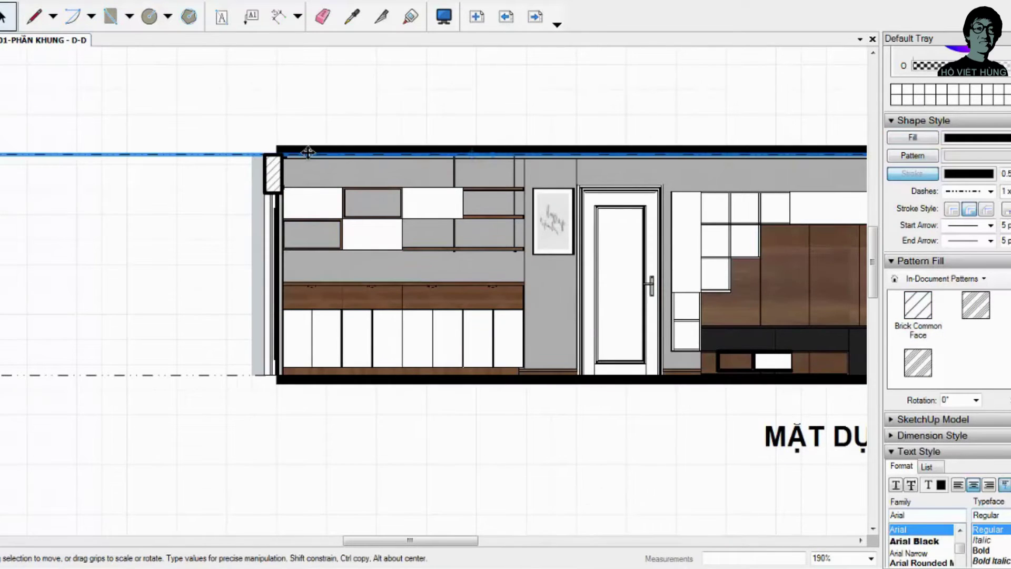
click(406, 388)
shift+click(346, 151)
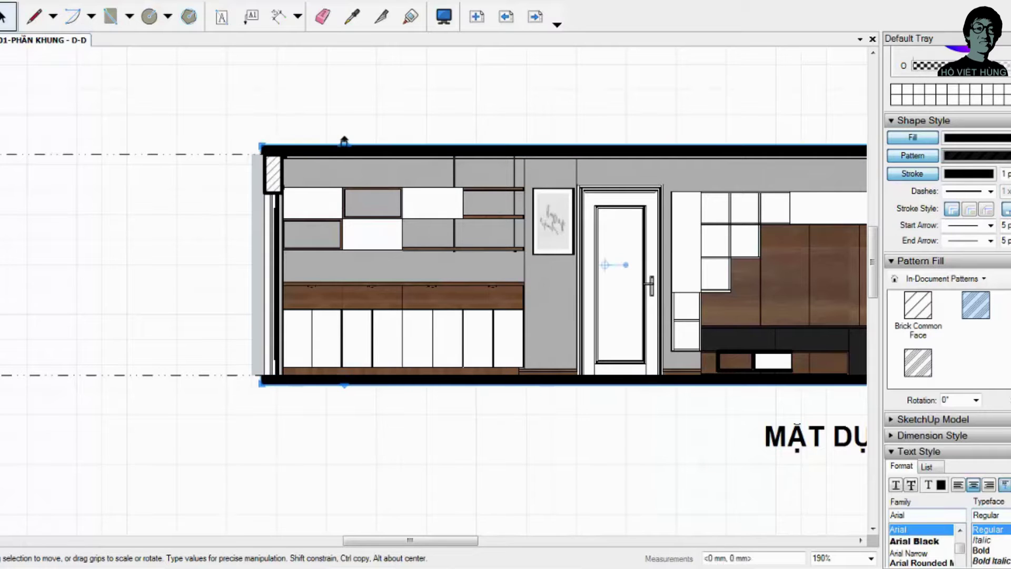
scroll(463, 226, down, 2)
Step: Stretch the C-C elevation right to the 2650 dimension line and nudge that dimension
scroll(463, 227, down, 1)
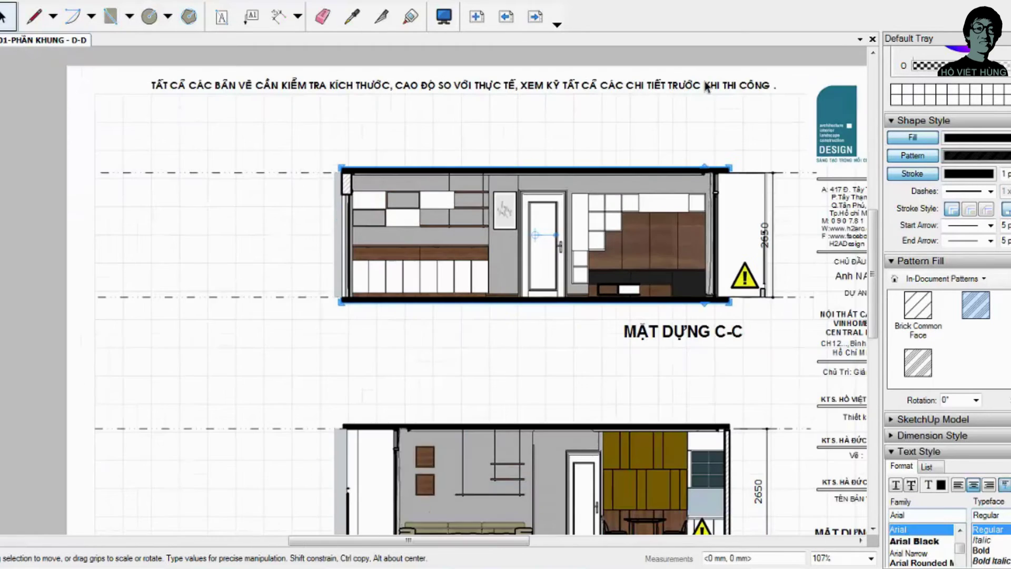
scroll(722, 277, up, 3)
drag(720, 272, 778, 272)
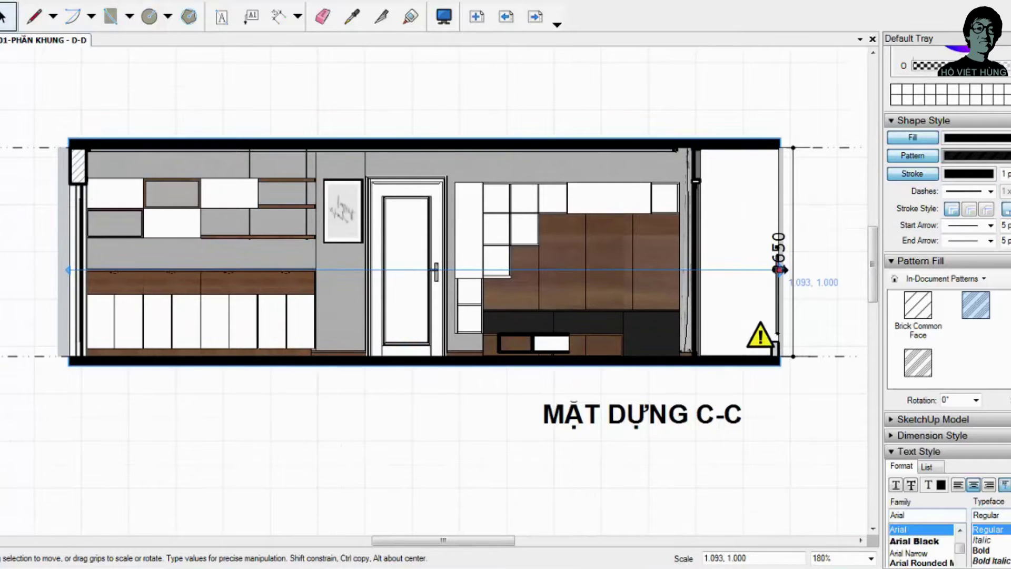
scroll(730, 255, down, 3)
drag(758, 224, 770, 176)
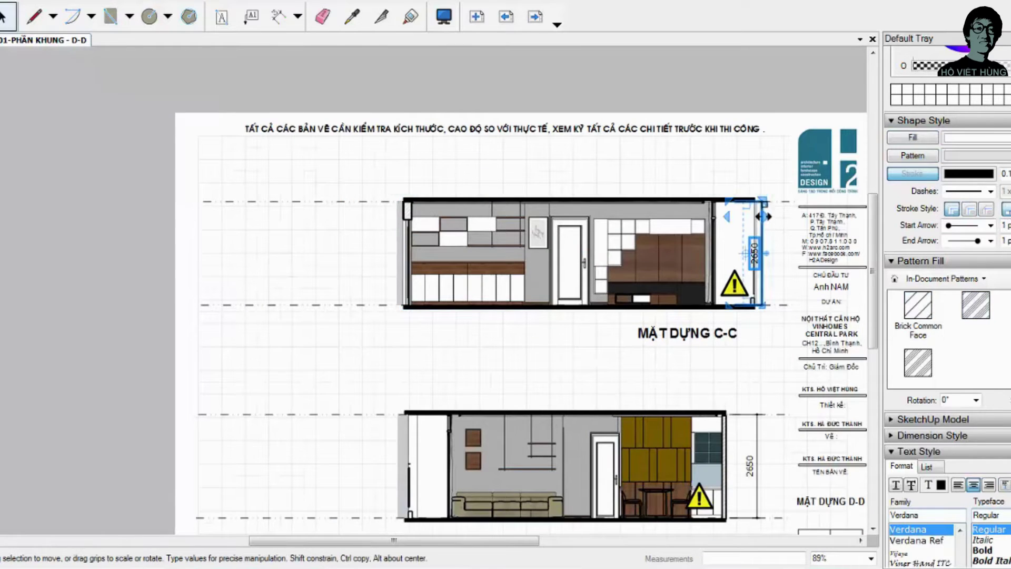
click(595, 184)
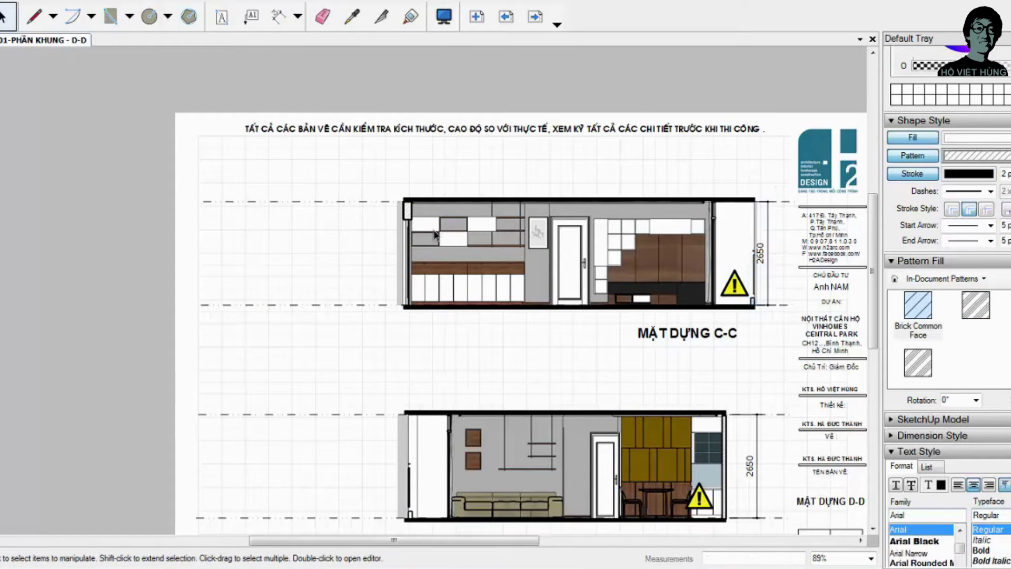
scroll(605, 475, down, 2)
scroll(593, 301, up, 3)
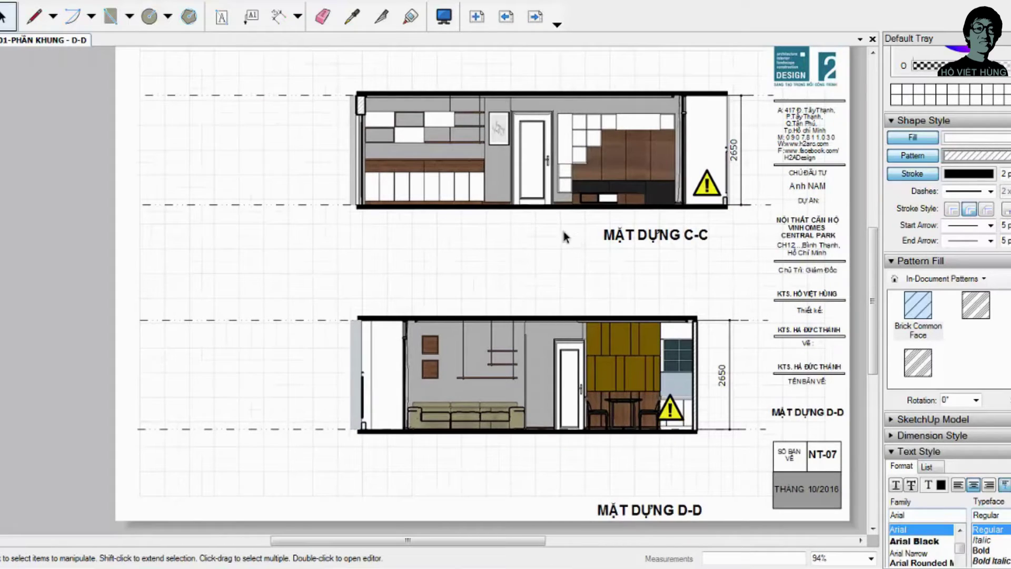
Step: Copy the title block's MẶT DỰNG D-D title just above itself and change it to C-C
click(804, 431)
scroll(804, 422, up, 4)
mouse_move(797, 413)
ctrl+mouse_down()
mouse_move(797, 385)
mouse_move(896, 380)
ctrl+mouse_up()
scroll(797, 384, down, 3)
scroll(790, 390, up, 3)
double_click(780, 380)
text(C-C)
scroll(534, 384, down, 5)
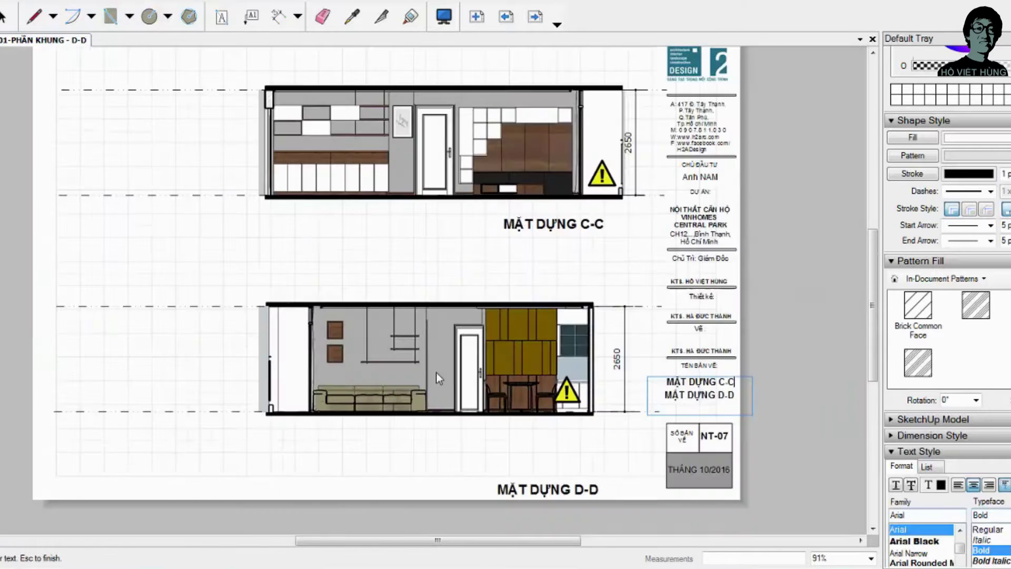
key(Escape)
scroll(938, 369, down, 3)
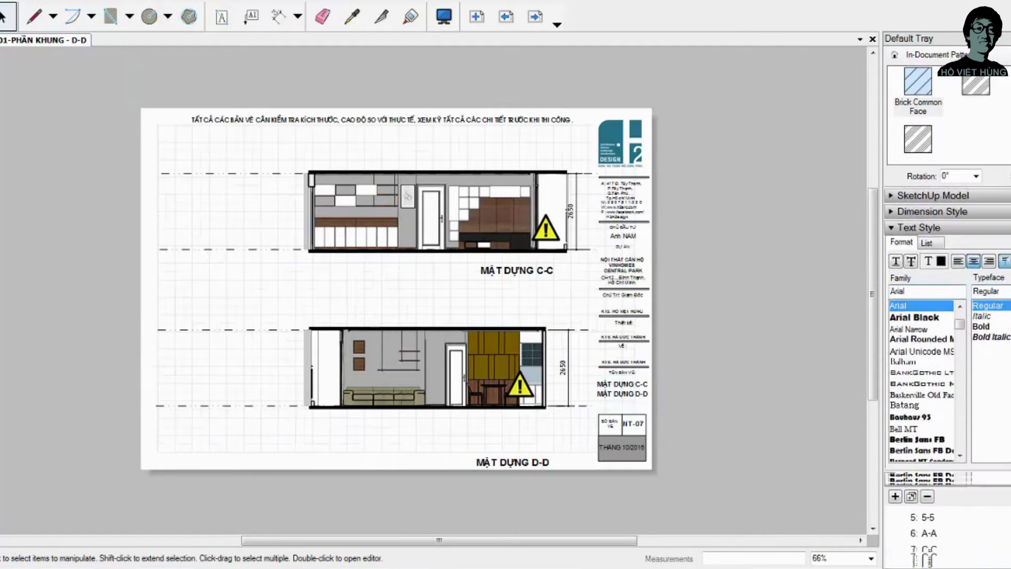
scroll(937, 369, down, 3)
Step: Flip through pages A-A, C-C, D-D and E-E, ending on F-F with its viewport selected
click(937, 408)
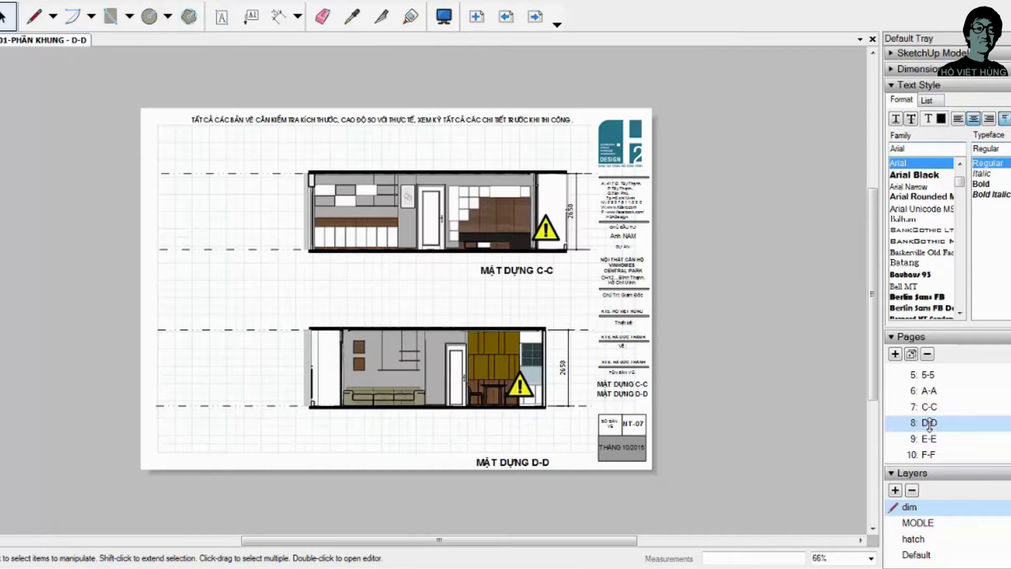
click(932, 390)
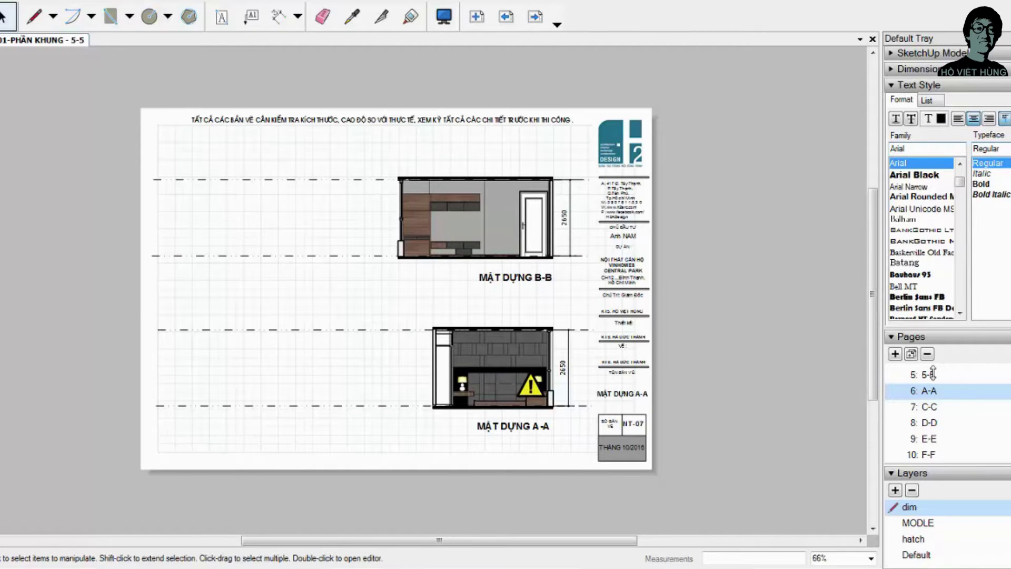
click(931, 390)
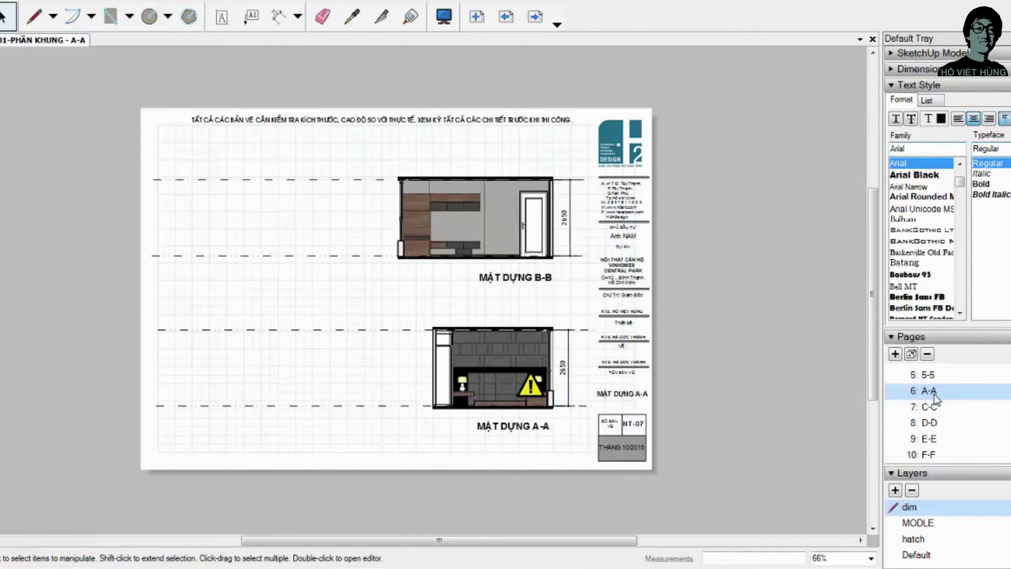
click(934, 422)
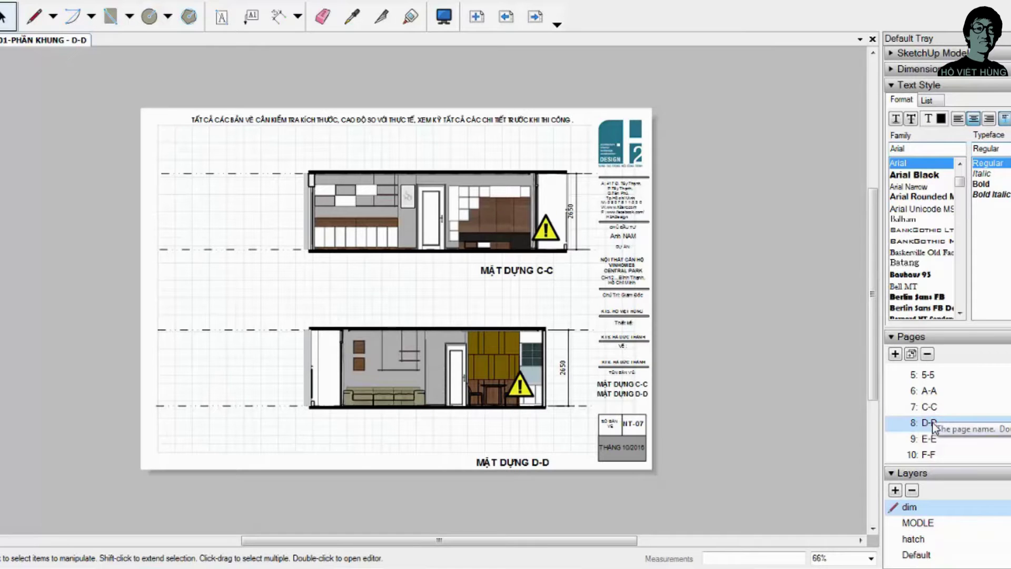
click(931, 438)
click(935, 454)
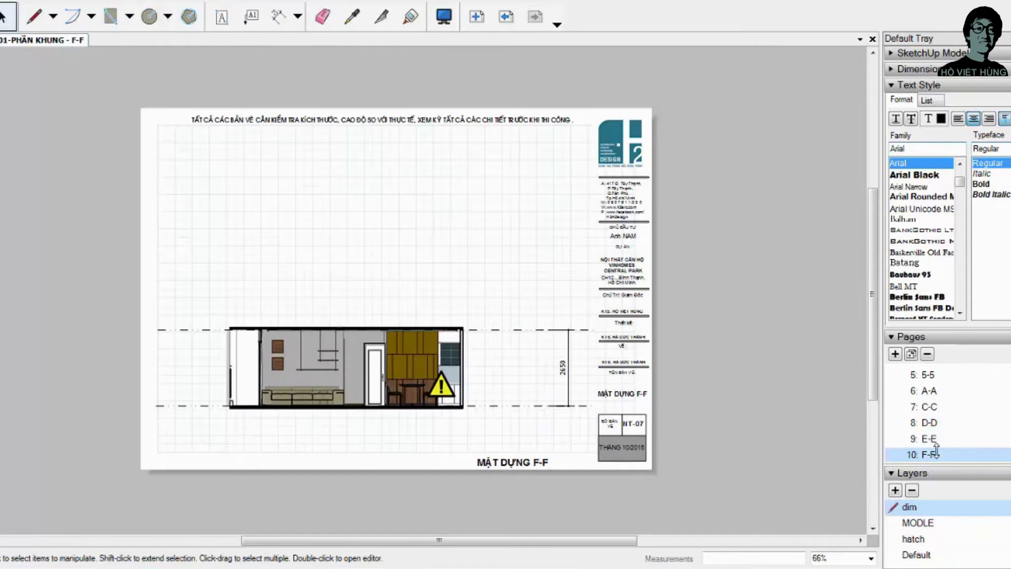
click(937, 440)
scroll(437, 336, up, 3)
click(437, 335)
scroll(437, 336, down, 2)
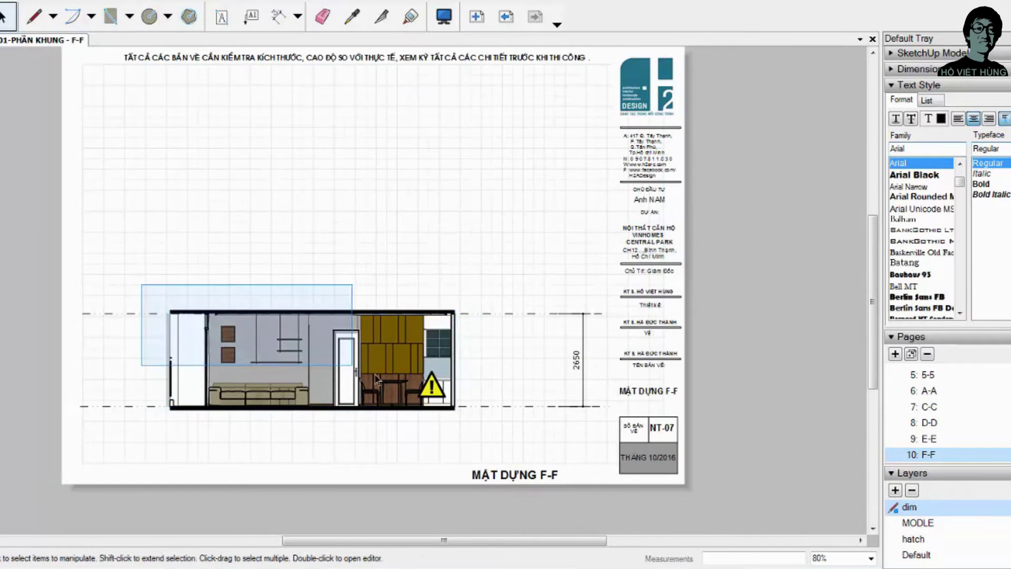
Step: Duplicate the F-F elevation and its 2650 dimension above the original, then return to page D-D
key(Right)
key(Right)
key(Right)
key(Right)
key(Right)
key(Right)
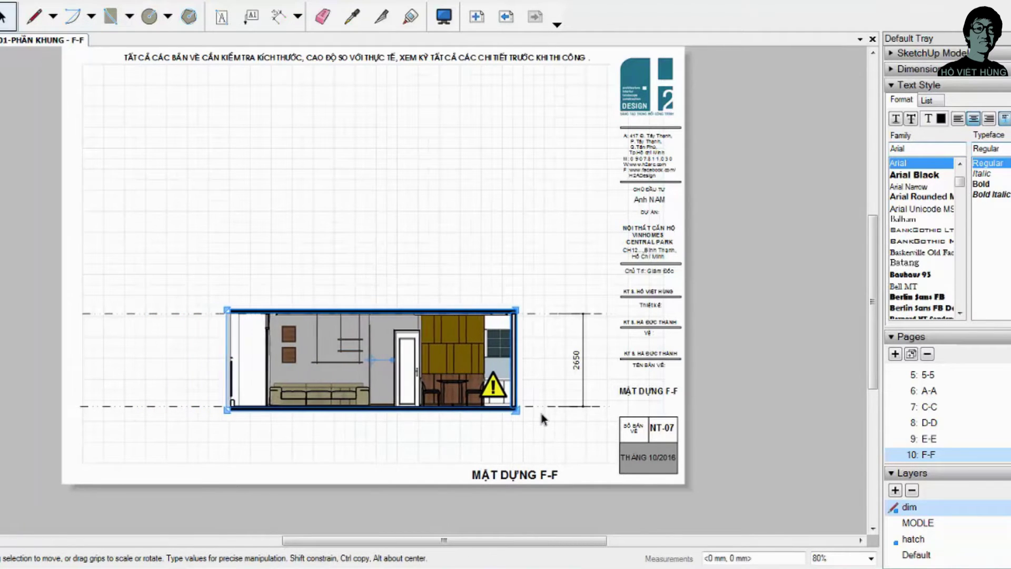
key(Right)
key(Right)
key(Right)
key(Right)
key(Right)
key(Right)
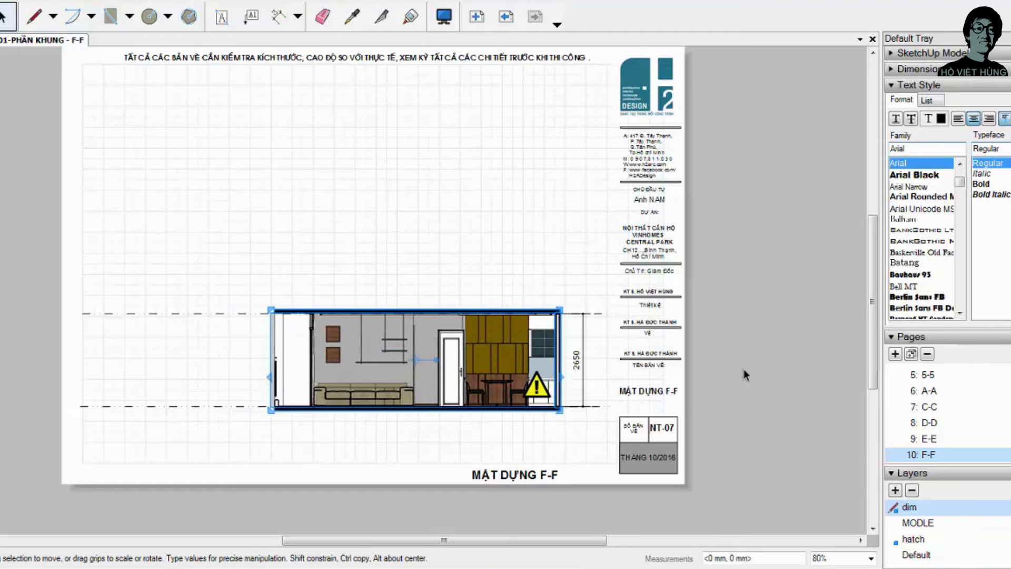
drag(250, 266, 578, 437)
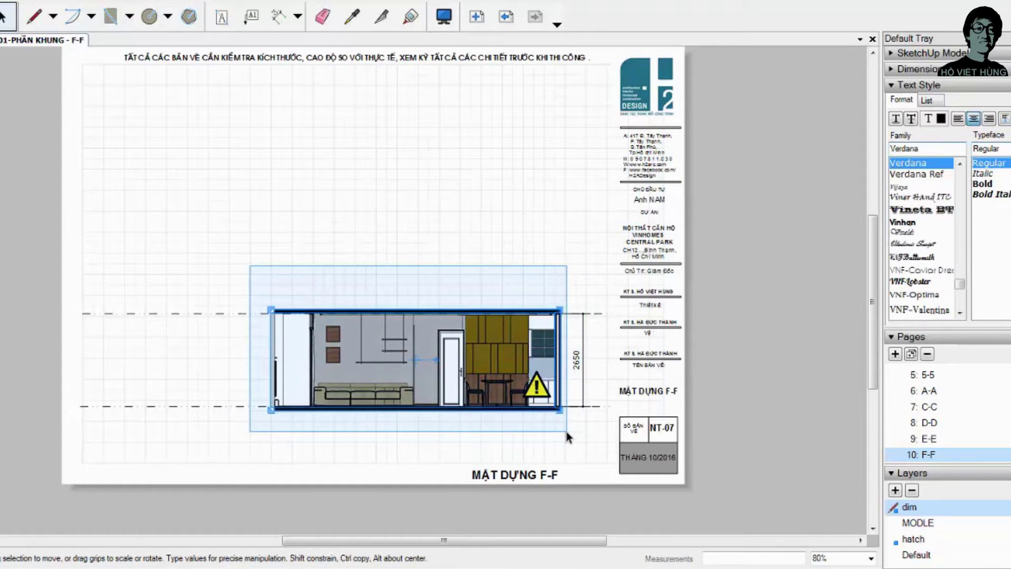
drag(577, 433, 605, 429)
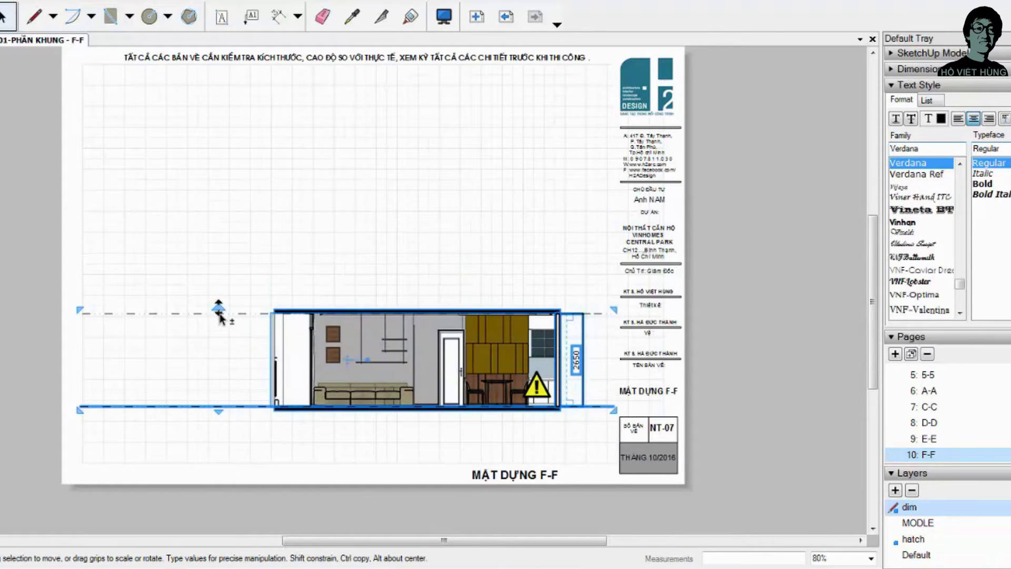
ctrl+drag(411, 367, 404, 140)
click(662, 322)
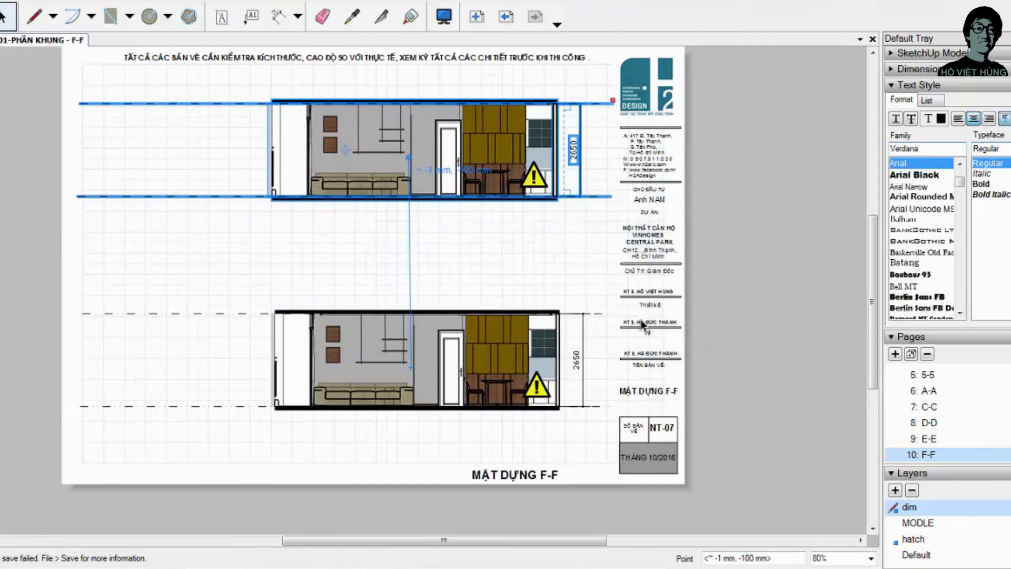
mouse_move(662, 323)
ctrl+mouse_down()
mouse_move(388, 163)
mouse_move(397, 185)
ctrl+mouse_up()
click(127, 279)
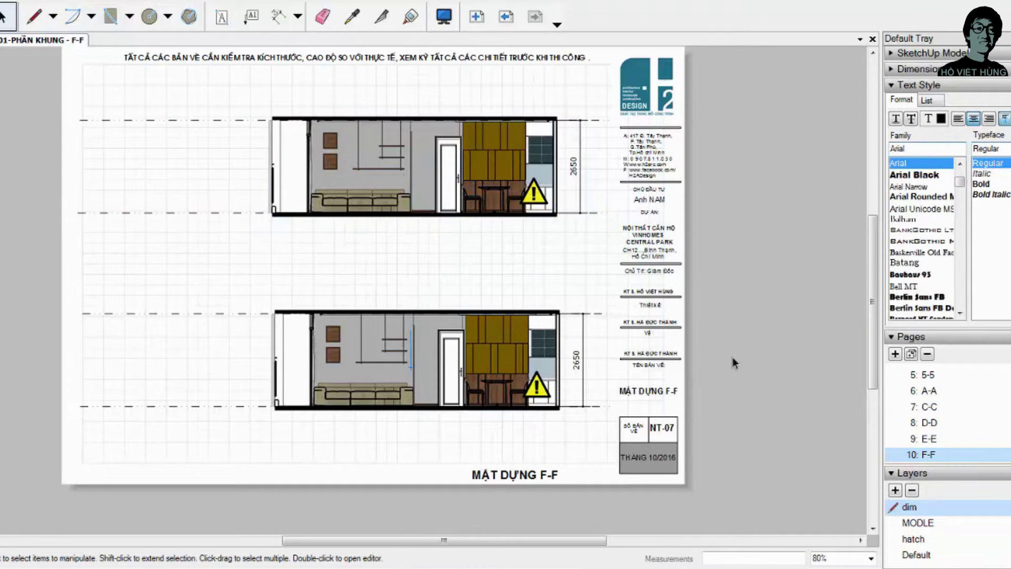
click(941, 440)
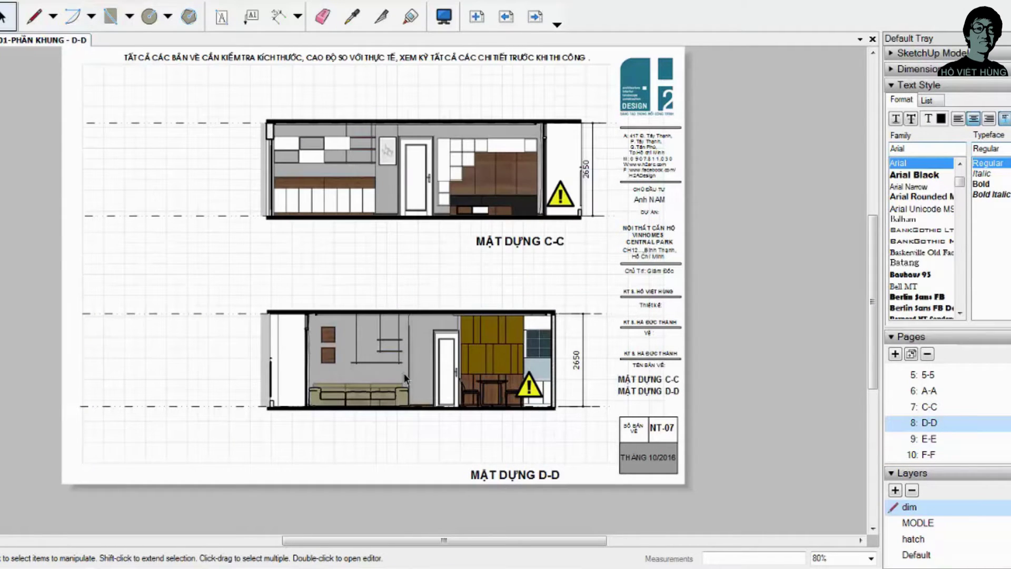
Step: Check which scenes the existing C-C and D-D viewports use, then go to the F-F sheet
click(403, 373)
right_click(404, 372)
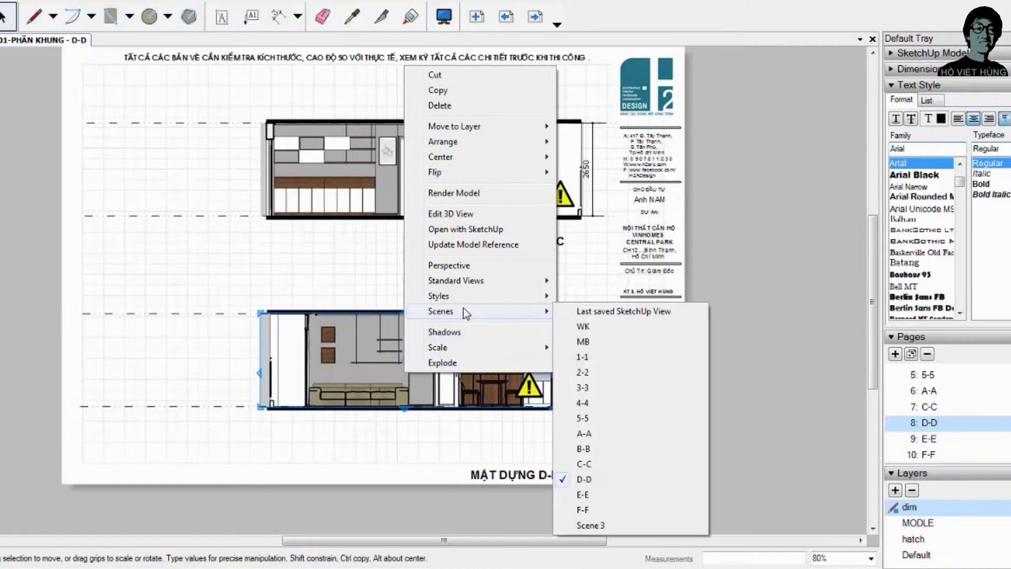
click(375, 190)
right_click(375, 190)
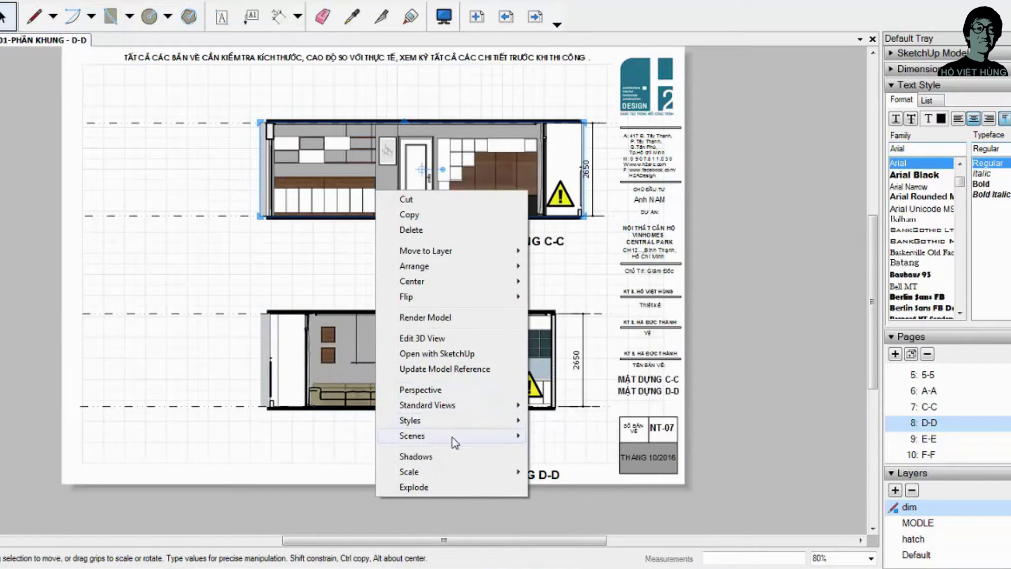
mouse_move(412, 435)
click(576, 377)
click(939, 440)
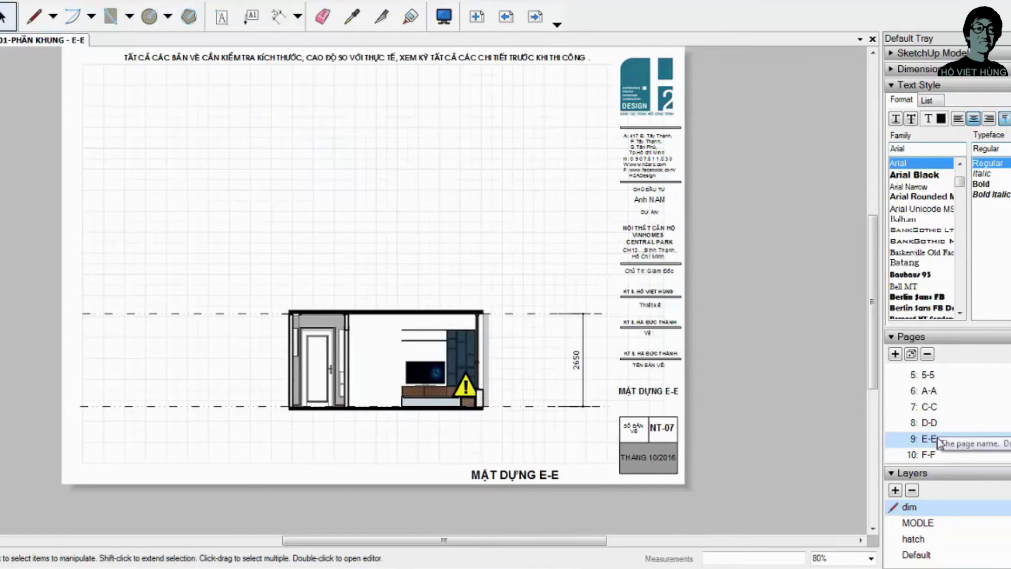
click(922, 455)
Step: Switch the copied upper viewport to scene E-E and enlarge its frame
right_click(437, 168)
mouse_move(472, 399)
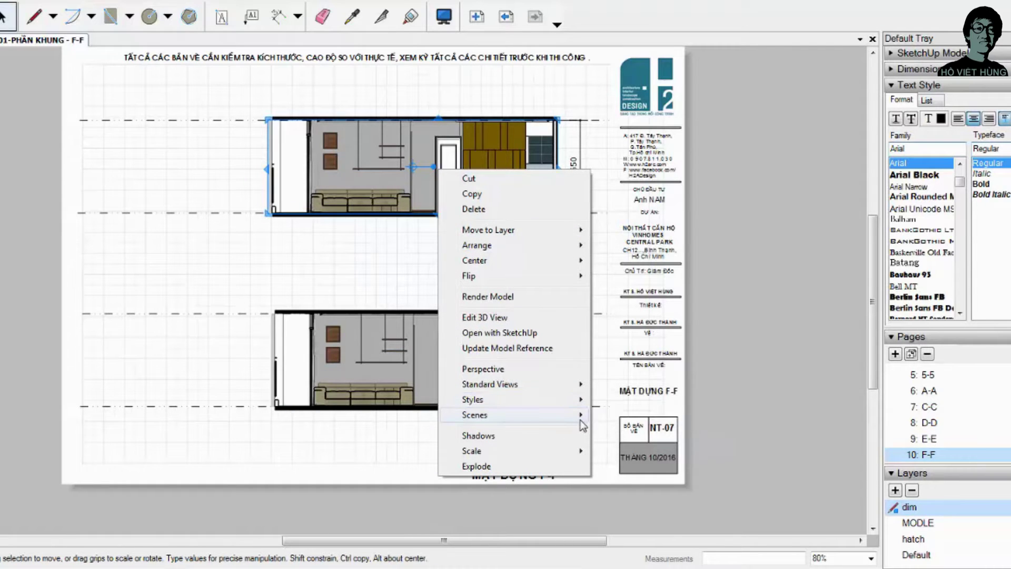
mouse_move(514, 415)
click(598, 396)
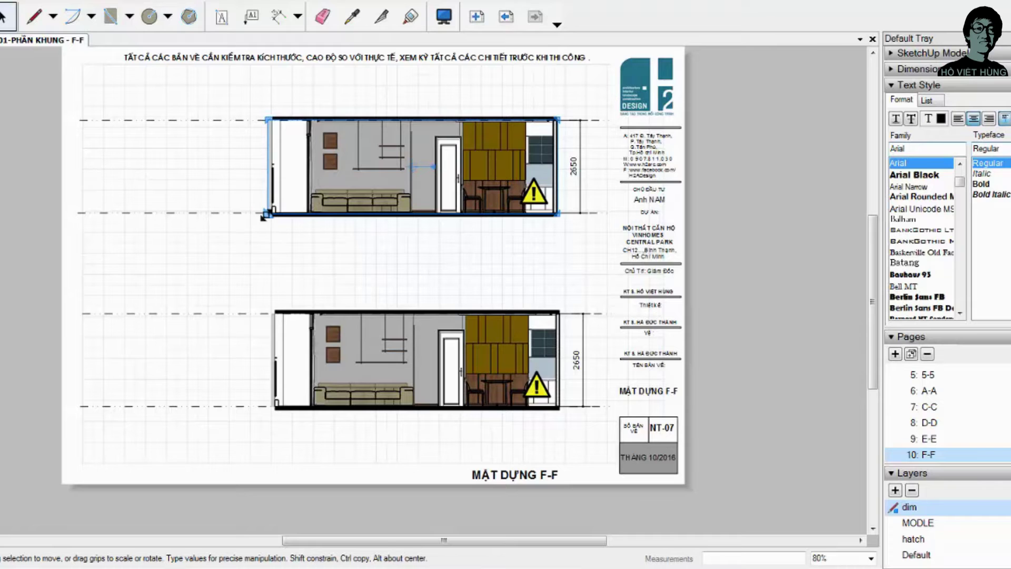
drag(263, 215, 219, 253)
drag(558, 119, 582, 84)
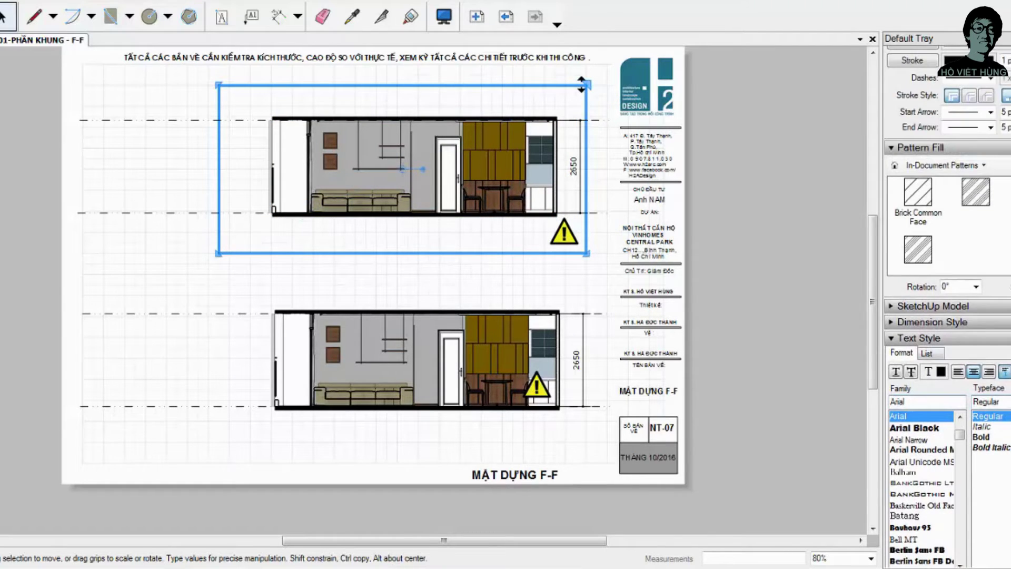
scroll(947, 306, down, 3)
scroll(948, 306, down, 3)
scroll(948, 306, down, 3)
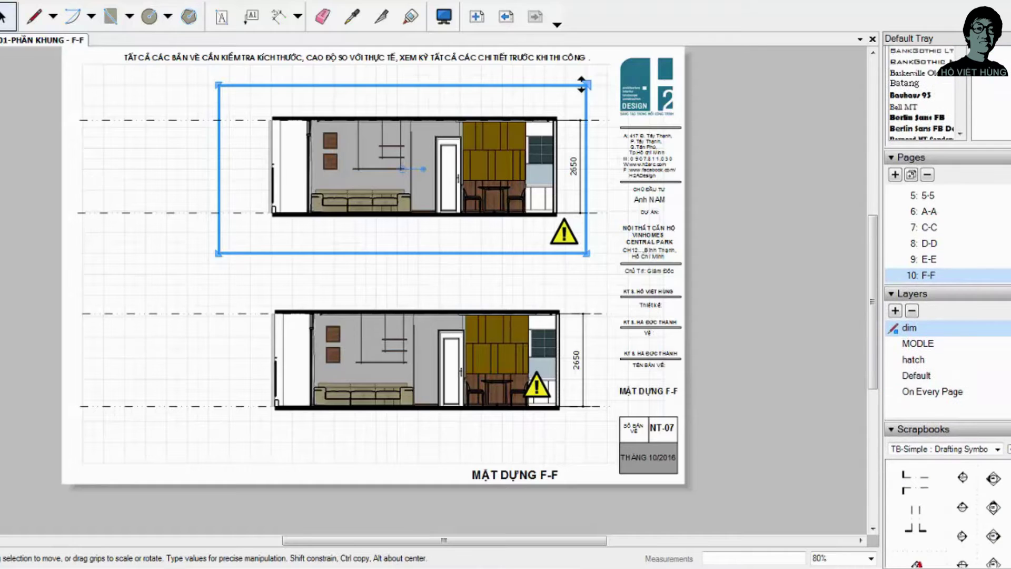
Step: Re-render the upper E-E viewport and widen its frame to the right
right_click(442, 173)
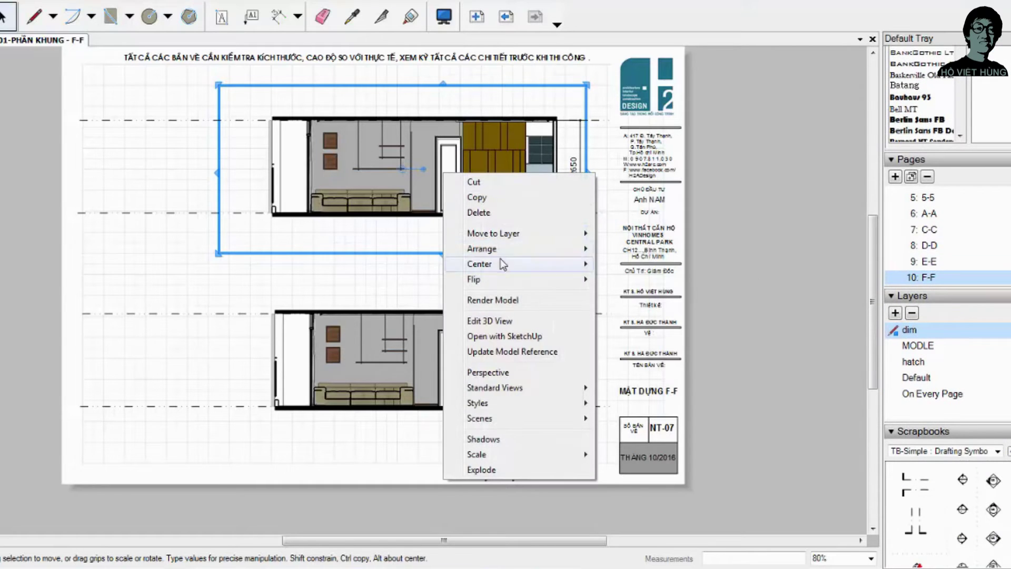
click(503, 301)
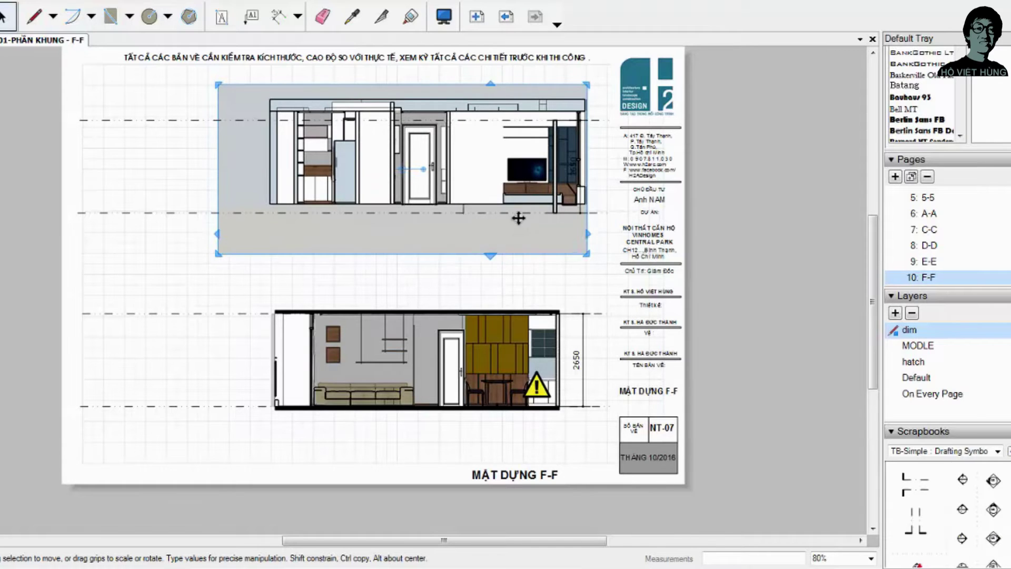
drag(586, 121, 614, 122)
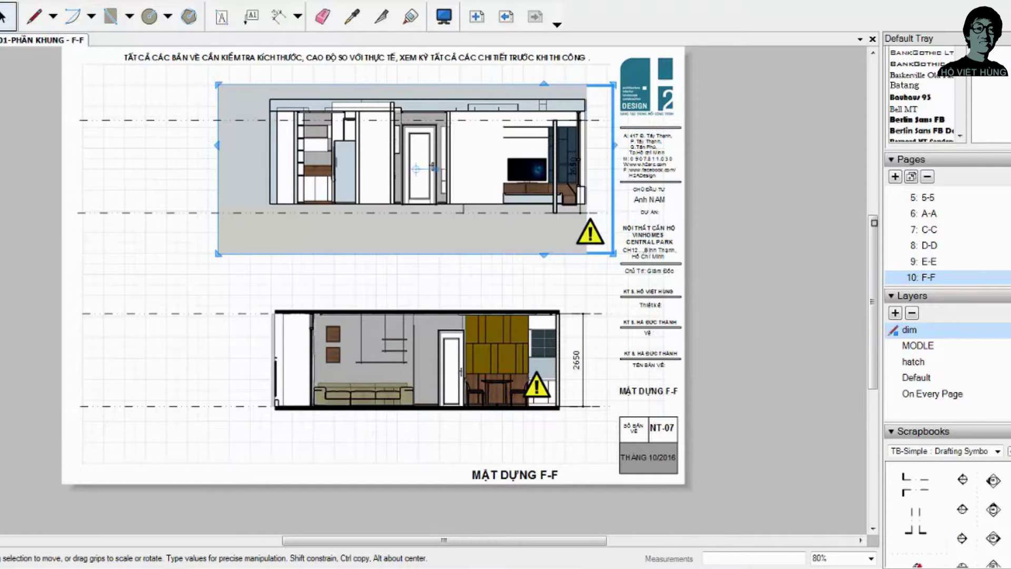
scroll(947, 264, up, 3)
scroll(947, 263, up, 2)
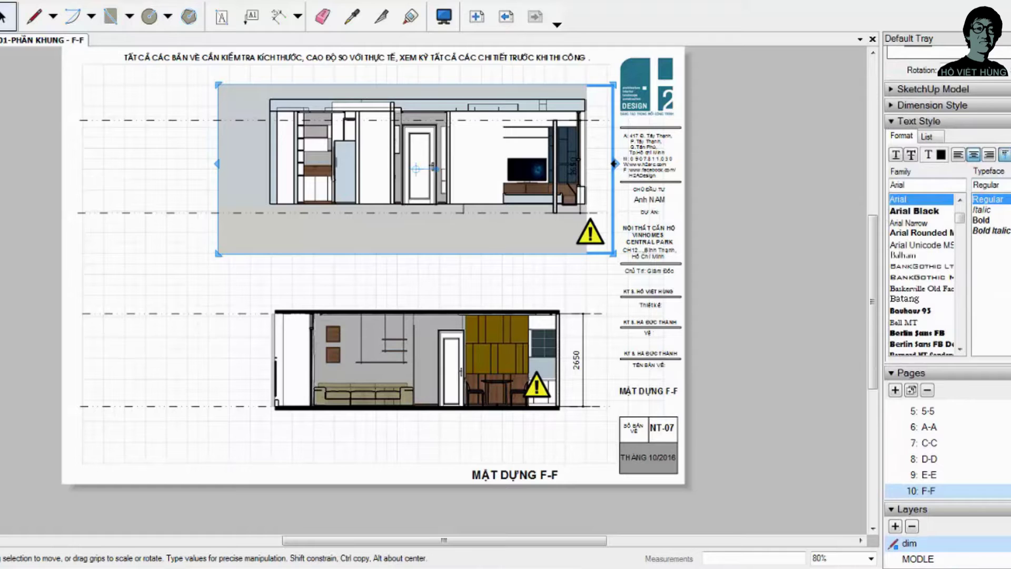
scroll(947, 306, up, 1)
scroll(947, 305, up, 1)
scroll(947, 306, up, 3)
scroll(947, 305, up, 2)
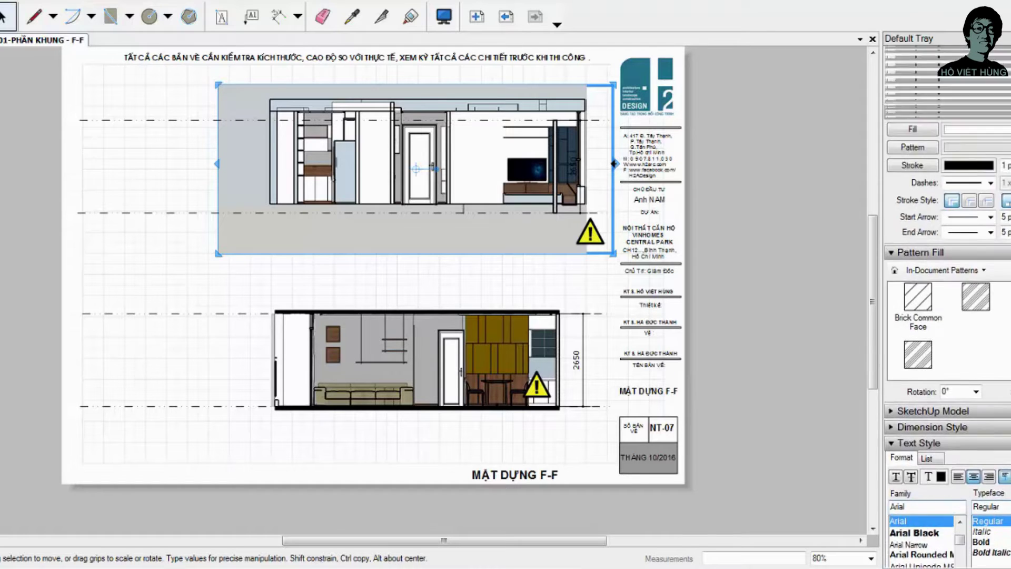
scroll(946, 305, up, 2)
scroll(947, 306, down, 8)
scroll(947, 305, down, 2)
scroll(947, 306, down, 2)
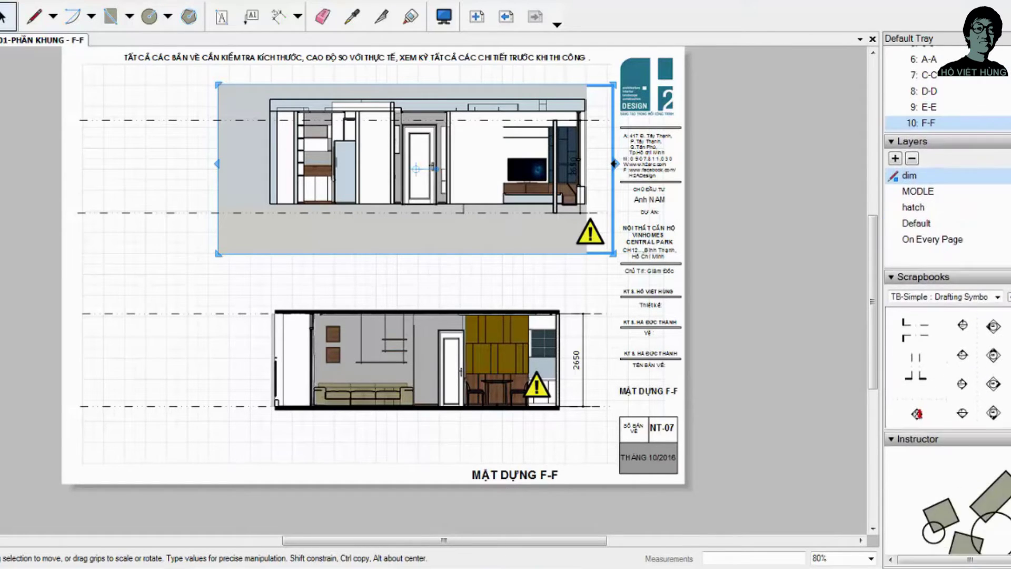
scroll(947, 306, up, 2)
scroll(947, 305, up, 4)
scroll(947, 305, up, 2)
scroll(947, 305, up, 1)
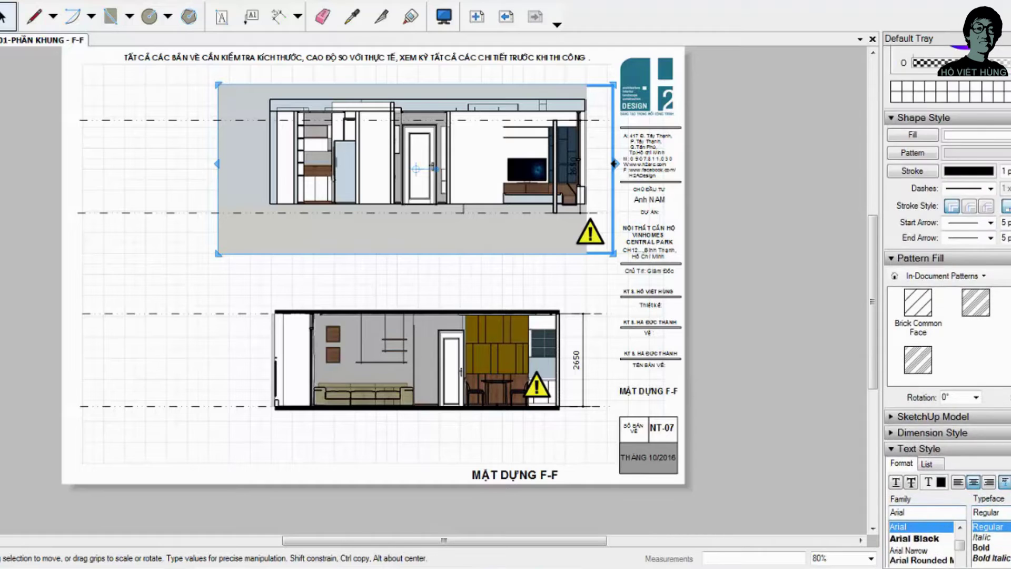
scroll(947, 305, up, 3)
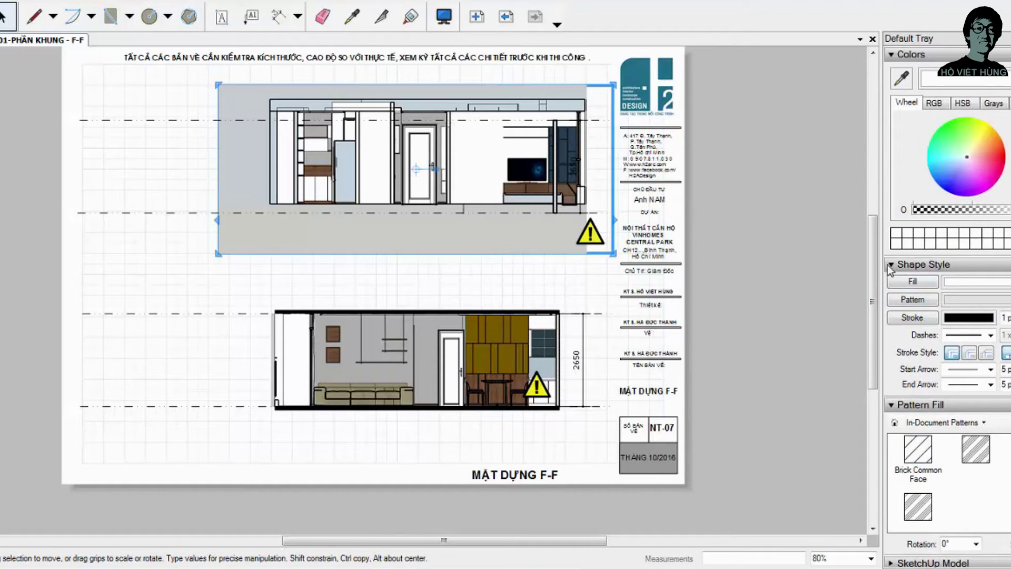
Step: Render the upper viewport in the Construction Documentation style
click(892, 264)
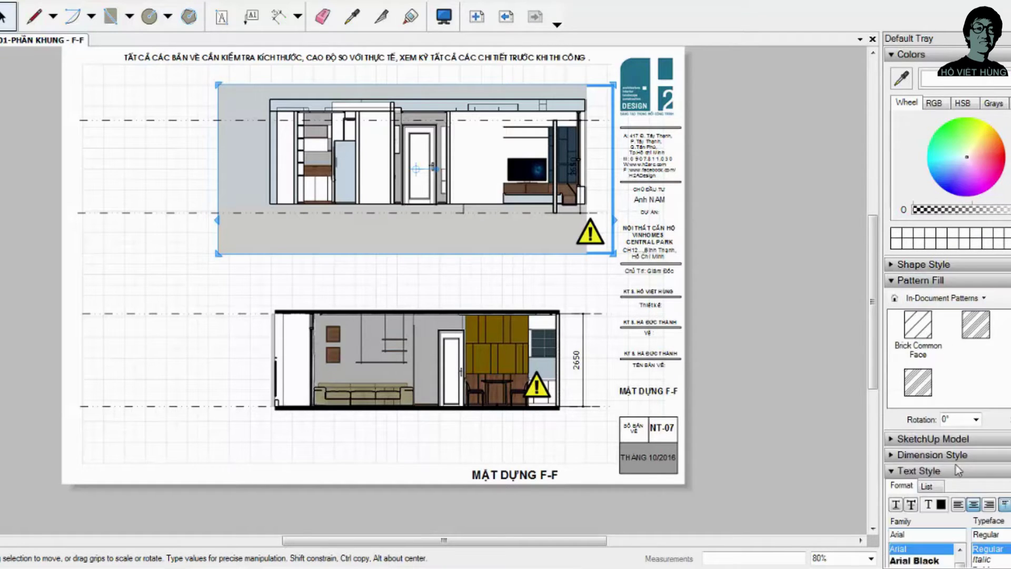
click(892, 500)
scroll(968, 386, down, 3)
click(930, 149)
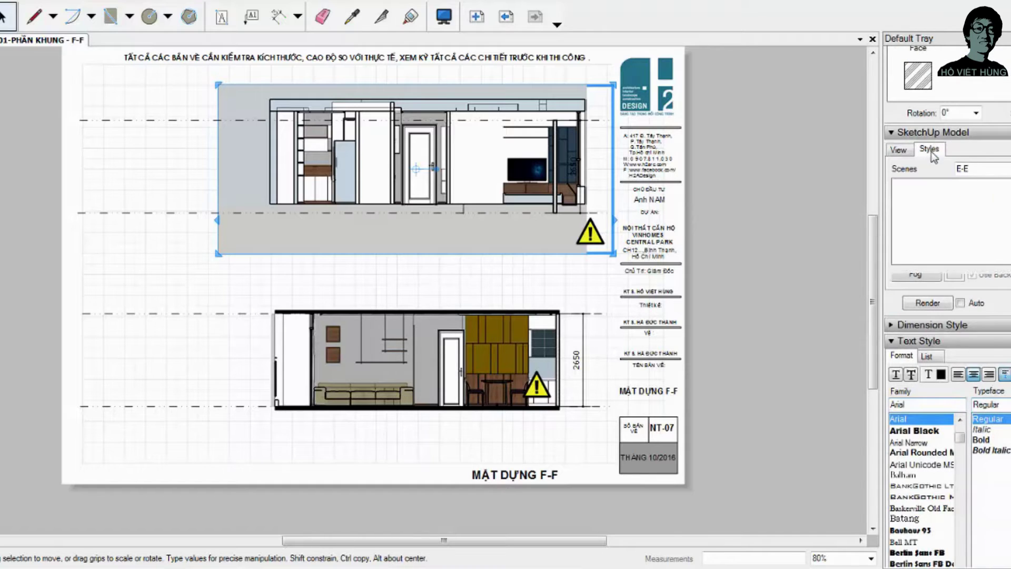
click(995, 208)
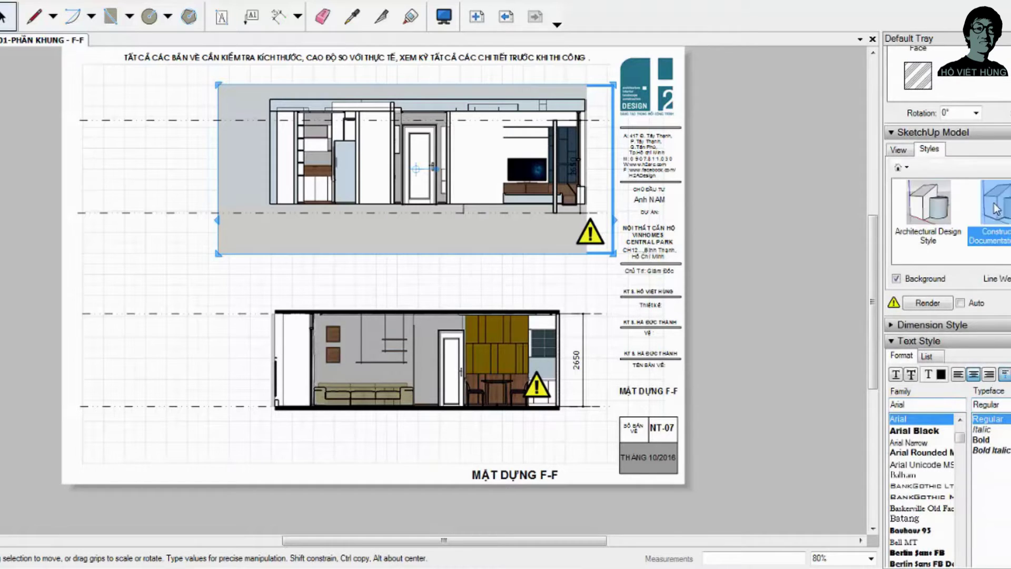
click(929, 304)
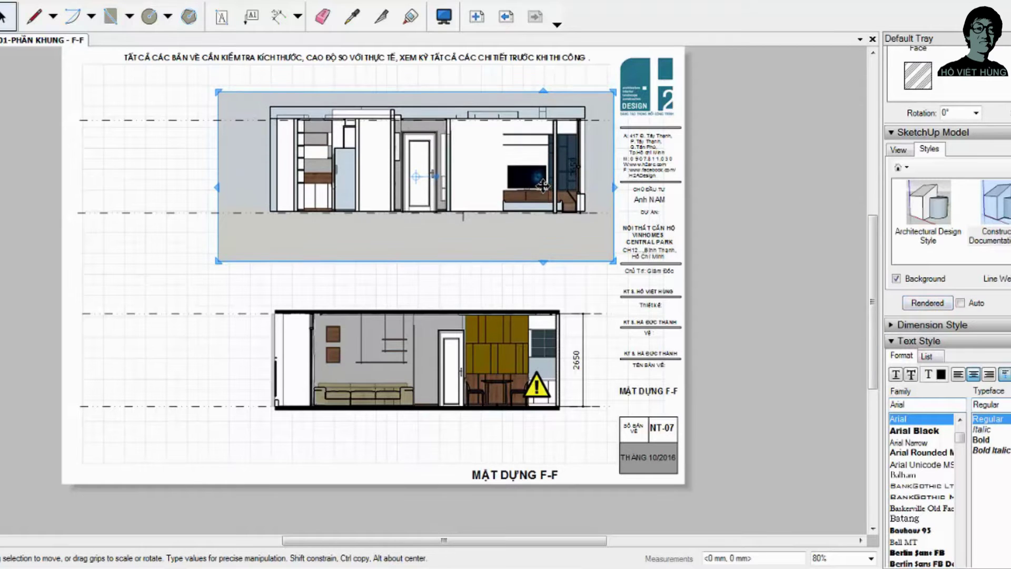
Step: Crop the E-E viewport's left part, top, and the grey area below the elevation
scroll(423, 128, up, 3)
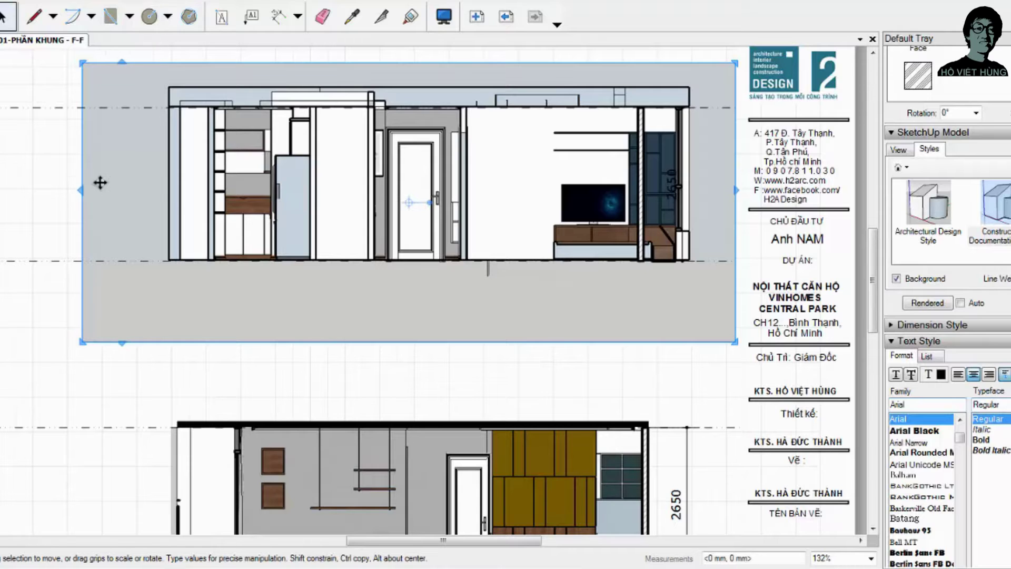
drag(80, 180, 361, 187)
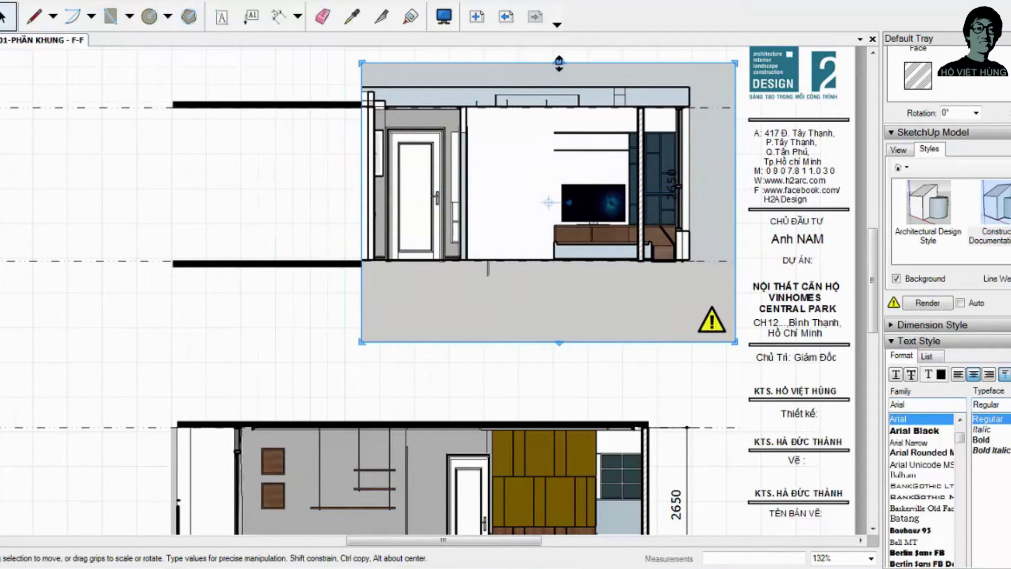
drag(559, 61, 560, 85)
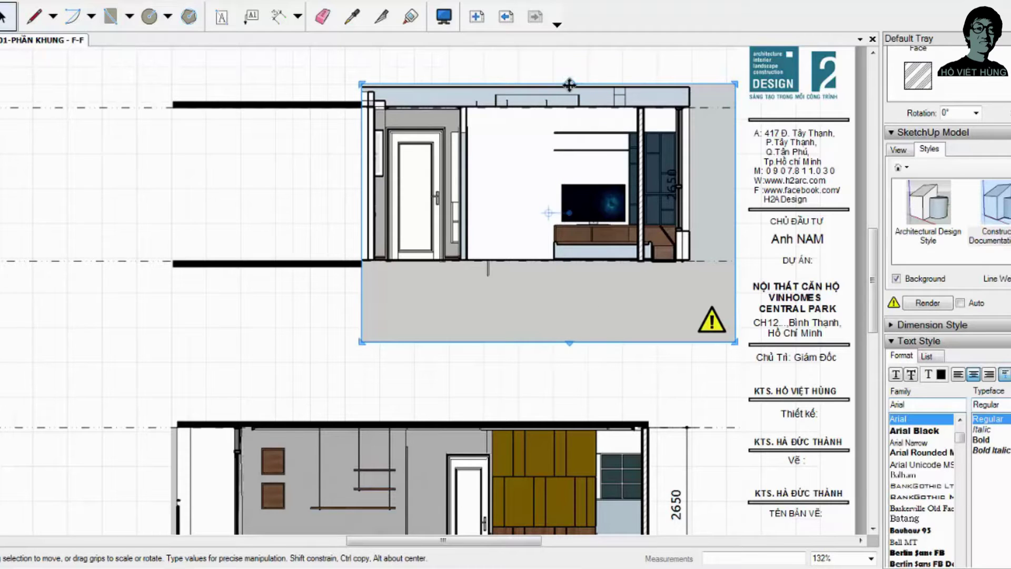
drag(566, 95, 566, 107)
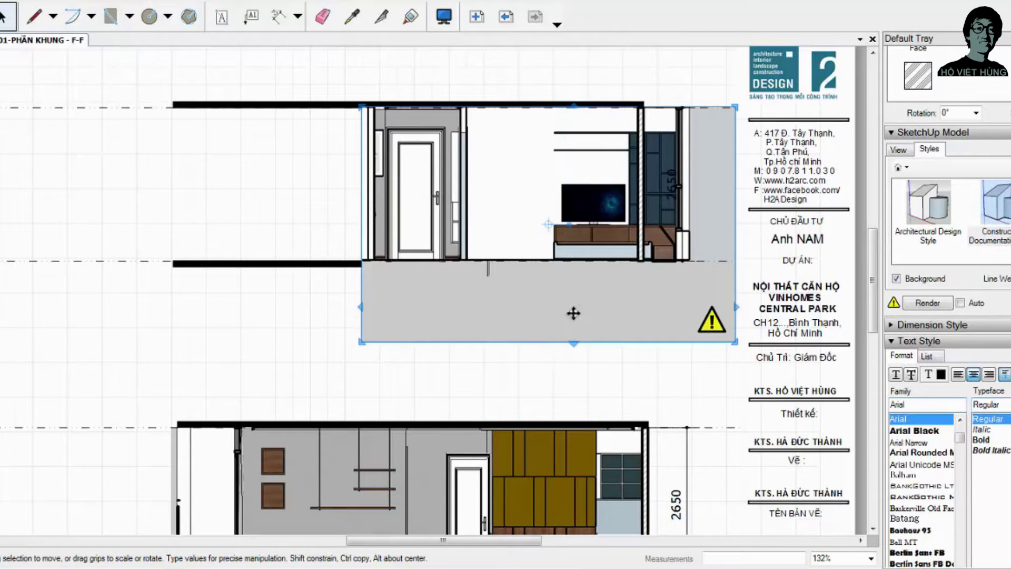
drag(578, 351, 578, 266)
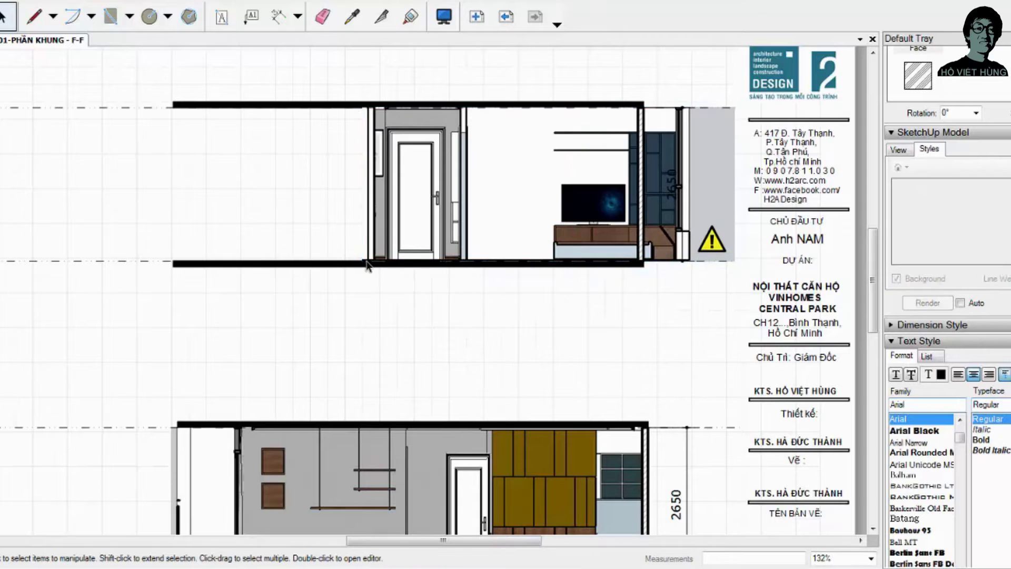
Step: Shift the cropped upper E-E viewport further left on the page
scroll(445, 220, down, 3)
click(441, 208)
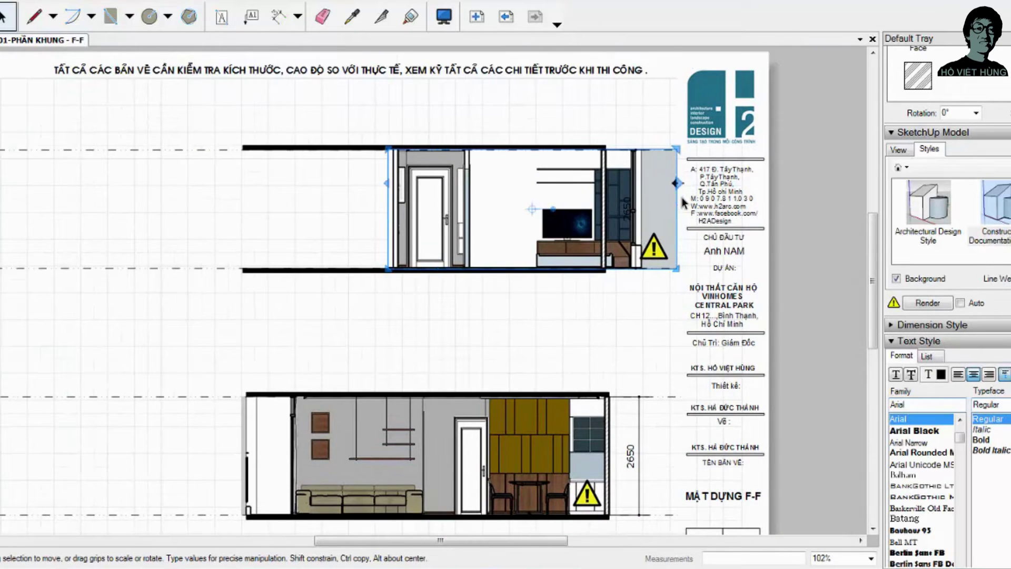
drag(596, 190, 555, 190)
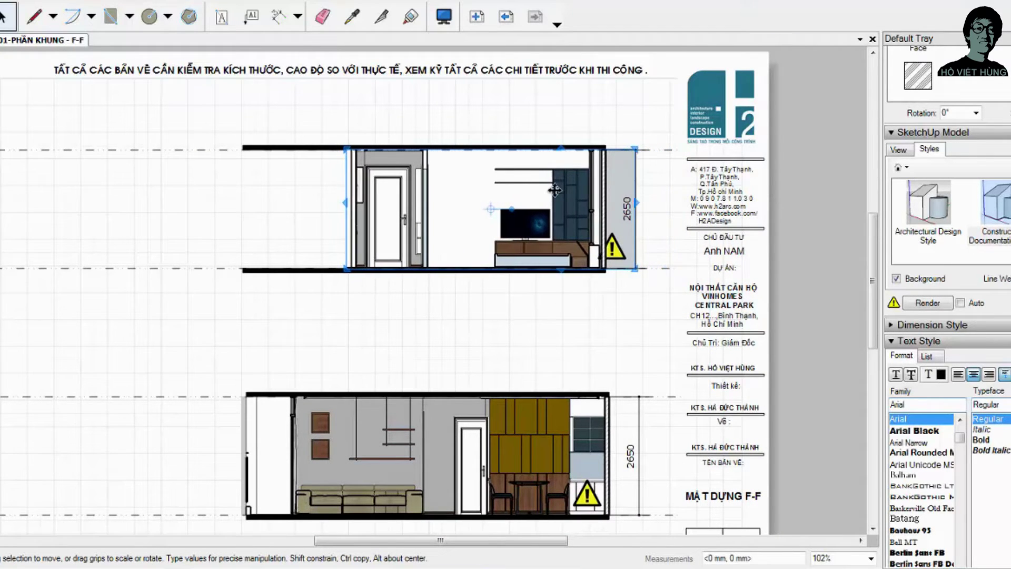
scroll(558, 189, up, 2)
scroll(558, 190, up, 1)
drag(625, 198, 190, 190)
Step: Draw a hatched wall-section rectangle at the upper elevation's right wall corner
scroll(398, 125, down, 1)
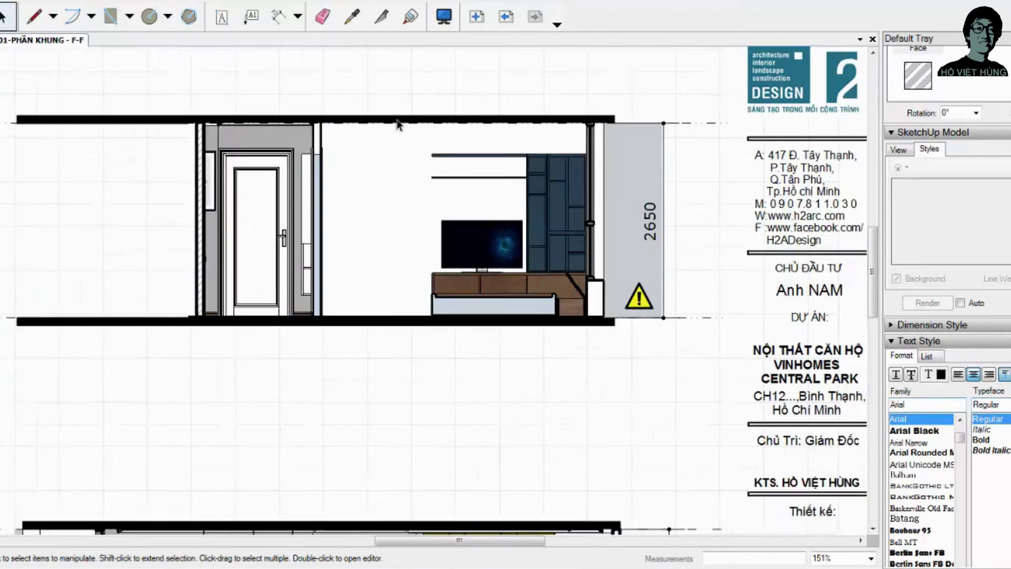
scroll(586, 200, down, 1)
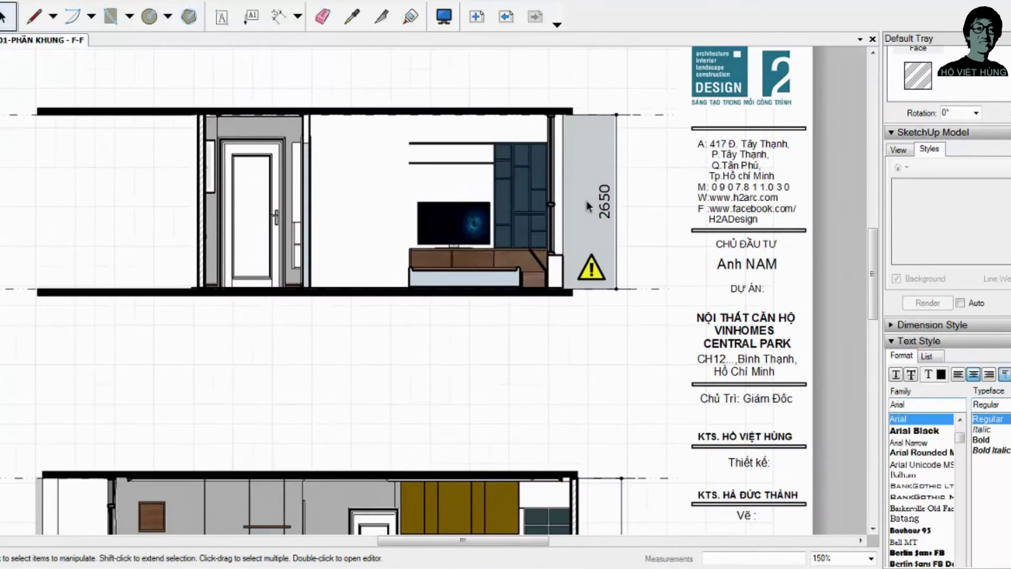
click(109, 20)
scroll(600, 275, up, 4)
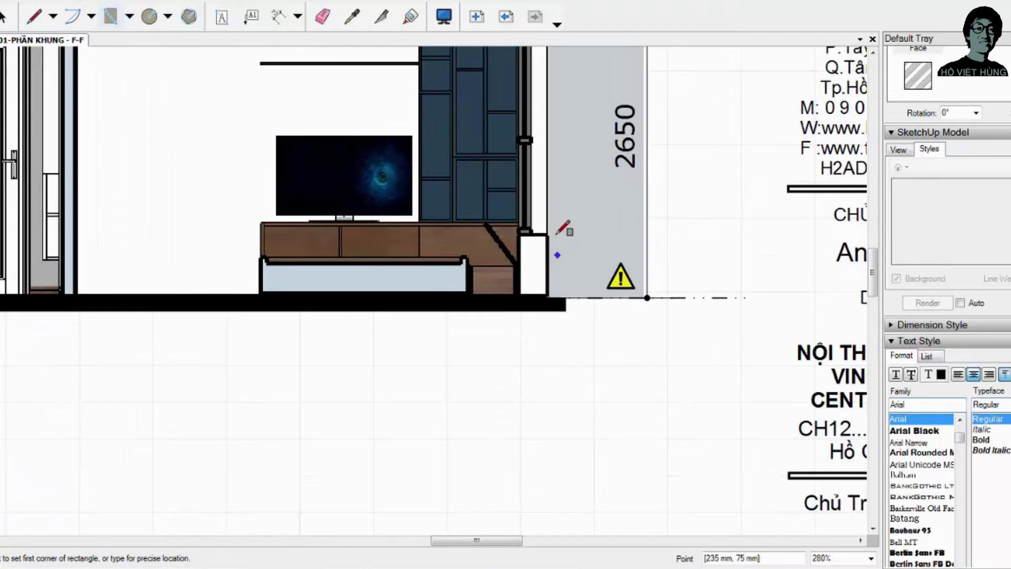
scroll(526, 232, up, 3)
click(514, 232)
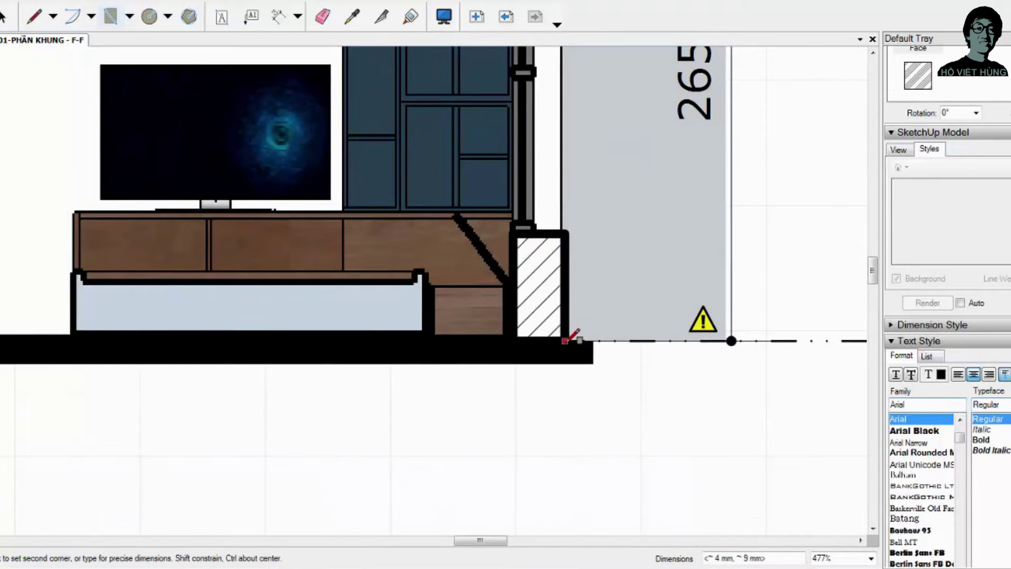
scroll(571, 337, down, 4)
key(space)
Step: Crop the upper elevation viewport's left edge to just beside the door
click(643, 217)
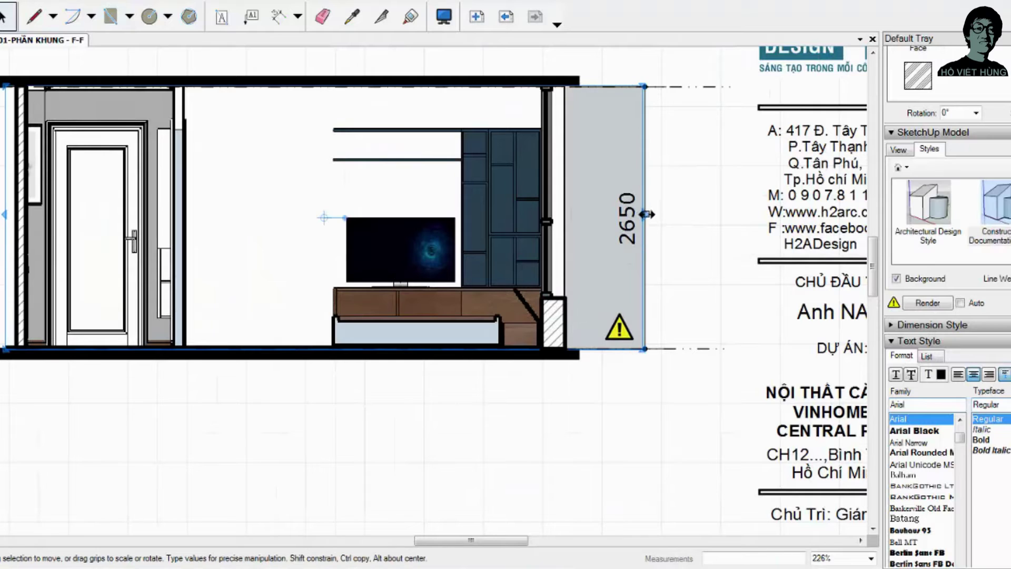
scroll(484, 313, down, 3)
scroll(228, 268, up, 3)
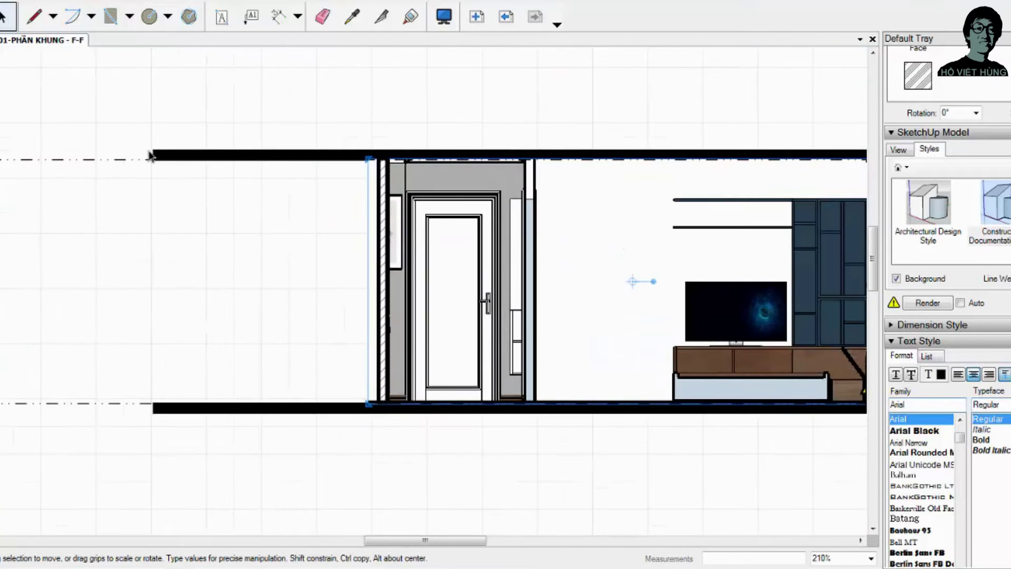
click(193, 408)
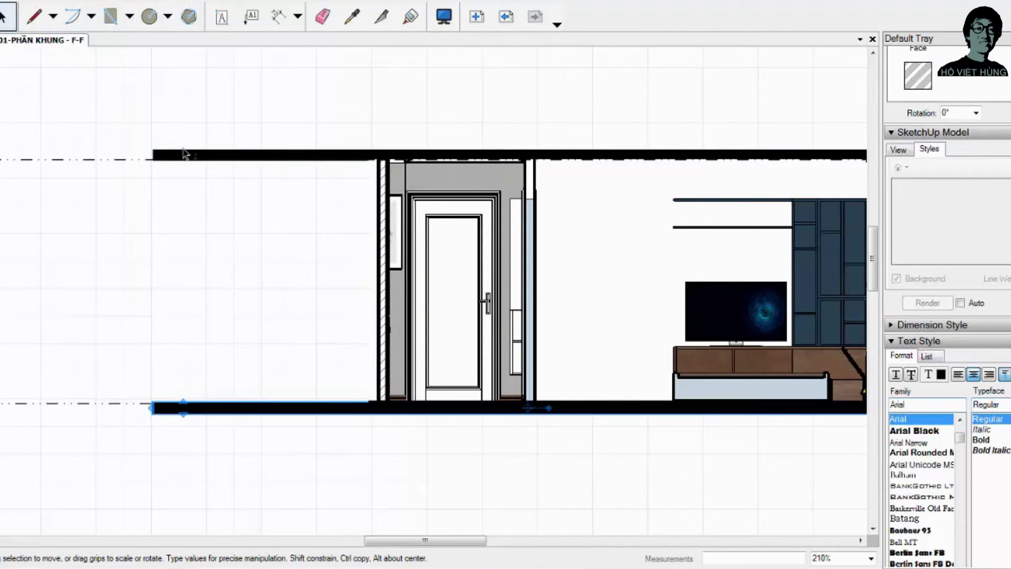
click(185, 153)
drag(152, 284, 371, 285)
scroll(383, 289, down, 3)
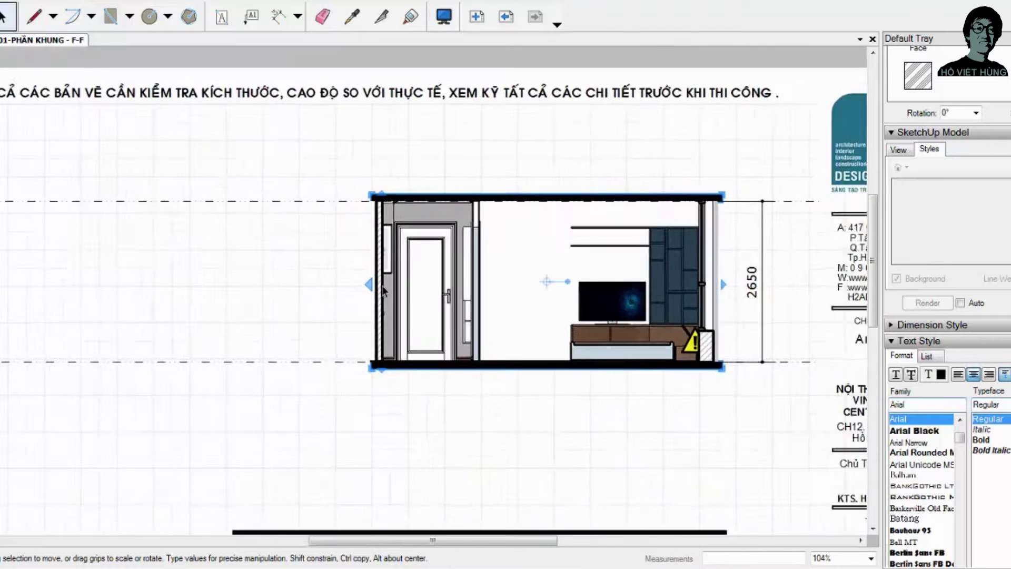
scroll(383, 289, down, 2)
Step: Copy the F-F title under the upper elevation and retitle it MẶT DỰNG E-E
scroll(607, 526, down, 2)
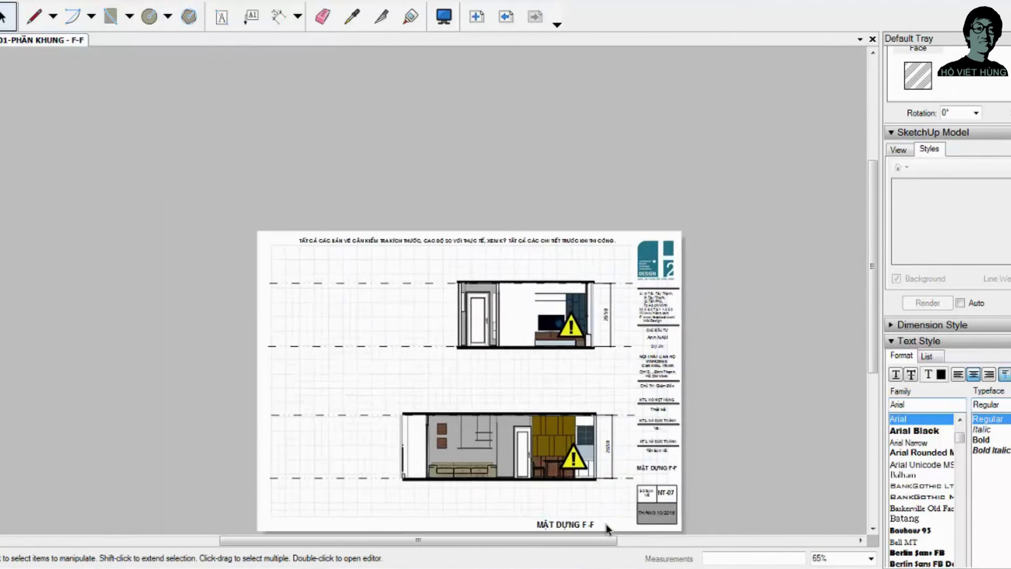
scroll(561, 329, up, 2)
scroll(561, 327, down, 1)
scroll(561, 326, down, 1)
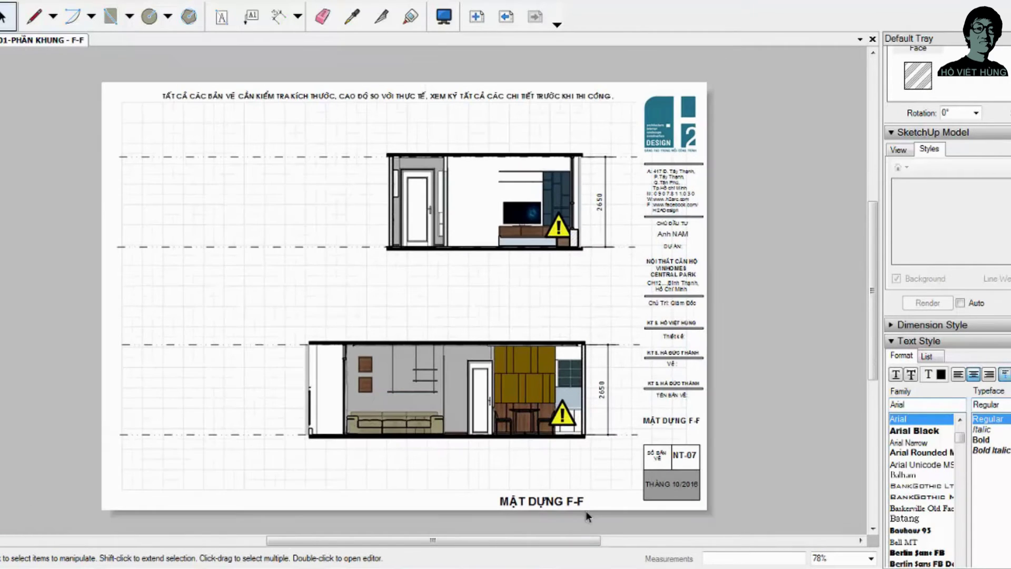
mouse_move(544, 501)
mouse_down()
mouse_move(545, 279)
mouse_move(606, 271)
mouse_up()
scroll(544, 279, up, 3)
double_click(600, 272)
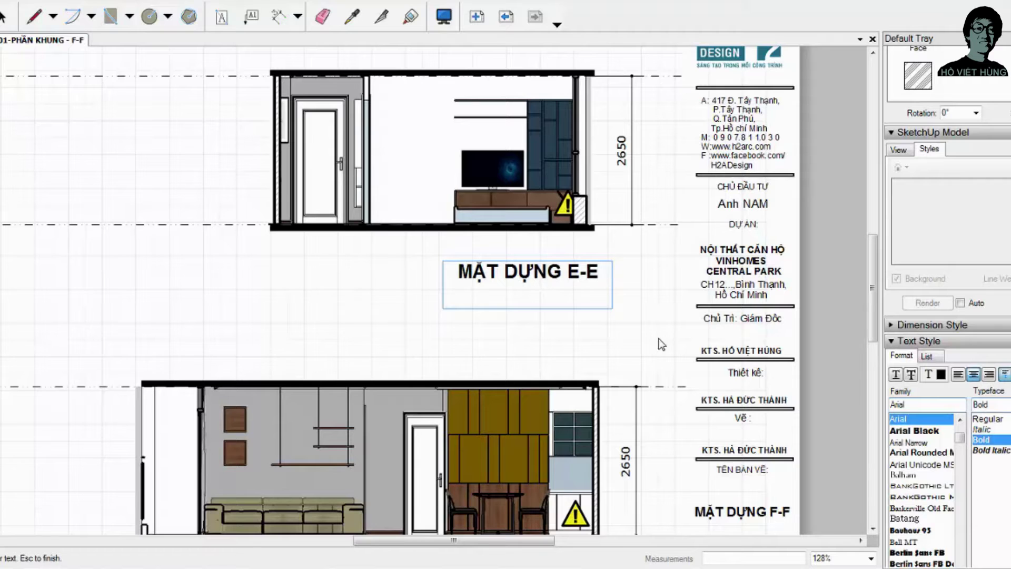
key(Escape)
scroll(750, 504, up, 1)
Step: Duplicate the title block's MẶT DỰNG F-F entry above itself and change it to MẶT DỰNG E-E
click(740, 512)
ctrl+drag(771, 516, 770, 492)
triple_click(770, 493)
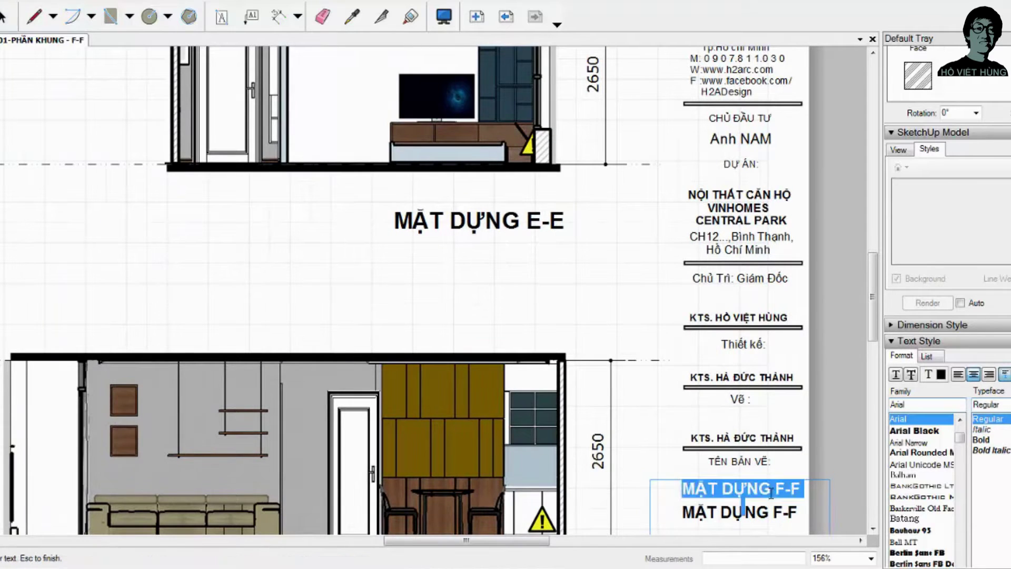
click(780, 489)
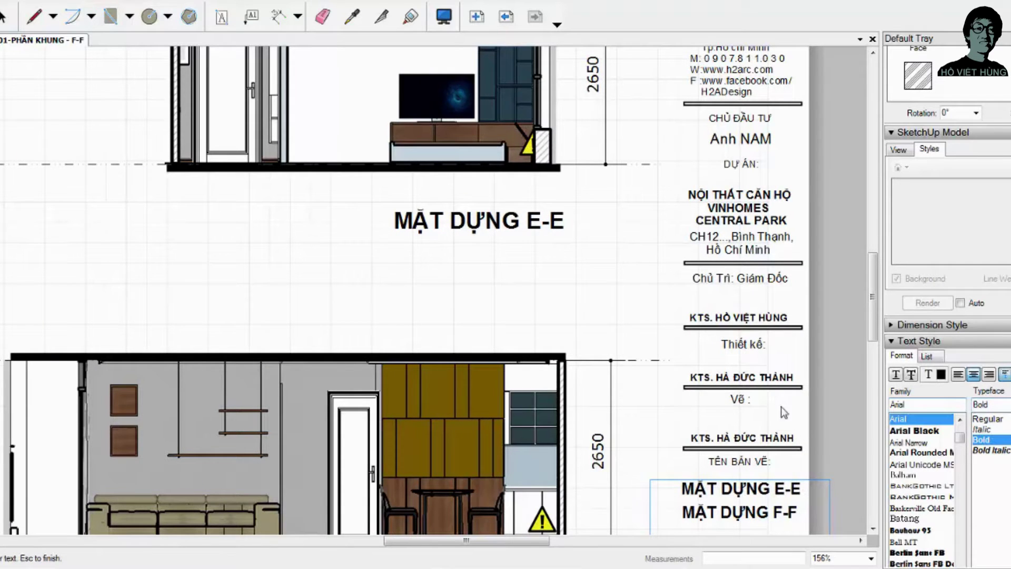
key(Escape)
scroll(785, 413, down, 4)
scroll(948, 316, down, 5)
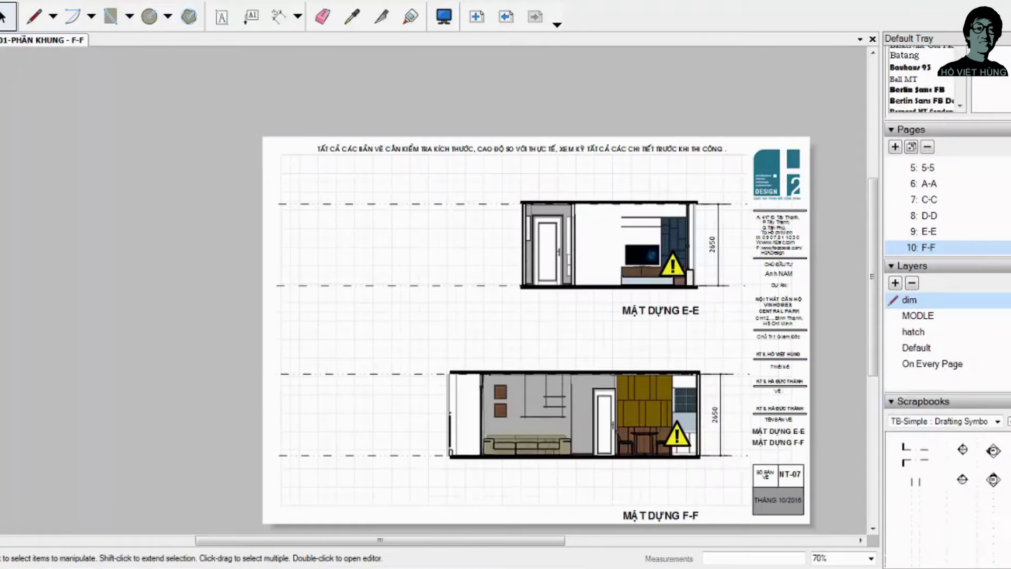
scroll(948, 316, down, 2)
Step: Delete the standalone E-E page from the Pages panel
scroll(975, 358, up, 2)
click(944, 282)
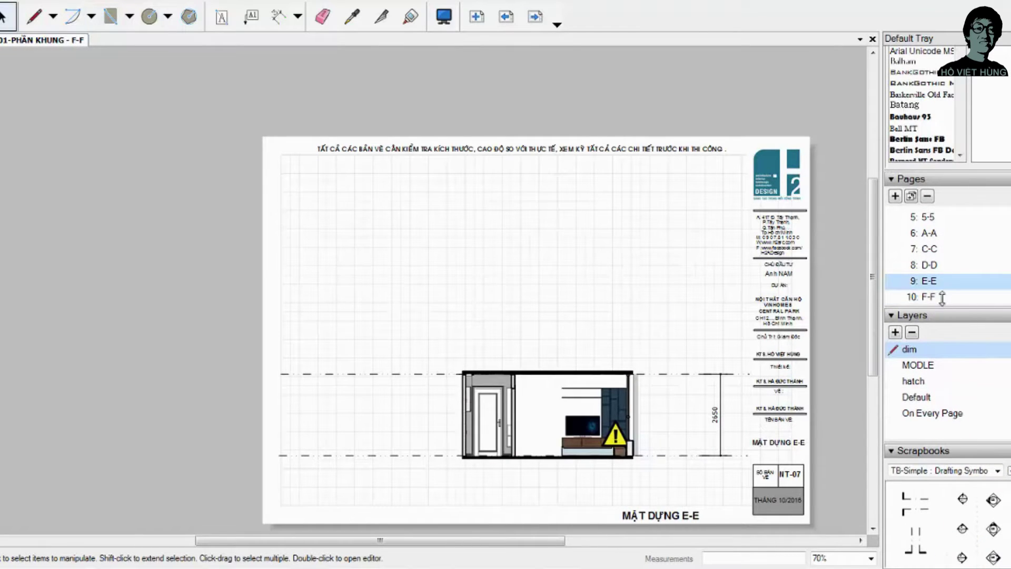
click(928, 196)
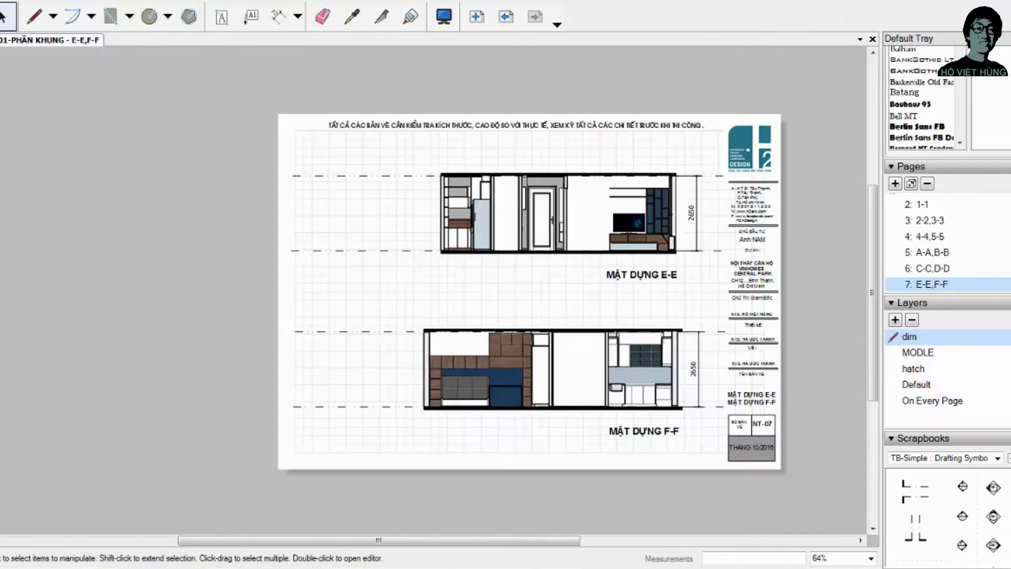
scroll(959, 207, up, 1)
Step: Review the sheets, including C-C,D-D and E-E,F-F, ending on page 1-1
click(921, 200)
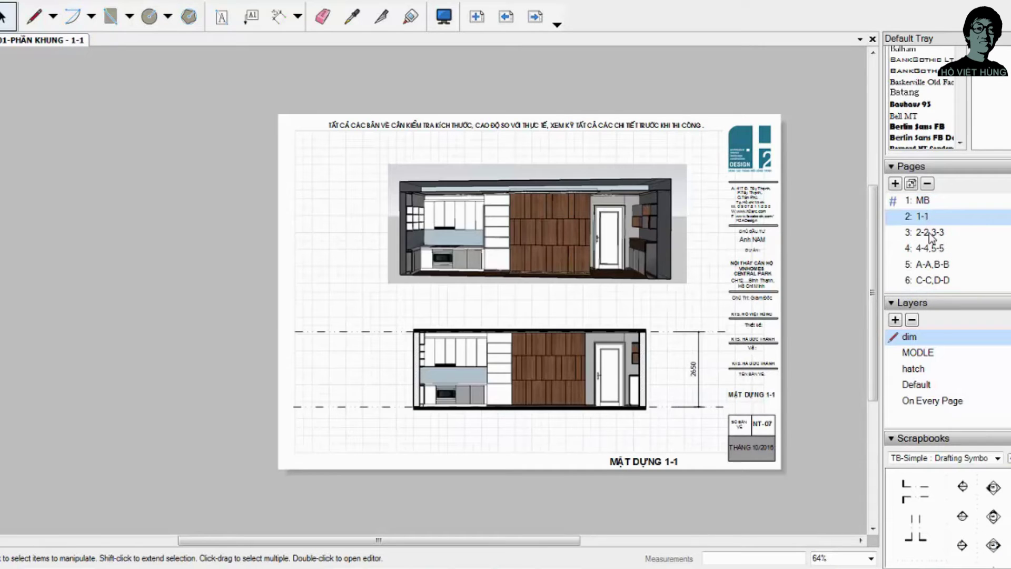
click(930, 234)
click(933, 266)
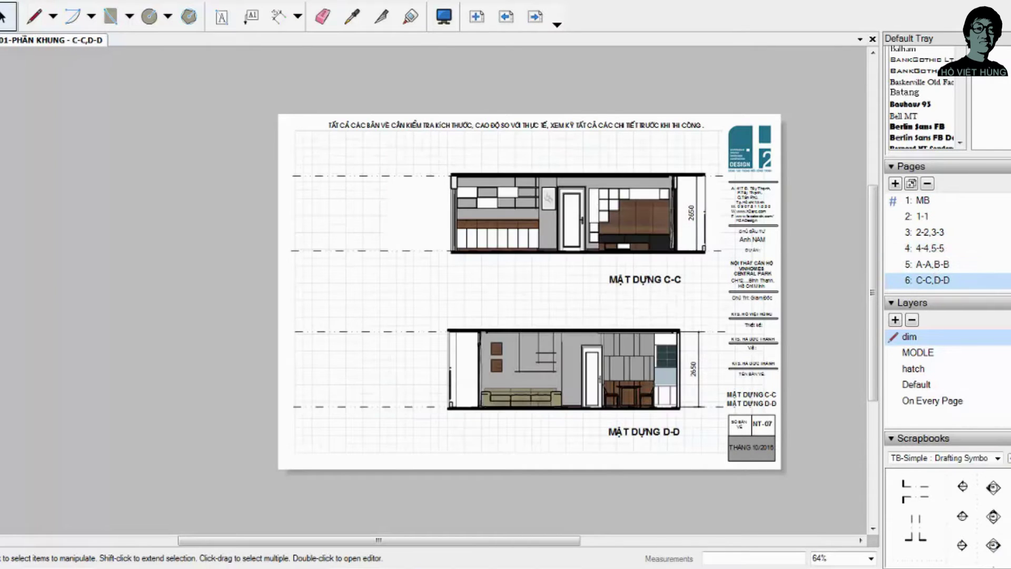
scroll(933, 280, down, 1)
click(942, 287)
scroll(942, 287, up, 1)
click(928, 218)
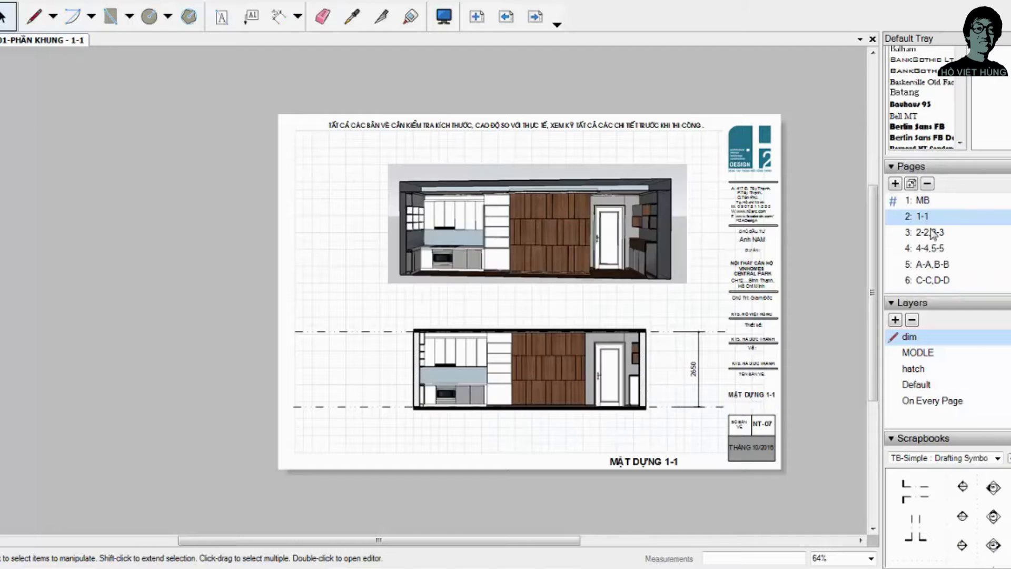
scroll(917, 413, down, 3)
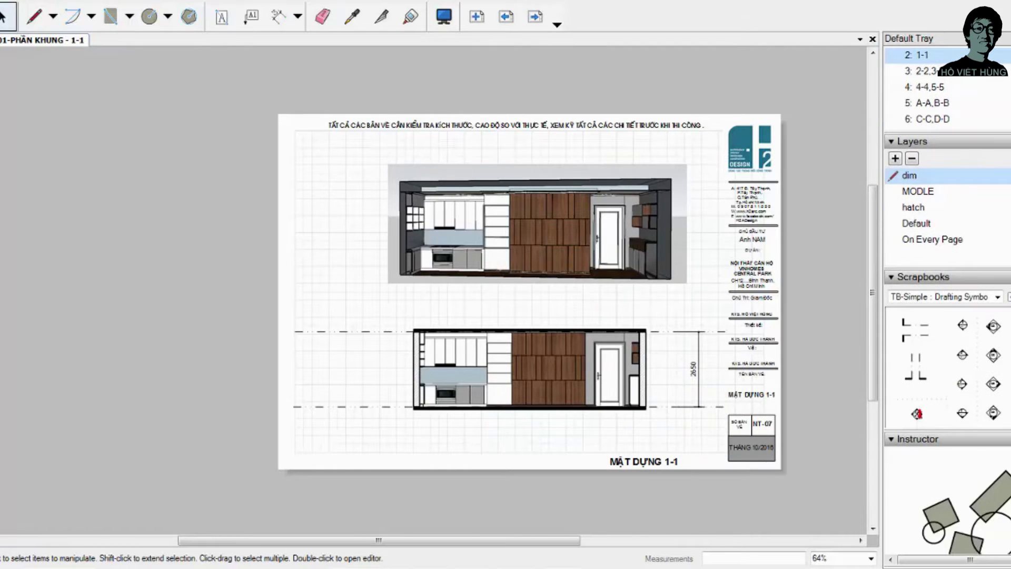
Step: Open the scrapbook list and step through the People scrapbooks to People : 1/2" = 1' (Detailed)
click(937, 277)
click(948, 424)
scroll(999, 300, down, 3)
click(1008, 299)
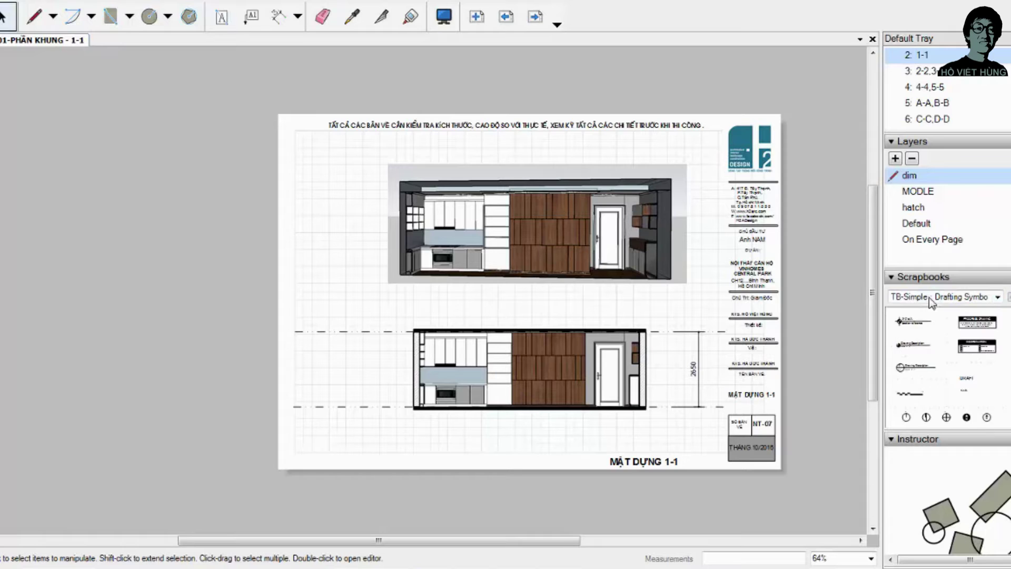
click(950, 298)
click(916, 333)
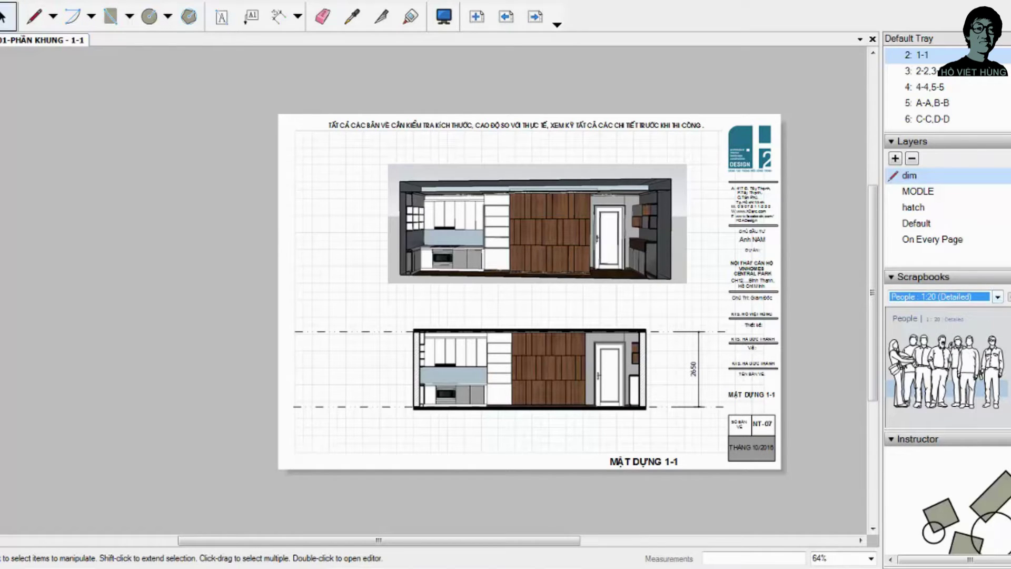
key(Down)
key(Down)
key(Down)
key(Down)
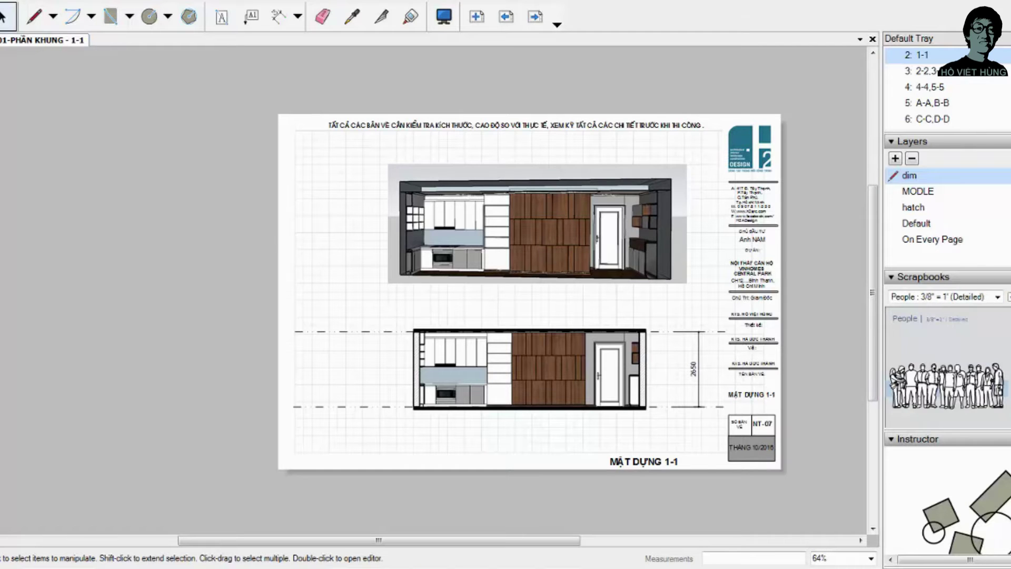
key(Down)
key(Down)
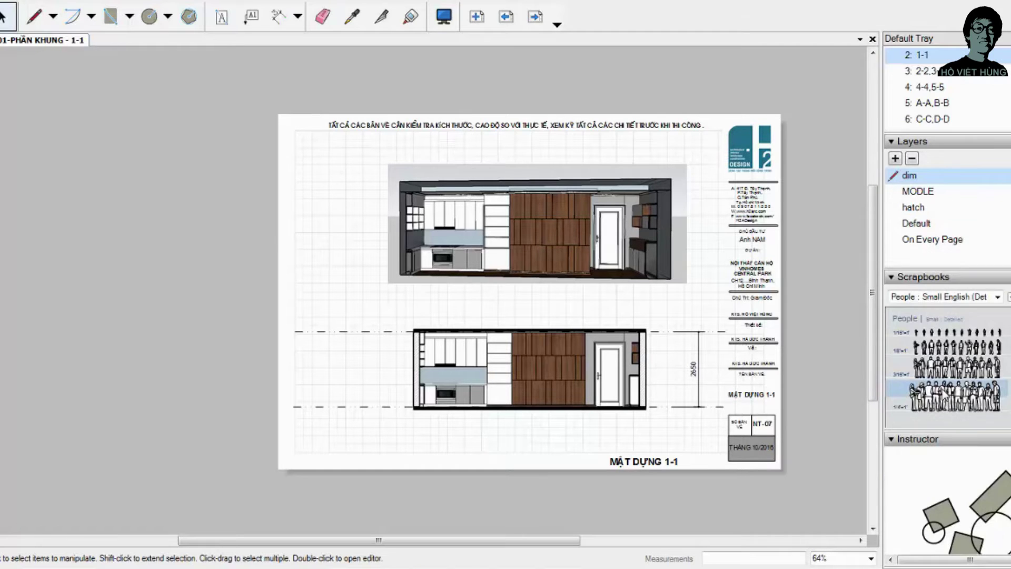
key(Down)
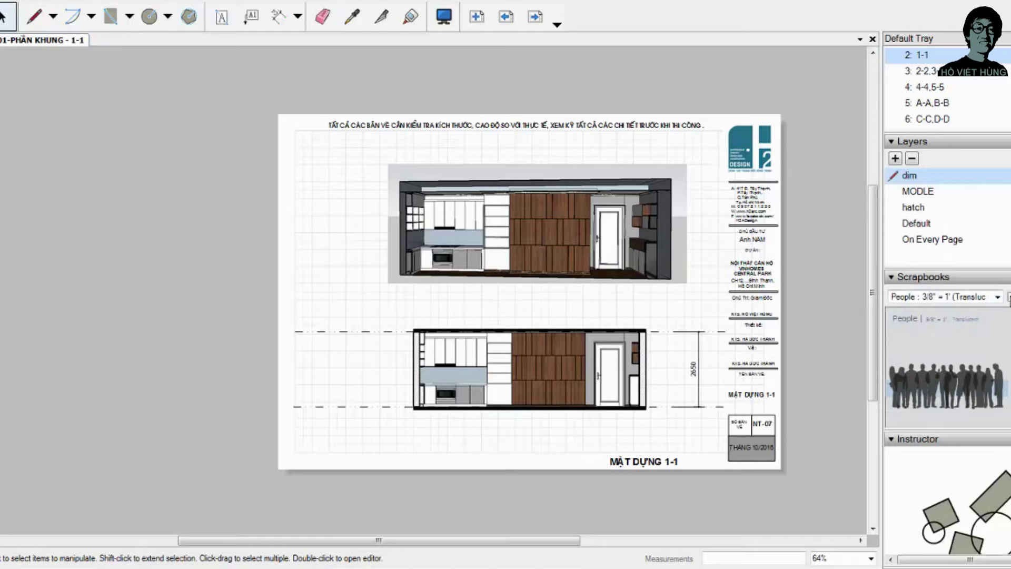
key(Down)
key(Down)
key(Down)
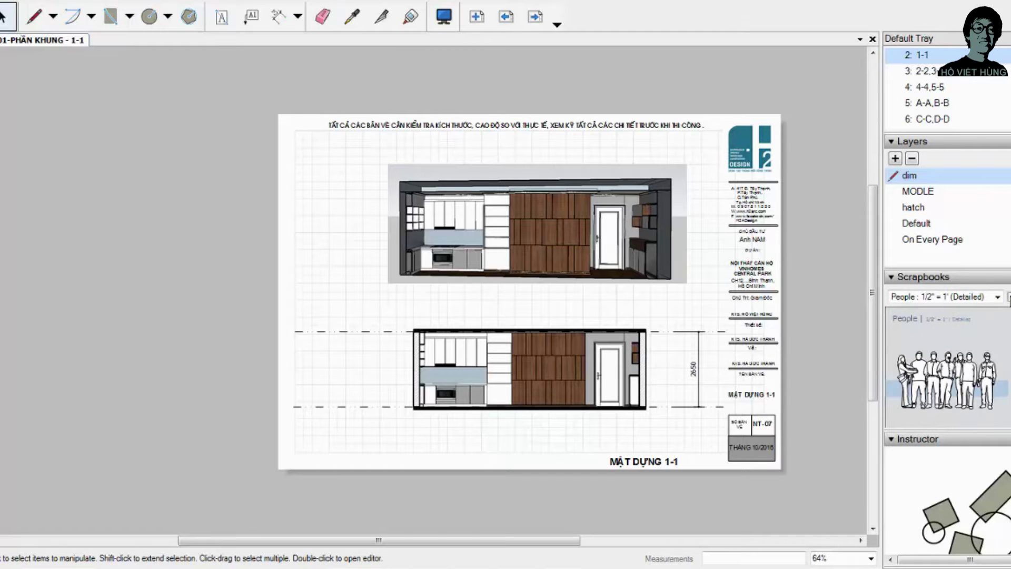
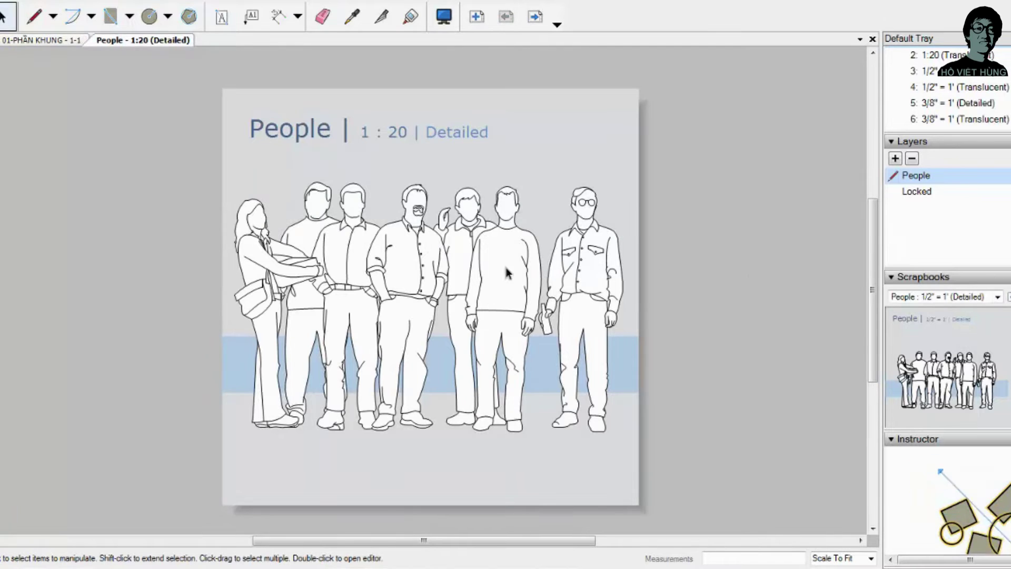
Step: Copy a standing man figure from the People scrapbook and paste it onto the 1-1 elevation sheet
click(503, 253)
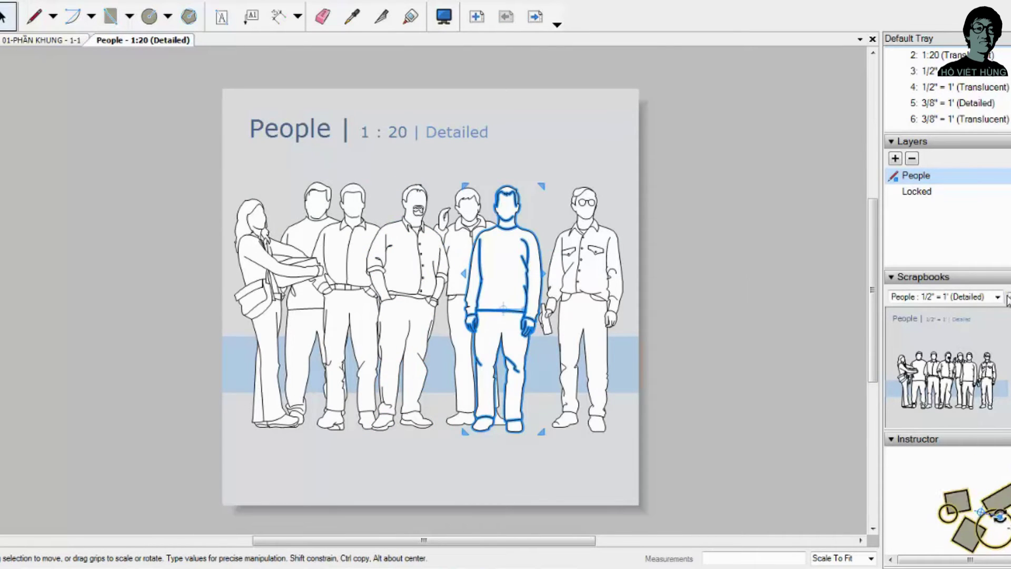
click(901, 295)
click(939, 362)
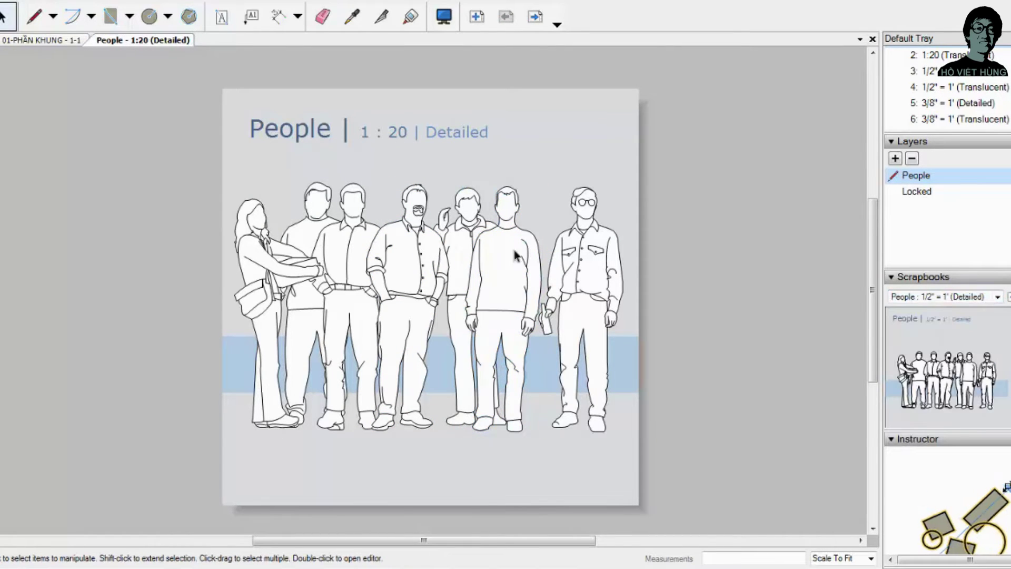
click(298, 300)
drag(298, 300, 551, 164)
drag(469, 248, 461, 200)
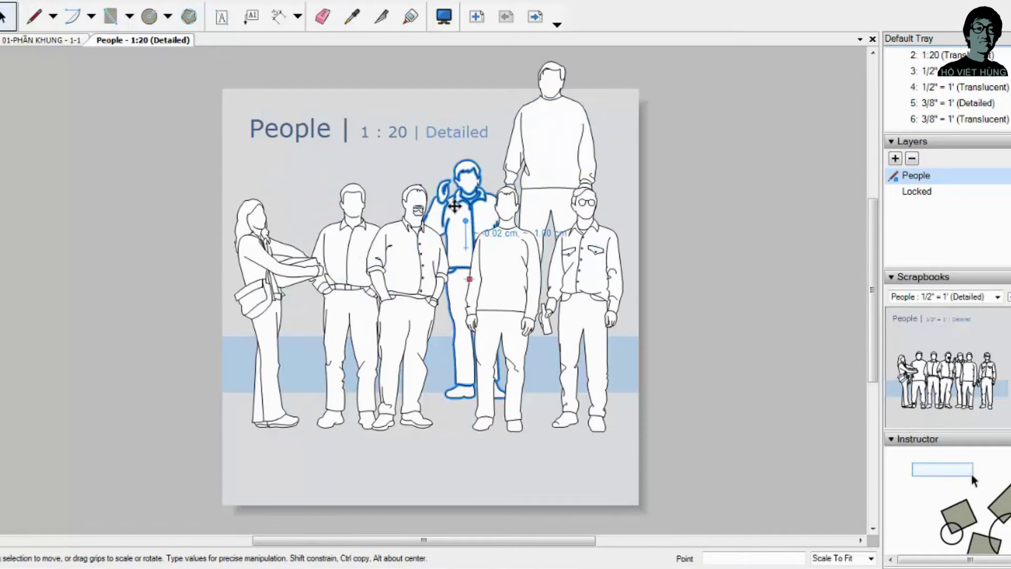
key(ctrl+v)
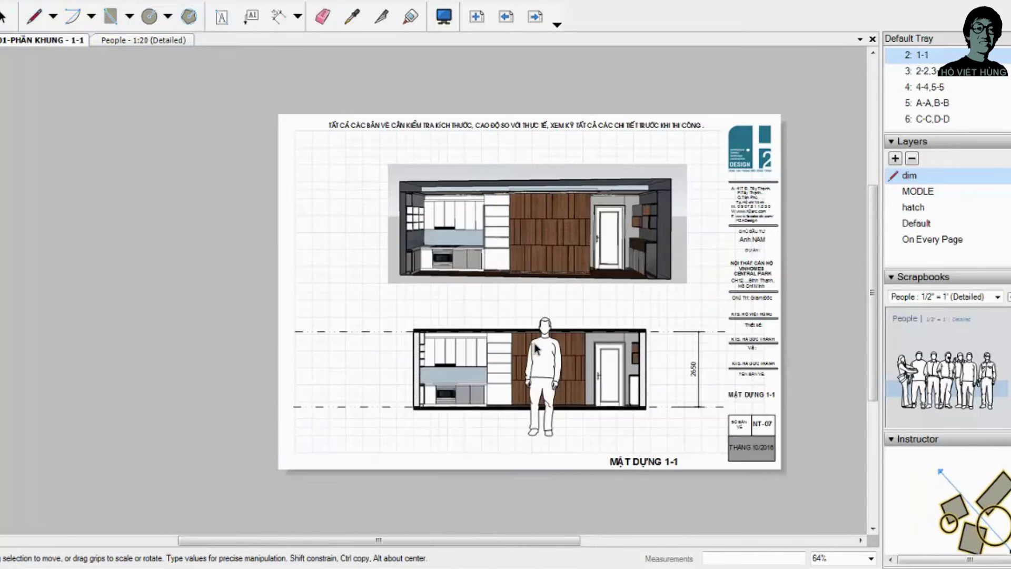
scroll(561, 307, up, 3)
Step: Scale the man figure down to suit the 2650 wall height of elevation 1-1
click(562, 307)
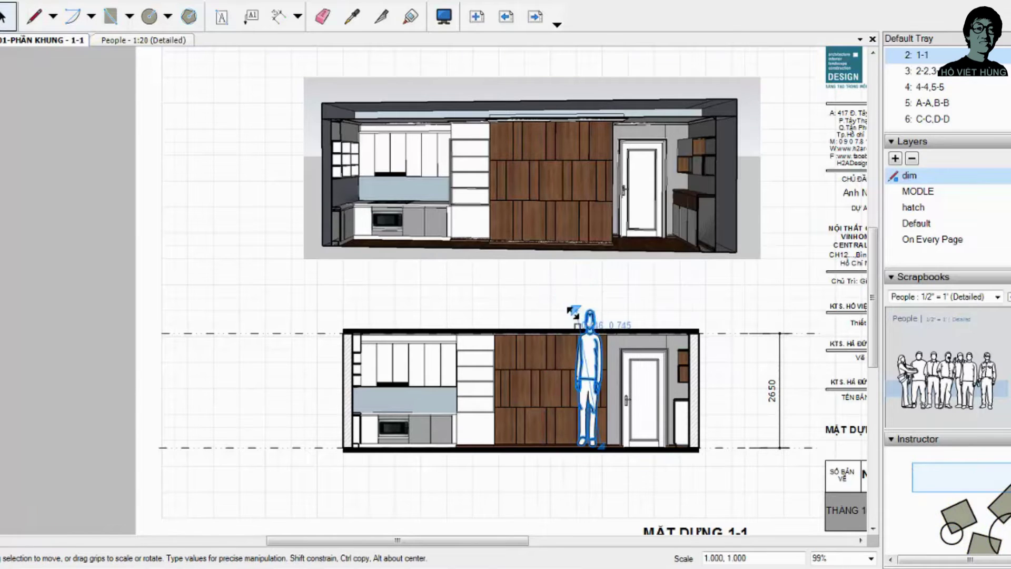
mouse_move(544, 263)
mouse_down()
mouse_move(628, 363)
mouse_move(587, 359)
mouse_up()
scroll(622, 373, up, 3)
scroll(625, 375, up, 2)
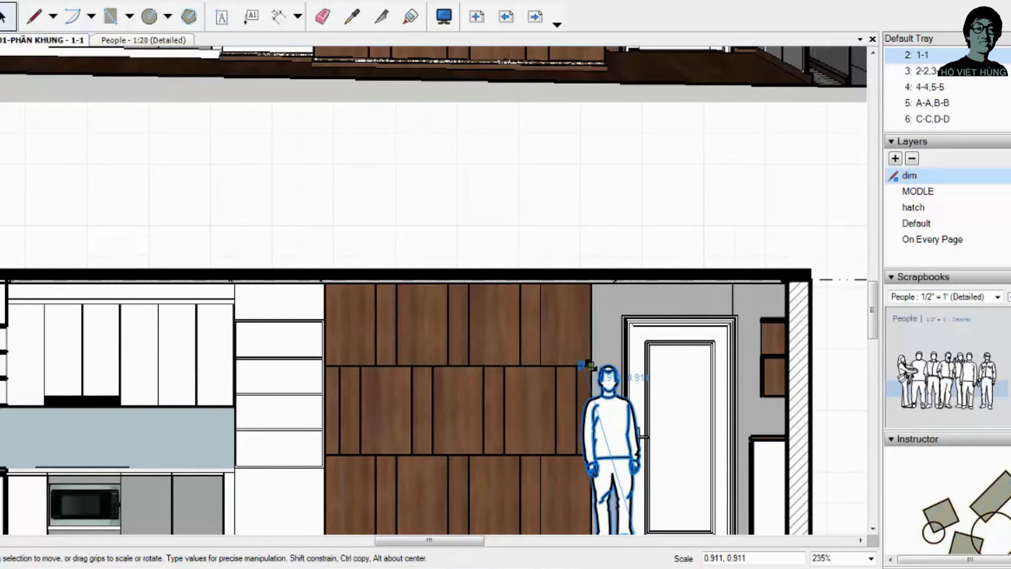
scroll(600, 363, down, 2)
scroll(608, 354, up, 1)
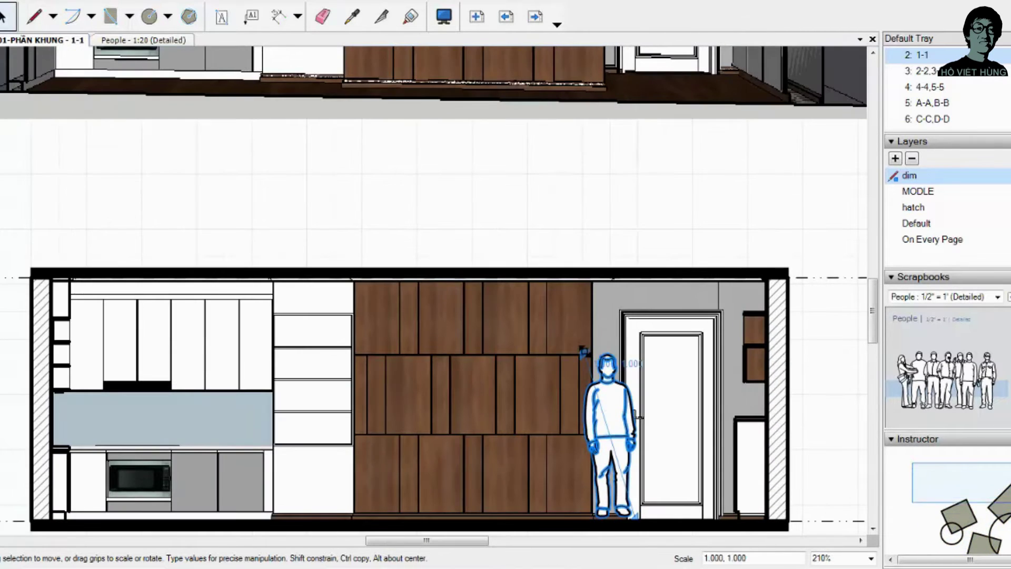
drag(583, 350, 579, 338)
scroll(558, 387, down, 2)
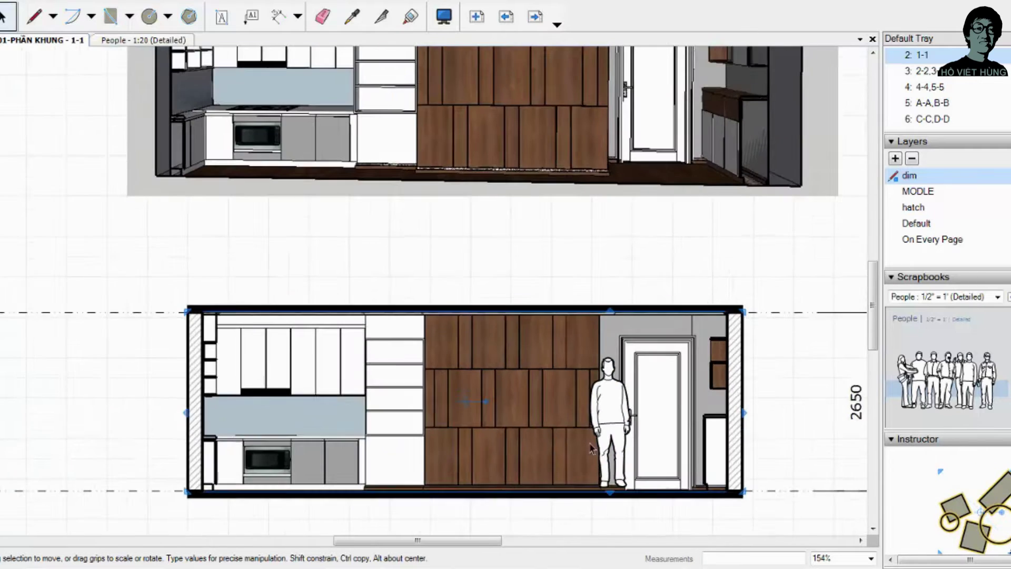
scroll(579, 416, down, 1)
Step: Move the man figure onto the wood panelling and bring it to the front
drag(582, 435, 549, 435)
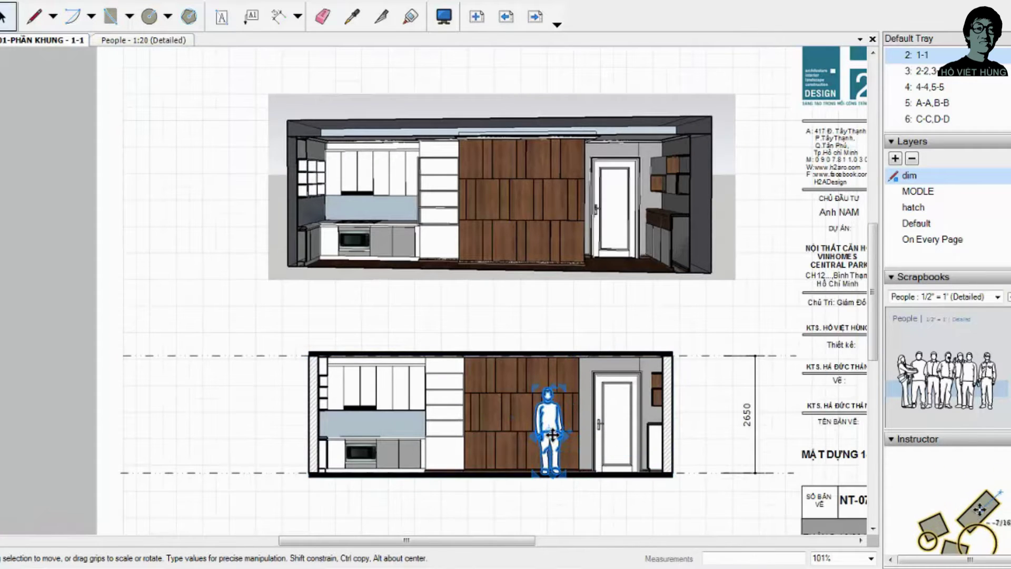
right_click(552, 435)
mouse_move(592, 374)
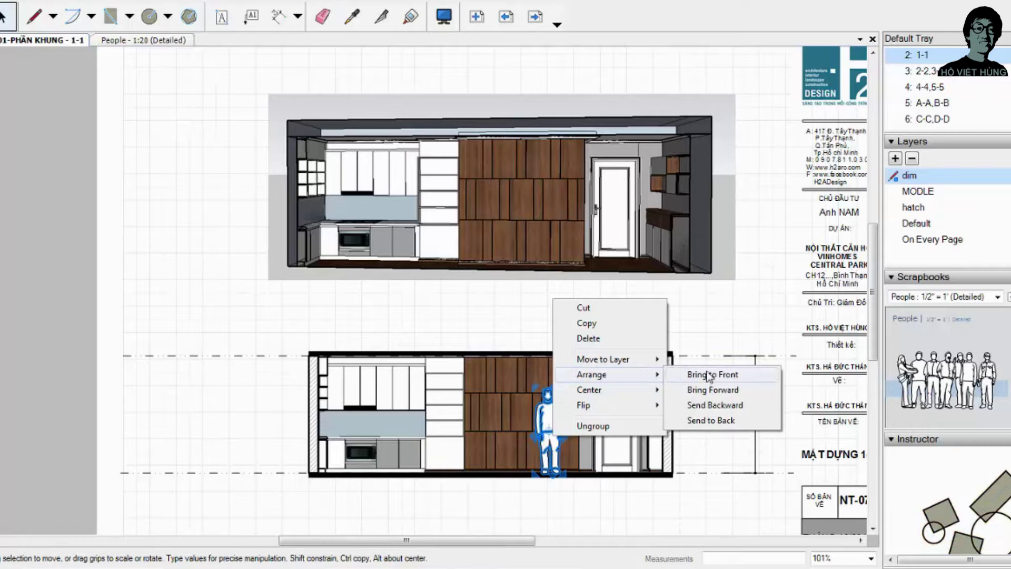
click(693, 375)
scroll(567, 410, up, 2)
scroll(567, 410, up, 1)
Step: Reposition the man figure so he stands in the 1-1 doorway
click(524, 411)
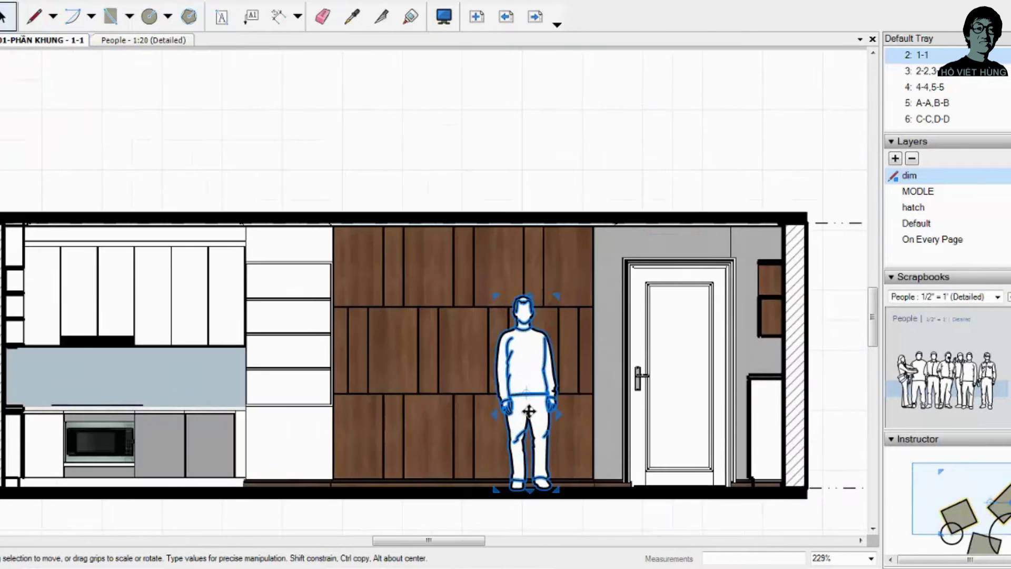
scroll(524, 421, down, 1)
mouse_move(500, 425)
mouse_down()
mouse_move(509, 424)
mouse_move(457, 425)
mouse_up()
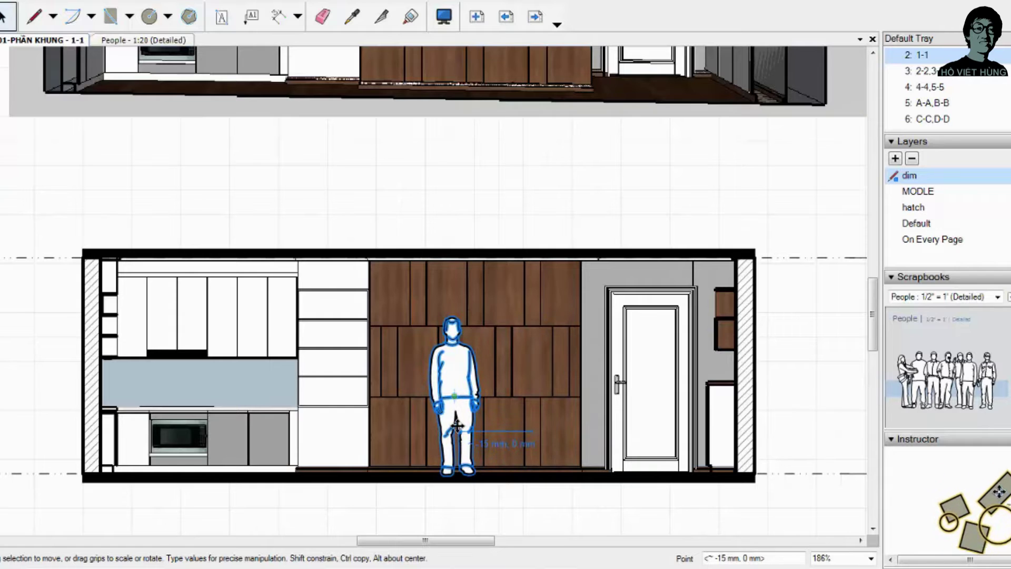
scroll(457, 426, down, 1)
scroll(456, 424, down, 1)
mouse_move(457, 421)
mouse_down()
mouse_move(430, 416)
mouse_move(594, 419)
mouse_up()
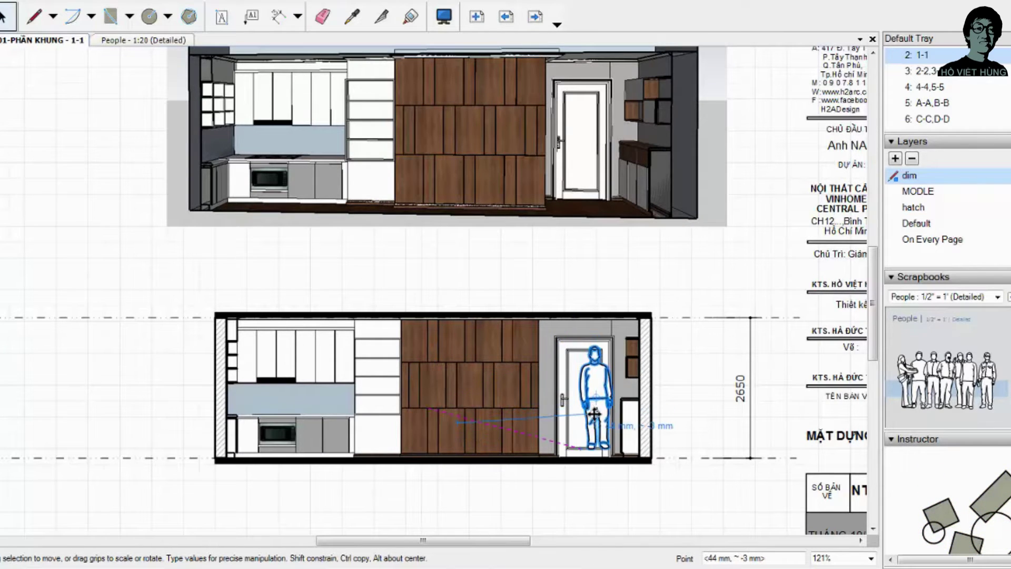
scroll(599, 467, up, 2)
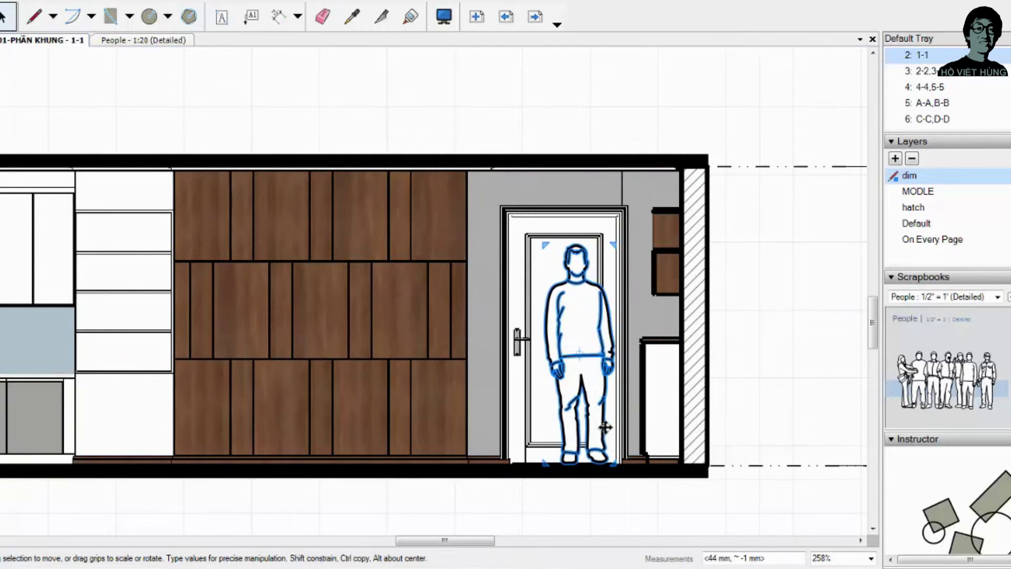
scroll(606, 427, down, 2)
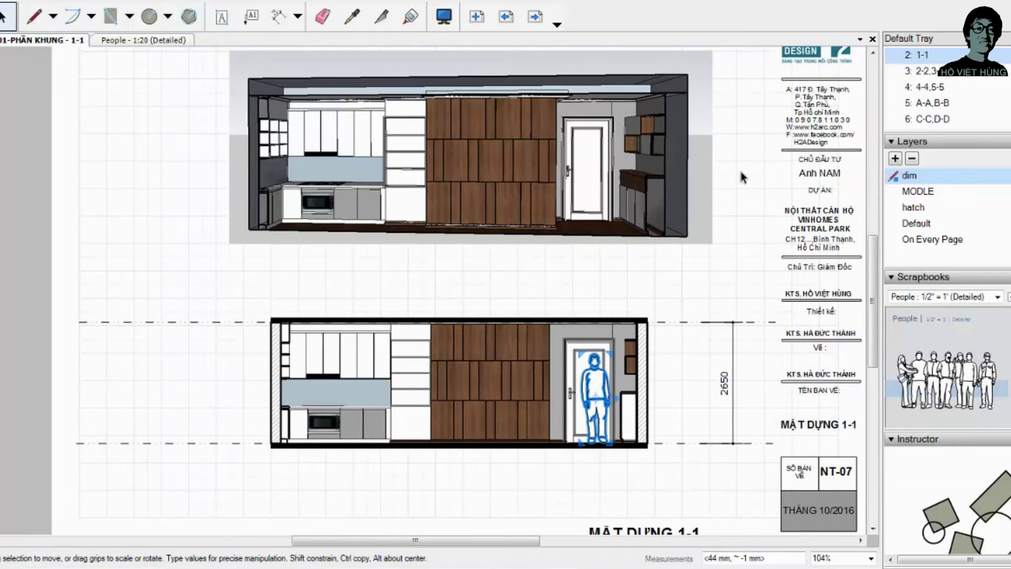
Step: On the 2-2,3-3 sheet, paste the man figure and place him beside the door
key(Page_Down)
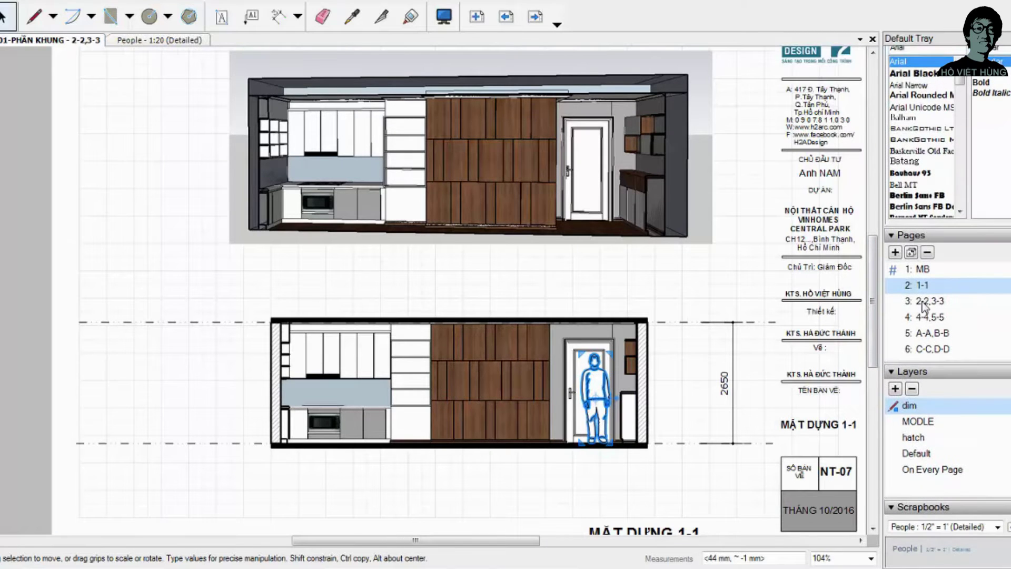
right_click(321, 249)
click(368, 260)
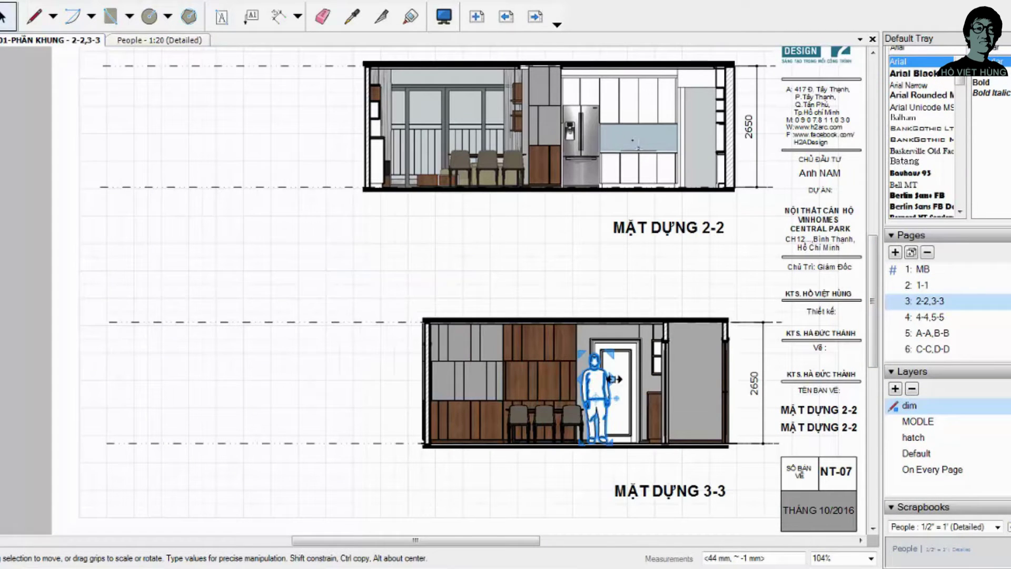
scroll(611, 379, up, 1)
scroll(611, 379, up, 1)
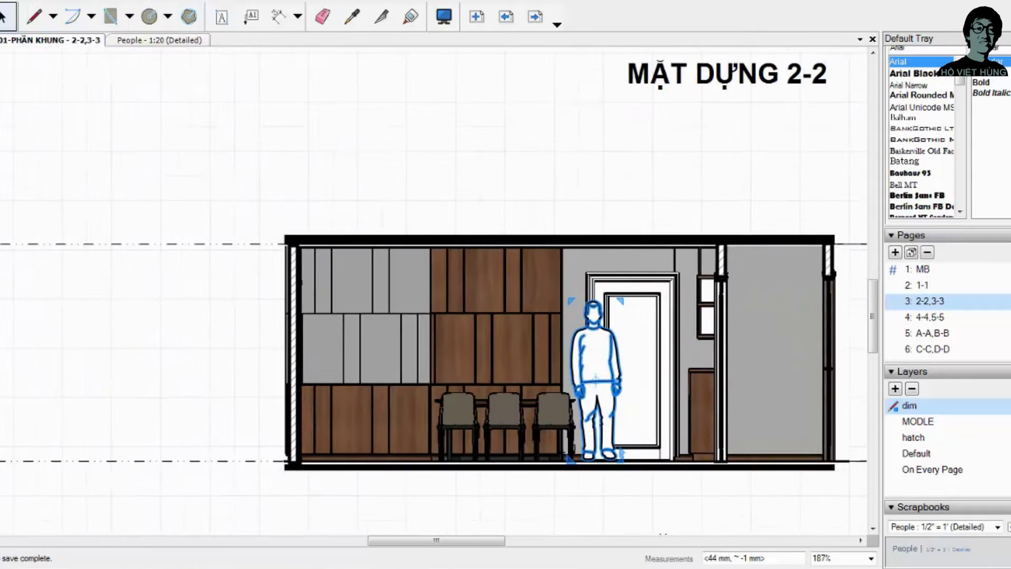
scroll(610, 379, up, 1)
mouse_move(604, 387)
mouse_down()
mouse_move(631, 394)
mouse_move(651, 169)
mouse_move(653, 193)
mouse_move(632, 192)
mouse_up()
Step: Review the figures on the 2-2,3-3 sheet and return to the People scrapbook page
scroll(633, 397, down, 3)
scroll(632, 397, down, 1)
scroll(652, 170, up, 2)
scroll(651, 170, up, 1)
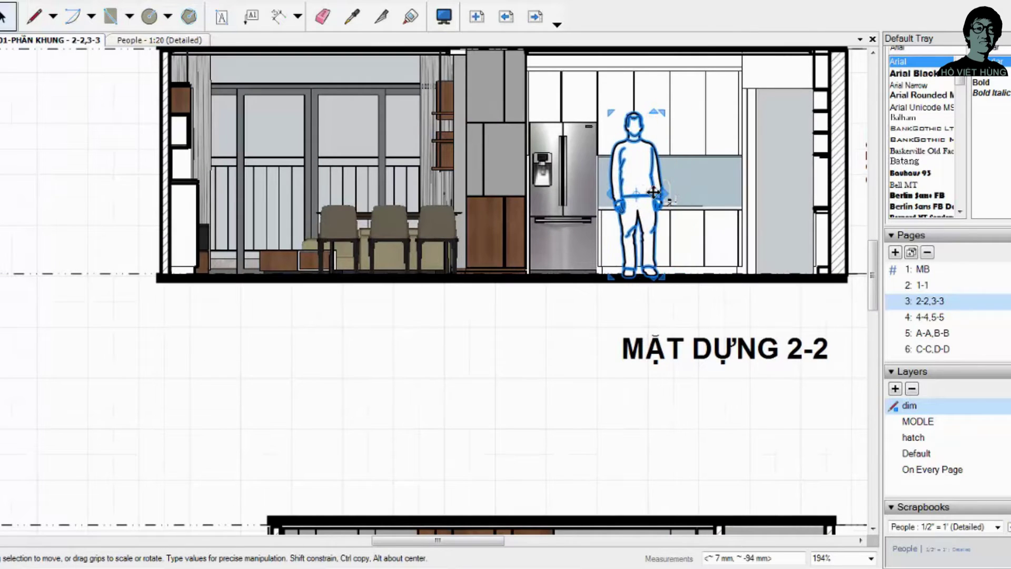
scroll(630, 316, down, 2)
scroll(628, 325, down, 1)
scroll(628, 324, down, 2)
scroll(674, 294, up, 2)
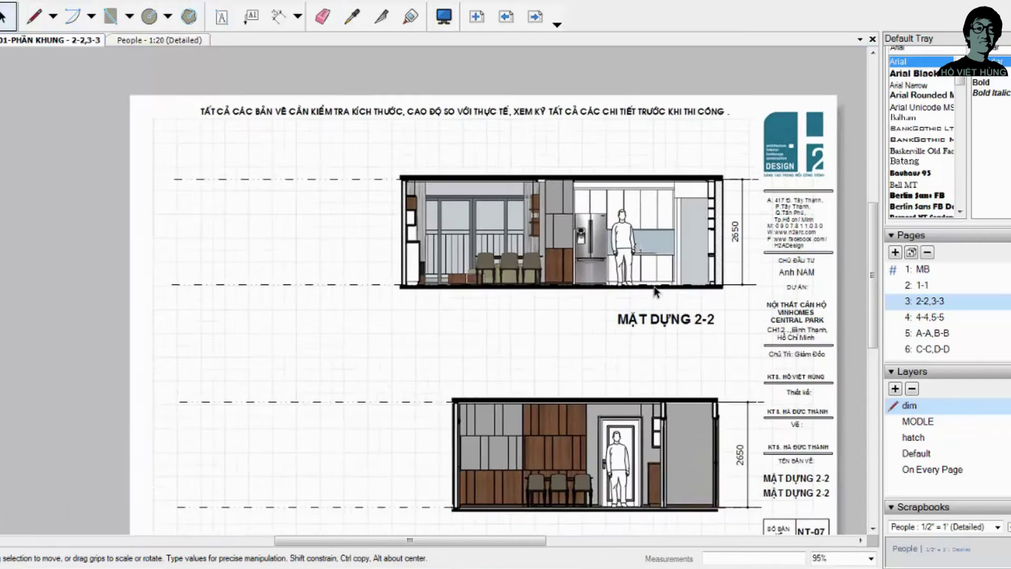
scroll(948, 316, down, 3)
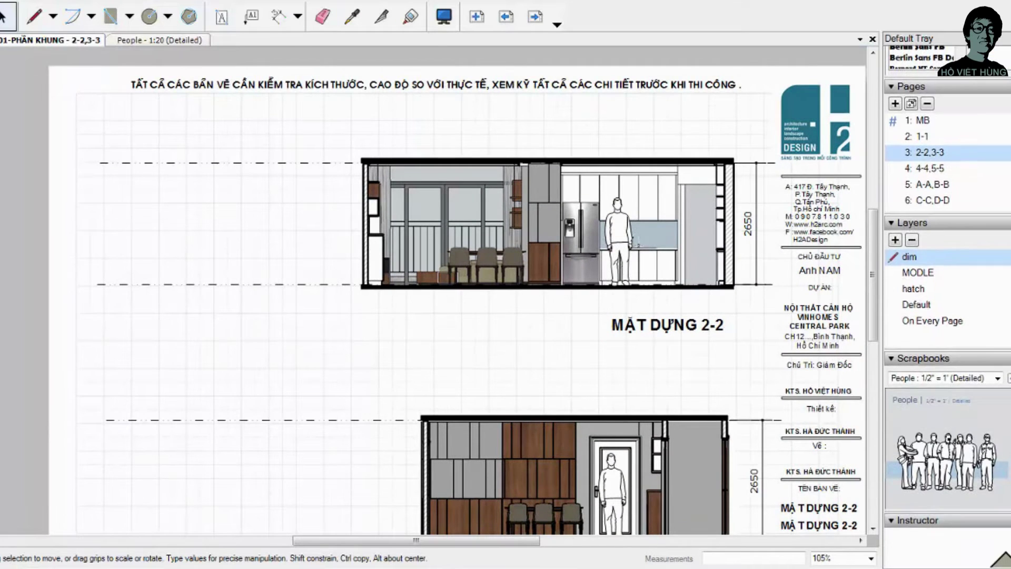
click(168, 40)
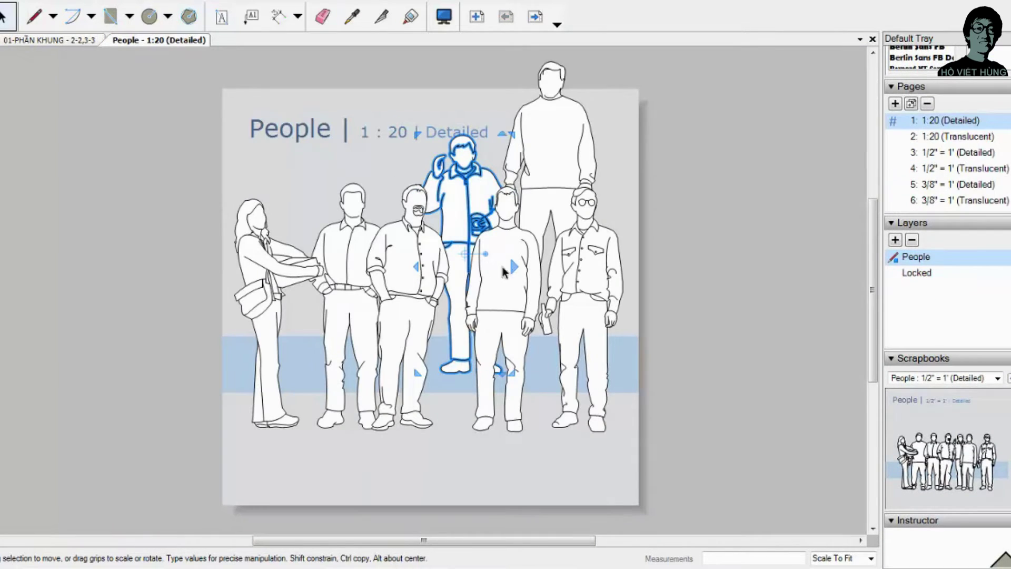
Step: Place a woman figure from the People scrapbook in elevation 2-2, scaled to the man's height
click(511, 301)
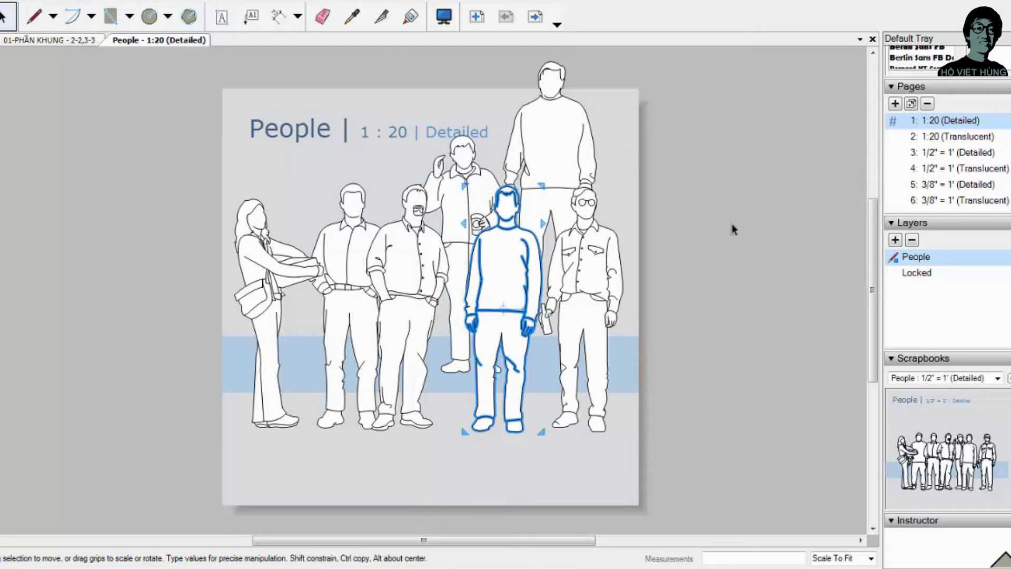
click(18, 40)
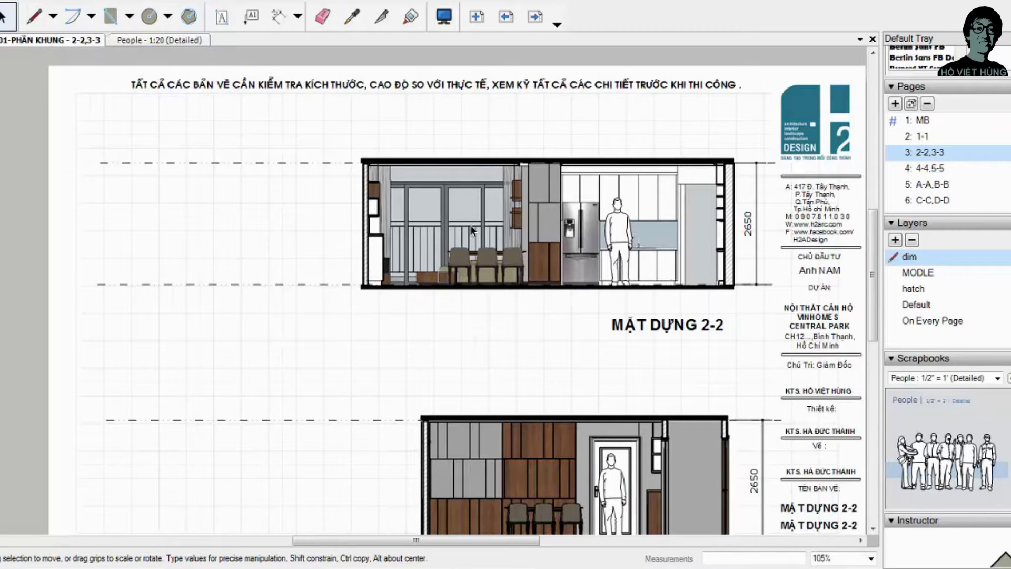
click(132, 41)
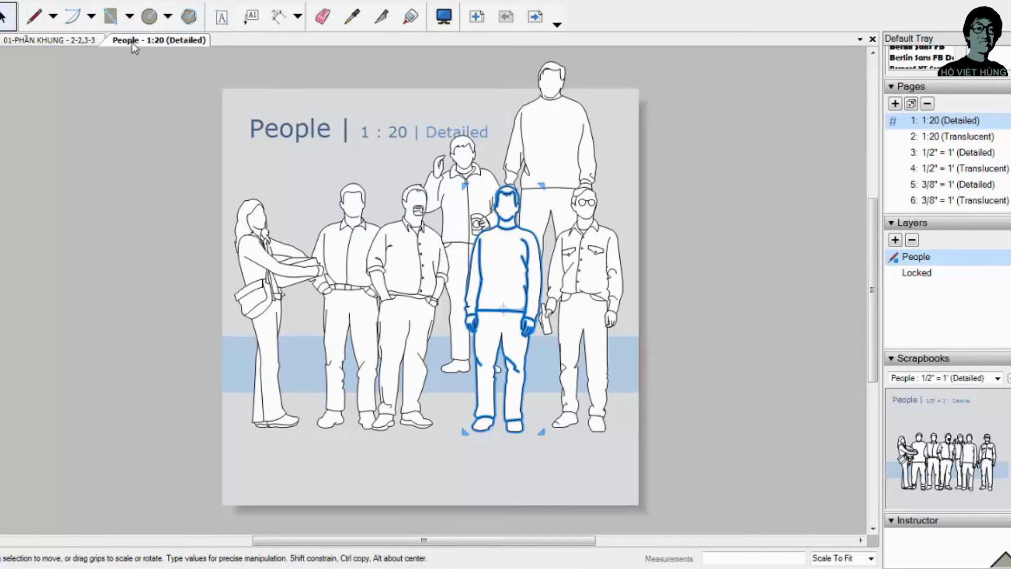
click(269, 262)
click(71, 40)
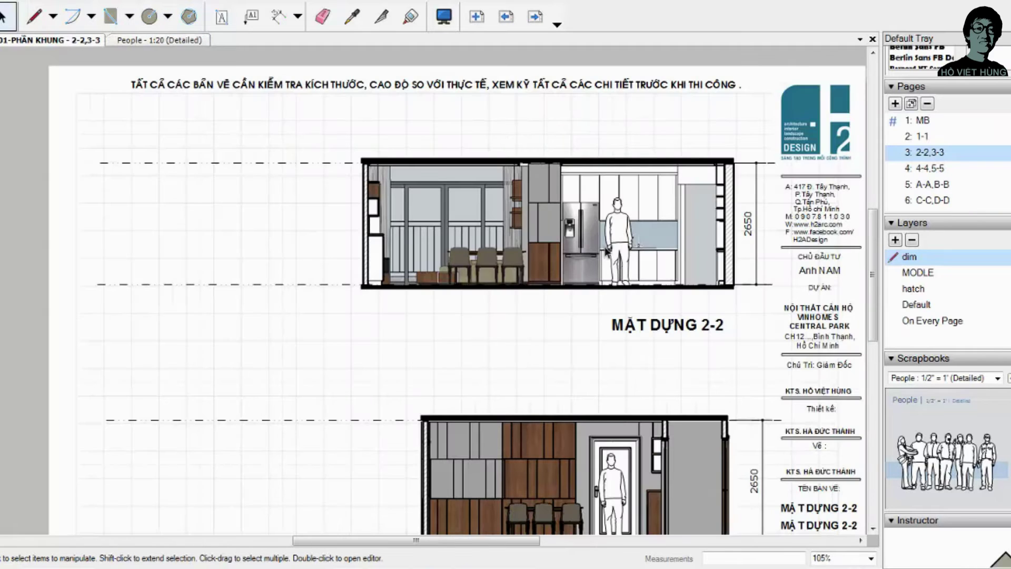
click(905, 454)
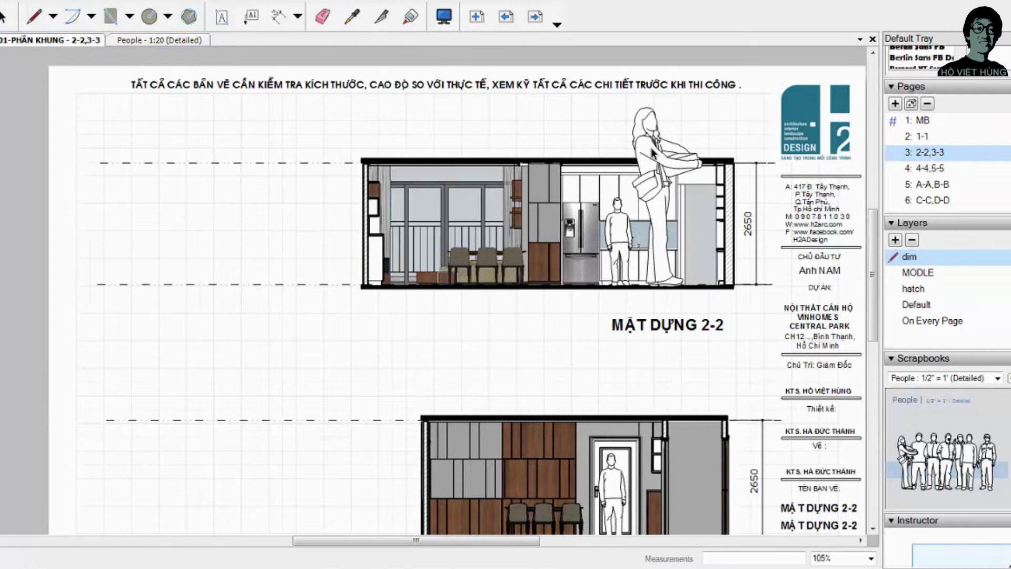
scroll(672, 216, up, 2)
click(672, 216)
scroll(689, 147, up, 2)
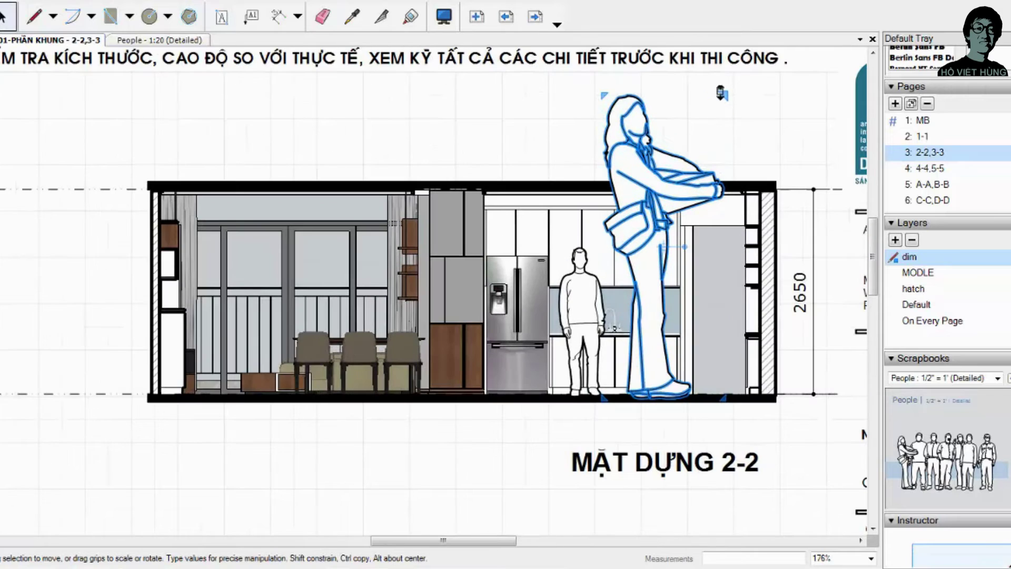
drag(723, 94, 664, 260)
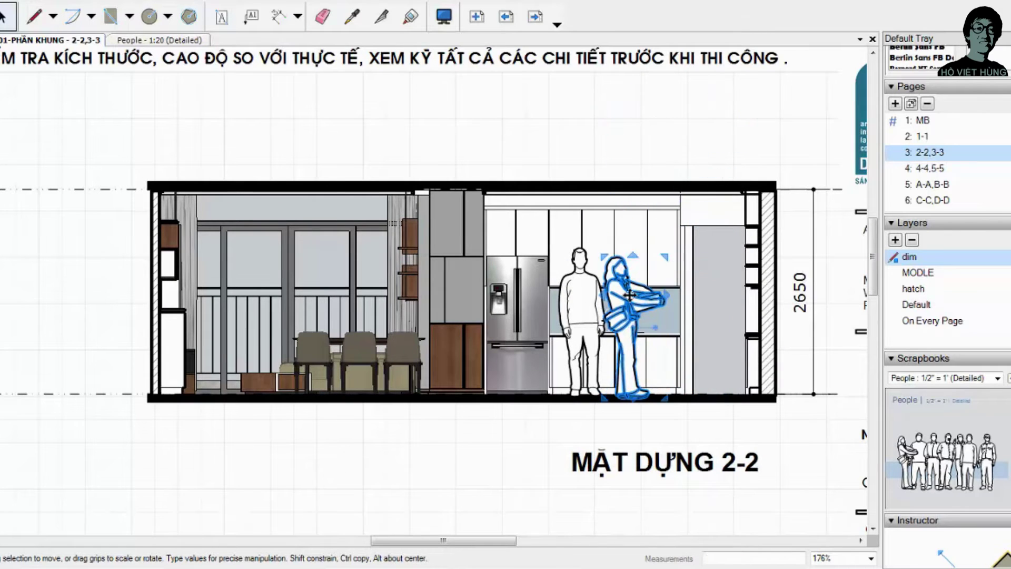
scroll(627, 298, up, 2)
Step: Delete the man figure from elevation 2-2
click(557, 259)
key(Delete)
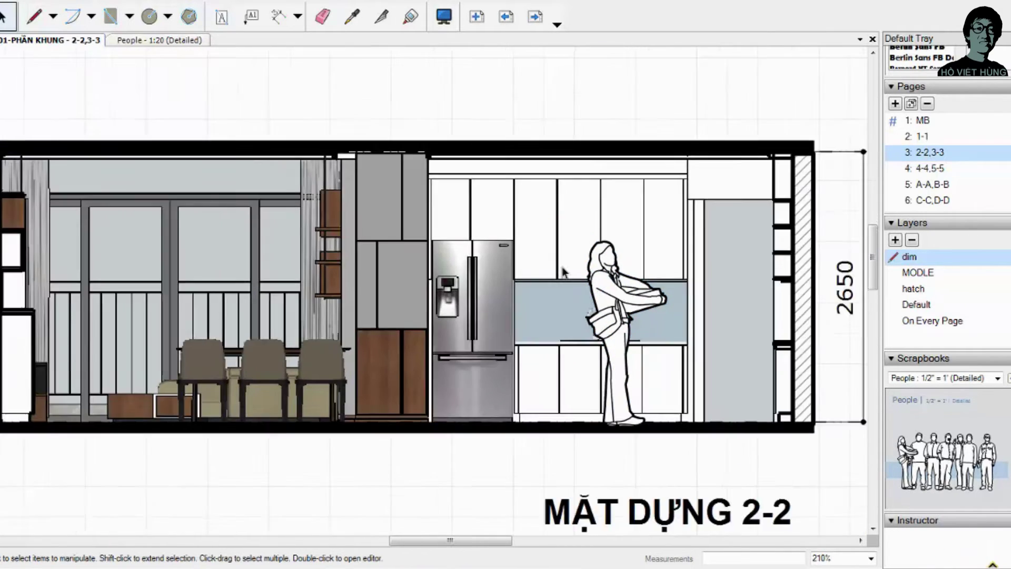
scroll(621, 348, down, 6)
scroll(608, 403, up, 1)
scroll(608, 403, up, 1)
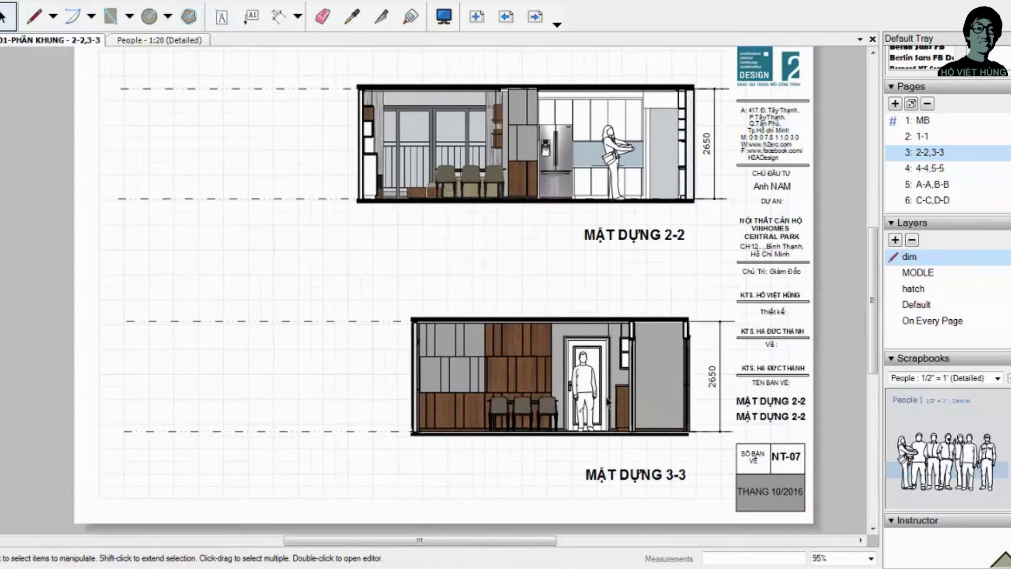
Step: Move the 3-3 man right past the cabinet, then go to page 4-4,5-5
click(592, 381)
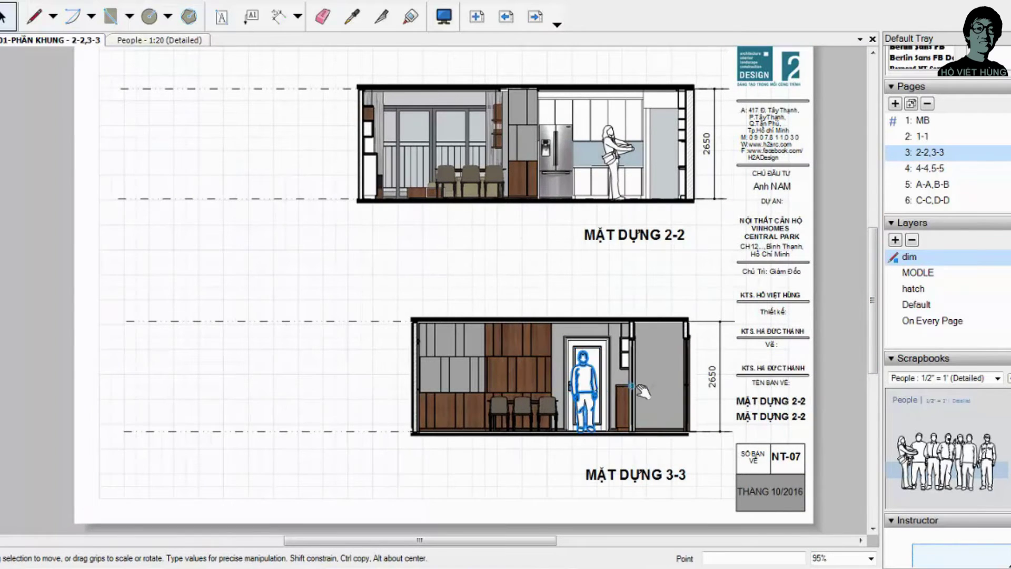
scroll(607, 401, up, 4)
drag(574, 375, 713, 376)
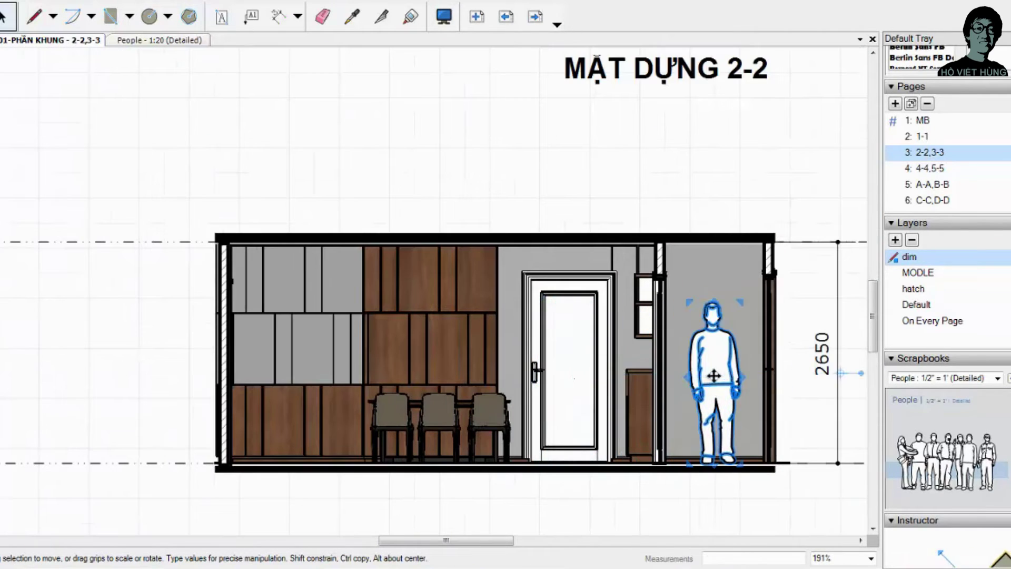
scroll(714, 375, down, 5)
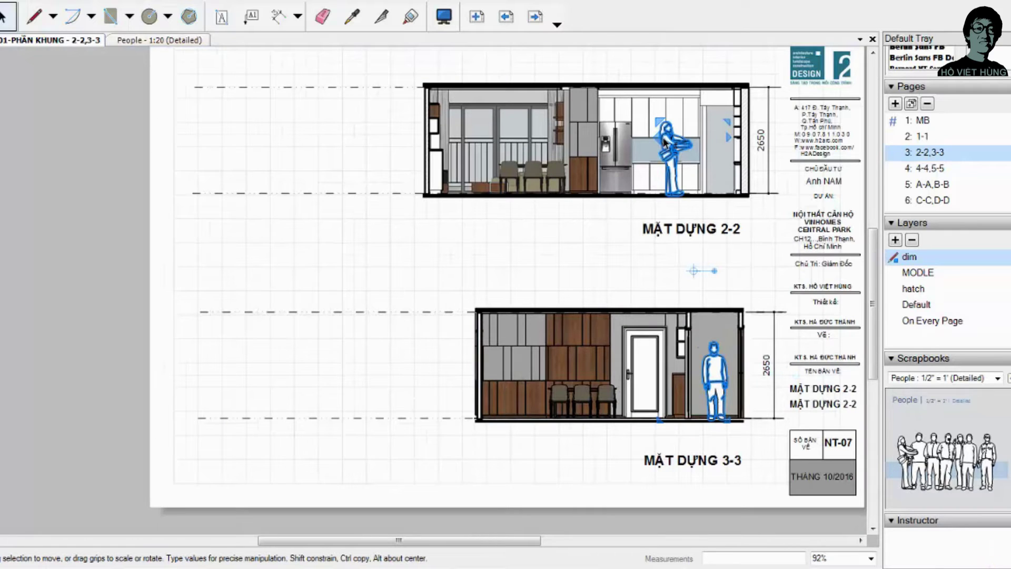
click(929, 168)
Step: Paste the woman and man figures into elevations 4-4 and 5-5 and nudge them left
right_click(559, 248)
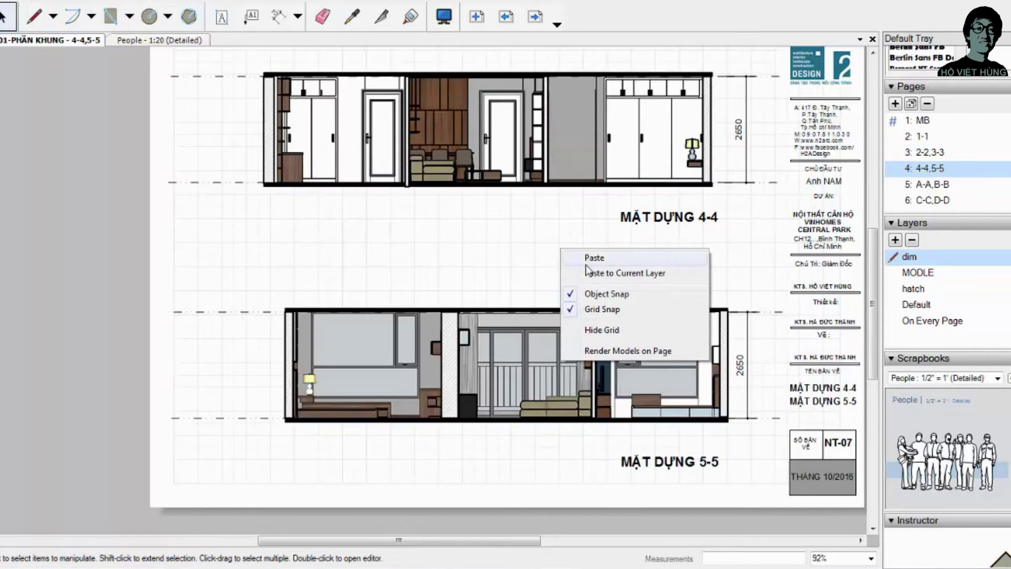
click(591, 258)
key(Left)
key(Left)
key(Left)
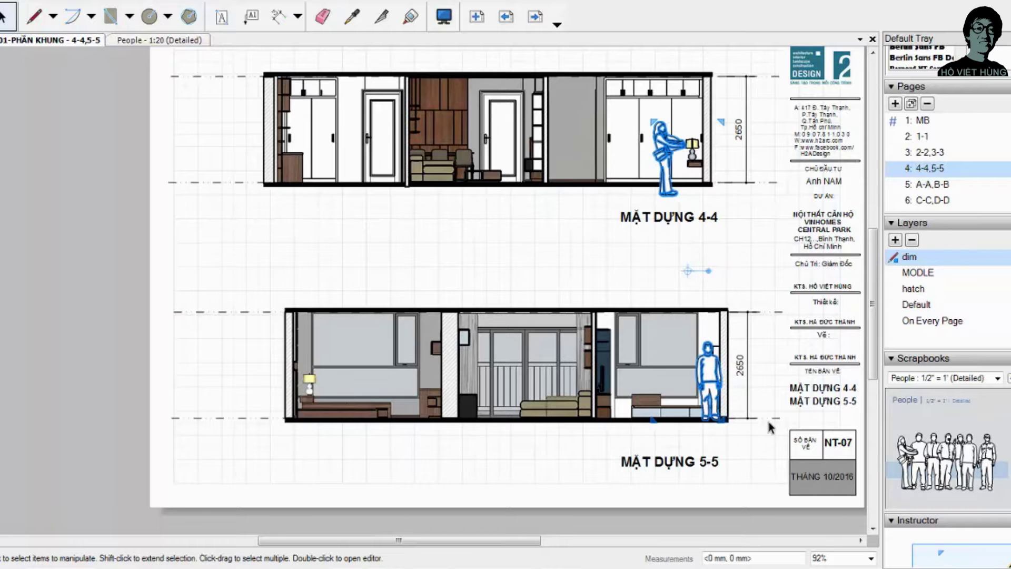
key(Left)
key(Left)
key(Left)
key(Left)
key(Left)
key(Left)
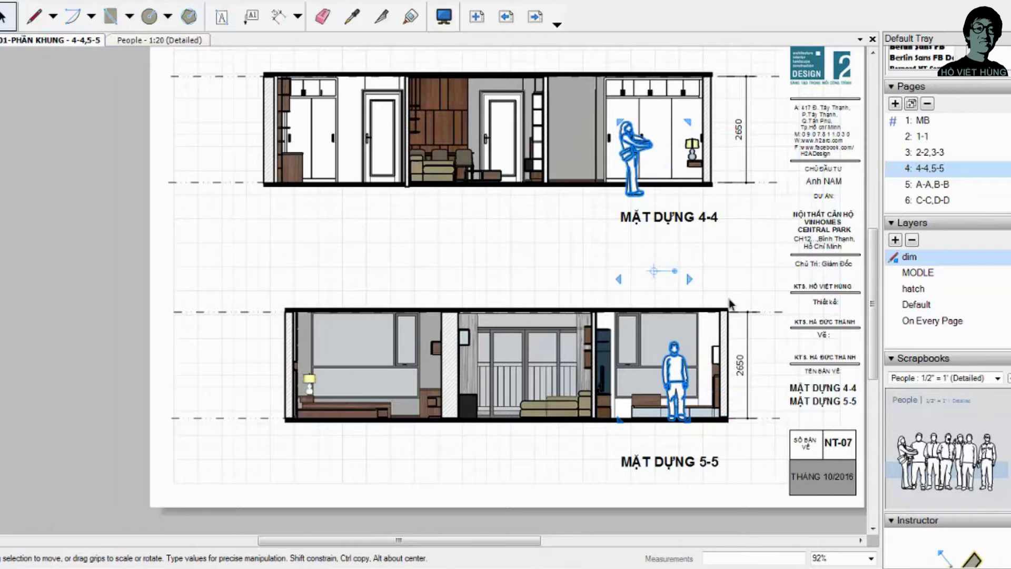
click(674, 369)
key(Left)
key(Left)
key(Left)
key(Left)
key(Left)
key(Left)
key(Left)
key(Left)
key(Left)
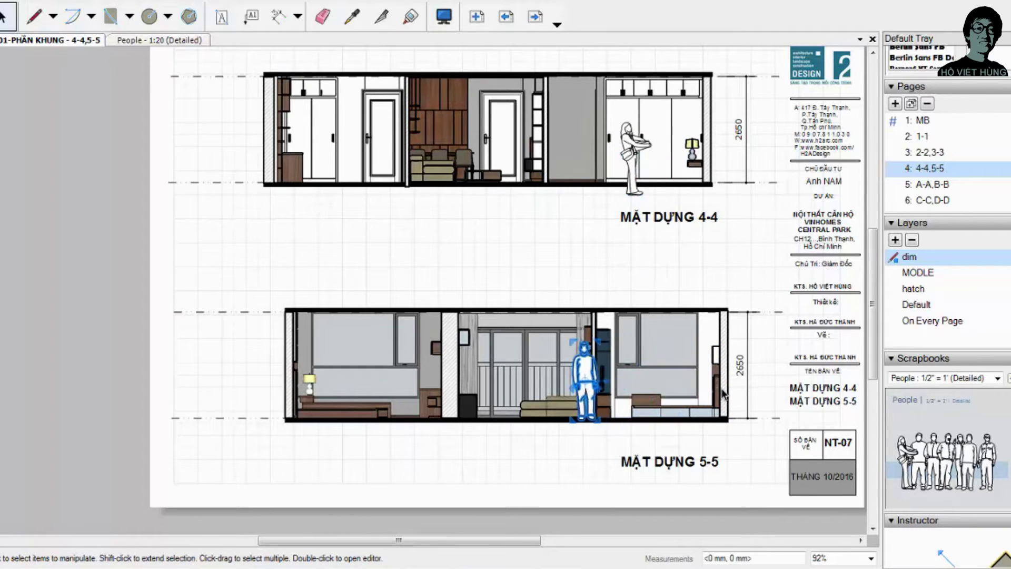
key(Left)
key(Left)
key(Left)
key(Left)
key(Left)
key(Left)
key(Left)
key(Left)
key(Left)
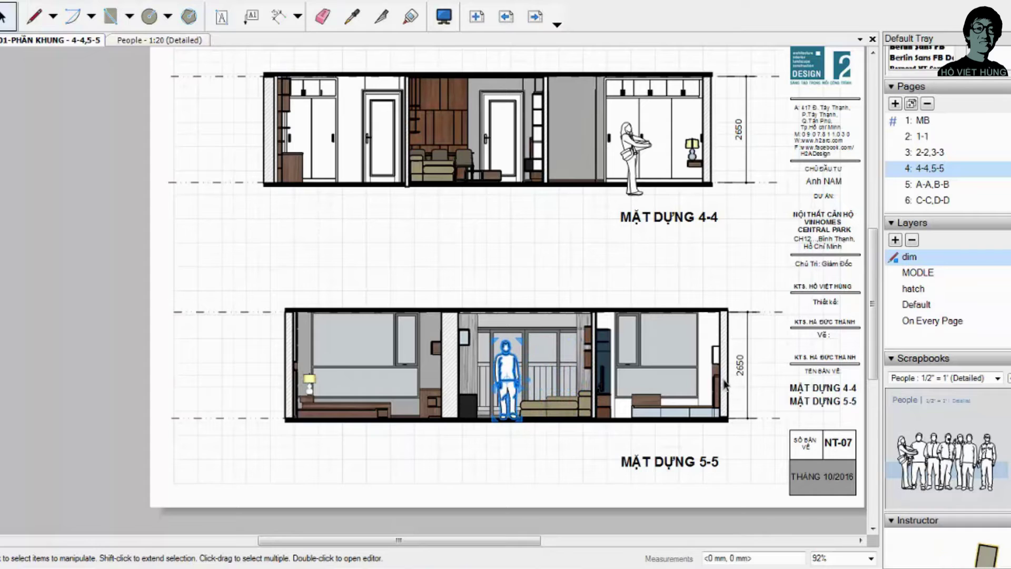
Step: Raise the 4-4 woman onto the floor line, then open page A-A,B-B
click(627, 146)
key(Up)
key(Up)
key(Up)
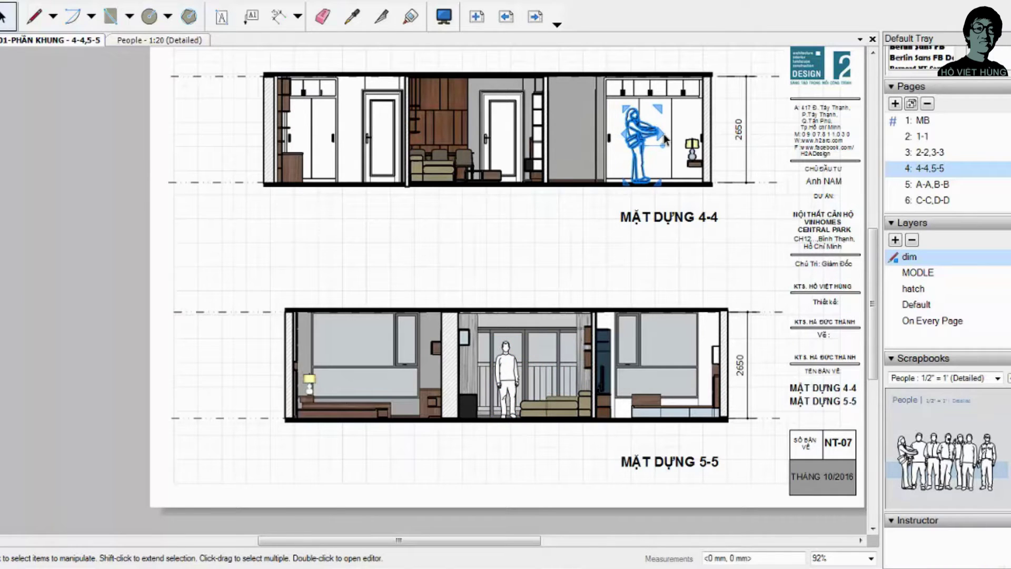
click(669, 217)
click(736, 269)
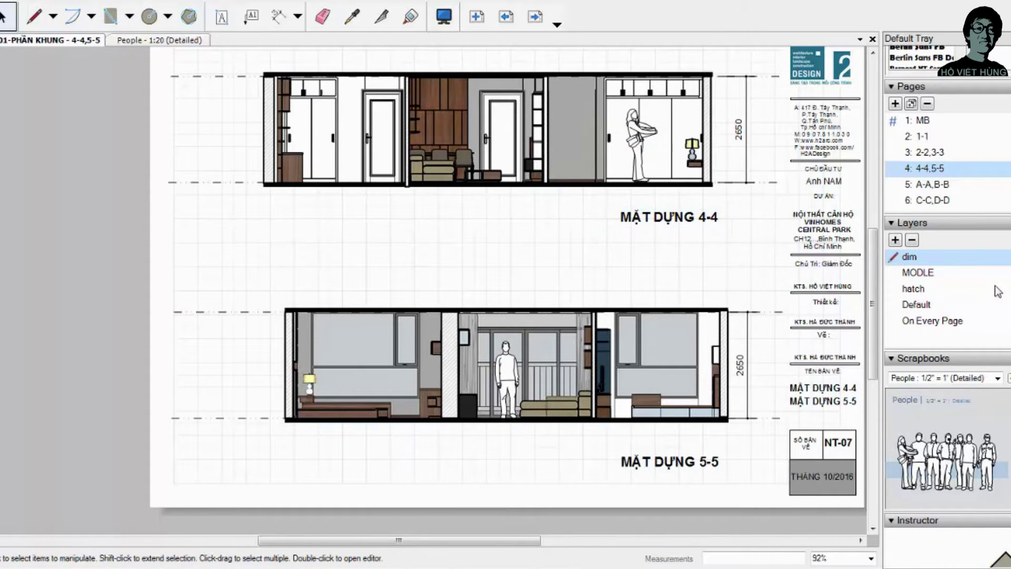
click(927, 185)
Step: Paste the people figures and move the man beside the B-B door
right_click(513, 191)
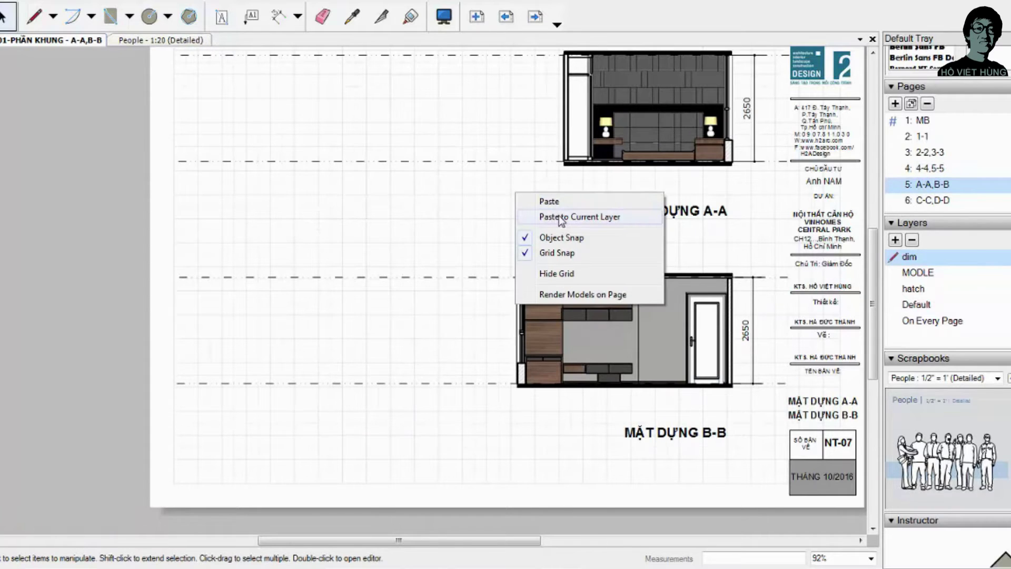
click(558, 201)
scroll(750, 389, up, 1)
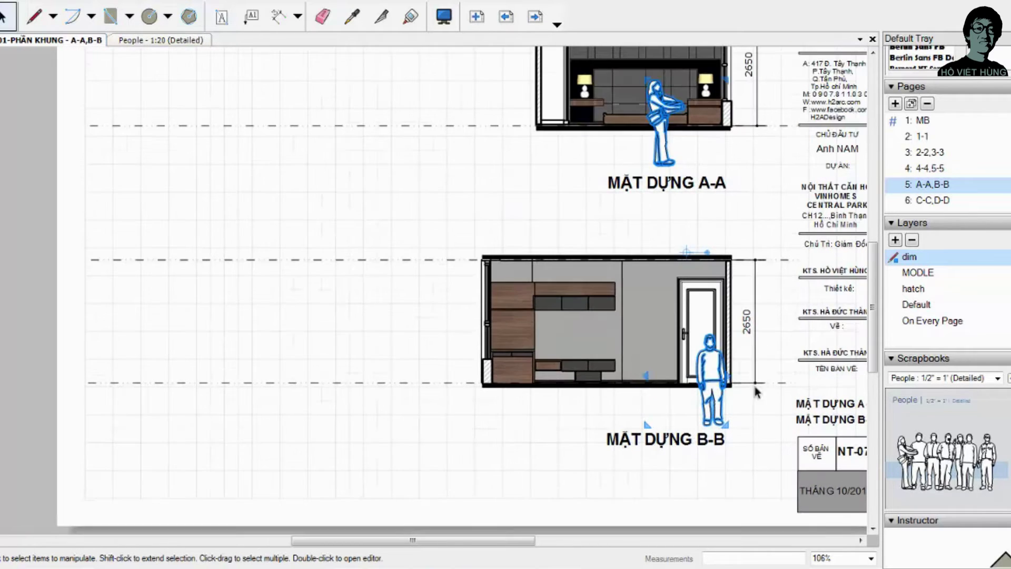
click(748, 411)
drag(708, 373, 656, 342)
scroll(647, 382, up, 5)
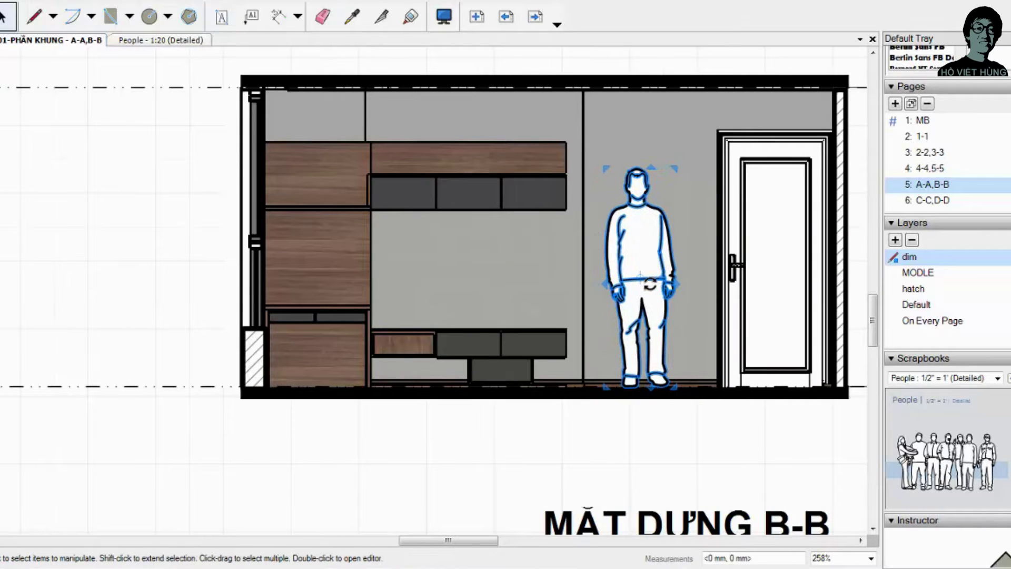
scroll(658, 326, down, 3)
scroll(669, 379, down, 2)
scroll(674, 179, up, 4)
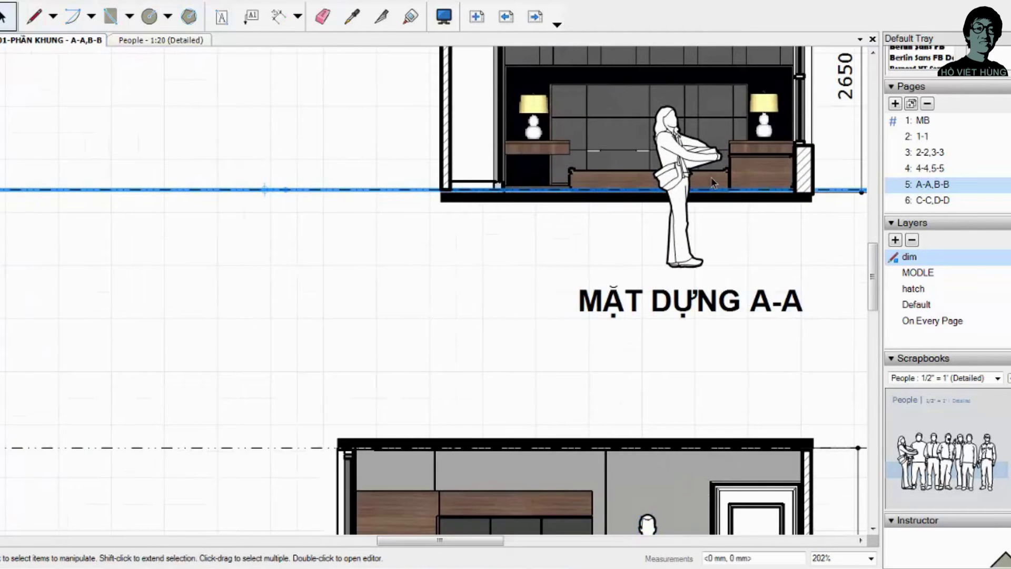
Step: Remove the woman figure from elevation A-A, then open page C-C,D-D
drag(683, 227, 683, 149)
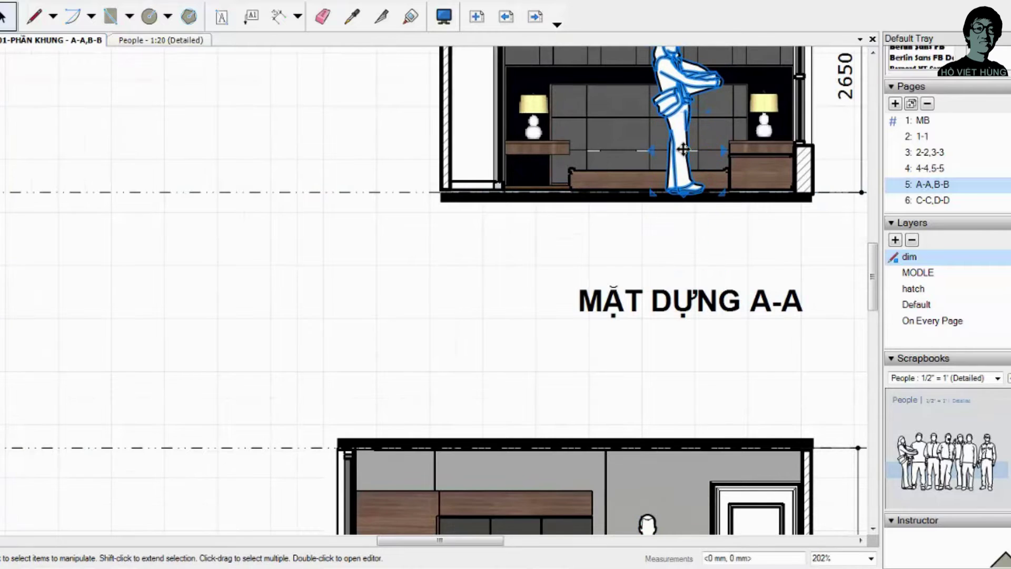
scroll(740, 253, down, 2)
key(Left)
key(Left)
key(Left)
key(Left)
key(Left)
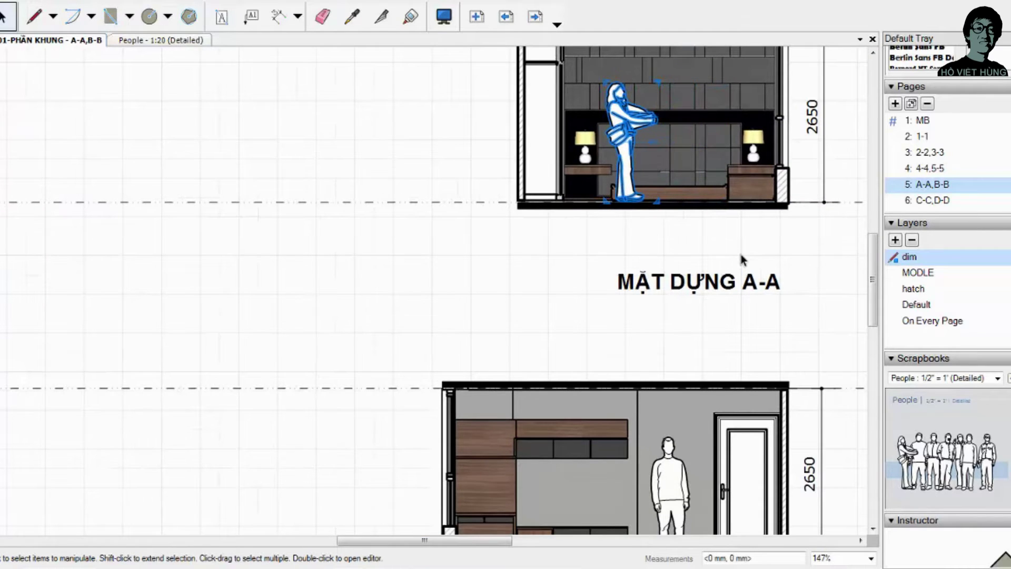
key(Left)
key(Left)
key(Left)
key(Left)
key(Left)
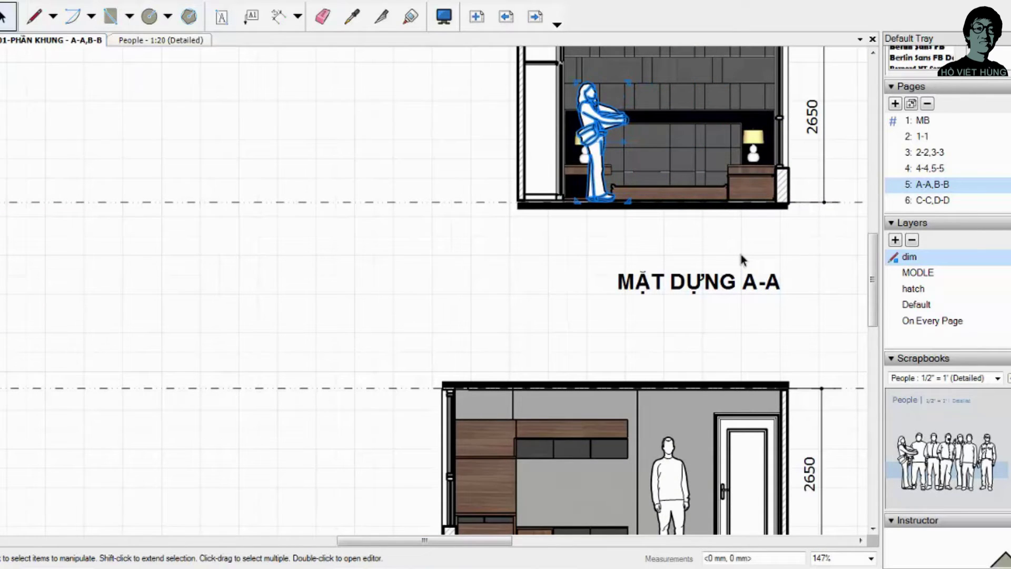
key(Left)
key(Left)
key(Left)
key(Left)
key(Left)
key(Left)
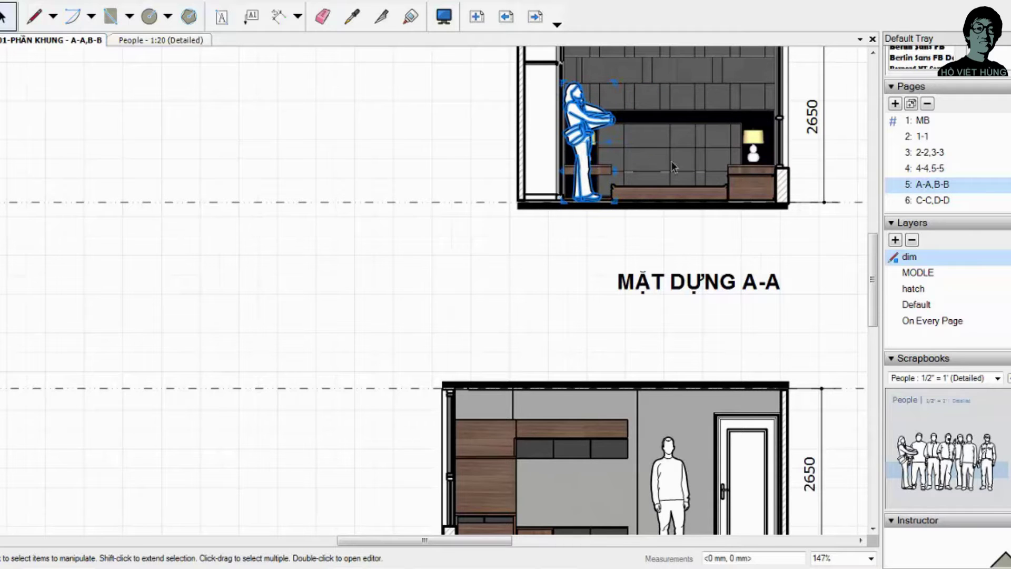
key(Delete)
scroll(726, 265, down, 4)
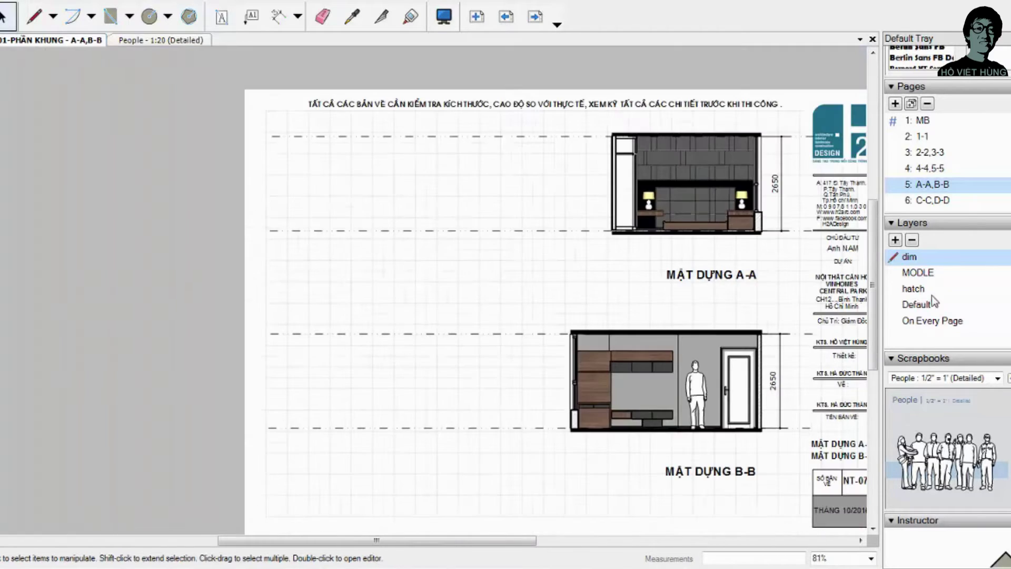
click(947, 201)
scroll(603, 321, up, 1)
Step: Paste the people figures and shift the D-D man left toward the door
right_click(603, 321)
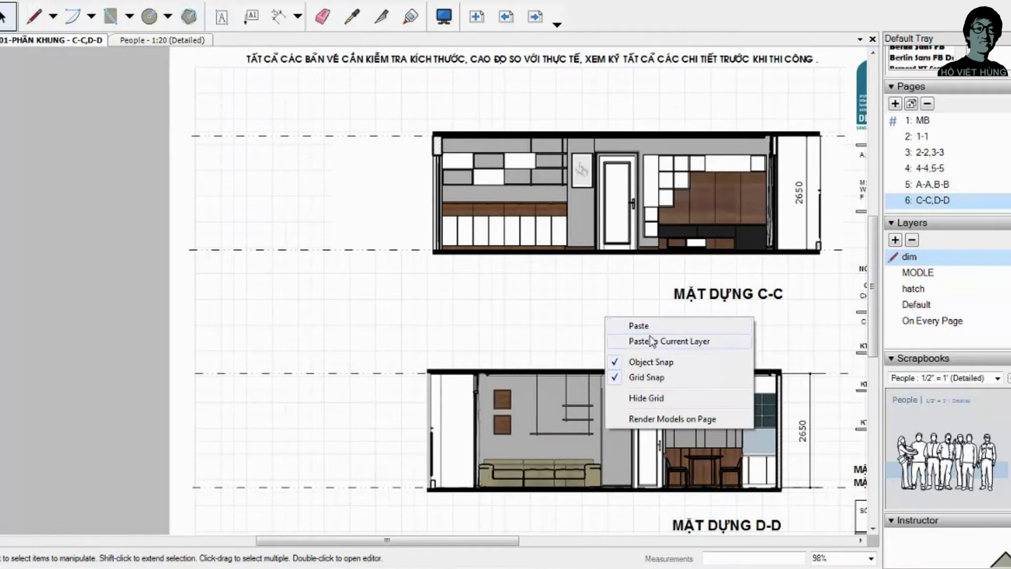
click(640, 326)
scroll(758, 388, up, 1)
click(759, 393)
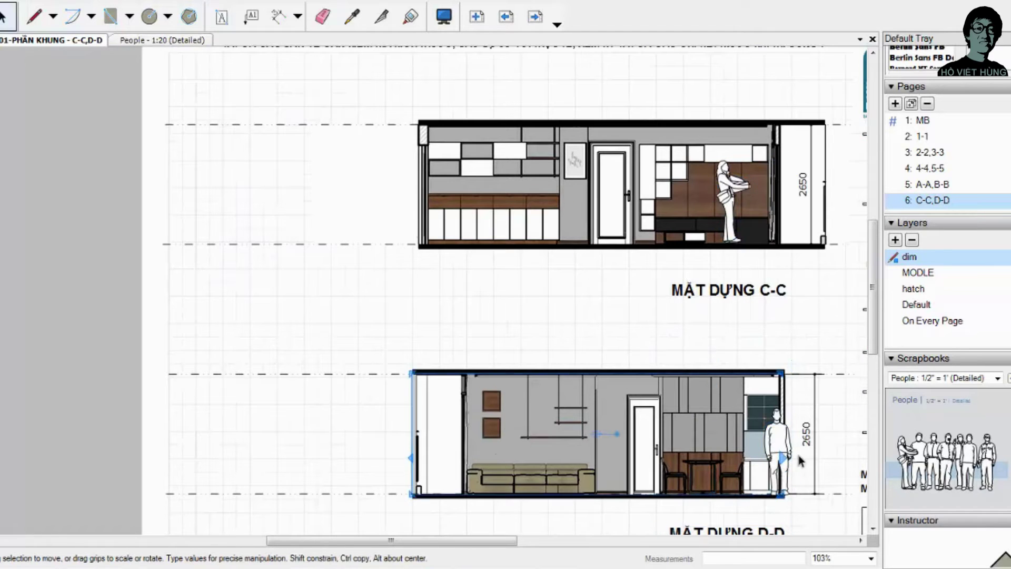
click(778, 442)
drag(778, 442, 763, 443)
key(Left)
key(Left)
key(Left)
key(Left)
key(Left)
key(Left)
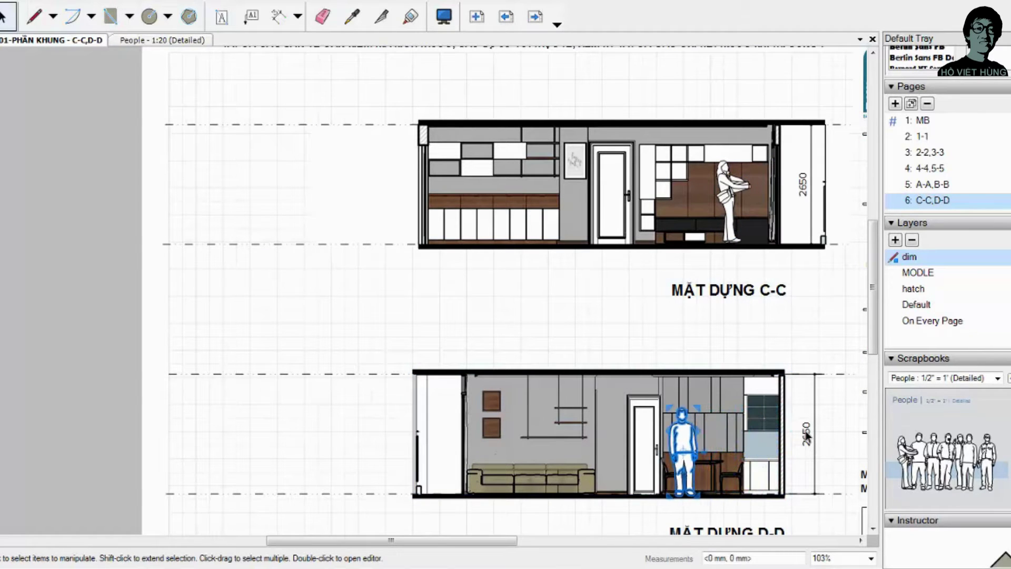
key(Left)
key(Left)
key(Left)
Step: Nudge the C-C woman into place beside the door
key(Left)
key(Left)
key(Left)
key(Left)
key(Left)
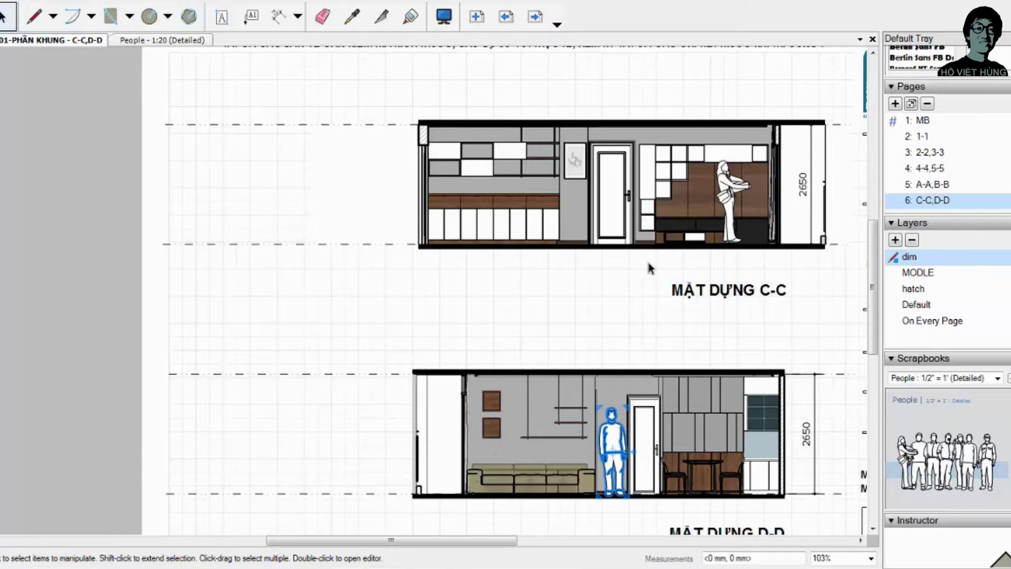
click(735, 190)
key(Left)
key(Left)
key(Left)
key(Left)
key(Left)
key(Left)
key(Left)
key(Left)
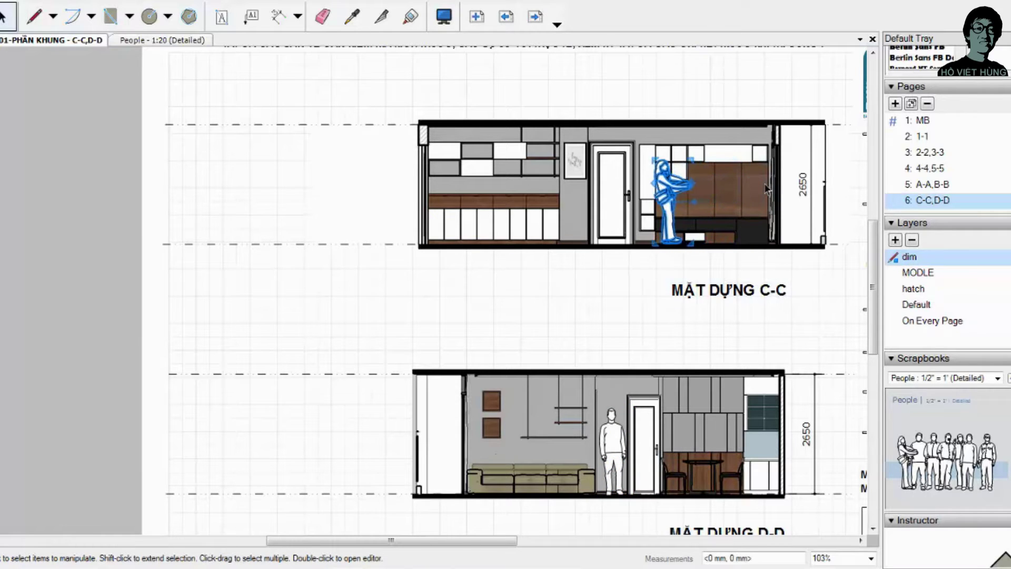
key(Left)
key(Left)
key(Left)
key(Left)
key(Left)
key(Left)
key(Left)
key(Left)
key(Left)
key(Left)
key(Left)
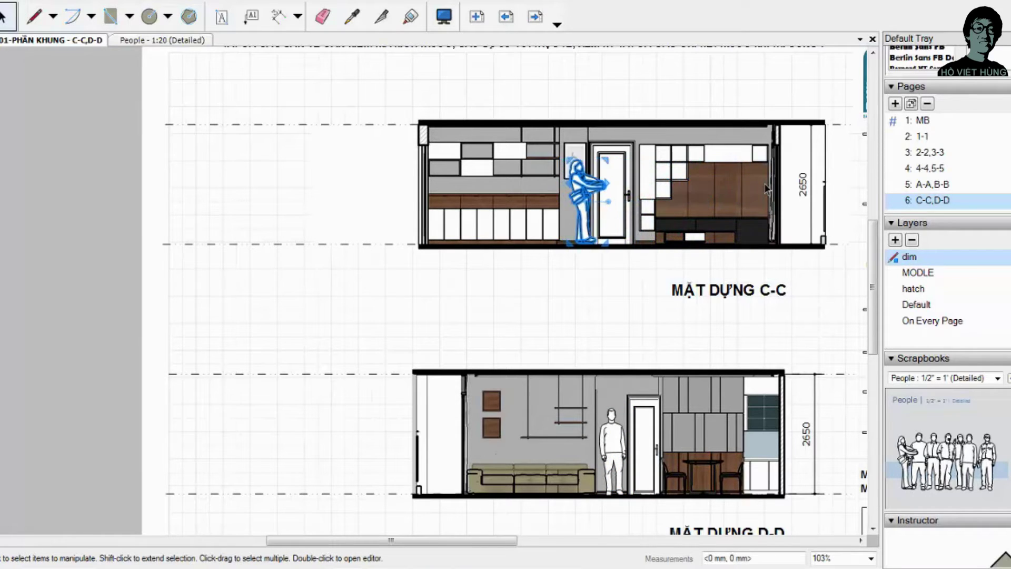
key(Right)
key(Right)
key(Right)
key(Right)
key(Right)
key(Right)
key(Right)
key(Right)
key(Right)
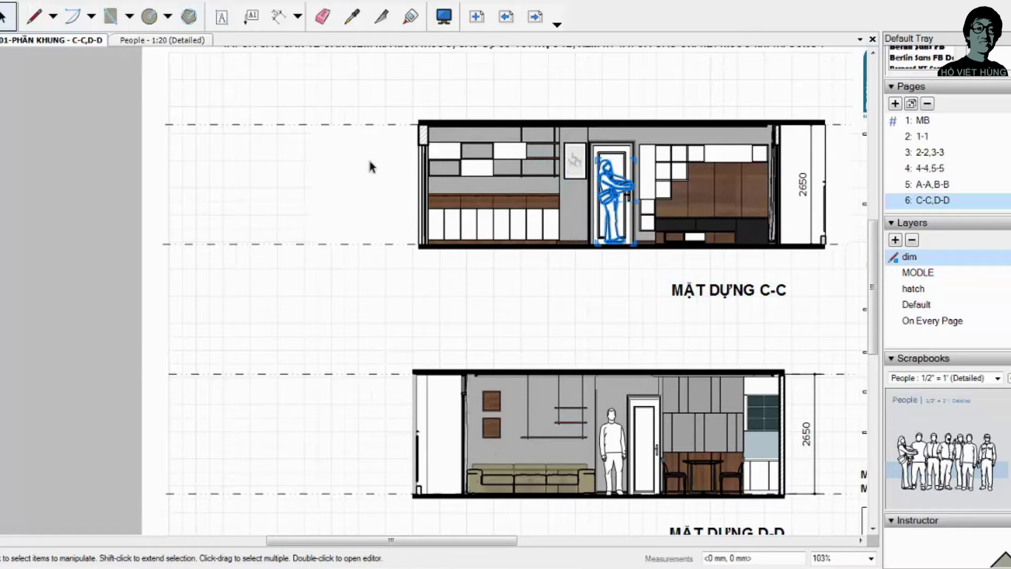
click(371, 166)
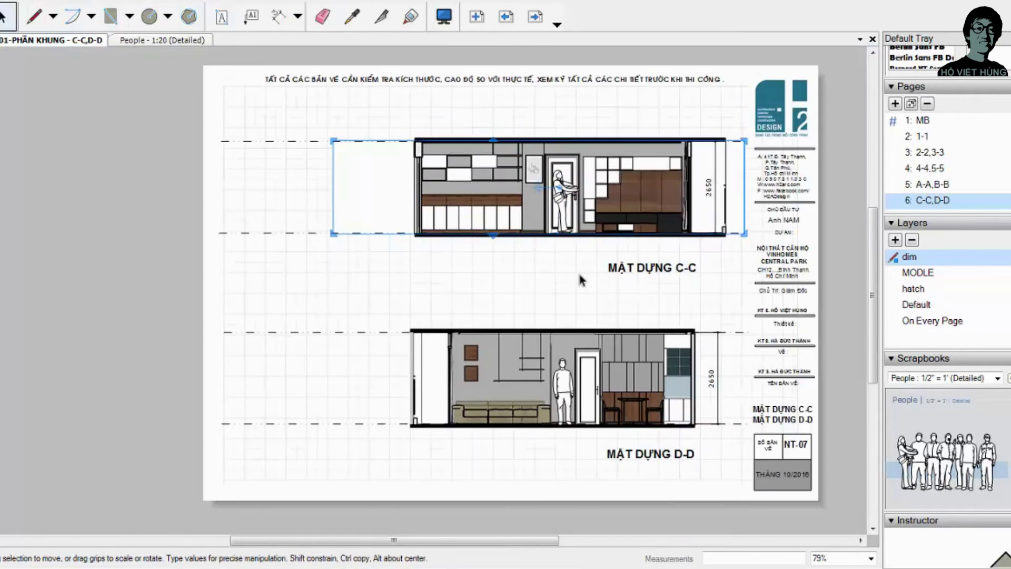
scroll(492, 233, down, 3)
scroll(952, 196, down, 1)
Step: On page E-E,F-F, paste the people figures and nudge them left
click(943, 205)
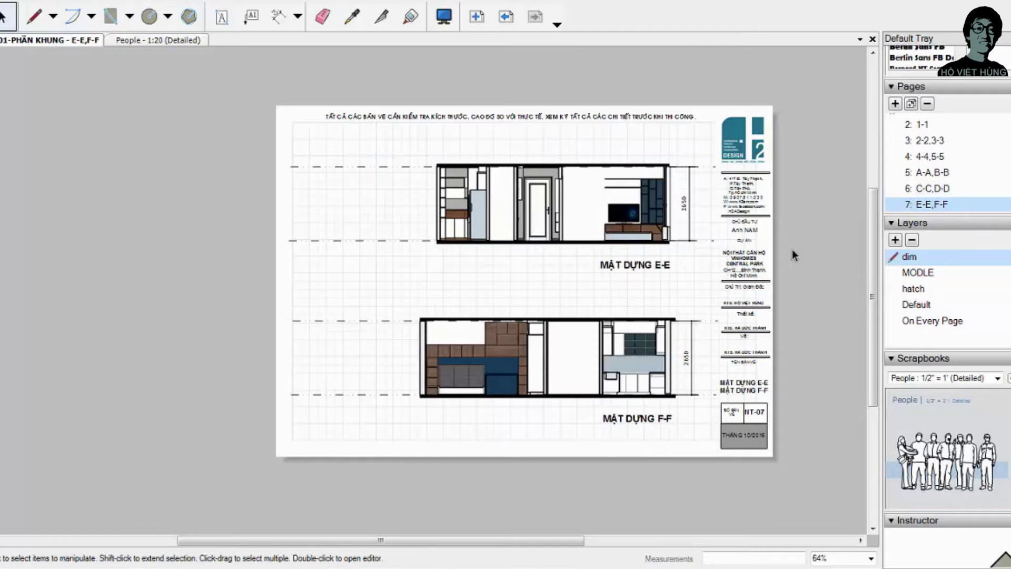
right_click(382, 270)
click(418, 279)
scroll(669, 253, up, 2)
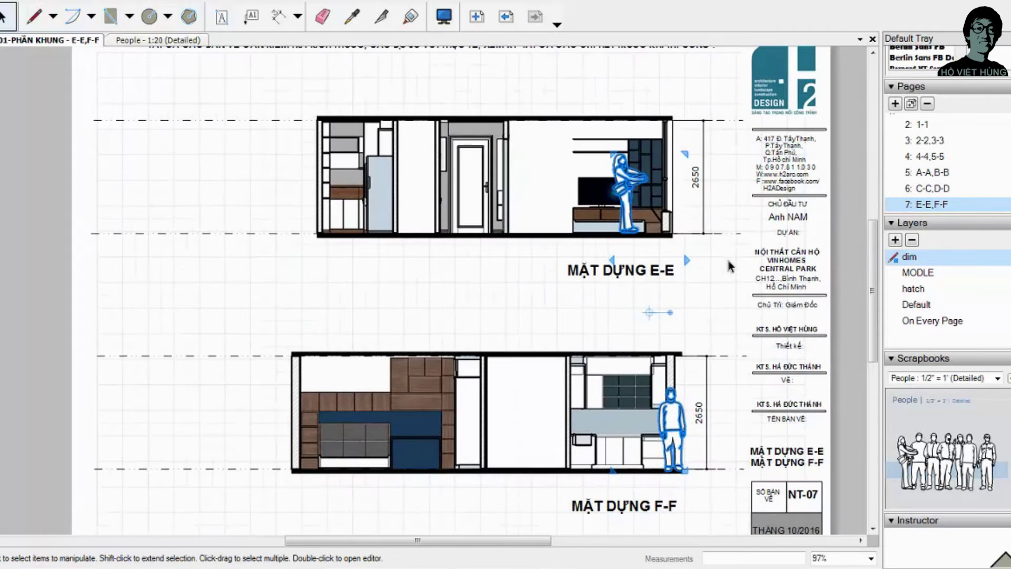
key(Left)
key(Left)
key(Left)
key(Left)
key(Left)
key(Left)
key(Left)
key(Left)
key(Left)
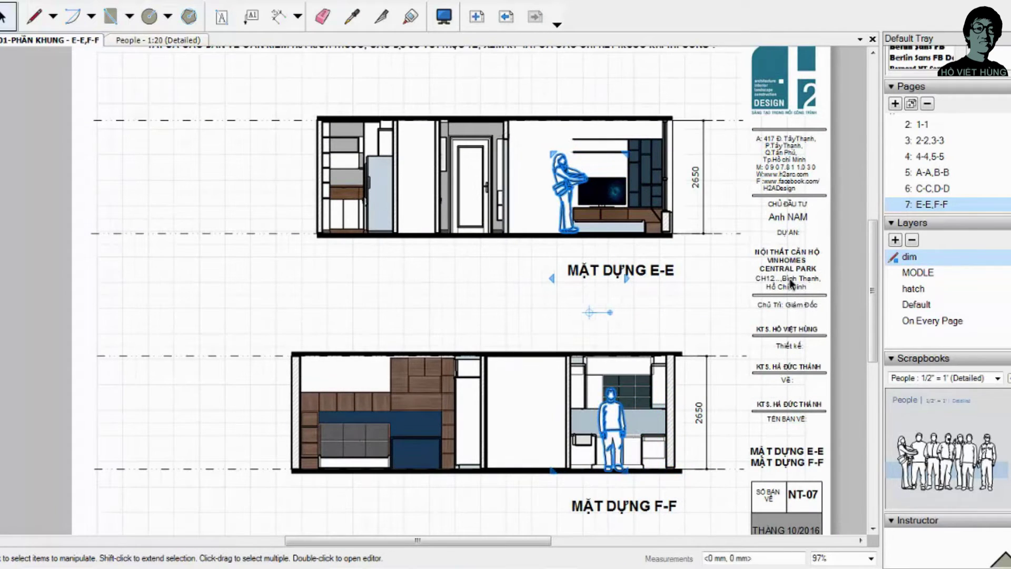
key(Left)
key(Left)
key(Left)
key(Left)
key(Left)
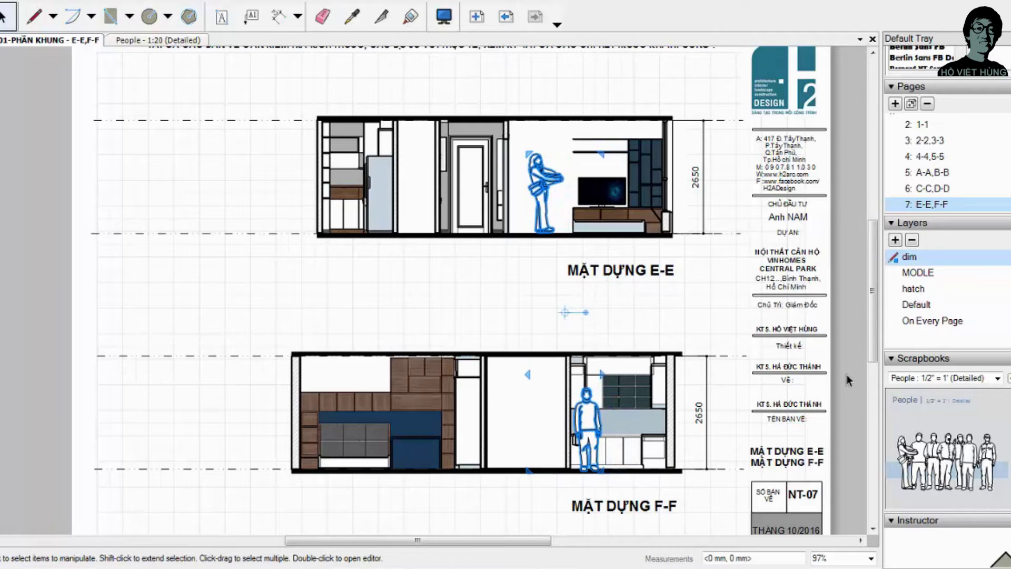
Step: Shift the F-F man slightly right, then go to the 1-1 page
click(590, 415)
key(Right)
key(Right)
key(Right)
key(Right)
key(Right)
key(Right)
key(Right)
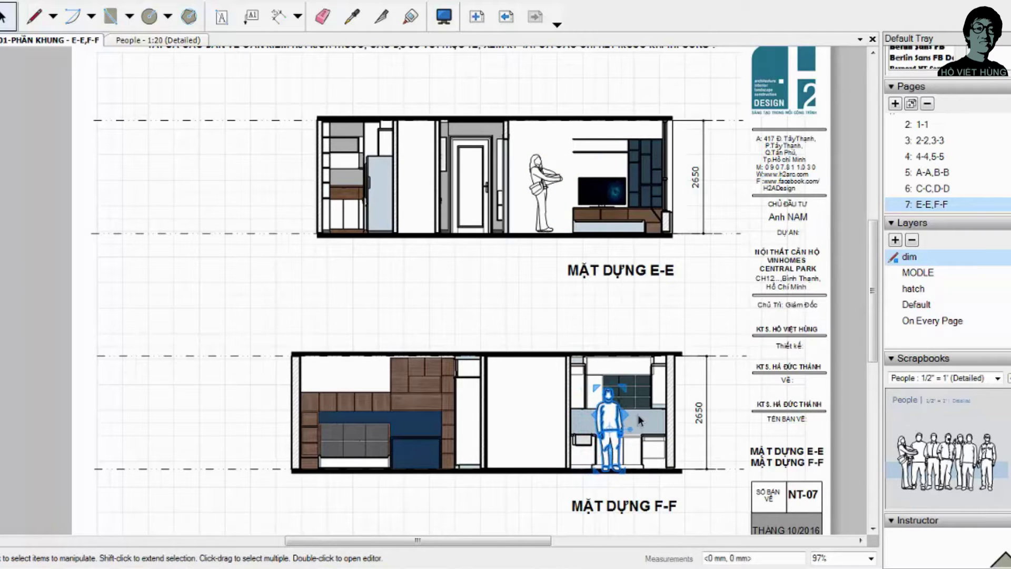
key(Right)
key(Right)
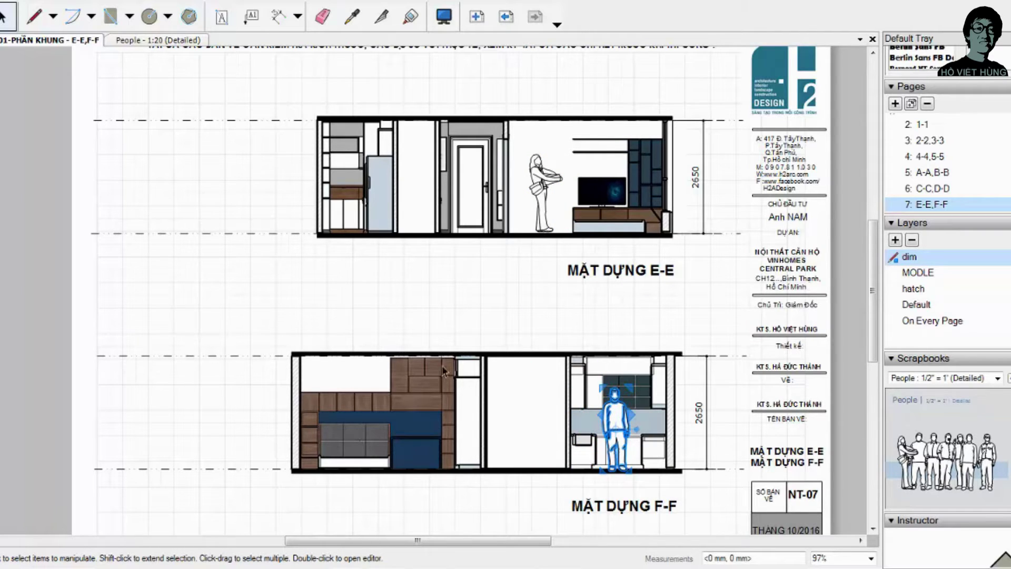
scroll(236, 308, down, 3)
click(236, 308)
scroll(563, 366, up, 2)
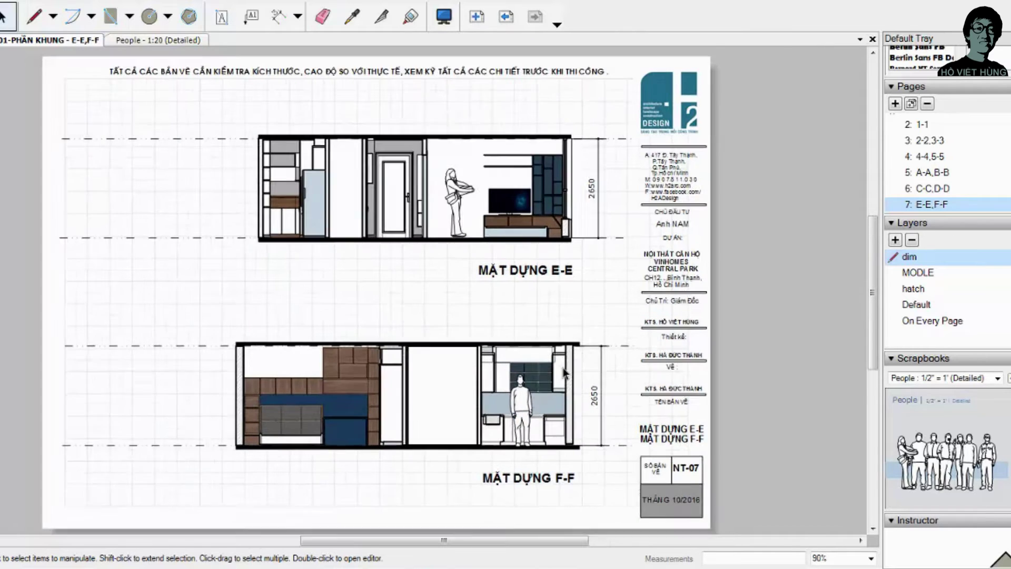
click(948, 125)
Step: On the 2-2,3-3 page, copy the elevation 3-3 viewport to its left
click(927, 140)
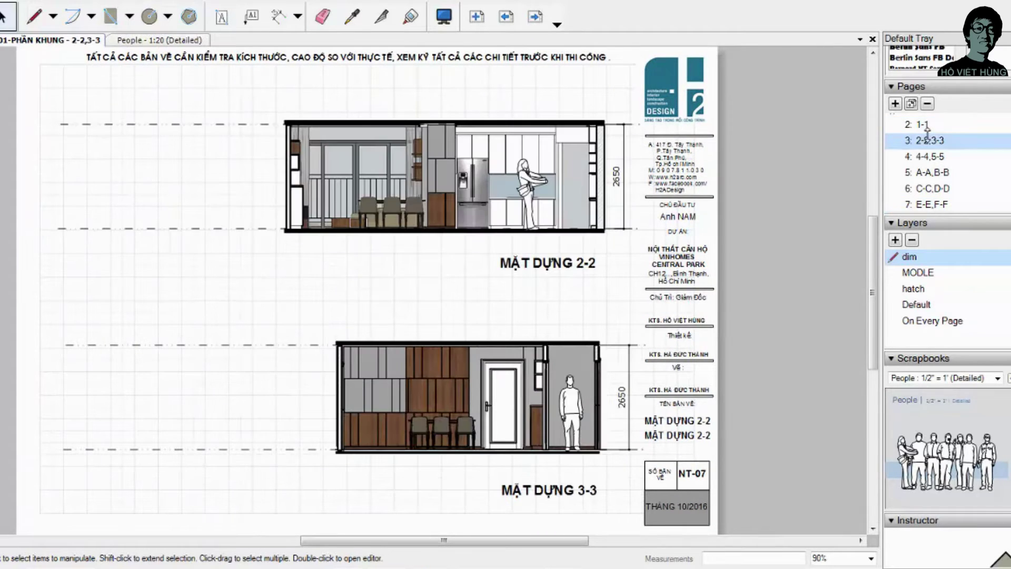
click(927, 140)
scroll(217, 371, down, 2)
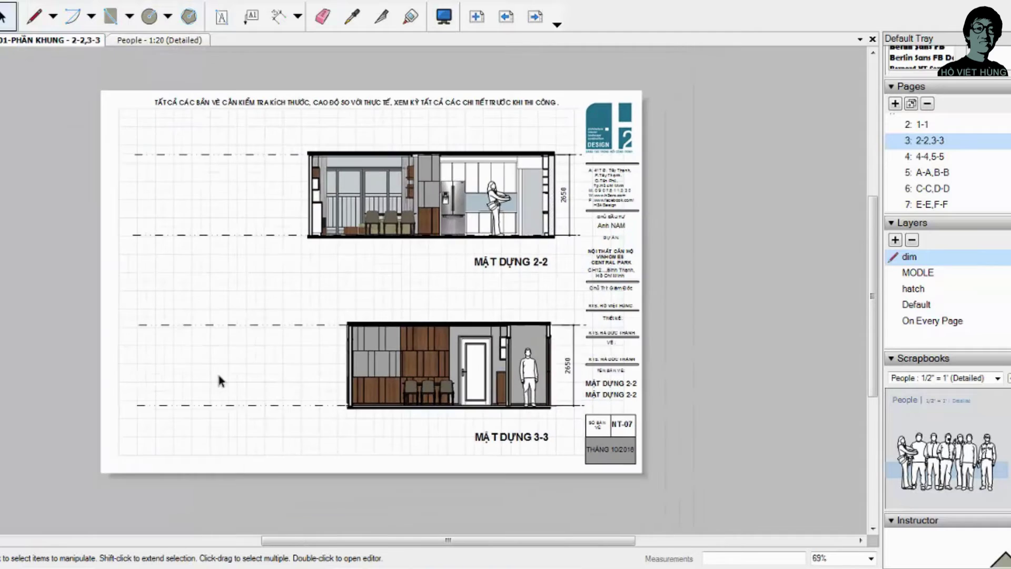
scroll(170, 347, up, 3)
scroll(456, 358, down, 1)
ctrl+drag(586, 363, 320, 361)
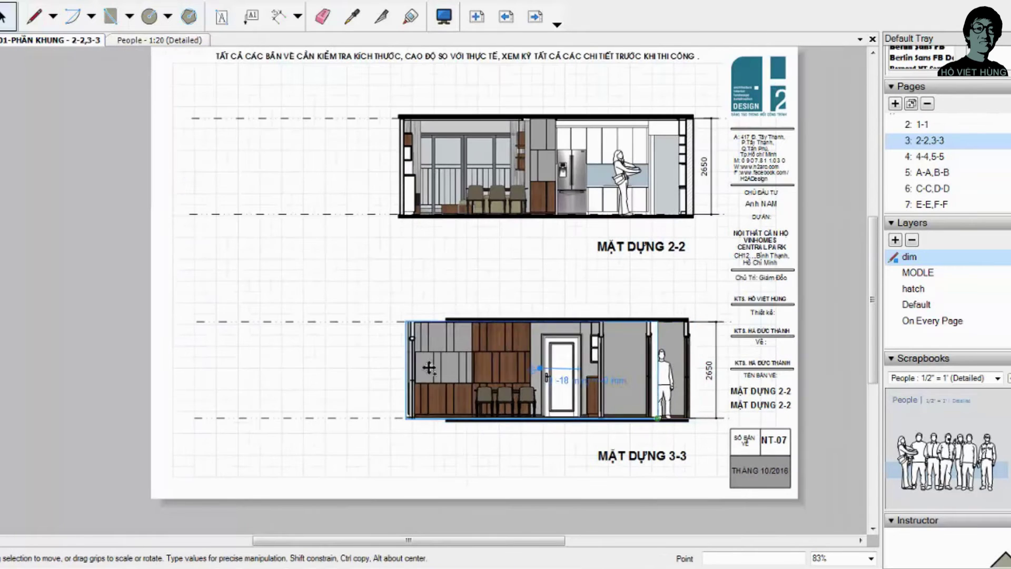
Step: Orbit, pan and zoom the copied view's camera into a corridor perspective
double_click(319, 360)
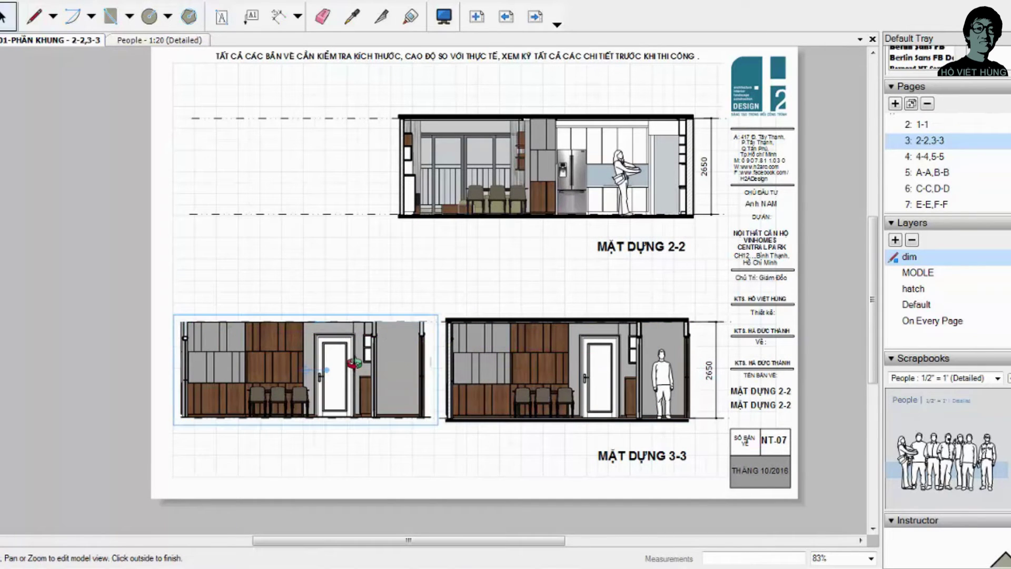
drag(334, 372, 277, 369)
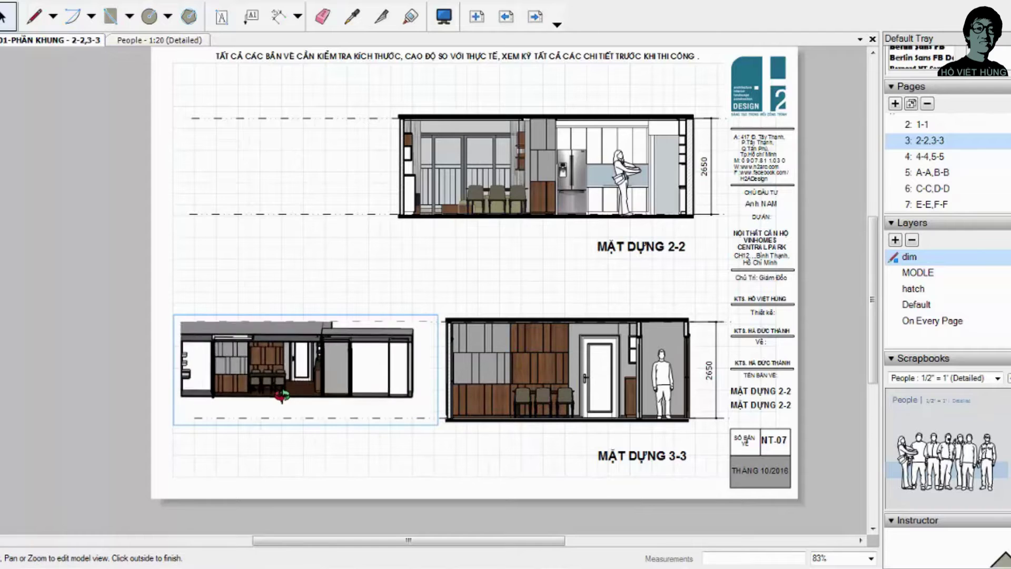
right_click(311, 359)
mouse_move(360, 368)
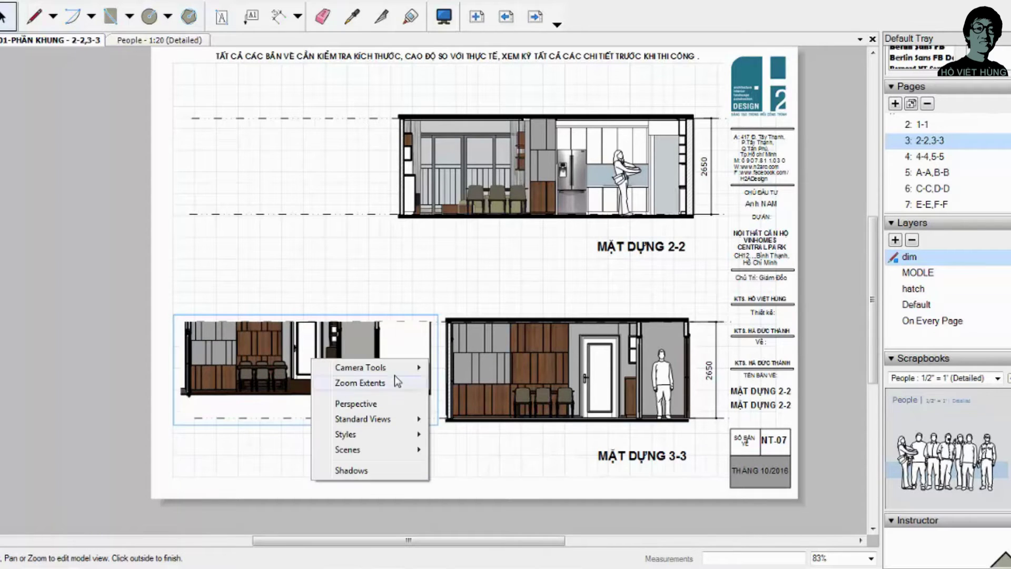
click(450, 381)
drag(340, 356, 366, 375)
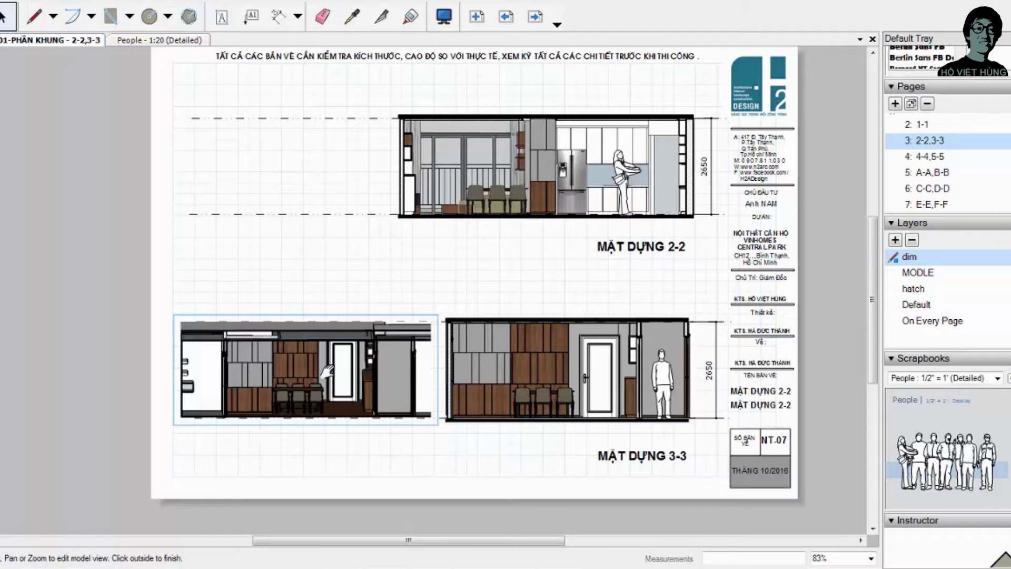
right_click(345, 363)
mouse_move(394, 371)
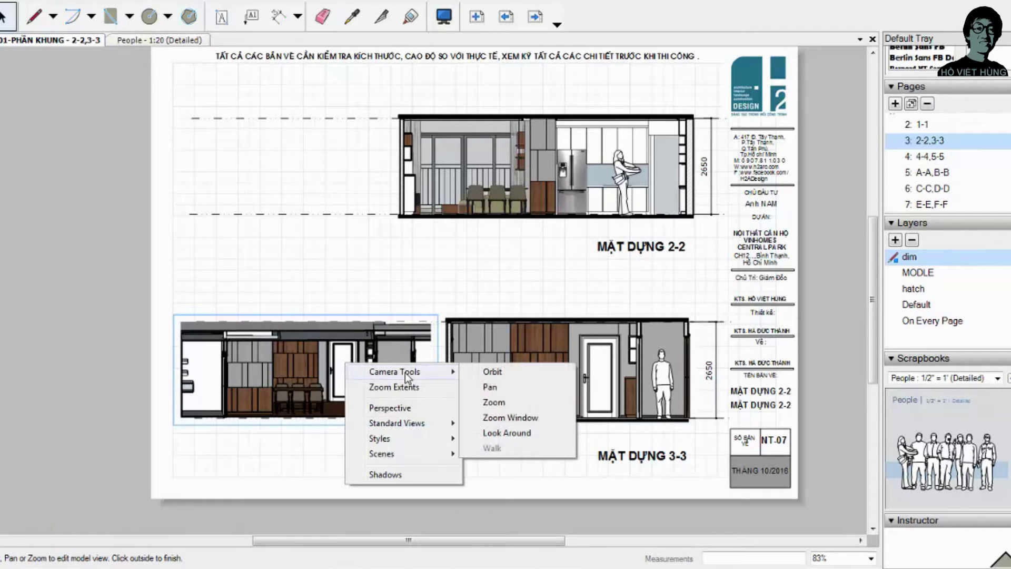
click(481, 406)
drag(337, 379, 327, 387)
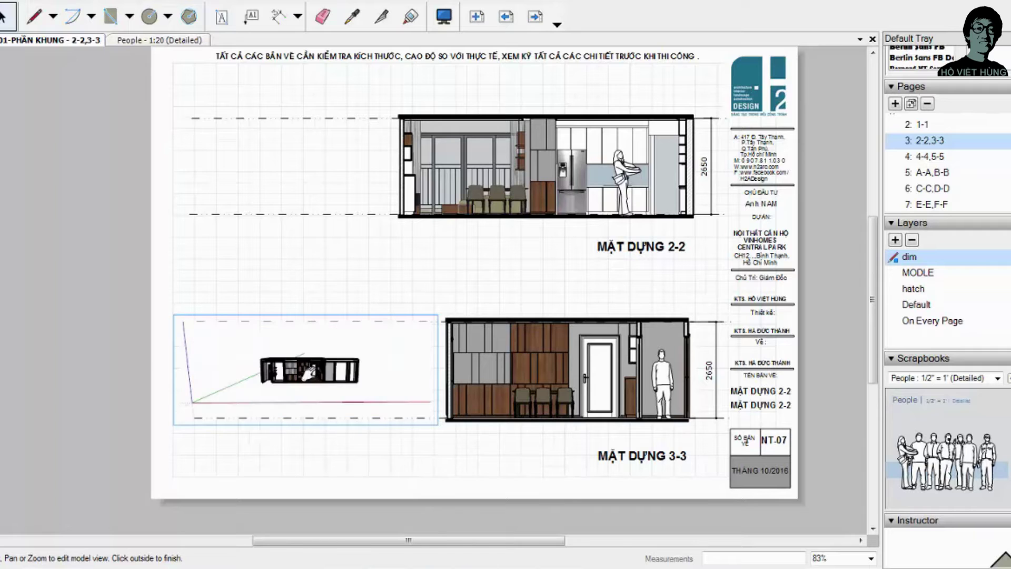
Step: Settle the camera angle, leave camera editing, and narrow the view from its right edge
middle_drag(329, 388, 325, 385)
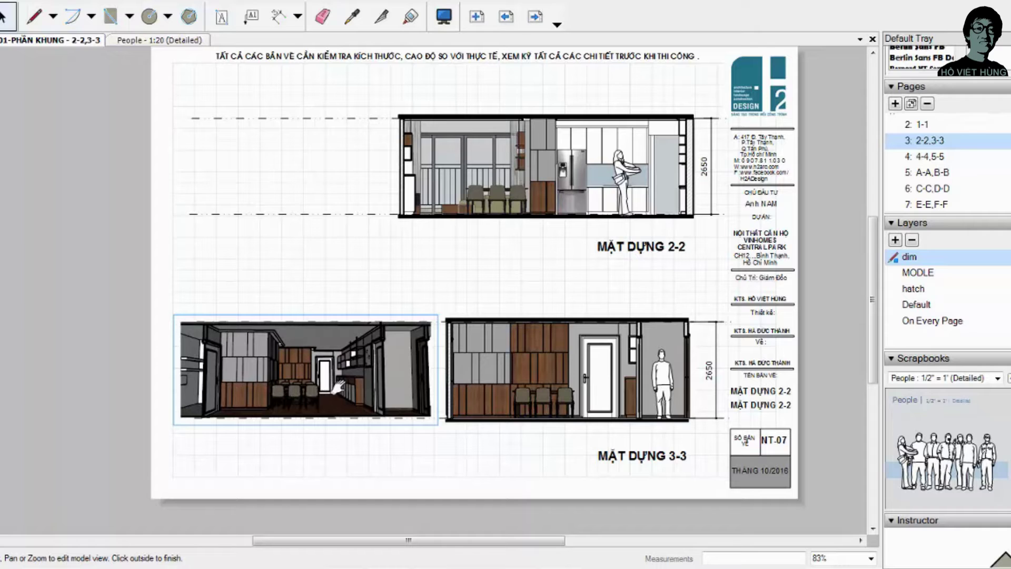
middle_drag(339, 387, 329, 384)
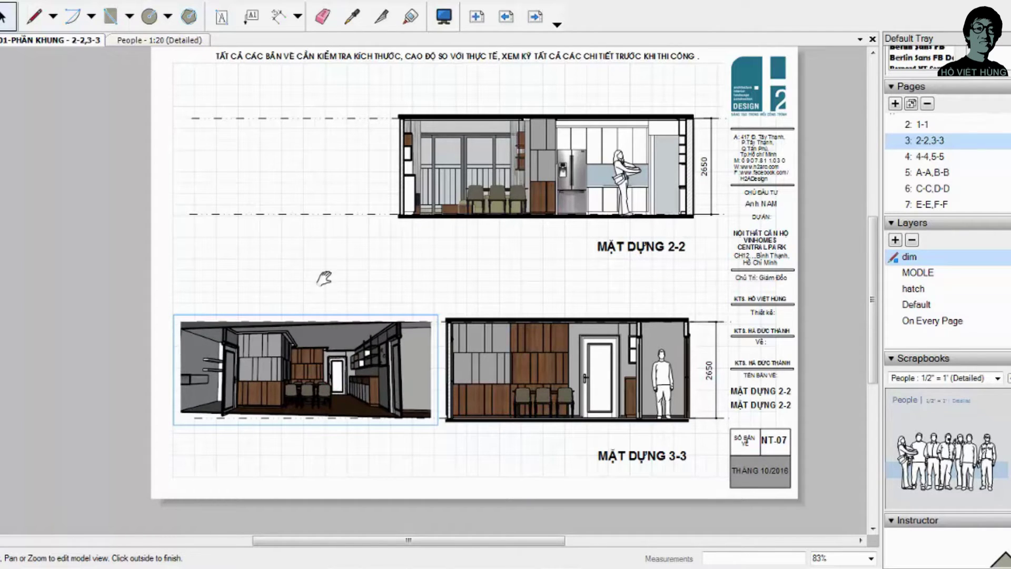
key(ctrl+z)
key(Escape)
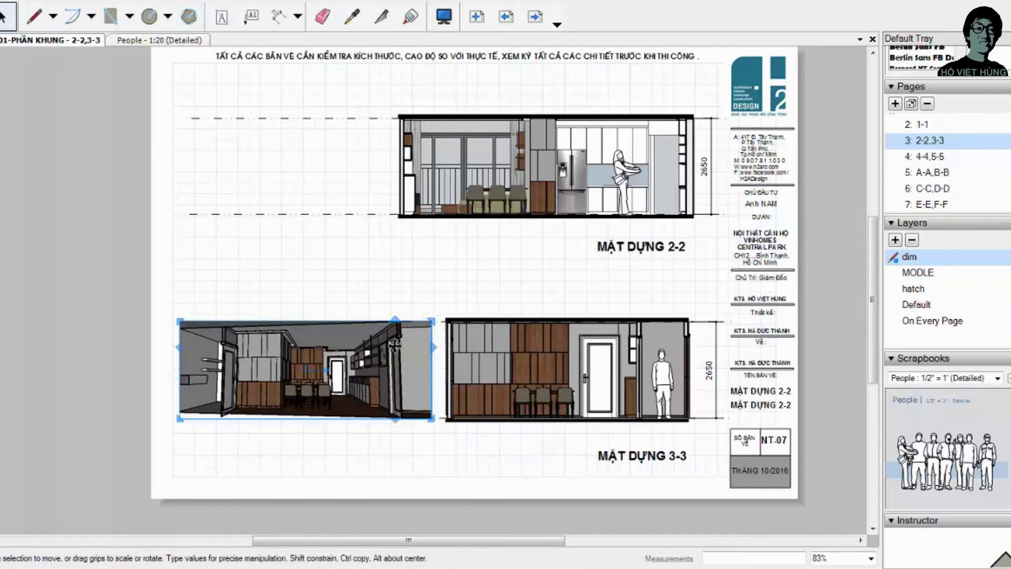
drag(435, 365, 410, 370)
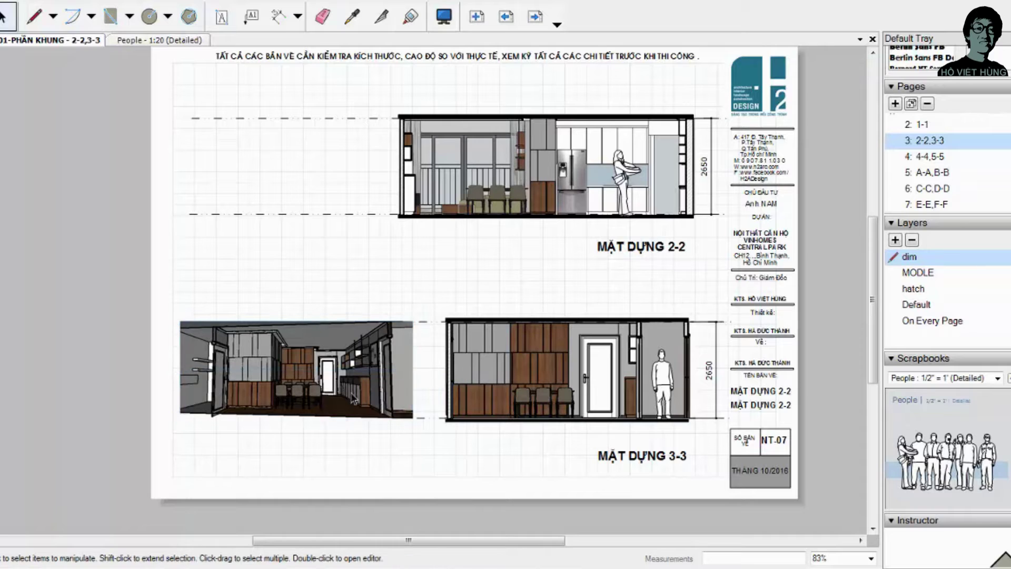
Step: Turn off auto-render, narrow the perspective viewport further, and move it toward elevation 3-3
scroll(943, 316, up, 3)
scroll(943, 316, up, 3)
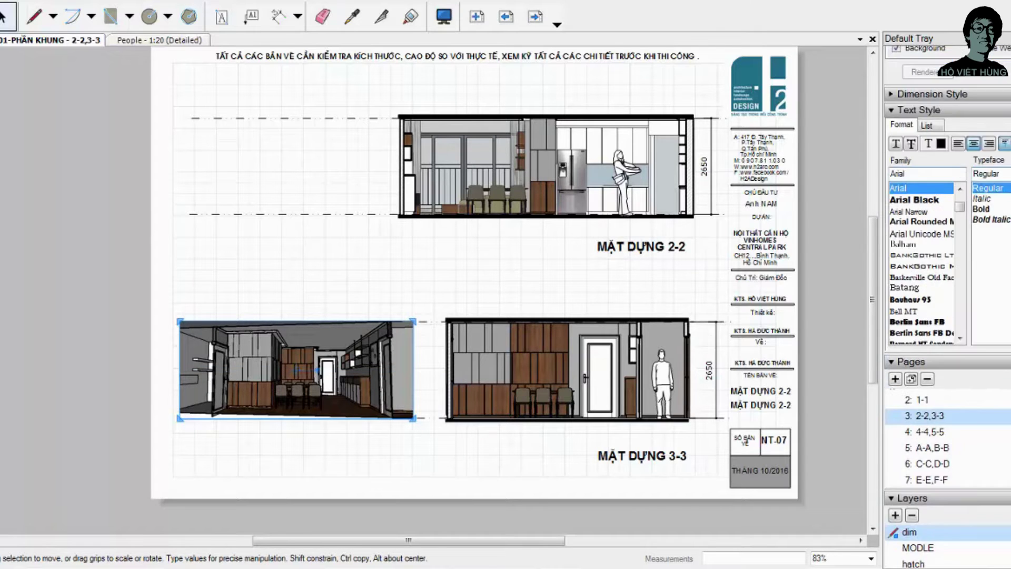
scroll(943, 316, up, 3)
click(972, 231)
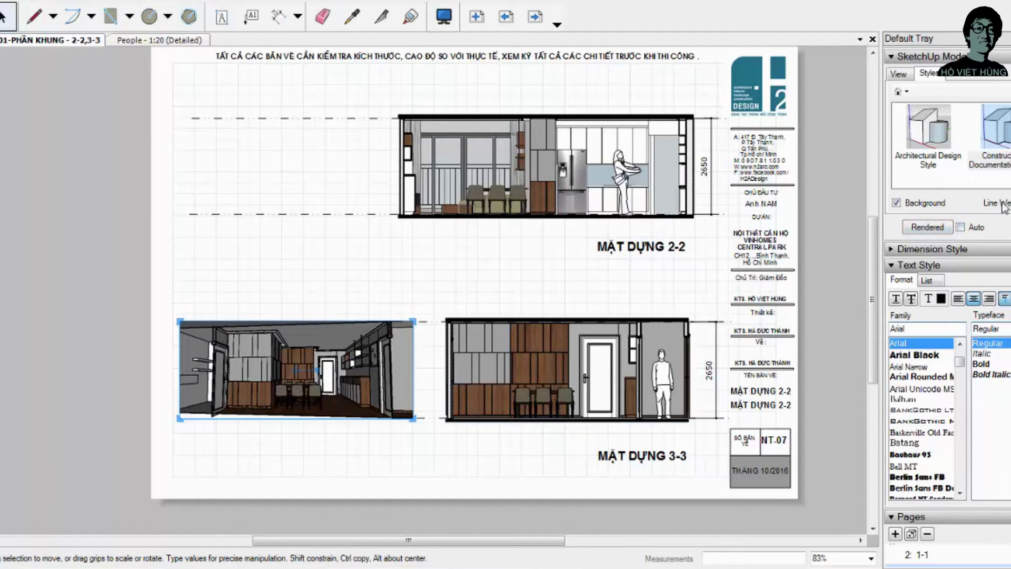
click(903, 78)
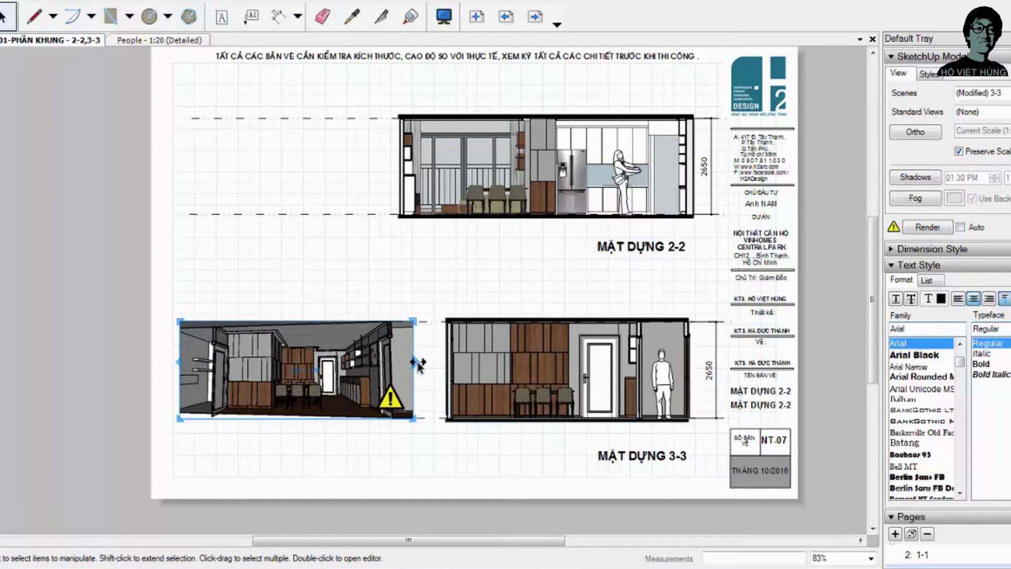
drag(414, 364, 381, 359)
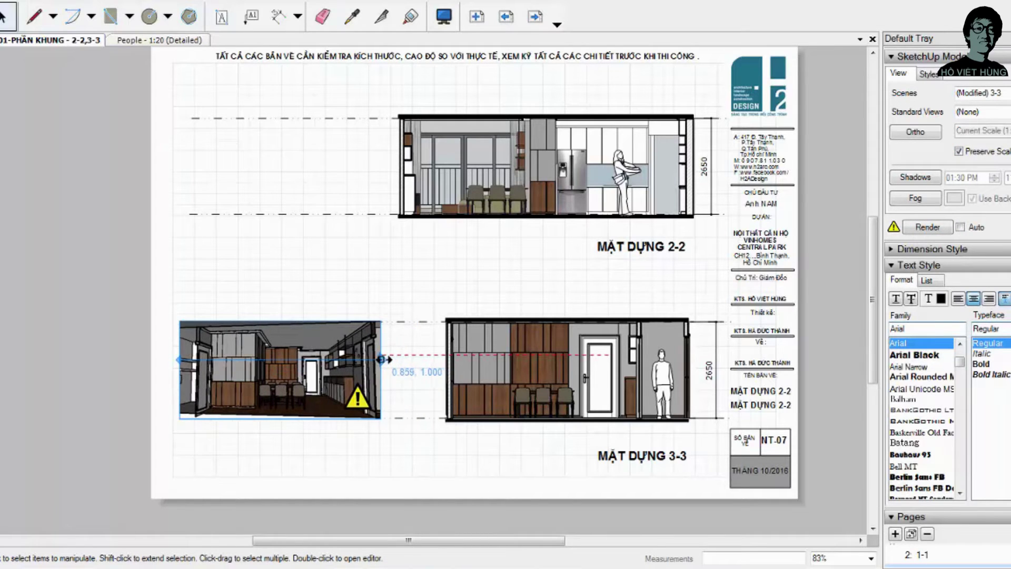
drag(292, 363, 323, 364)
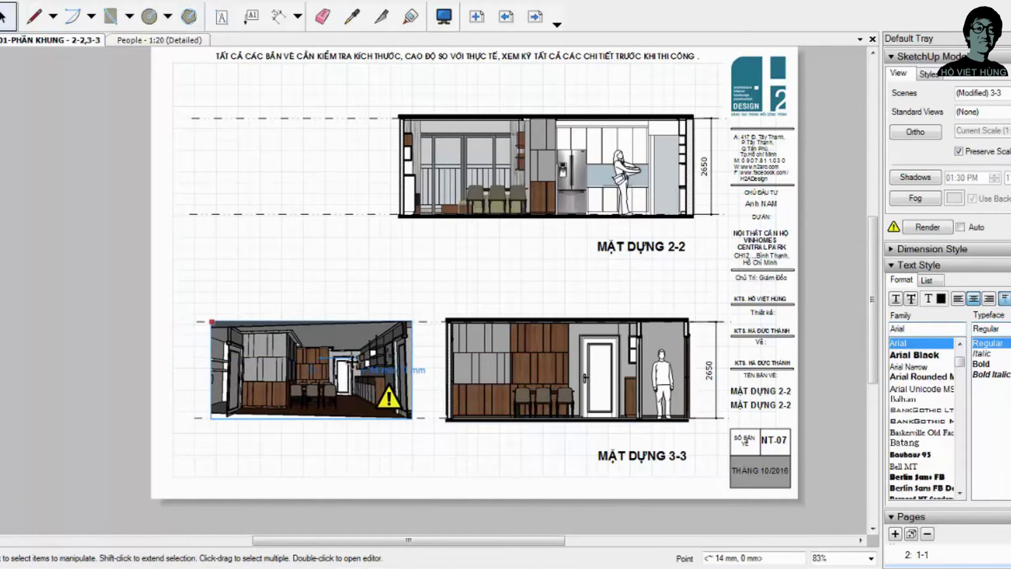
Step: Try styles from the Style Builder Competition Winners collection, ending on Rough Pencil
click(929, 74)
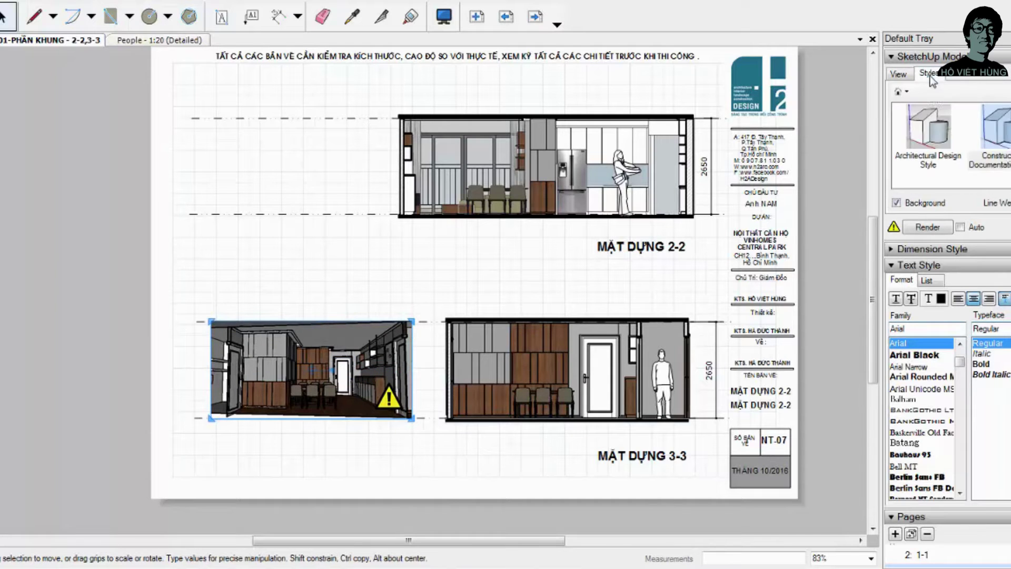
click(907, 92)
click(932, 121)
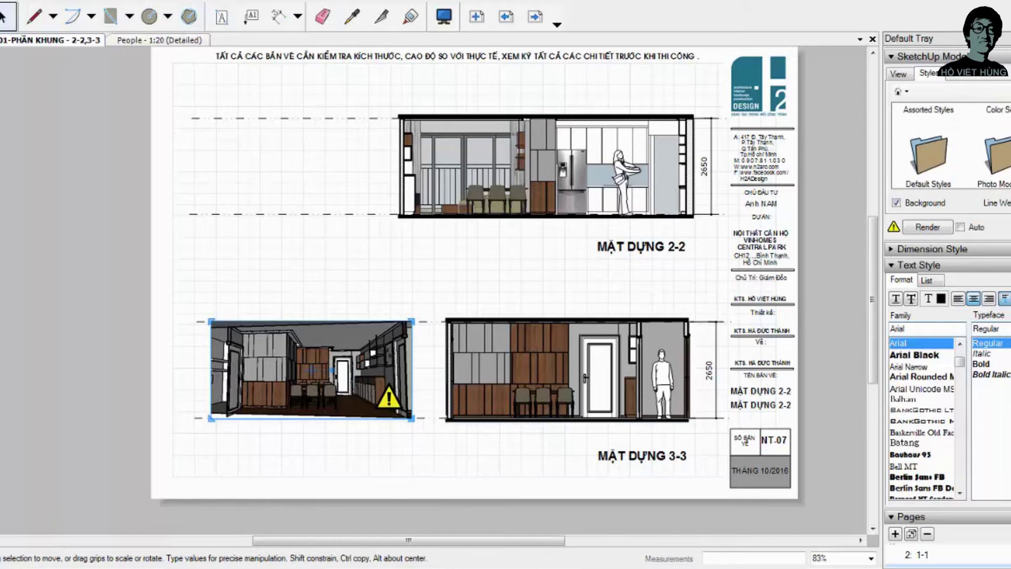
scroll(948, 145, down, 2)
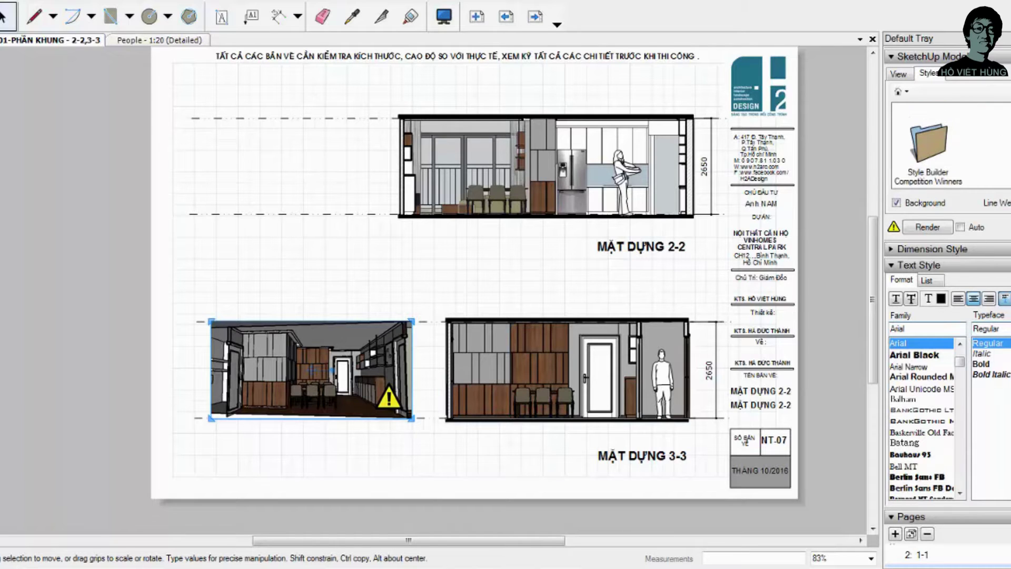
double_click(930, 145)
click(993, 135)
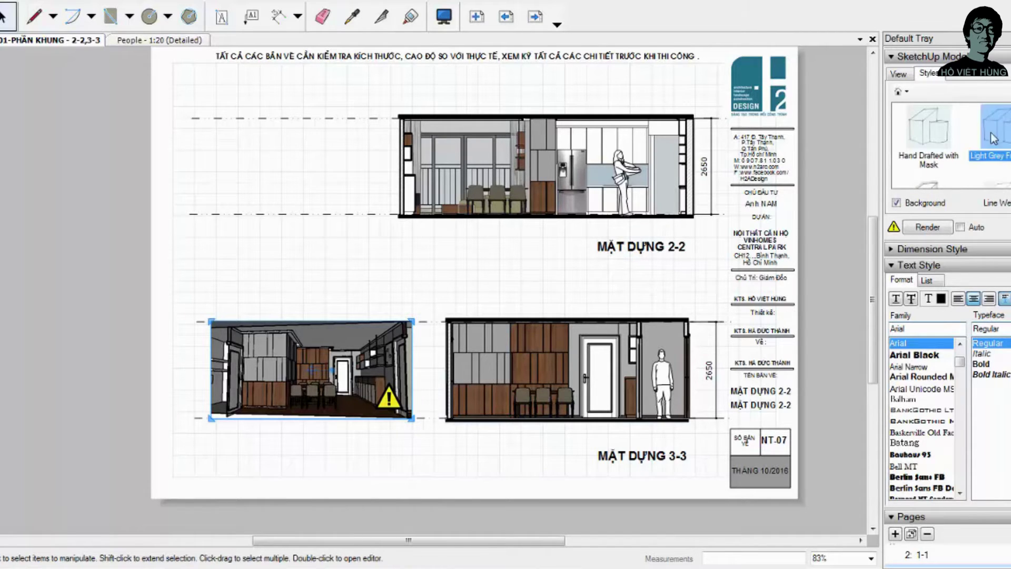
scroll(948, 145, down, 2)
scroll(948, 145, down, 2)
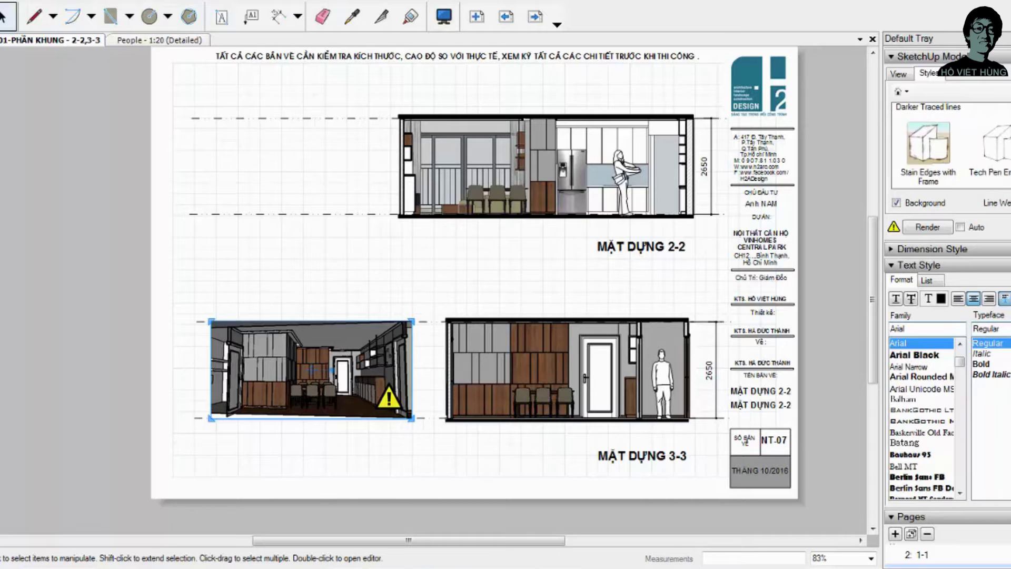
scroll(948, 145, up, 1)
scroll(948, 145, down, 1)
scroll(975, 147, up, 1)
click(975, 146)
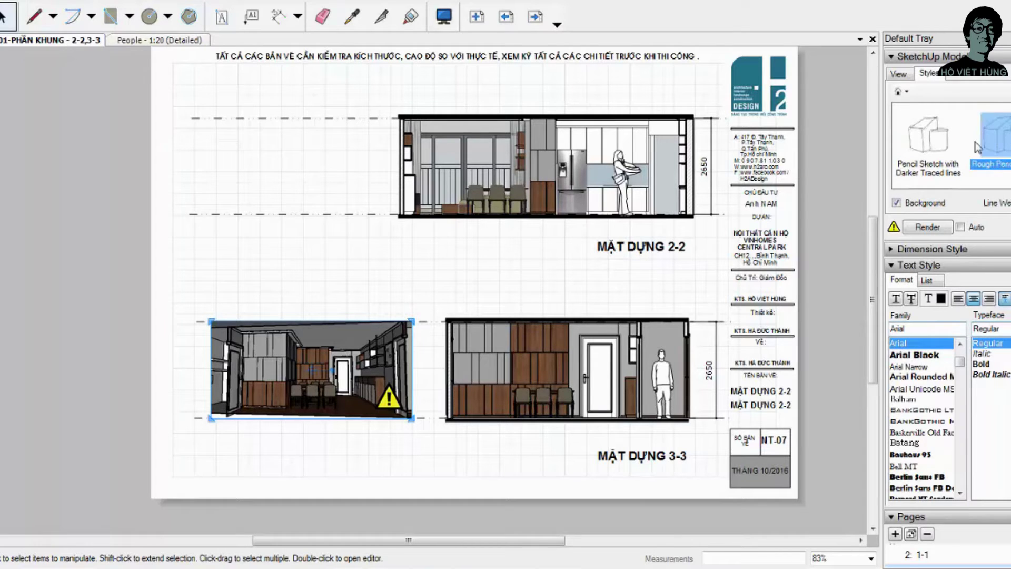
Step: From Assorted Styles, try Whiteboard with Dry Erase Marker, then PSO Snow, and render
click(898, 74)
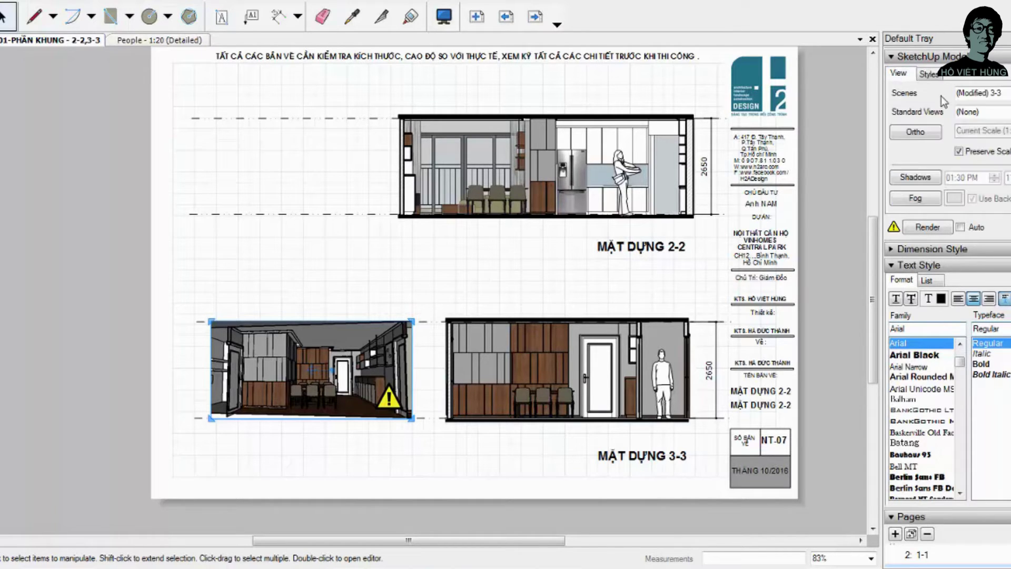
click(902, 92)
click(925, 127)
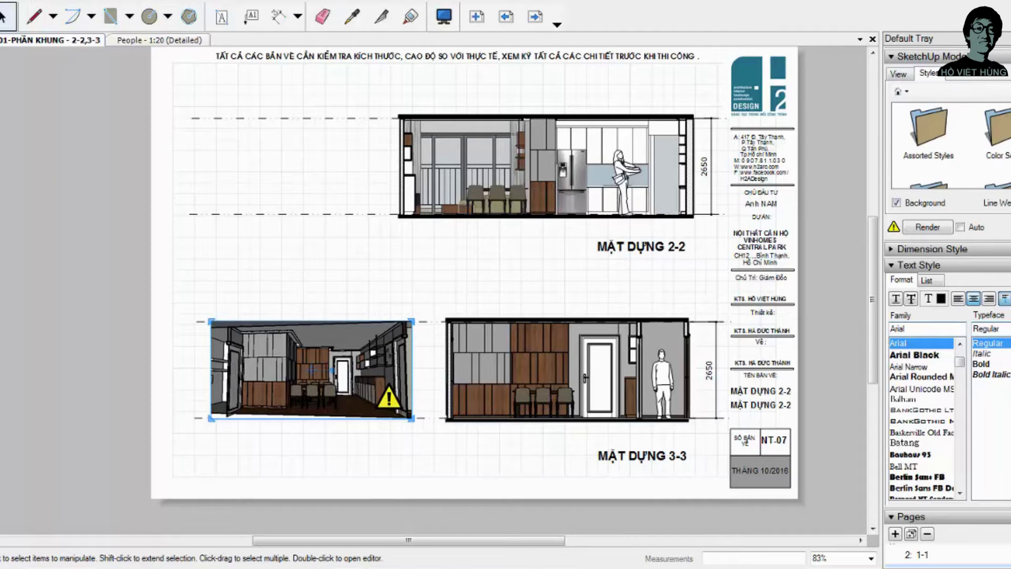
double_click(925, 138)
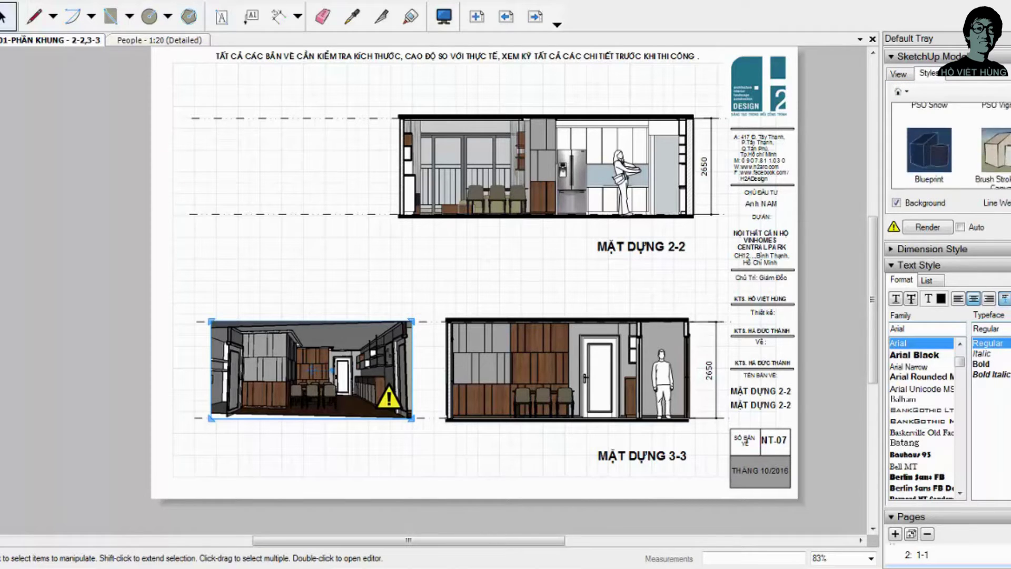
scroll(925, 138, down, 3)
scroll(942, 153, down, 2)
scroll(943, 153, down, 1)
click(952, 162)
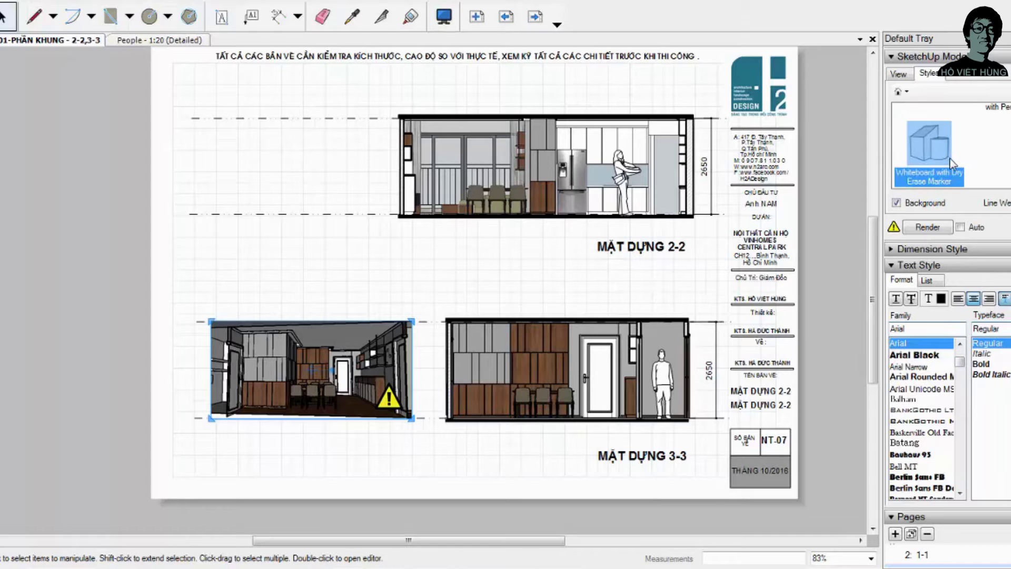
scroll(948, 143, down, 2)
scroll(948, 142, down, 2)
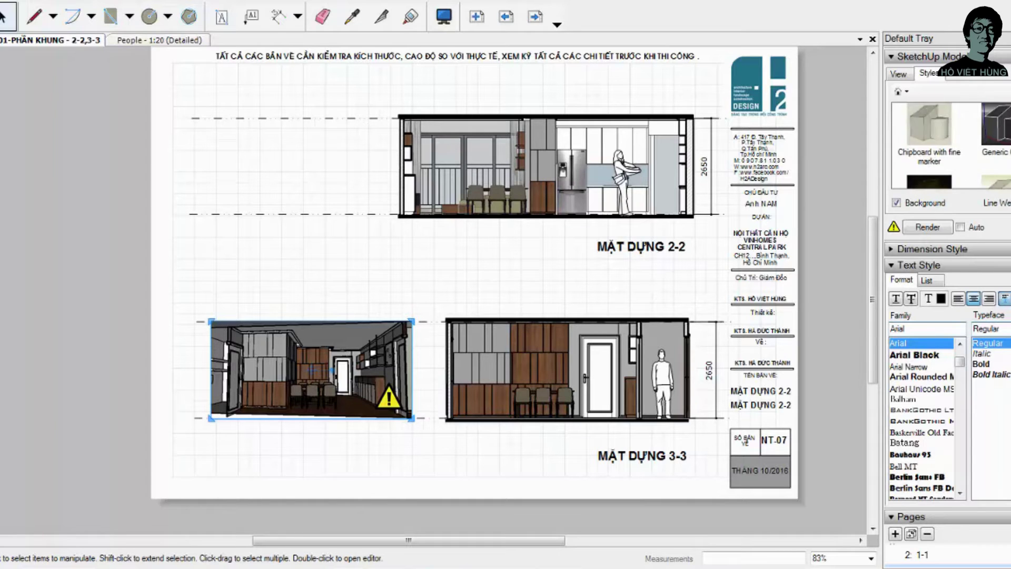
scroll(948, 142, down, 2)
click(935, 135)
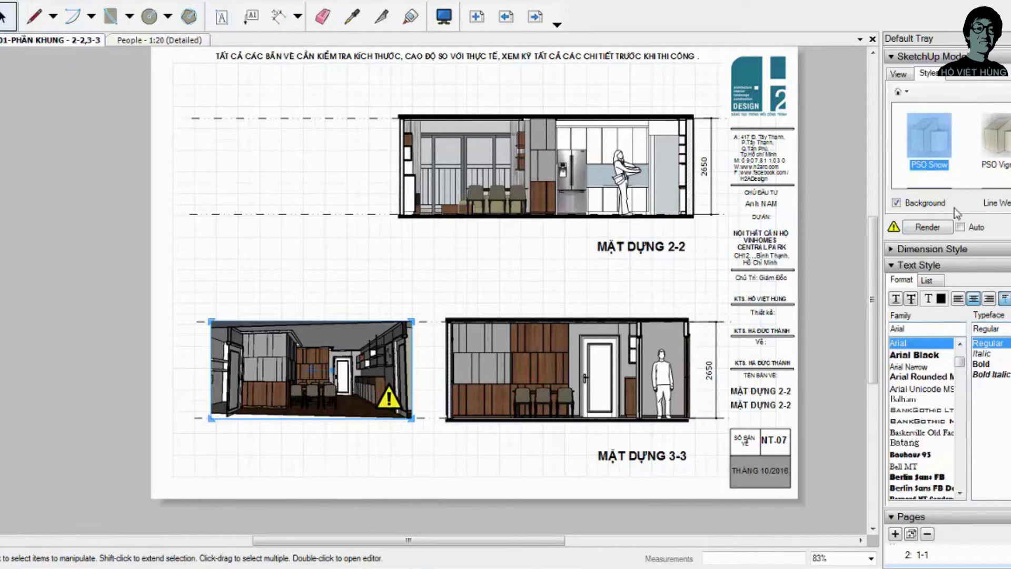
click(925, 231)
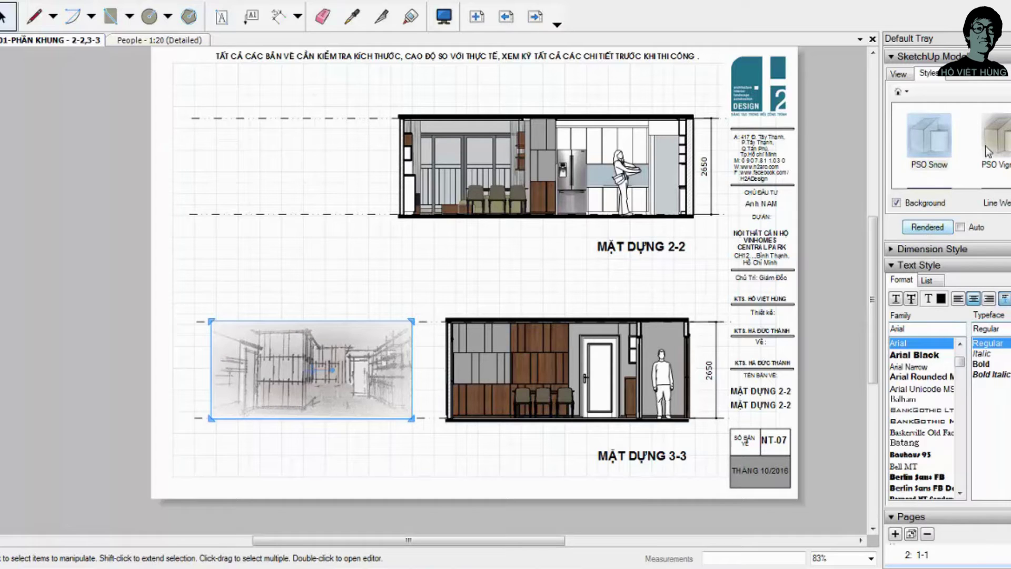
Step: Apply the PSO Snow style to the perspective view and render it
click(930, 136)
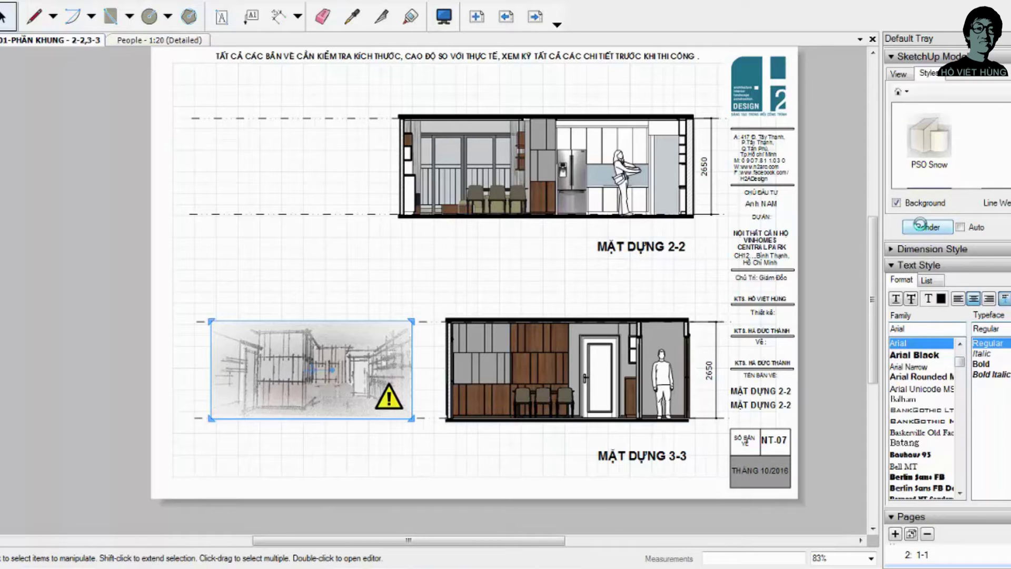
click(919, 224)
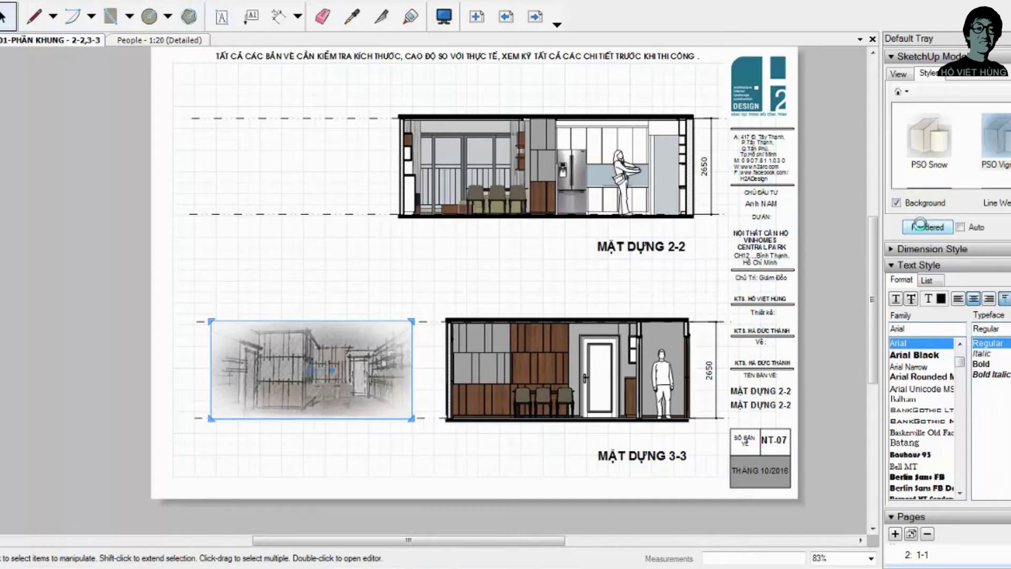
scroll(993, 120, down, 2)
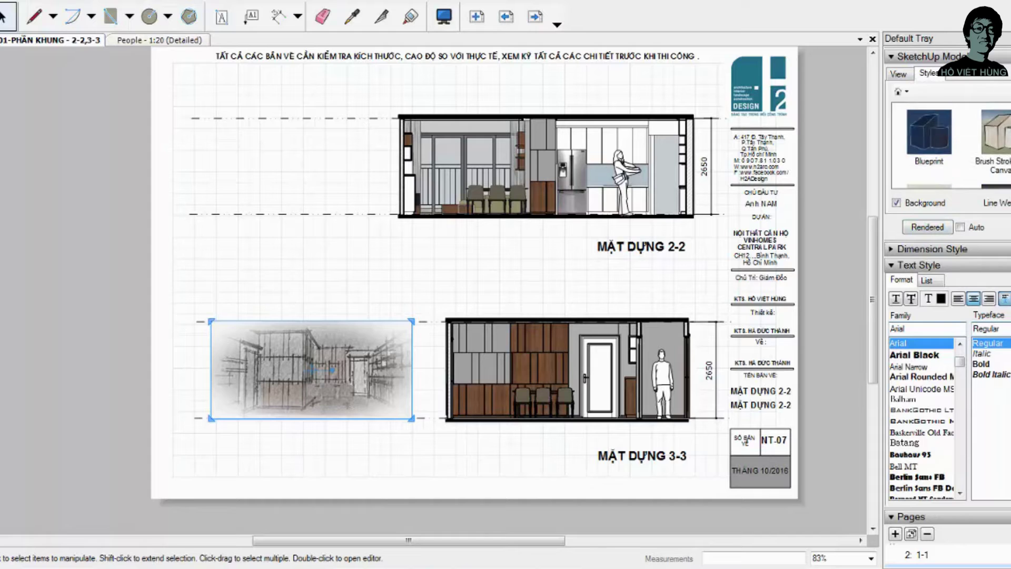
scroll(993, 120, down, 2)
scroll(992, 121, down, 1)
scroll(992, 120, down, 1)
scroll(992, 120, up, 2)
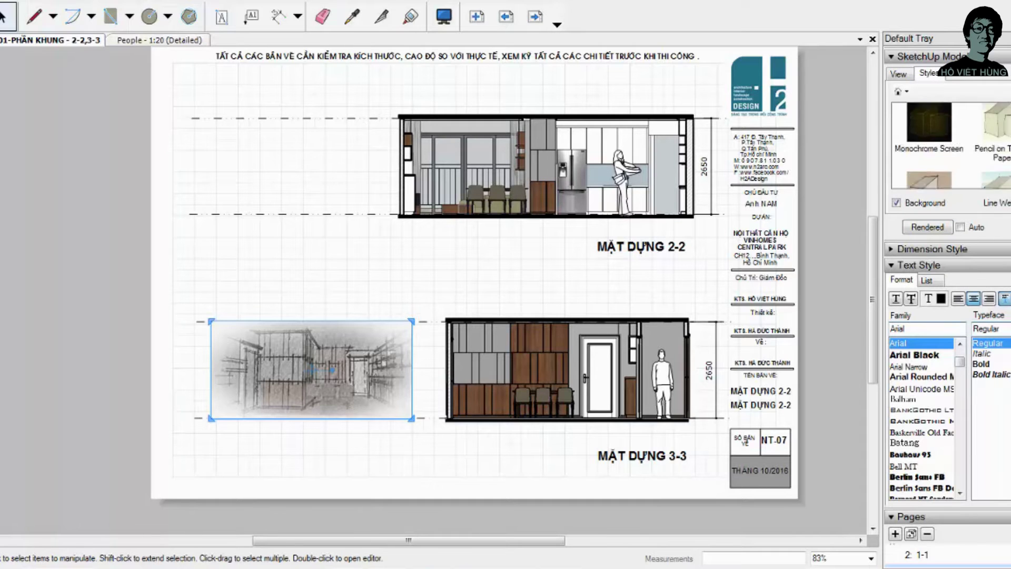
scroll(992, 120, up, 2)
scroll(992, 120, up, 2)
Step: Apply a shaded in-model style to the perspective view and render it
click(907, 94)
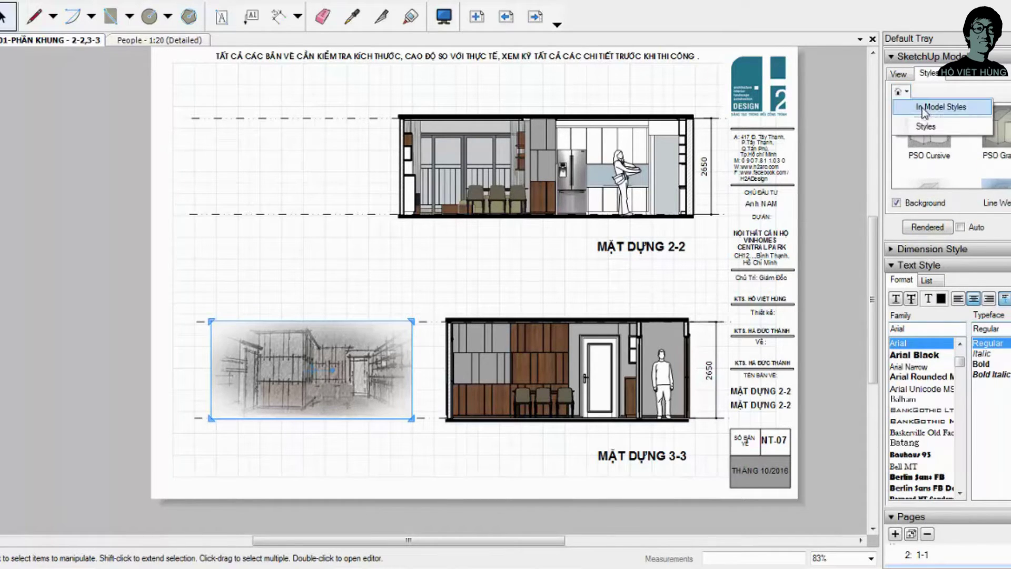
scroll(996, 138, down, 1)
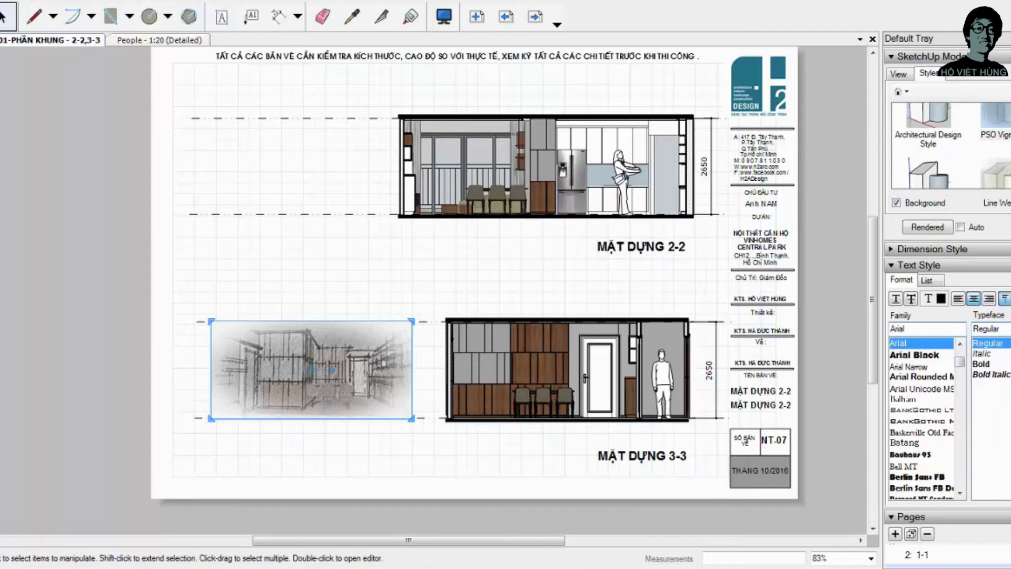
scroll(985, 148, down, 1)
click(943, 156)
click(927, 228)
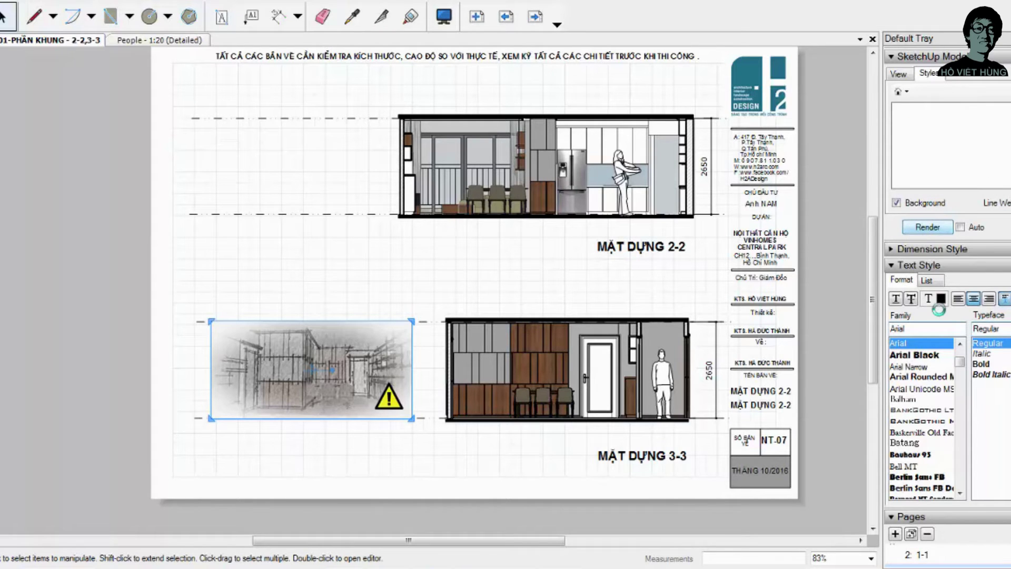
Step: Re-render the shaded perspective viewport and zoom out over the sheet
scroll(255, 369, up, 1)
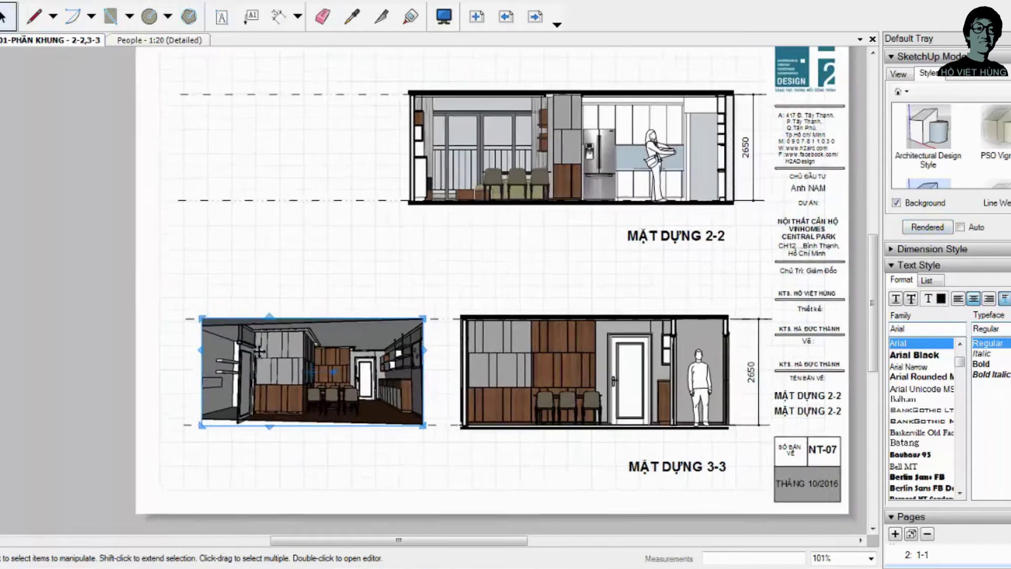
scroll(254, 369, up, 2)
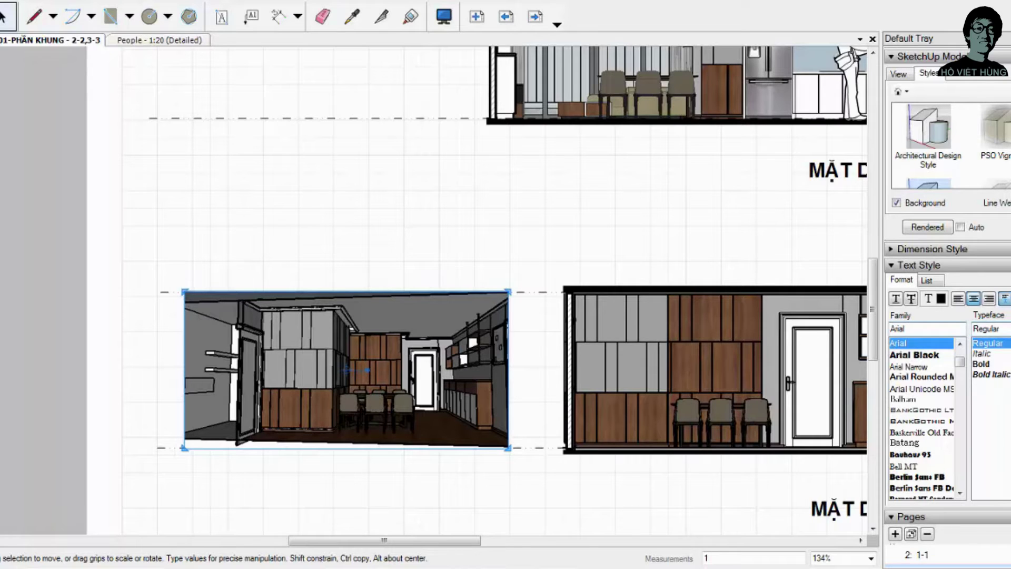
click(925, 227)
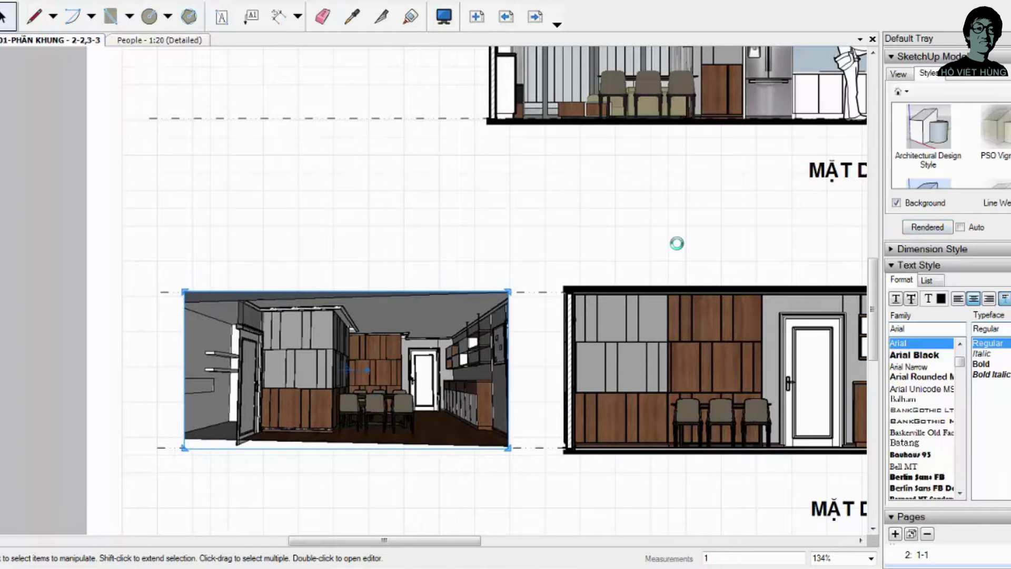
scroll(521, 350, up, 2)
scroll(411, 352, down, 3)
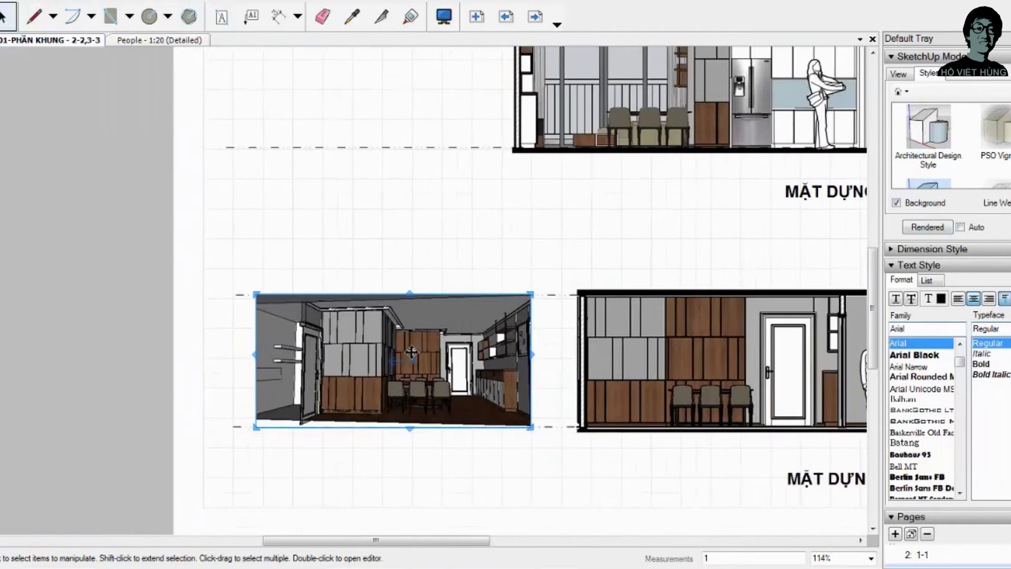
scroll(411, 352, down, 3)
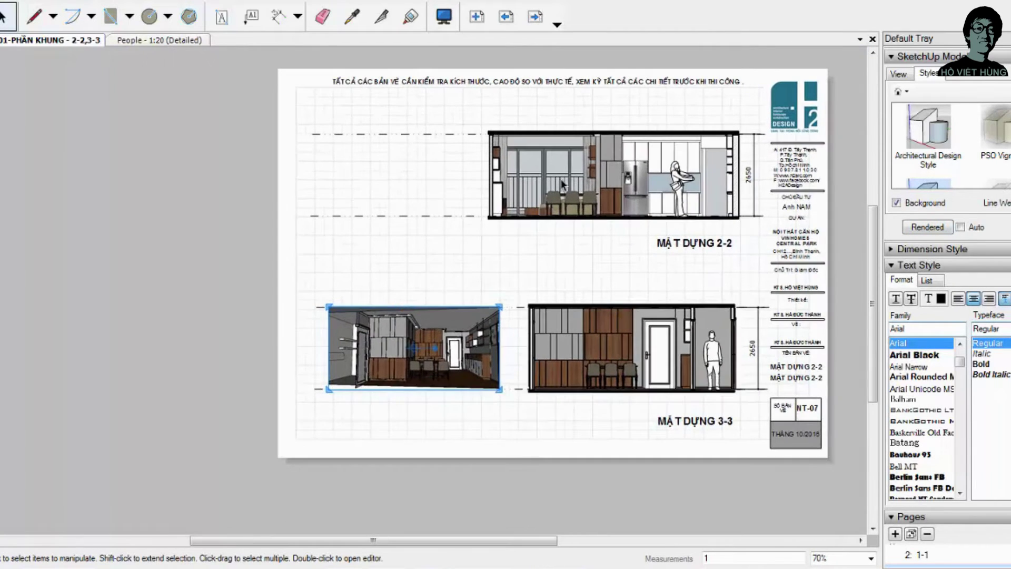
Step: Undo an accidental paste and select the upper elevation viewport
key(ctrl+v)
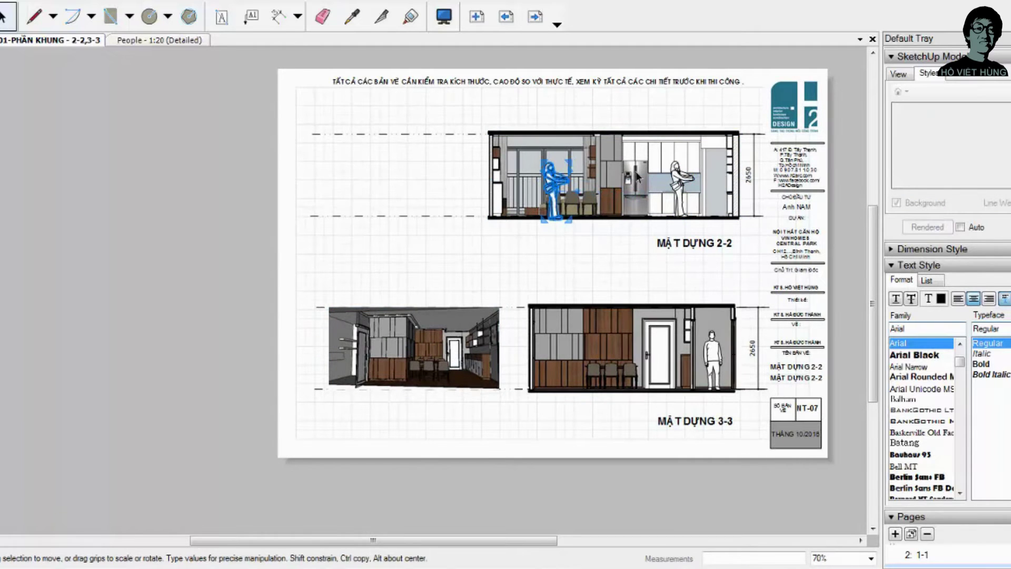
key(ctrl+z)
click(595, 171)
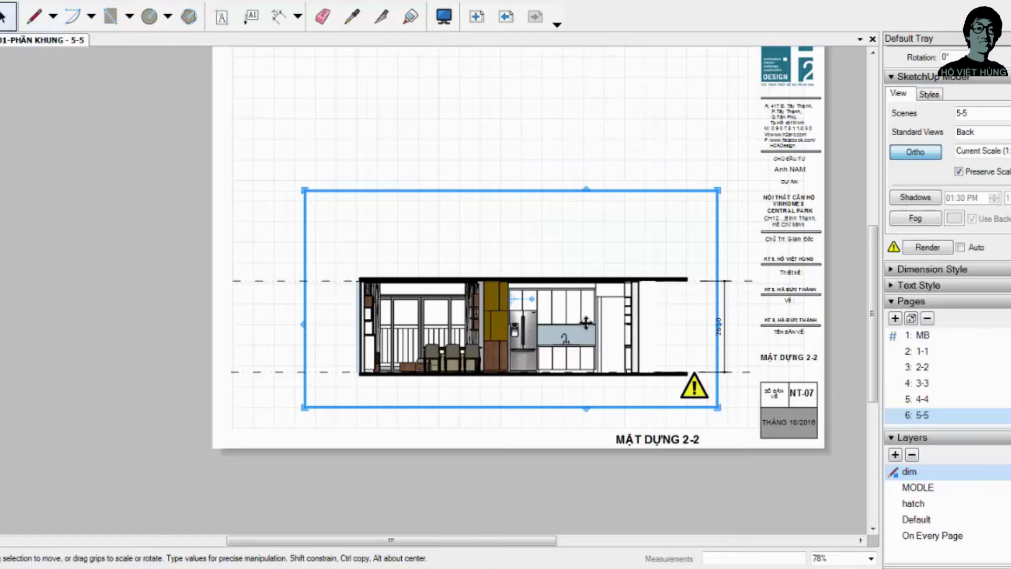
Step: Move between pages 4-4 and 3-3, settling on the page 4-4 elevation viewport
right_click(587, 323)
key(Escape)
right_click(586, 323)
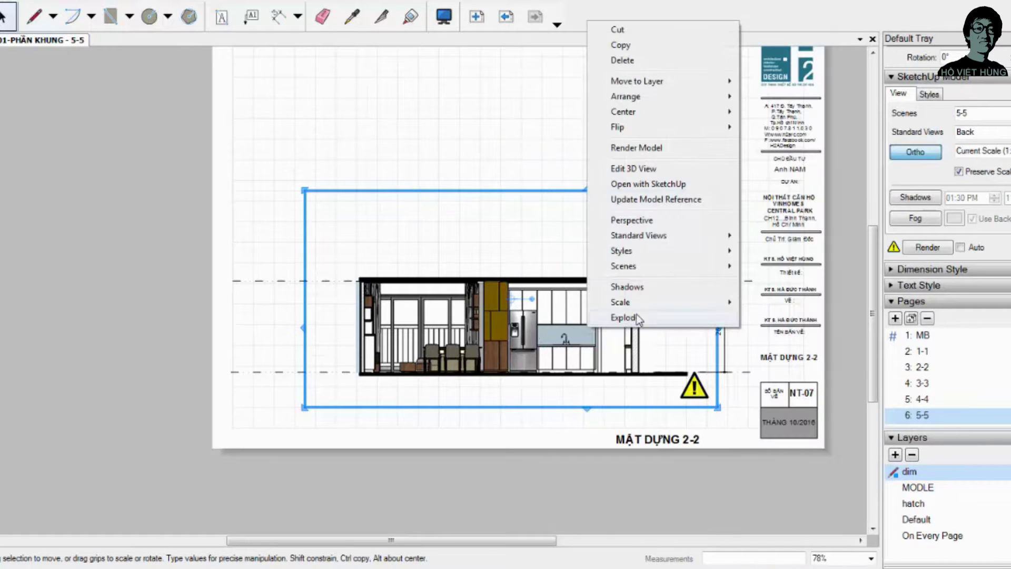
click(919, 398)
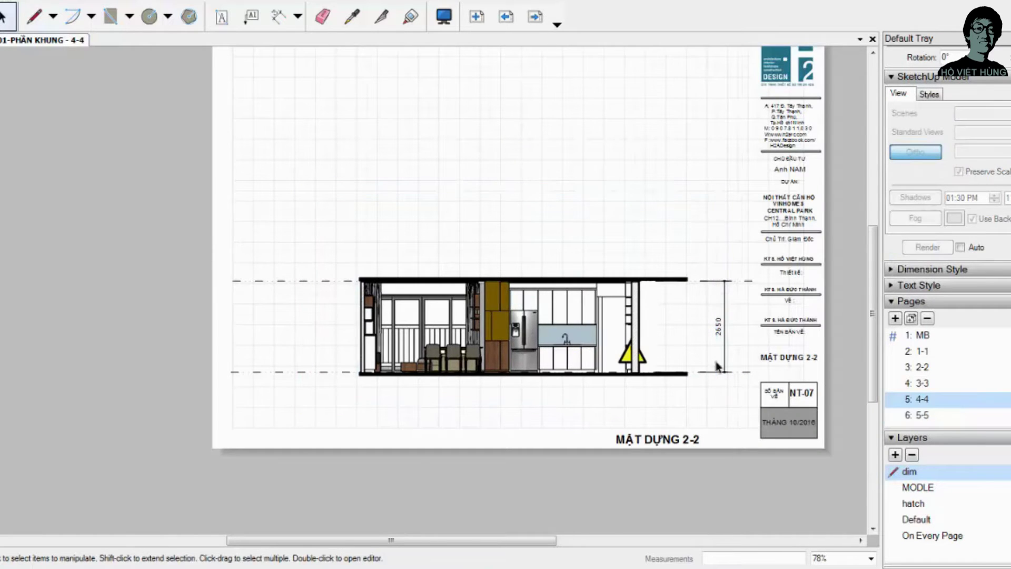
click(587, 326)
right_click(586, 323)
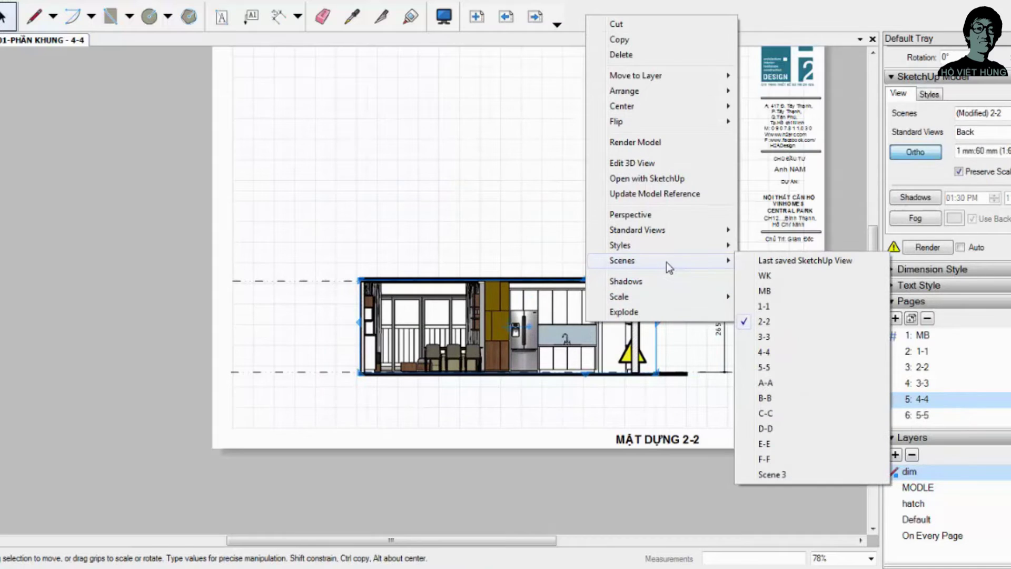
click(919, 383)
right_click(563, 303)
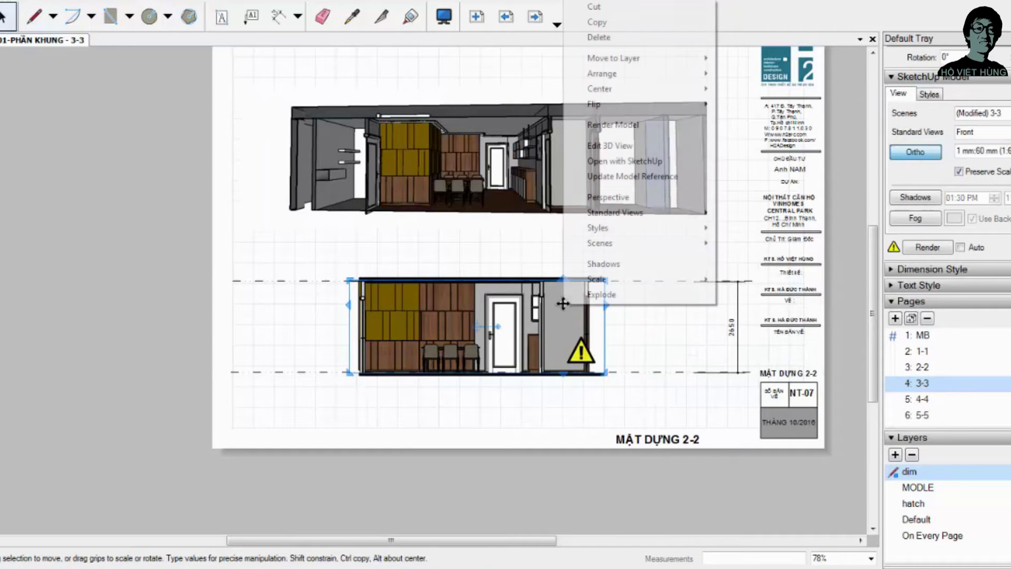
click(979, 399)
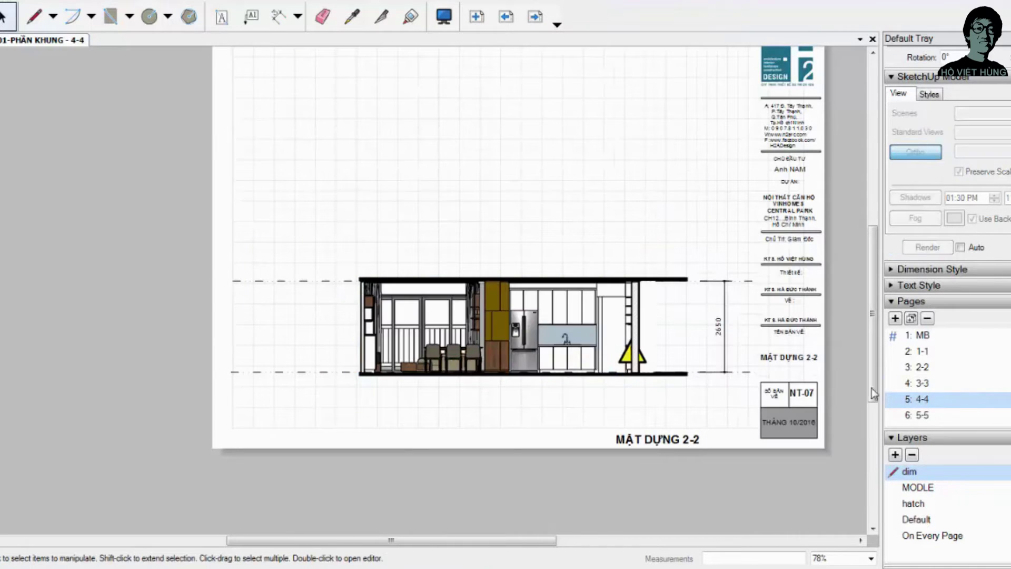
Step: Set the viewport to scene 4-4, enlarge its frame up and left, and render it
right_click(568, 323)
click(752, 358)
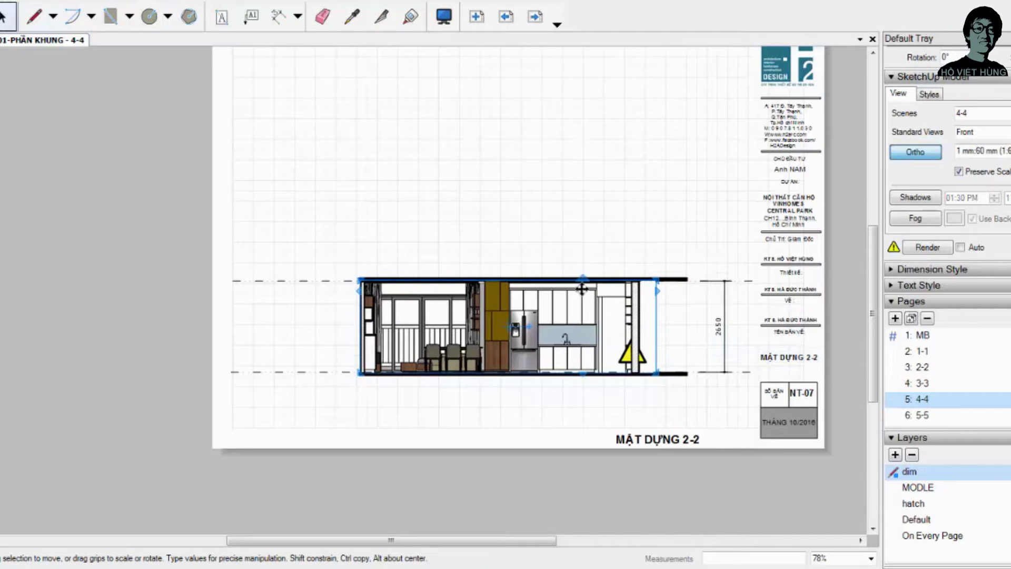
drag(356, 275, 314, 200)
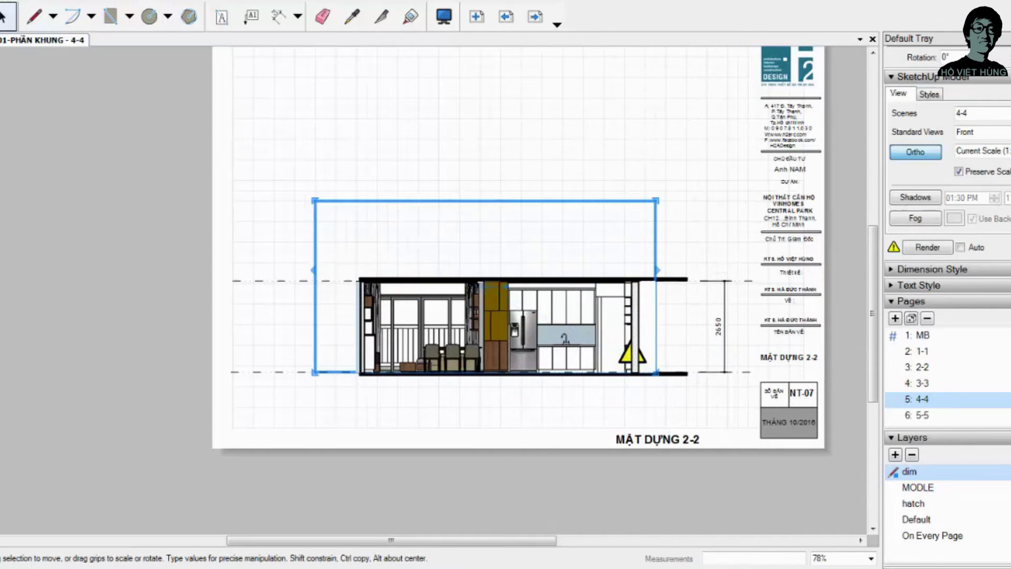
click(927, 250)
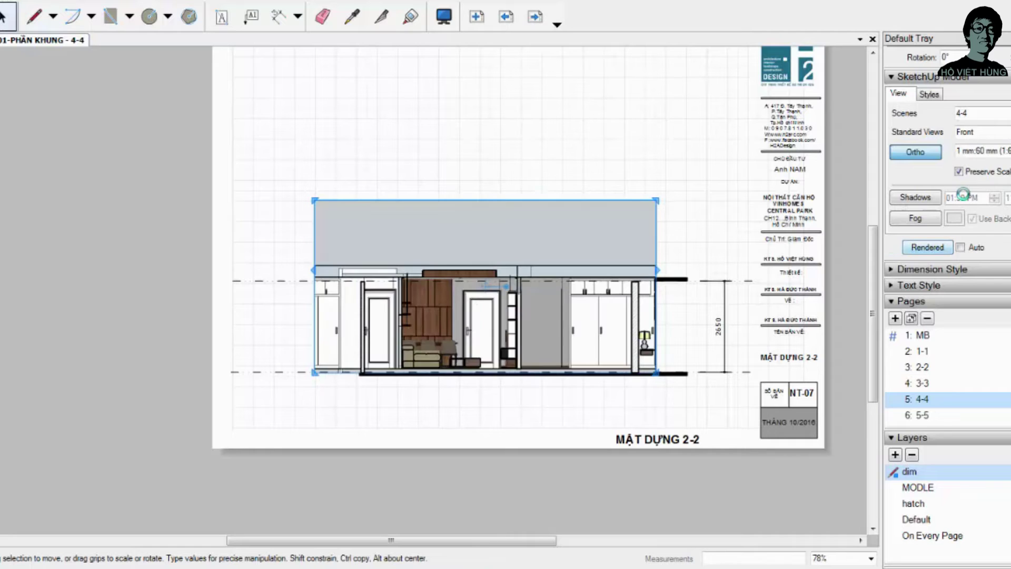
click(929, 94)
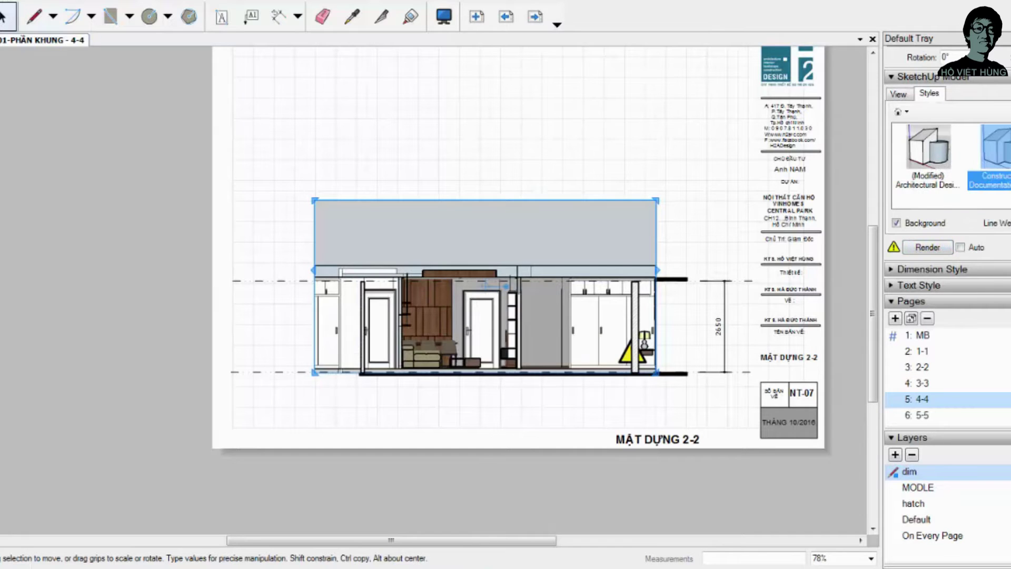
click(1006, 112)
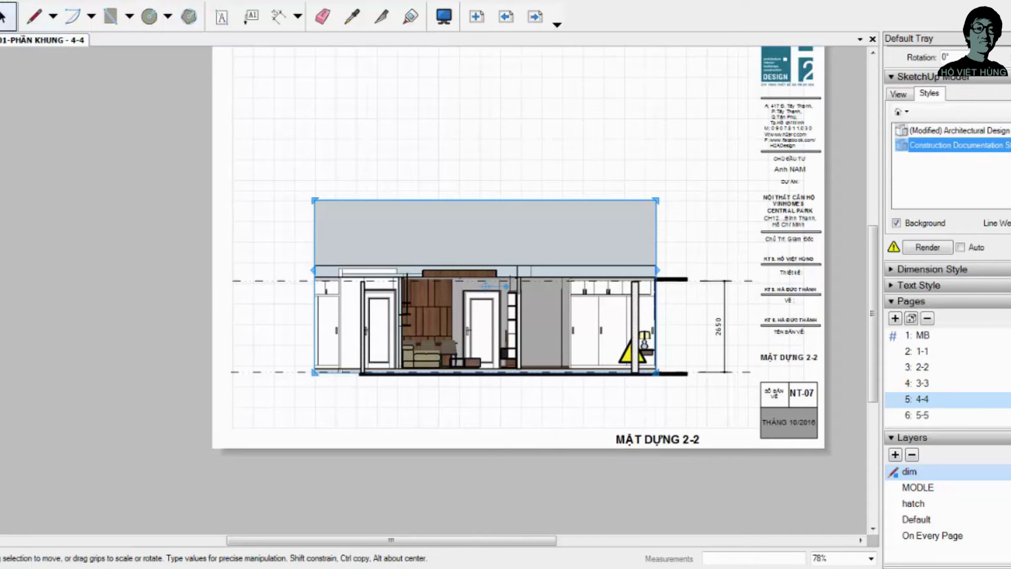
click(1005, 112)
Step: Nudge the 4-4 viewport down, enlarge its frame around the elevation, and re-render
scroll(643, 323, up, 2)
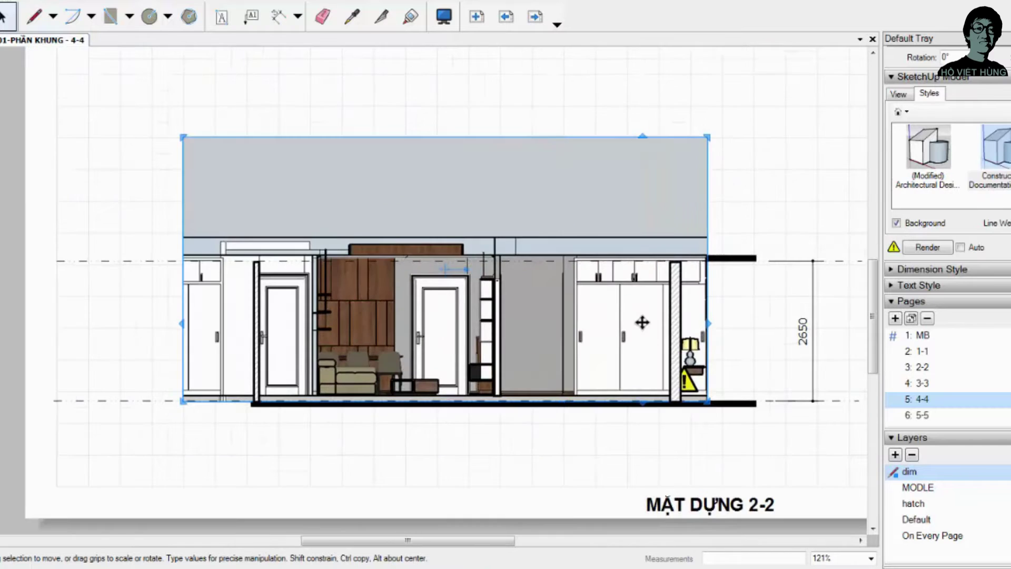
scroll(634, 306, up, 1)
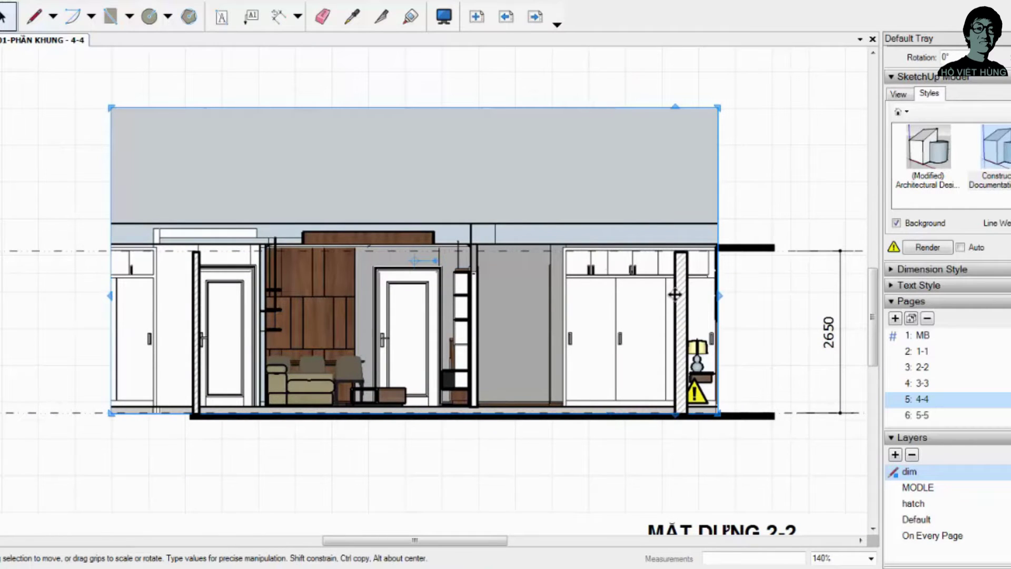
drag(675, 290, 674, 294)
key(Down)
key(Down)
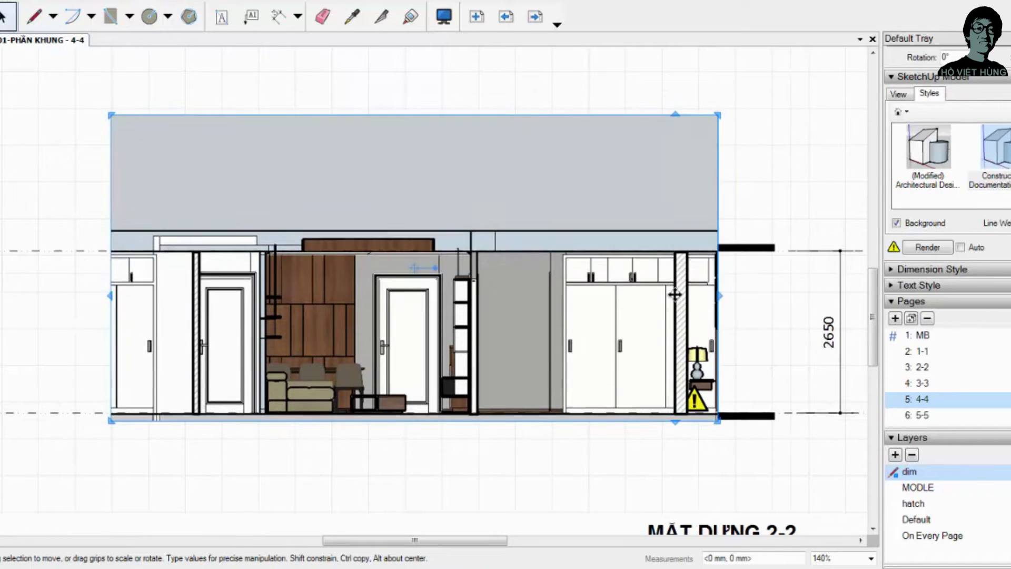
scroll(537, 233, down, 2)
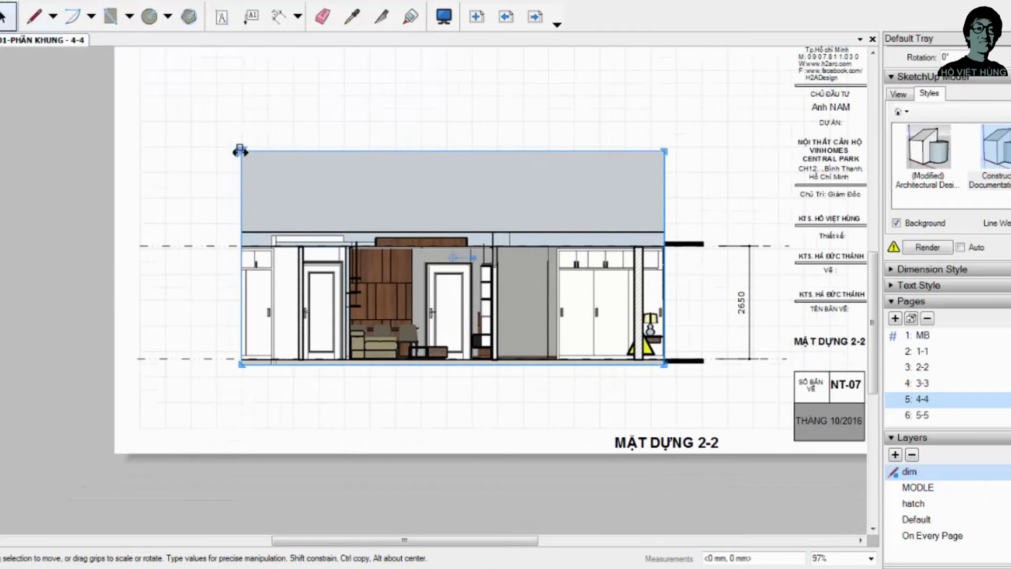
drag(239, 151, 165, 95)
drag(665, 363, 750, 415)
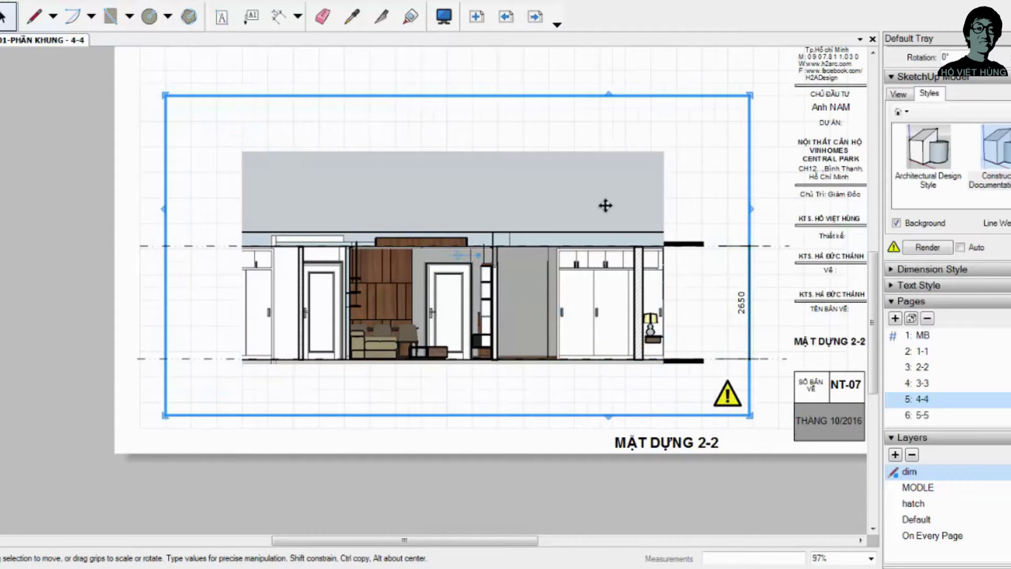
click(935, 248)
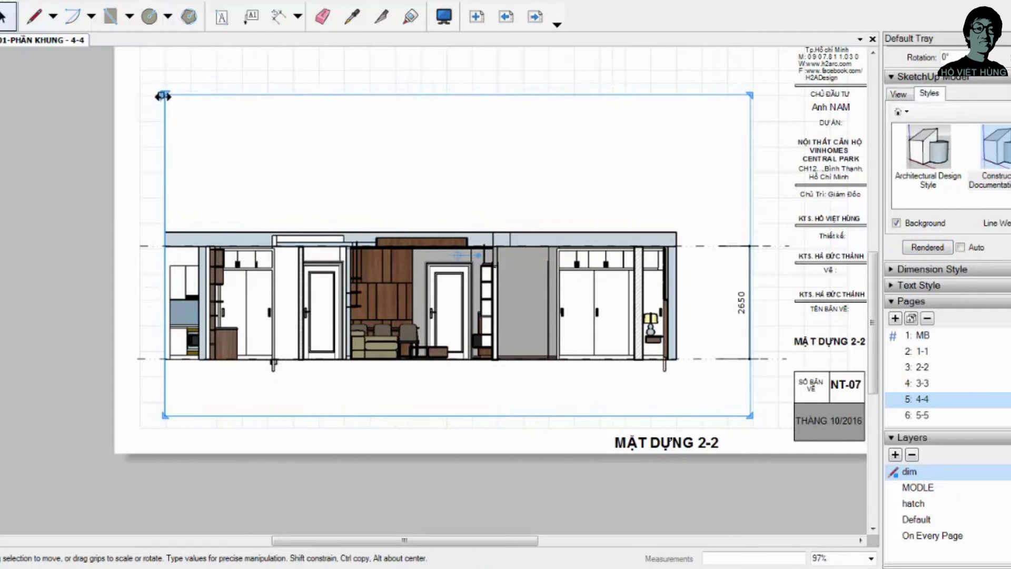
Step: Extend the left edge, trim top and bottom edges to the wall, and re-render
drag(163, 96, 127, 95)
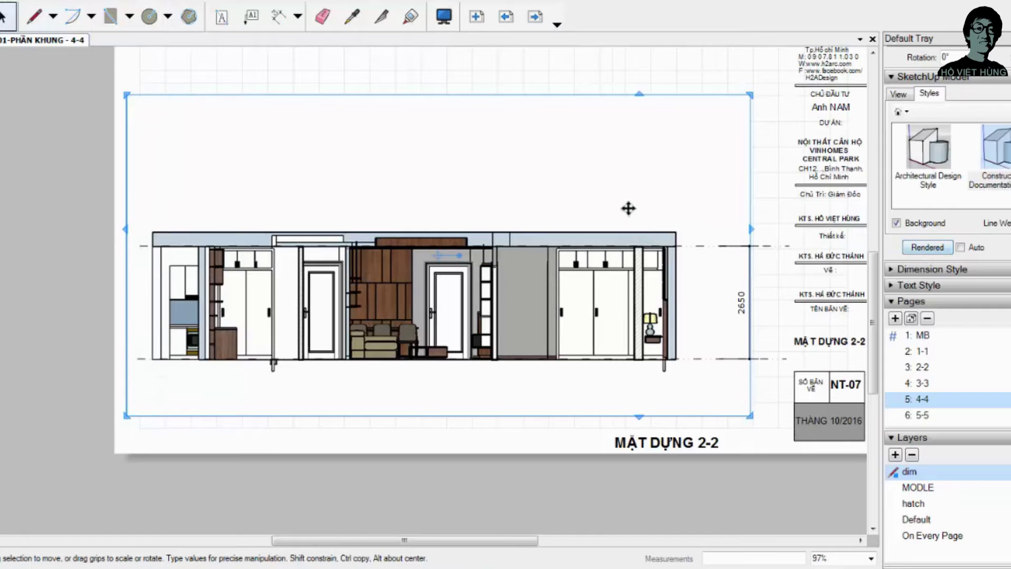
drag(568, 235, 569, 245)
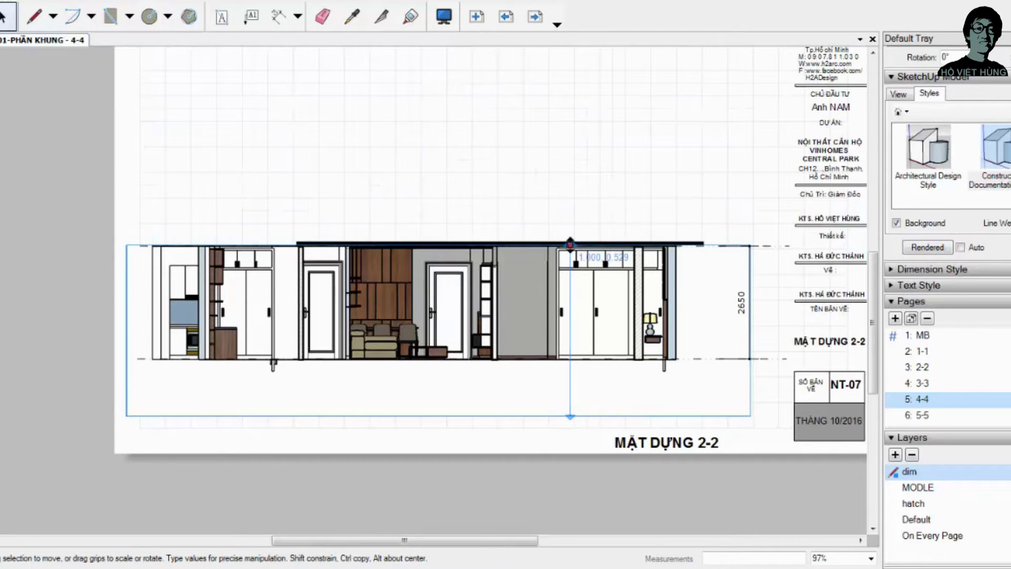
drag(553, 416, 551, 358)
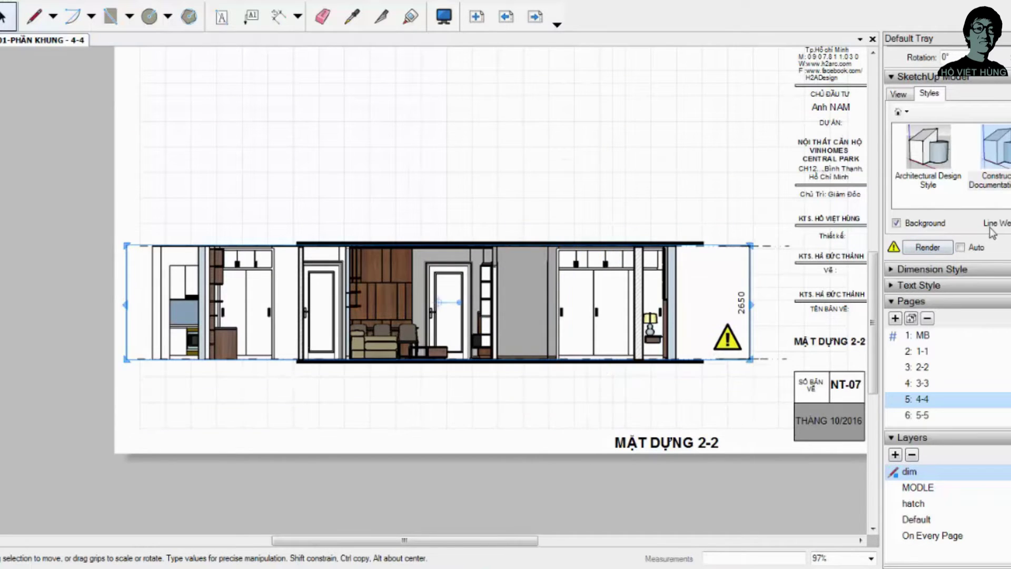
scroll(927, 211, up, 3)
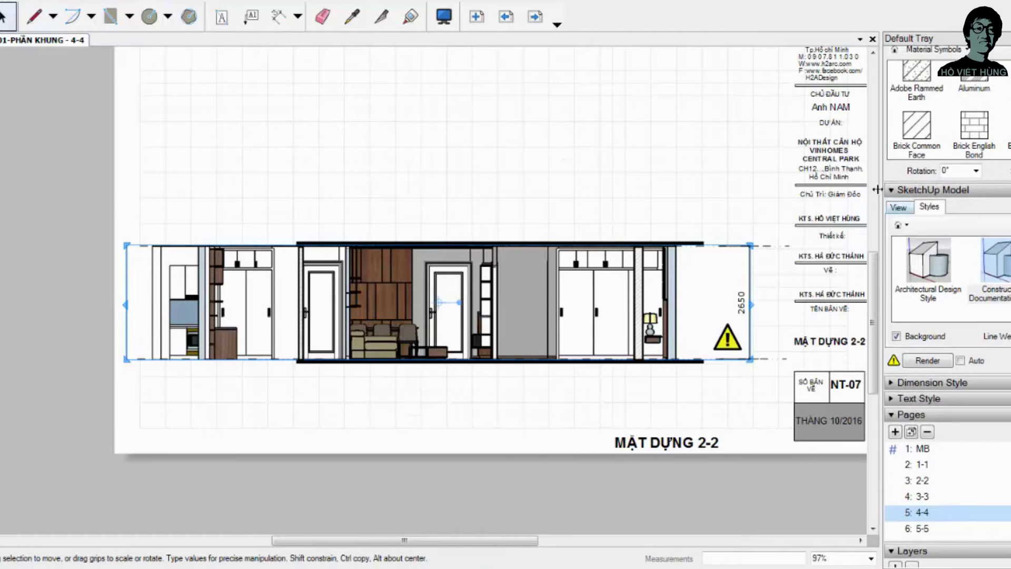
click(899, 206)
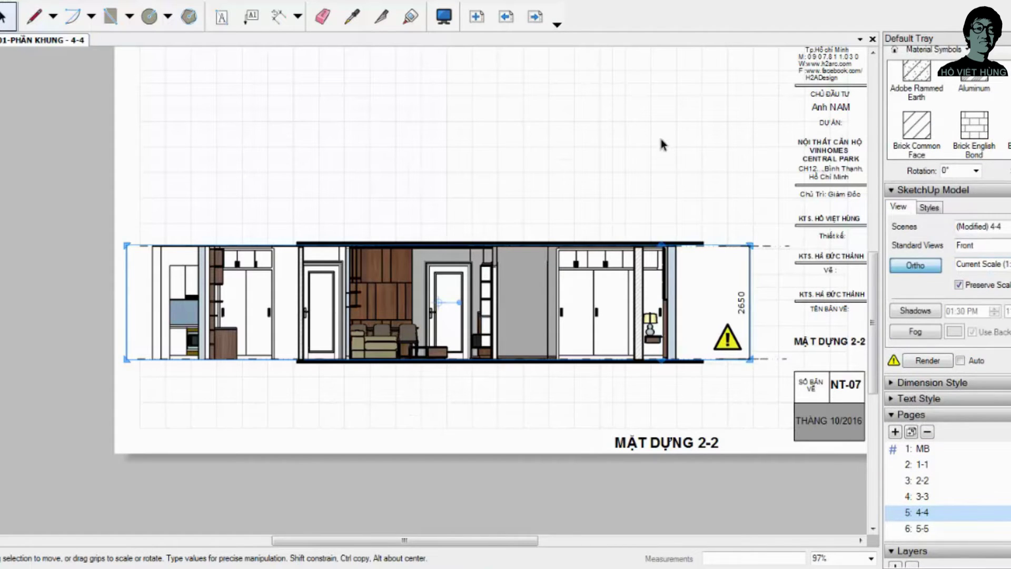
click(927, 361)
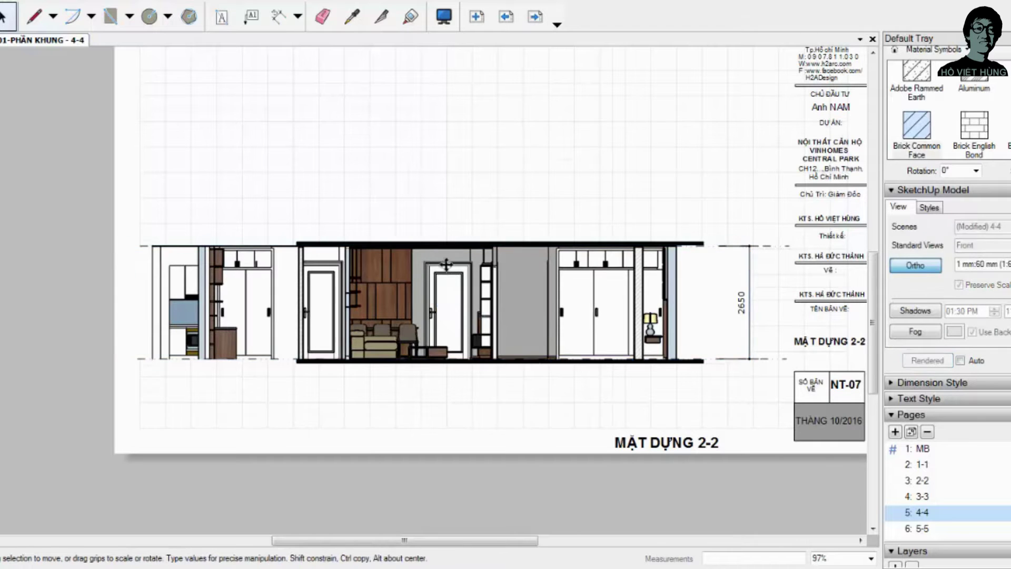
scroll(345, 244, up, 3)
Step: Stretch the top and bottom black lines left across the whole 4-4 elevation
click(350, 413)
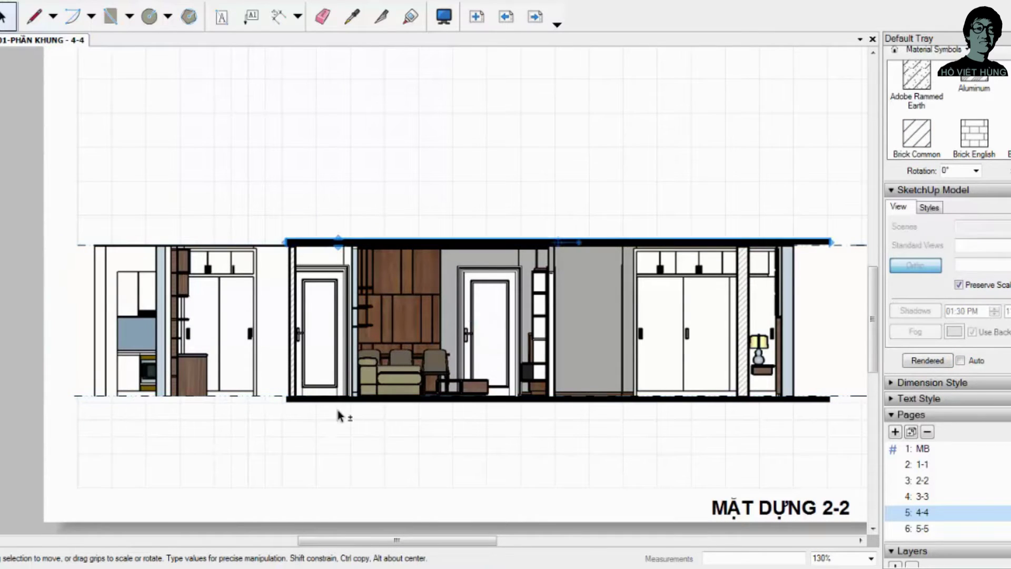
click(366, 398)
shift+click(323, 245)
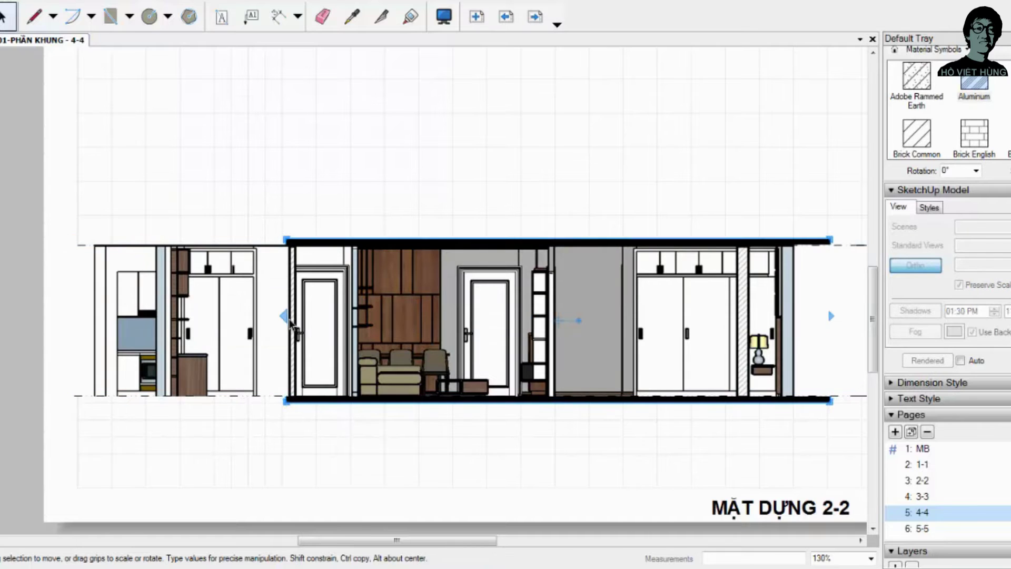
drag(284, 318, 74, 315)
scroll(657, 204, down, 5)
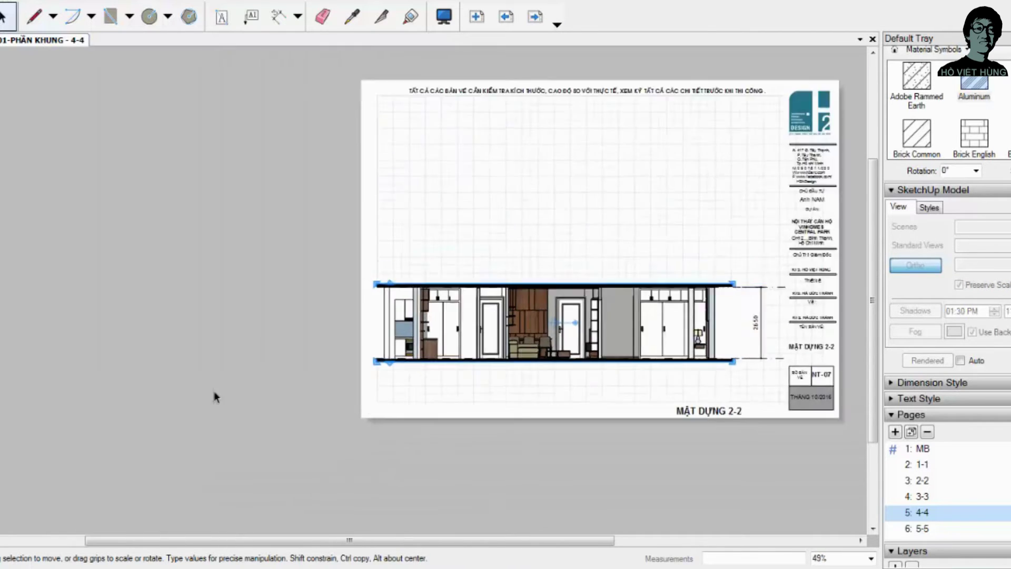
click(214, 394)
Step: Go to the 5-5 elevation page
scroll(621, 365, up, 2)
scroll(714, 347, up, 2)
scroll(715, 348, down, 1)
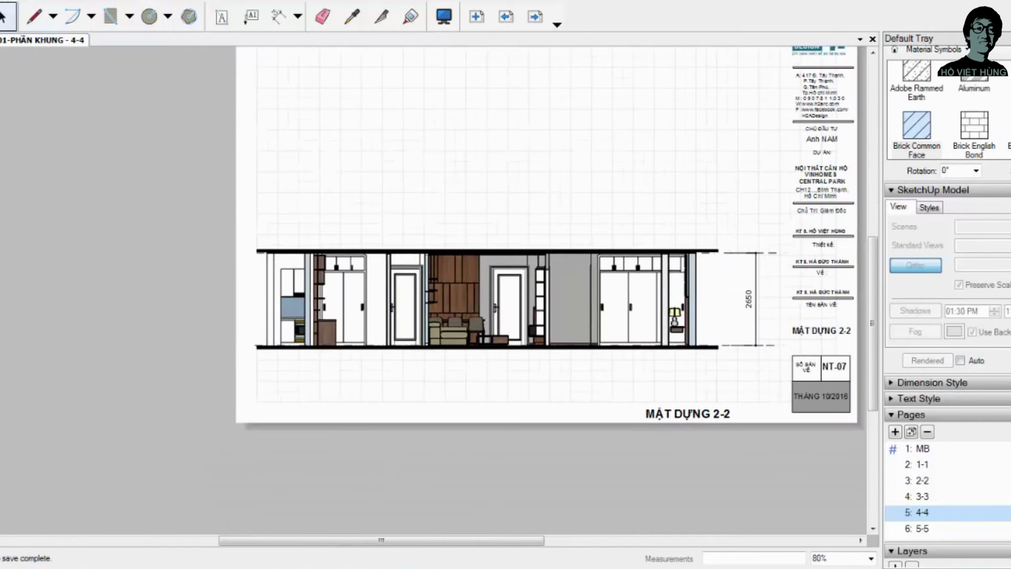
click(921, 529)
scroll(925, 531, down, 3)
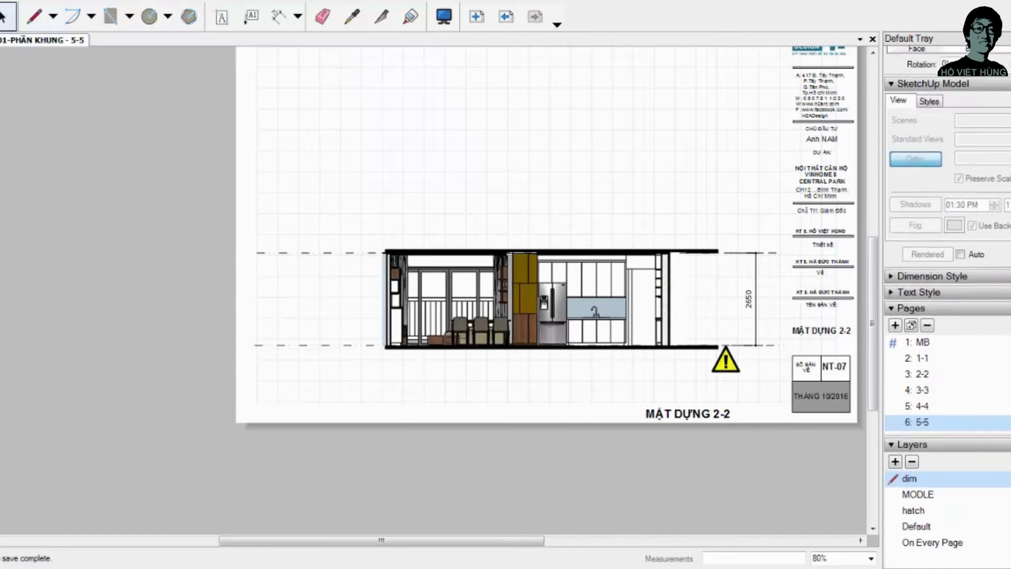
Step: On page 4-4, retitle the drawing caption from MẶT DỰNG 2-2 to MẶT DỰNG 4-4
click(922, 338)
click(688, 413)
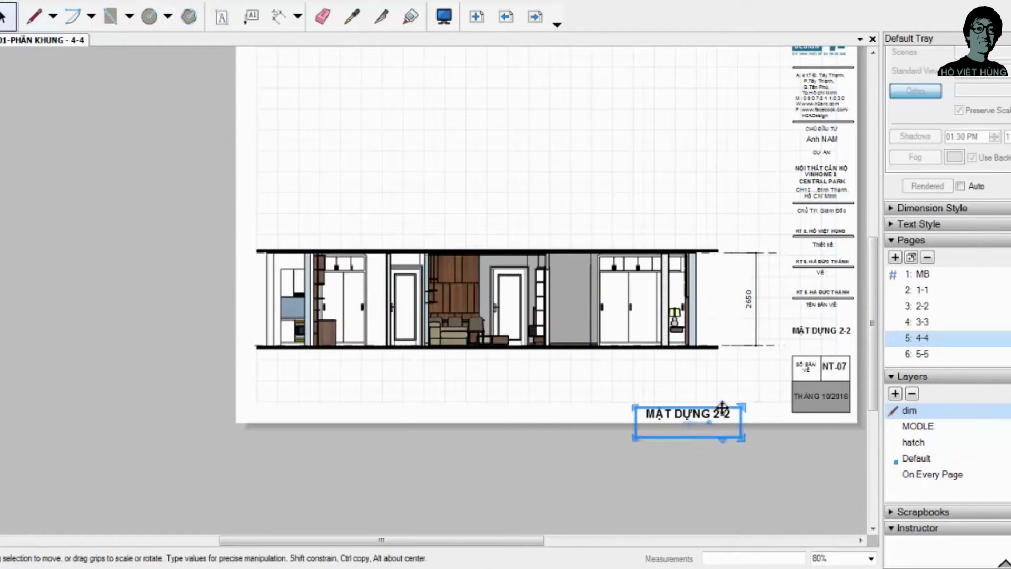
double_click(732, 416)
key(BackSpace)
key(BackSpace)
key(BackSpace)
text(4-4)
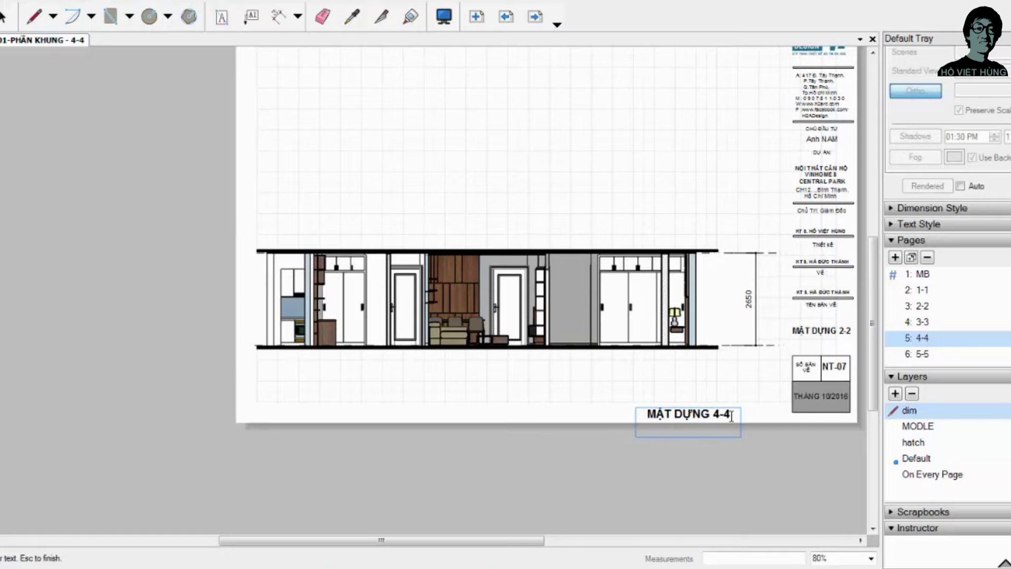
key(Escape)
Step: Change the title-block entry from MẶT DỰNG 2-2 to MẶT DỰNG 5-5
double_click(832, 338)
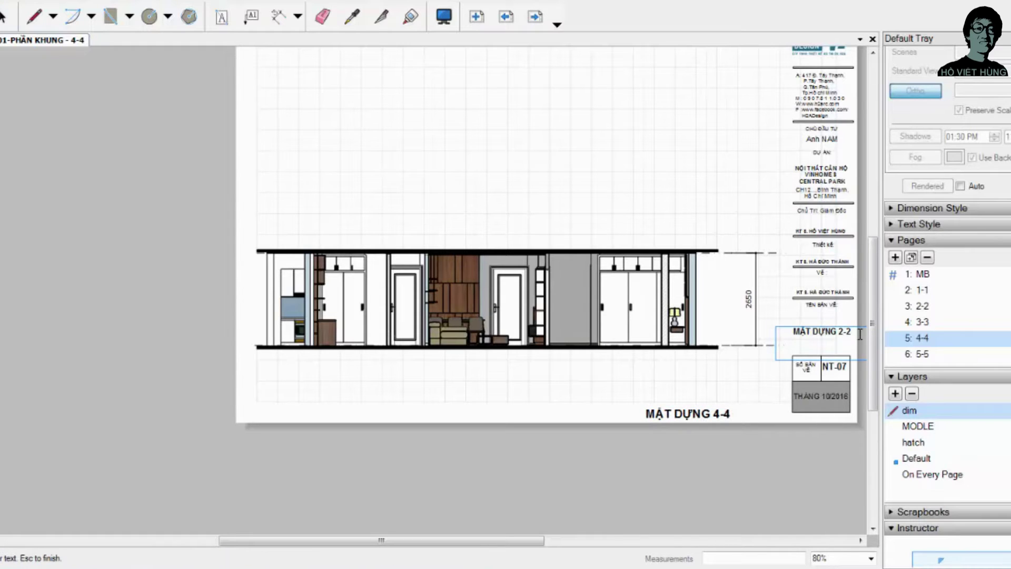
key(BackSpace)
key(BackSpace)
key(BackSpace)
text(5)
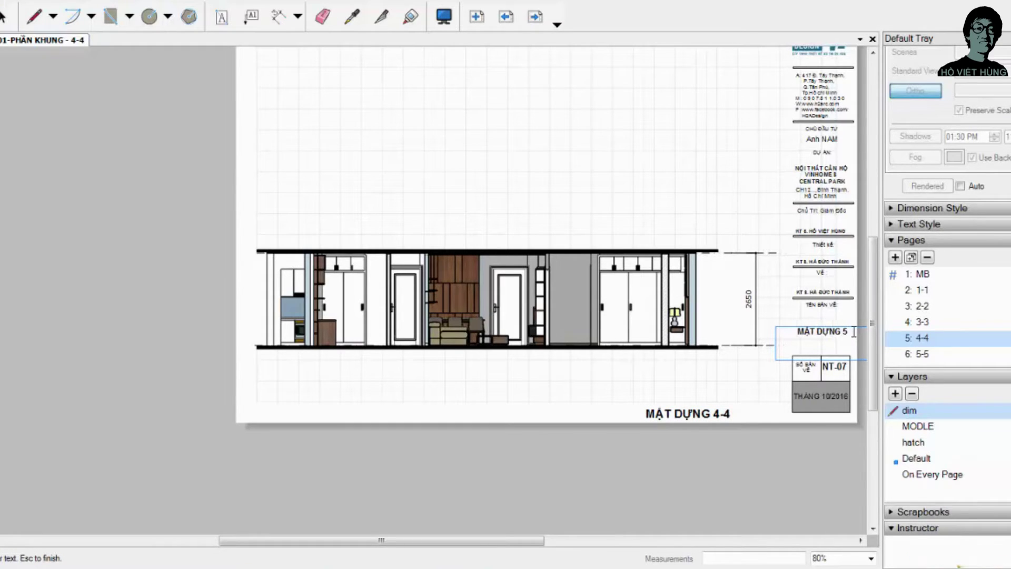
text(-5)
key(Escape)
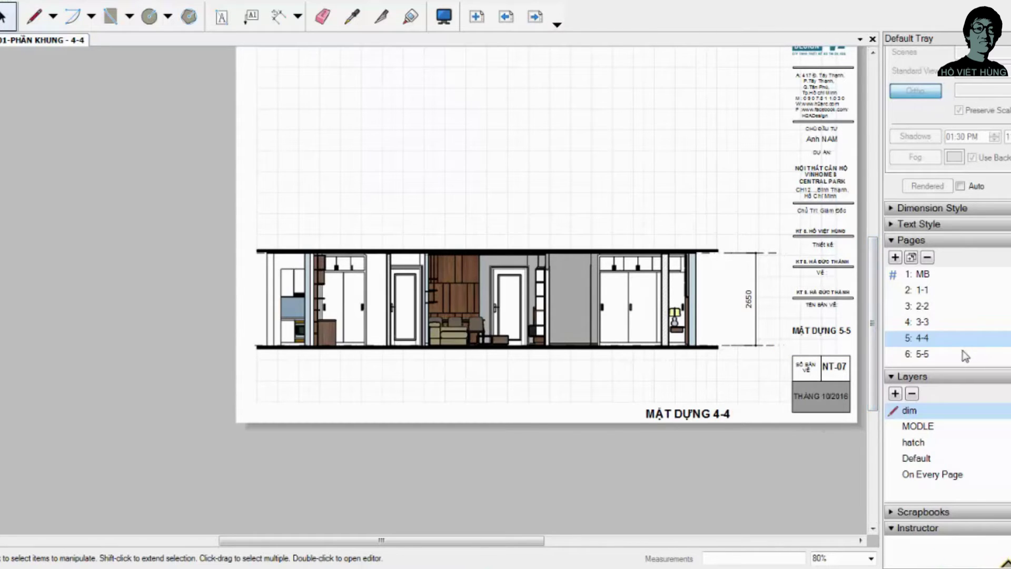
Step: Switch to the 5-5 elevation page and scroll over its drawing
click(966, 354)
scroll(611, 251, down, 1)
scroll(476, 254, down, 2)
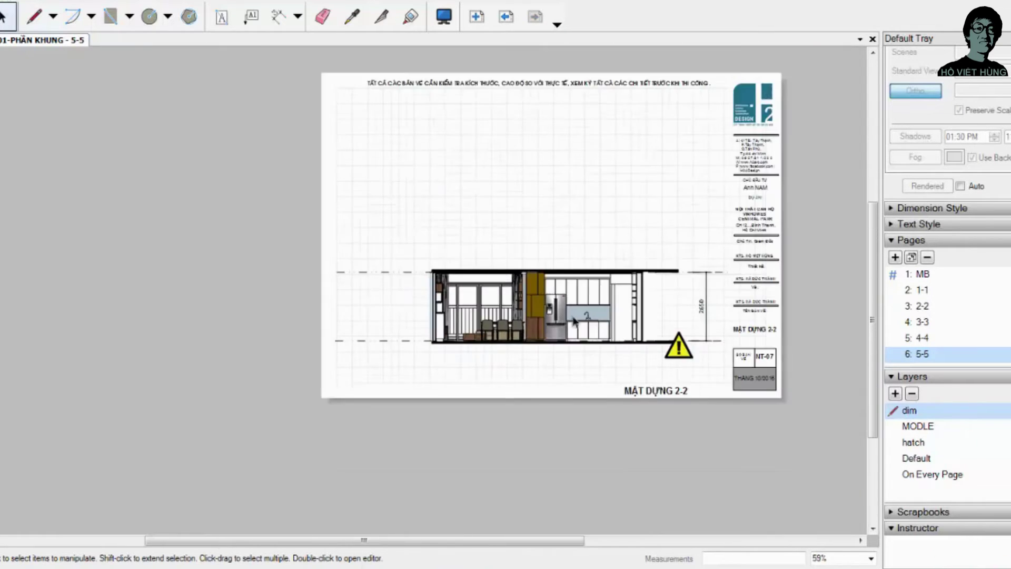
scroll(476, 254, up, 3)
scroll(943, 316, down, 1)
Step: Duplicate page 5-5 as a new page named A-A
click(943, 329)
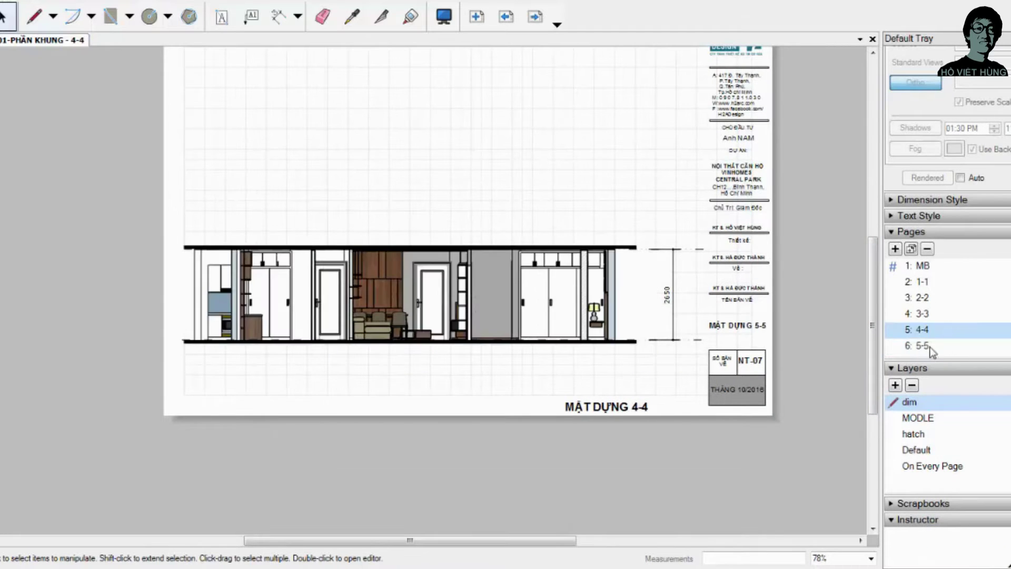
click(930, 346)
right_click(930, 348)
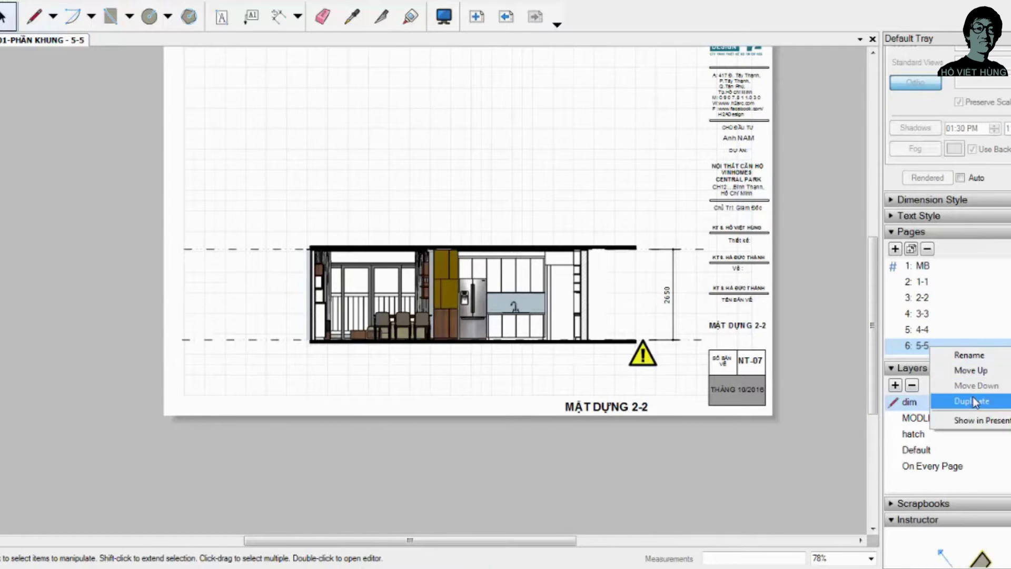
click(963, 399)
double_click(942, 348)
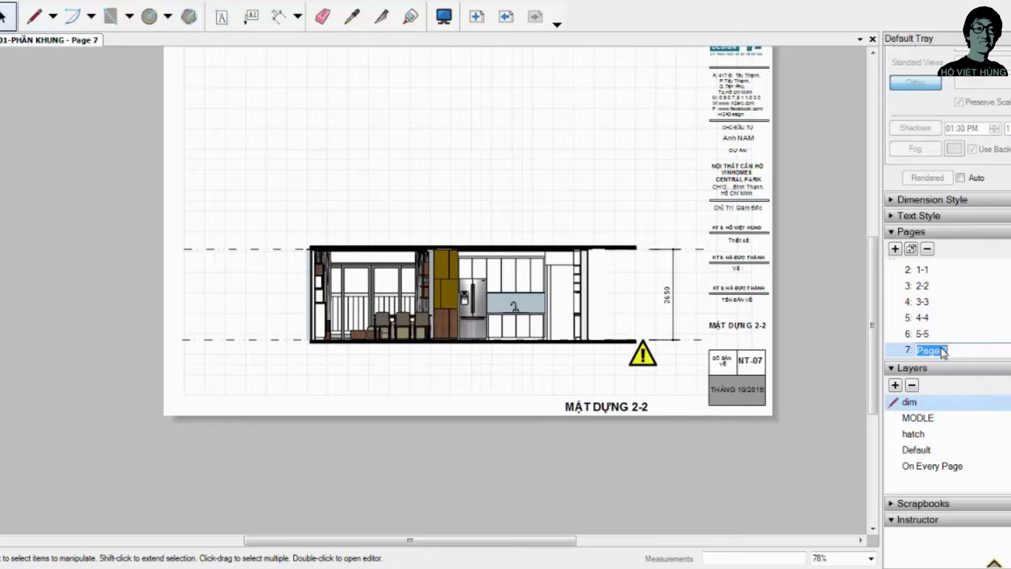
text(a-a)
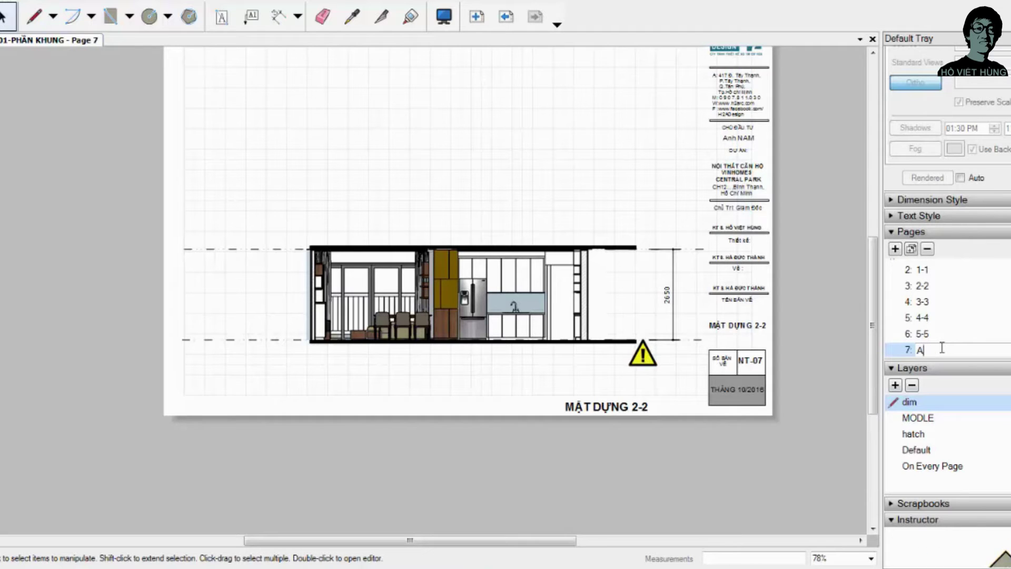
key(Return)
Step: Show the A-A scene in the new page's viewport with the Construction Documentation style
click(311, 235)
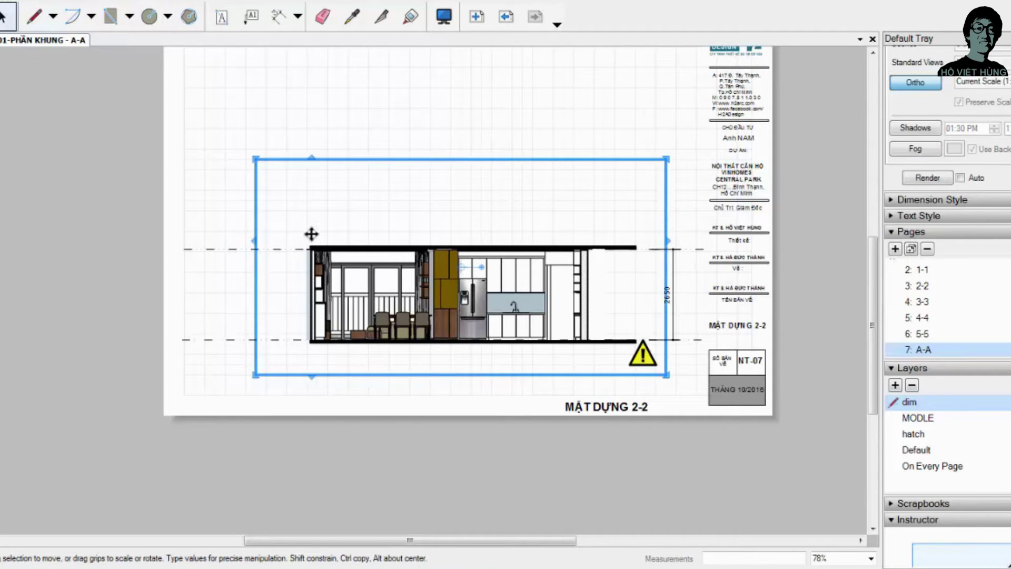
right_click(464, 264)
mouse_move(501, 508)
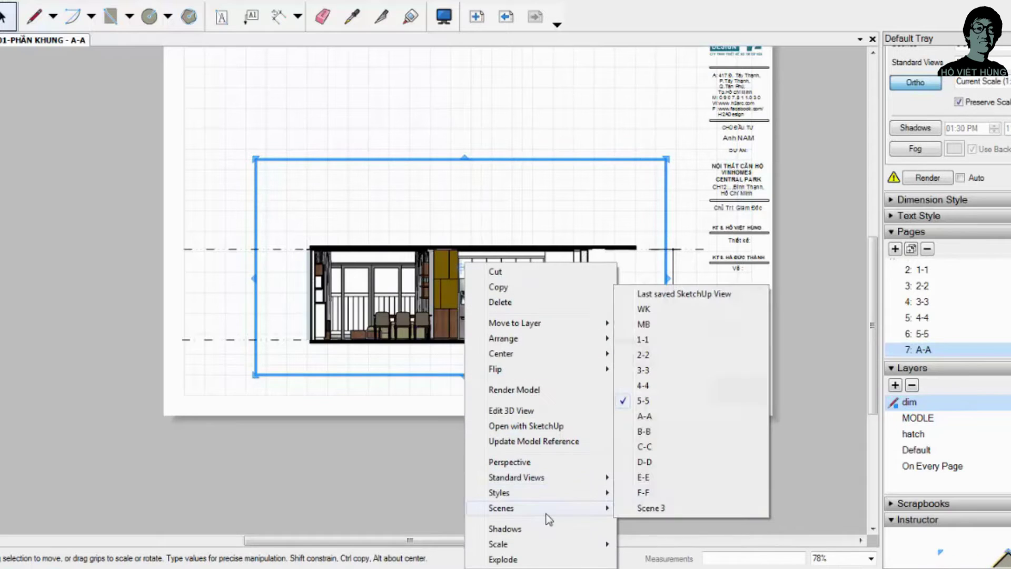
click(653, 418)
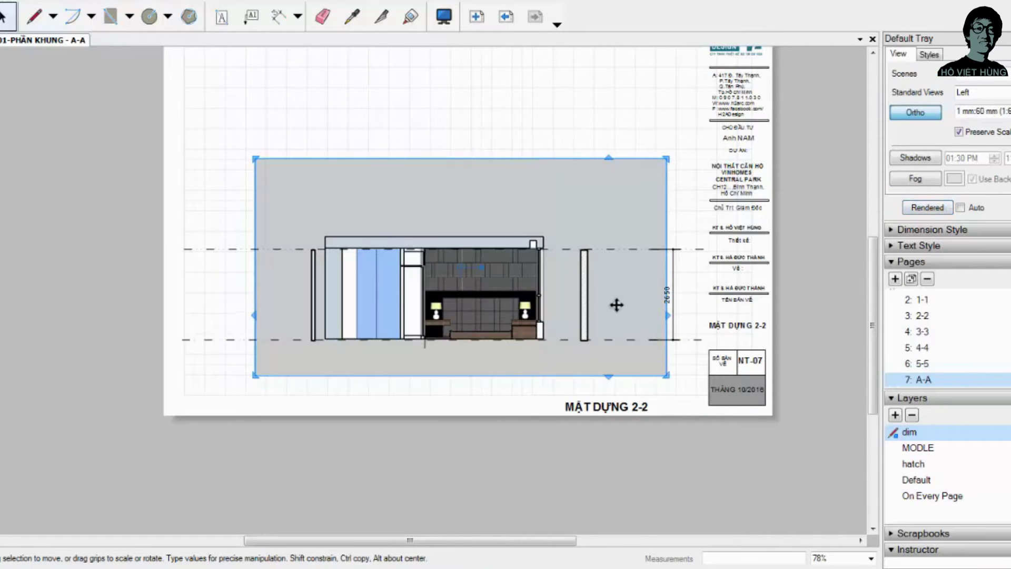
click(933, 59)
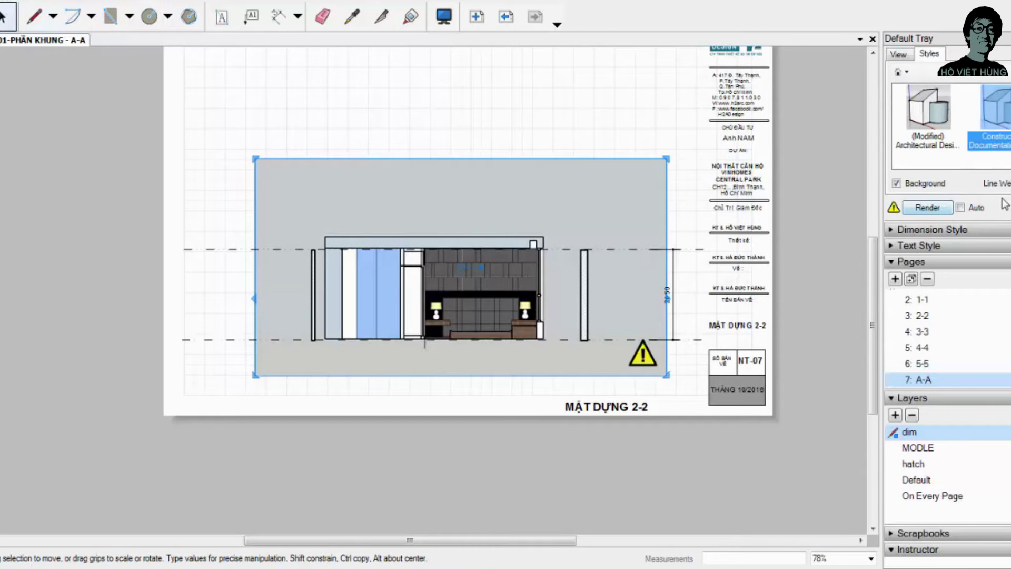
scroll(947, 305, up, 3)
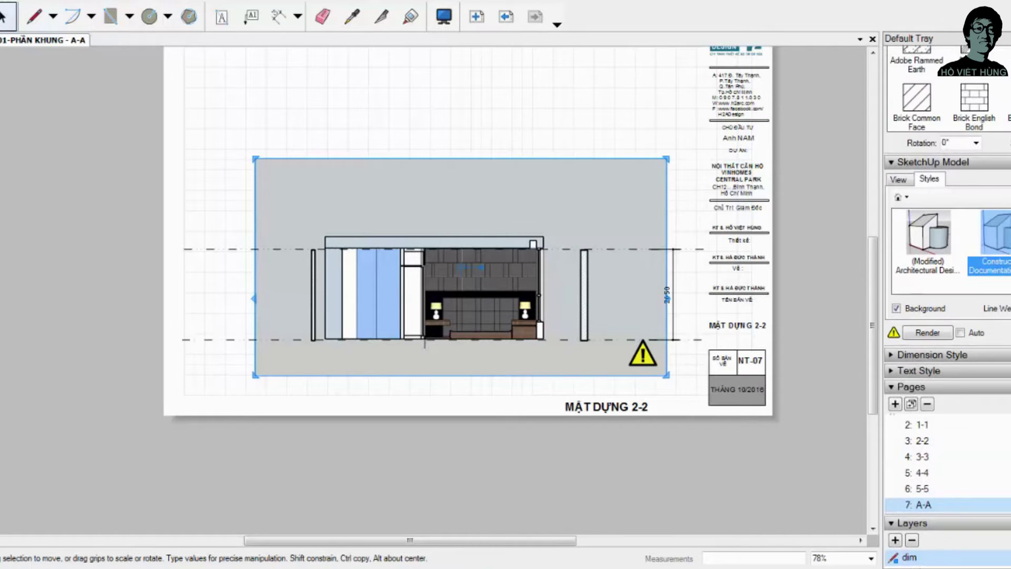
click(899, 179)
click(935, 180)
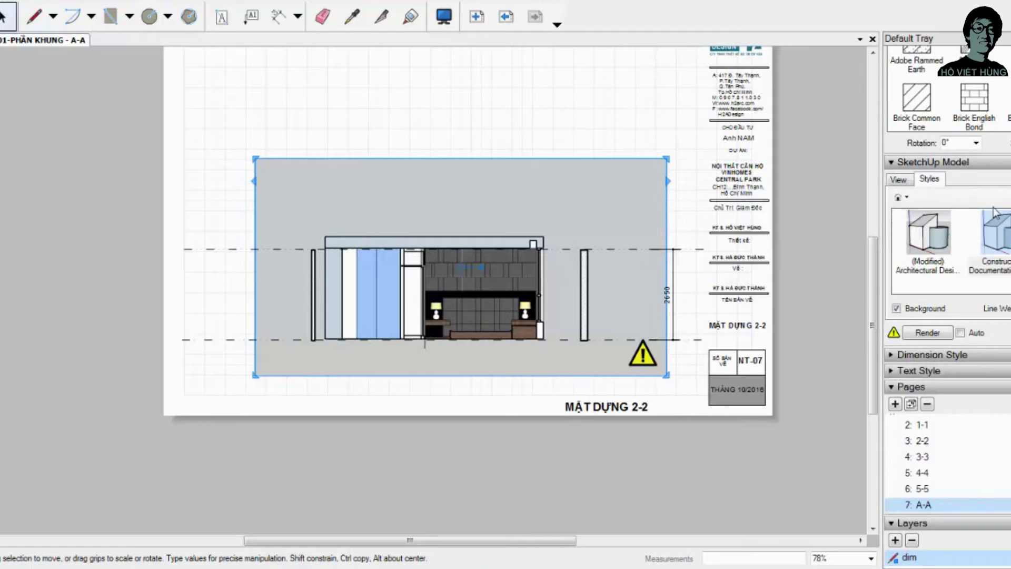
click(996, 237)
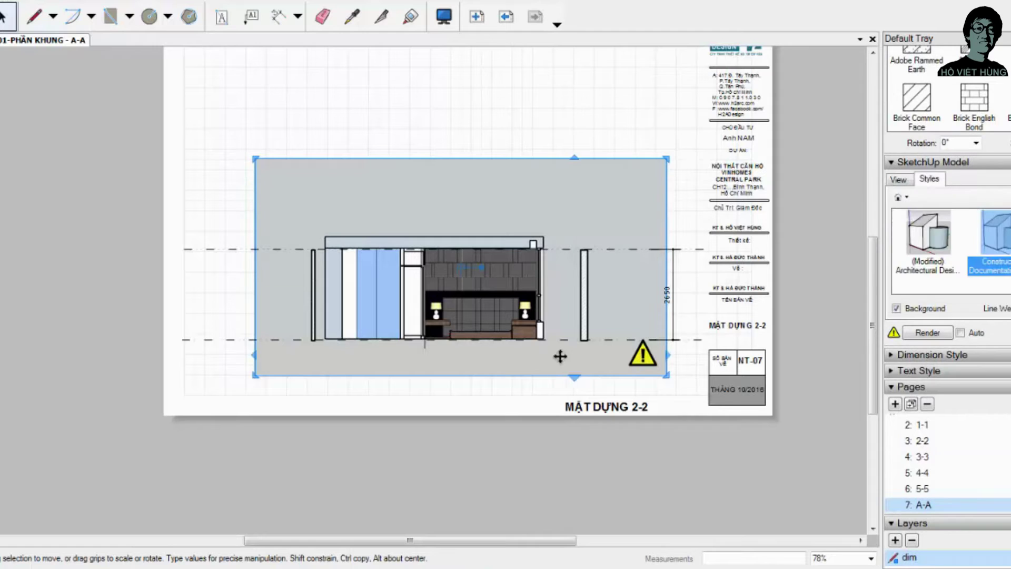
Step: Retitle the viewport caption from MẶT DỰNG 2-2 to MẶT DỰNG A-A
click(637, 408)
double_click(637, 408)
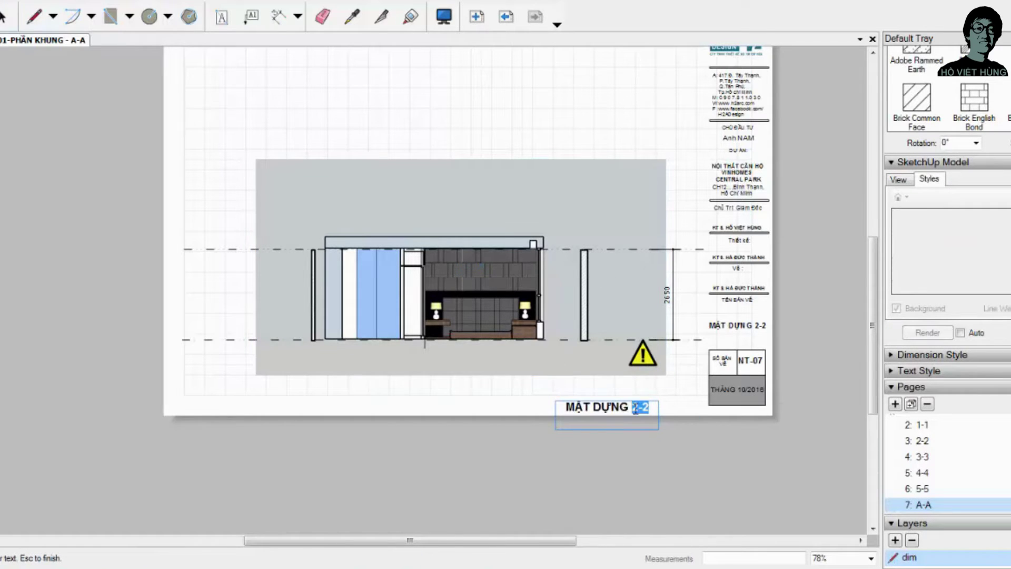
text(A-A)
key(Escape)
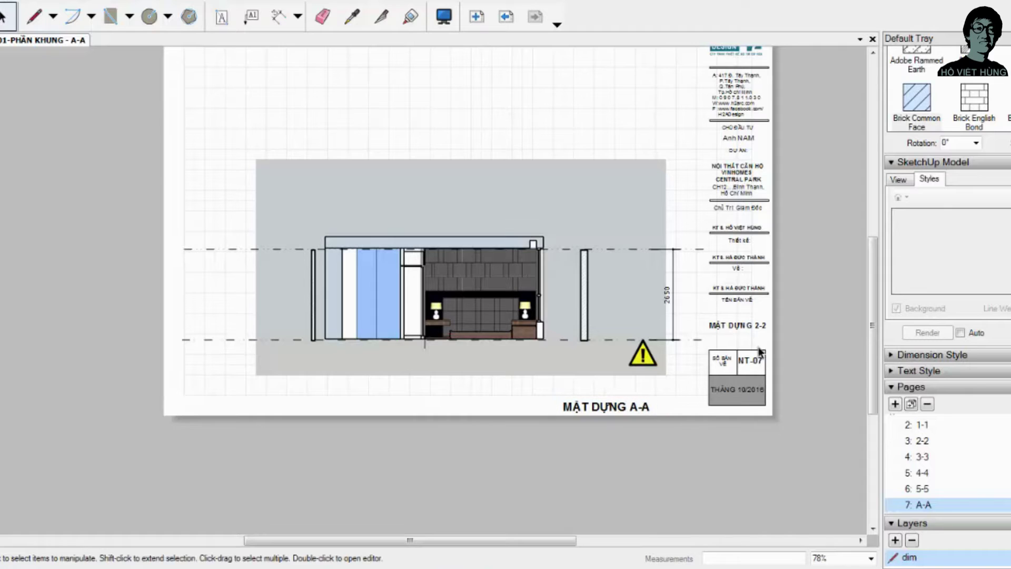
double_click(769, 327)
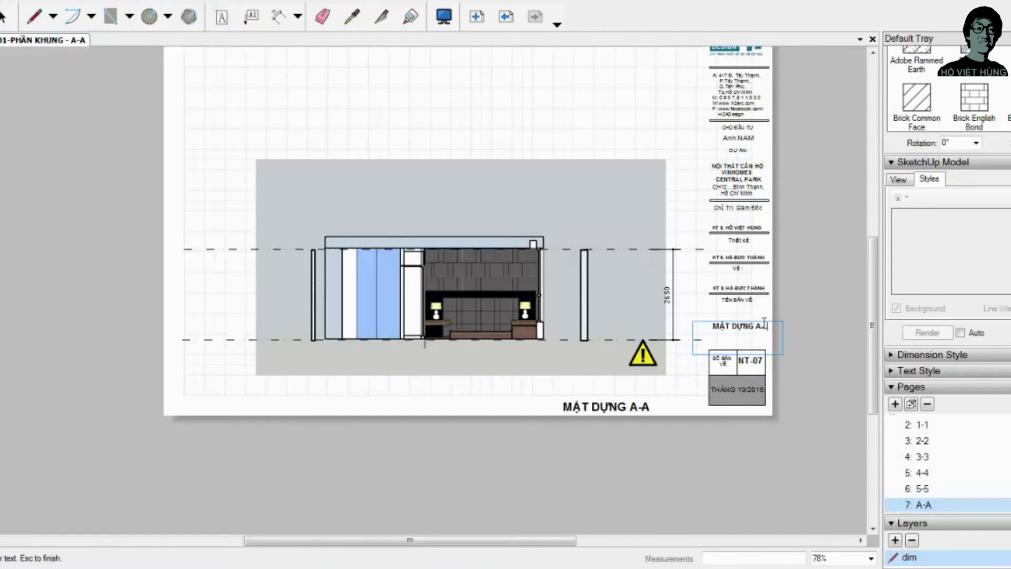
key(Escape)
Step: Re-render the A-A elevation viewport
click(661, 327)
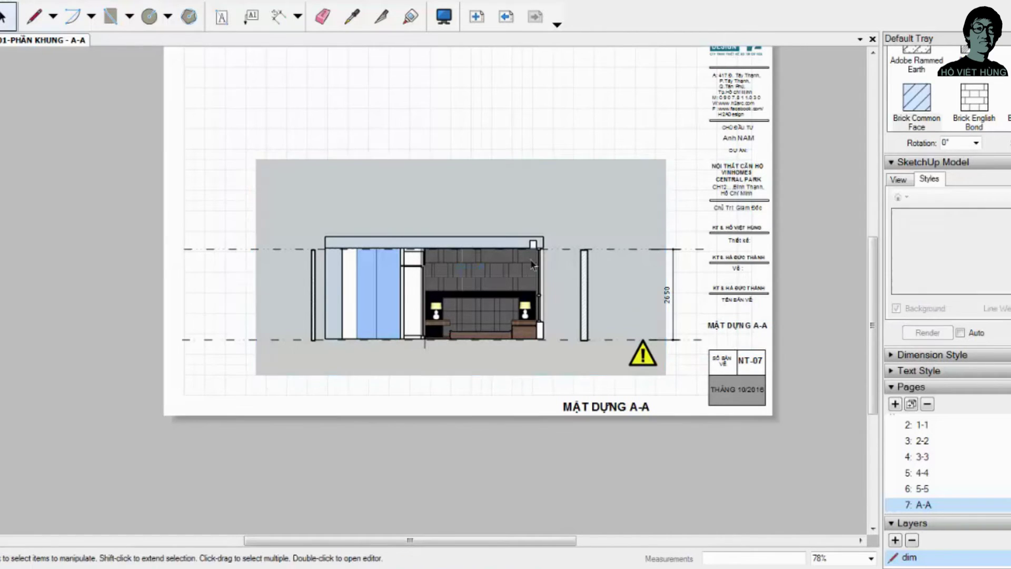
click(661, 327)
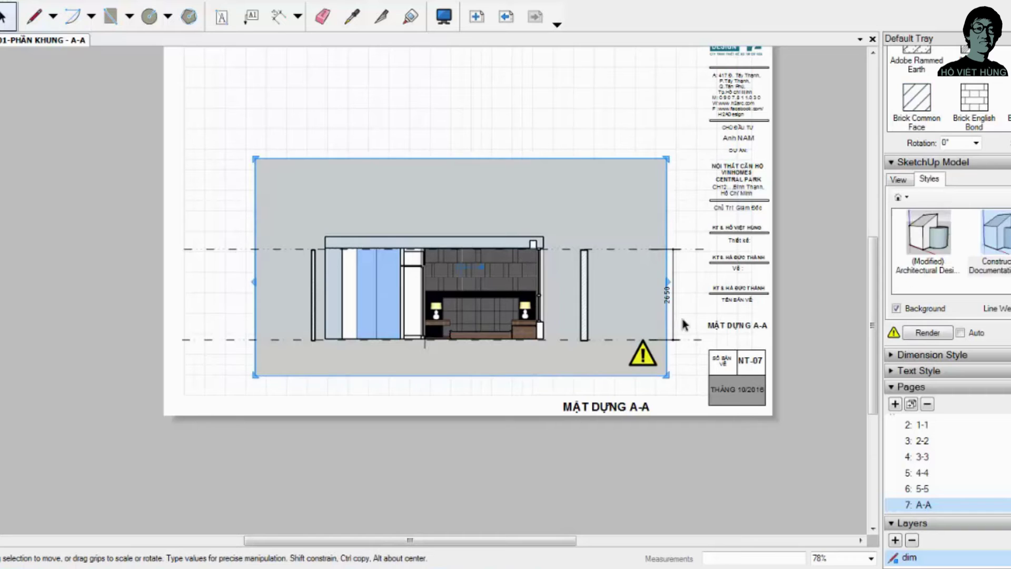
click(899, 179)
click(926, 335)
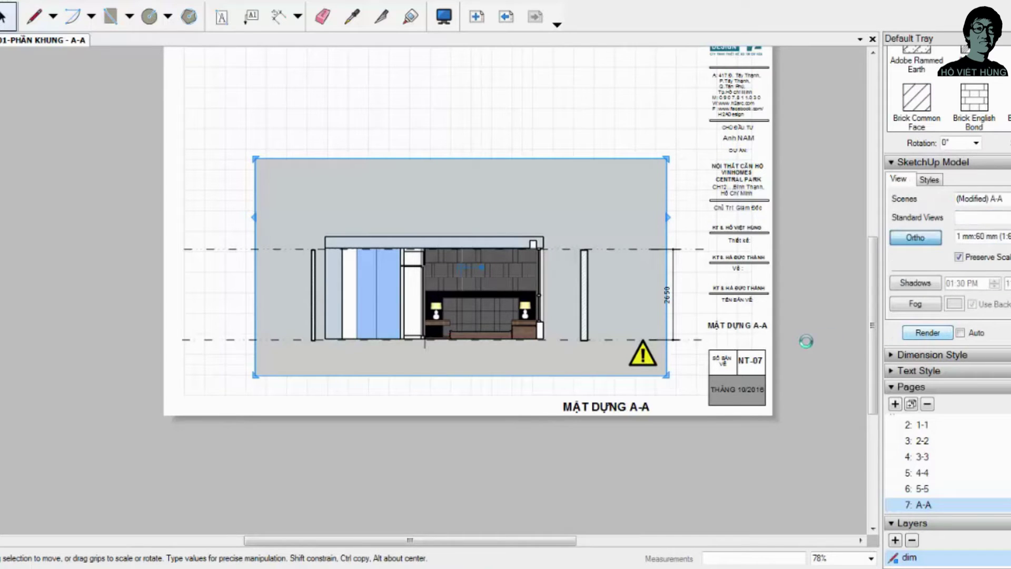
scroll(435, 419, up, 1)
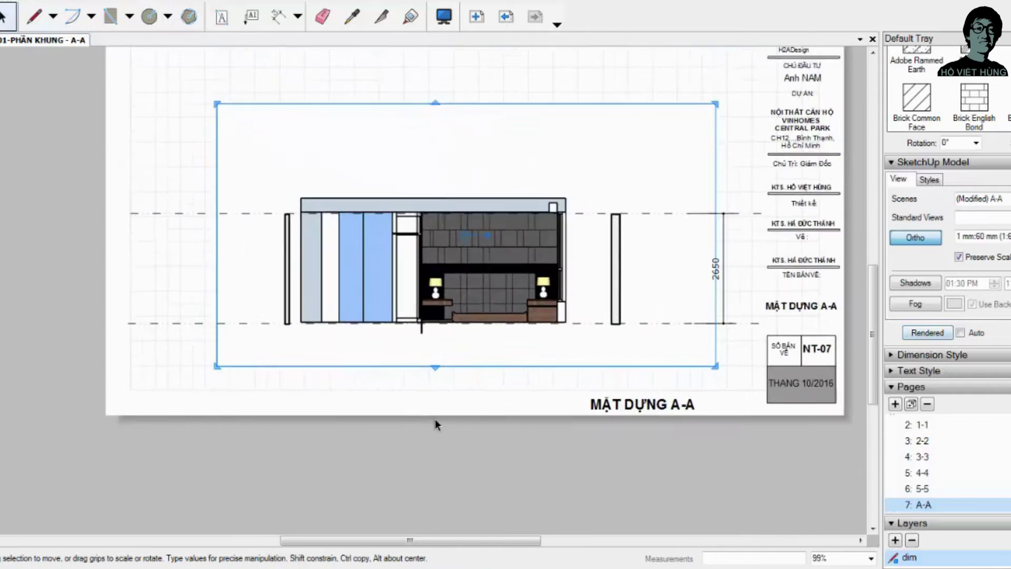
scroll(435, 418, up, 2)
scroll(531, 296, down, 1)
Step: Crop the viewport's top and bottom edges to the elevation and review its style settings
drag(504, 86, 476, 198)
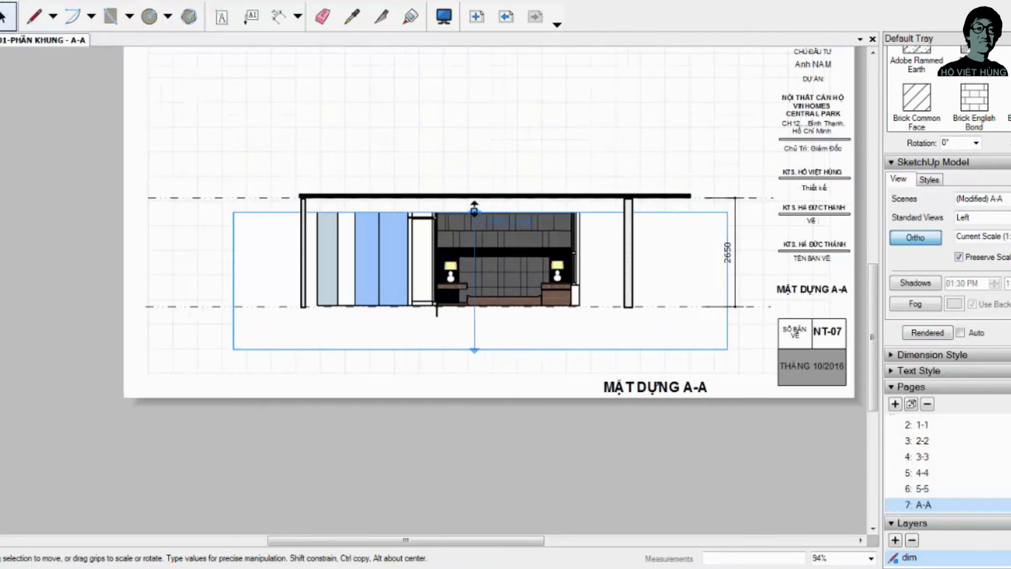
drag(476, 350, 475, 308)
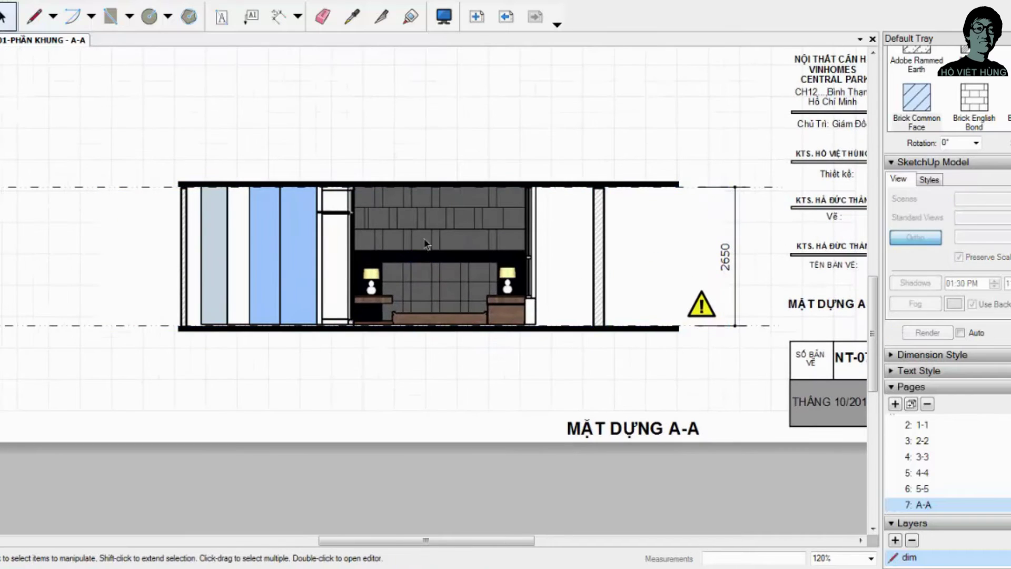
scroll(580, 149, down, 1)
click(581, 149)
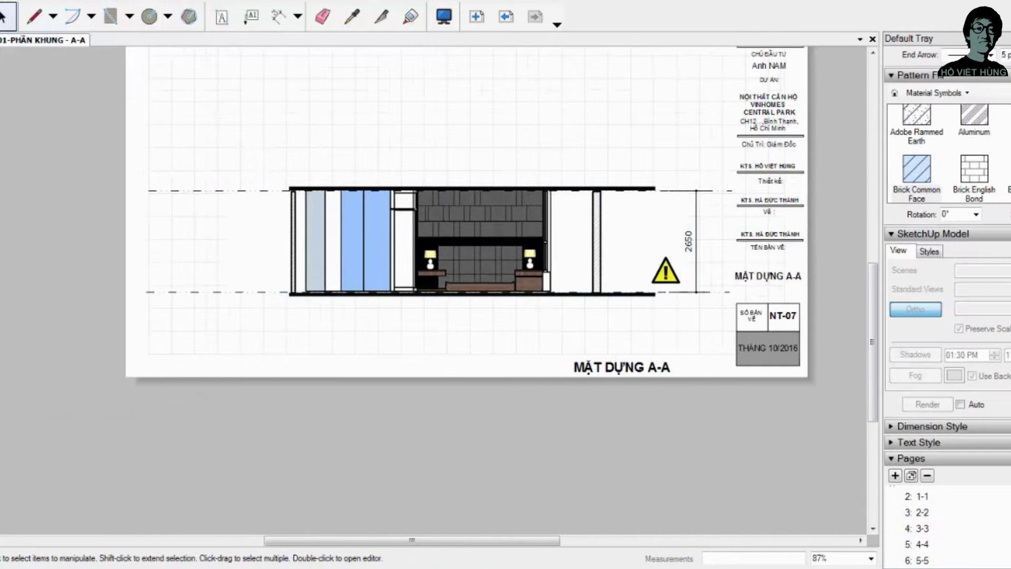
click(502, 241)
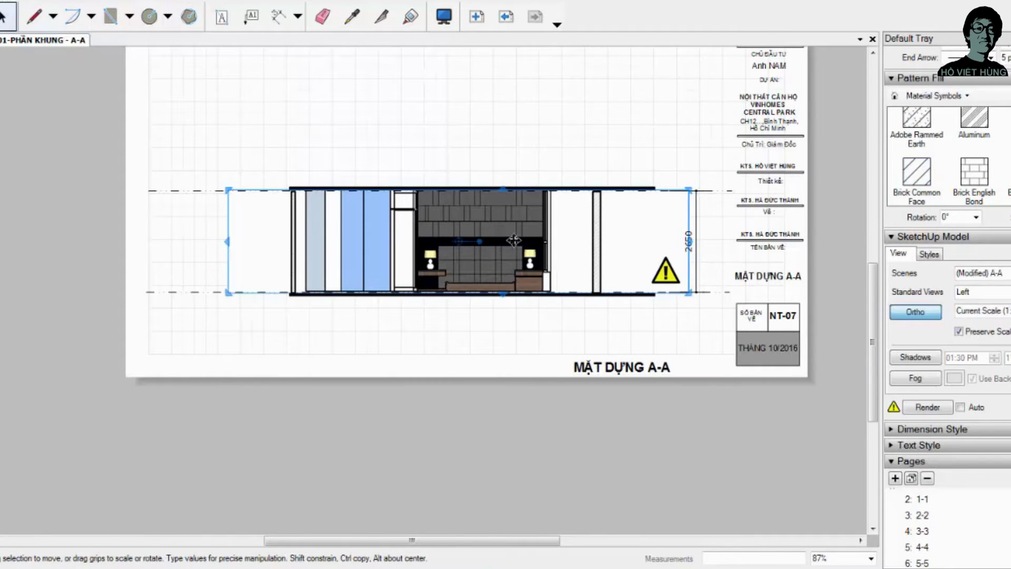
click(929, 254)
click(899, 253)
click(587, 369)
click(529, 245)
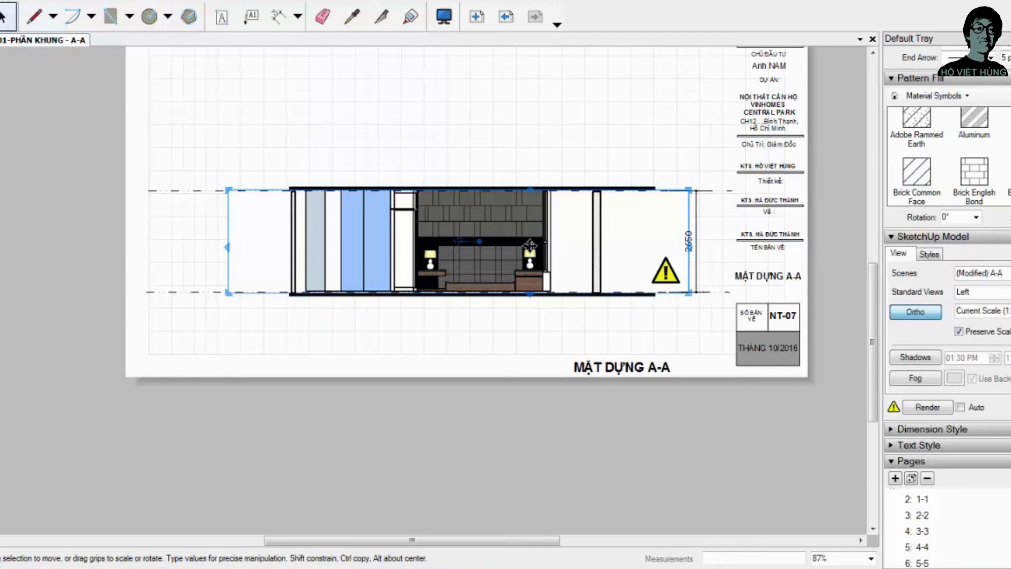
scroll(700, 305, down, 2)
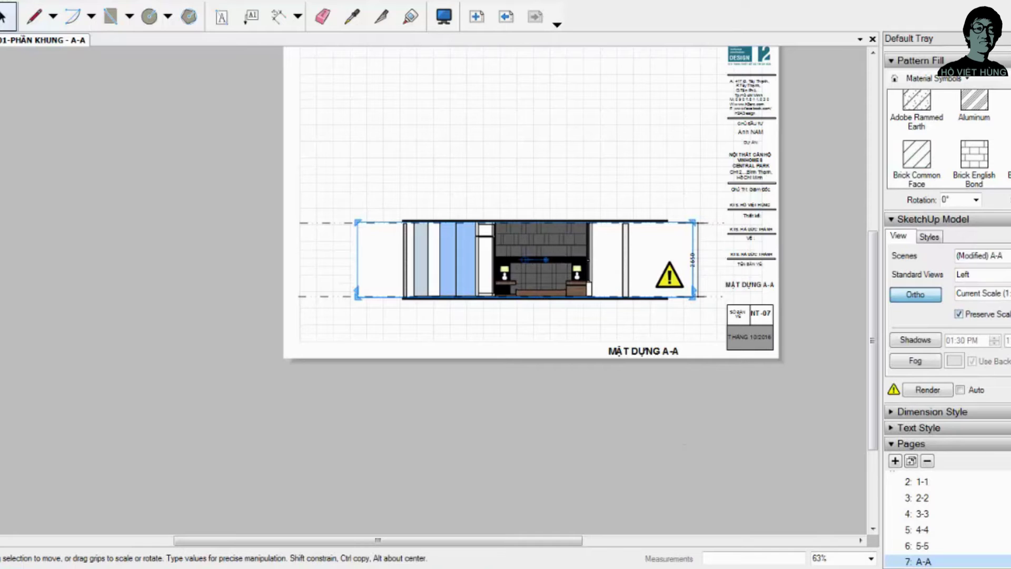
Step: Duplicate page A-A as a new page named B-B
scroll(975, 388, down, 3)
right_click(971, 404)
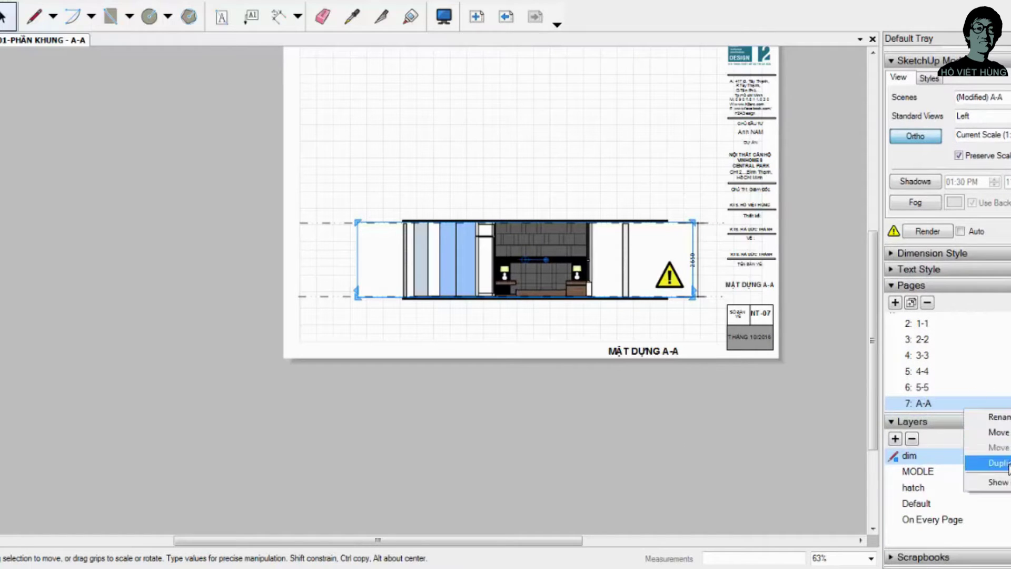
click(985, 463)
click(532, 303)
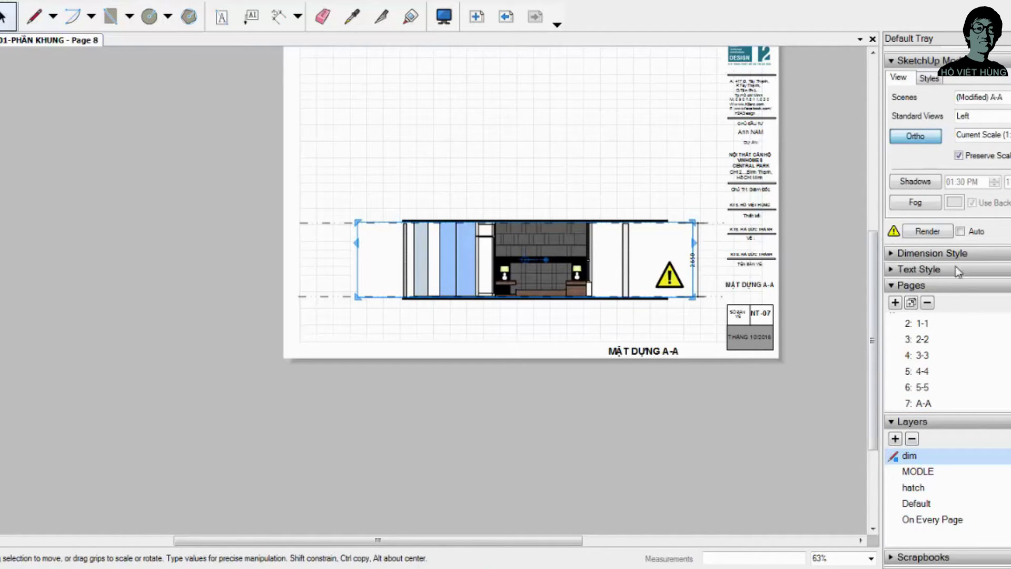
scroll(946, 403, down, 1)
double_click(946, 403)
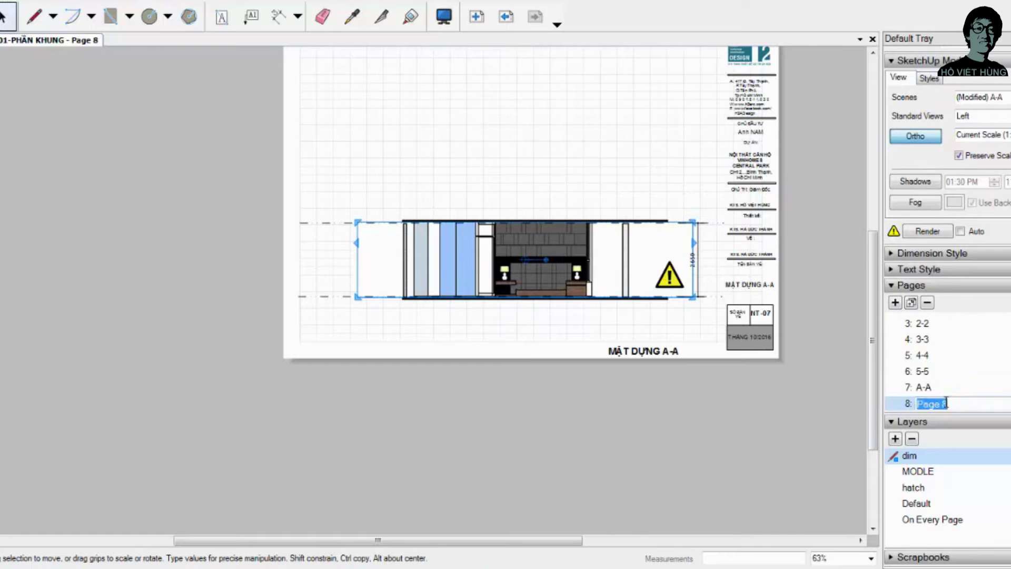
text(B-B)
key(Return)
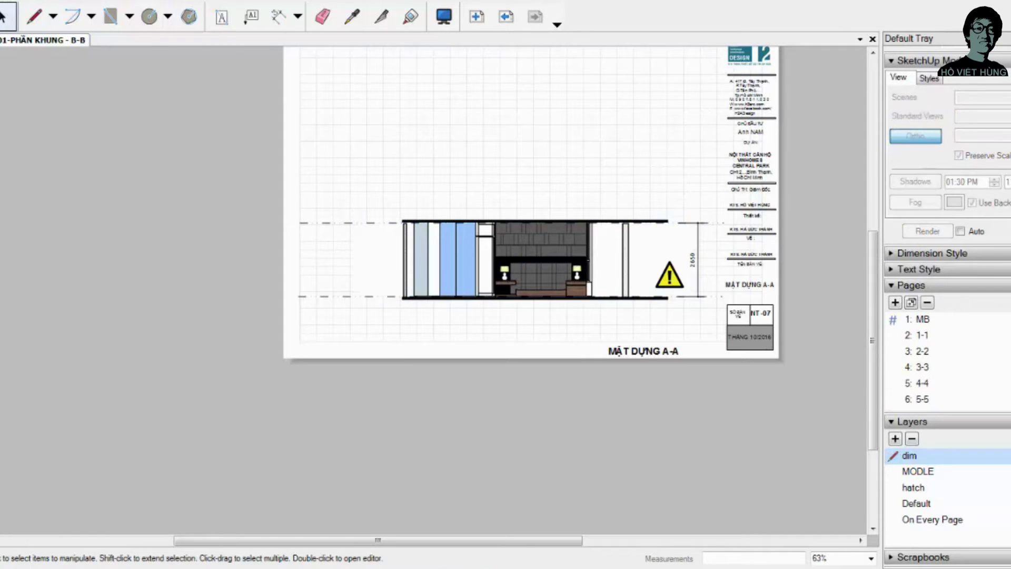
Step: Show and render the B-B scene in the viewport, enlarging its frame to fit
scroll(579, 272, up, 2)
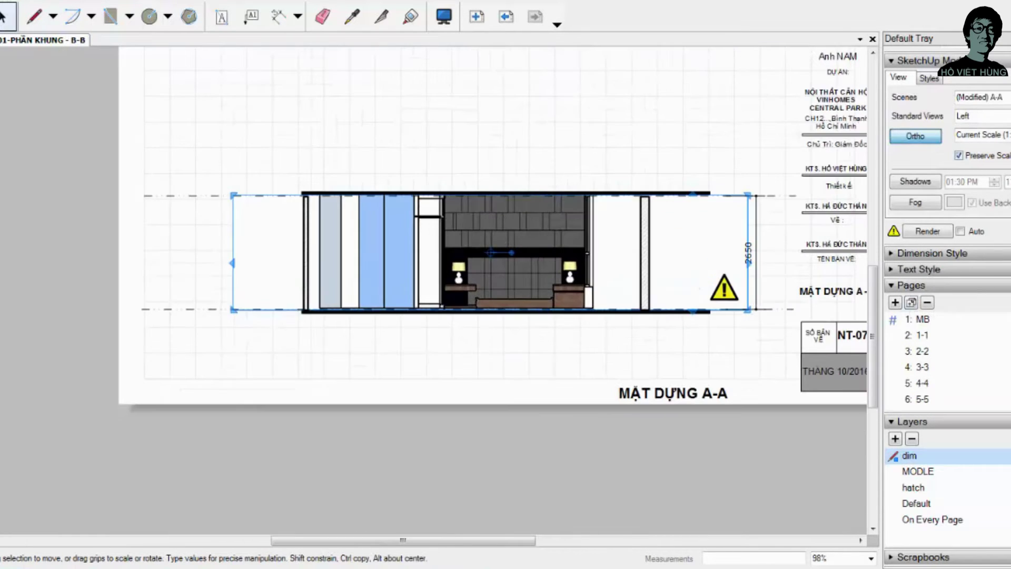
right_click(546, 256)
mouse_move(583, 501)
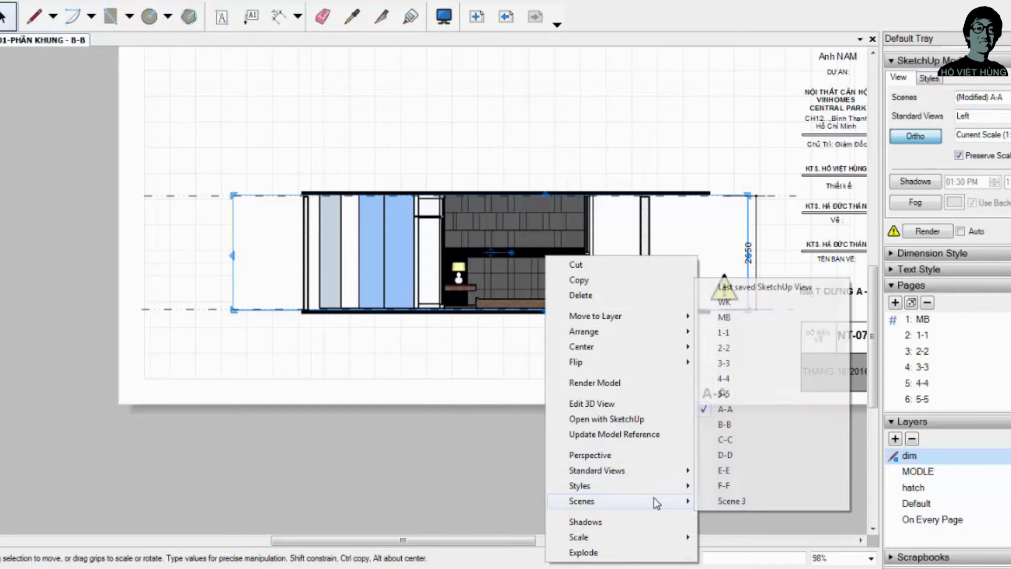
click(735, 425)
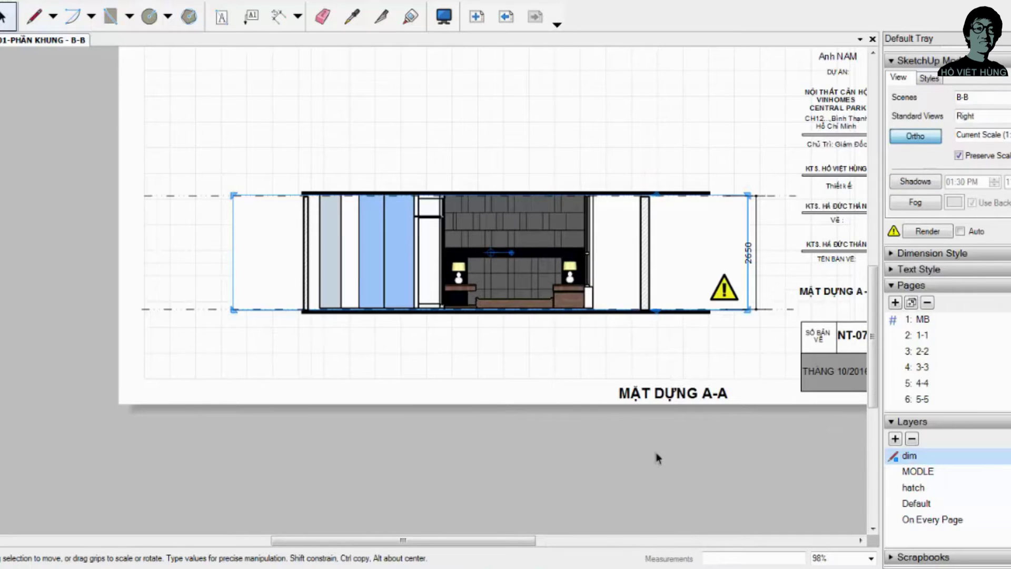
click(934, 233)
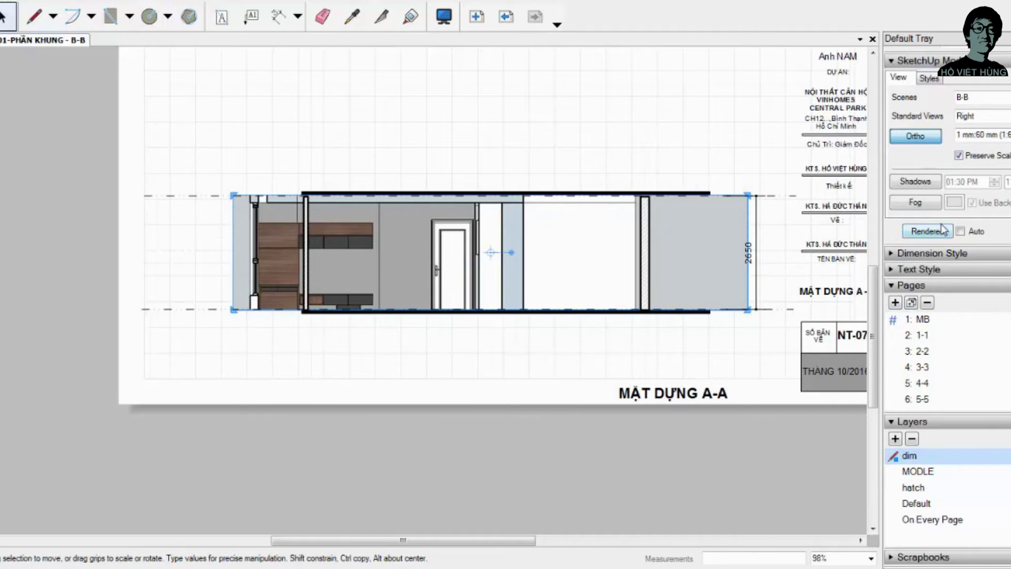
drag(232, 194, 181, 85)
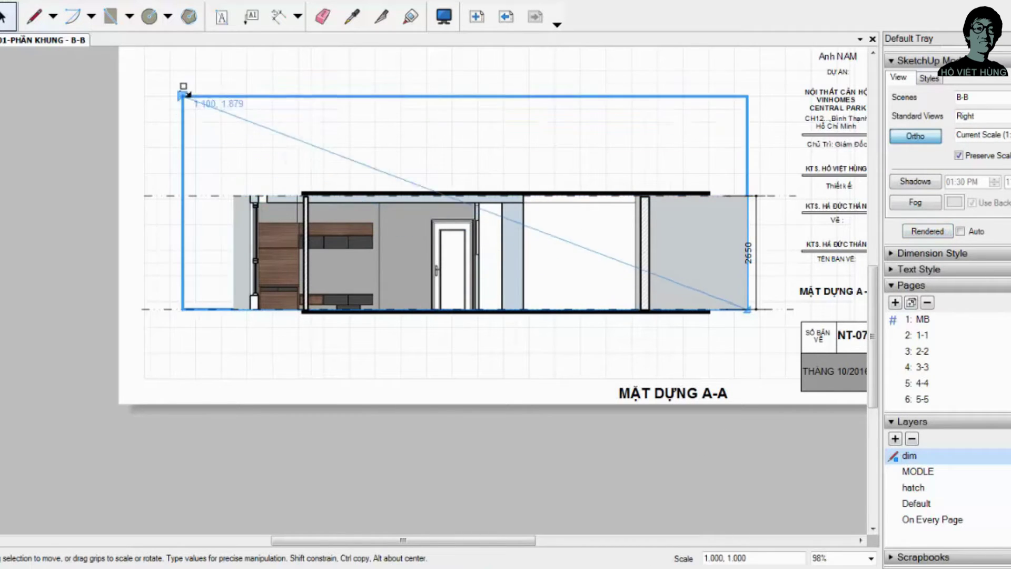
drag(181, 310, 156, 353)
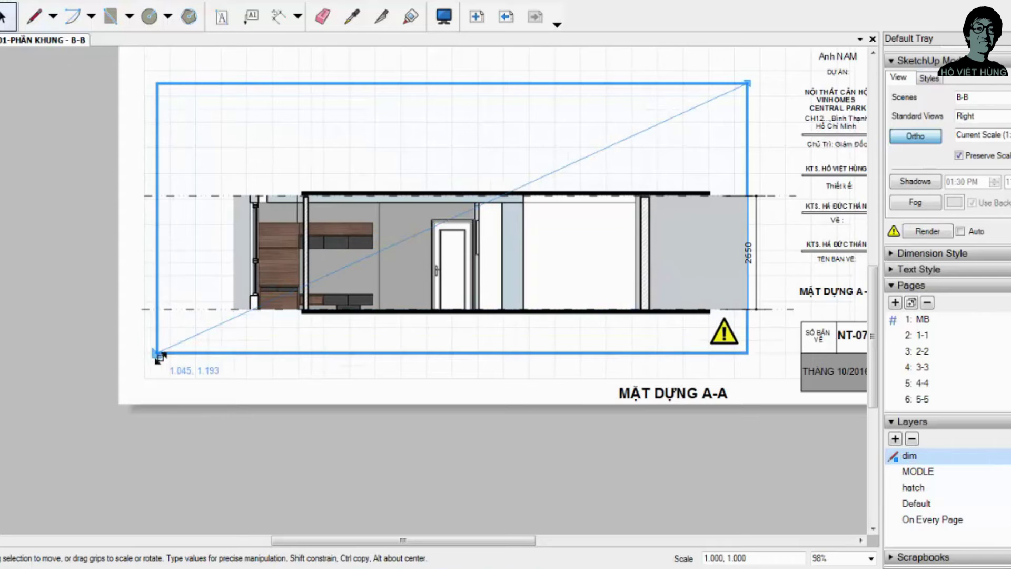
Step: Apply a different style to the B-B viewport, re-render it and nudge it upward
click(929, 78)
click(990, 126)
click(899, 77)
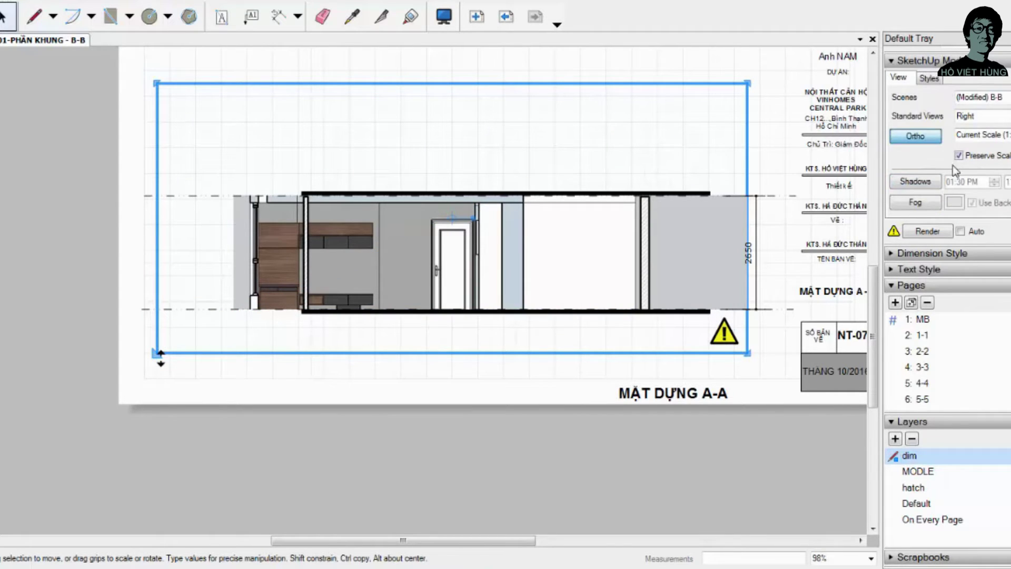
click(903, 227)
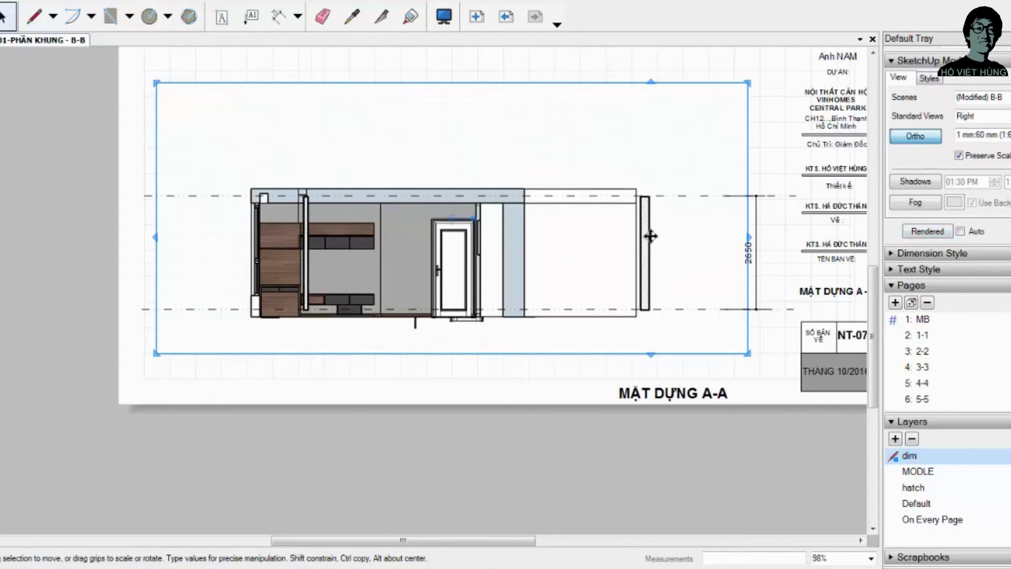
key(Up)
key(Up)
key(Up)
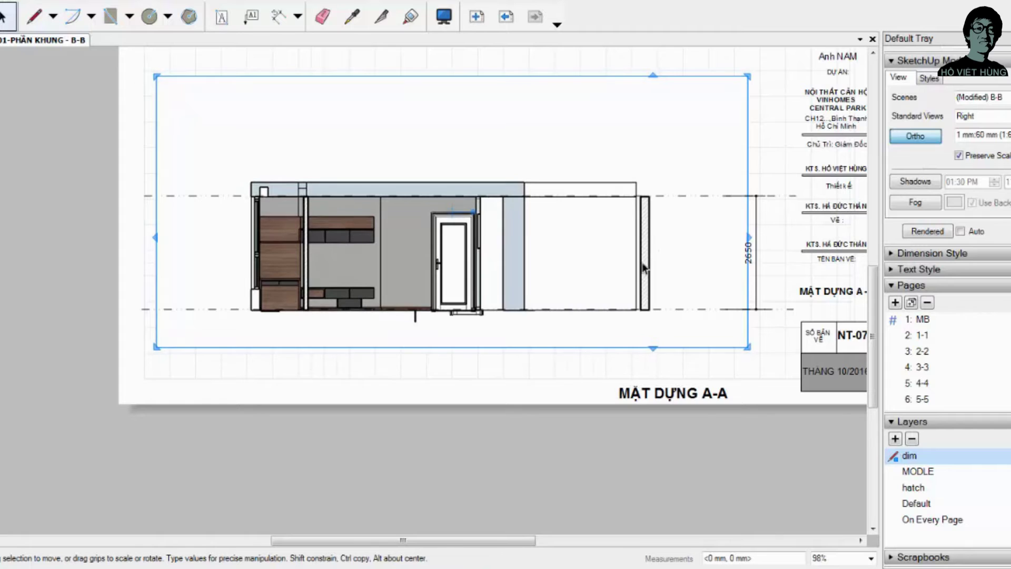
click(806, 364)
right_click(595, 256)
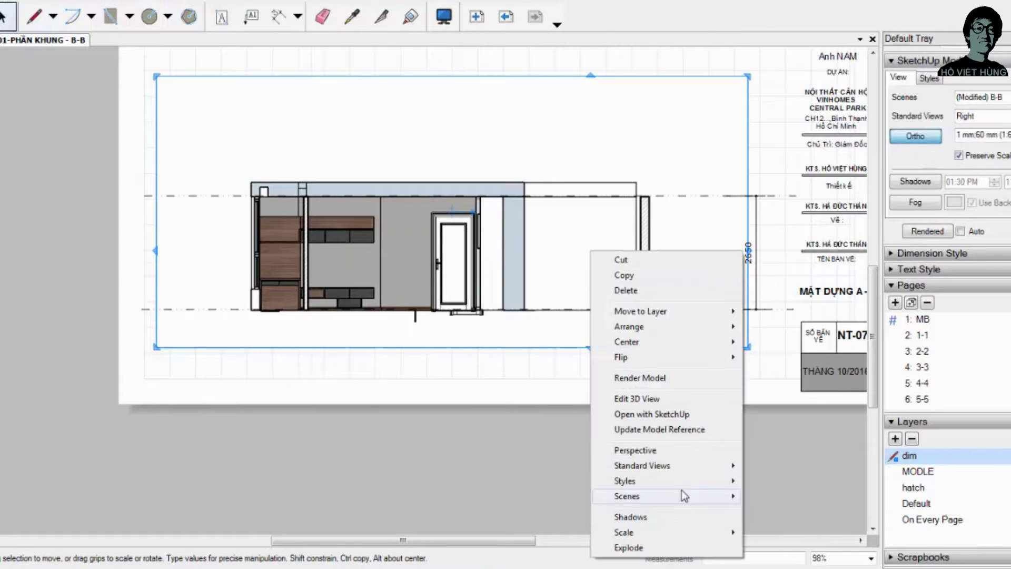
click(698, 395)
double_click(698, 395)
Step: Change the bottom caption and title-block label from MẶT DỰNG A-A to MẶT DỰNG B-B
drag(700, 395, 739, 396)
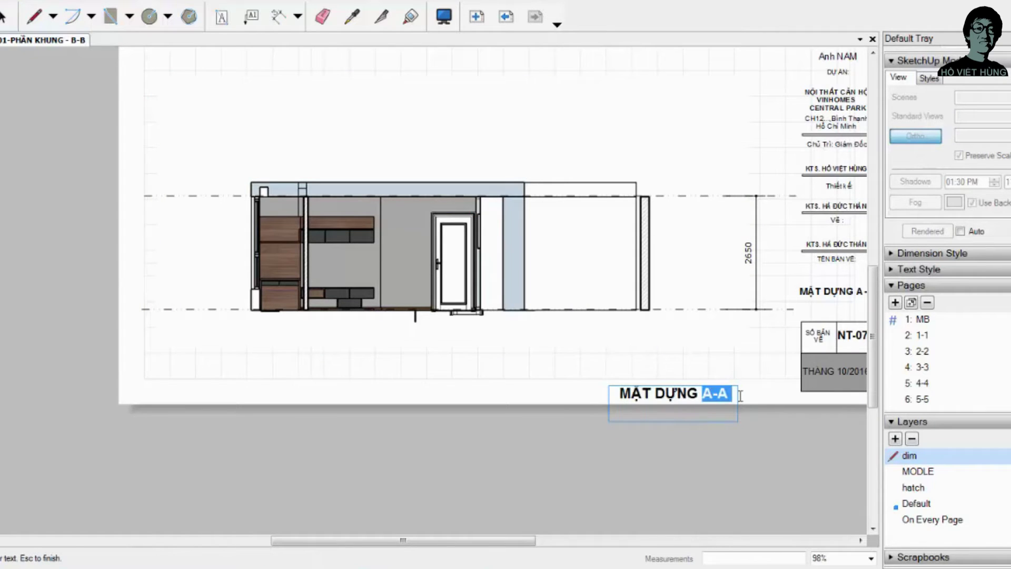
text(B-B)
key(Escape)
scroll(800, 372, down, 3)
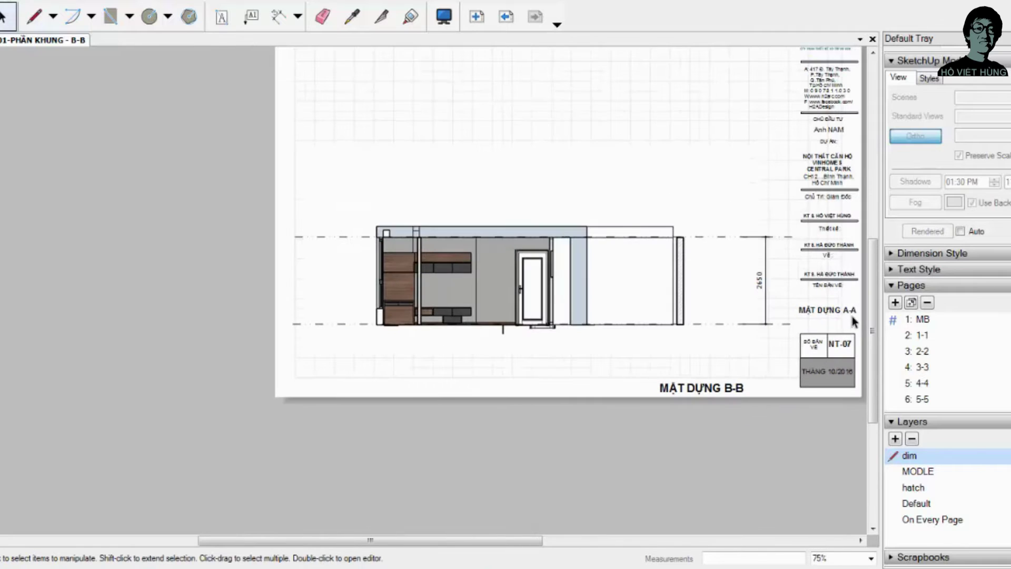
double_click(854, 313)
drag(846, 312, 872, 312)
text(B)
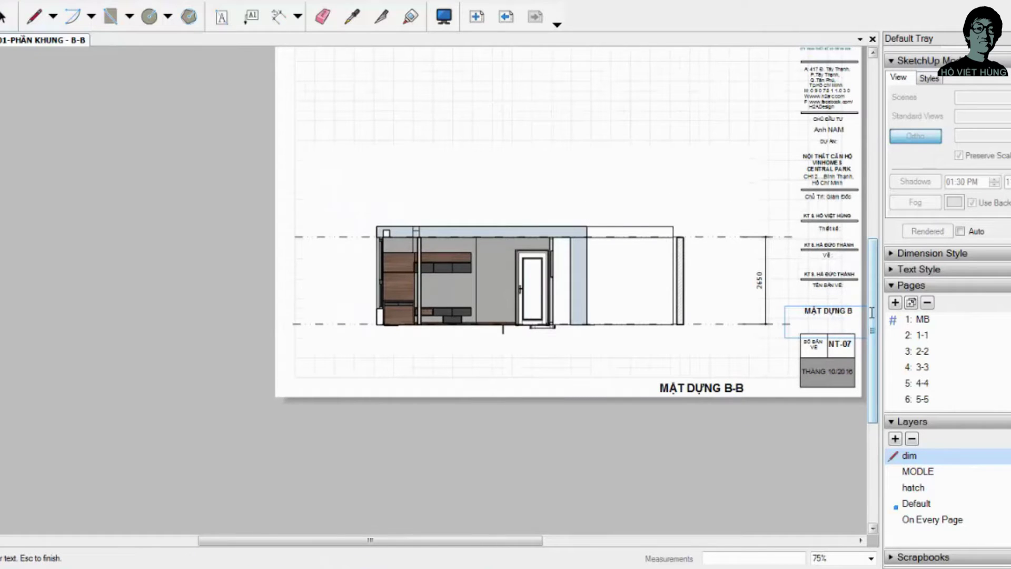
key(Escape)
Step: Duplicate page B-B, creating Page 9
click(435, 330)
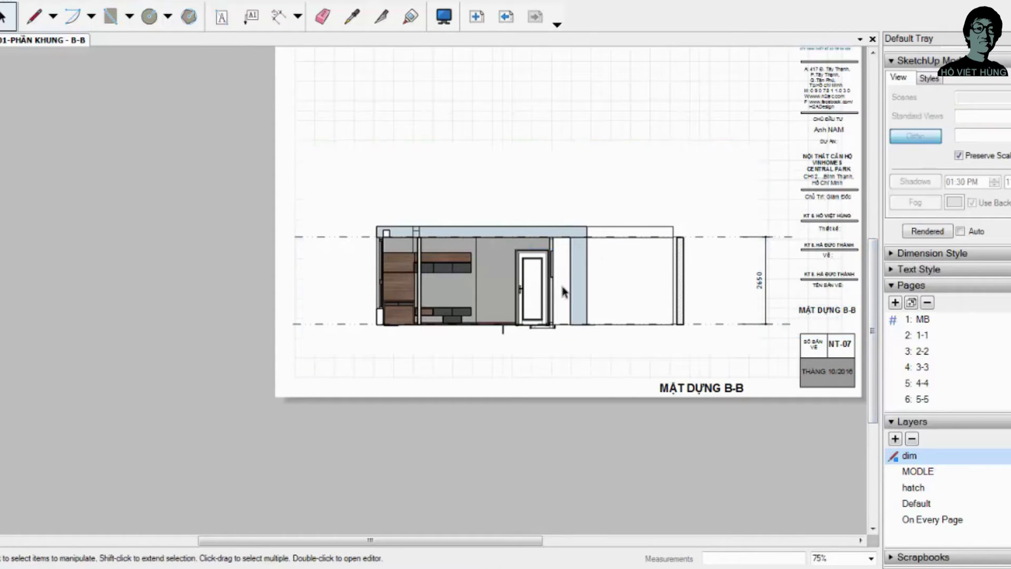
scroll(930, 364, down, 2)
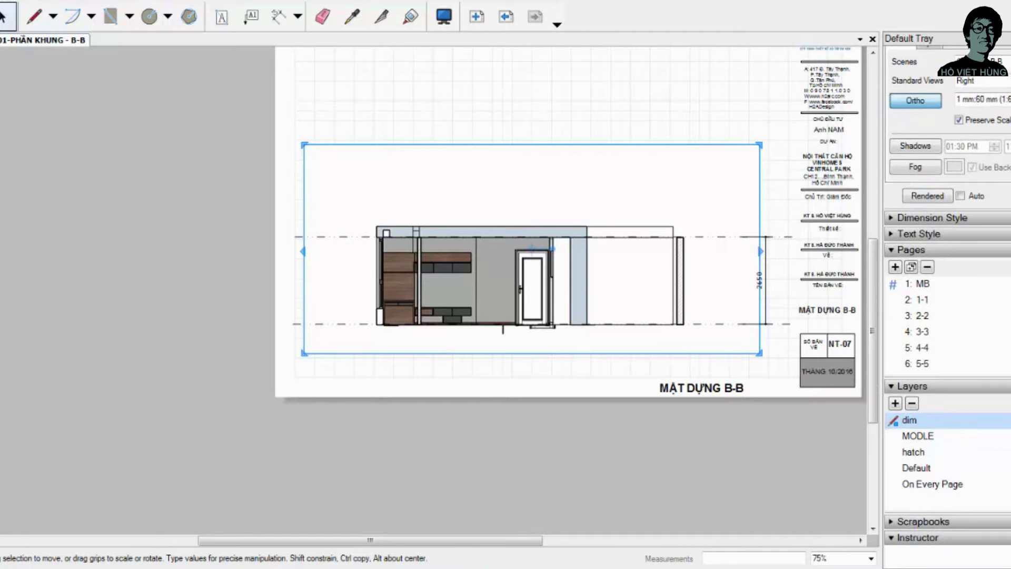
scroll(930, 363, down, 1)
click(927, 367)
click(924, 352)
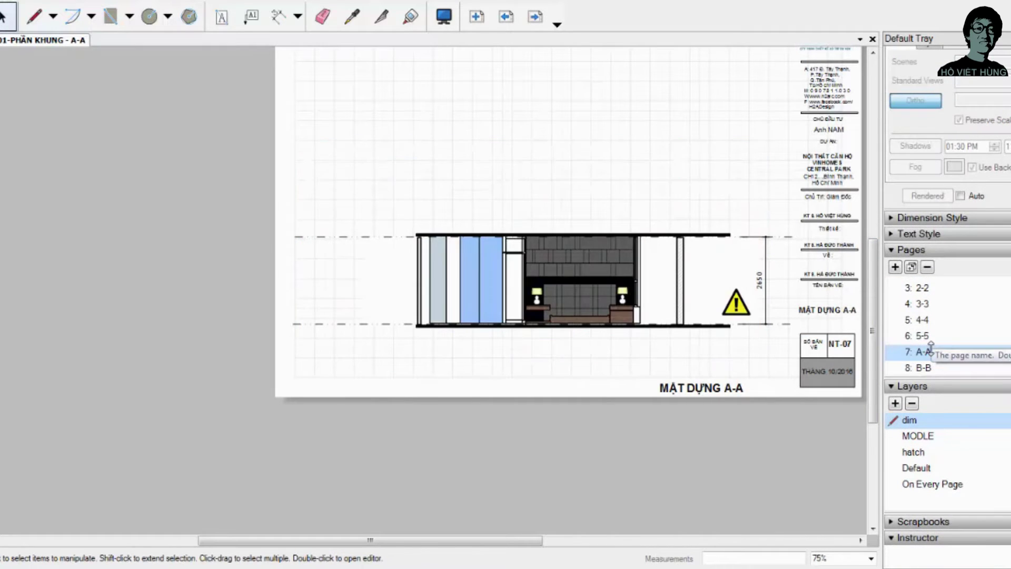
click(925, 367)
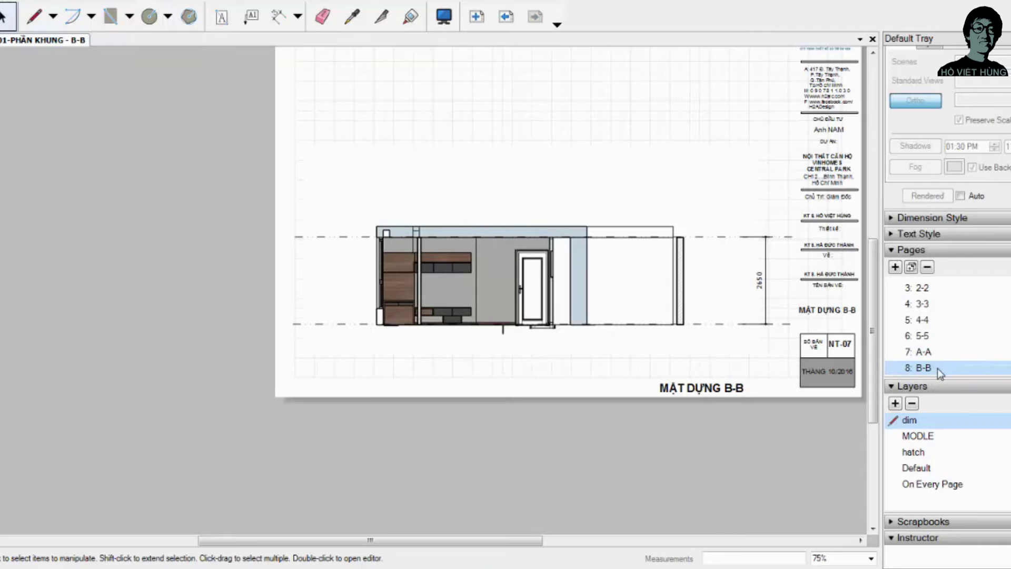
right_click(939, 372)
click(979, 422)
click(936, 351)
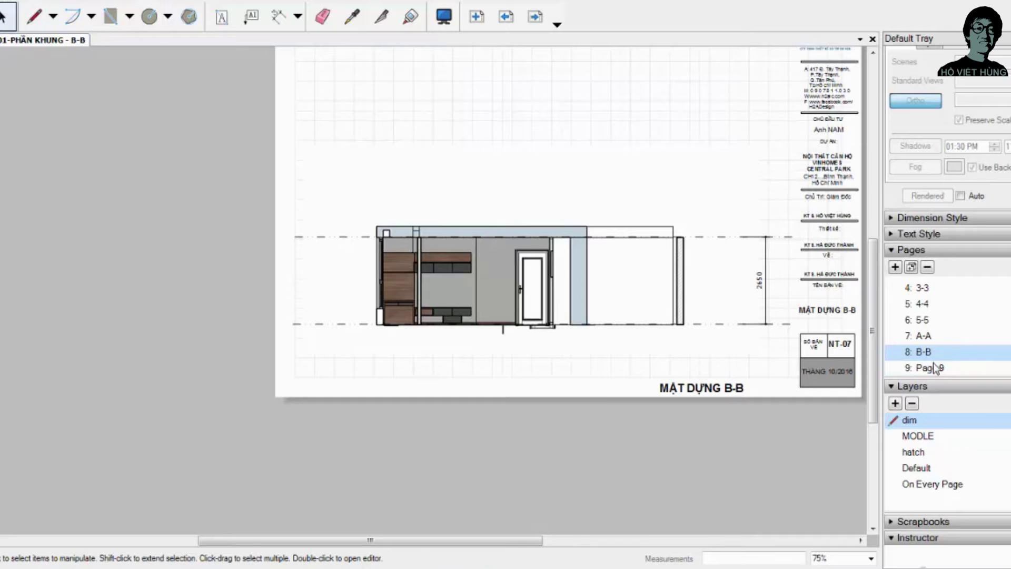
Step: Change the bottom caption and title-block label from B-B to MẶT DỰNG C-C
double_click(701, 388)
text(C-C)
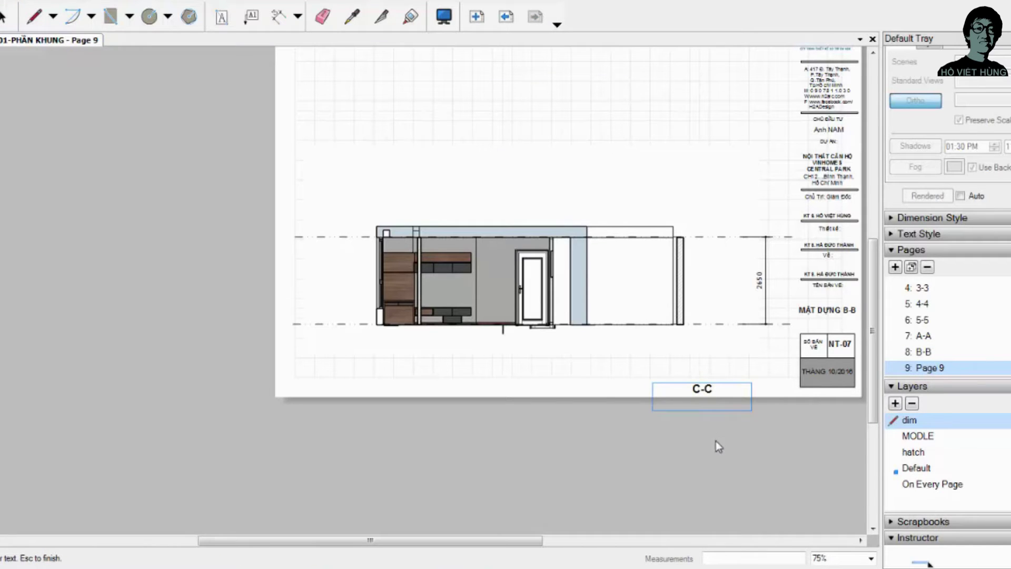
click(719, 447)
double_click(827, 311)
click(844, 311)
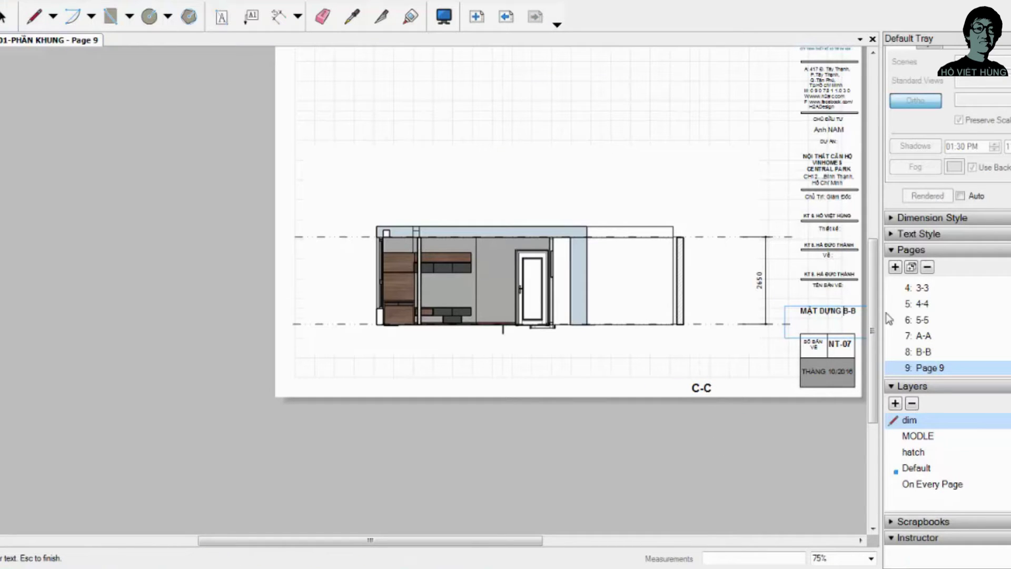
key(Delete)
key(Delete)
key(Delete)
text(C-C)
key(space)
click(603, 259)
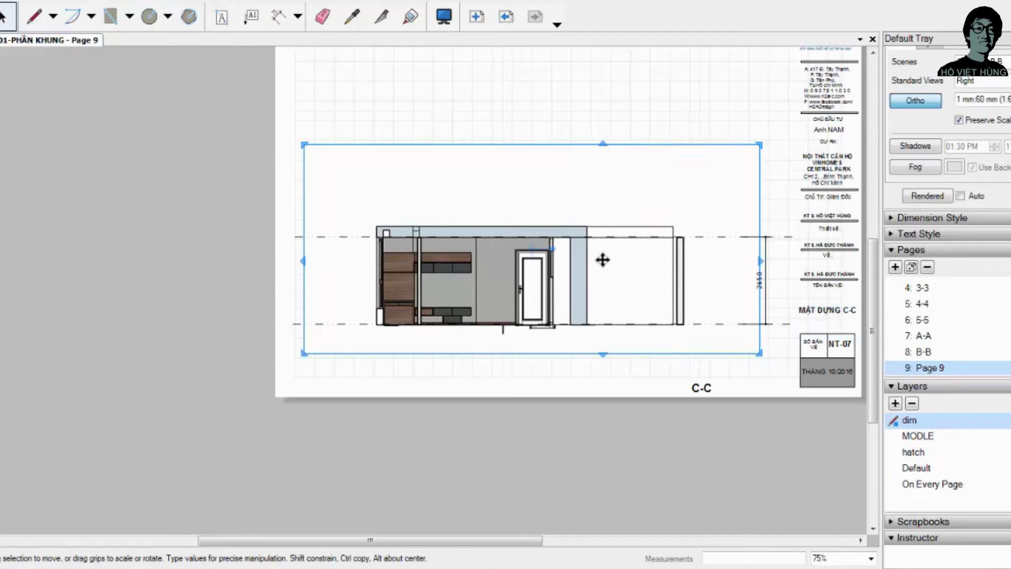
Step: Rename Page 9 to C-C
double_click(939, 369)
text(C-C)
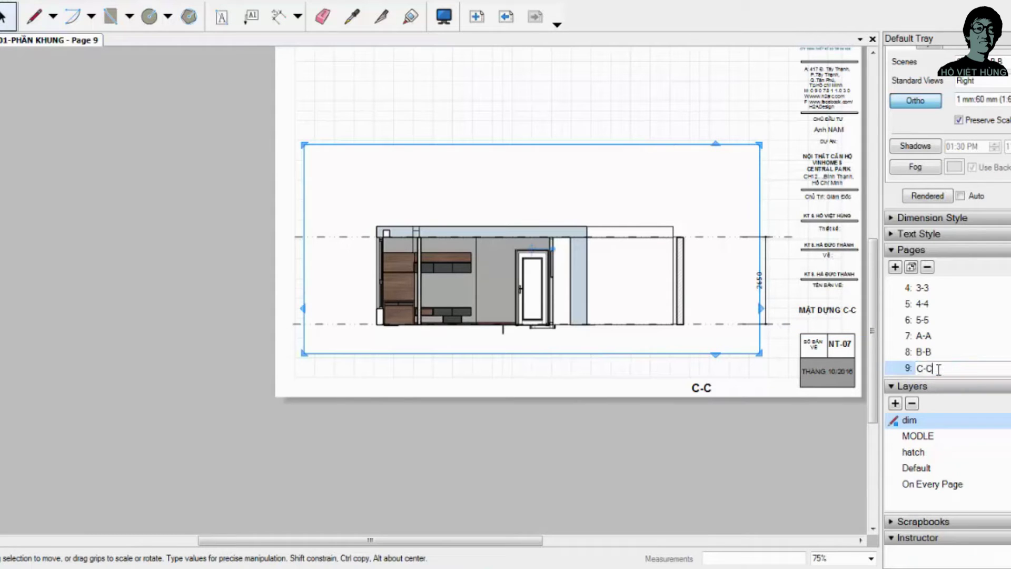
key(Return)
scroll(971, 371, down, 1)
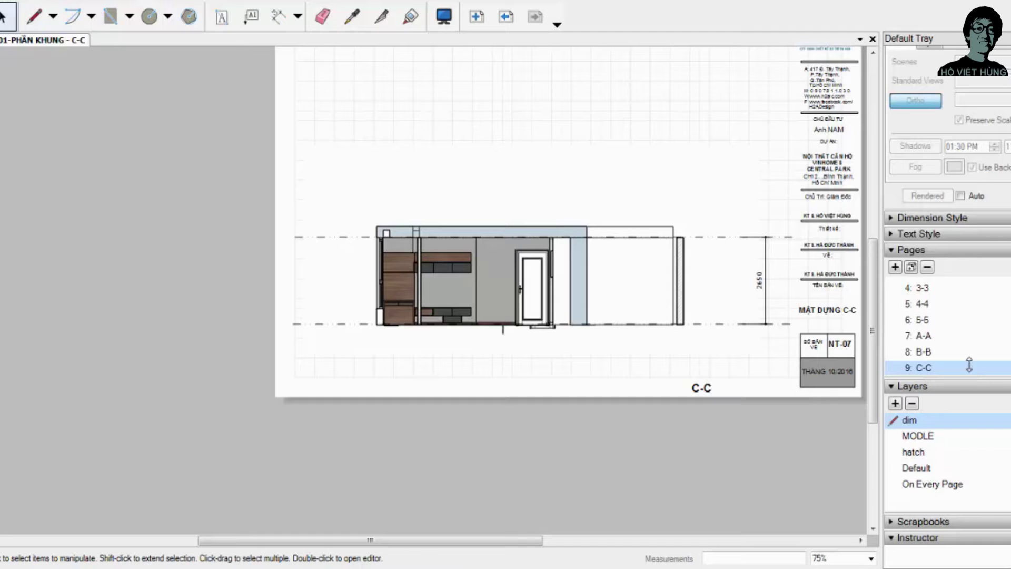
Step: Duplicate page C-C as a new page named D-D
right_click(969, 367)
click(980, 419)
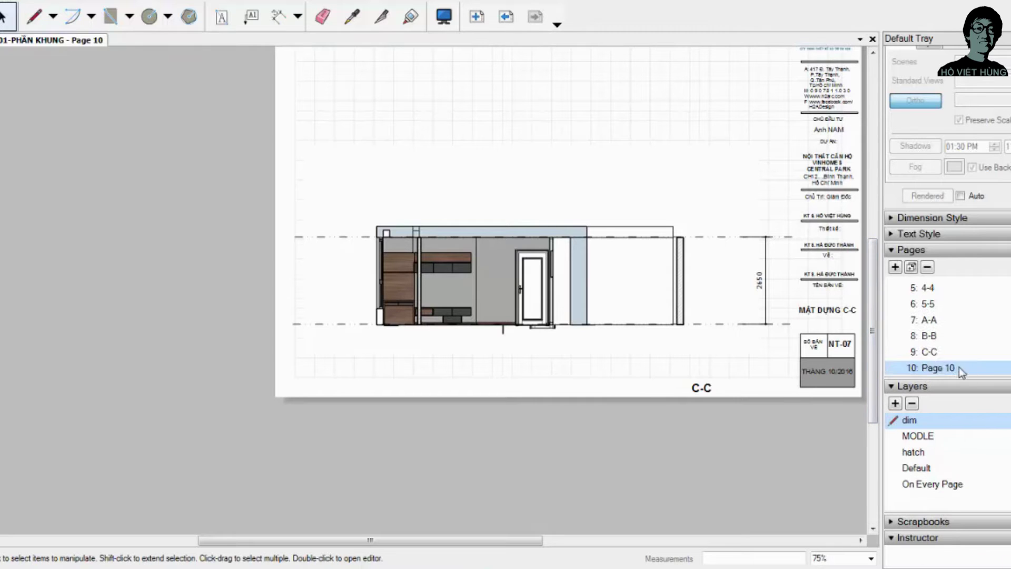
text(D-D)
key(Return)
Step: Switch the D-D viewport to a different elevation scene and re-render it
right_click(562, 279)
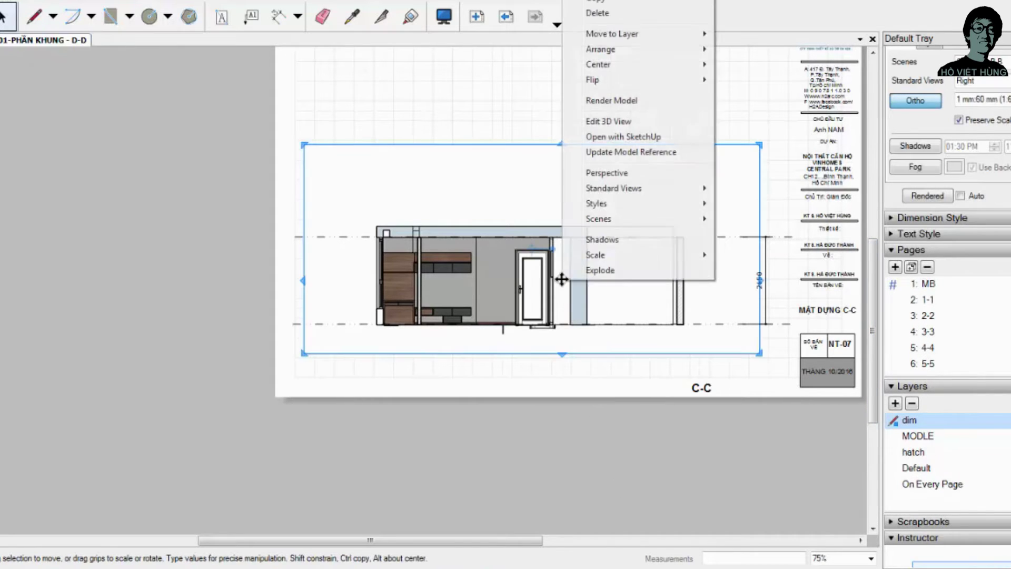
mouse_move(599, 220)
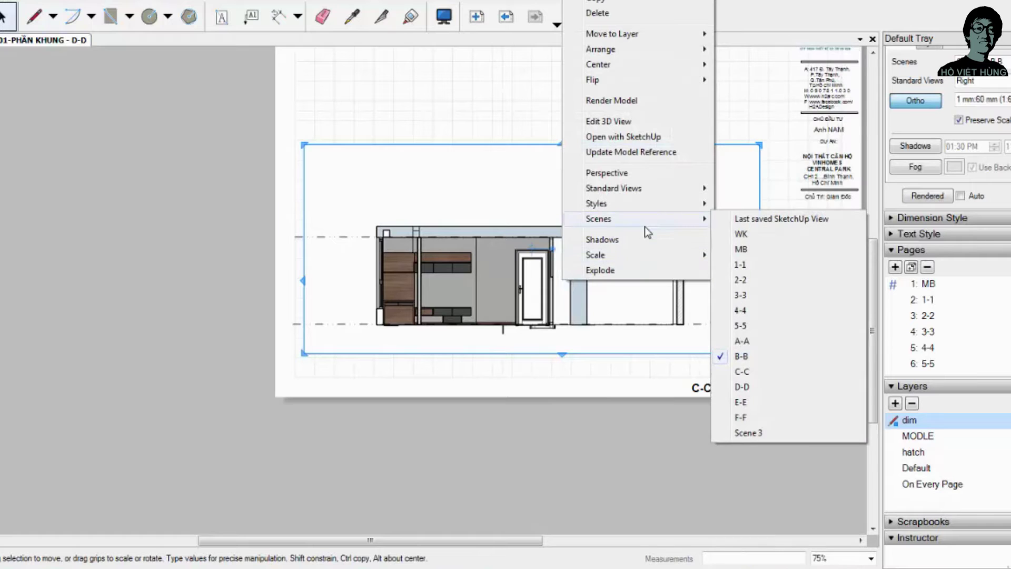
click(742, 371)
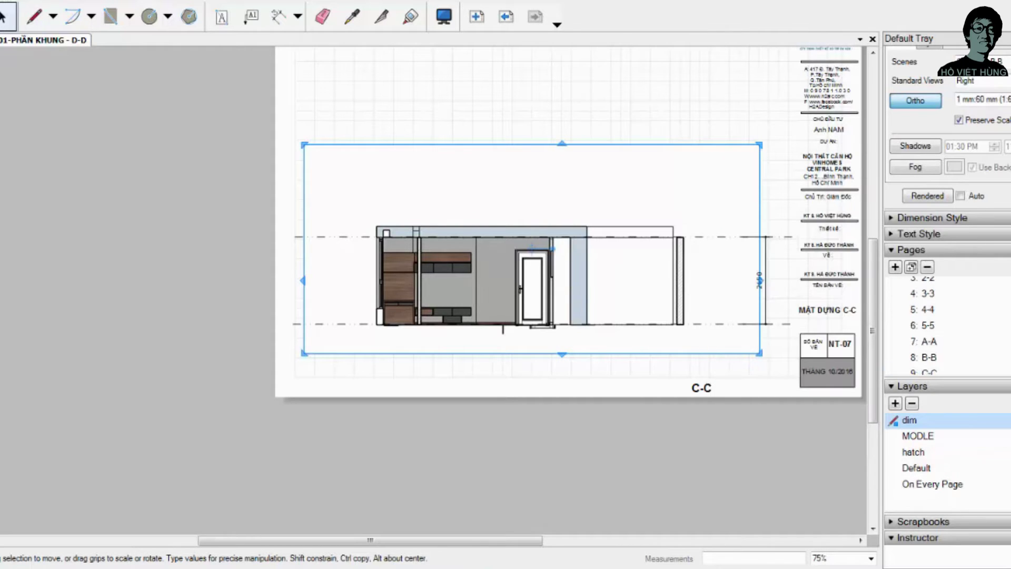
right_click(626, 264)
click(922, 454)
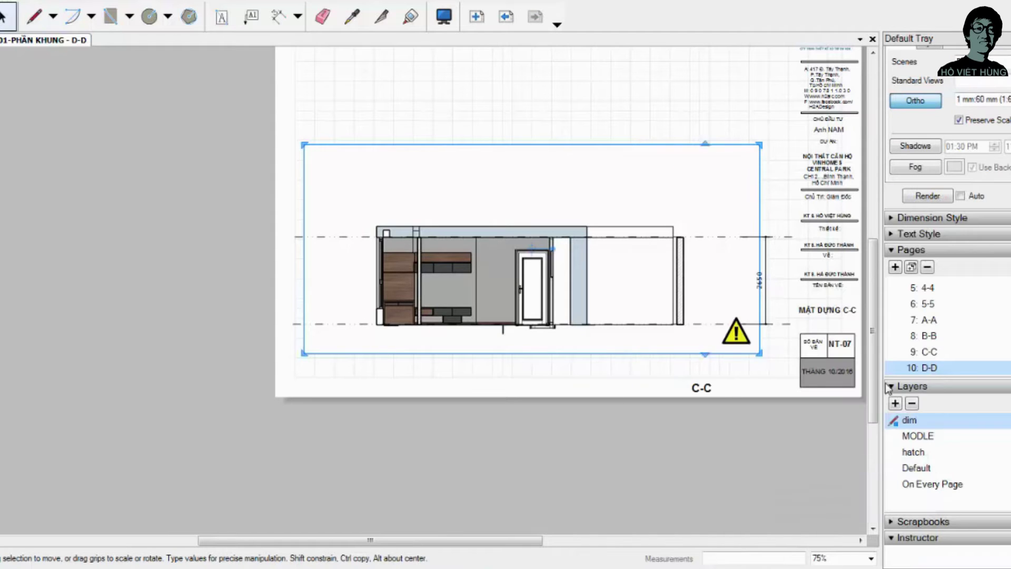
click(928, 195)
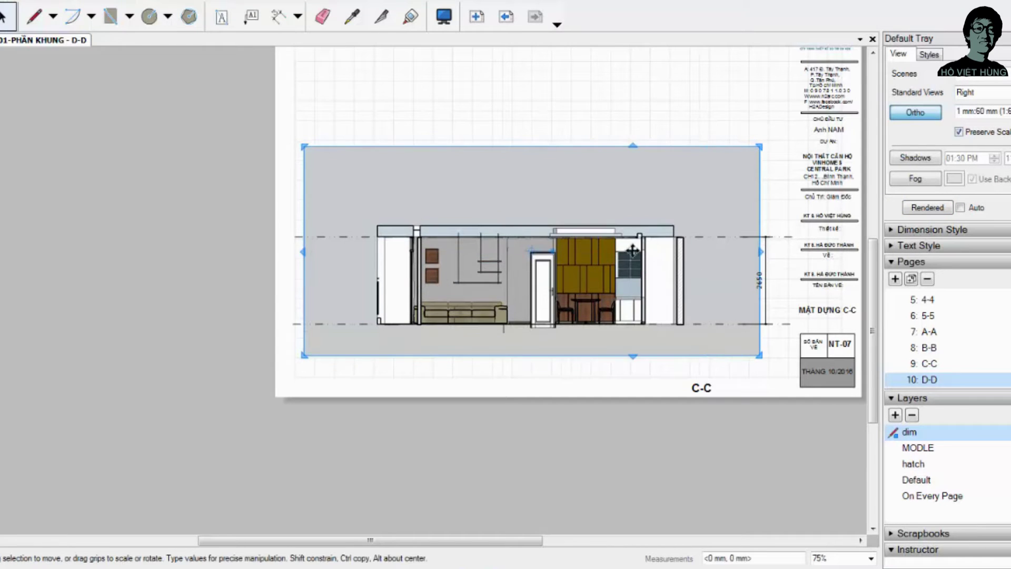
click(937, 56)
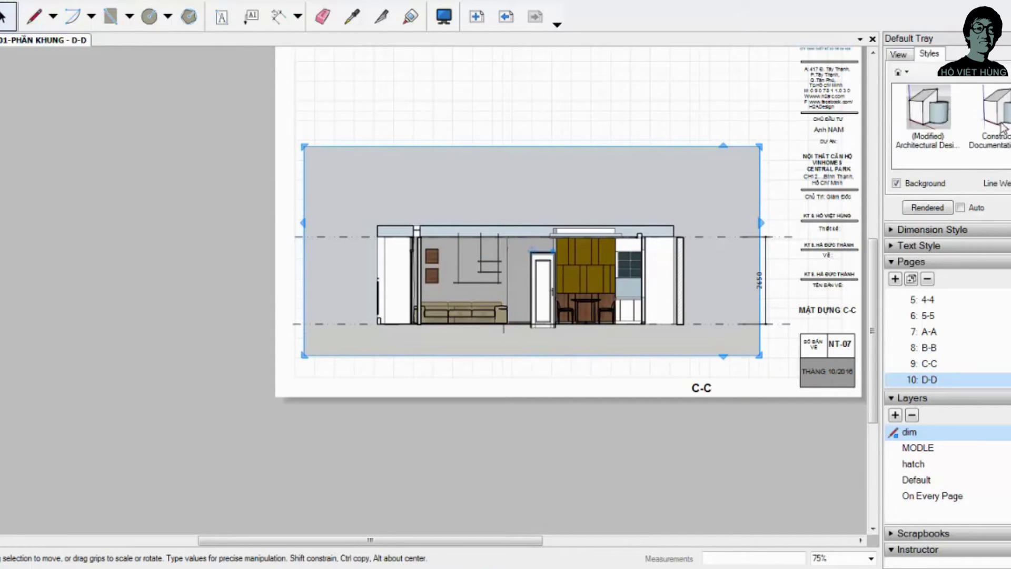
click(898, 54)
click(921, 208)
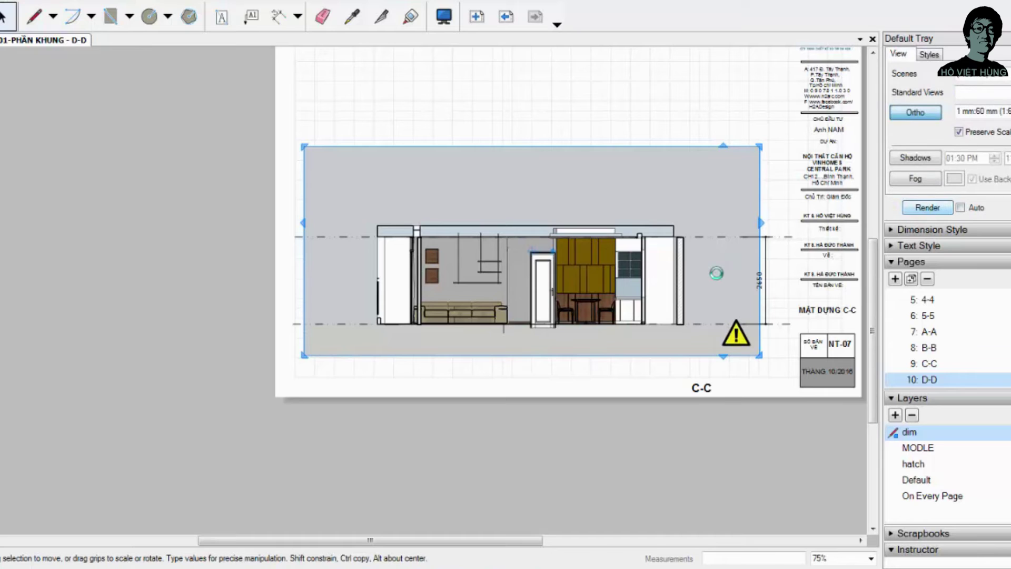
Step: Set page C-C's viewport back to scene C-C and re-render it
key(Page_Up)
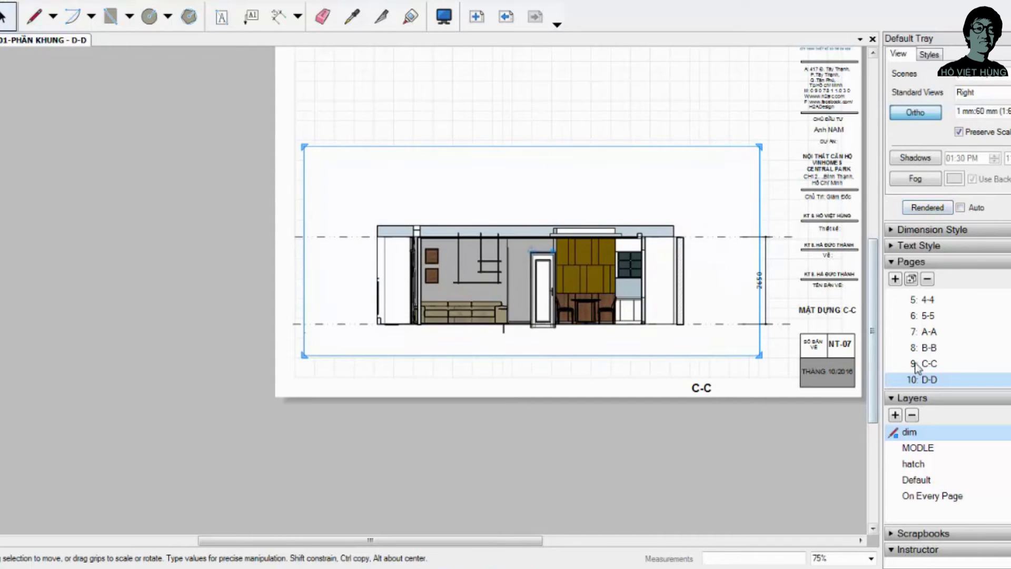
right_click(606, 276)
mouse_move(642, 507)
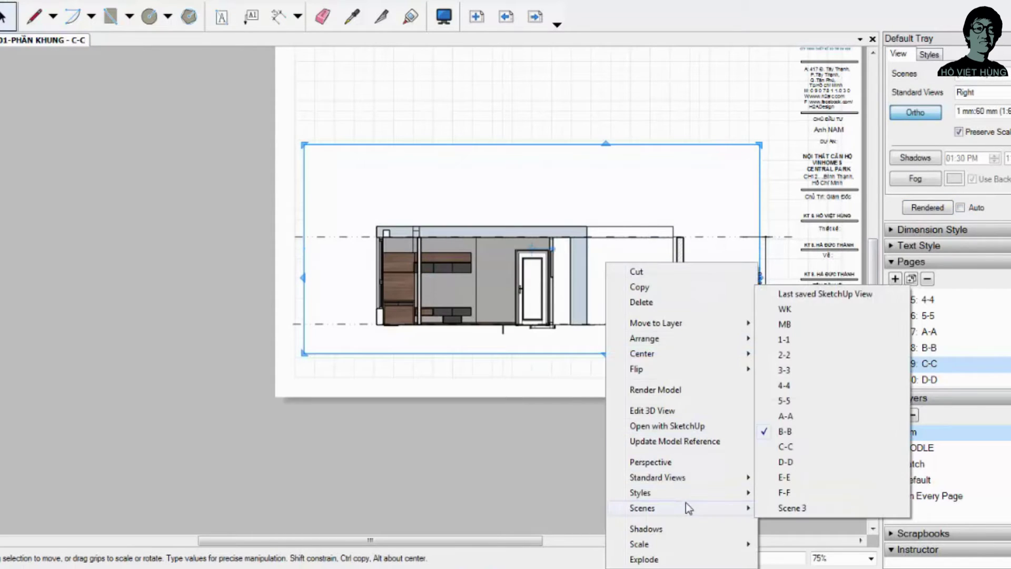
click(796, 448)
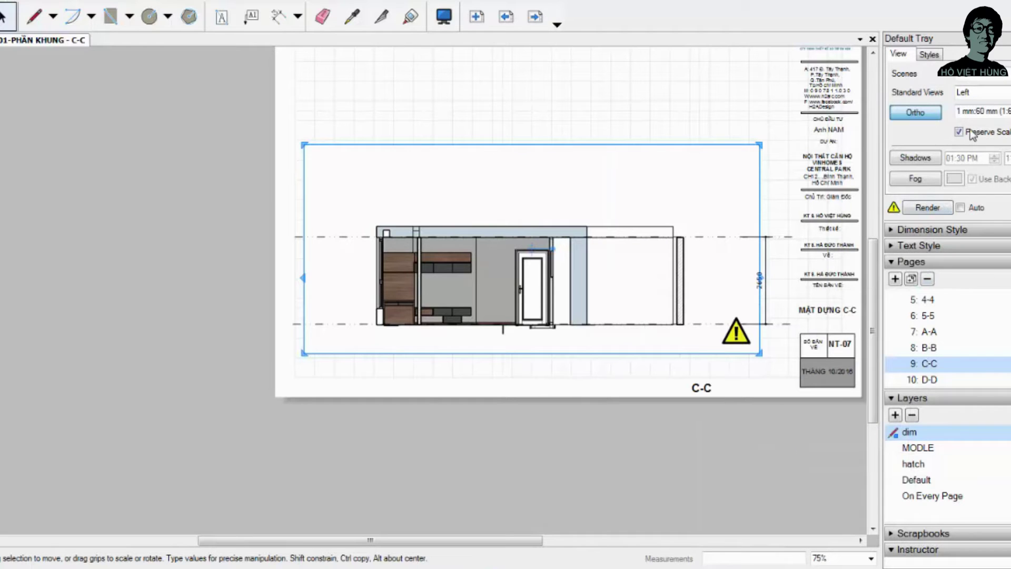
click(929, 54)
click(898, 54)
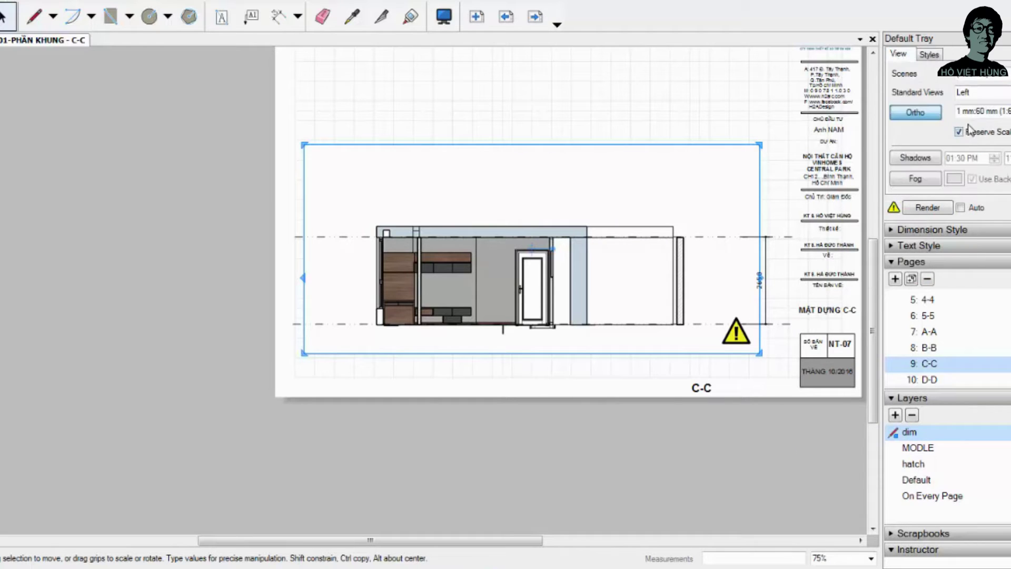
click(928, 209)
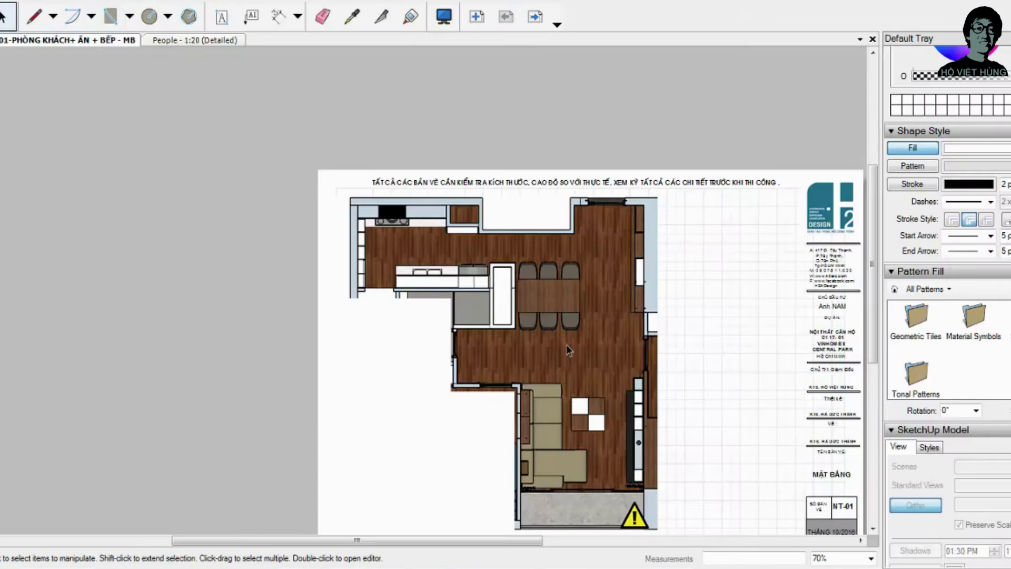
Step: Copy the MẶT BẰNG label to the top right and retype it as CHI TIẾT PHÒNG KHÁCH + BẾP + ĂN
click(632, 316)
scroll(684, 368, down, 2)
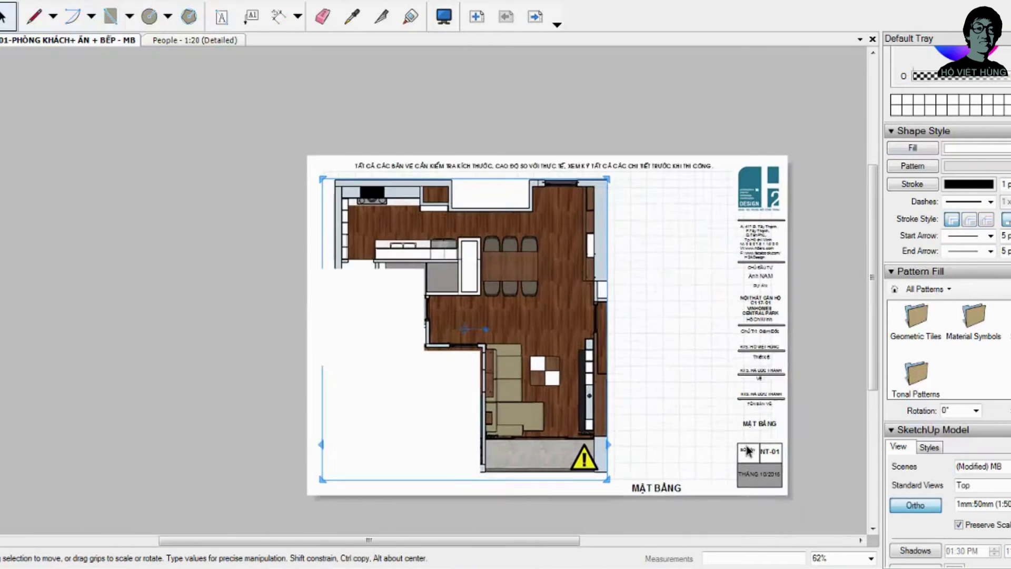
scroll(734, 425, up, 3)
scroll(734, 426, down, 1)
mouse_move(619, 498)
mouse_down()
mouse_move(663, 110)
mouse_move(663, 119)
mouse_up()
double_click(679, 119)
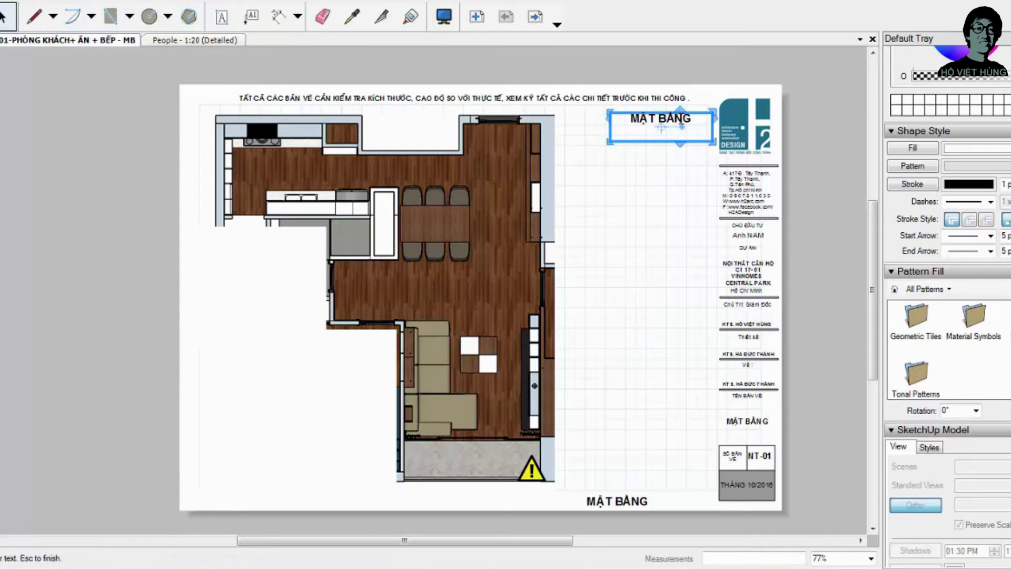
key(ctrl+a)
text(CH)
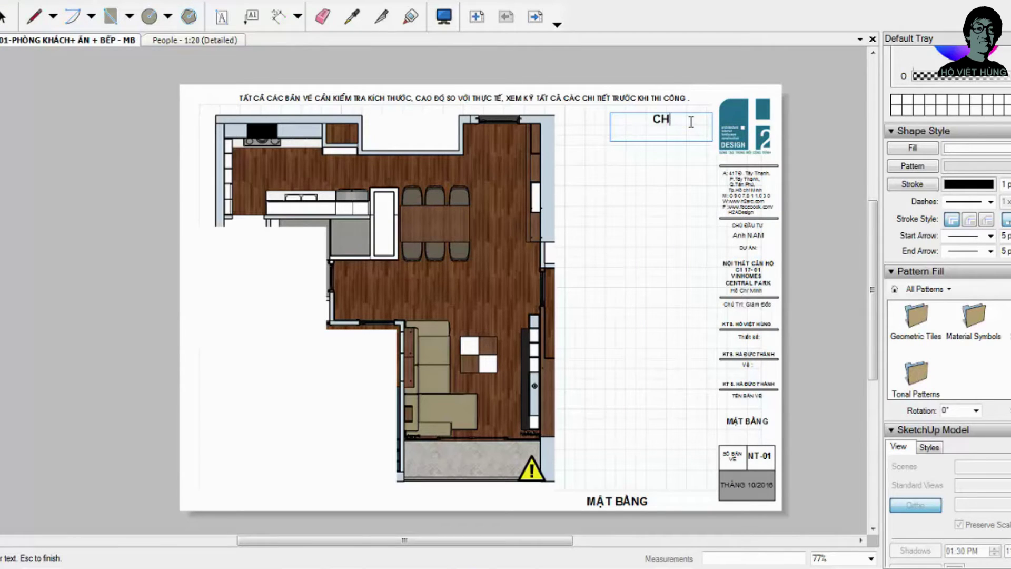
text(I TIẾT P)
text(HÒNG KHÁCH)
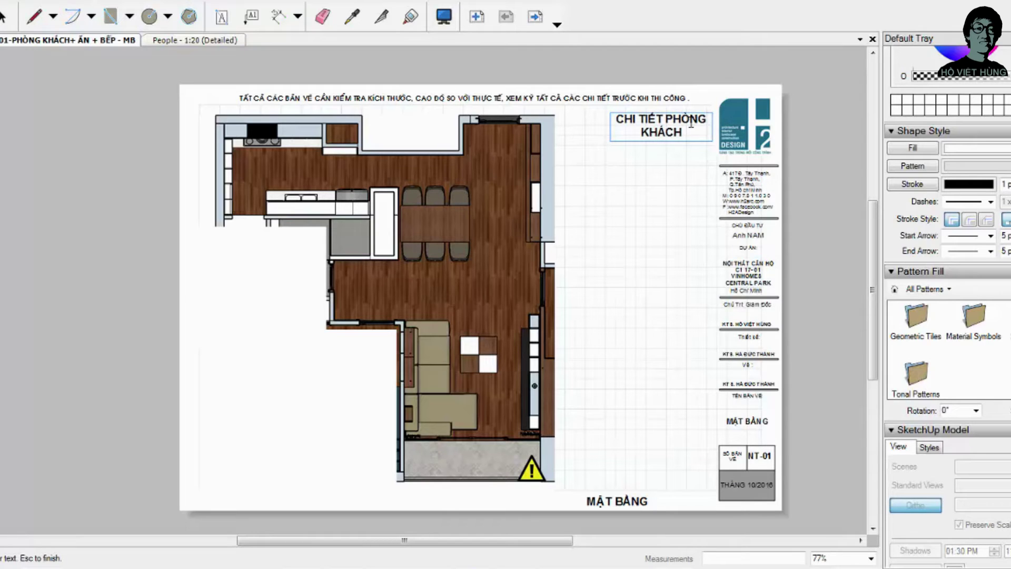
text(+BẾP)
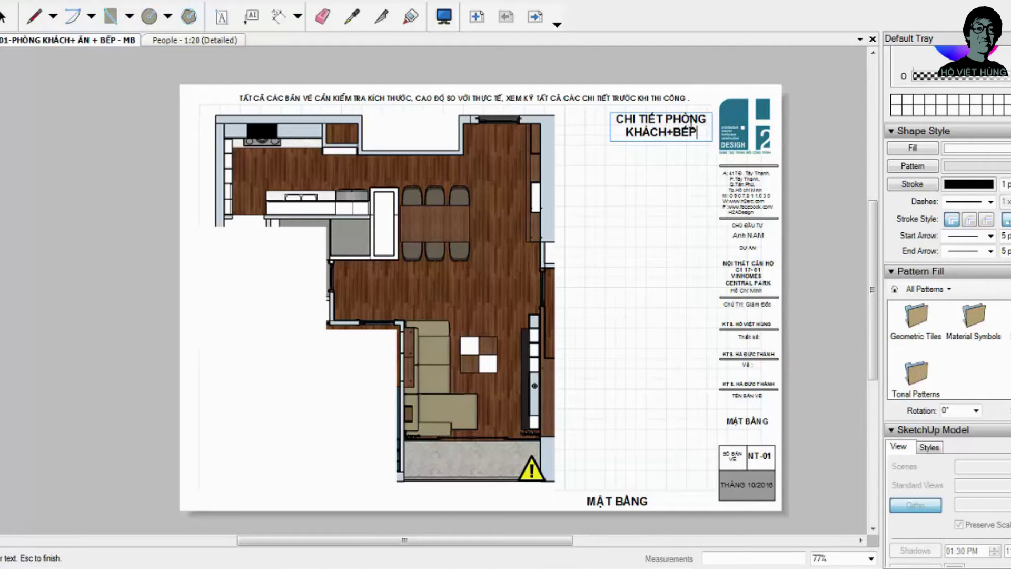
text(+ A)
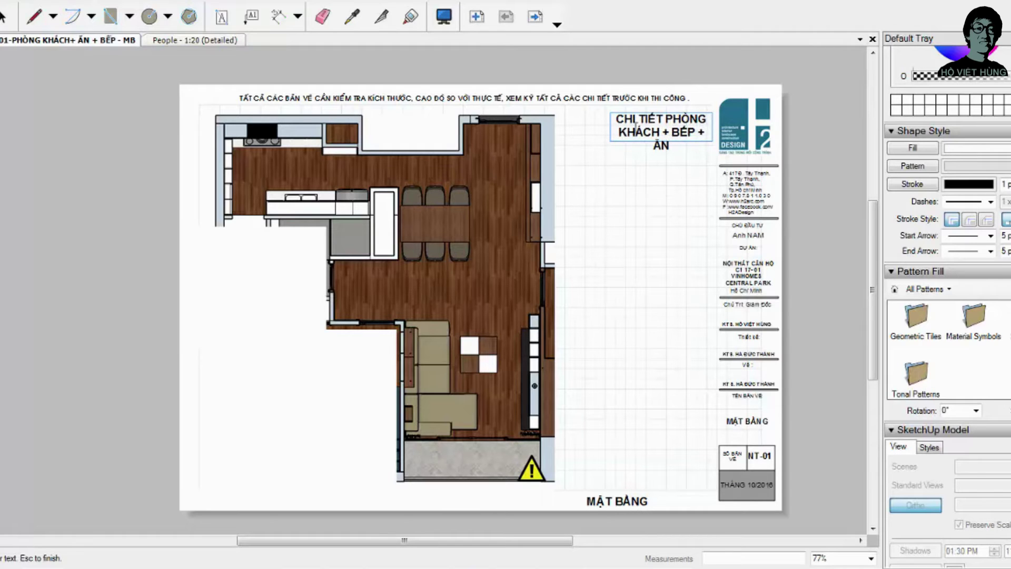
key(Escape)
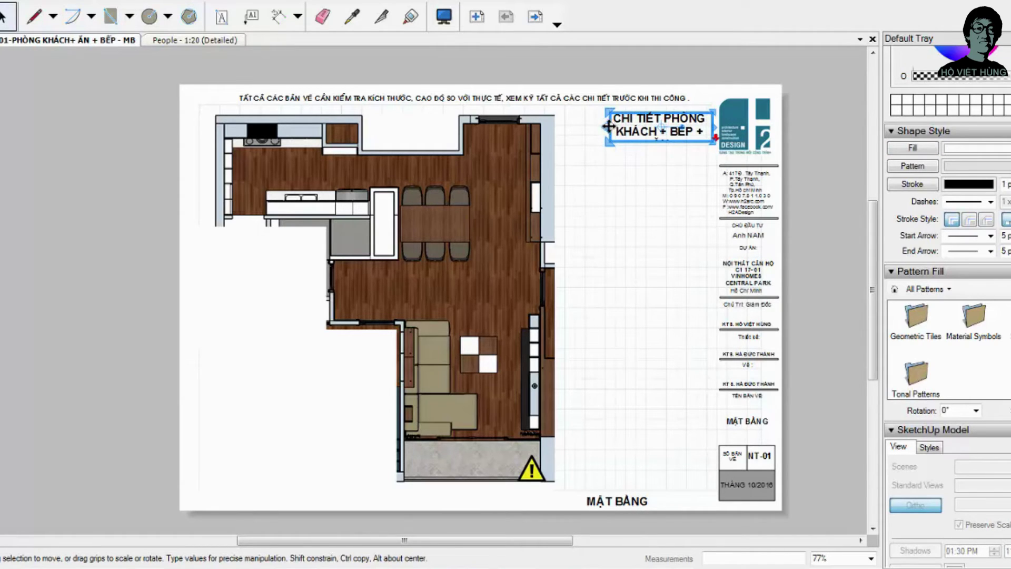
Step: Widen the title box to two lines and shift it slightly right
drag(609, 125, 569, 129)
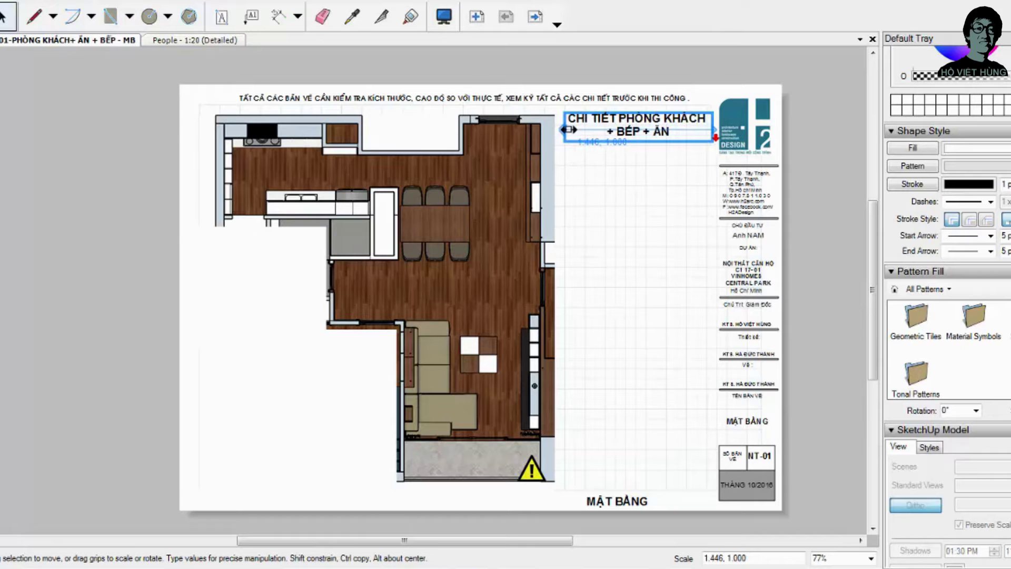
key(Escape)
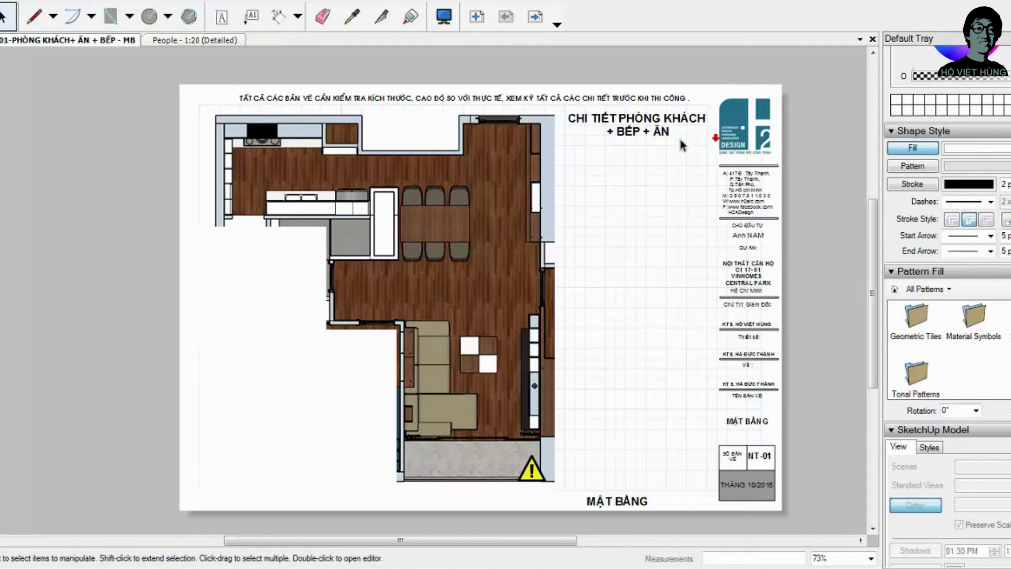
scroll(681, 145, up, 1)
drag(672, 101, 676, 91)
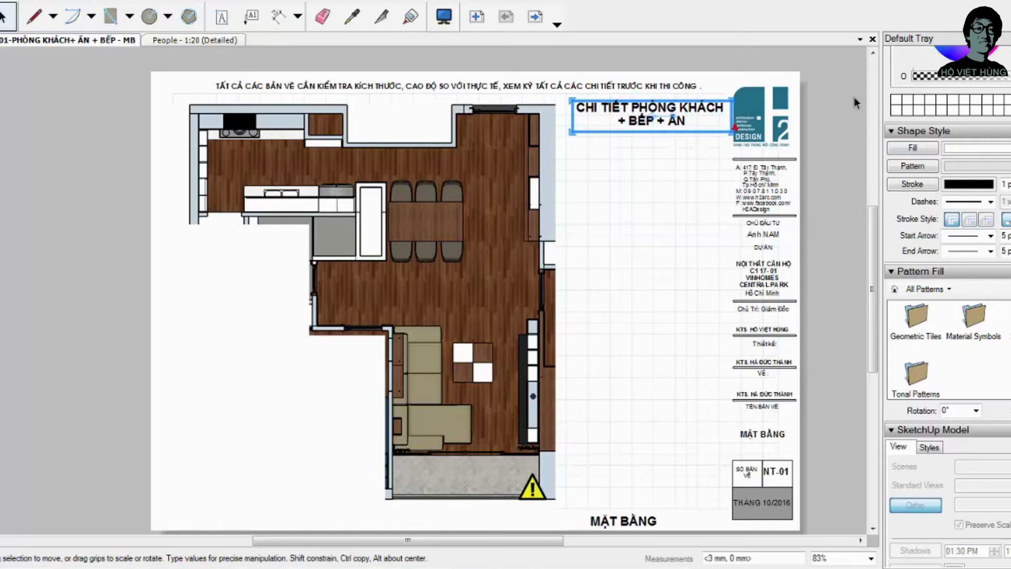
Step: Locate the MẶT BẰNG text inside the title block group
click(837, 135)
scroll(681, 318, down, 2)
scroll(650, 447, up, 2)
click(650, 447)
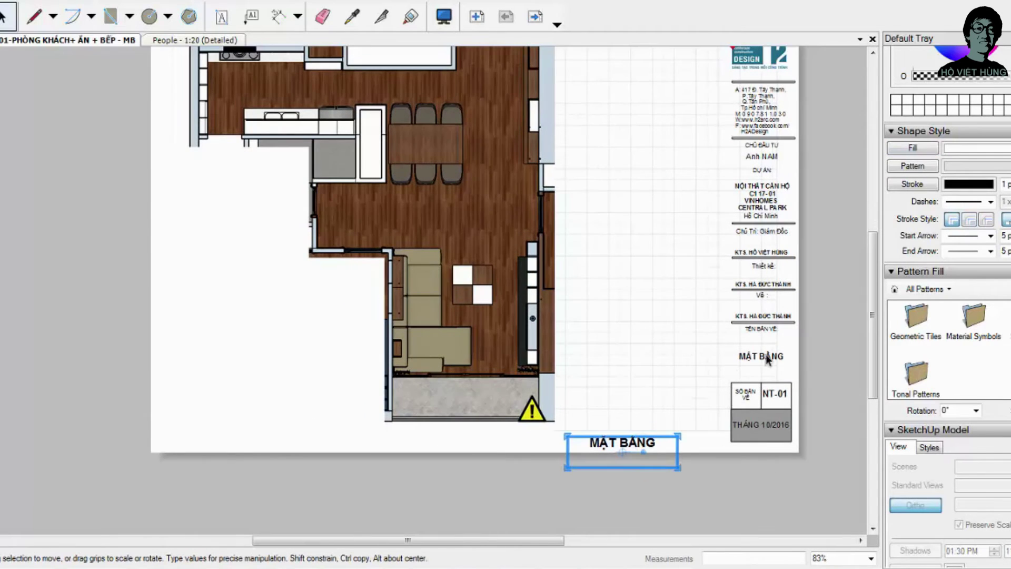
click(767, 356)
click(764, 329)
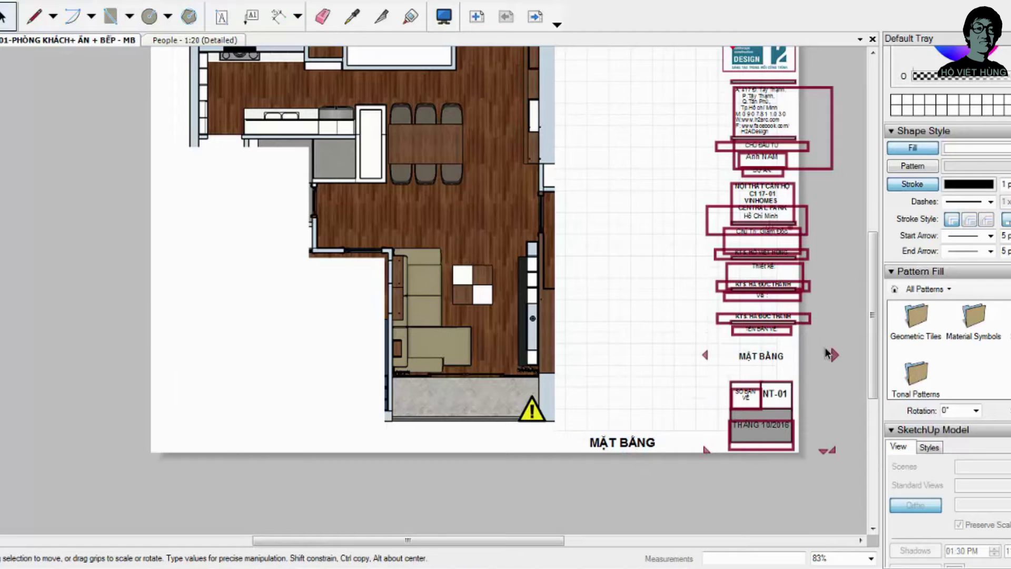
scroll(796, 355, down, 2)
click(230, 295)
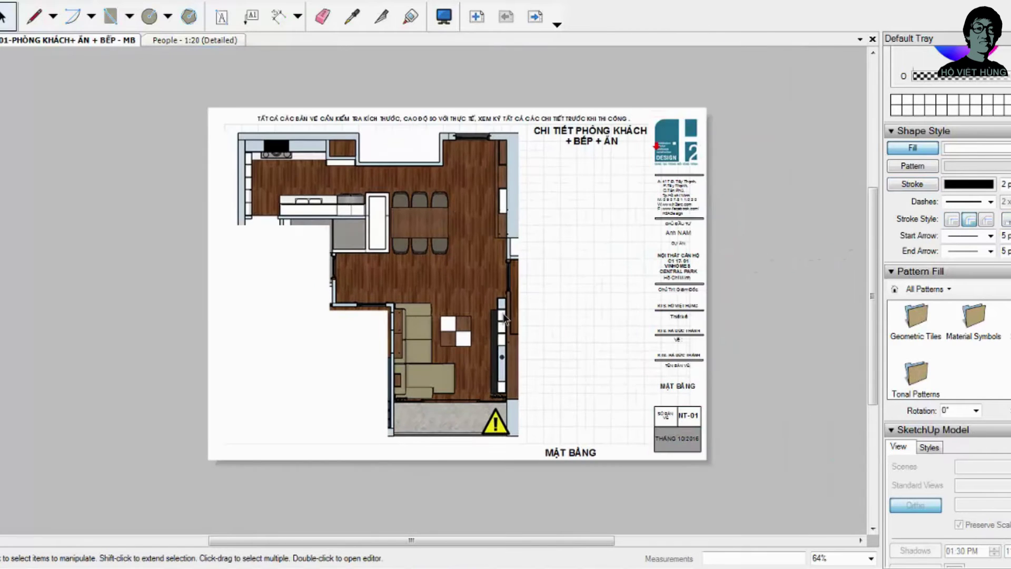
scroll(504, 318, up, 1)
Step: Copy the title-block MẶT BẰNG text into the blank area and retype it as GHI CHÚ
click(694, 398)
drag(694, 397, 591, 179)
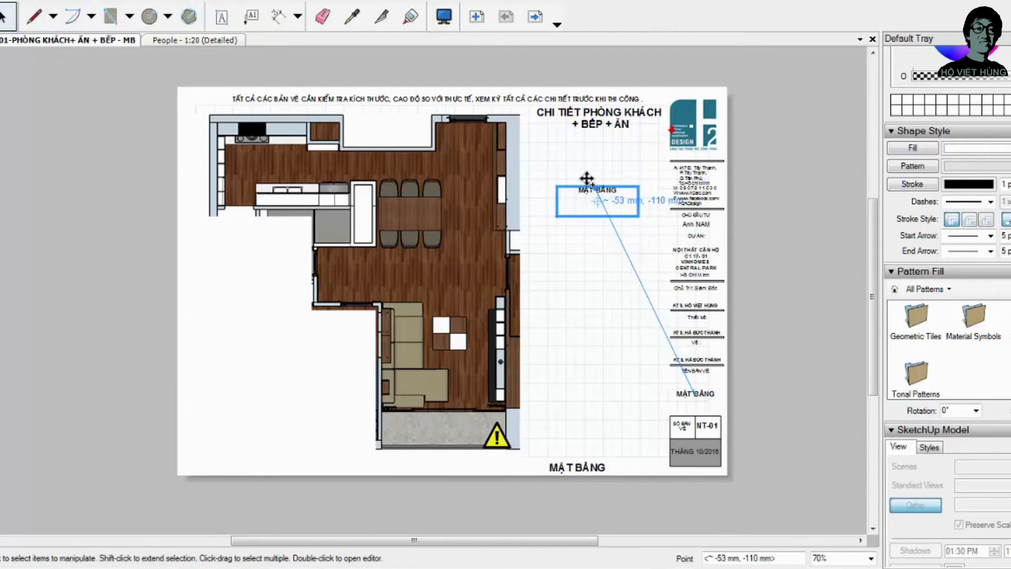
scroll(589, 179, up, 4)
double_click(589, 189)
click(588, 193)
text(GHI CHÚ)
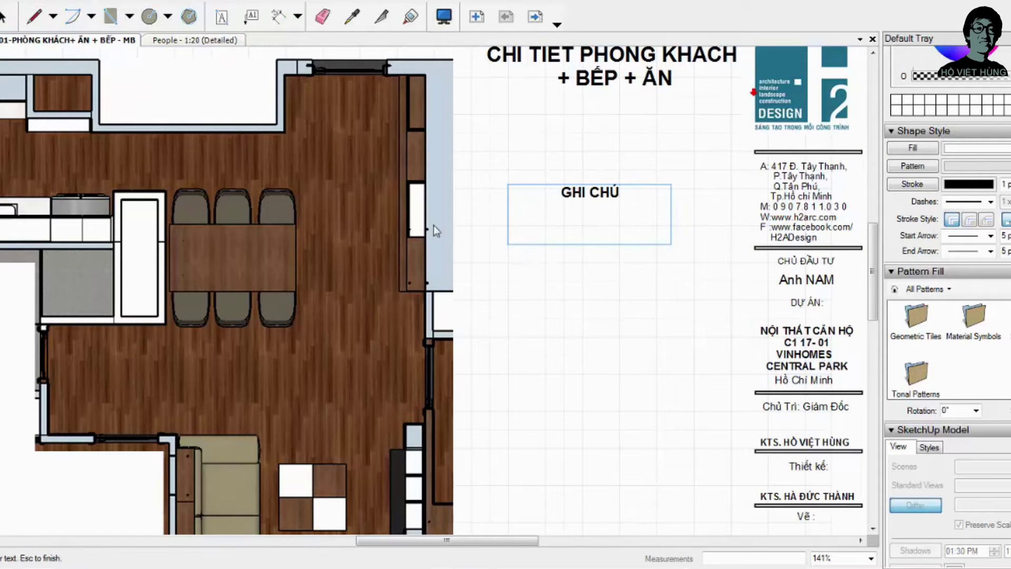
key(Escape)
scroll(658, 254, down, 2)
scroll(652, 254, down, 2)
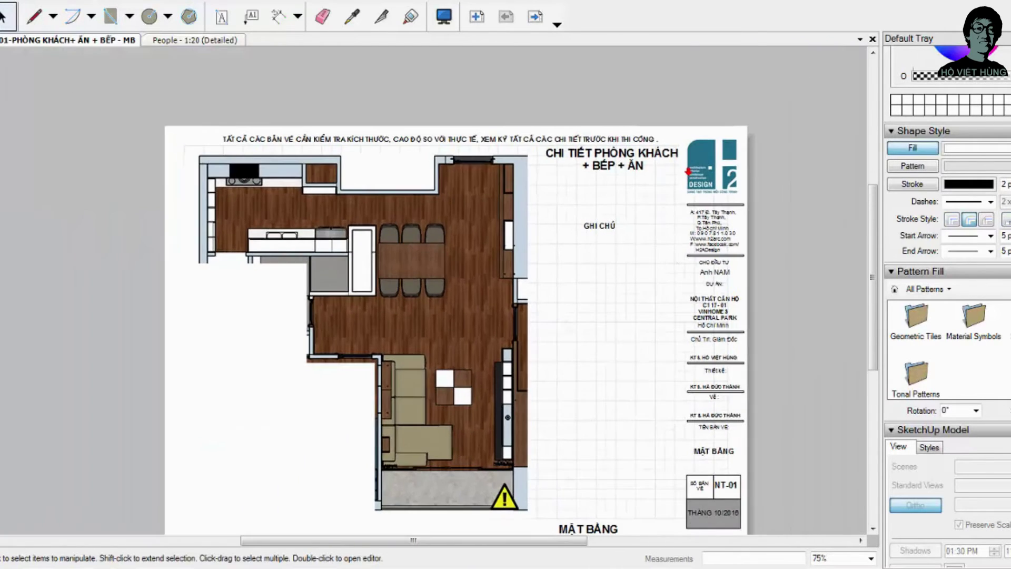
scroll(947, 305, down, 3)
scroll(946, 305, down, 3)
Step: Drag a hexagon tag numbered 10 from the TB-Simple drafting symbols scrapbook onto the sheet below GHI CHÚ
scroll(947, 306, down, 3)
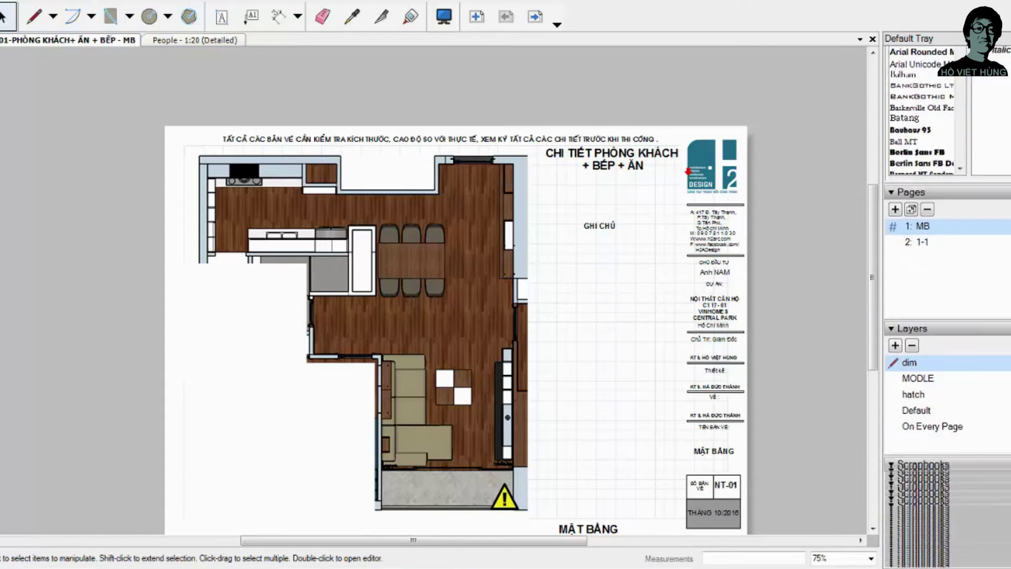
scroll(947, 305, down, 2)
scroll(964, 427, up, 3)
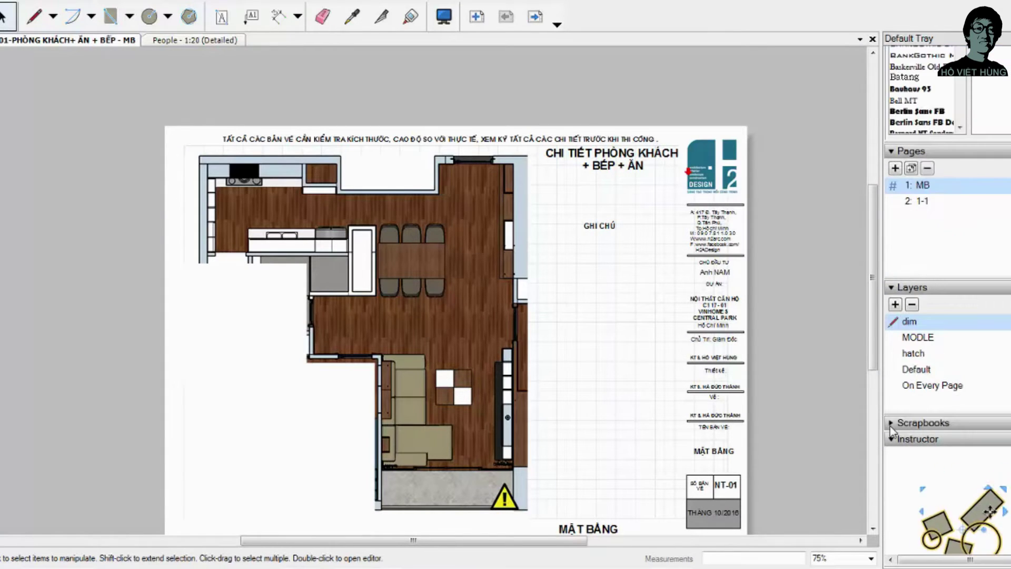
scroll(964, 428, down, 3)
click(997, 297)
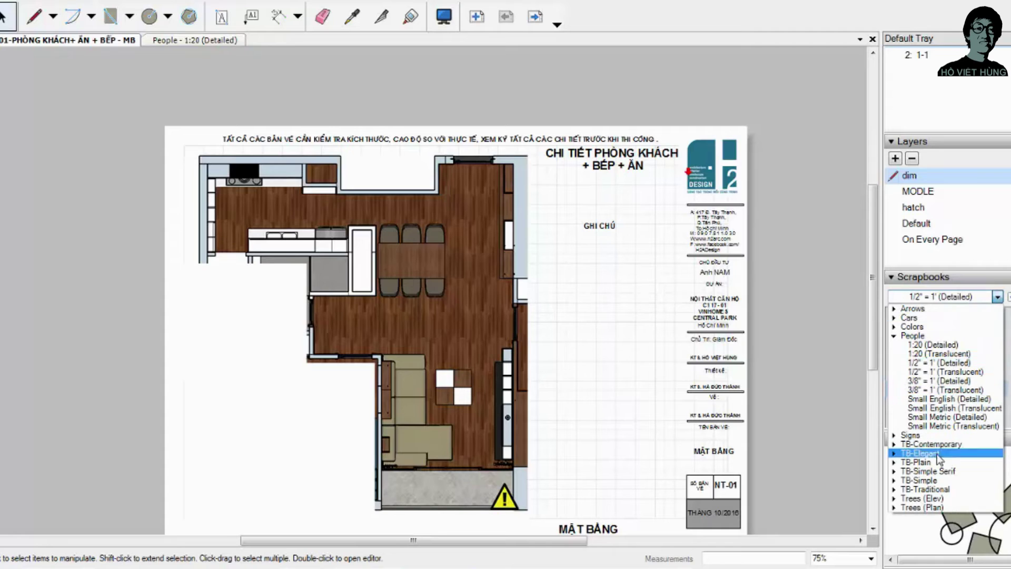
click(938, 481)
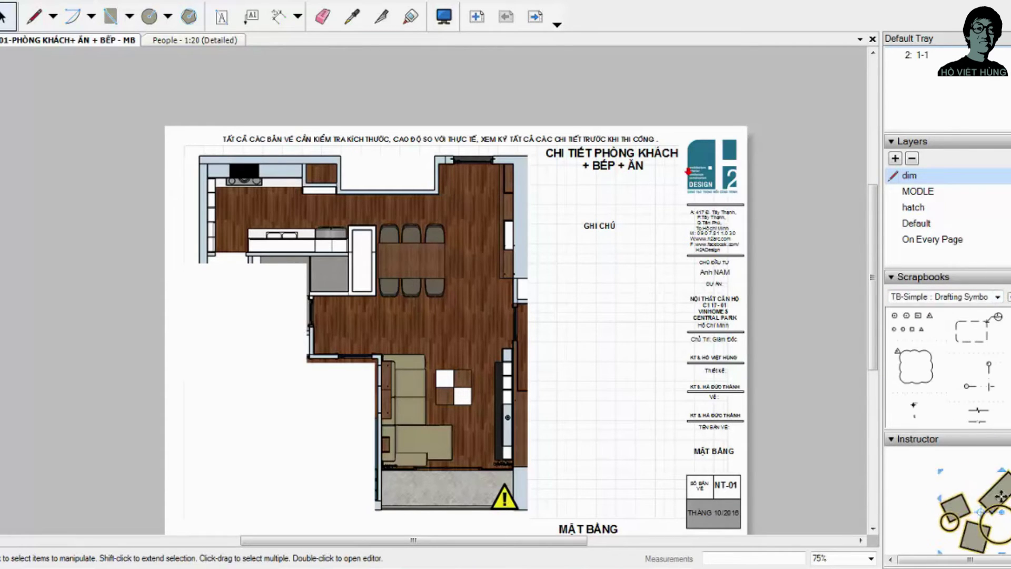
scroll(946, 368, down, 3)
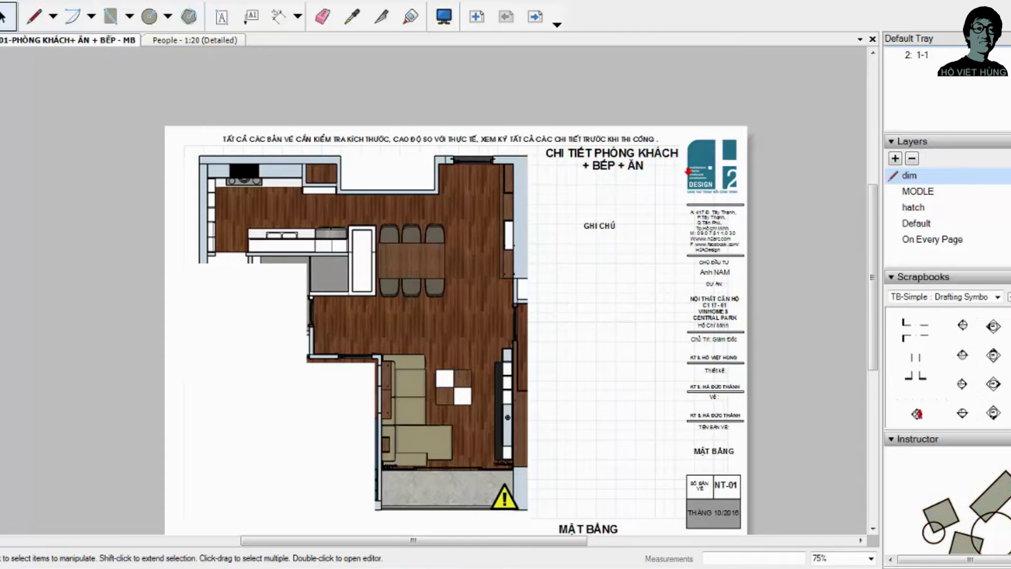
scroll(926, 368, up, 3)
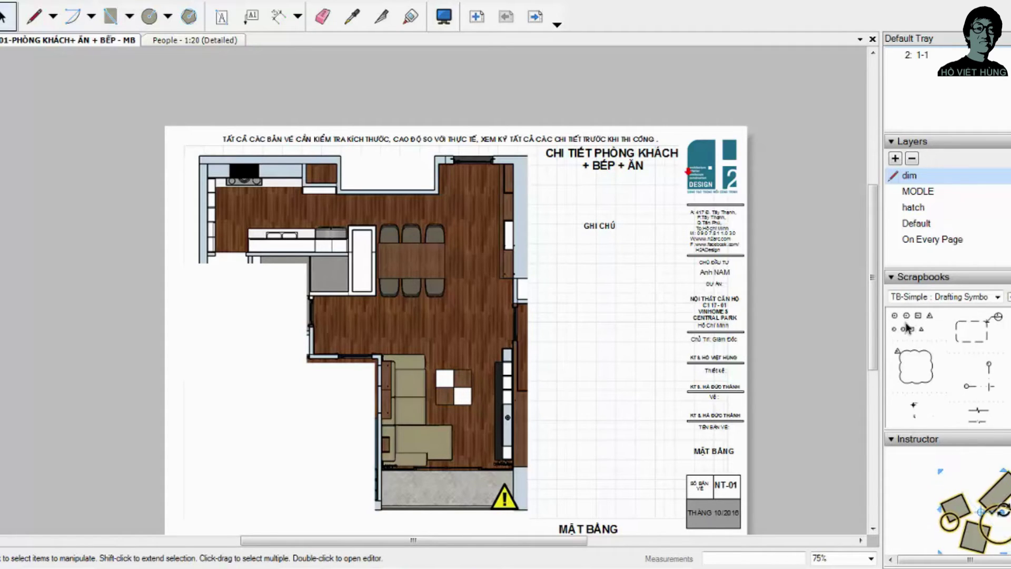
drag(906, 325, 689, 308)
Step: Widen the tag's hexagon outline horizontally
scroll(615, 282, up, 3)
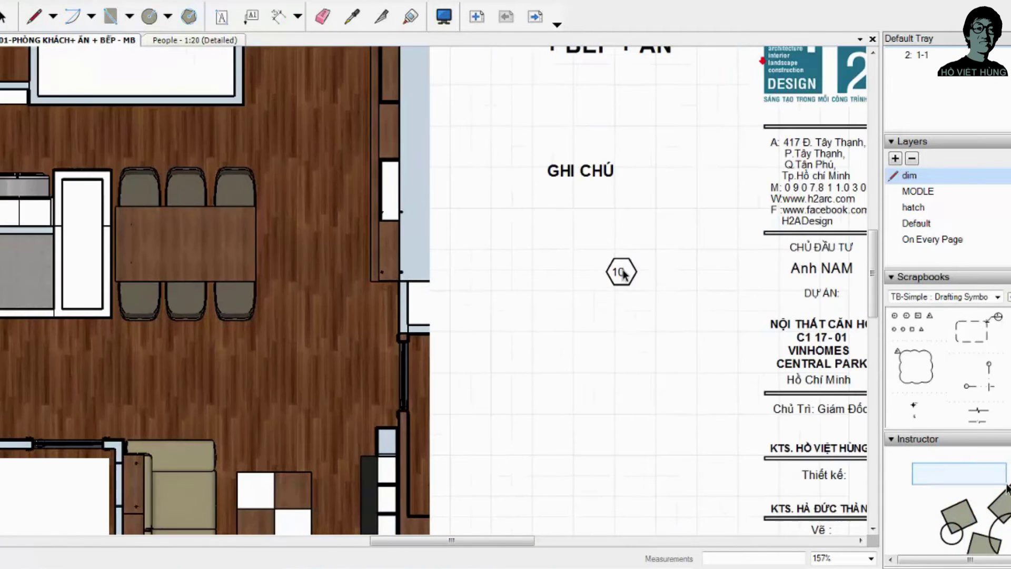
double_click(637, 234)
click(675, 235)
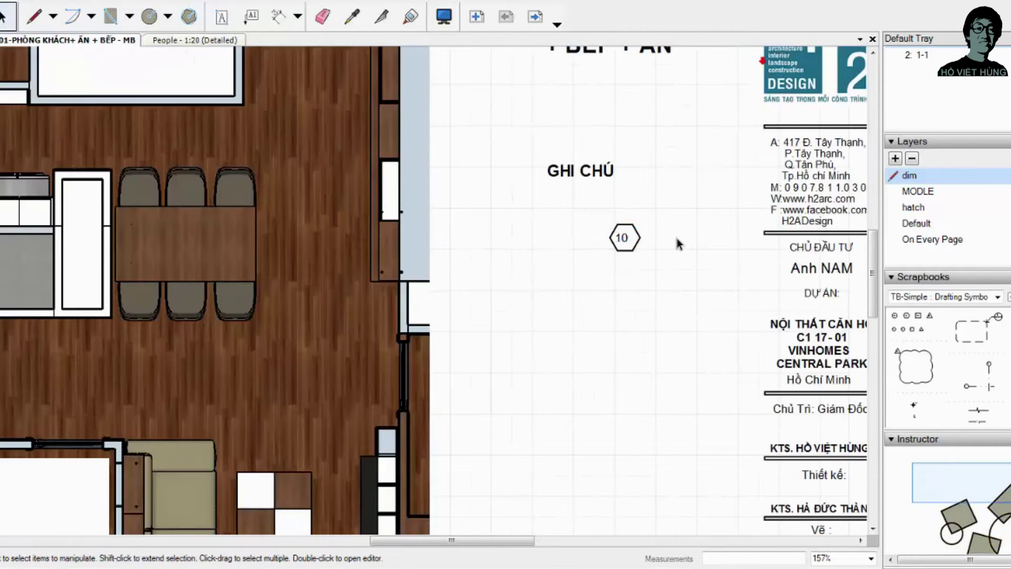
double_click(639, 238)
click(639, 232)
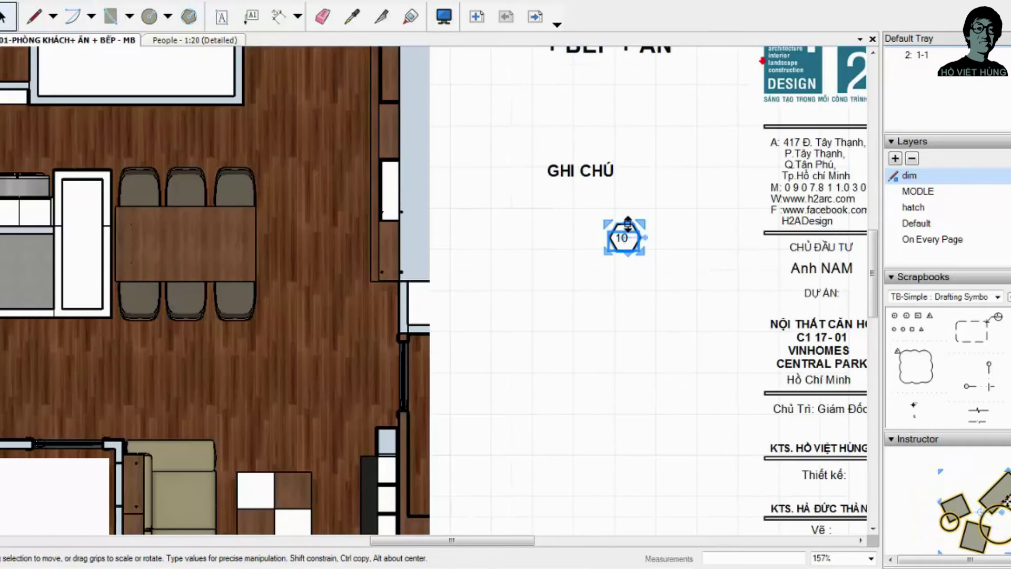
double_click(623, 233)
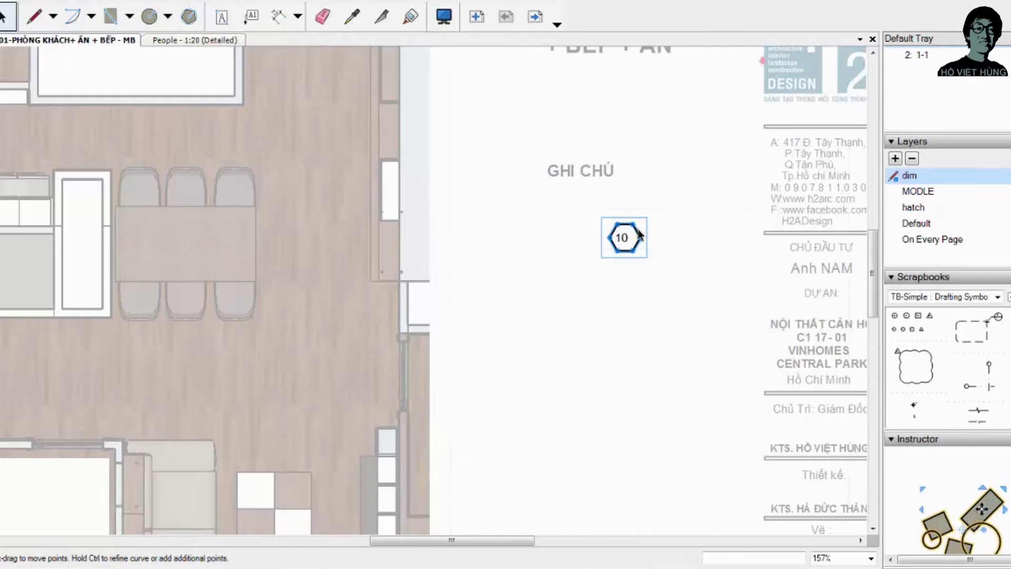
drag(637, 232, 638, 235)
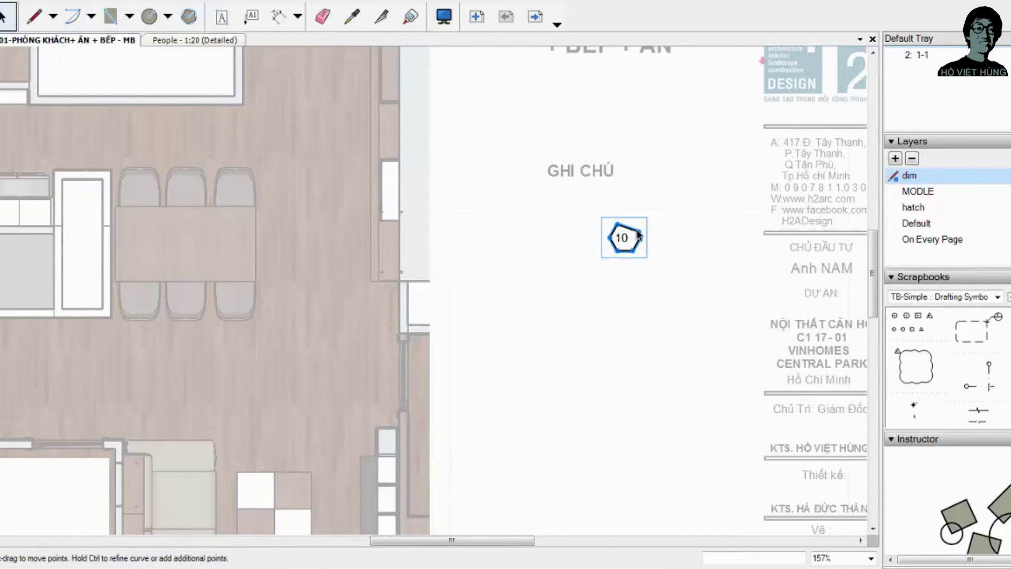
click(645, 269)
click(634, 230)
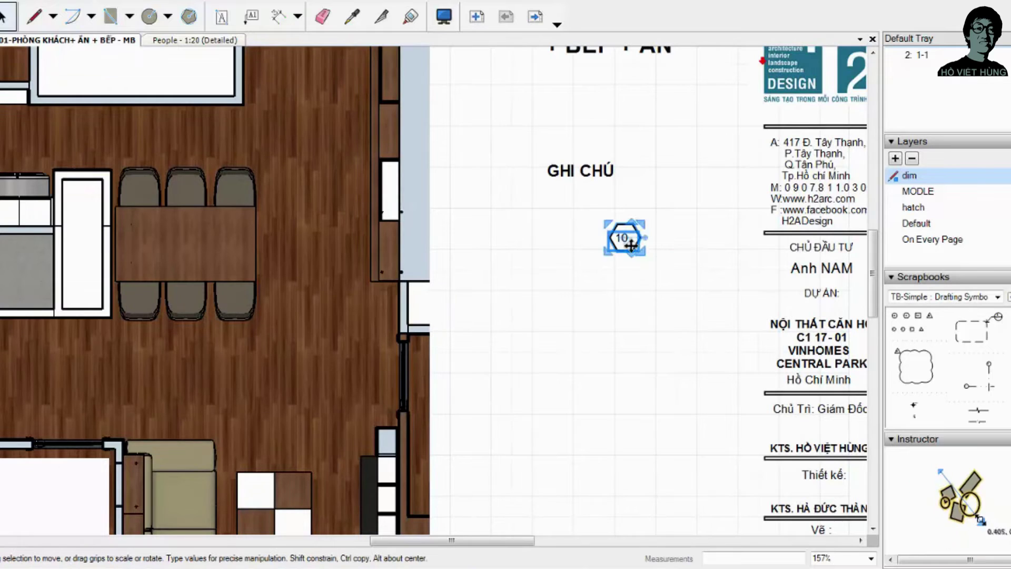
double_click(628, 233)
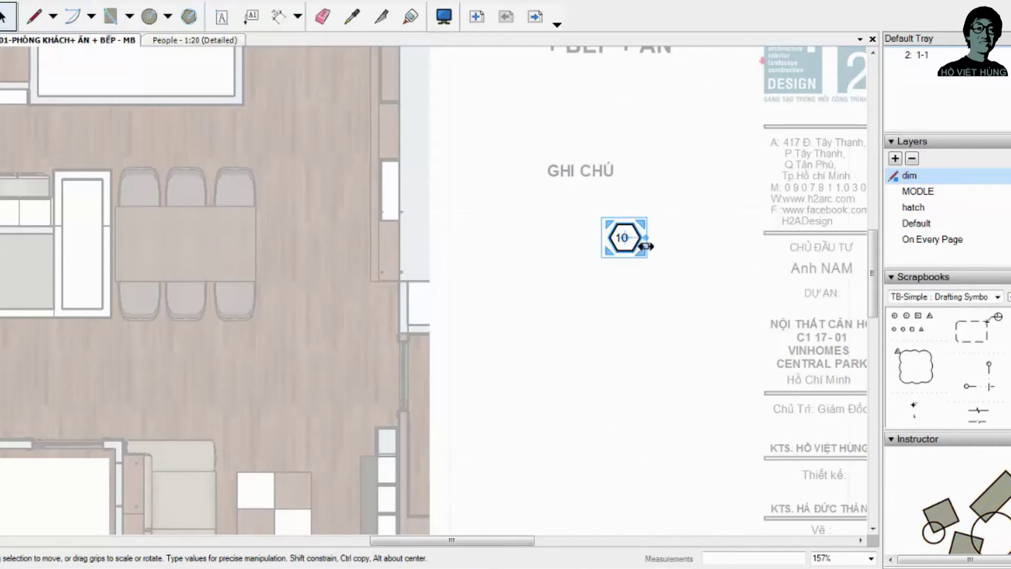
drag(645, 246, 671, 246)
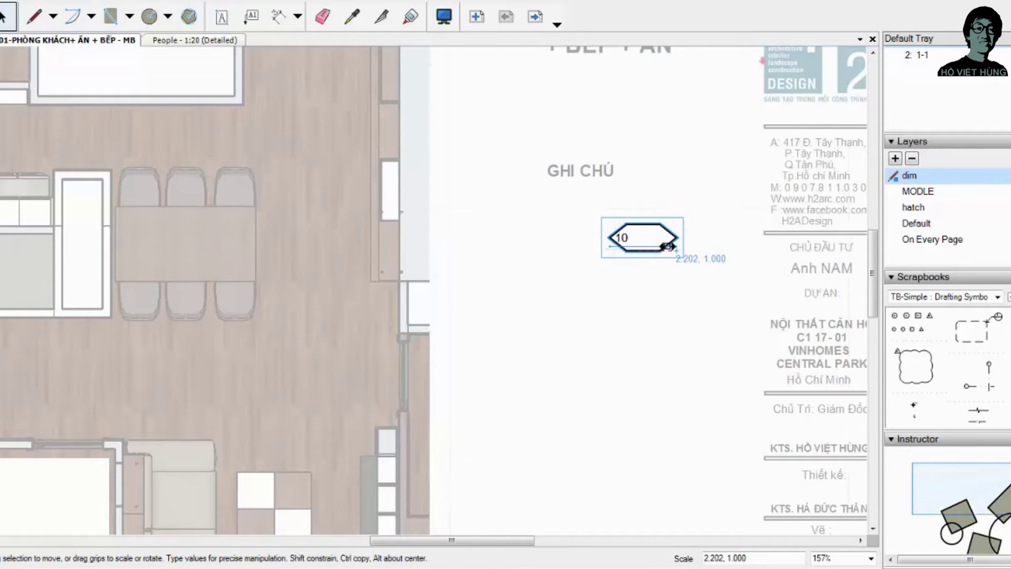
click(657, 302)
Step: Narrow the tag's inner element and shift the whole hexagon tag slightly left
scroll(621, 236, up, 3)
click(621, 236)
double_click(630, 234)
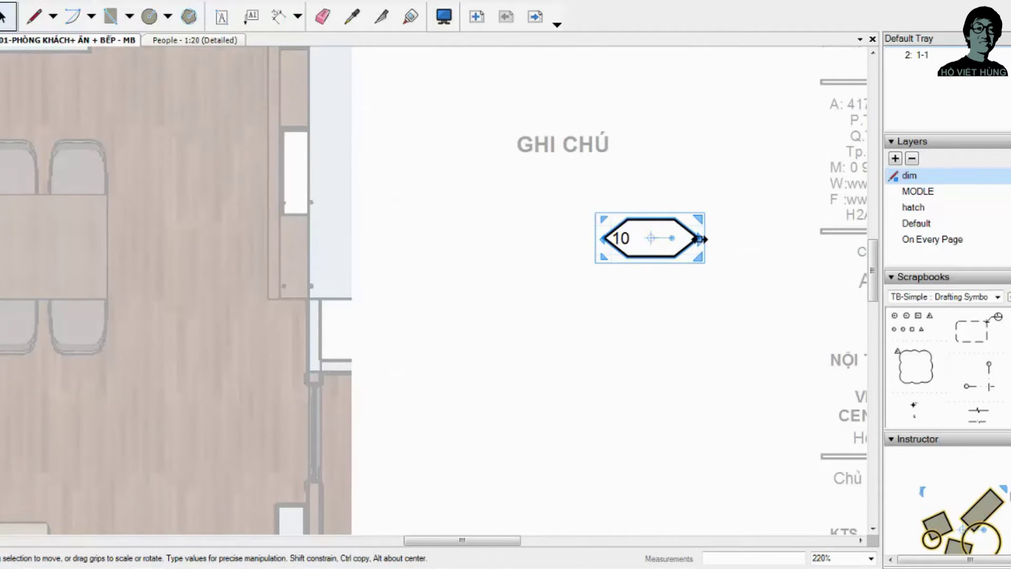
mouse_move(701, 235)
mouse_down()
mouse_move(709, 241)
mouse_move(684, 238)
mouse_move(697, 248)
mouse_move(677, 240)
mouse_move(641, 253)
mouse_up()
scroll(709, 241, up, 3)
click(692, 243)
scroll(697, 248, down, 1)
scroll(693, 239, down, 1)
scroll(677, 240, up, 3)
key(Escape)
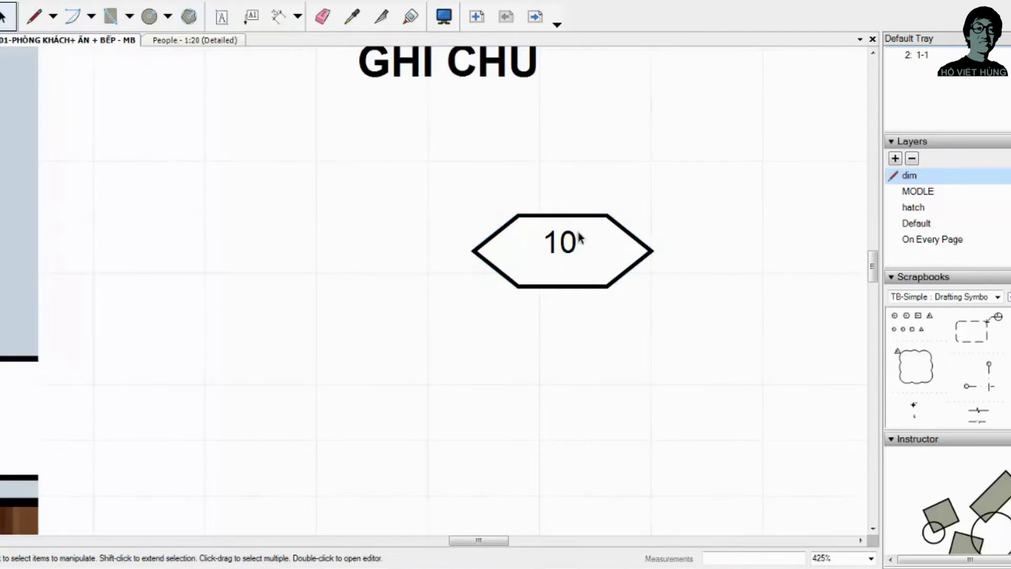
scroll(579, 237, down, 2)
click(572, 245)
mouse_move(569, 245)
mouse_down()
mouse_move(645, 245)
mouse_move(611, 249)
mouse_move(622, 237)
mouse_up()
Step: Change the tag label to 1-VA-1, widening its text box so it sits centred on one line
double_click(638, 246)
double_click(623, 253)
text(-VA-1)
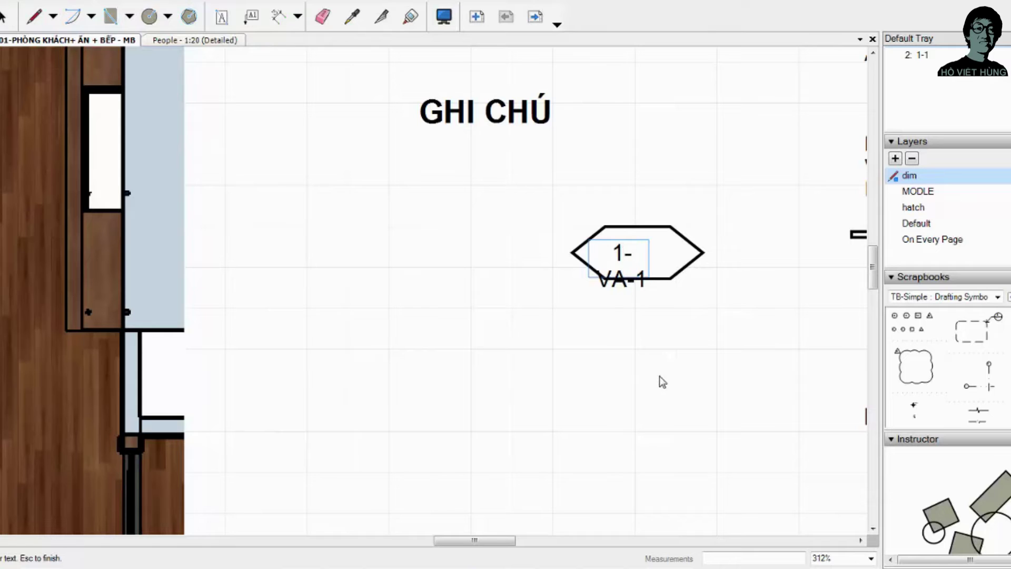
key(Escape)
click(647, 266)
drag(649, 258, 684, 257)
double_click(638, 255)
click(639, 257)
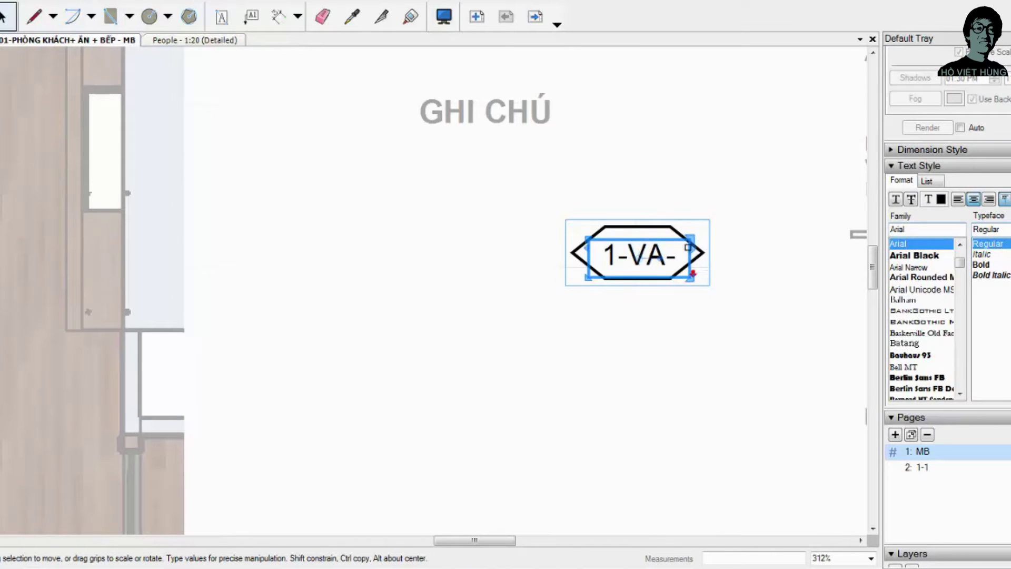
drag(690, 253, 725, 254)
key(Left)
key(Left)
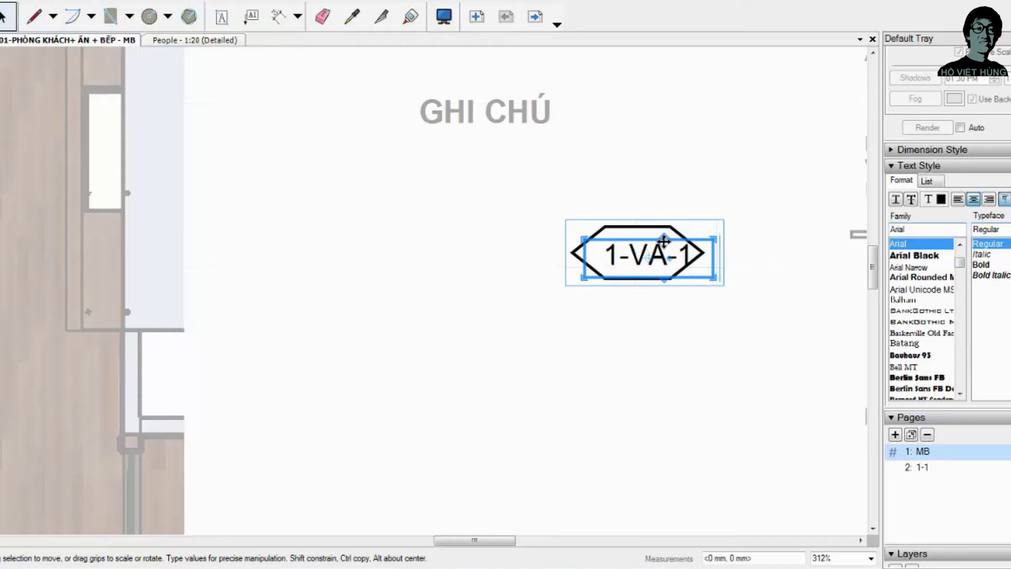
key(Left)
key(Left)
click(659, 330)
scroll(672, 324, down, 4)
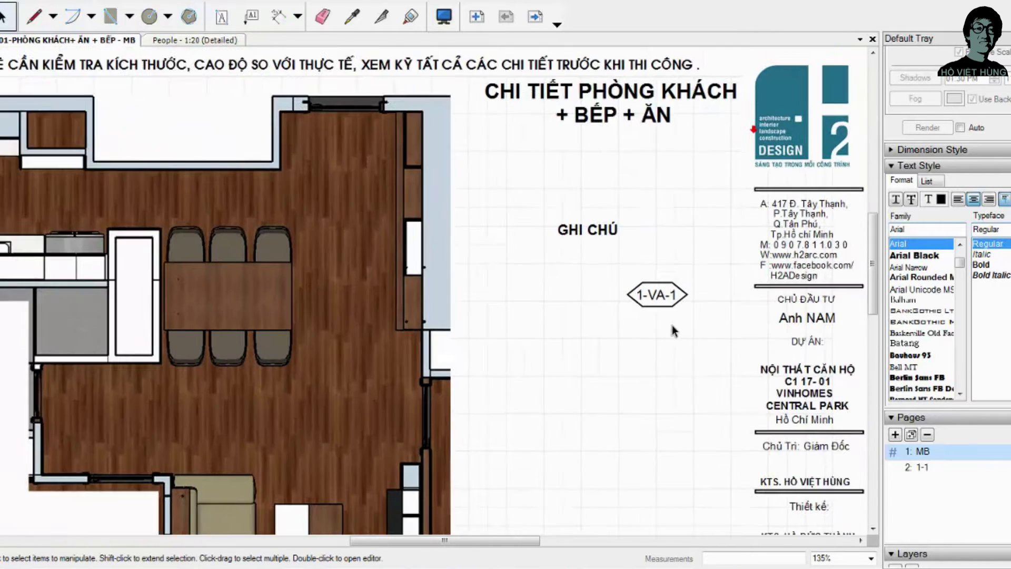
Step: Move the 1-VA-1 tag above the dining table and place a copy lower, labelled 1-VA-2
scroll(660, 299, down, 3)
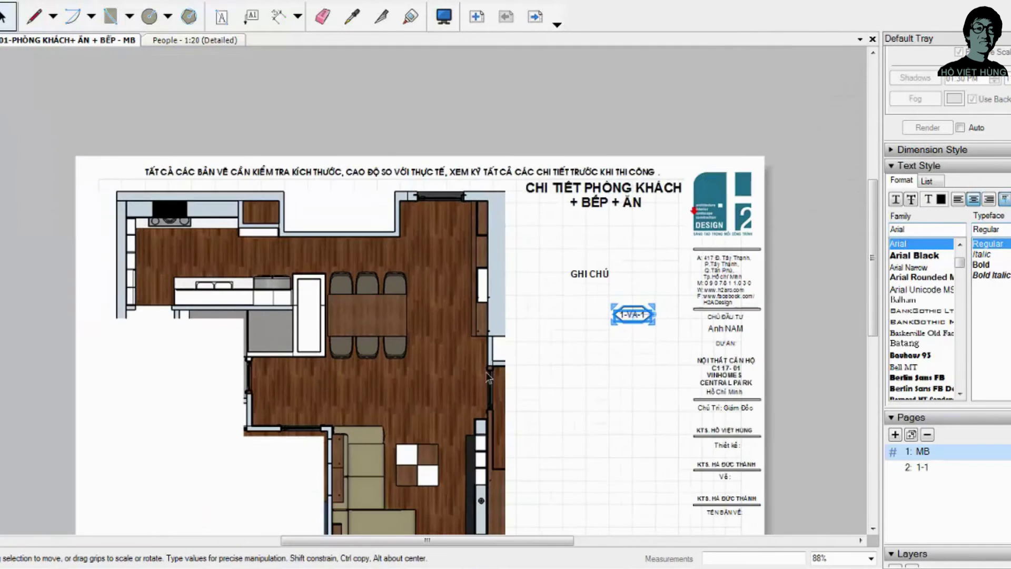
scroll(724, 300, up, 3)
drag(725, 301, 308, 204)
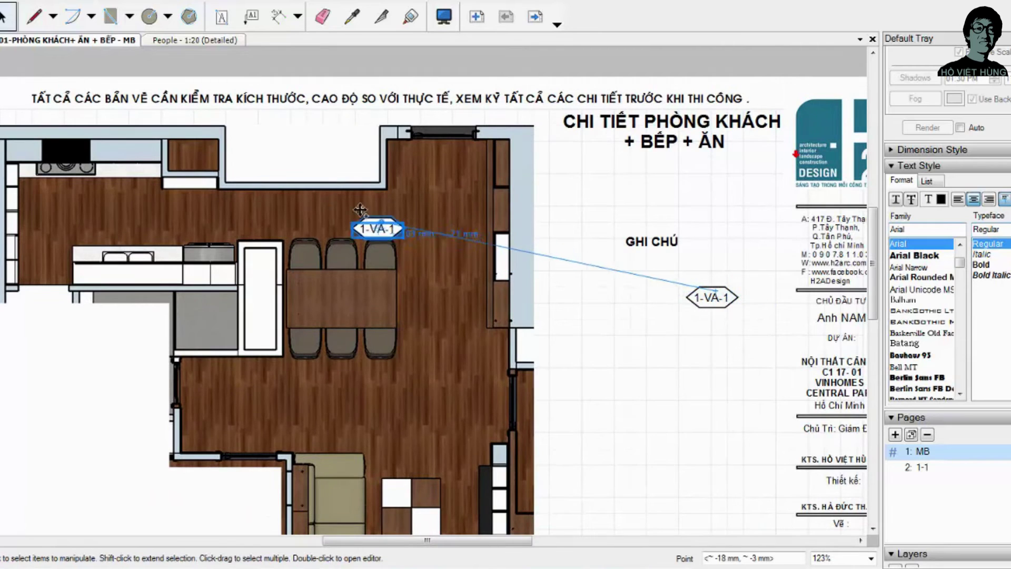
scroll(308, 203, up, 2)
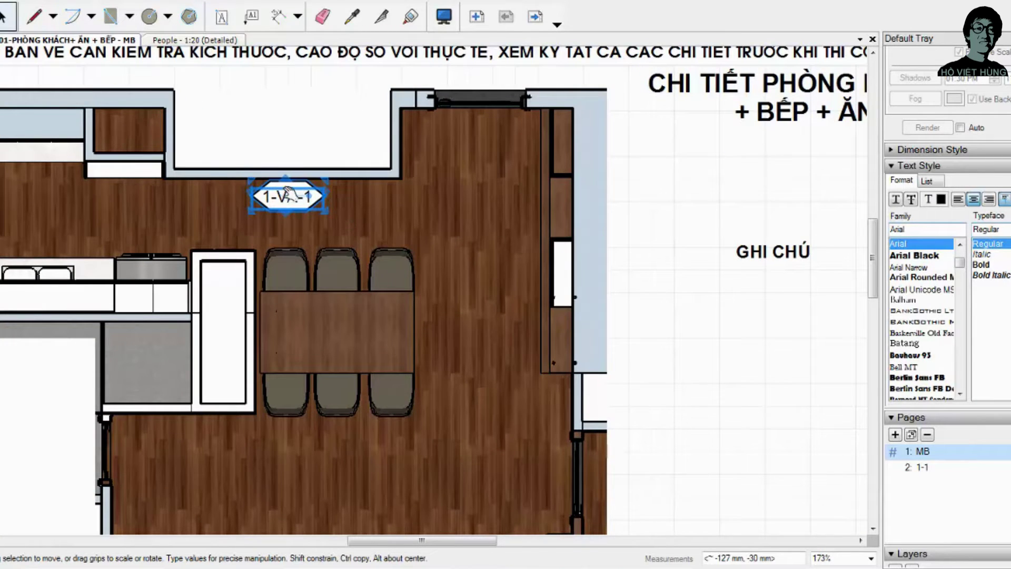
ctrl+drag(289, 190, 230, 431)
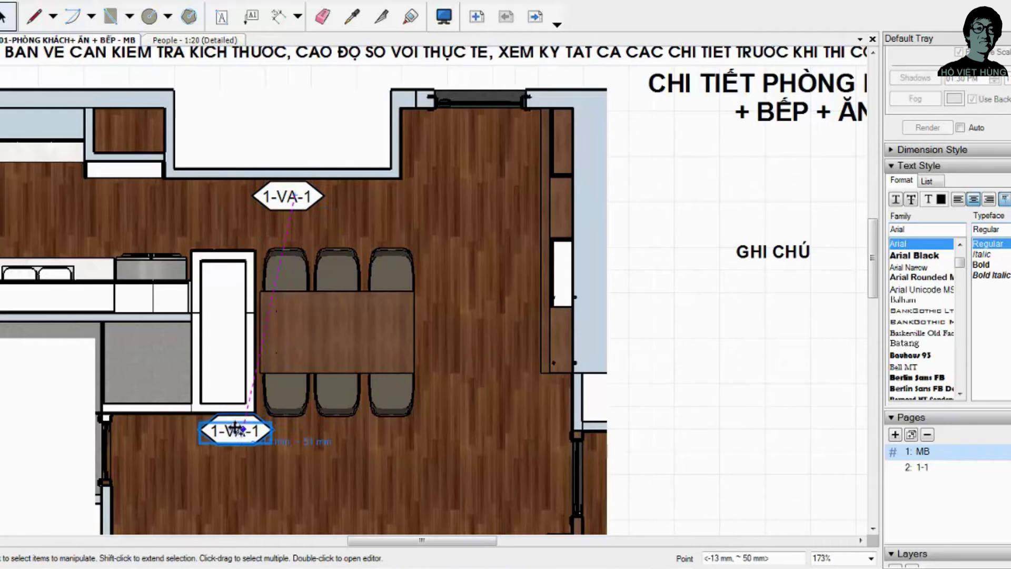
double_click(230, 439)
text(2)
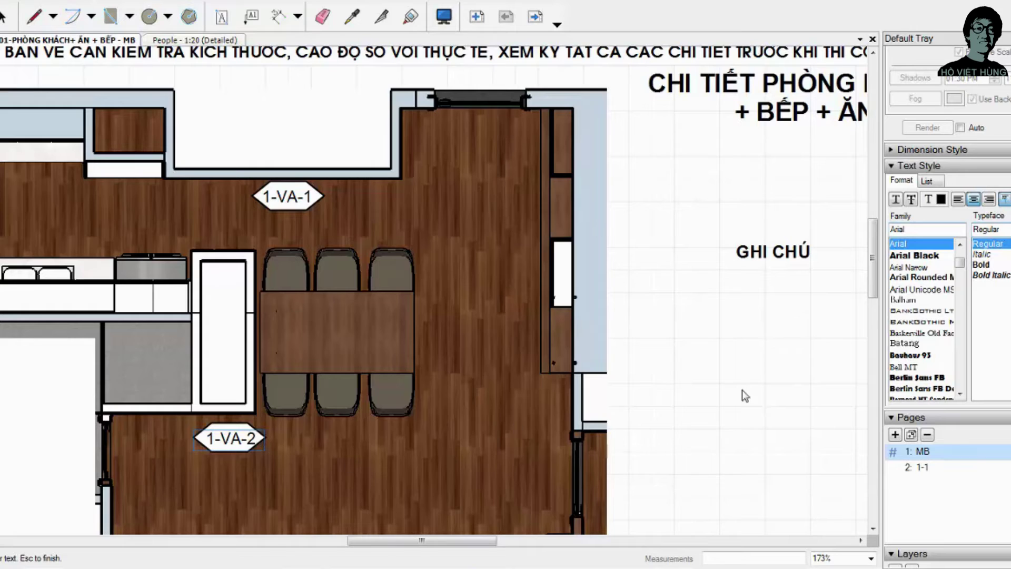
key(Escape)
Step: Move that tag beside the kitchen cabinets and relabel it 1-TU-1
scroll(500, 385, down, 3)
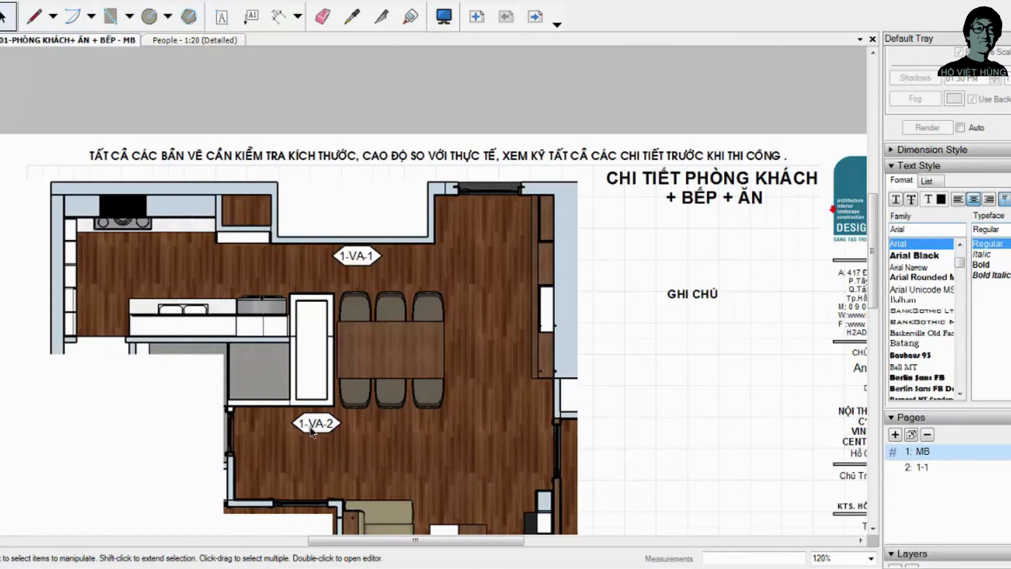
click(311, 432)
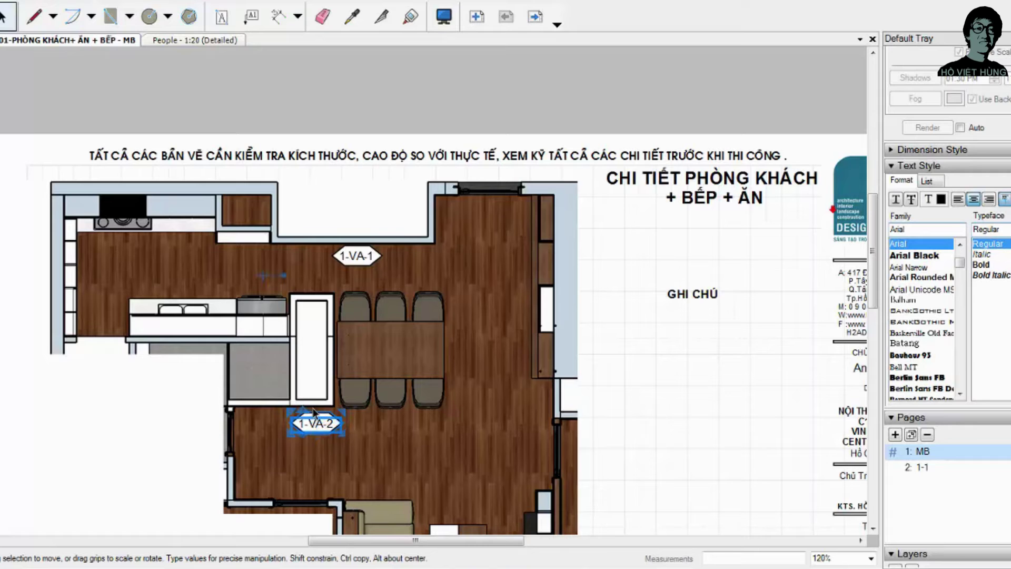
drag(266, 358, 248, 262)
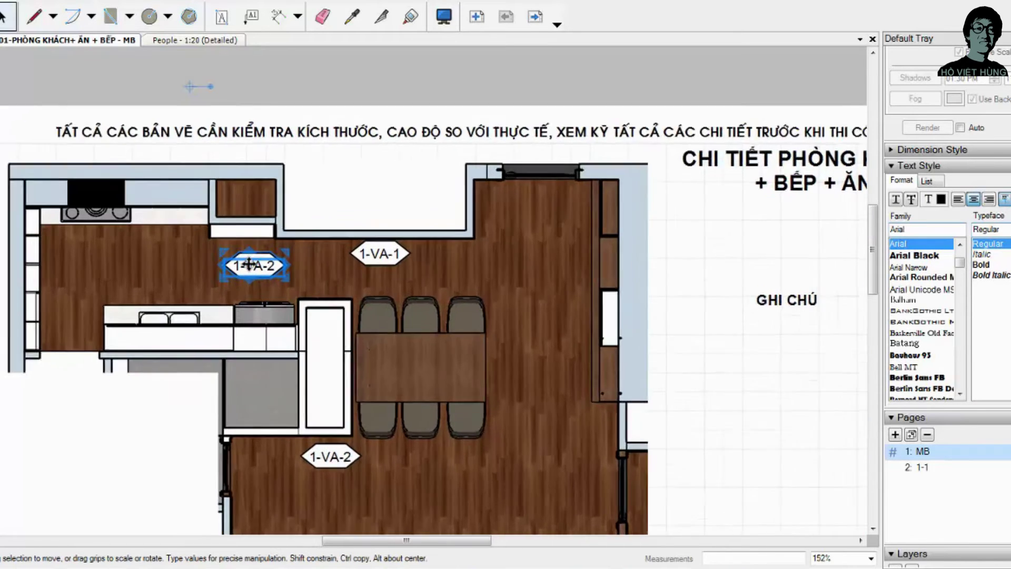
scroll(245, 256, up, 2)
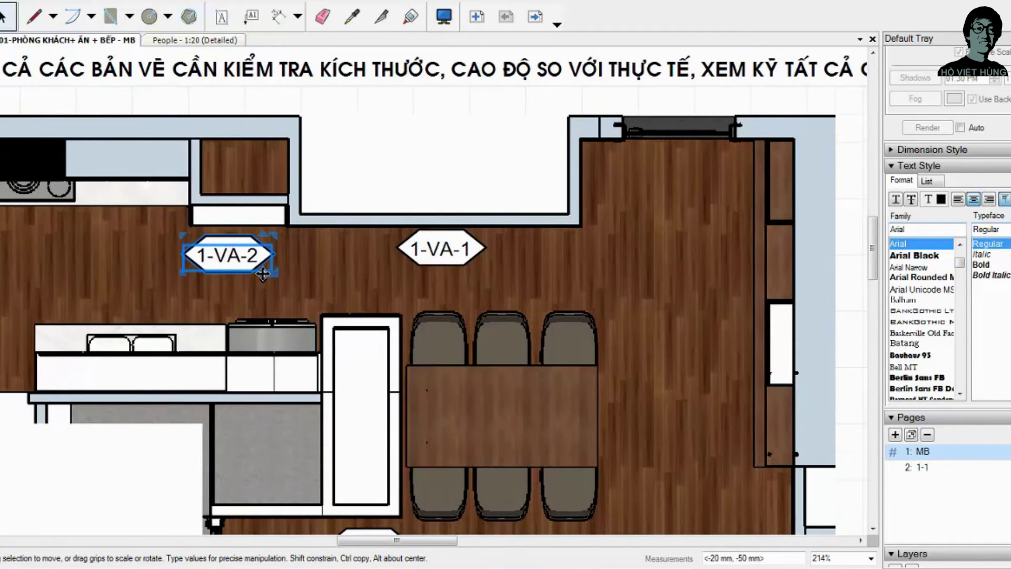
scroll(262, 273, down, 1)
scroll(242, 256, up, 1)
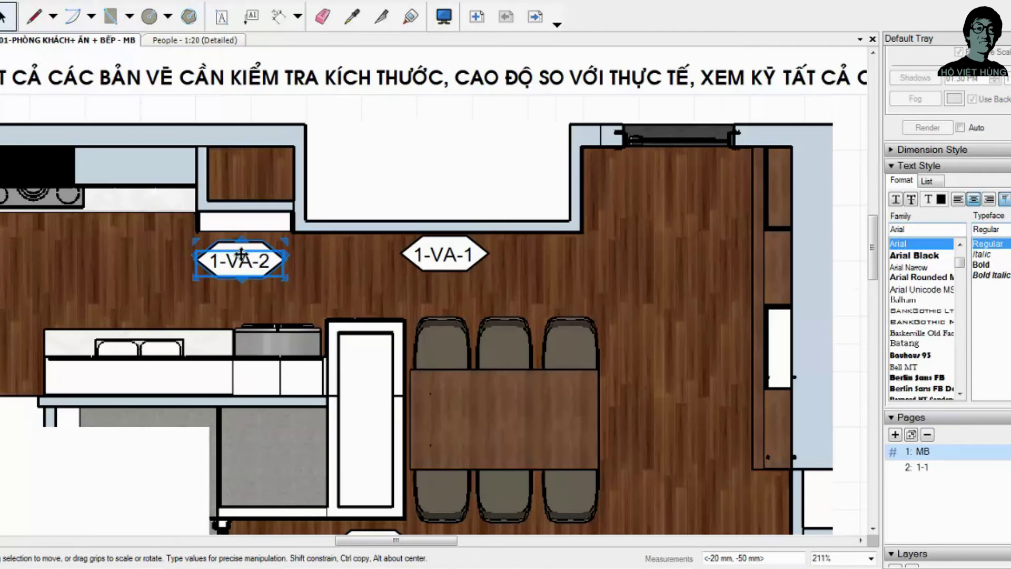
double_click(243, 259)
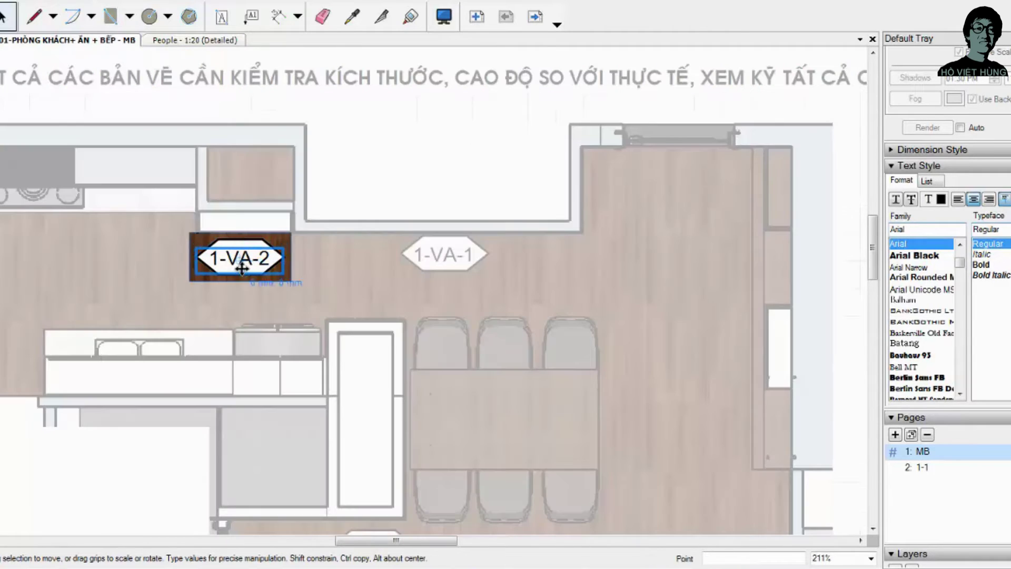
double_click(254, 260)
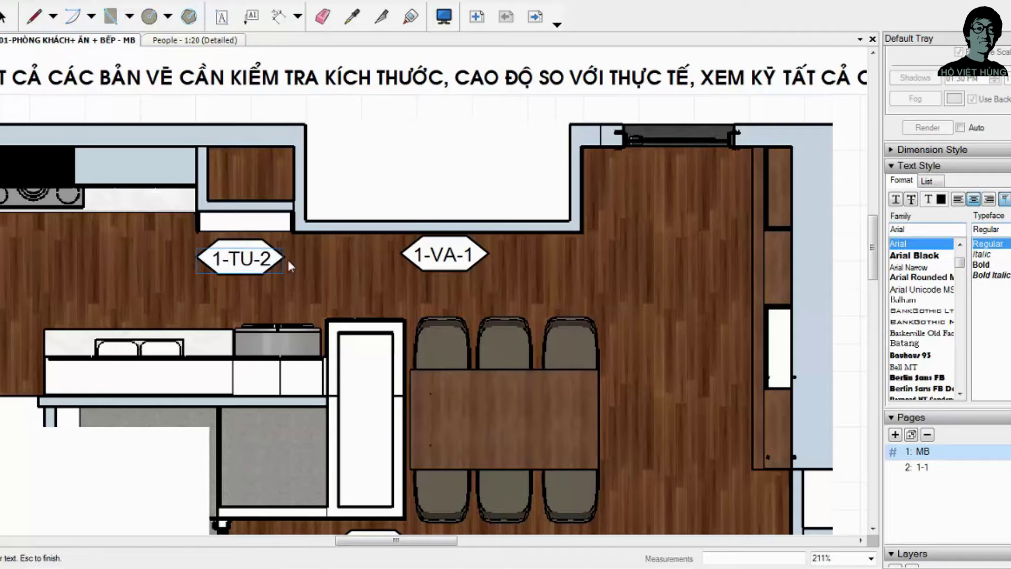
scroll(343, 295, down, 2)
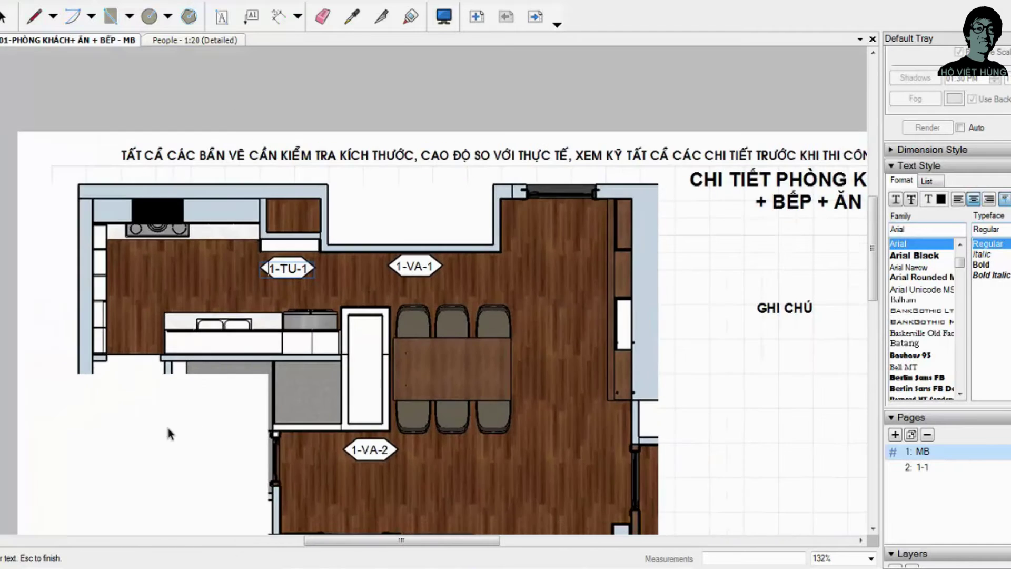
key(Escape)
Step: Copy the 1-TU-1 tag to the tall cabinet on the right wall and relabel it 1-TU-2
scroll(374, 158, down, 1)
scroll(379, 316, up, 2)
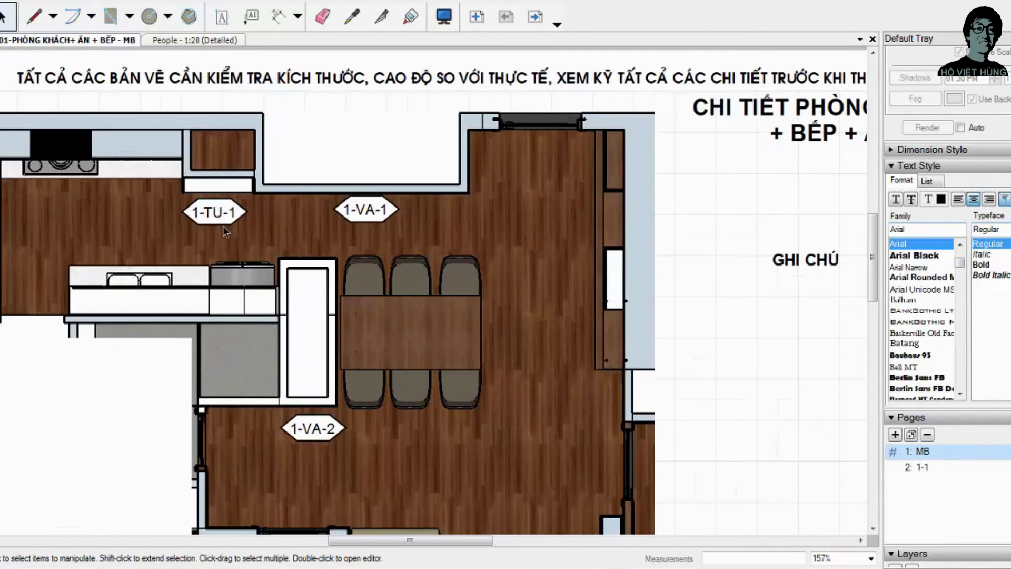
click(213, 212)
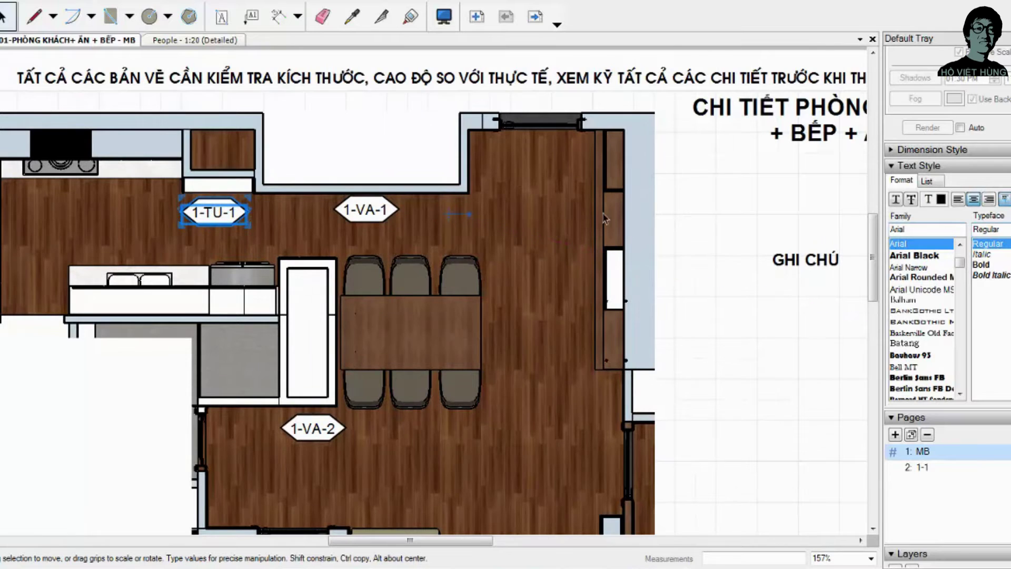
mouse_move(232, 201)
ctrl+mouse_down()
mouse_move(562, 255)
mouse_move(584, 228)
ctrl+mouse_up()
scroll(583, 228, up, 3)
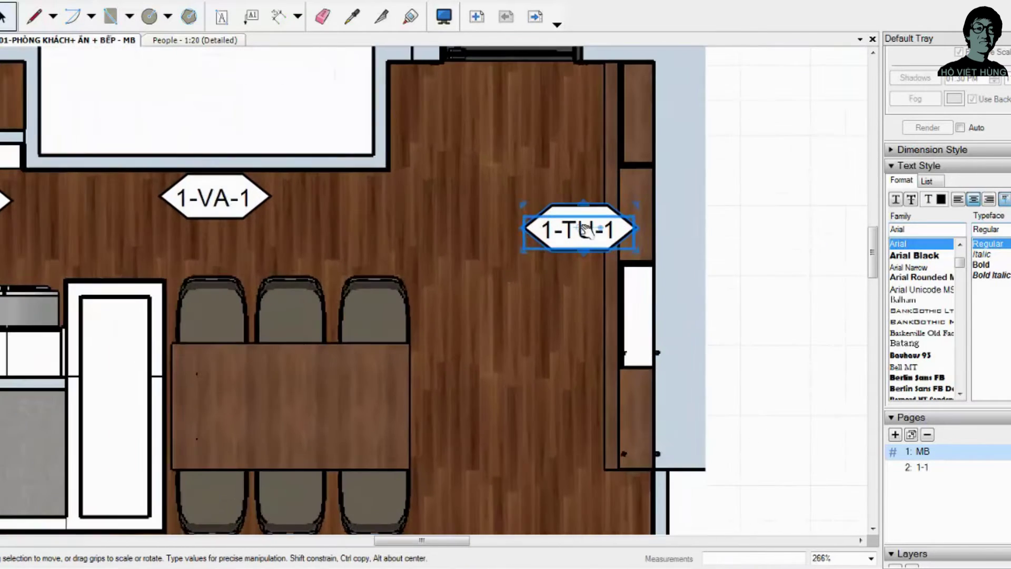
double_click(585, 229)
click(620, 232)
text(2)
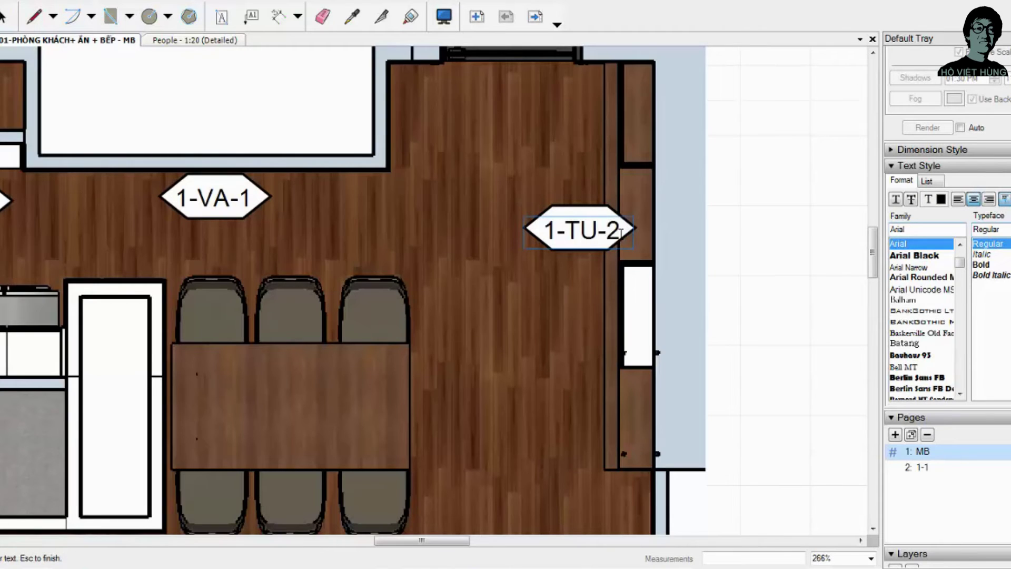
scroll(620, 231, down, 6)
key(Escape)
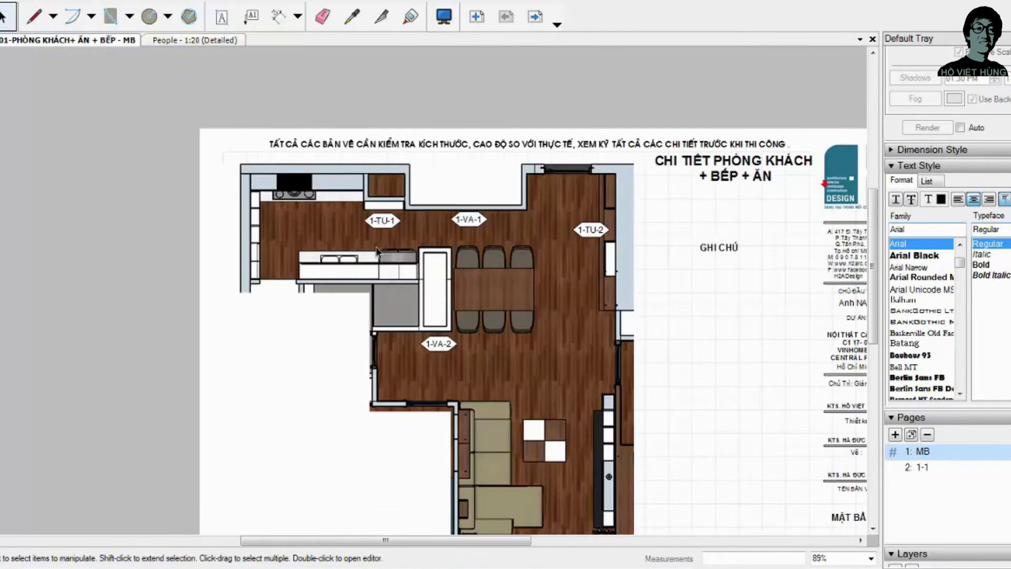
scroll(589, 233, up, 2)
Step: Copy the 1-TU-2 tag onto the dining table and relabel it 1-B-1
click(590, 228)
ctrl+drag(590, 227, 452, 314)
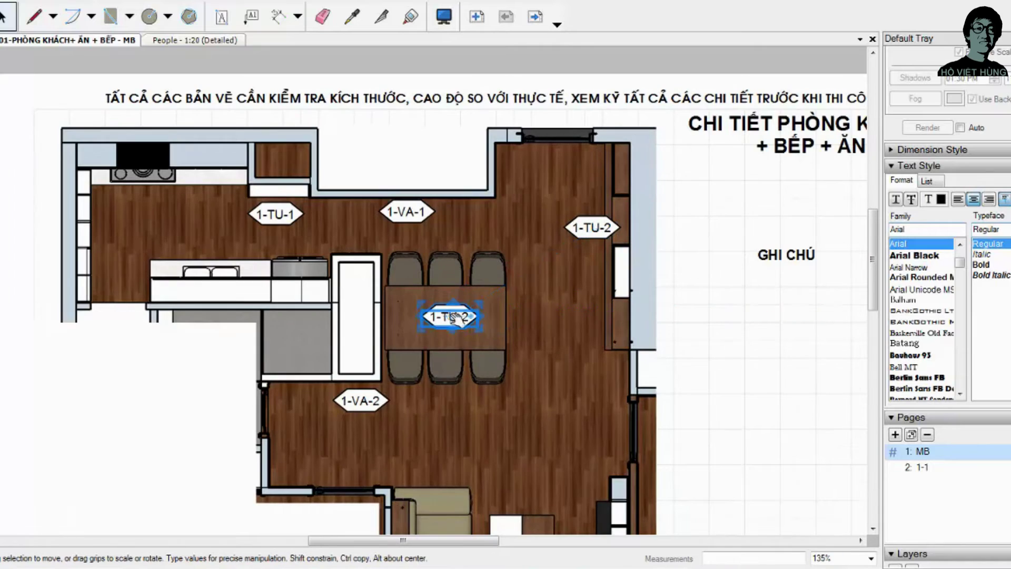
scroll(453, 316, up, 3)
double_click(460, 319)
text(B)
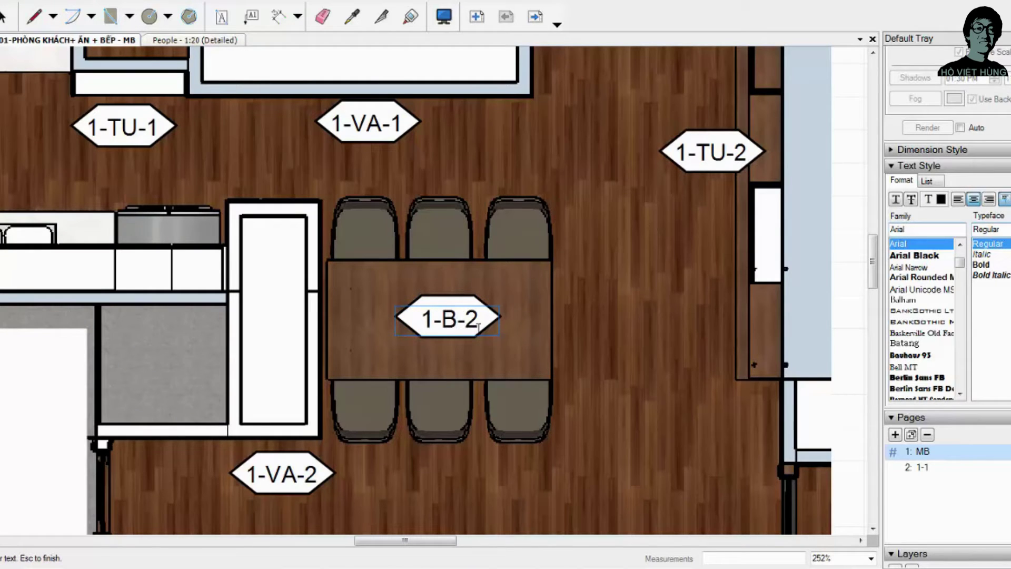
text(1)
scroll(480, 293, down, 3)
scroll(480, 293, down, 2)
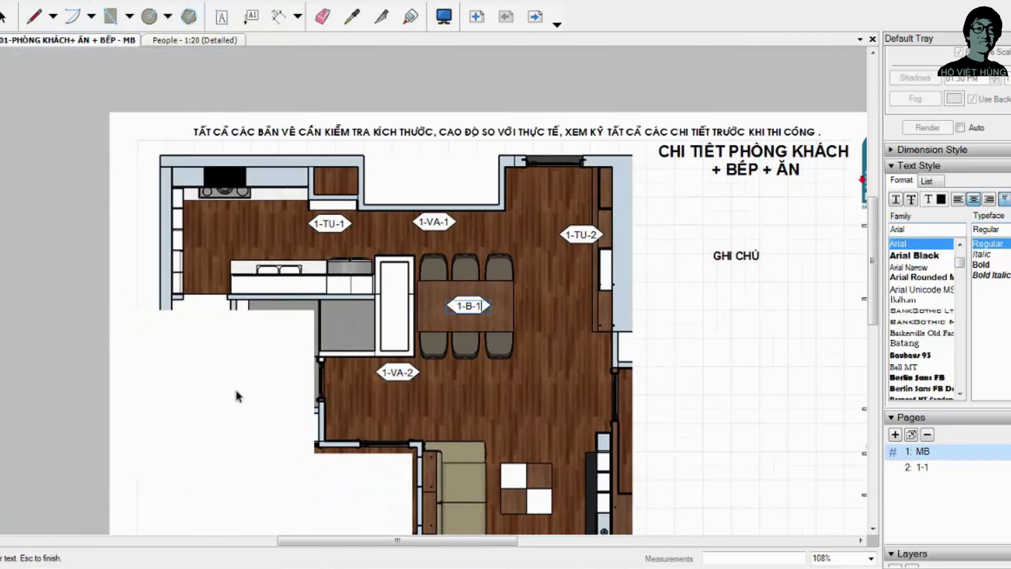
key(Escape)
scroll(477, 305, up, 3)
Step: Copy the 1-B-1 tag beside the chairs and relabel it 1-G-1
click(474, 306)
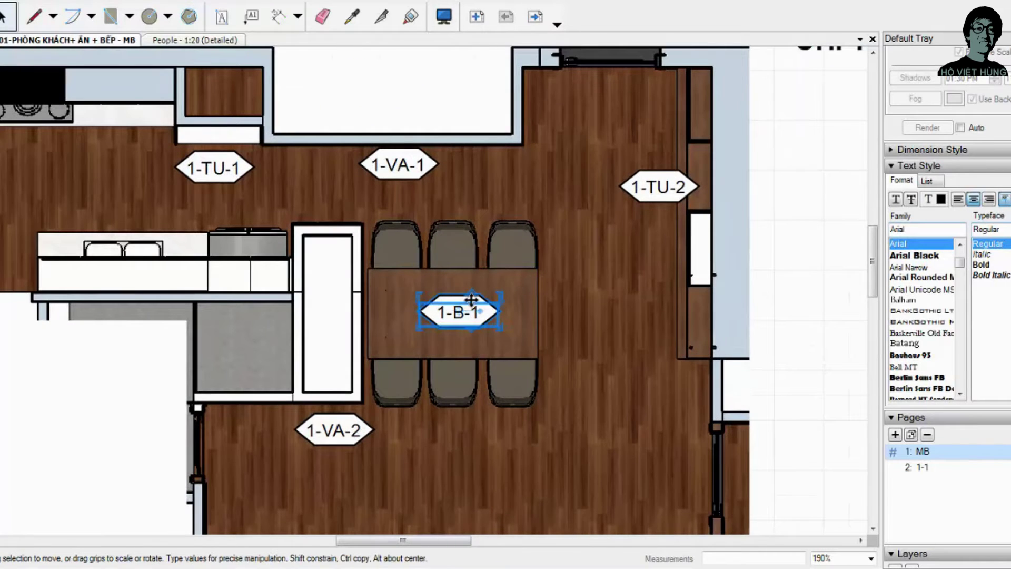
mouse_move(474, 306)
ctrl+mouse_down()
mouse_move(475, 365)
mouse_move(567, 380)
ctrl+mouse_up()
scroll(567, 381, up, 2)
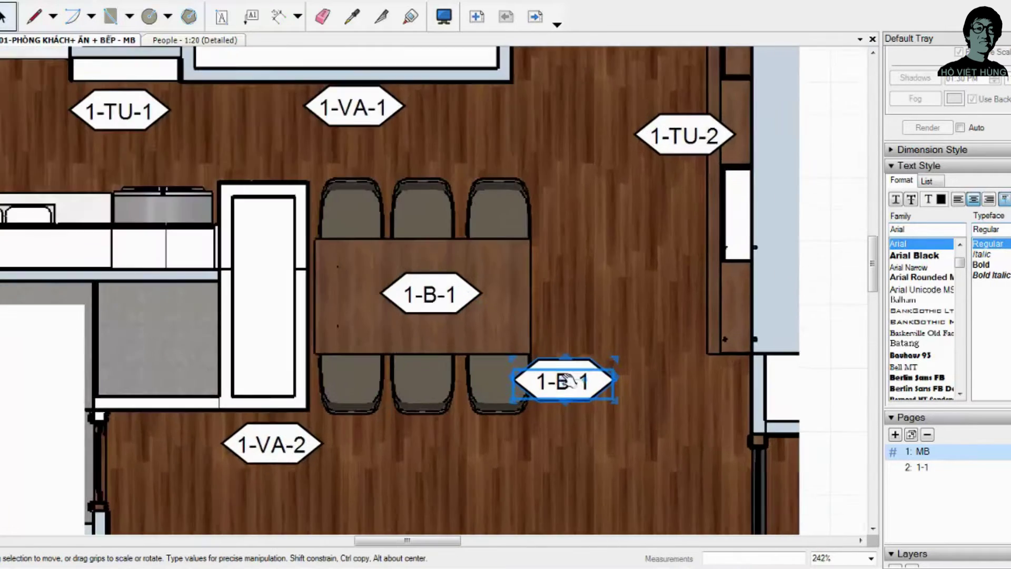
scroll(566, 384, up, 1)
double_click(566, 384)
click(568, 384)
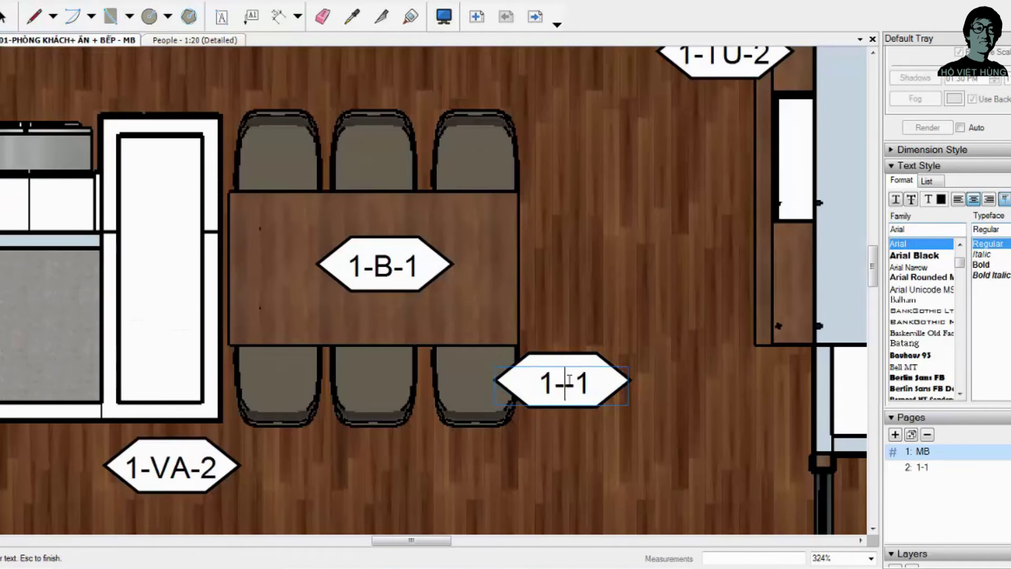
text(G)
scroll(579, 390, down, 3)
scroll(589, 400, down, 2)
key(Escape)
scroll(343, 219, down, 1)
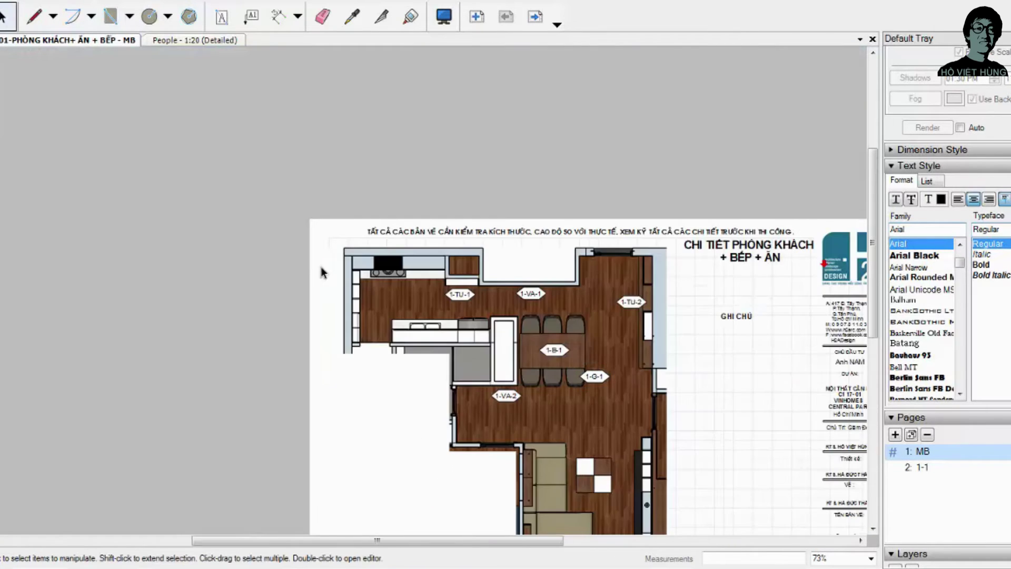
scroll(437, 363, up, 1)
scroll(553, 459, up, 2)
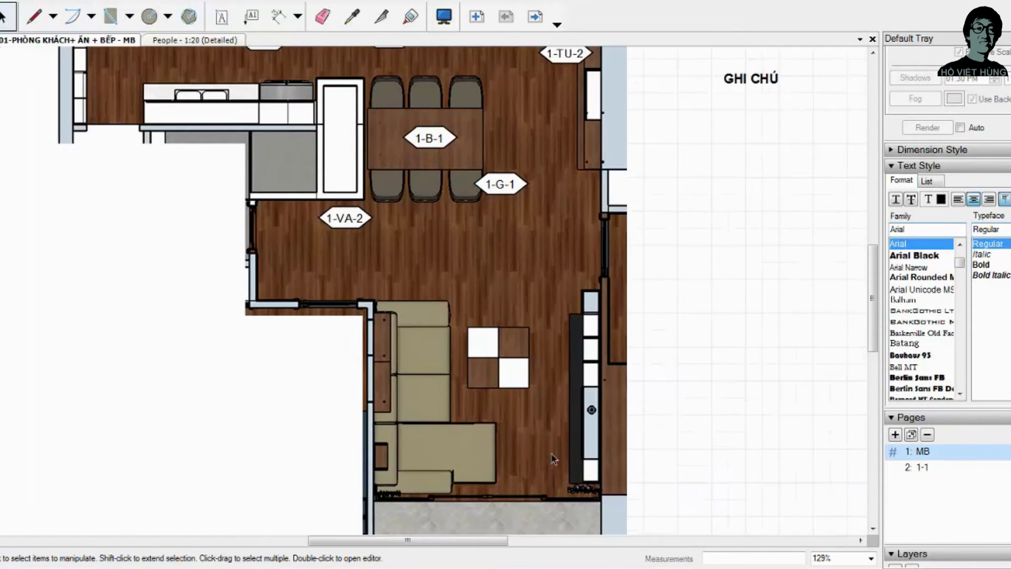
Step: Copy the 1-B-1 tag above the coffee table and relabel it 1-B-2
click(429, 141)
ctrl+drag(478, 280, 503, 301)
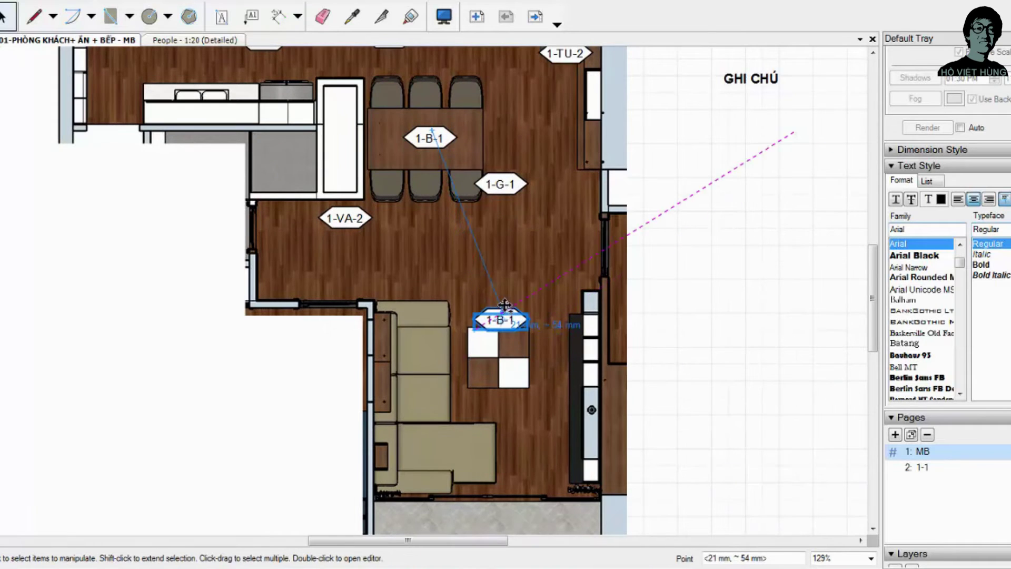
scroll(506, 306, up, 1)
double_click(506, 304)
scroll(505, 304, up, 2)
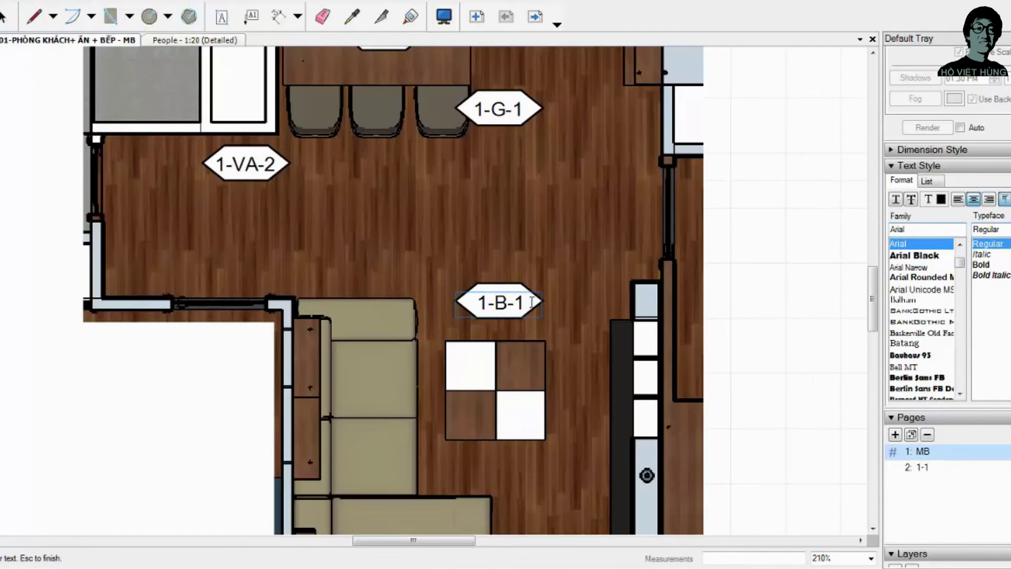
key(Escape)
scroll(349, 387, down, 3)
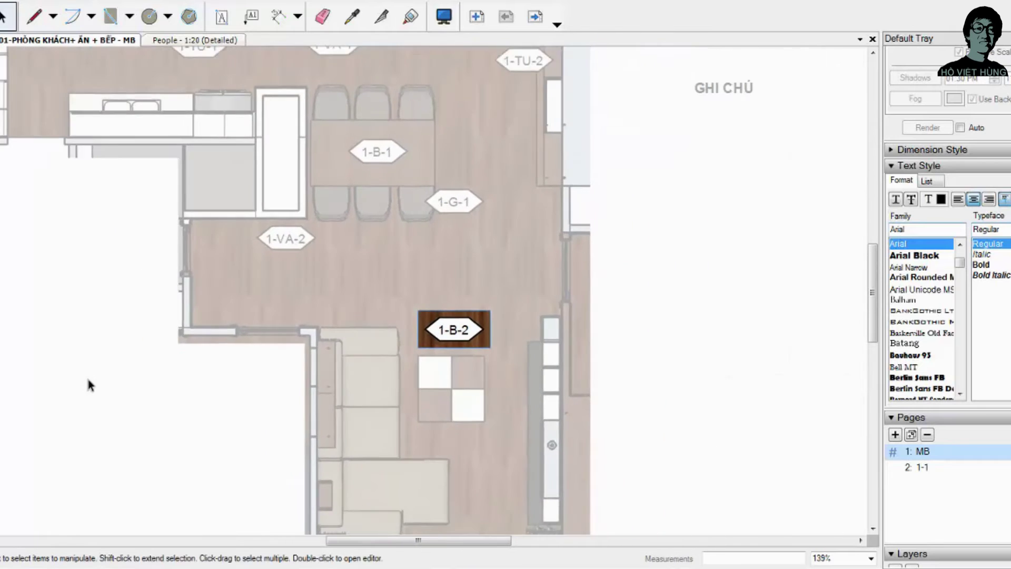
click(724, 299)
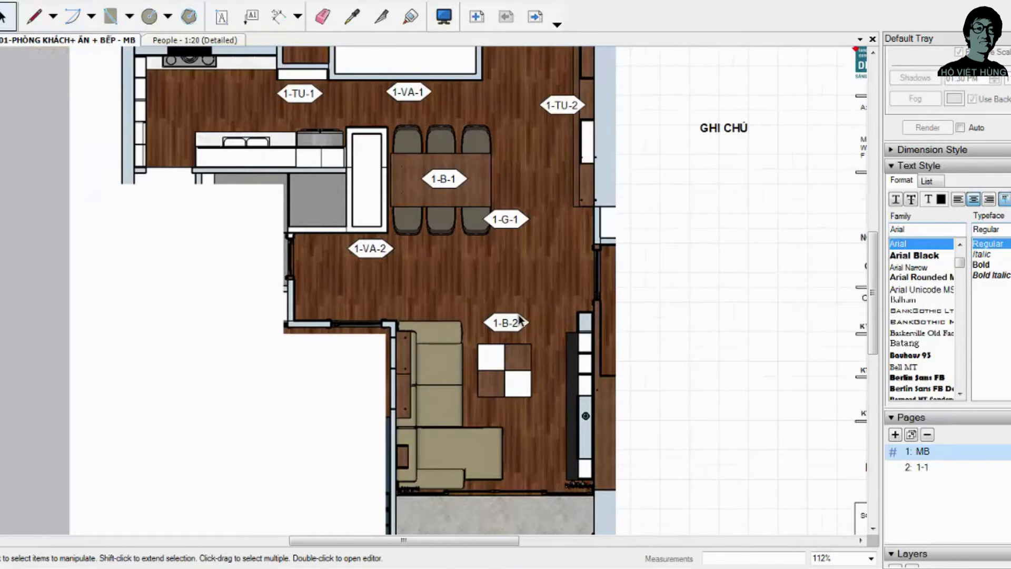
Step: Delete the stray 1-B-2 copy dropped near the TV cabinet
click(502, 323)
ctrl+drag(502, 322, 548, 439)
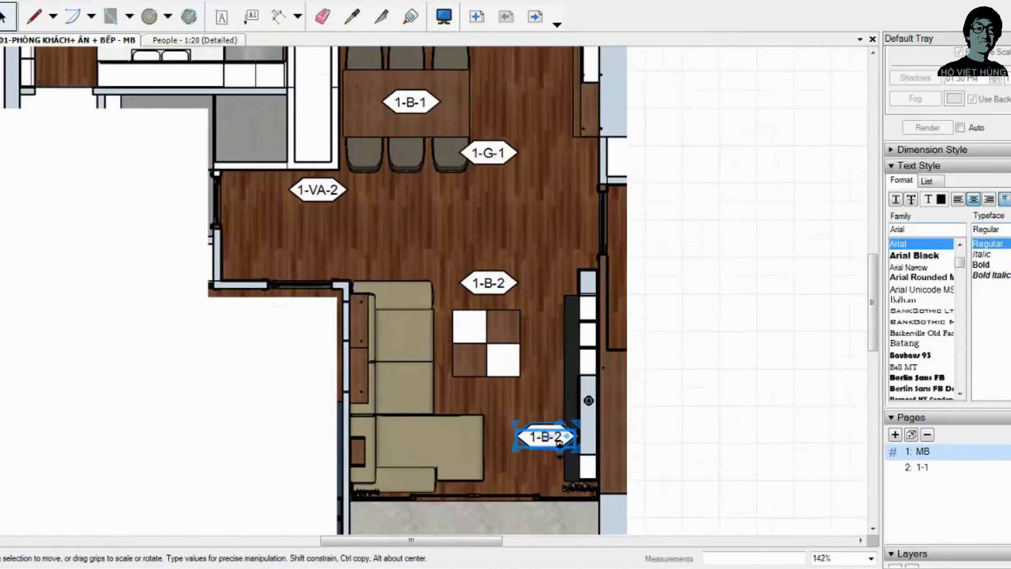
scroll(552, 430, up, 4)
scroll(668, 423, down, 3)
key(Delete)
scroll(621, 373, down, 2)
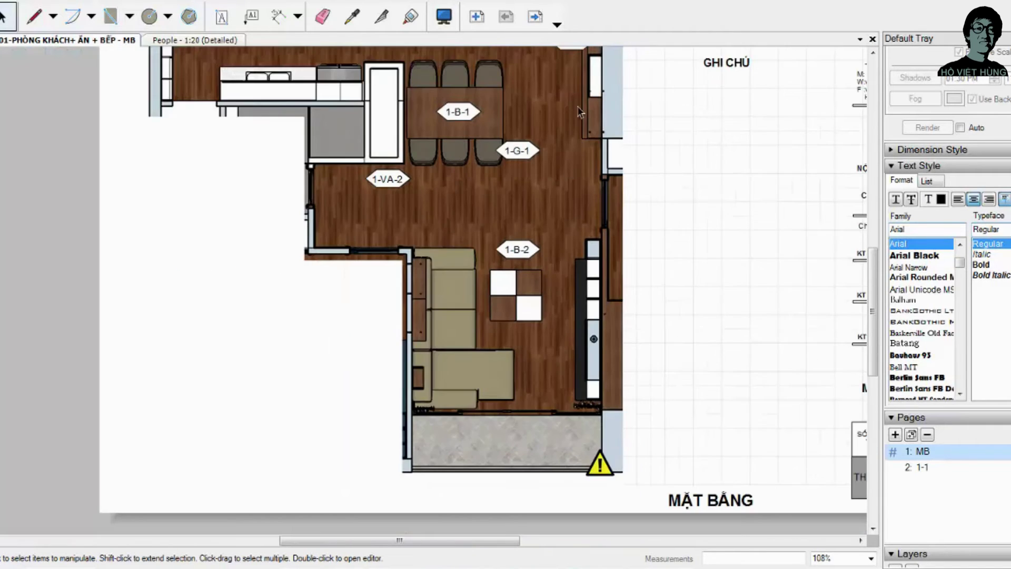
scroll(606, 263, down, 2)
Step: Copy the 1-TU-2 tag beside the TV cabinet and relabel it 1-TU-3
click(590, 78)
drag(590, 77, 576, 330)
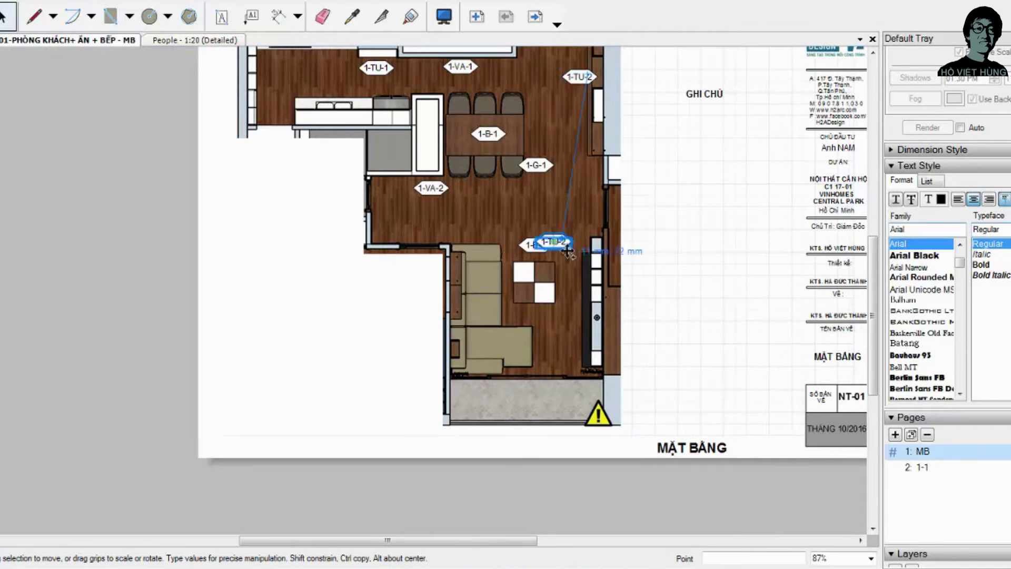
scroll(575, 333, up, 5)
double_click(575, 336)
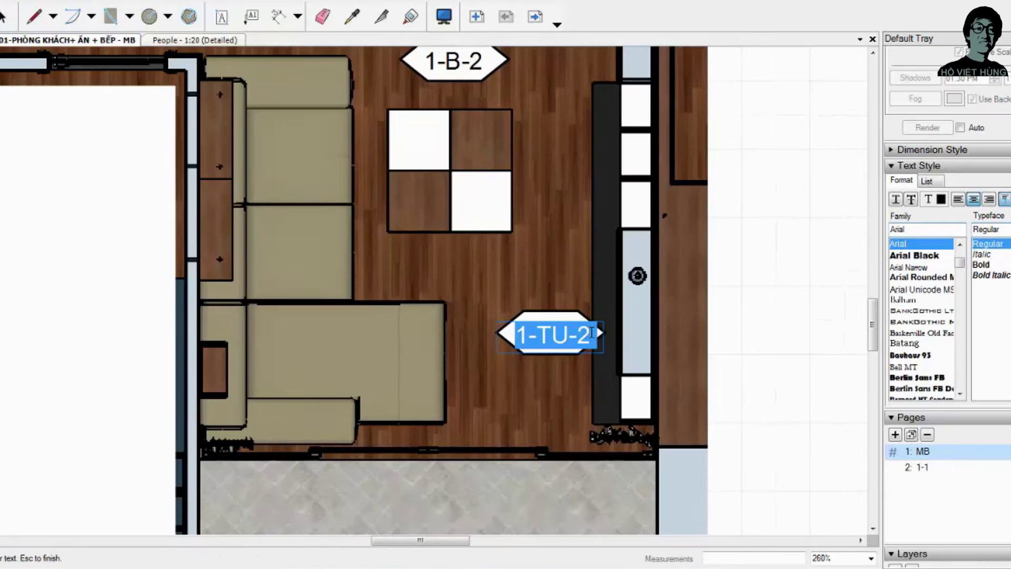
click(703, 318)
scroll(558, 332, down, 3)
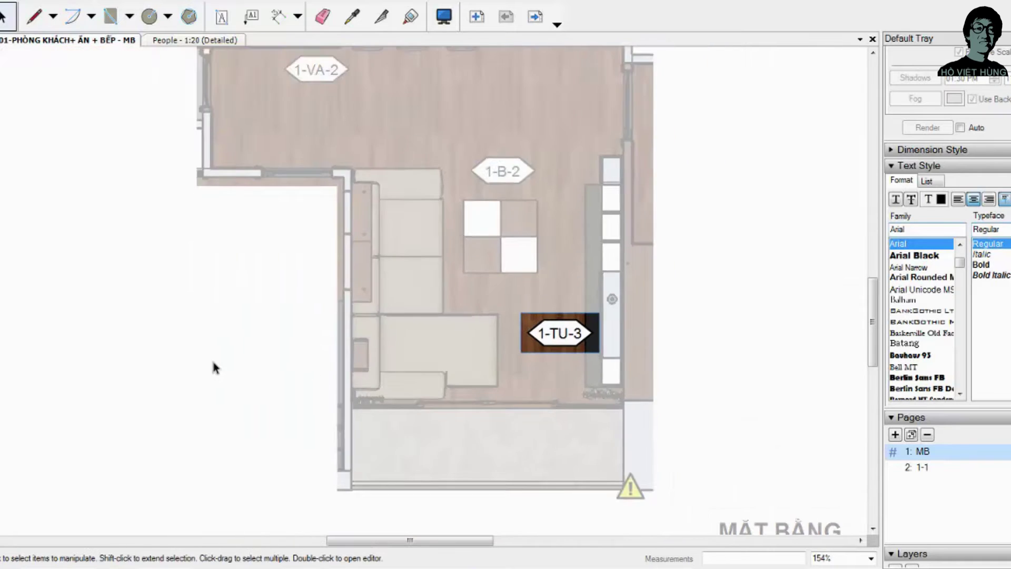
Step: Copy the 1-TU-3 tag onto the sofa's side shelf and relabel it 1-KE-1
click(556, 324)
ctrl+drag(556, 324, 389, 261)
scroll(403, 270, up, 3)
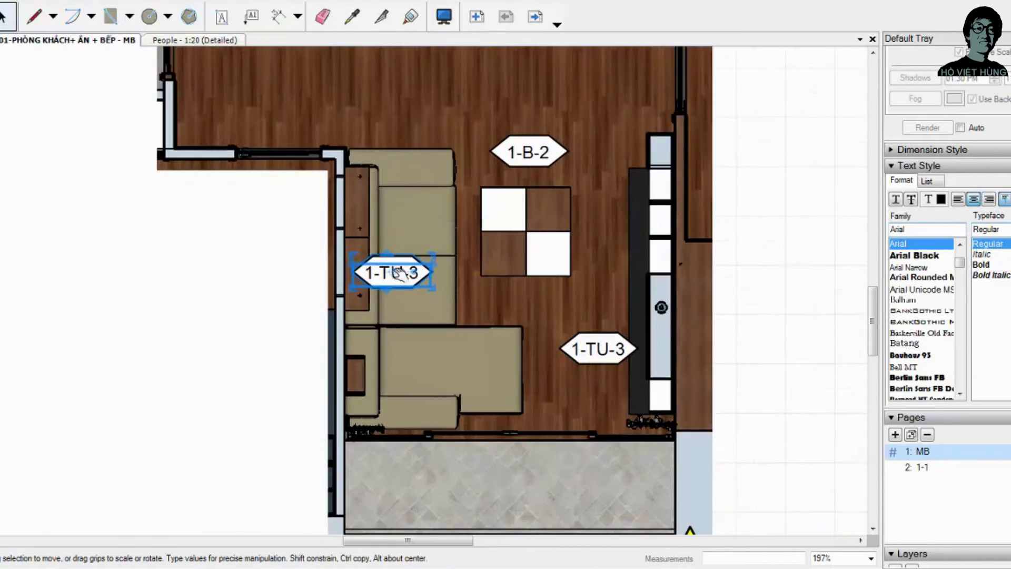
double_click(422, 274)
click(424, 274)
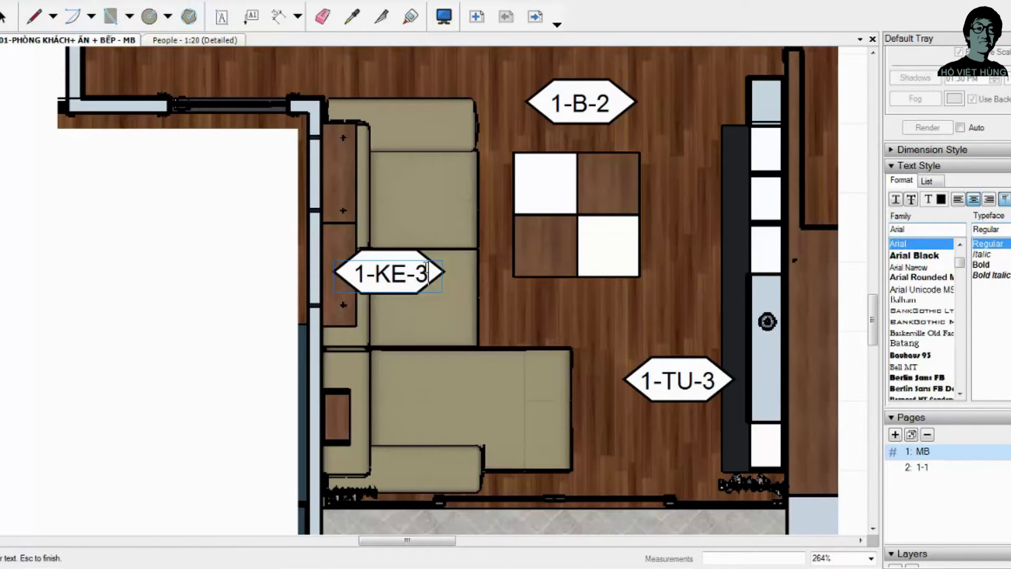
key(Escape)
scroll(440, 346, down, 5)
scroll(431, 311, up, 2)
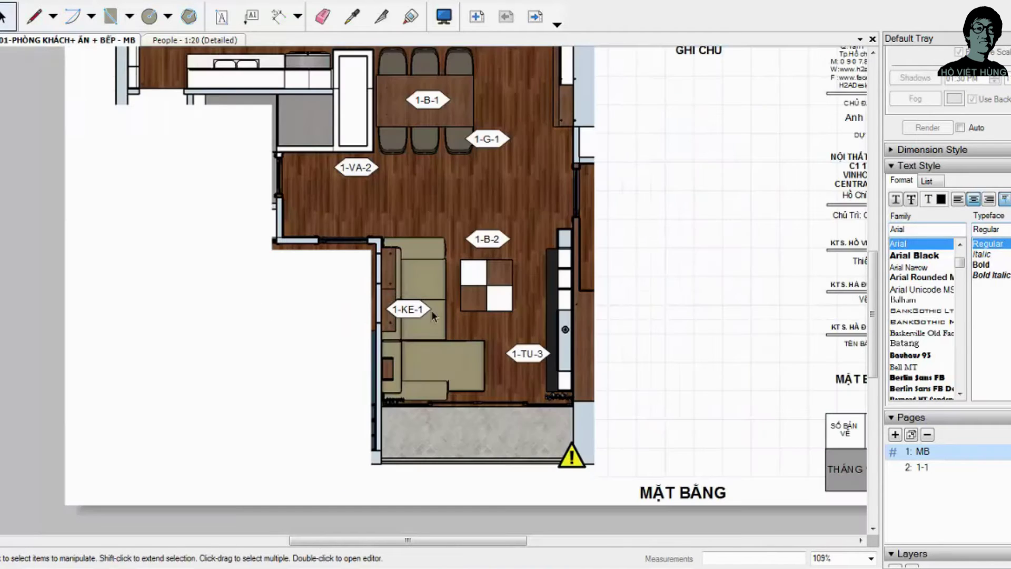
Step: Copy the 1-KE-1 tag onto the sofa and relabel it 1-SF-1
ctrl+drag(415, 291, 416, 258)
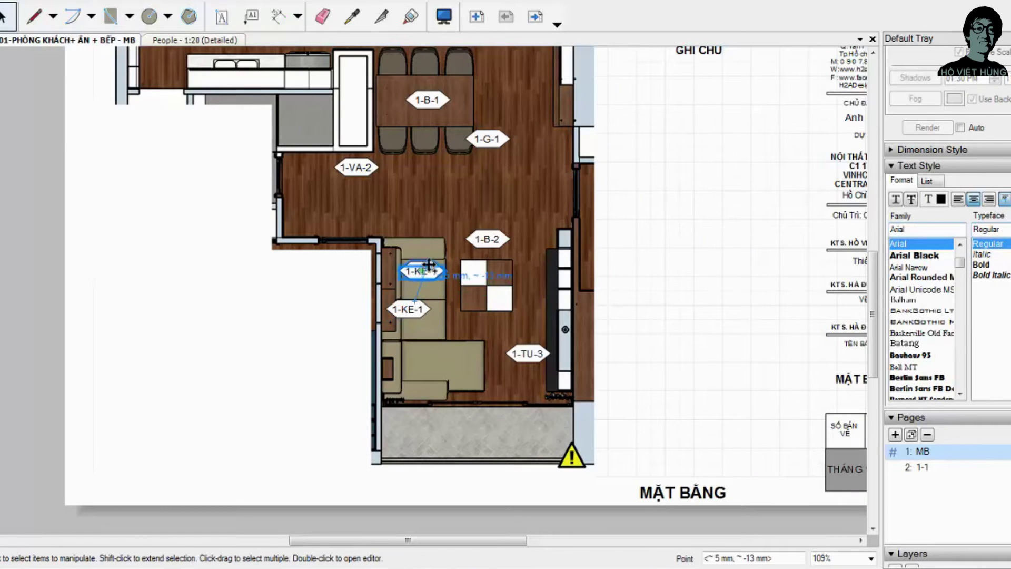
scroll(416, 277, up, 4)
scroll(416, 277, up, 2)
double_click(428, 280)
text(1-K-1)
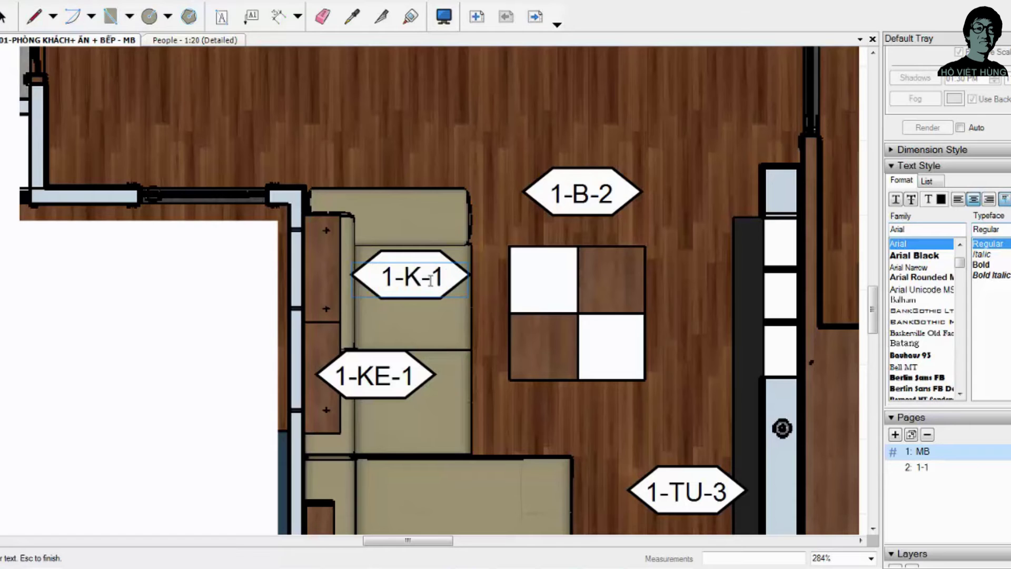
scroll(369, 350, down, 3)
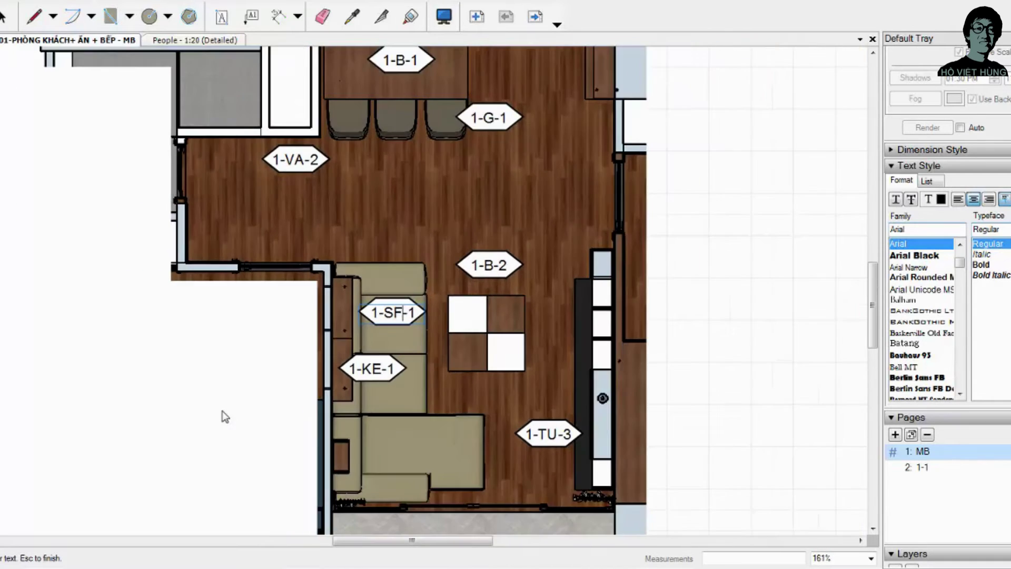
key(Escape)
scroll(763, 374, down, 2)
click(327, 339)
scroll(681, 297, down, 2)
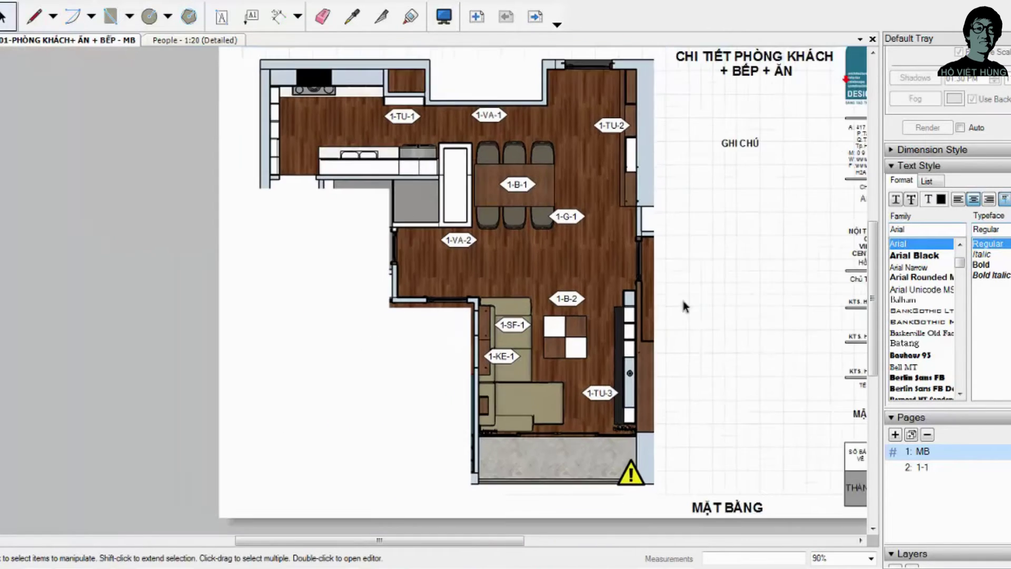
scroll(694, 180, up, 1)
scroll(606, 275, up, 1)
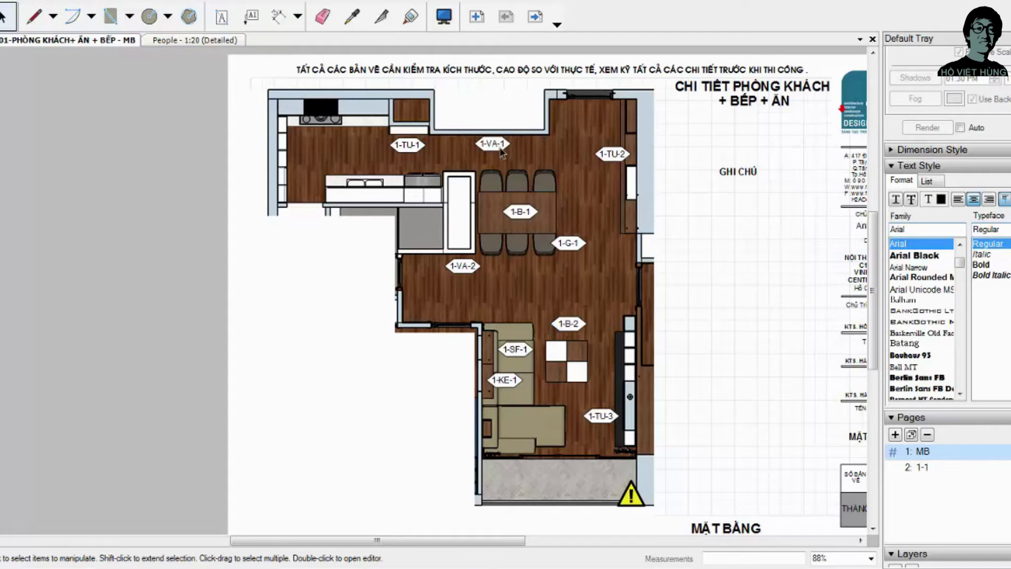
Step: Choose the plain Rectangle tool with Pattern fill from In-Document Patterns turned on
click(34, 16)
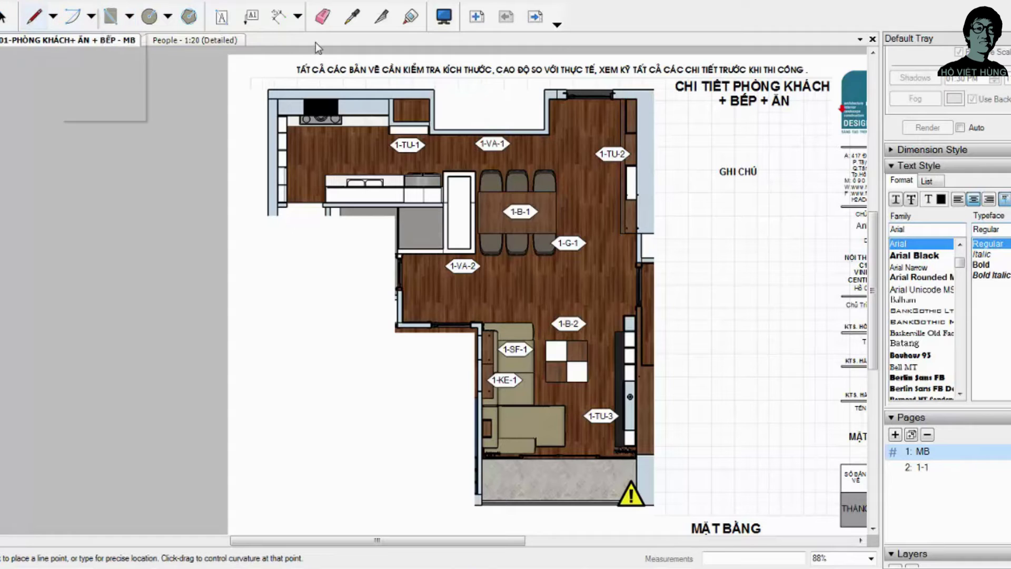
click(129, 16)
click(142, 41)
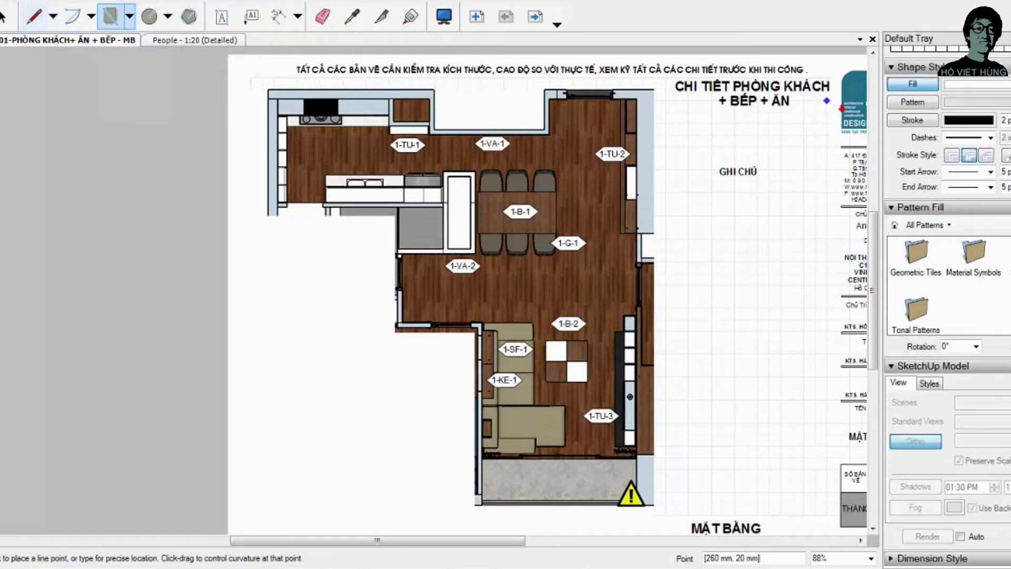
click(909, 291)
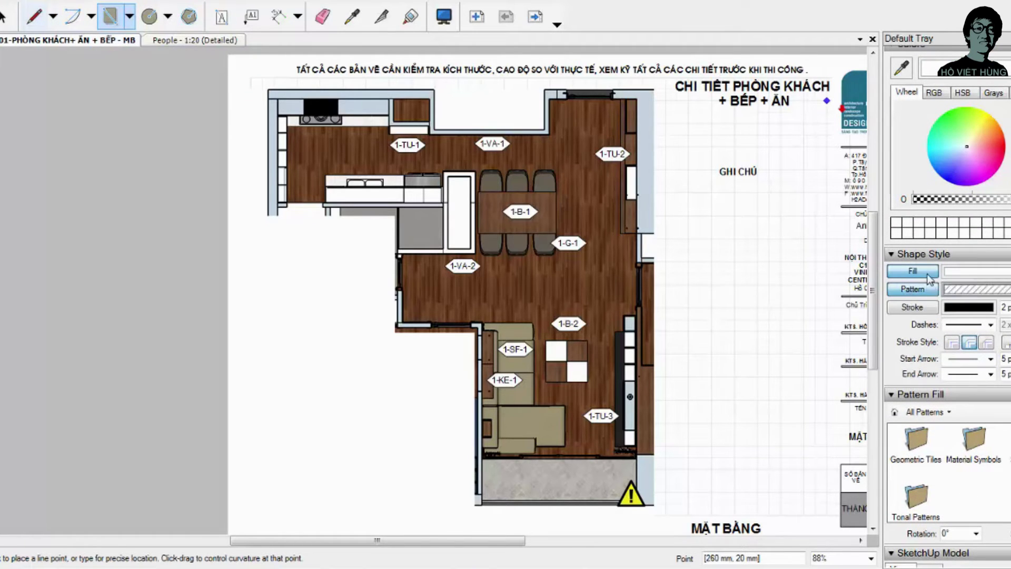
click(942, 414)
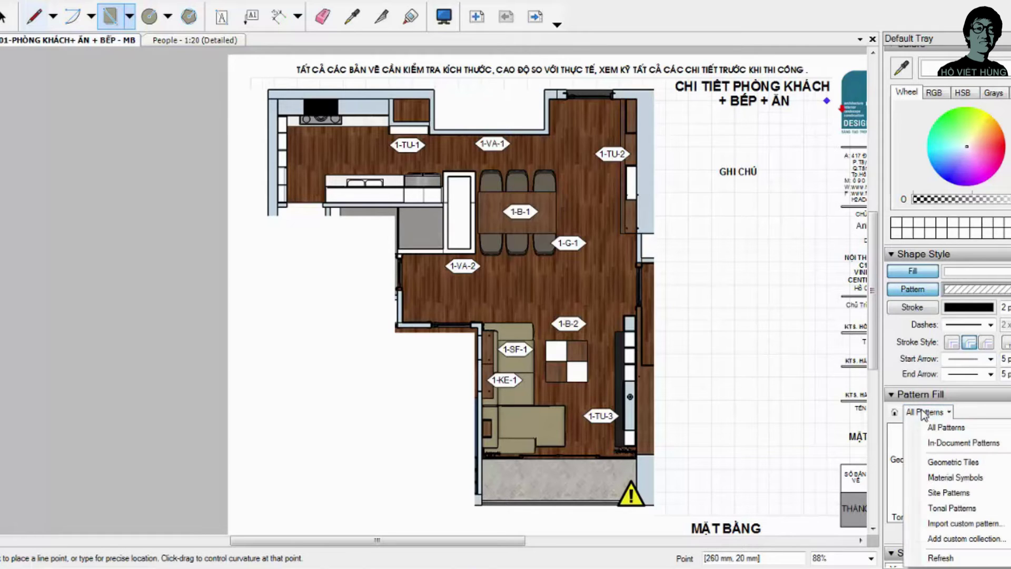
click(964, 443)
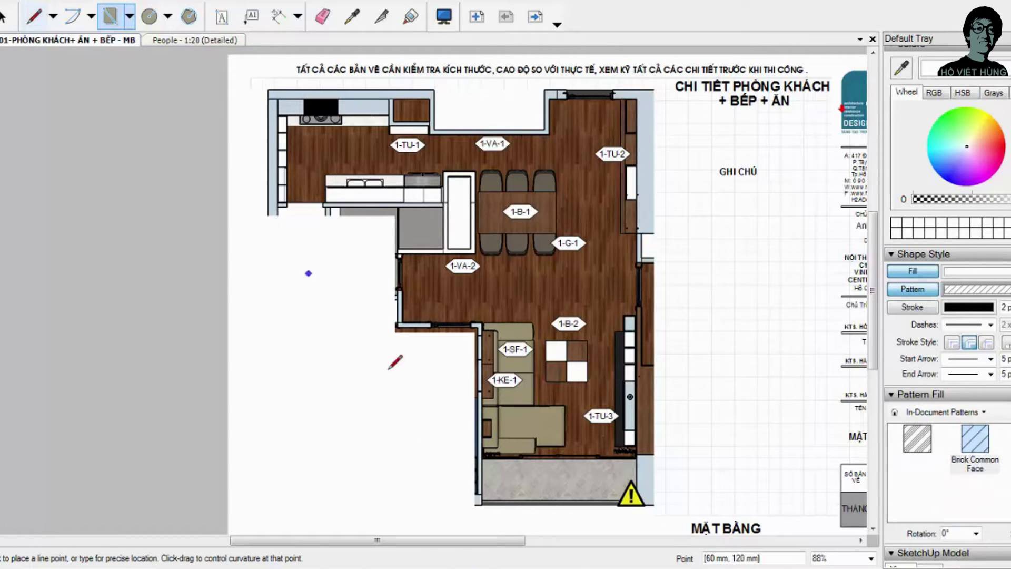
scroll(437, 463, up, 2)
scroll(477, 483, up, 3)
Step: Trace a hatched outline at the wall corner beside the sofa with the Line tool
click(110, 17)
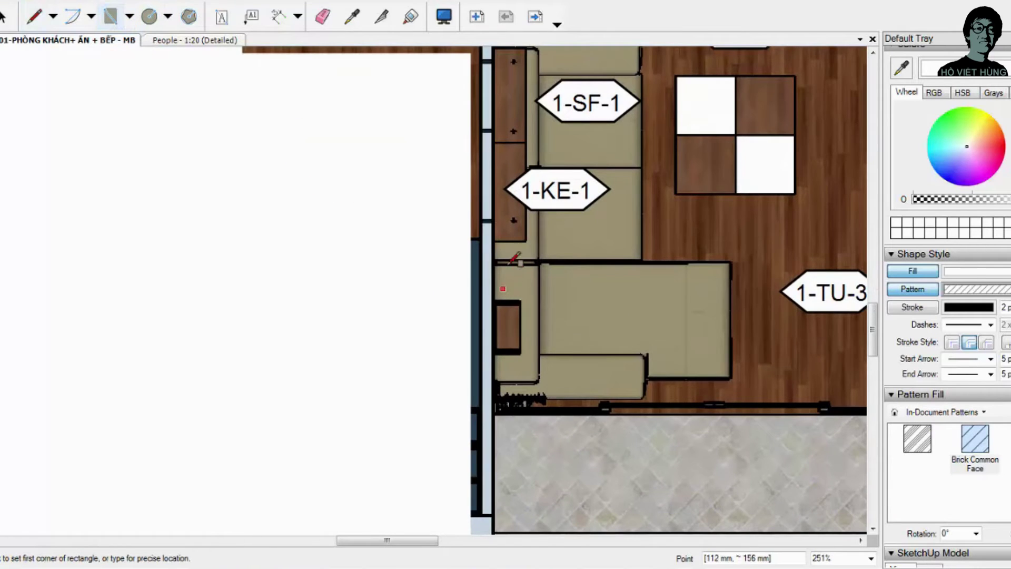
middle_drag(515, 258, 505, 308)
key(l)
scroll(477, 72, up, 1)
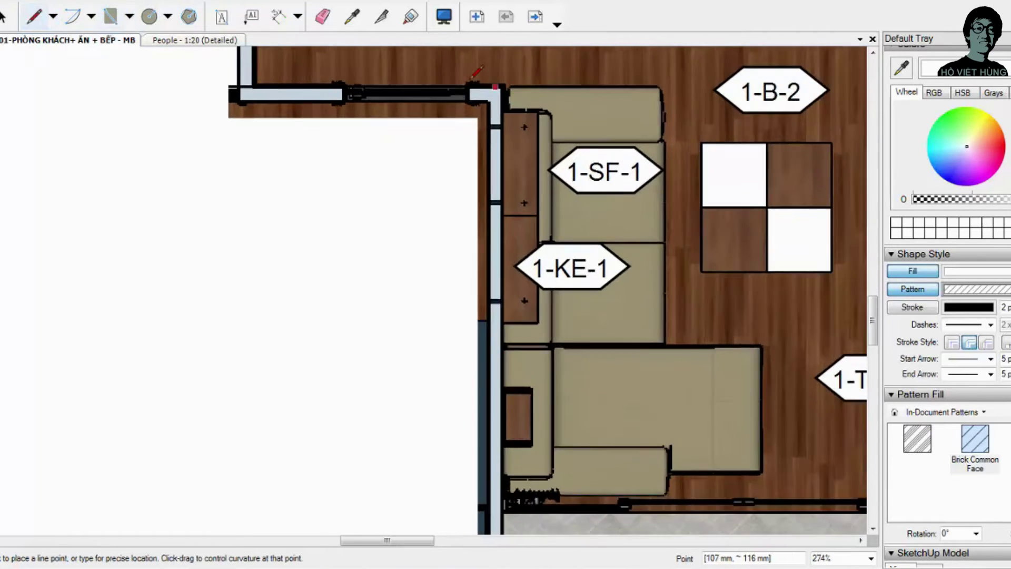
scroll(472, 78, up, 3)
click(467, 115)
click(525, 86)
click(468, 84)
key(space)
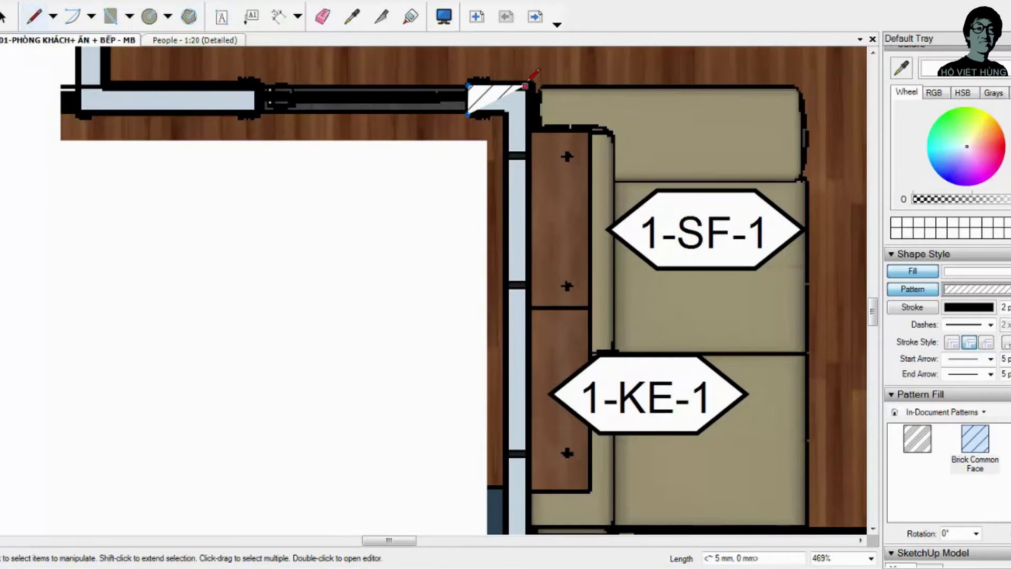
Step: Delete the misdrawn hatched corner shape, then undo to restore it
key(l)
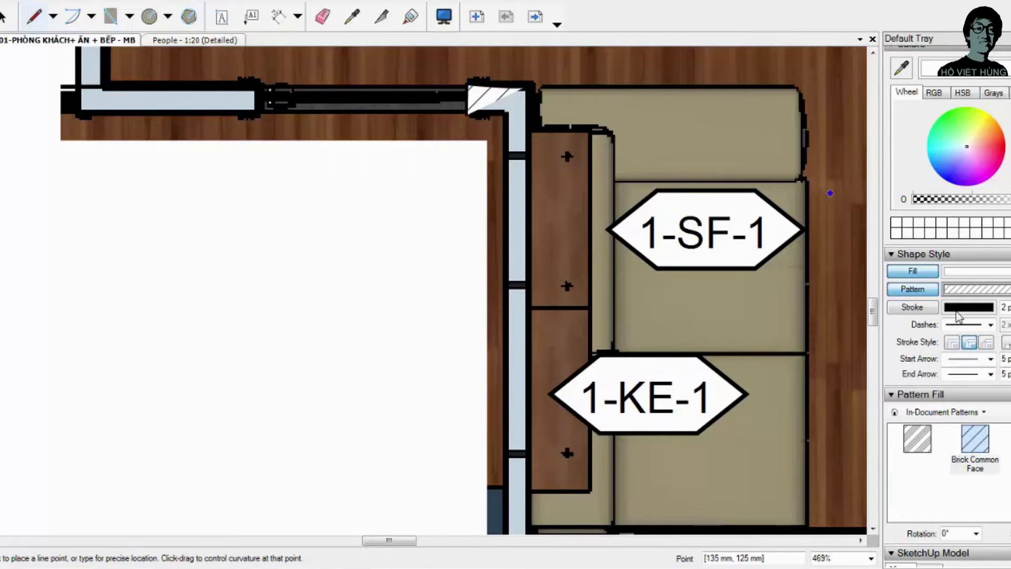
key(space)
click(478, 99)
key(Delete)
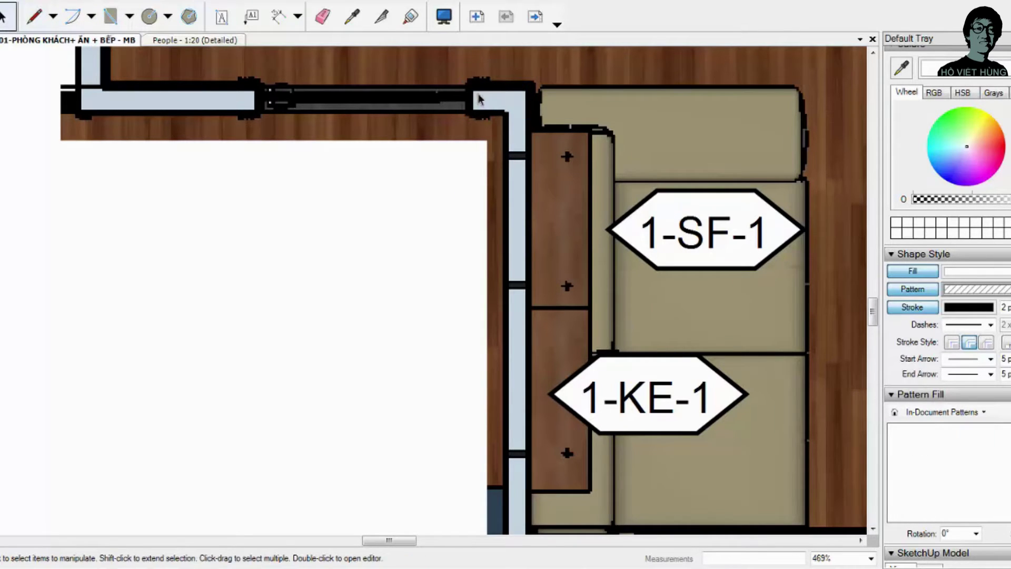
click(36, 18)
click(477, 92)
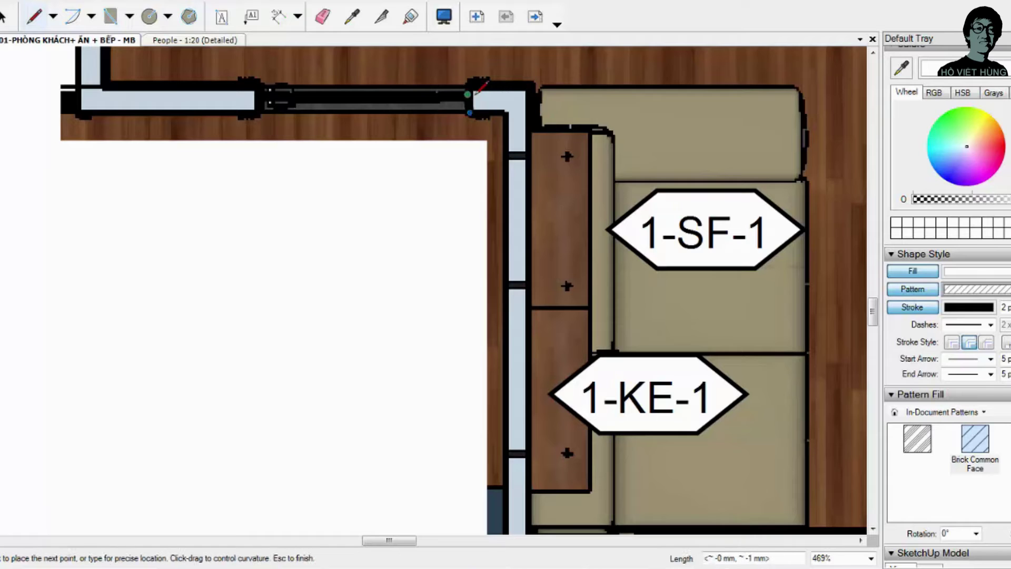
key(Escape)
key(ctrl+z)
Step: Complete the hatched wall outline from the top corner down to the balcony
scroll(541, 294, down, 3)
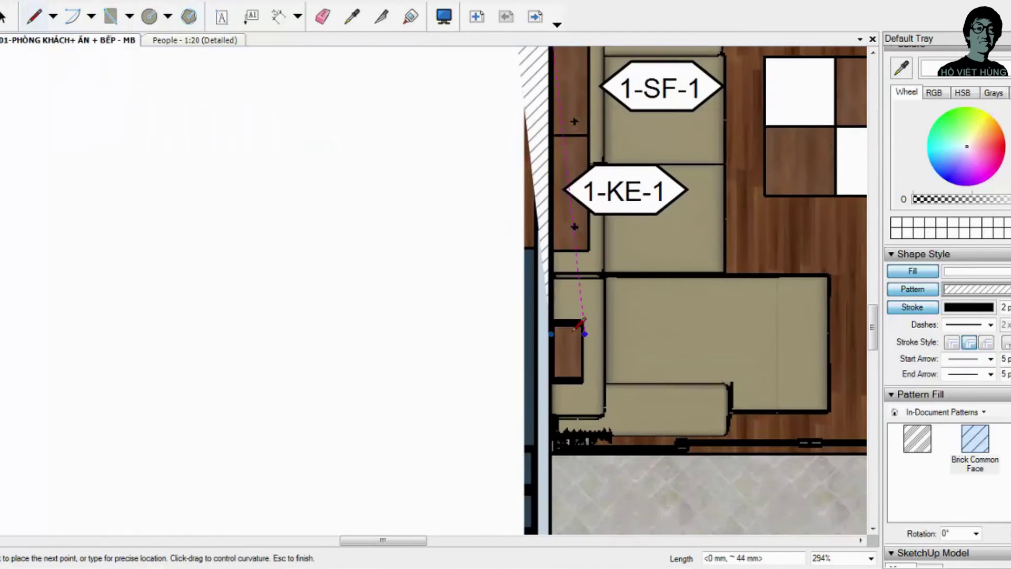
scroll(541, 294, down, 1)
key(space)
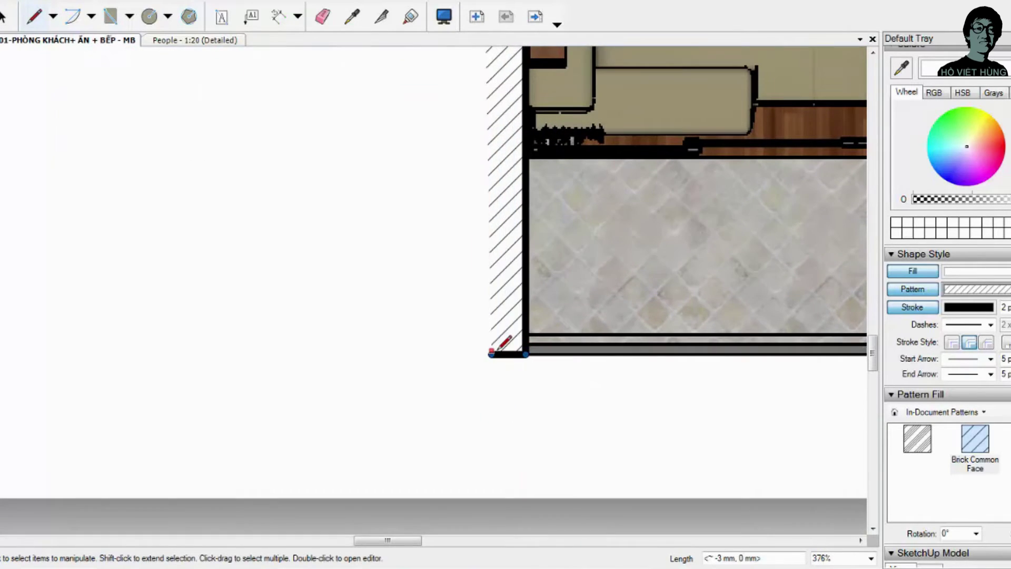
scroll(511, 339, down, 1)
scroll(509, 344, down, 1)
scroll(501, 342, up, 1)
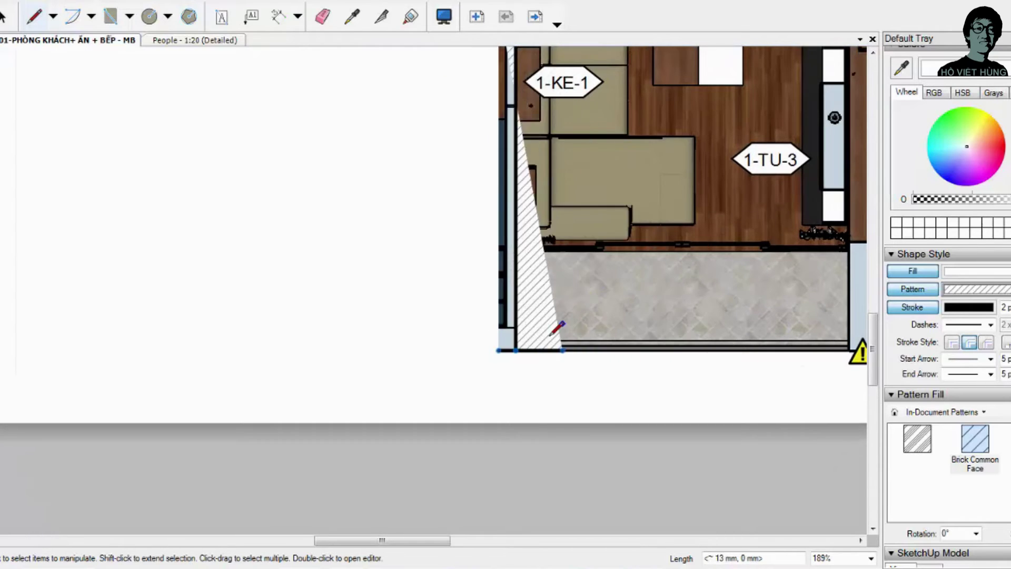
scroll(490, 345, up, 1)
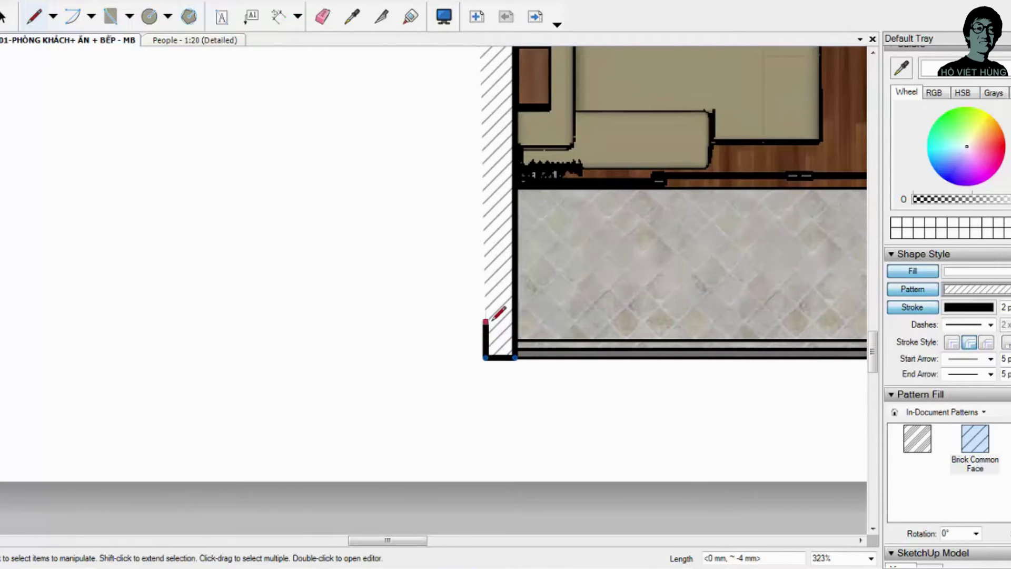
scroll(496, 316, down, 2)
scroll(501, 305, down, 3)
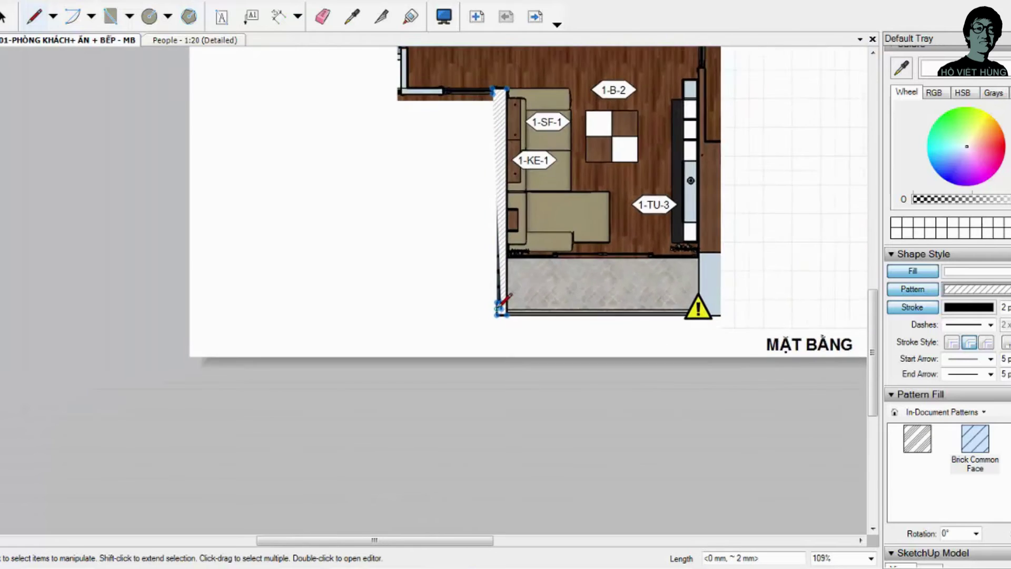
scroll(495, 126, up, 4)
scroll(498, 142, up, 1)
scroll(499, 149, up, 2)
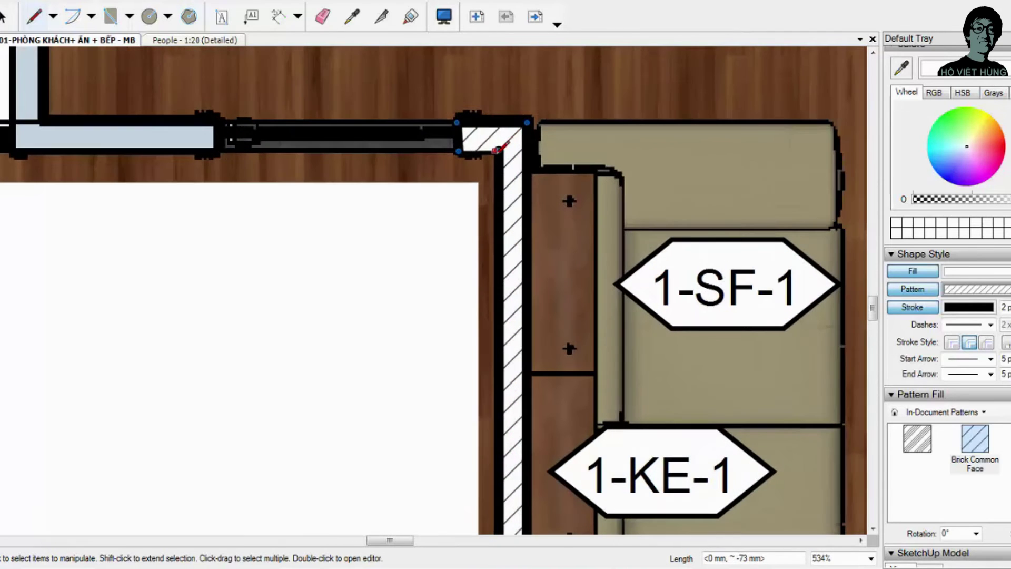
key(space)
scroll(481, 192, down, 2)
Step: Start the L-shaped wall outline from its top corner to its bottom corner
scroll(421, 237, down, 4)
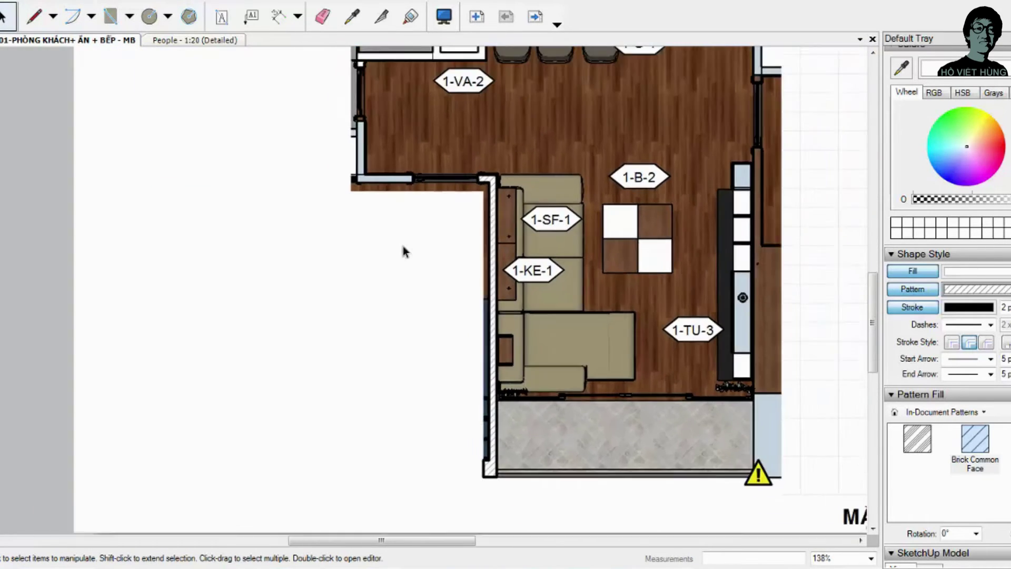
scroll(369, 168, up, 3)
scroll(384, 116, up, 3)
key(l)
scroll(387, 107, up, 1)
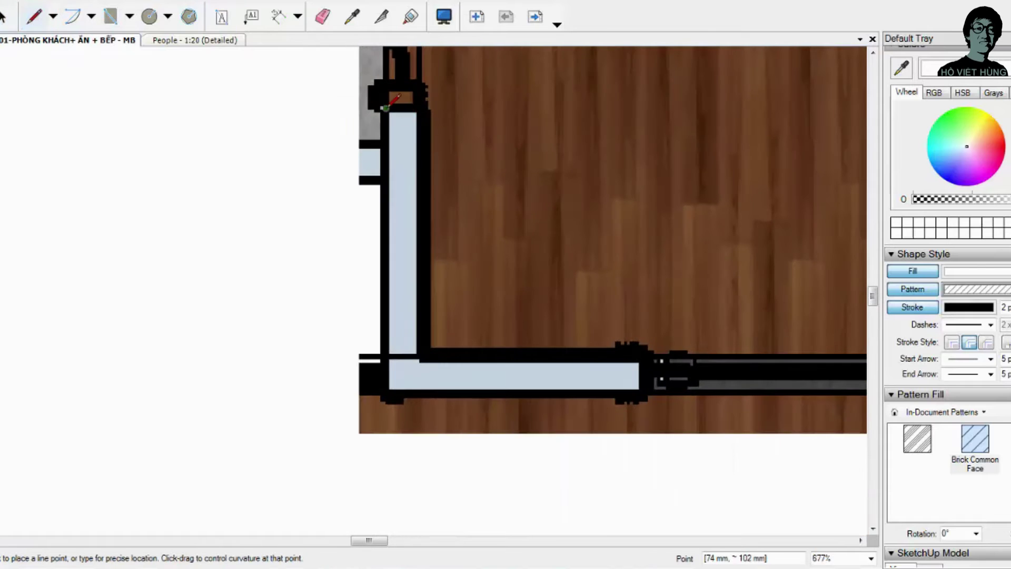
click(423, 110)
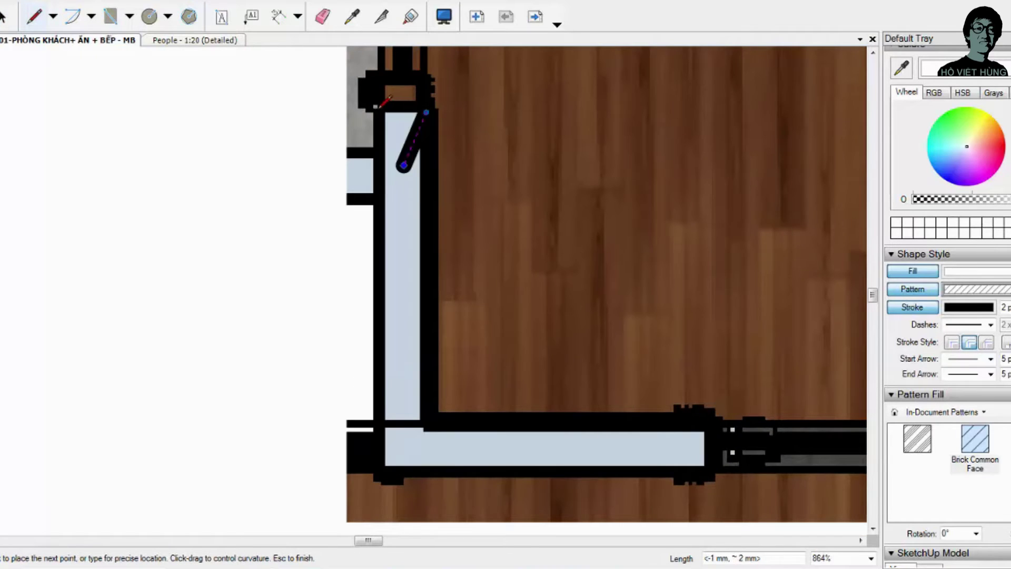
scroll(392, 106, up, 3)
click(393, 105)
key(space)
Step: Add the bottom wall's right end and inner corner points to close the hatched L
scroll(392, 106, down, 3)
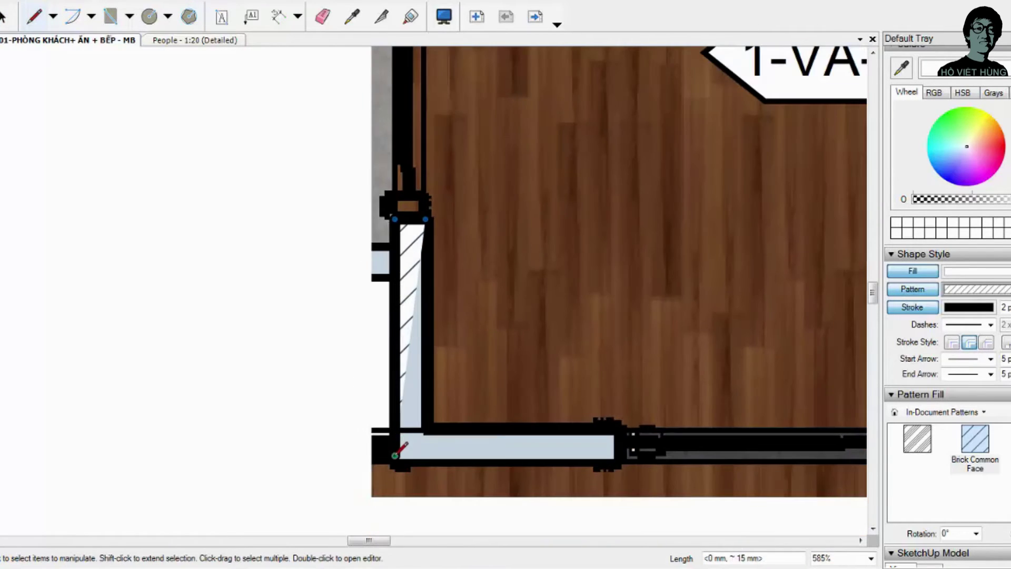
click(616, 466)
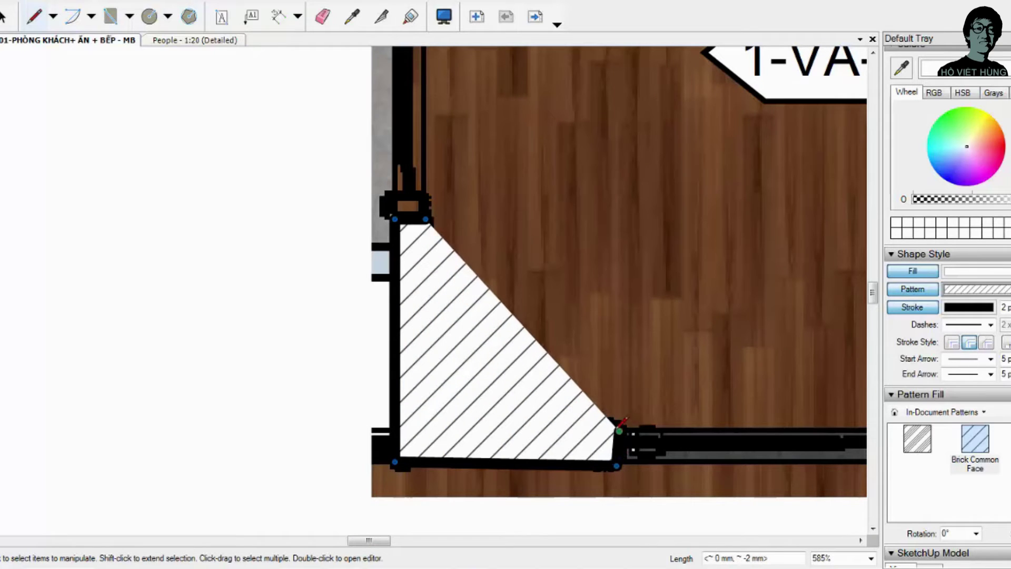
click(619, 430)
click(427, 430)
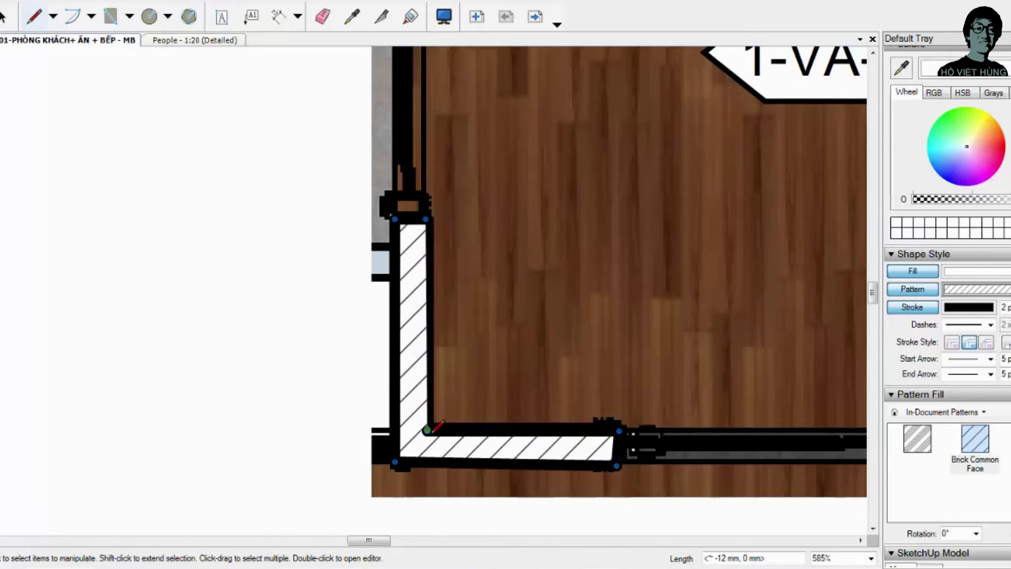
key(space)
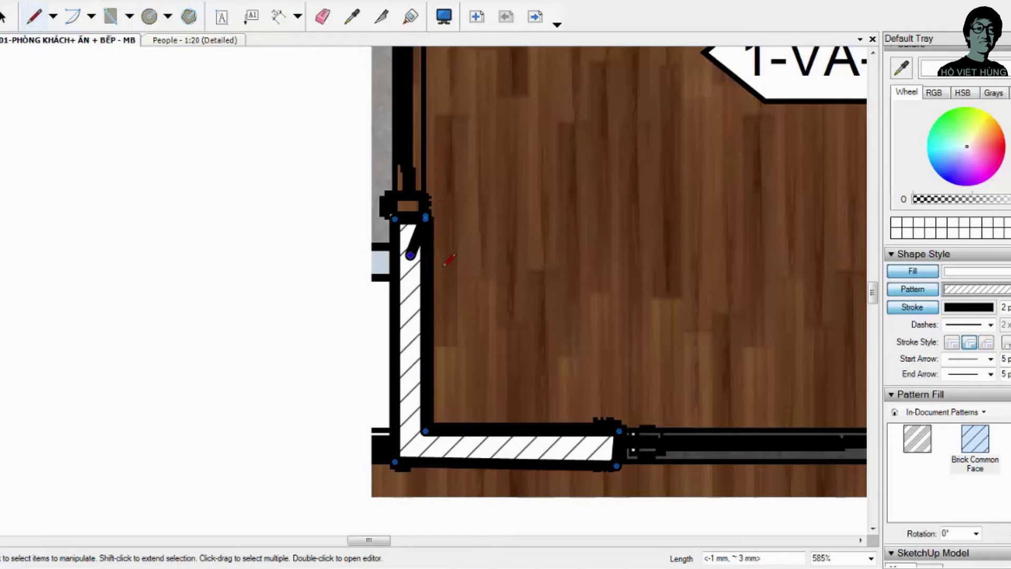
scroll(519, 434, down, 3)
scroll(496, 225, down, 2)
scroll(496, 225, down, 2)
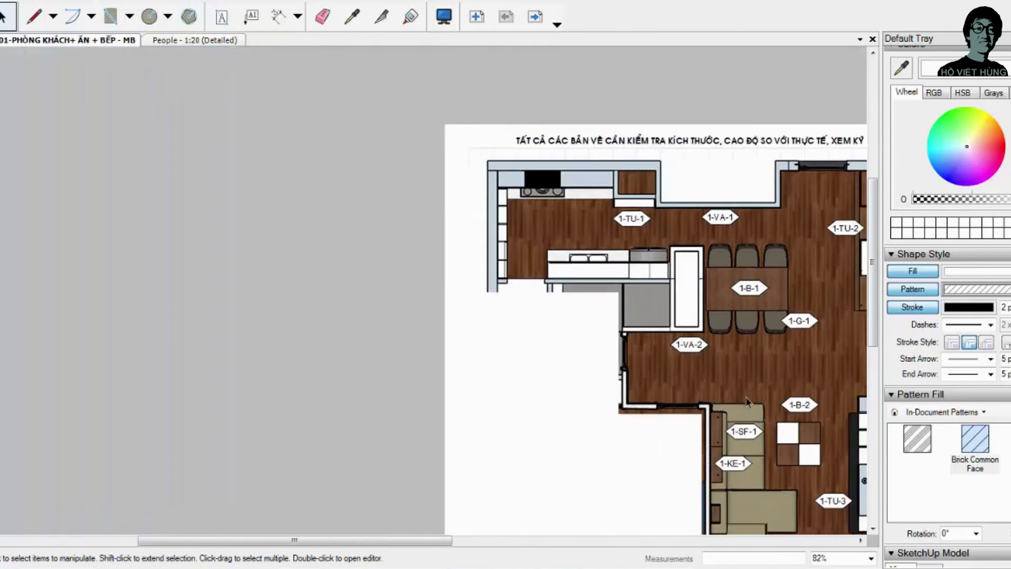
scroll(625, 365, up, 2)
scroll(624, 365, up, 2)
scroll(624, 364, up, 2)
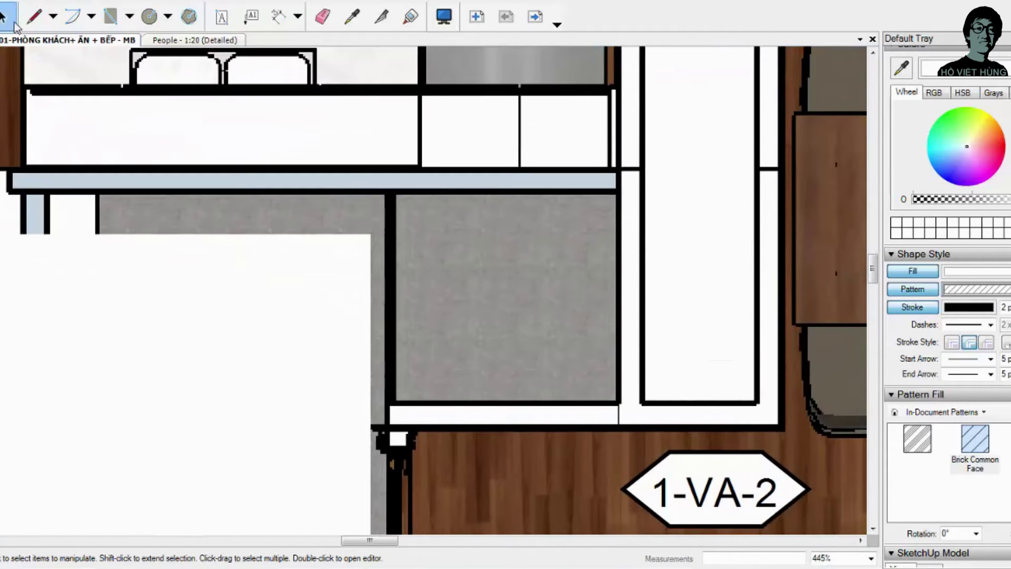
Step: Cover the short wall under the grey floor with a hatched rectangle
click(109, 24)
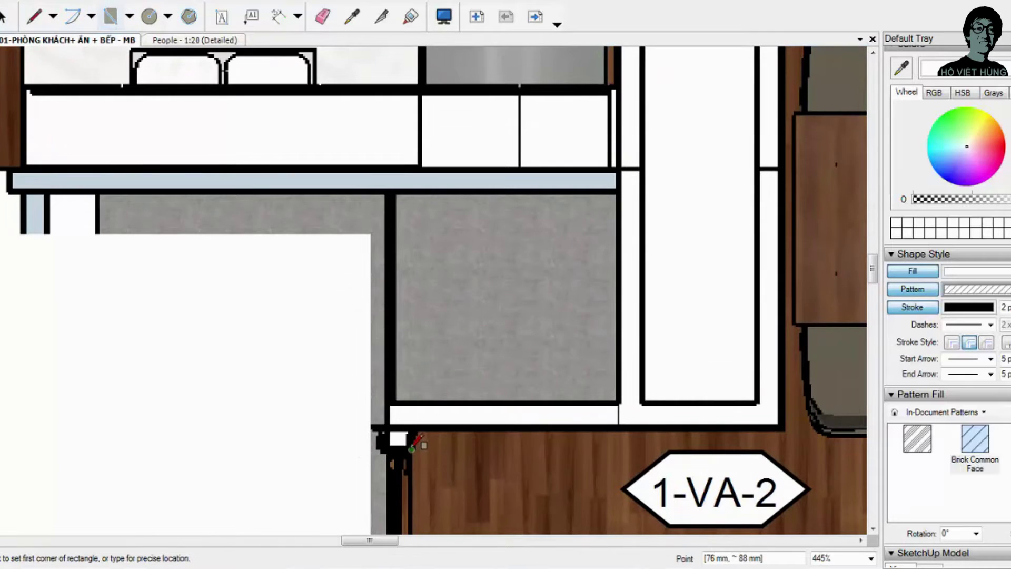
click(413, 445)
click(392, 406)
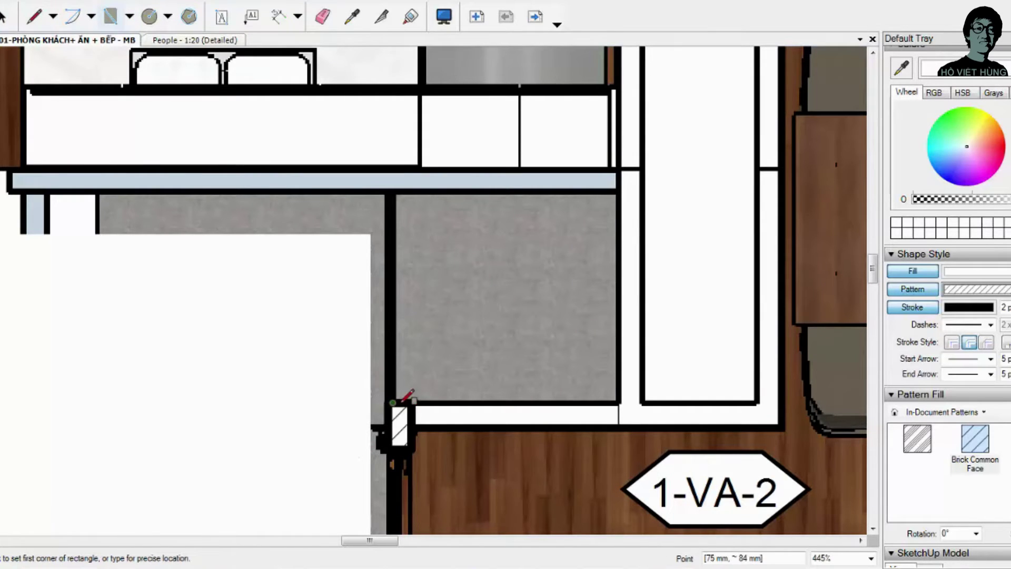
click(412, 434)
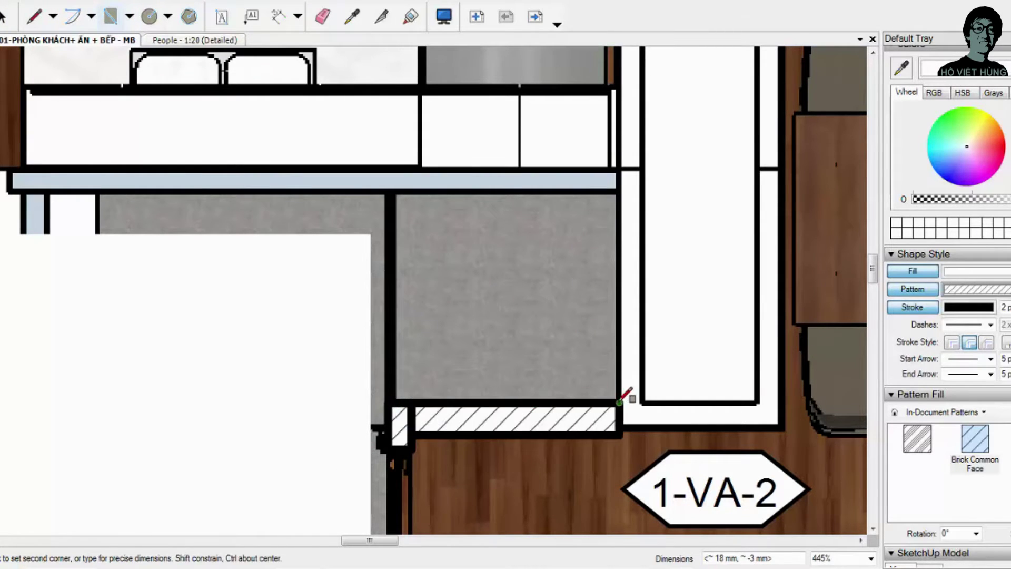
key(Escape)
click(615, 424)
click(416, 406)
scroll(516, 416, down, 2)
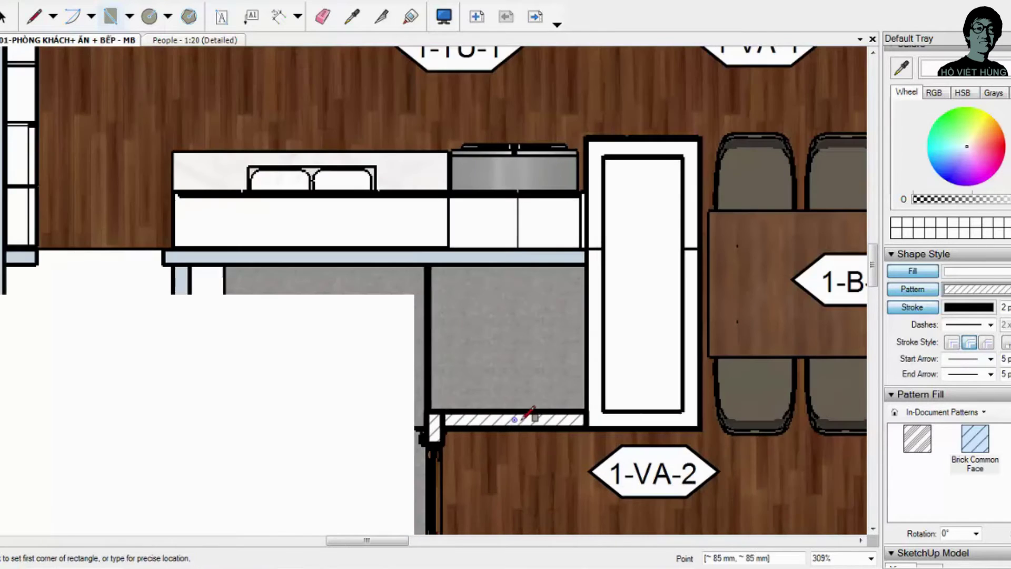
Step: Hatch the tall panel beside the dining table and the strip along the counter
click(700, 428)
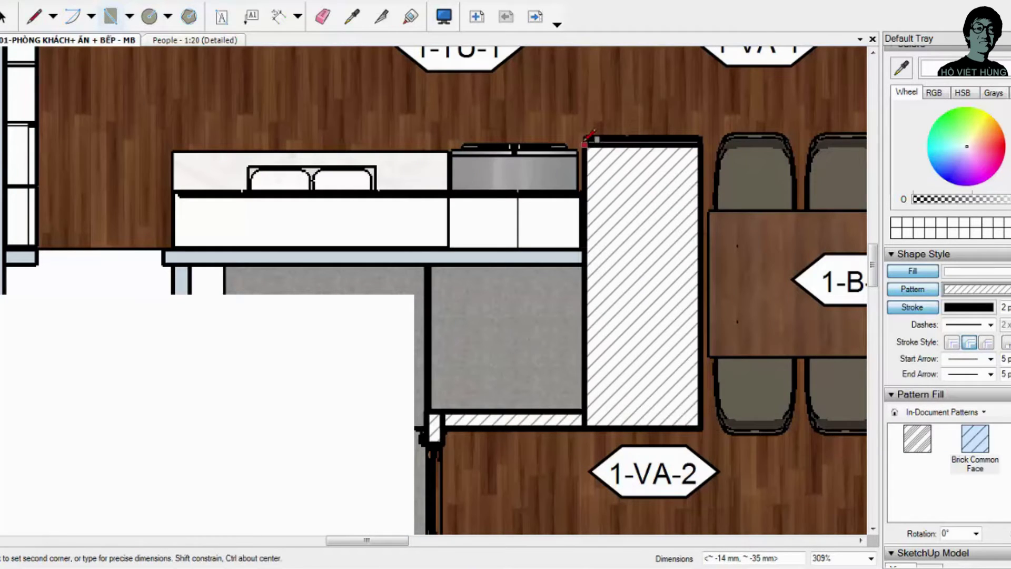
click(585, 137)
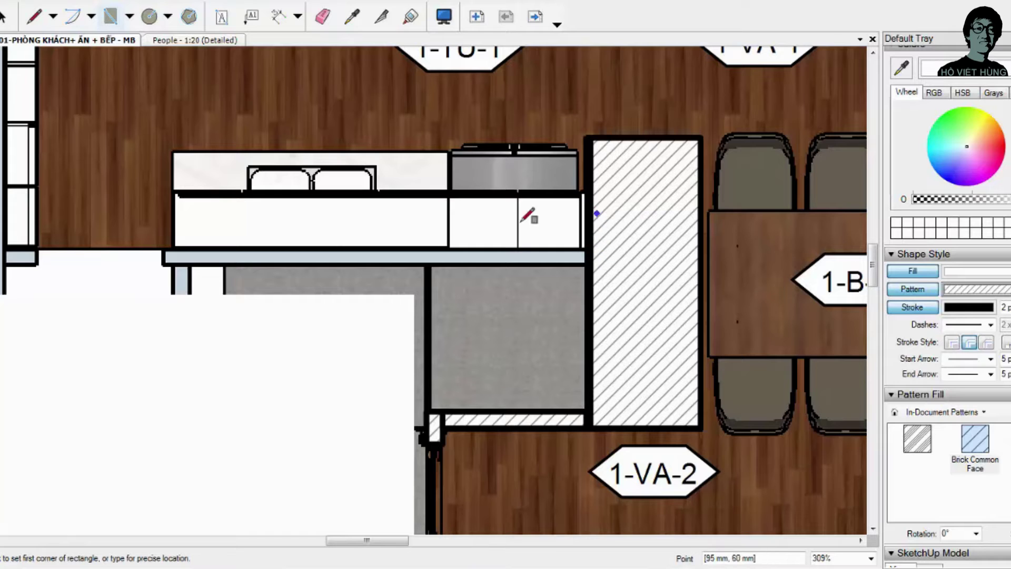
click(162, 252)
click(588, 274)
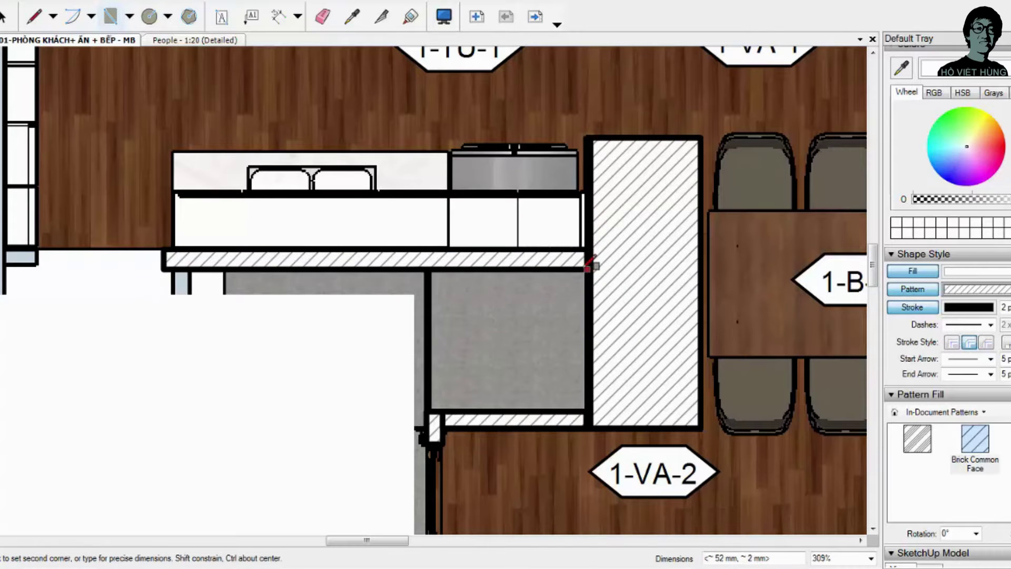
scroll(469, 322, down, 1)
scroll(126, 230, down, 1)
scroll(216, 113, down, 1)
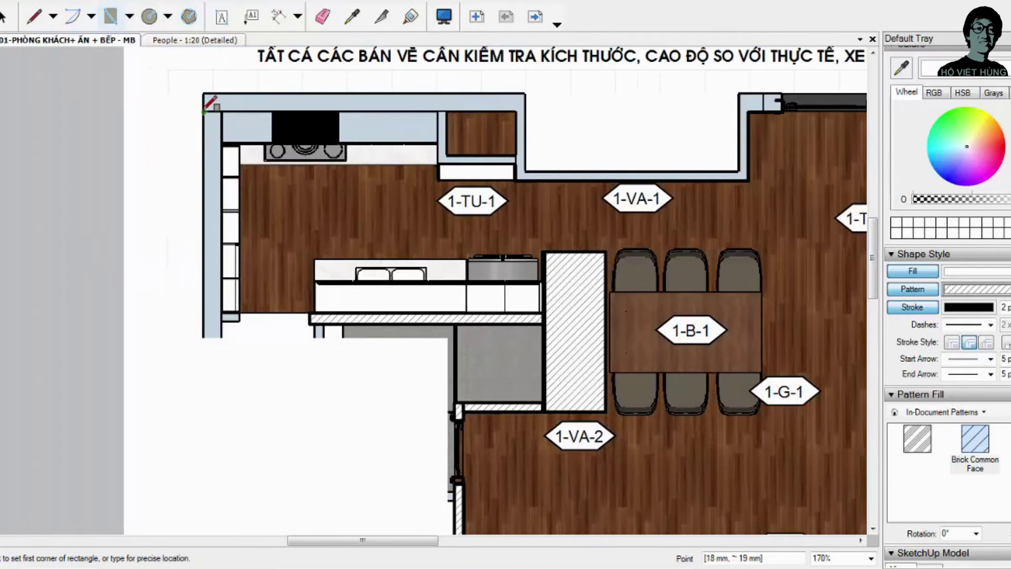
Step: Hatch the left wall strip and the top wall with rectangles up to the wall corner
click(205, 112)
click(221, 337)
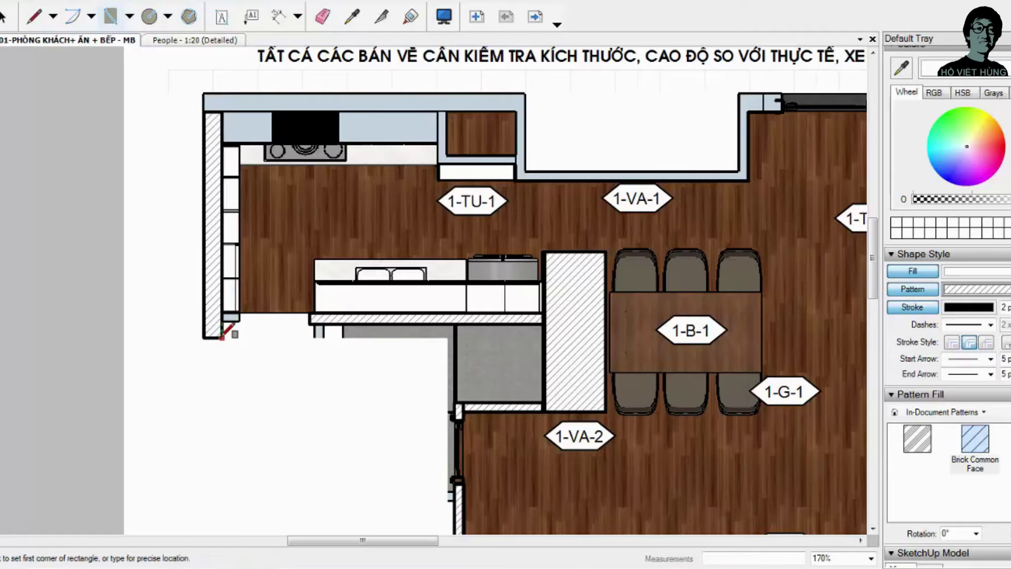
click(205, 94)
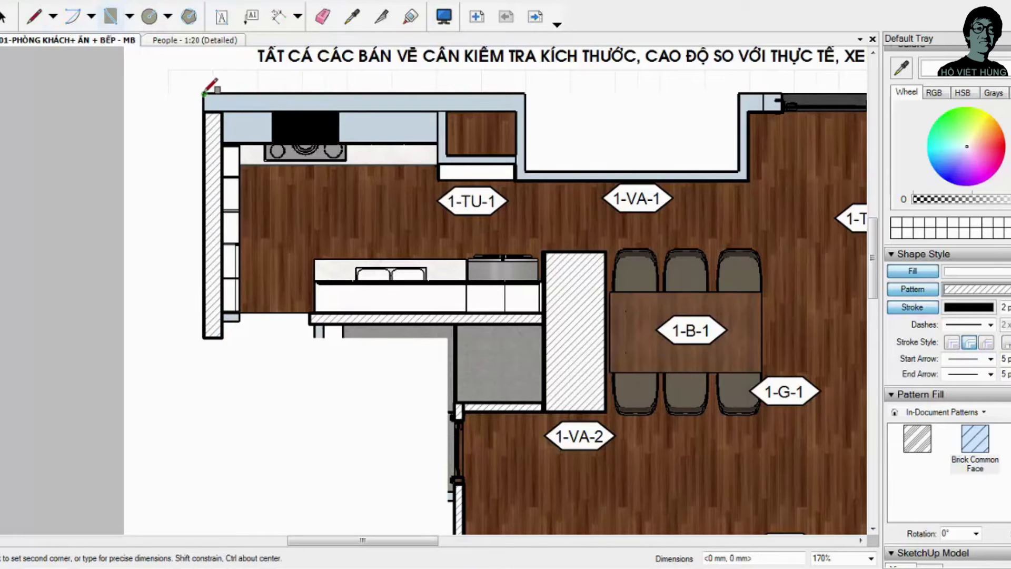
click(525, 111)
click(525, 94)
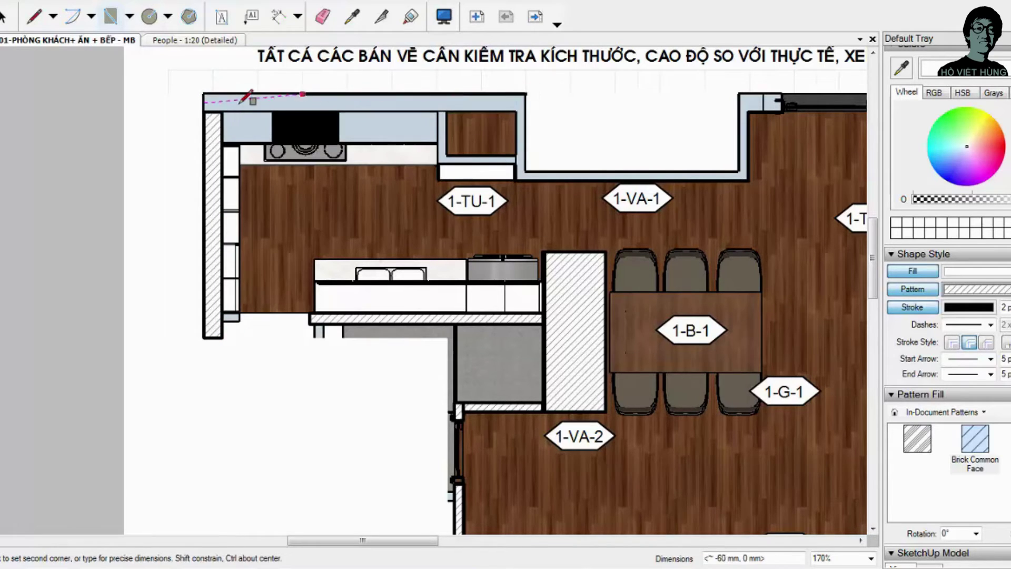
click(205, 111)
click(525, 94)
click(205, 111)
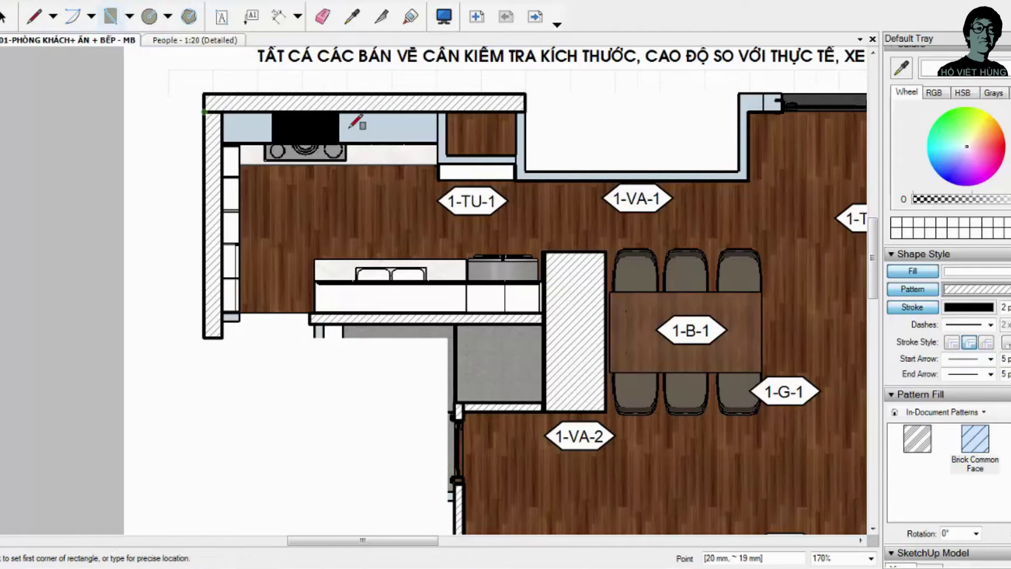
Step: Start a hatched rectangle over the cabinet block above 1-TU-1, then cancel it
click(525, 112)
click(439, 165)
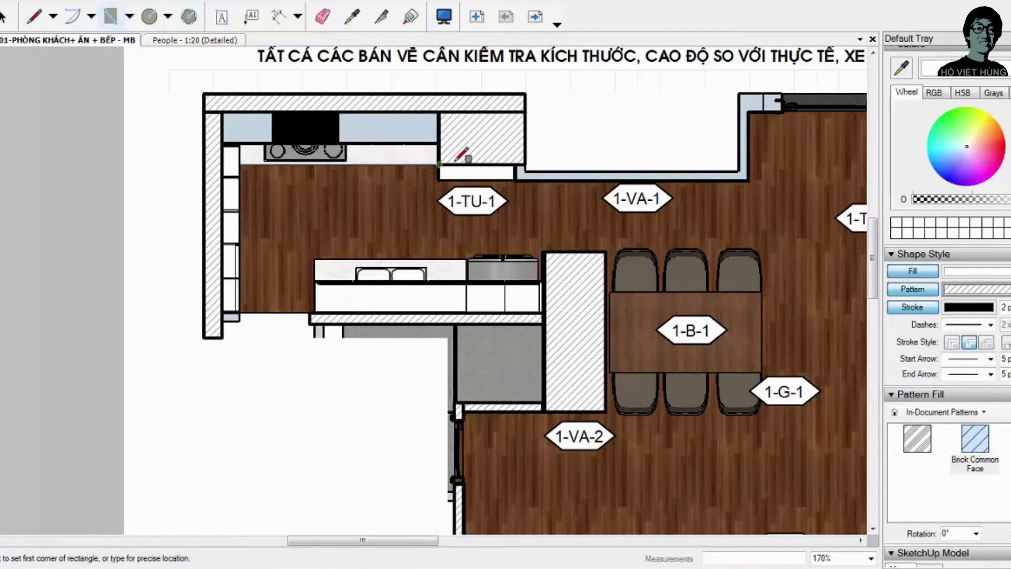
scroll(454, 161, up, 1)
scroll(459, 162, down, 1)
scroll(463, 161, up, 2)
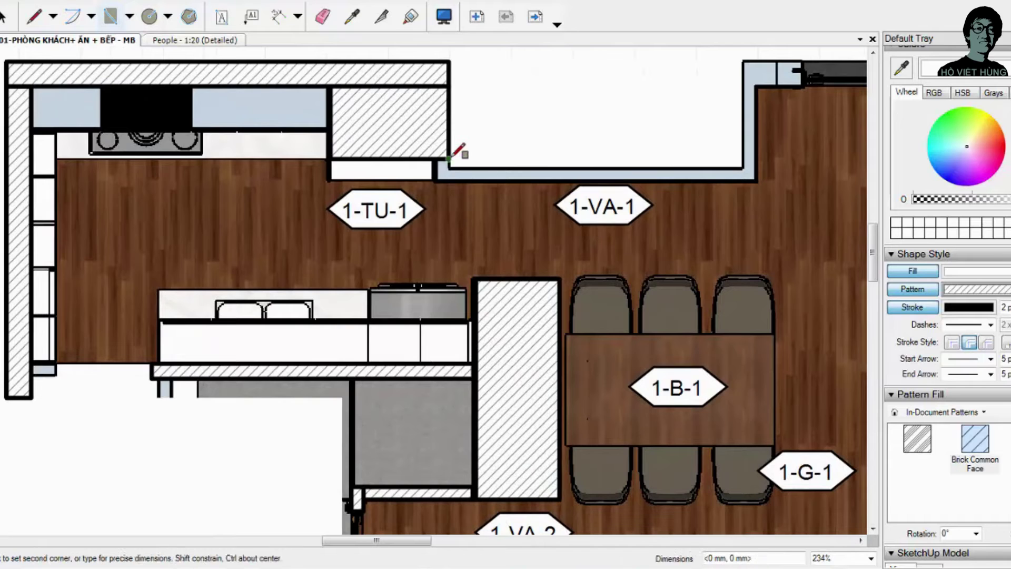
key(Escape)
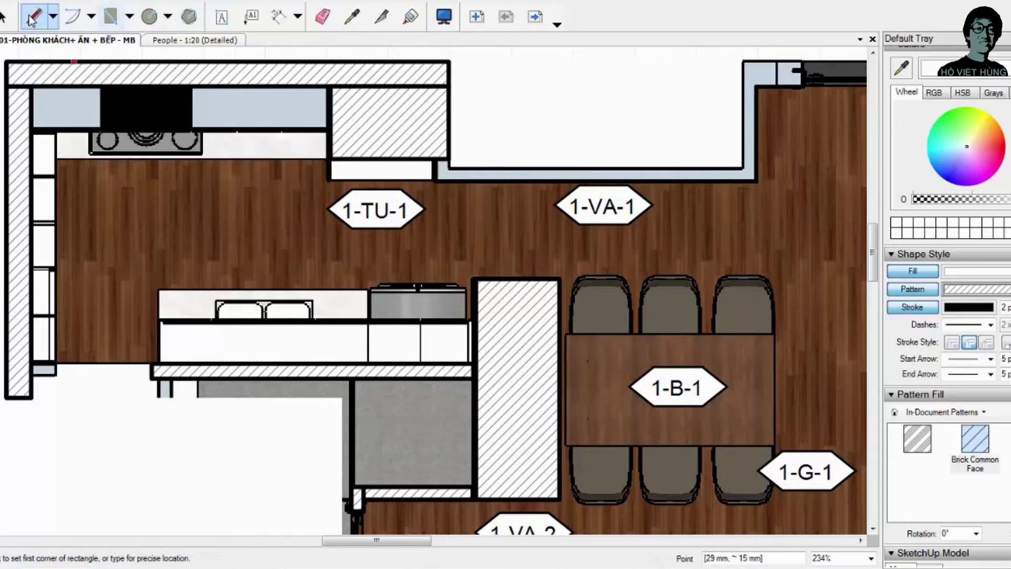
Step: Trace a closed hatched outline around the stepped wall at the top right with the Line tool
key(l)
click(449, 168)
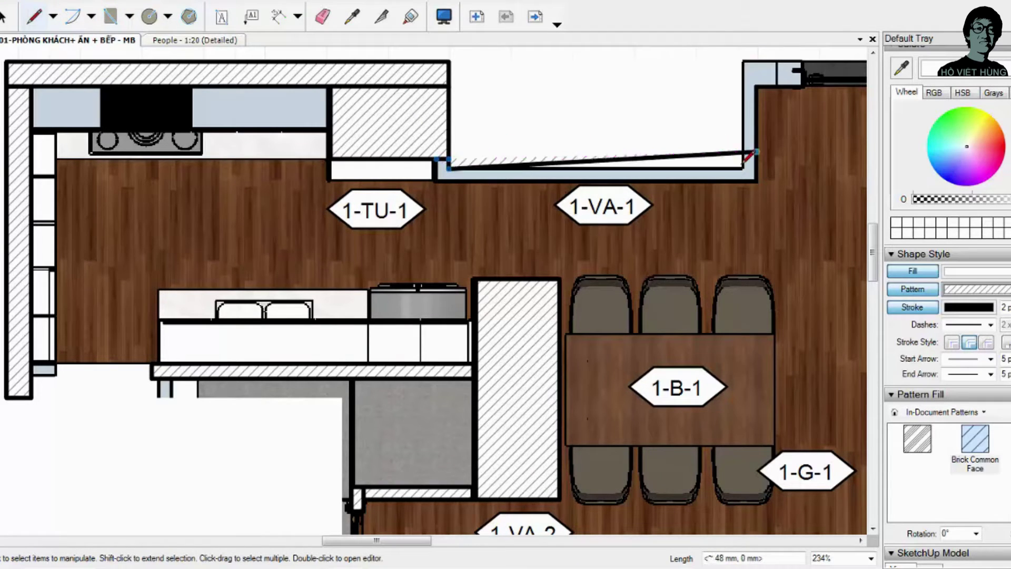
click(743, 168)
click(743, 62)
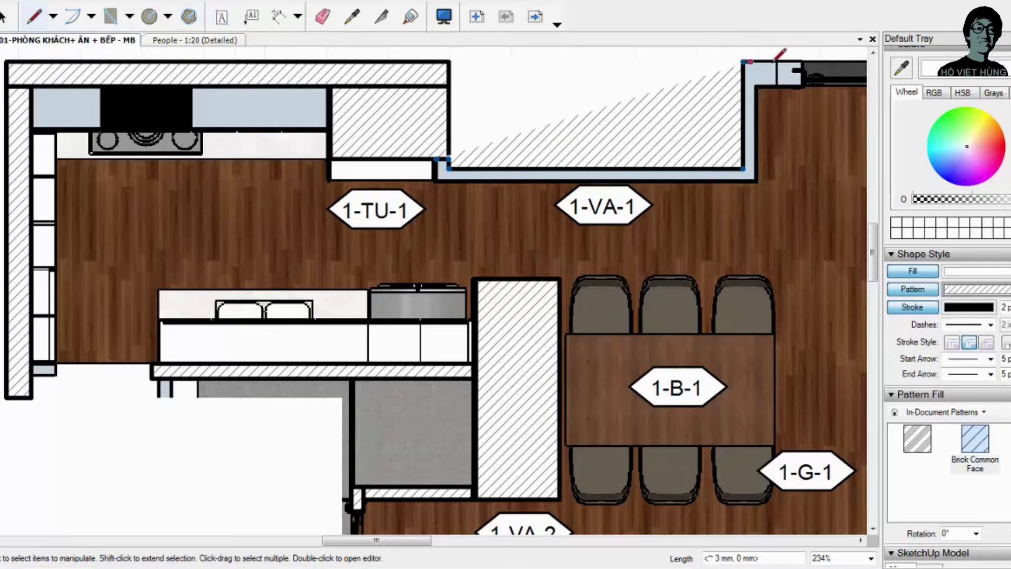
click(801, 62)
click(802, 86)
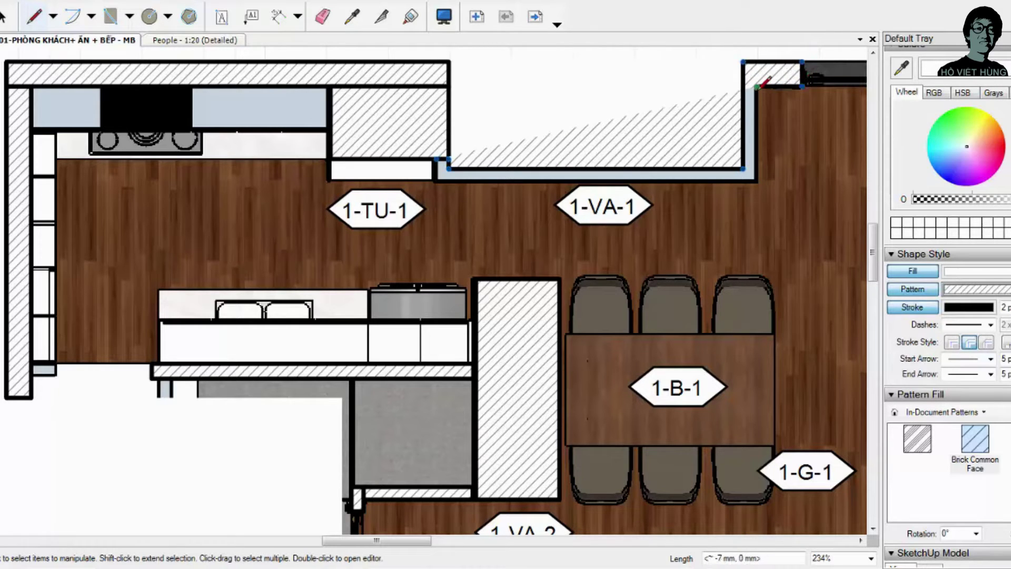
click(756, 85)
click(756, 182)
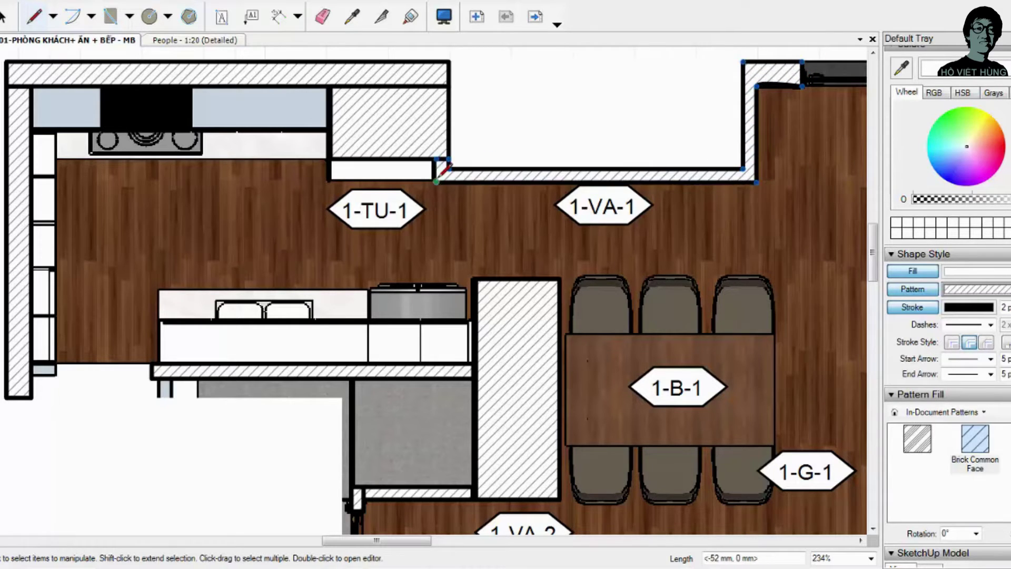
click(434, 159)
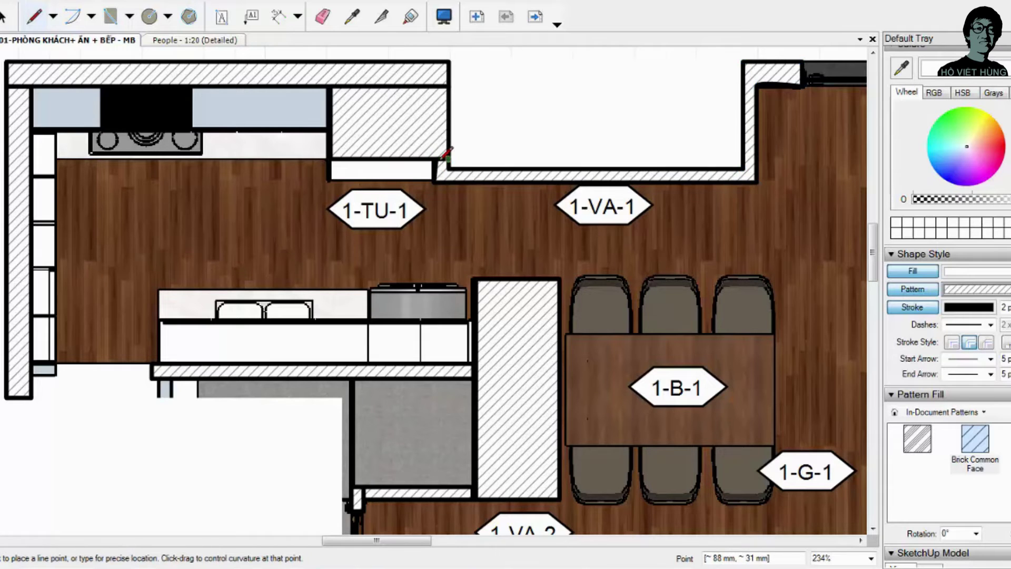
scroll(434, 158, up, 4)
click(434, 164)
key(space)
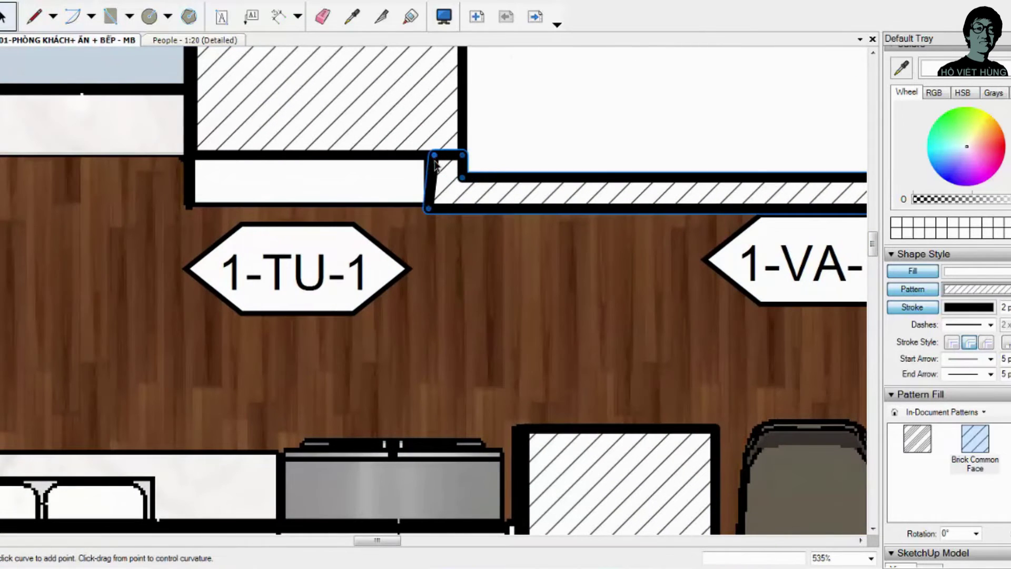
Step: Deselect the outline, then draw a hatched shape at the top-right corner wall
scroll(424, 263, down, 3)
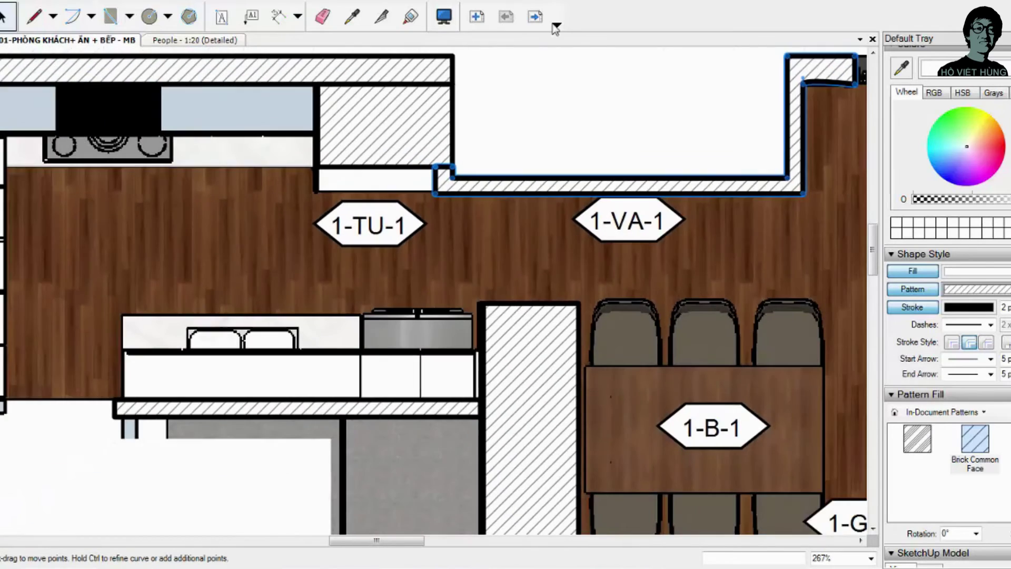
scroll(416, 273, down, 3)
scroll(503, 301, down, 1)
scroll(622, 284, down, 1)
click(741, 155)
scroll(714, 256, up, 1)
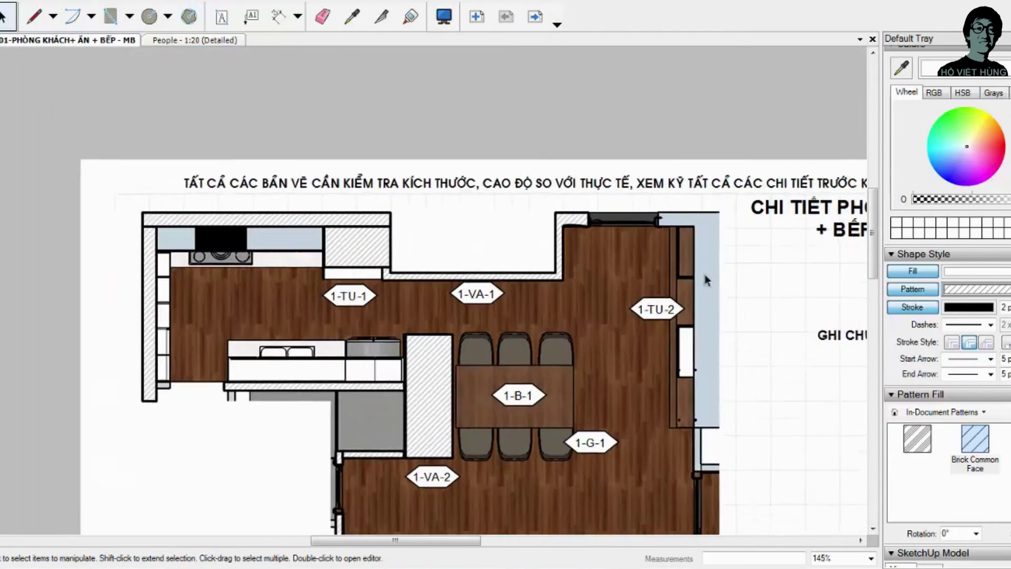
scroll(729, 244, up, 2)
scroll(478, 175, down, 1)
key(l)
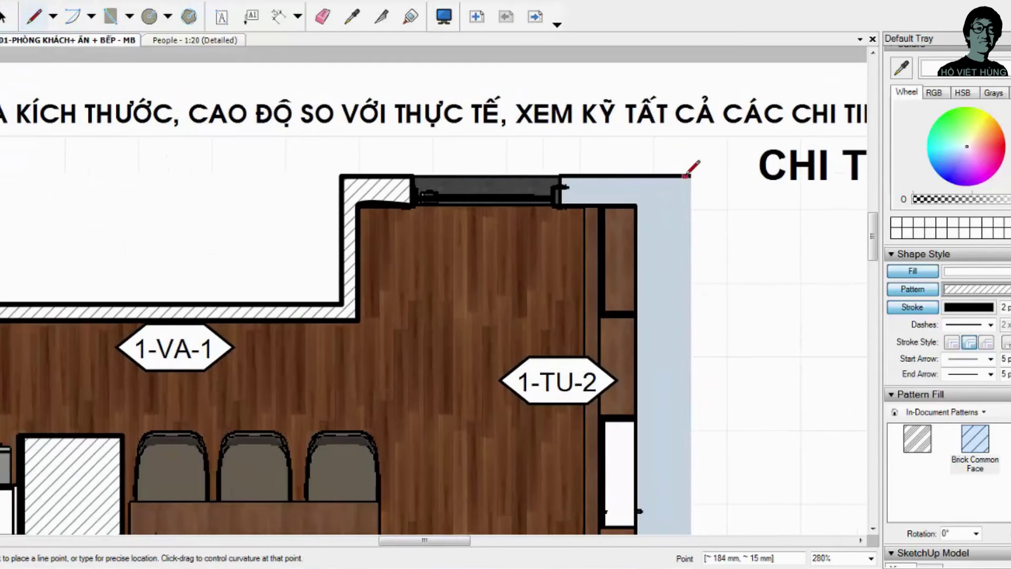
click(691, 176)
click(560, 177)
double_click(560, 205)
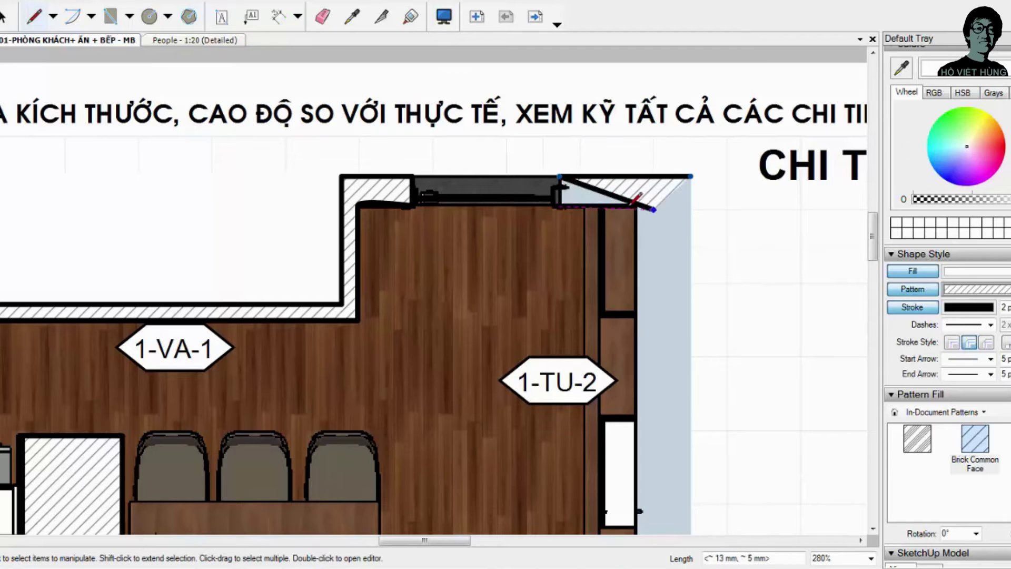
Step: Trace the hatched outline of the notch at the right wall's bottom end
scroll(657, 339, down, 3)
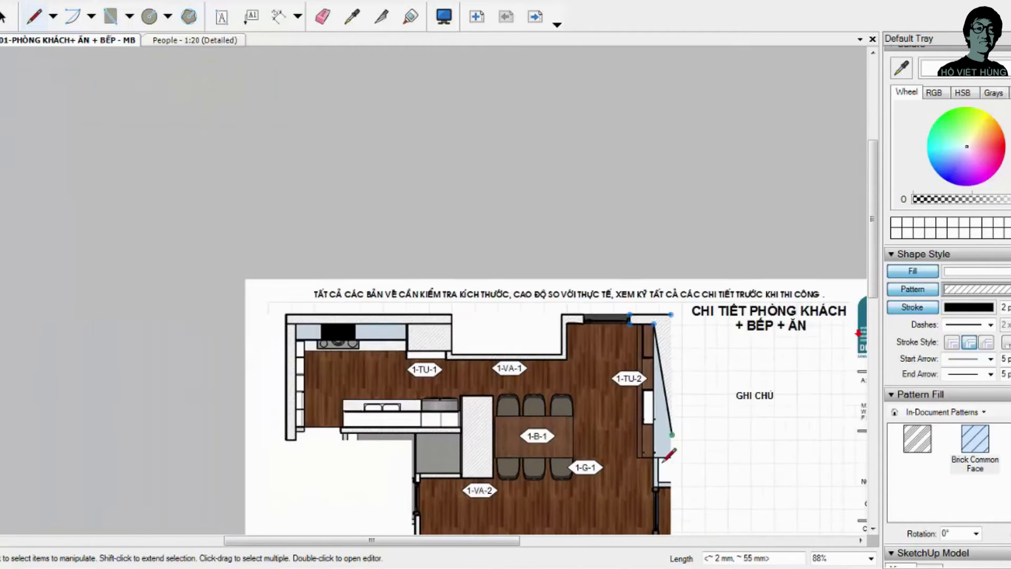
scroll(665, 480, up, 2)
scroll(657, 490, up, 3)
click(638, 458)
click(698, 458)
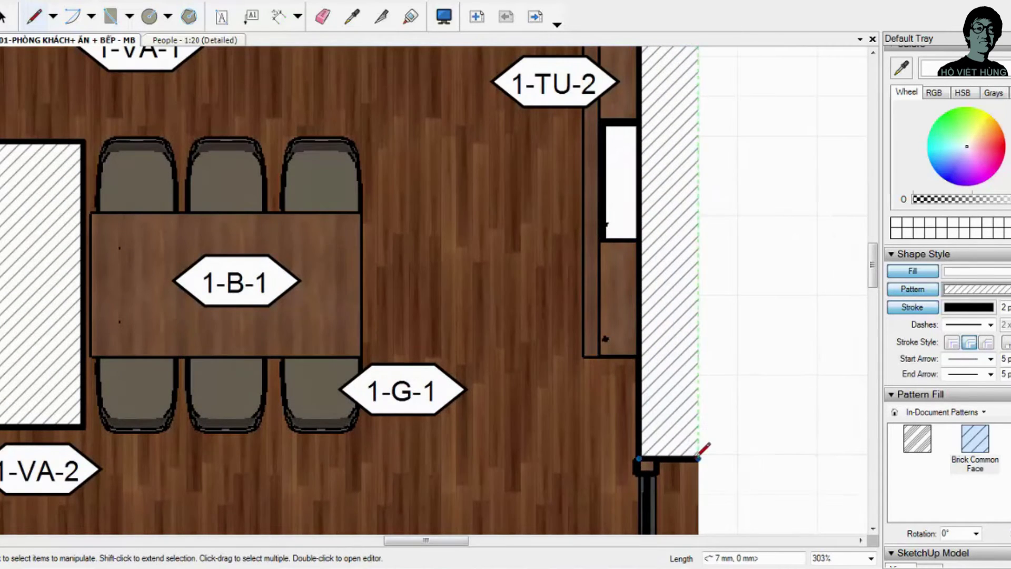
click(698, 437)
click(654, 437)
click(654, 357)
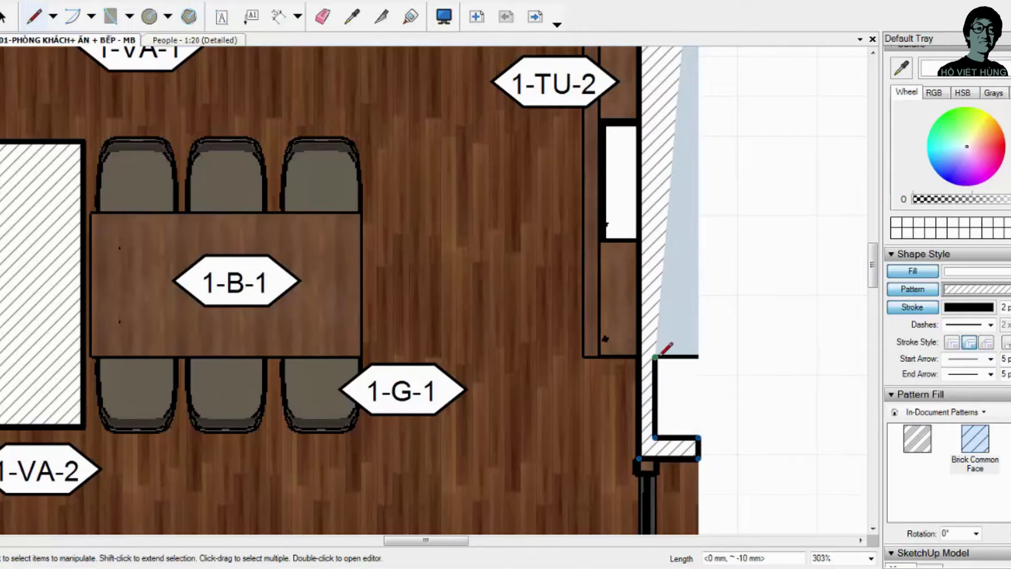
click(699, 357)
key(space)
scroll(725, 368, down, 5)
scroll(712, 309, down, 2)
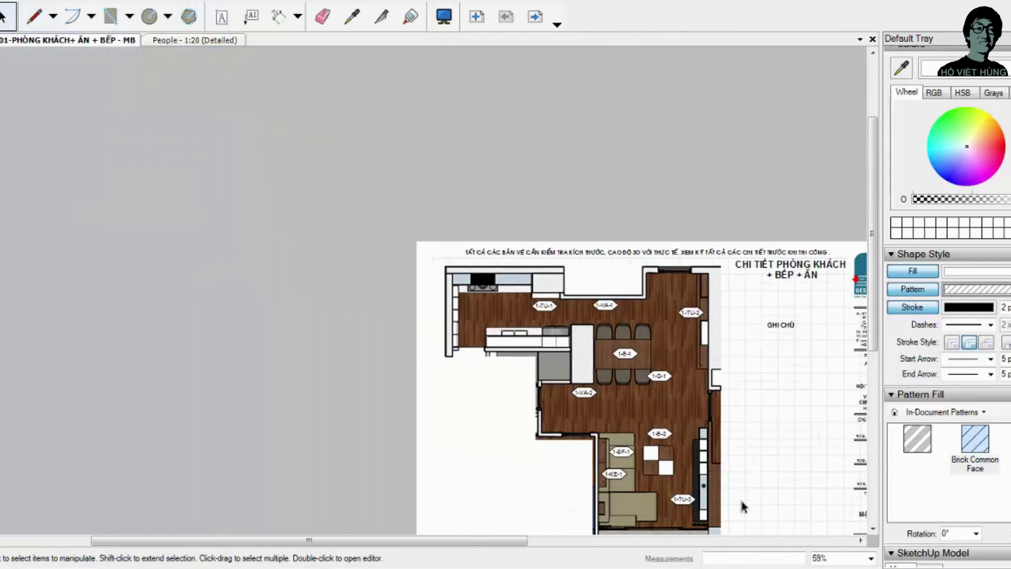
scroll(740, 497, up, 2)
scroll(715, 379, down, 2)
scroll(736, 375, up, 2)
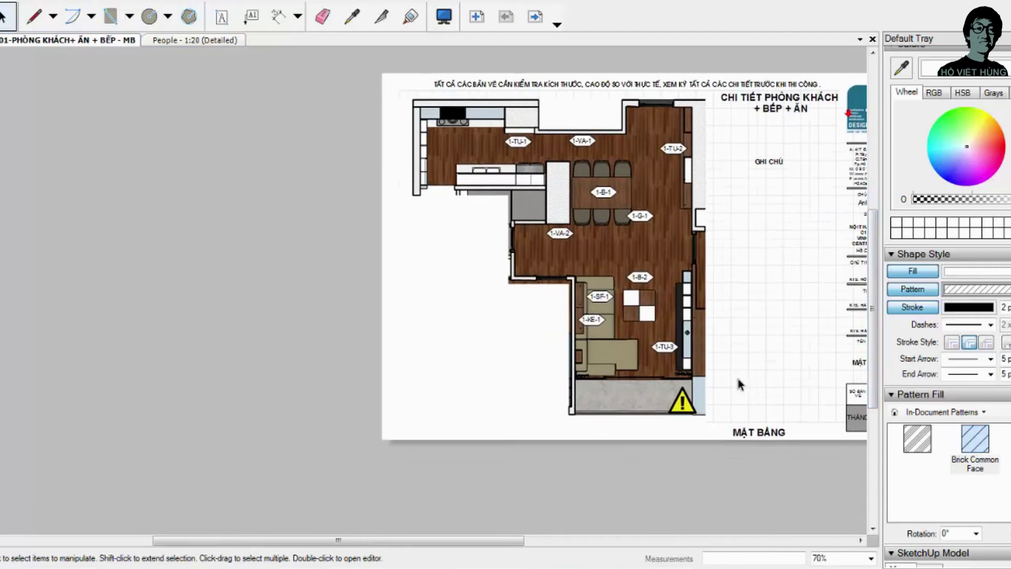
scroll(714, 387, up, 2)
scroll(715, 369, up, 2)
Step: Outline the hatched wall section beside 1-TU-3 and zoom out to the sheet
key(l)
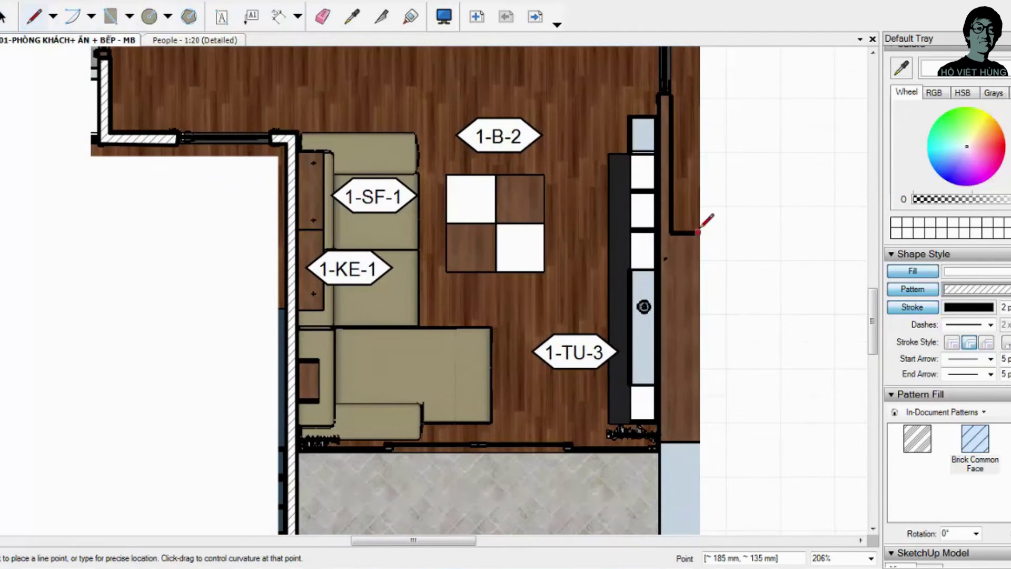
click(700, 233)
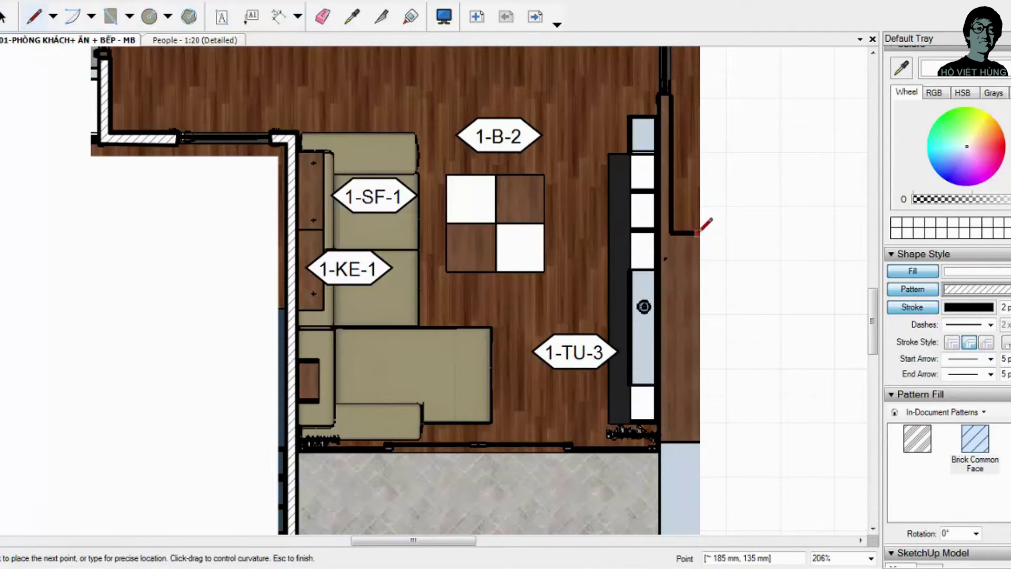
click(670, 232)
click(670, 96)
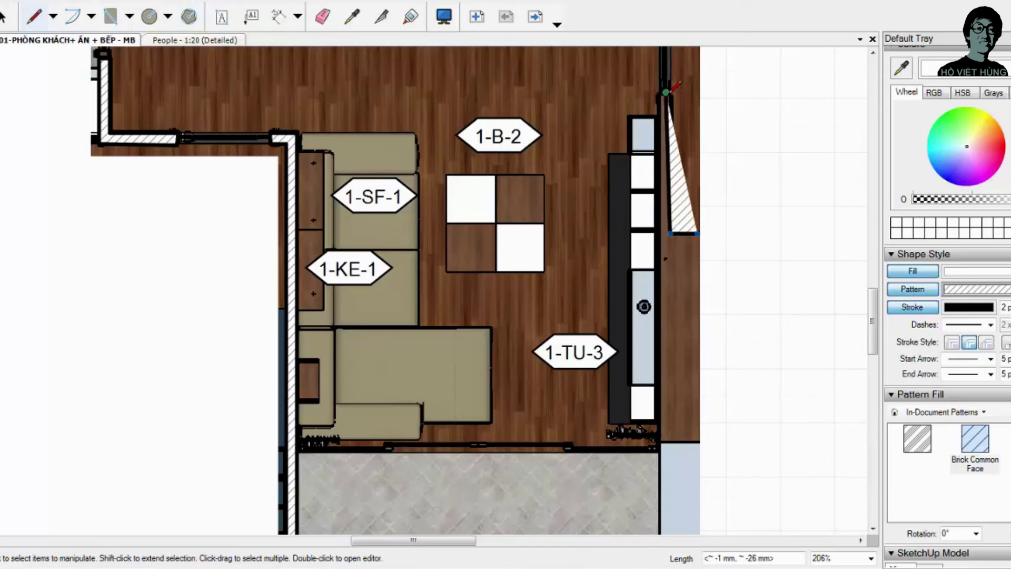
click(658, 96)
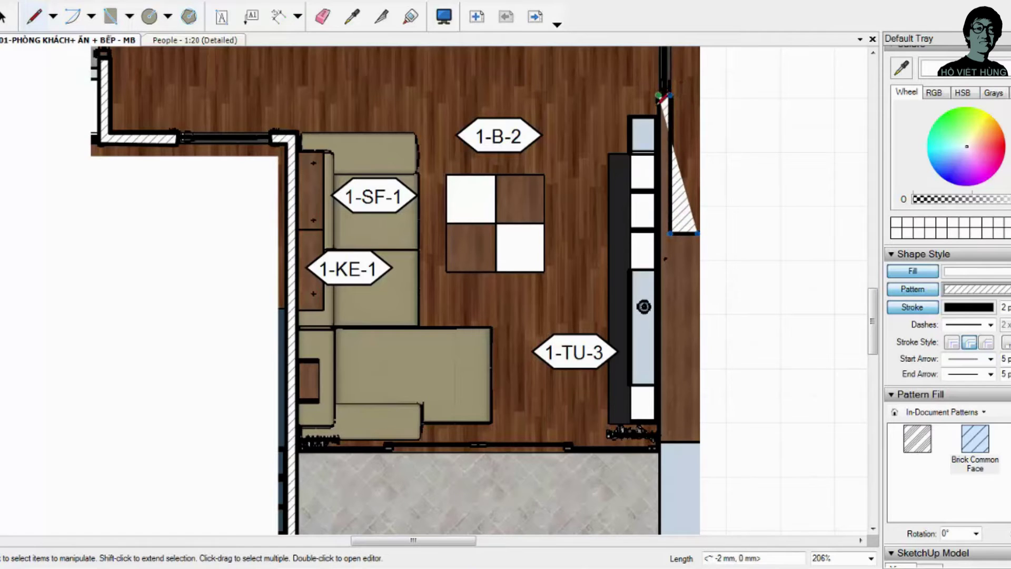
click(658, 441)
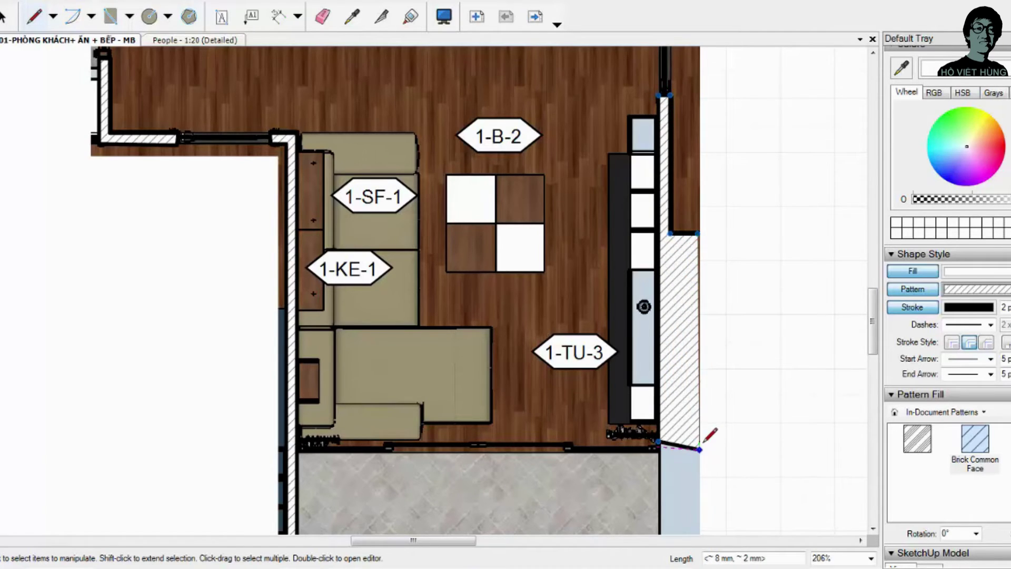
scroll(702, 436, up, 3)
key(space)
scroll(727, 419, down, 3)
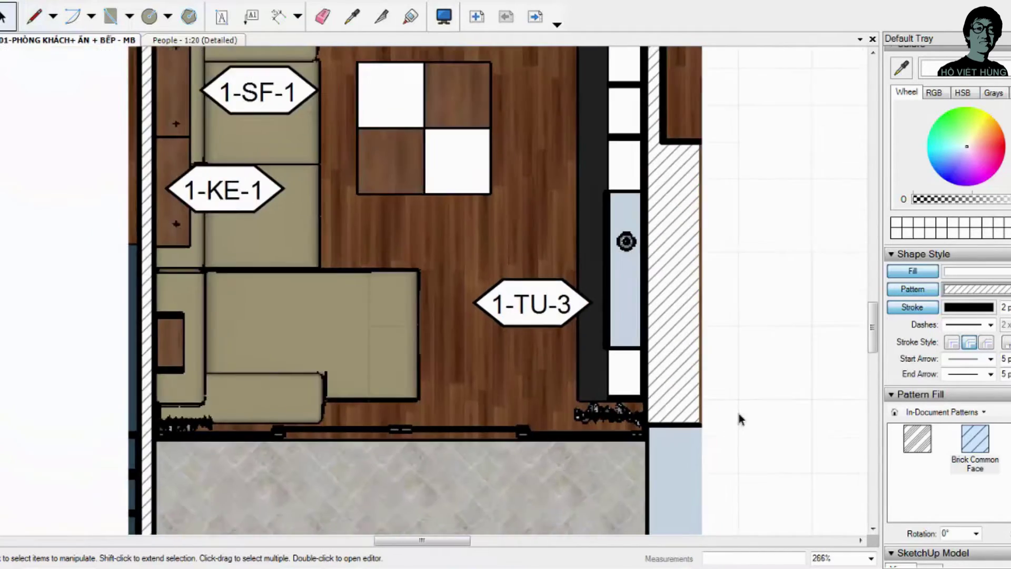
scroll(685, 411, down, 2)
scroll(579, 379, down, 1)
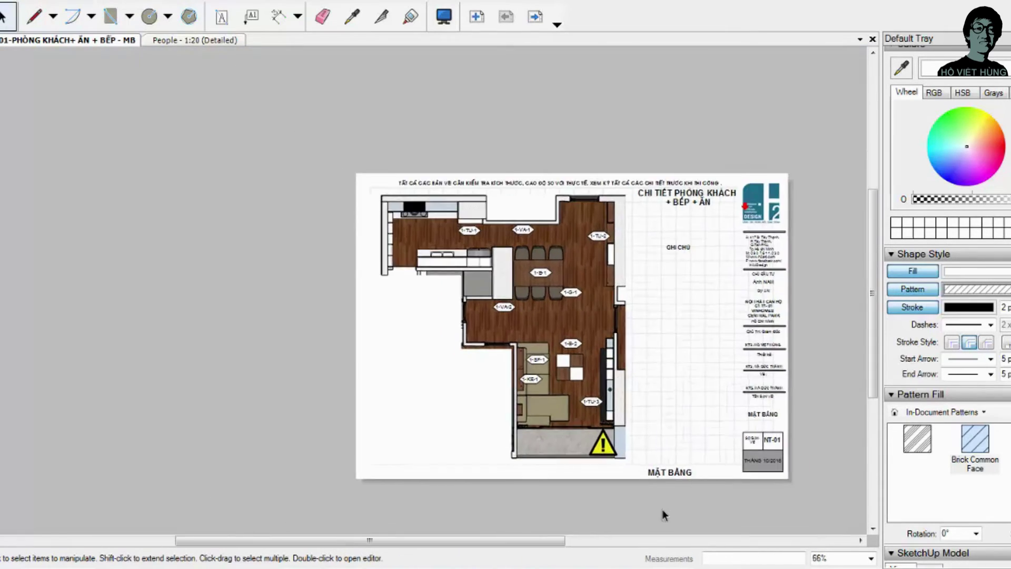
scroll(694, 201, up, 2)
Step: Open the GHI CHÚ notes text for editing and left-align it
scroll(694, 201, up, 1)
click(679, 165)
double_click(700, 165)
click(709, 165)
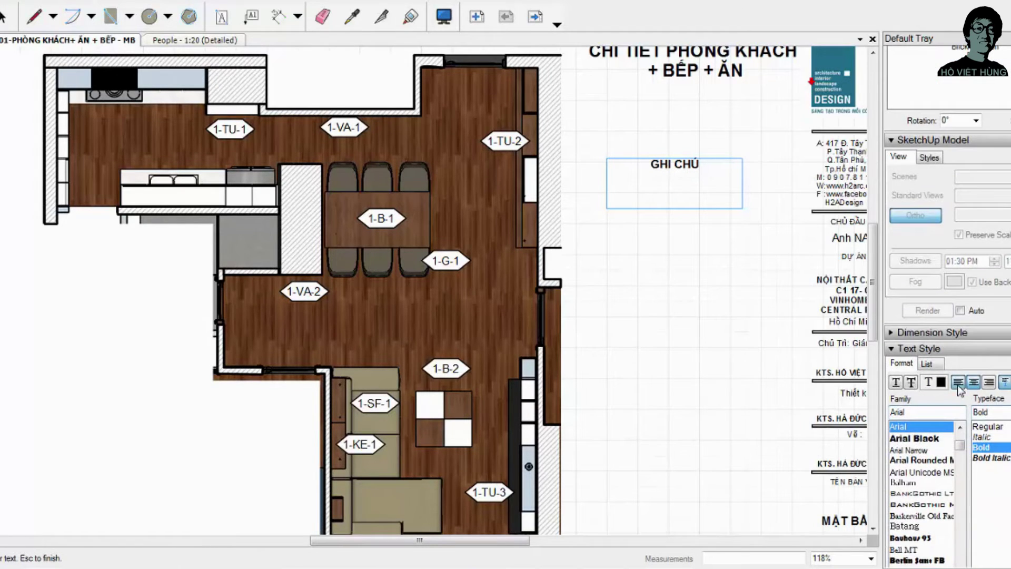
click(958, 385)
text(1-TU-1 : Tủ 01)
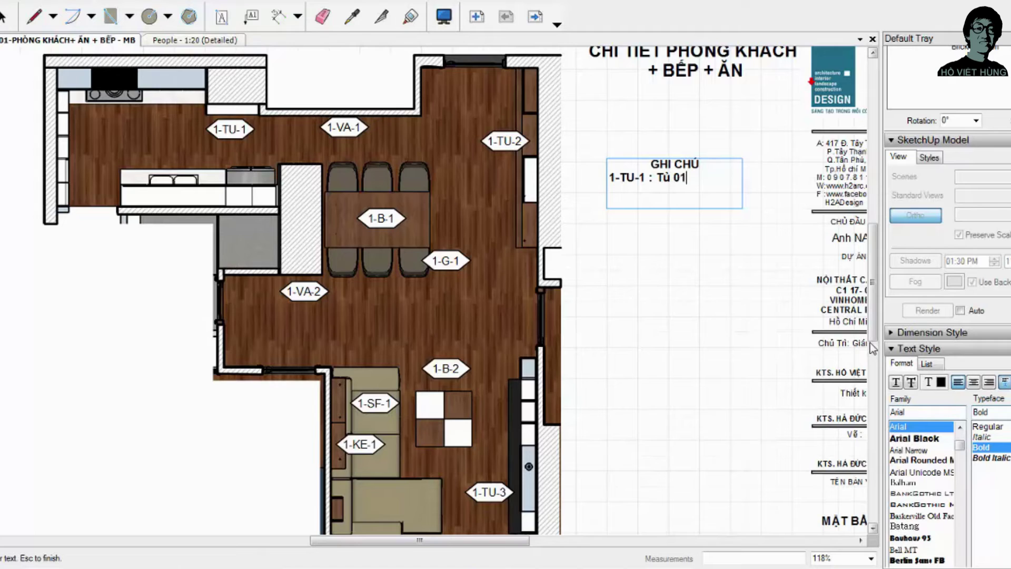
Step: Duplicate the 1-TU-1 line, renumbering copies to 1-TU-3 and a VA line
drag(709, 190, 597, 183)
key(ctrl+c)
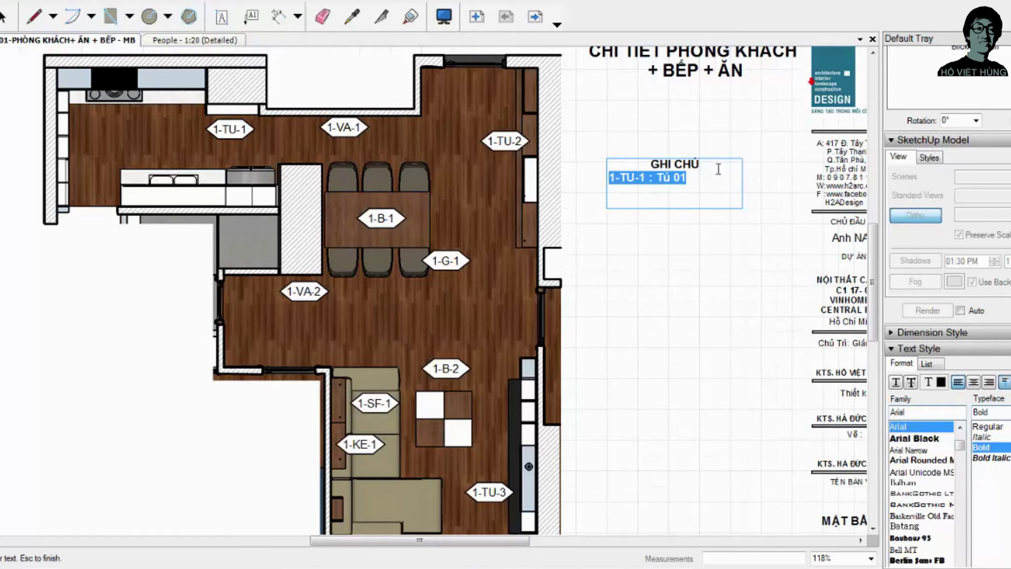
click(701, 176)
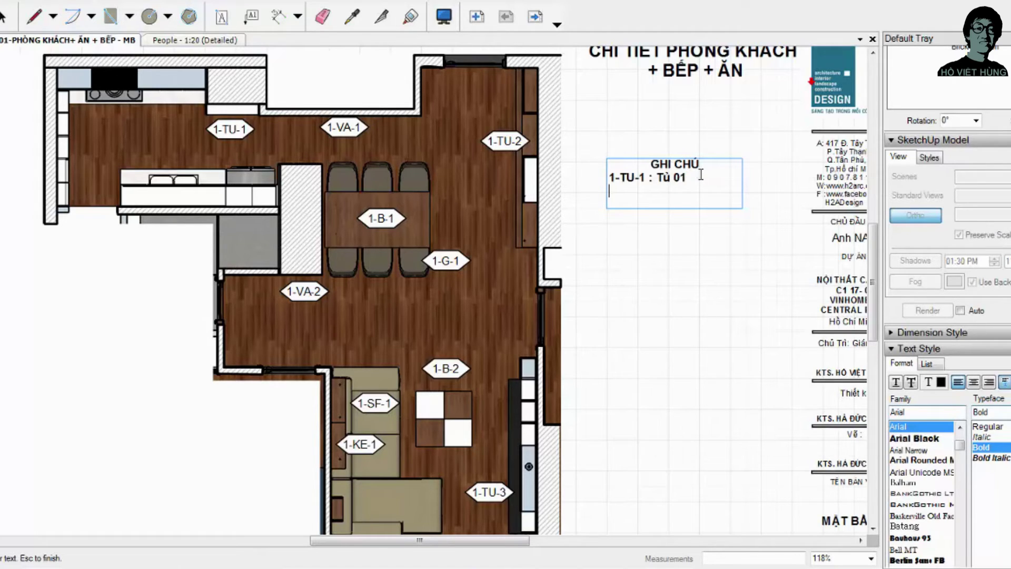
key(ctrl+v)
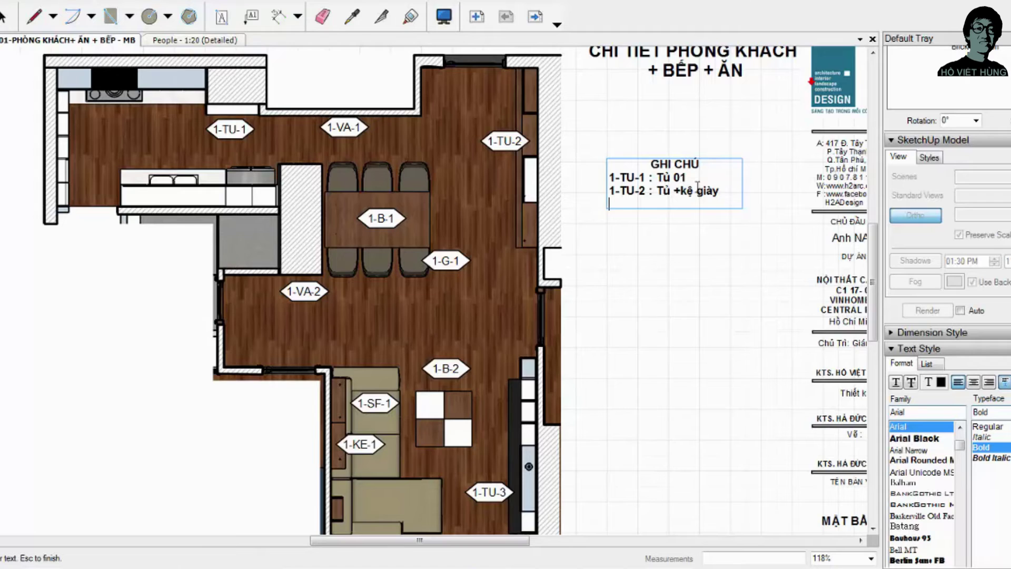
key(ctrl+v)
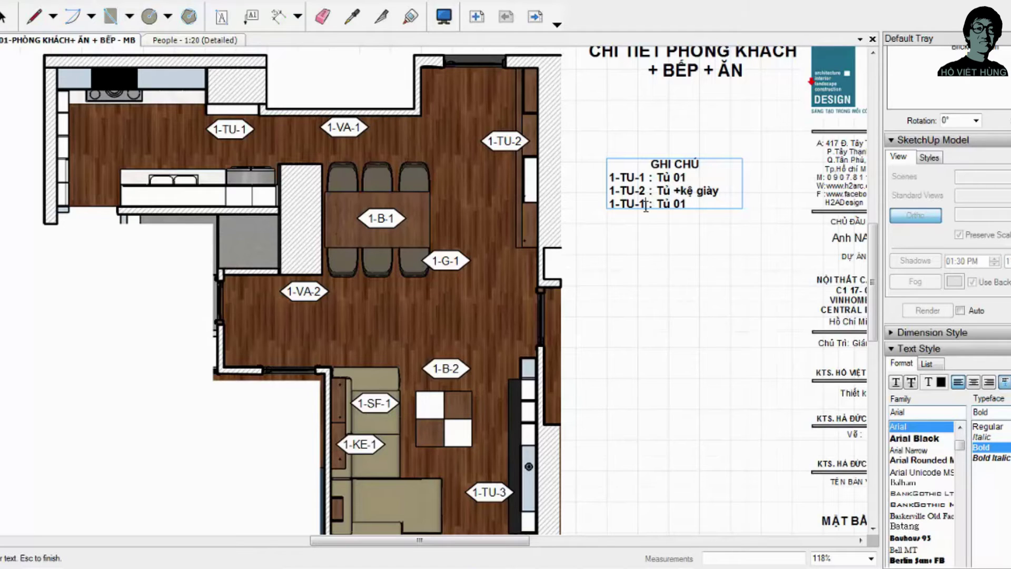
key(BackSpace)
text(3)
key(Return)
key(ctrl+v)
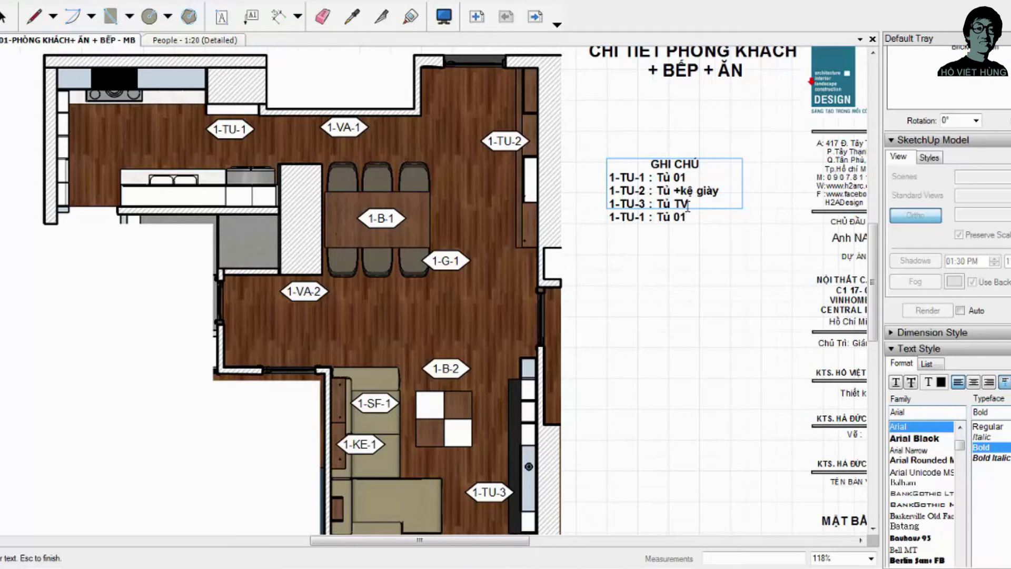
key(BackSpace)
key(BackSpace)
text(VA)
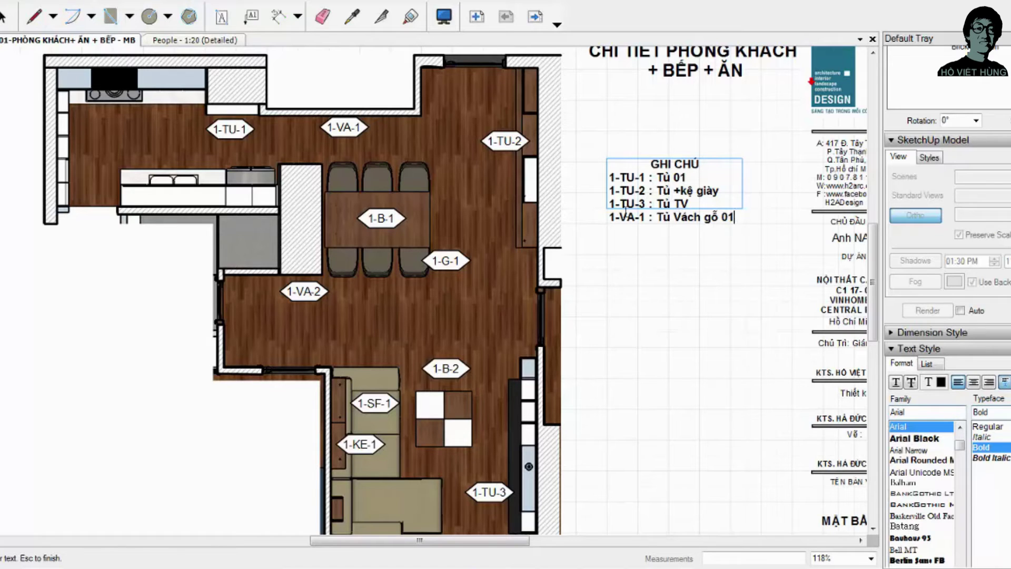
Step: Copy the 1-VA-1 line into 1-VA-2 'Vách gỗ + kính', then finish editing and select the box
mouse_move(625, 211)
mouse_down()
mouse_move(735, 217)
mouse_move(617, 217)
mouse_up()
click(734, 217)
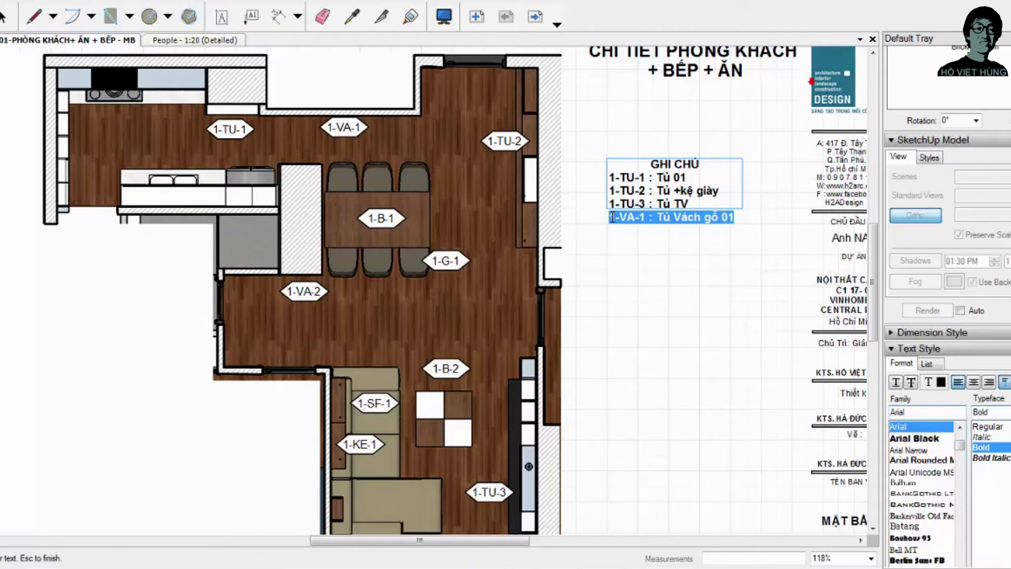
click(736, 218)
text(1-VA-1 : Tủ Vách gỗ 01)
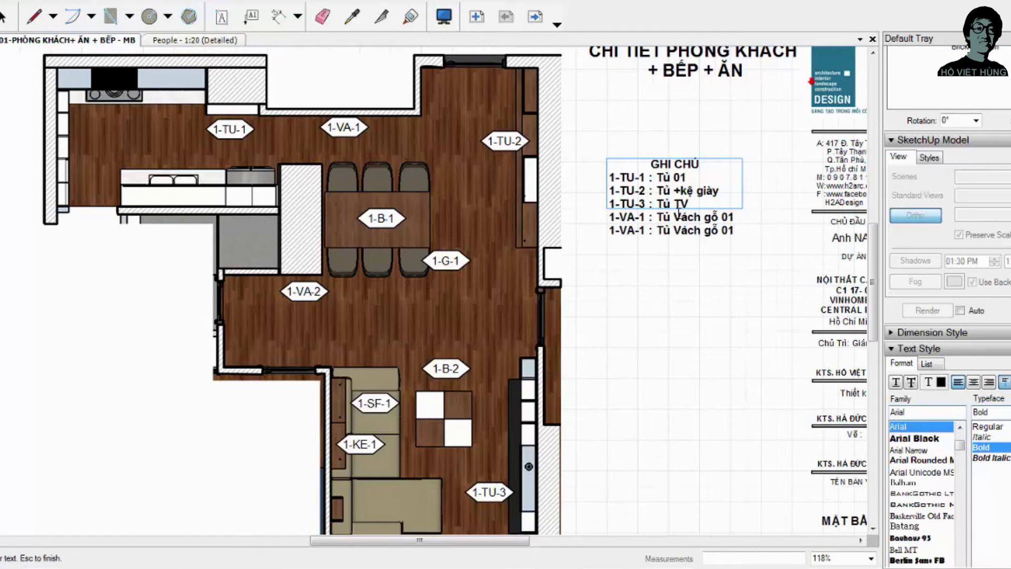
key(BackSpace)
key(BackSpace)
key(BackSpace)
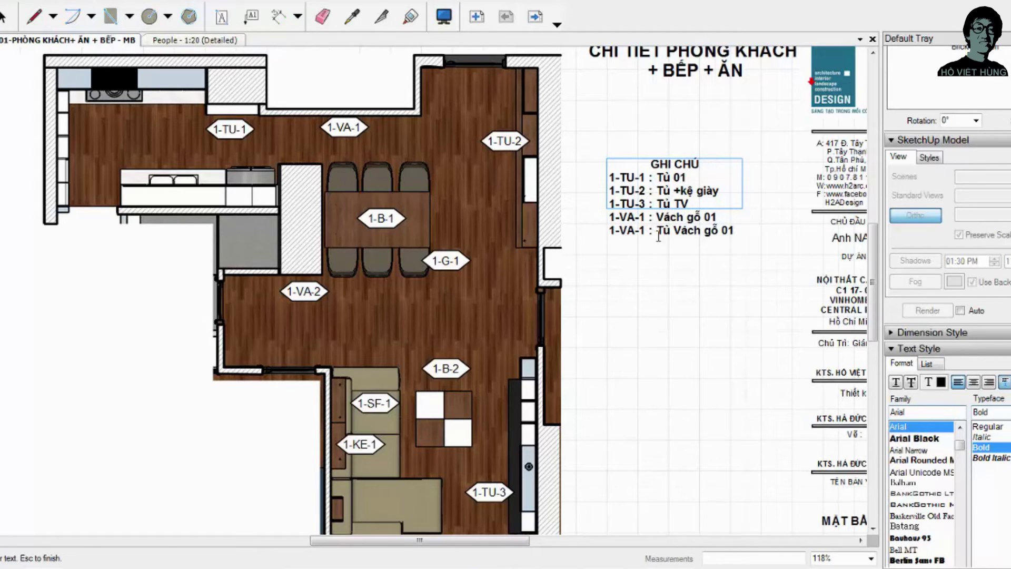
key(BackSpace)
key(BackSpace)
key(BackSpace)
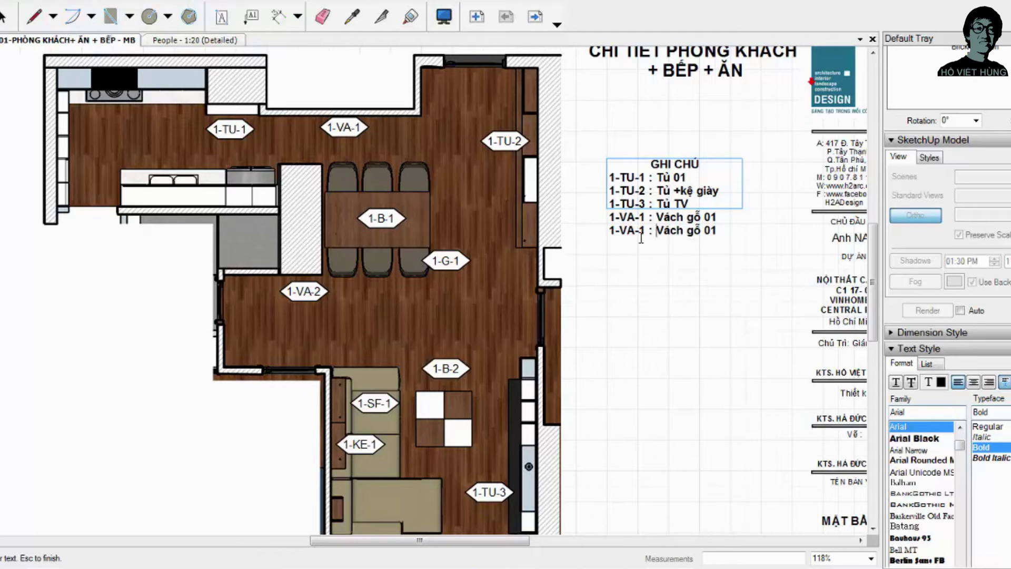
key(BackSpace)
text(2)
text(k)
text(inh)
click(645, 245)
key(BackSpace)
key(Escape)
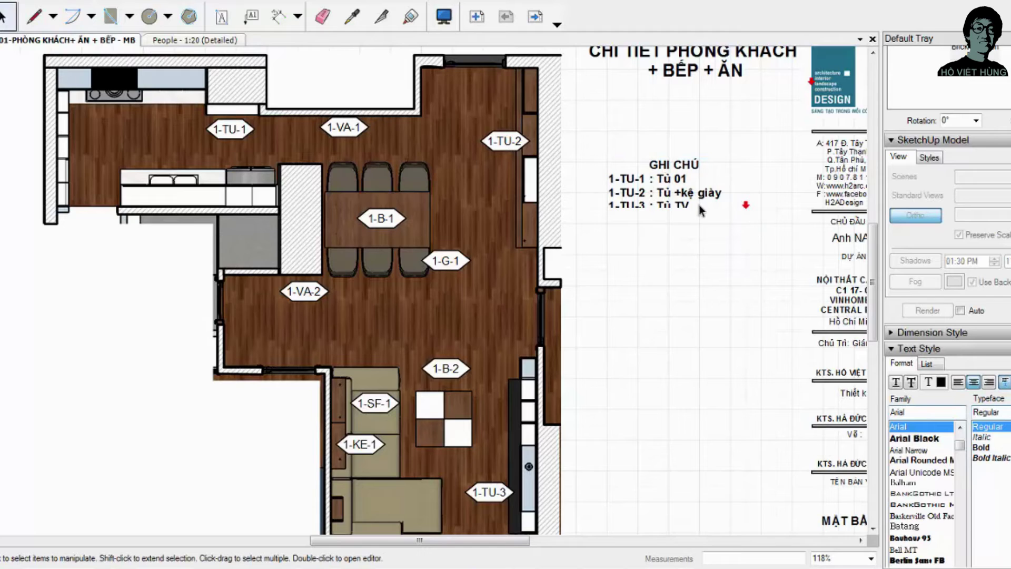
click(701, 210)
Step: Enlarge the GHI CHÚ box and paste a copy of the 1-VA-1 line below 1-VA-2
drag(708, 211, 707, 378)
mouse_move(742, 256)
mouse_down()
mouse_move(773, 255)
mouse_move(761, 255)
mouse_up()
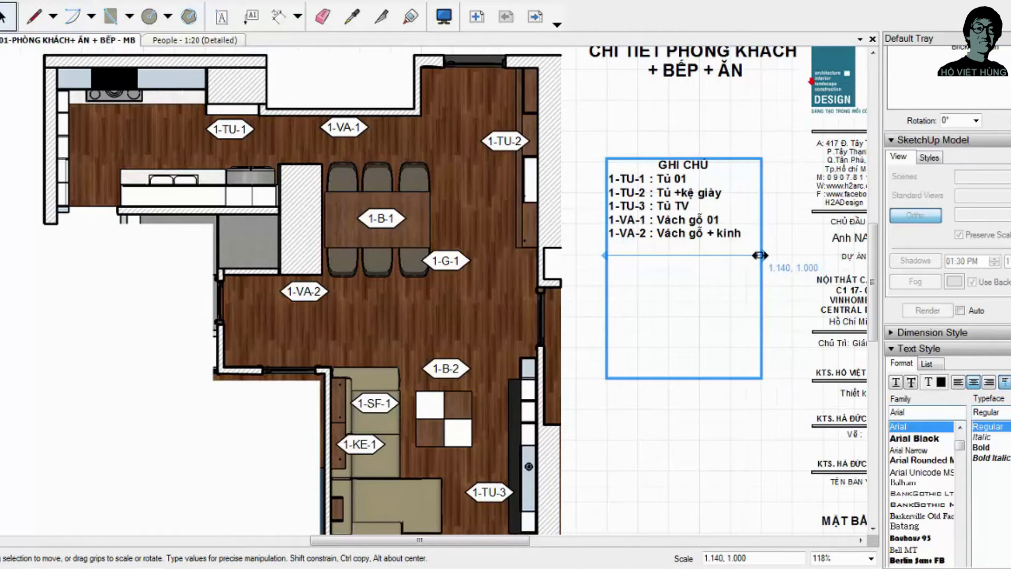
double_click(750, 235)
click(750, 235)
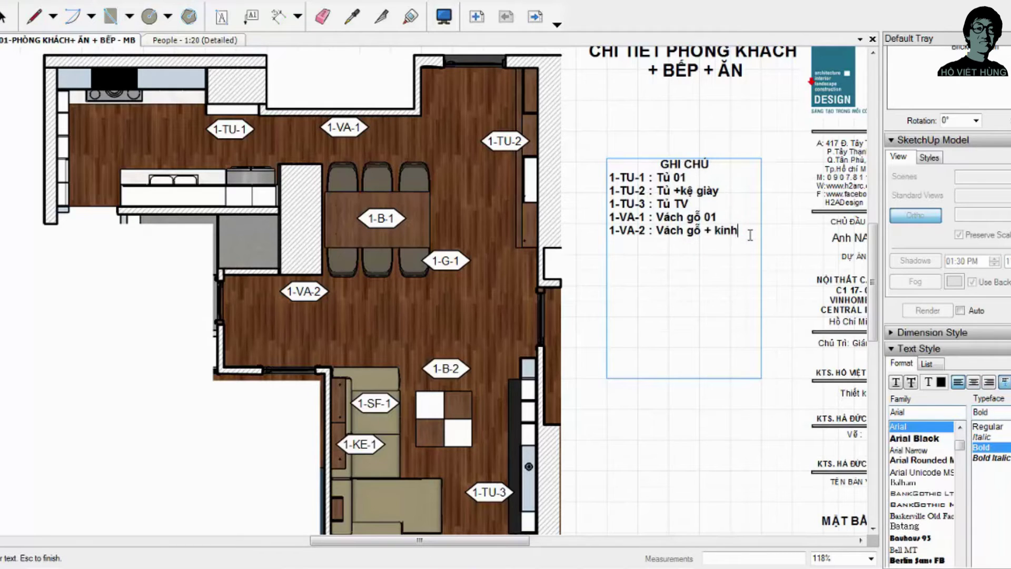
text(1-VA-1 : Tủ Vách gỗ 01)
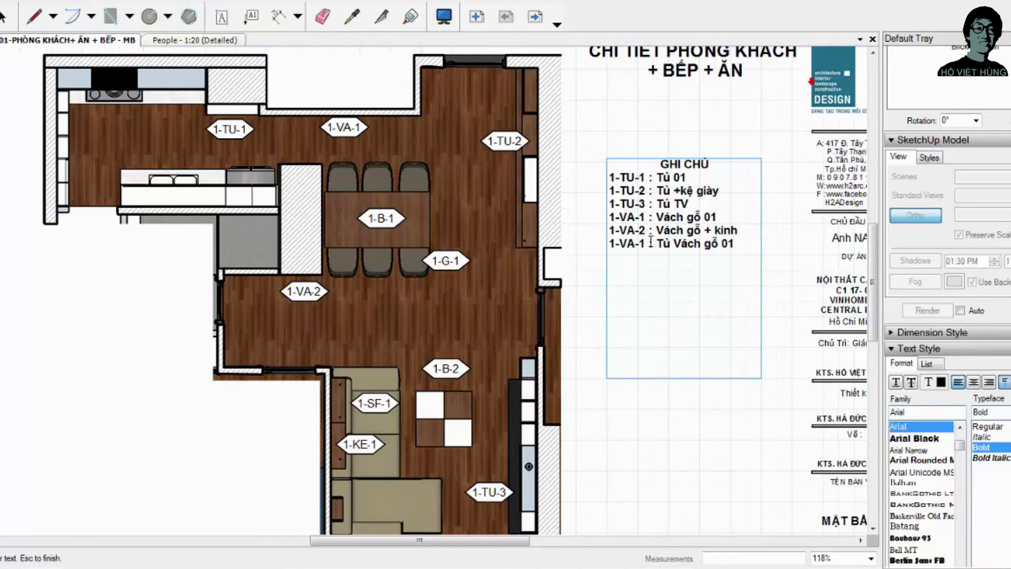
Step: Change the pasted line's code to 1-B-1 with the description Bàn
double_click(626, 244)
text(b)
key(BackSpace)
text(B)
drag(659, 245, 732, 248)
text(Ba)
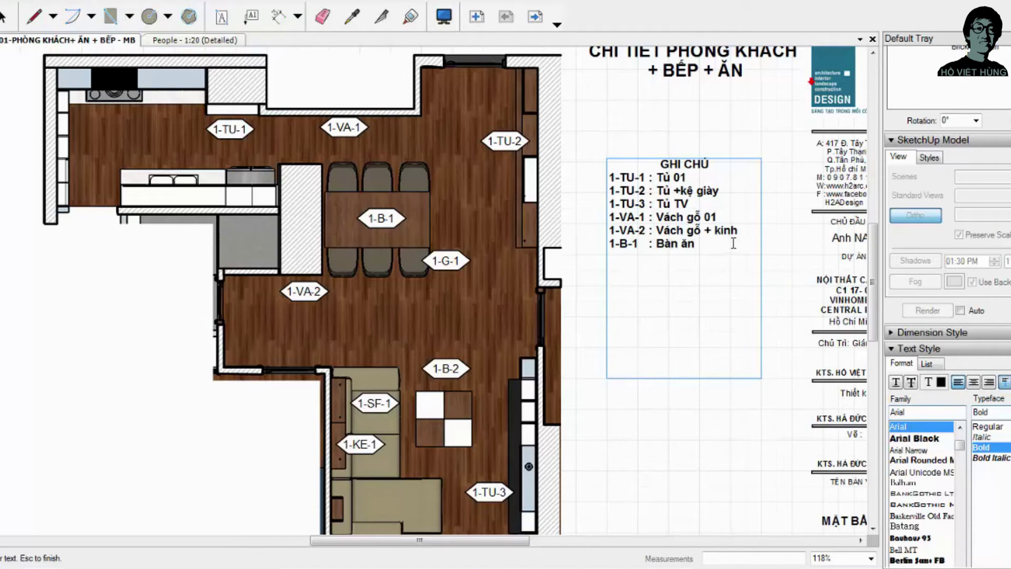
Step: Duplicate the 1-B-1 line as a new entry describing Sofa
drag(714, 243, 610, 243)
click(702, 246)
key(ctrl+v)
text(So)
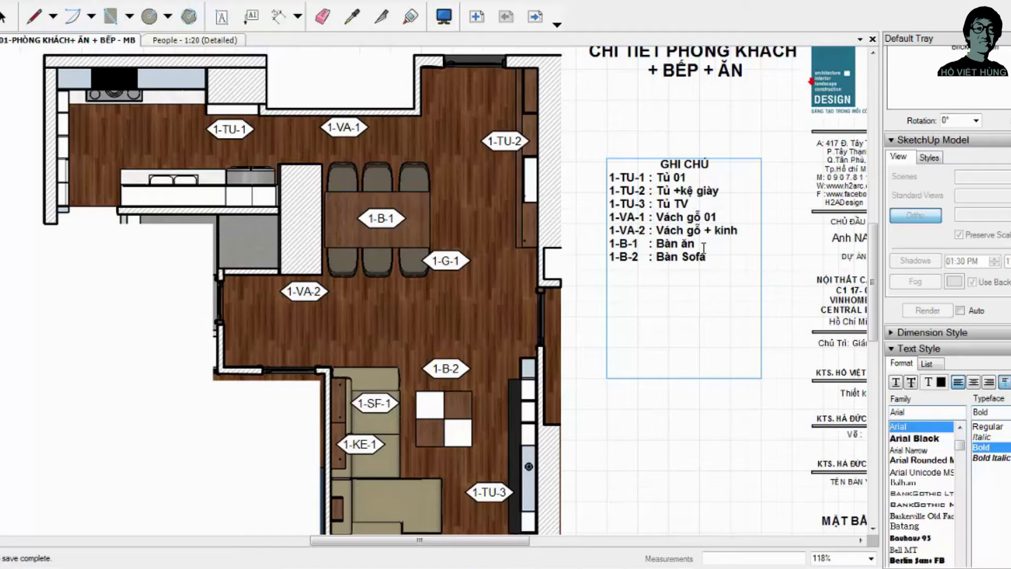
Step: Add a 1-G-1 : Ghế bàn ăn entry copied from the 1-B-1 line, below 1-B-2
drag(697, 244, 609, 243)
key(ctrl+c)
click(711, 258)
key(ctrl+v)
click(627, 270)
key(BackSpace)
text(G)
click(657, 270)
text(G)
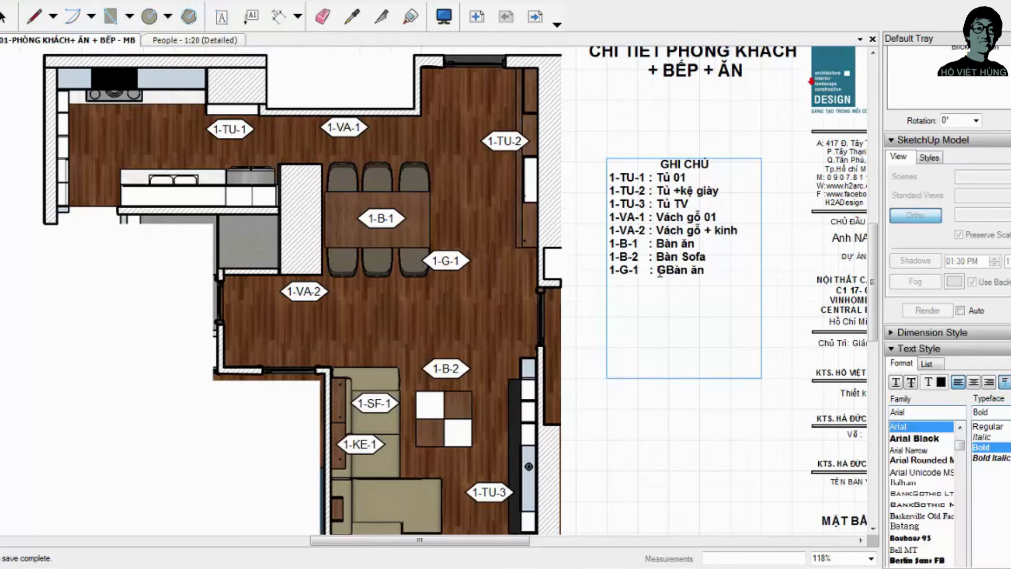
text(hế)
key(Delete)
text(b)
Step: Paste a copy of the 1-B-2 line on a new line below 1-G-1
scroll(581, 258, down, 2)
scroll(616, 276, up, 3)
triple_click(616, 275)
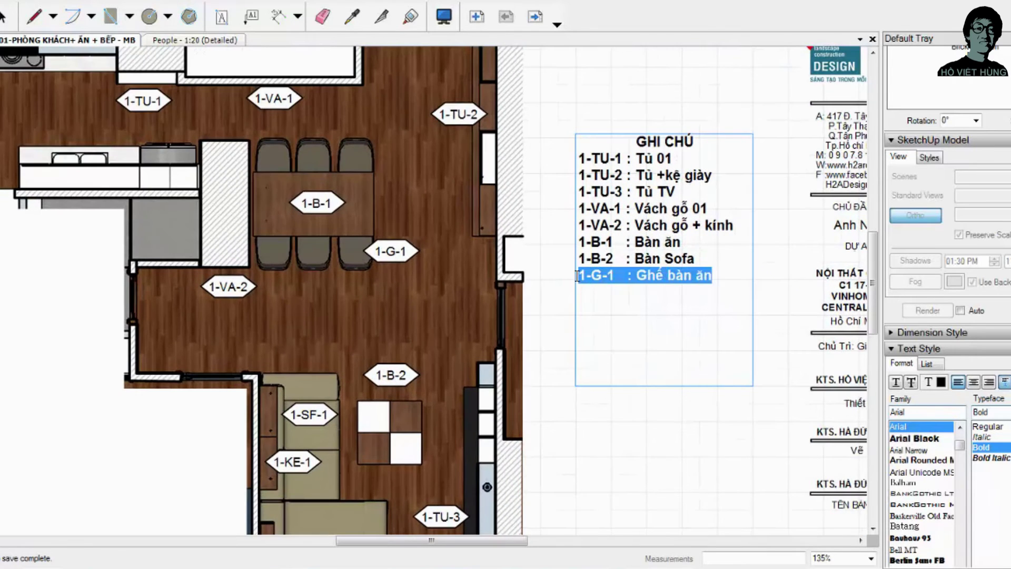
drag(696, 258, 577, 260)
key(ctrl+c)
click(709, 277)
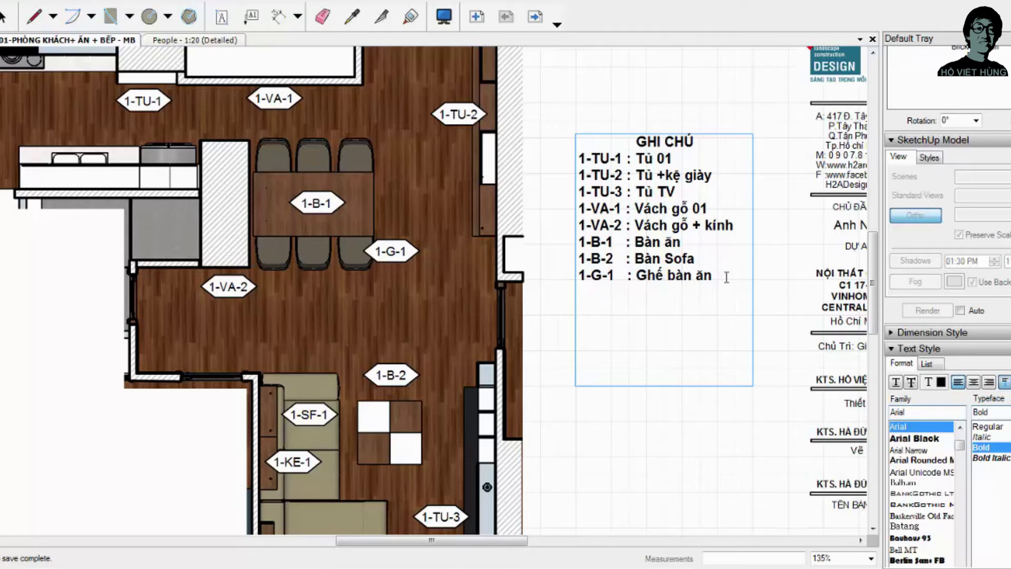
key(Return)
key(ctrl+v)
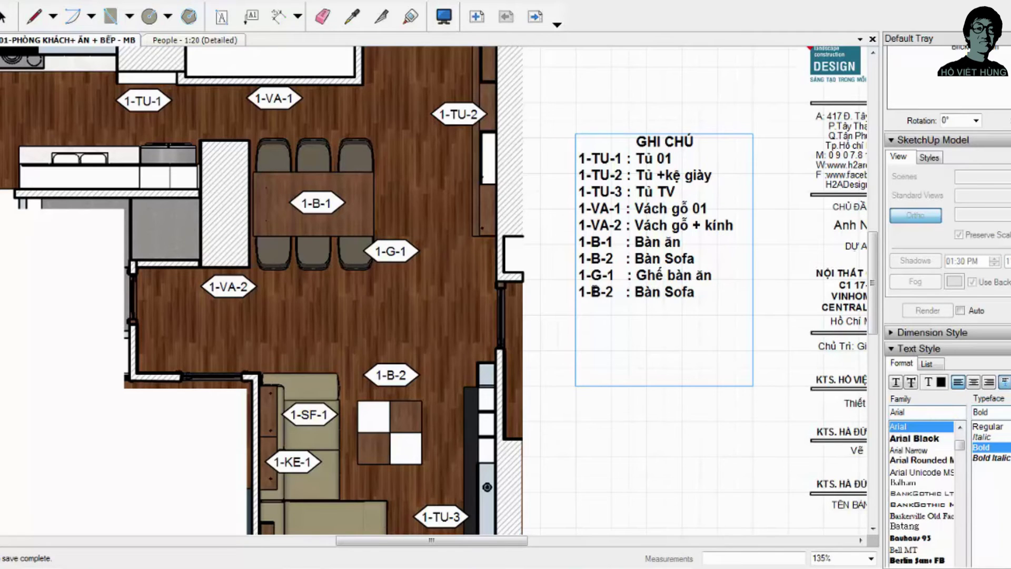
Step: Change the pasted line's code to 1-SF-1
double_click(594, 291)
click(603, 291)
key(BackSpace)
text(s)
key(BackSpace)
text(S)
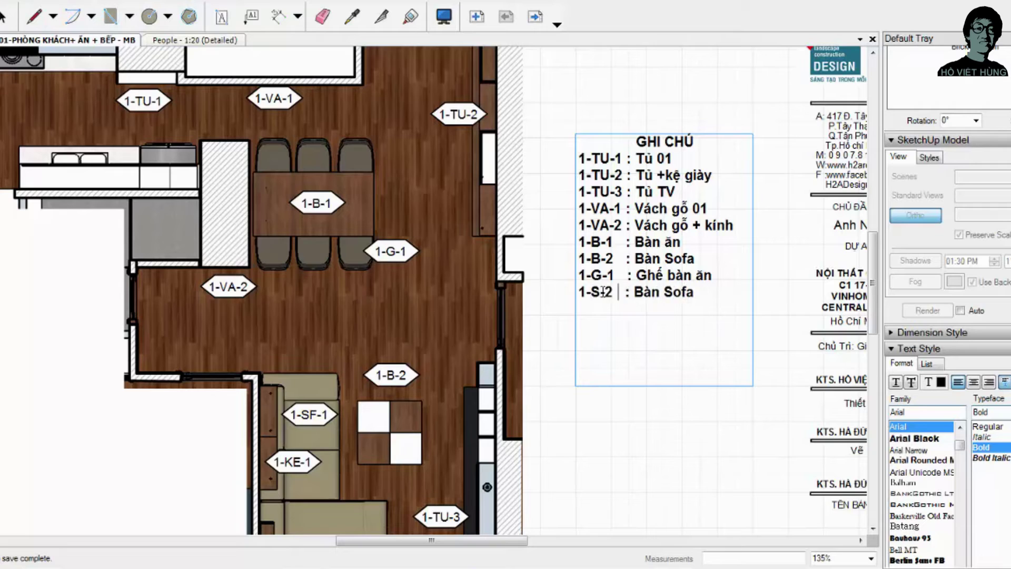
text(DF)
key(BackSpace)
key(BackSpace)
text(F)
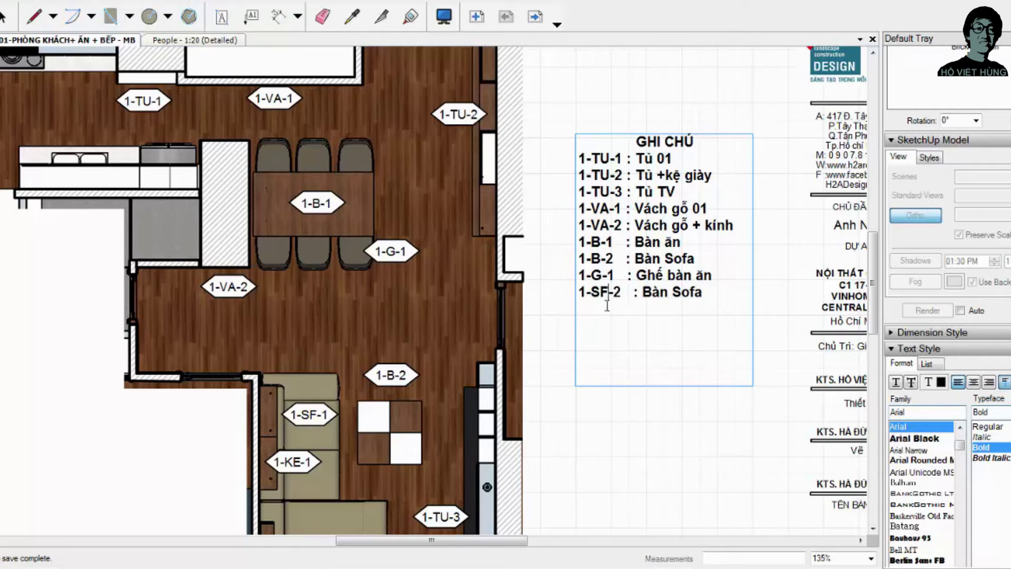
key(Right)
key(Right)
key(BackSpace)
text(1)
Step: Delete 'Bàn' so the line reads 1-SF-1 : Sofa
drag(648, 297, 705, 297)
click(706, 297)
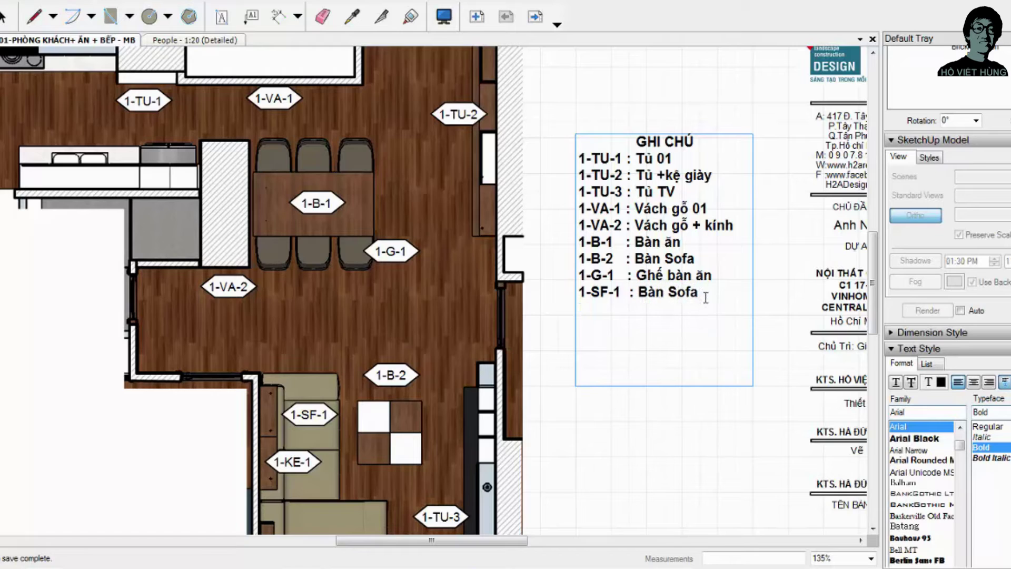
click(667, 296)
double_click(665, 296)
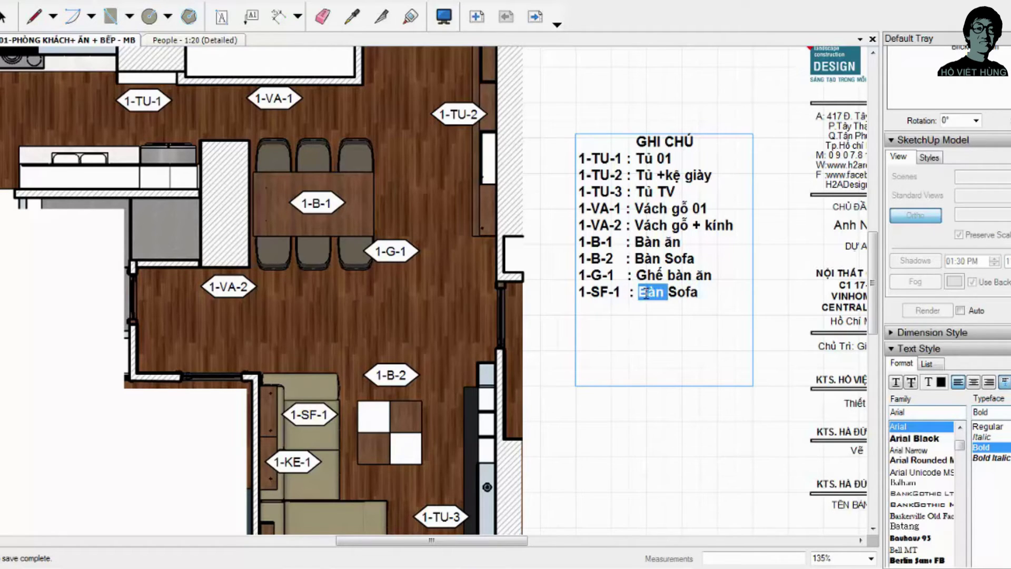
key(BackSpace)
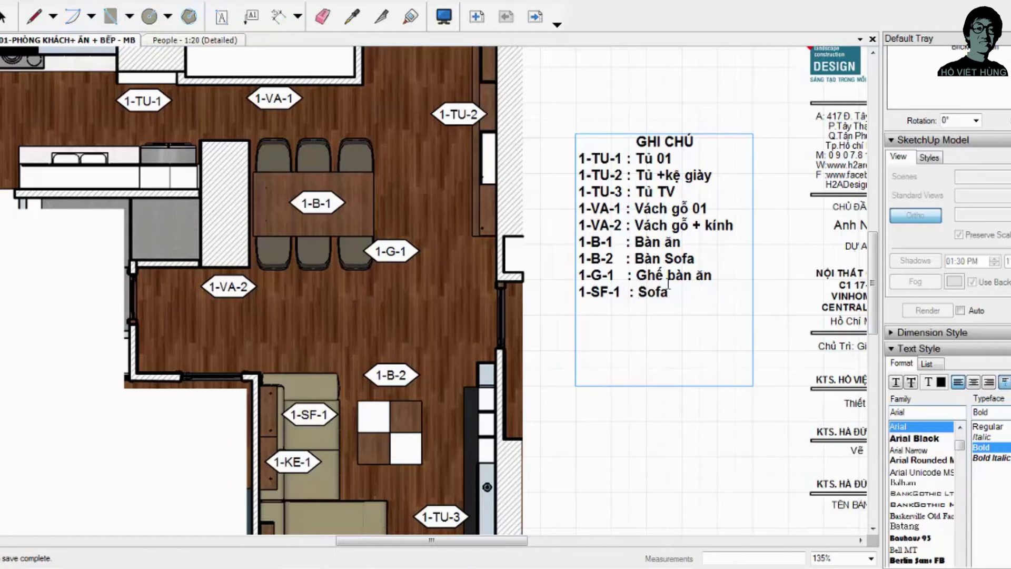
Step: Duplicate the 1-SF-1 : Sofa line at the bottom of the legend
scroll(800, 236, down, 1)
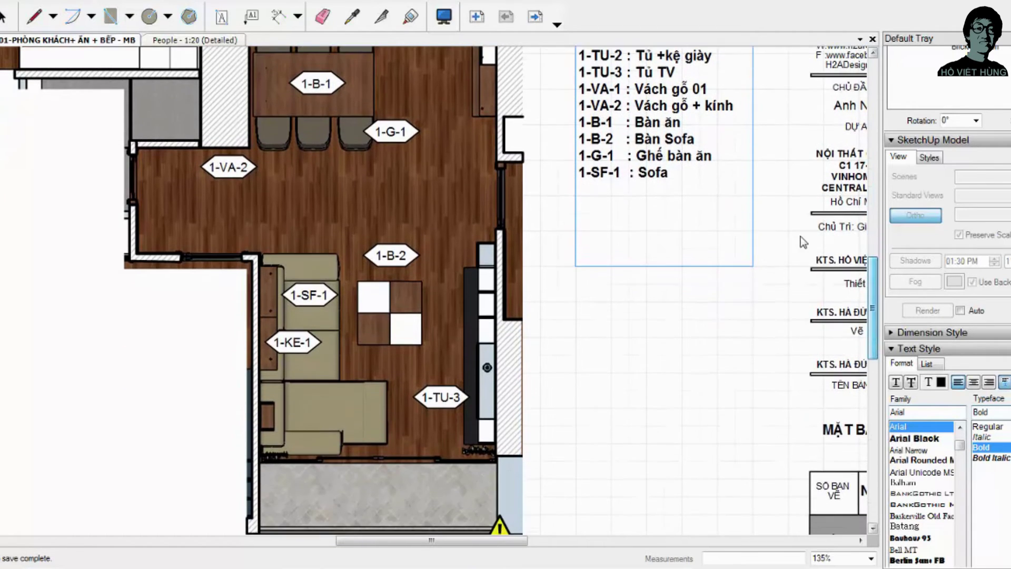
scroll(801, 236, down, 2)
drag(675, 173, 579, 173)
key(ctrl+c)
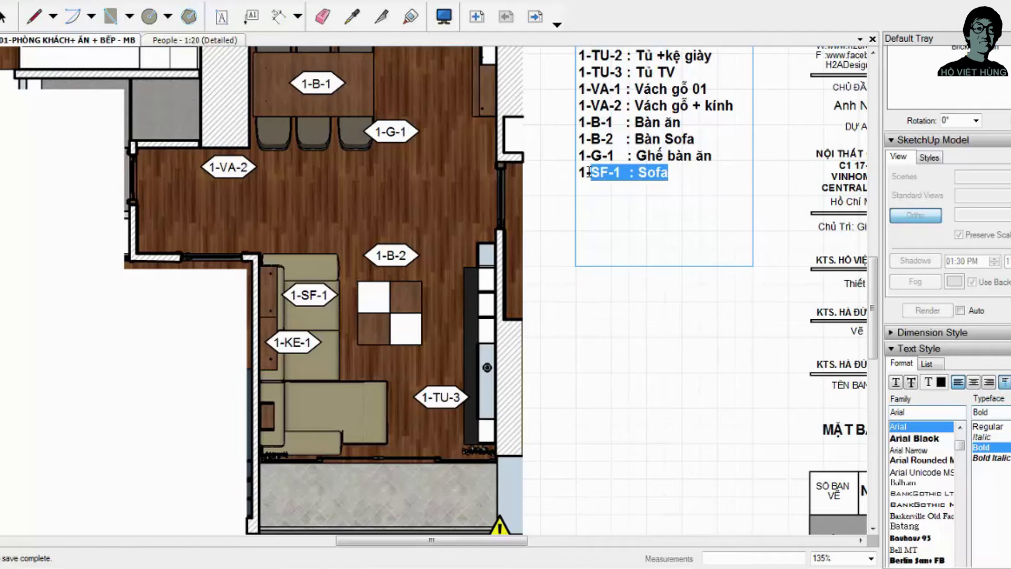
click(688, 173)
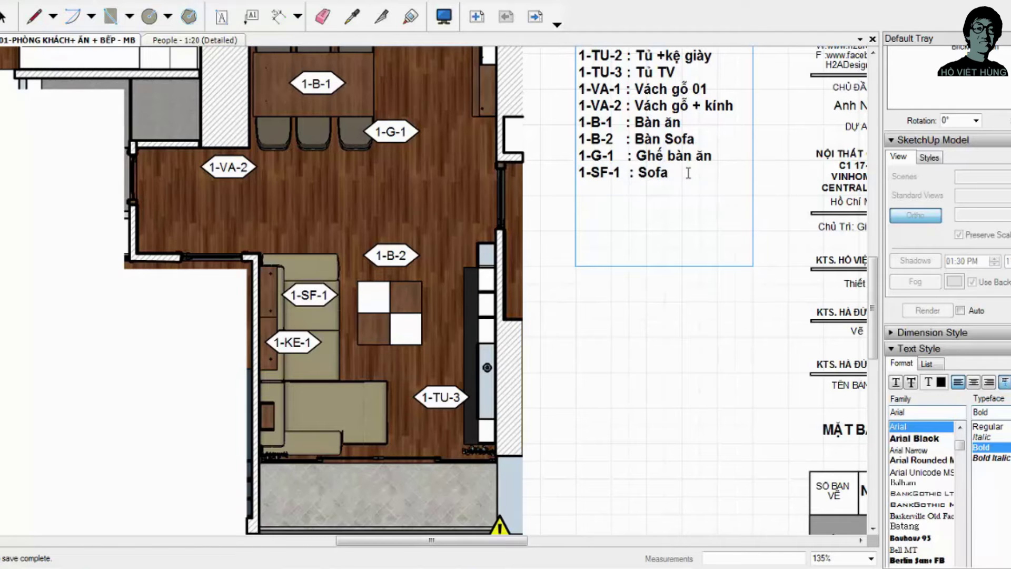
key(Return)
key(ctrl+v)
scroll(614, 178, down, 1)
scroll(614, 178, down, 2)
scroll(613, 178, up, 4)
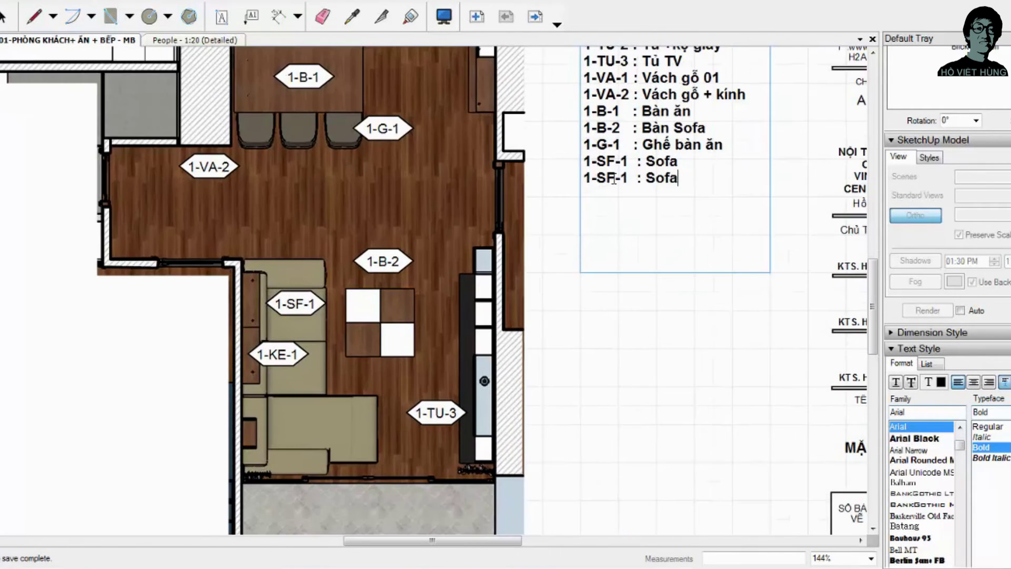
Step: Change the duplicated line to 1-KE-1 : Kệ trang trí and finish editing
drag(614, 178, 600, 178)
text(ke)
key(BackSpace)
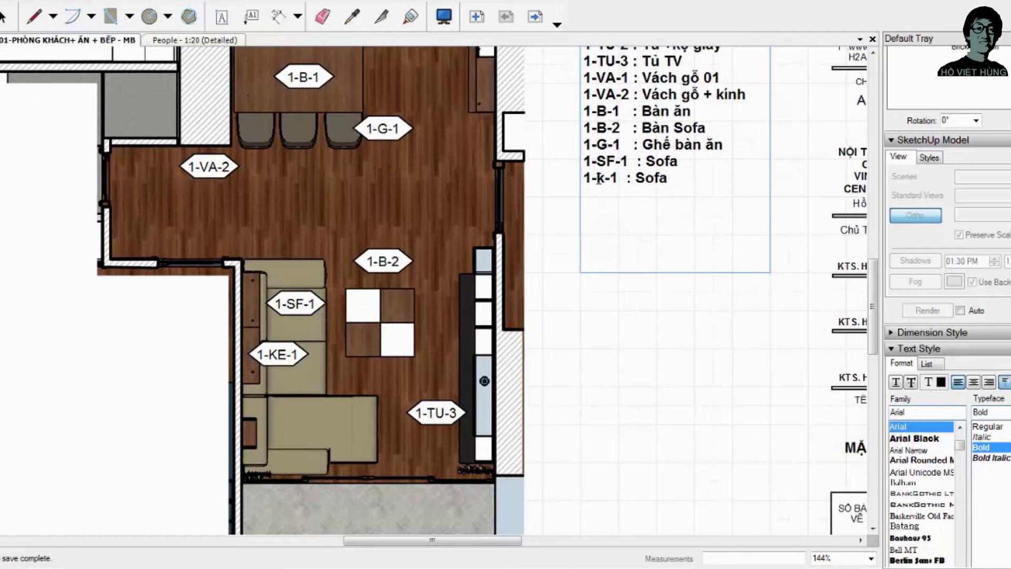
key(BackSpace)
text(KE)
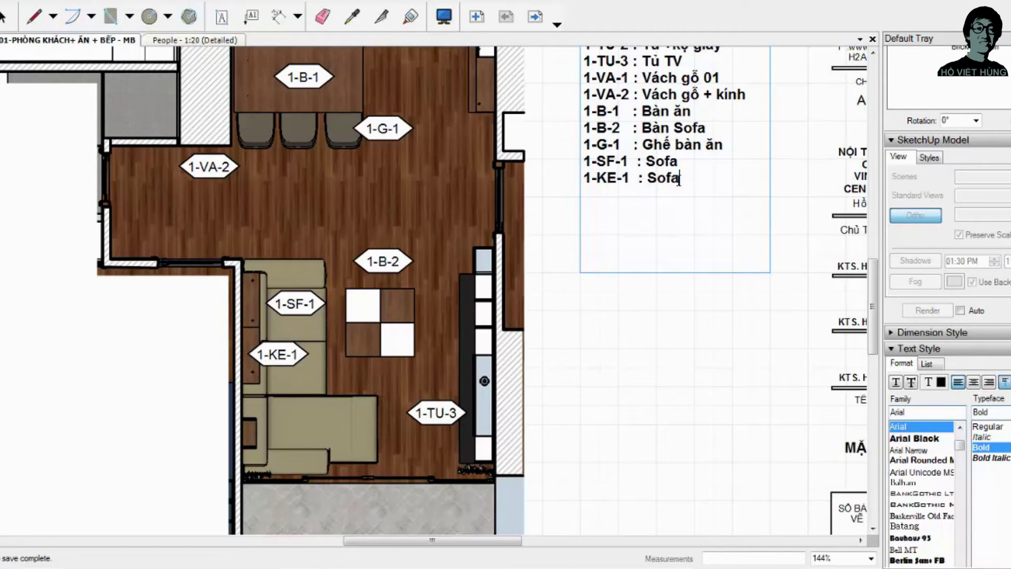
key(BackSpace)
key(BackSpace)
key(BackSpace)
key(BackSpace)
text(ke)
key(BackSpace)
key(BackSpace)
text(Kệ t)
text(rang trí)
scroll(687, 388, down, 2)
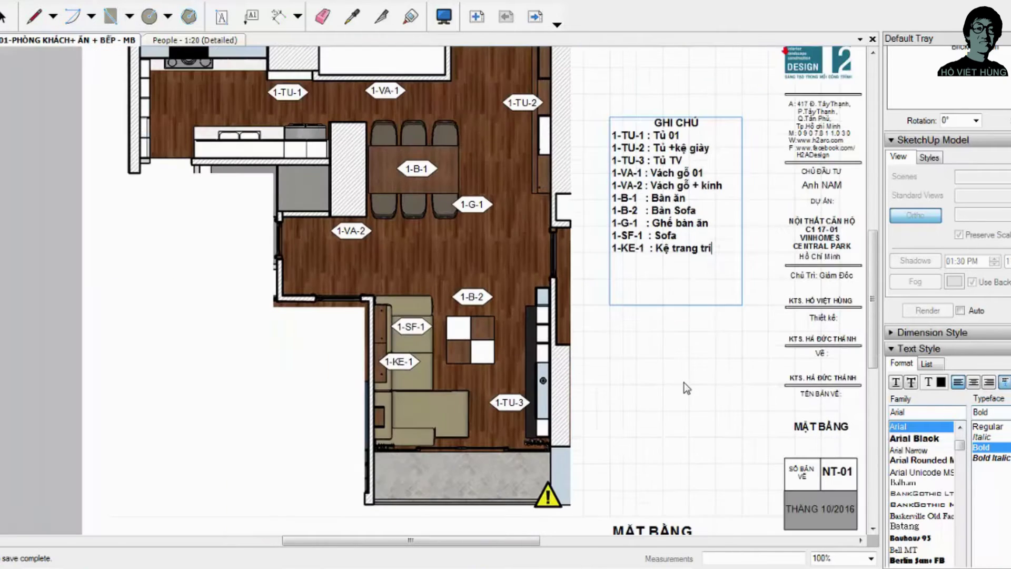
click(687, 388)
Step: Stretch the GHI CHÚ box to fit every entry and give it a grey fill
click(677, 232)
drag(678, 305, 679, 249)
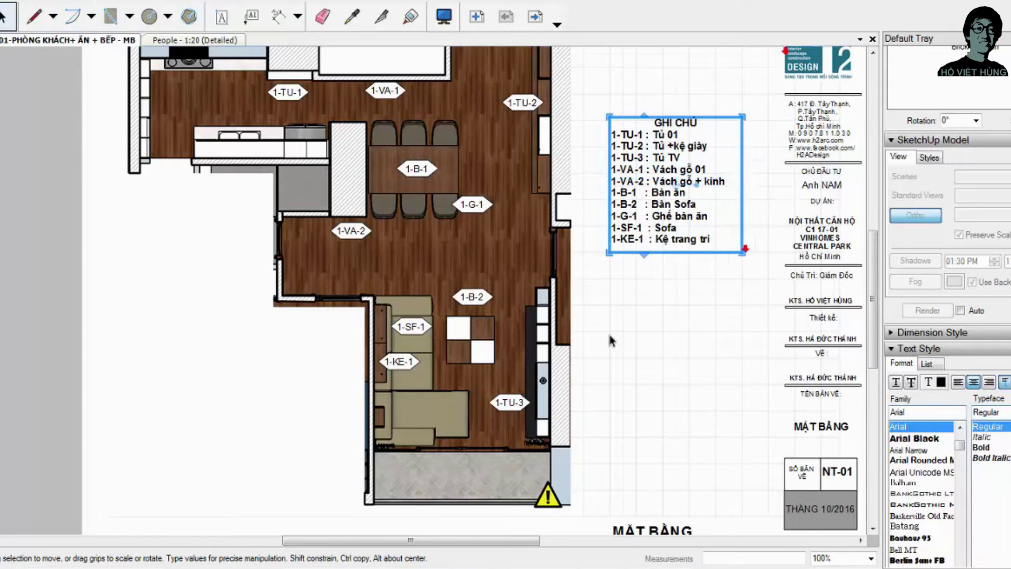
scroll(611, 340, down, 1)
double_click(686, 179)
click(686, 179)
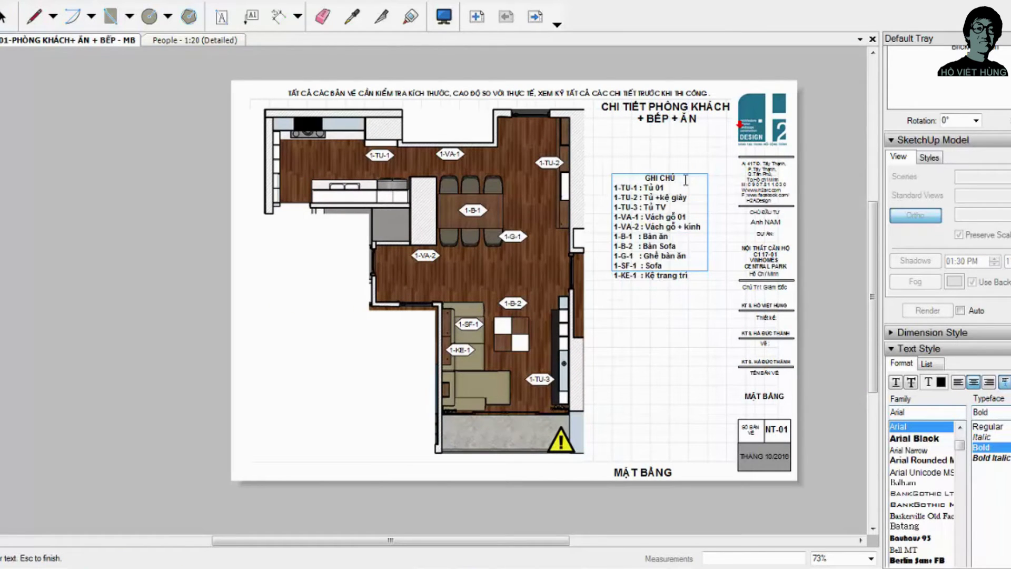
key(Escape)
key(space)
click(684, 222)
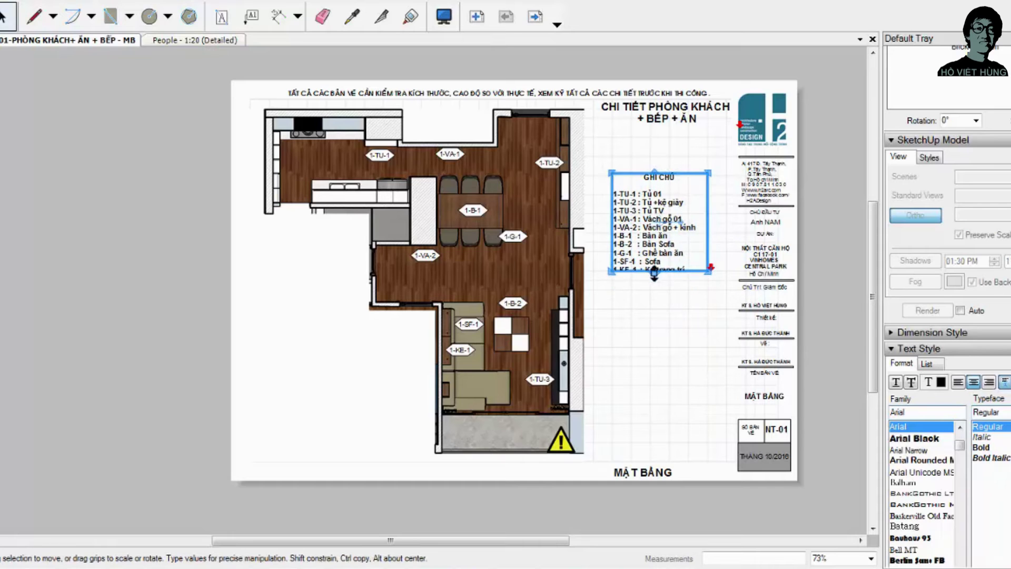
drag(654, 272, 664, 292)
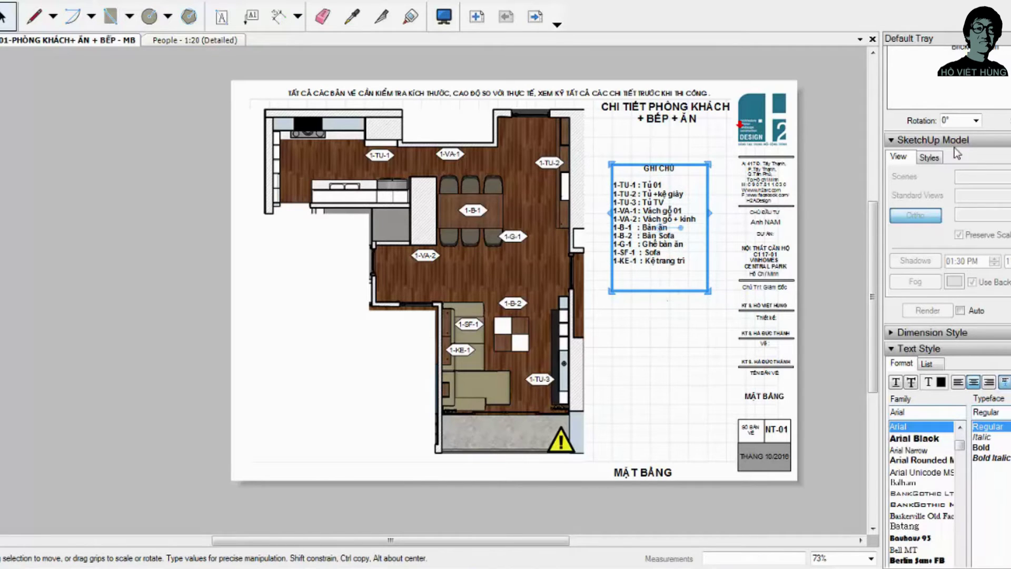
scroll(948, 316, up, 10)
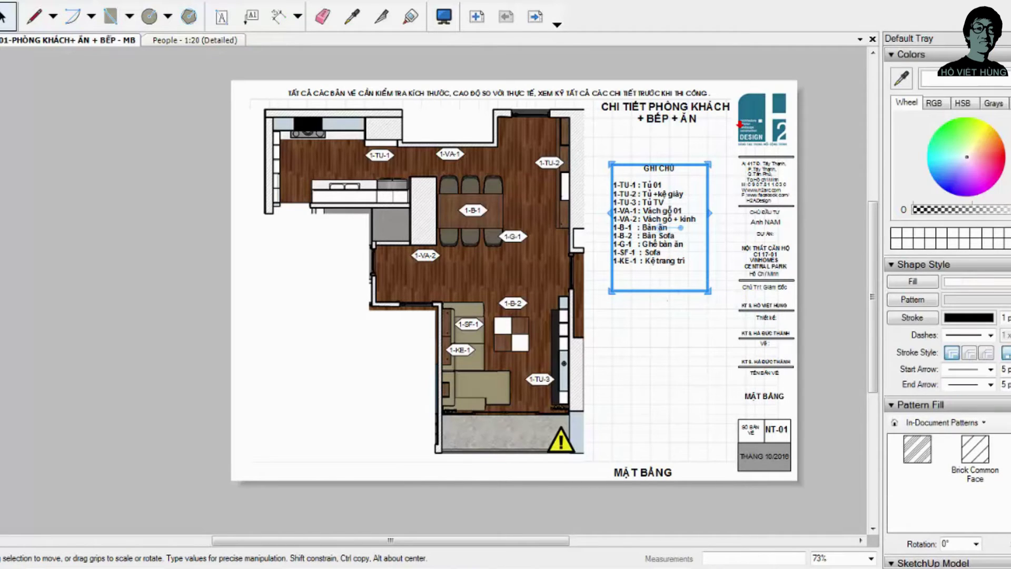
click(986, 284)
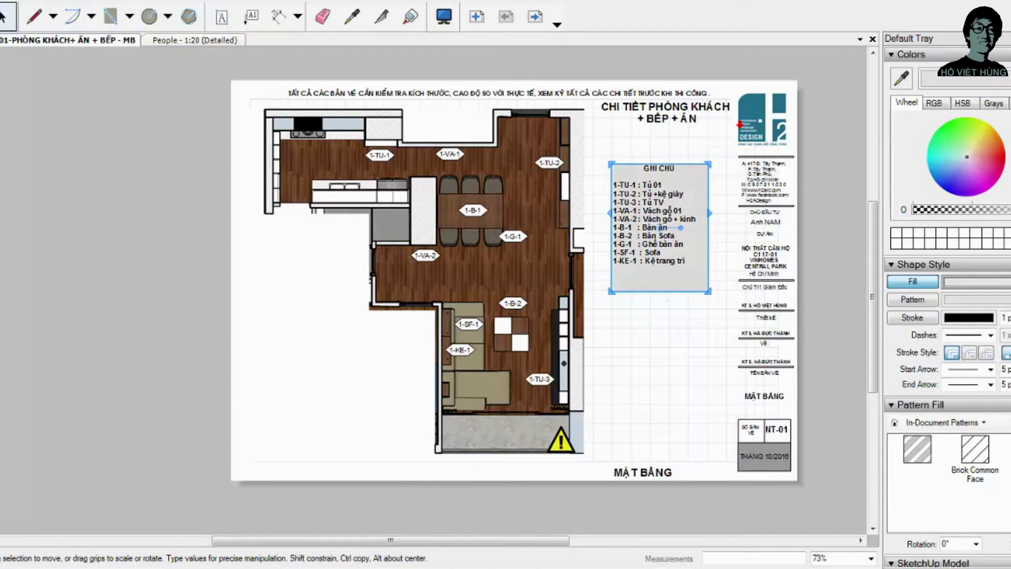
click(968, 147)
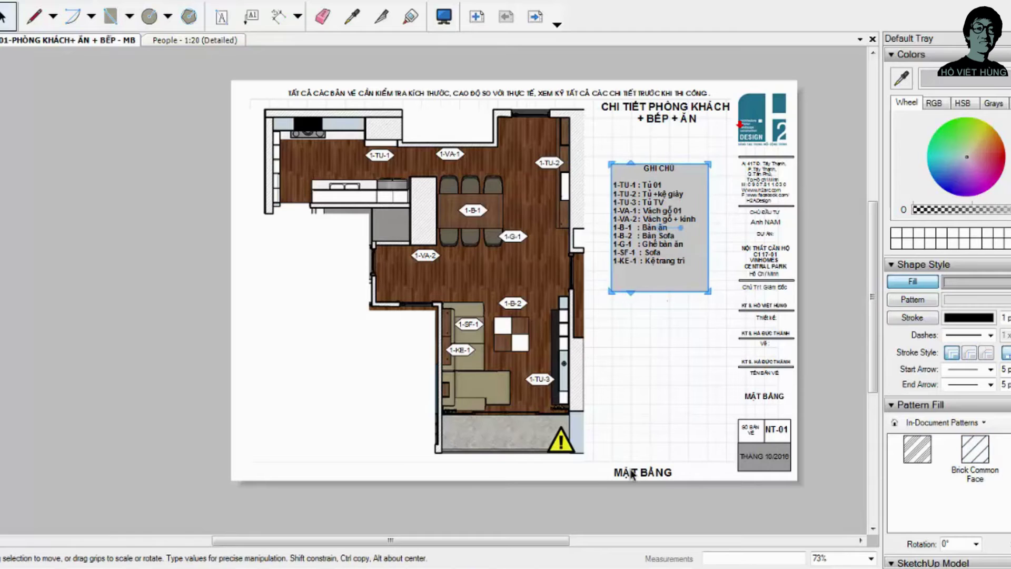
Step: Move the MẶT BẰNG title below the plan and bring it to front
mouse_move(637, 468)
mouse_down()
mouse_move(413, 356)
mouse_move(383, 464)
mouse_up()
right_click(384, 464)
click(383, 464)
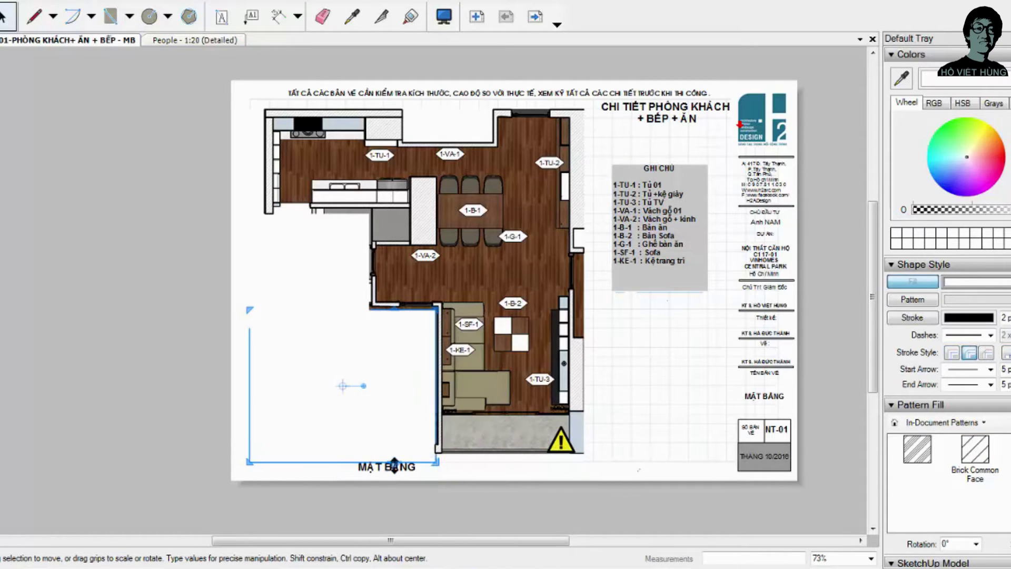
right_click(390, 470)
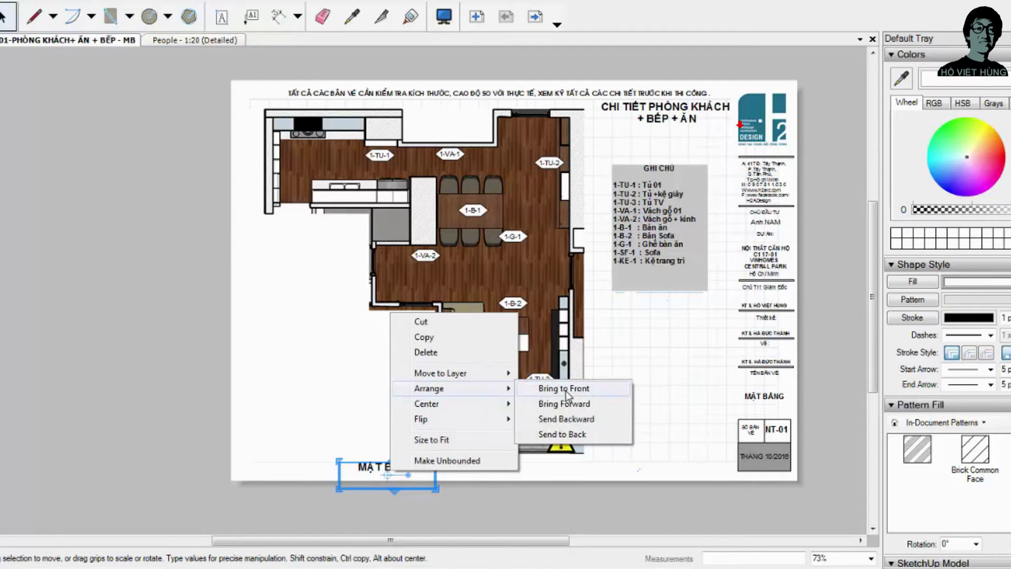
click(558, 402)
click(388, 467)
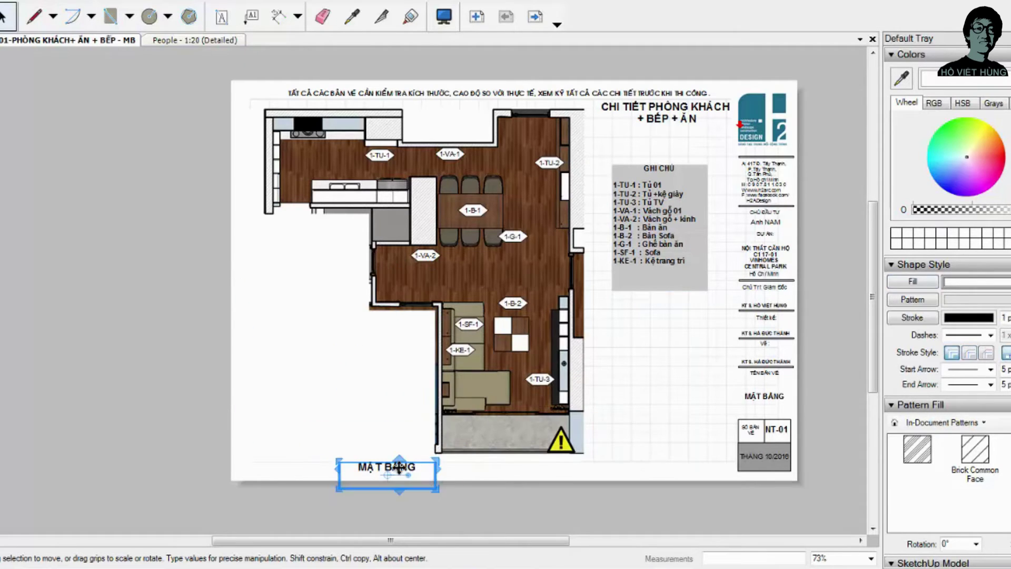
double_click(389, 467)
key(Escape)
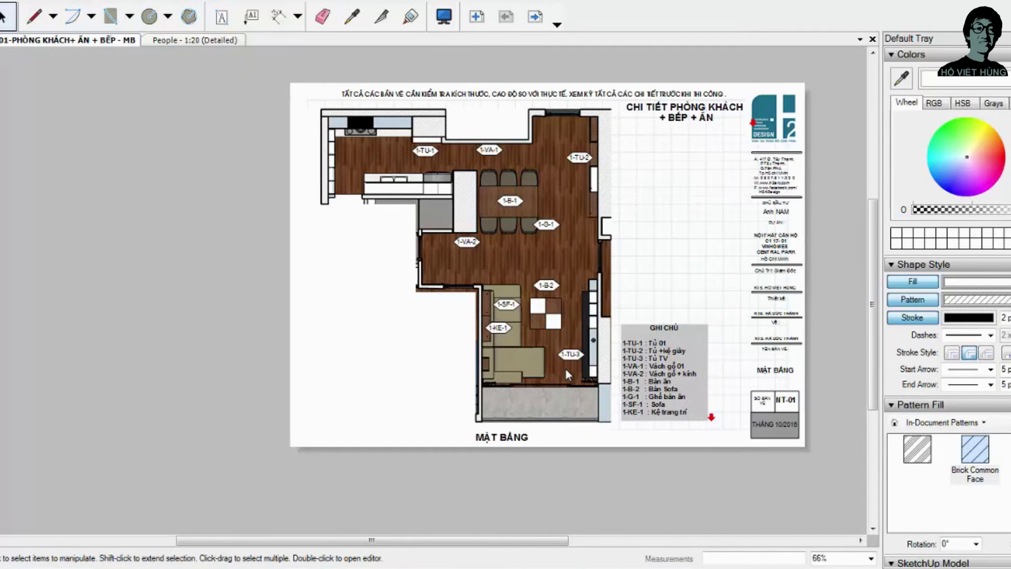
key(super+2)
Step: Show the WK overview scene, zoom to the whole model, and orbit close to the wood-clad wall
key(super+2)
key(super+2)
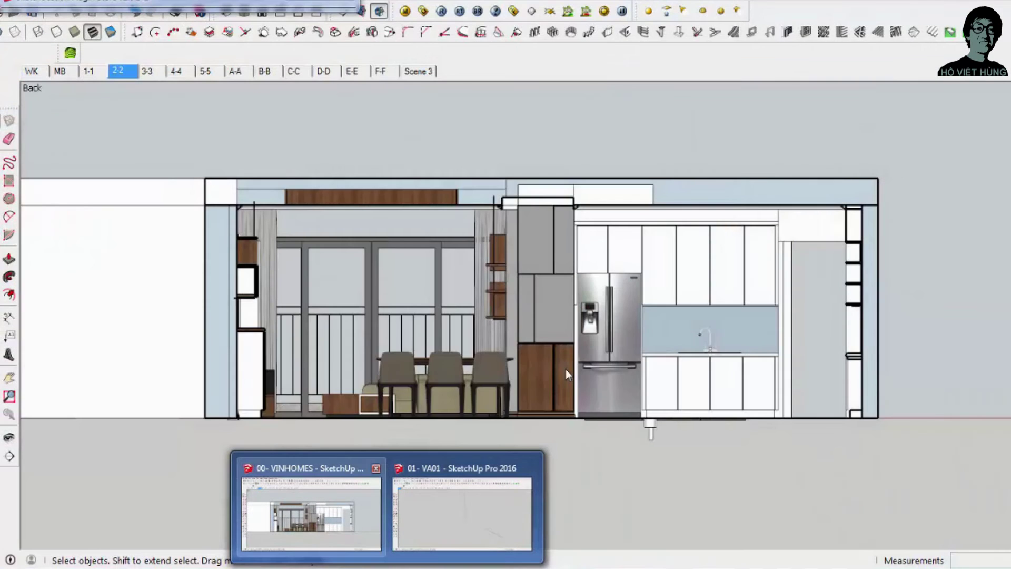
key(super+2)
key(super+2)
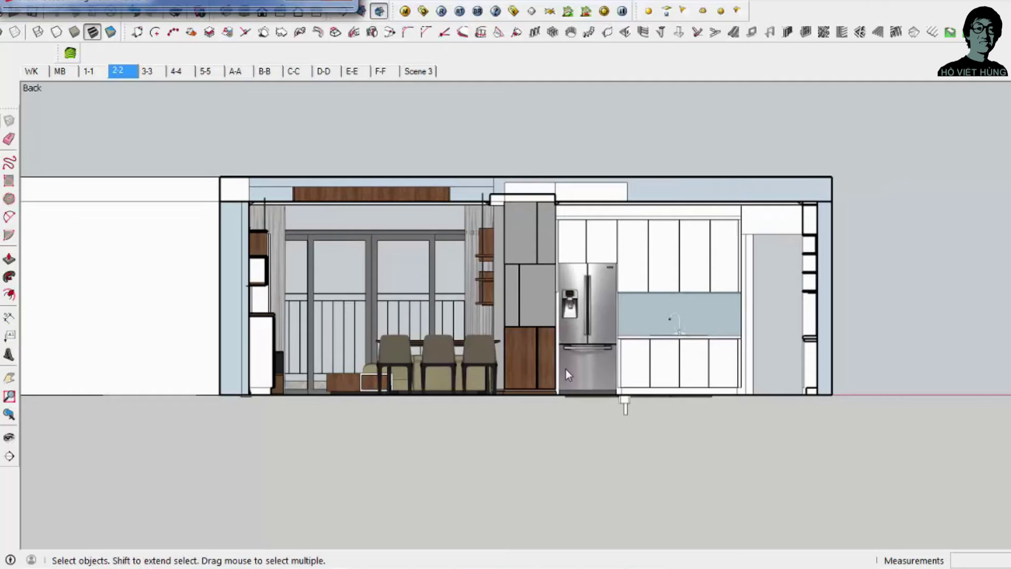
key(Page_Up)
key(Page_Up)
key(Page_Up)
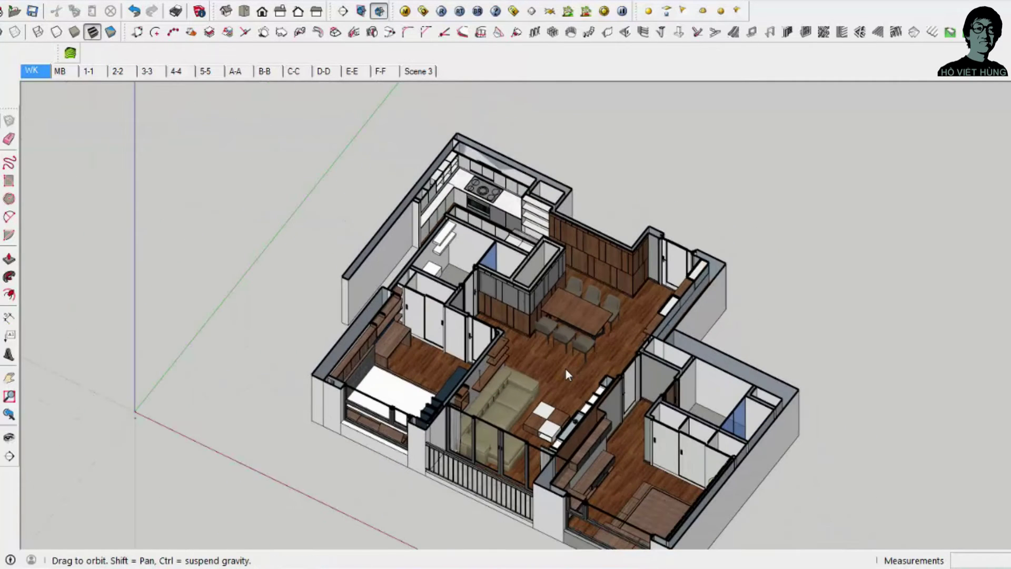
key(k)
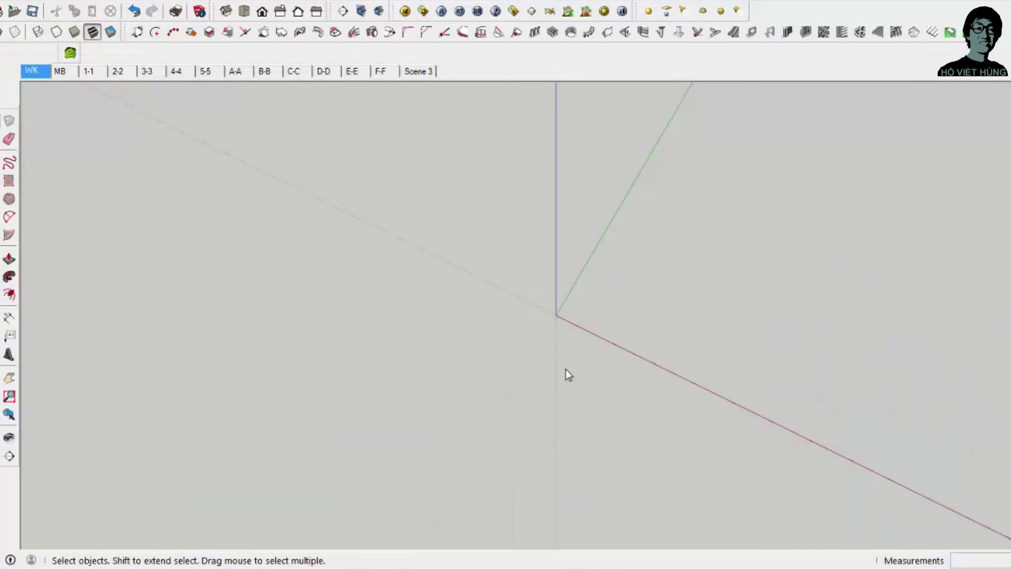
key(shift+z)
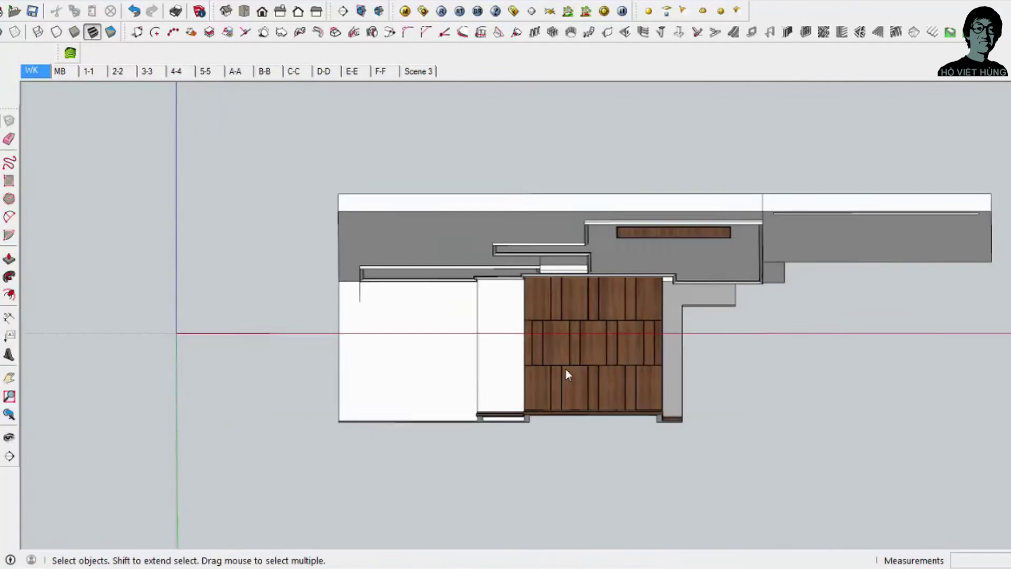
middle_drag(566, 369, 565, 369)
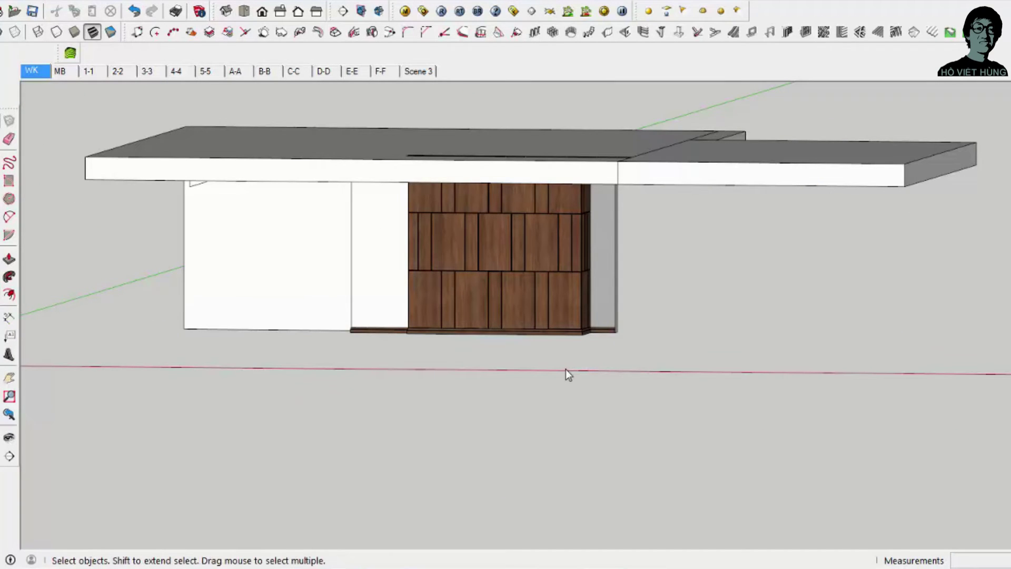
middle_drag(566, 369, 566, 369)
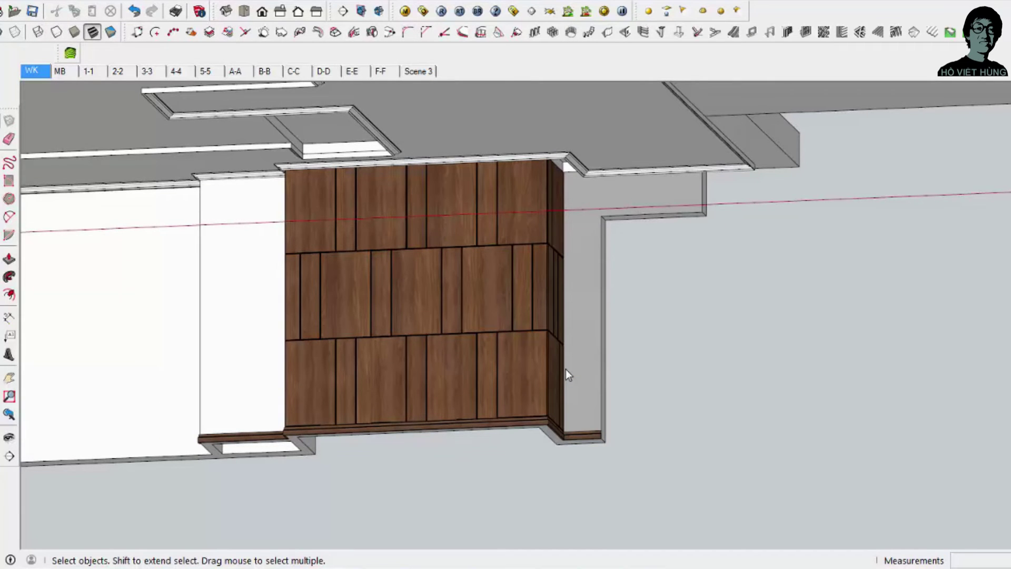
key(Page_Down)
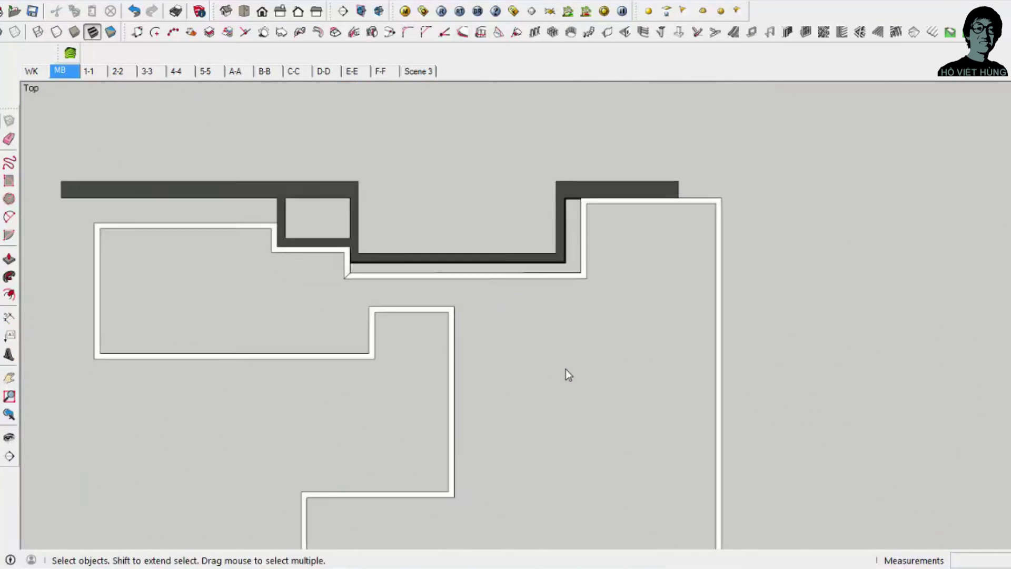
Step: Hide the section-plane symbols and centre the walls in the top plan view
click(361, 10)
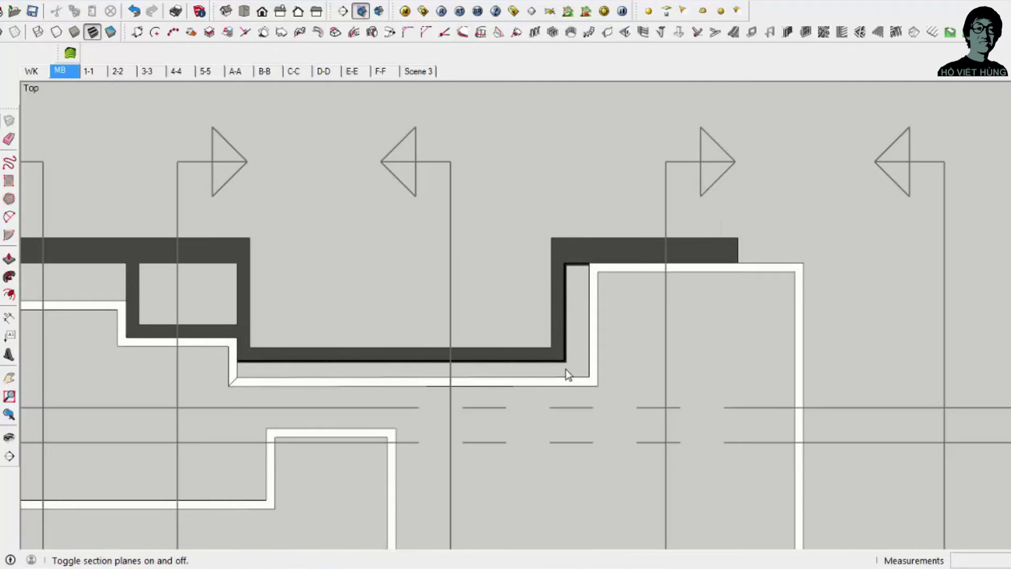
click(380, 10)
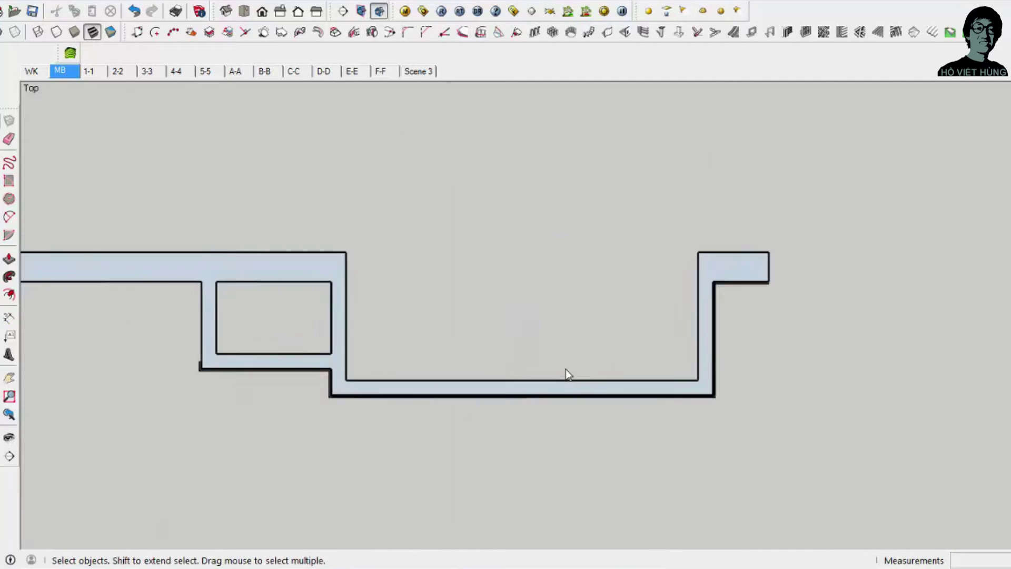
scroll(565, 369, up, 1)
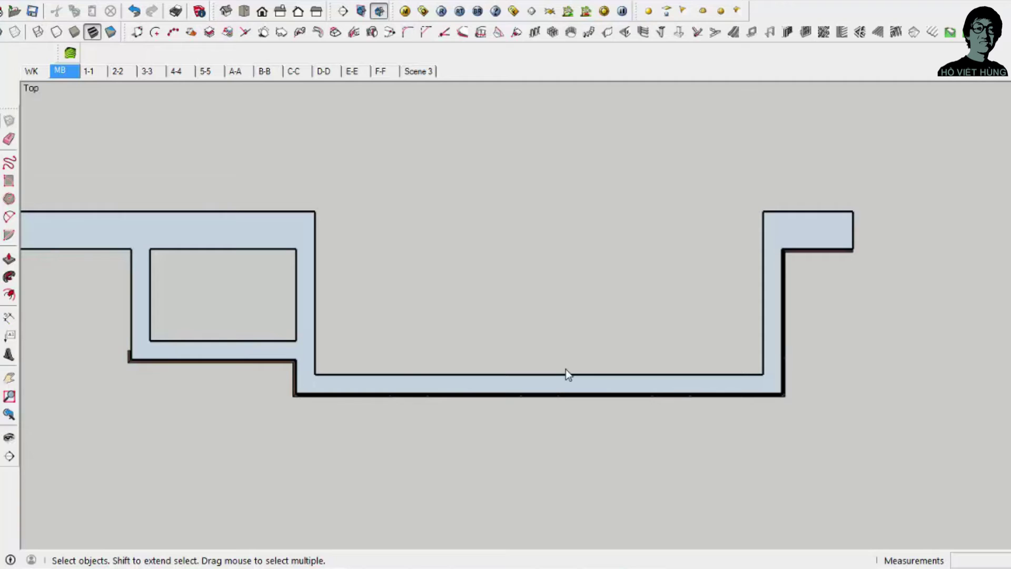
shift+middle_drag(565, 368, 566, 369)
scroll(565, 368, up, 1)
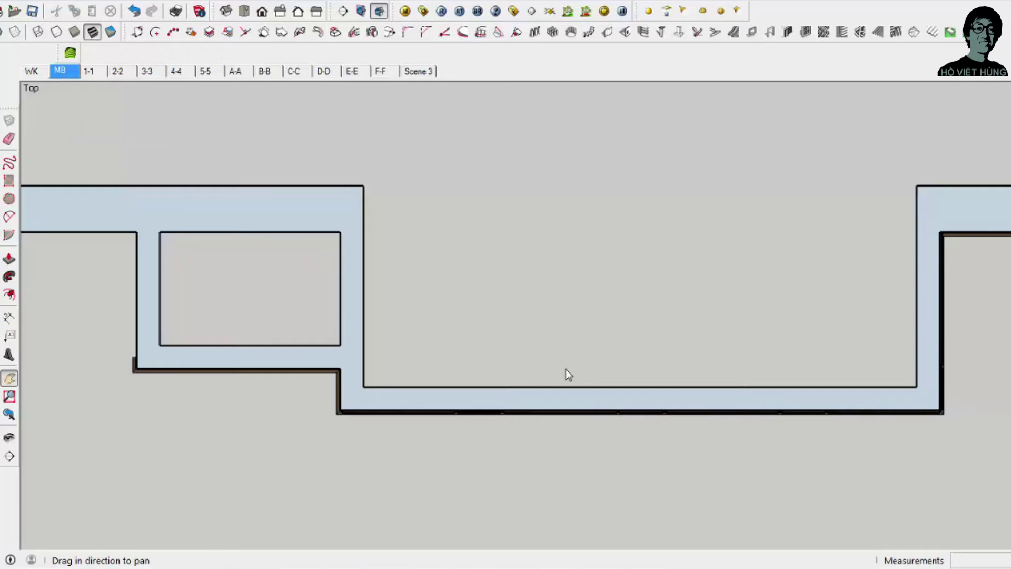
Step: Orbit into 3D and zoom in close to the wood-panelled wall's corner
middle_drag(565, 368, 565, 369)
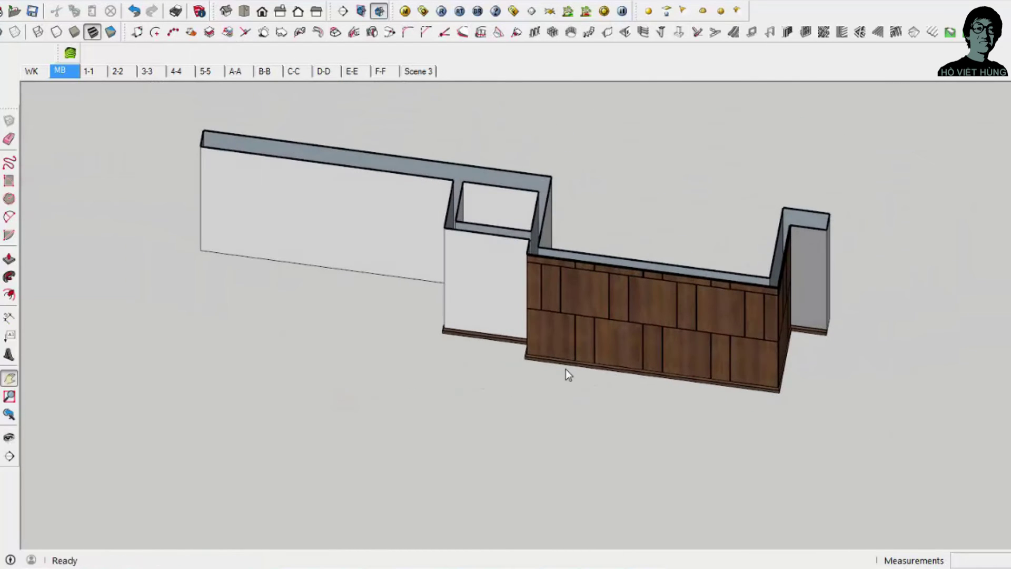
scroll(565, 369, up, 5)
click(565, 368)
middle_drag(566, 369, 566, 368)
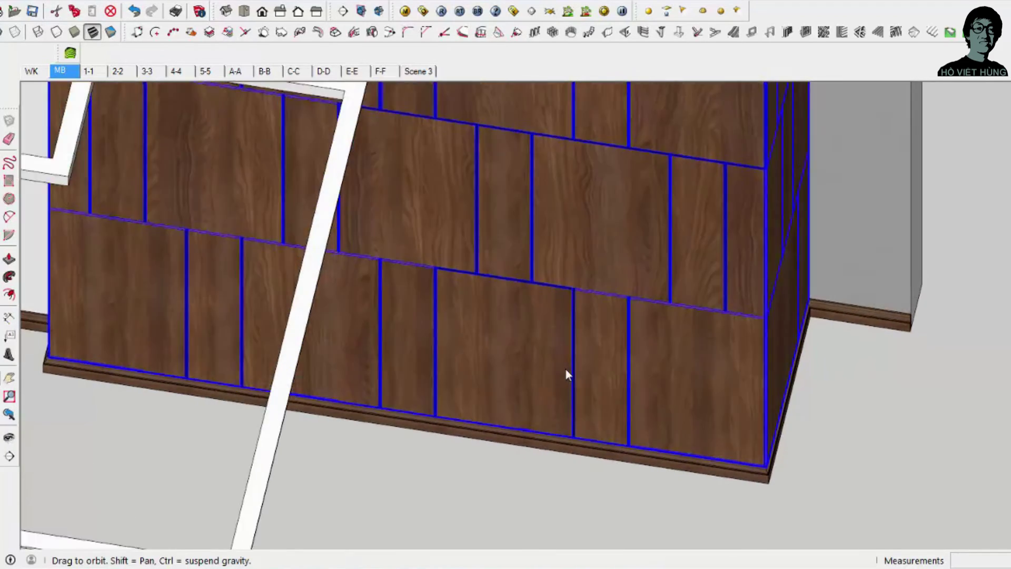
middle_drag(565, 368, 566, 368)
scroll(566, 369, up, 2)
scroll(565, 369, up, 3)
scroll(565, 368, up, 3)
scroll(565, 368, up, 3)
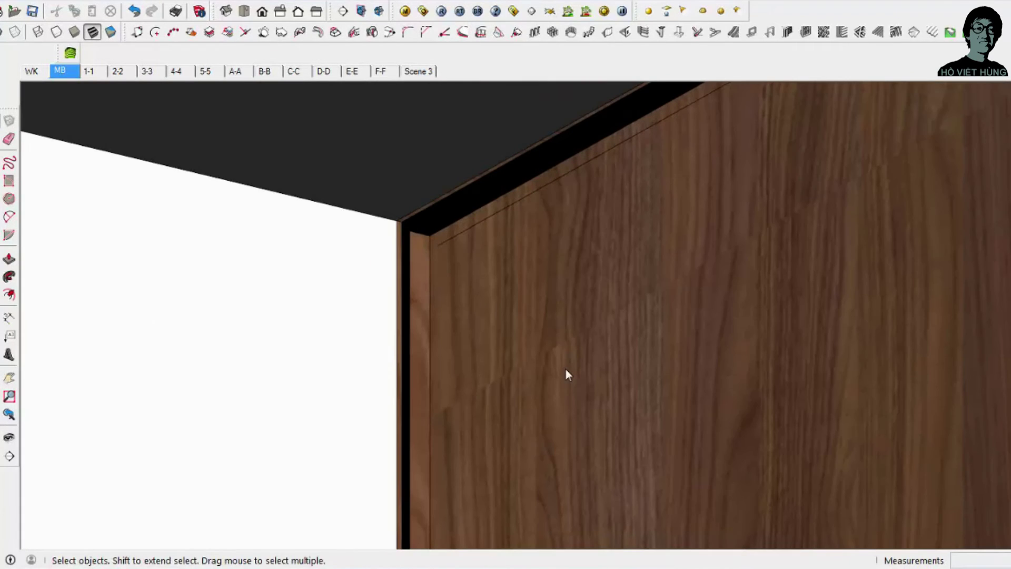
scroll(567, 374, up, 2)
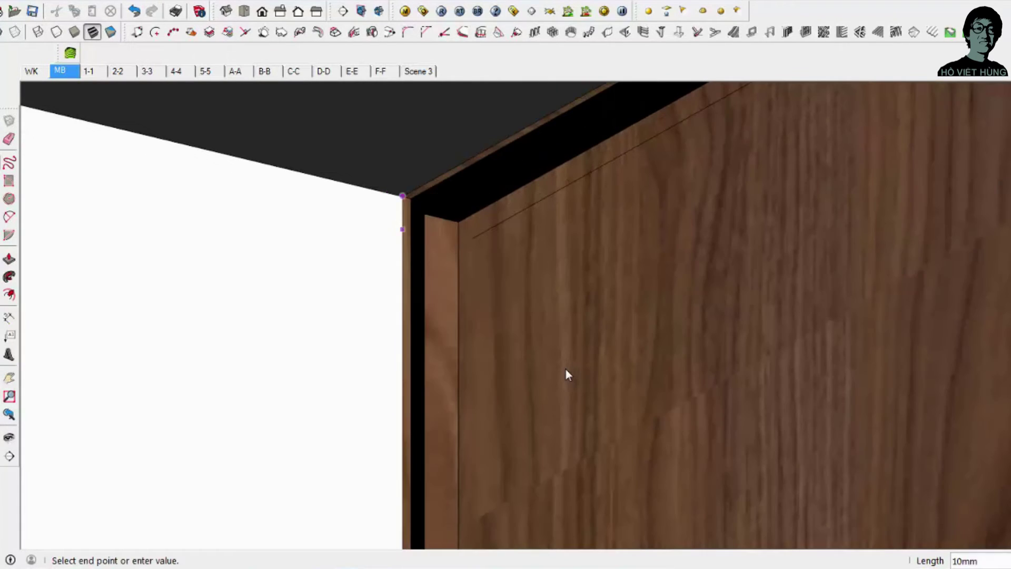
Step: Extrude the thin white strip face with Push/Pull to its confirmed depth
key(space)
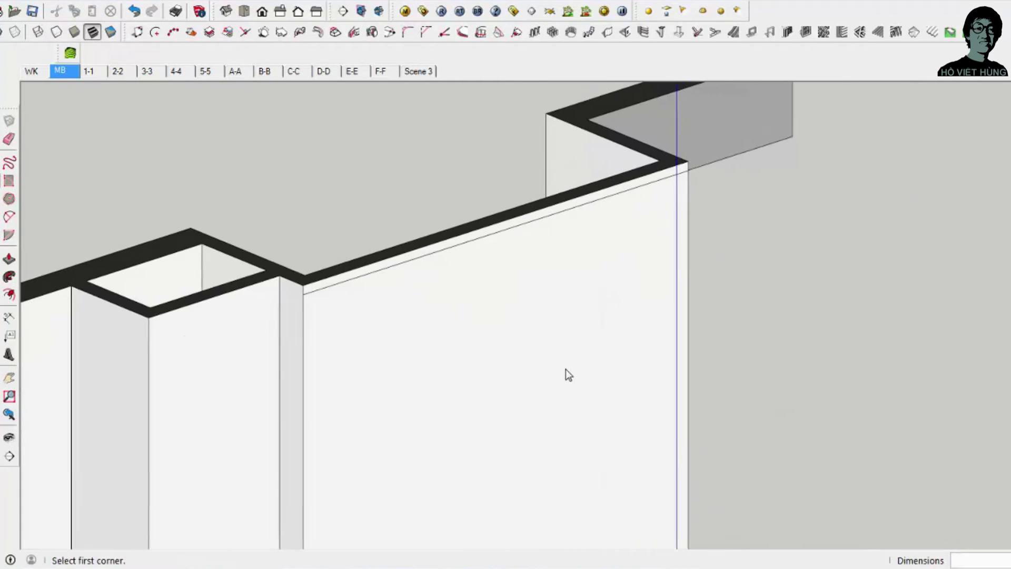
key(p)
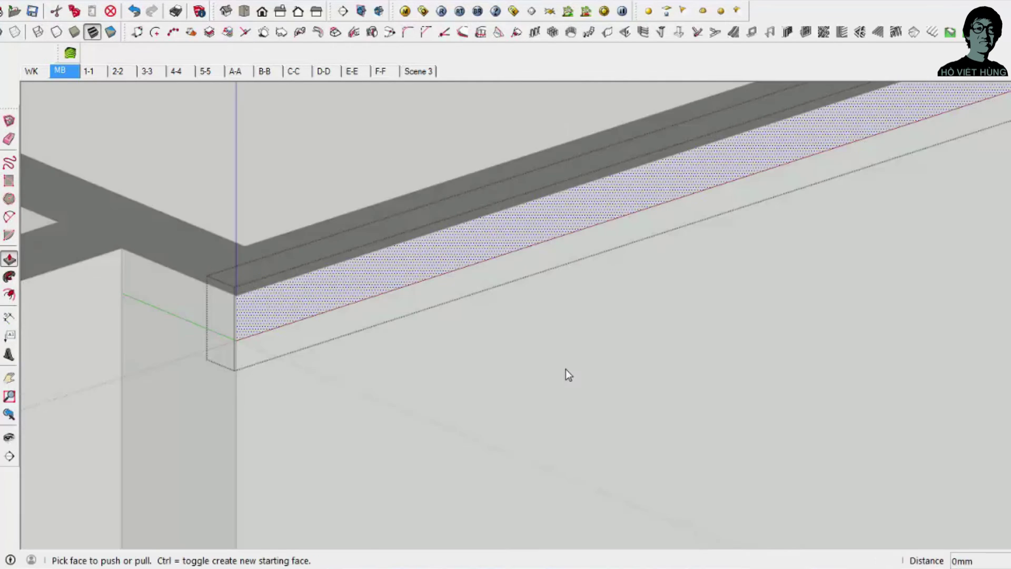
click(569, 375)
key(Return)
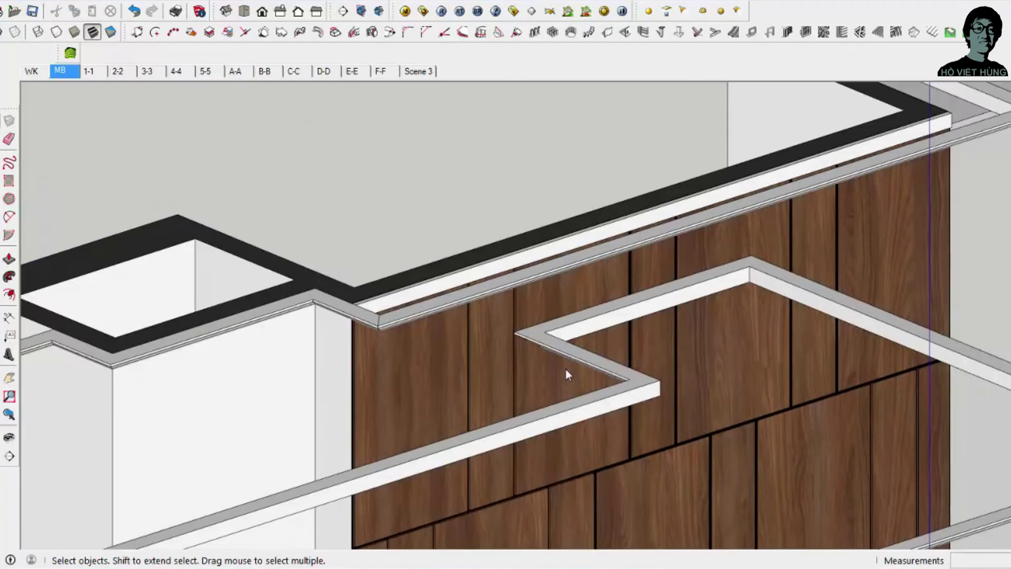
middle_drag(569, 375, 568, 375)
scroll(568, 375, up, 2)
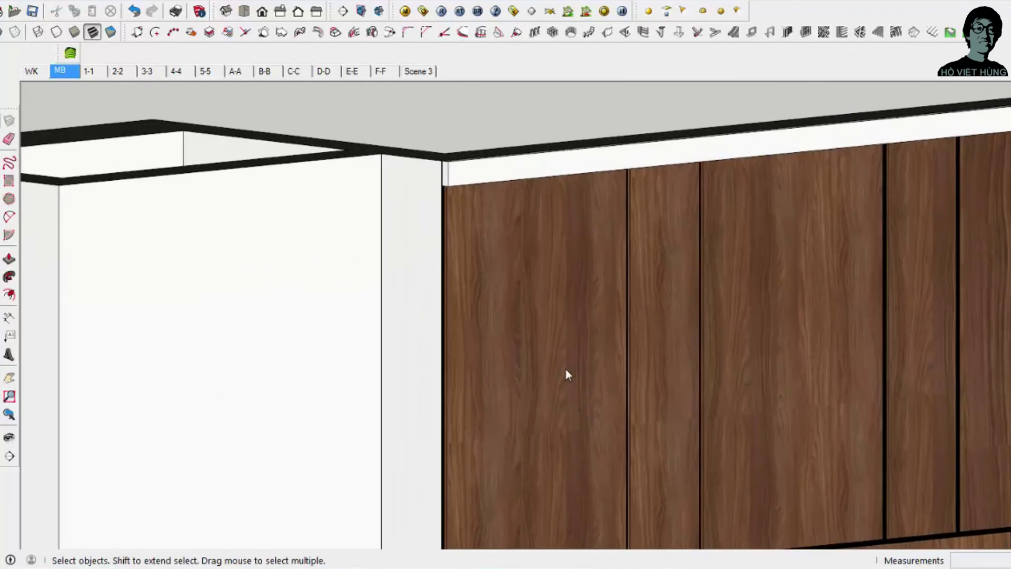
scroll(569, 375, up, 2)
Step: Copy the white strip twice further down the panelled wall
click(447, 175)
key(ctrl)
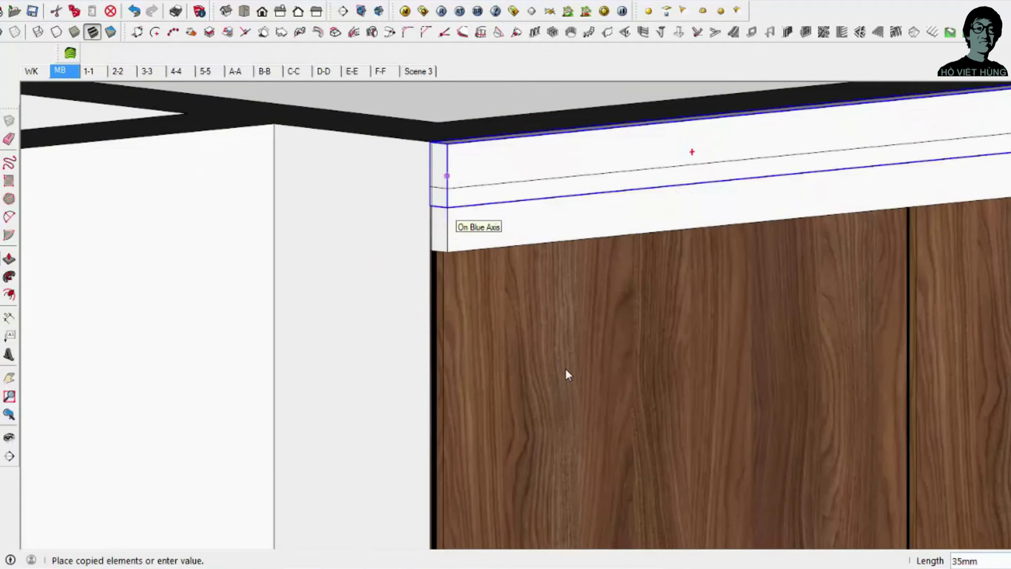
middle_drag(568, 374, 567, 375)
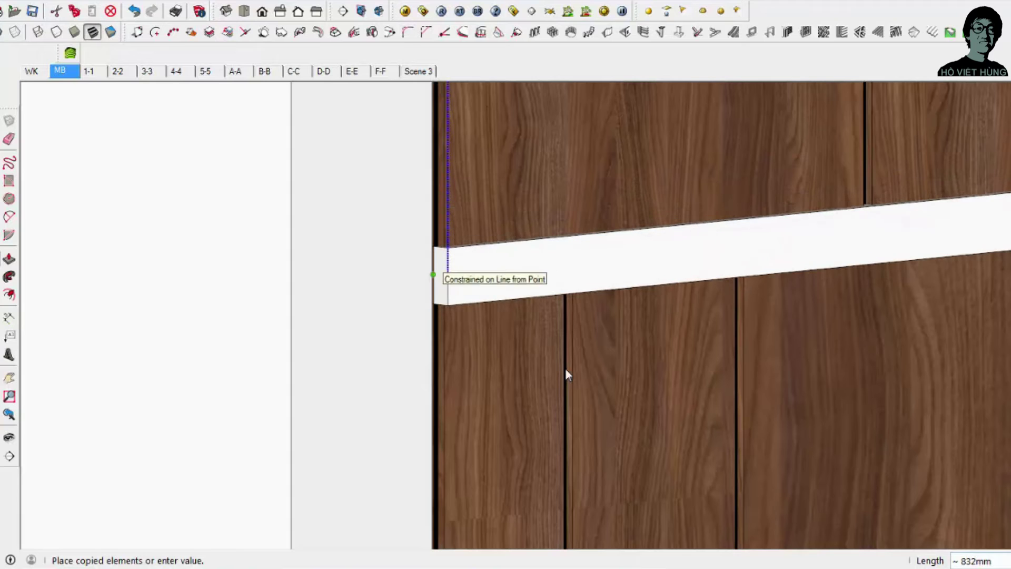
key(Escape)
middle_drag(568, 375, 568, 375)
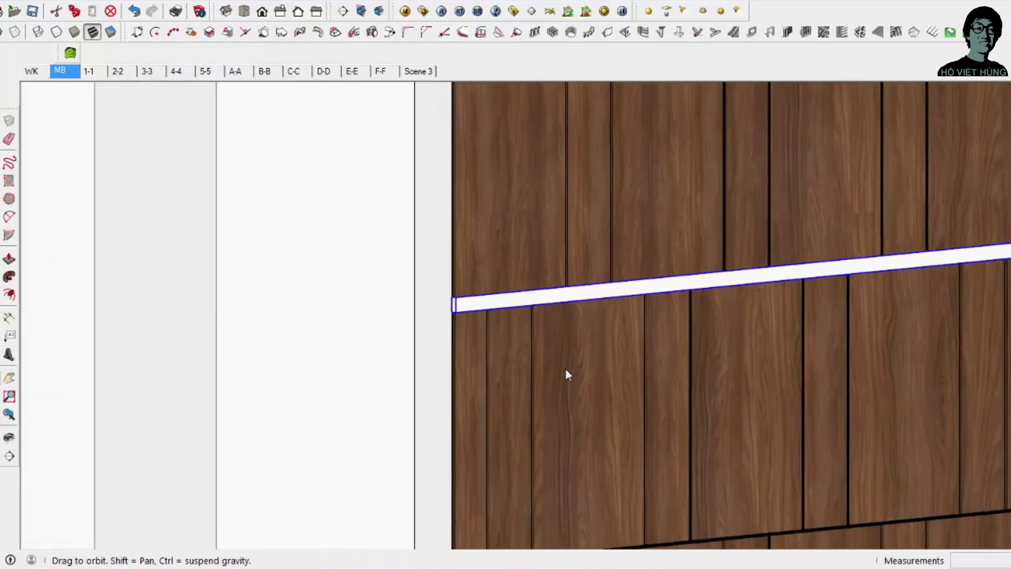
scroll(568, 375, up, 2)
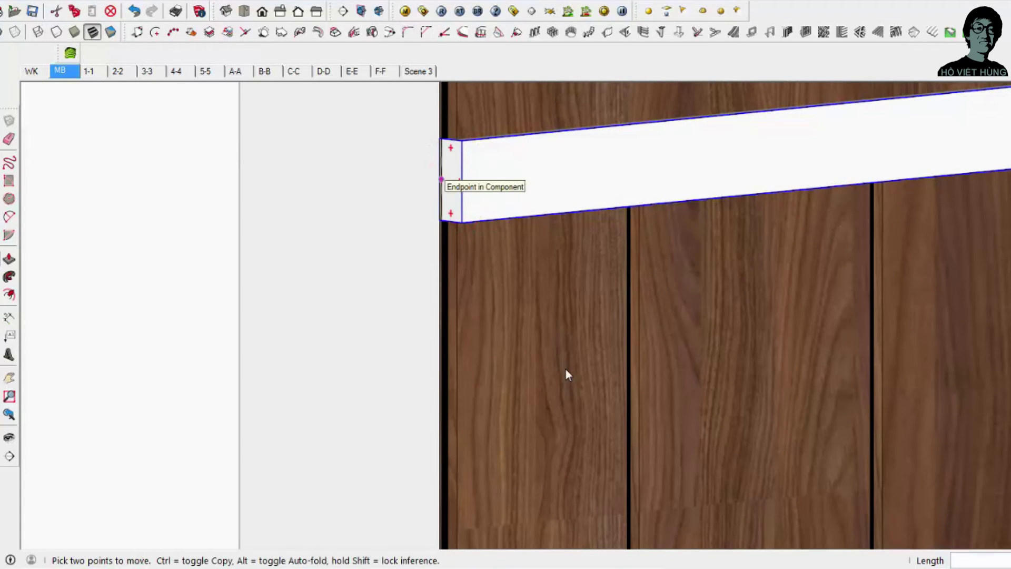
click(442, 179)
key(ctrl)
middle_drag(567, 375, 567, 375)
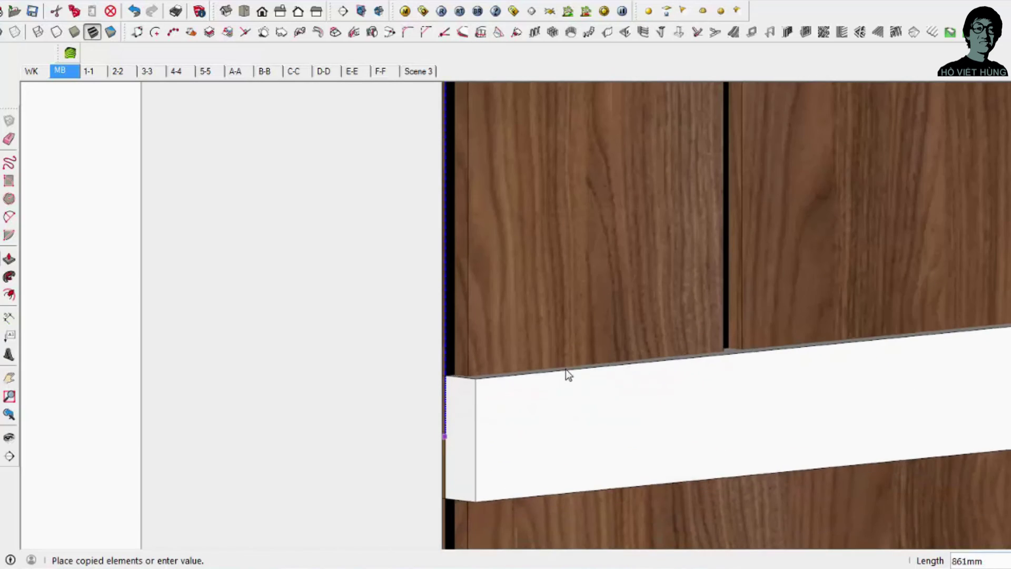
key(q)
key(space)
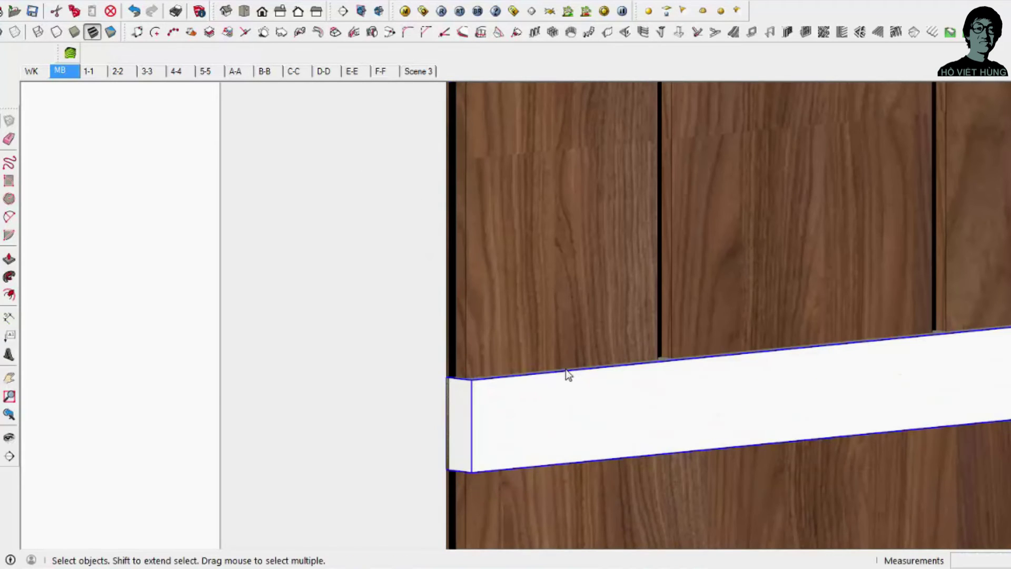
Step: Place another white strip copy just above the skirting
click(568, 375)
key(ctrl)
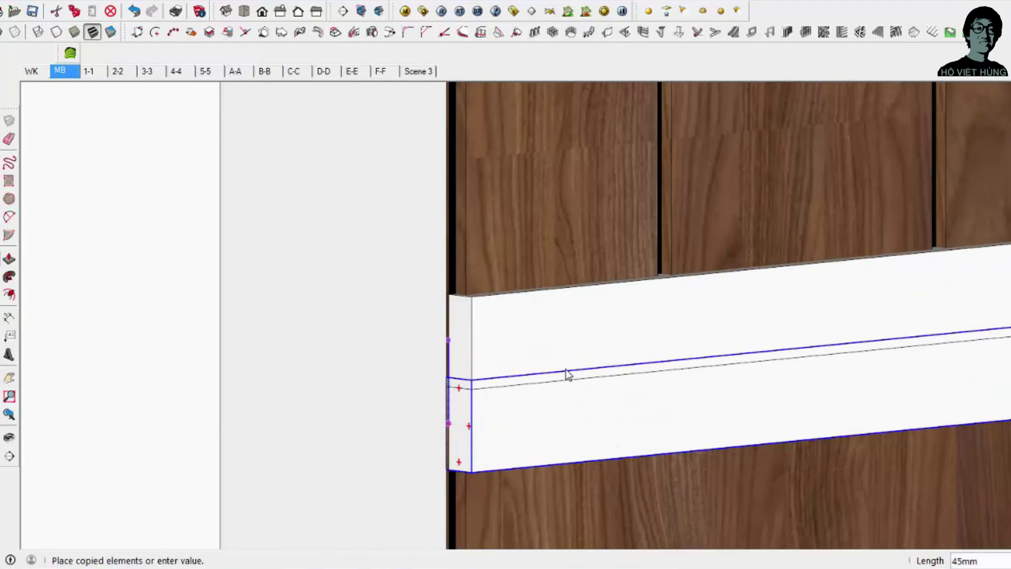
scroll(567, 375, down, 5)
middle_drag(568, 375, 568, 375)
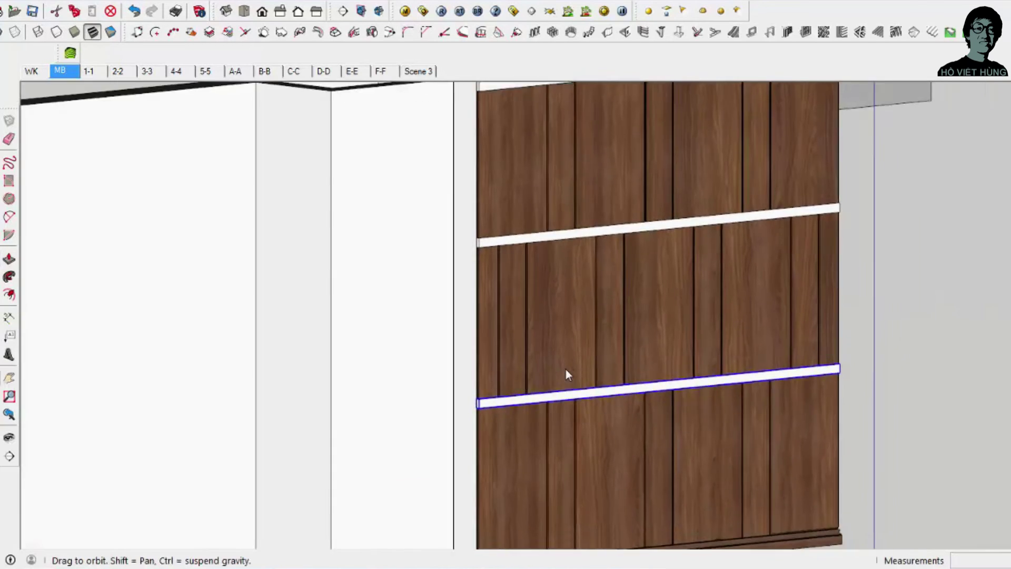
scroll(567, 375, up, 3)
click(567, 375)
scroll(567, 375, up, 3)
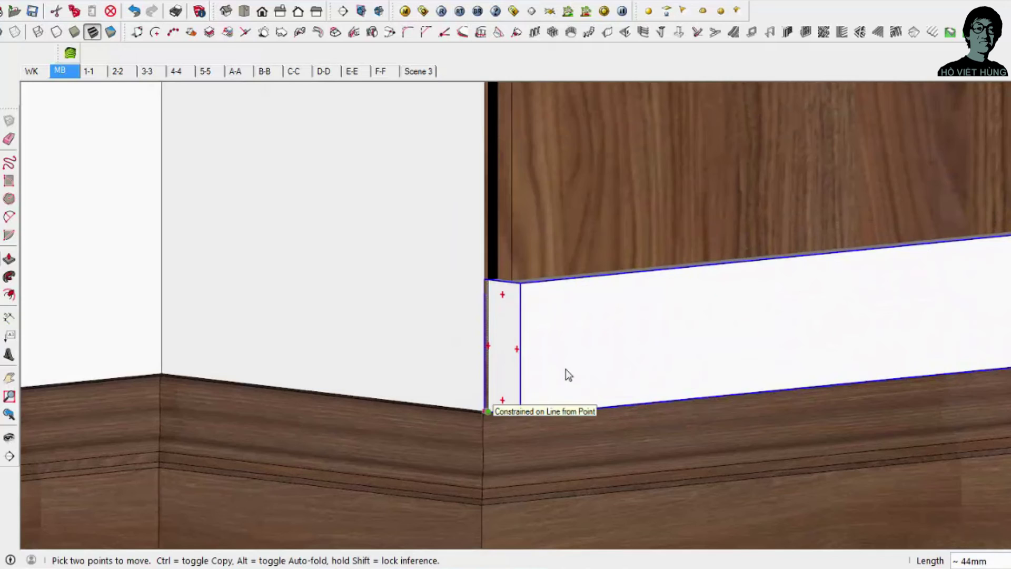
click(568, 375)
key(space)
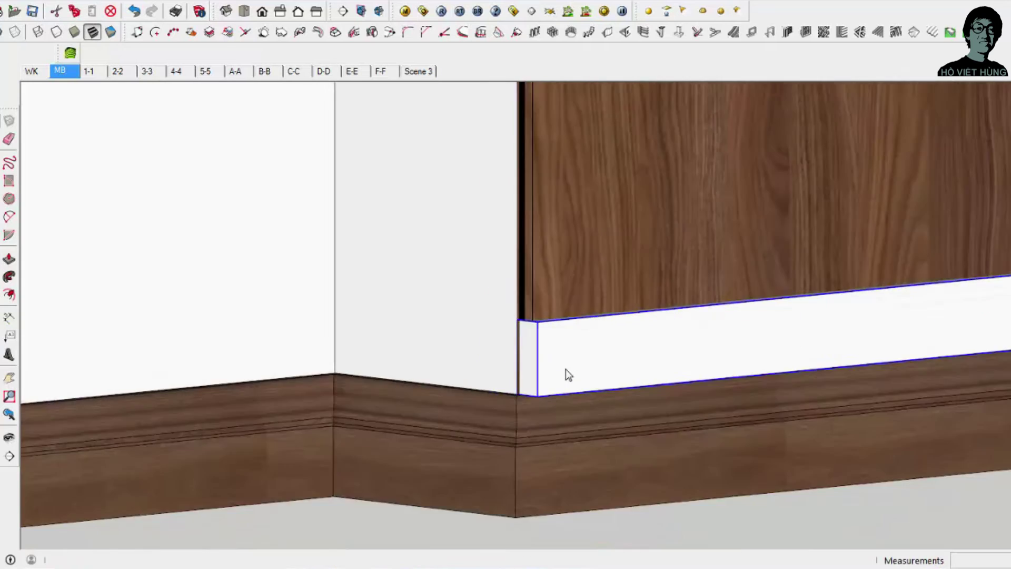
Step: Cancel the white strip copies and zoom out and back in on the panelled wall
scroll(567, 374, down, 3)
scroll(568, 374, down, 2)
scroll(568, 375, down, 2)
scroll(567, 375, down, 2)
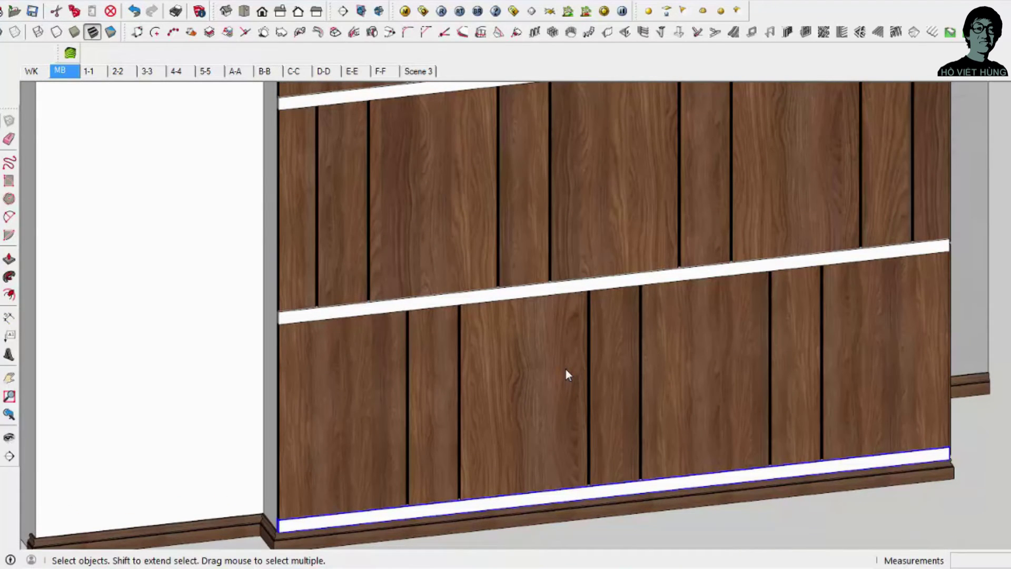
scroll(567, 375, down, 2)
scroll(566, 375, down, 1)
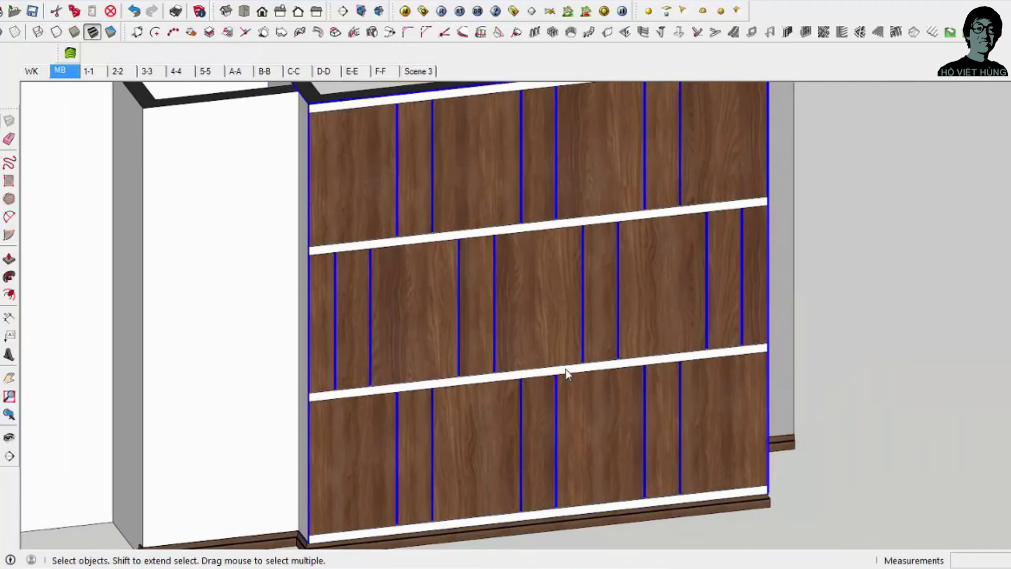
scroll(566, 374, up, 1)
scroll(567, 374, up, 1)
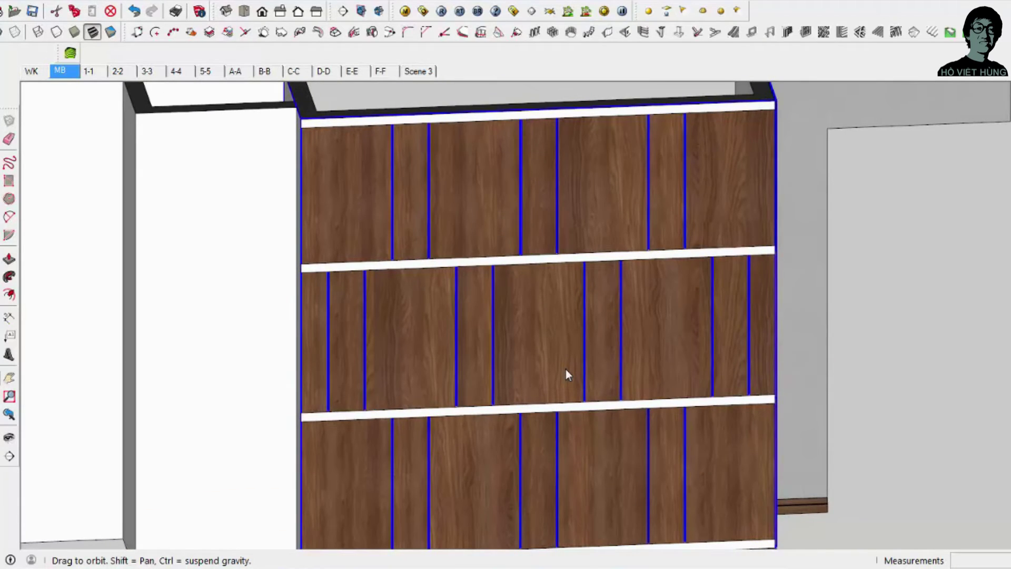
scroll(566, 375, up, 1)
scroll(567, 375, up, 2)
scroll(567, 375, up, 1)
scroll(566, 375, up, 1)
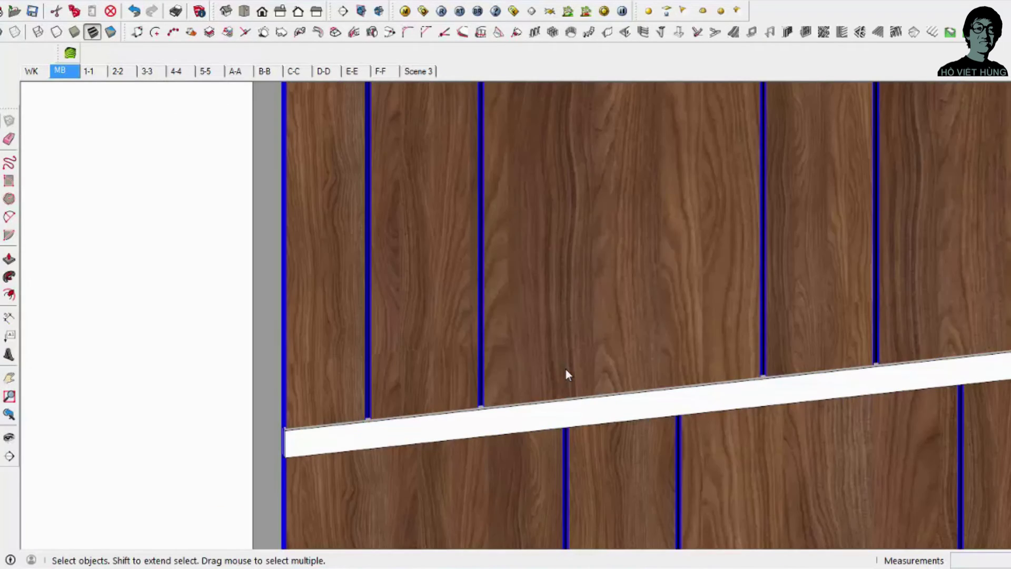
scroll(567, 375, down, 1)
scroll(567, 375, down, 2)
scroll(566, 375, down, 1)
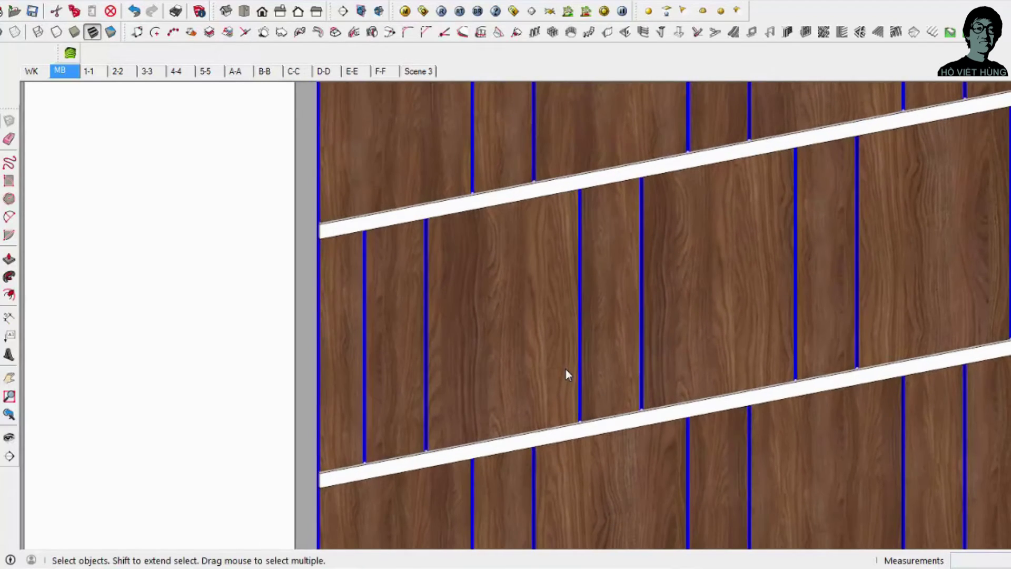
key(m)
scroll(566, 374, up, 2)
scroll(567, 374, up, 2)
scroll(566, 374, up, 1)
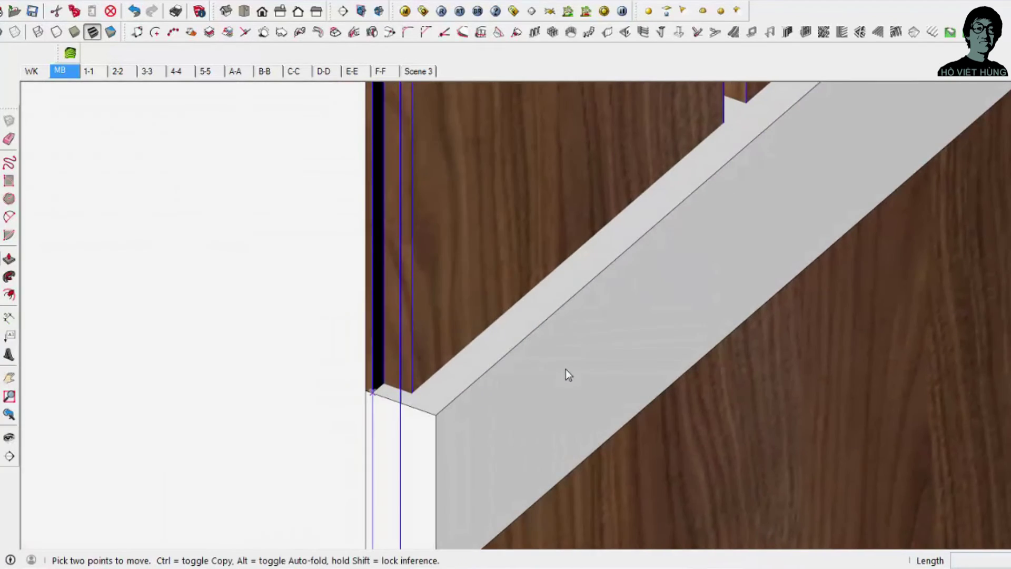
scroll(566, 375, down, 2)
scroll(566, 375, down, 2)
key(space)
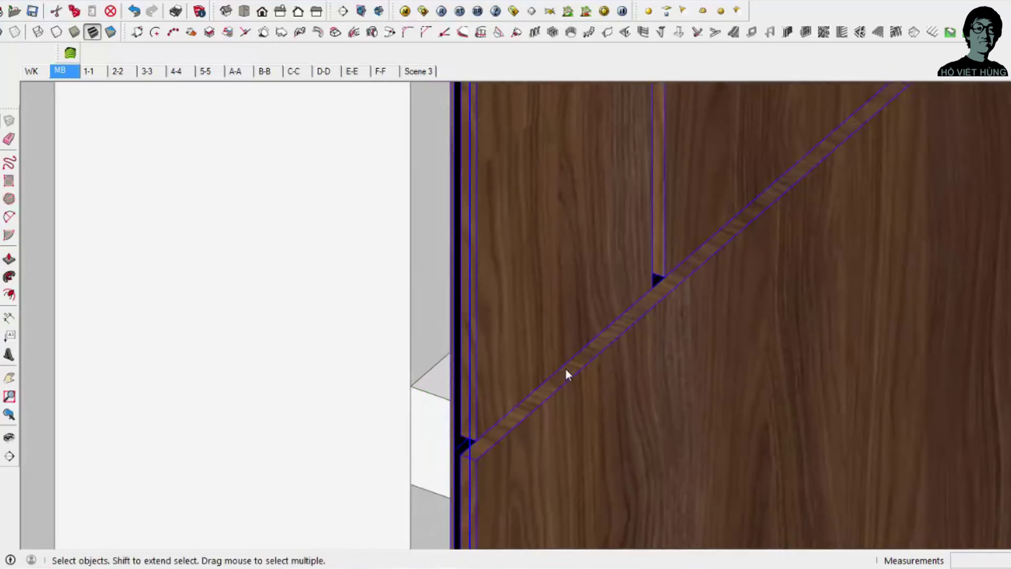
scroll(567, 375, down, 1)
scroll(567, 375, down, 2)
scroll(567, 375, down, 1)
scroll(567, 375, up, 2)
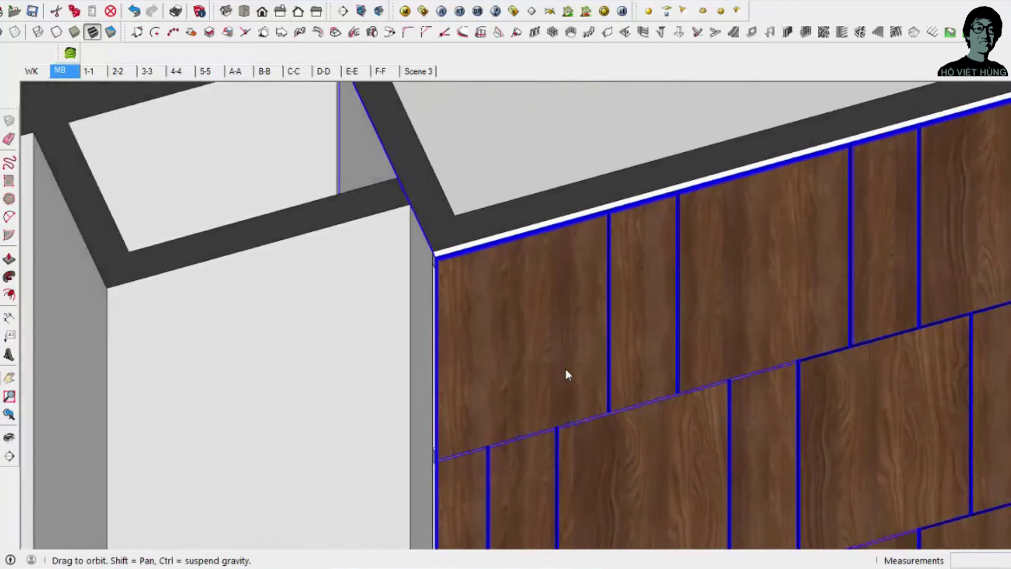
scroll(567, 375, up, 1)
scroll(566, 375, down, 1)
scroll(567, 375, down, 2)
scroll(567, 375, down, 2)
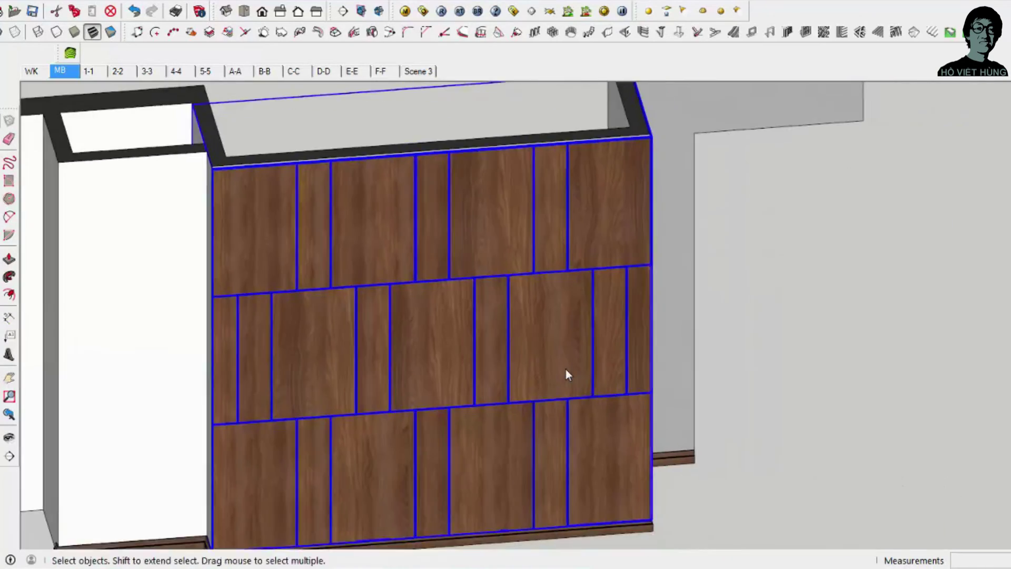
scroll(566, 375, up, 3)
scroll(568, 374, down, 2)
middle_drag(568, 375, 568, 374)
scroll(566, 375, up, 2)
scroll(566, 375, up, 3)
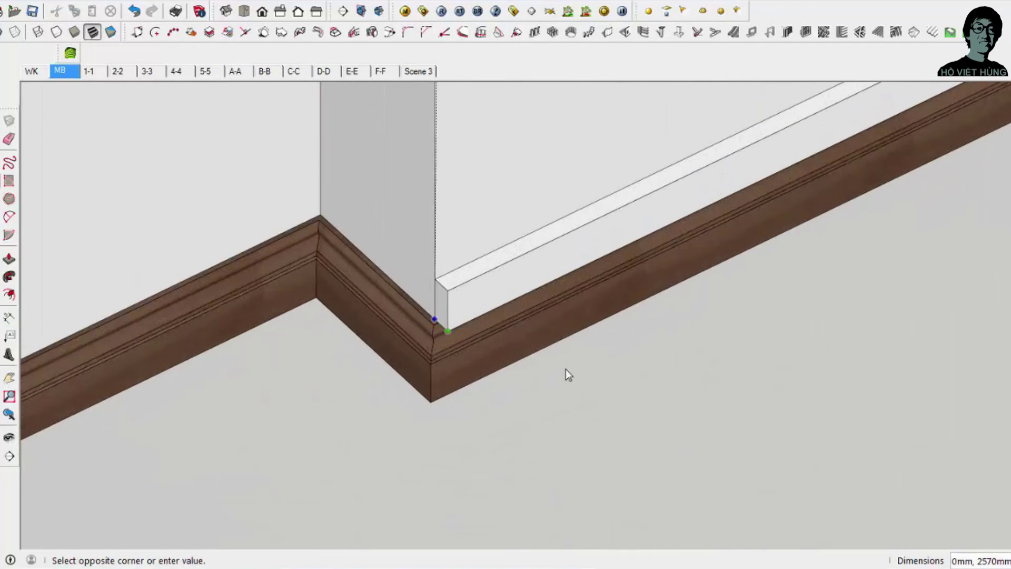
middle_drag(567, 375, 567, 375)
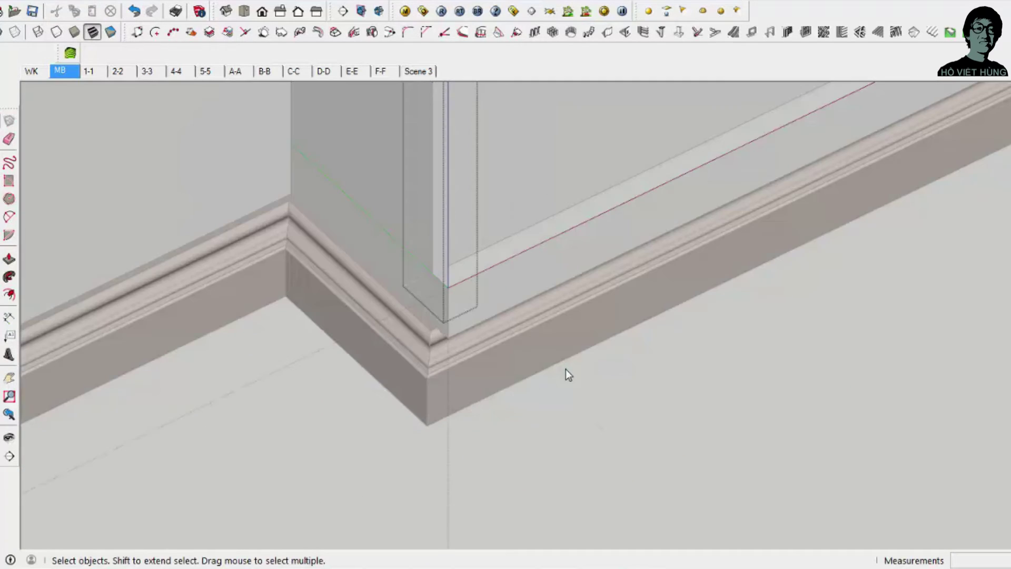
key(space)
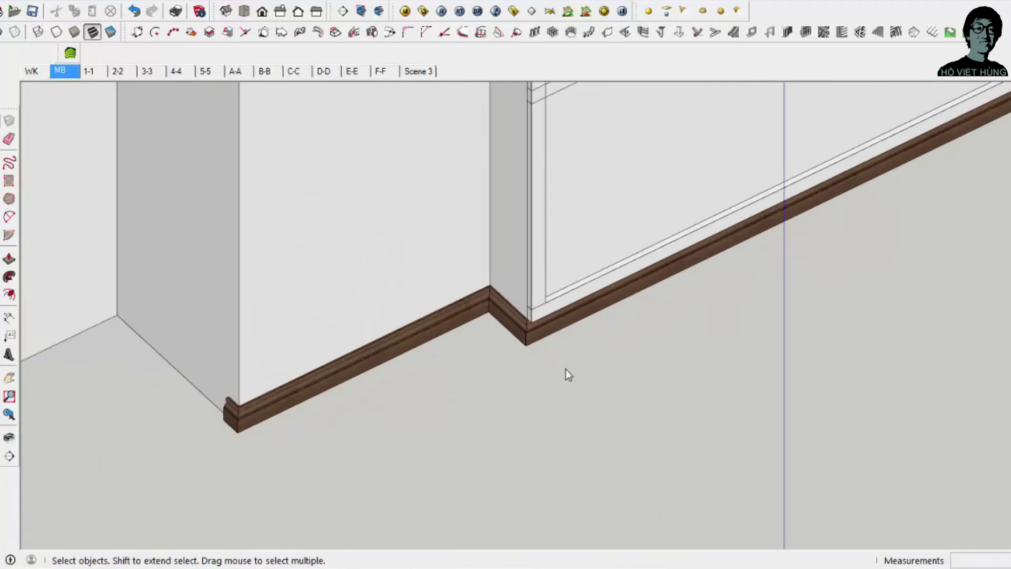
scroll(568, 374, up, 5)
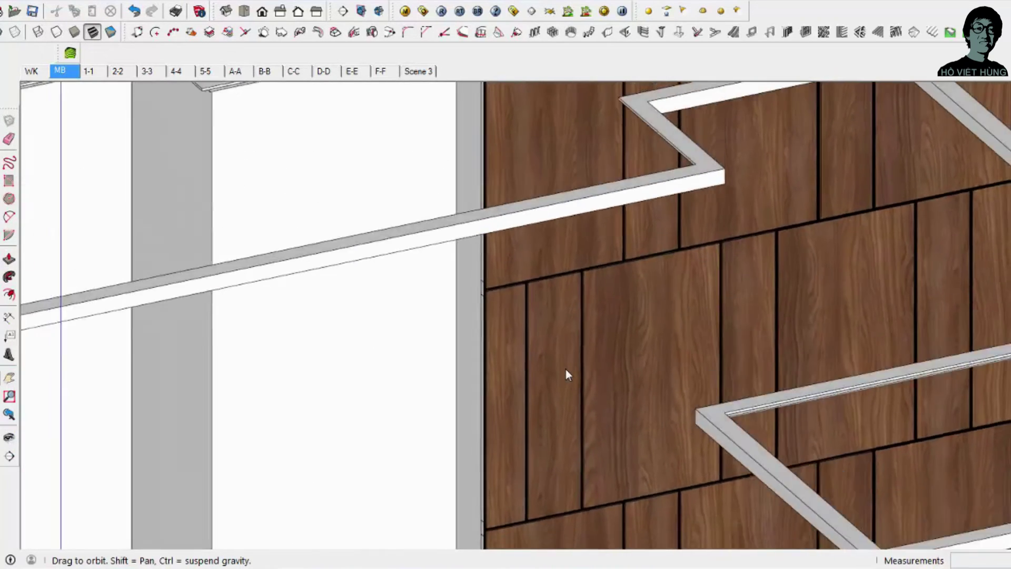
scroll(568, 374, up, 4)
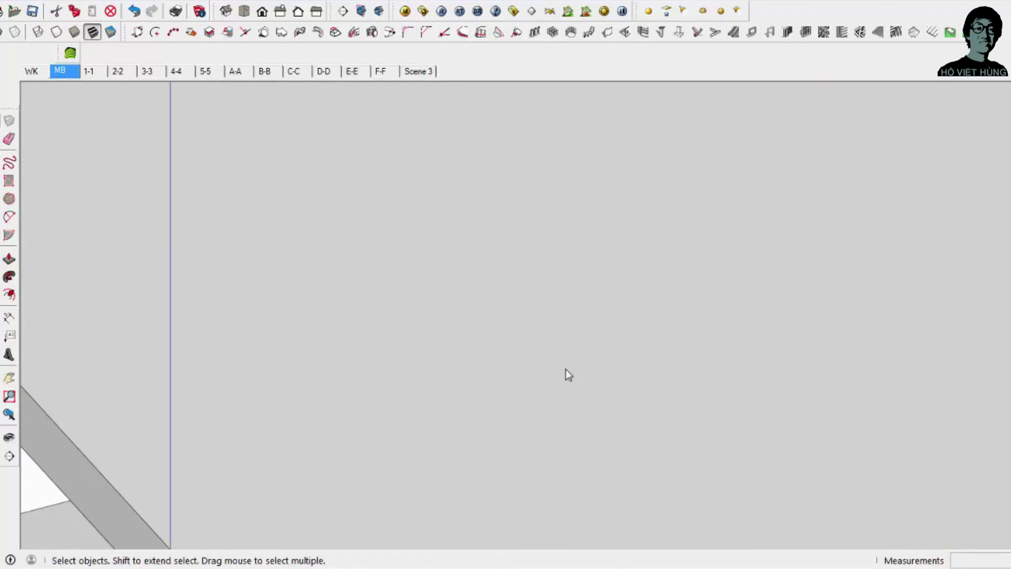
scroll(568, 375, down, 3)
scroll(567, 374, down, 3)
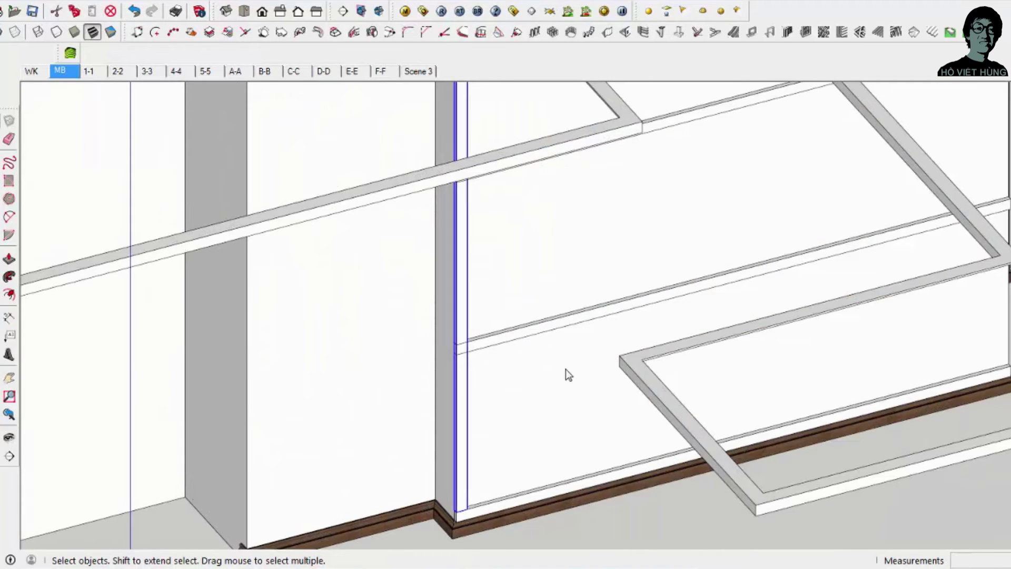
key(Return)
scroll(567, 374, up, 2)
key(m)
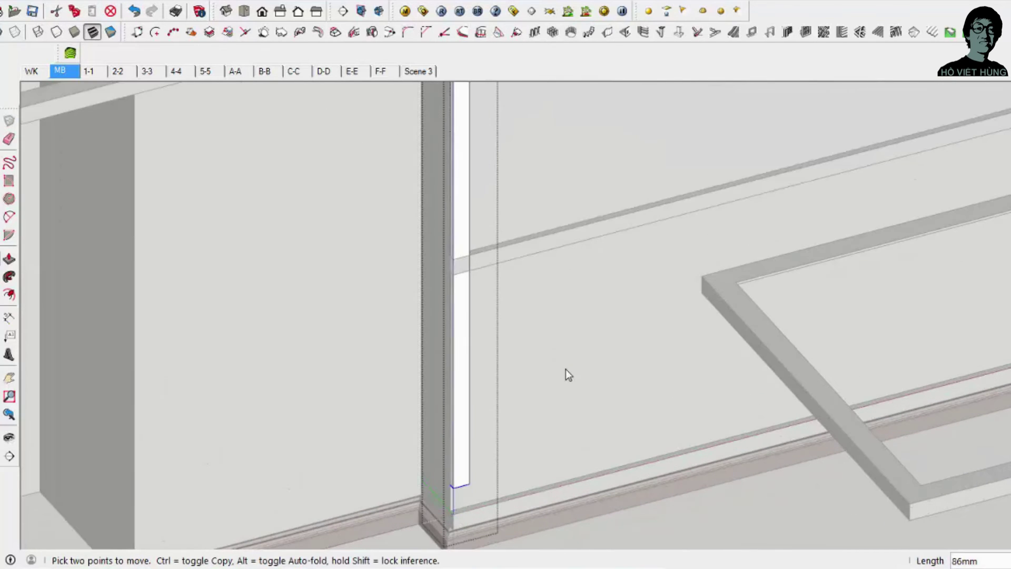
scroll(568, 374, down, 3)
scroll(567, 374, down, 2)
key(space)
key(Escape)
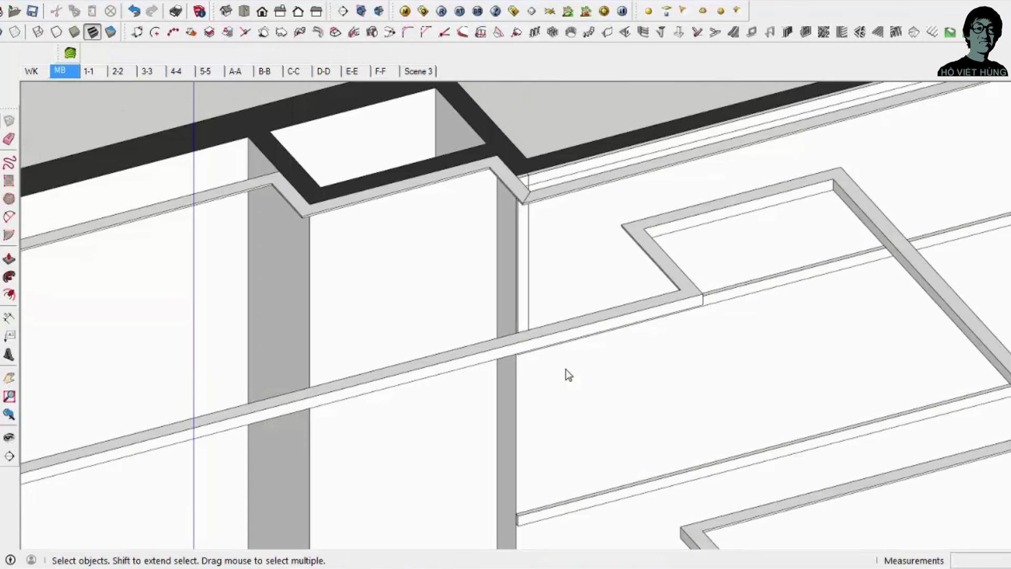
scroll(568, 375, up, 2)
scroll(568, 374, up, 2)
scroll(567, 374, up, 2)
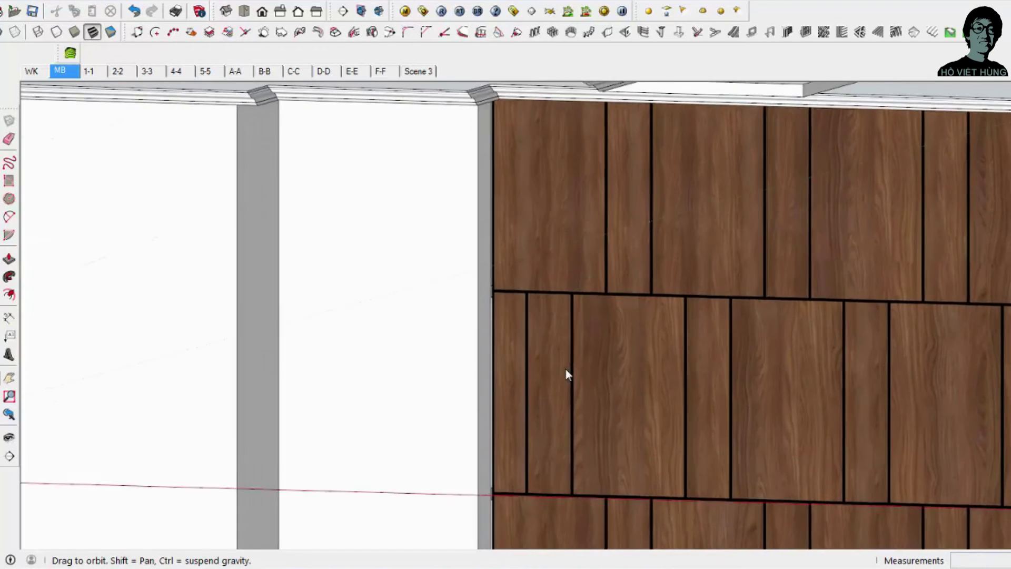
scroll(567, 375, up, 2)
scroll(567, 374, up, 2)
scroll(567, 375, up, 2)
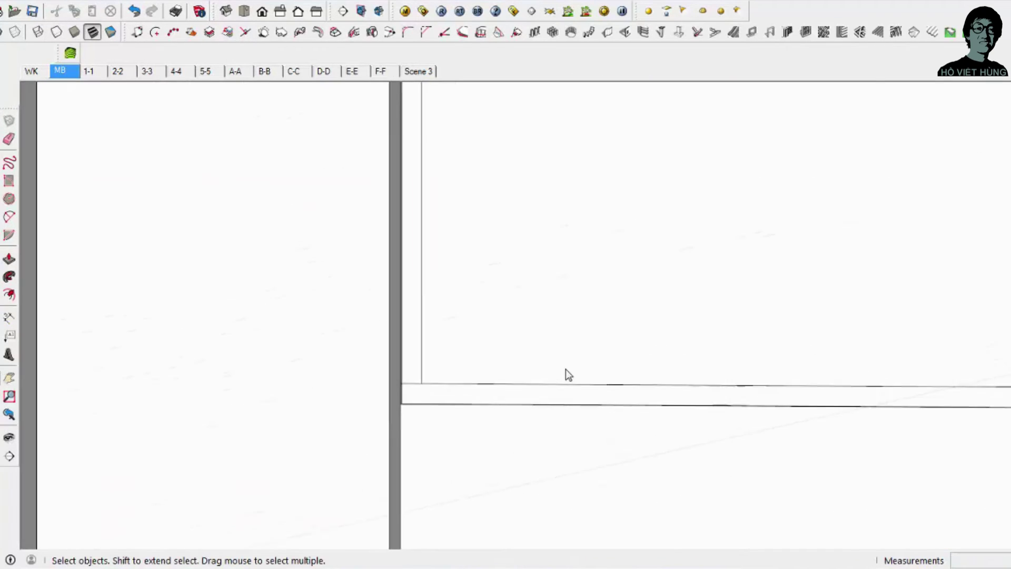
click(568, 375)
key(ctrl+z)
scroll(567, 375, down, 2)
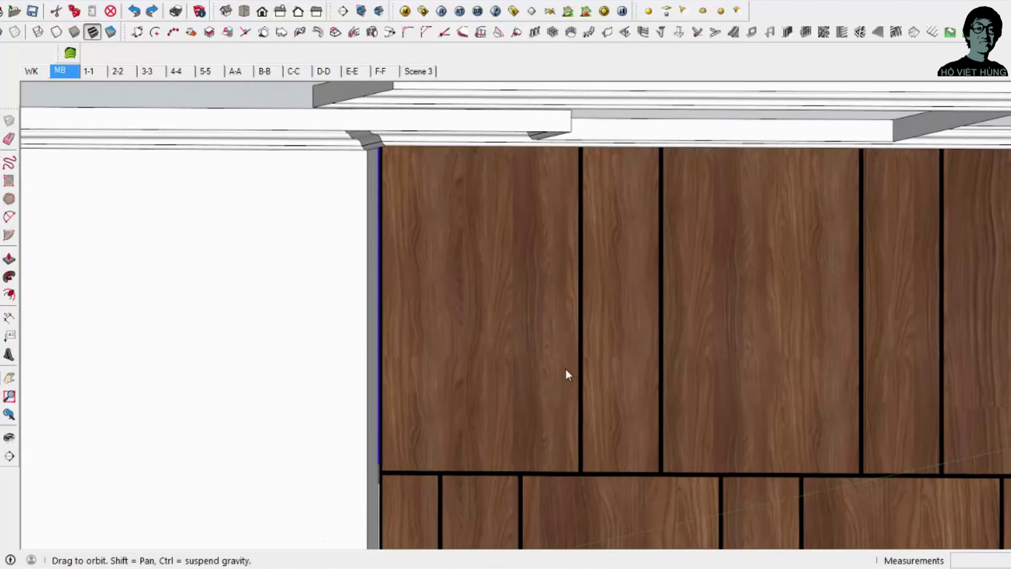
scroll(568, 375, down, 2)
scroll(567, 375, down, 2)
scroll(567, 375, up, 2)
Step: Copy the short trim block twice along the top trim above the panel joints
scroll(567, 374, up, 2)
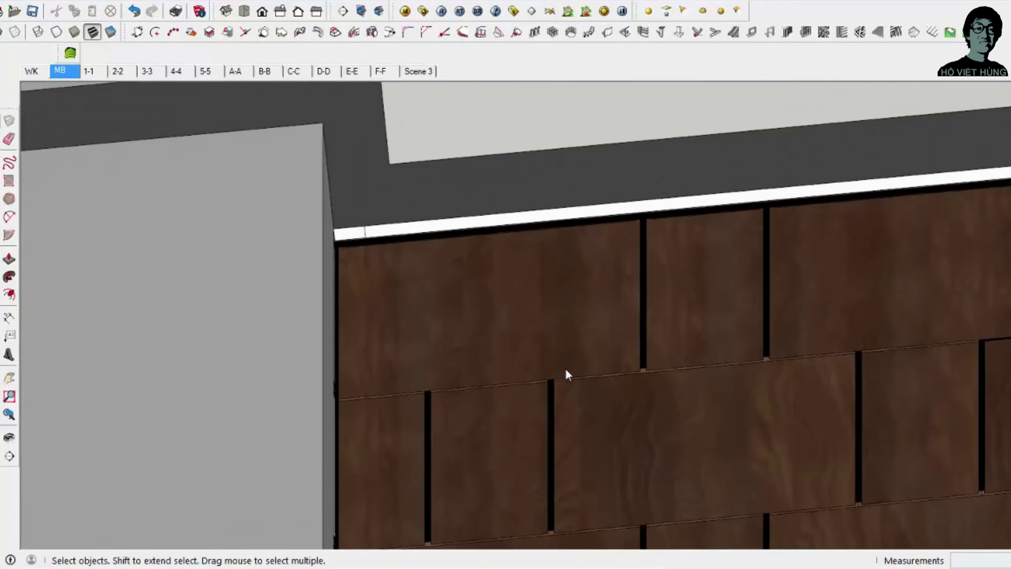
scroll(567, 375, up, 1)
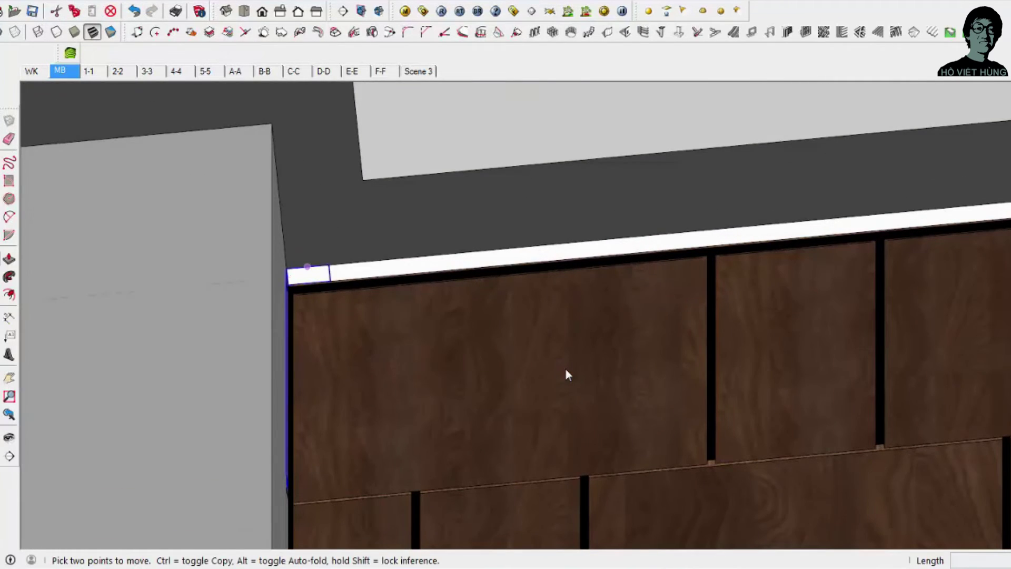
scroll(567, 374, up, 2)
click(567, 374)
key(ctrl)
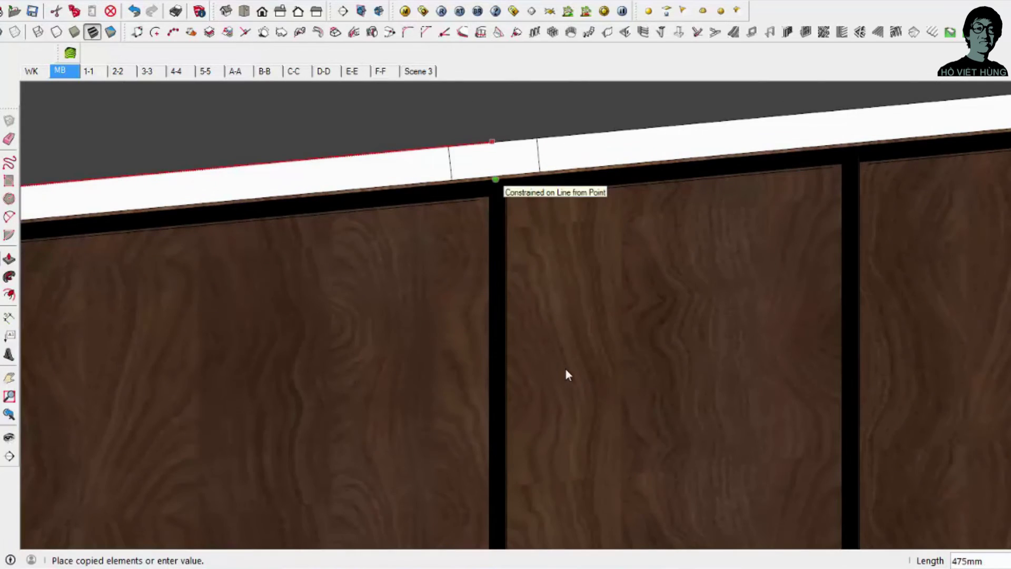
click(567, 375)
scroll(567, 374, down, 3)
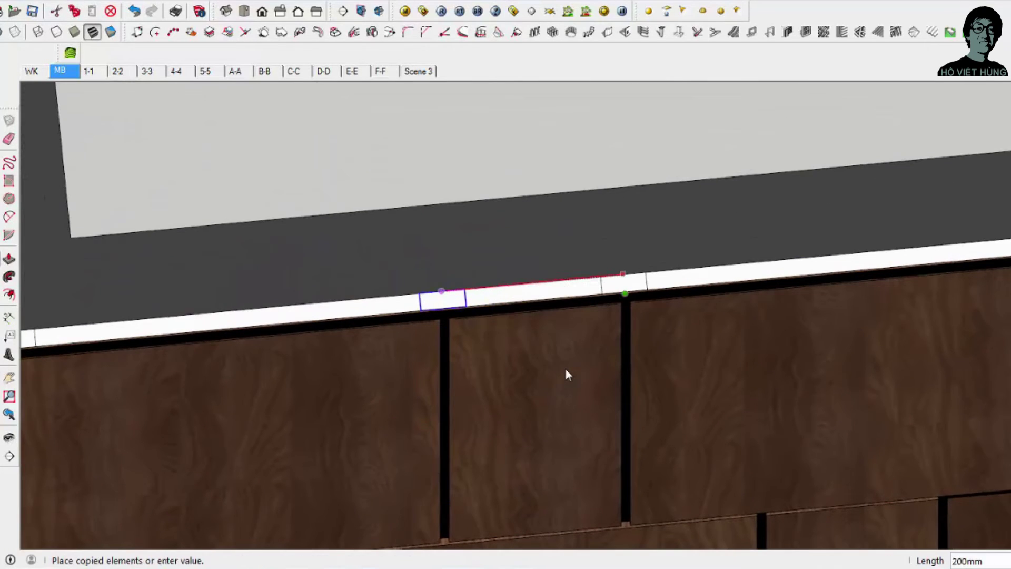
scroll(567, 374, up, 1)
scroll(567, 375, up, 1)
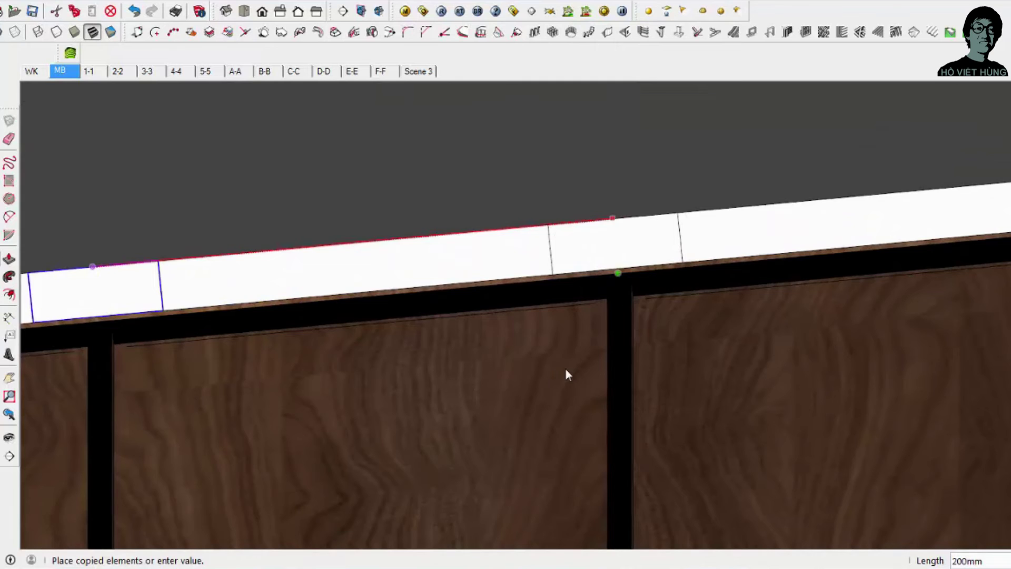
click(568, 375)
scroll(568, 374, down, 2)
scroll(567, 375, down, 3)
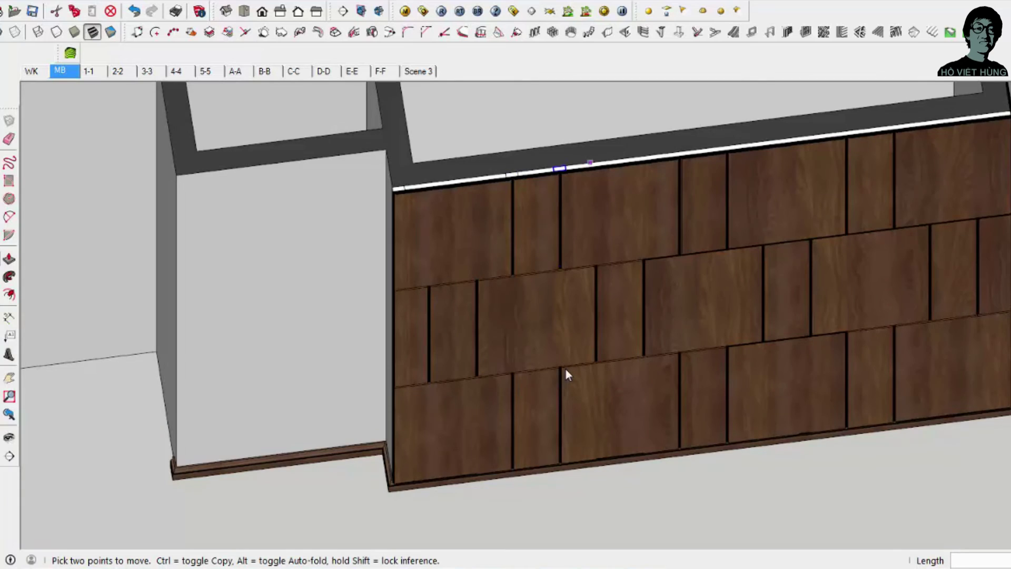
Step: Turn the selected trim pieces into a new component
scroll(566, 374, up, 5)
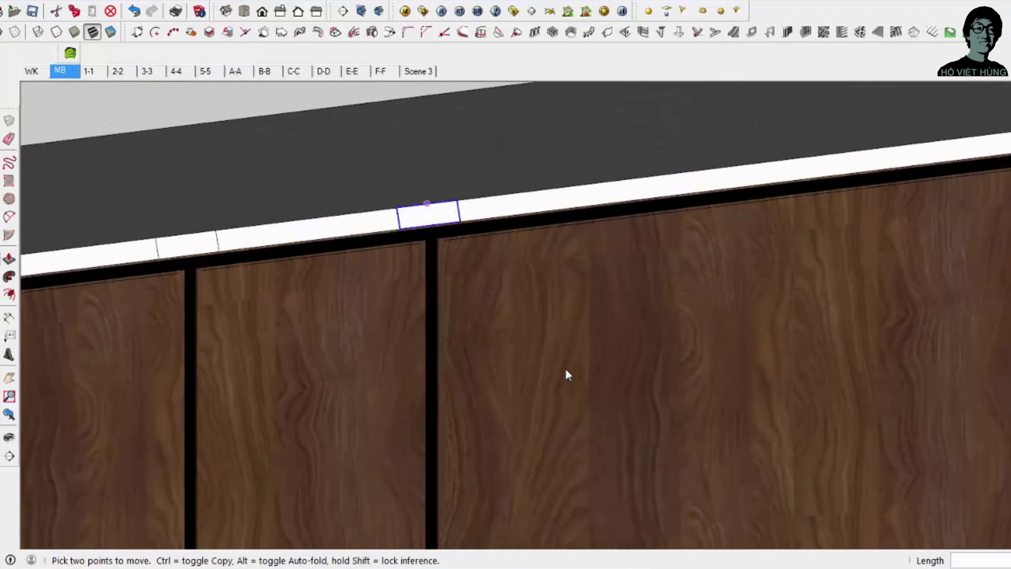
click(427, 202)
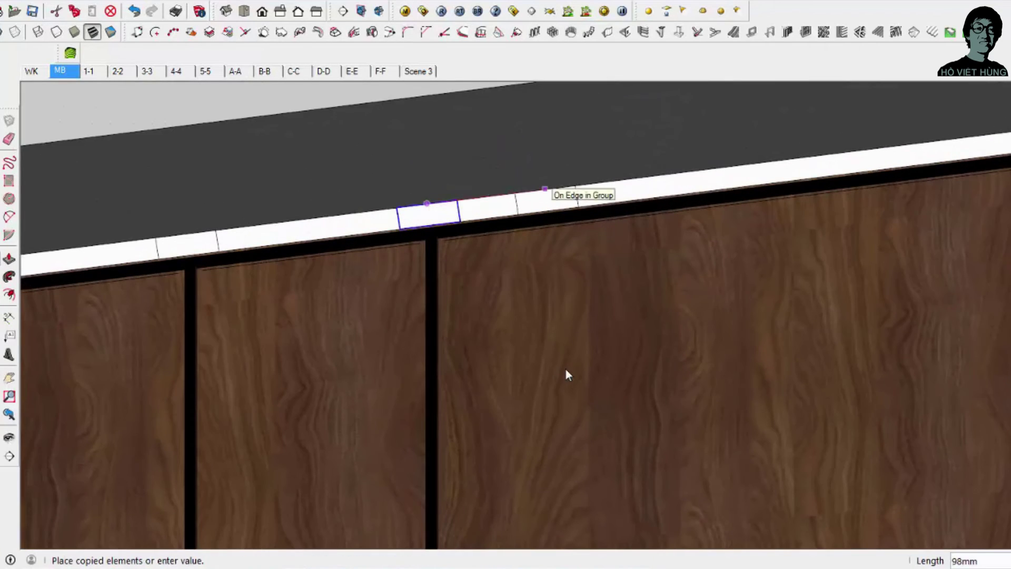
scroll(566, 374, down, 2)
key(space)
key(g)
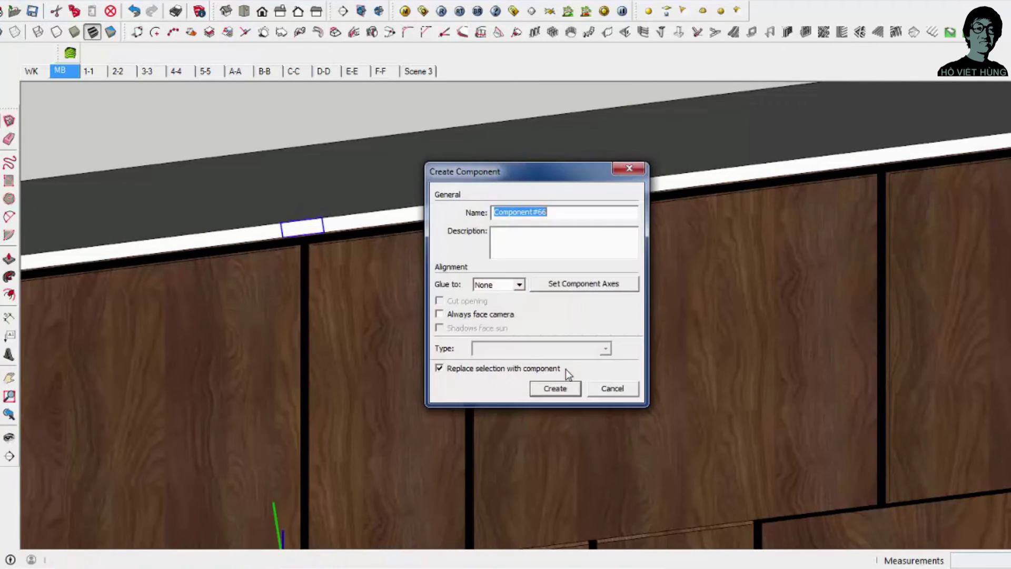
key(Return)
Step: Place further copies of the trim component along the top trim toward the corner
scroll(566, 374, up, 1)
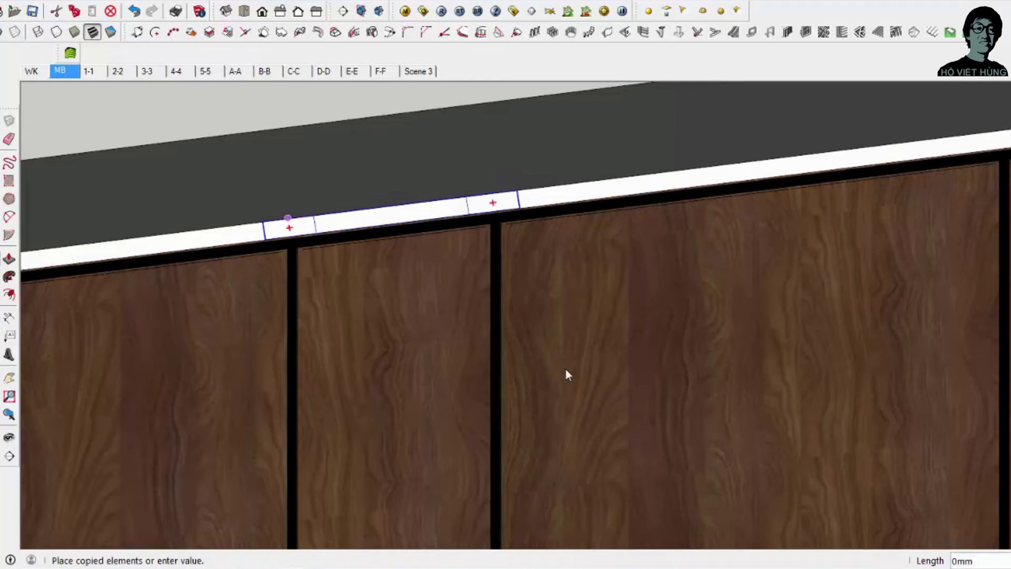
scroll(566, 374, down, 1)
scroll(566, 373, up, 3)
scroll(567, 373, down, 2)
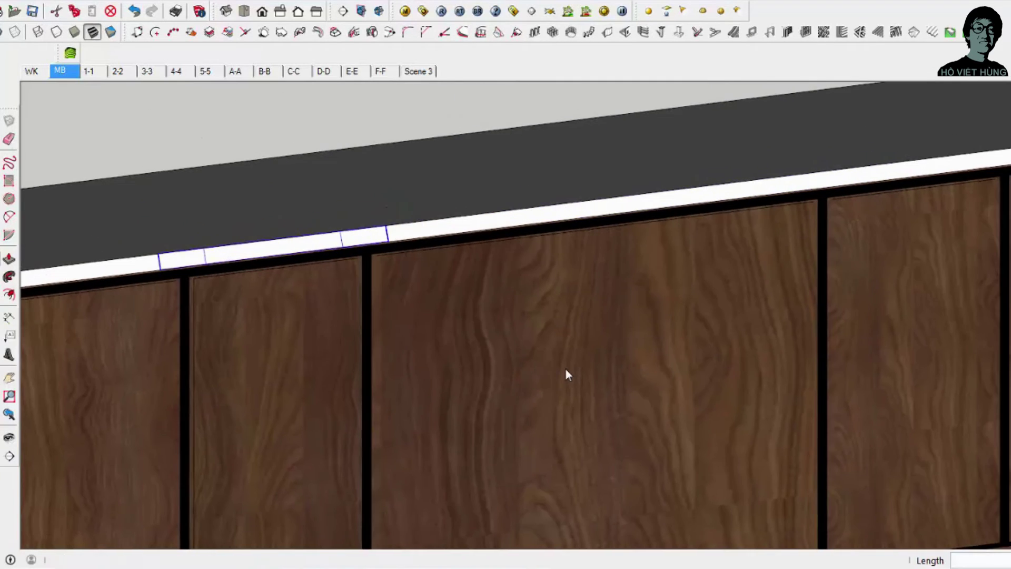
click(566, 374)
scroll(566, 374, up, 1)
scroll(566, 374, down, 2)
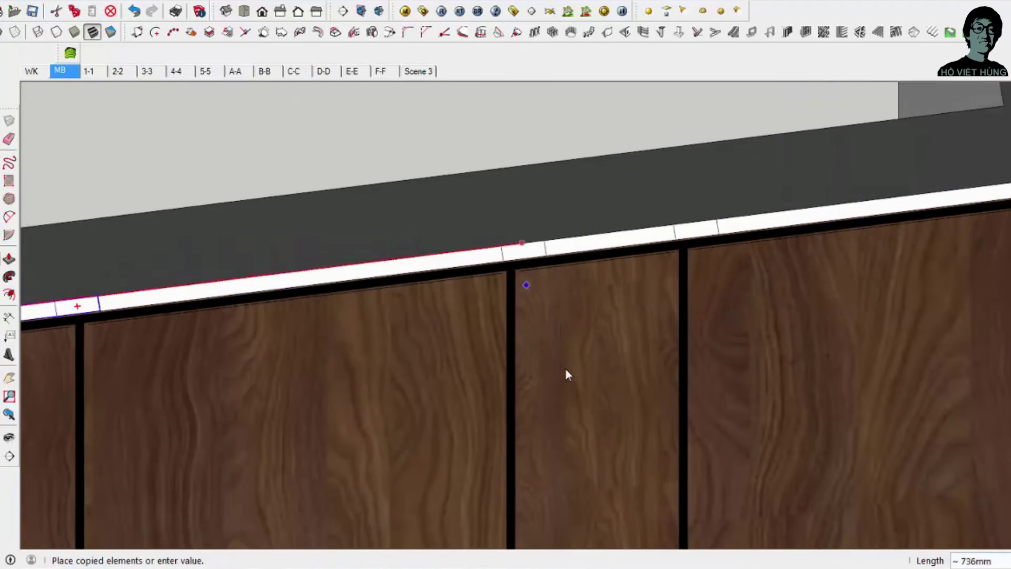
scroll(567, 373, up, 1)
scroll(566, 374, down, 3)
key(q)
scroll(566, 374, up, 2)
key(space)
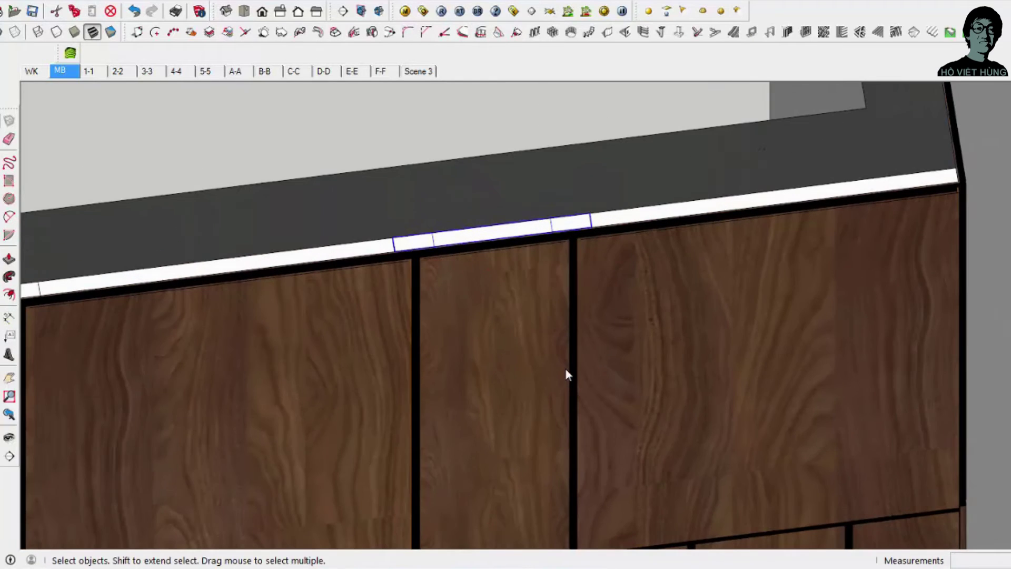
Step: Pan to the cabinet's right end and open the trim group for editing
scroll(567, 374, down, 1)
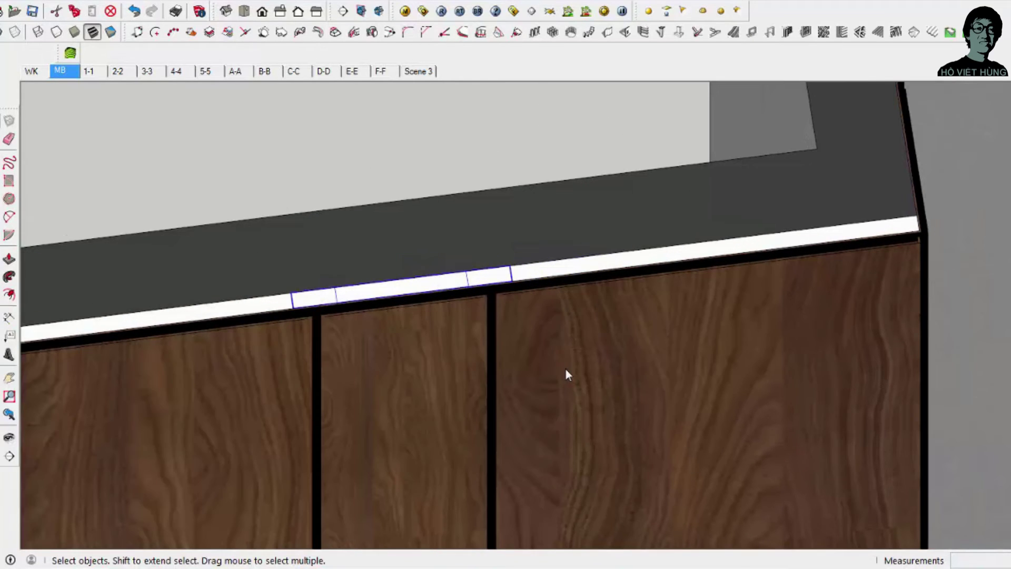
shift+middle_drag(566, 373, 566, 373)
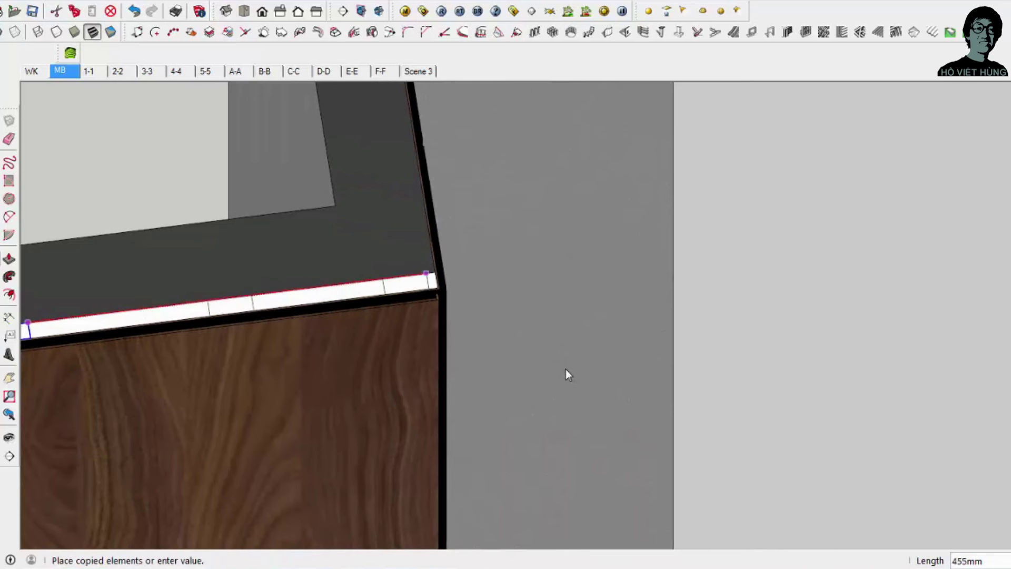
key(space)
key(Return)
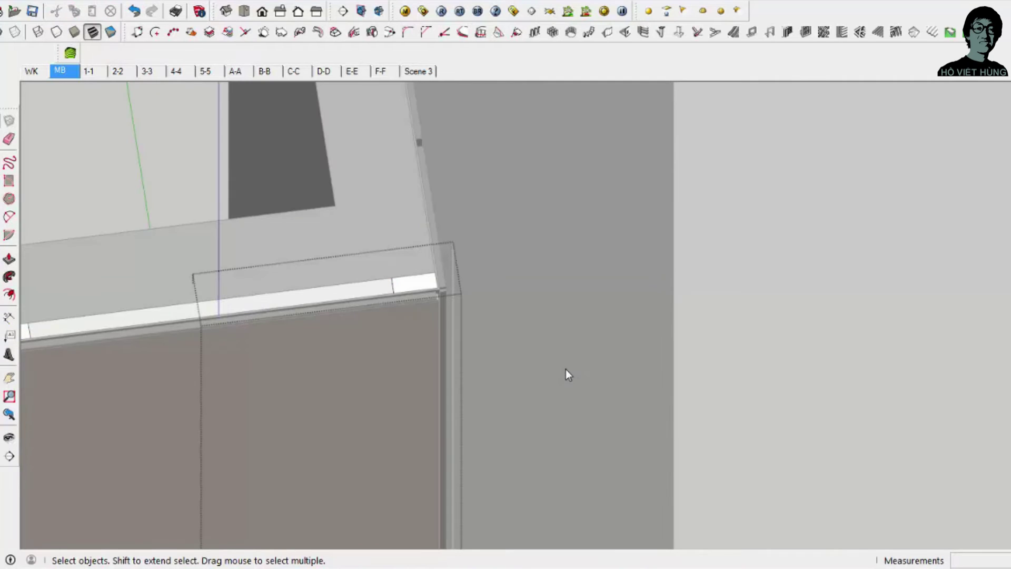
Step: Undo the last change and close the component being edited
key(ctrl+z)
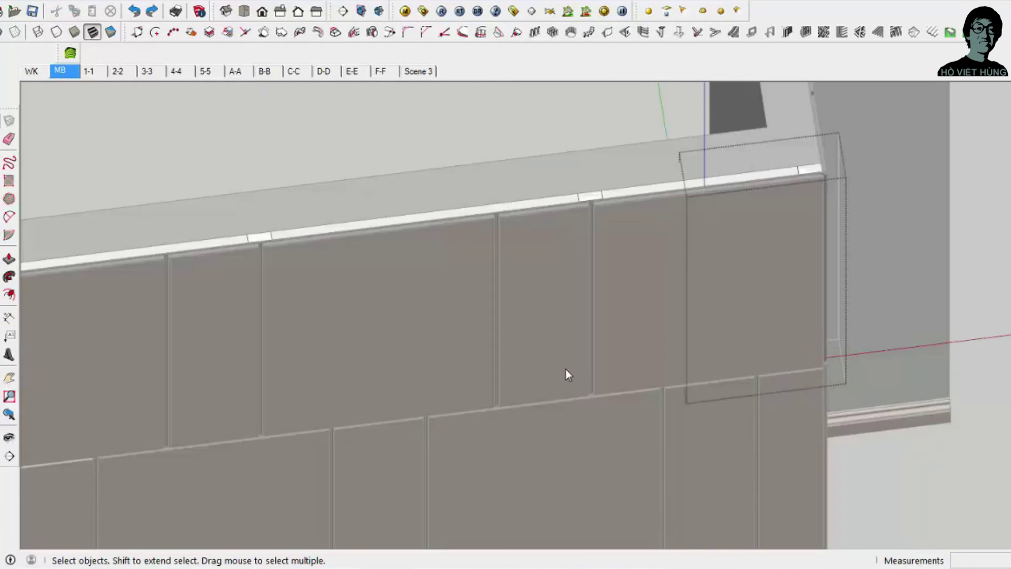
click(568, 374)
right_click(568, 374)
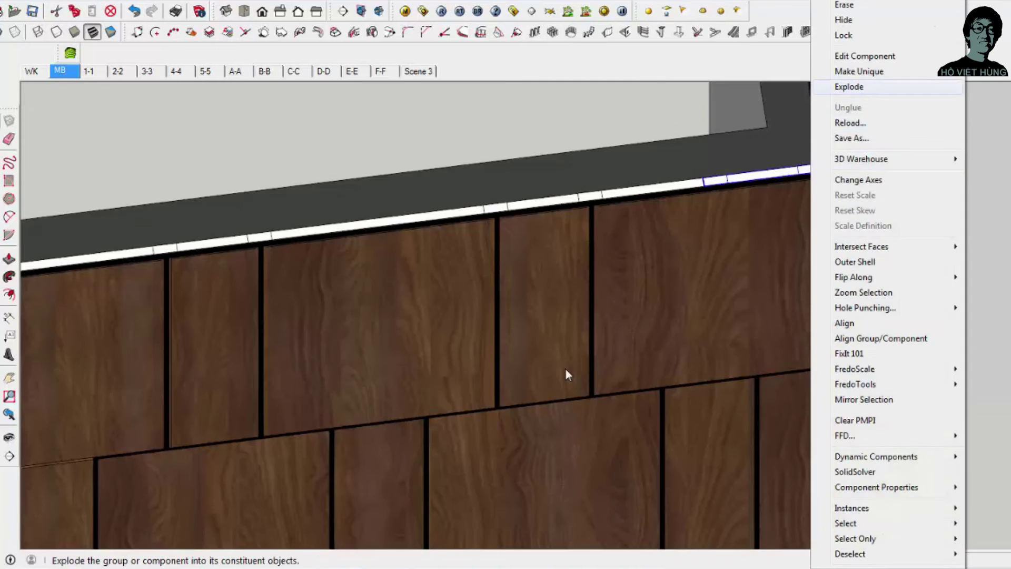
scroll(568, 374, down, 3)
scroll(568, 374, down, 3)
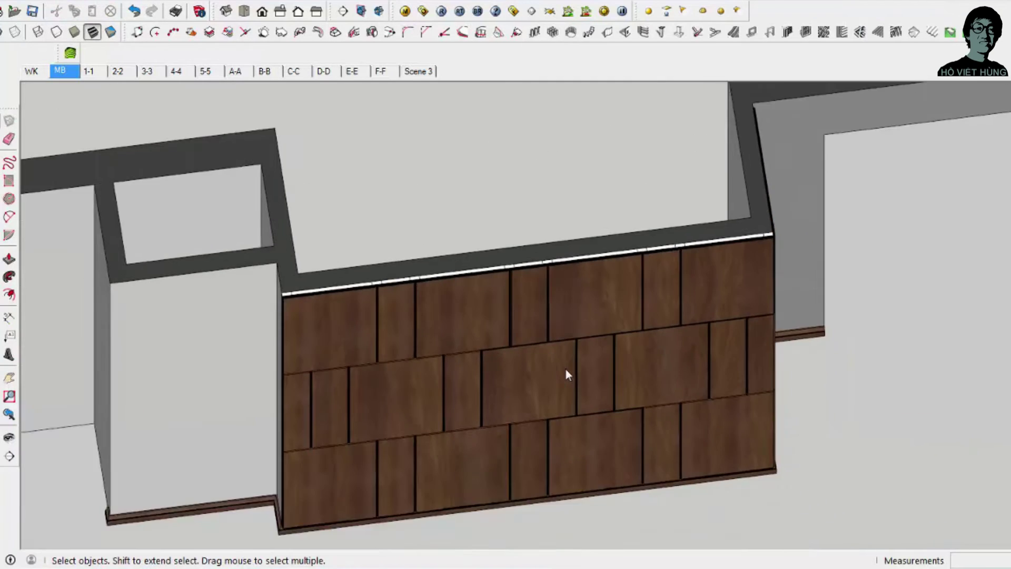
scroll(568, 374, up, 2)
scroll(568, 374, up, 2)
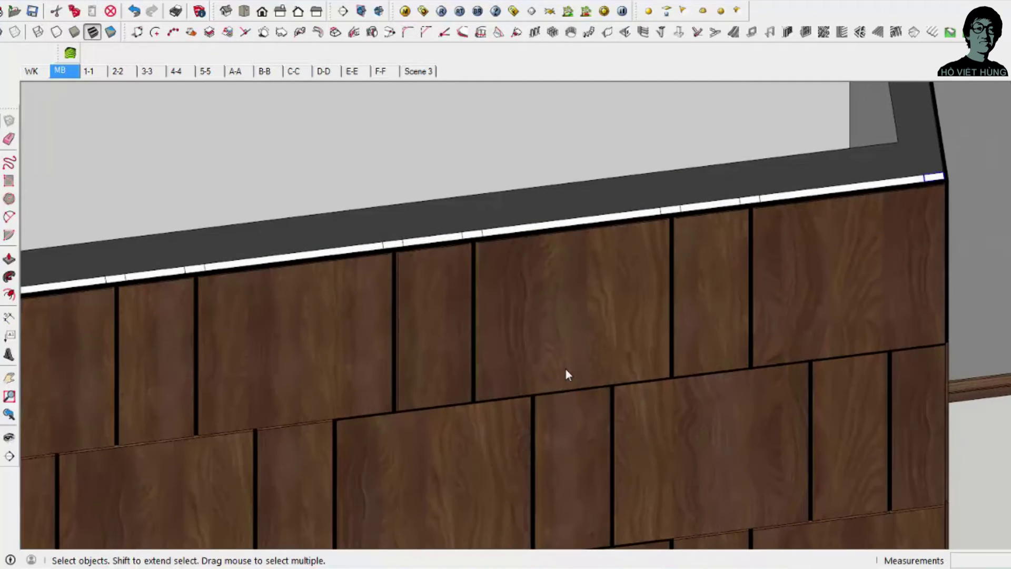
scroll(568, 374, up, 1)
scroll(568, 374, down, 1)
scroll(568, 374, up, 2)
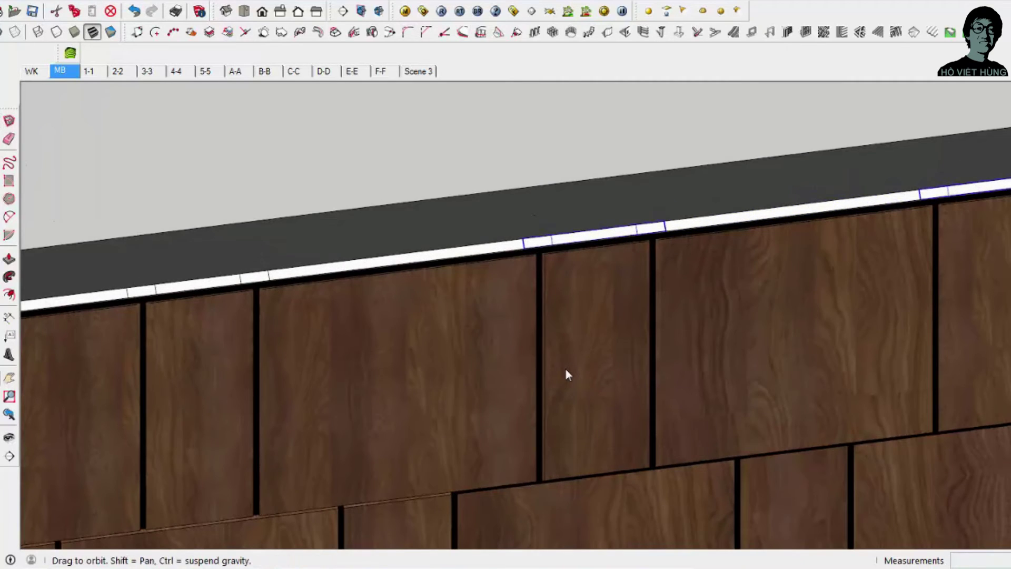
scroll(568, 374, up, 1)
scroll(567, 374, down, 2)
scroll(568, 374, up, 1)
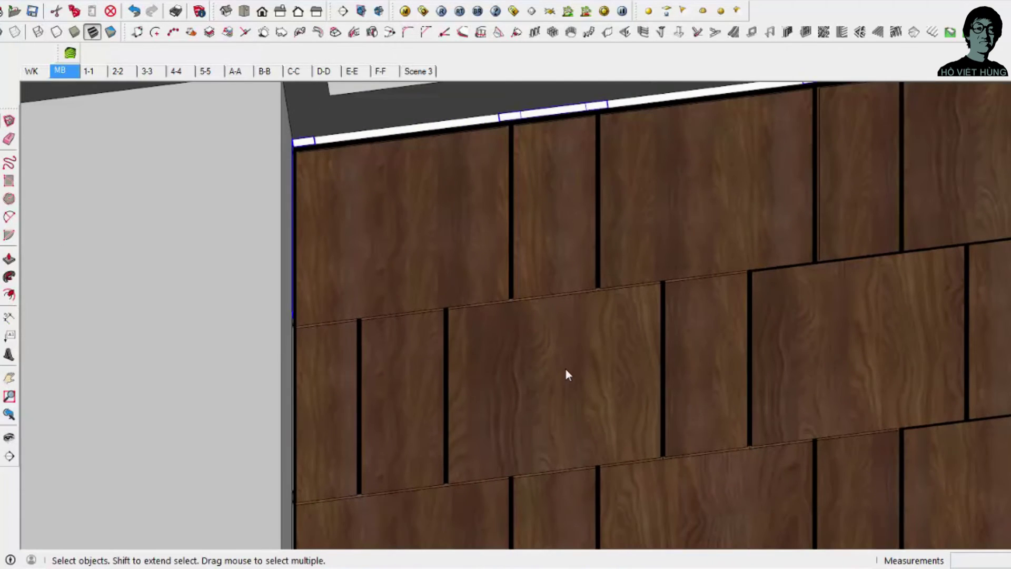
Step: Remove the wood wall panels and paste the framing at the wall's lower corner
click(568, 374)
key(Delete)
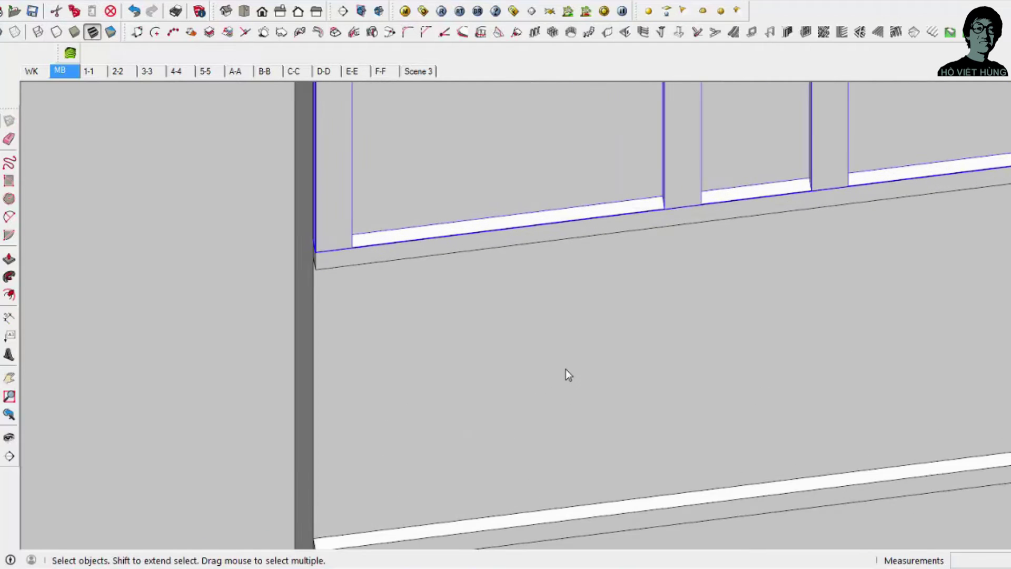
scroll(567, 374, down, 2)
middle_drag(568, 374, 566, 375)
key(ctrl)
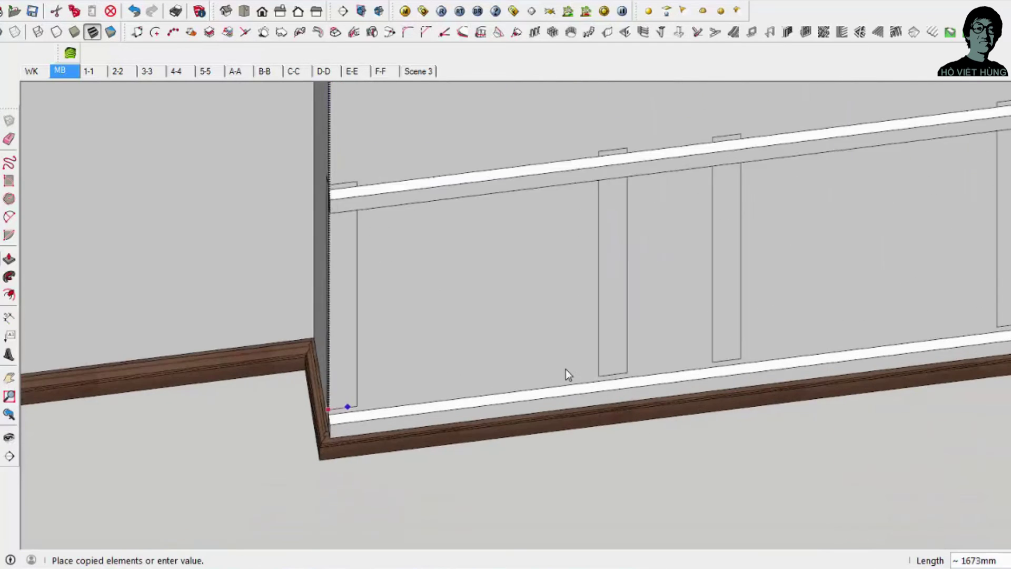
scroll(568, 374, up, 1)
scroll(567, 374, up, 2)
click(568, 374)
scroll(568, 374, down, 2)
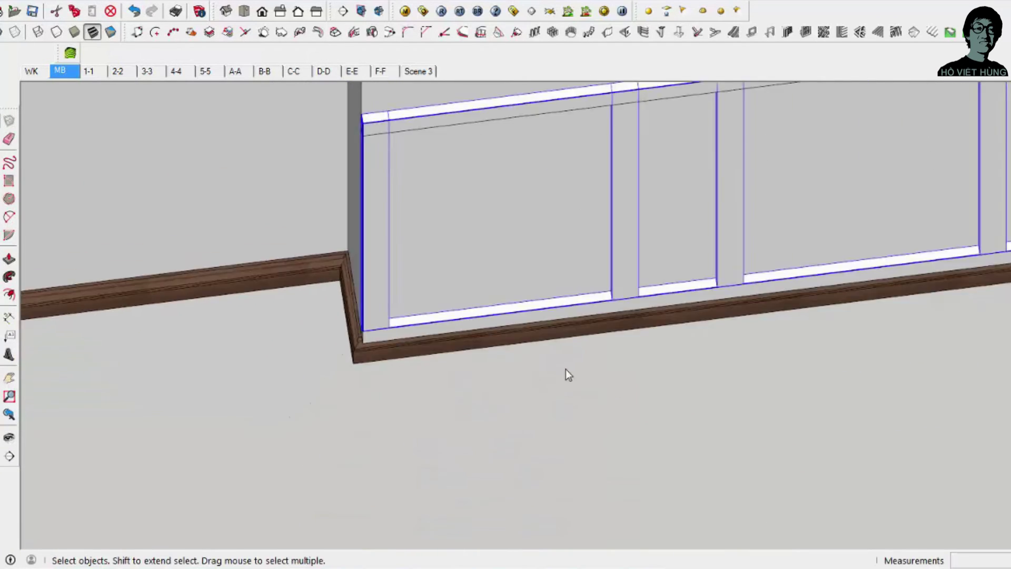
scroll(568, 374, down, 1)
scroll(568, 373, down, 1)
scroll(567, 374, up, 1)
scroll(567, 374, up, 1)
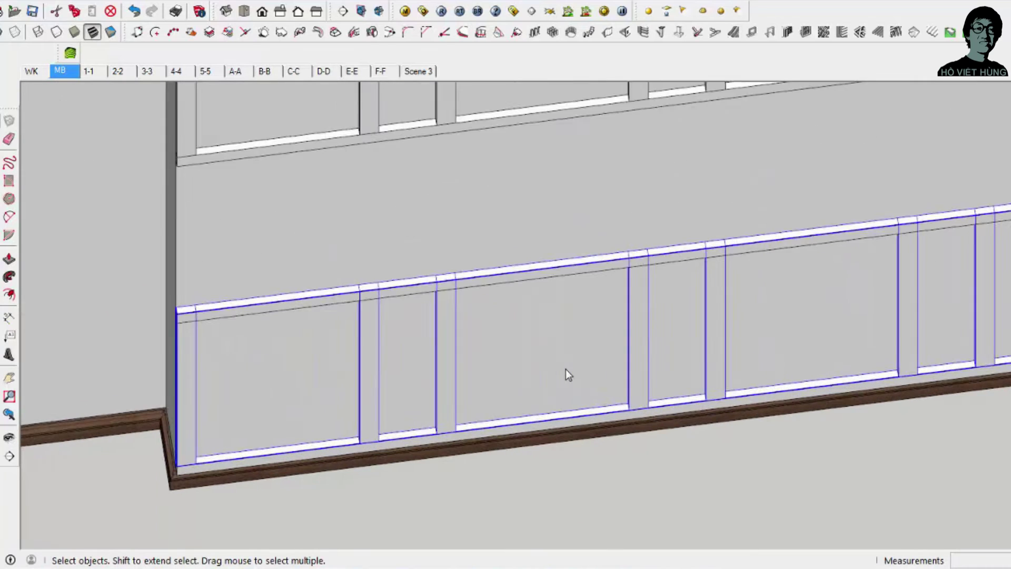
scroll(568, 374, up, 1)
Step: Copy the framing row one tier higher and scale it vertically to about 0.97
key(m)
click(568, 374)
key(ctrl)
key(space)
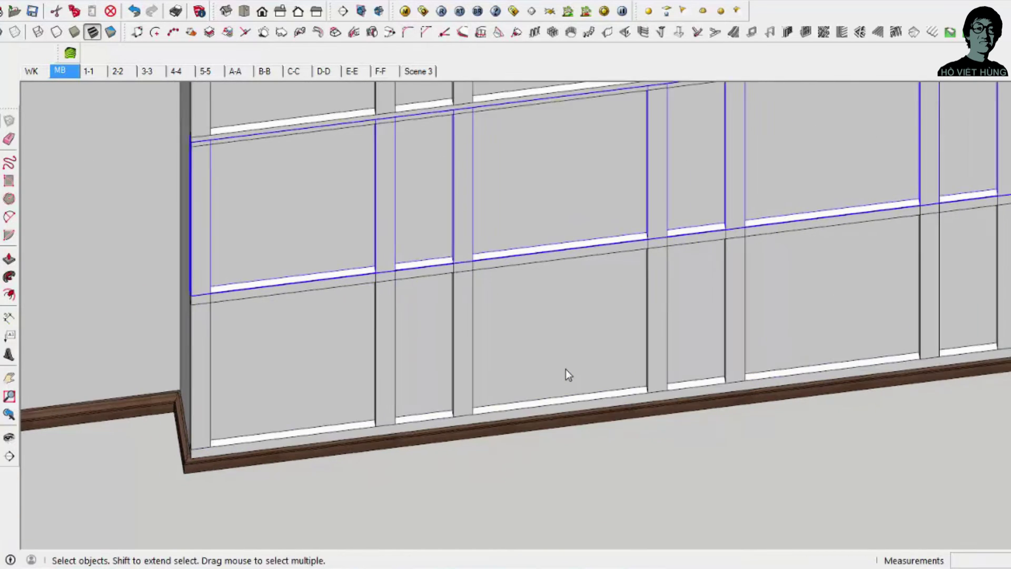
scroll(568, 374, up, 1)
key(s)
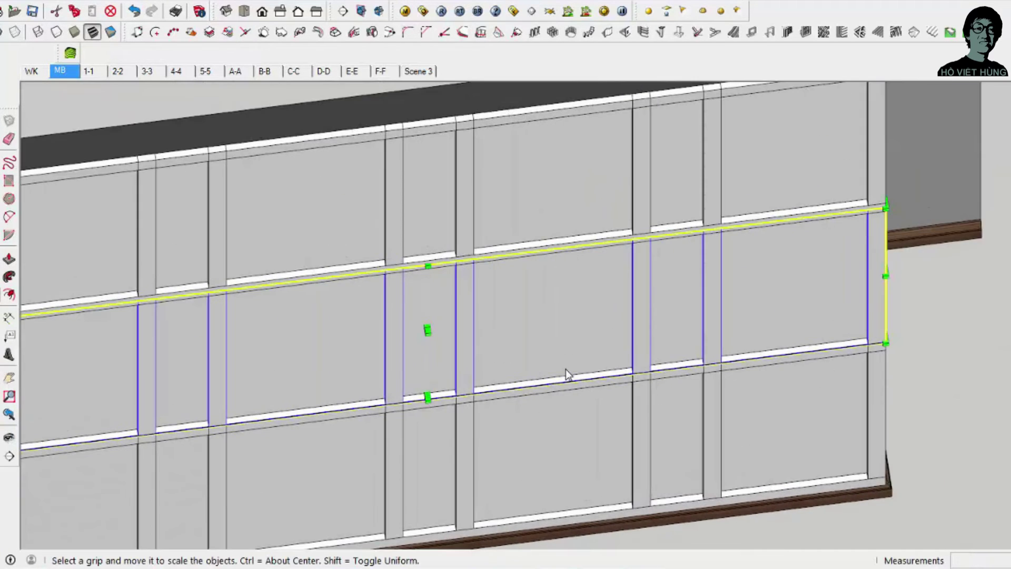
scroll(567, 374, up, 2)
scroll(568, 374, up, 2)
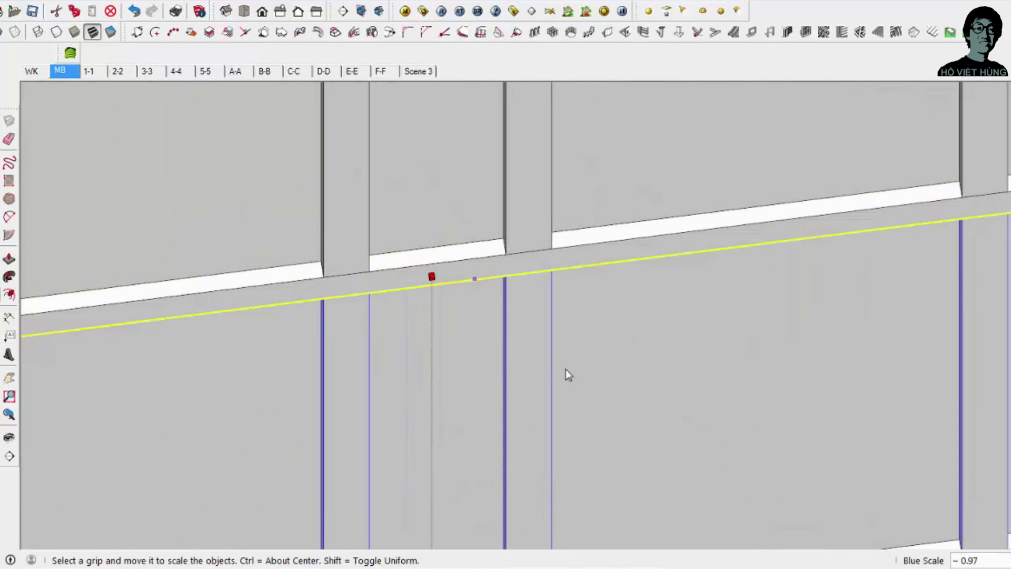
key(space)
scroll(568, 373, down, 3)
scroll(568, 374, down, 2)
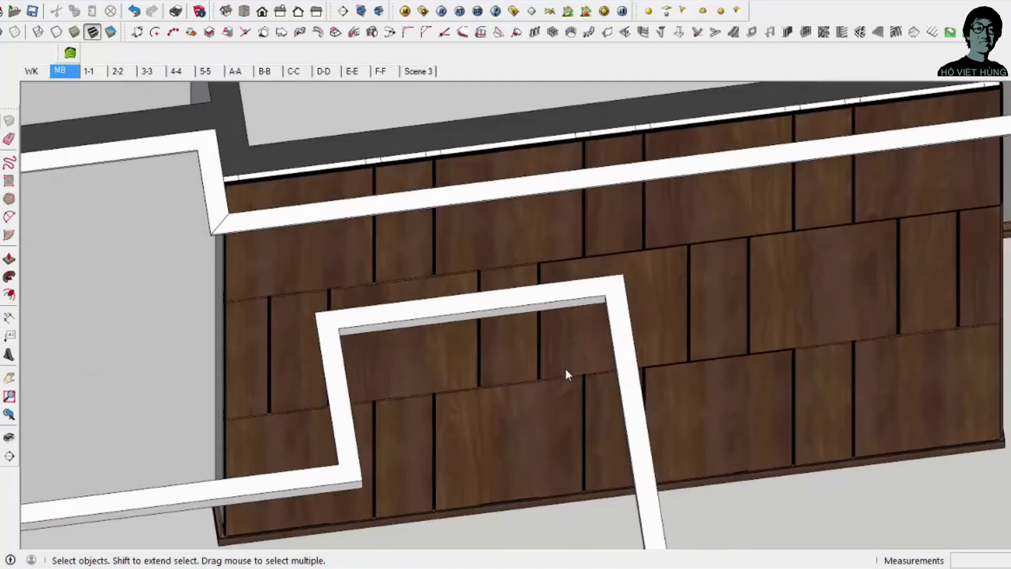
scroll(568, 374, up, 2)
scroll(568, 374, up, 2)
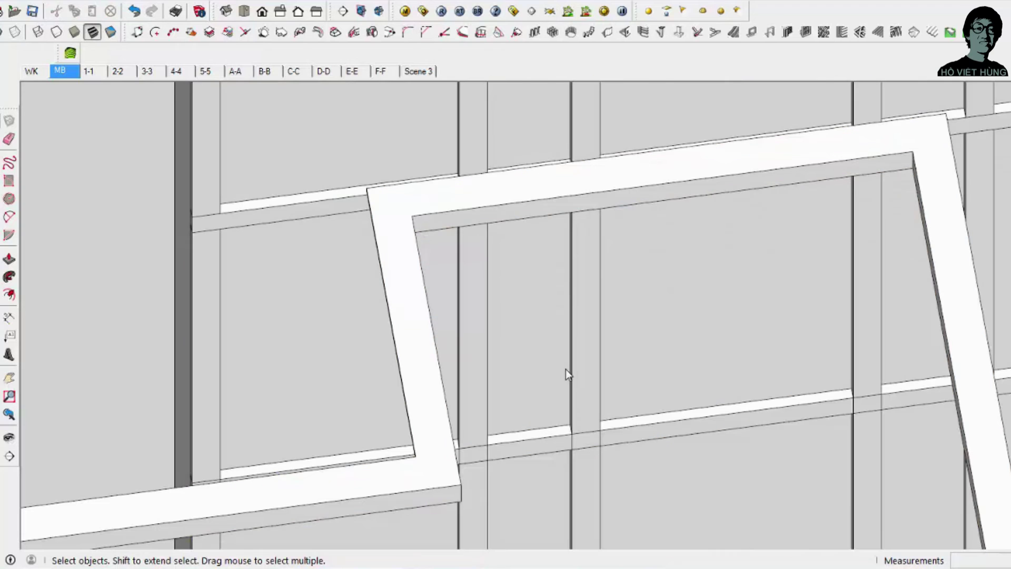
Step: Select the wall panel group and open it for editing
click(568, 374)
key(m)
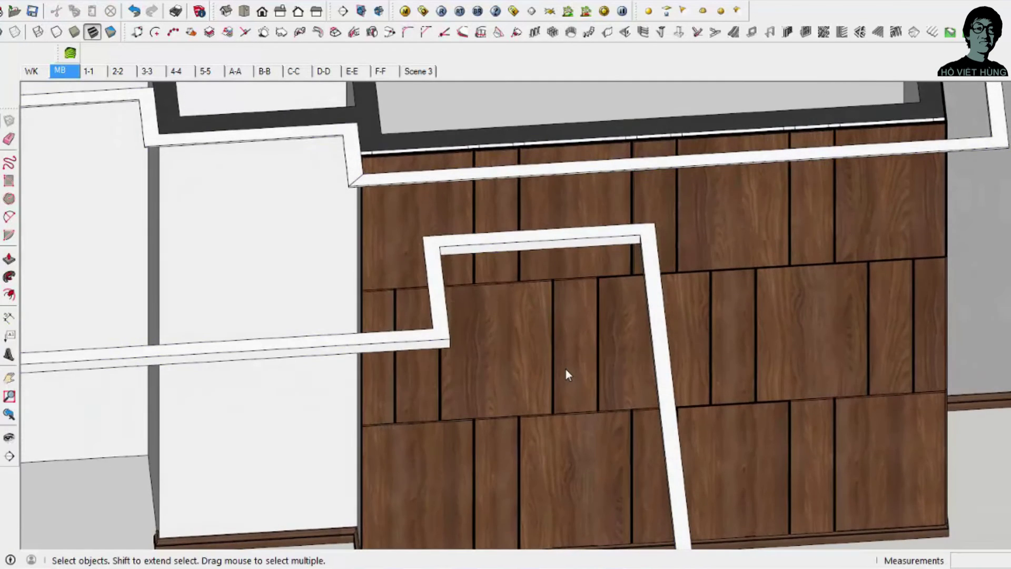
double_click(568, 373)
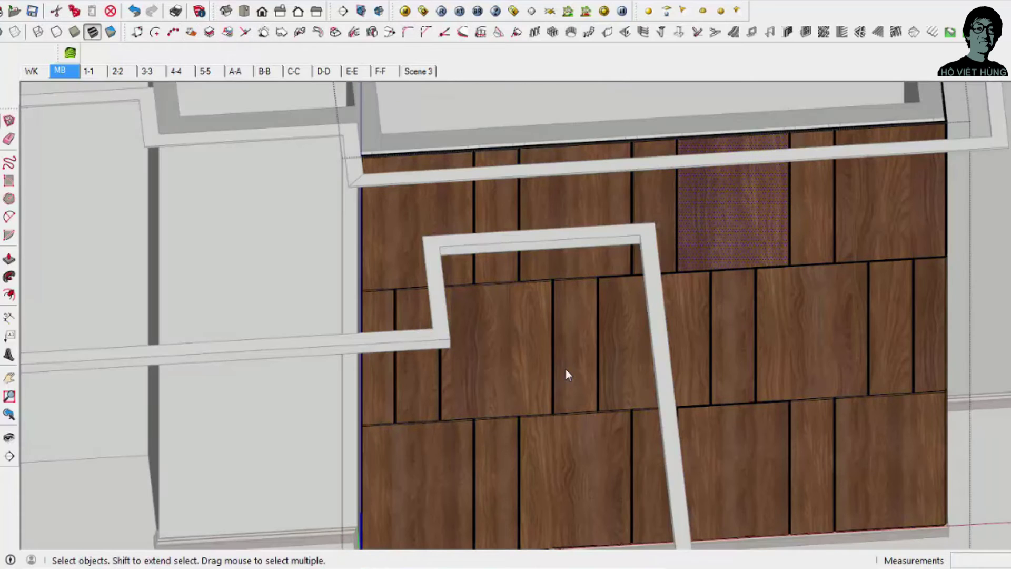
scroll(568, 374, down, 3)
middle_drag(568, 374, 568, 374)
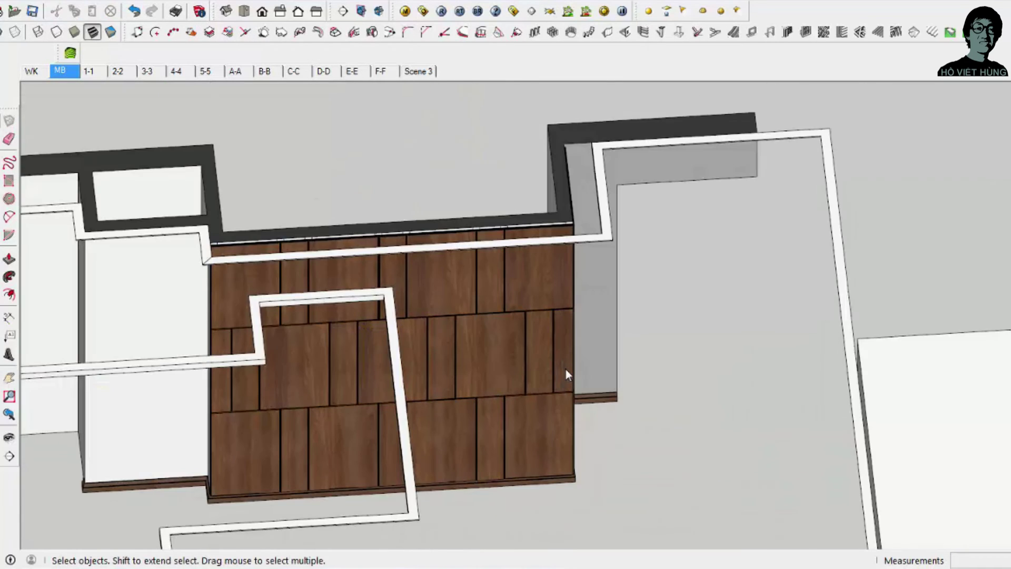
scroll(567, 374, up, 3)
scroll(568, 374, up, 1)
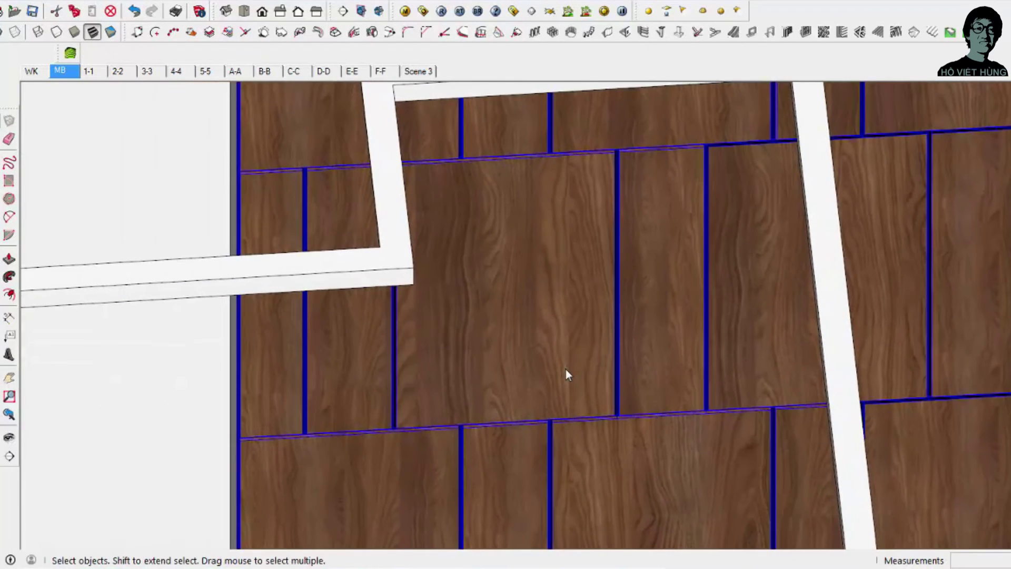
scroll(568, 374, up, 3)
middle_drag(568, 374, 568, 374)
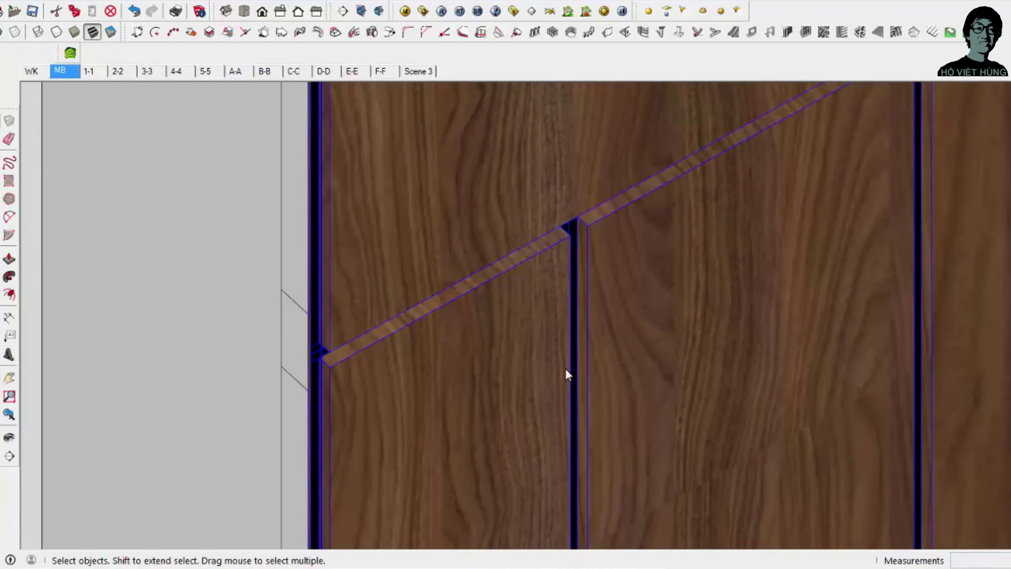
scroll(568, 374, up, 2)
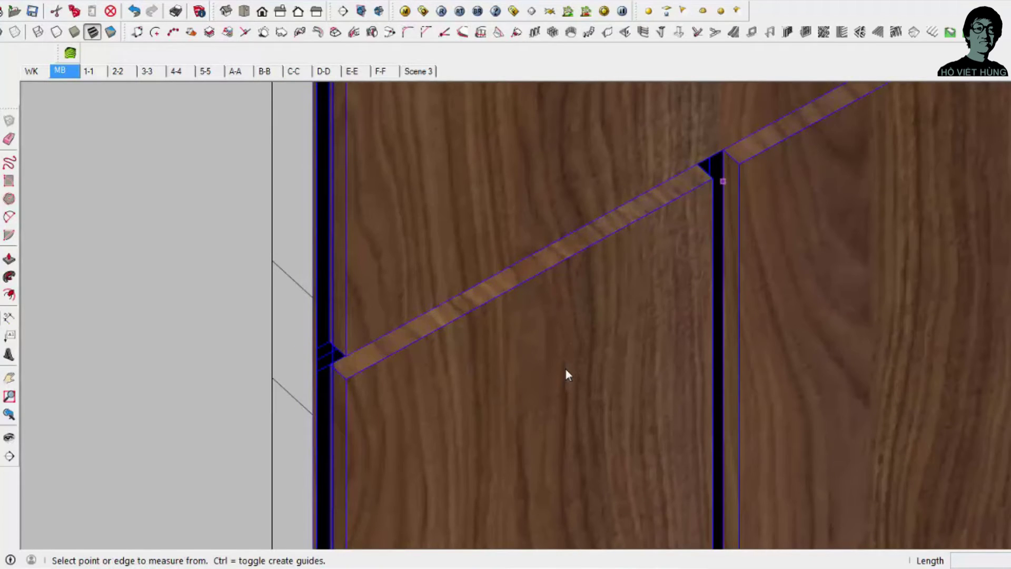
middle_drag(568, 374, 568, 374)
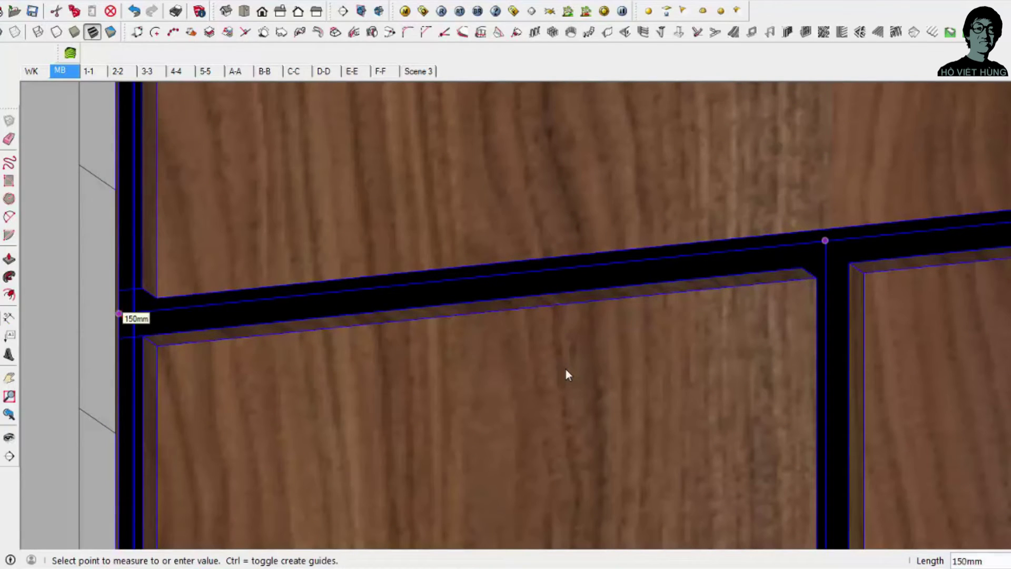
key(space)
middle_drag(568, 374, 567, 374)
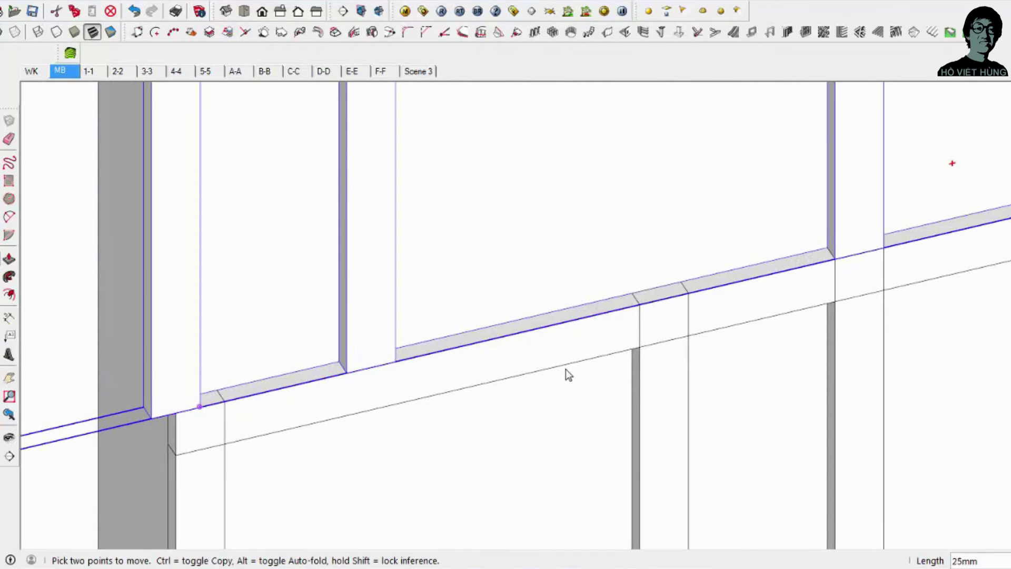
key(ctrl+z)
middle_drag(568, 374, 568, 374)
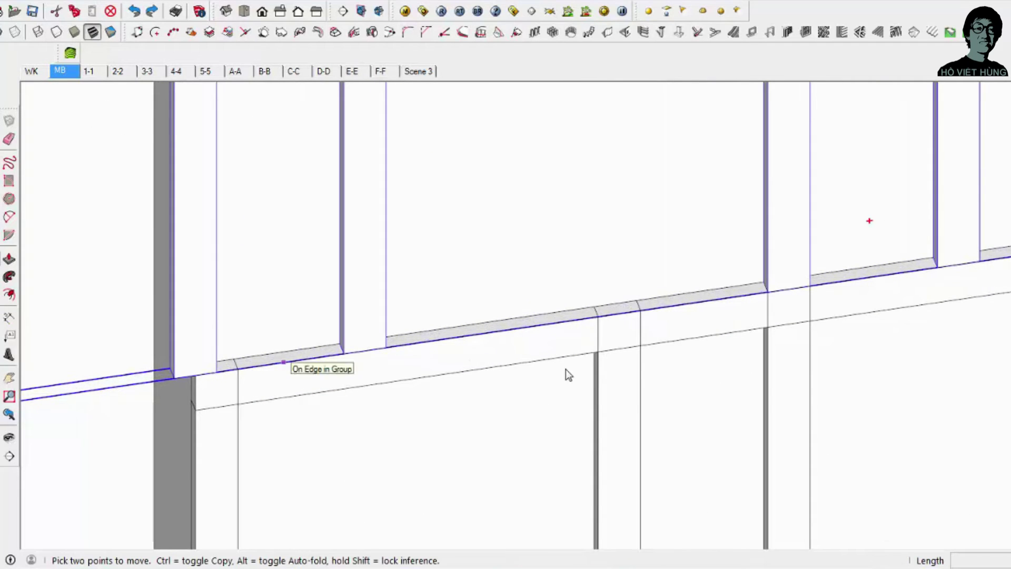
text(150)
key(ctrl+z)
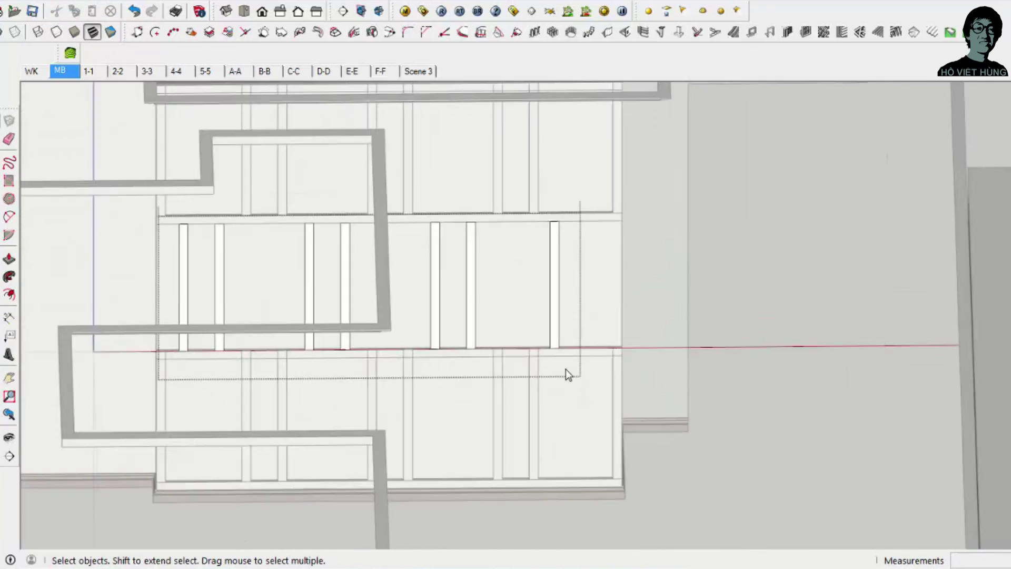
Step: Copy the vertical batten pair 820 mm to the right with Move and Ctrl
click(565, 369)
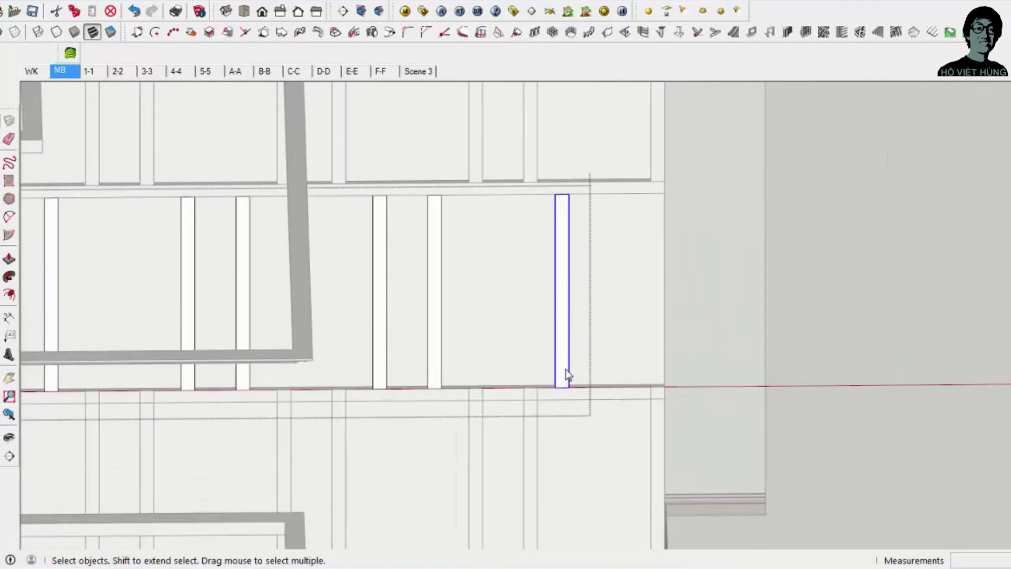
key(m)
key(ctrl)
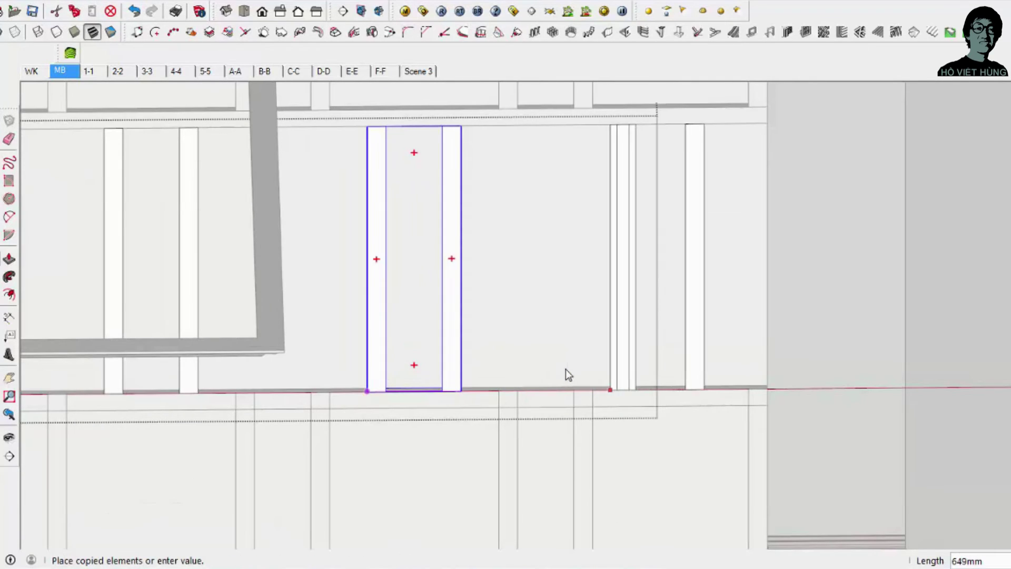
text(820)
key(Return)
Step: Toggle undo/redo to check the batten copy, then orbit to an isometric view
key(space)
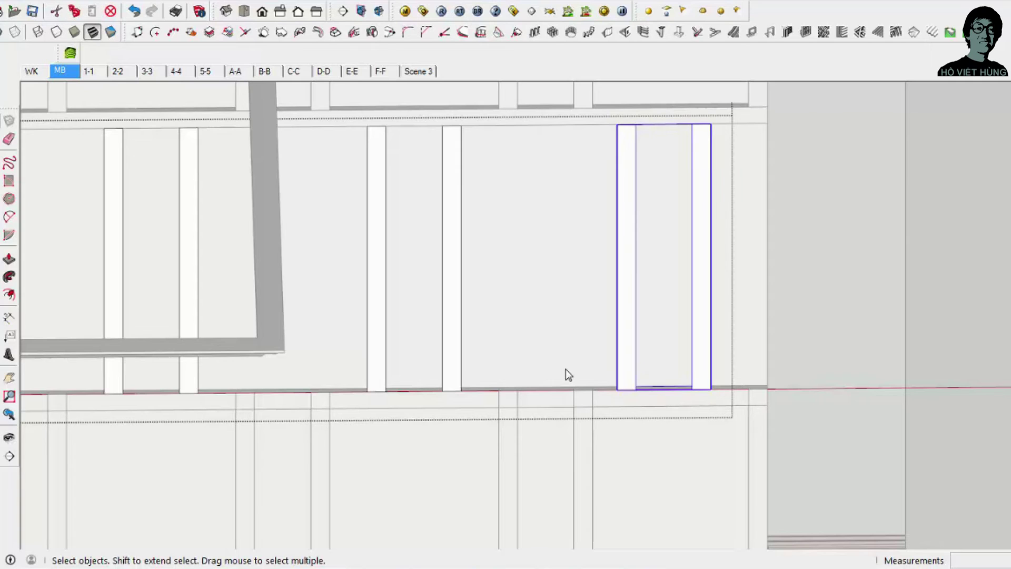
key(ctrl+y)
key(ctrl+z)
key(ctrl+y)
key(ctrl+z)
key(ctrl+y)
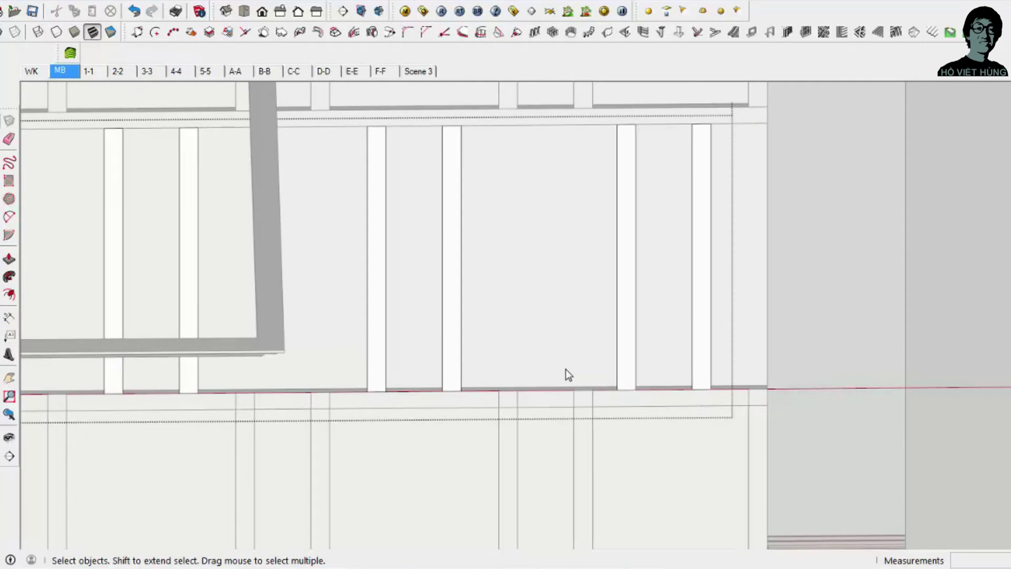
scroll(565, 369, down, 3)
middle_drag(566, 371, 565, 371)
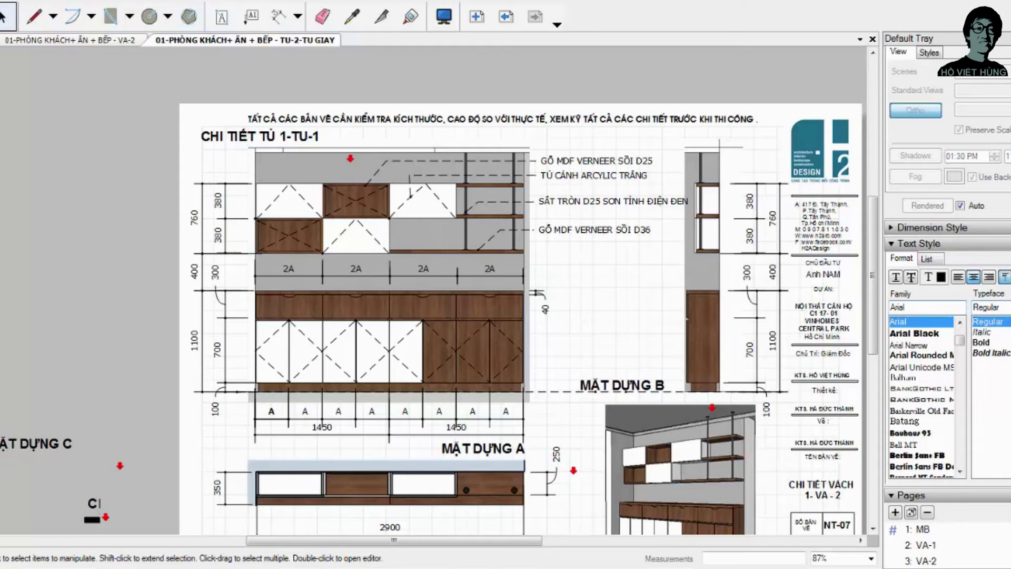
click(920, 220)
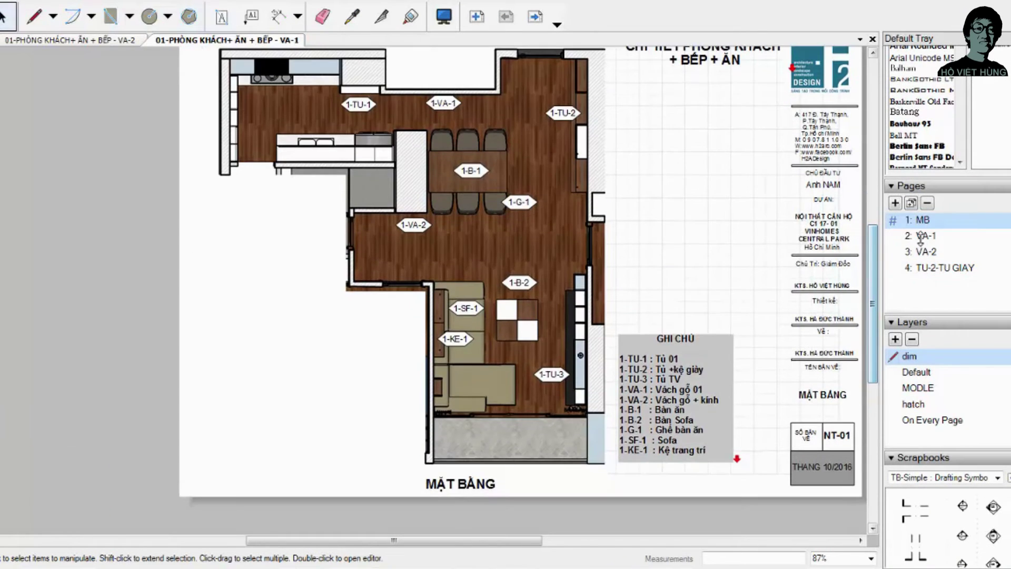
click(921, 236)
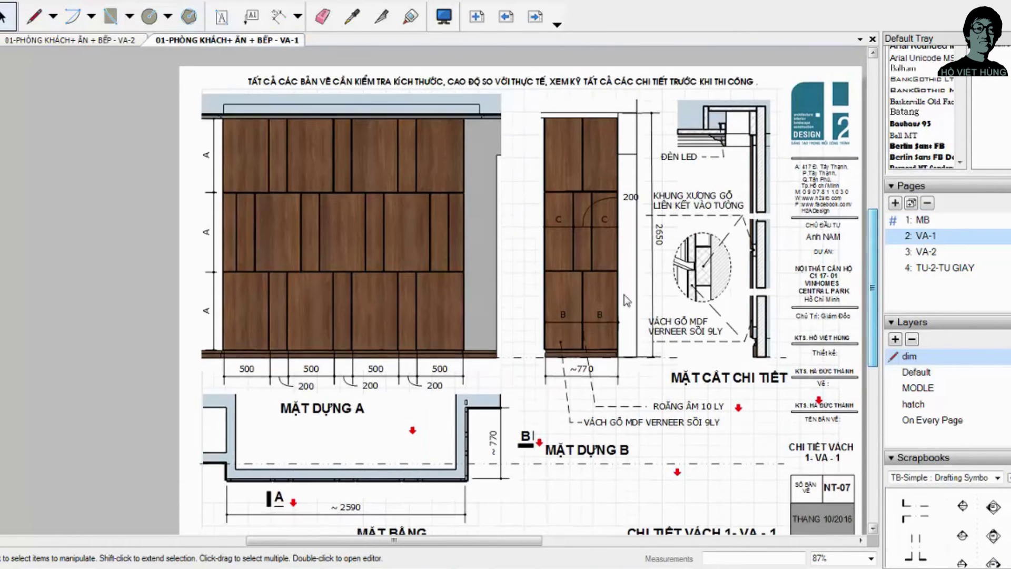
click(937, 251)
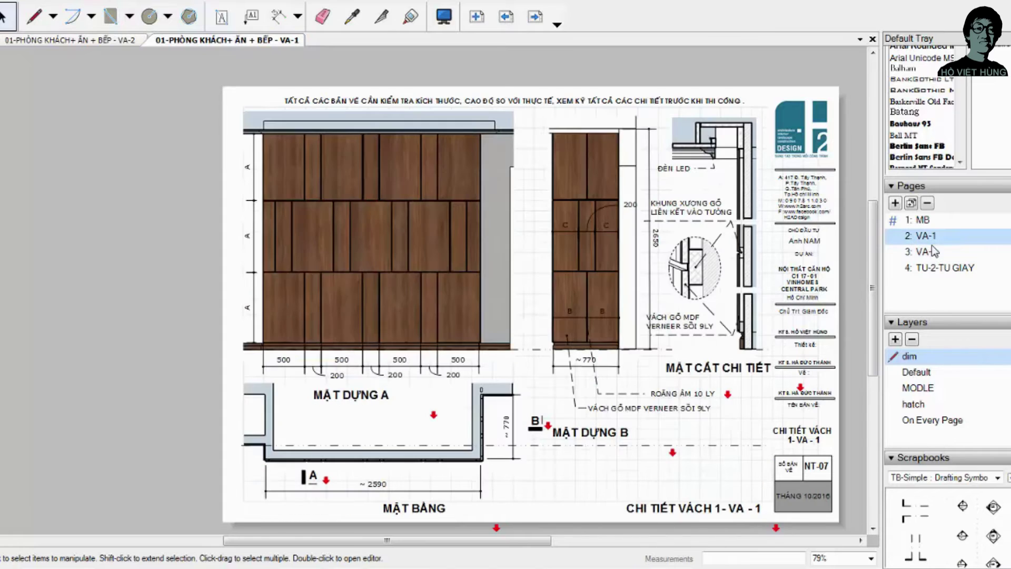
click(943, 268)
scroll(573, 195, up, 1)
scroll(614, 213, down, 2)
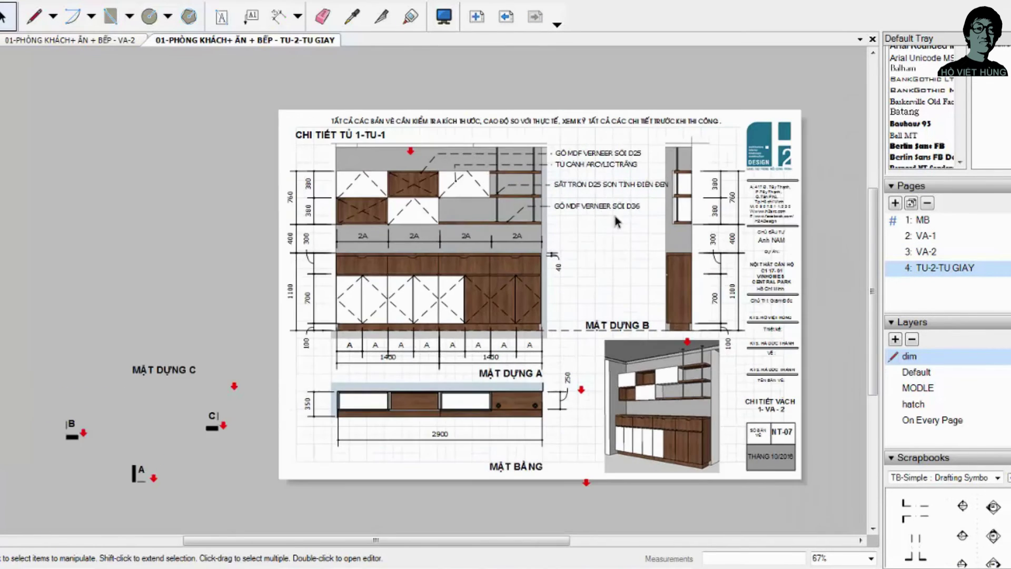
scroll(523, 198, up, 3)
scroll(488, 222, up, 2)
scroll(487, 222, up, 1)
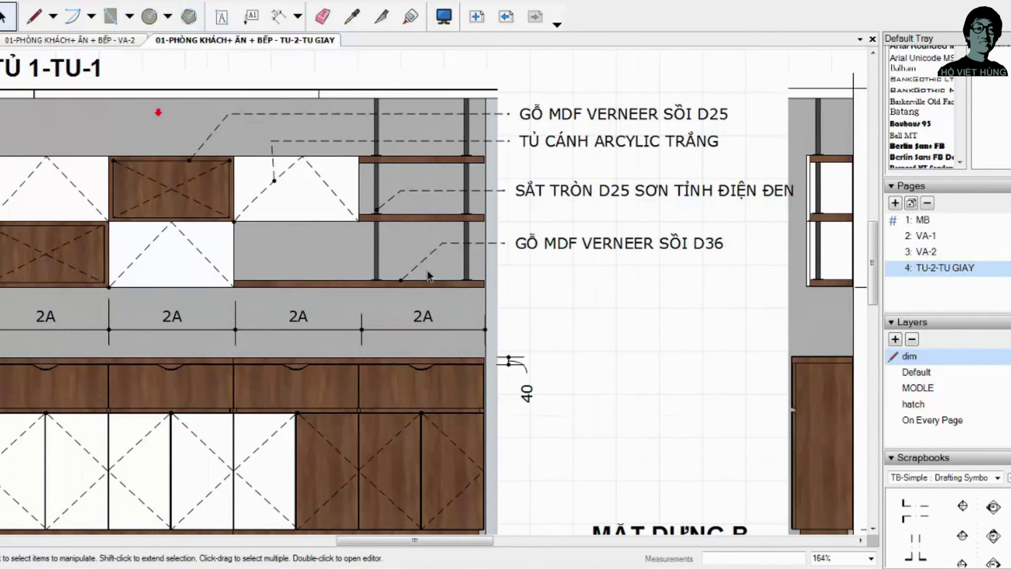
Step: Copy the GỖ MDF VERNEER SỒI D36 label down, pointing its leader at the lower cabinet top
click(496, 245)
ctrl+drag(496, 245, 502, 337)
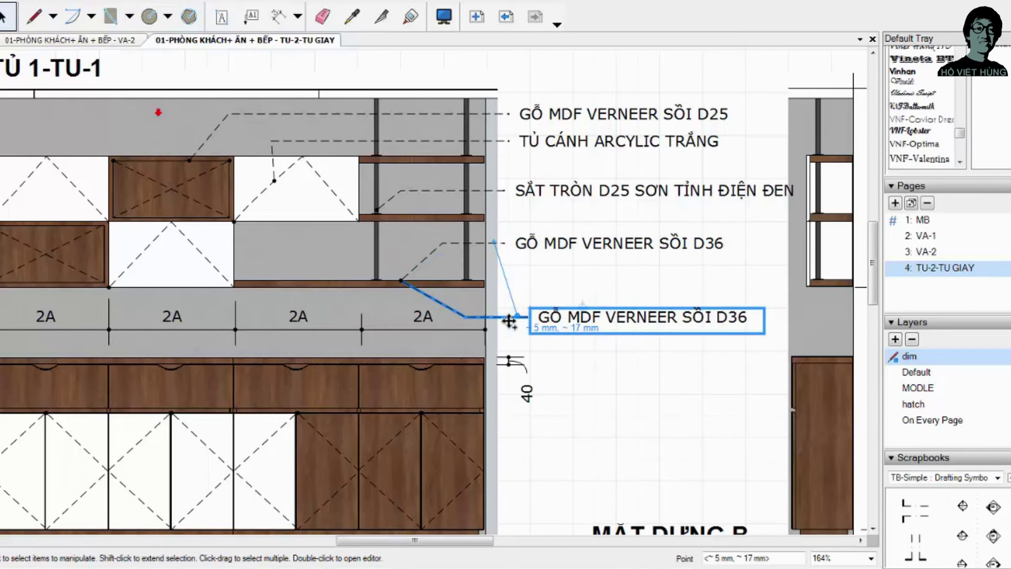
drag(401, 280, 410, 358)
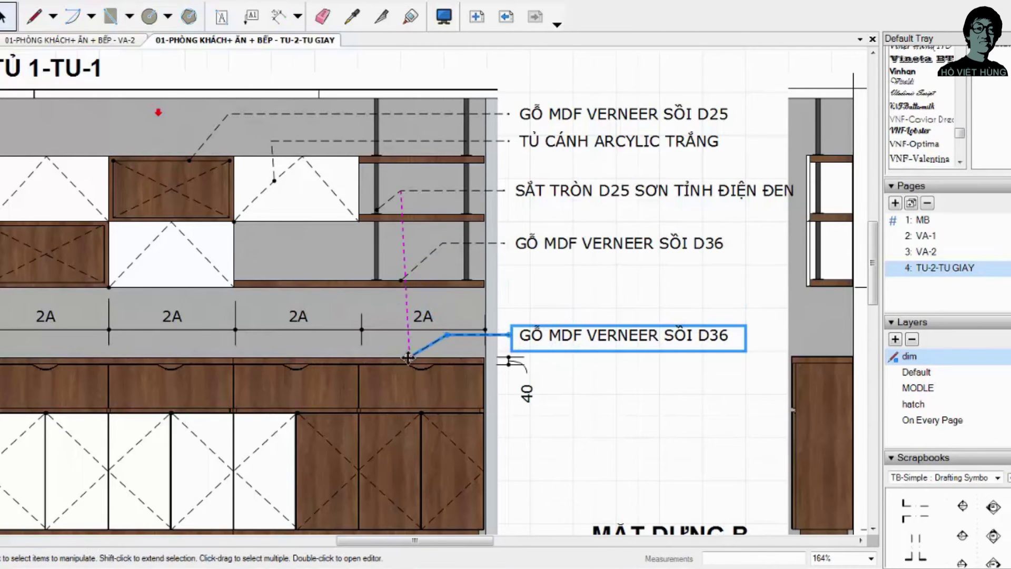
scroll(607, 448, down, 3)
scroll(608, 447, up, 4)
scroll(514, 372, down, 1)
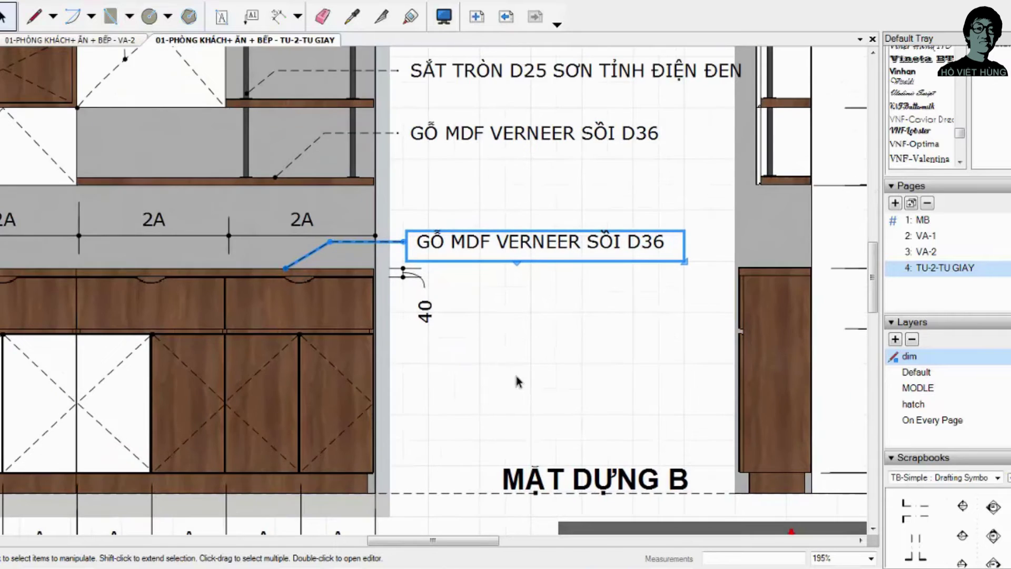
scroll(499, 364, down, 1)
scroll(527, 311, down, 2)
scroll(521, 263, down, 1)
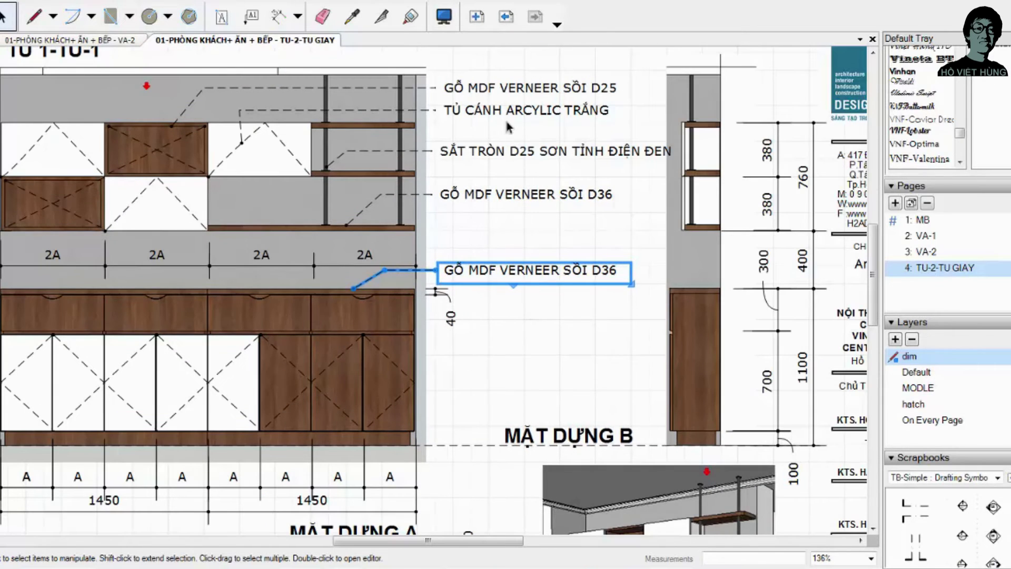
Step: Copy the D25 label down with its leader on the lower wood doors
click(505, 89)
drag(349, 85, 354, 343)
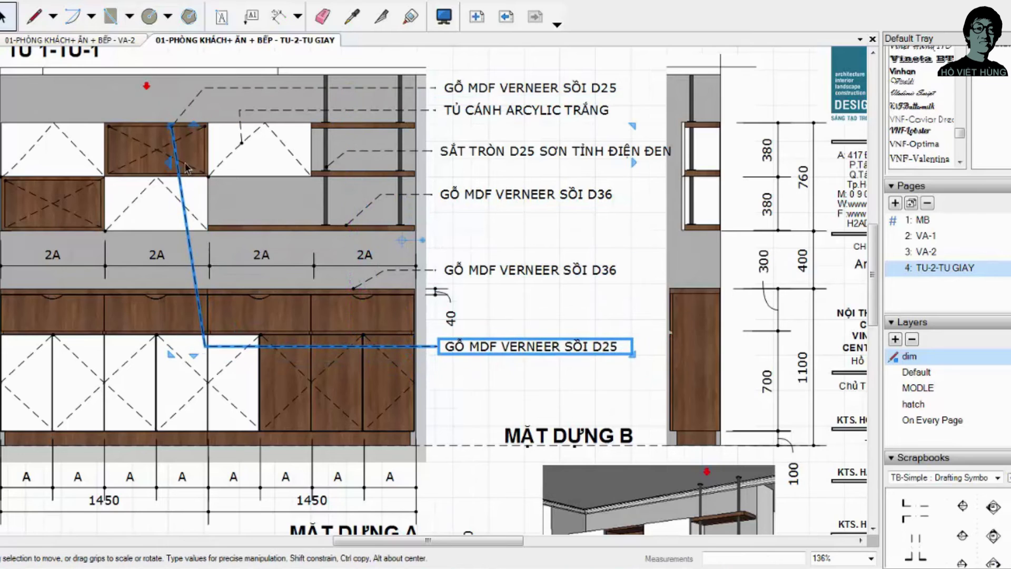
mouse_move(172, 127)
mouse_down()
mouse_move(257, 319)
mouse_move(276, 319)
mouse_up()
drag(202, 346, 297, 346)
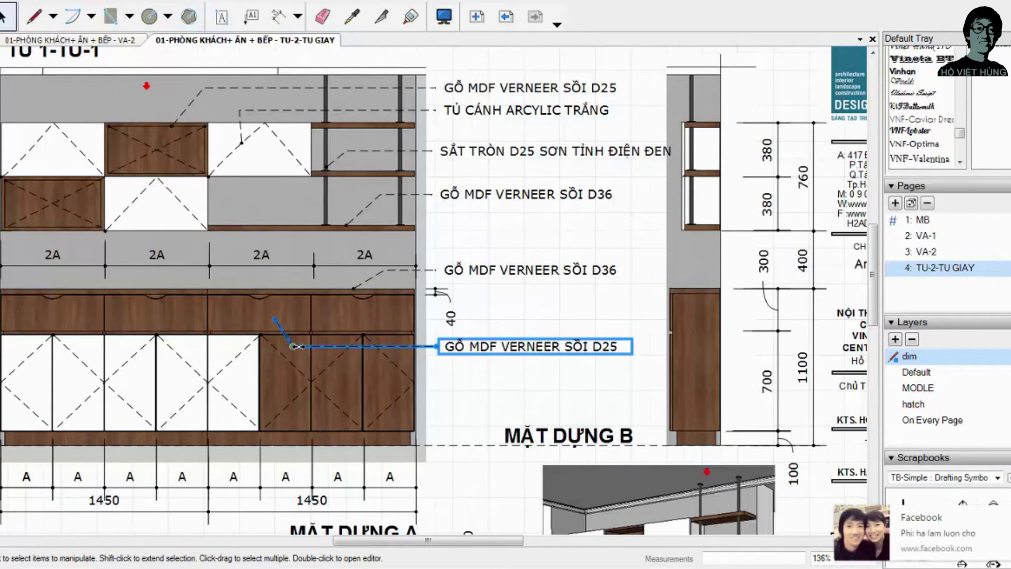
scroll(550, 347, up, 1)
scroll(527, 350, up, 1)
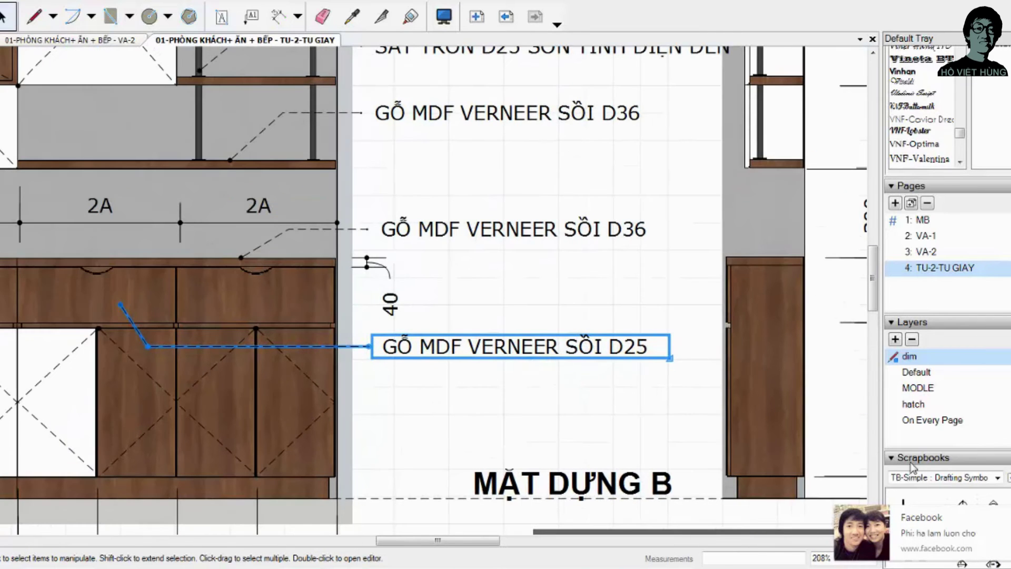
scroll(396, 378, down, 1)
scroll(293, 425, up, 2)
Step: Edit the copied label to read CÁNH GỖ MDF VERNEER SỒI D18
double_click(476, 322)
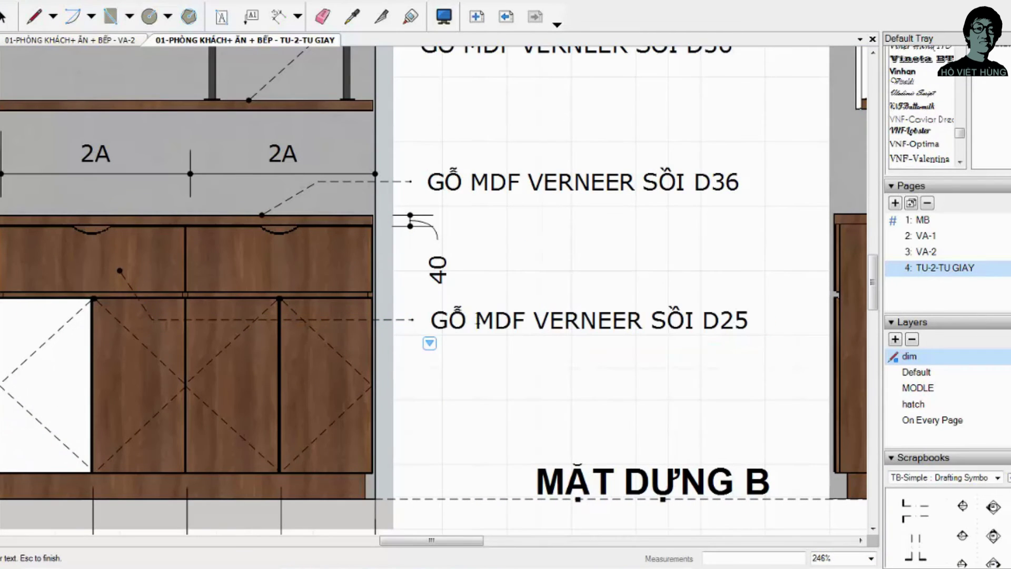
text(CÁNH)
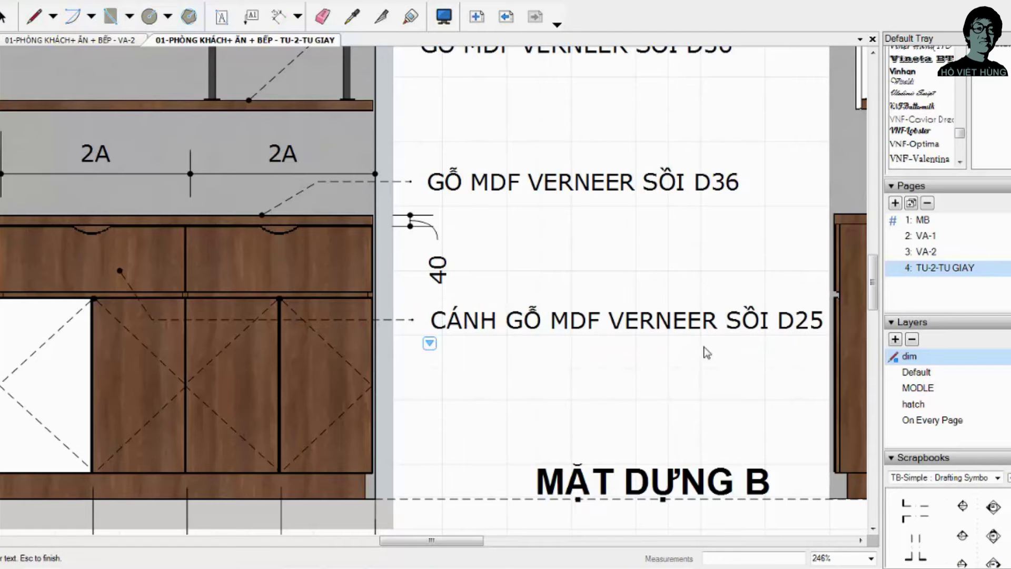
drag(793, 320, 820, 322)
text(18)
key(Escape)
scroll(577, 354, down, 2)
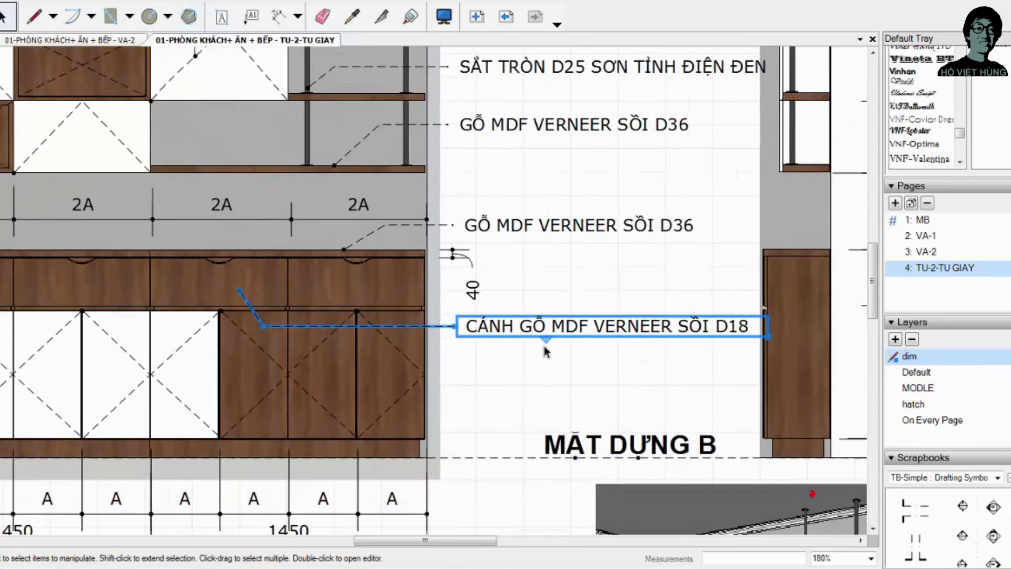
scroll(551, 174, down, 2)
Step: Copy the TỦ CÁNH ARCYLIC TRẮNG label down with its leader on a lower white door
click(497, 124)
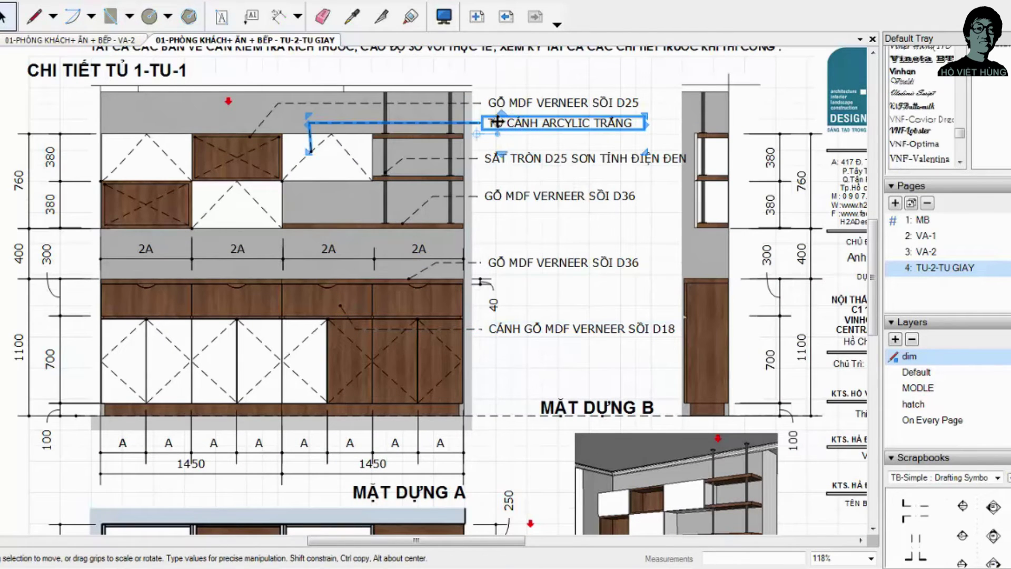
mouse_move(497, 126)
mouse_down()
mouse_move(511, 354)
mouse_move(504, 370)
mouse_up()
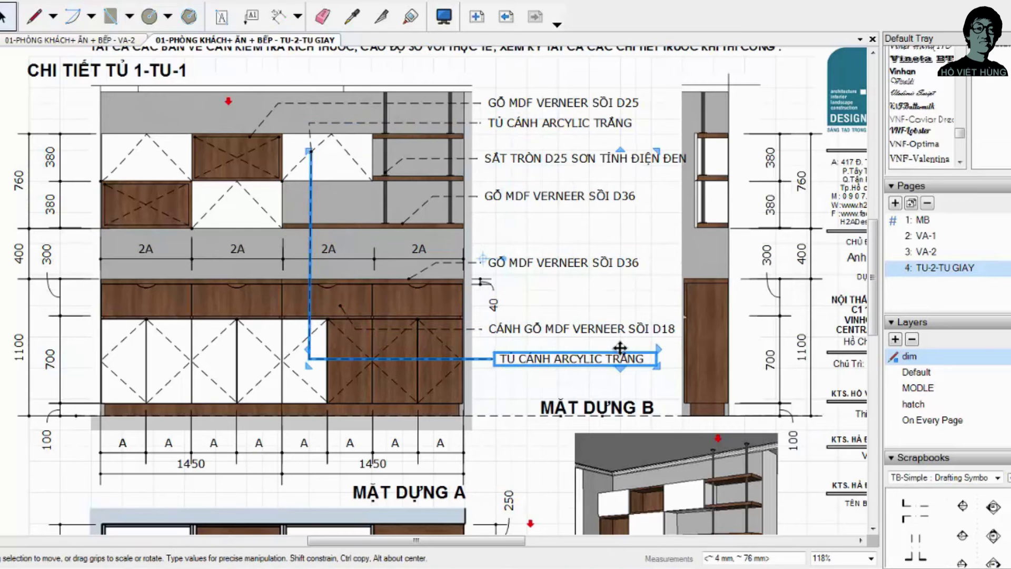
drag(310, 151, 293, 337)
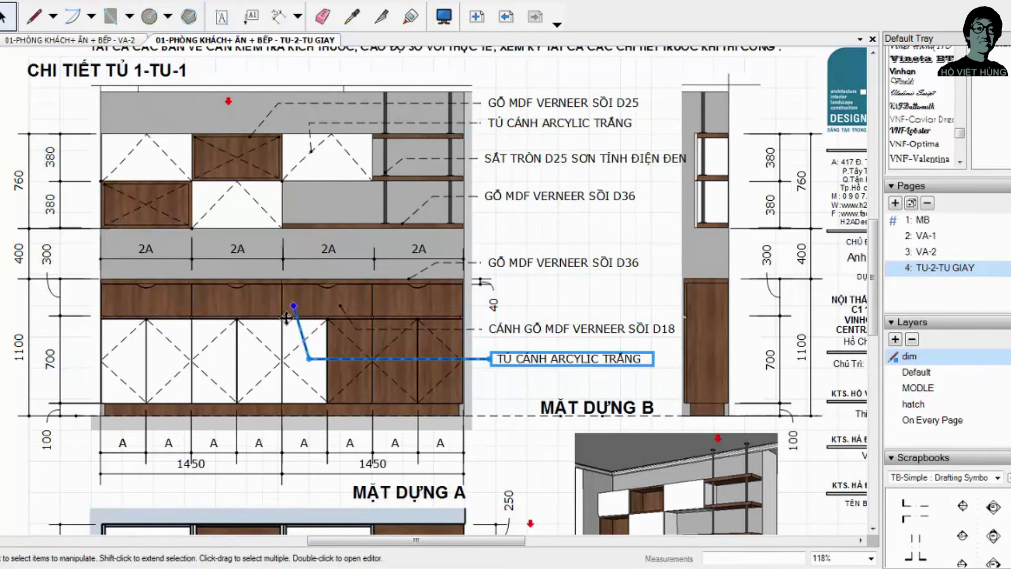
scroll(90, 331, up, 1)
scroll(91, 331, down, 3)
scroll(386, 334, up, 1)
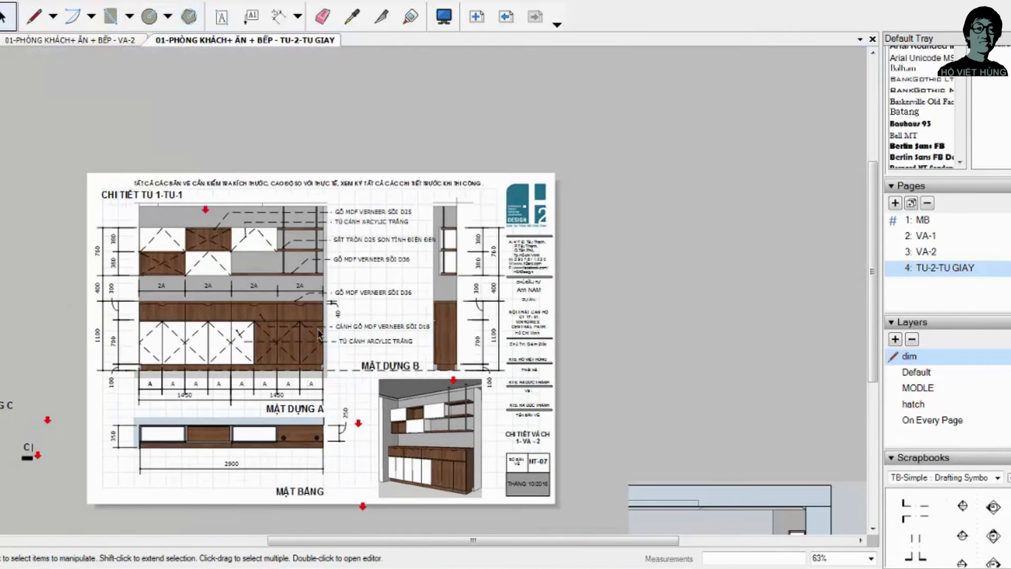
scroll(386, 334, up, 2)
scroll(385, 334, up, 1)
Step: Replace CÁNH with HỘC KÉO in the D18 wood label
double_click(376, 328)
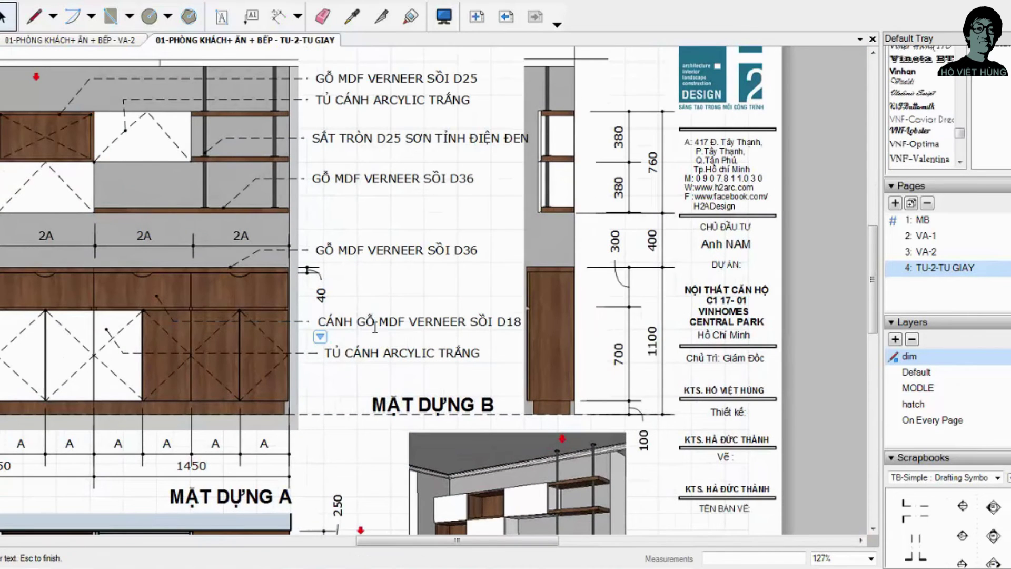
drag(352, 323, 318, 322)
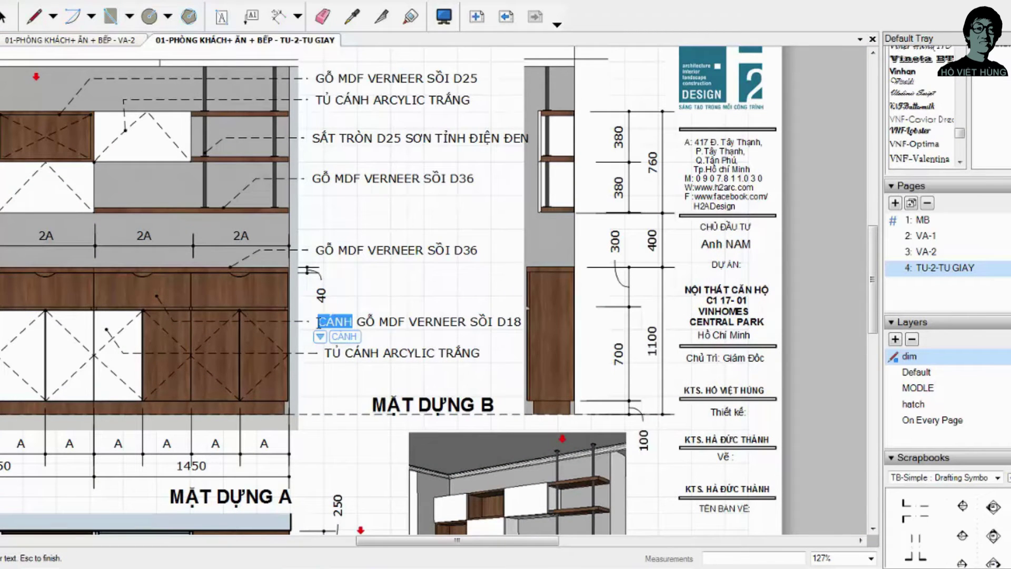
text(HỘC KÉO)
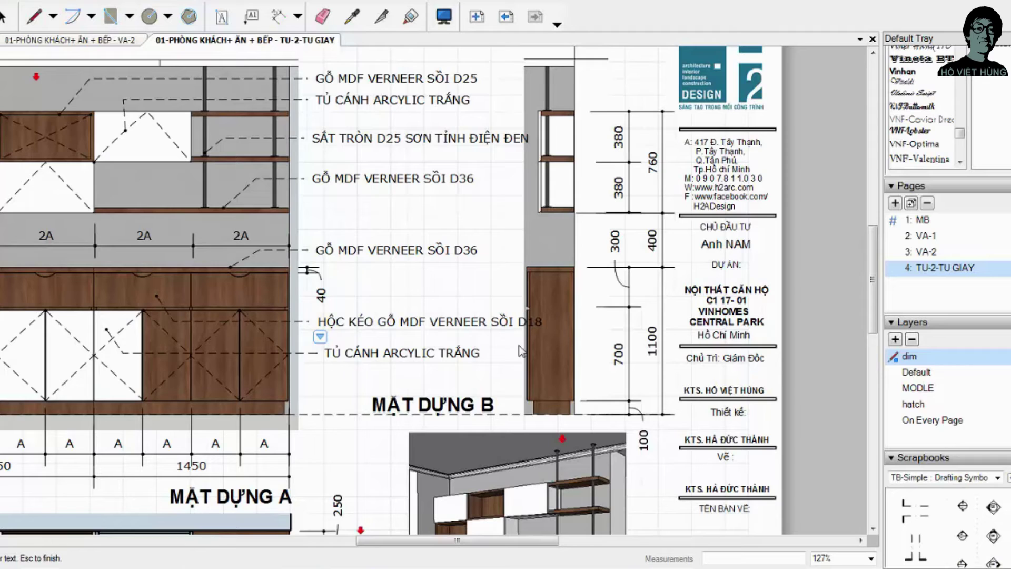
key(Escape)
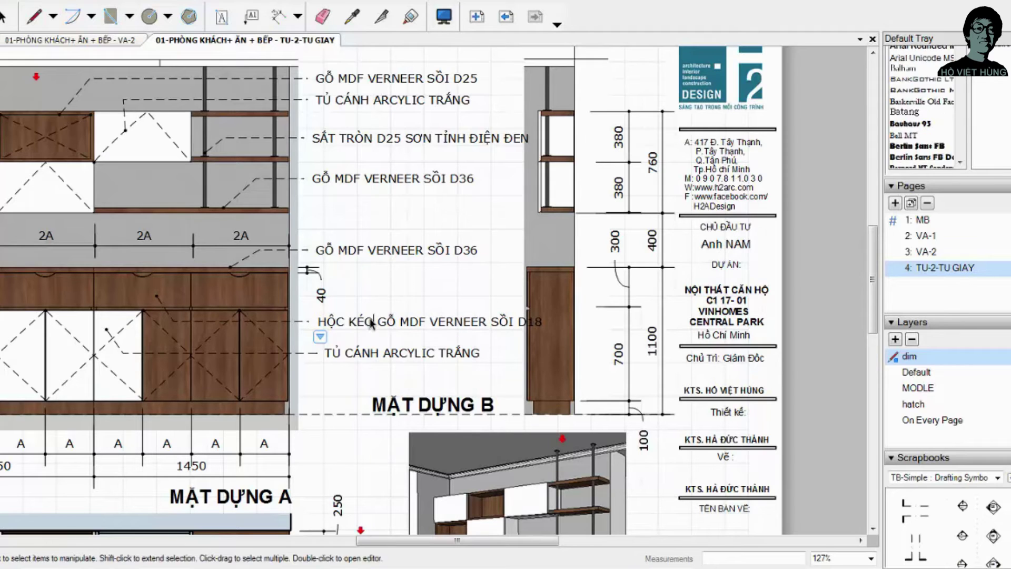
click(375, 322)
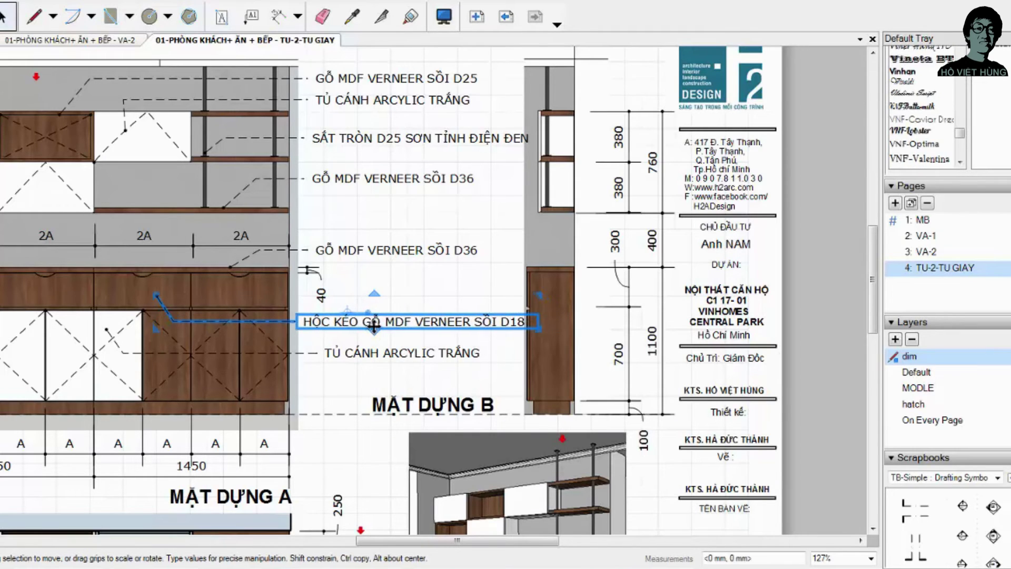
click(352, 357)
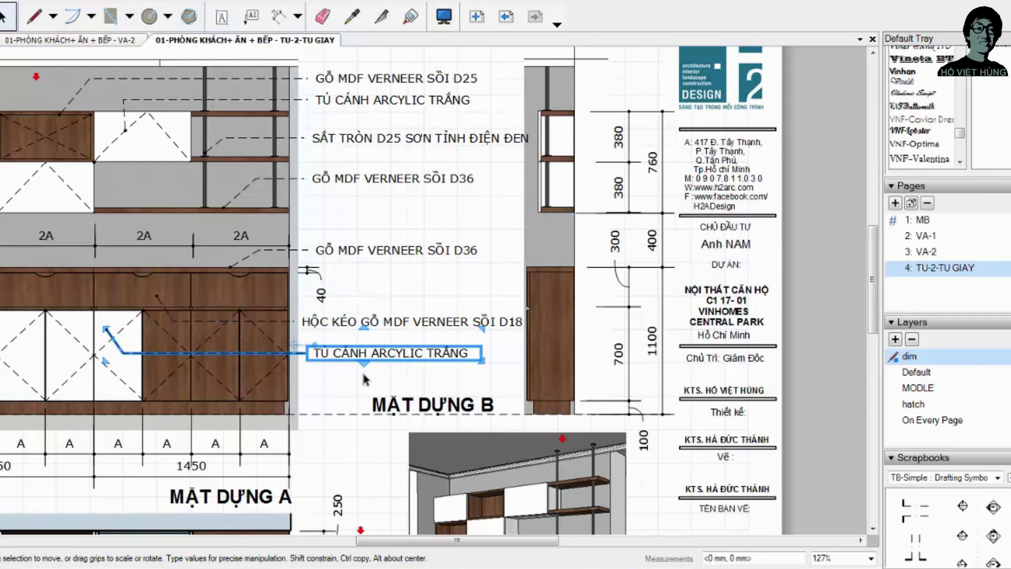
click(366, 380)
scroll(358, 337, down, 5)
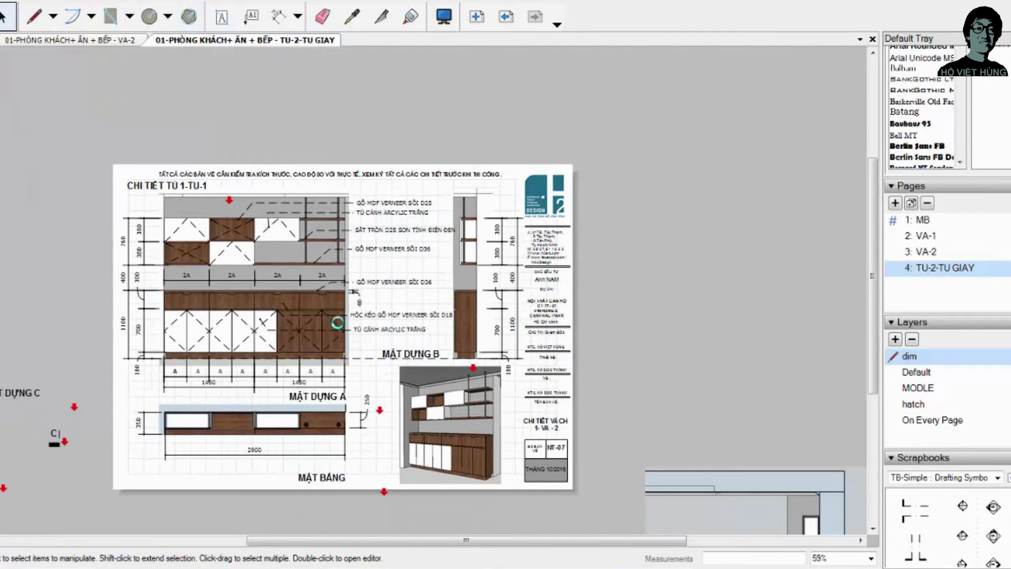
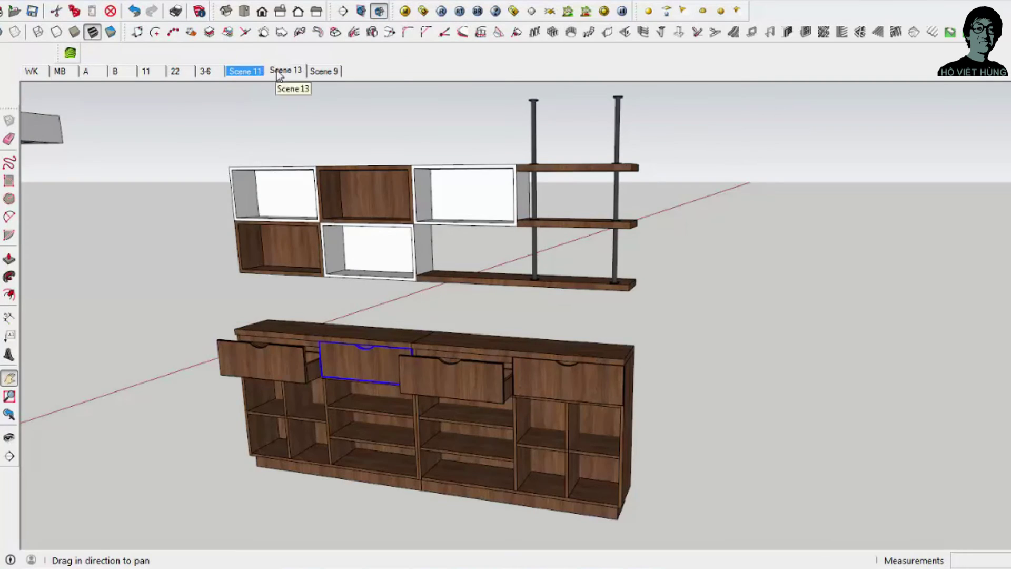
Step: Rename the flat Left elevation scene, Scene 13, to CT
click(276, 71)
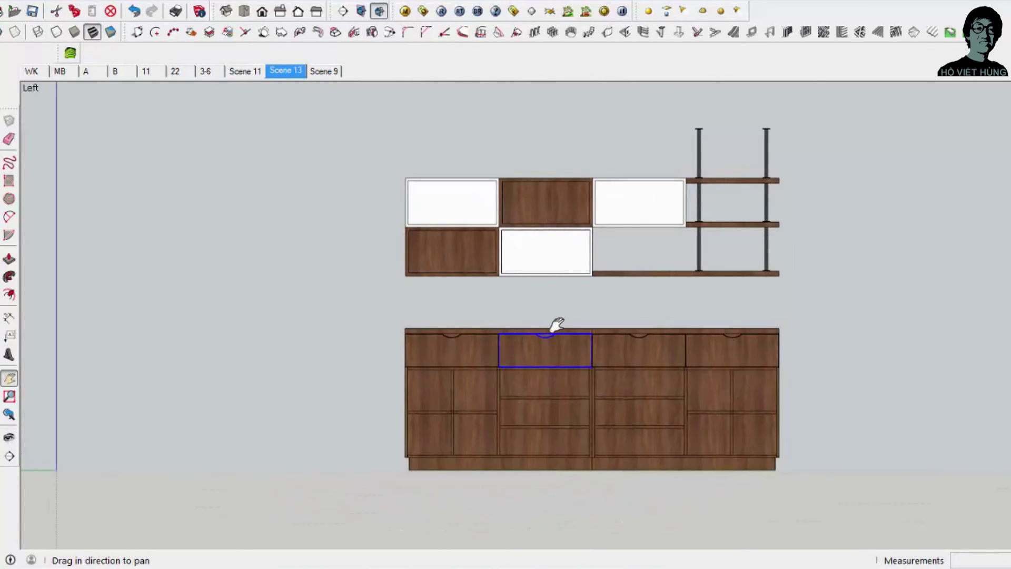
right_click(283, 73)
click(316, 188)
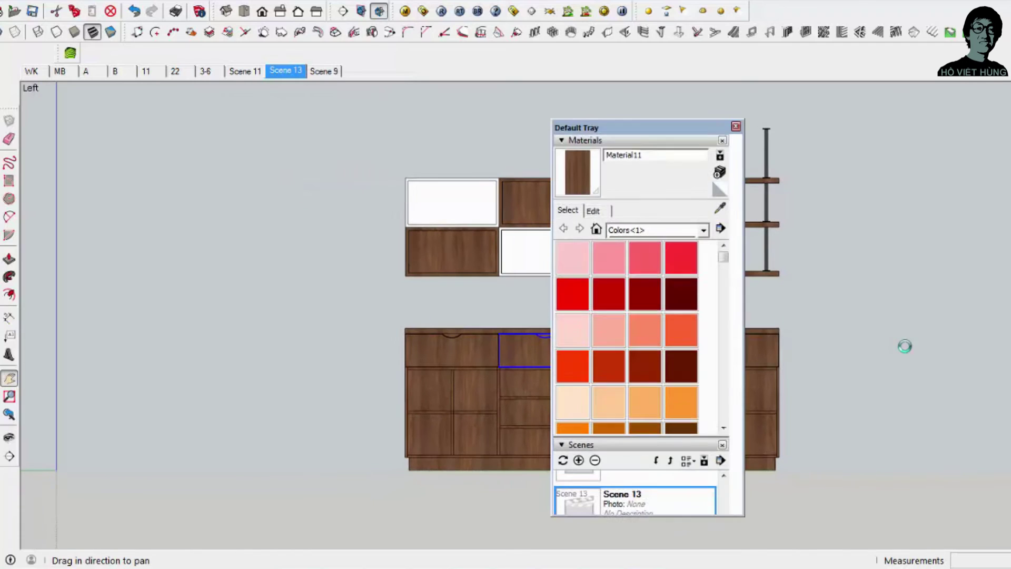
drag(606, 127, 948, 92)
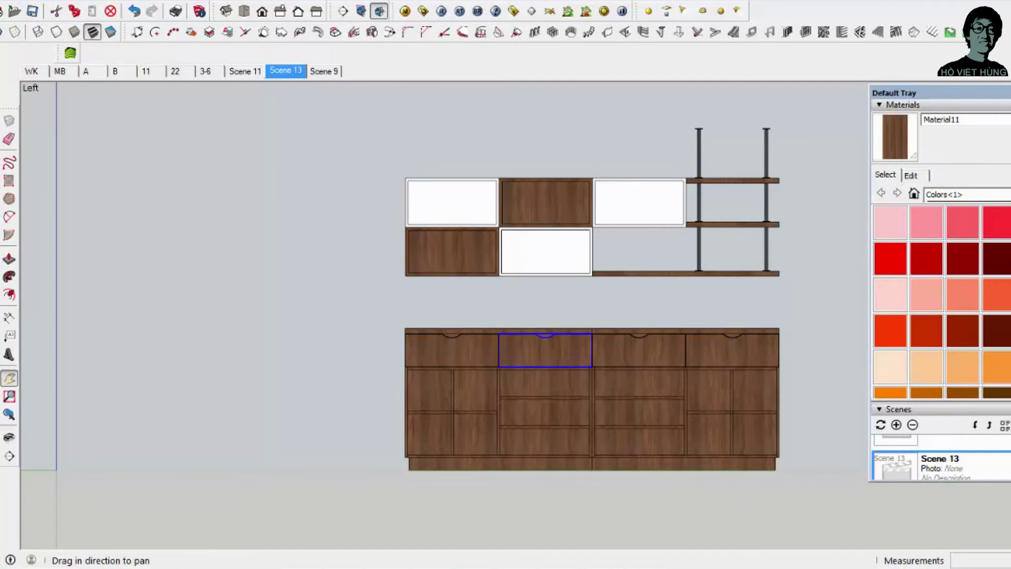
scroll(948, 448, down, 2)
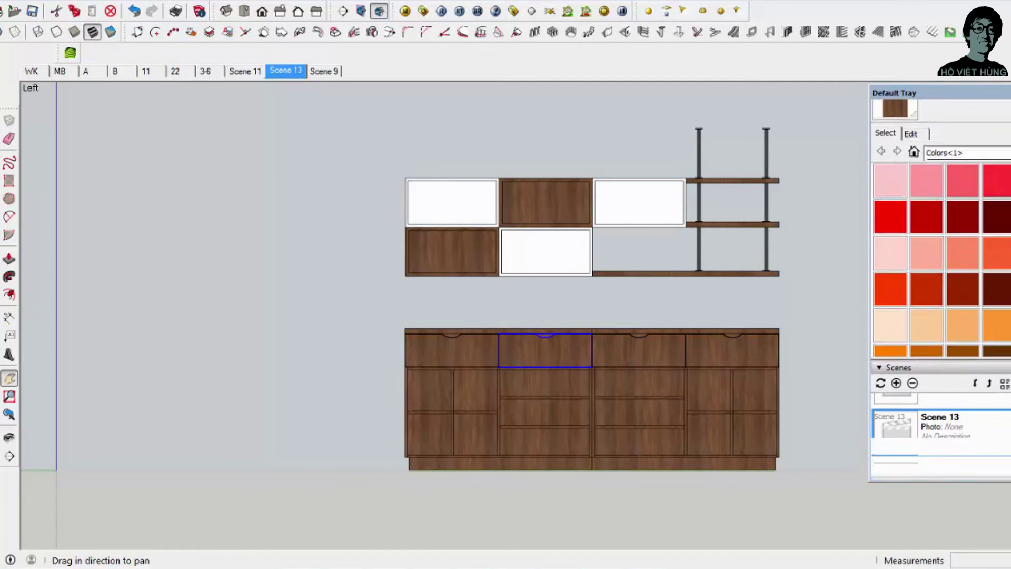
right_click(946, 433)
click(948, 444)
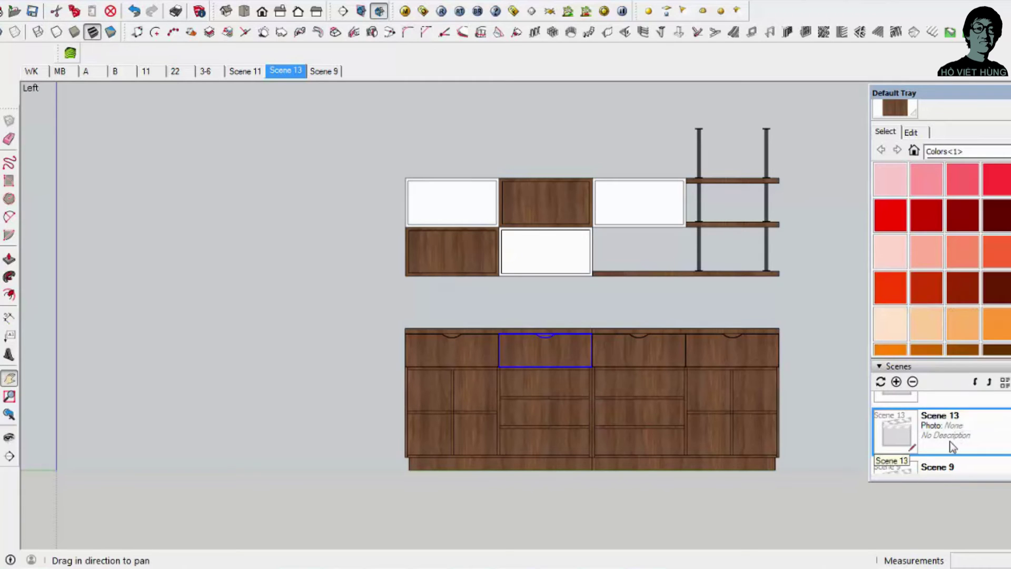
scroll(941, 431, down, 3)
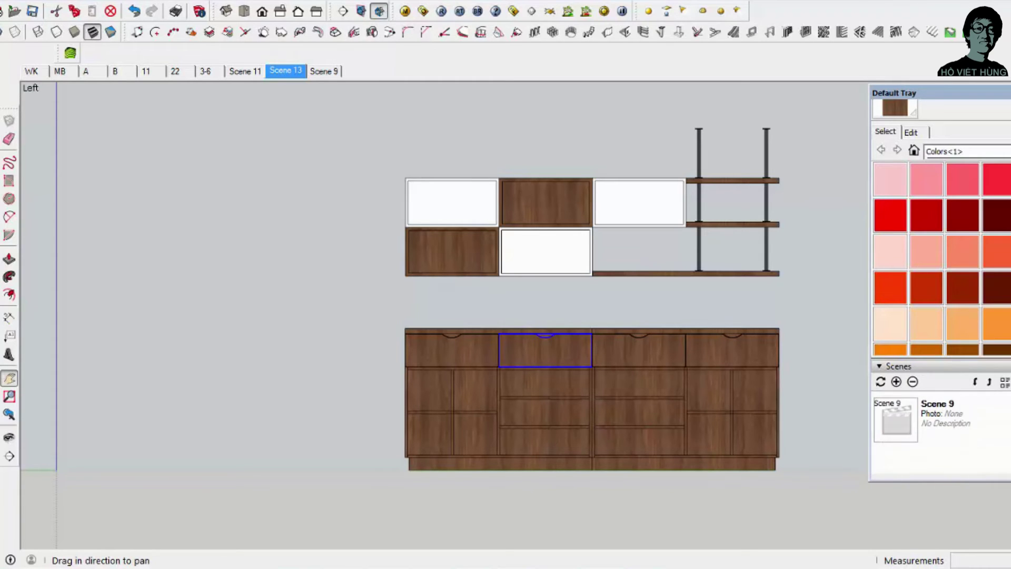
click(1005, 382)
text(CT)
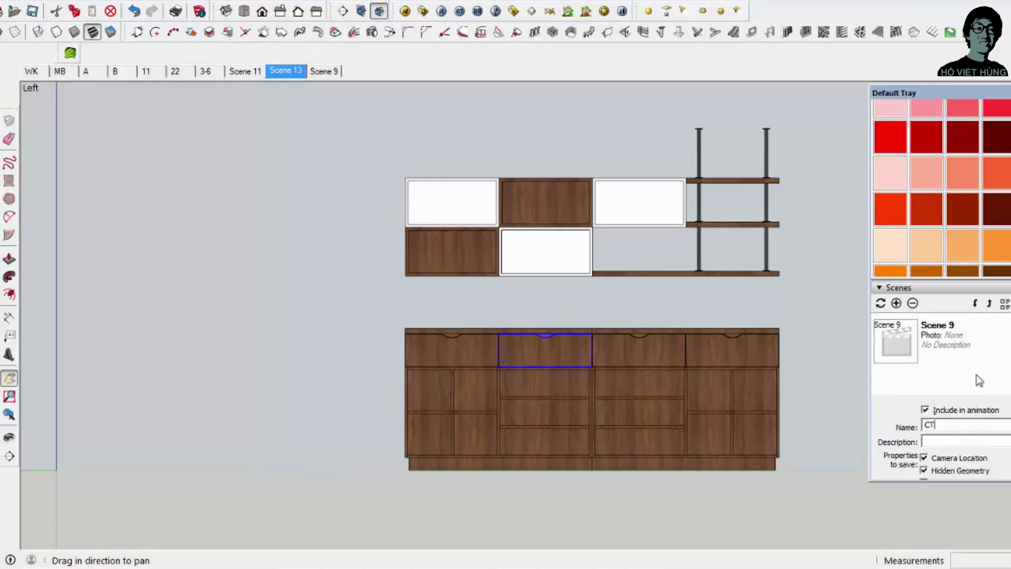
key(Return)
Step: Rename the perspective Scene 11 to PC-CT
click(245, 71)
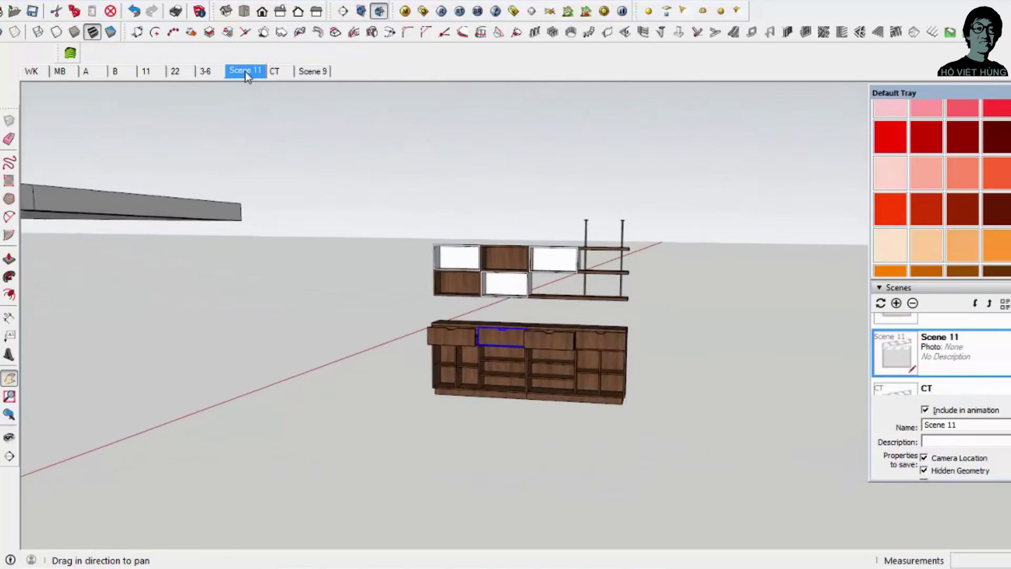
triple_click(931, 424)
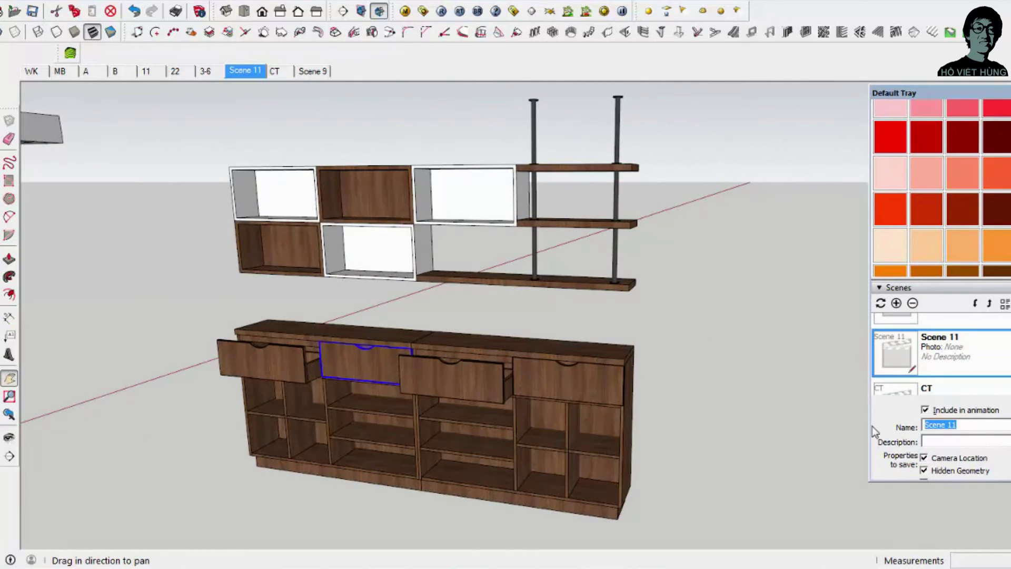
text(O)
text(T)
key(Return)
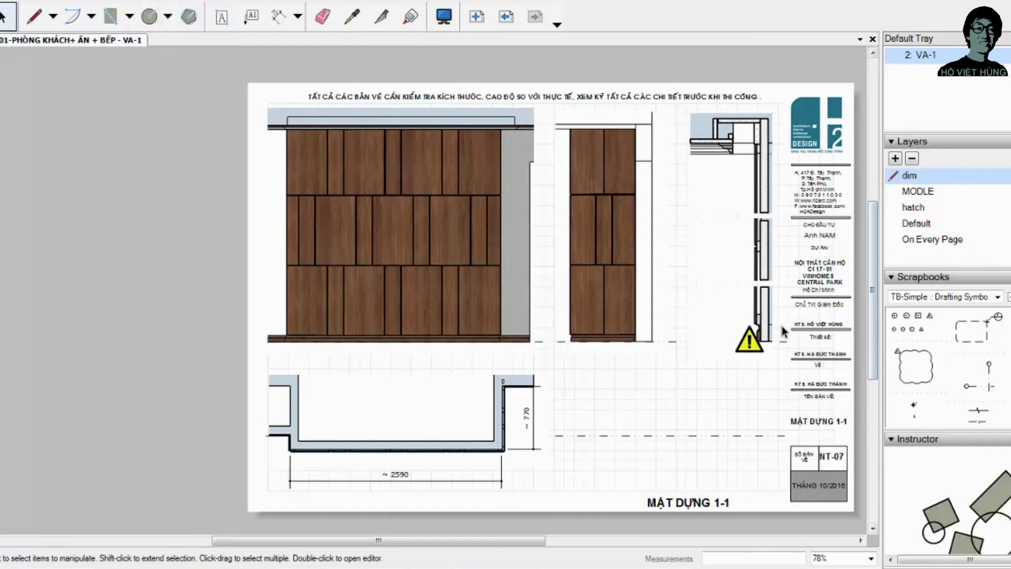
Step: Zoom around sheet VA-1 and nudge the MẶT DỰNG 1-1 title, then go to page 1: MB
scroll(571, 349, down, 1)
scroll(380, 362, up, 2)
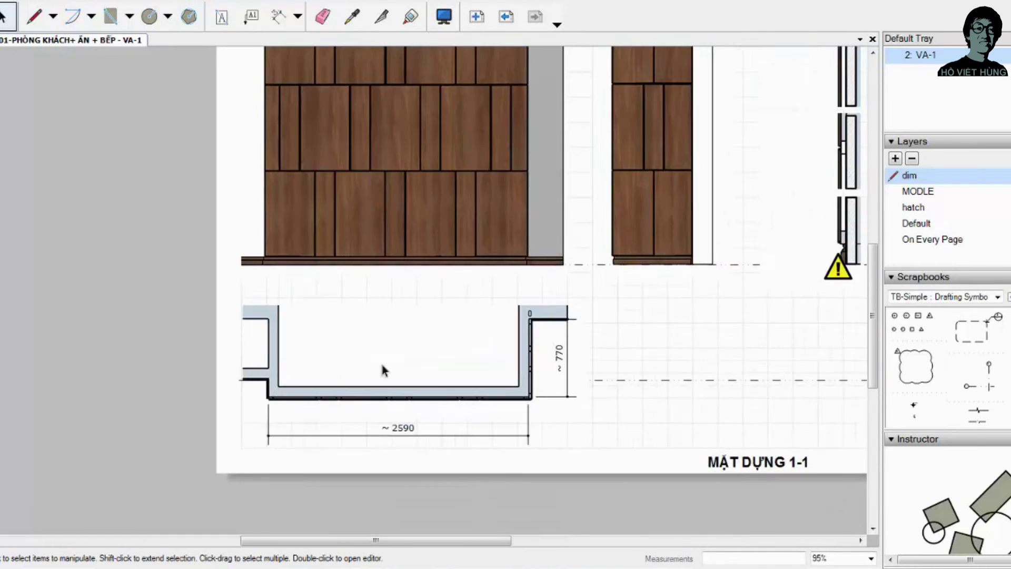
scroll(380, 361, up, 2)
scroll(701, 373, down, 2)
scroll(702, 372, down, 1)
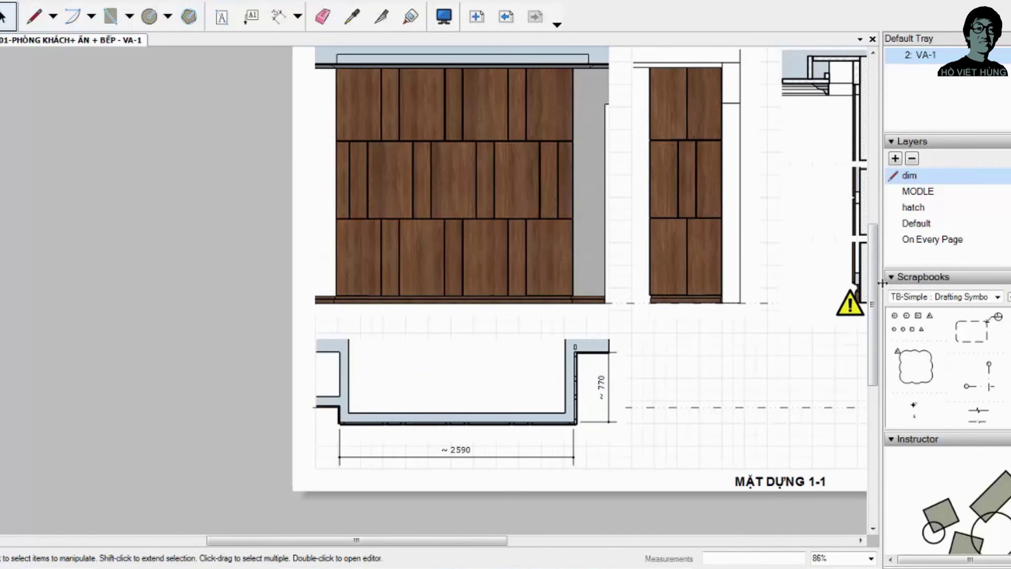
scroll(705, 276, down, 2)
scroll(756, 431, down, 1)
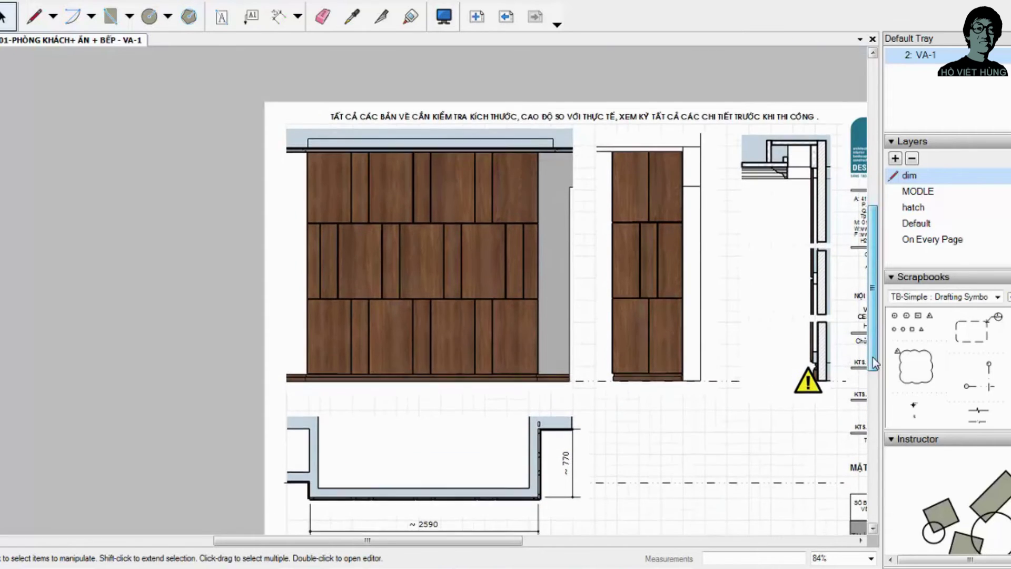
scroll(756, 430, down, 1)
drag(754, 473, 793, 457)
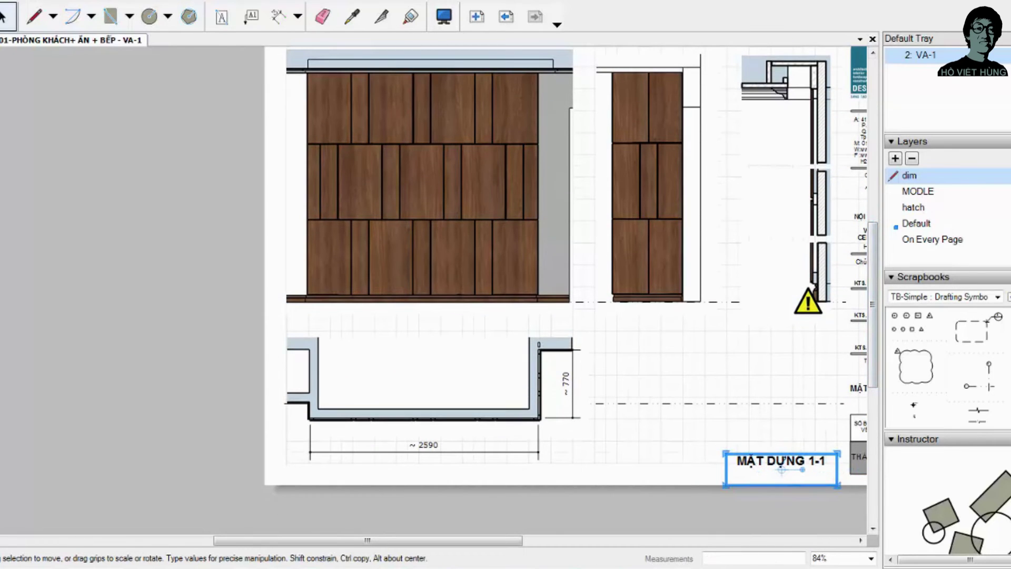
key(Page_Up)
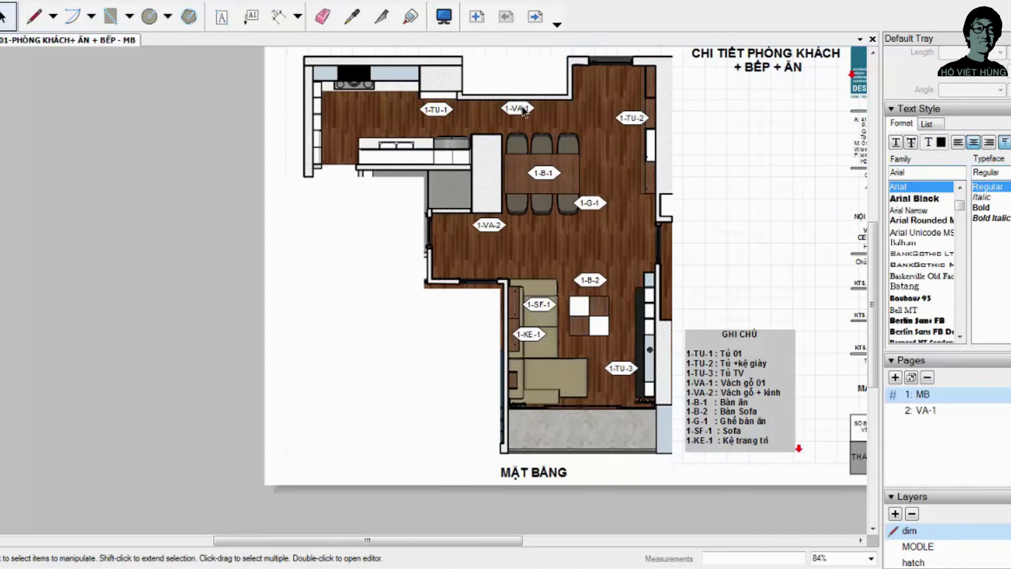
Step: Check the 1-VA-1 tag on the MB floor plan, then return to sheet VA-1
double_click(523, 110)
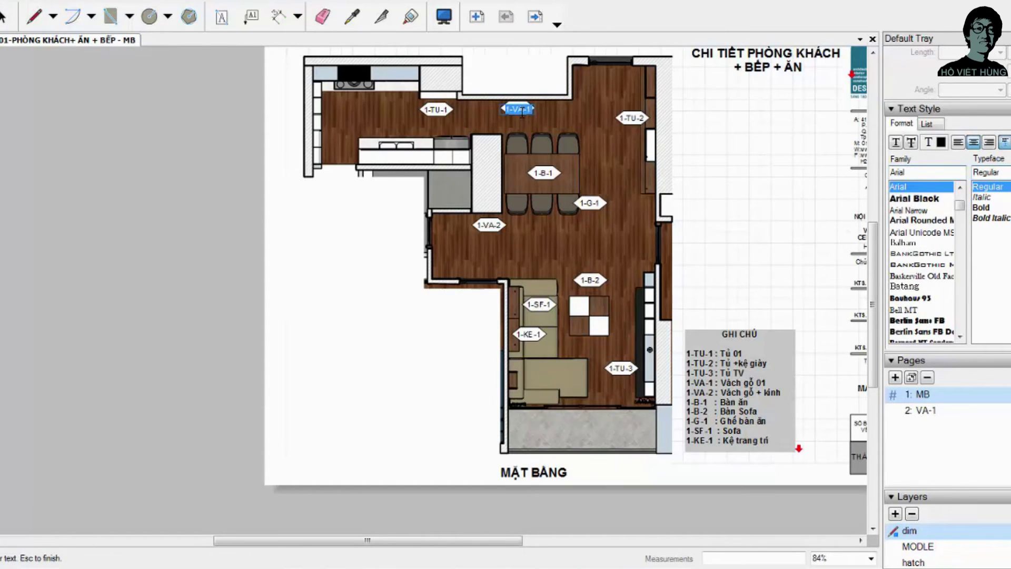
key(Escape)
click(890, 410)
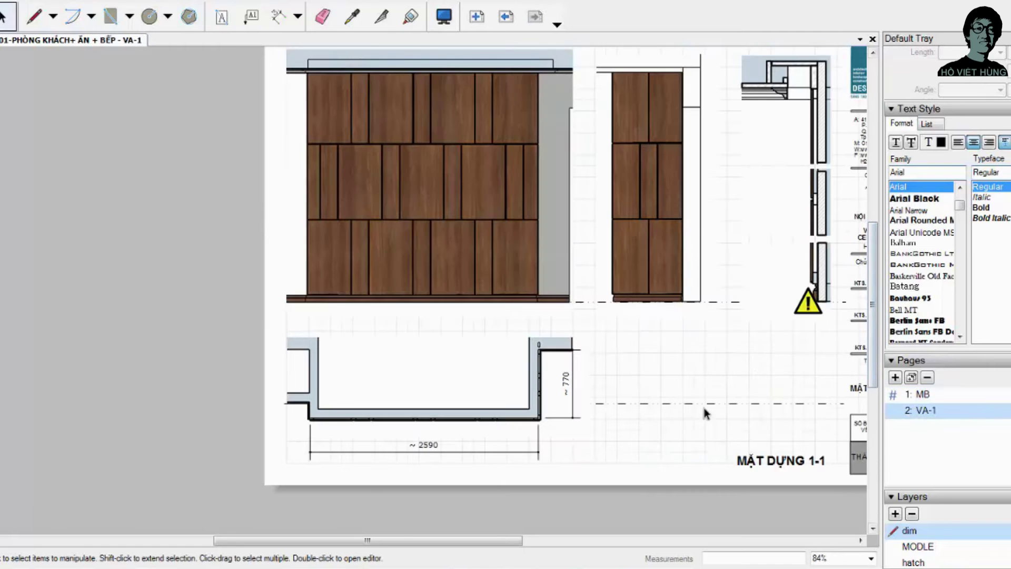
Step: Retype the MẶT DỰNG 1-1 view title as CHI TIẾT VÁCH 1-VA-1
double_click(784, 461)
text(CH)
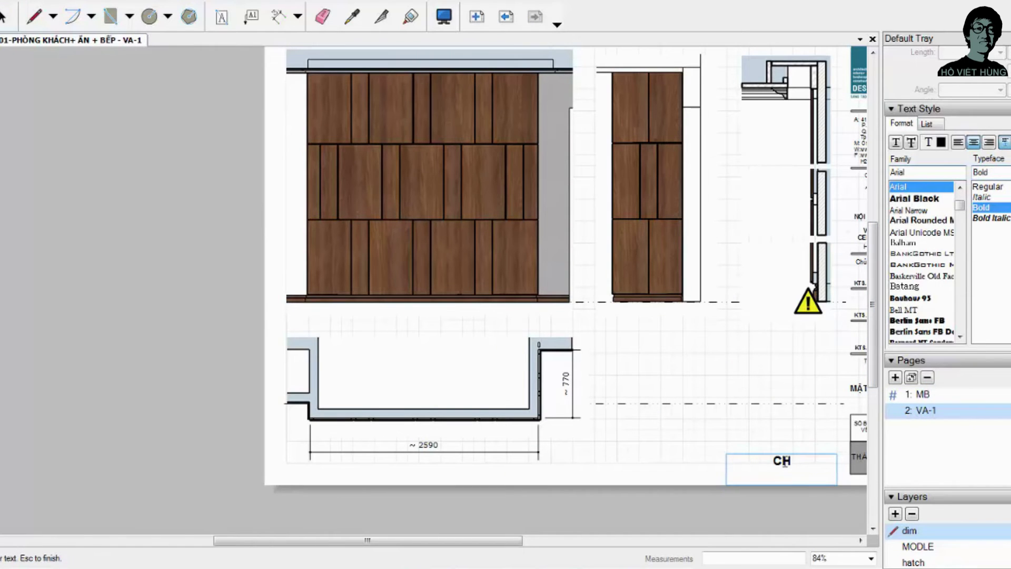
text(I TIE5)
text(6T1)
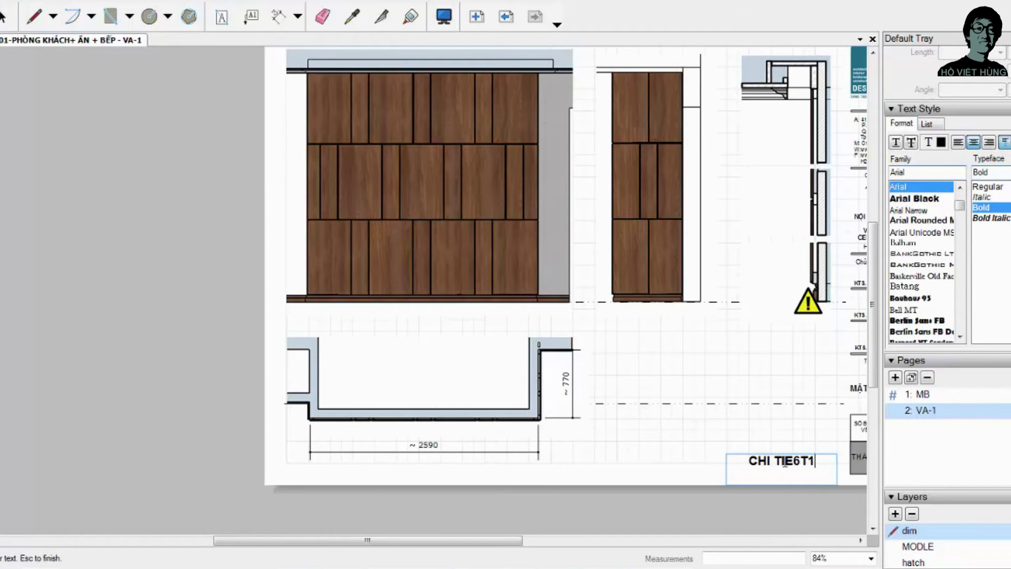
key(BackSpace)
key(BackSpace)
key(BackSpace)
key(BackSpace)
text(ẾT V)
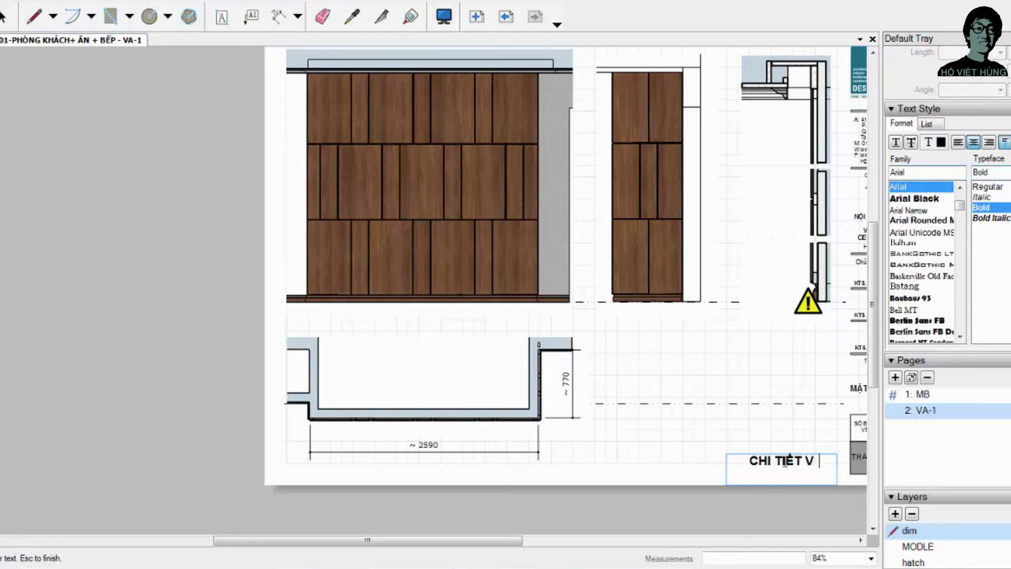
text(ÁCH)
key(Escape)
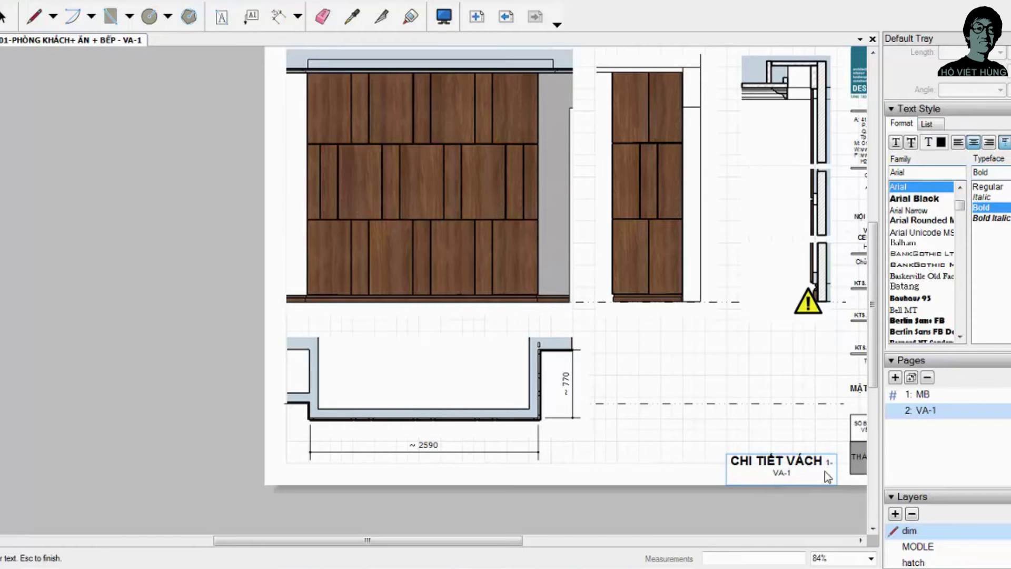
text(11)
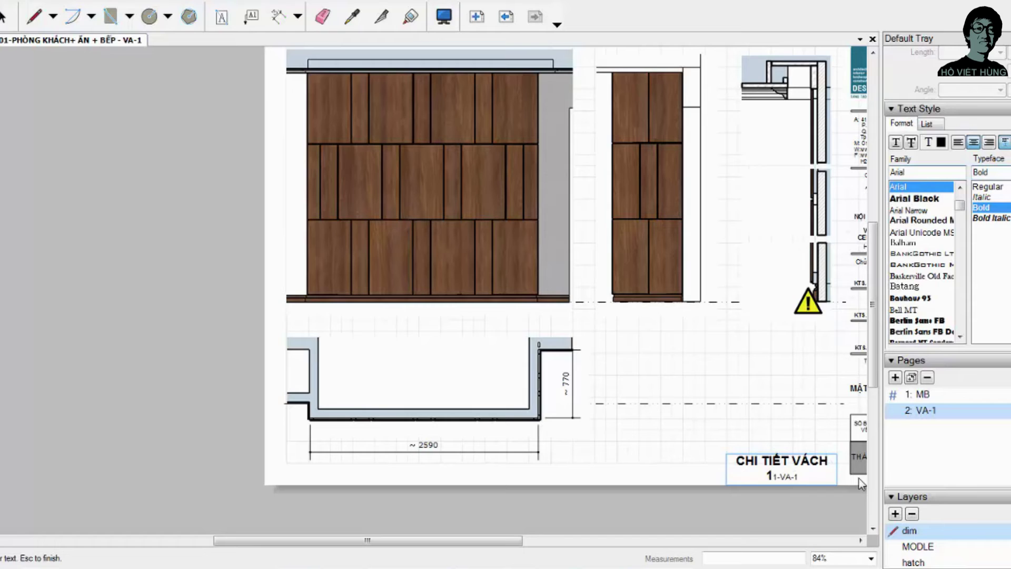
text(-VA -1)
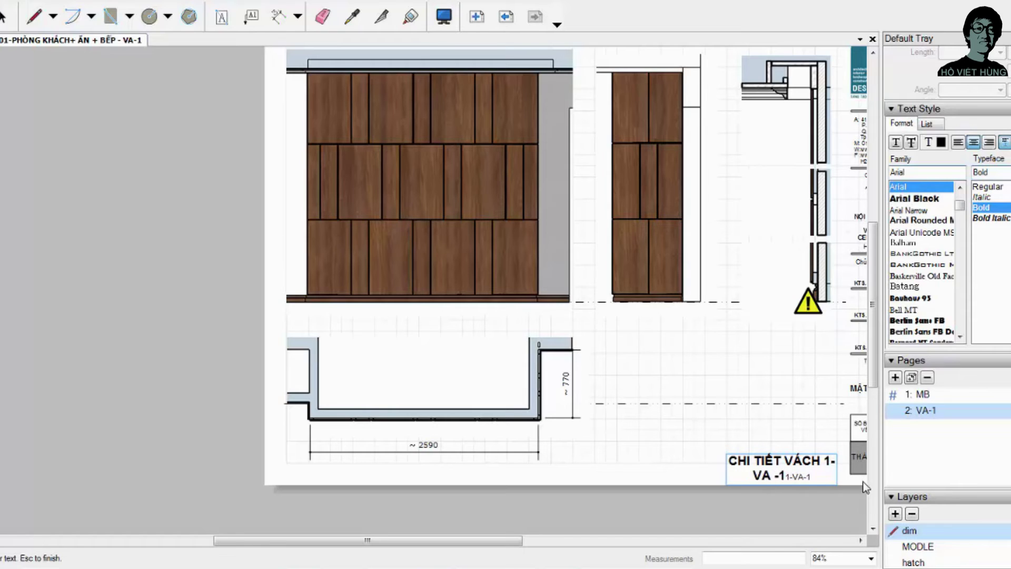
drag(779, 476, 820, 479)
key(BackSpace)
text(1)
key(Escape)
Step: Shift the new title left and widen its box so it fits on one line
click(731, 467)
drag(730, 468, 686, 467)
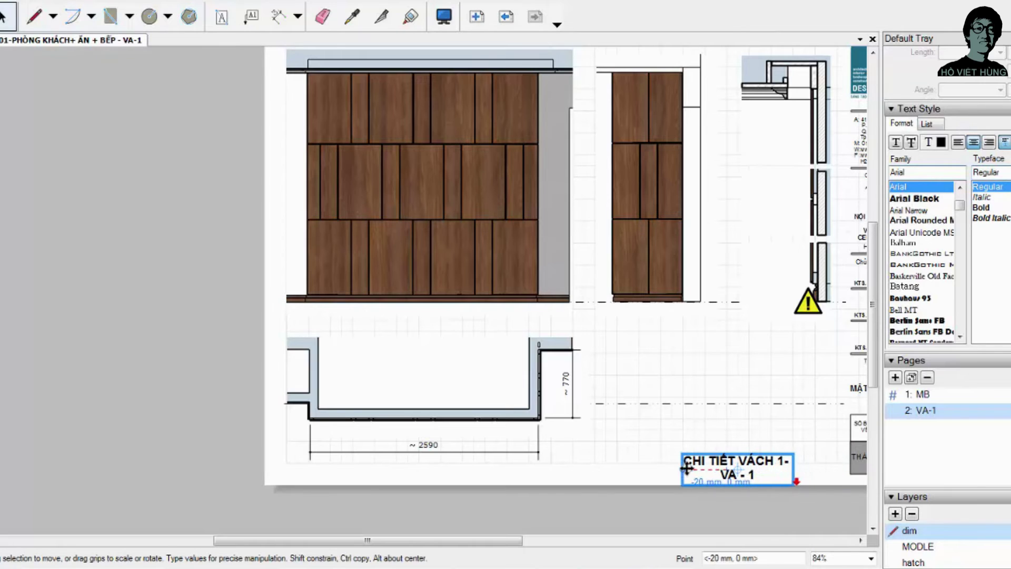
mouse_move(793, 467)
mouse_down()
mouse_move(842, 467)
mouse_move(792, 474)
mouse_up()
click(807, 509)
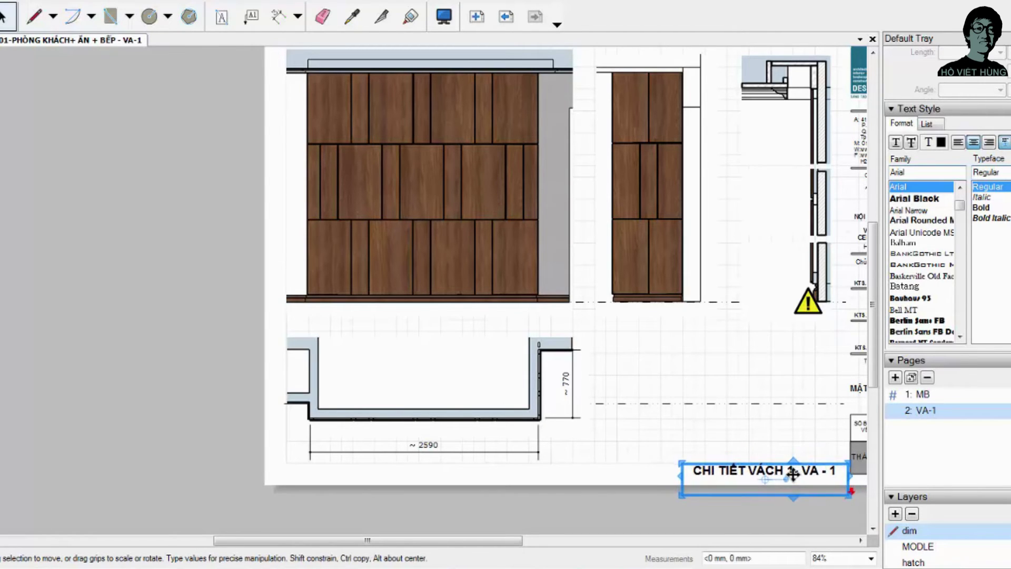
Step: Add a 500 linear dimension under the first wall panel
click(611, 507)
scroll(545, 421, down, 2)
scroll(474, 237, up, 2)
scroll(474, 237, up, 1)
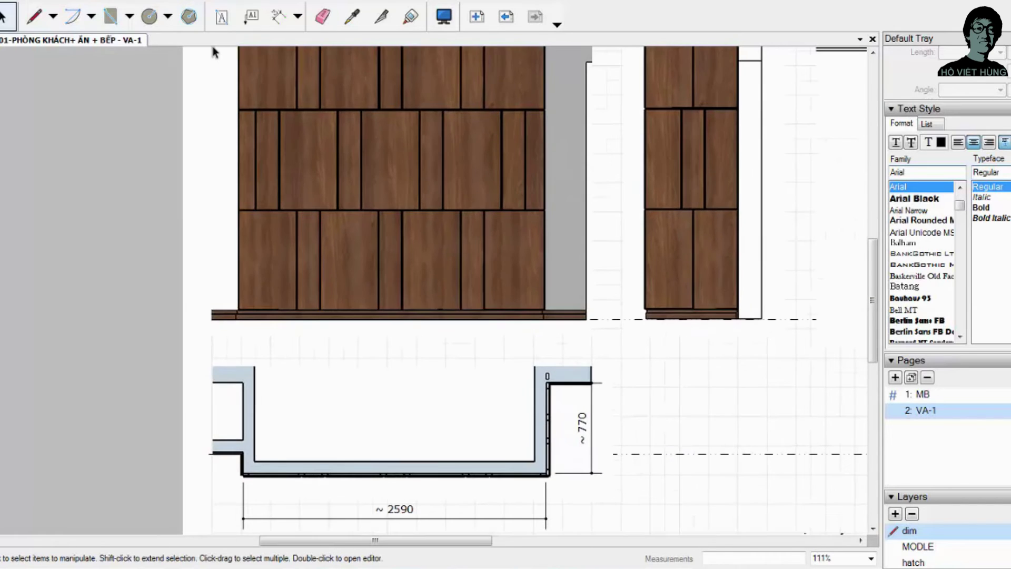
click(278, 16)
scroll(247, 306, up, 2)
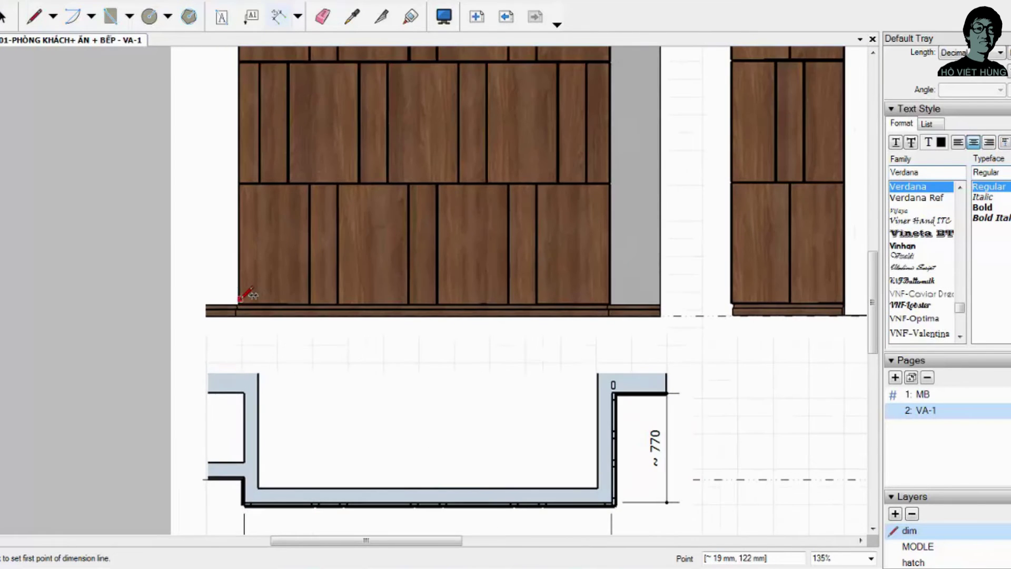
scroll(243, 296, up, 2)
click(239, 304)
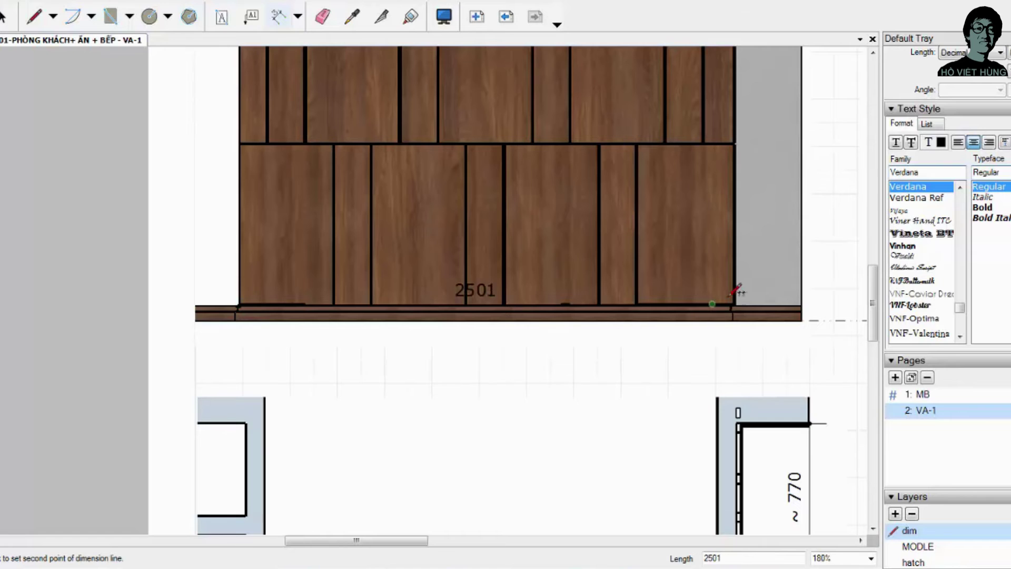
scroll(737, 302, down, 2)
scroll(740, 299, down, 1)
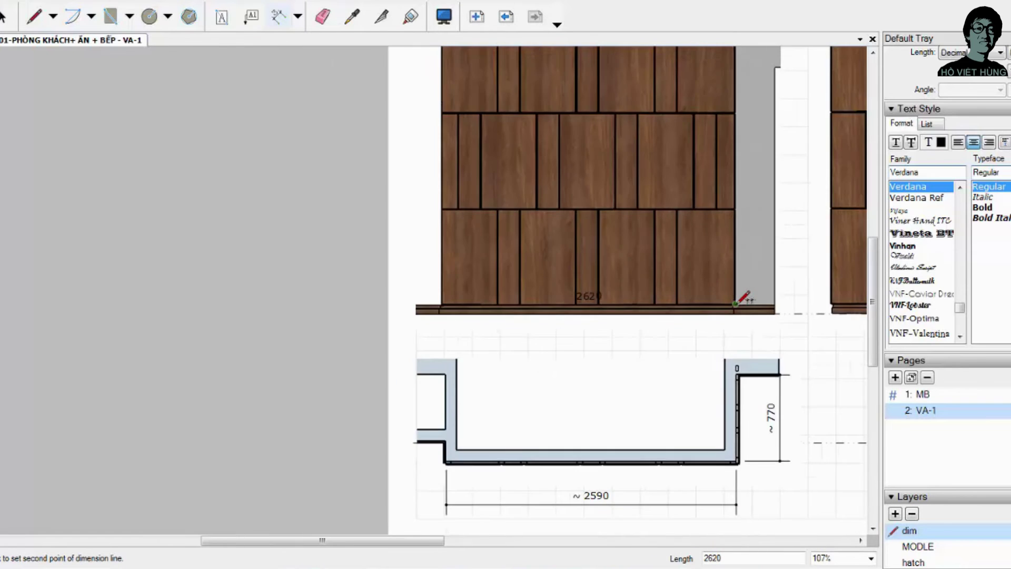
scroll(739, 300, up, 1)
scroll(740, 299, up, 1)
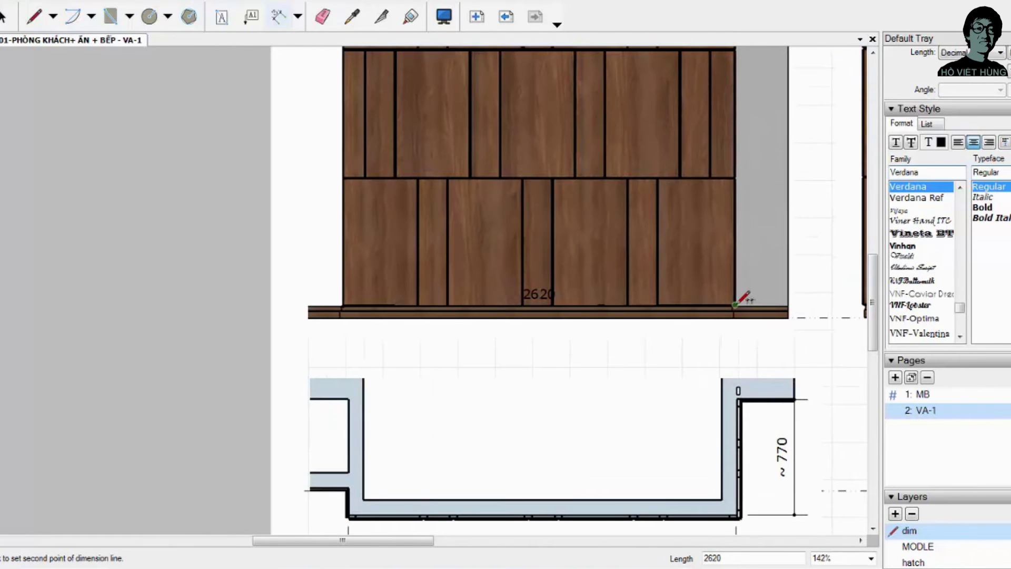
scroll(736, 304, down, 1)
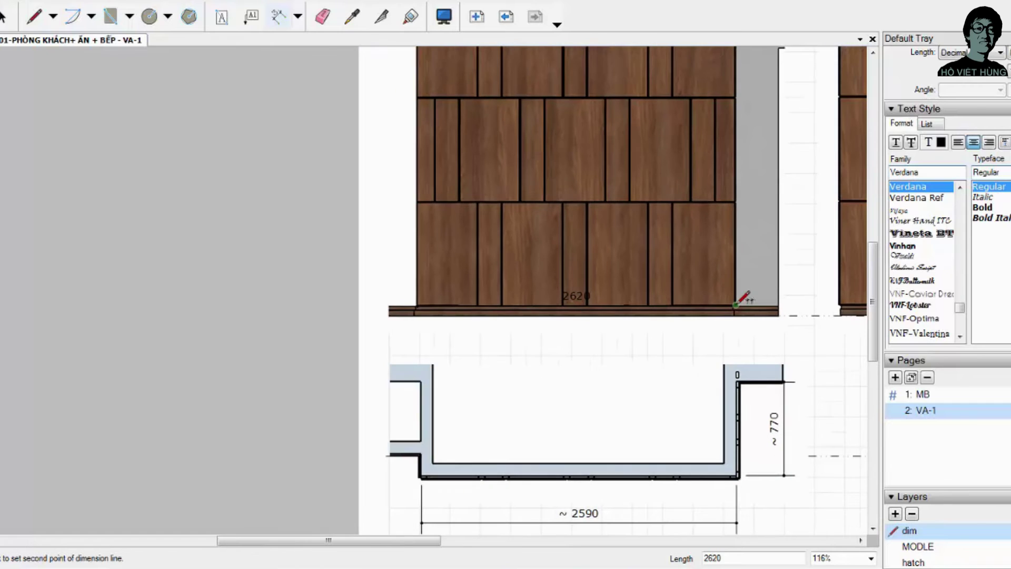
scroll(736, 304, up, 1)
scroll(737, 303, down, 1)
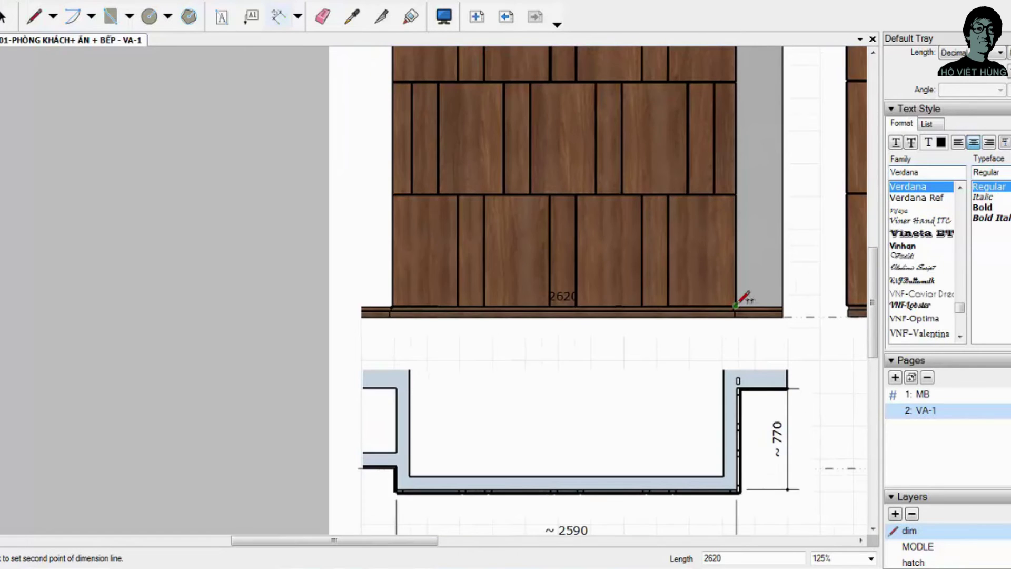
scroll(384, 293, up, 2)
scroll(390, 295, up, 2)
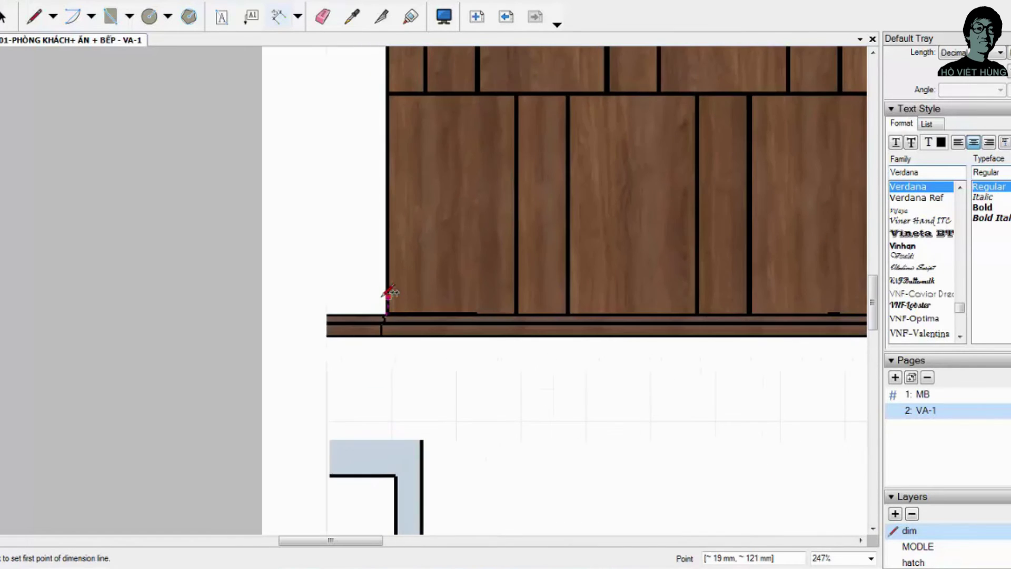
scroll(519, 293, down, 1)
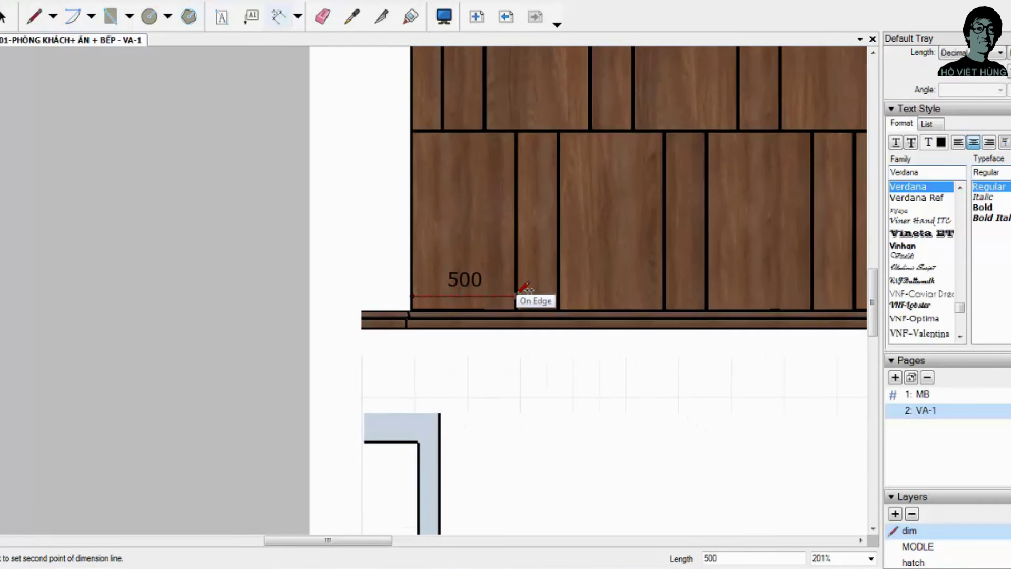
scroll(518, 293, down, 1)
scroll(522, 290, down, 1)
scroll(519, 294, up, 1)
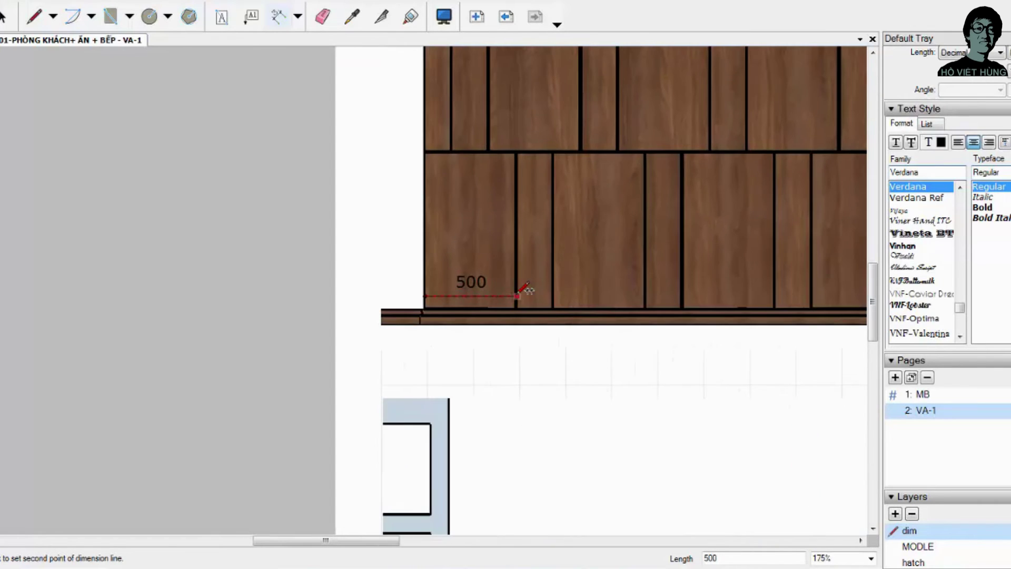
click(518, 296)
click(523, 357)
Step: Add a 200 dimension for the gap right after the 500 one
scroll(524, 298, up, 1)
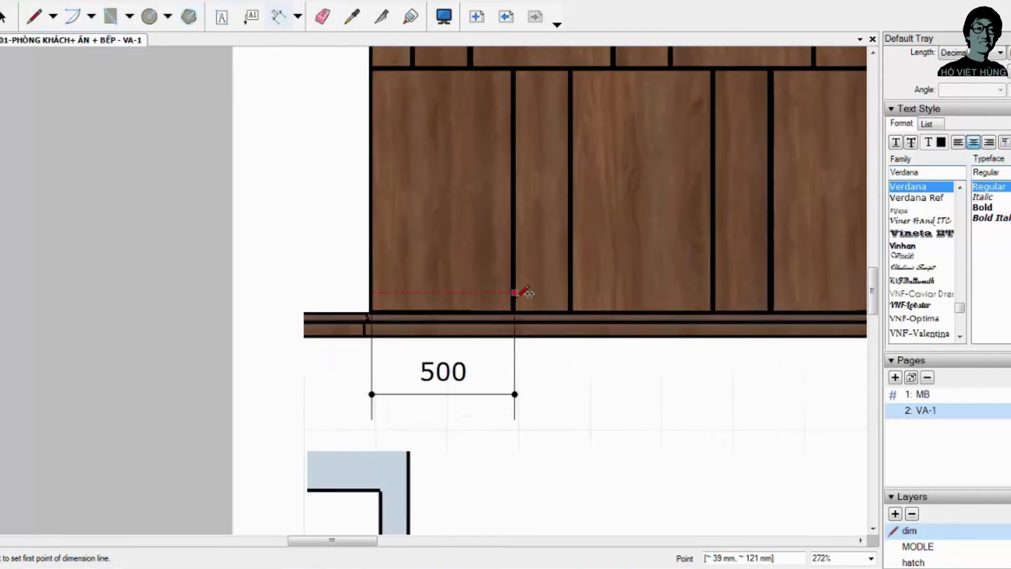
scroll(525, 298, up, 1)
click(515, 301)
click(574, 313)
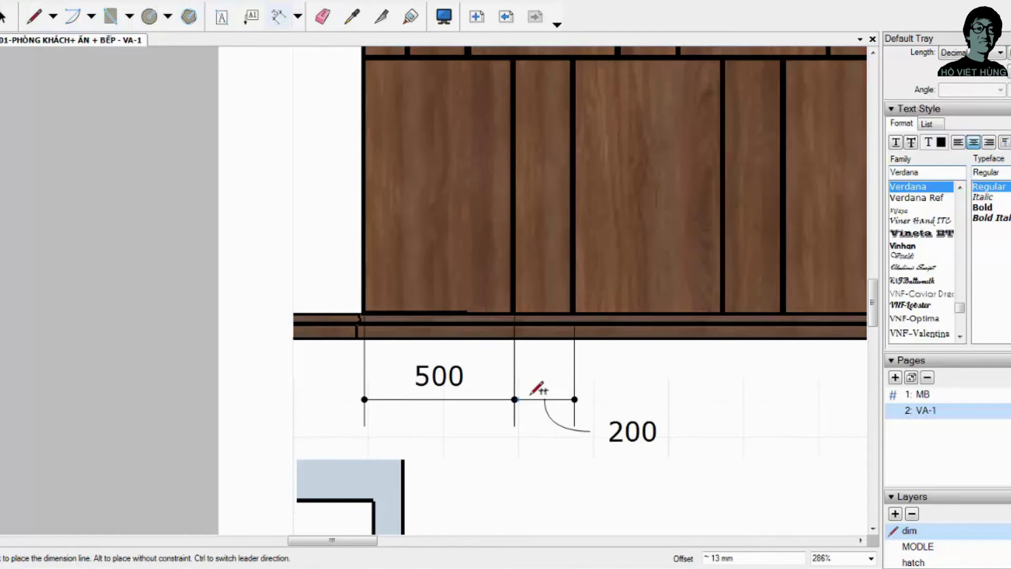
click(537, 389)
scroll(545, 376, down, 1)
scroll(558, 390, down, 2)
scroll(598, 406, up, 2)
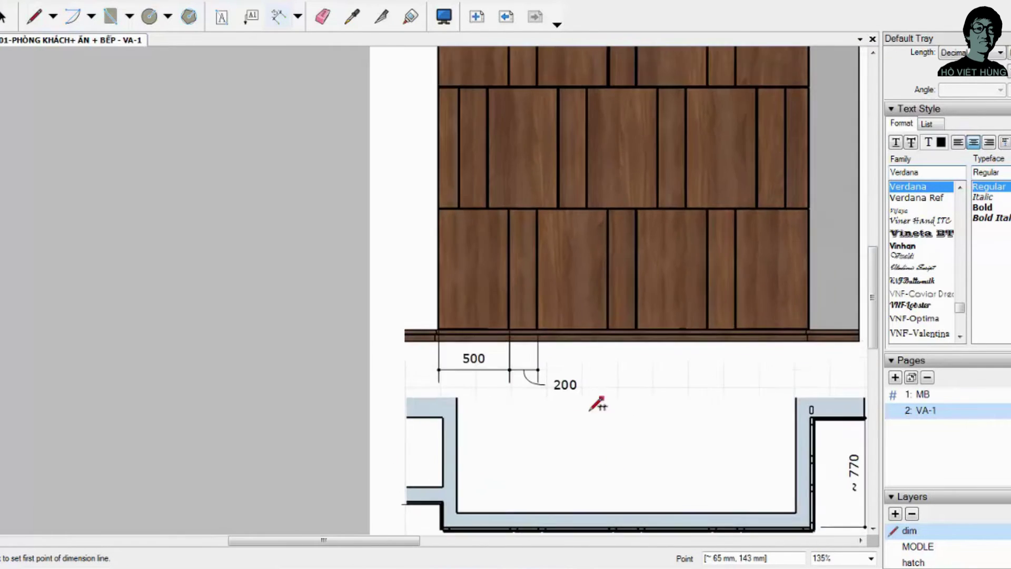
scroll(545, 370, up, 1)
key(space)
Step: Copy the 500/200 dimension pair across the remaining wall bays
click(546, 371)
click(411, 345)
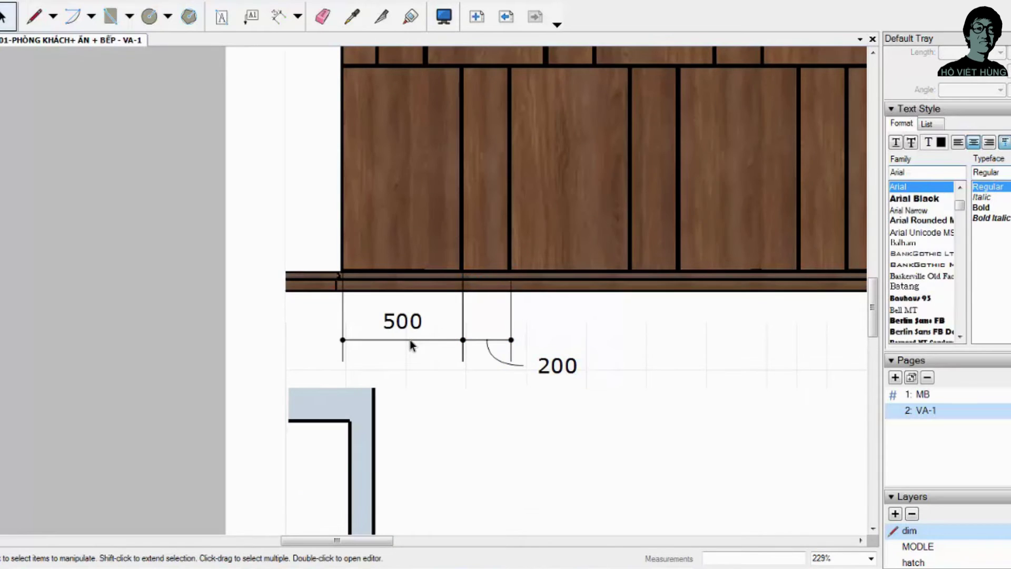
shift+click(498, 345)
ctrl+drag(348, 317, 512, 312)
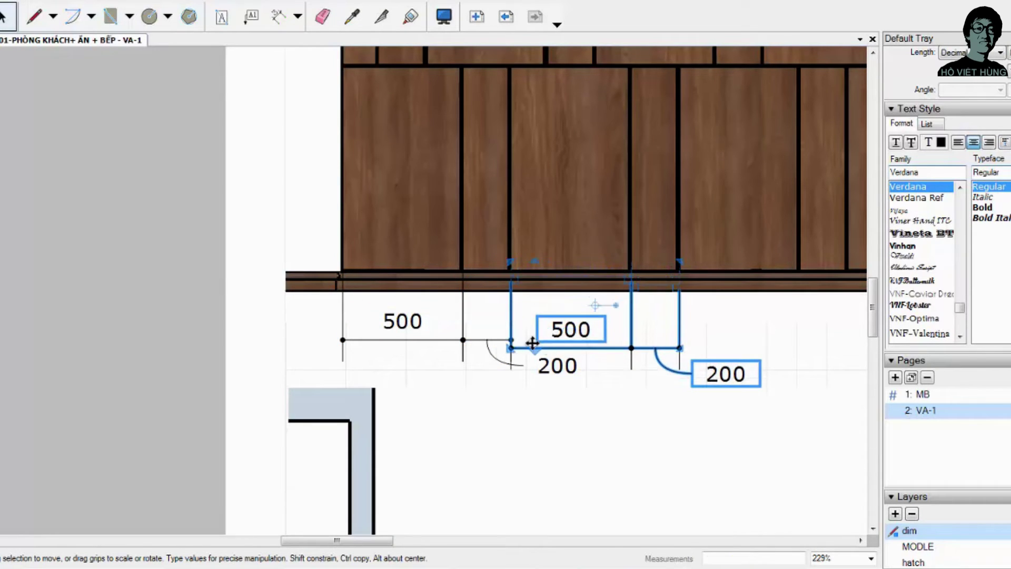
scroll(631, 351, down, 2)
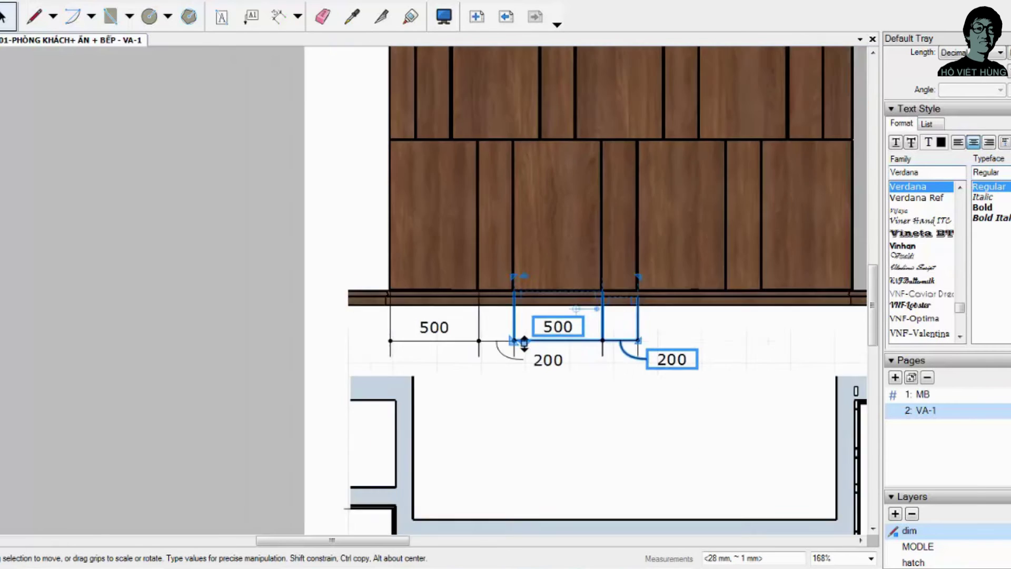
scroll(631, 351, down, 2)
scroll(798, 387, up, 2)
scroll(571, 374, down, 2)
scroll(477, 341, up, 3)
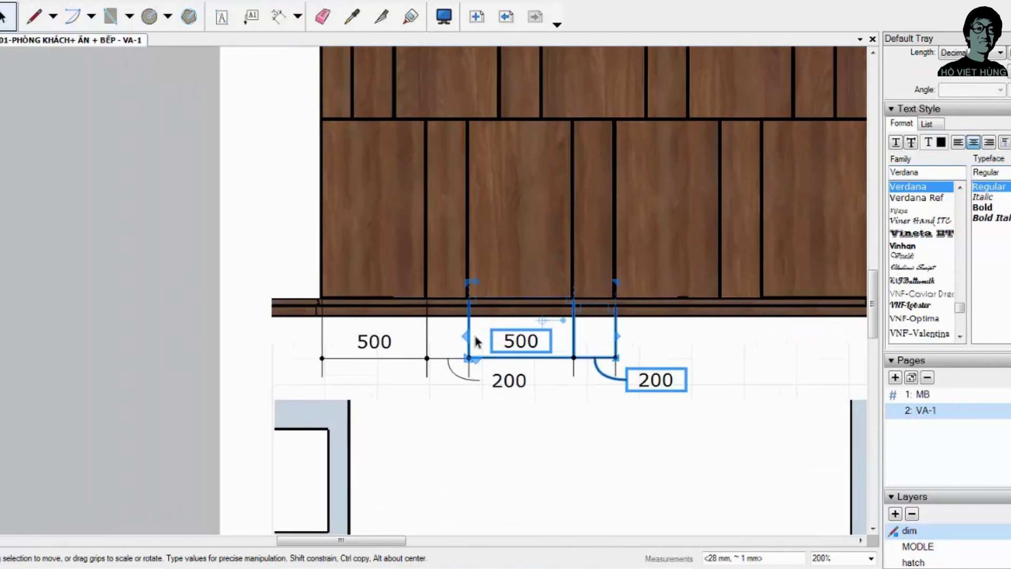
mouse_move(471, 336)
ctrl+mouse_down()
mouse_move(620, 332)
mouse_move(764, 352)
ctrl+mouse_up()
scroll(621, 332, down, 2)
scroll(657, 352, up, 3)
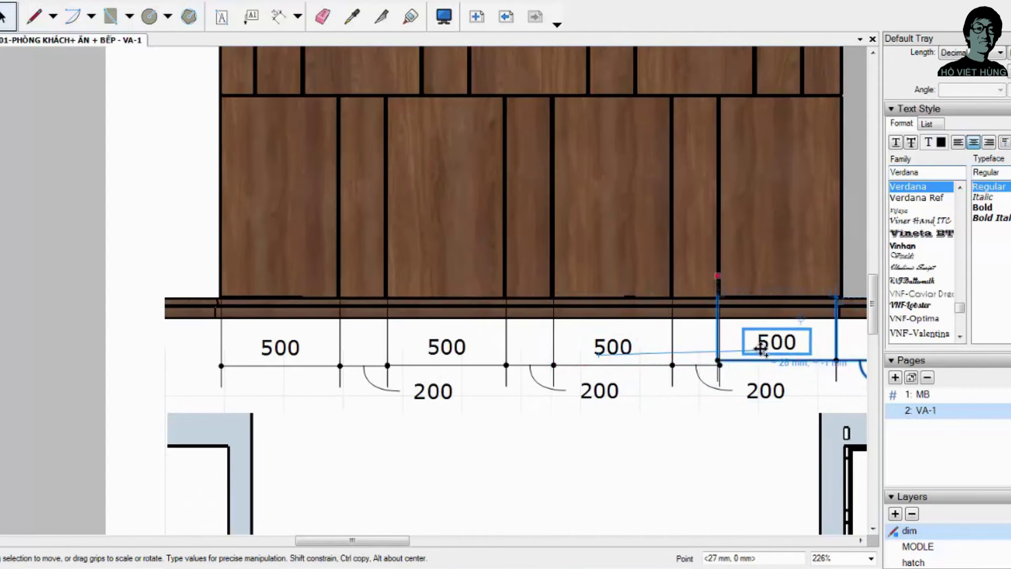
scroll(669, 345, down, 1)
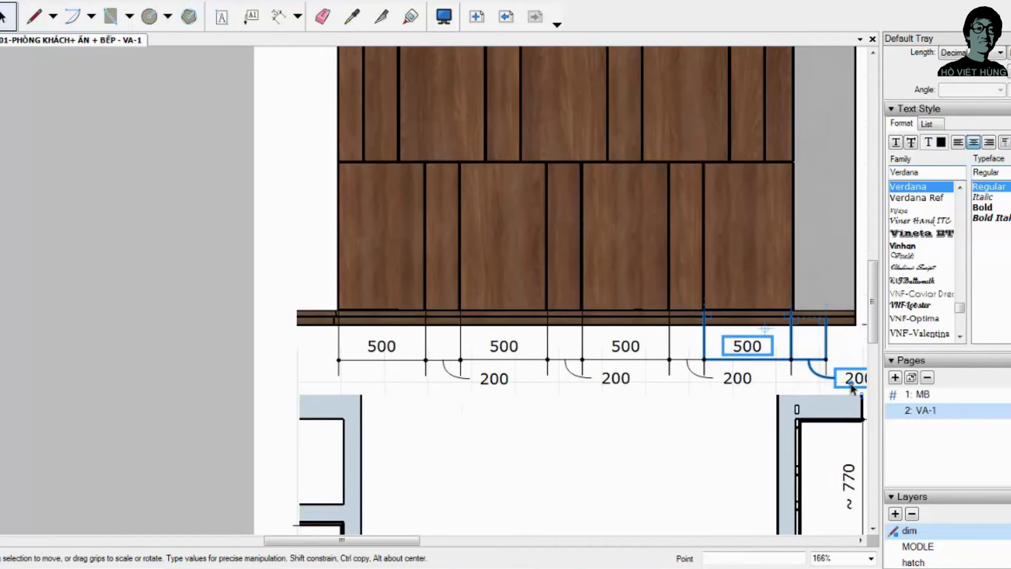
click(737, 413)
click(843, 377)
scroll(720, 356, down, 1)
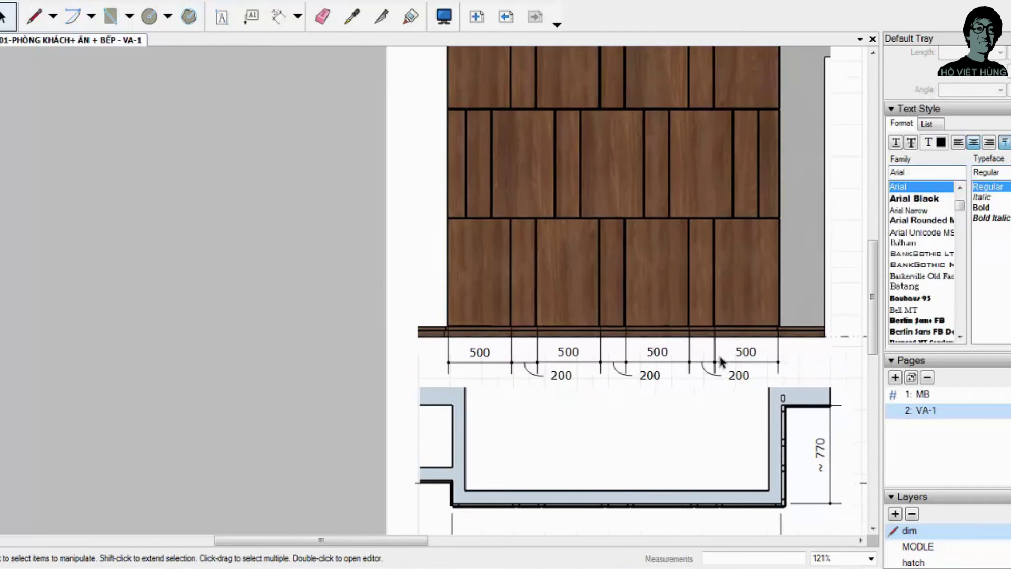
scroll(732, 379, down, 1)
scroll(723, 349, up, 1)
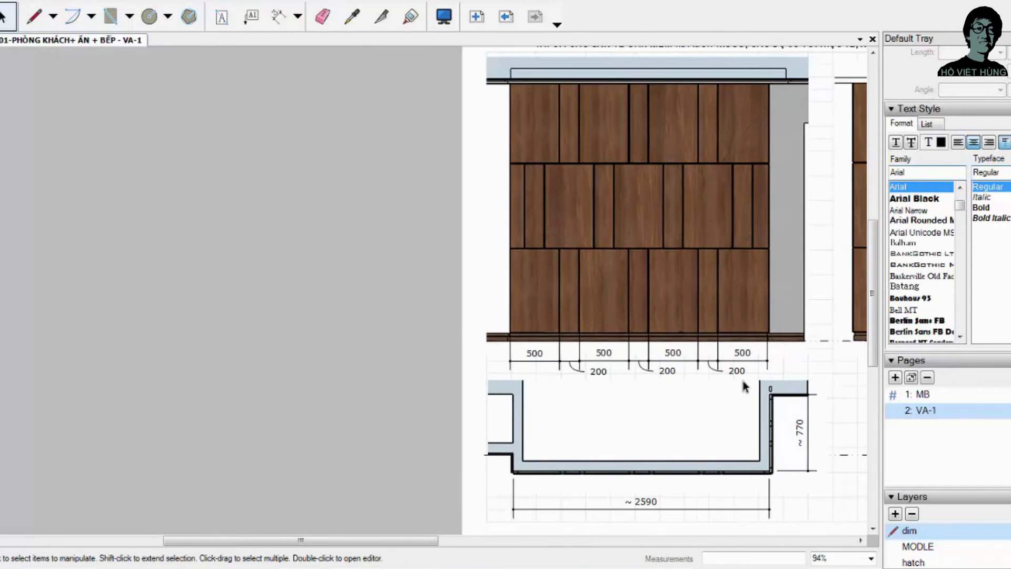
click(464, 505)
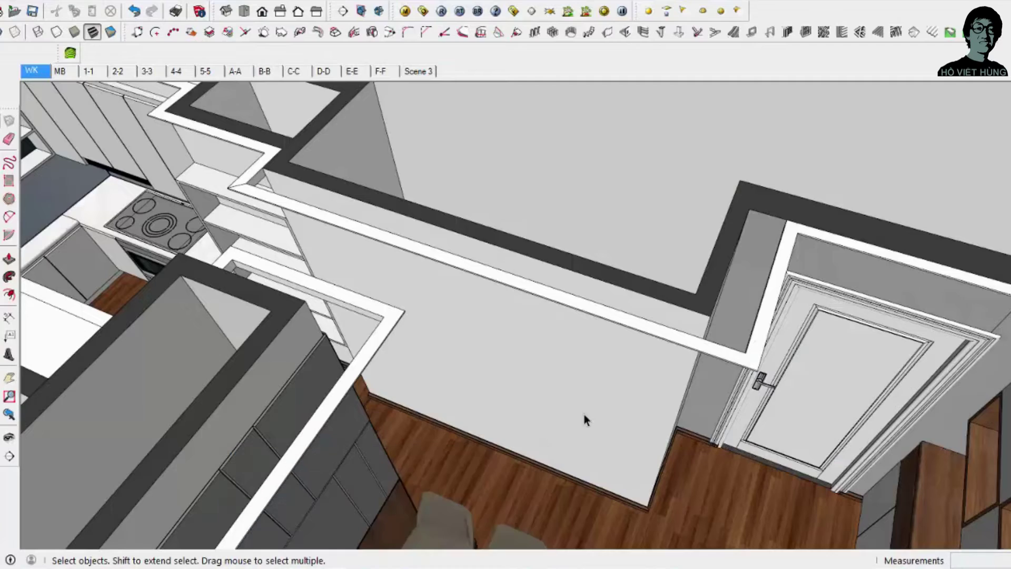
scroll(675, 385, up, 1)
scroll(594, 358, up, 3)
scroll(597, 367, down, 5)
scroll(561, 342, up, 5)
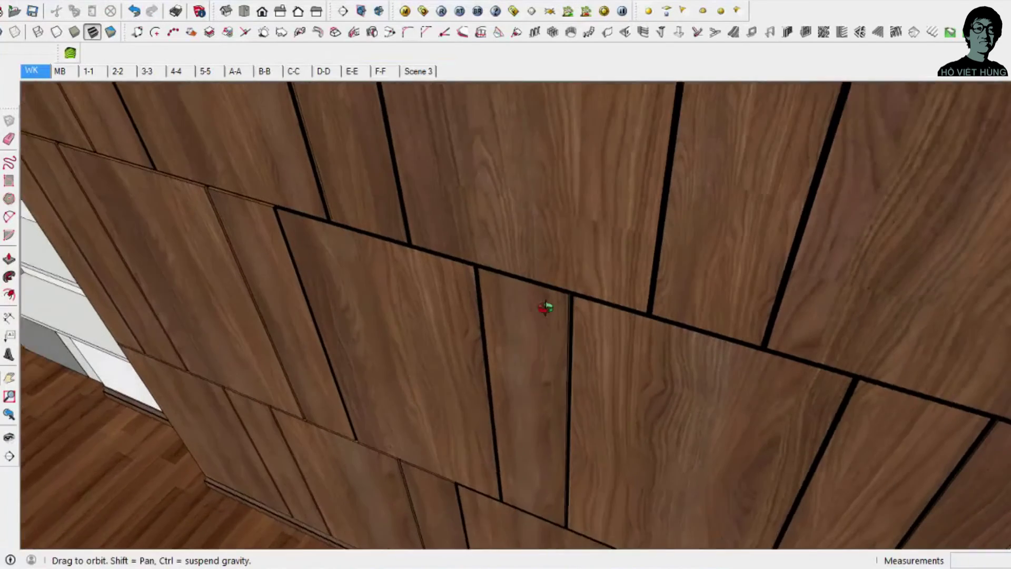
middle_drag(548, 305, 517, 270)
key(t)
click(508, 270)
click(605, 287)
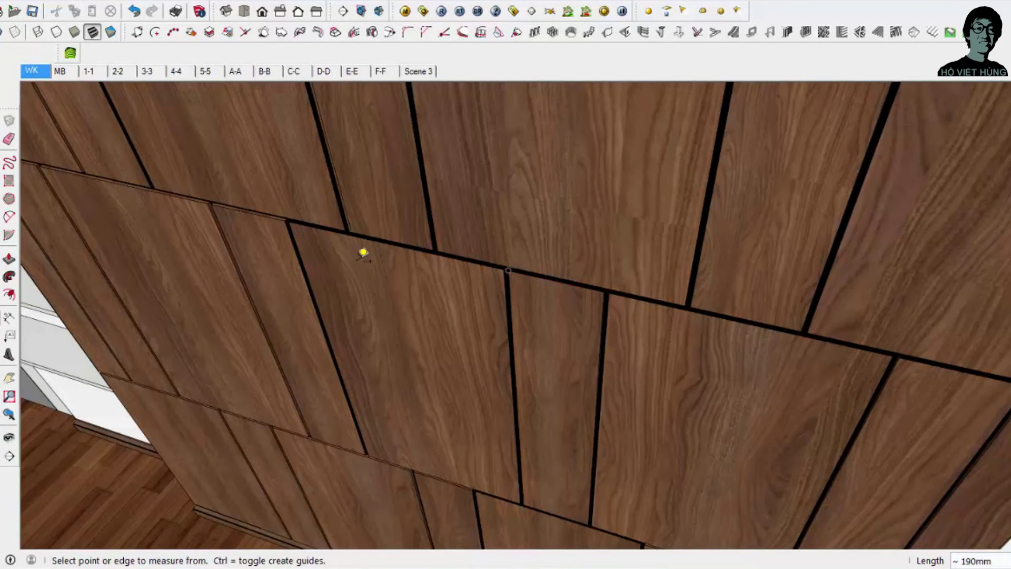
click(300, 219)
key(space)
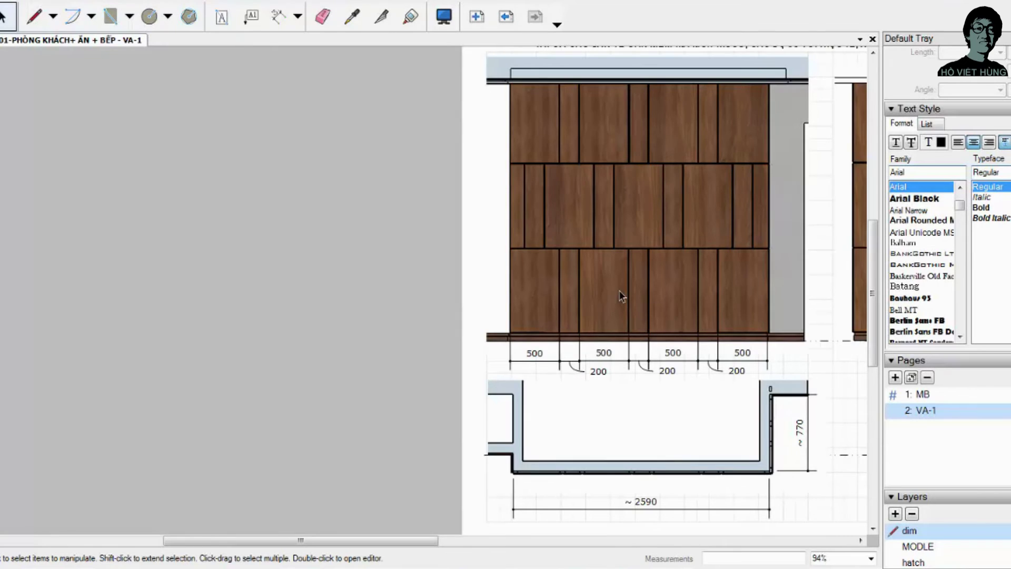
Step: Dimension the 847 height from the wall's bottom-left corner to the panel row
scroll(620, 296, up, 1)
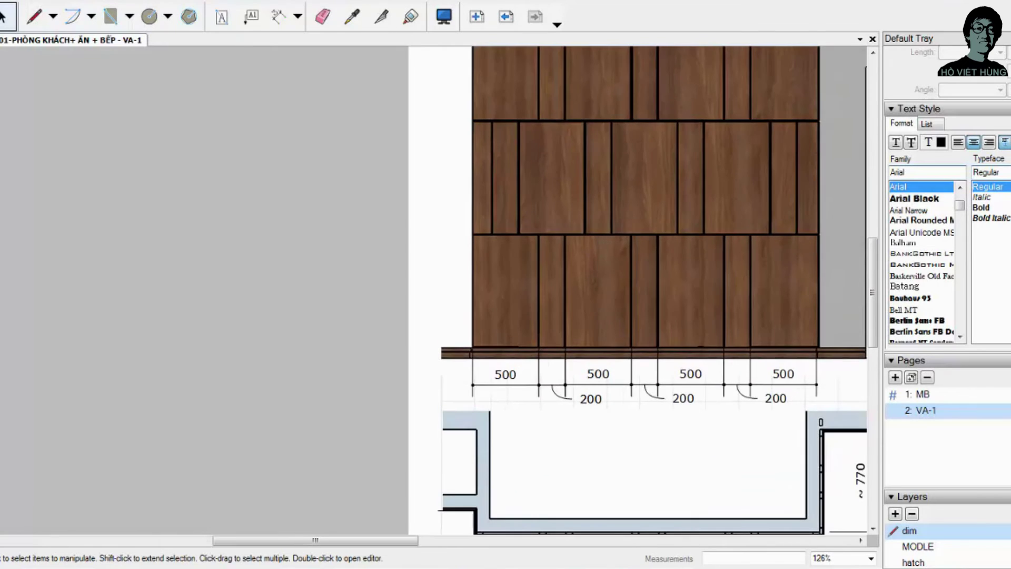
scroll(620, 295, down, 2)
click(276, 24)
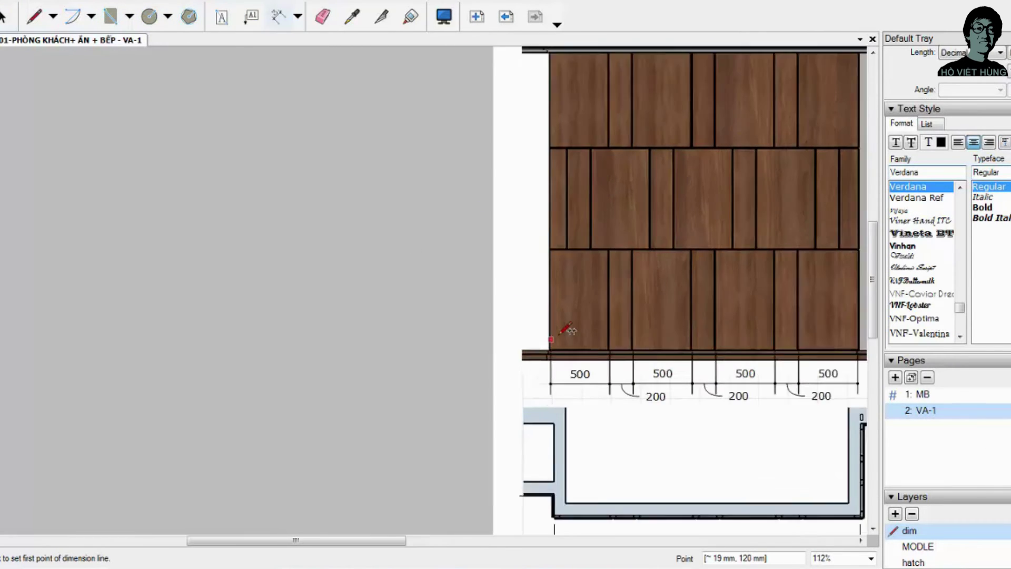
scroll(553, 350, up, 3)
click(546, 361)
scroll(546, 345, up, 2)
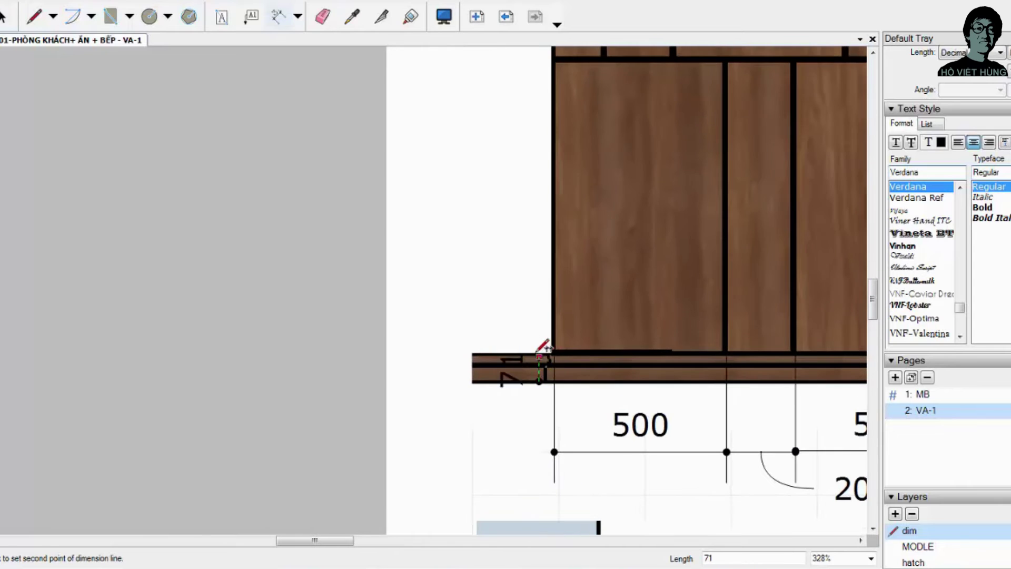
scroll(547, 350, up, 1)
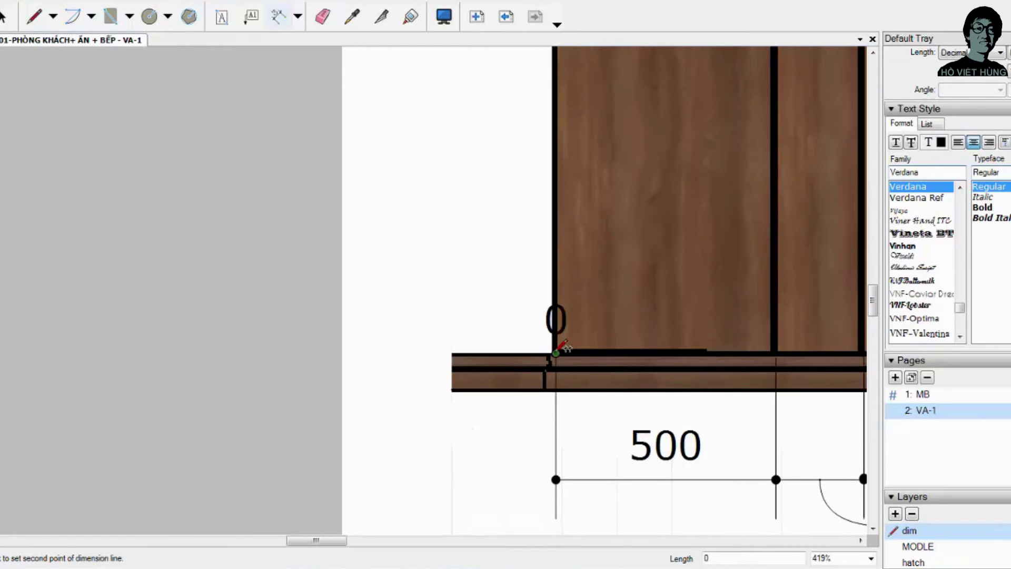
scroll(553, 355, down, 5)
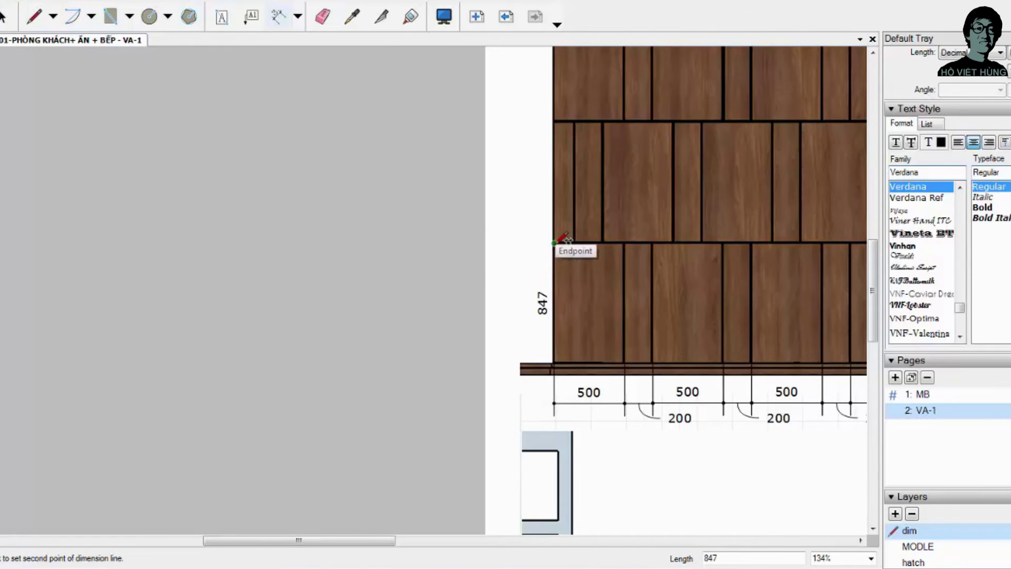
click(554, 242)
scroll(538, 244, down, 2)
scroll(540, 245, up, 2)
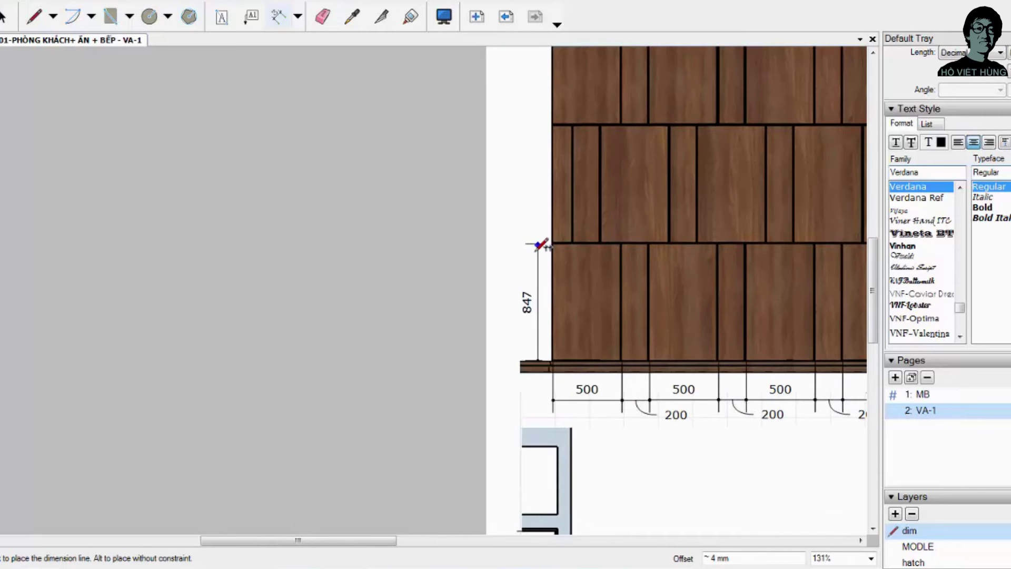
scroll(560, 240, down, 3)
scroll(542, 227, up, 2)
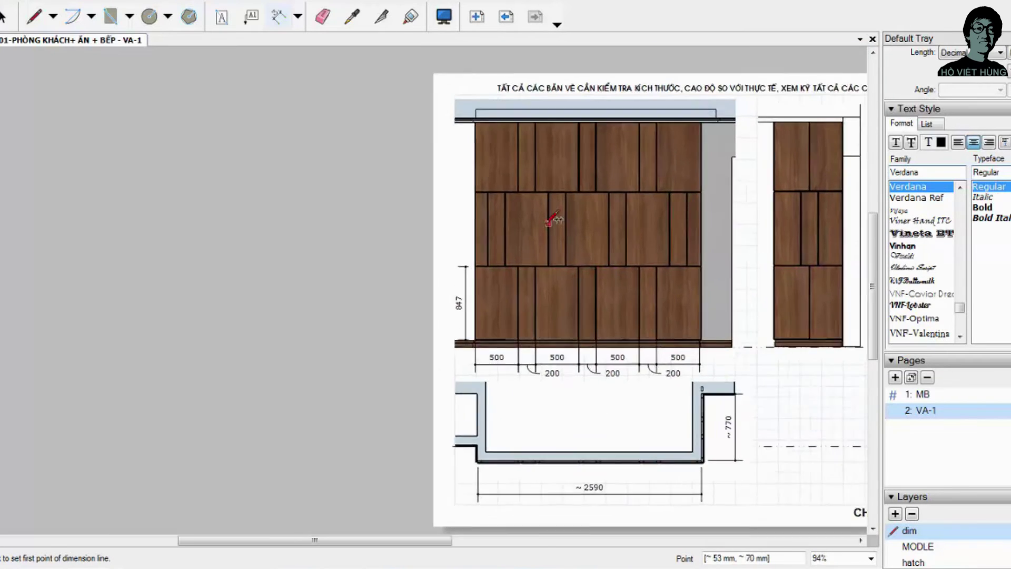
scroll(458, 267, up, 2)
Step: Add the 866 vertical height dimension stacked above the 847 one
click(463, 280)
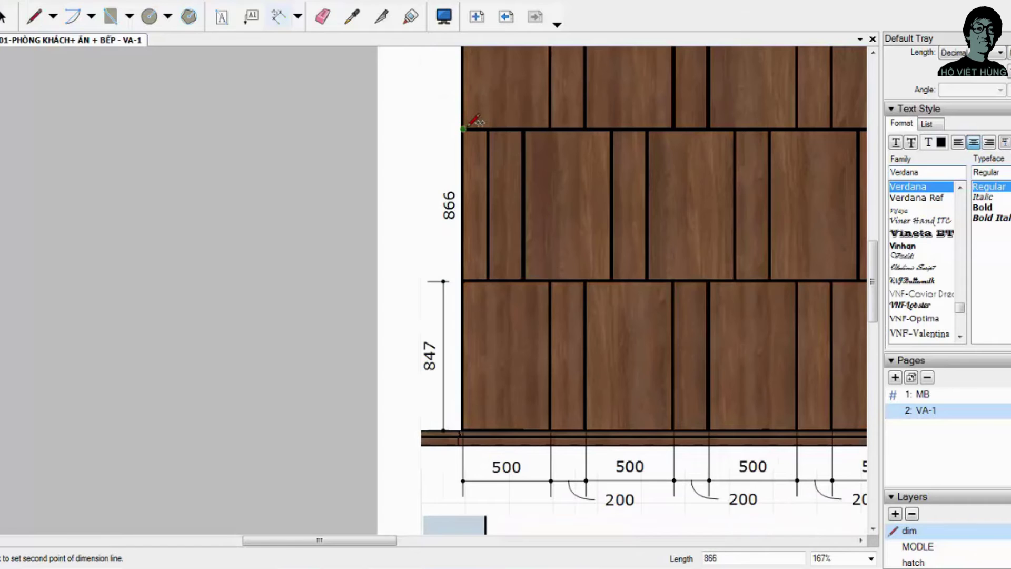
click(463, 128)
click(445, 274)
scroll(463, 210, down, 2)
scroll(482, 173, up, 1)
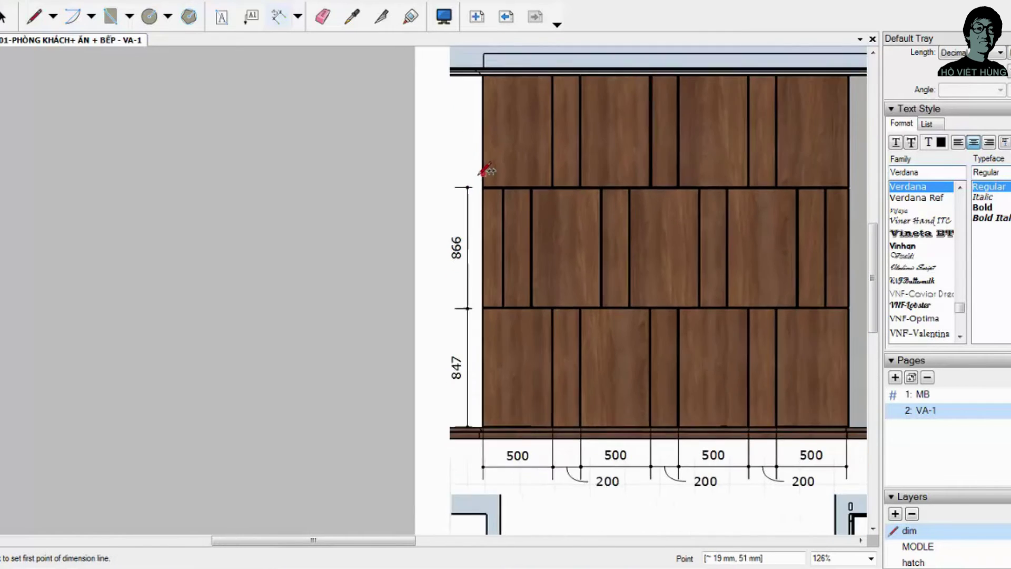
scroll(487, 169, up, 1)
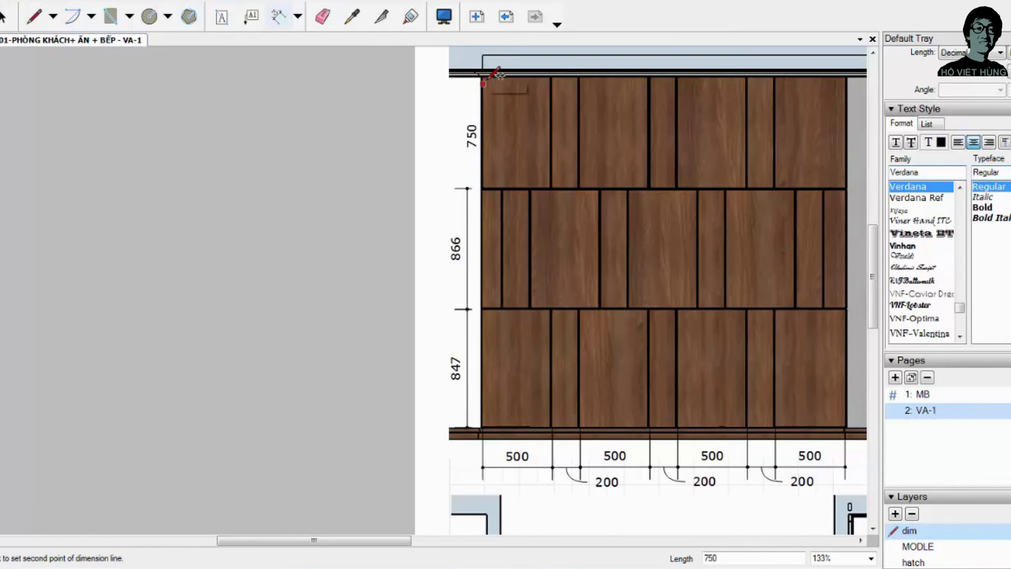
scroll(484, 69, up, 2)
scroll(483, 70, up, 2)
scroll(481, 72, up, 2)
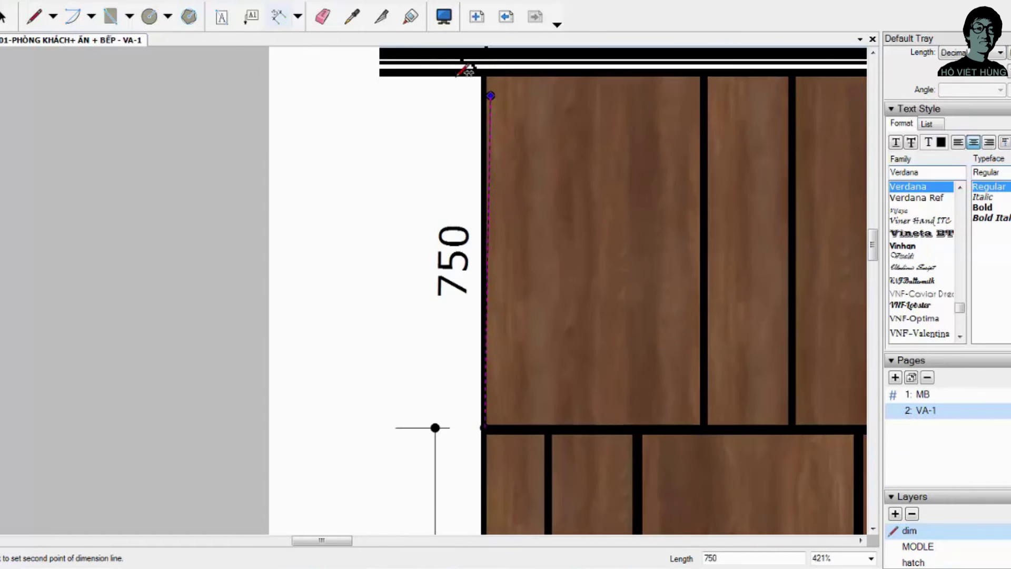
scroll(482, 69, up, 2)
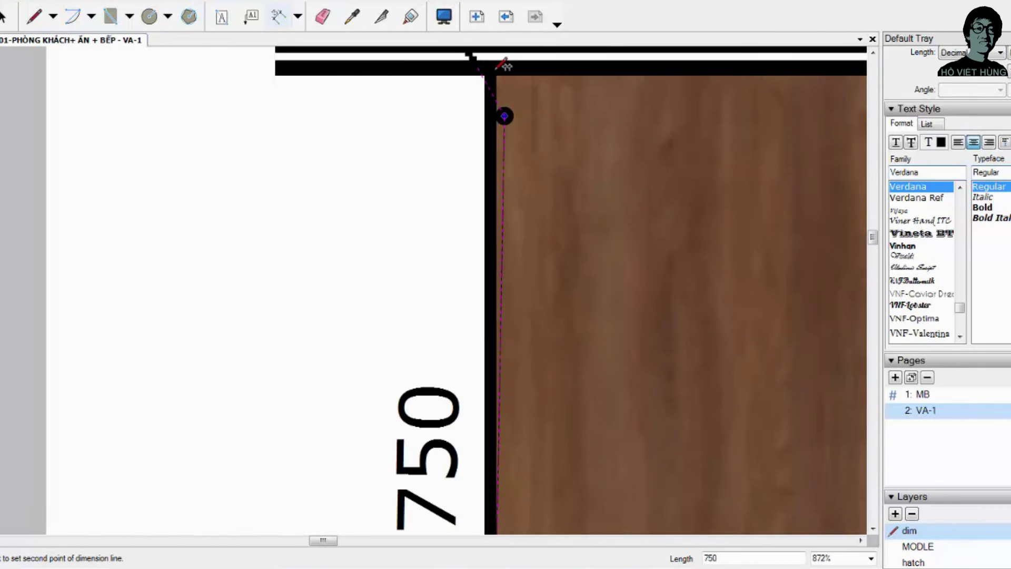
Step: Add the top 804 height dimension up to the wall top
click(478, 65)
scroll(406, 309, down, 2)
scroll(314, 357, down, 2)
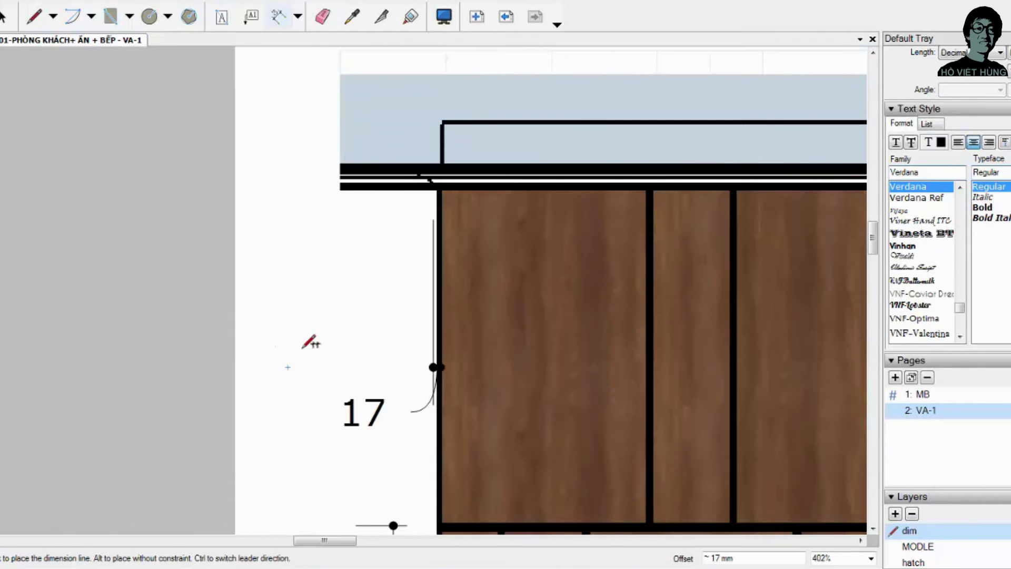
click(403, 179)
scroll(412, 229, down, 3)
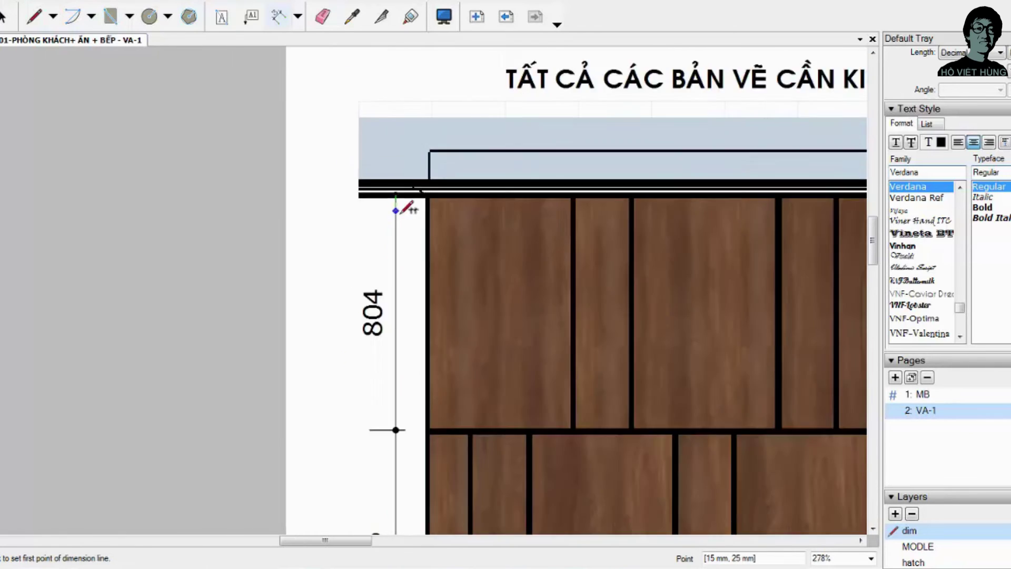
key(space)
scroll(428, 288, down, 2)
scroll(464, 475, up, 1)
Step: Relabel the 847, 866 and top panel height dimensions so each reads A
click(412, 451)
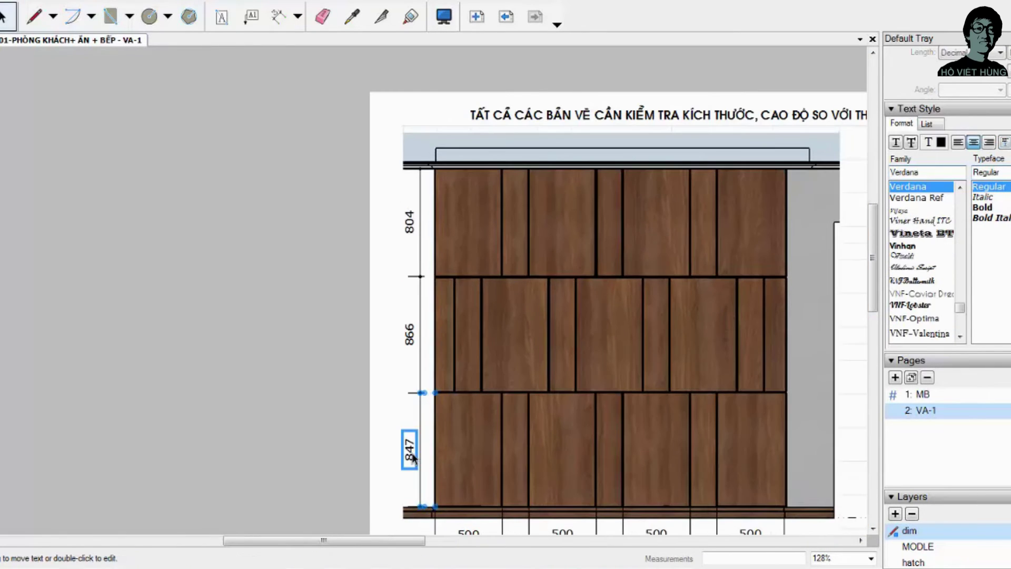
double_click(414, 451)
text(A)
key(Escape)
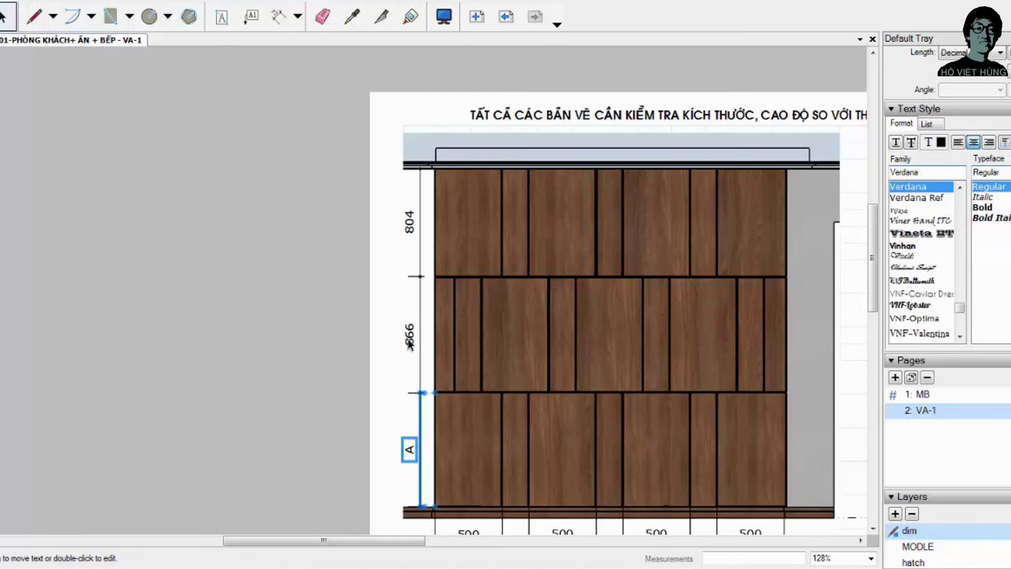
click(411, 345)
text(A)
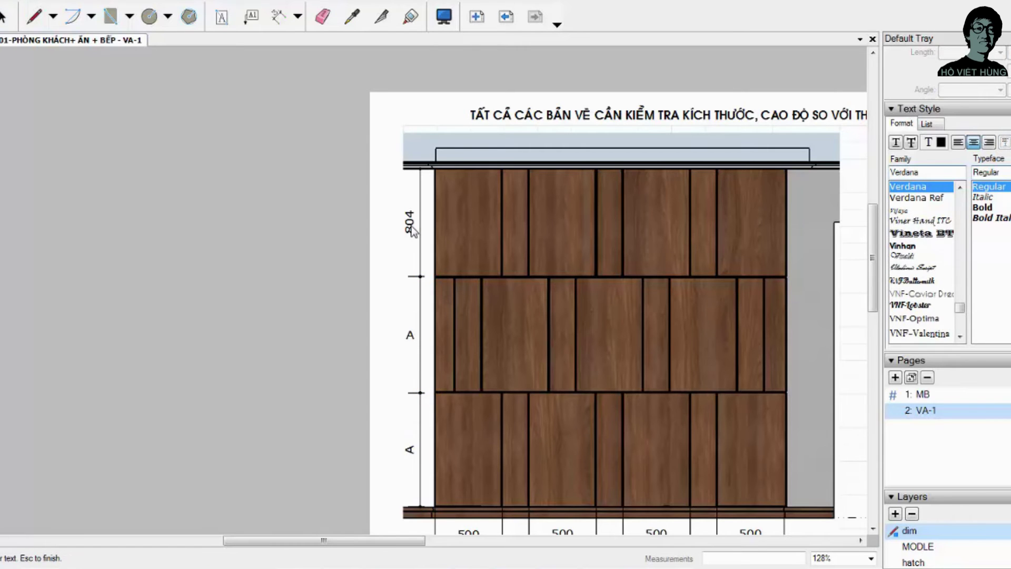
key(Escape)
click(412, 226)
double_click(412, 226)
text(A)
scroll(423, 293, down, 1)
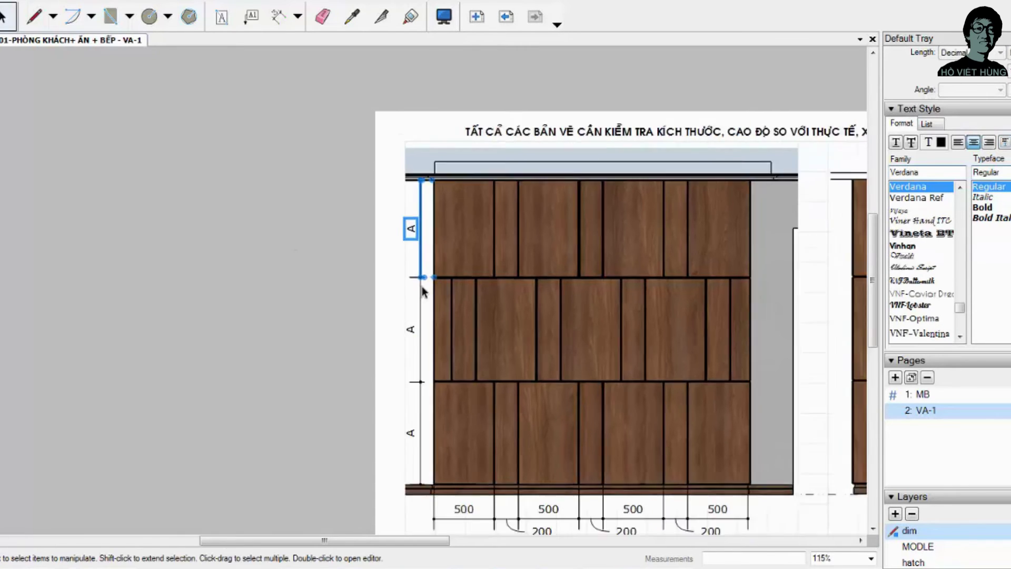
scroll(423, 293, down, 1)
scroll(322, 411, down, 1)
click(282, 312)
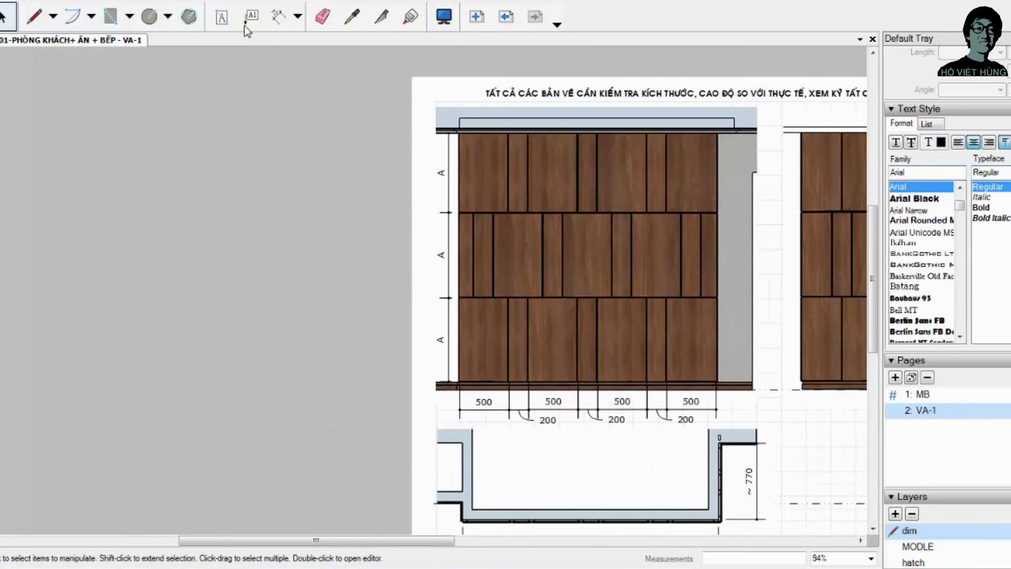
Step: Add an overall 2612 height dimension along the elevation's right edge
click(278, 16)
scroll(474, 337, up, 1)
scroll(477, 369, up, 4)
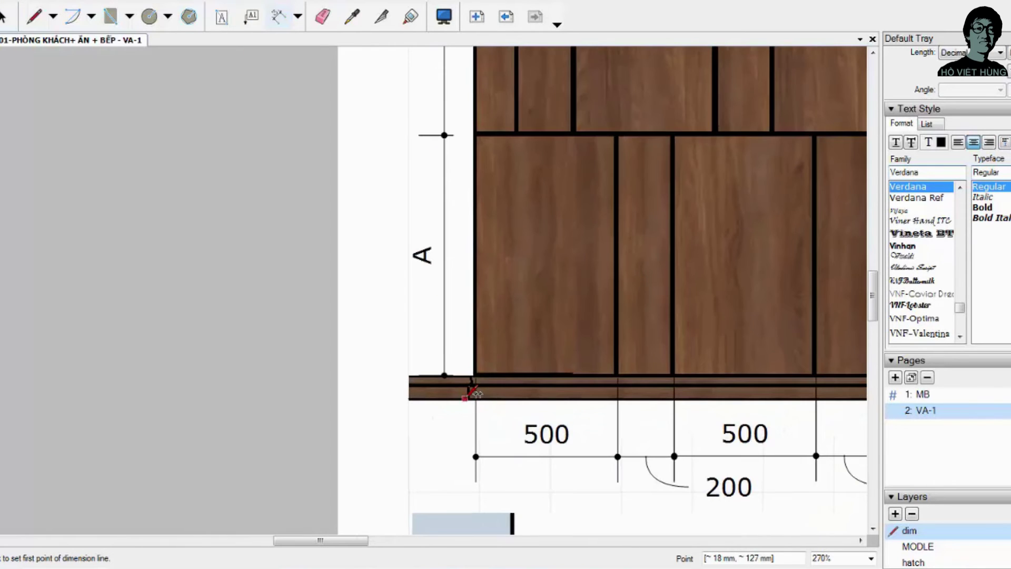
scroll(476, 385, down, 4)
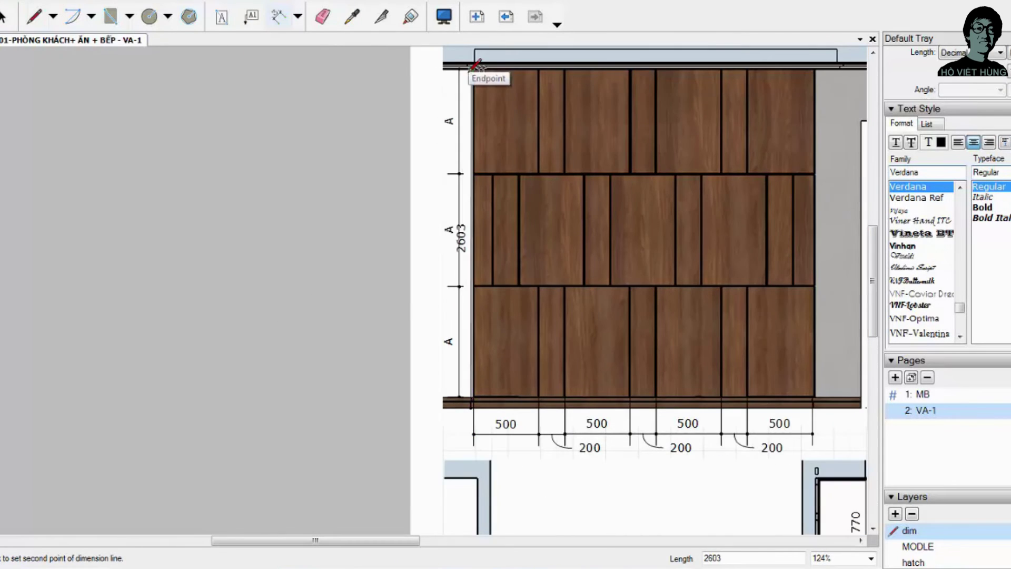
scroll(475, 63, up, 3)
scroll(476, 60, up, 1)
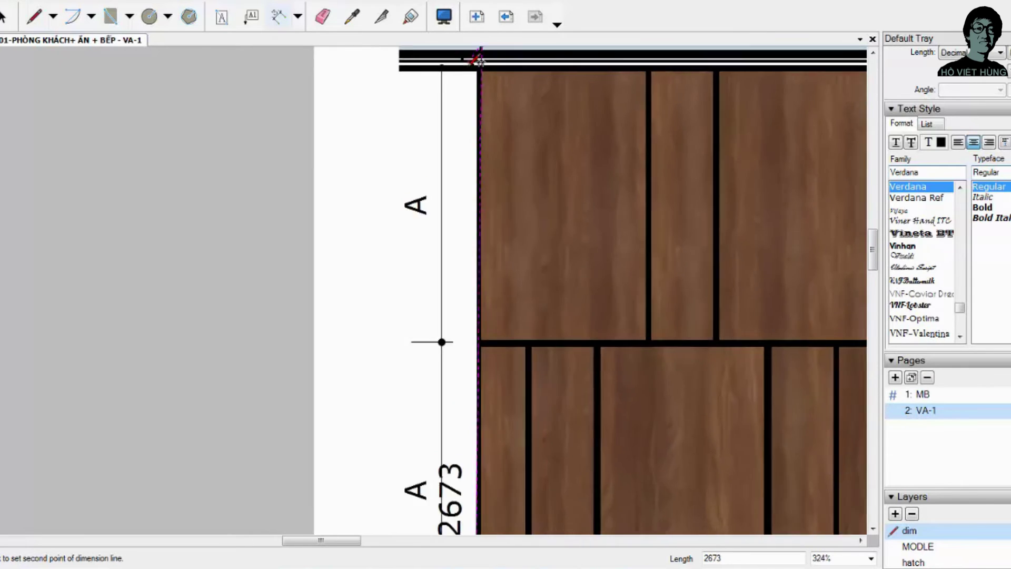
scroll(474, 61, down, 1)
click(470, 62)
scroll(464, 105, down, 1)
scroll(437, 123, down, 1)
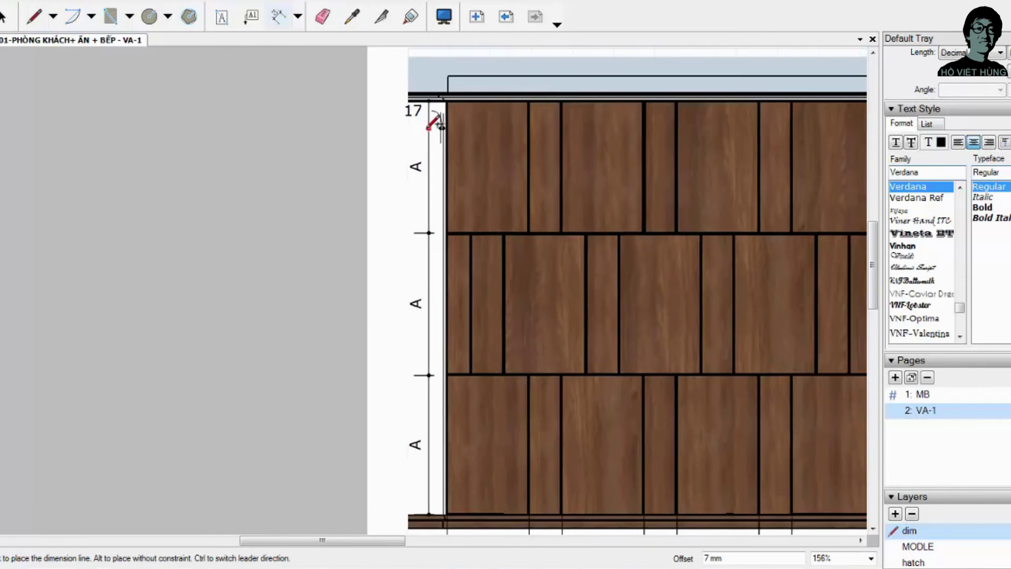
scroll(429, 127, down, 1)
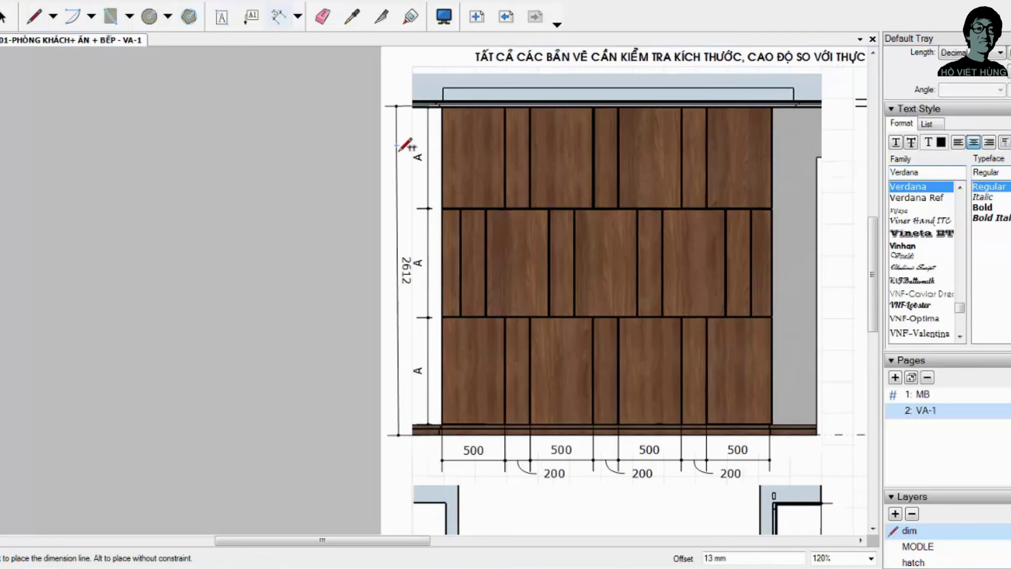
scroll(401, 148, up, 1)
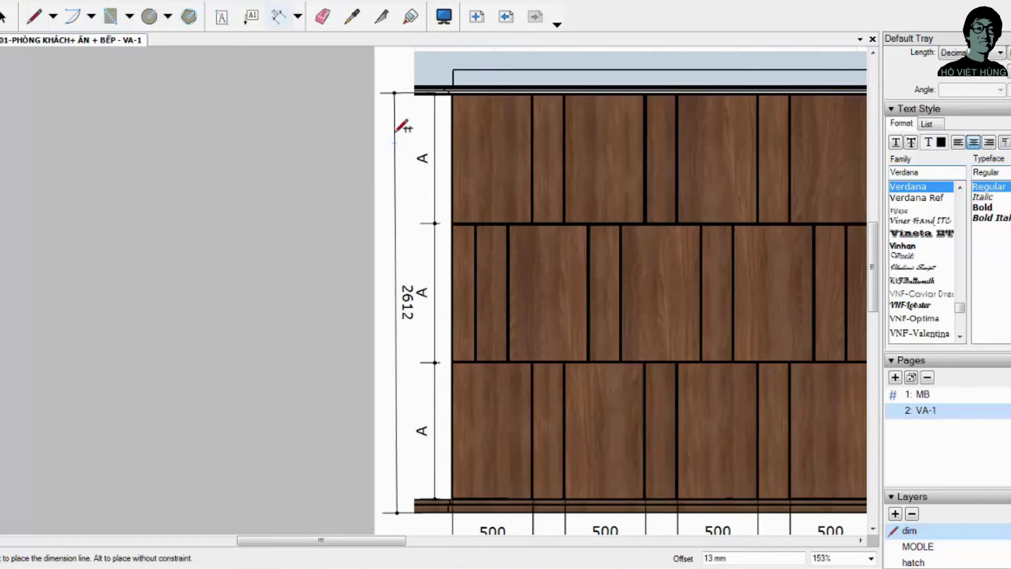
scroll(402, 127, down, 1)
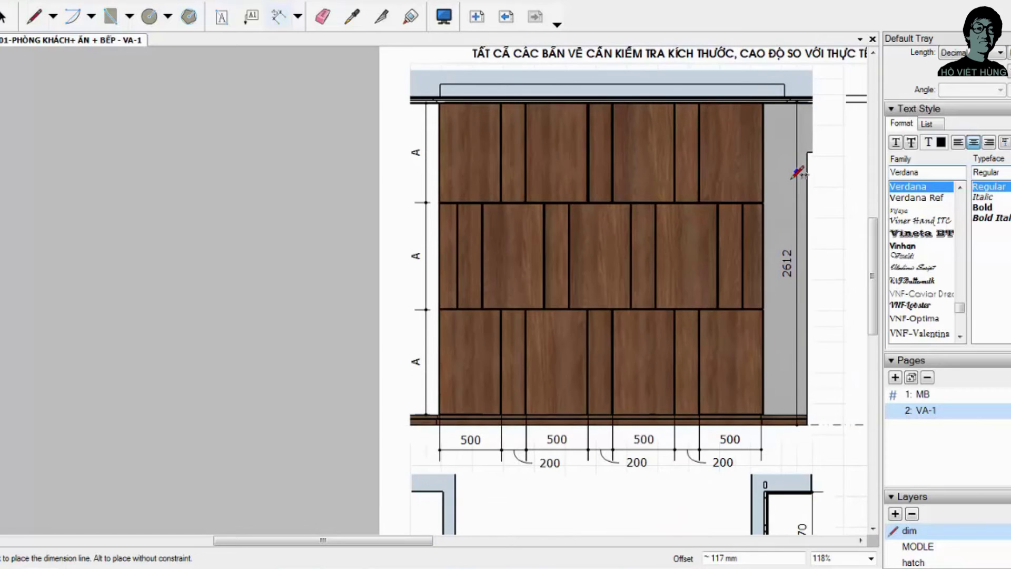
key(space)
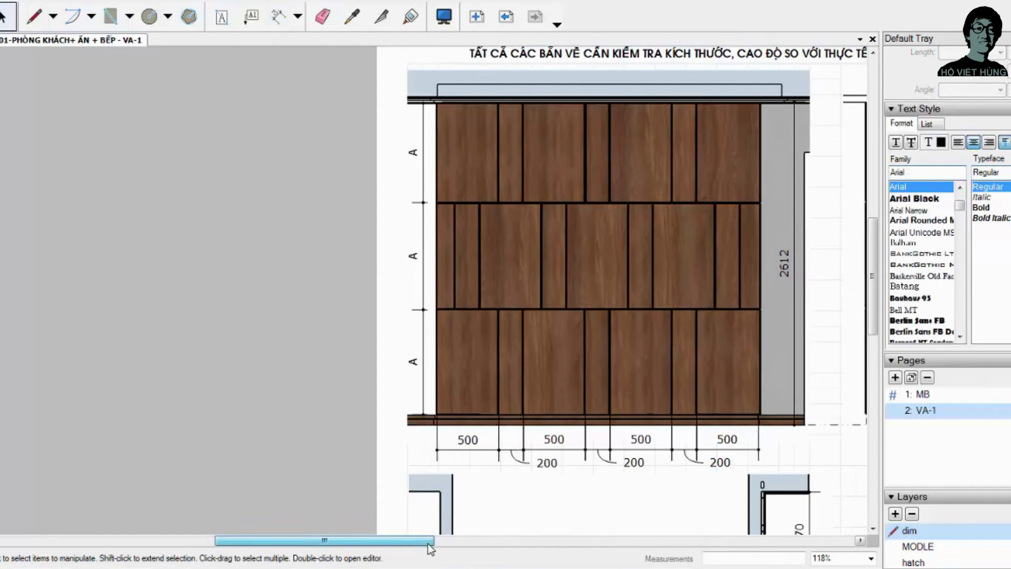
drag(431, 543, 474, 542)
click(622, 126)
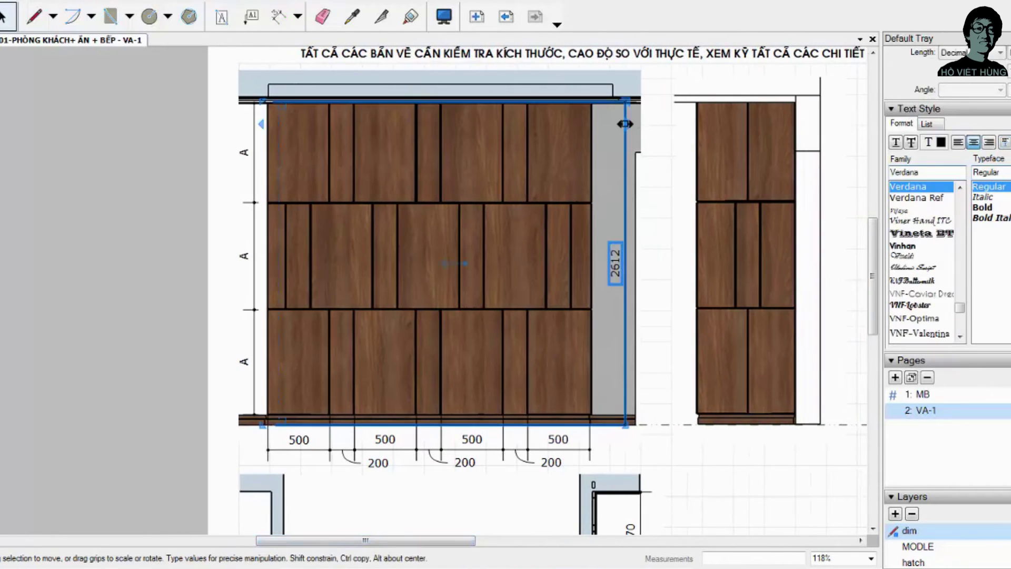
key(Delete)
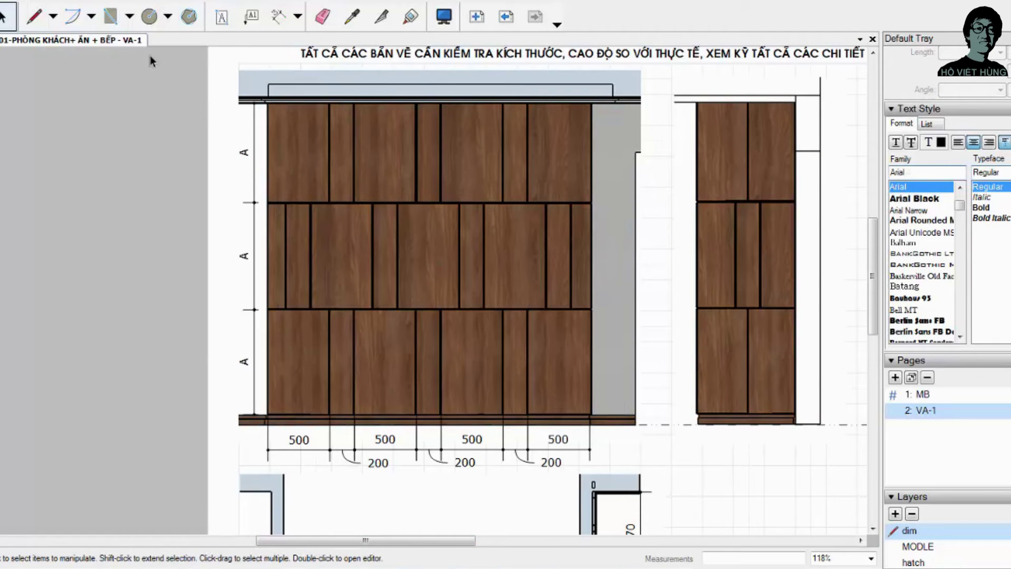
click(278, 16)
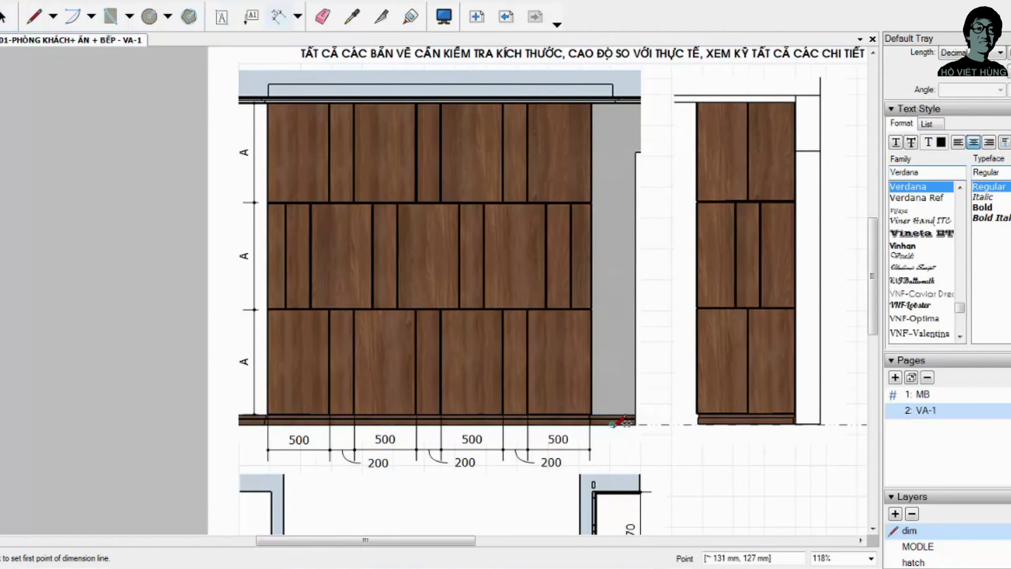
click(613, 424)
scroll(625, 94, up, 3)
click(606, 95)
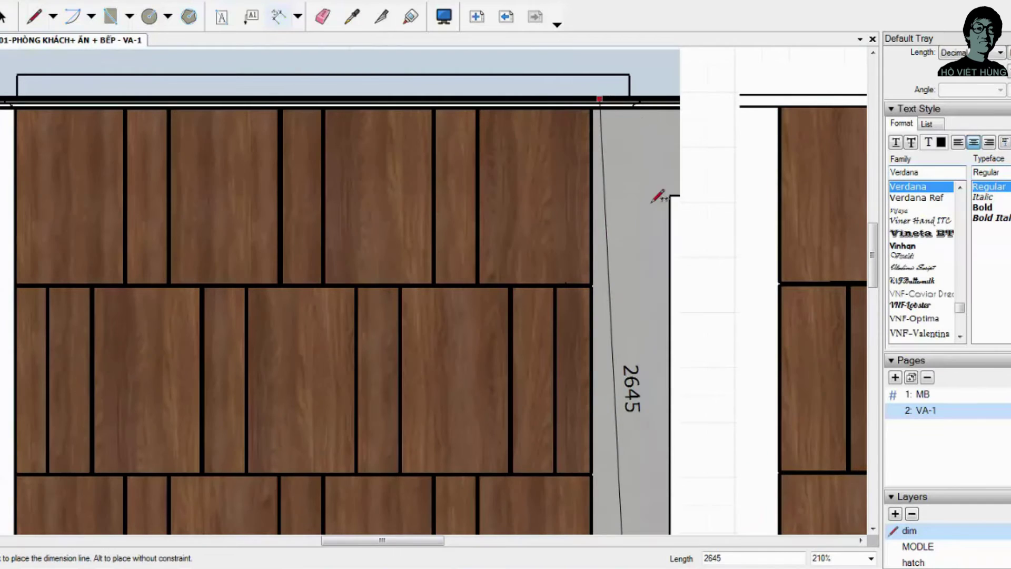
scroll(669, 242, down, 1)
scroll(692, 291, down, 2)
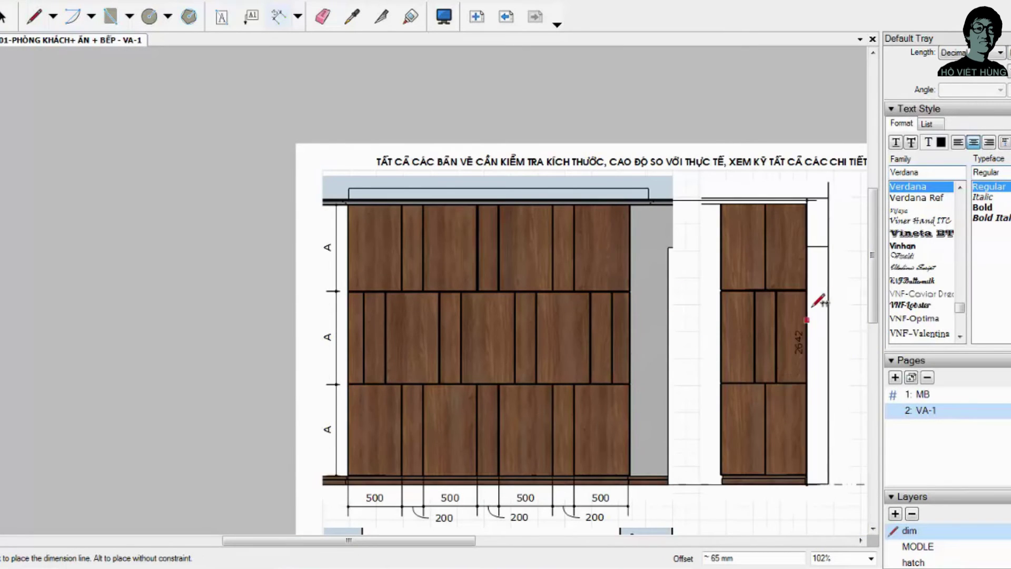
scroll(601, 511, down, 2)
scroll(601, 511, up, 1)
key(Escape)
drag(458, 540, 517, 541)
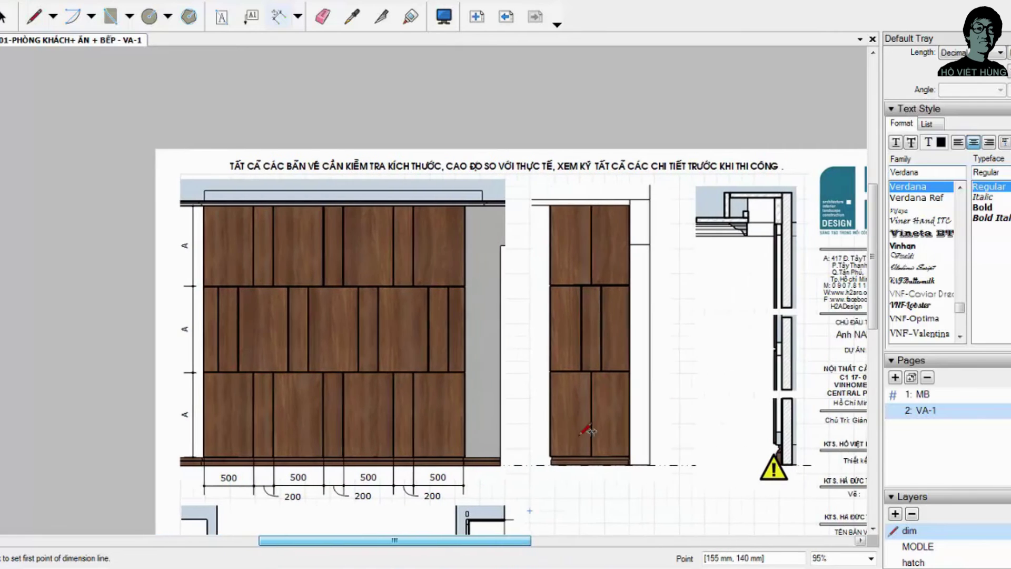
scroll(635, 179, up, 2)
scroll(634, 179, up, 1)
scroll(626, 179, down, 2)
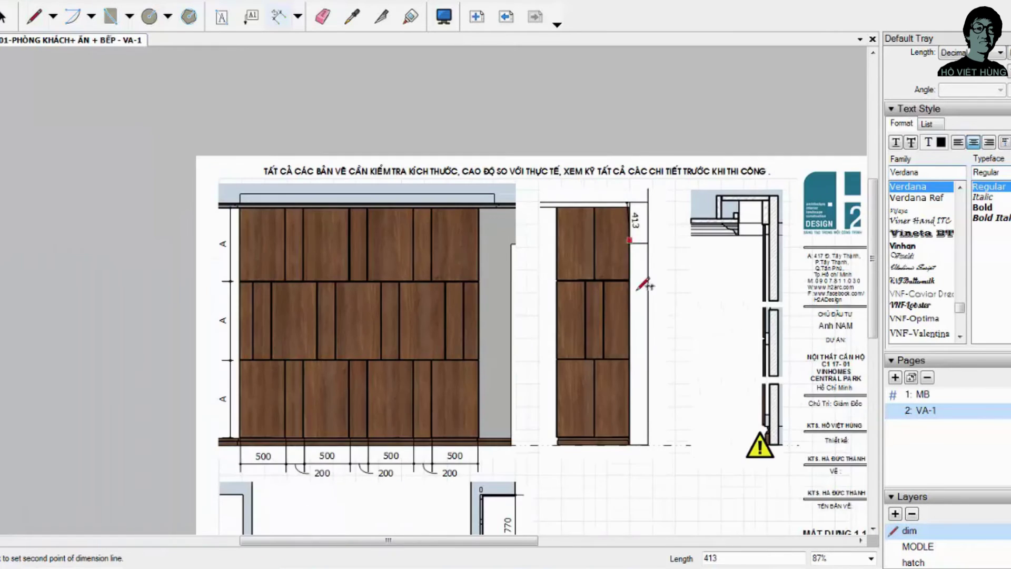
scroll(628, 448, up, 1)
click(630, 447)
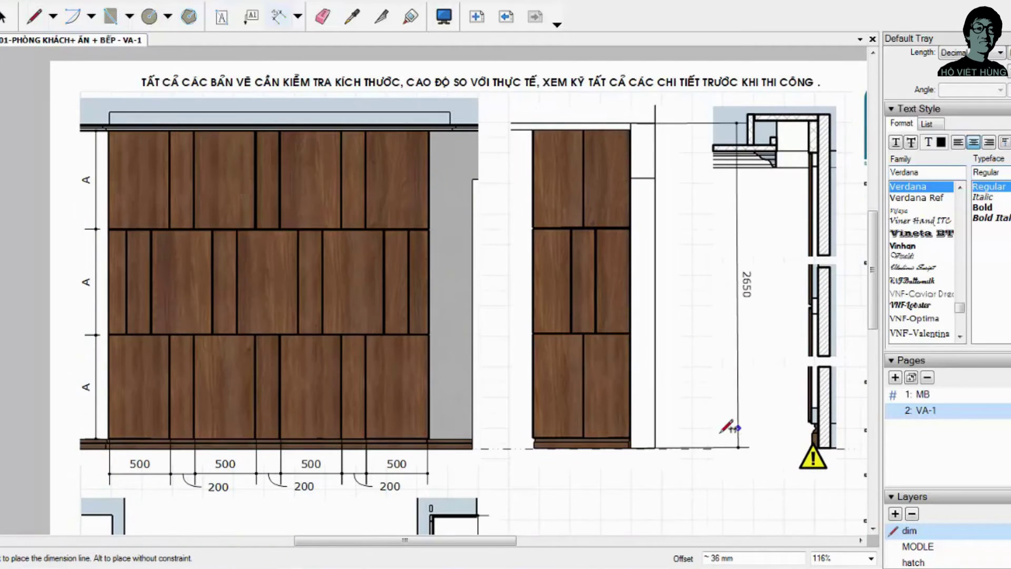
click(679, 408)
key(space)
scroll(629, 348, up, 1)
click(648, 316)
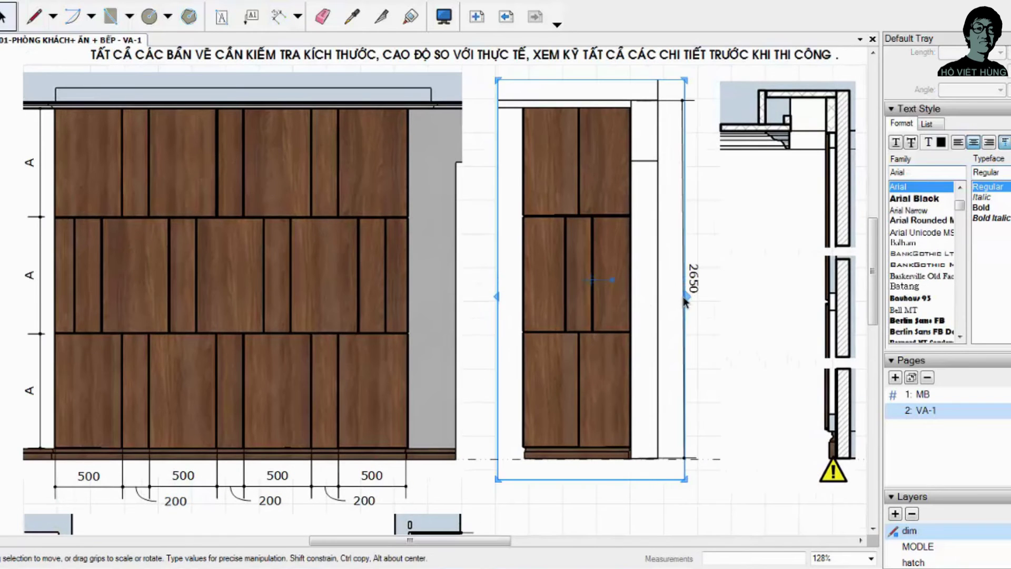
scroll(637, 451, down, 3)
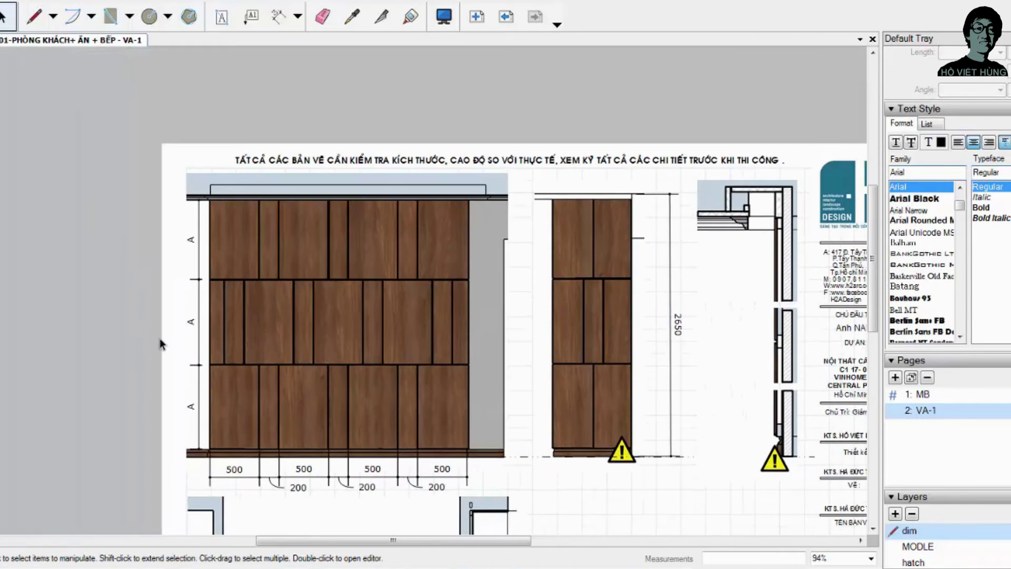
scroll(488, 120, up, 2)
scroll(526, 263, down, 3)
scroll(596, 311, up, 3)
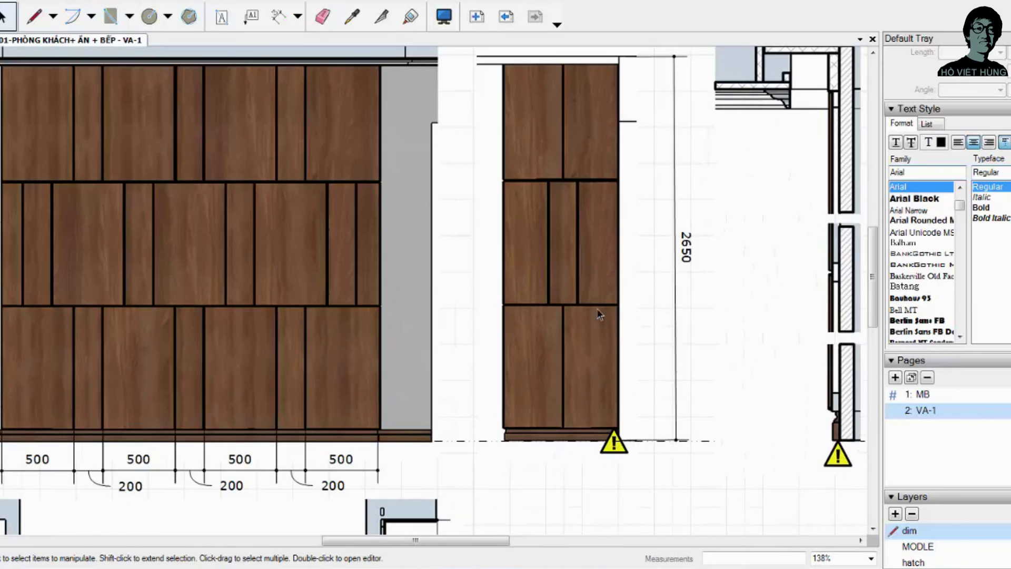
scroll(162, 247, down, 2)
scroll(552, 390, up, 1)
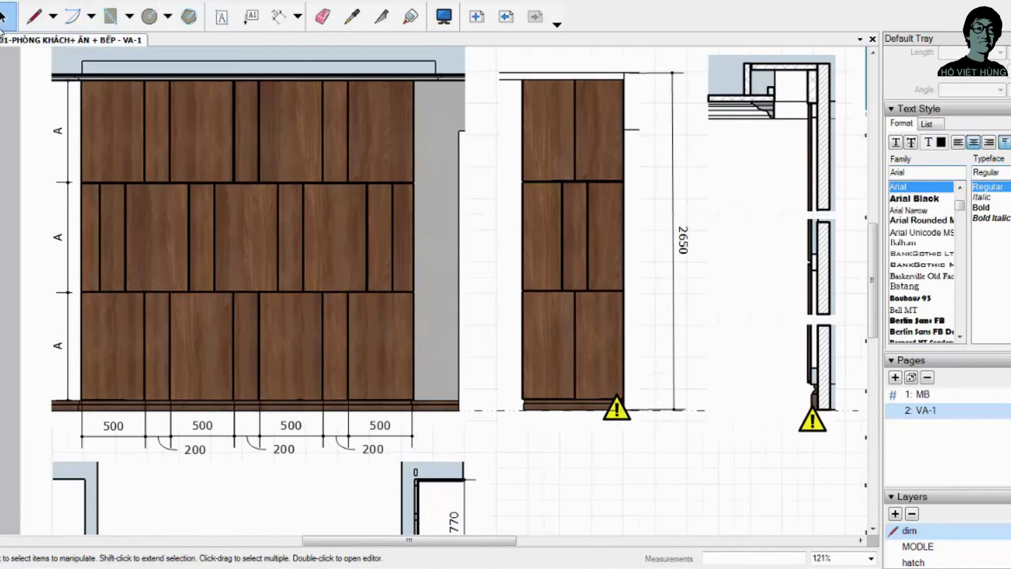
scroll(403, 123, down, 3)
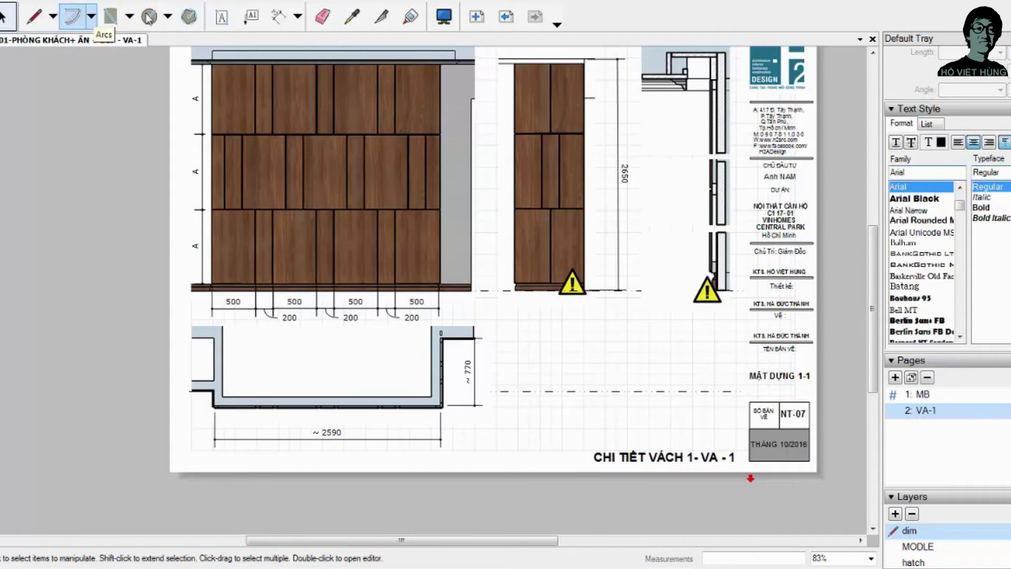
Step: Dimension the cabinet's bottom width corner to corner, placing the 787 dimension below it
click(278, 16)
scroll(542, 289, up, 3)
scroll(542, 289, up, 1)
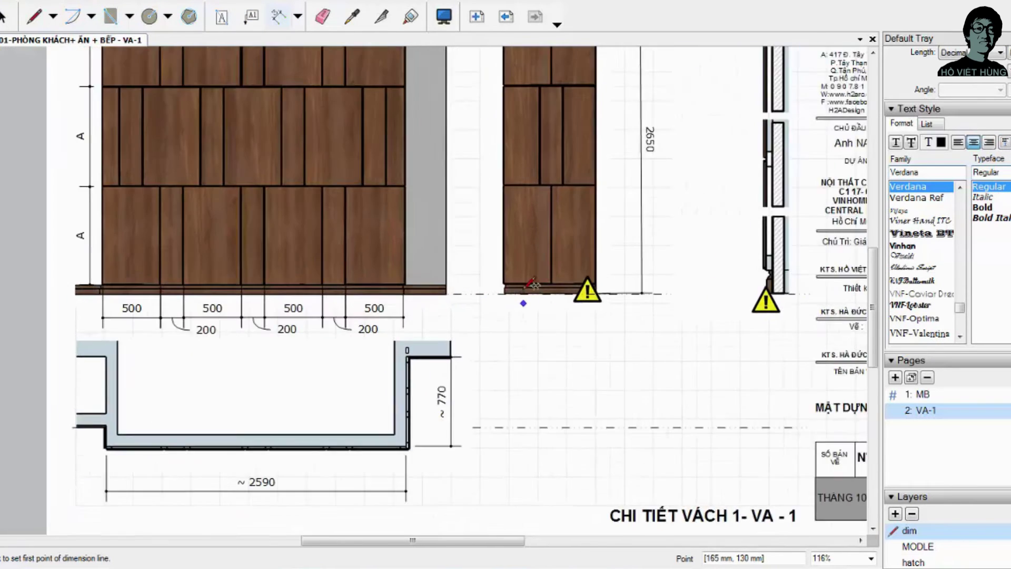
click(560, 279)
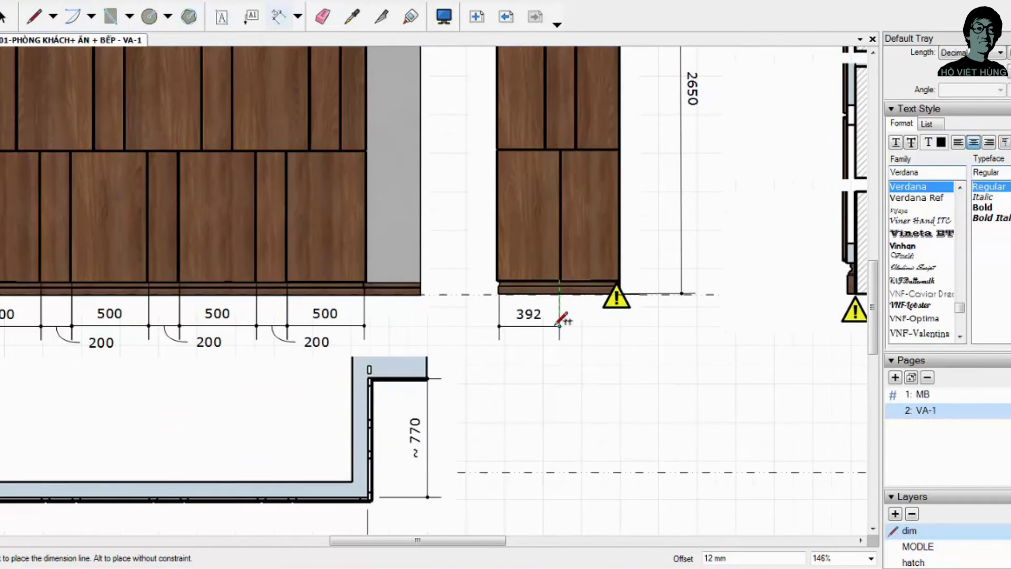
key(Escape)
click(497, 280)
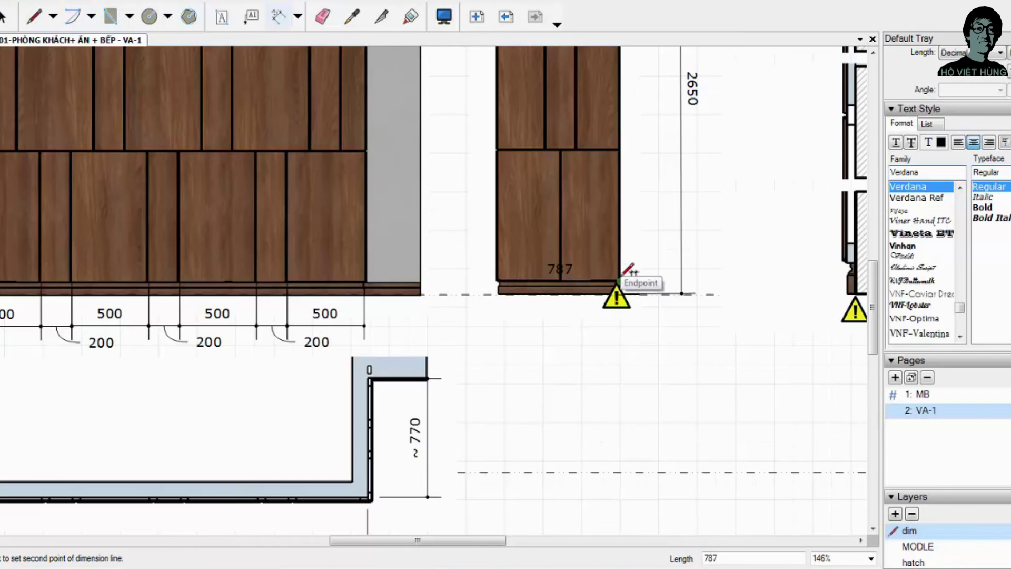
click(620, 279)
scroll(621, 279, down, 1)
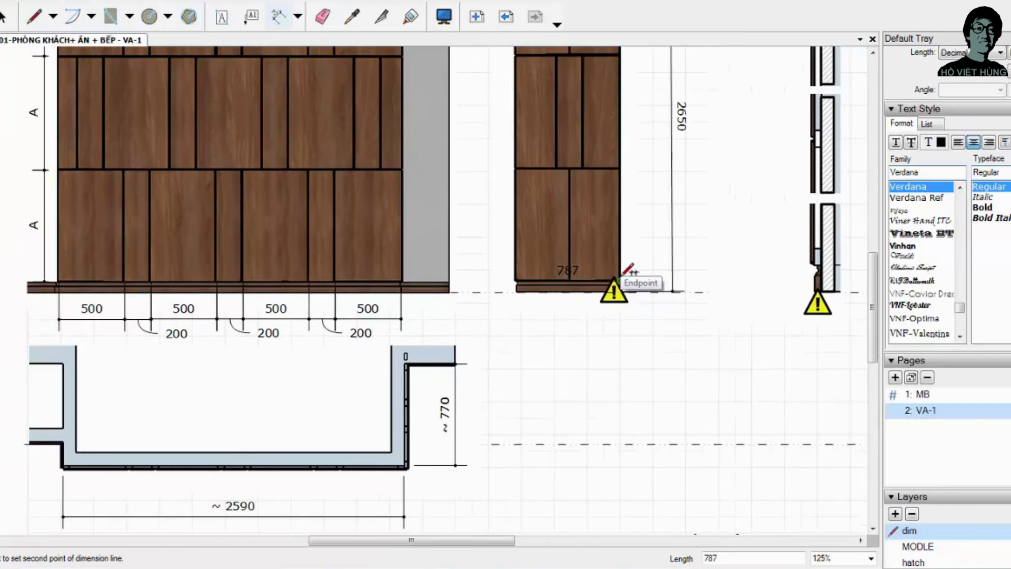
click(613, 321)
key(space)
scroll(564, 338, down, 1)
scroll(557, 334, down, 1)
scroll(571, 311, up, 3)
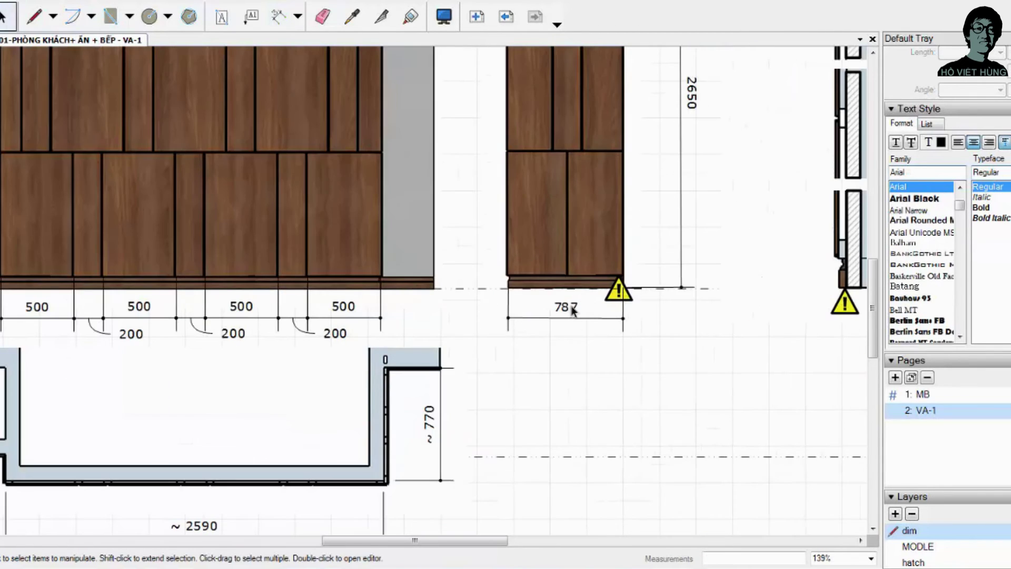
Step: Change the 787 dimension text to ~770
click(566, 304)
click(566, 305)
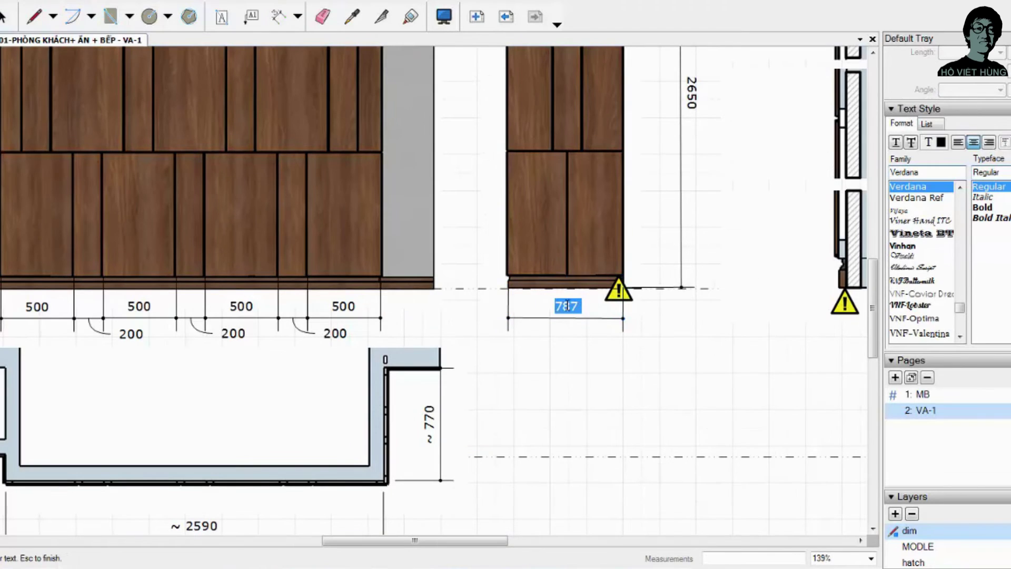
text(770)
click(551, 343)
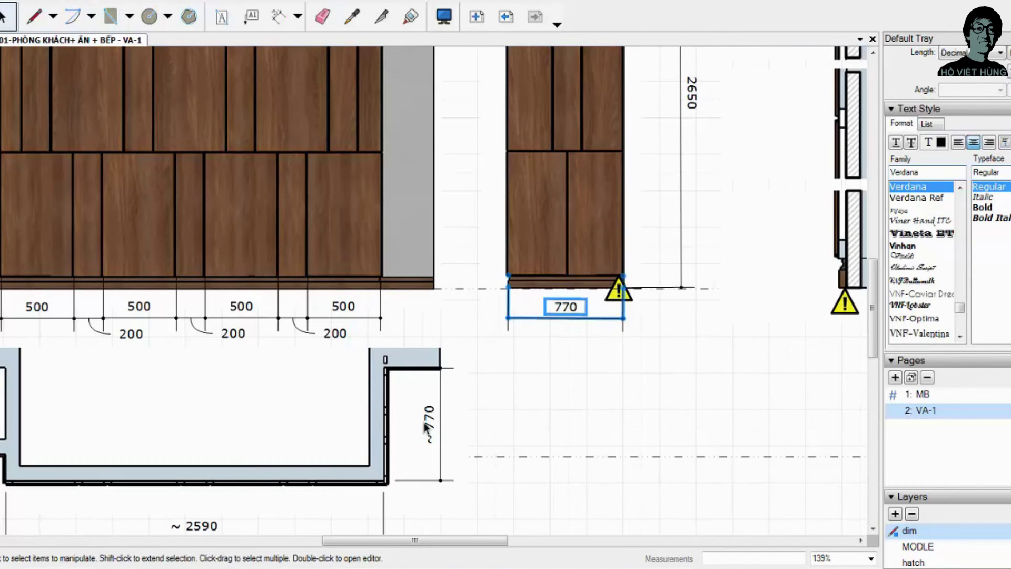
click(568, 306)
double_click(559, 305)
text(~)
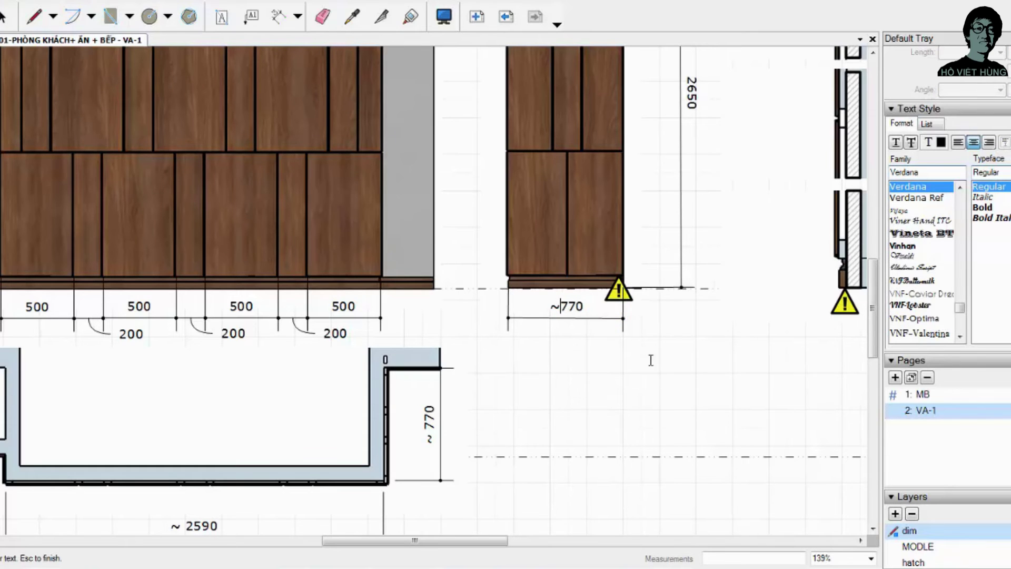
key(Escape)
scroll(652, 410, down, 2)
scroll(518, 377, down, 2)
scroll(598, 198, down, 1)
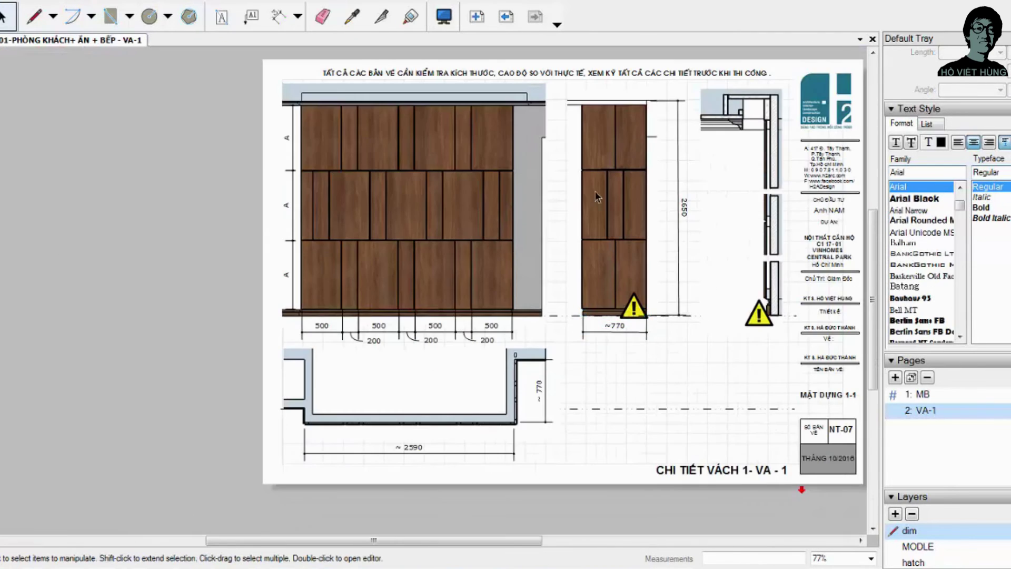
scroll(597, 197, up, 3)
Step: Place a 402 dimension across the lower-left door and relabel it B
key(d)
scroll(534, 345, up, 3)
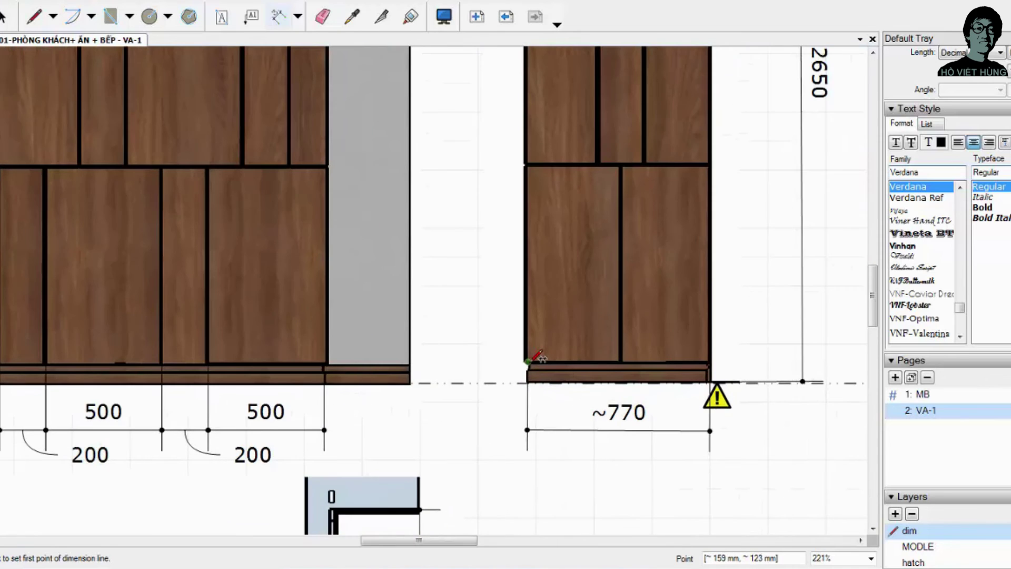
scroll(532, 332, down, 3)
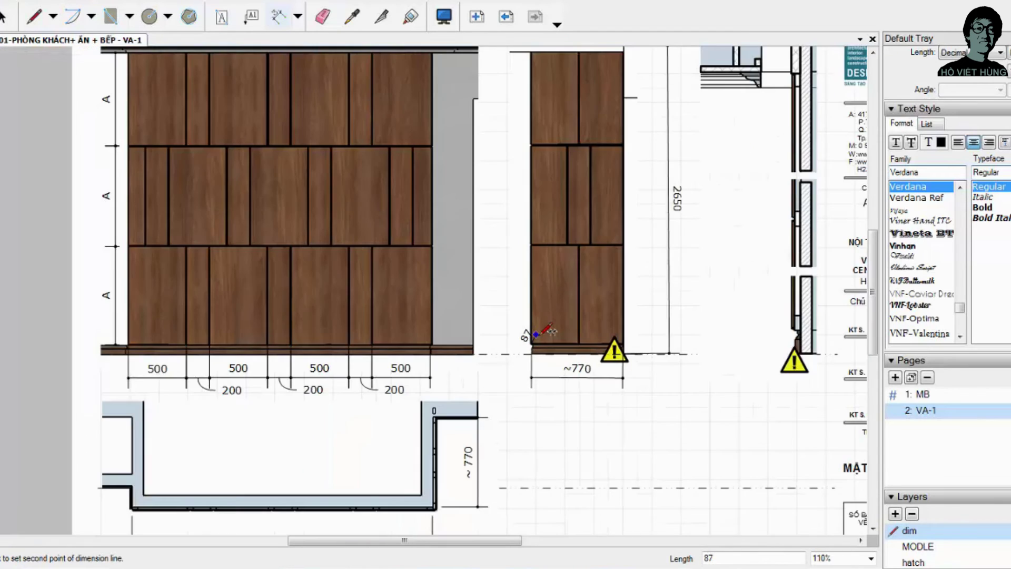
scroll(537, 337, down, 3)
scroll(542, 337, up, 2)
key(Escape)
scroll(535, 293, up, 2)
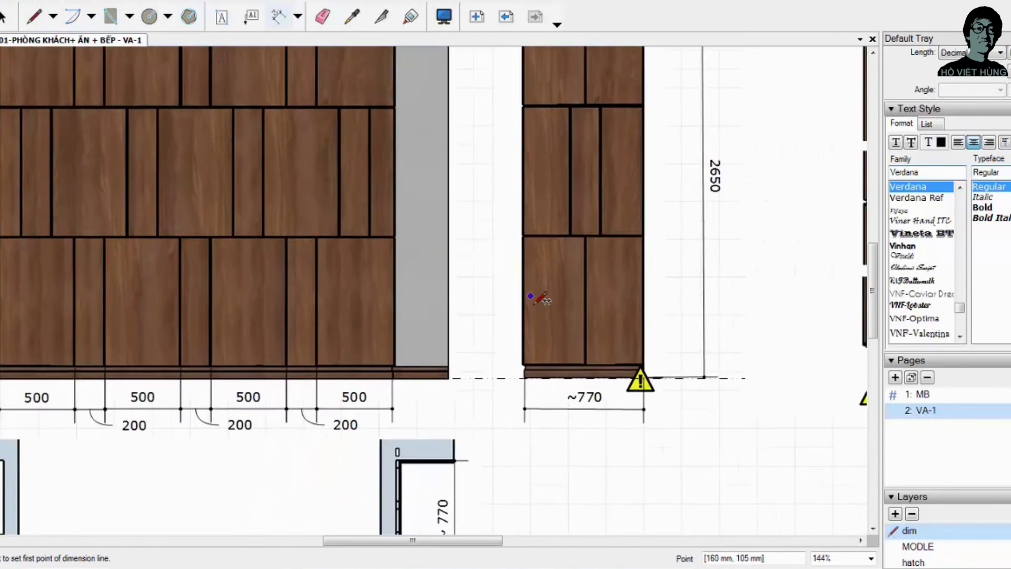
click(523, 306)
scroll(593, 300, up, 2)
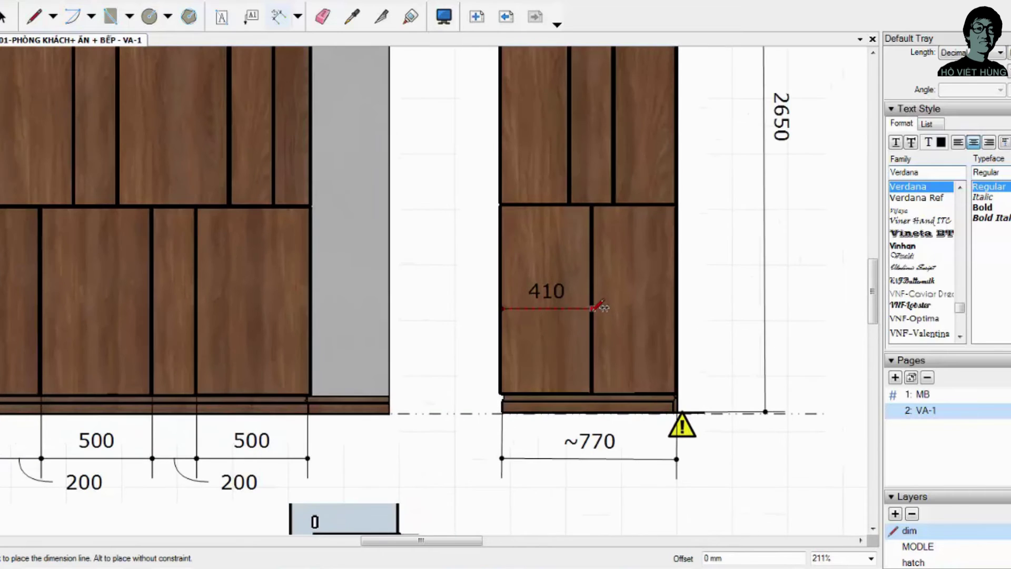
key(Escape)
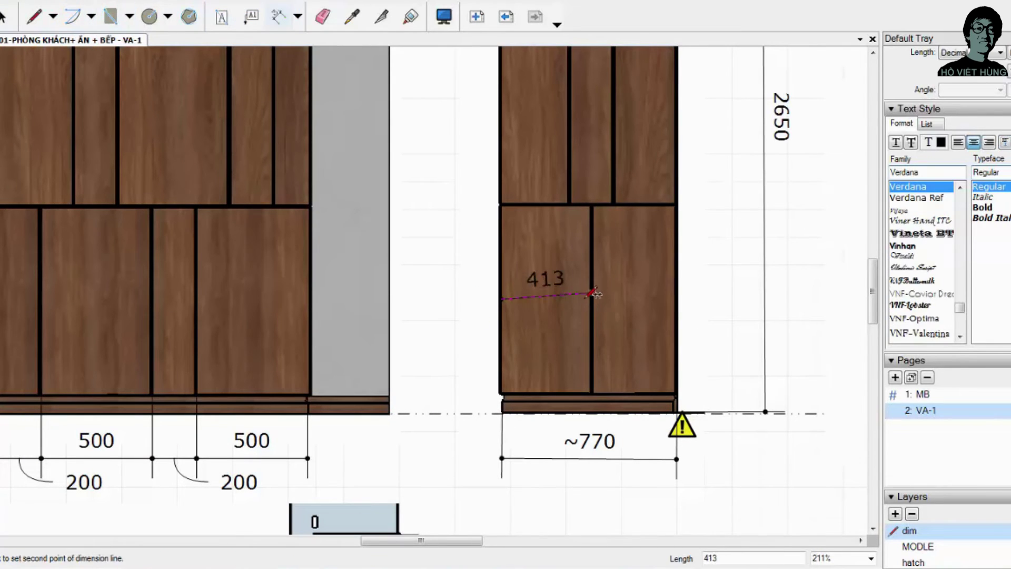
click(593, 328)
key(space)
double_click(544, 311)
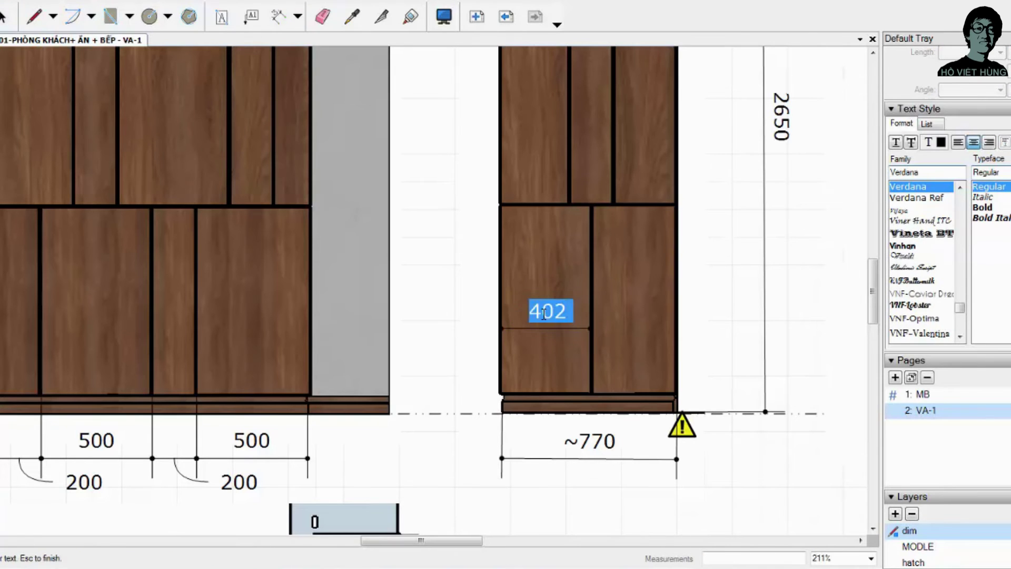
key(Escape)
Step: Copy the B label onto the lower-right door panel
scroll(626, 342, up, 3)
click(401, 309)
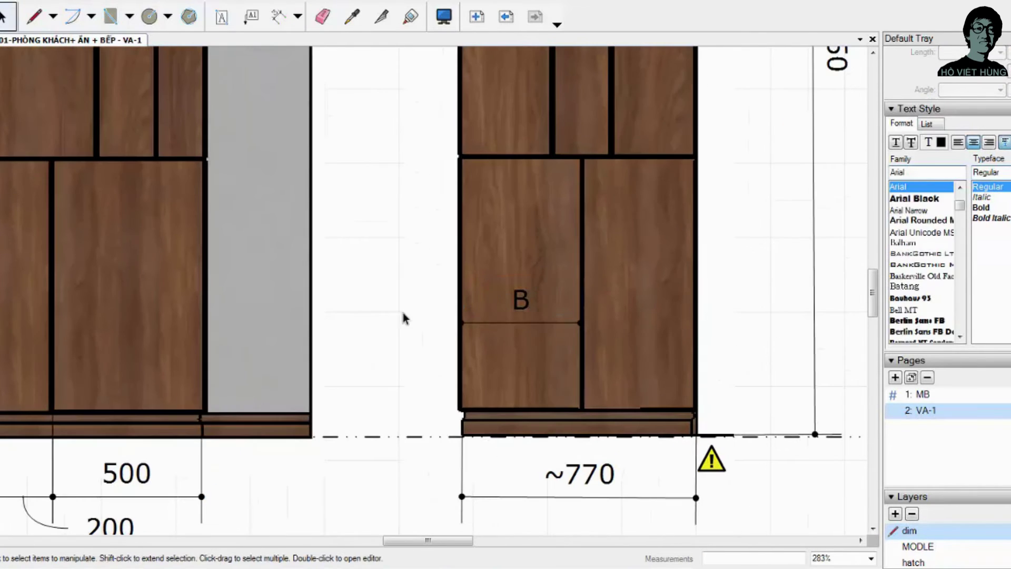
click(482, 322)
ctrl+drag(482, 323, 601, 323)
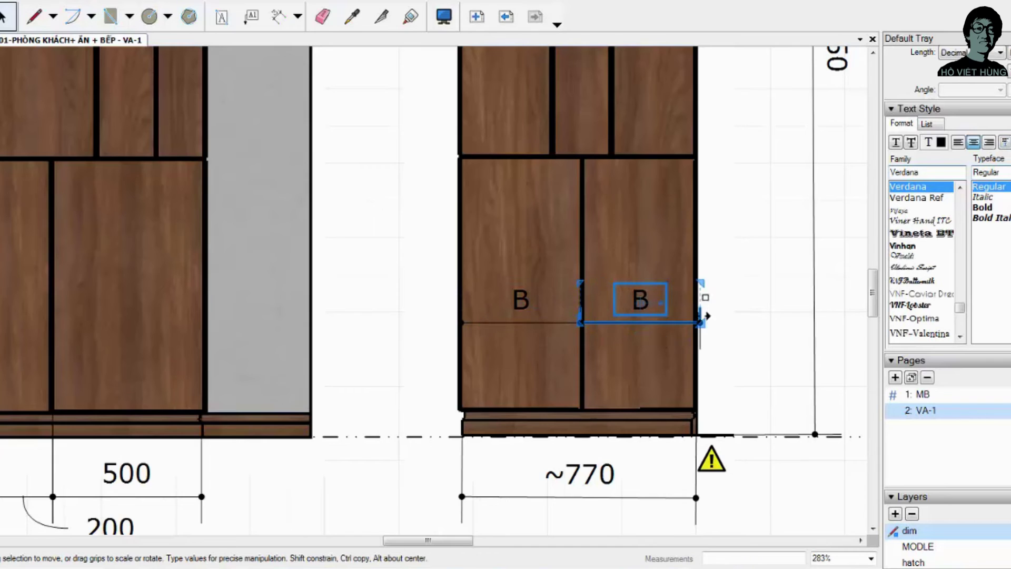
scroll(708, 289, up, 4)
scroll(684, 284, down, 4)
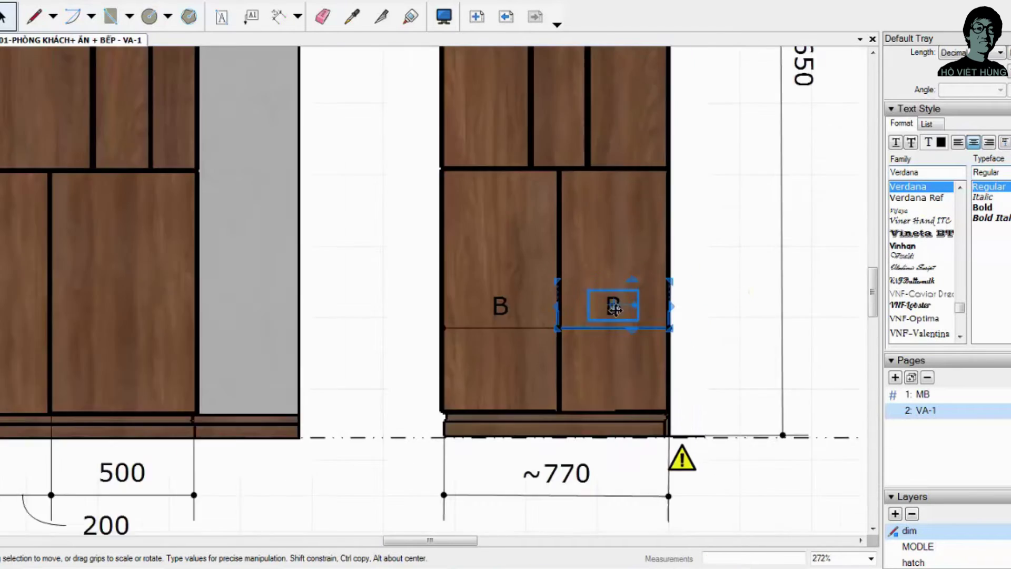
click(435, 277)
scroll(550, 128, down, 1)
scroll(550, 127, up, 1)
scroll(389, 143, down, 2)
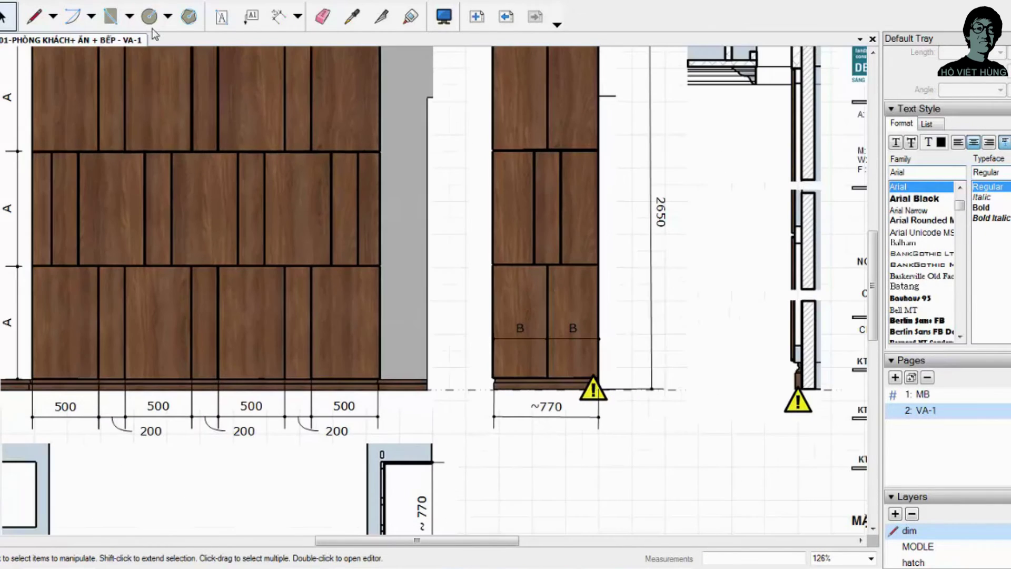
Step: Add a 190 dimension on the middle panel and change its text to 200
click(278, 17)
scroll(543, 195, up, 3)
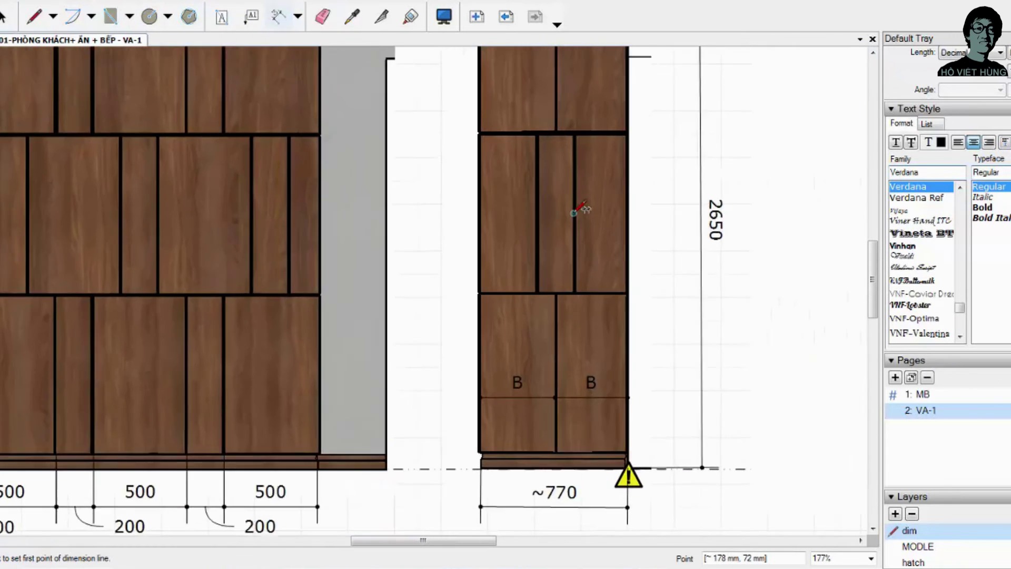
click(574, 198)
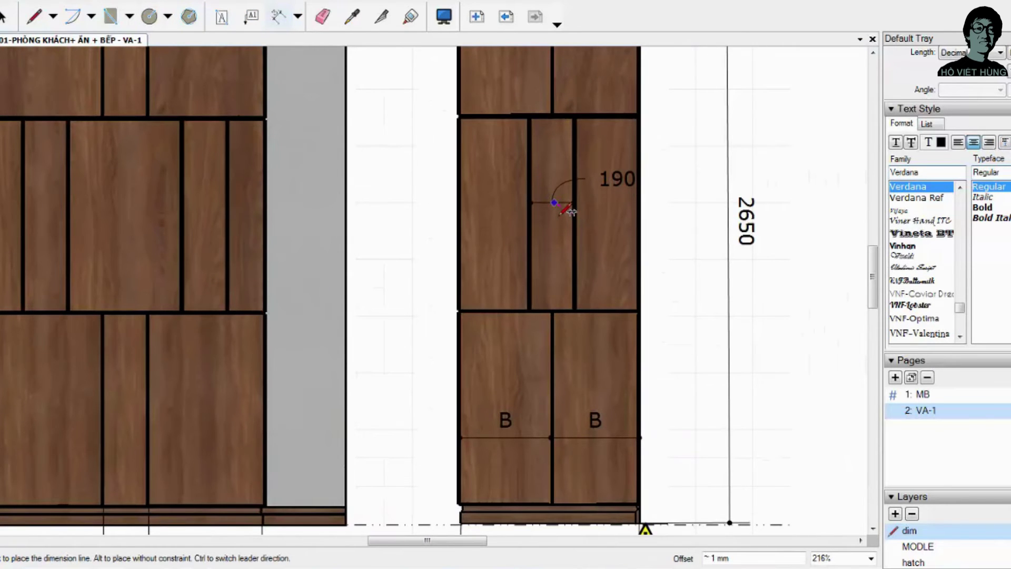
click(563, 214)
key(space)
scroll(569, 205, down, 1)
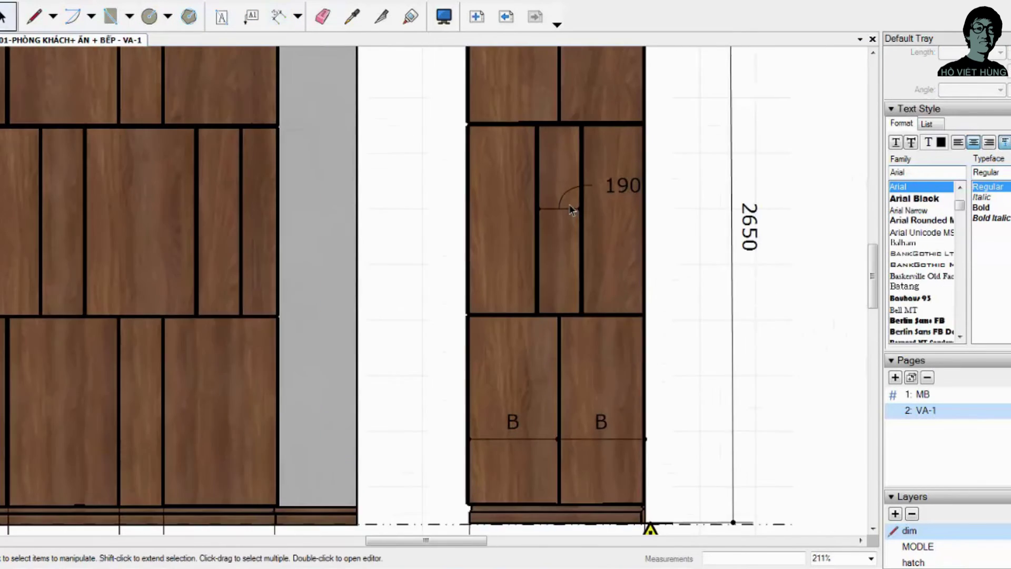
double_click(626, 187)
text(200)
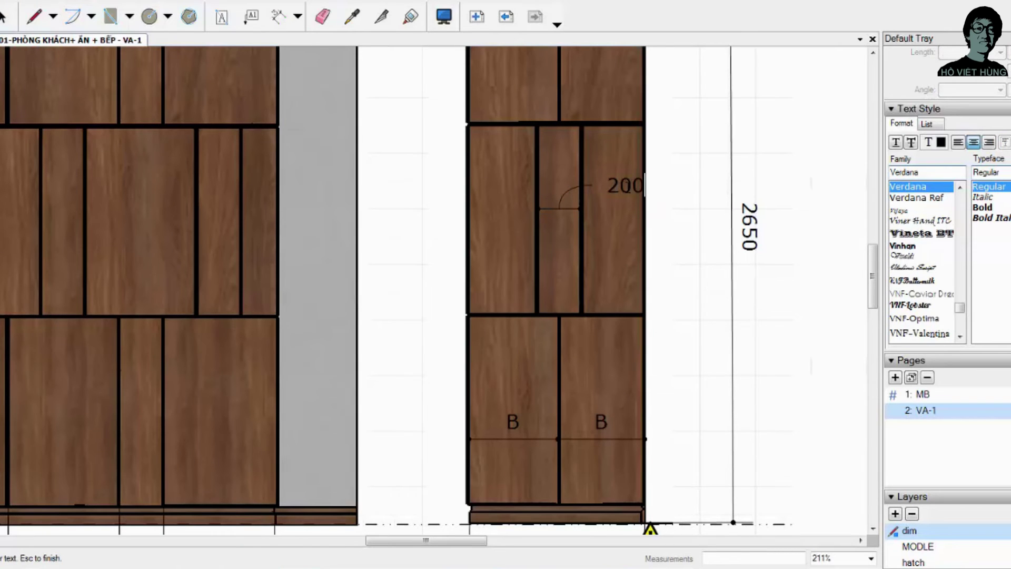
key(Escape)
scroll(428, 257, down, 1)
scroll(429, 257, down, 1)
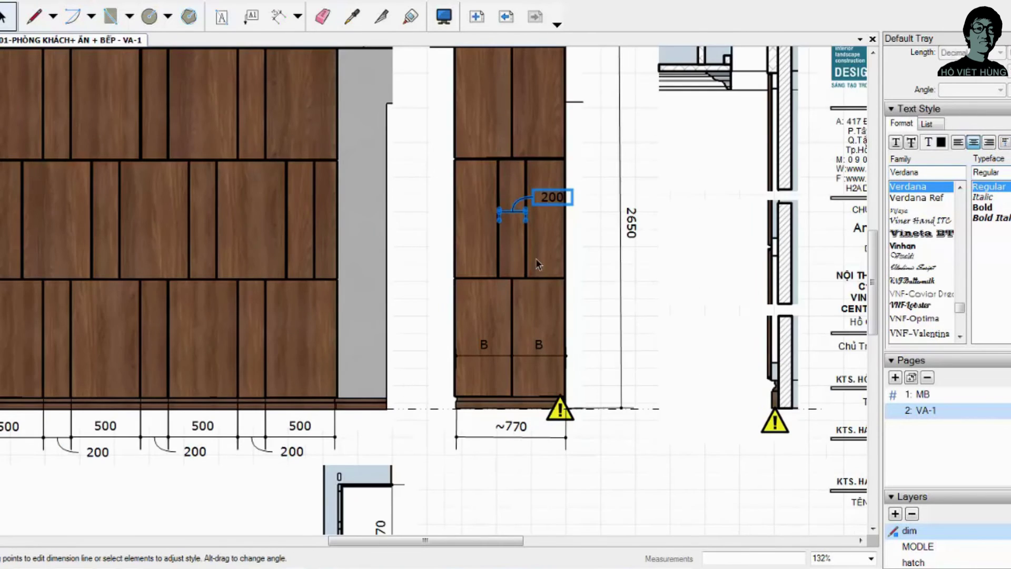
scroll(537, 263, down, 5)
Step: Draw a 312 dimension from the panel divider to the left panel edge
key(Escape)
scroll(466, 331, up, 5)
key(d)
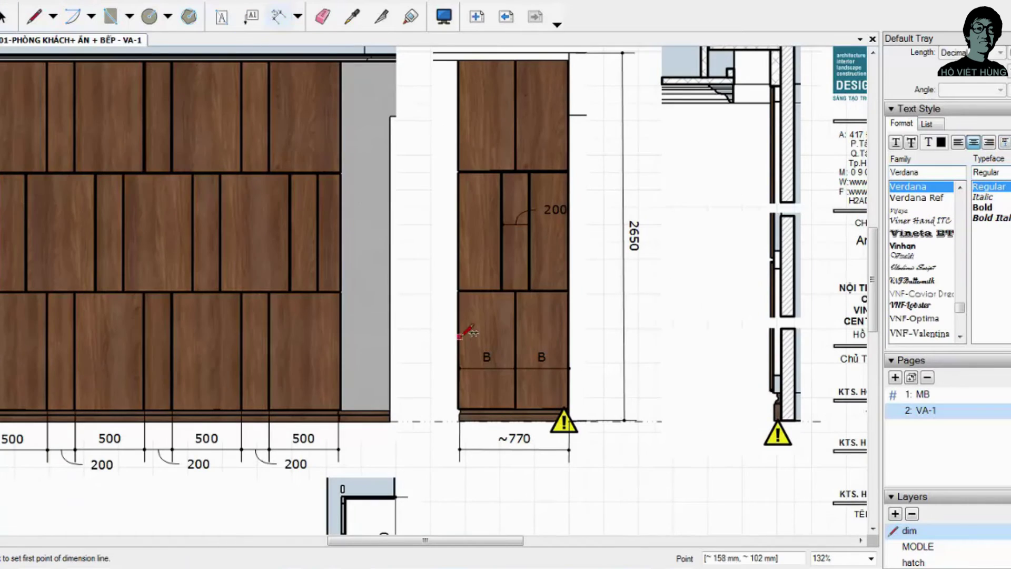
scroll(460, 334, up, 2)
key(Escape)
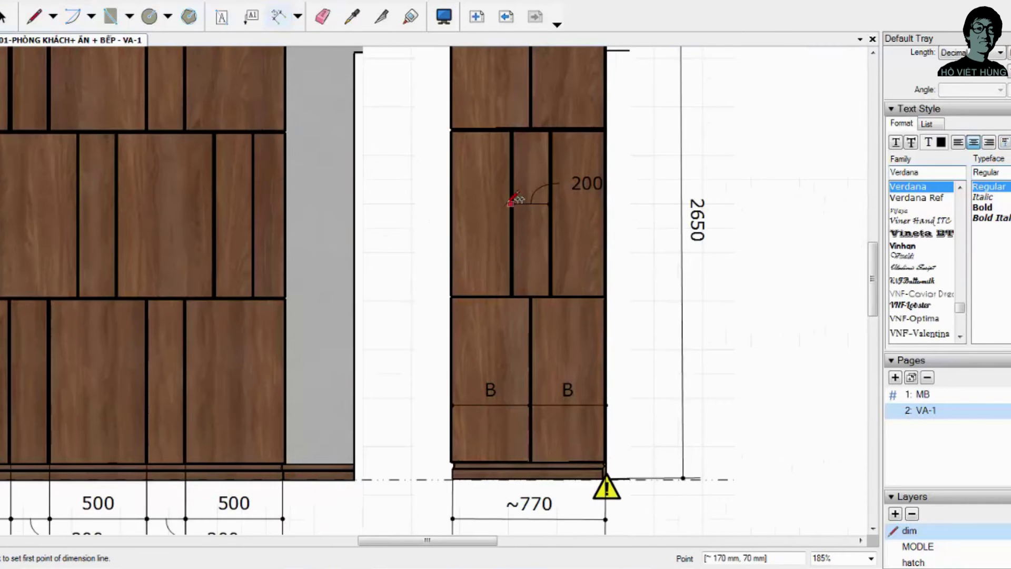
scroll(513, 200, up, 3)
click(509, 205)
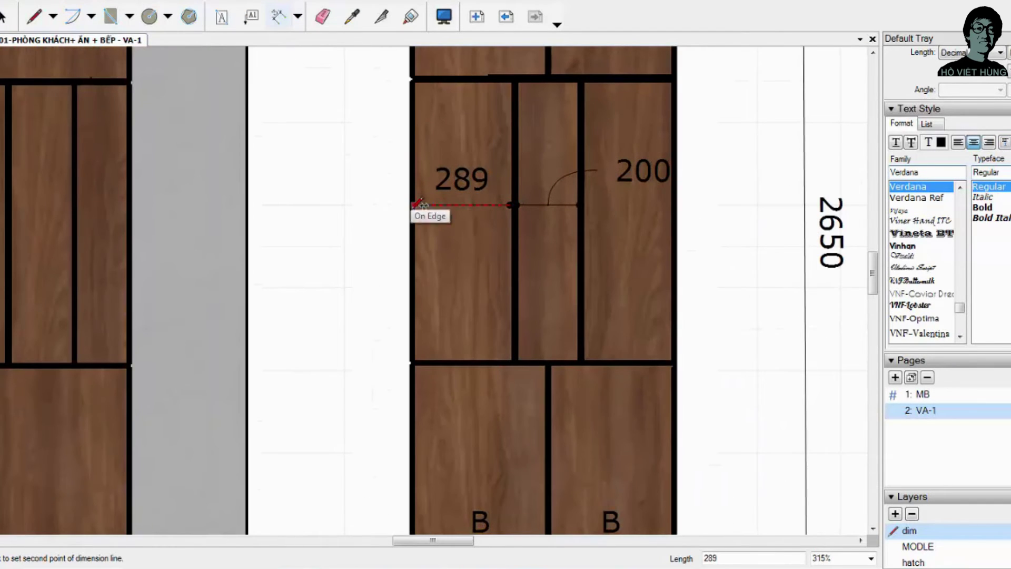
click(412, 204)
key(space)
click(270, 21)
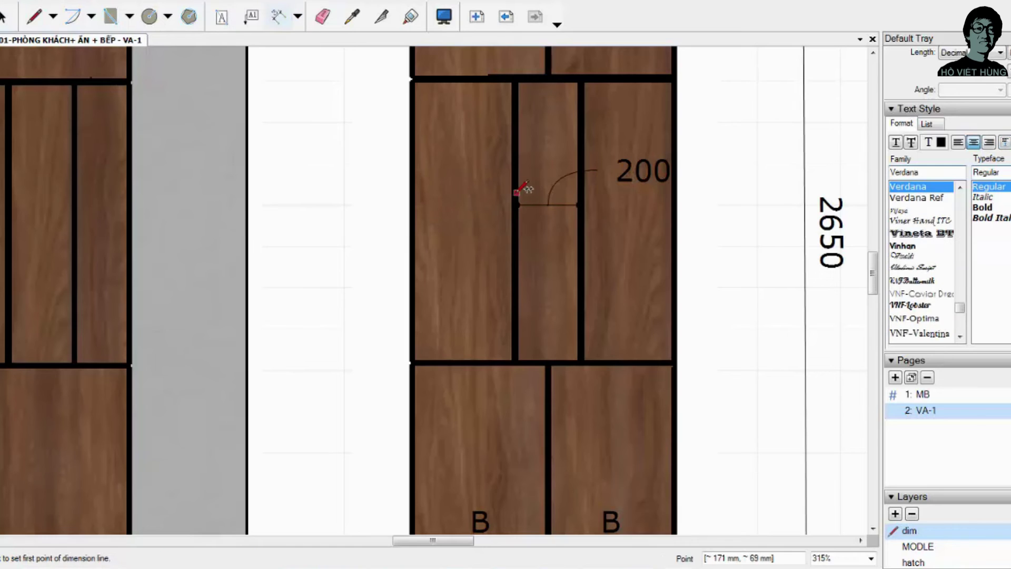
click(515, 204)
click(413, 204)
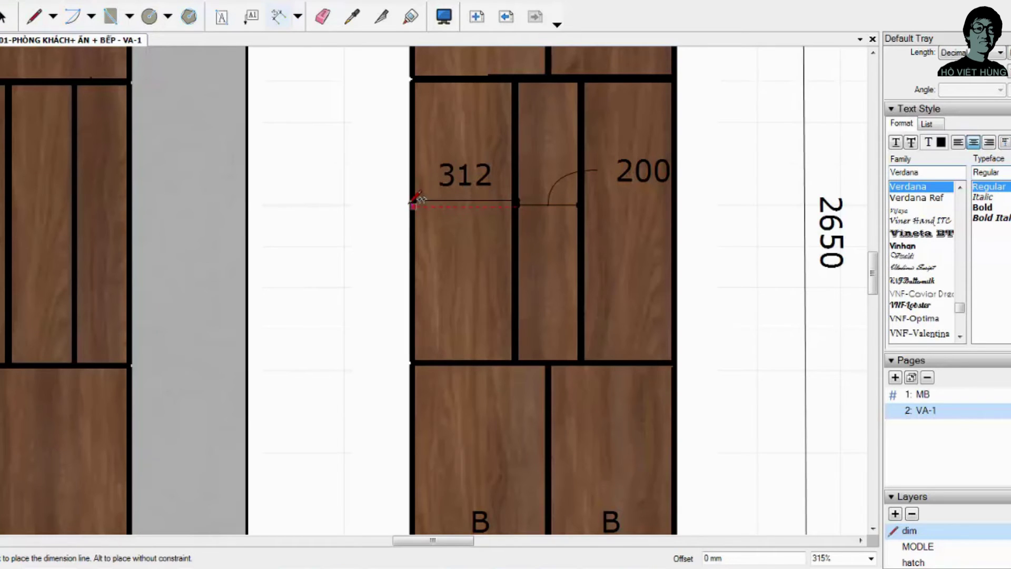
click(416, 200)
key(space)
click(463, 204)
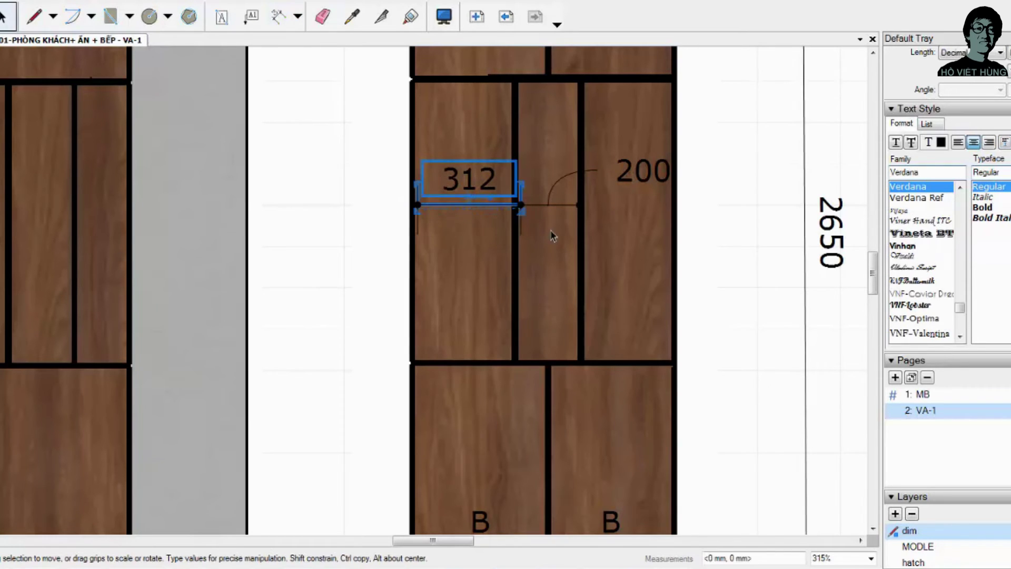
key(Escape)
Step: Relabel the 312 dimension as C and copy the C tag onto the right panel
scroll(598, 181, down, 1)
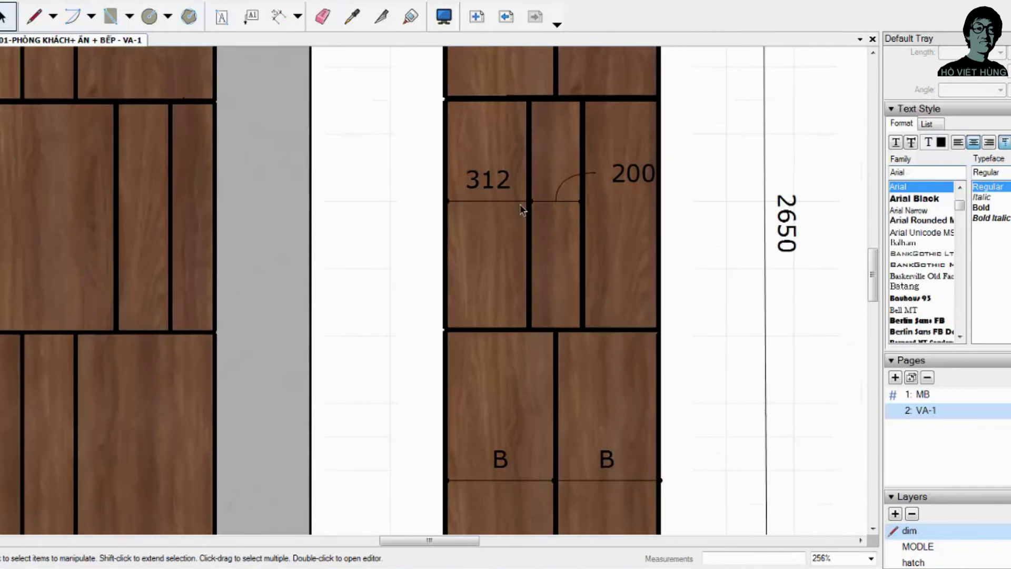
double_click(505, 191)
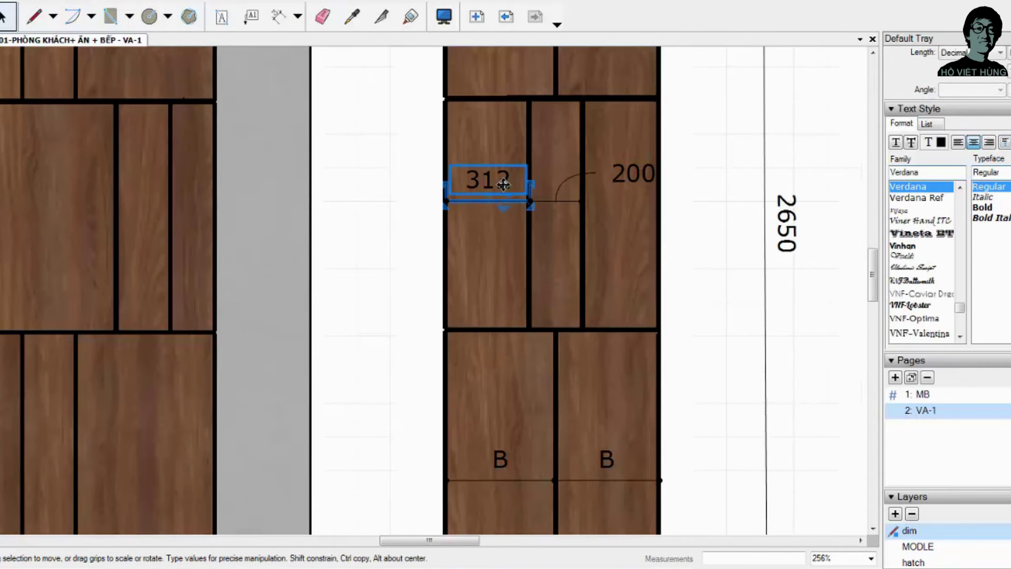
double_click(489, 180)
text(C)
key(Escape)
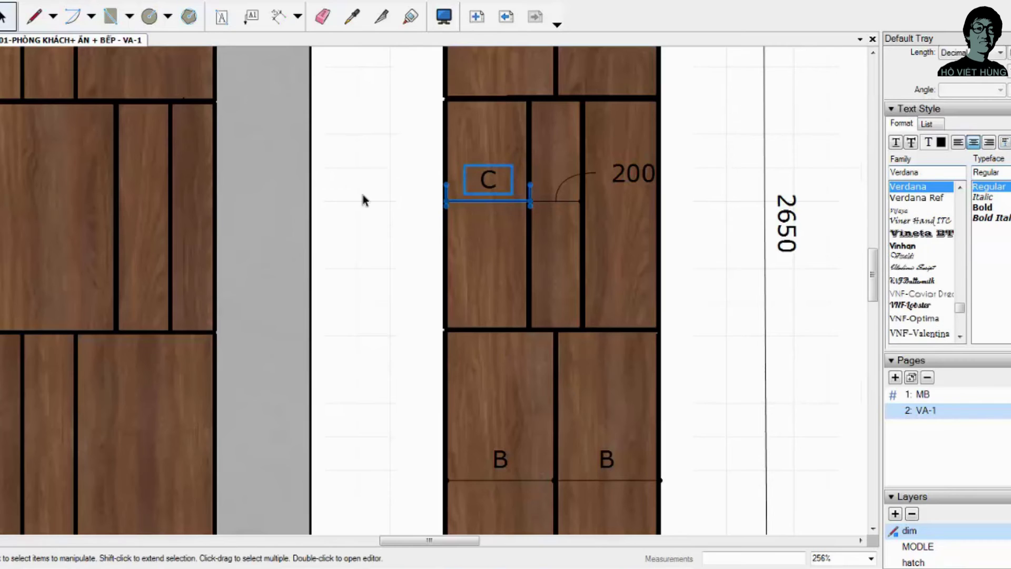
click(484, 205)
mouse_move(482, 207)
mouse_down()
mouse_move(616, 203)
mouse_move(564, 171)
mouse_up()
Step: Move the 200 dimension text up above the panels
double_click(656, 173)
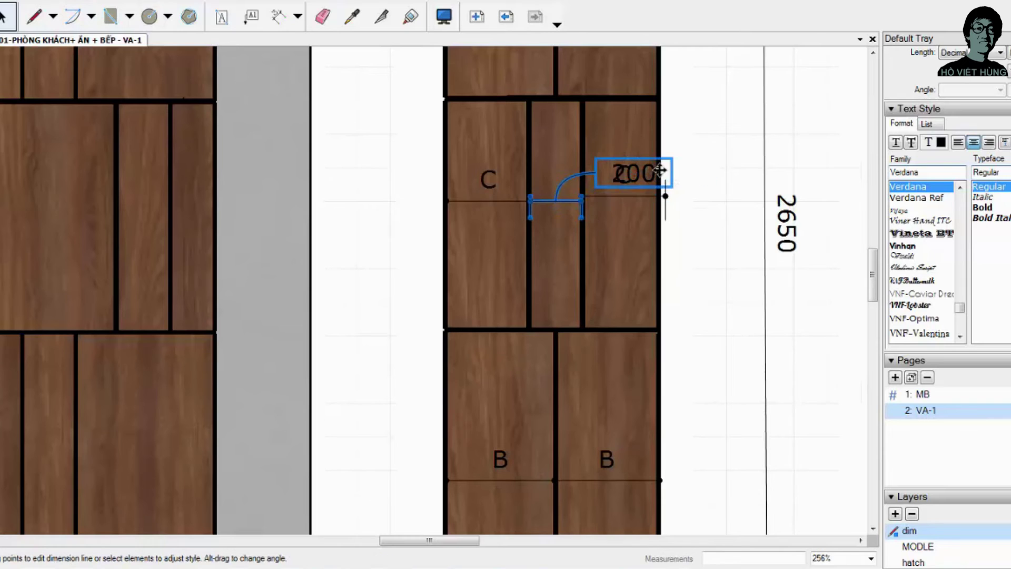
mouse_move(659, 170)
mouse_down()
mouse_move(449, 125)
mouse_move(730, 122)
mouse_up()
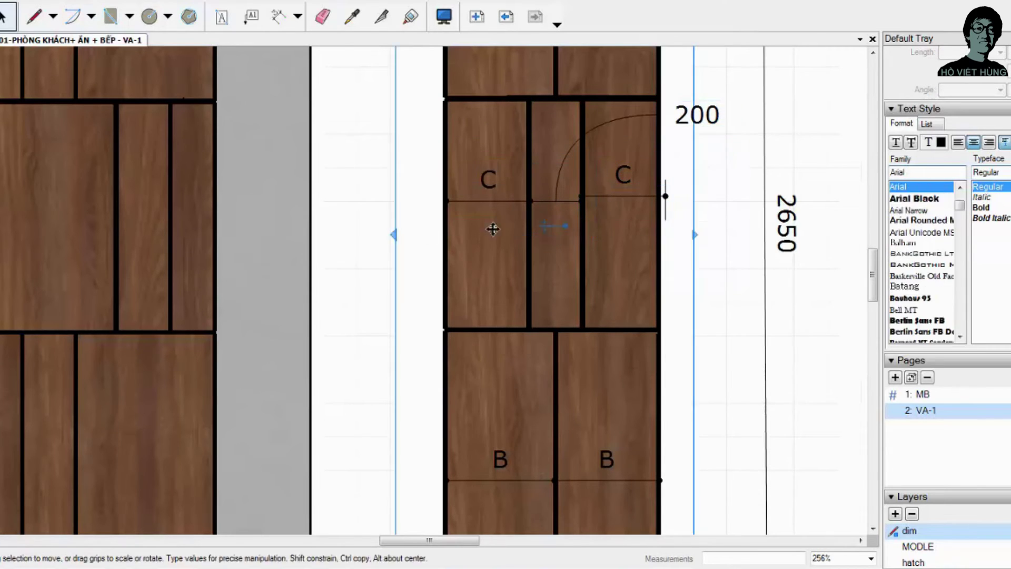
click(626, 198)
click(354, 245)
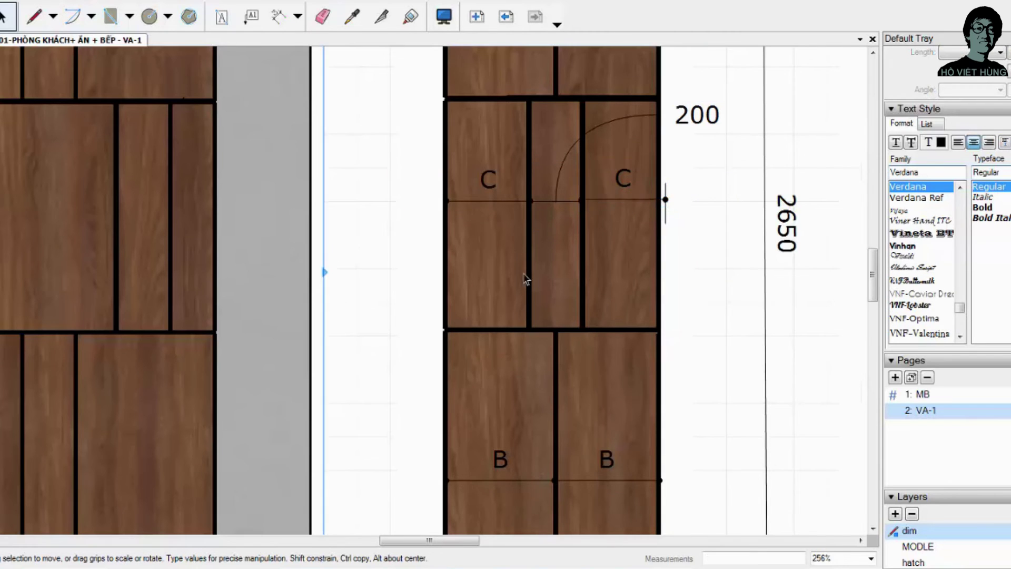
scroll(636, 283, down, 3)
scroll(681, 420, down, 3)
scroll(629, 315, up, 2)
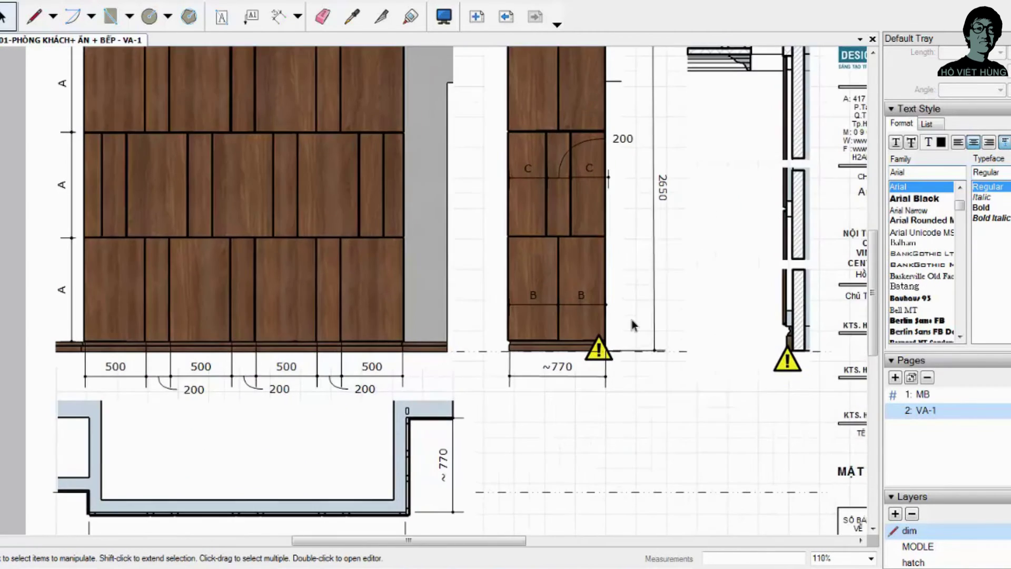
scroll(519, 411, down, 3)
scroll(532, 358, up, 1)
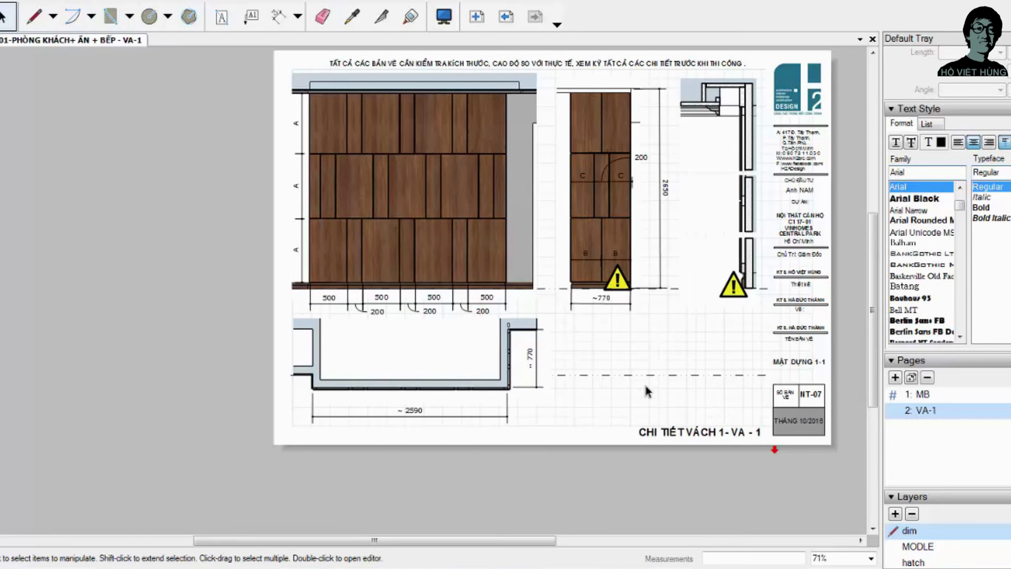
scroll(645, 386, up, 3)
scroll(626, 390, down, 2)
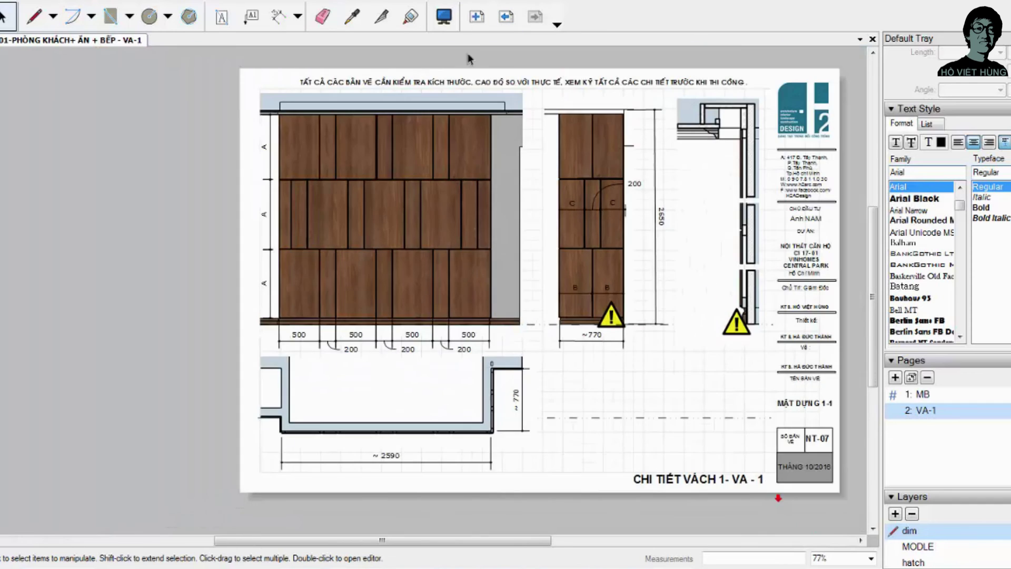
scroll(470, 59, up, 1)
scroll(681, 152, up, 2)
scroll(681, 151, down, 2)
scroll(513, 155, down, 1)
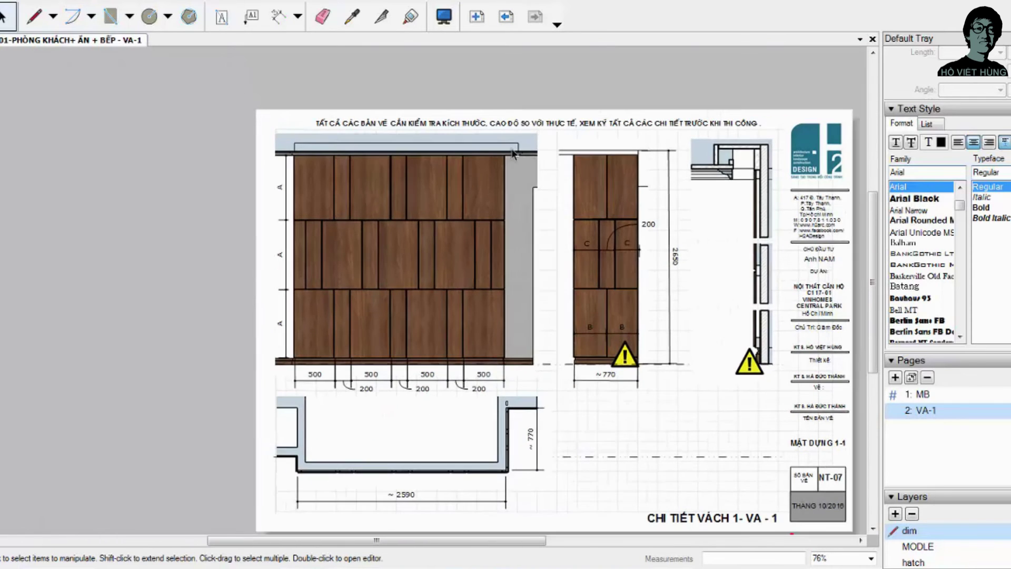
Step: Anchor a leader label on the side elevation's lower panel, with its text box placed below
click(251, 17)
scroll(653, 316, up, 2)
scroll(653, 316, up, 1)
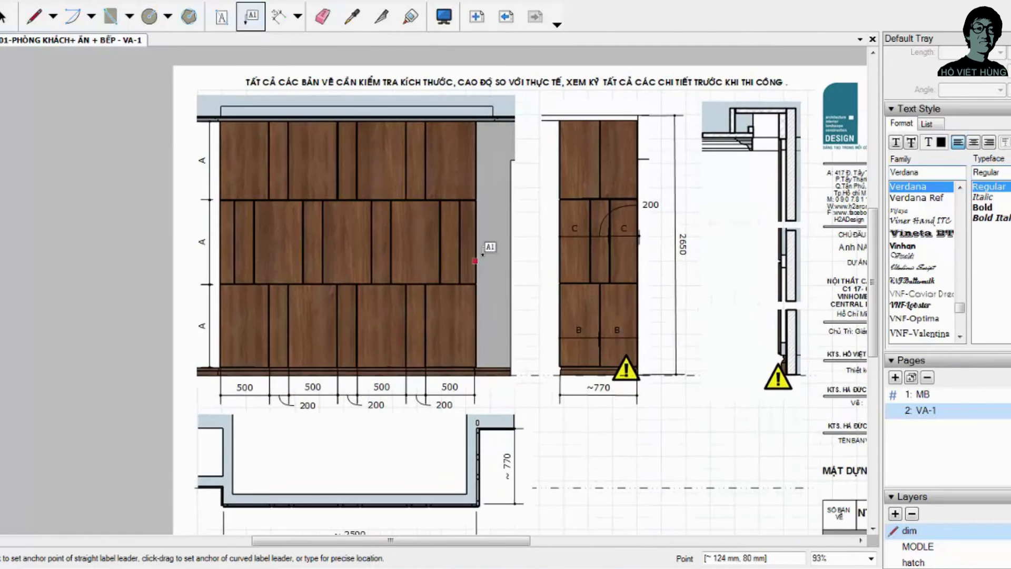
scroll(483, 253, up, 3)
scroll(571, 413, down, 1)
drag(435, 542, 392, 543)
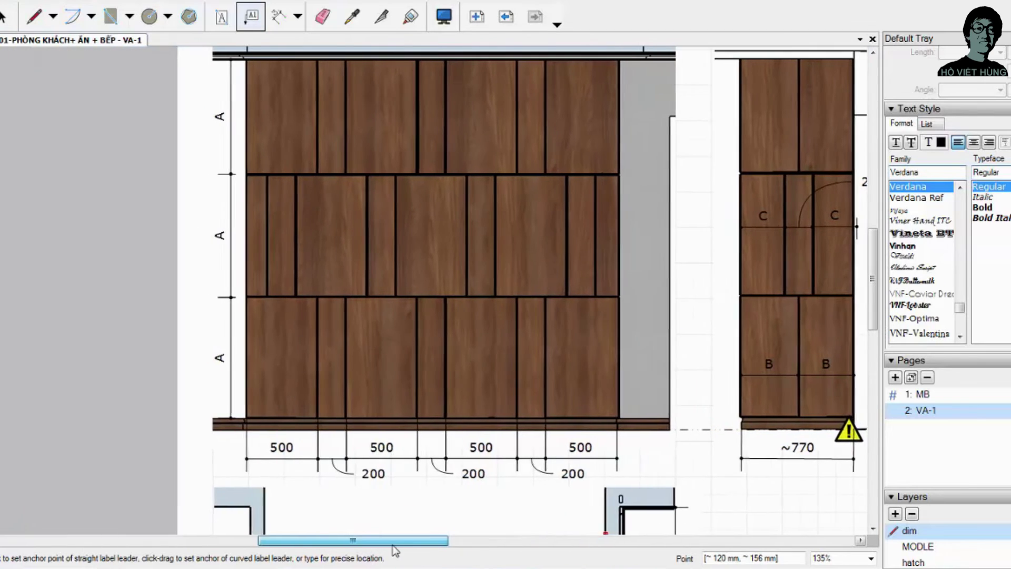
scroll(756, 178, up, 3)
scroll(649, 251, up, 1)
scroll(546, 266, down, 1)
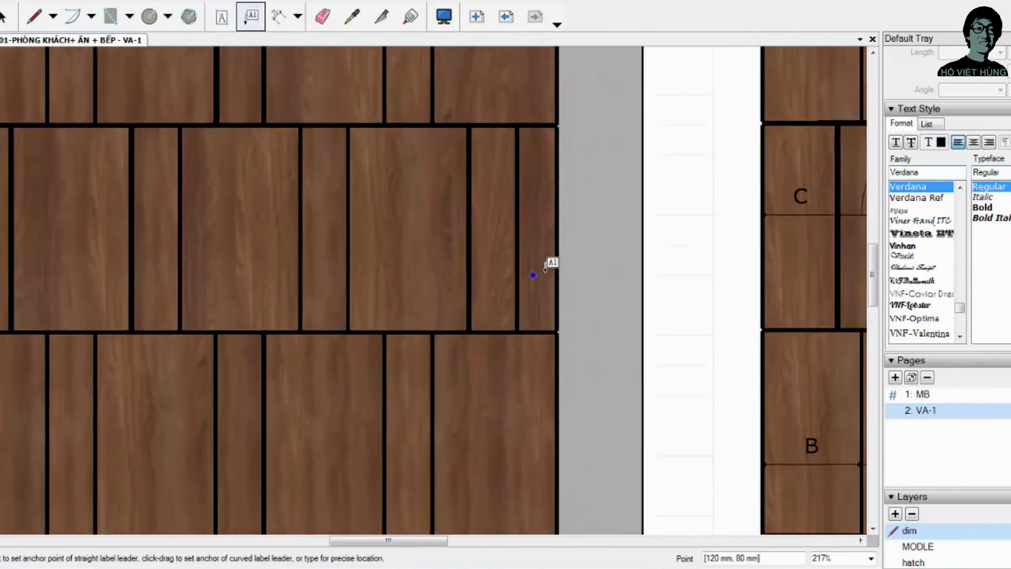
scroll(545, 266, down, 1)
scroll(564, 357, down, 2)
scroll(627, 453, down, 1)
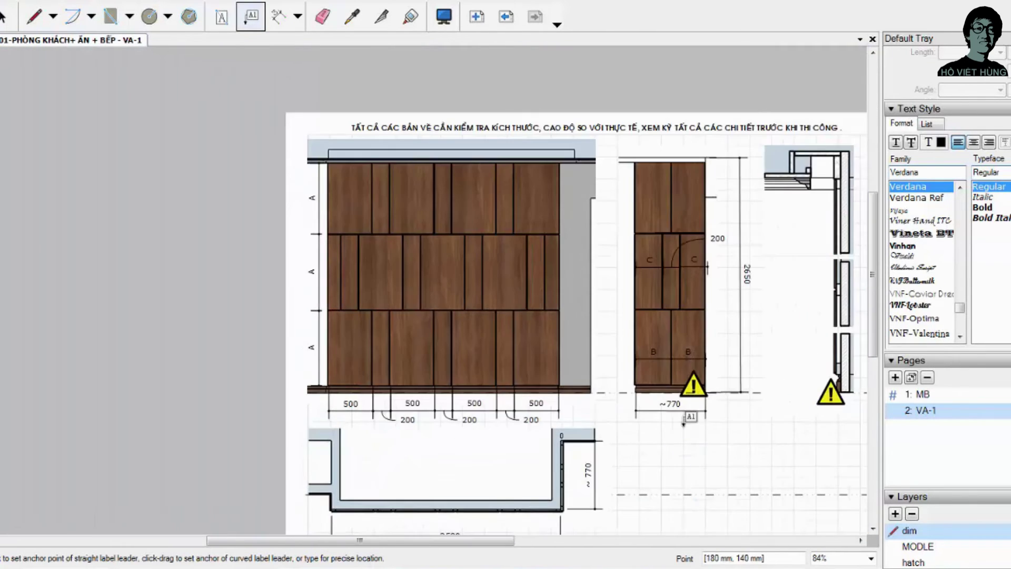
scroll(657, 402, up, 1)
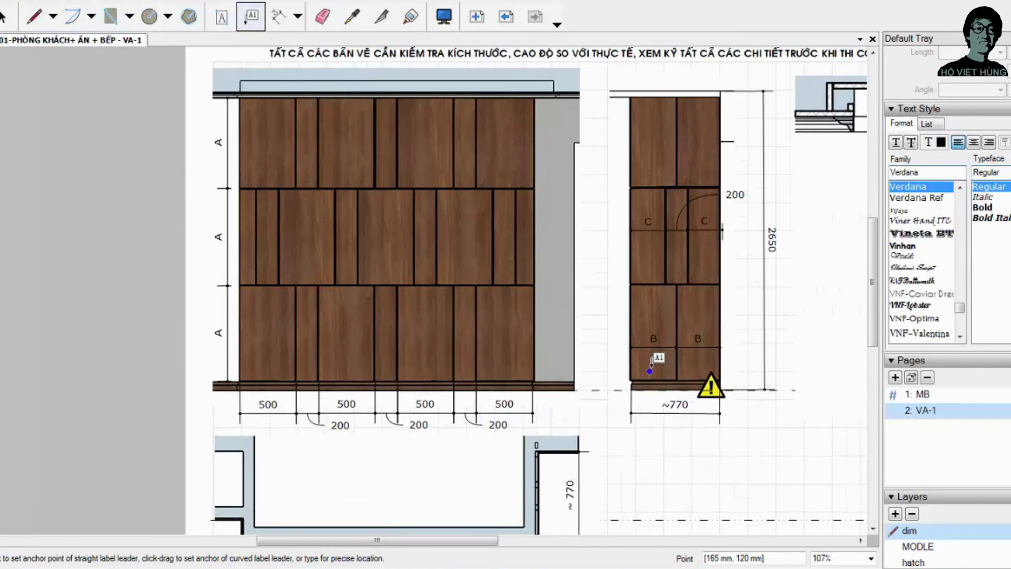
click(650, 370)
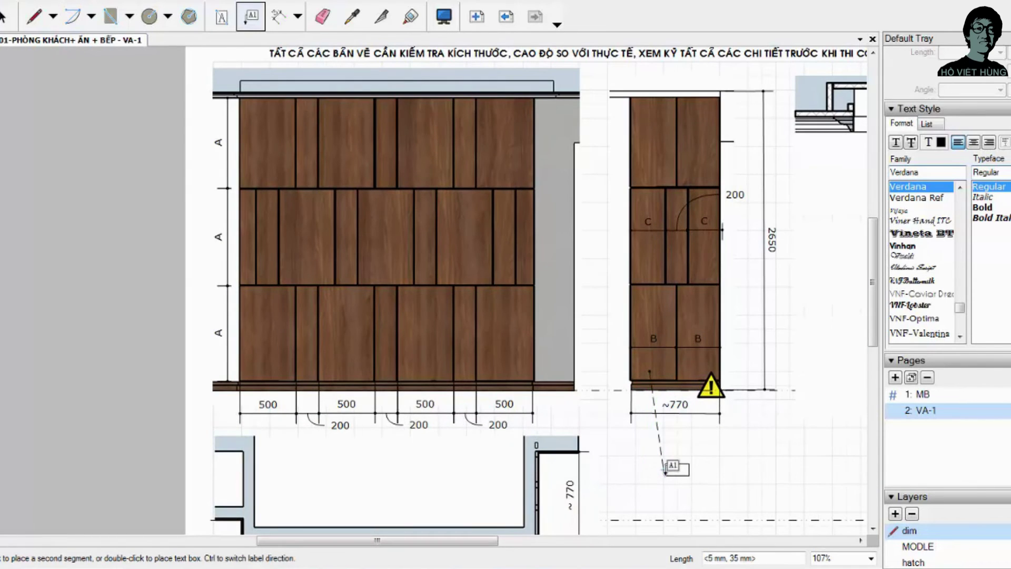
click(678, 470)
Step: Enter the label text VÁCH GỖ MDF VERNEER SỒI 9LY and finish editing
scroll(685, 474, up, 2)
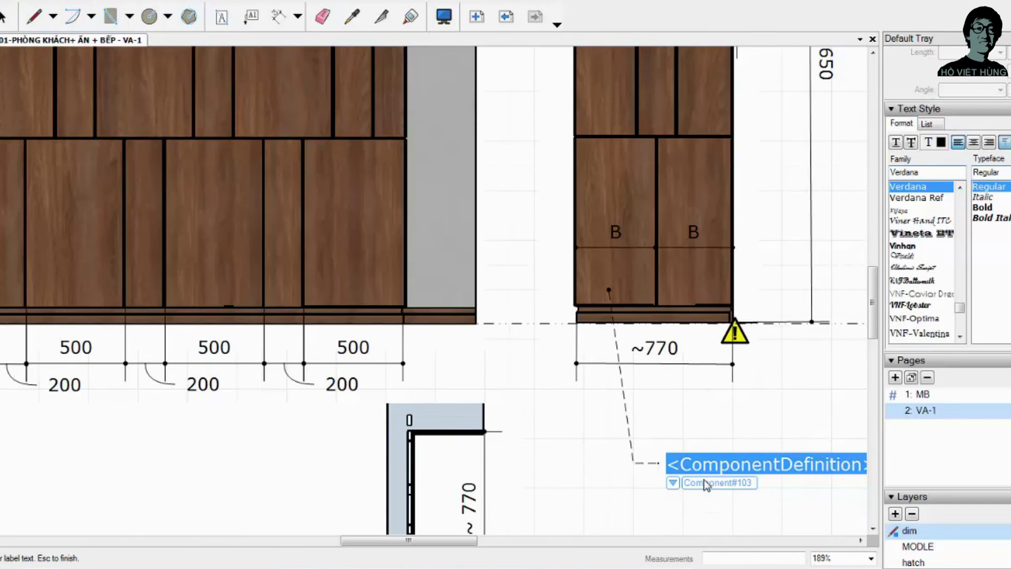
text(VÁCH)
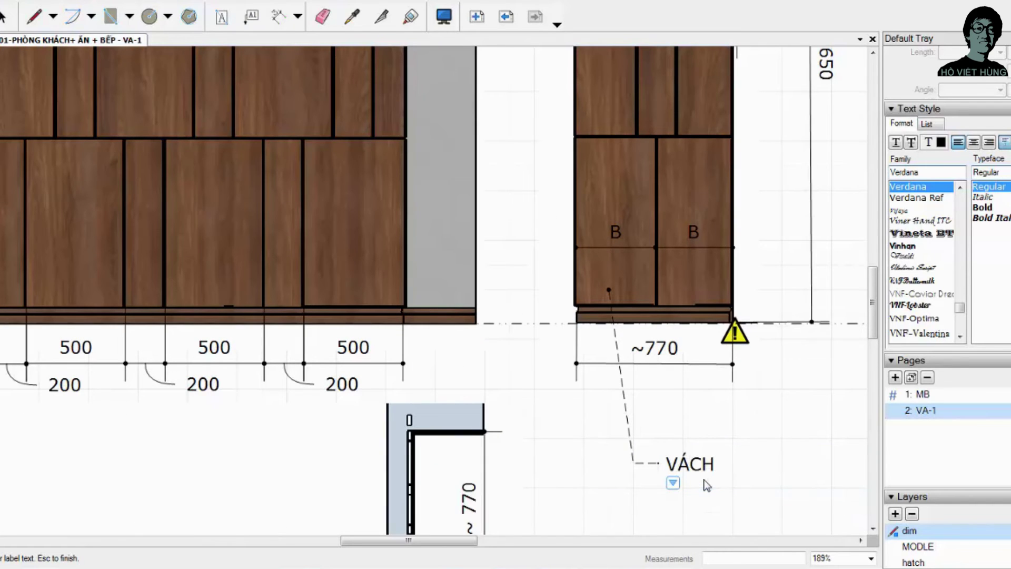
text( GÔ)
key(BackSpace)
key(BackSpace)
key(BackSpace)
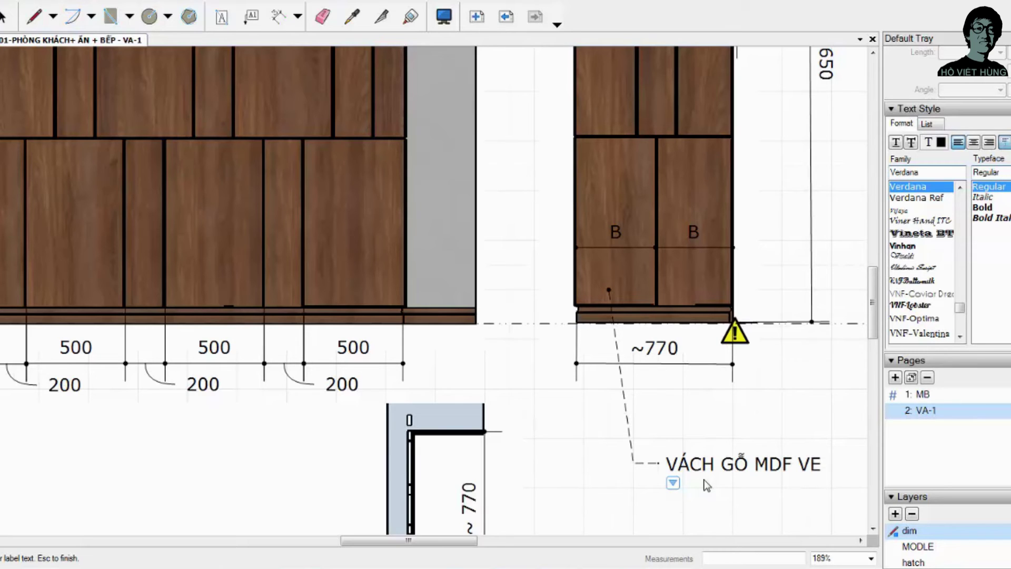
text(RNEE)
text(R)
scroll(698, 383, down, 2)
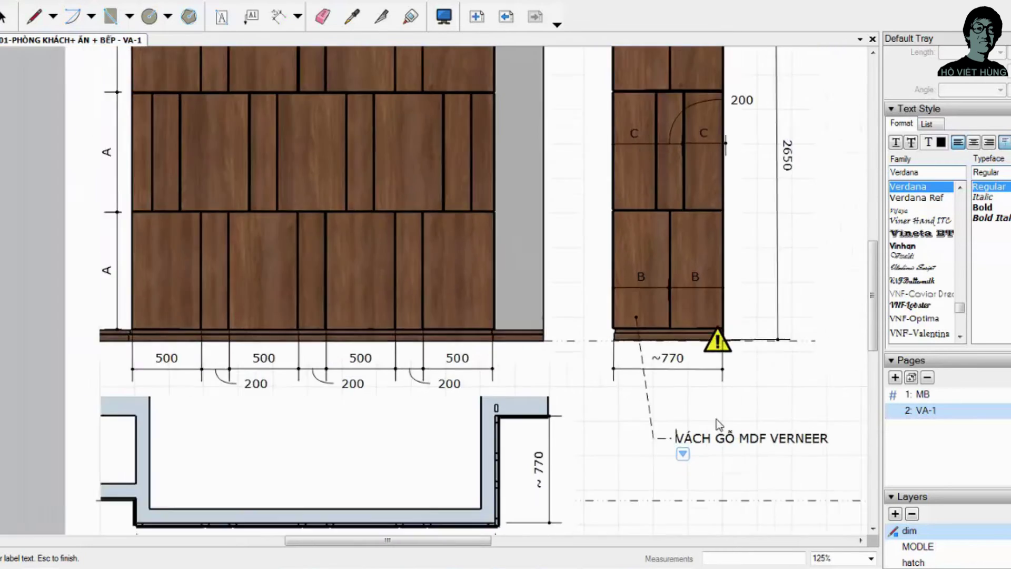
scroll(698, 383, down, 1)
text( SỒI)
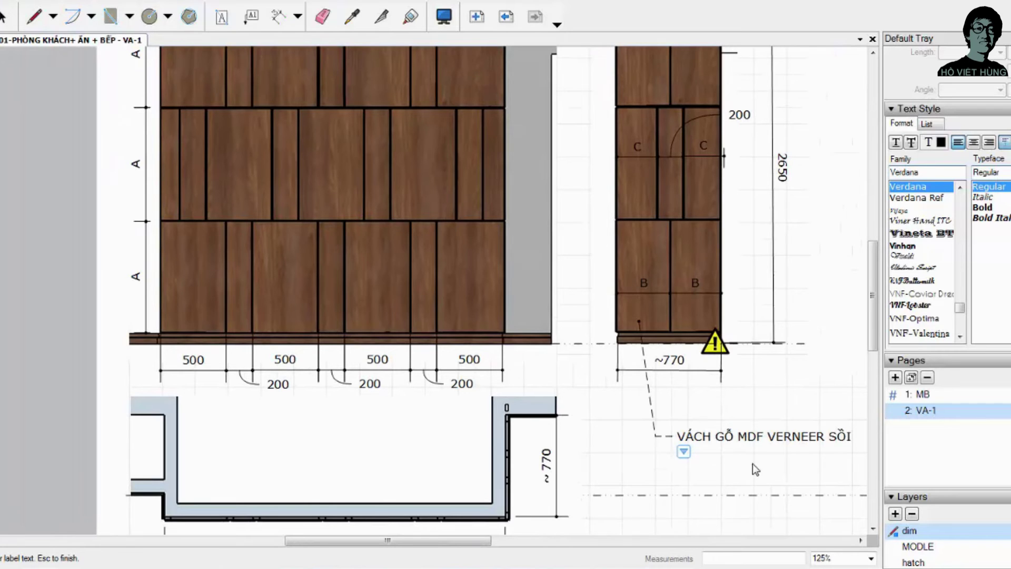
key(Return)
key(BackSpace)
text(9LY)
scroll(656, 406, down, 2)
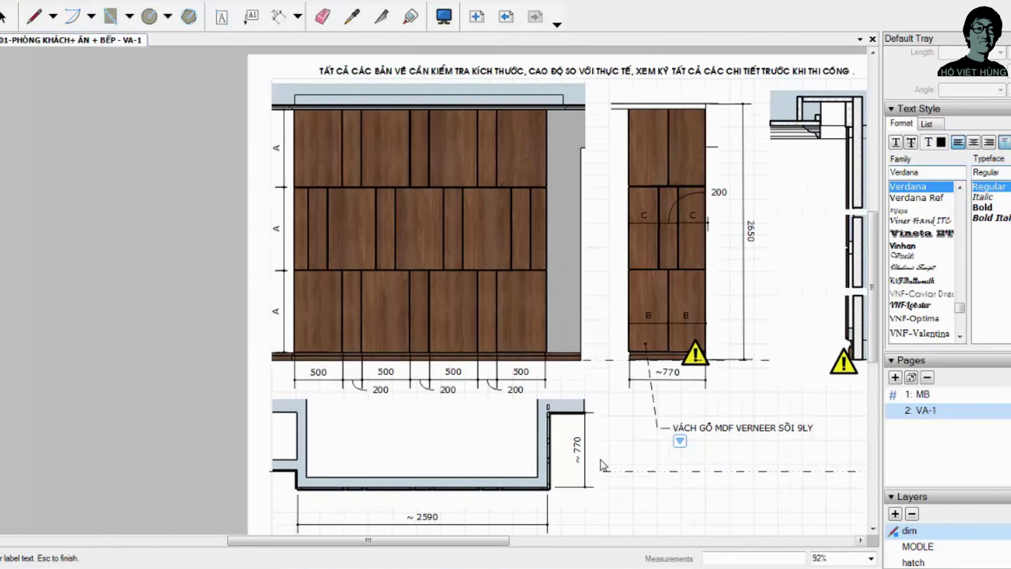
key(Escape)
scroll(716, 403, up, 2)
scroll(716, 402, up, 2)
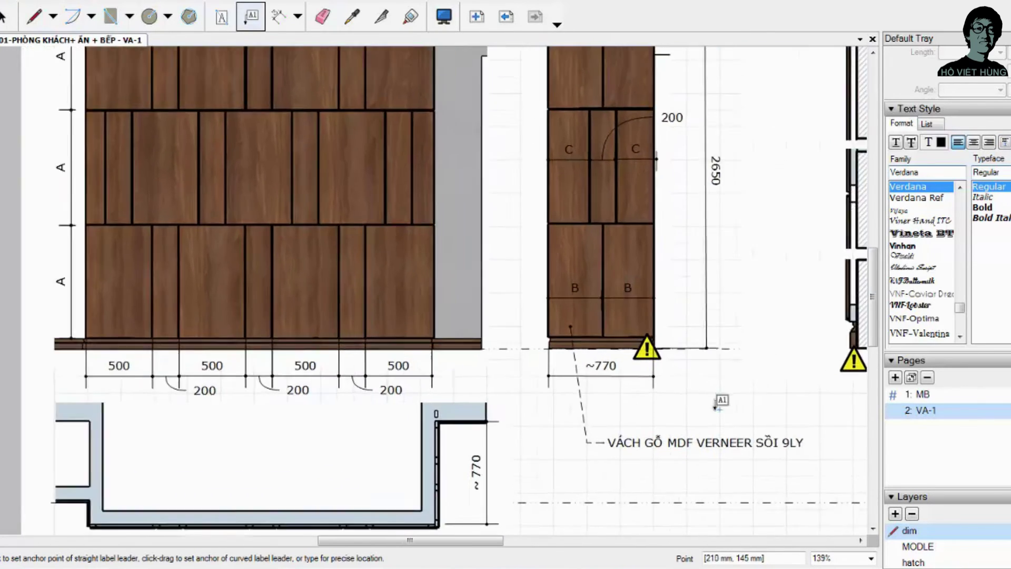
scroll(657, 338, up, 2)
Step: Copy the material label upward and point its leader at the cabinet bottom
key(space)
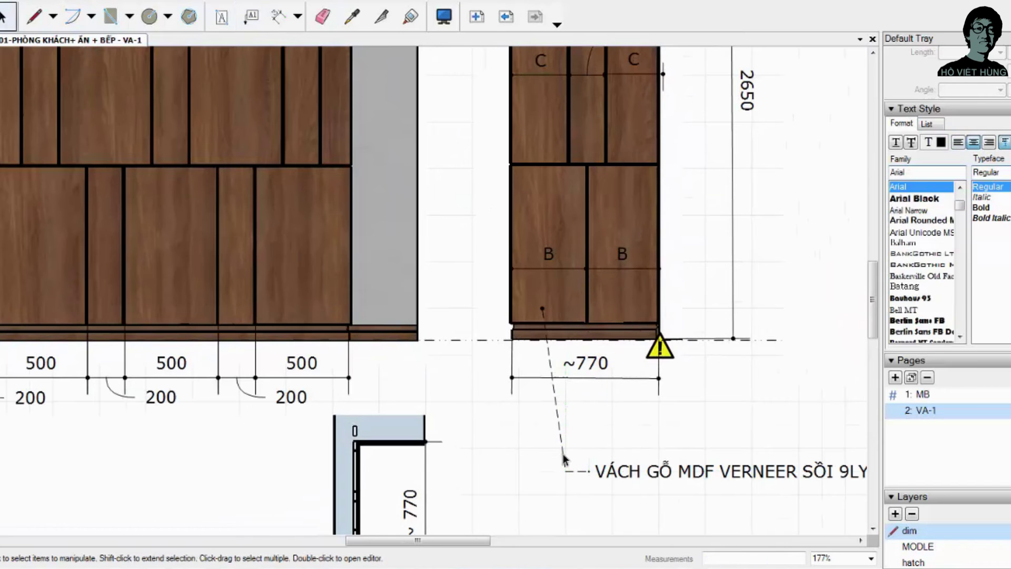
ctrl+drag(563, 458, 563, 426)
scroll(636, 396, down, 3)
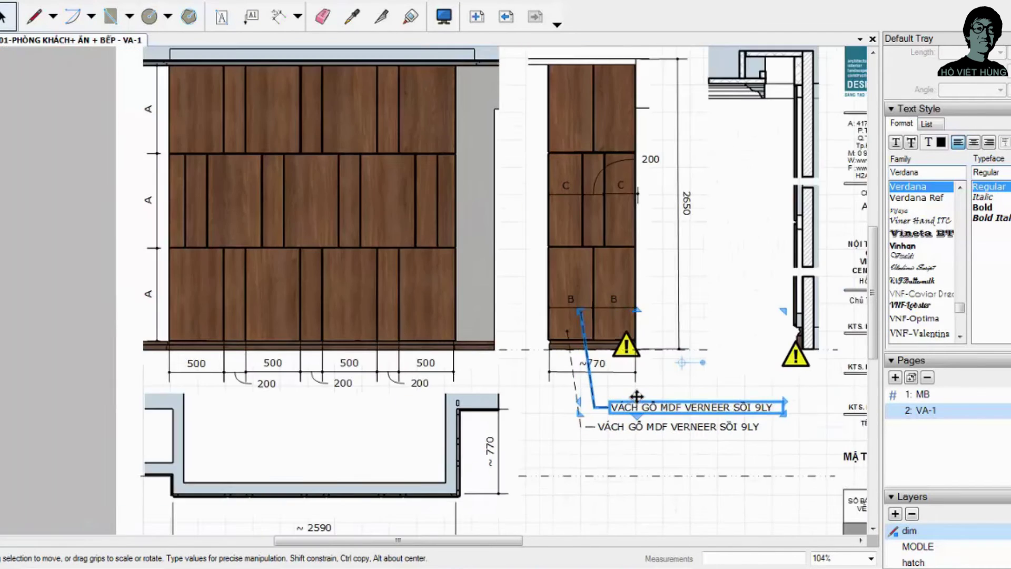
scroll(636, 396, up, 3)
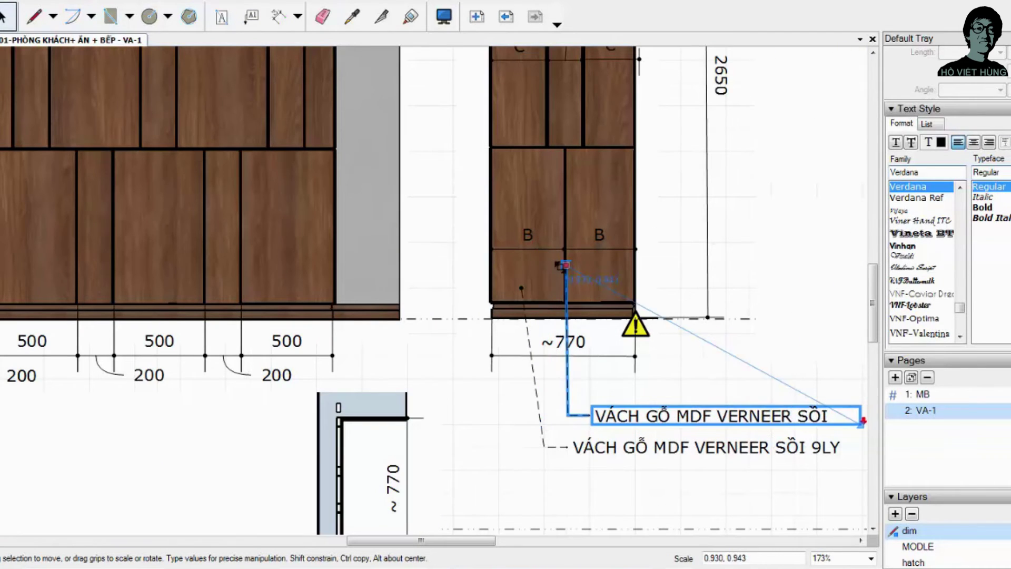
drag(542, 253, 563, 320)
scroll(527, 296, down, 1)
click(559, 462)
scroll(675, 422, up, 1)
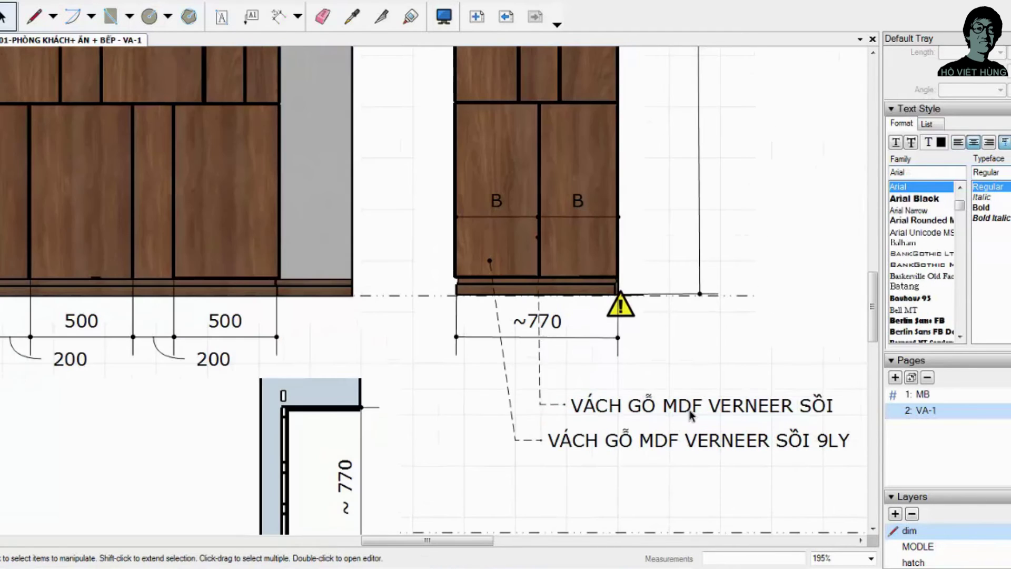
Step: Replace the copied label's text with ROĂNG ÂM 10 LY
double_click(685, 409)
triple_click(692, 410)
text(r)
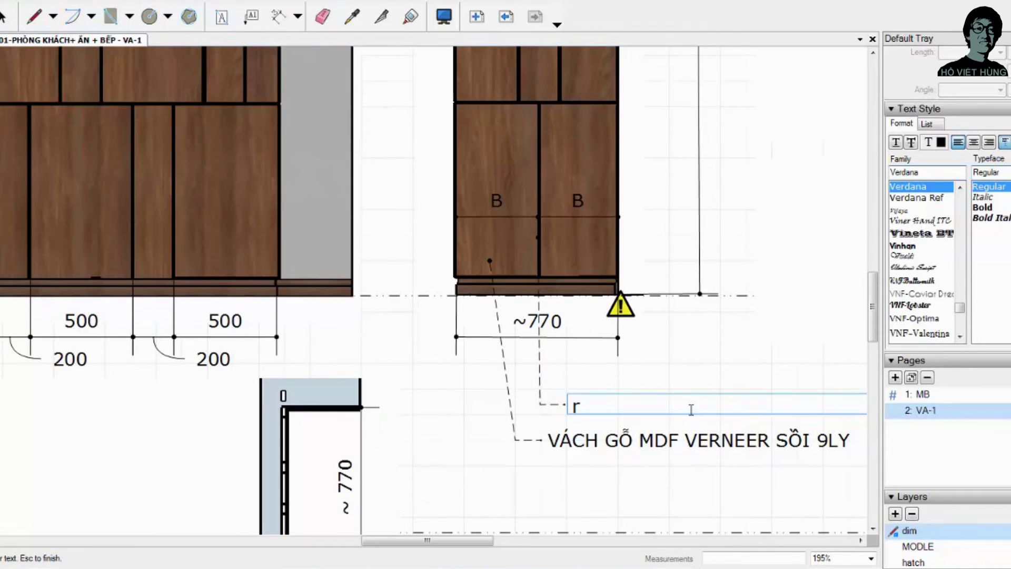
key(BackSpace)
text(Ro)
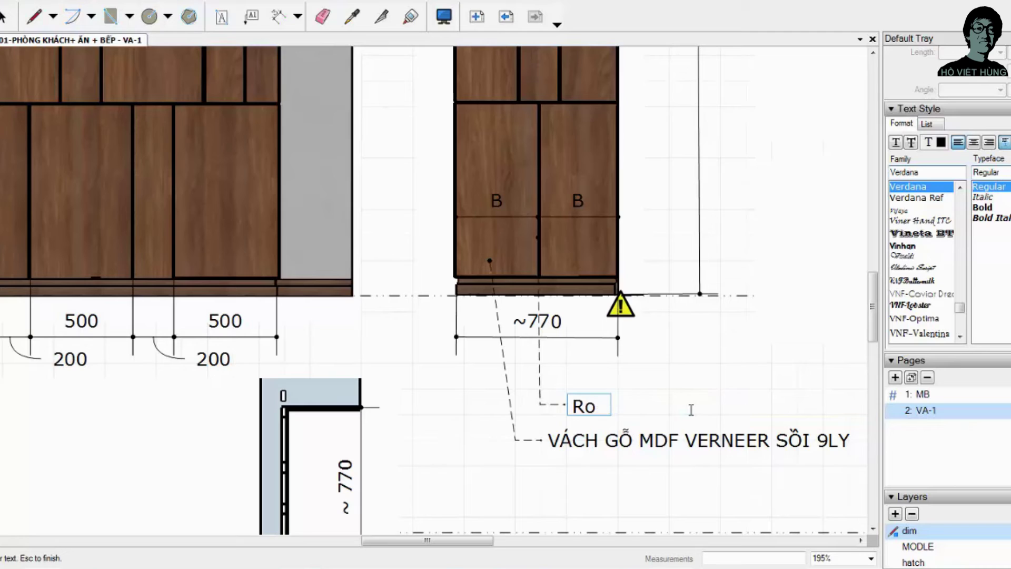
key(BackSpace)
text(OA)
text(NG ÂM)
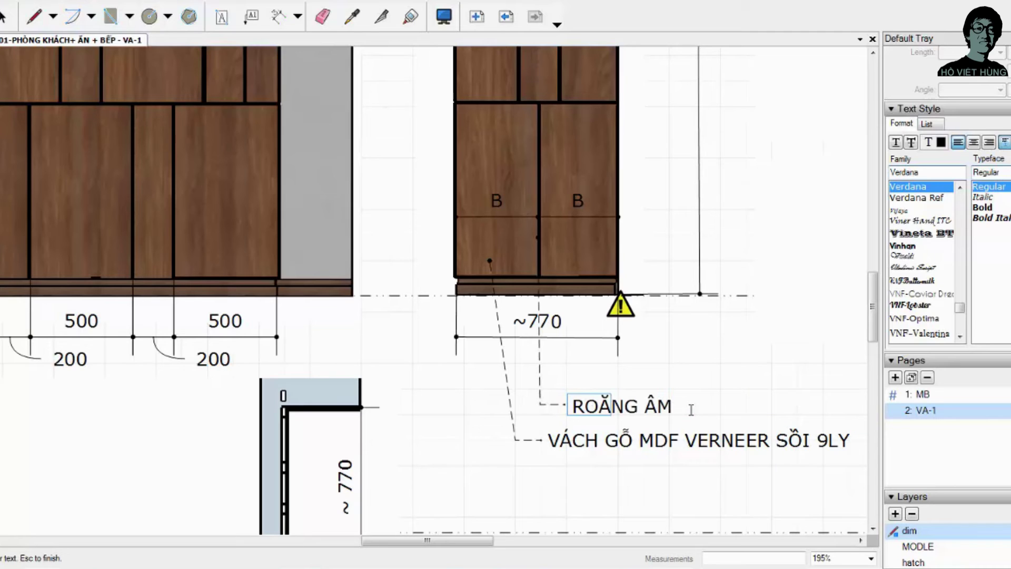
text(10 LY)
text( SO)
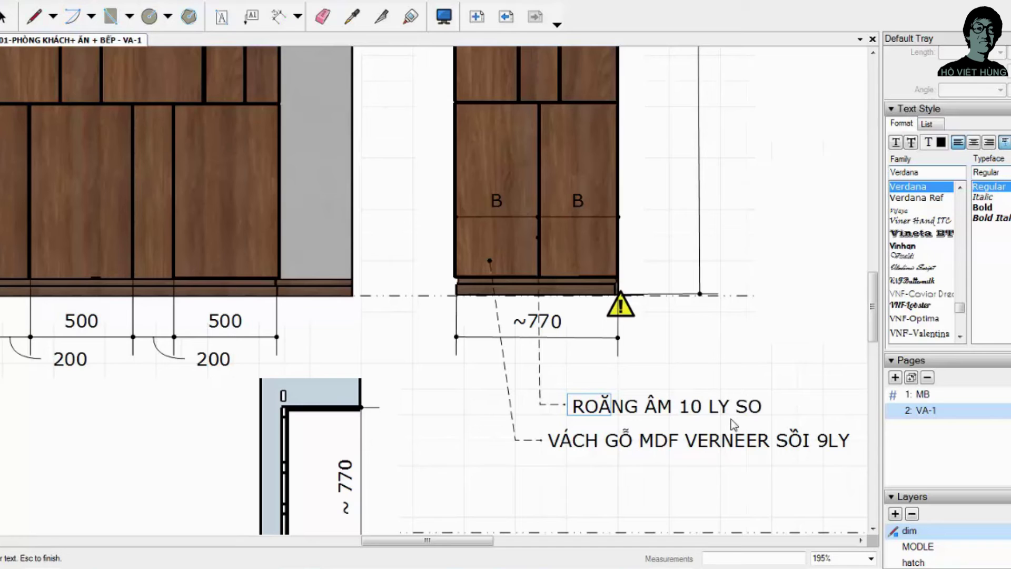
key(BackSpace)
text(ƠN ĐEN)
scroll(677, 473, down, 1)
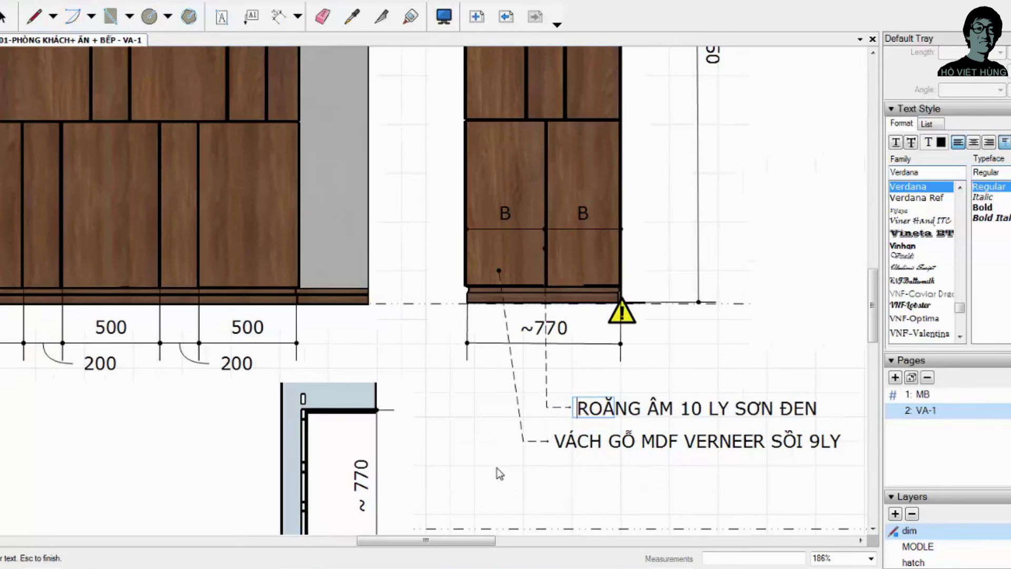
key(Escape)
Step: Move the ROĂNG ÂM 10 LY text box and the leader's bend point to the right
click(642, 406)
mouse_move(666, 406)
mouse_down()
mouse_move(842, 407)
mouse_move(840, 392)
mouse_up()
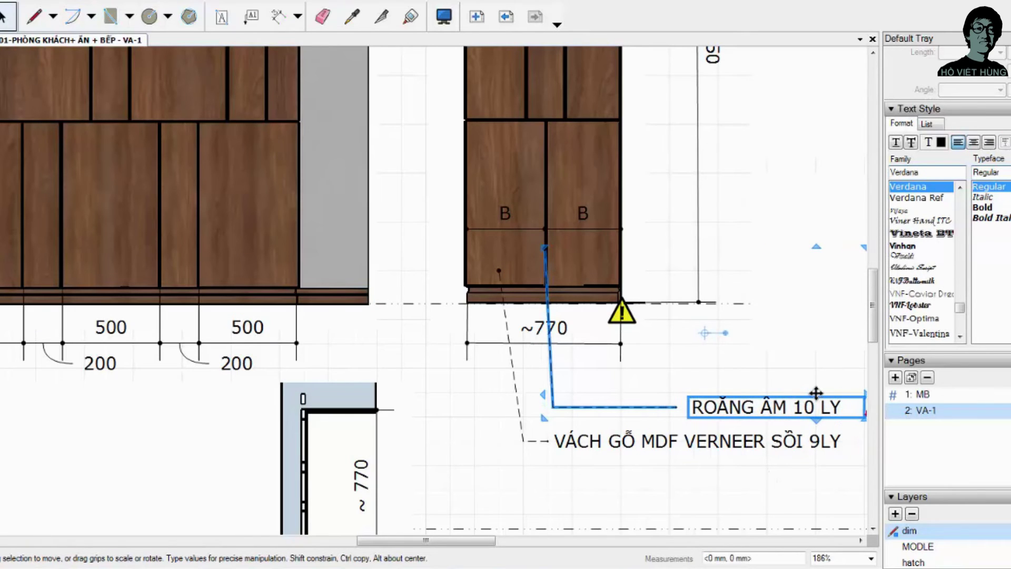
click(561, 404)
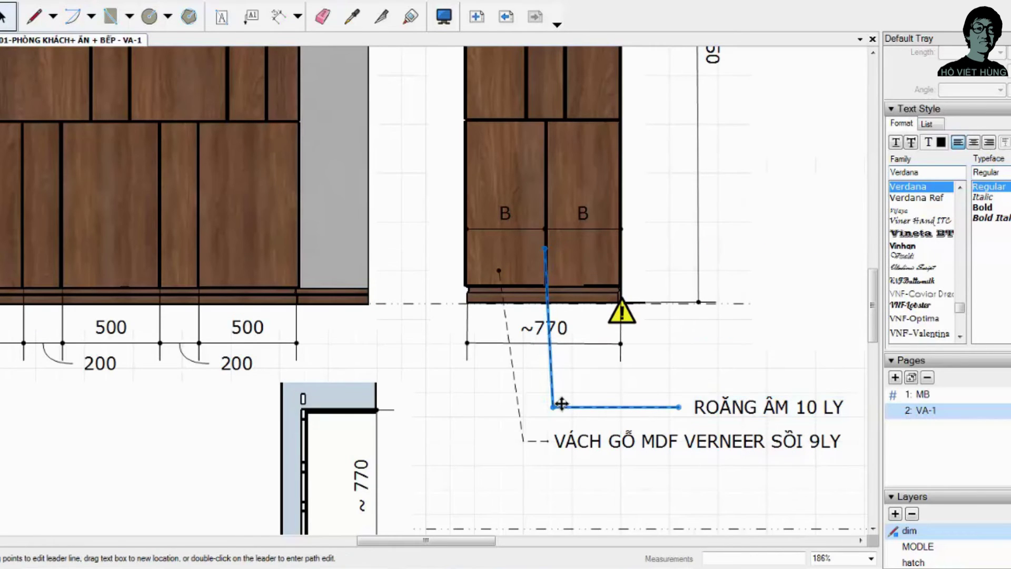
drag(553, 407, 621, 407)
scroll(632, 368, down, 3)
Step: Re-render the wardrobe elevation viewport and nudge it slightly right
scroll(632, 368, down, 3)
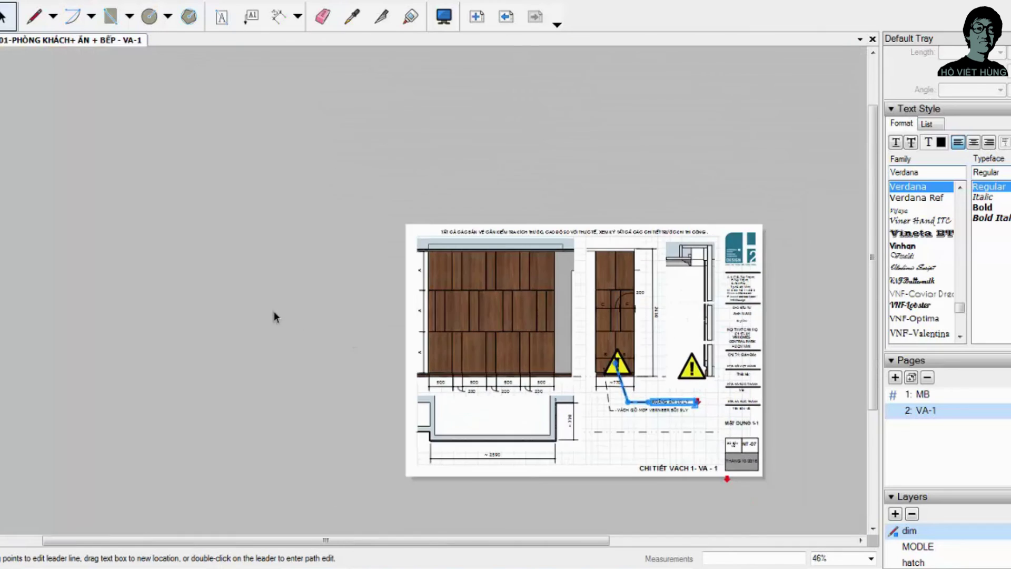
scroll(685, 423, up, 1)
click(685, 424)
scroll(685, 424, up, 1)
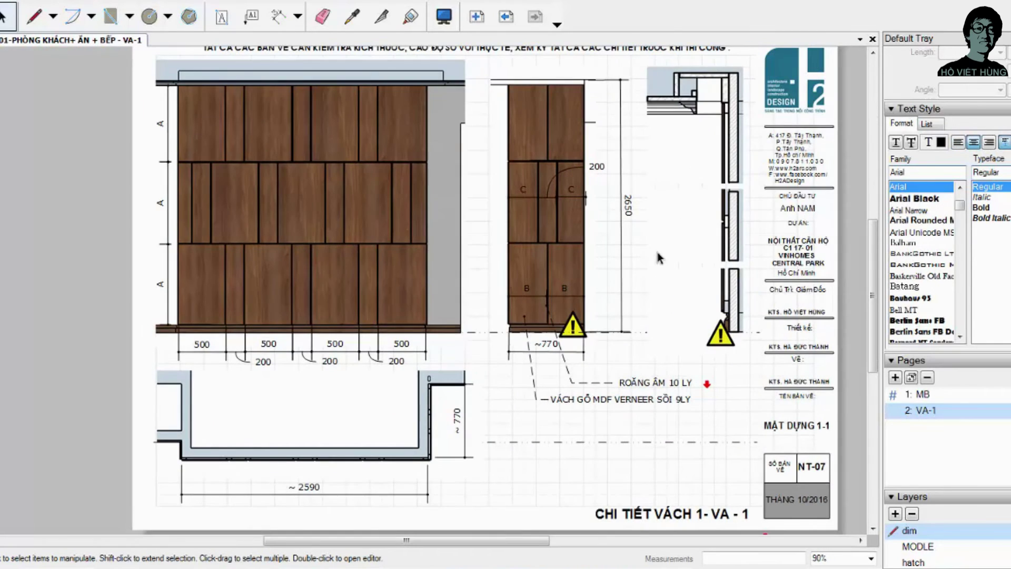
scroll(658, 257, down, 1)
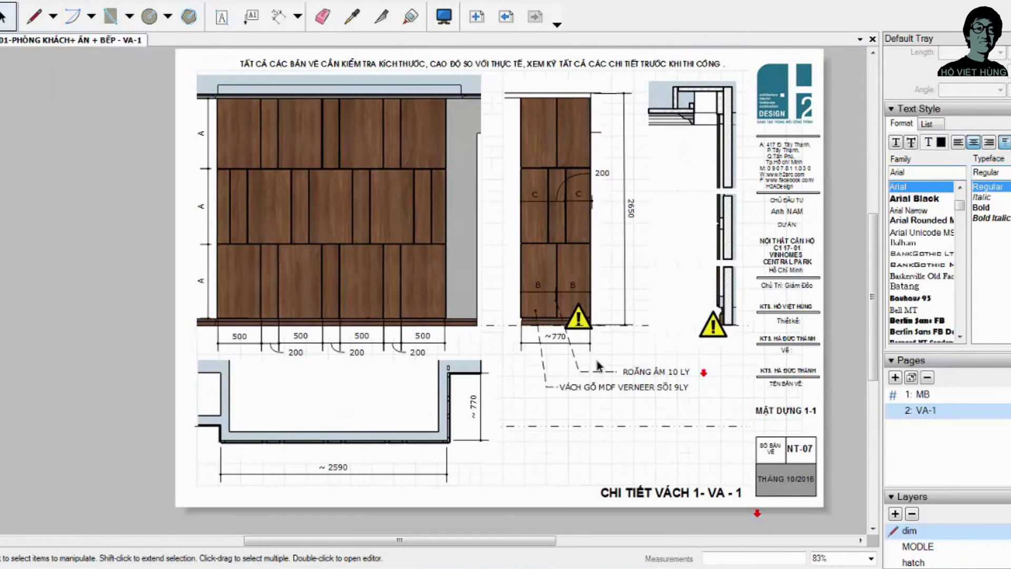
scroll(716, 258, up, 1)
scroll(724, 295, up, 3)
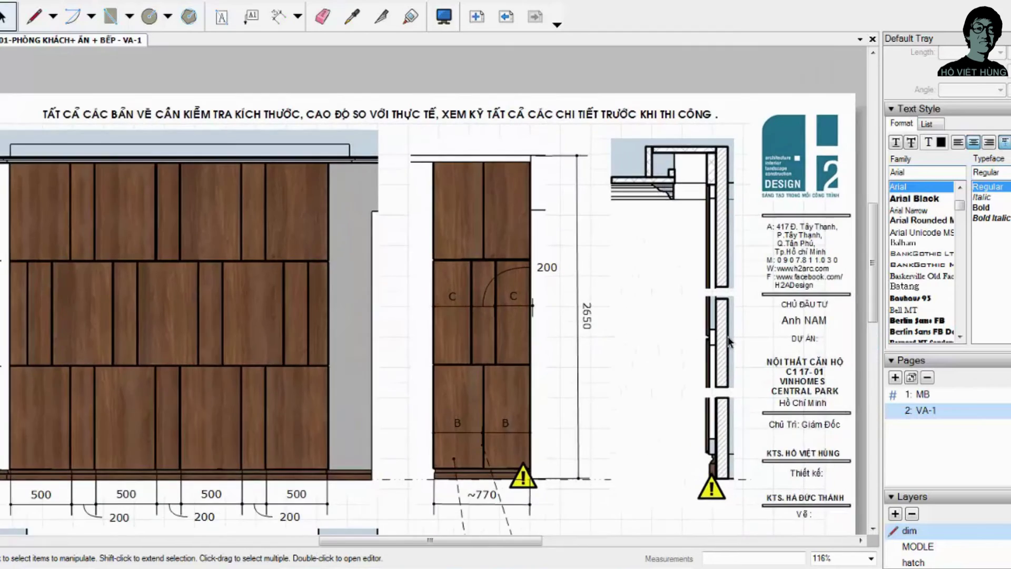
scroll(729, 342, up, 2)
scroll(684, 316, up, 1)
scroll(302, 90, down, 2)
scroll(302, 90, down, 1)
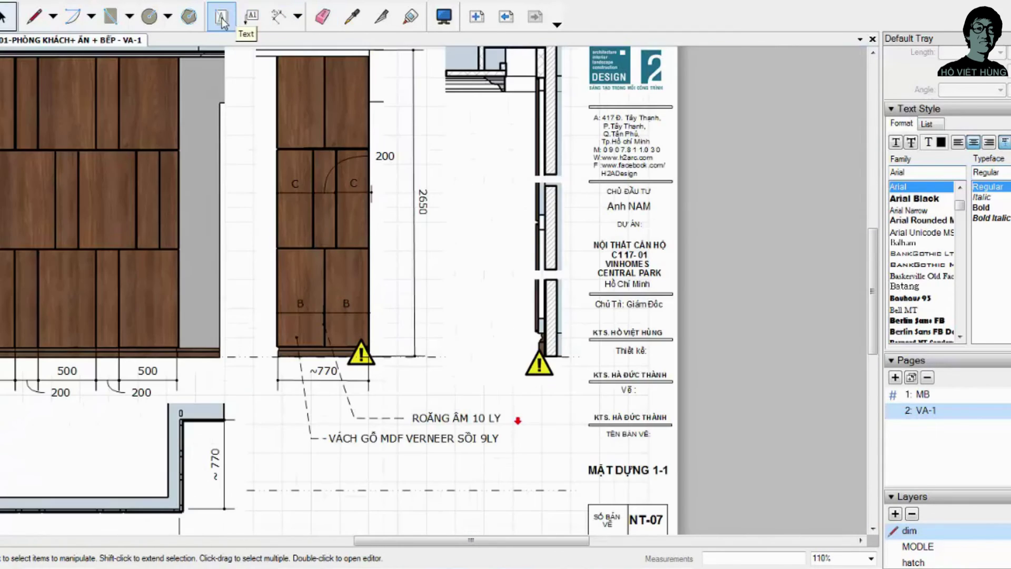
scroll(521, 227, up, 1)
scroll(453, 303, down, 1)
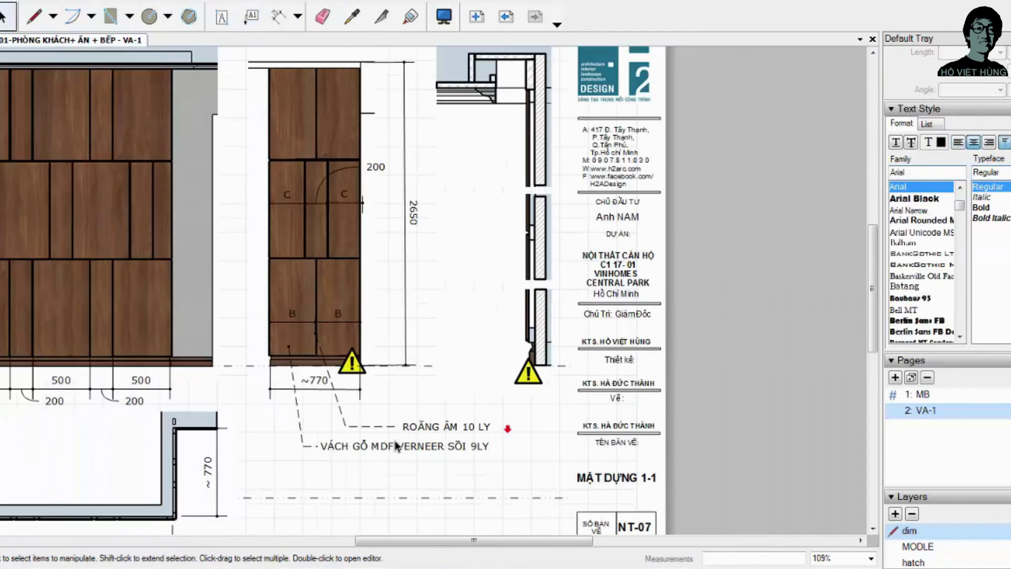
click(380, 446)
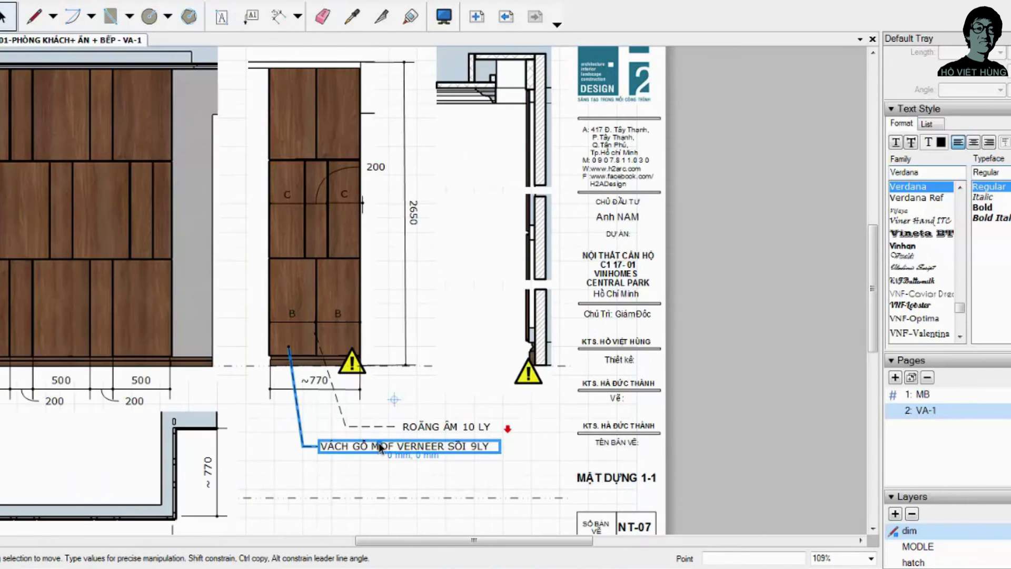
scroll(381, 447, down, 1)
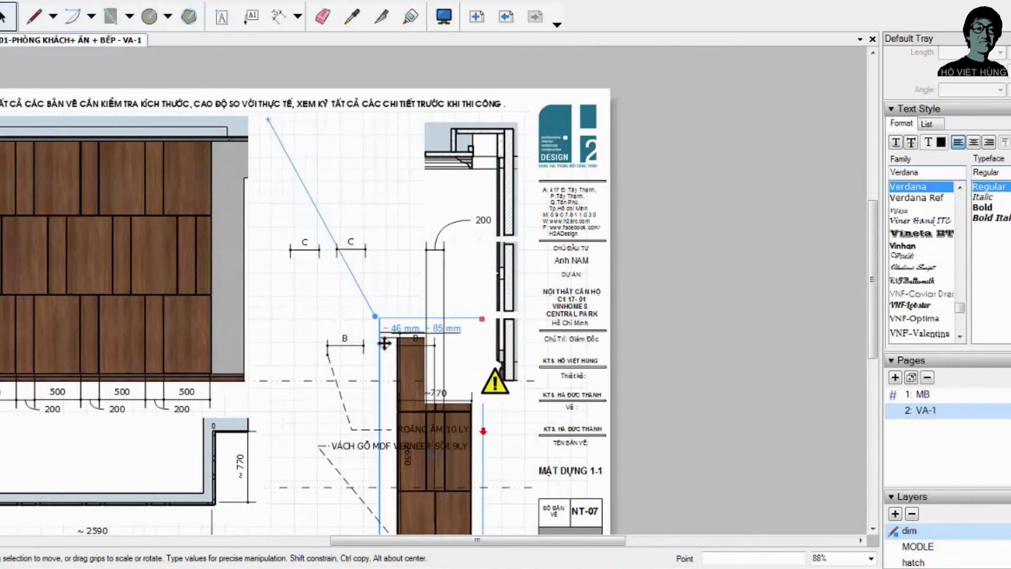
drag(269, 125, 401, 92)
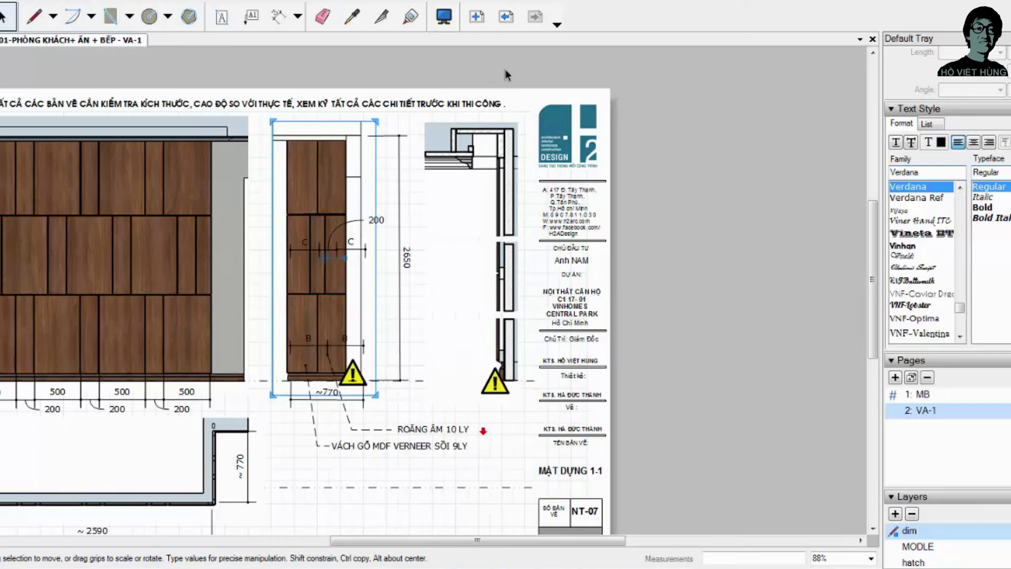
right_click(330, 178)
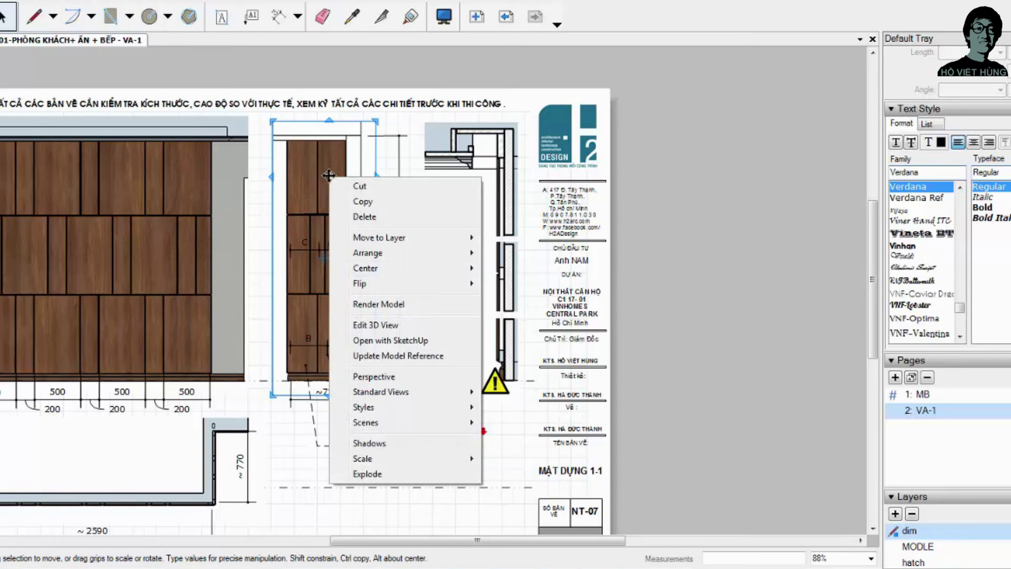
click(392, 304)
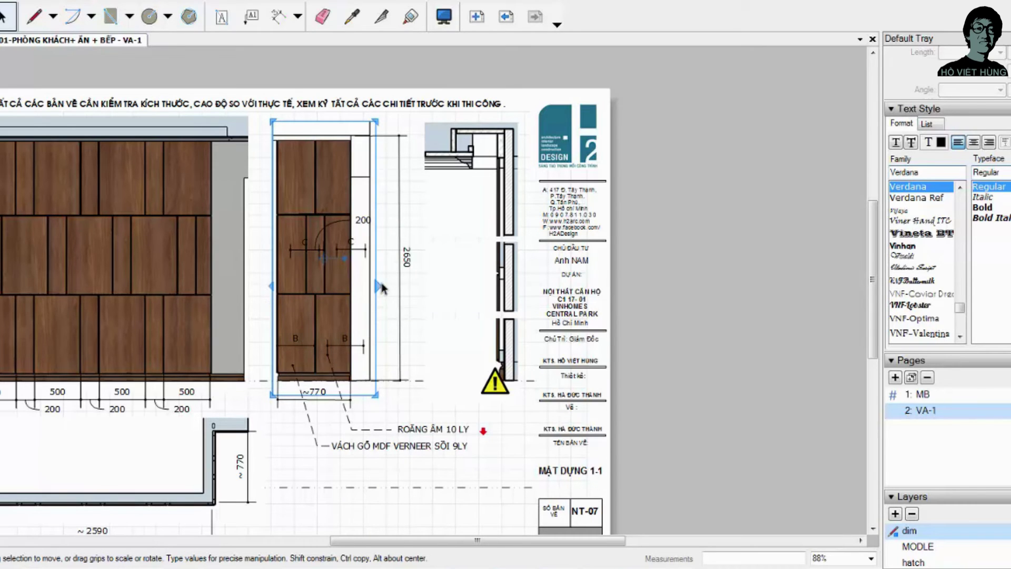
key(Right)
key(Right)
key(Right)
key(Right)
key(Right)
key(Right)
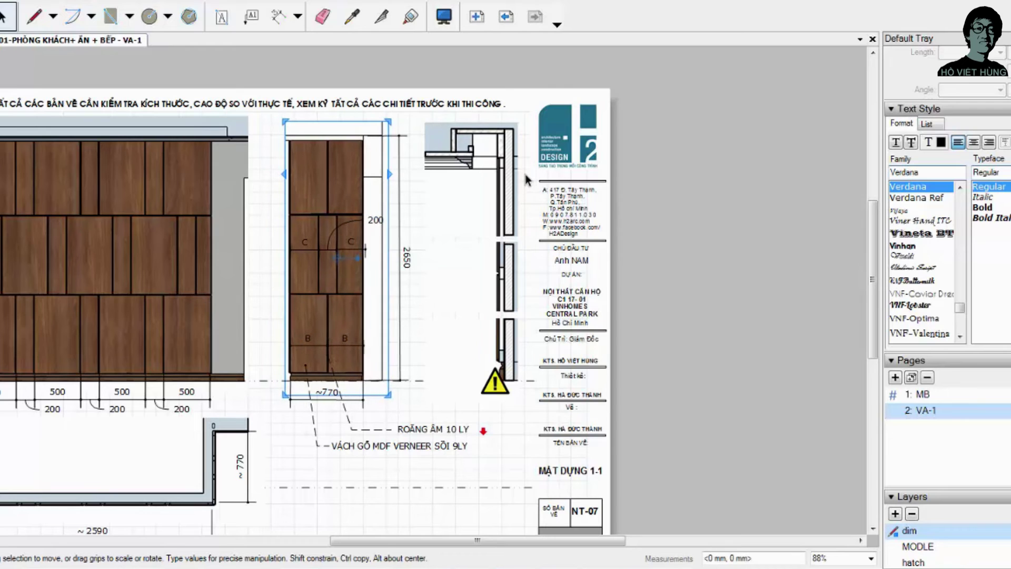
key(Right)
key(Right)
key(Right)
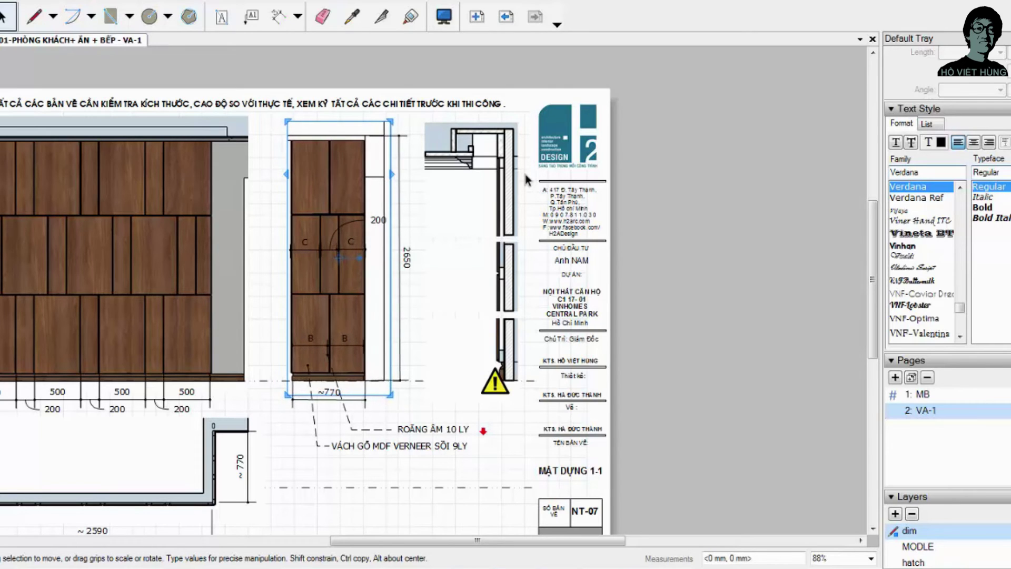
Step: Shift the cabinet drawing with both leader labels slightly right, and nudge the ROĂNG ÂM 10 LY callout left
click(710, 248)
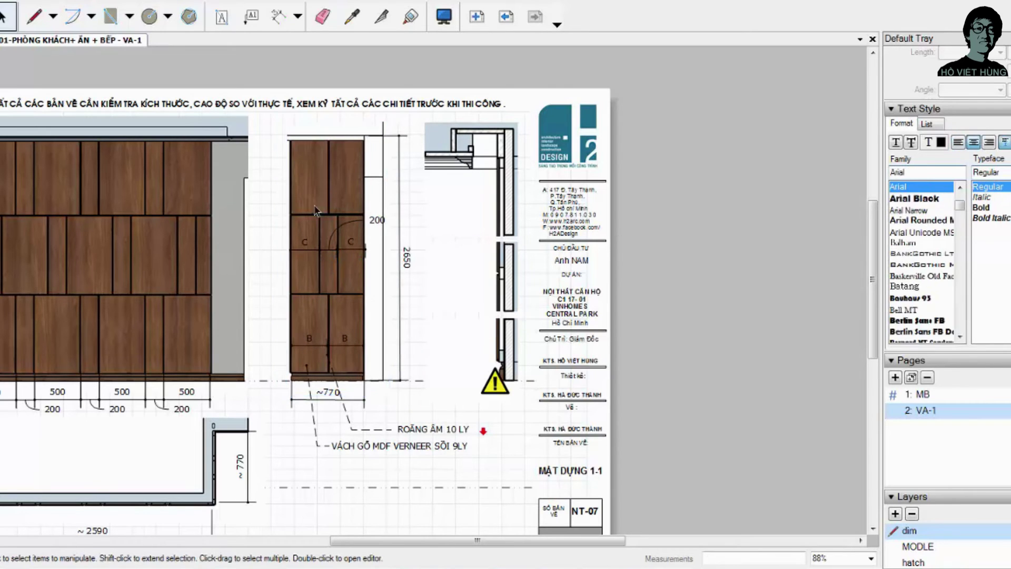
drag(294, 160, 404, 455)
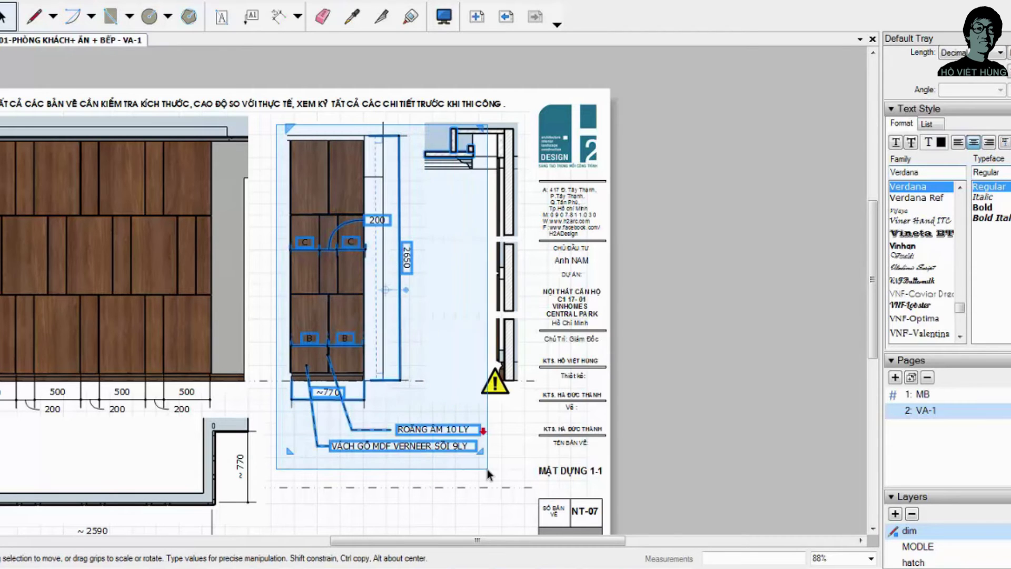
click(413, 462)
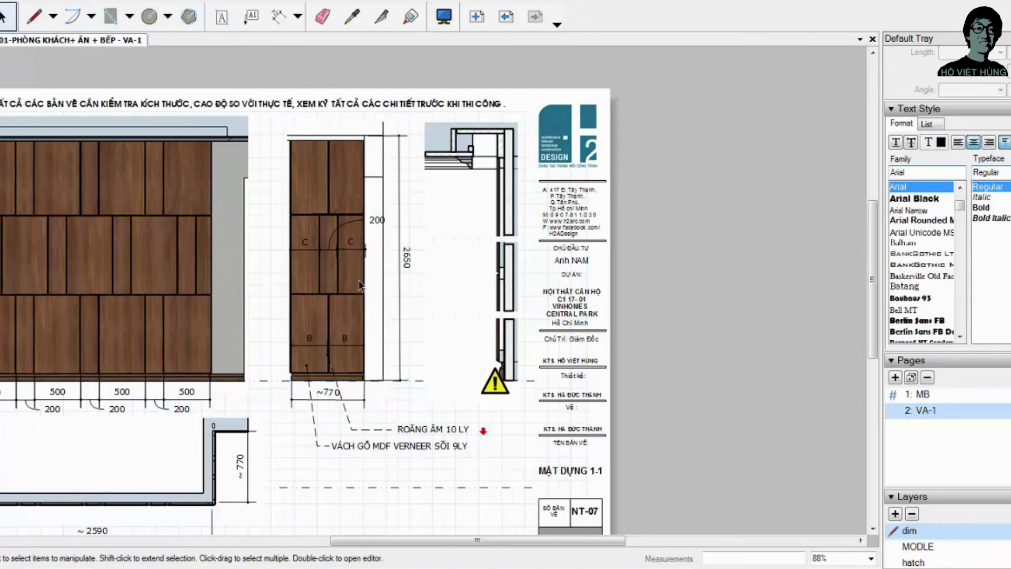
drag(273, 120, 422, 466)
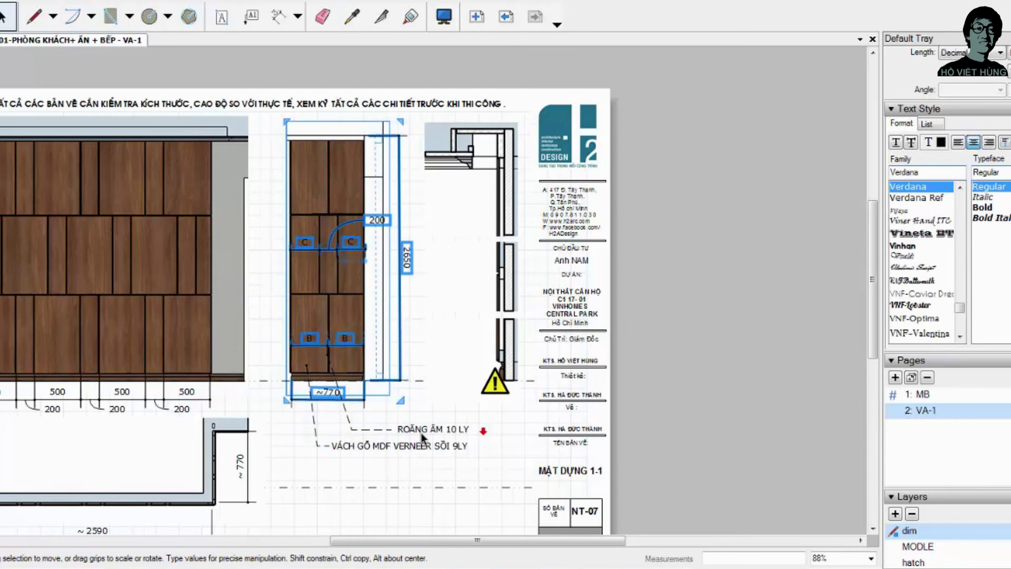
shift+click(423, 429)
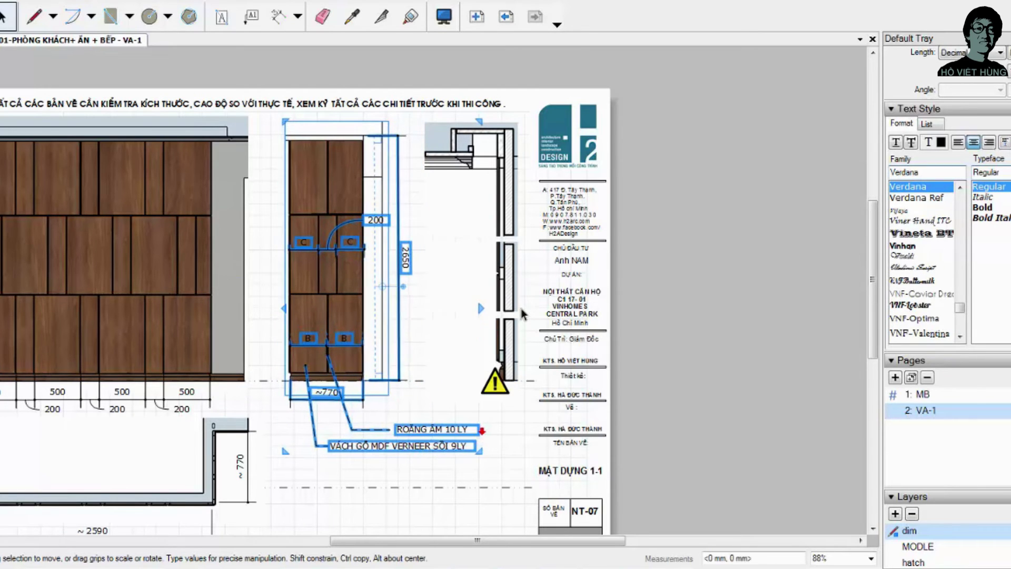
drag(400, 449, 402, 449)
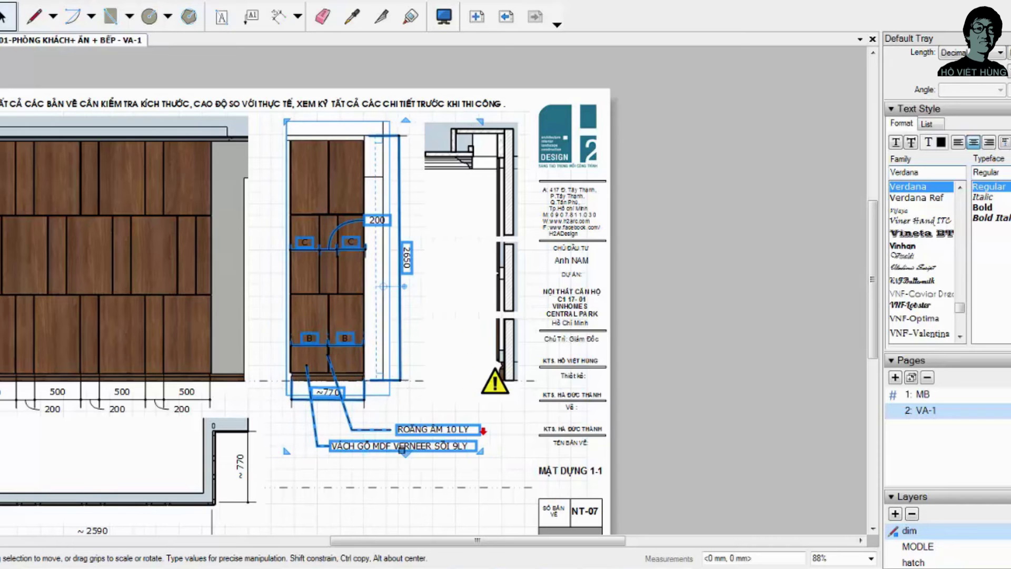
click(350, 429)
key(Left)
key(Left)
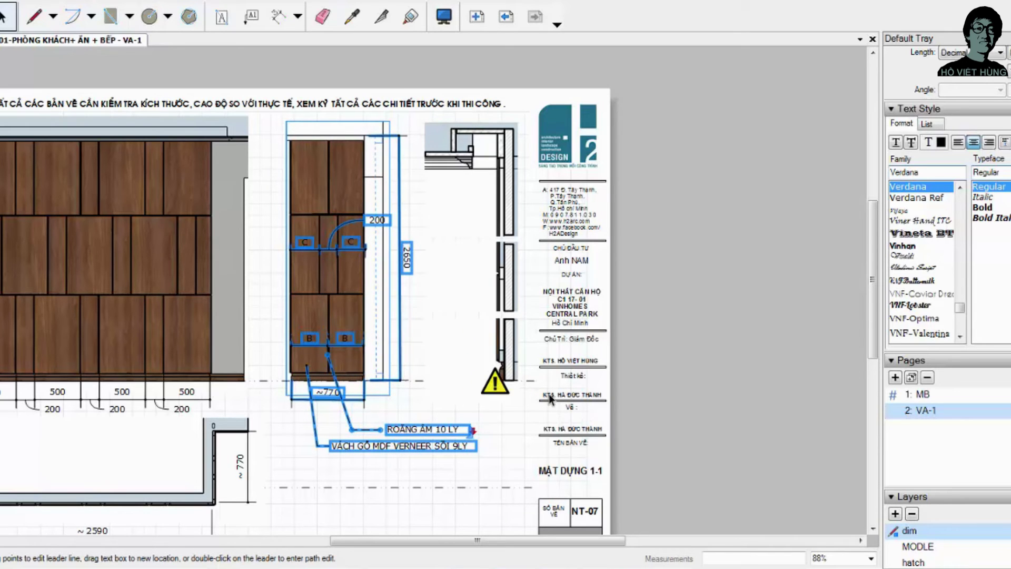
Step: Adjust the C and B door labels, moving the right C label slightly right
click(316, 305)
click(469, 318)
scroll(366, 309, up, 2)
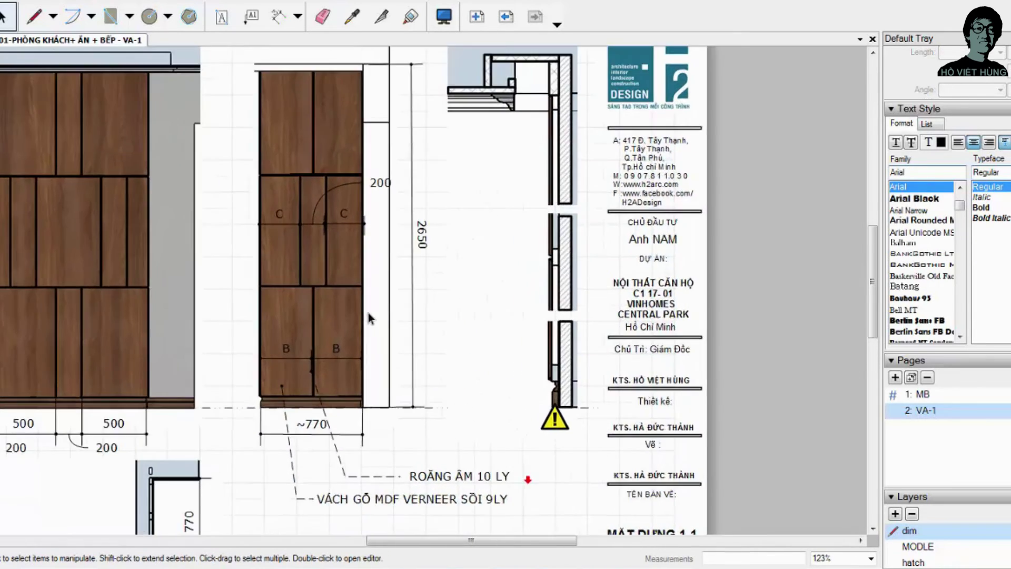
scroll(346, 228, up, 3)
click(330, 214)
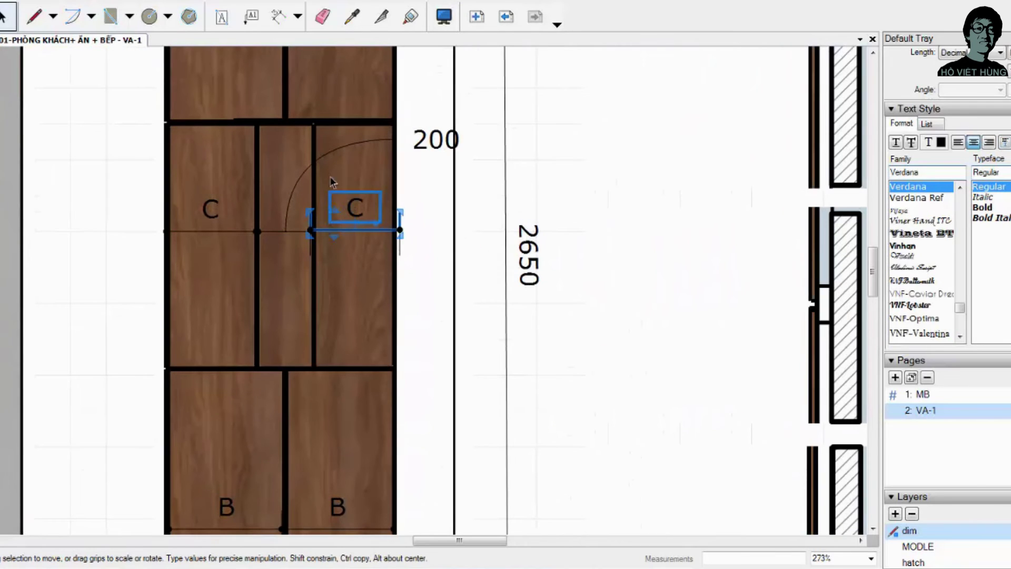
click(211, 209)
scroll(158, 223, up, 1)
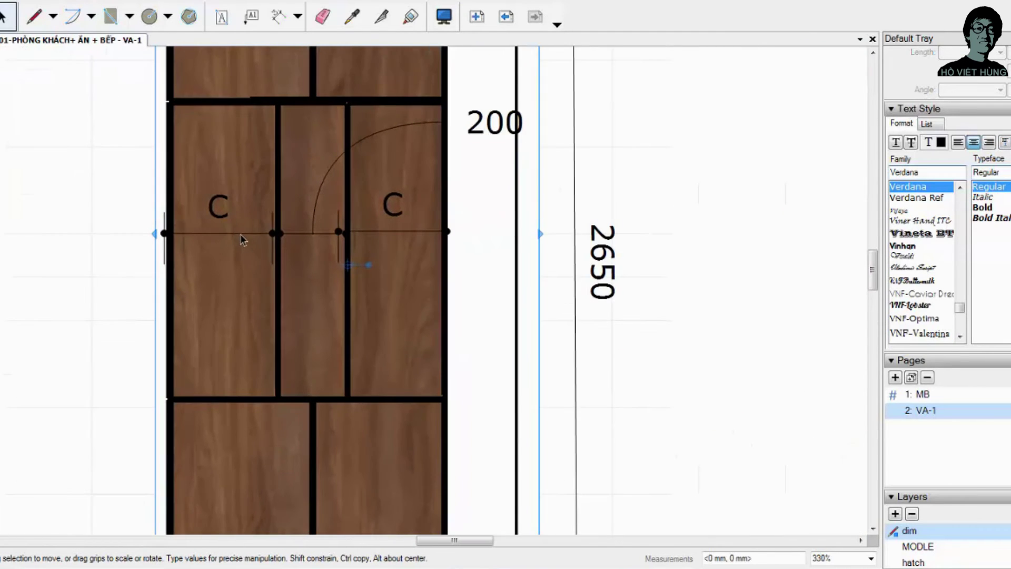
click(393, 206)
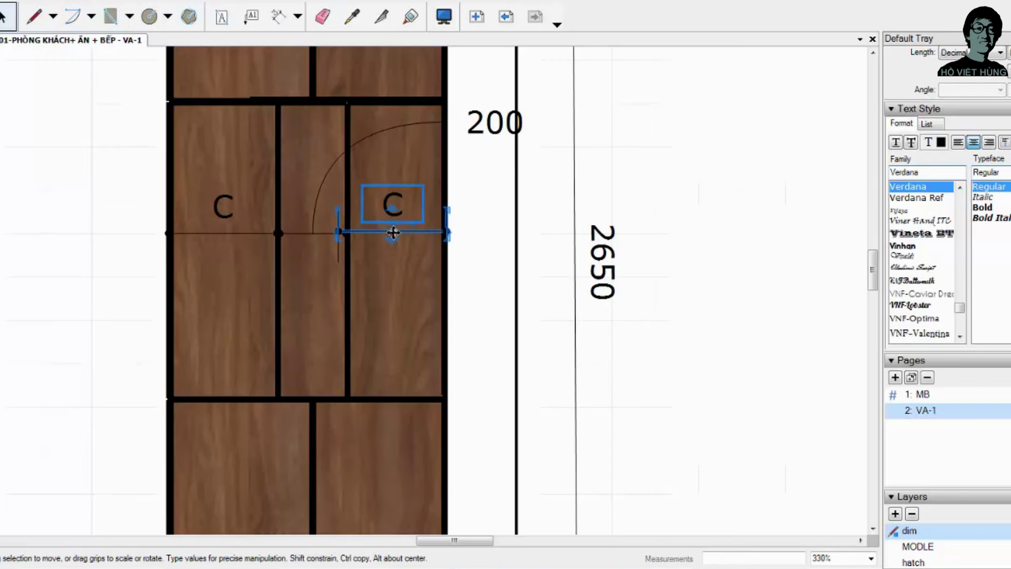
mouse_move(393, 206)
mouse_down()
mouse_move(445, 217)
mouse_move(413, 226)
mouse_up()
scroll(413, 227, down, 5)
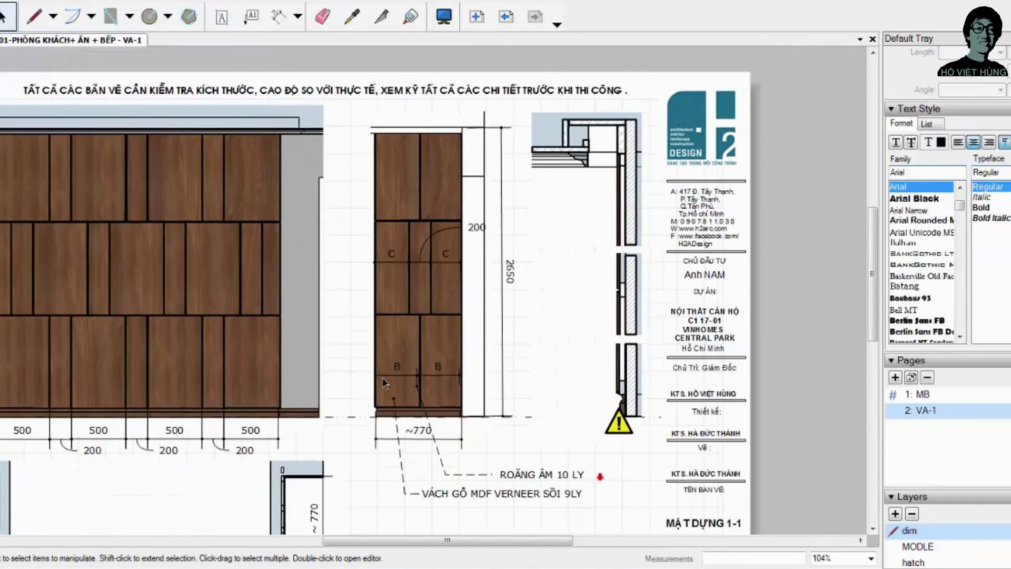
scroll(385, 384, up, 5)
scroll(422, 389, up, 2)
click(477, 329)
scroll(561, 325, up, 2)
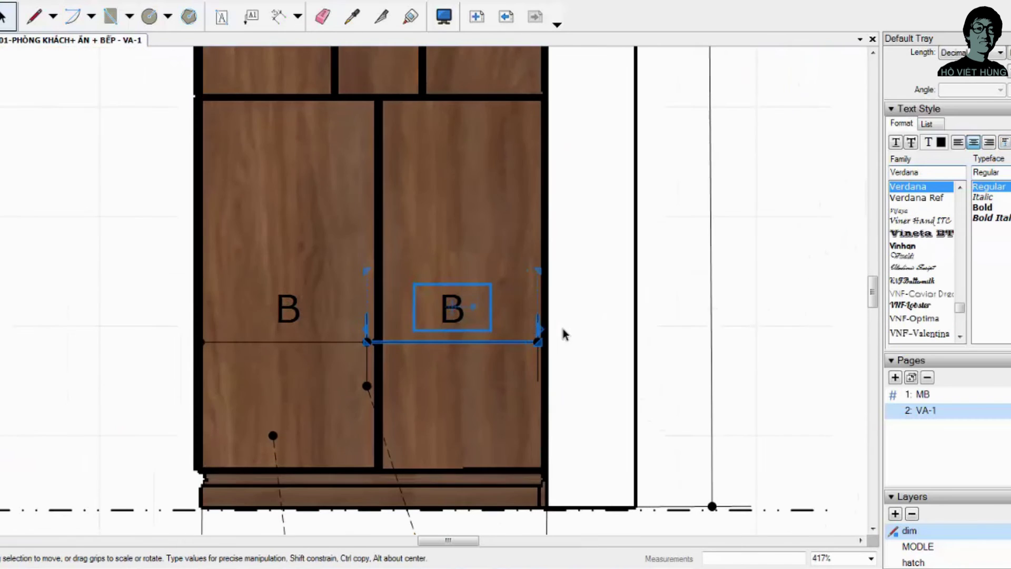
Step: Reposition the ~770 callout's leader endpoint on the wardrobe elevation
click(784, 302)
scroll(389, 345, down, 3)
scroll(406, 345, up, 3)
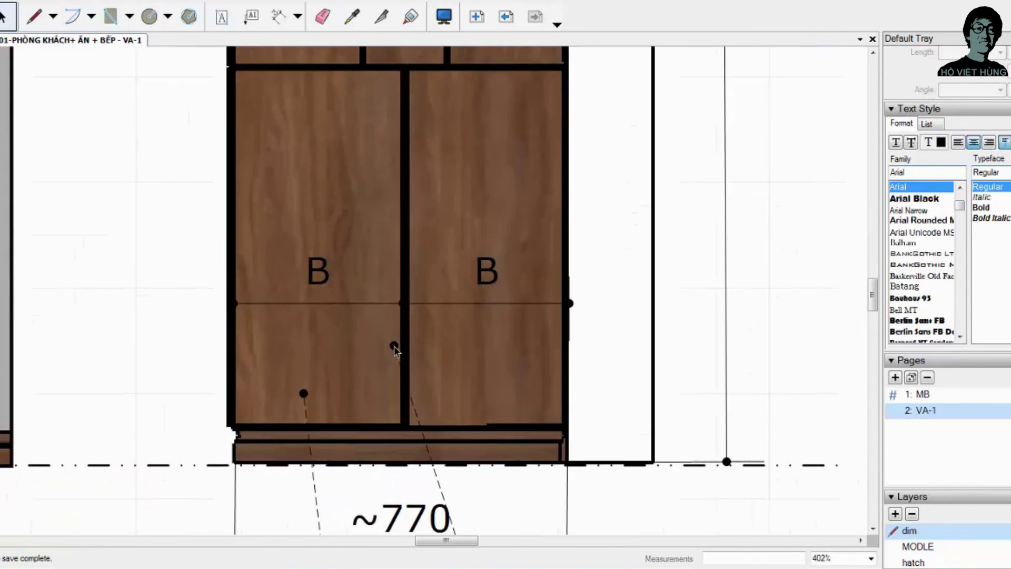
drag(394, 345, 405, 345)
scroll(405, 344, down, 3)
scroll(652, 357, down, 3)
click(652, 357)
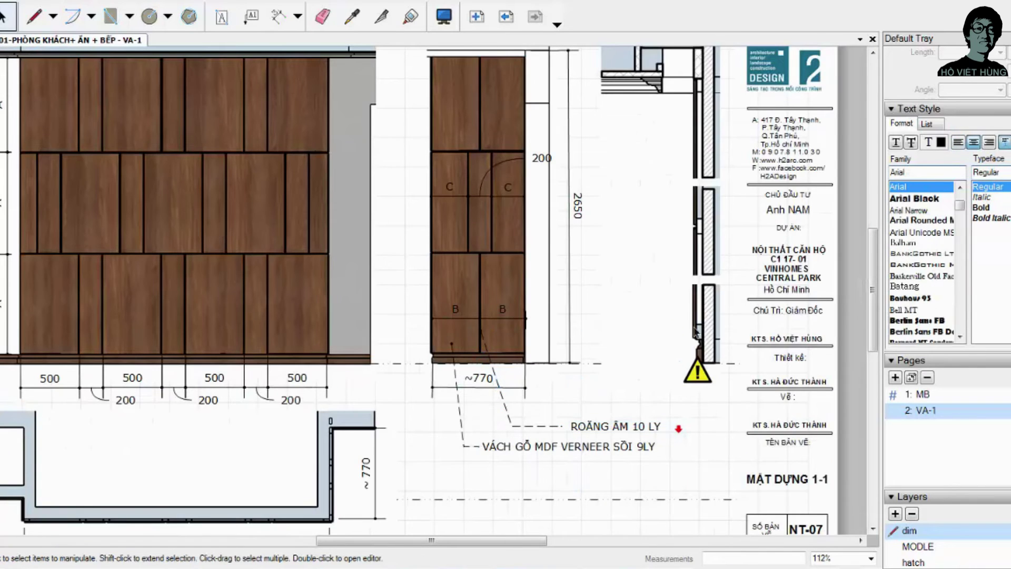
Step: Copy the VÁCH GỖ MDF VERNEER SỒI 9LY callout up beside the cabinet
scroll(556, 252, up, 1)
scroll(525, 438, down, 1)
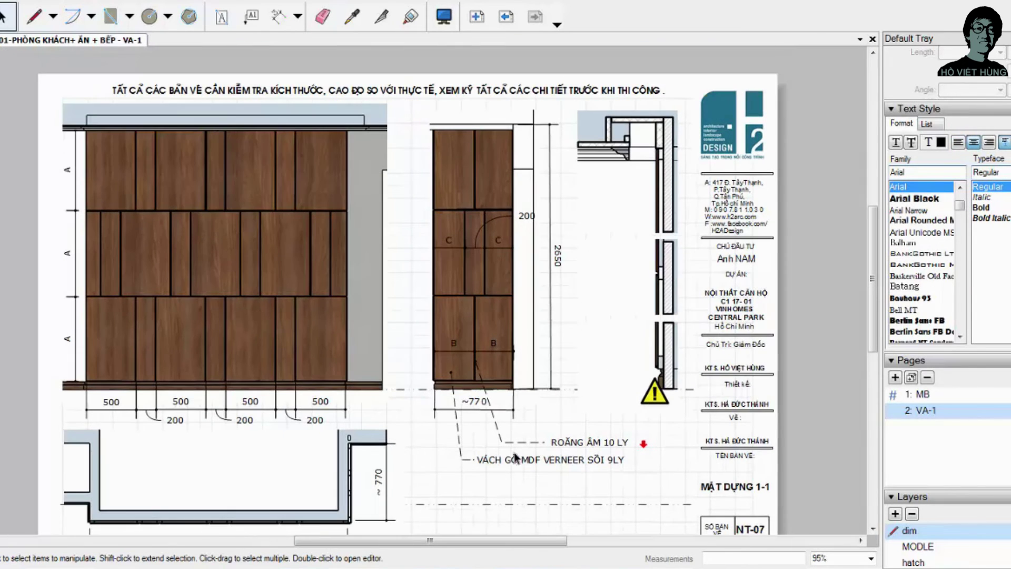
mouse_move(512, 460)
mouse_down()
mouse_move(561, 264)
mouse_move(574, 277)
mouse_up()
Step: Raise the copied callout's leader beside the B panels and remove the extra copy
scroll(571, 326, up, 1)
double_click(623, 328)
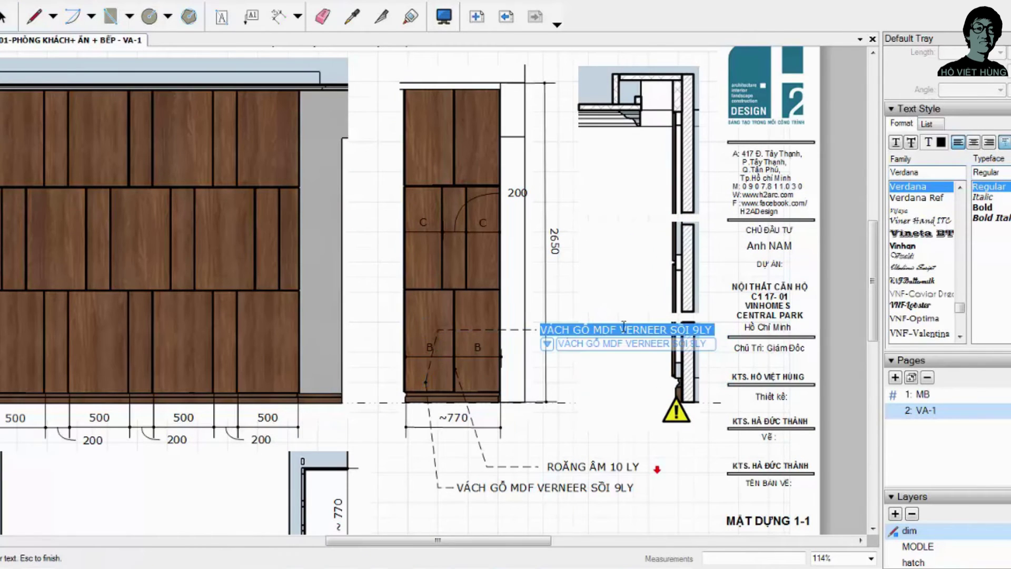
key(Escape)
mouse_move(463, 331)
mouse_down()
mouse_move(488, 298)
mouse_move(456, 328)
mouse_up()
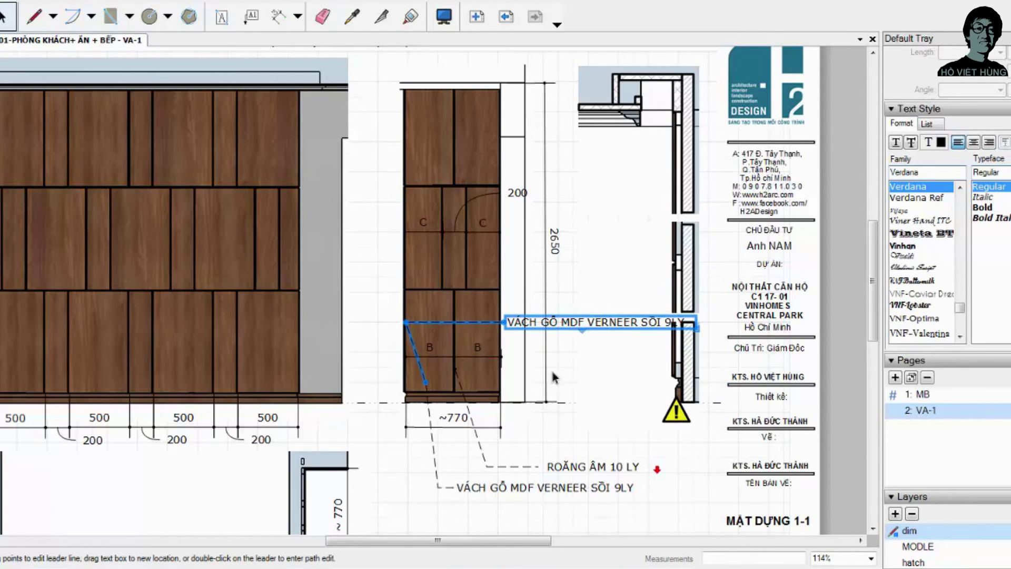
key(Escape)
click(458, 325)
Step: Add a new leader label at the wall detail with placeholder text AA
click(251, 16)
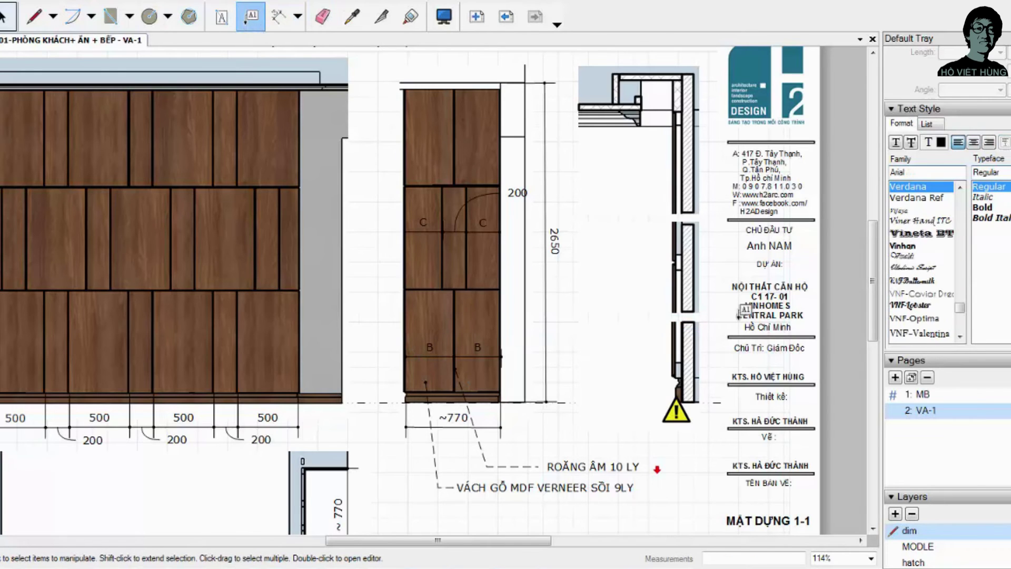
scroll(669, 348, up, 3)
click(669, 349)
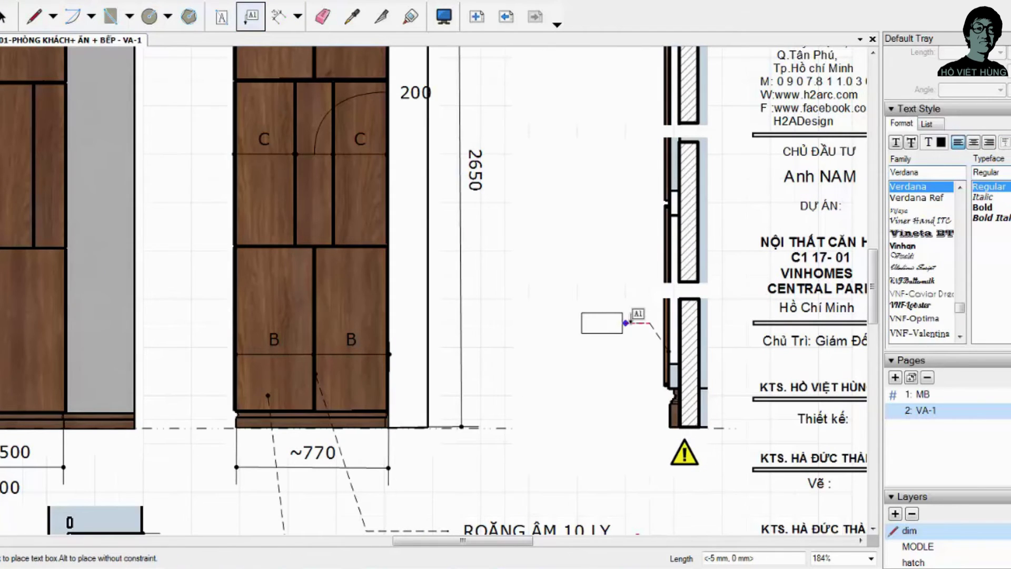
click(653, 318)
text(AA)
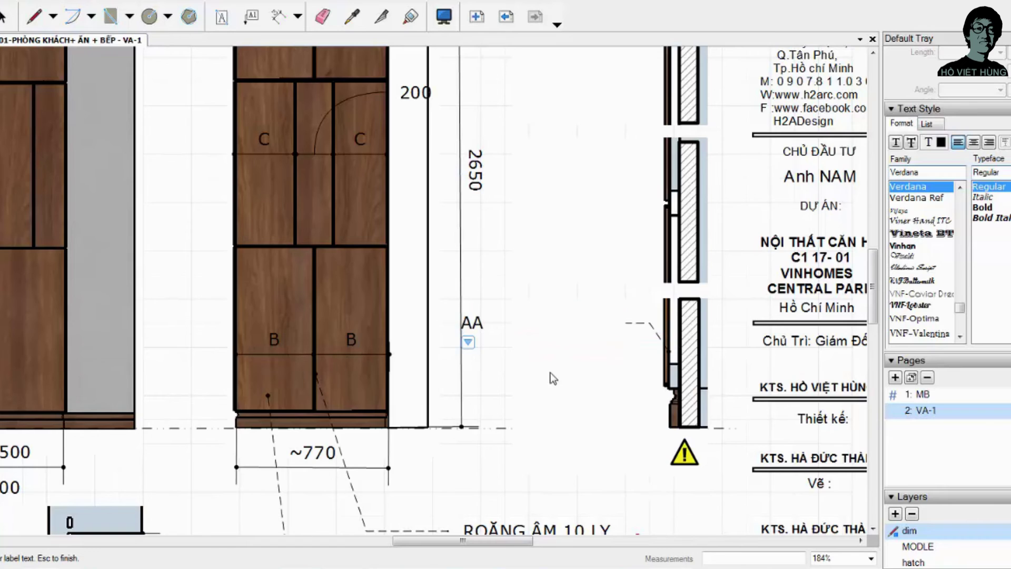
key(Escape)
scroll(531, 429, down, 2)
Step: Replace the new label's text with VÁCH GỖ MDF VERNEER SỒI 9LY, wrapped onto two lines
double_click(504, 525)
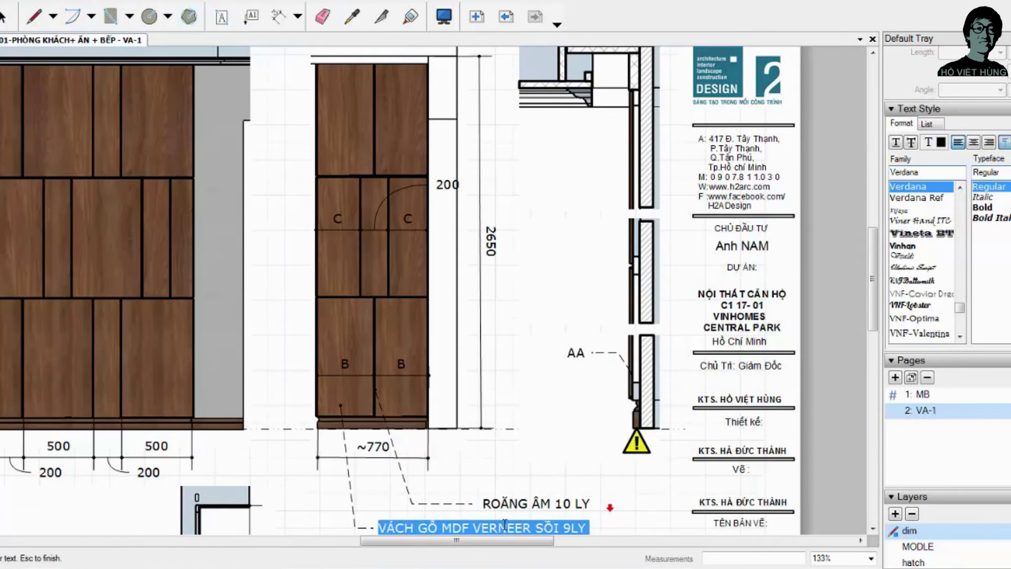
key(ctrl+c)
double_click(577, 353)
key(ctrl+v)
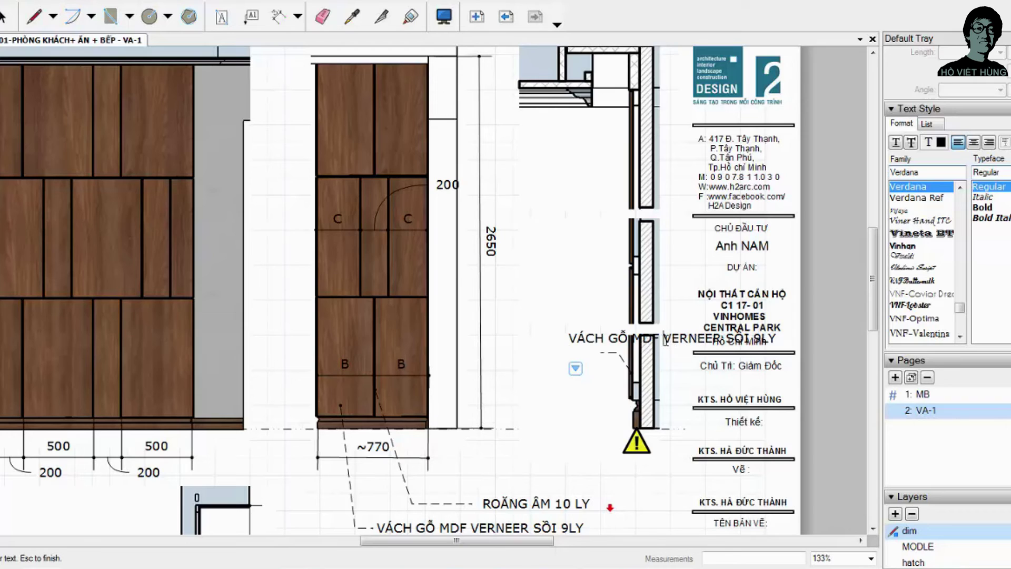
key(BackSpace)
key(Escape)
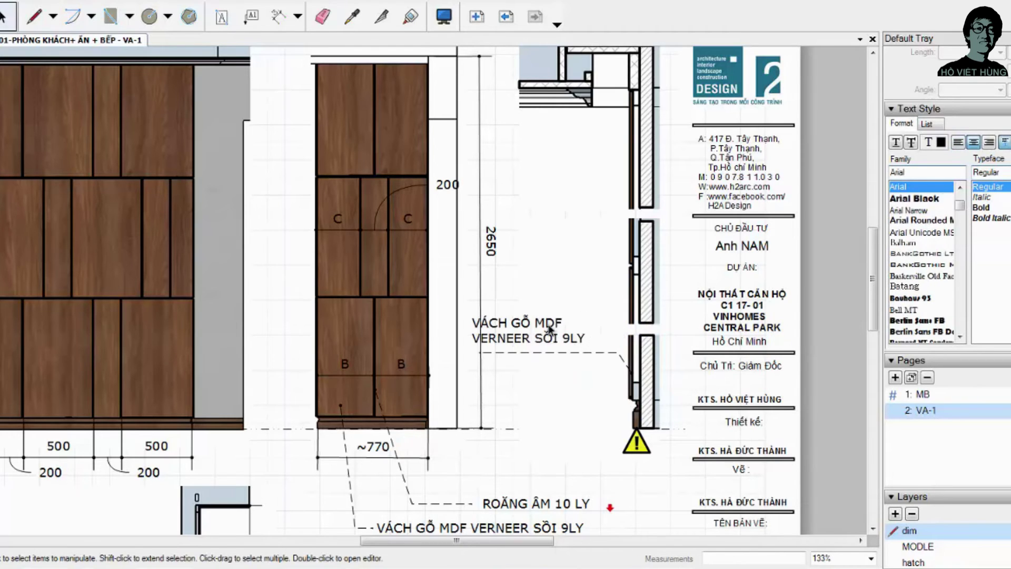
Step: Nudge the two-line label slightly right and shift its leader bend point left
double_click(550, 327)
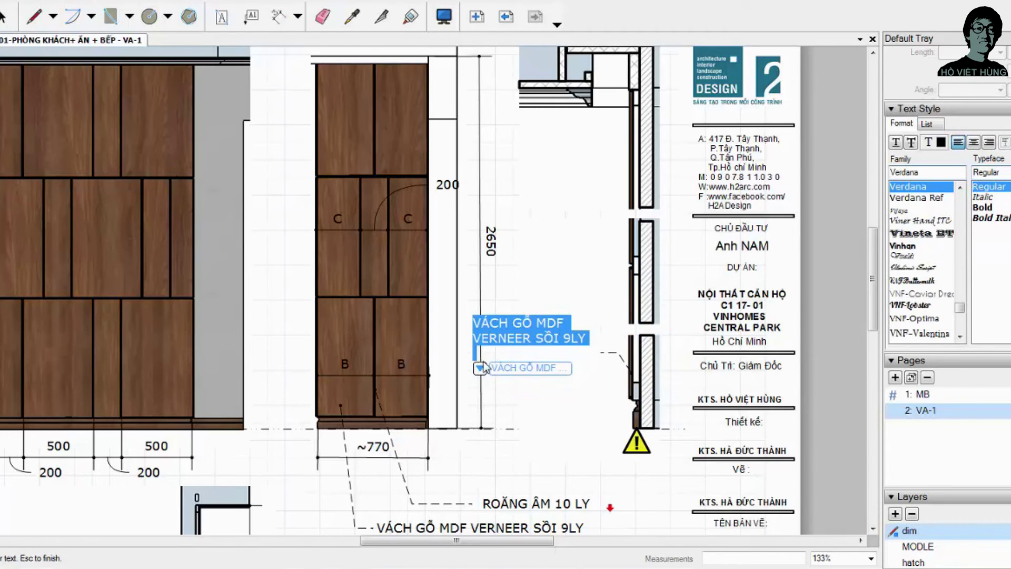
click(576, 296)
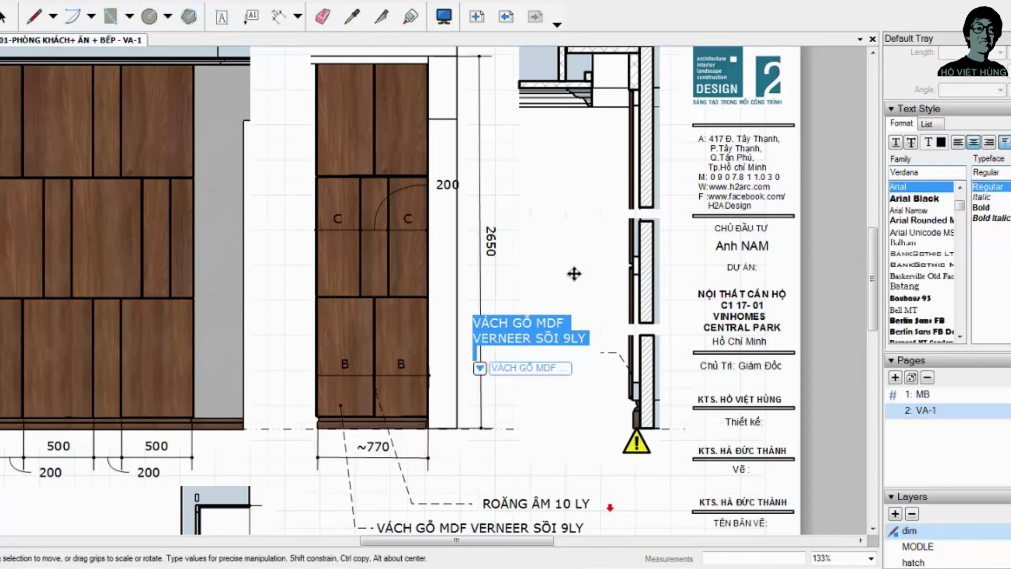
click(550, 337)
mouse_move(550, 337)
mouse_down()
mouse_move(573, 337)
mouse_move(559, 337)
mouse_up()
scroll(629, 363, up, 2)
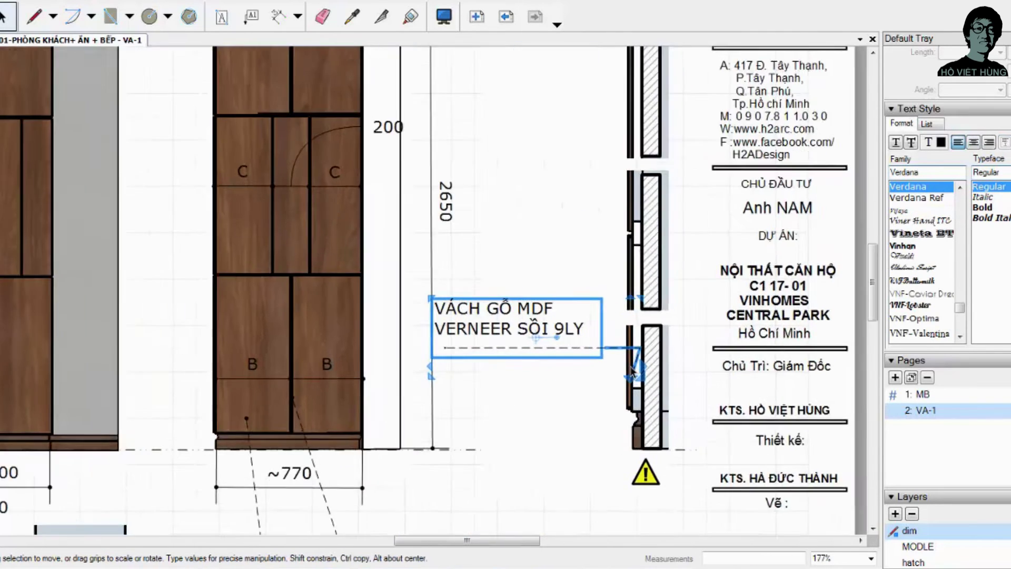
scroll(629, 363, up, 3)
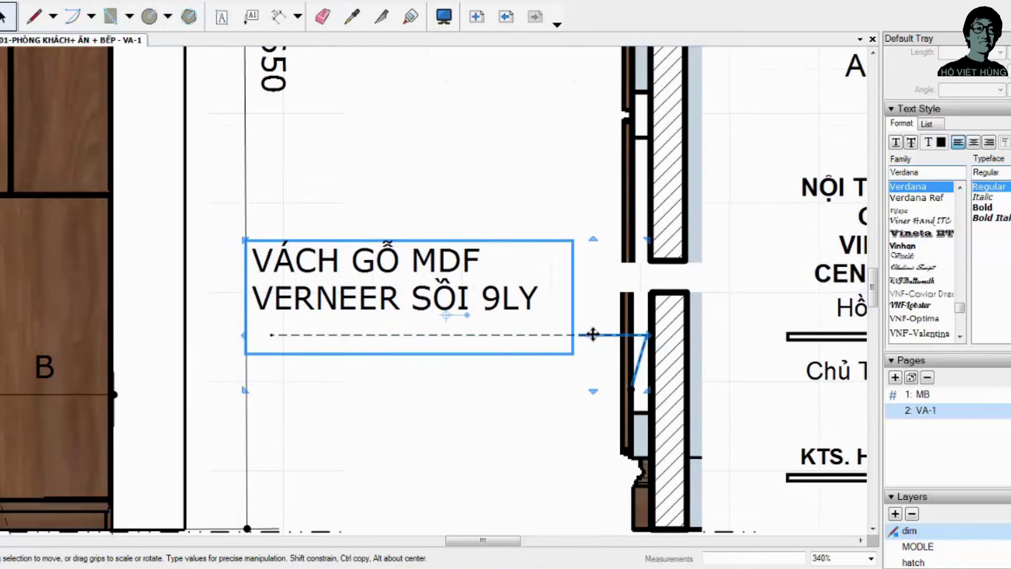
drag(607, 338, 600, 335)
scroll(600, 339, down, 2)
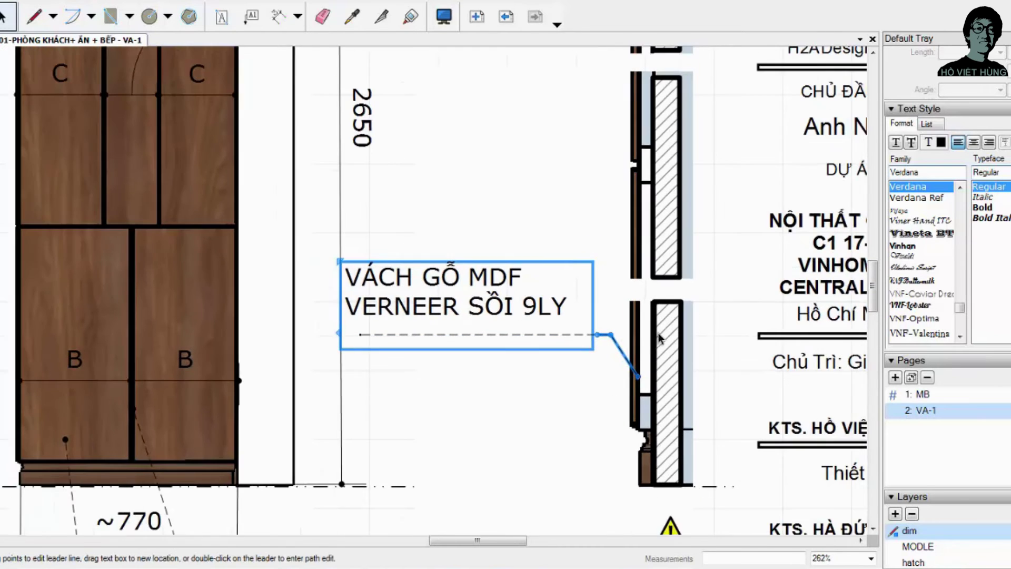
click(583, 388)
scroll(569, 368, down, 2)
scroll(550, 345, down, 1)
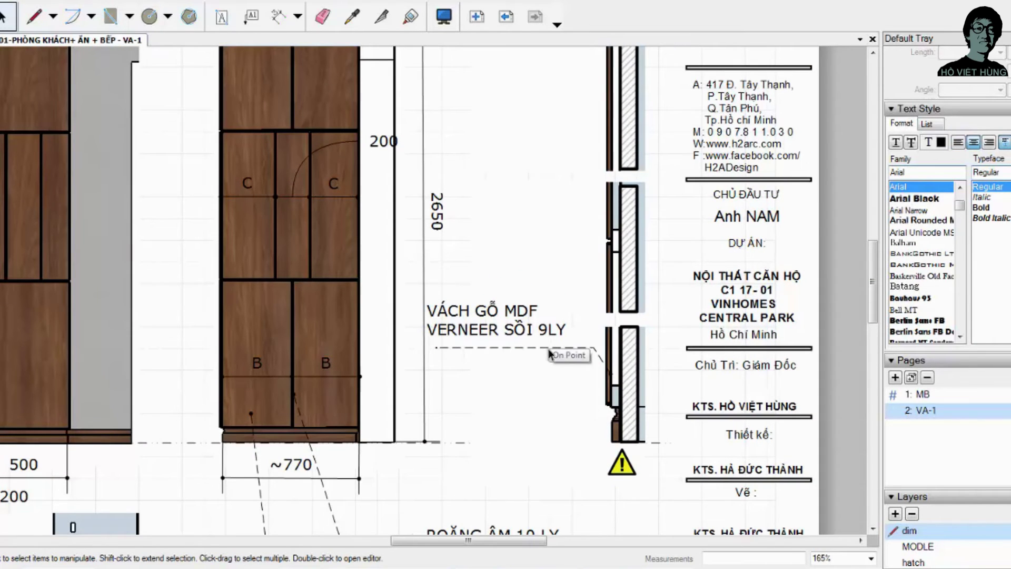
Step: Copy the callout higher up and point the copy's leader at the upper wall
click(549, 342)
ctrl+drag(550, 342, 556, 189)
scroll(611, 185, up, 2)
drag(609, 184, 555, 186)
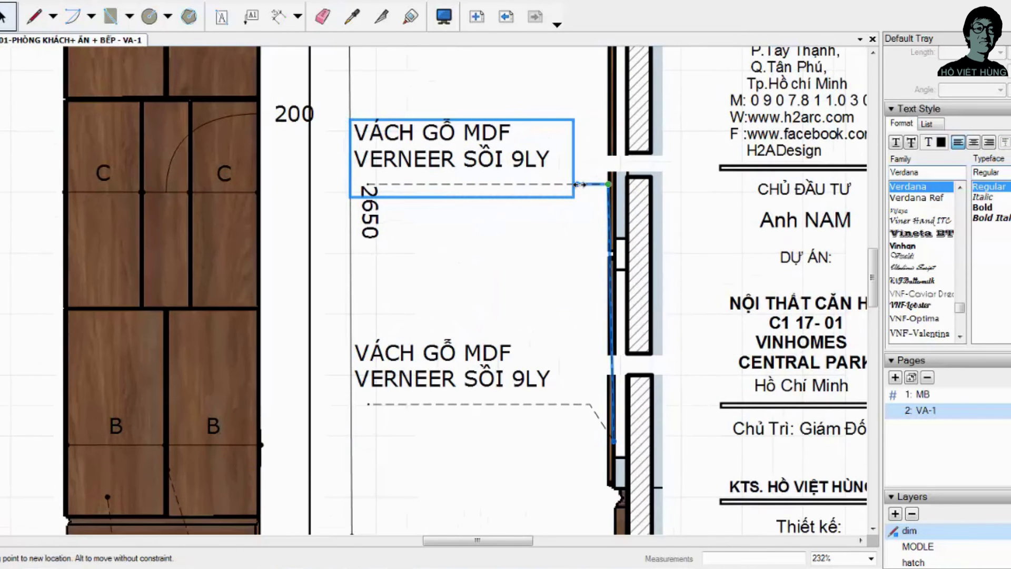
scroll(606, 183, up, 3)
scroll(553, 185, down, 2)
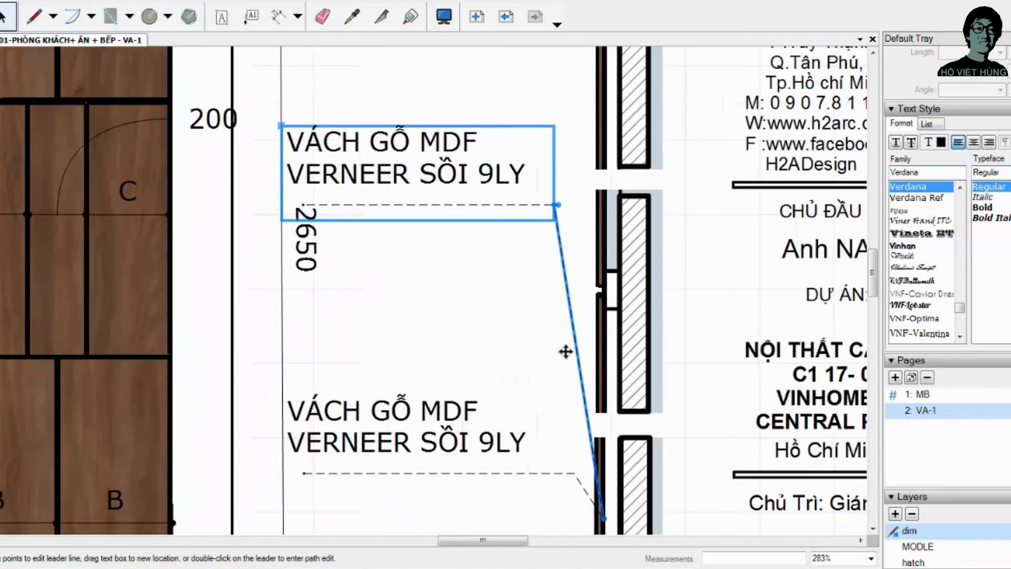
mouse_move(566, 347)
mouse_down()
mouse_move(609, 367)
mouse_move(611, 289)
mouse_up()
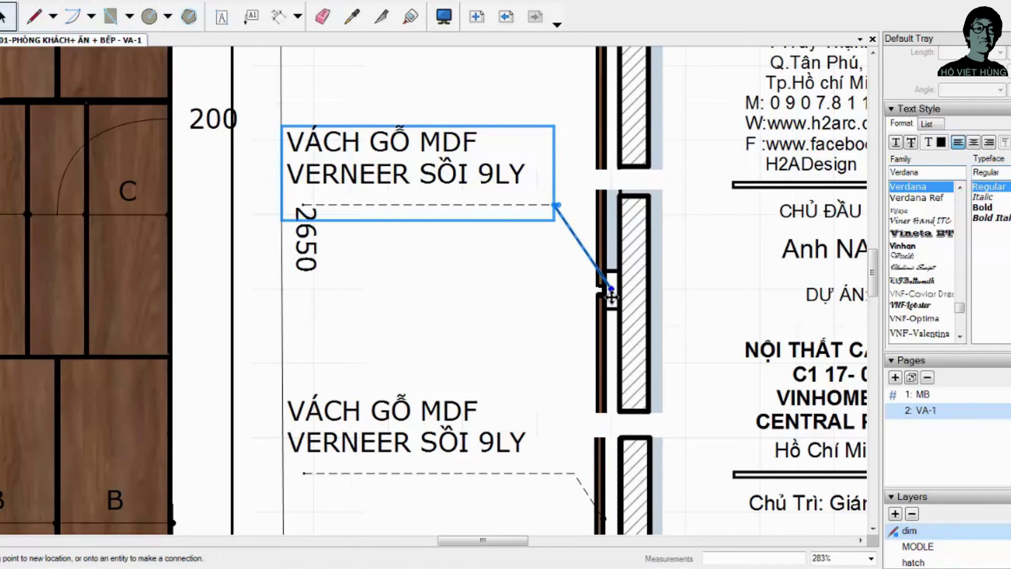
Step: Change the copied callout's text to KHUNG XƯƠNG GỖ LIÊN KẾT VÀO TƯỜNG
double_click(462, 178)
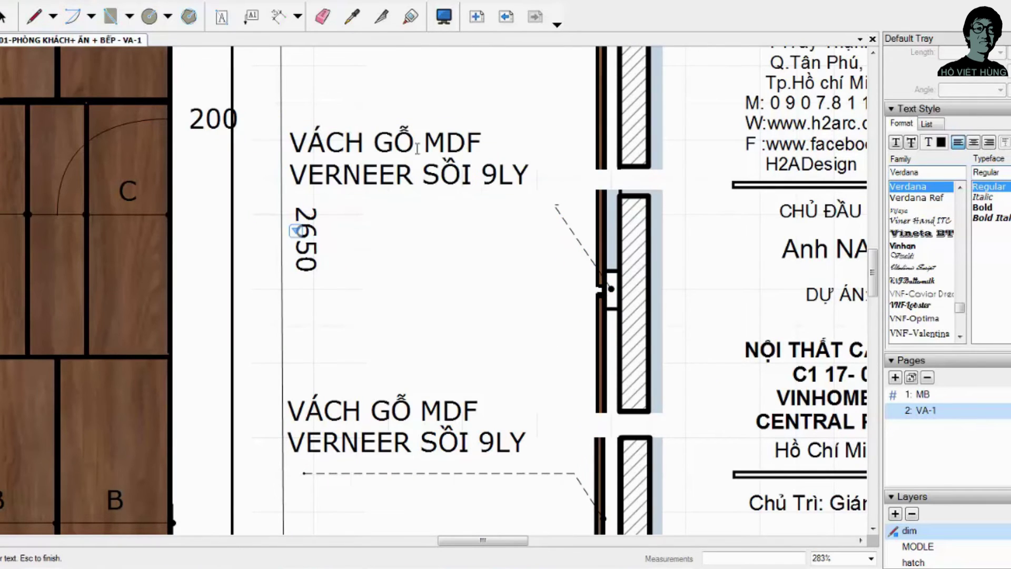
drag(523, 175, 286, 141)
text(kHUNG)
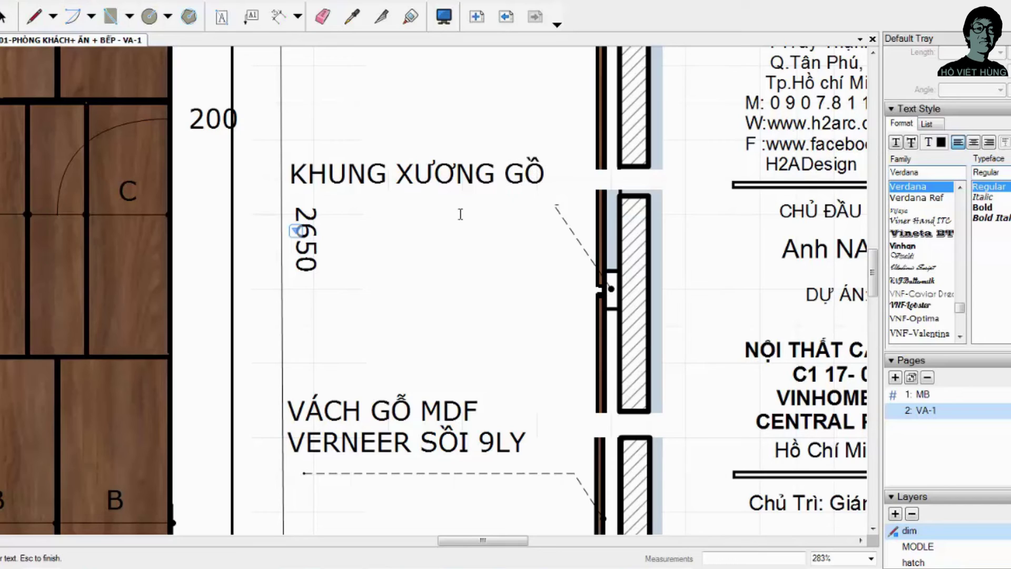
key(Return)
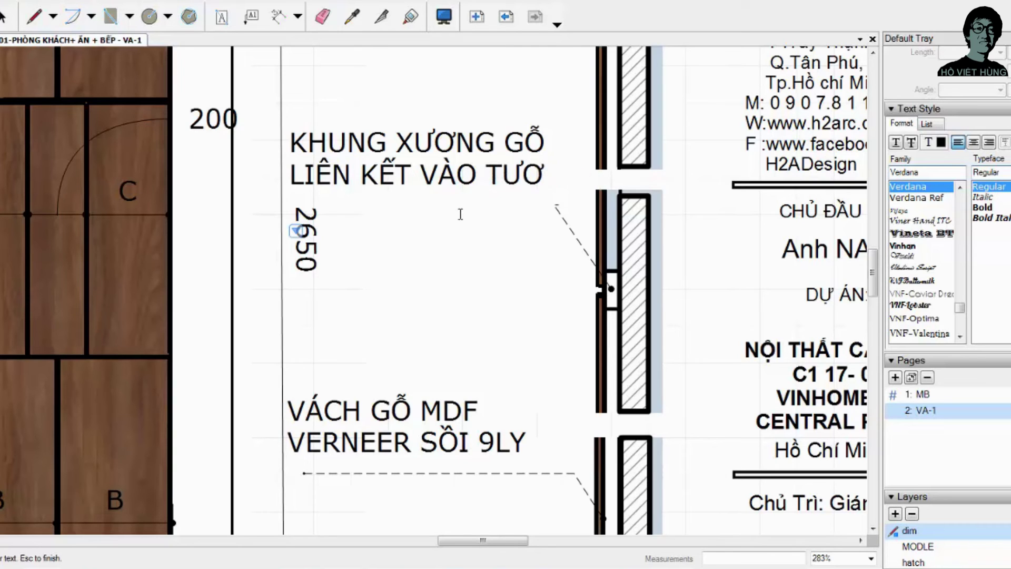
text(ỜNG)
scroll(460, 214, down, 3)
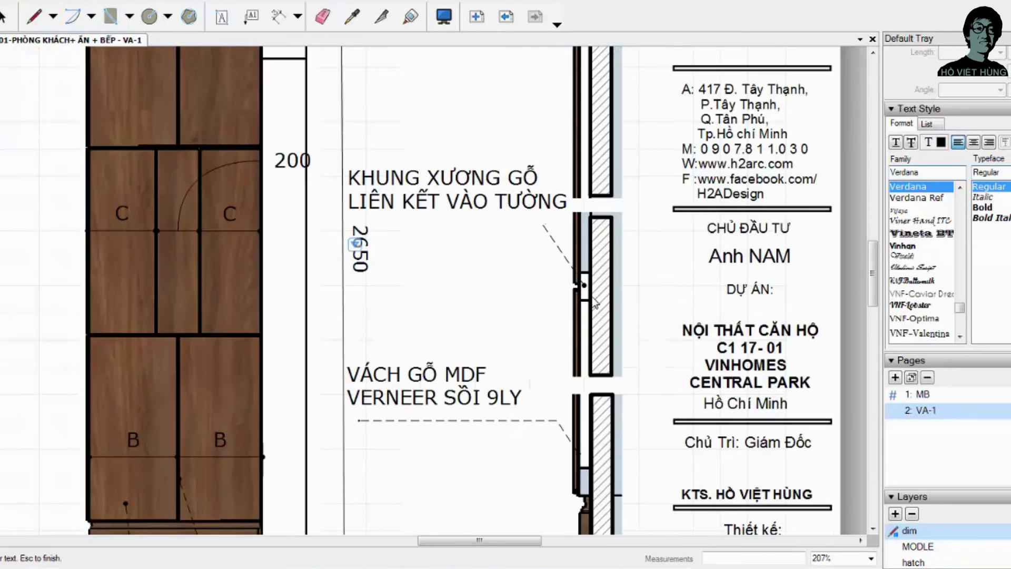
key(Escape)
Step: Move the KHUNG XƯƠNG GỖ note up-right and angle its leader down to the wall joint
middle_drag(487, 181, 544, 266)
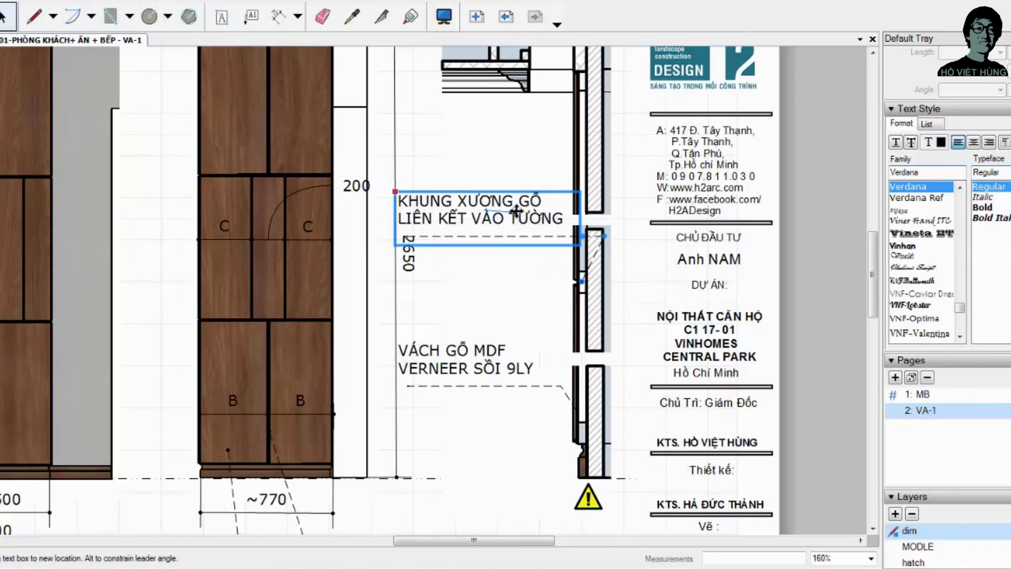
drag(496, 208, 526, 193)
scroll(605, 216, up, 3)
drag(609, 216, 541, 216)
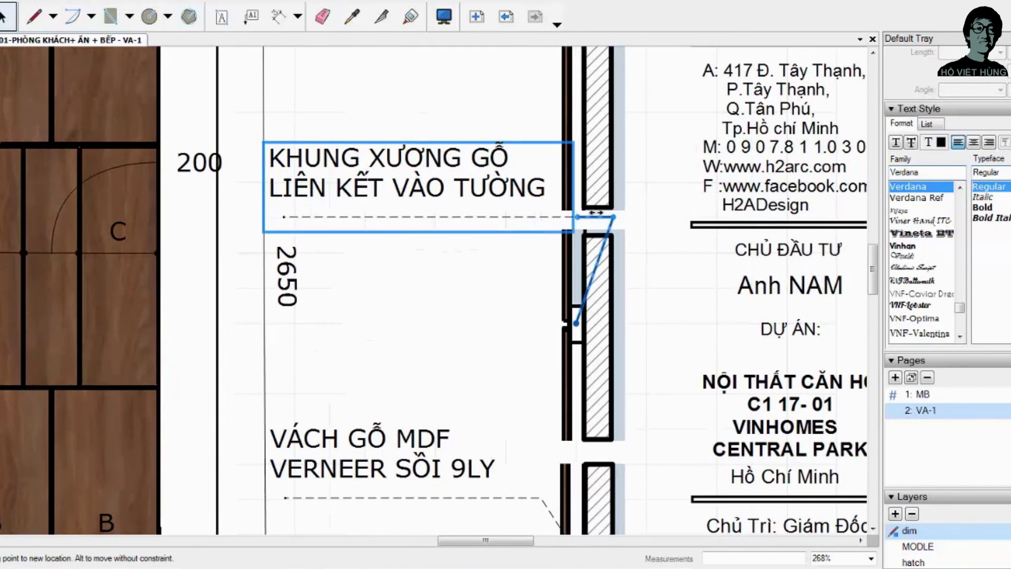
double_click(558, 218)
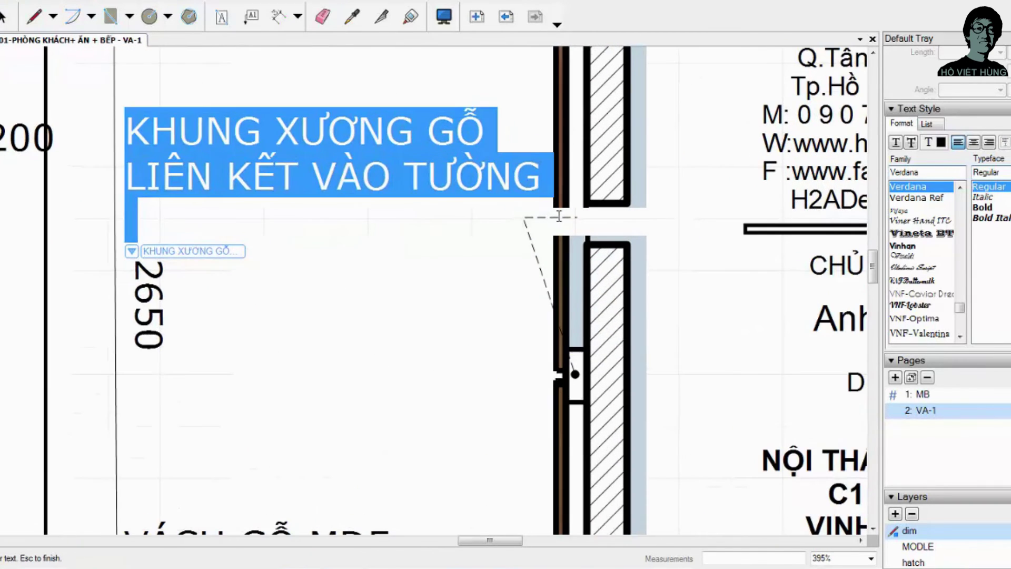
scroll(568, 219, up, 2)
key(Escape)
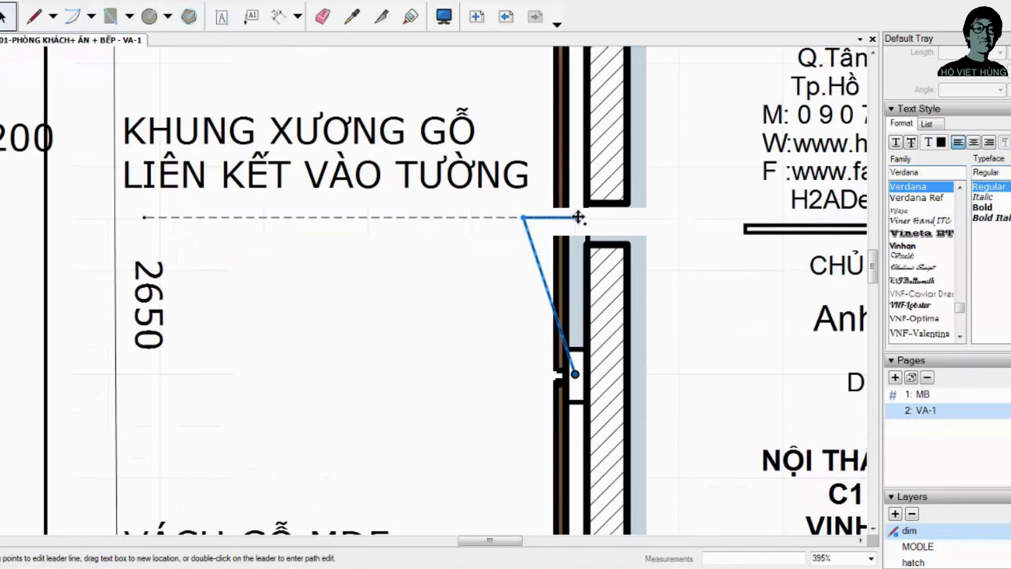
double_click(576, 222)
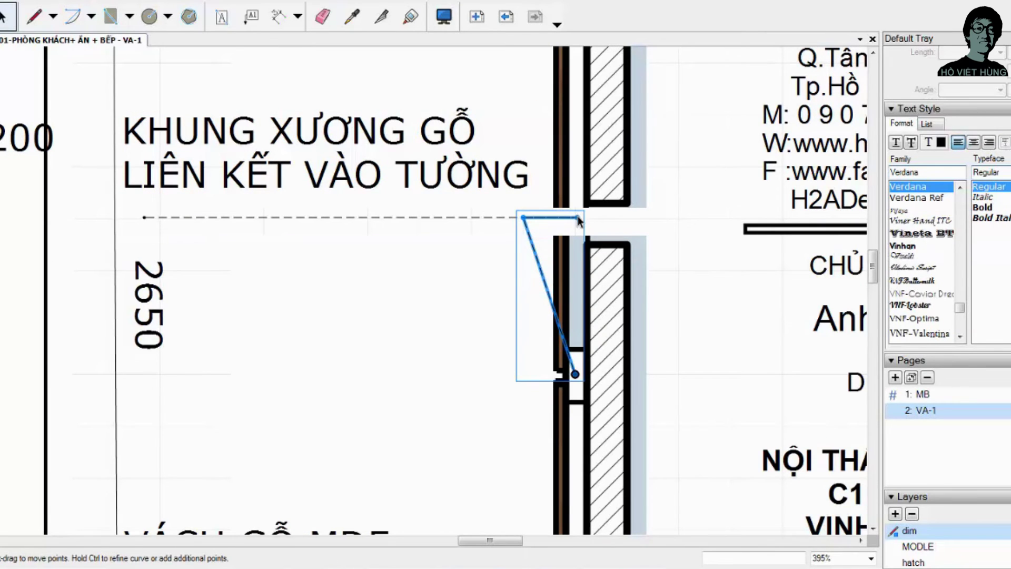
scroll(606, 358, down, 2)
scroll(628, 375, down, 3)
Step: Finish the leader edit, then start and cancel a circle in the ceiling detail
key(Escape)
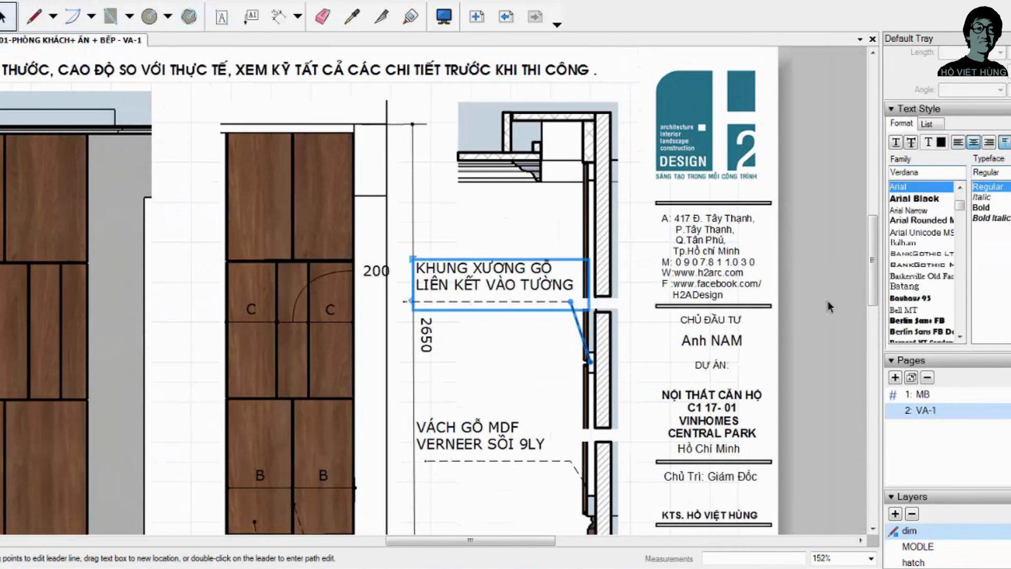
key(Escape)
scroll(568, 293, down, 3)
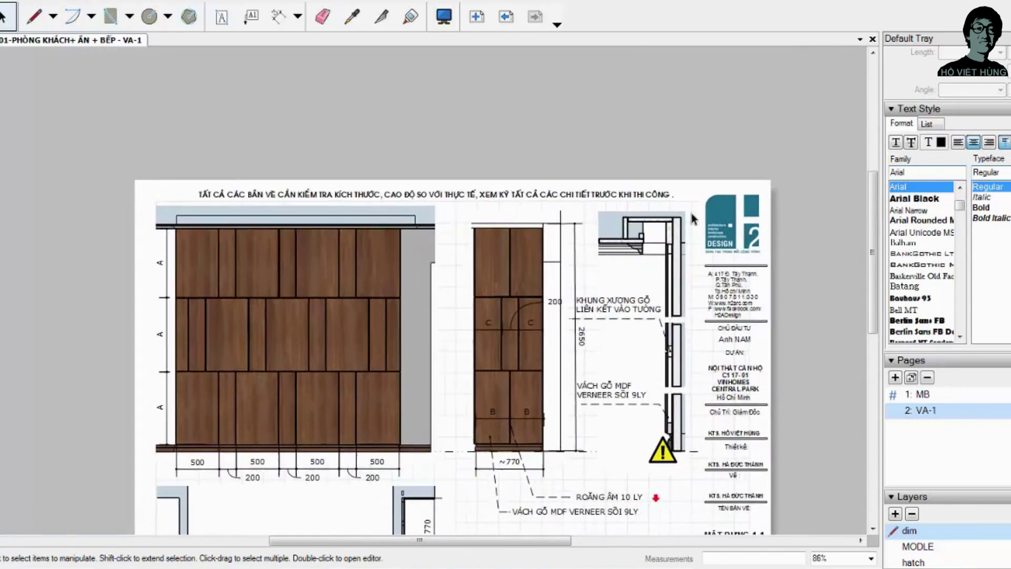
scroll(689, 210, up, 4)
scroll(647, 237, down, 1)
scroll(647, 237, down, 1)
scroll(647, 237, up, 2)
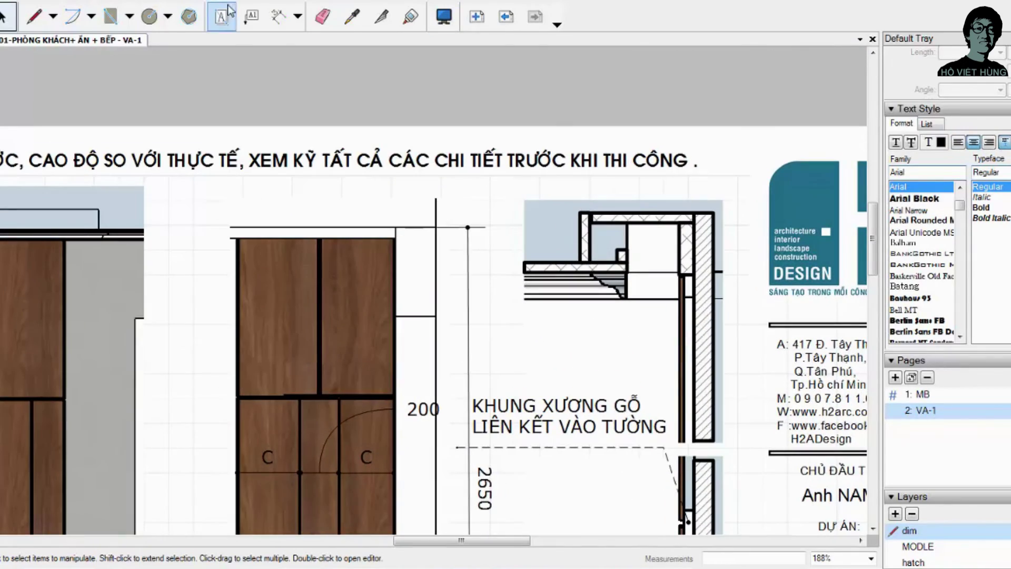
key(c)
scroll(584, 222, up, 2)
scroll(584, 221, up, 3)
scroll(579, 227, up, 3)
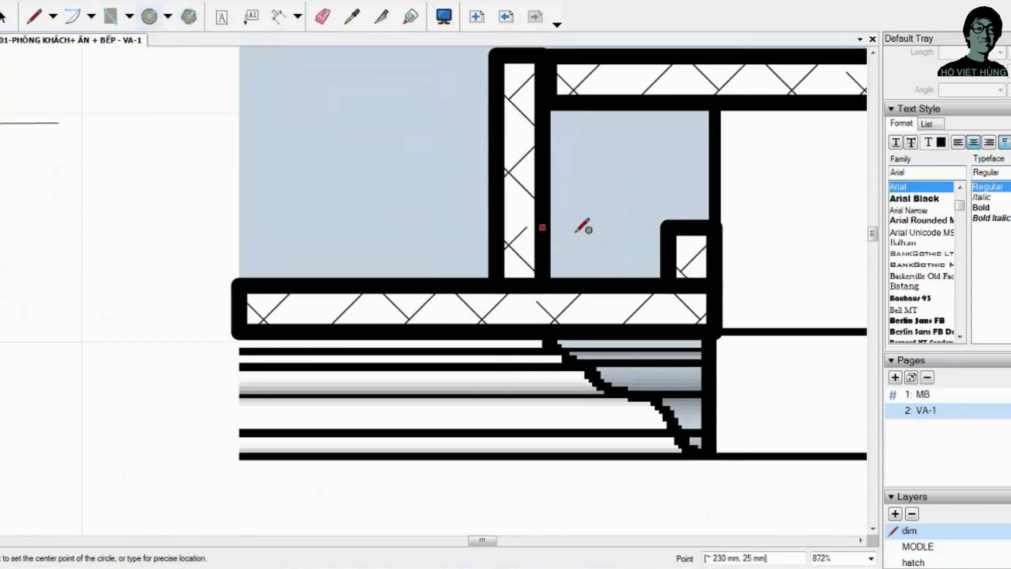
scroll(583, 226, up, 2)
click(598, 136)
scroll(621, 158, down, 1)
key(Escape)
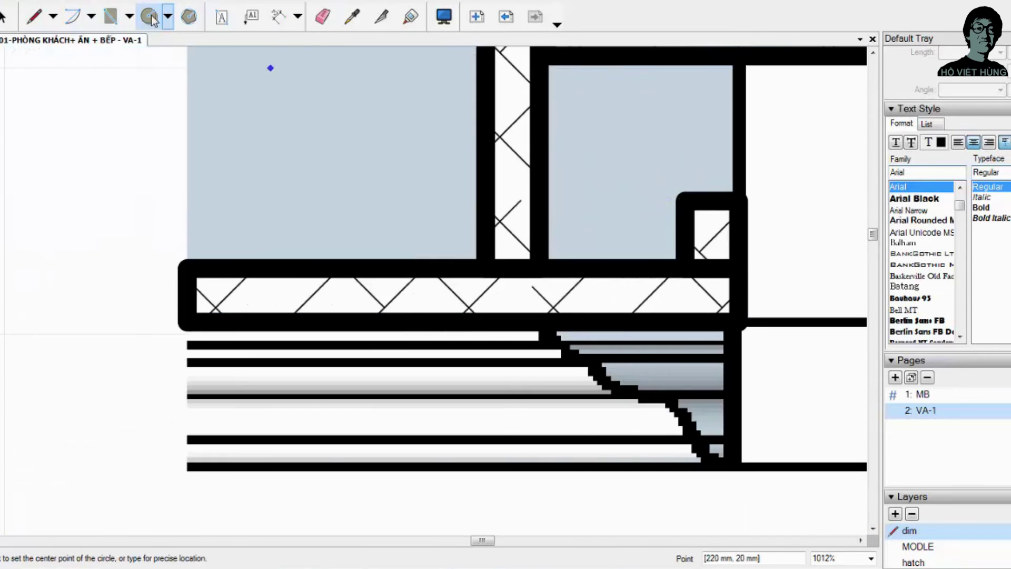
scroll(542, 232, down, 2)
scroll(542, 232, down, 2)
Step: Try a polygon and another circle at the ceiling corner, cancelling both
click(189, 16)
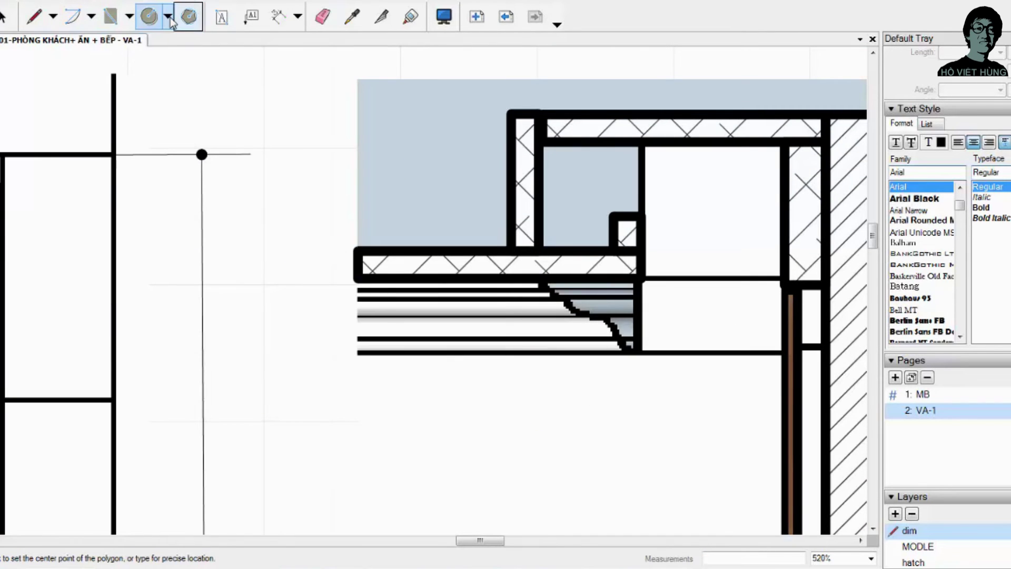
click(501, 468)
scroll(610, 246, down, 1)
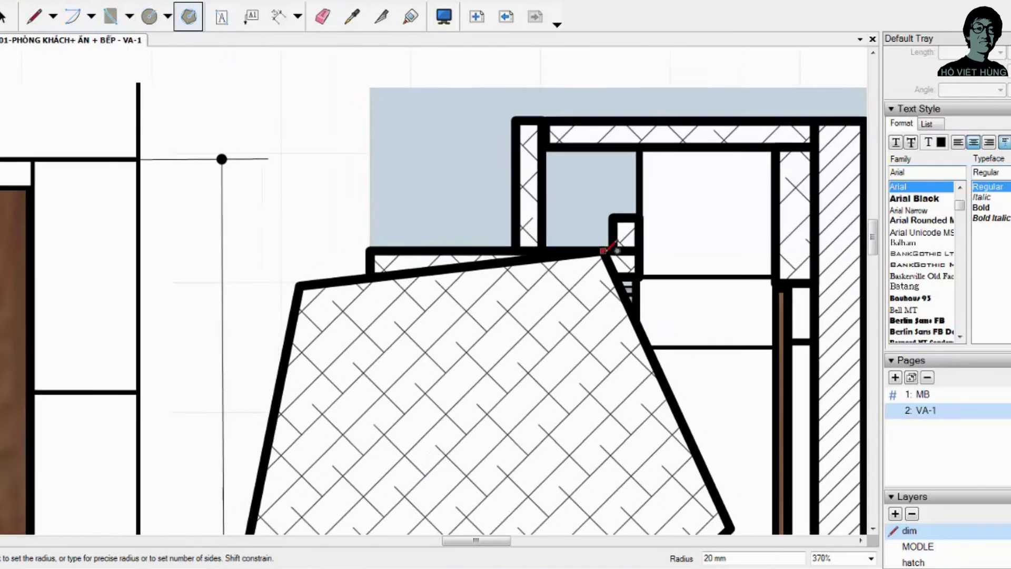
key(Escape)
key(c)
scroll(601, 208, up, 3)
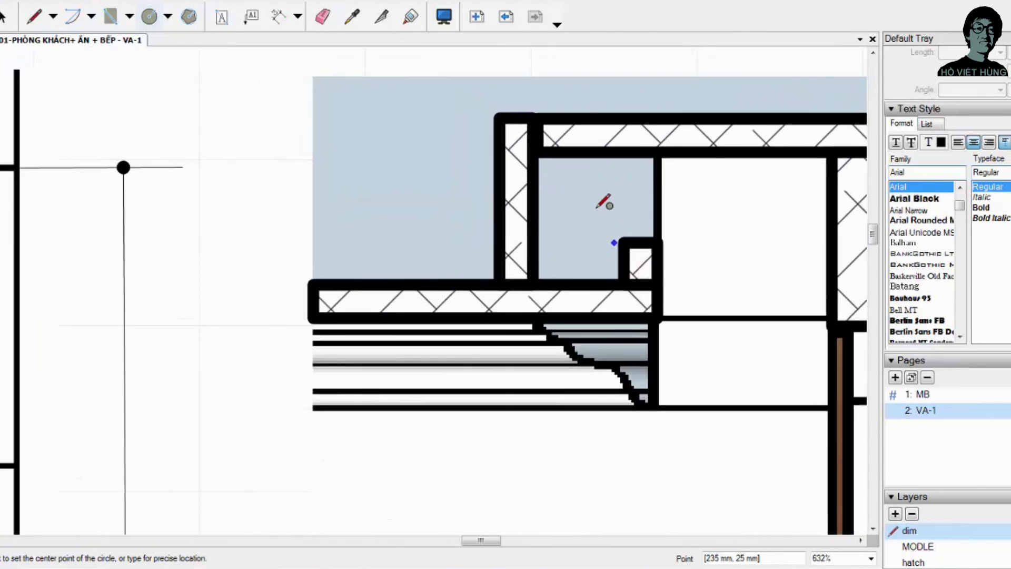
scroll(598, 207, up, 3)
scroll(642, 299, up, 4)
click(485, 161)
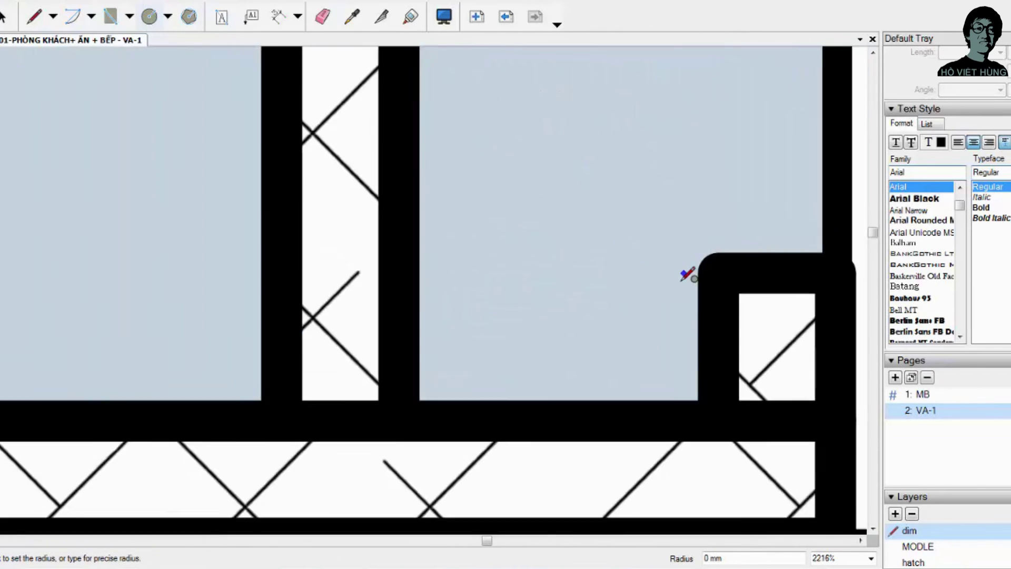
key(space)
scroll(688, 274, down, 10)
Step: Add a bent leader label anchored at the ceiling cove with its text below the detail
click(251, 16)
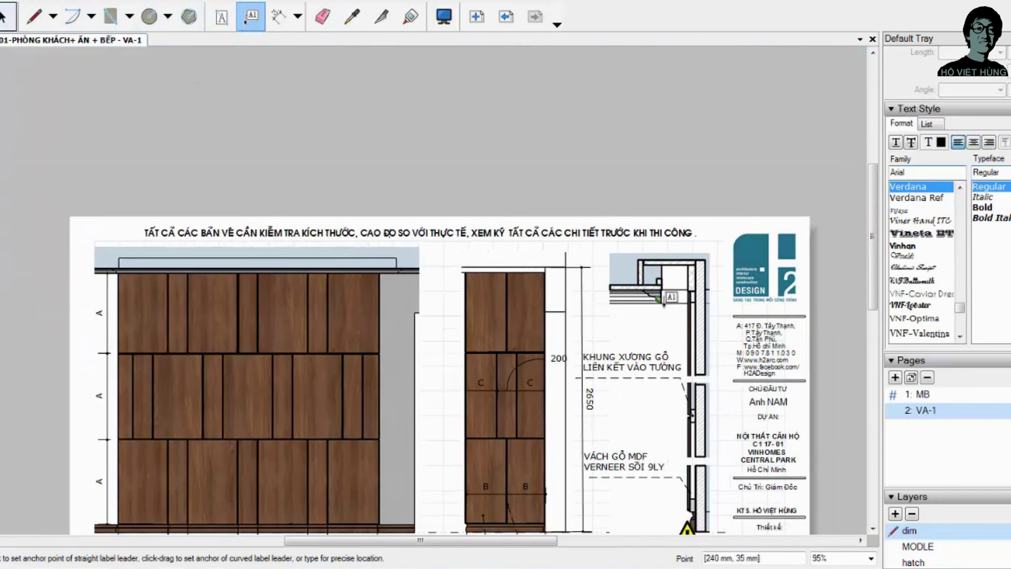
scroll(664, 303, up, 5)
scroll(634, 221, up, 3)
click(667, 232)
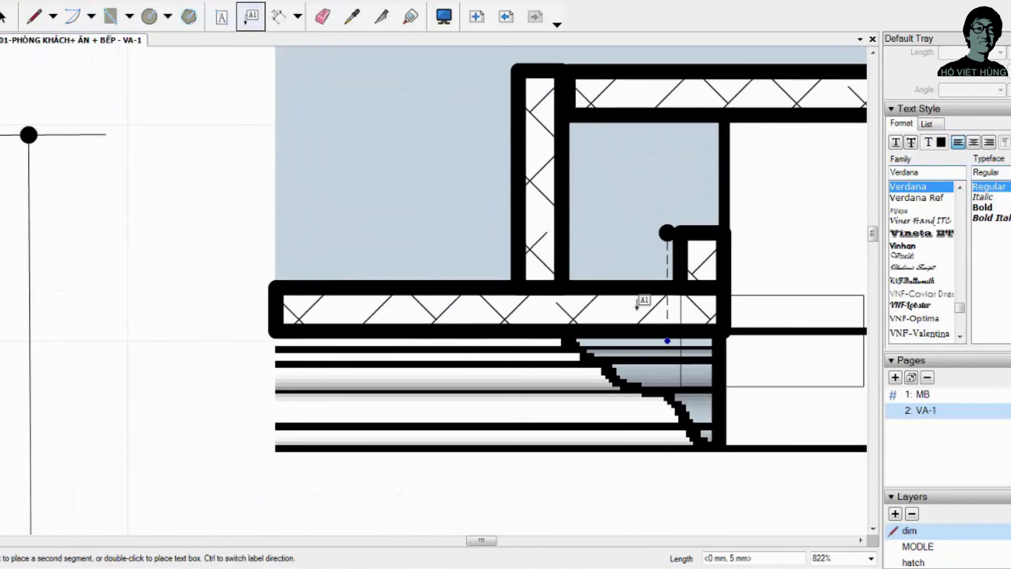
scroll(639, 310, down, 2)
click(710, 481)
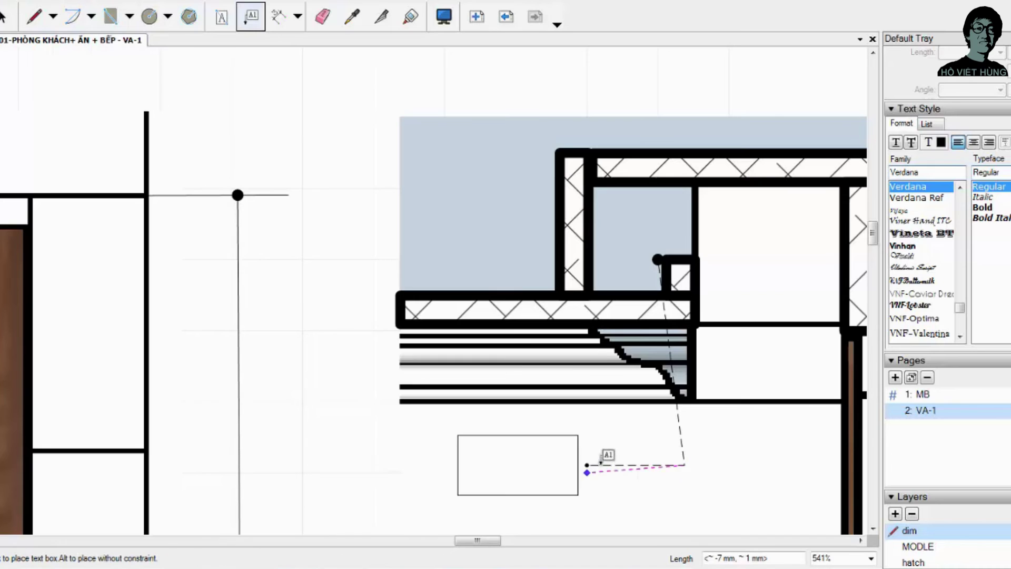
scroll(673, 451, up, 1)
click(600, 449)
scroll(614, 429, down, 3)
scroll(614, 429, down, 2)
key(Escape)
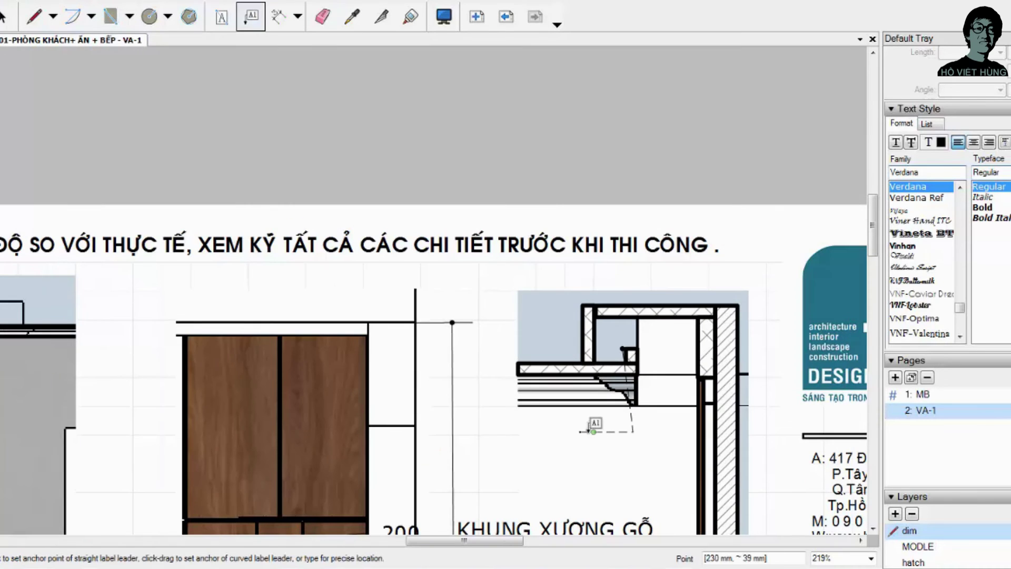
key(space)
Step: Edit the new label's text to read ĐÈN LED
click(571, 439)
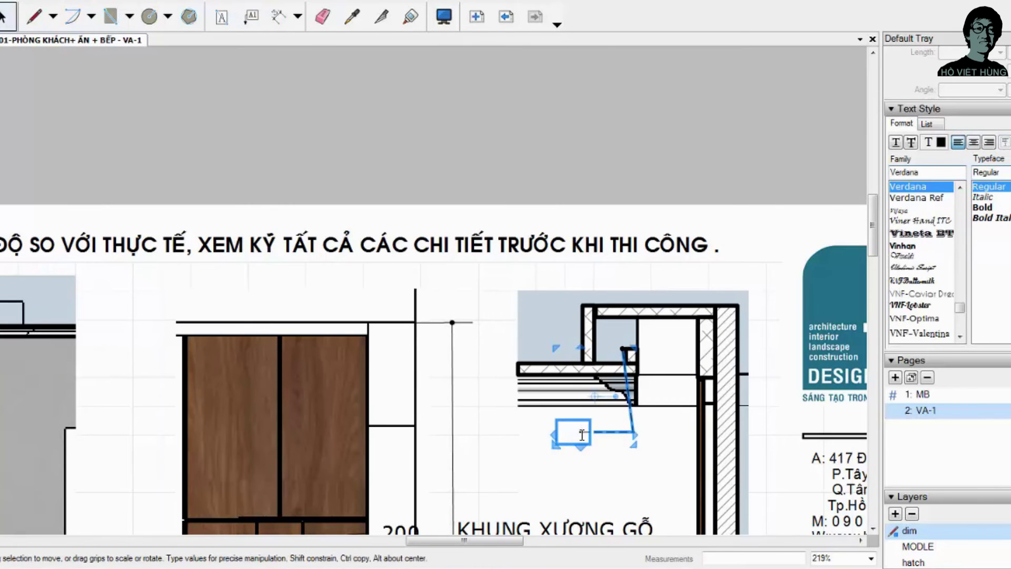
double_click(579, 436)
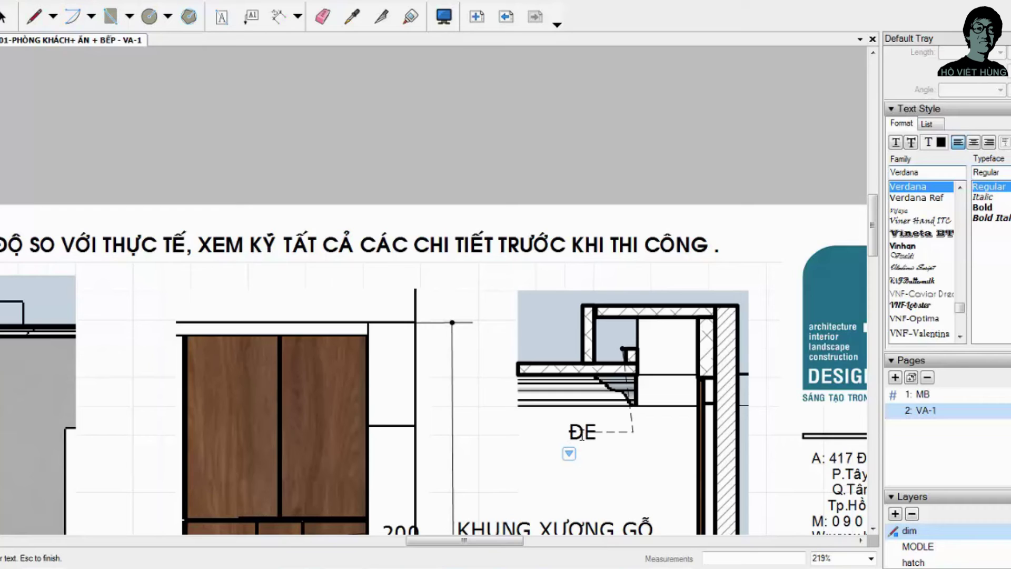
scroll(656, 306, down, 3)
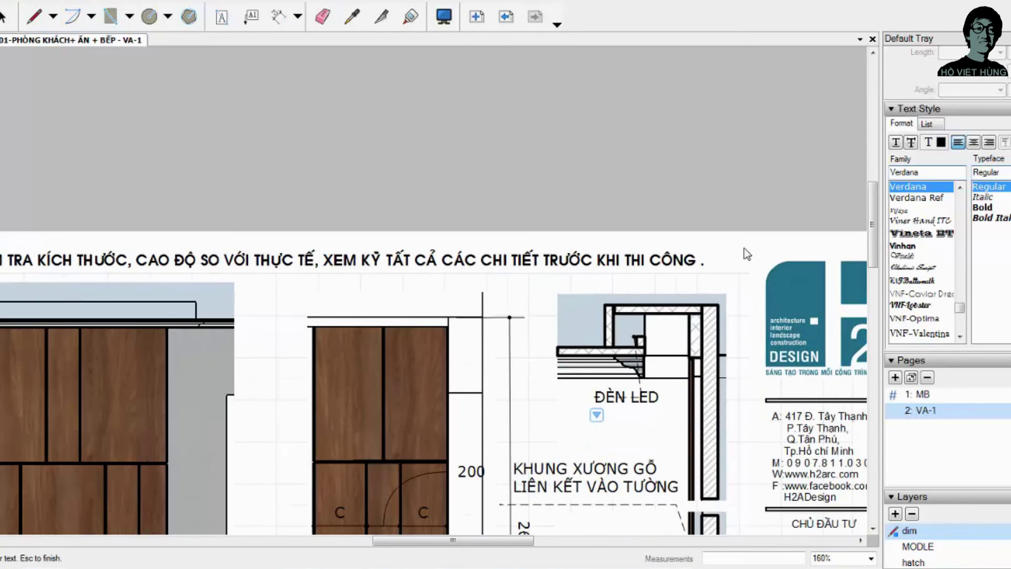
key(Escape)
scroll(738, 342, down, 2)
Step: Copy the sheet title under the plan and retitle it MẶT BẰNG
drag(877, 262, 873, 306)
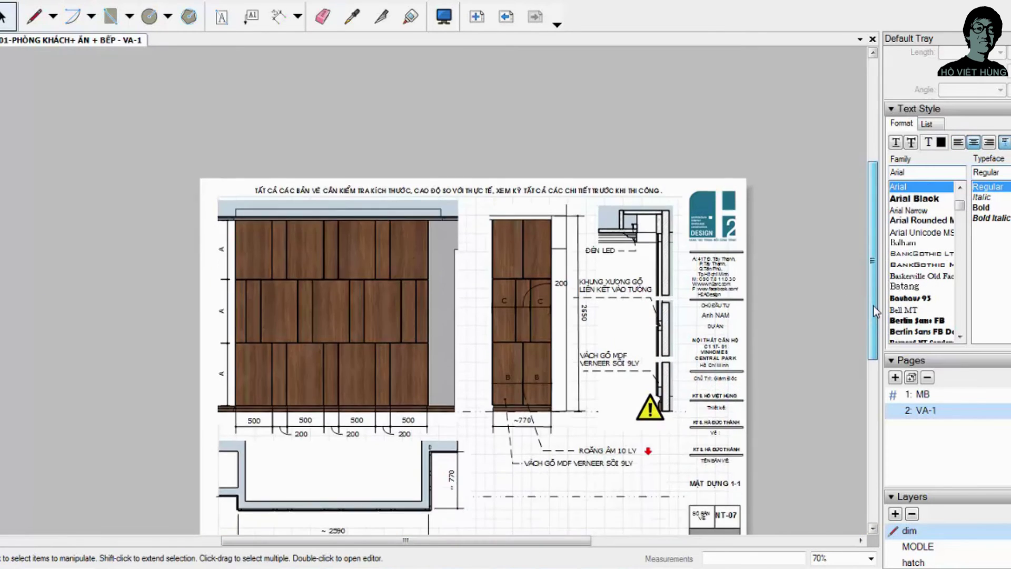
scroll(368, 384, up, 1)
scroll(673, 454, up, 1)
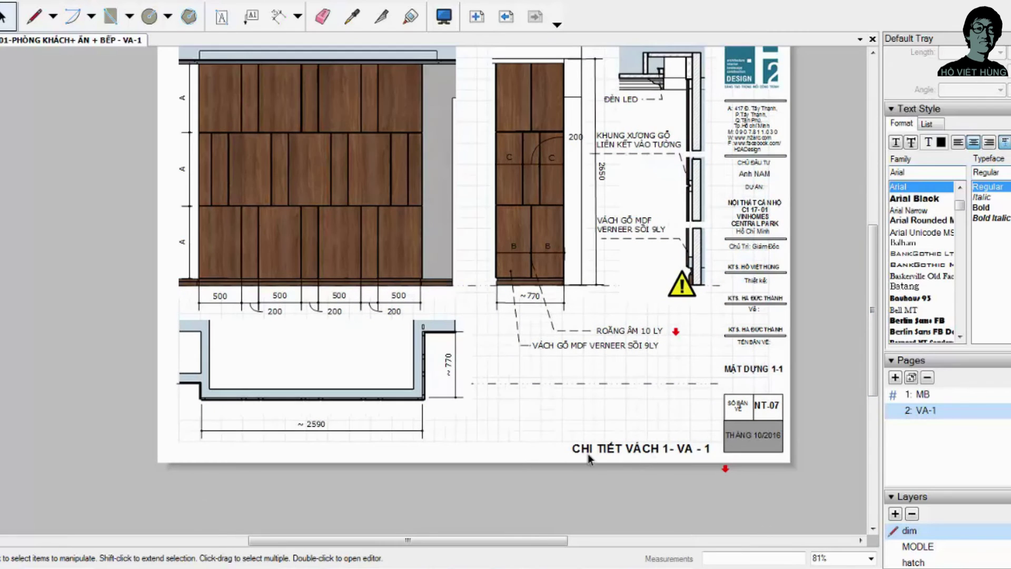
ctrl+drag(600, 449, 318, 448)
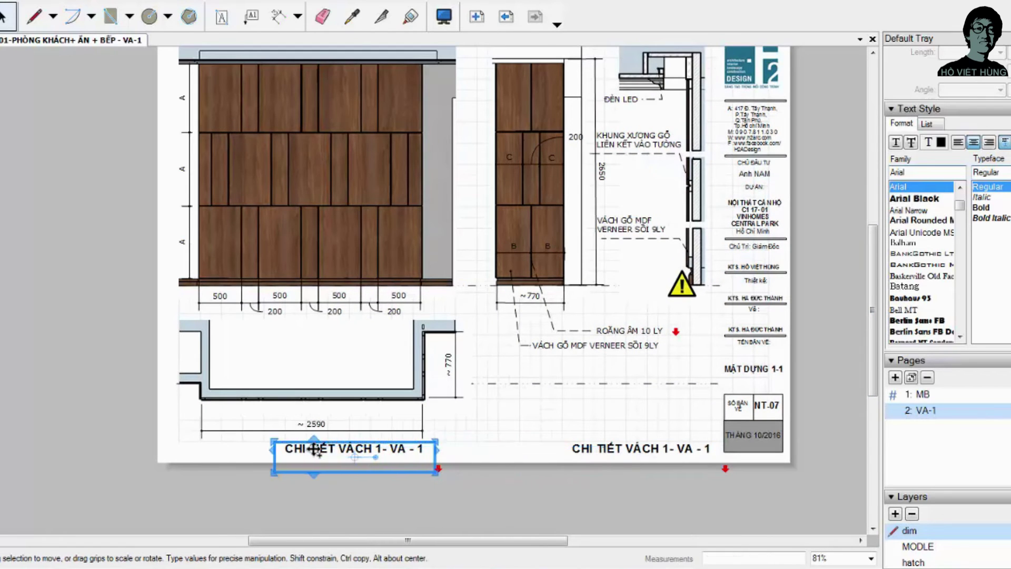
scroll(351, 458, up, 5)
click(402, 510)
double_click(370, 438)
triple_click(370, 438)
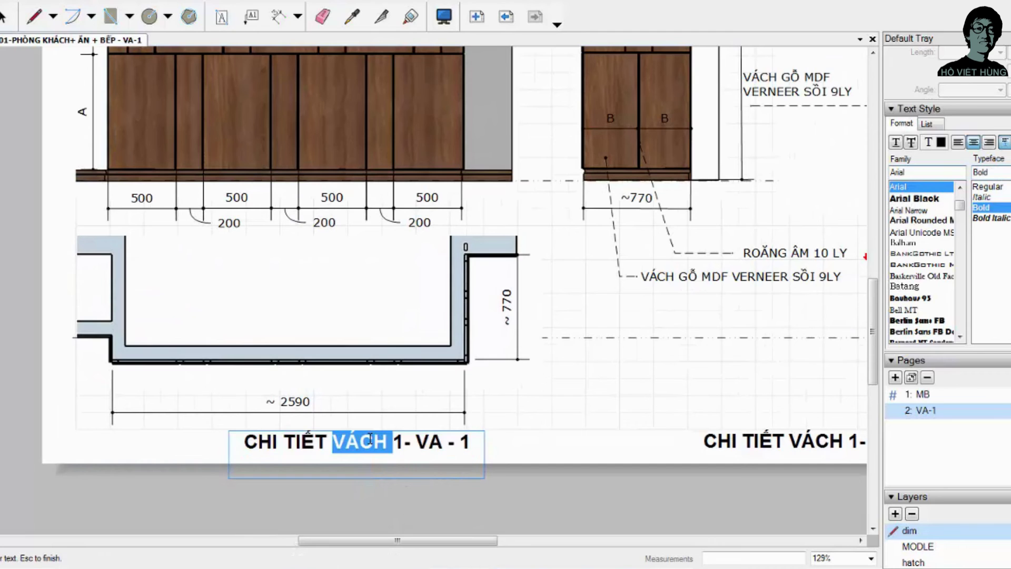
text(MA)
text( BẰN)
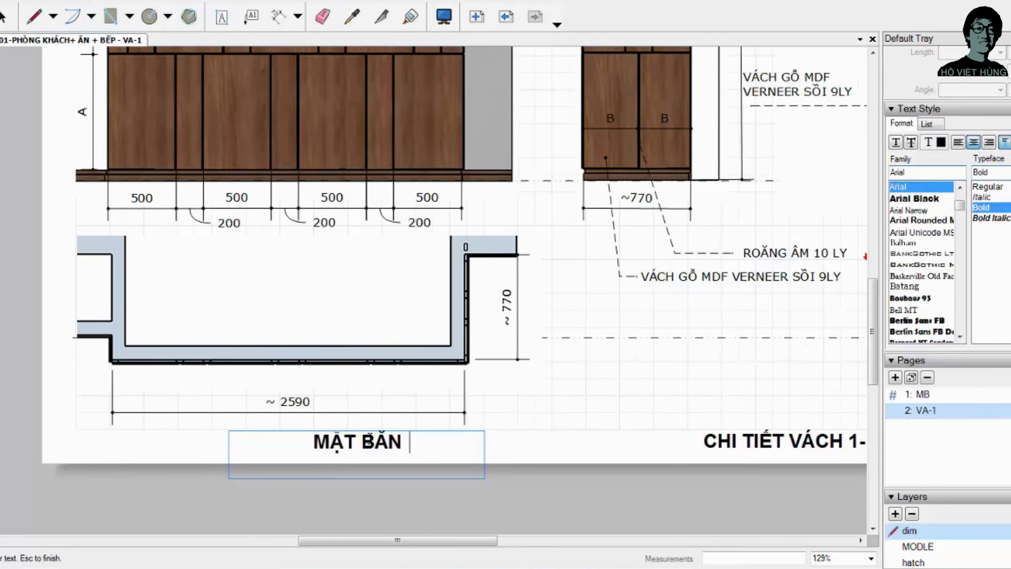
text(G)
key(Escape)
Step: Move the MẶT BẰNG title box over the plan and bring it to the front
scroll(529, 515, down, 5)
scroll(502, 480, down, 1)
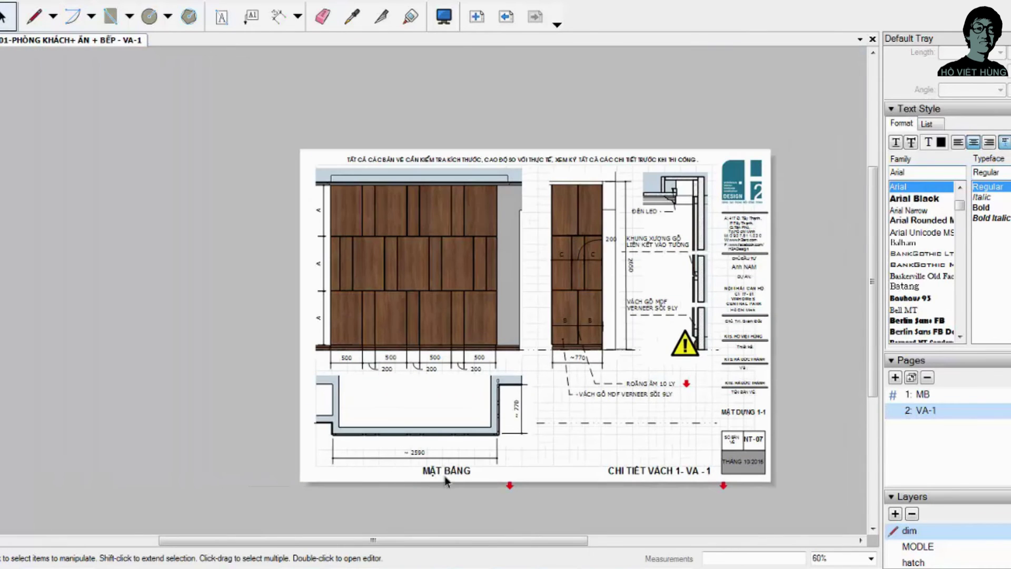
mouse_move(447, 470)
mouse_down()
mouse_move(421, 378)
mouse_move(552, 436)
mouse_up()
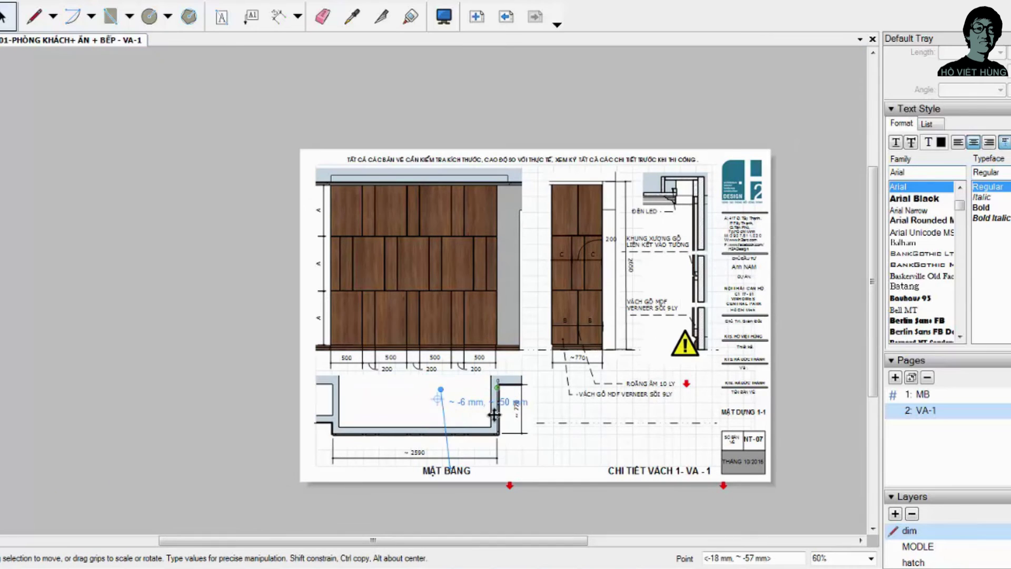
right_click(551, 436)
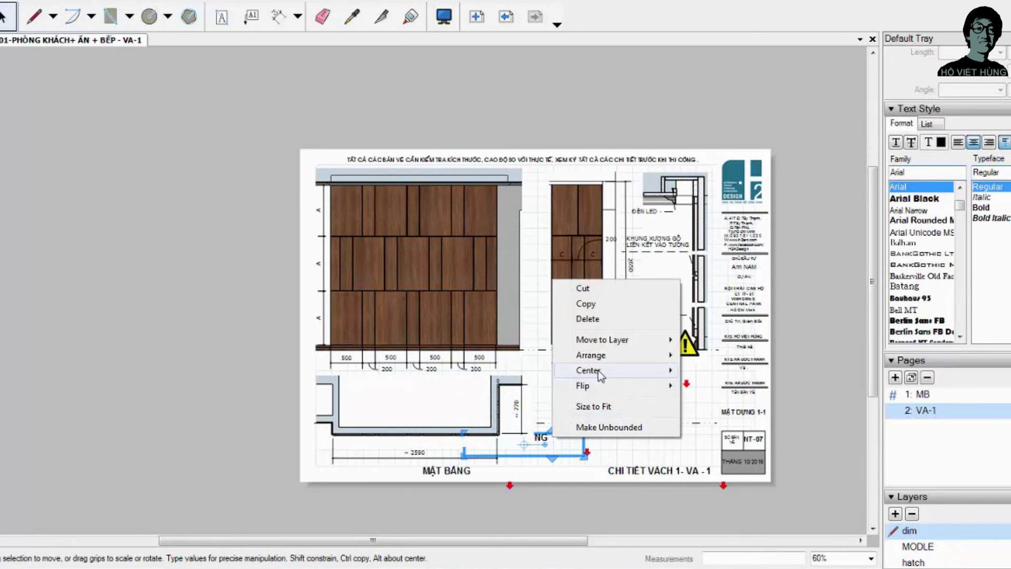
mouse_move(602, 340)
click(734, 359)
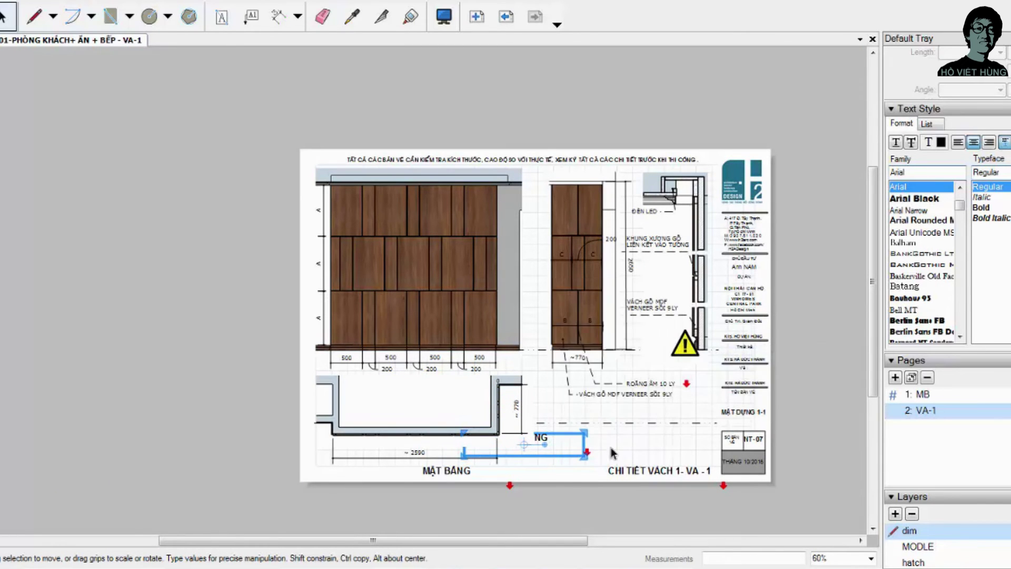
right_click(552, 437)
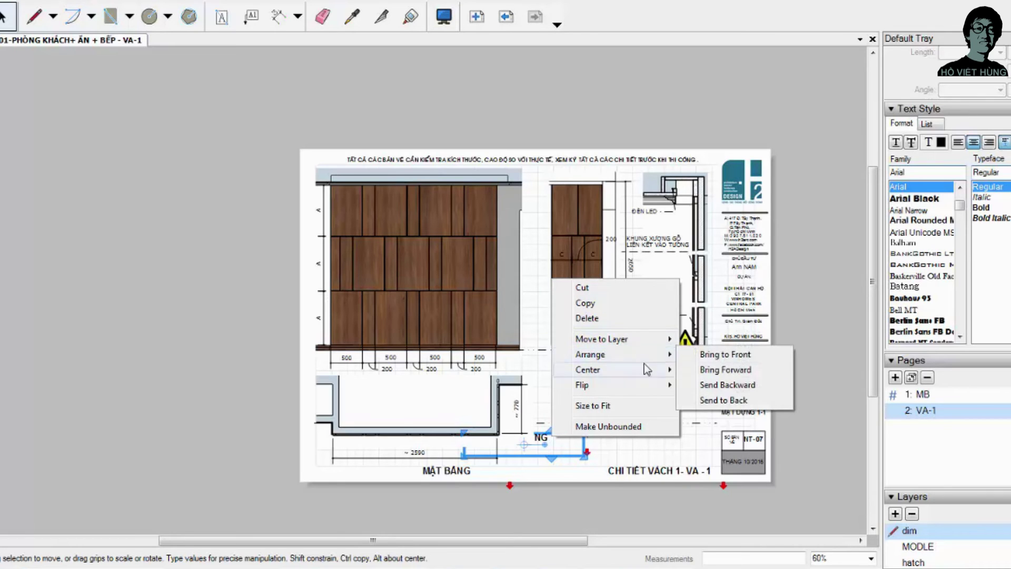
click(721, 377)
Step: Send the plan viewport backward and select the small NG title box
click(429, 402)
right_click(433, 403)
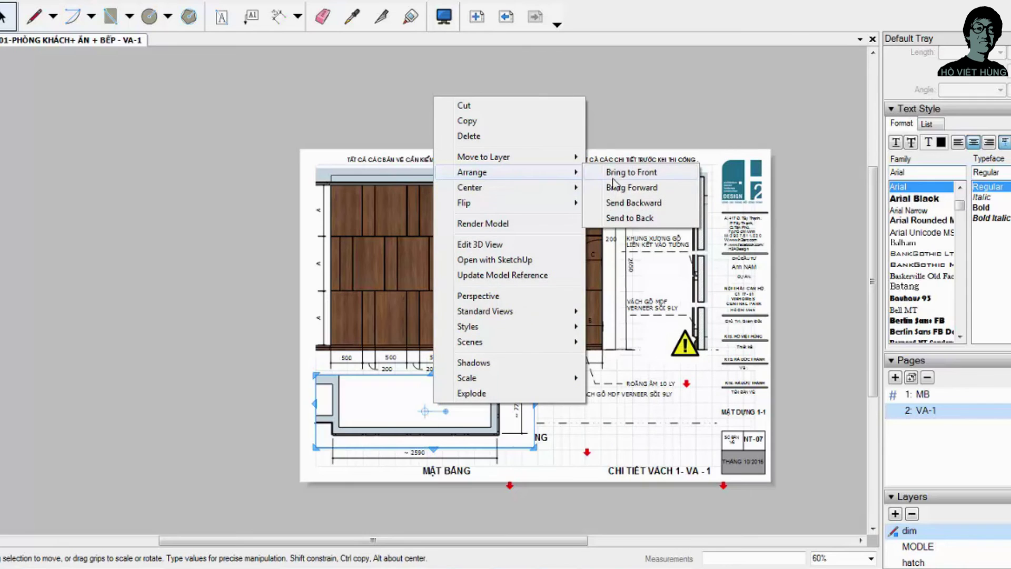
click(624, 201)
click(540, 444)
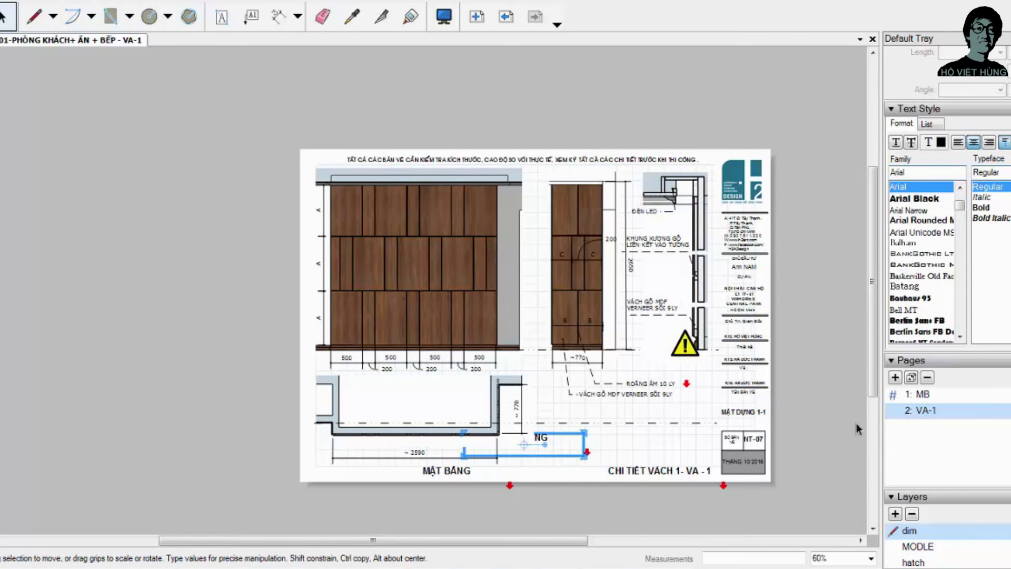
Step: Switch the active layer between MODLE, Default and dim in the Layers panel
scroll(947, 263, down, 3)
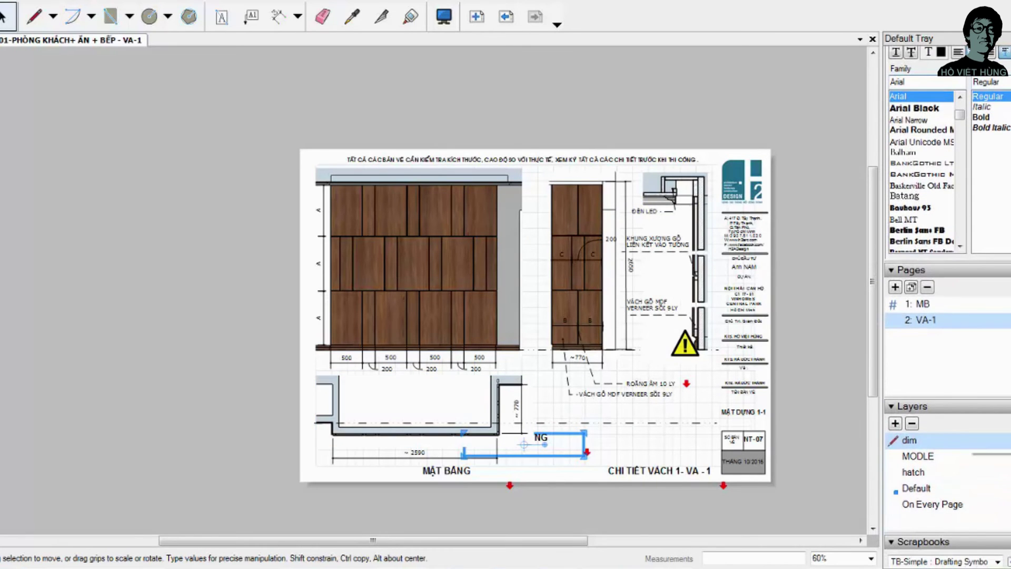
click(918, 456)
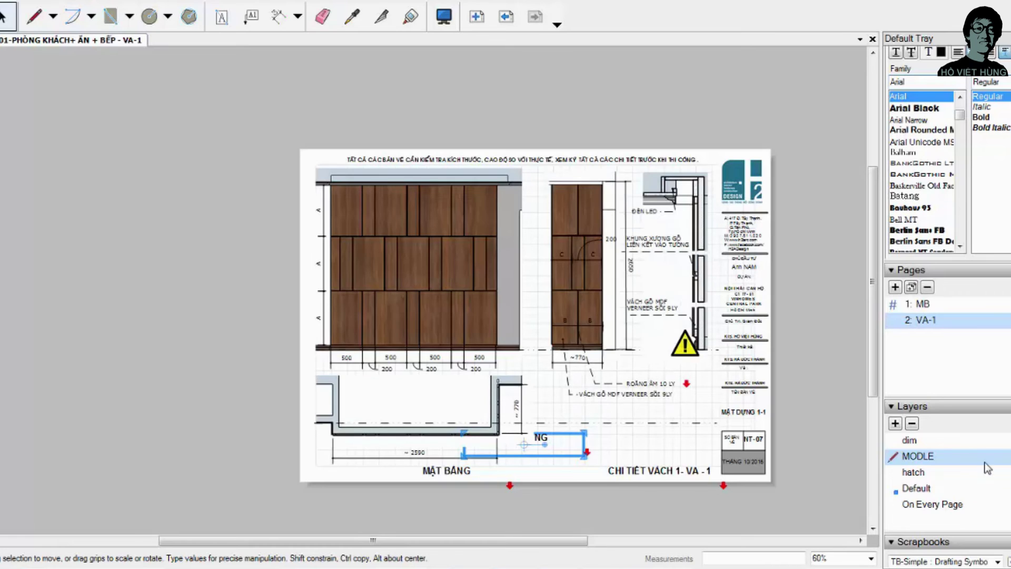
click(919, 488)
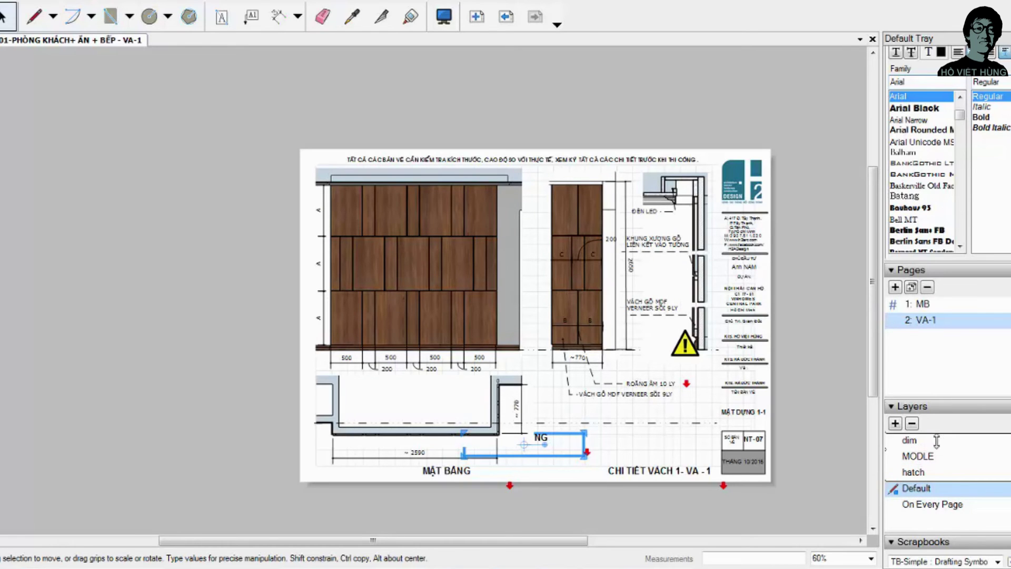
click(555, 501)
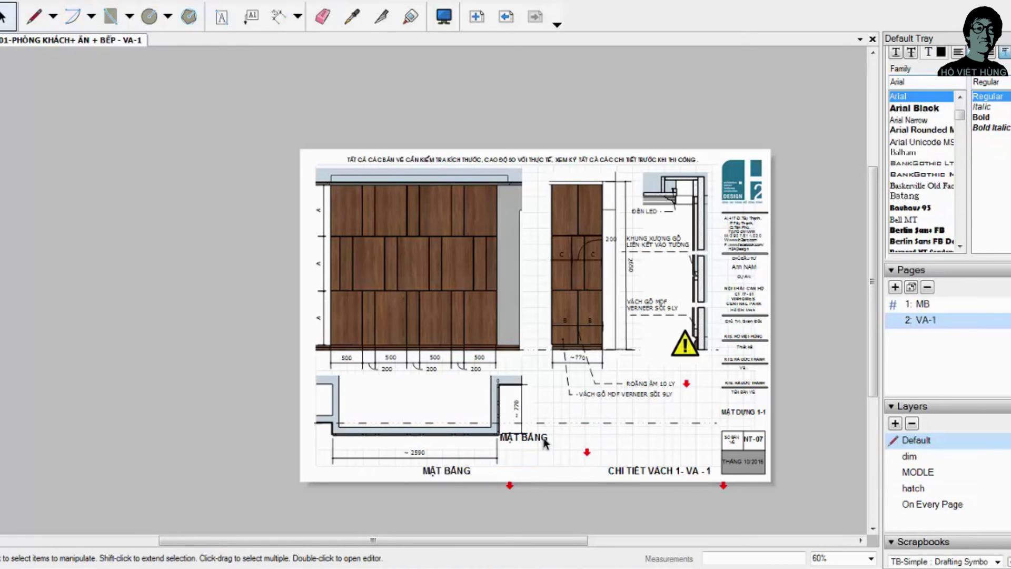
click(911, 457)
click(916, 440)
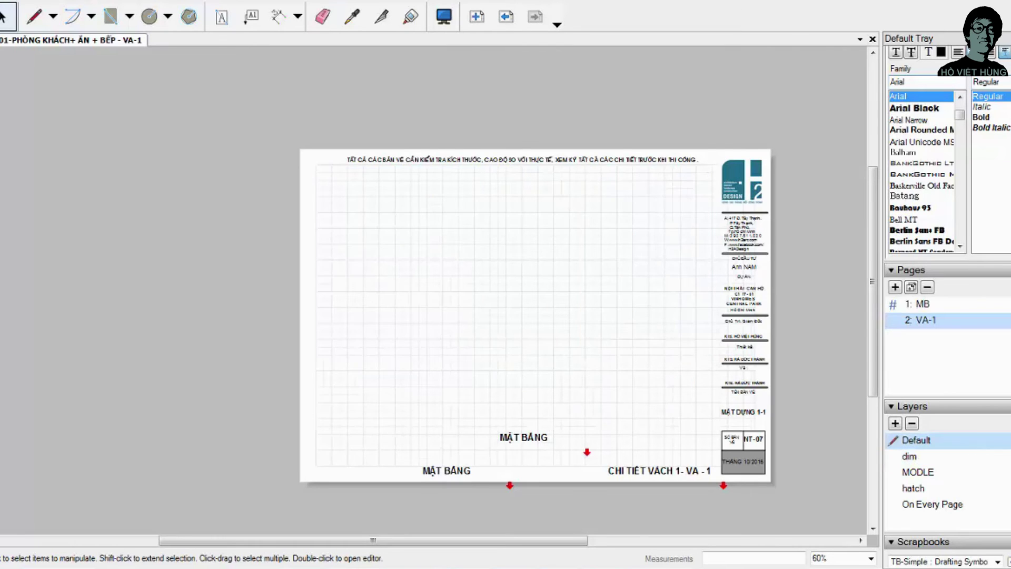
Step: Select the elevation, plan and section viewports and check their options without changes
click(456, 395)
shift+click(490, 311)
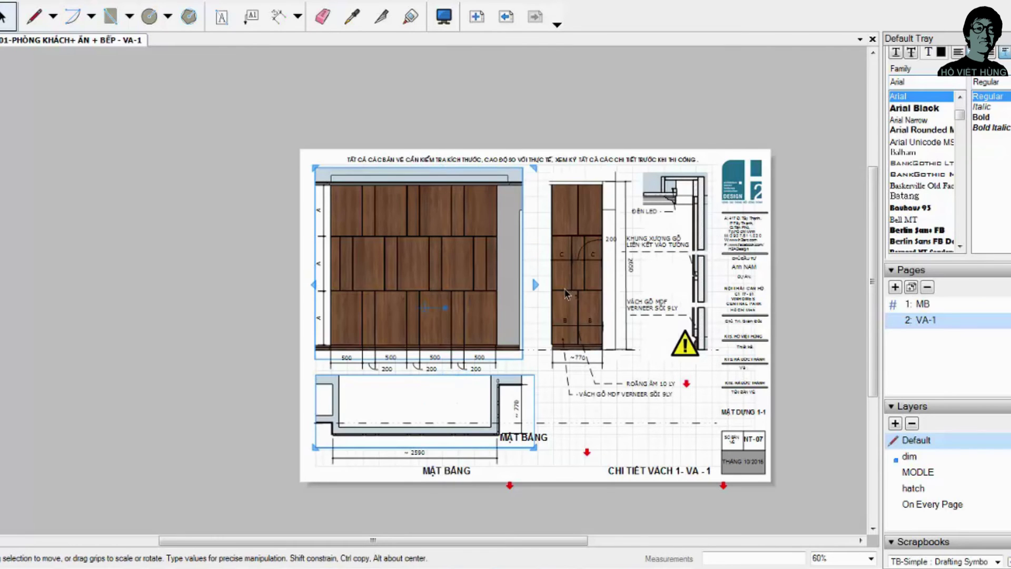
shift+click(561, 287)
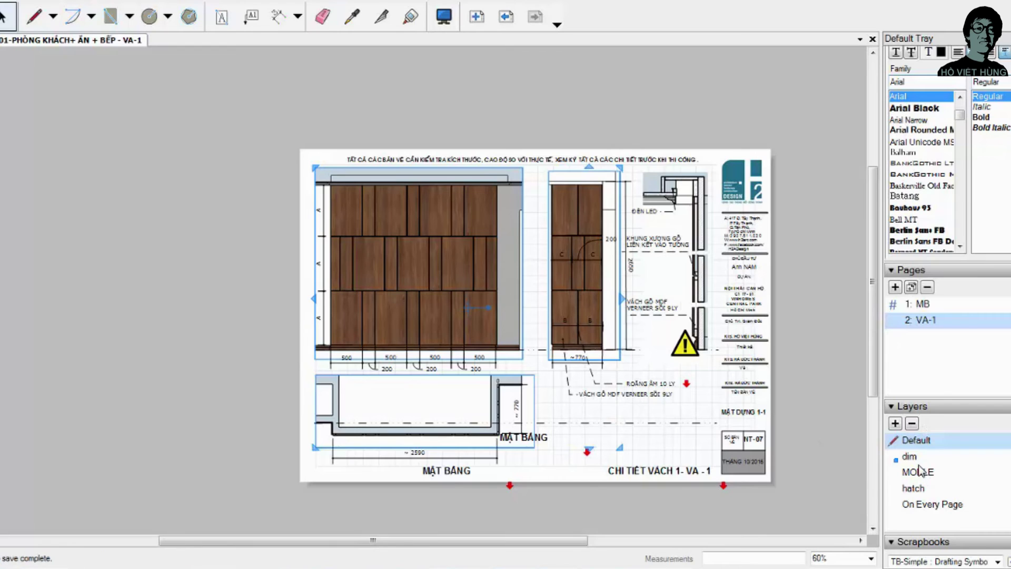
right_click(456, 267)
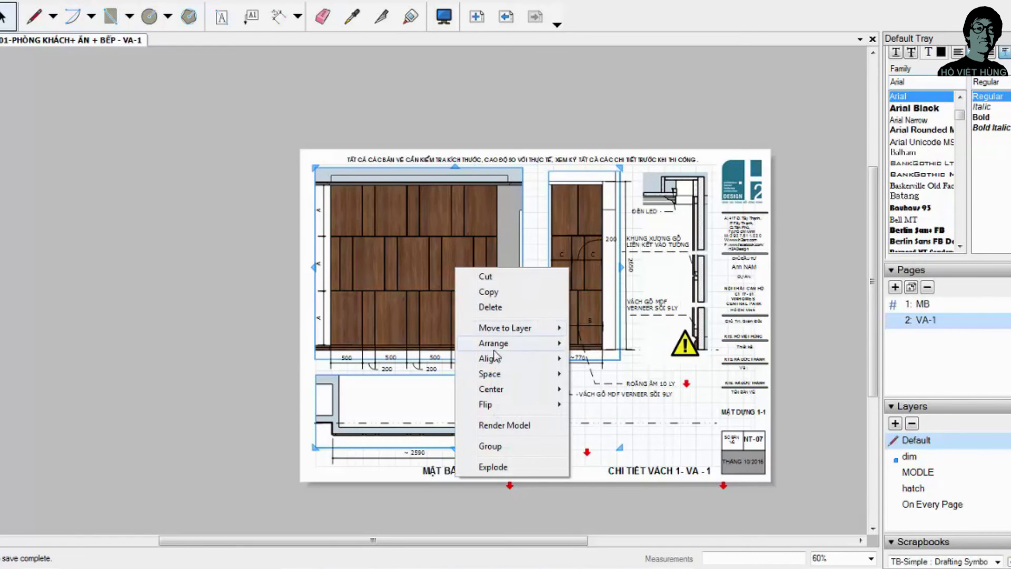
mouse_move(505, 328)
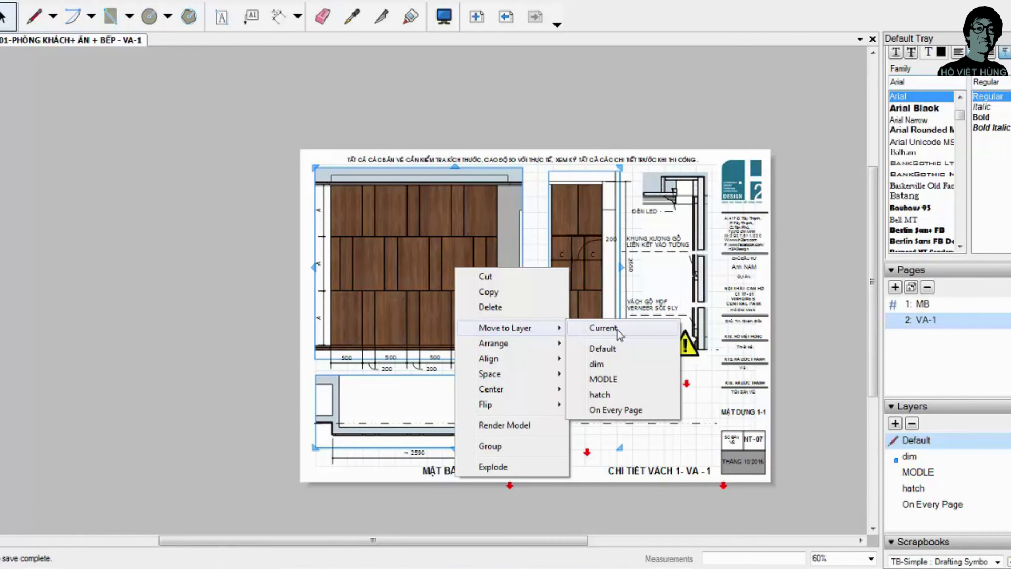
click(617, 329)
click(548, 435)
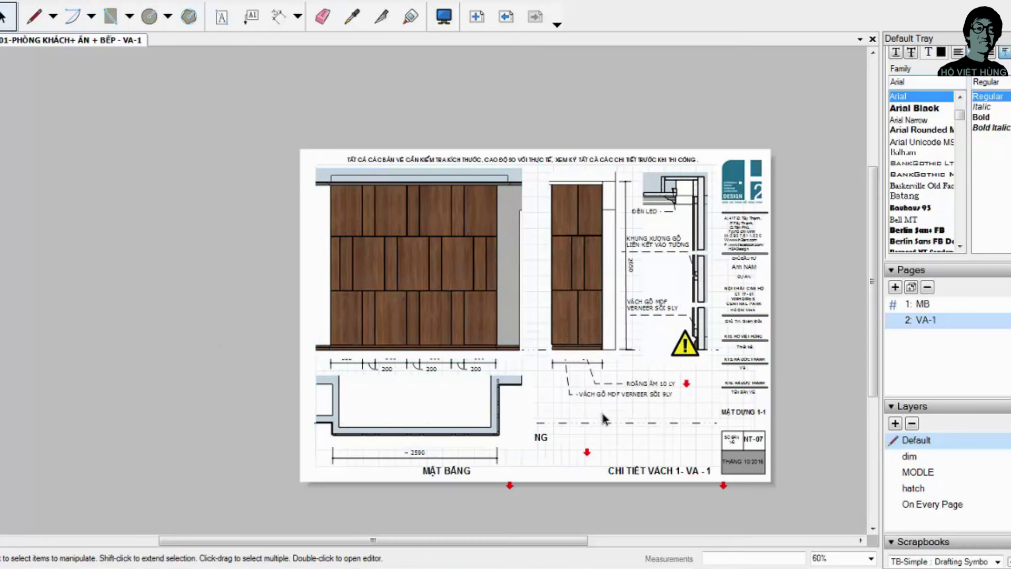
Step: Move the dim layer above Default in the Layers panel
double_click(911, 457)
double_click(936, 441)
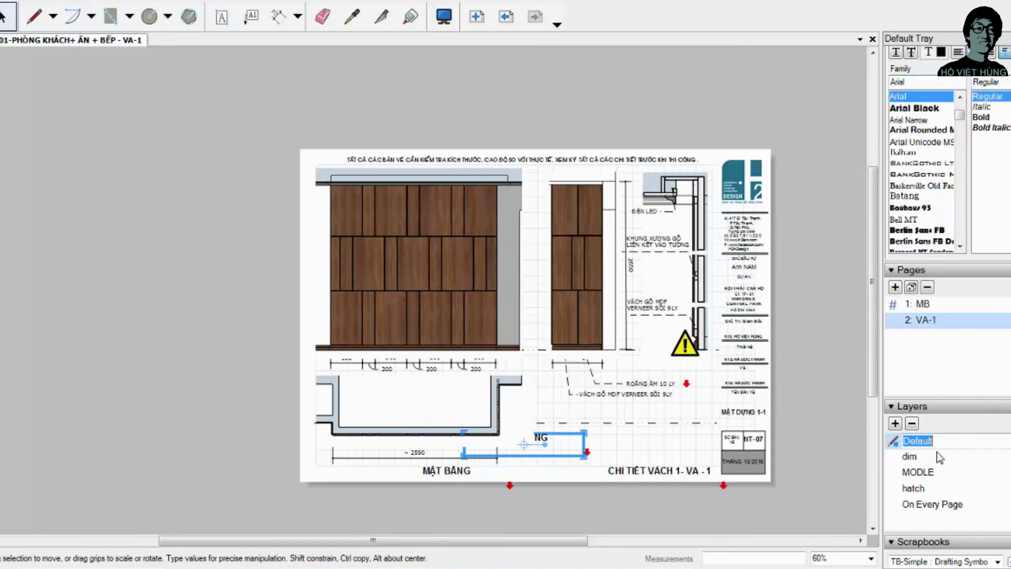
click(937, 442)
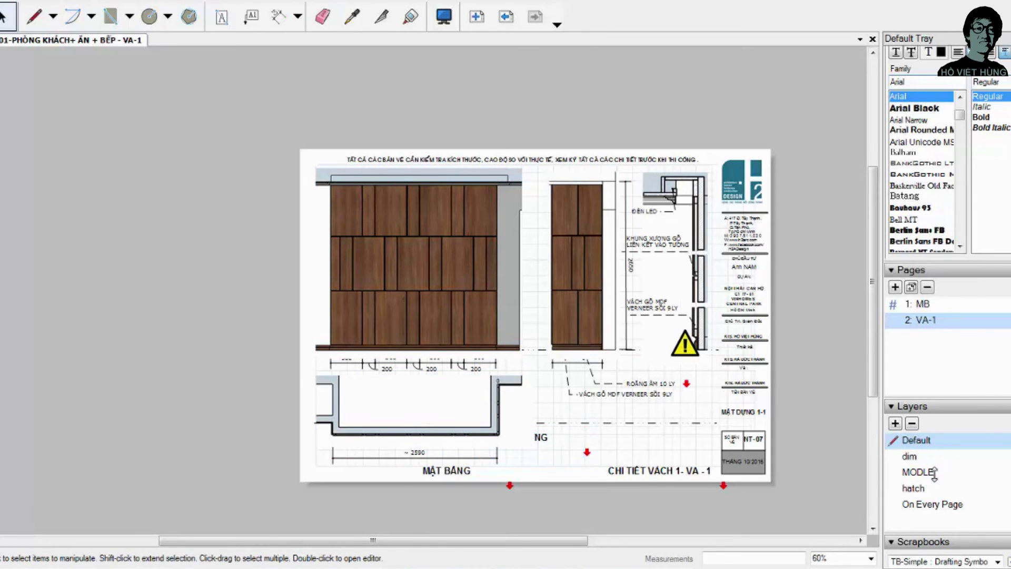
drag(929, 458, 919, 439)
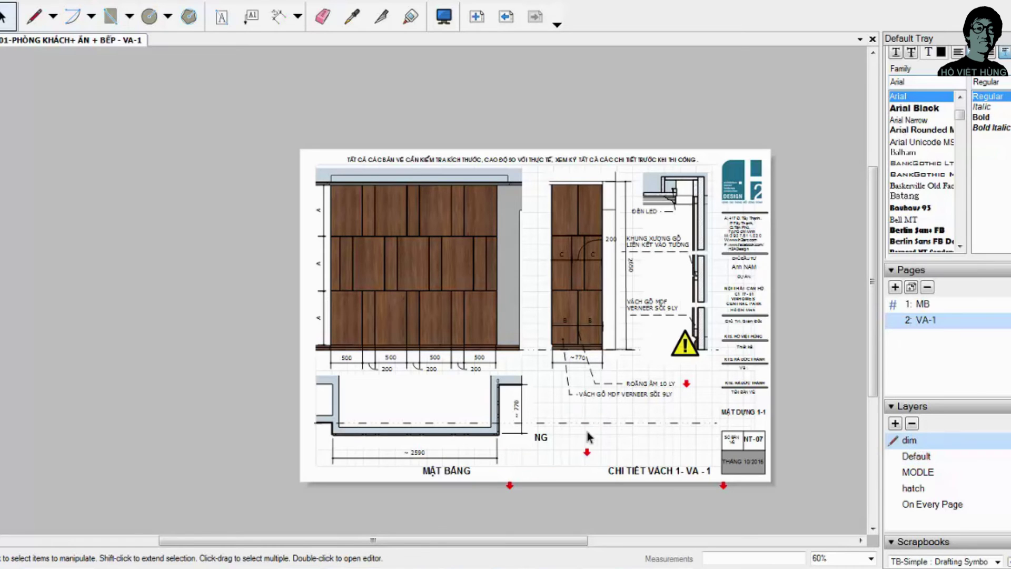
Step: Drag the MẶT BẰNG title up inside the plan's room outline
click(462, 470)
right_click(462, 470)
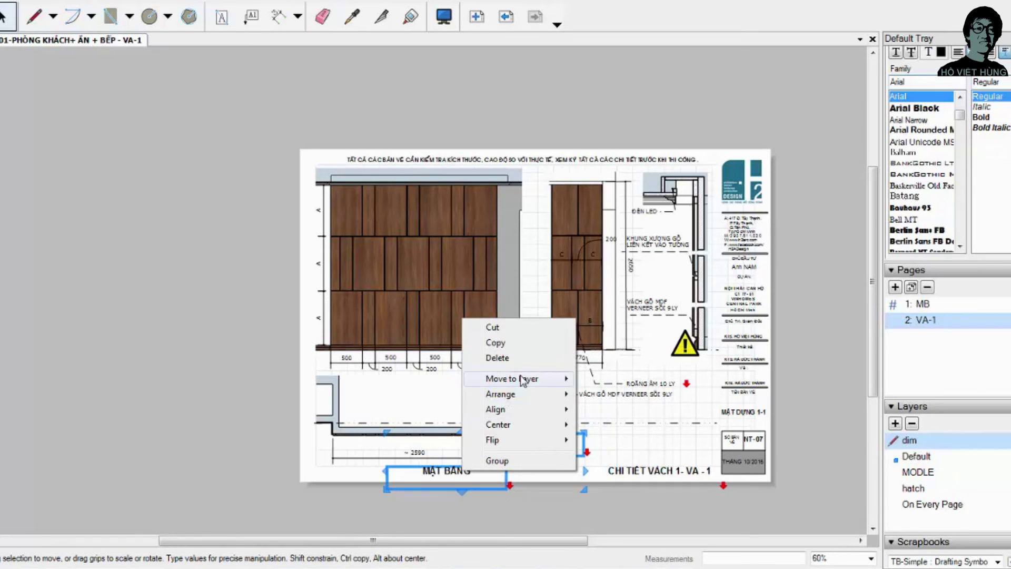
click(625, 381)
click(245, 444)
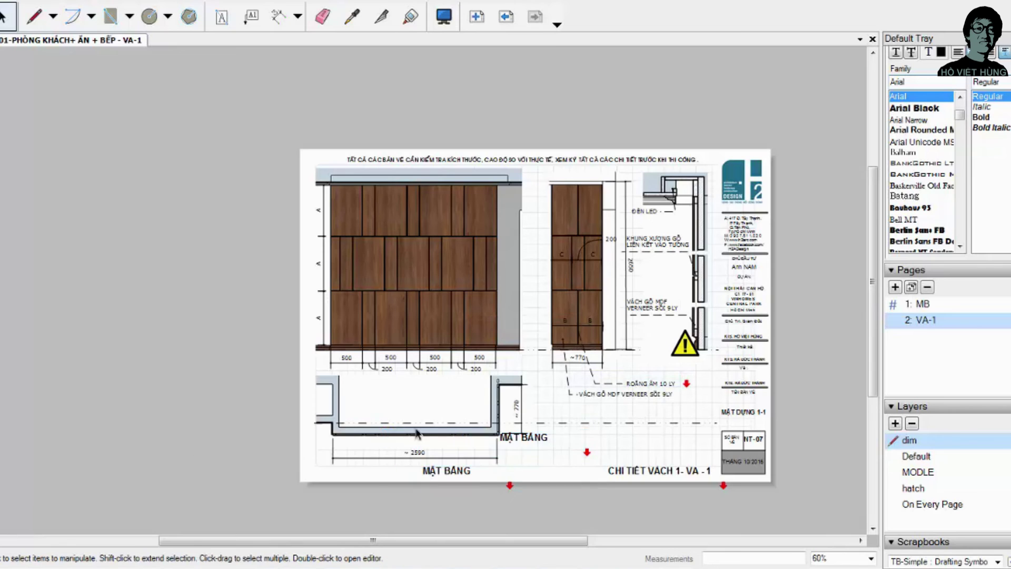
scroll(527, 442, up, 3)
drag(546, 445, 352, 368)
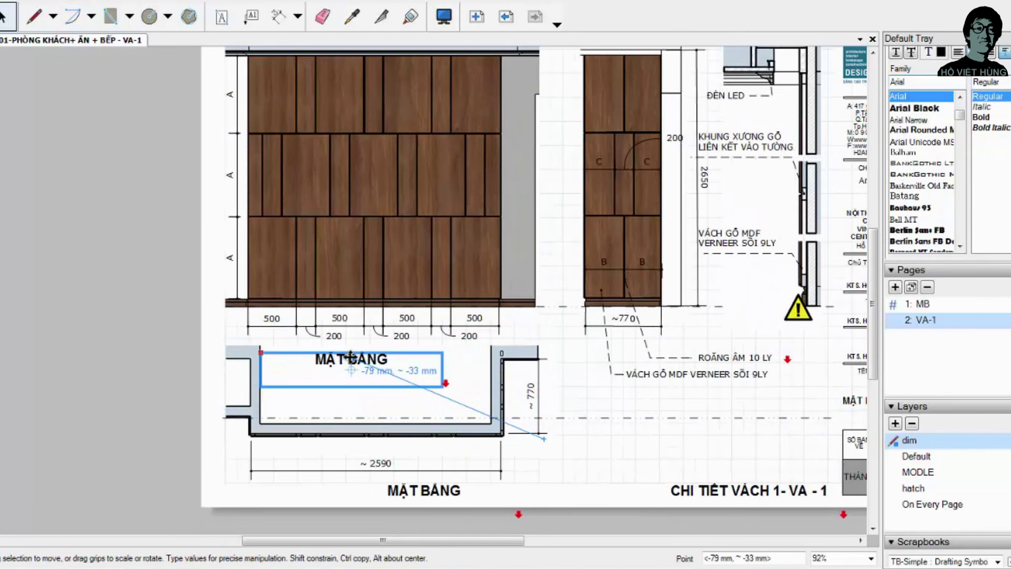
Step: Finish the MẶT DỰNG A title by typing DỰNG A
double_click(343, 362)
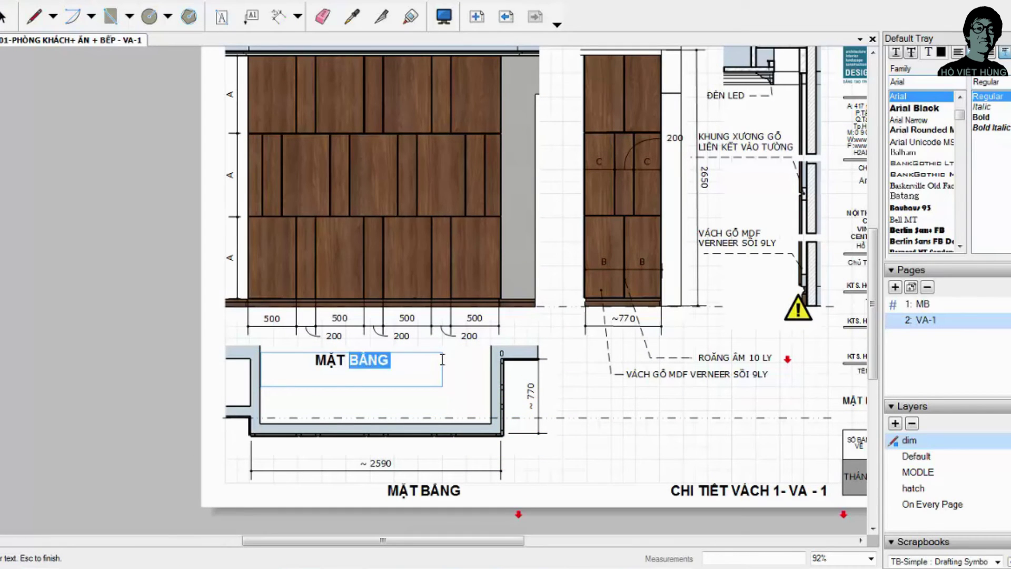
text(DỰNG A)
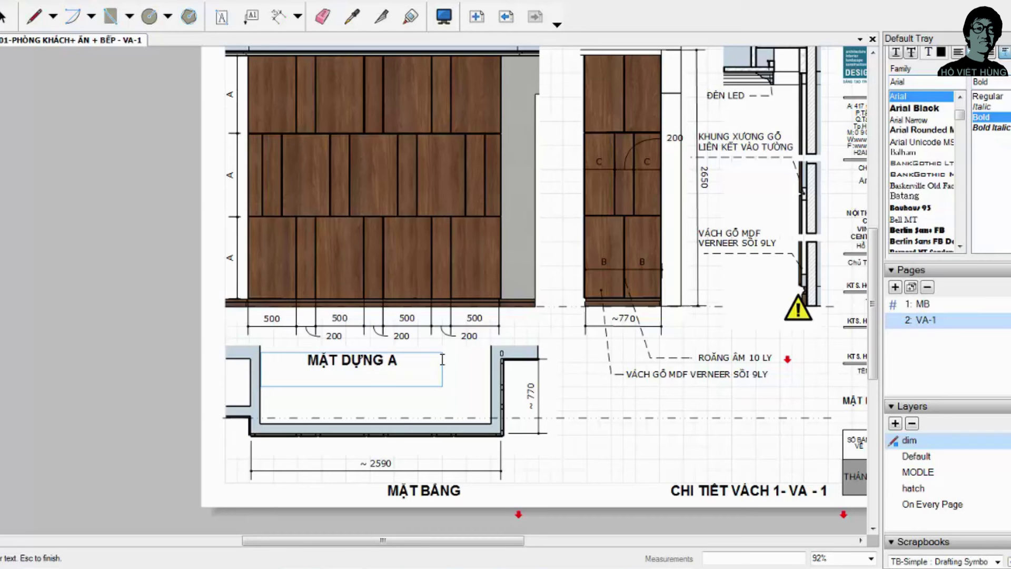
key(Escape)
Step: Copy the title beside the plan and change it to MẶT DỰNG B
drag(321, 363, 568, 344)
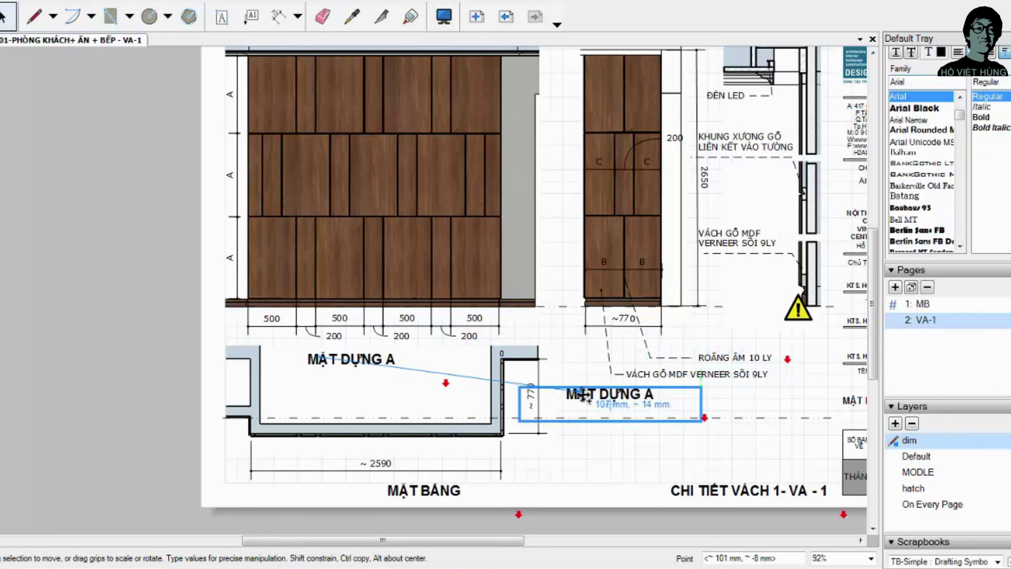
drag(568, 344, 637, 388)
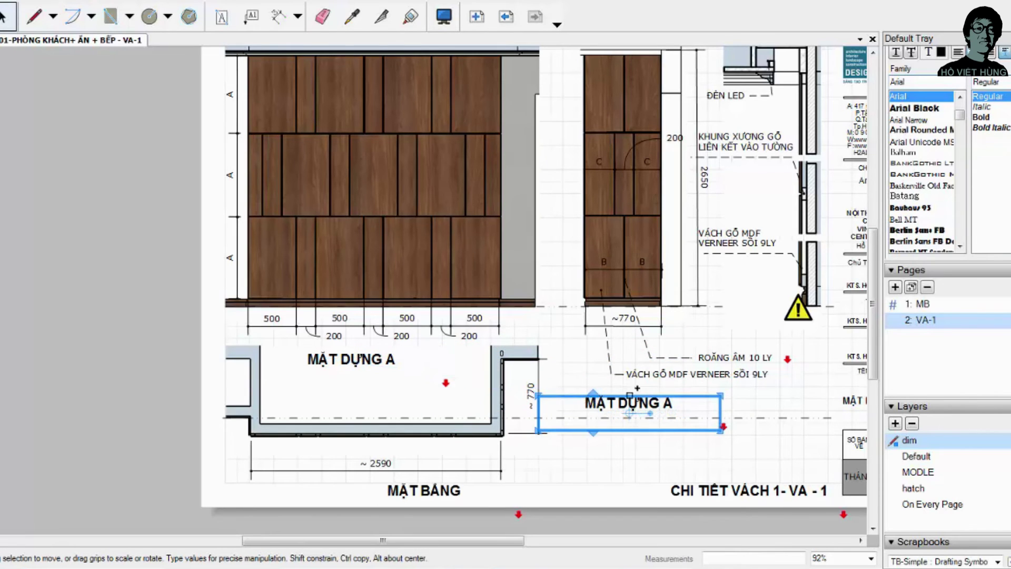
double_click(665, 401)
click(687, 405)
text(=B)
key(BackSpace)
key(BackSpace)
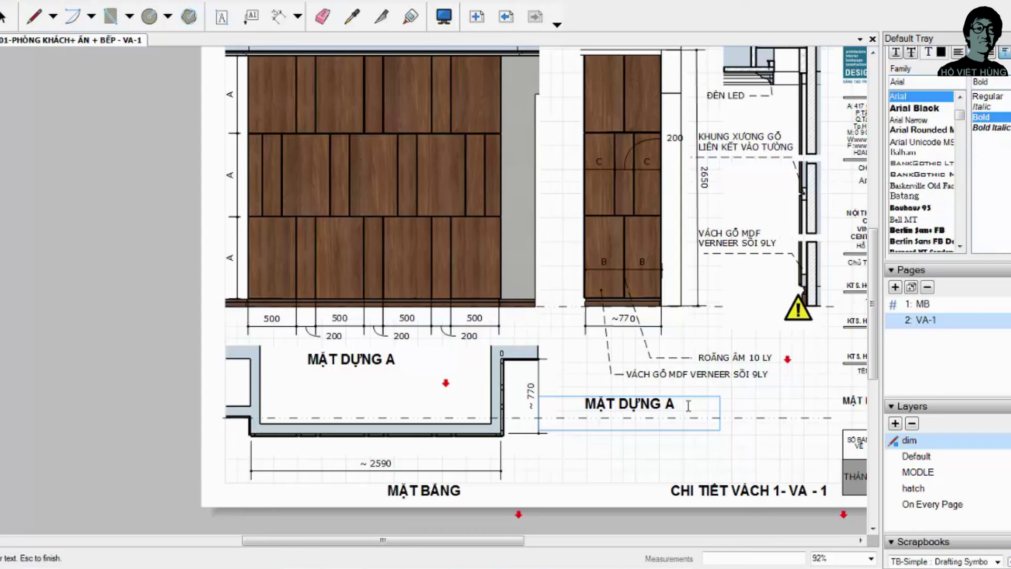
drag(383, 540, 395, 541)
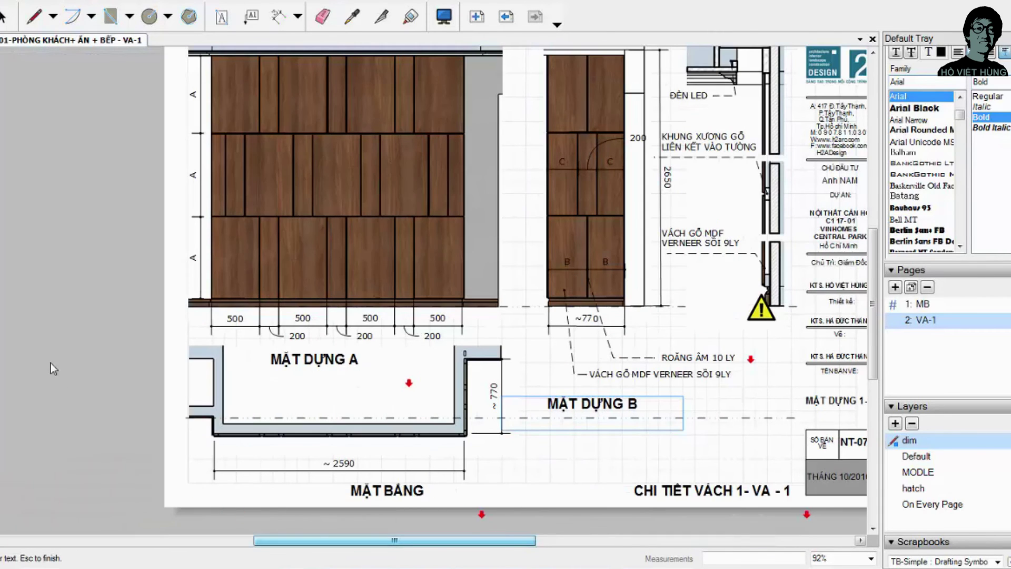
click(50, 362)
Step: Copy it further right as MẶT CẮT CHI TIẾT, nudge it left, and zoom out
click(603, 403)
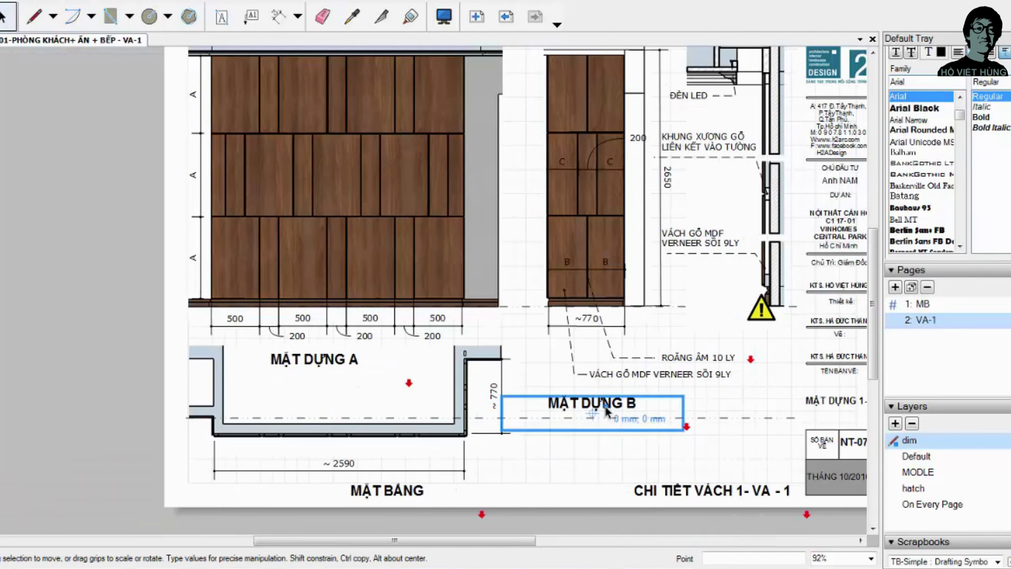
ctrl+drag(603, 403, 758, 401)
double_click(758, 403)
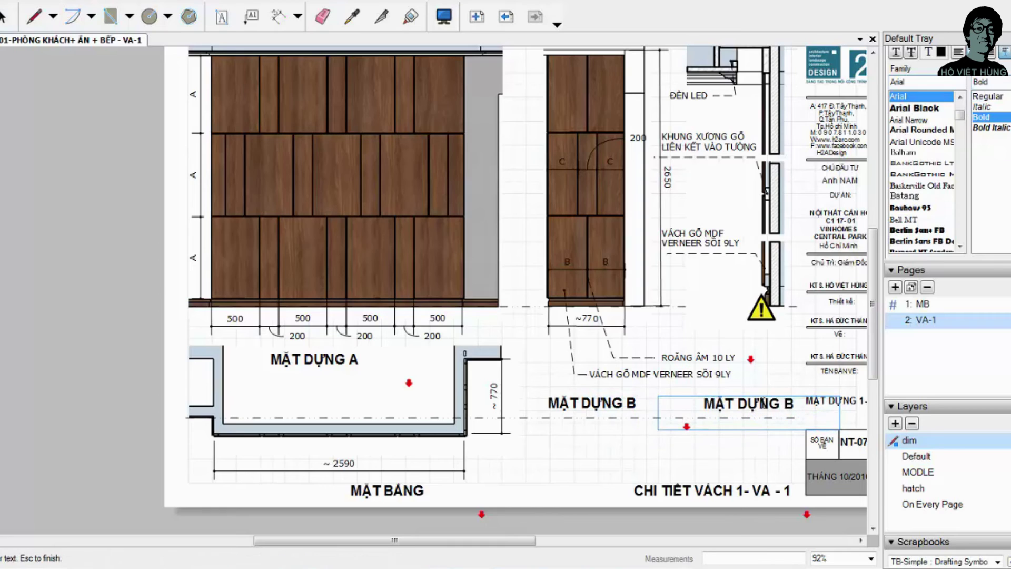
text(M)
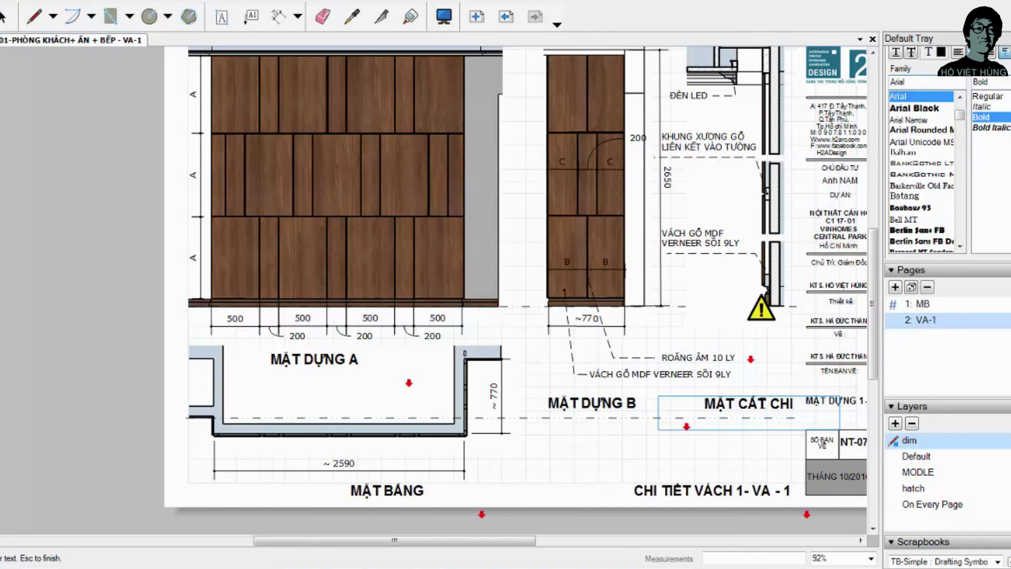
text( TIẾT)
click(683, 437)
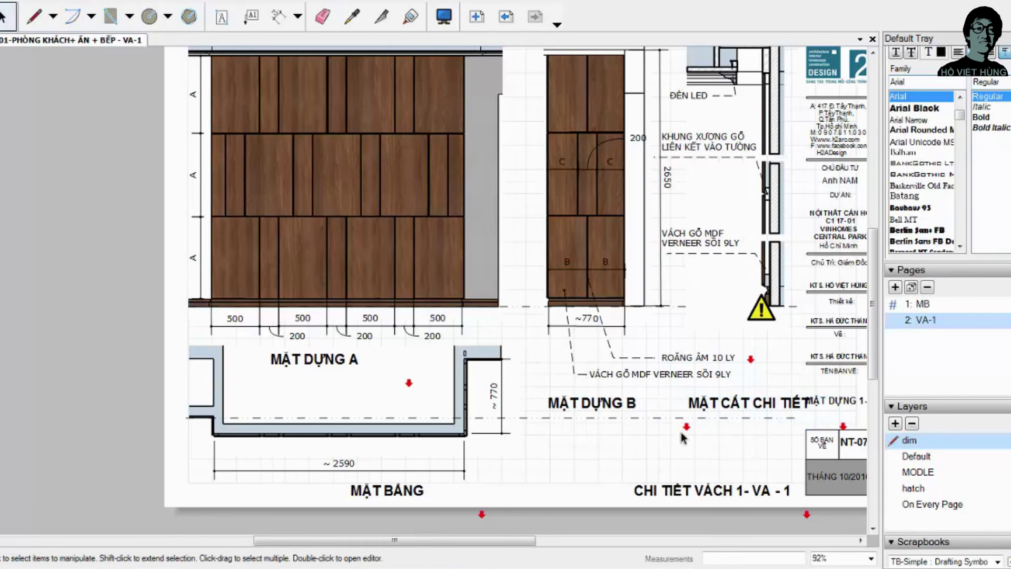
drag(742, 405, 730, 396)
click(525, 434)
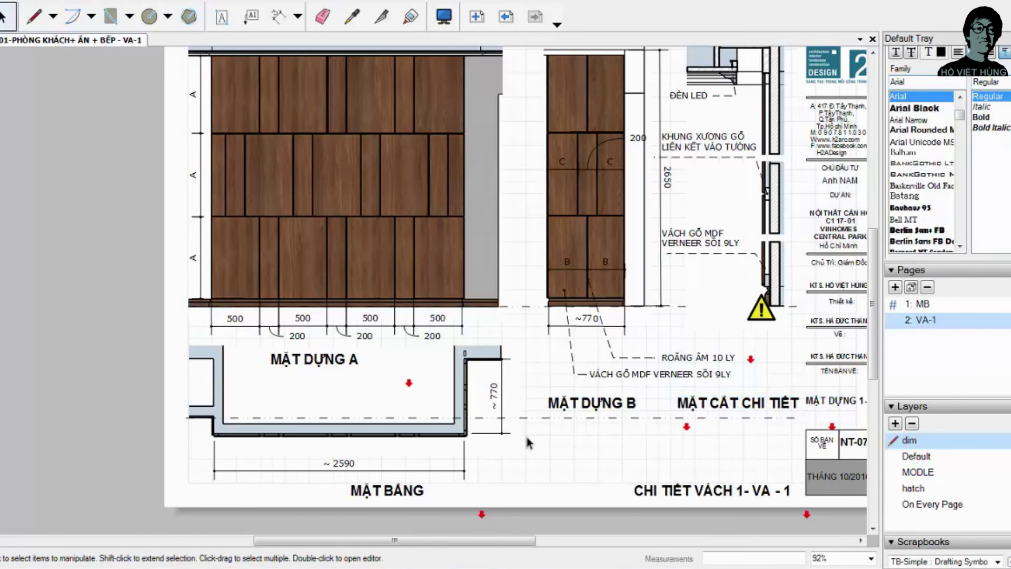
scroll(525, 434, down, 2)
scroll(946, 306, down, 5)
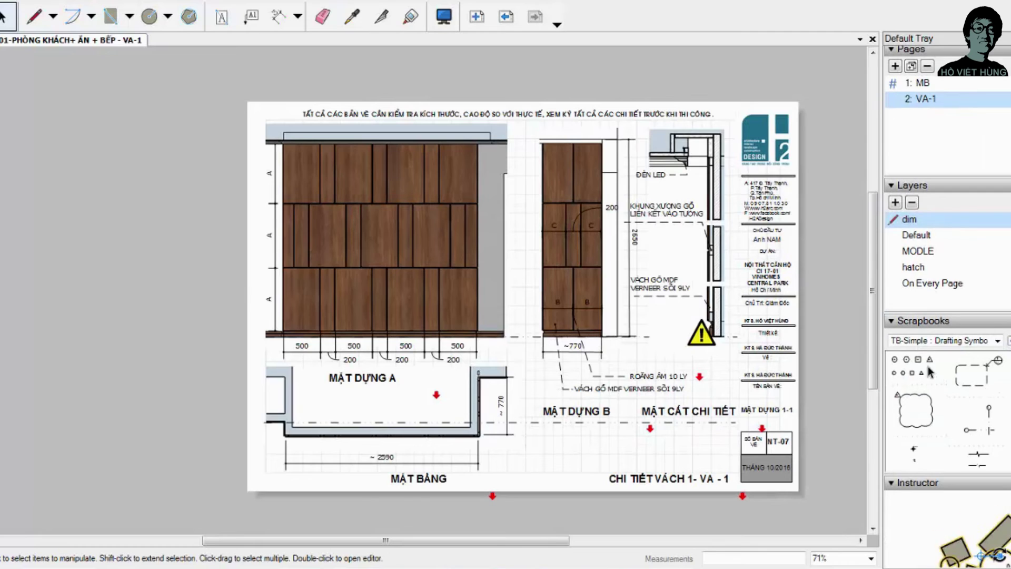
Step: Place a section marker symbol below the plan and shorten its tail and bar
scroll(947, 305, down, 1)
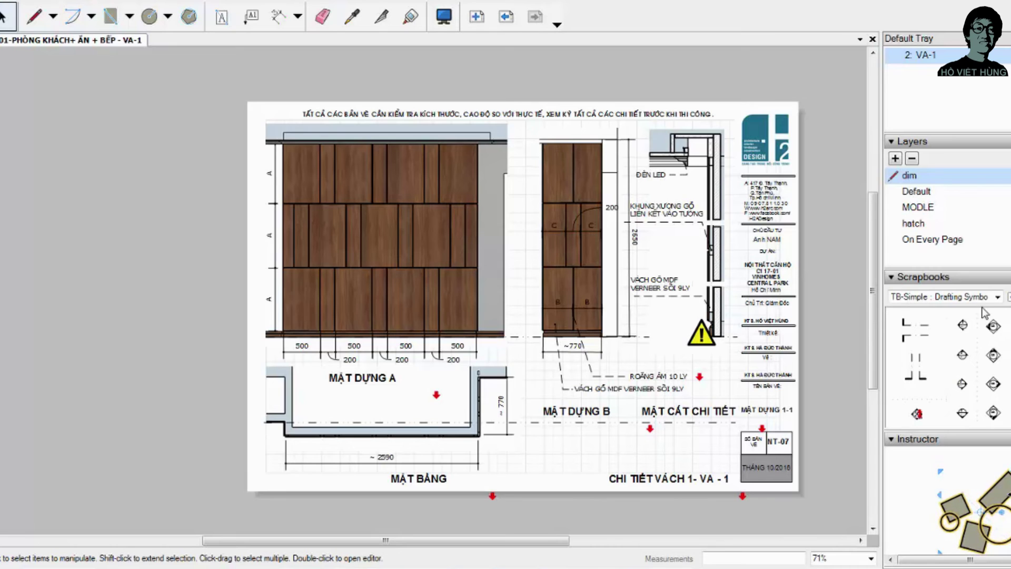
scroll(311, 455, up, 2)
scroll(306, 457, up, 2)
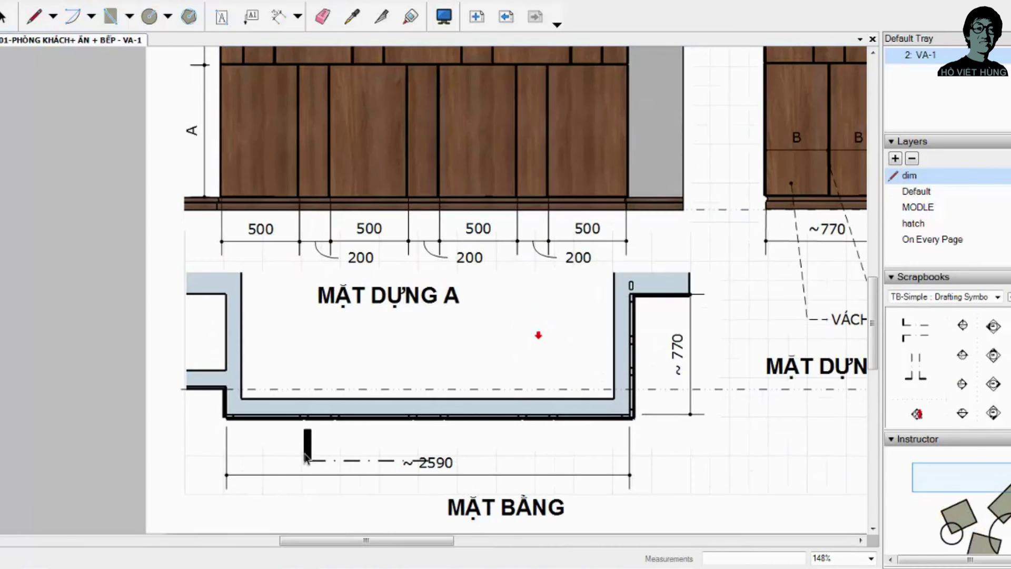
click(305, 457)
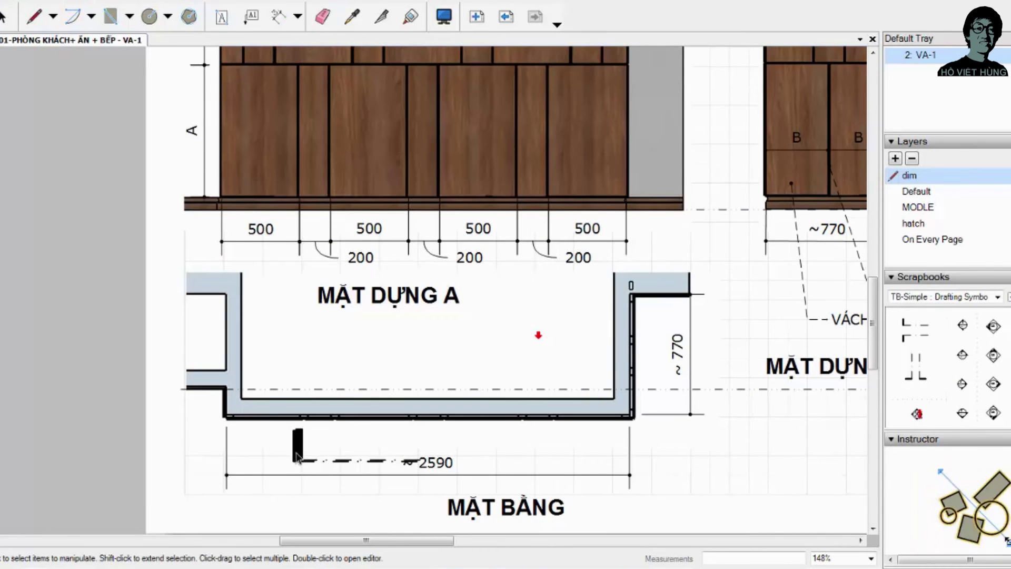
double_click(331, 463)
drag(410, 463, 328, 456)
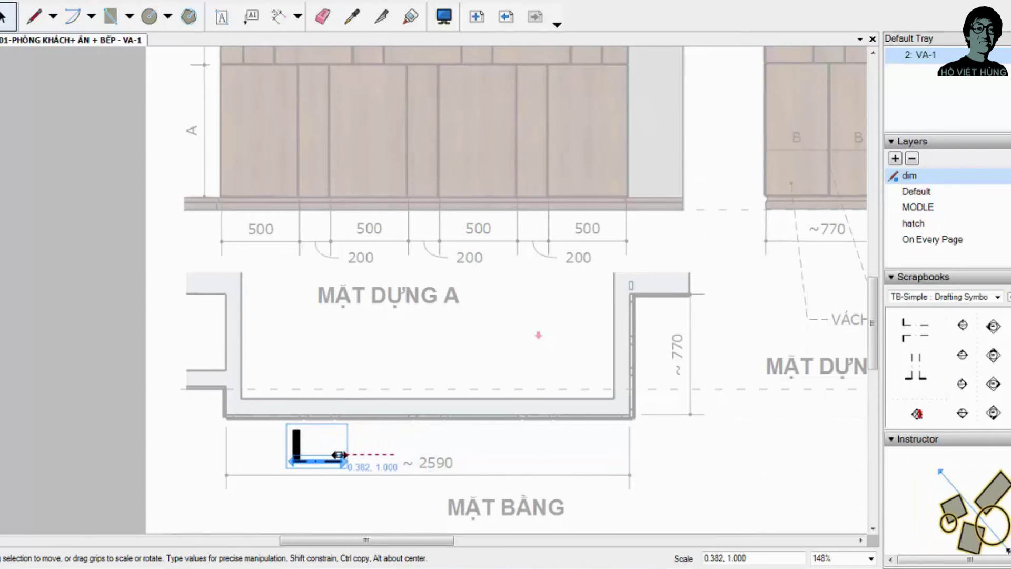
scroll(294, 441, up, 4)
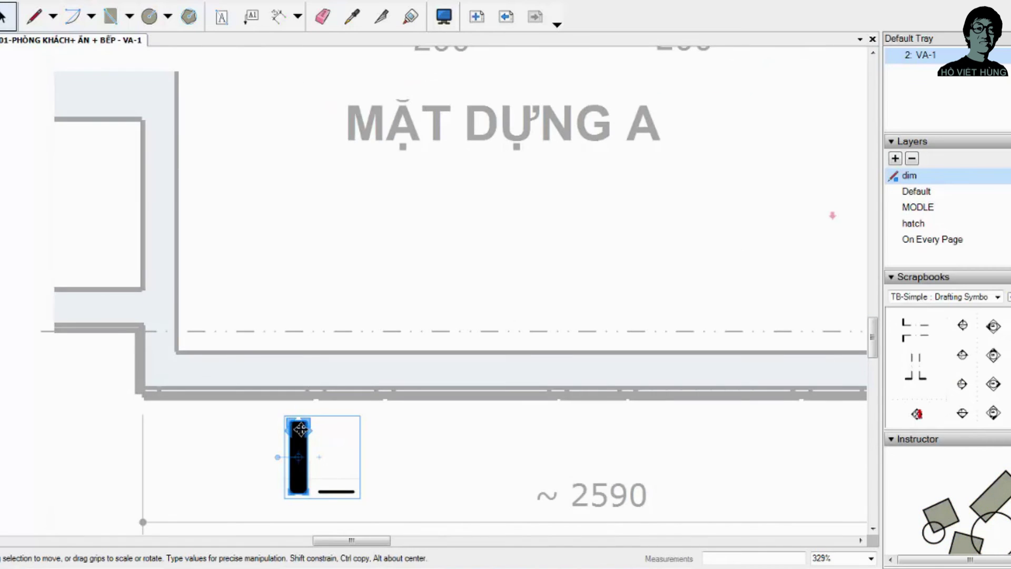
scroll(298, 419, up, 3)
drag(316, 416, 319, 440)
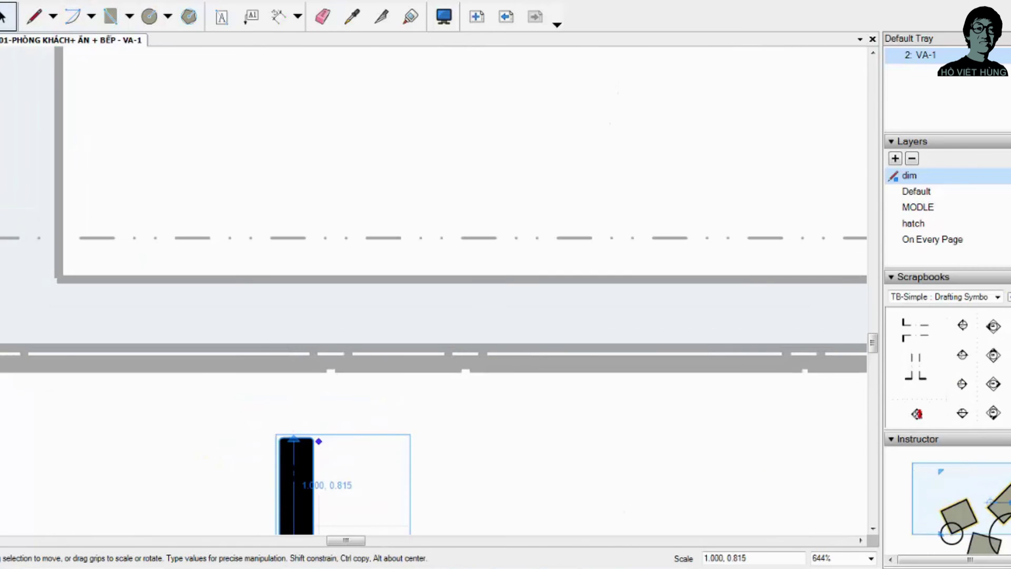
scroll(327, 437, down, 3)
scroll(350, 420, down, 4)
scroll(390, 379, down, 1)
scroll(390, 379, up, 1)
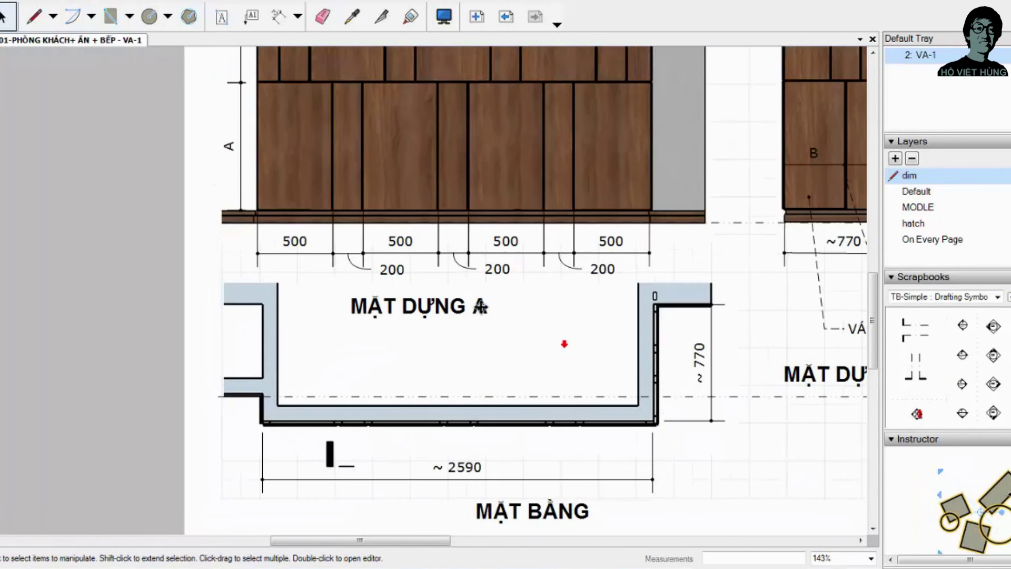
Step: Copy the MẶT DỰNG A title and delete MẶT DỰNG, leaving only A
mouse_move(395, 344)
ctrl+mouse_down()
mouse_move(242, 444)
mouse_move(94, 477)
ctrl+mouse_up()
double_click(122, 438)
click(180, 439)
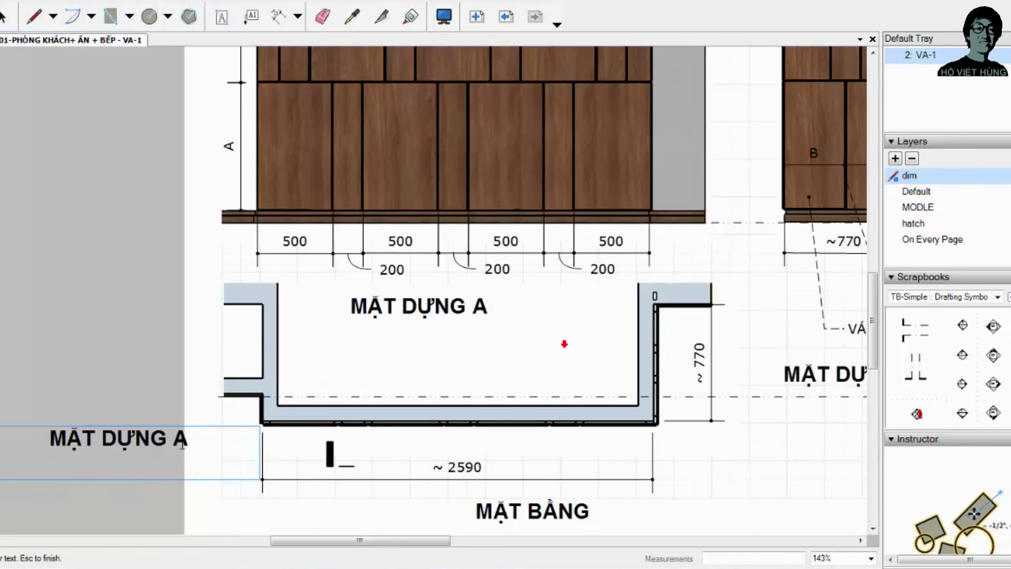
key(shift+Home)
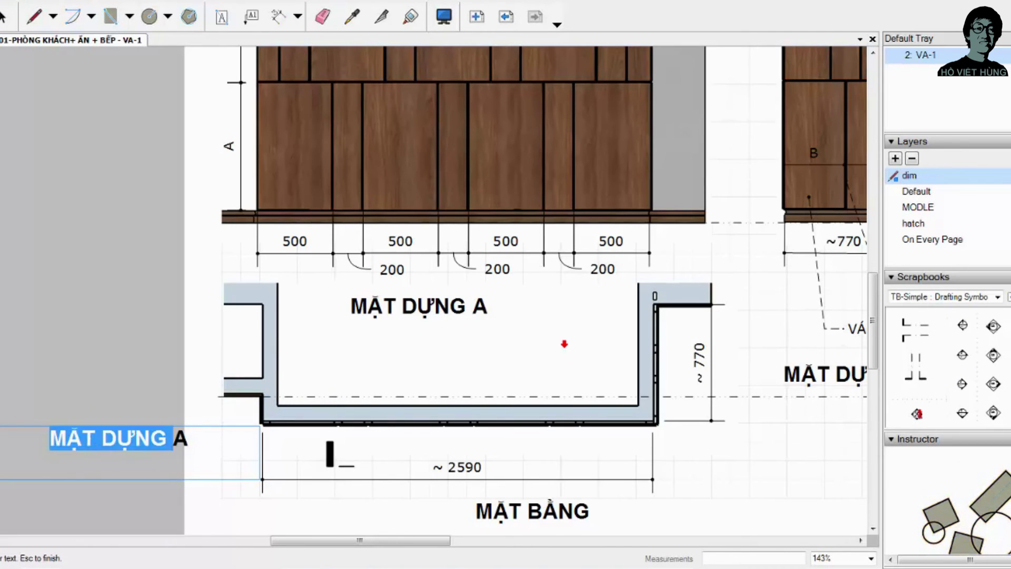
key(BackSpace)
click(133, 383)
Step: Move the A label beside the marker and size its box to fit the letter
drag(116, 444, 360, 456)
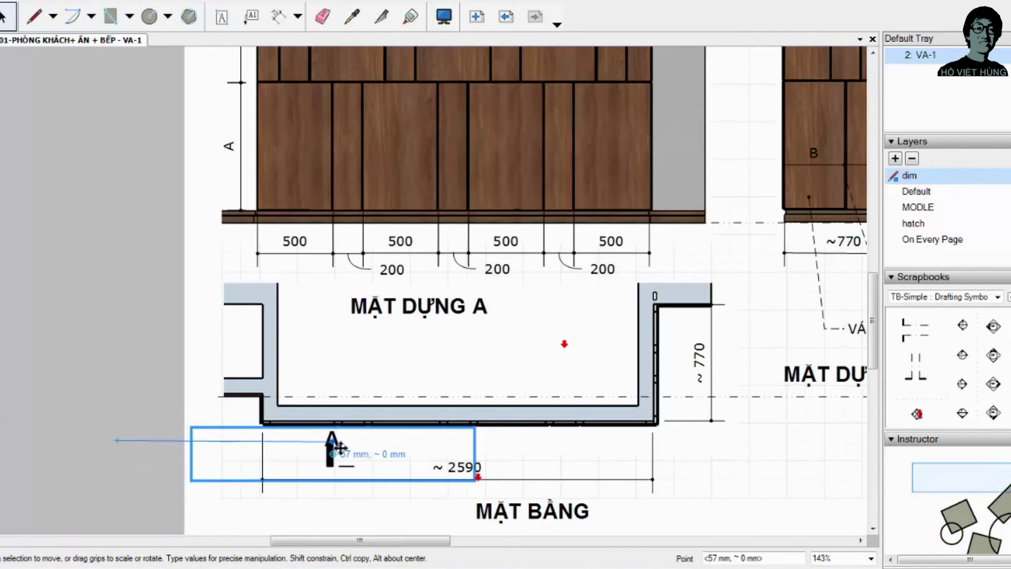
scroll(360, 456, up, 3)
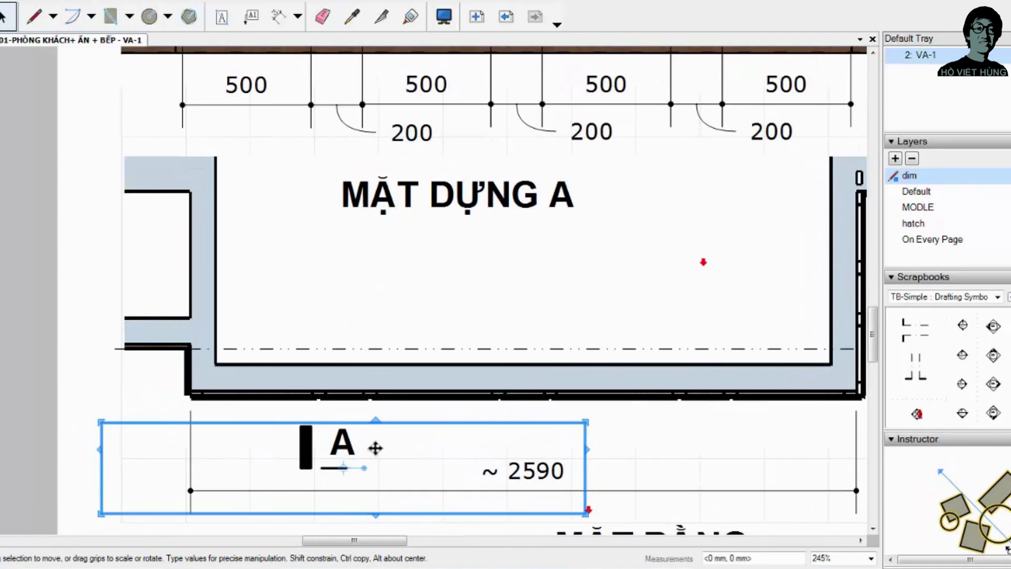
right_click(380, 421)
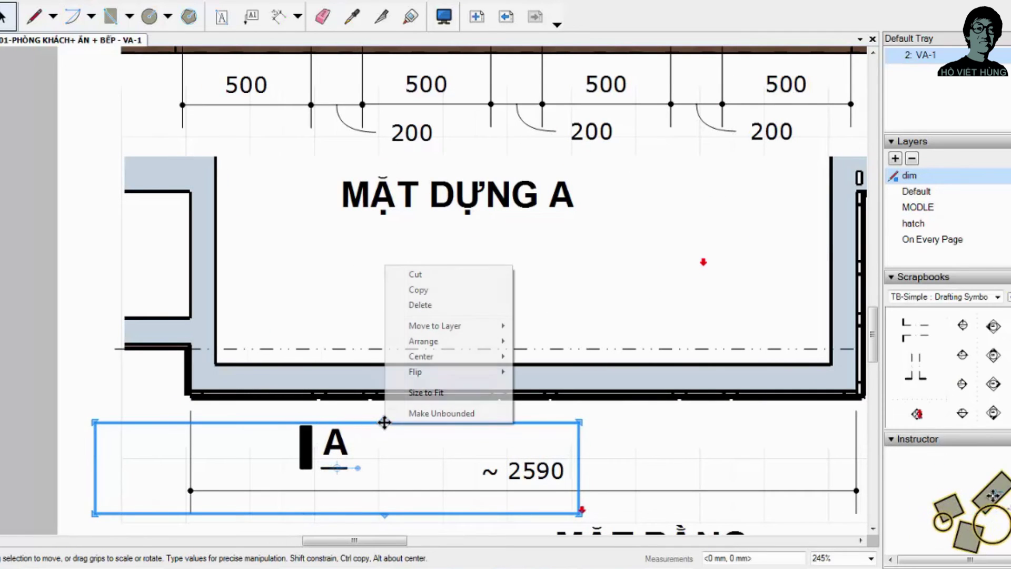
click(421, 414)
scroll(360, 403, down, 3)
drag(349, 474, 349, 424)
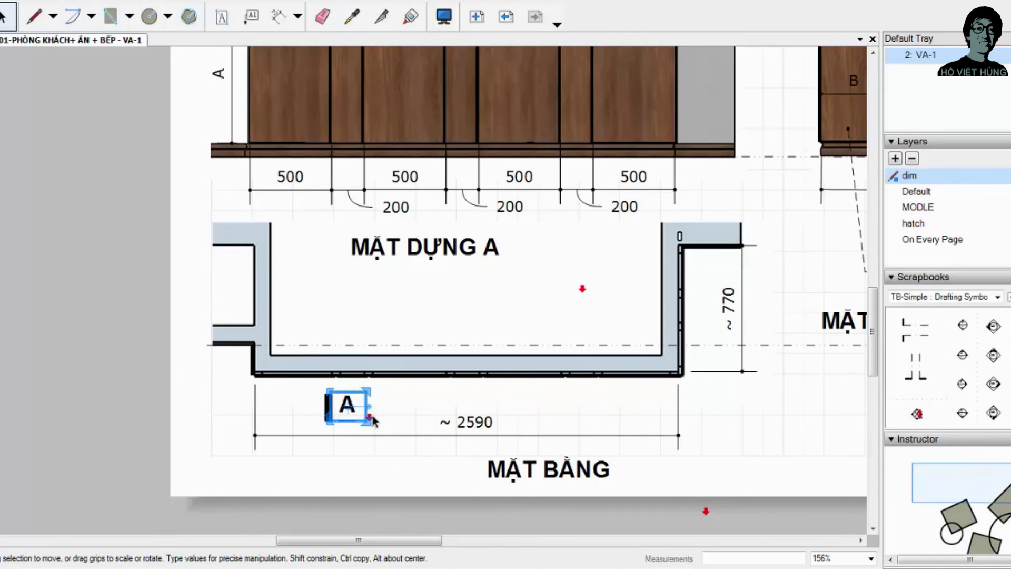
double_click(369, 416)
click(373, 415)
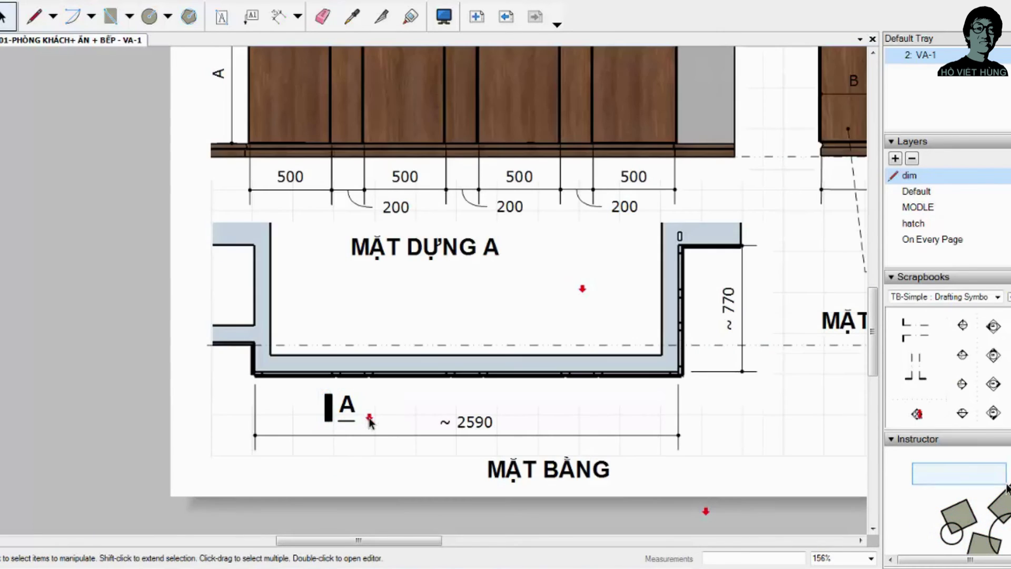
click(345, 408)
click(169, 401)
Step: Copy the A marker beside the MẶT DỰNG B title
click(352, 416)
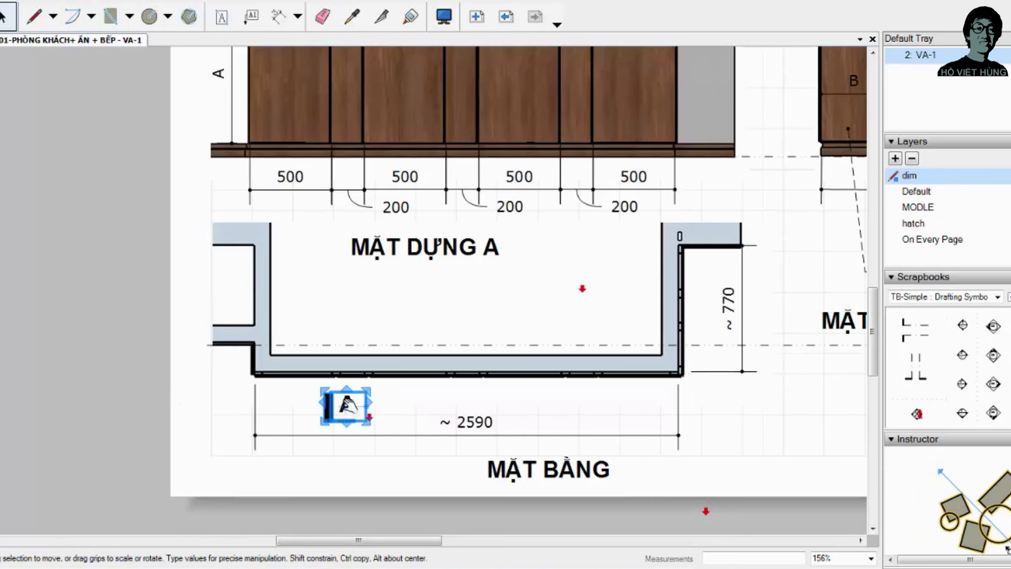
right_click(347, 404)
click(404, 547)
scroll(358, 397, down, 2)
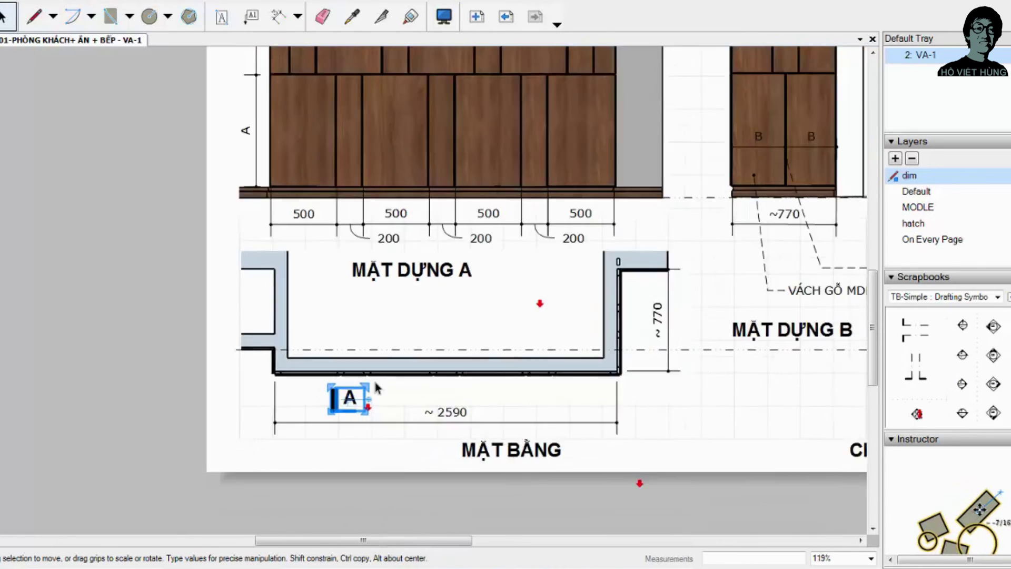
scroll(358, 398, down, 1)
mouse_move(353, 395)
mouse_down()
mouse_move(611, 330)
mouse_move(585, 340)
mouse_up()
Step: Rotate the copied marker a quarter turn beside MẶT DỰNG B
scroll(578, 347, up, 3)
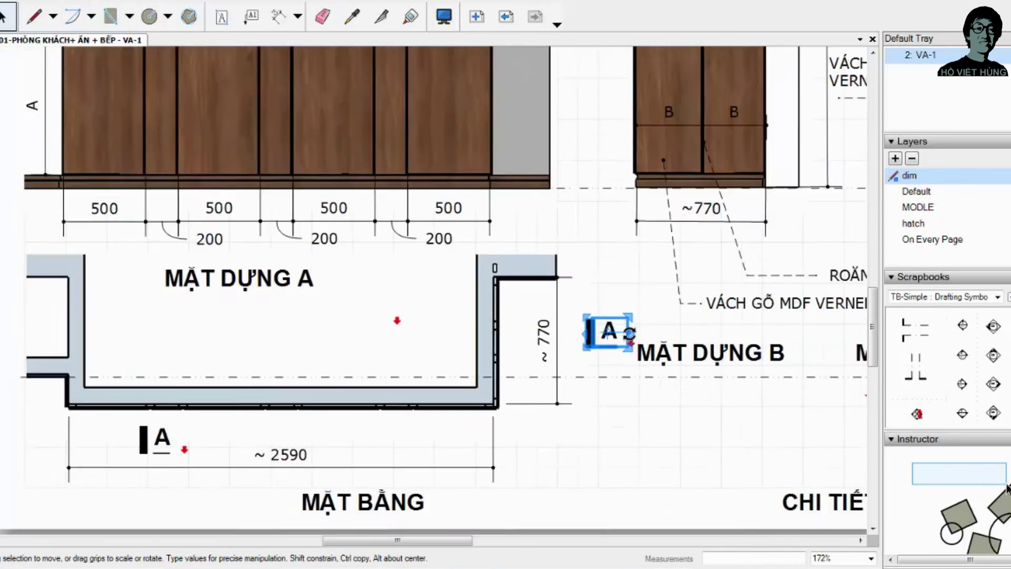
scroll(579, 346, up, 1)
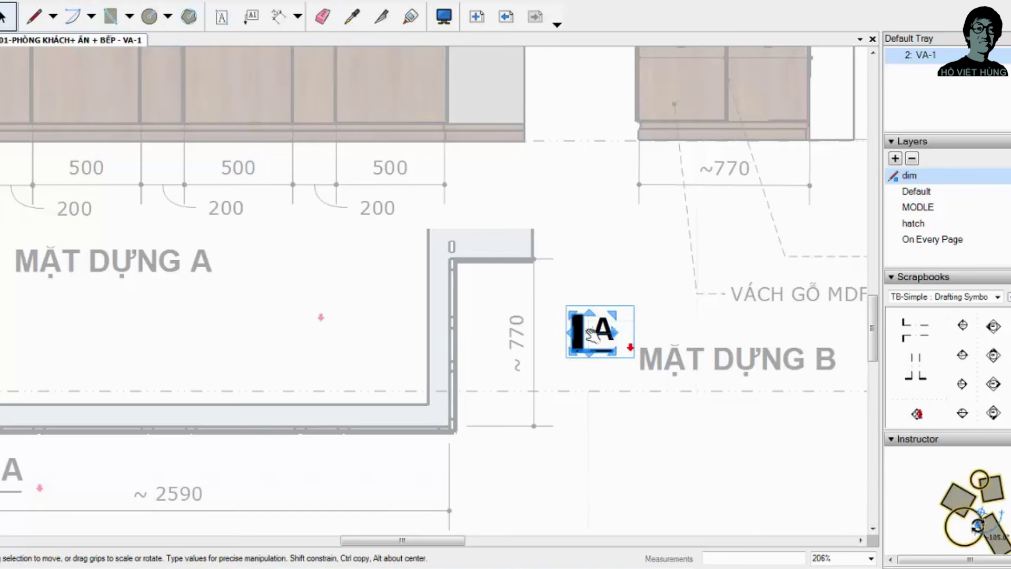
drag(589, 312, 592, 275)
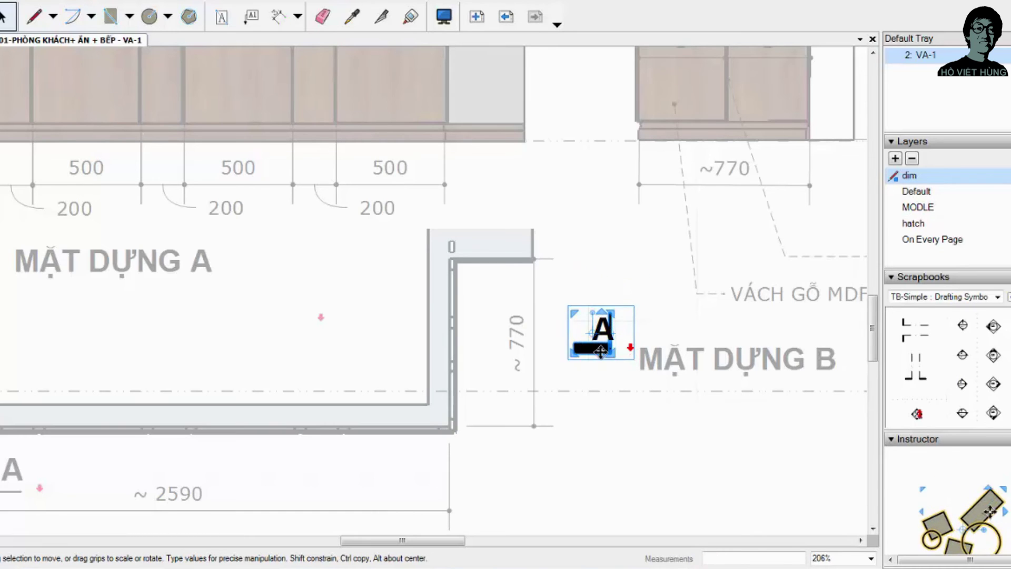
drag(600, 351, 588, 340)
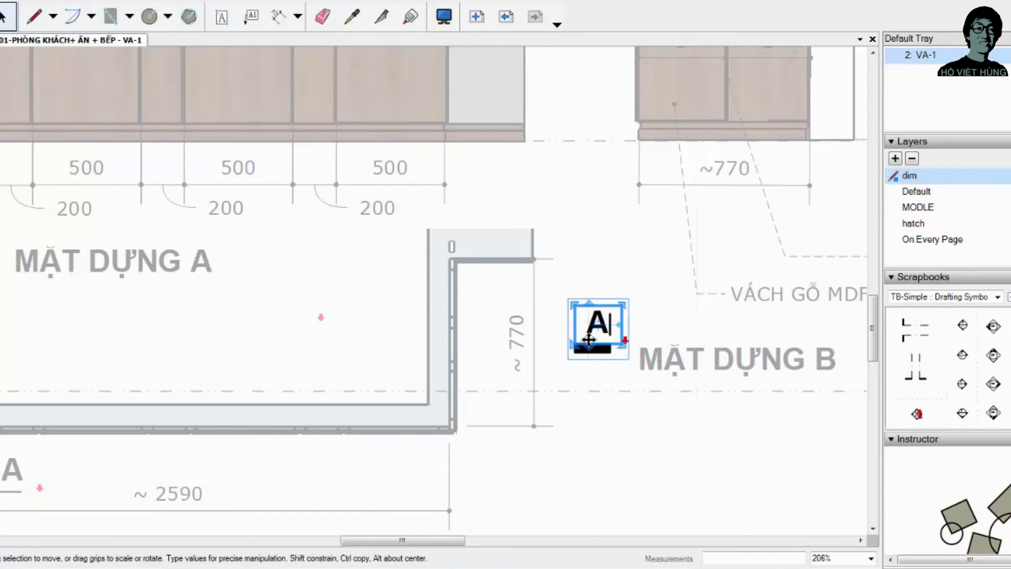
Step: Change the copied marker's letter from A to B
double_click(595, 327)
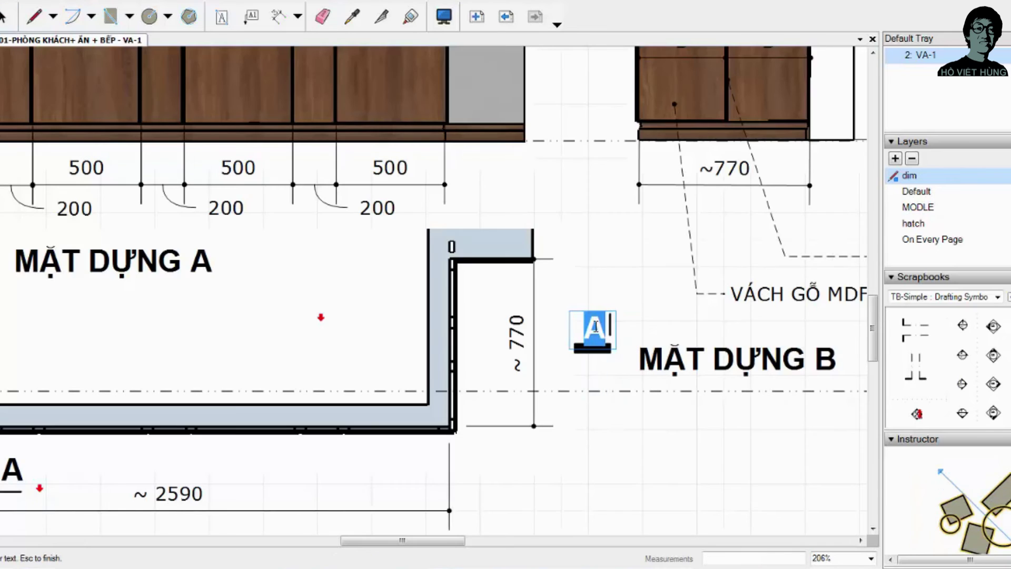
text(B)
key(Escape)
scroll(669, 436, down, 1)
scroll(616, 419, down, 4)
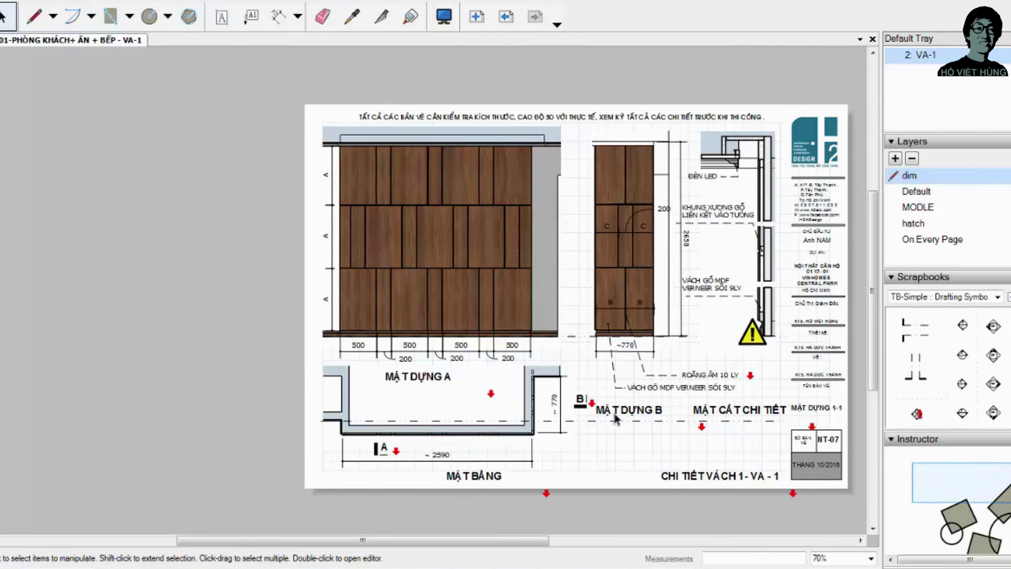
click(583, 405)
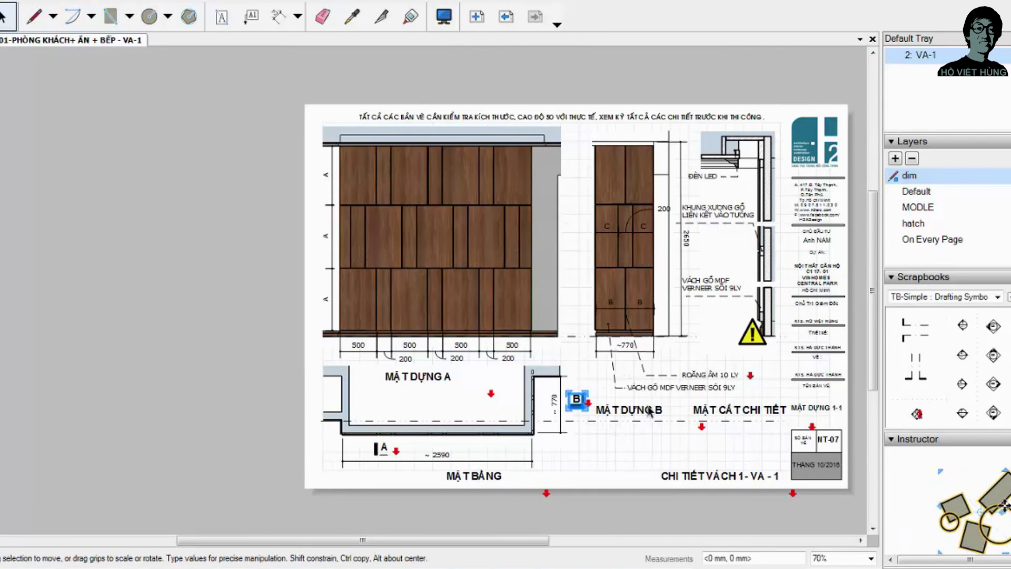
key(Escape)
scroll(759, 363, down, 1)
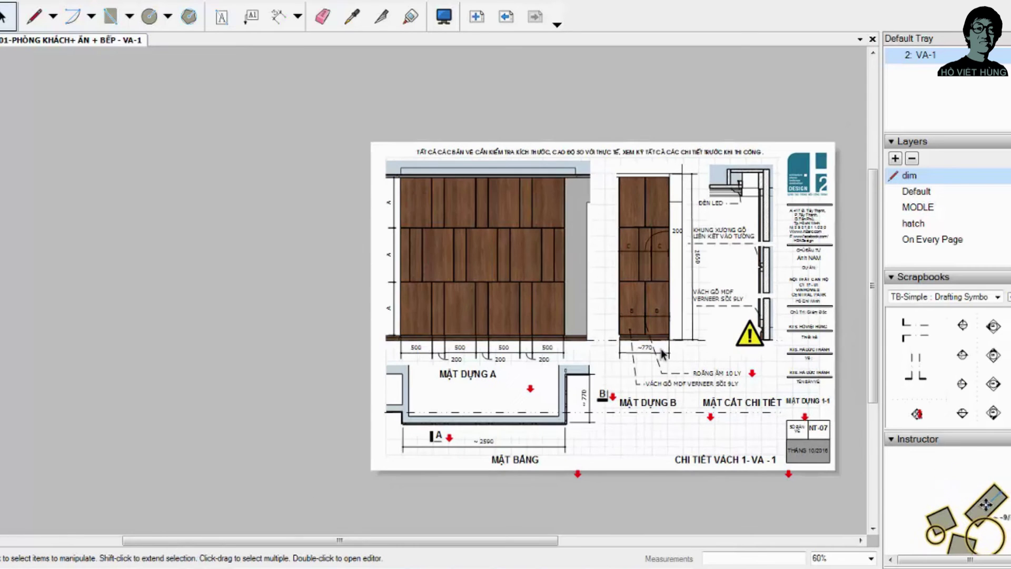
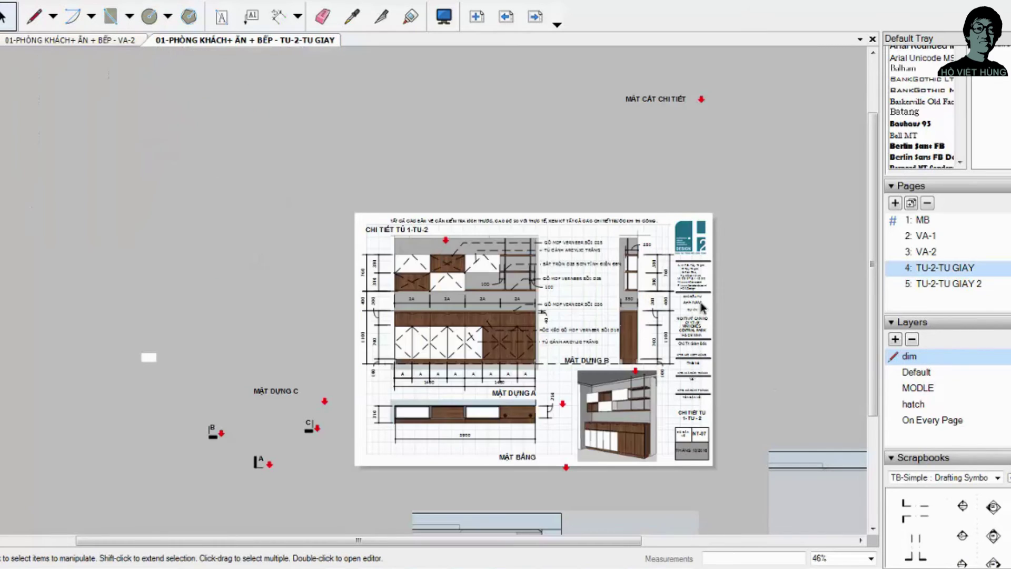
Step: Go to page TU-2-TU GIAY 2 and set the cabinet model view's scale to 1:20
scroll(701, 308, up, 2)
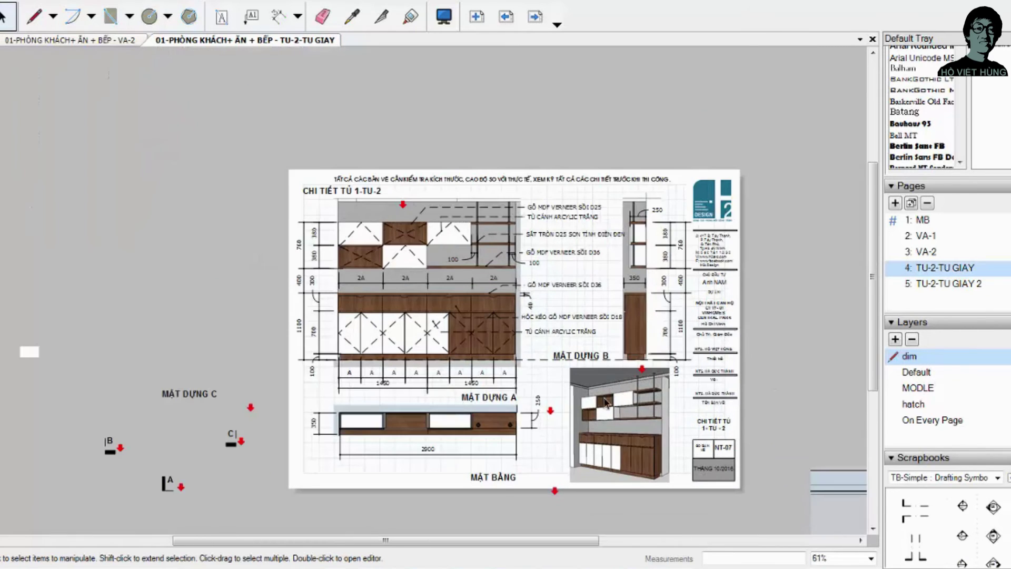
scroll(701, 308, up, 2)
click(946, 284)
scroll(500, 279, down, 2)
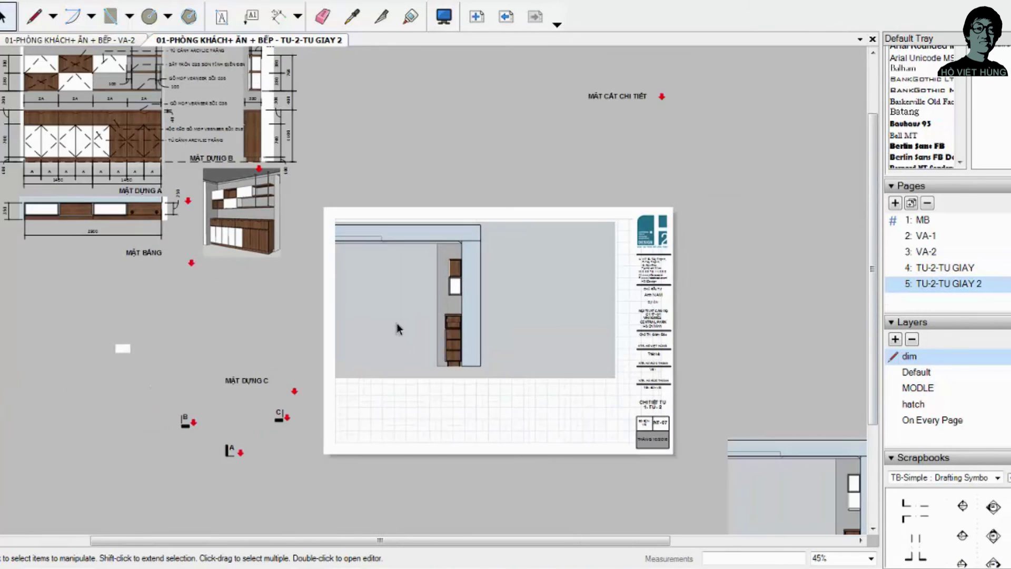
scroll(421, 279, up, 1)
right_click(470, 289)
mouse_move(506, 227)
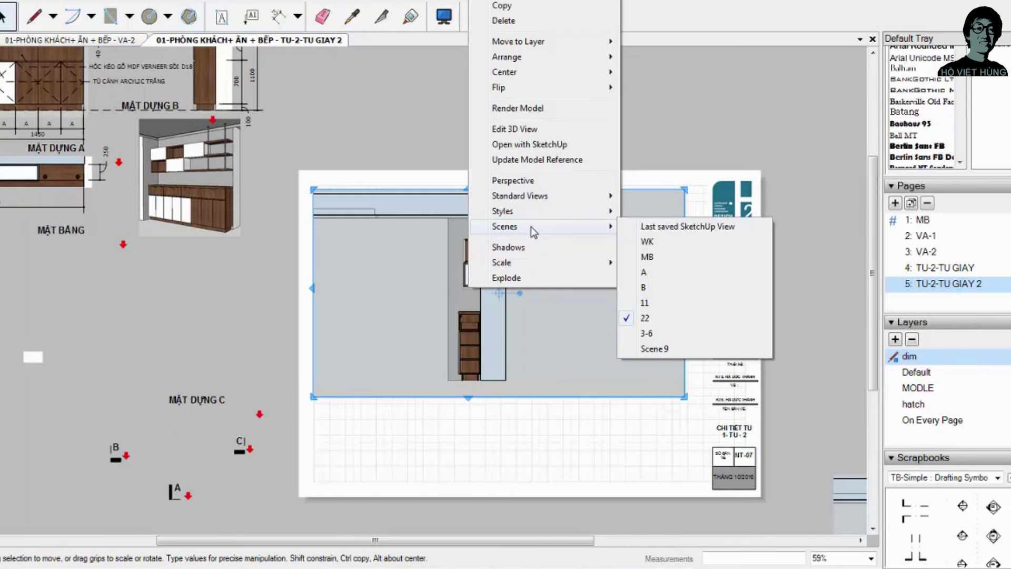
key(Escape)
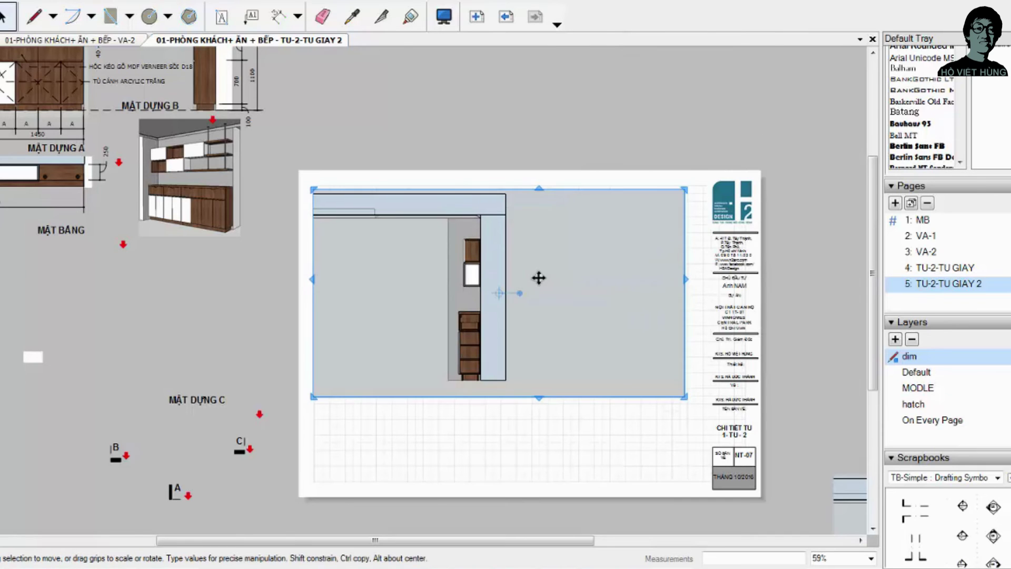
right_click(529, 276)
mouse_move(563, 544)
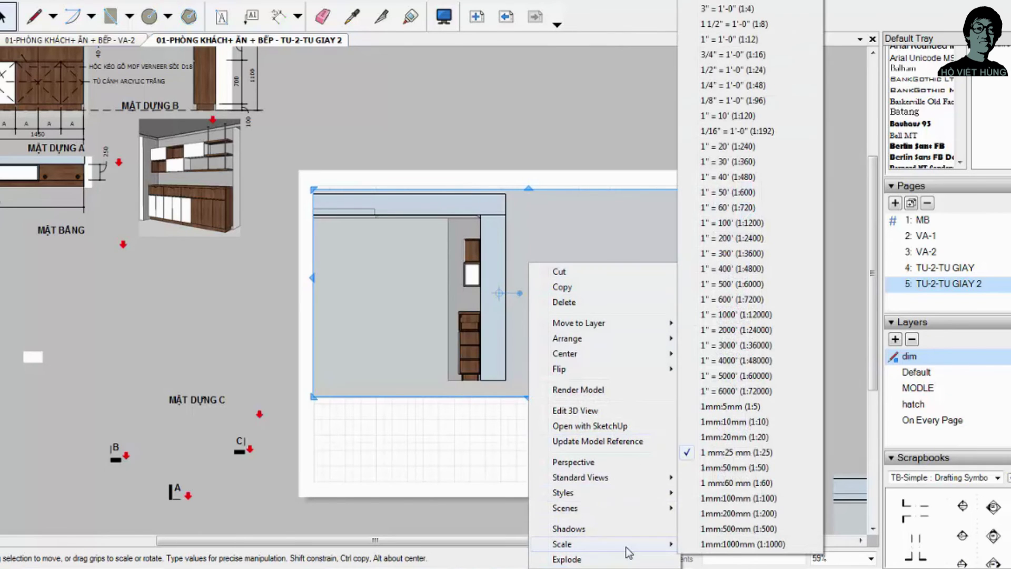
click(732, 437)
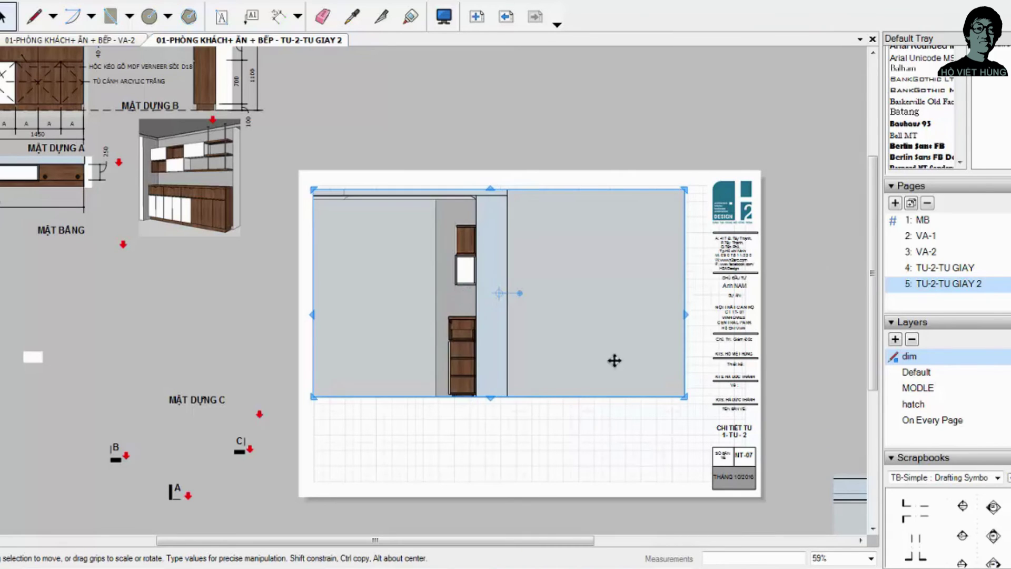
Step: Extend the view frame downward, shift it left, and apply a larger drawing scale
drag(313, 398, 316, 447)
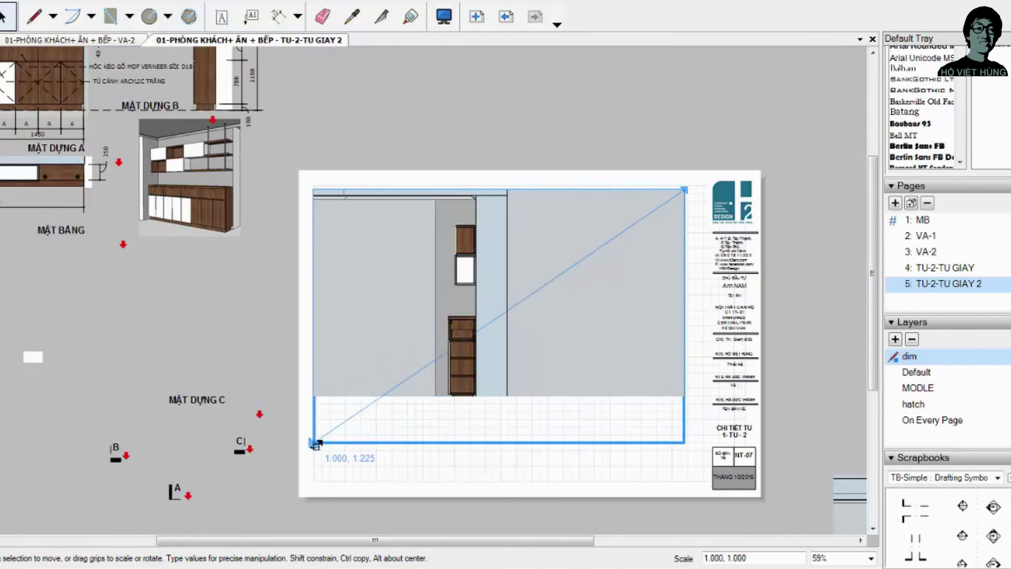
drag(476, 300, 441, 316)
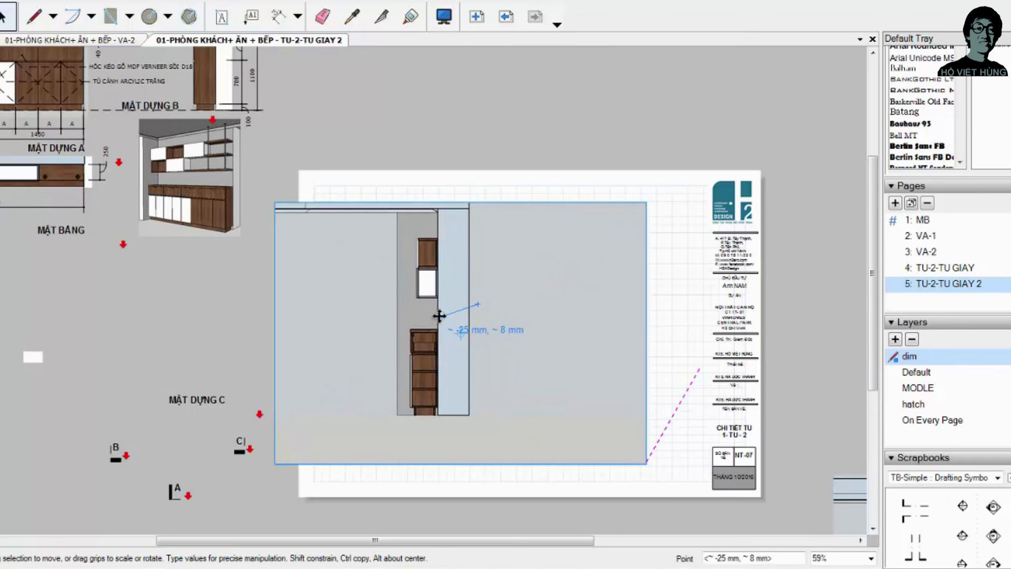
right_click(465, 316)
mouse_move(505, 292)
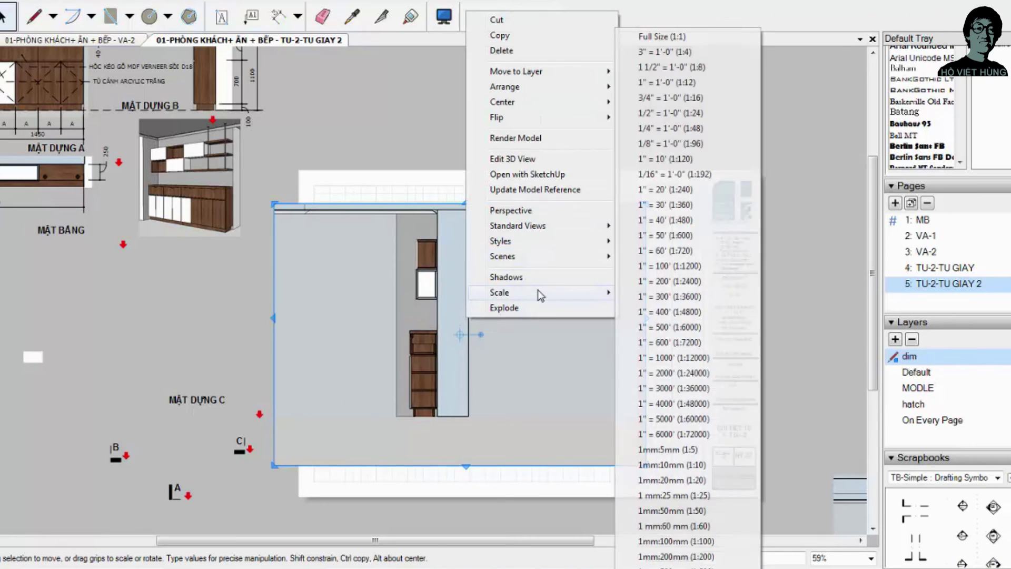
click(677, 466)
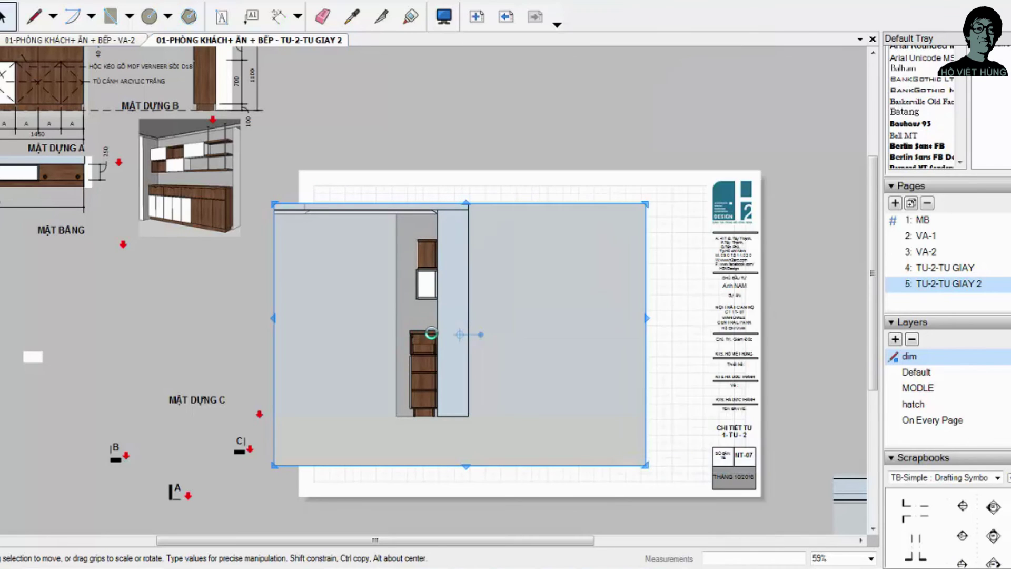
scroll(477, 285, down, 1)
Step: Stretch the view frame taller at top and bottom and reapply the 1:20 scale
scroll(479, 284, down, 1)
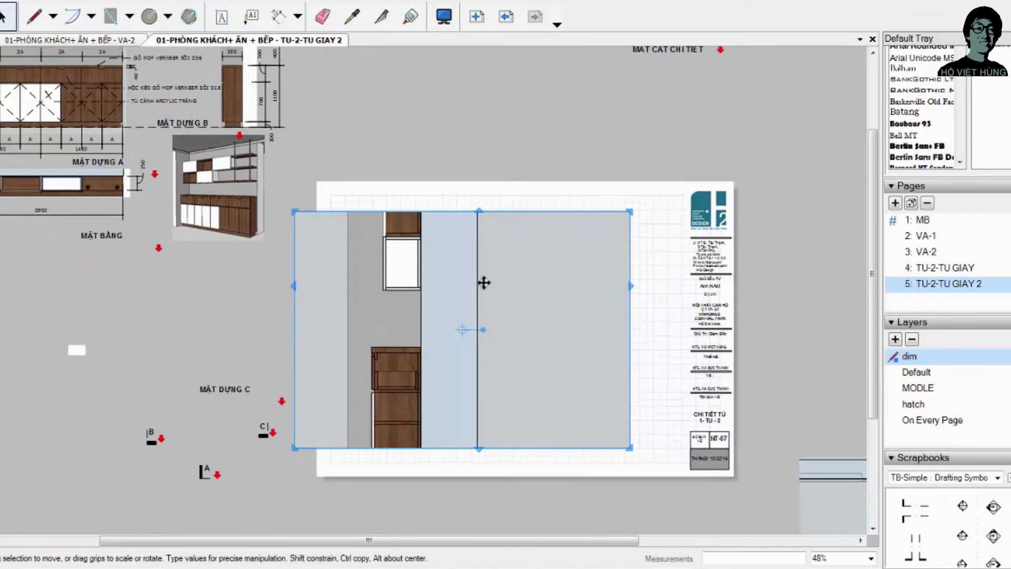
scroll(483, 281, down, 1)
drag(615, 218, 625, 108)
drag(624, 431, 625, 489)
scroll(474, 358, down, 1)
scroll(458, 337, up, 2)
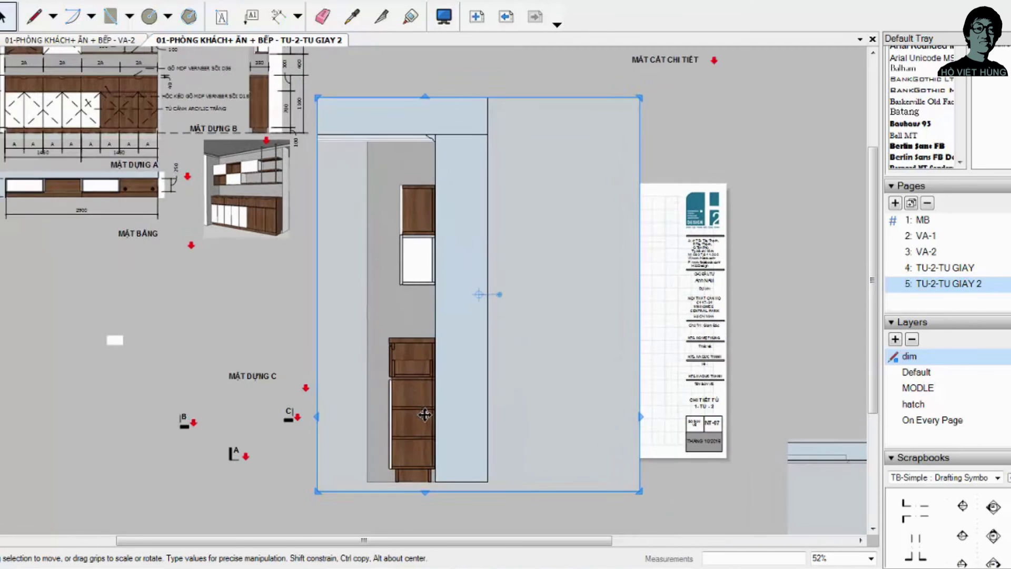
right_click(451, 322)
mouse_move(526, 297)
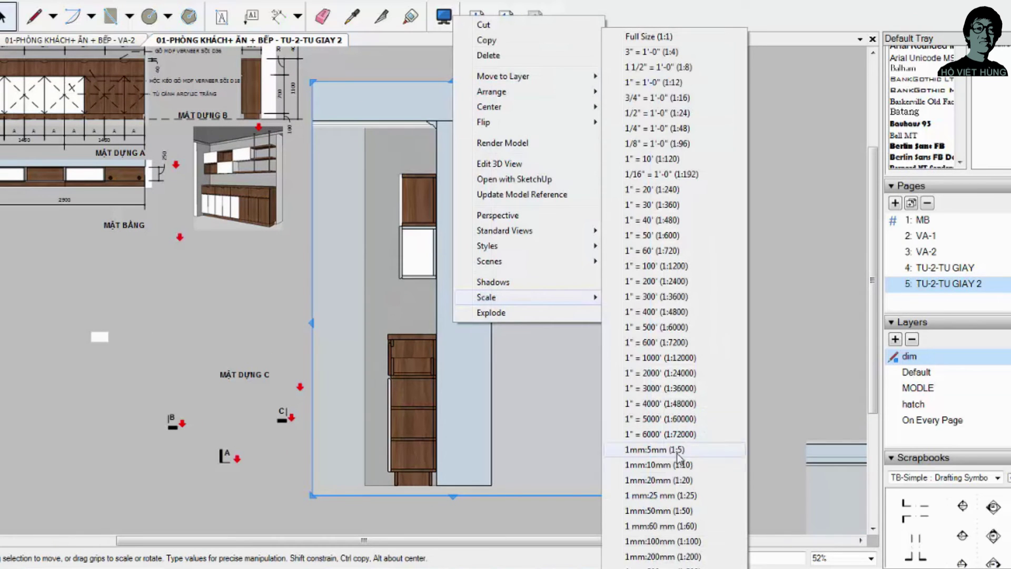
click(662, 480)
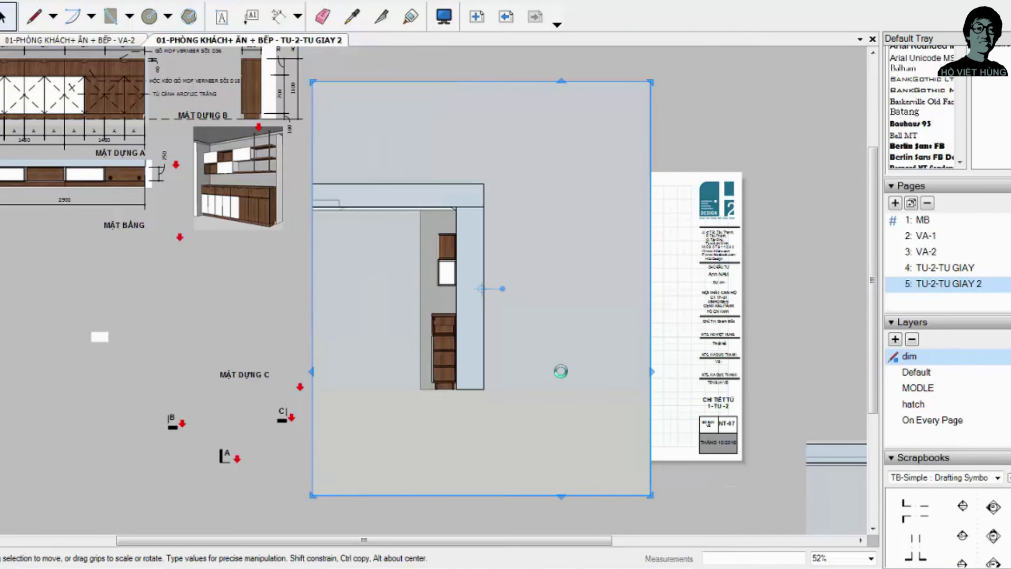
Step: Crop all four edges in to the tall cabinet and move the view left
scroll(416, 358, up, 1)
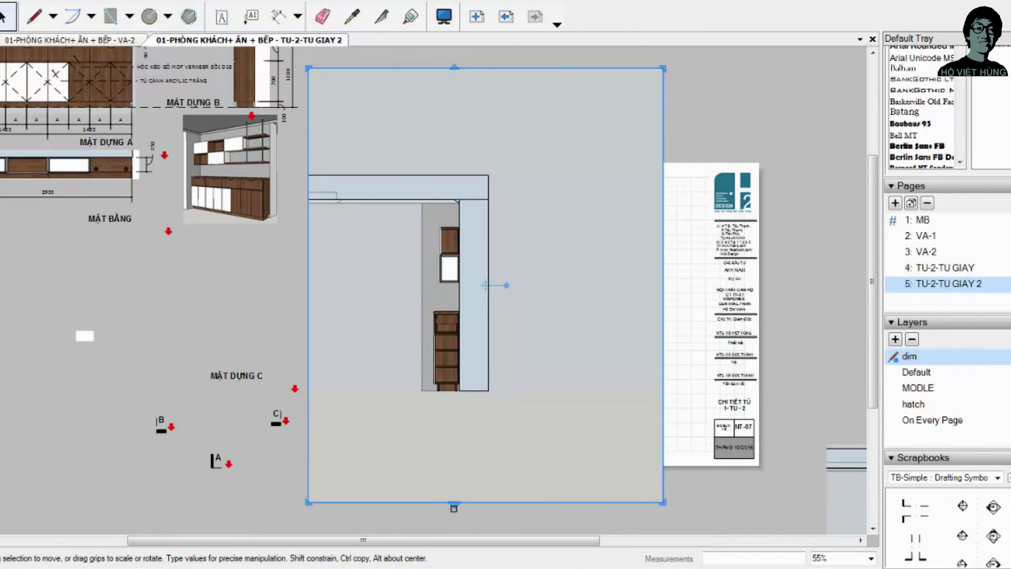
drag(454, 505, 464, 392)
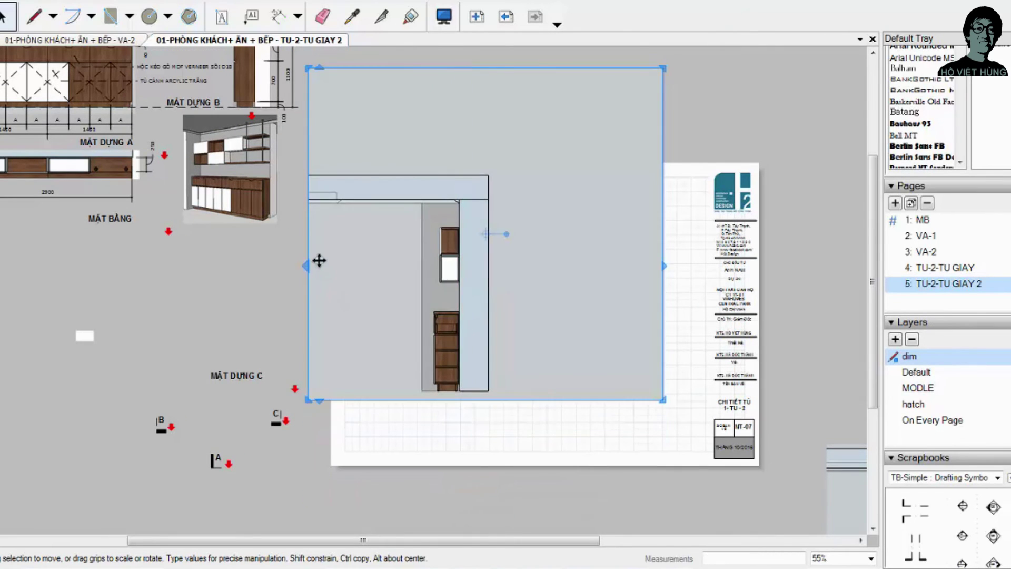
drag(309, 257, 431, 283)
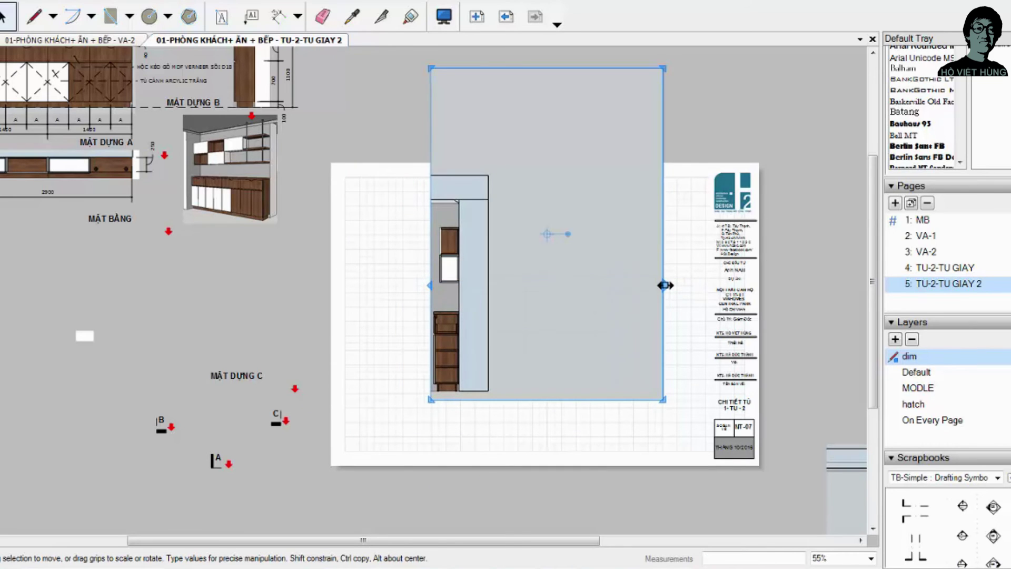
drag(665, 284, 468, 287)
drag(450, 68, 449, 205)
scroll(365, 351, up, 3)
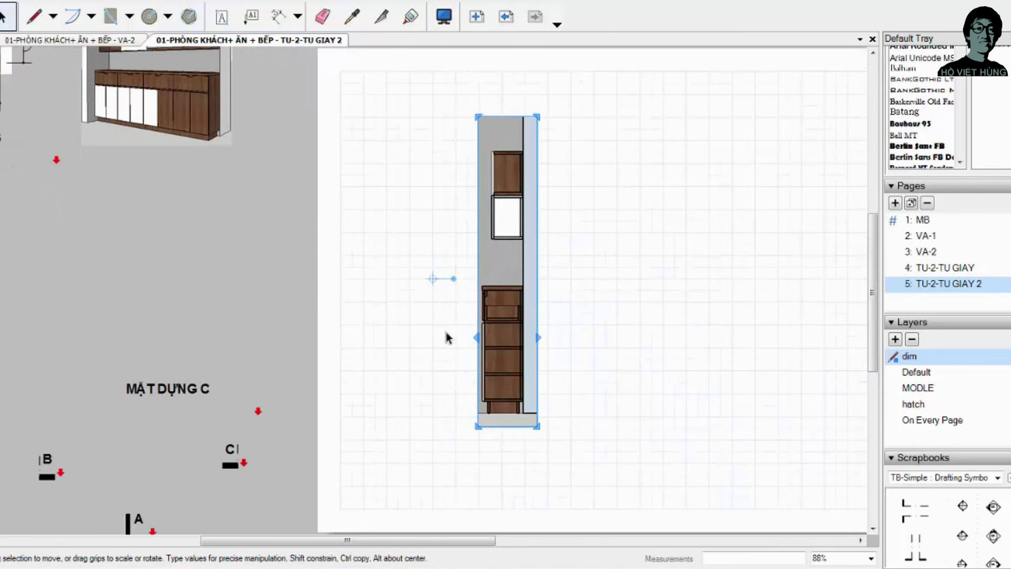
drag(503, 337, 411, 344)
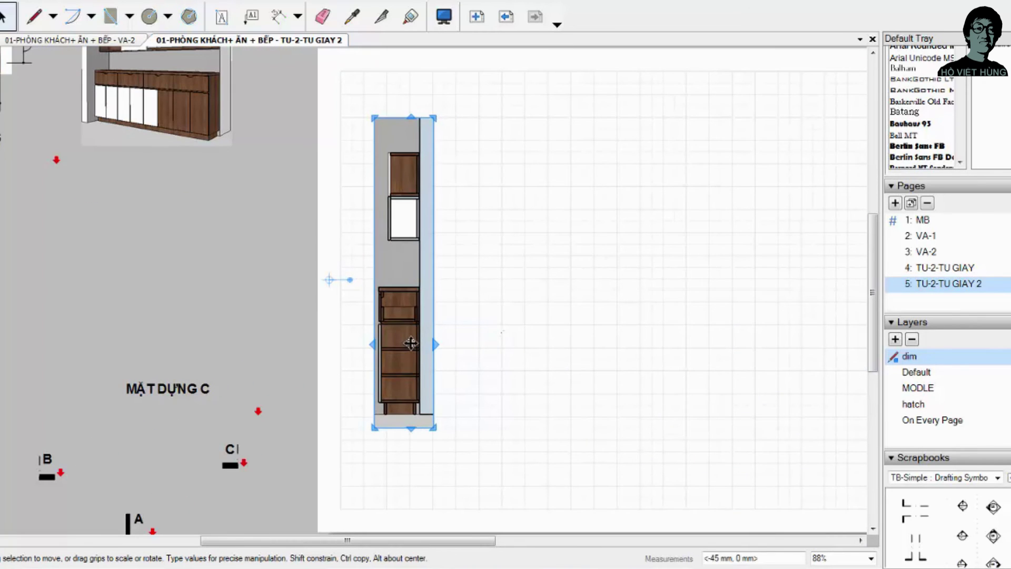
Step: Enlarge the cabinet view frame toward the upper right and lower left
scroll(414, 345, down, 2)
scroll(289, 291, down, 4)
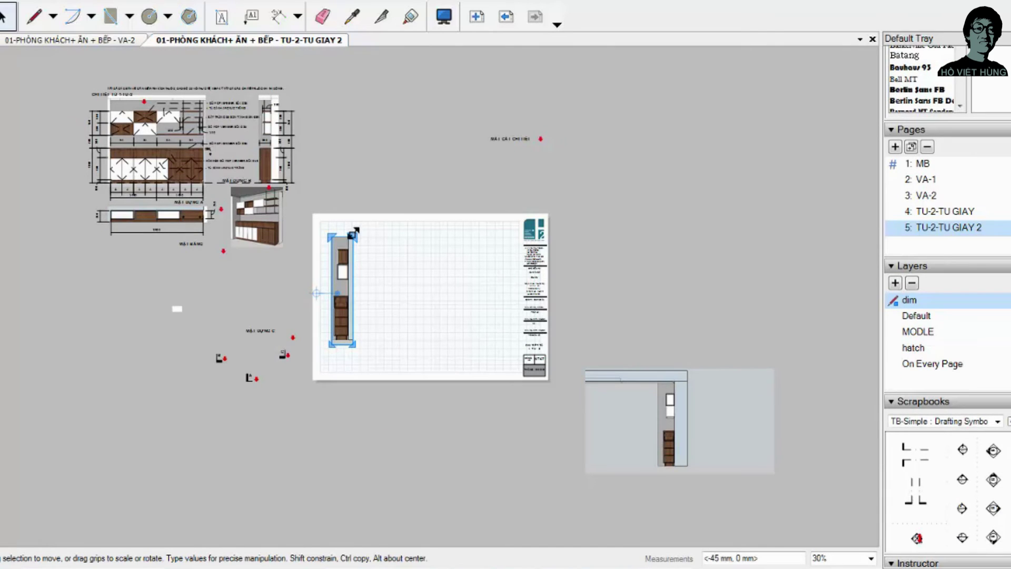
drag(353, 231, 408, 153)
drag(332, 345, 313, 377)
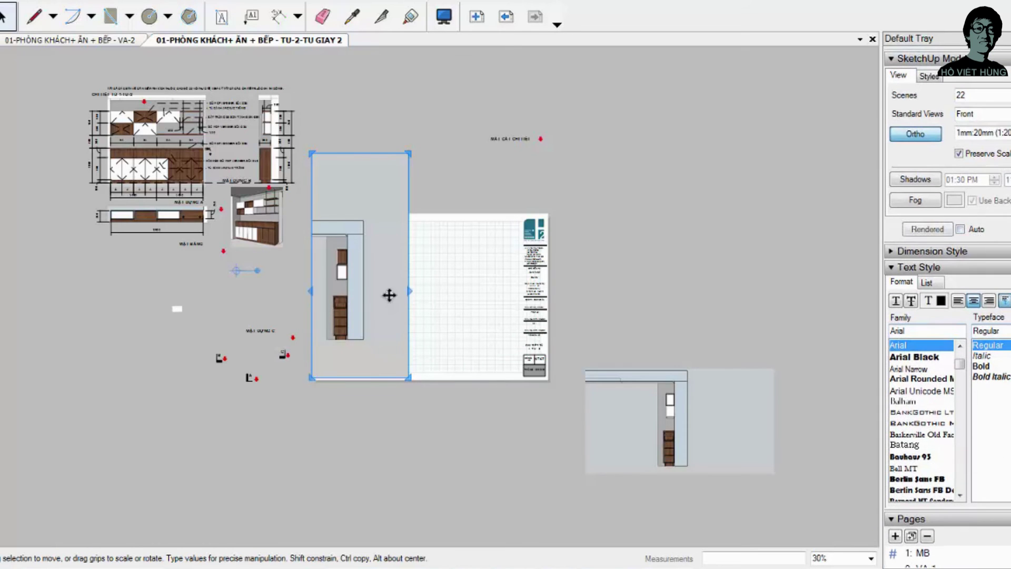
Step: Define a 1 mm paper : 15 mm model scale and apply 1:15 to the cabinet view
click(990, 133)
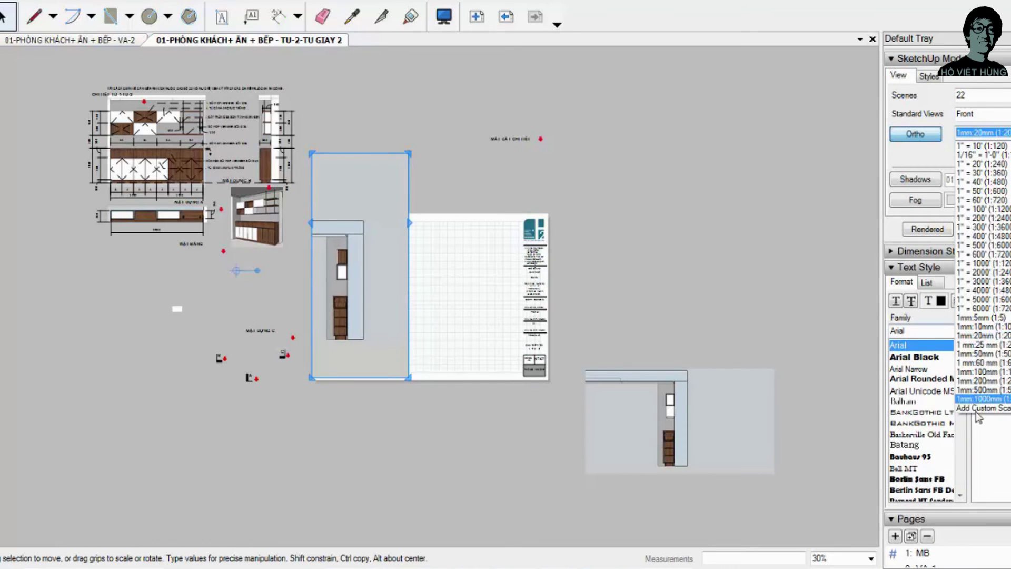
key(Escape)
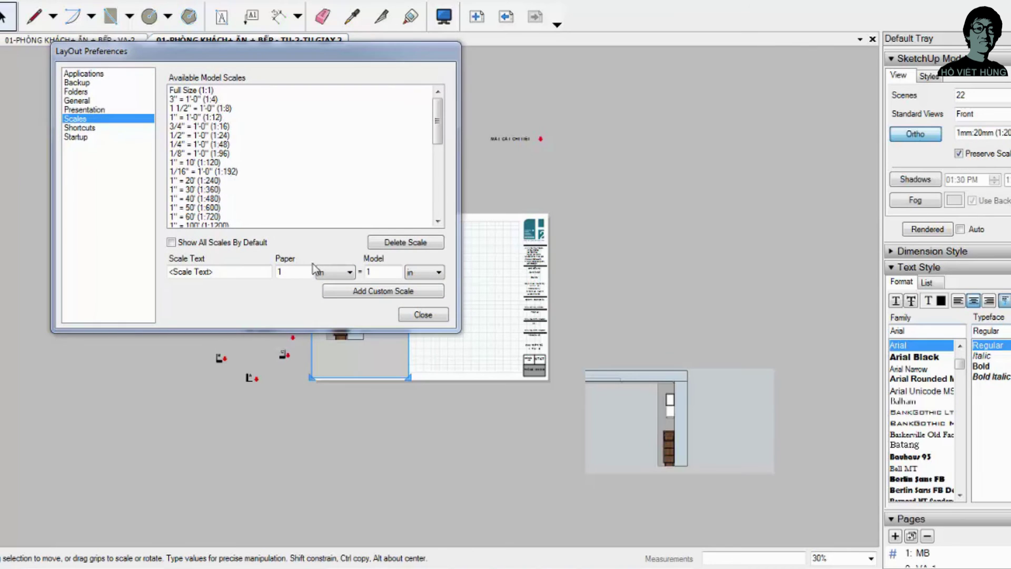
click(331, 272)
click(329, 296)
text(5)
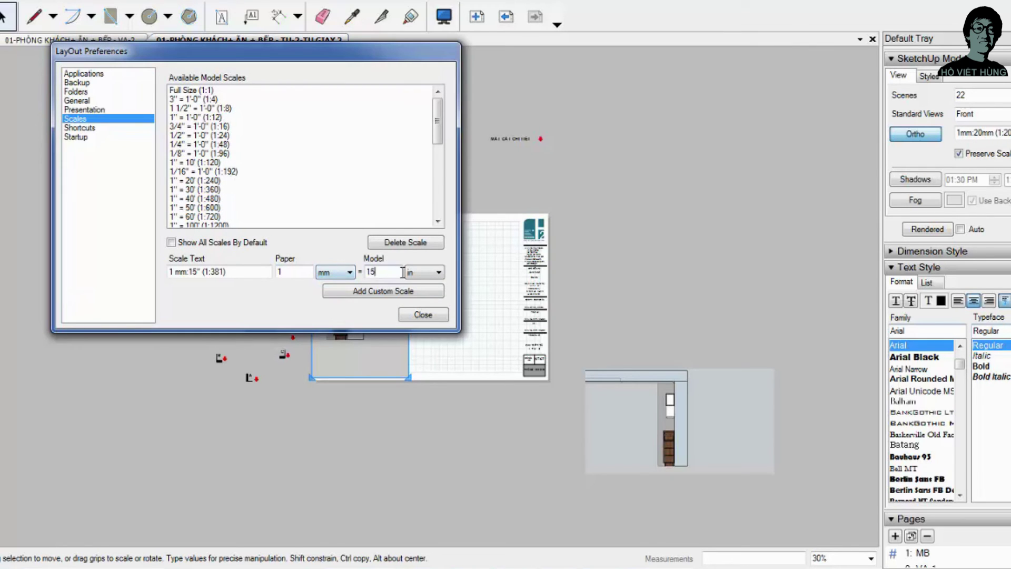
click(424, 271)
click(419, 303)
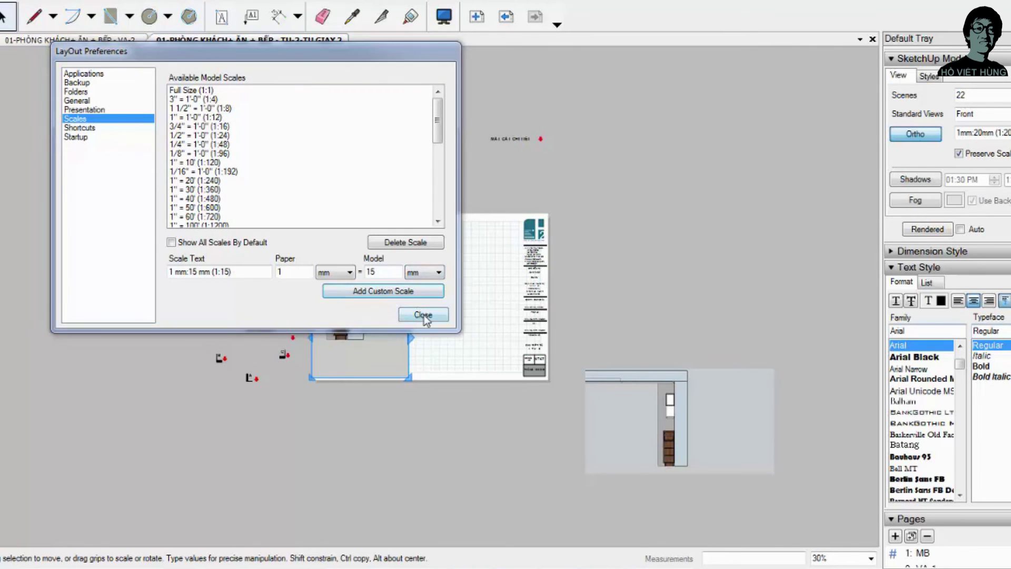
click(423, 315)
right_click(384, 287)
mouse_move(442, 264)
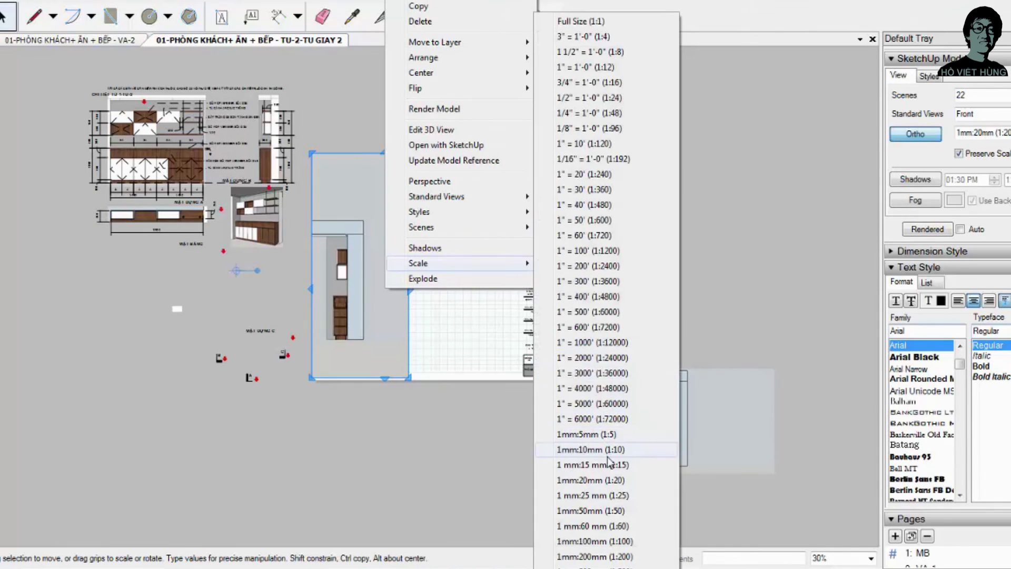
click(609, 463)
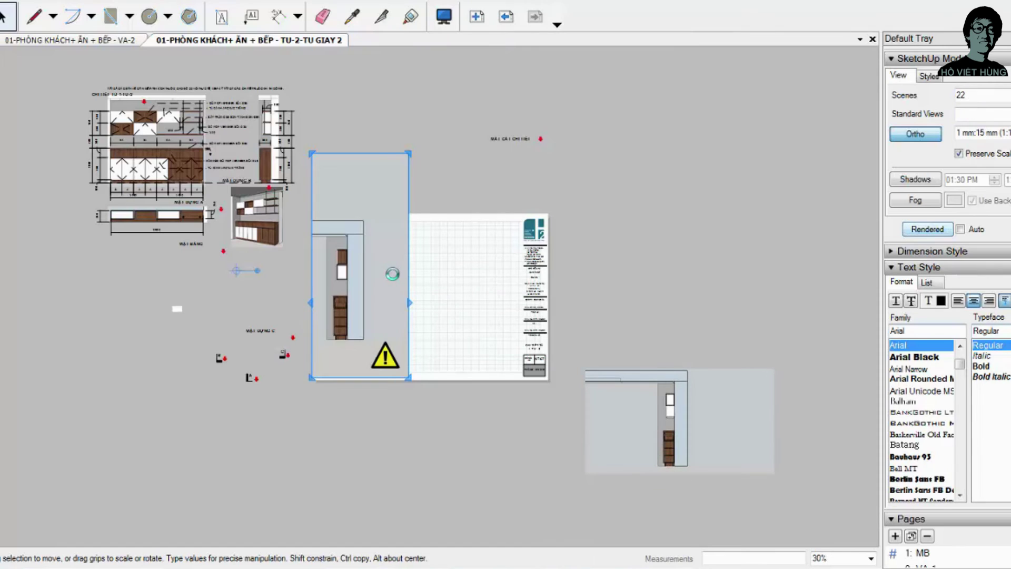
Step: Nudge the cabinet view right and stretch the right-hand viewport taller
drag(356, 269, 381, 284)
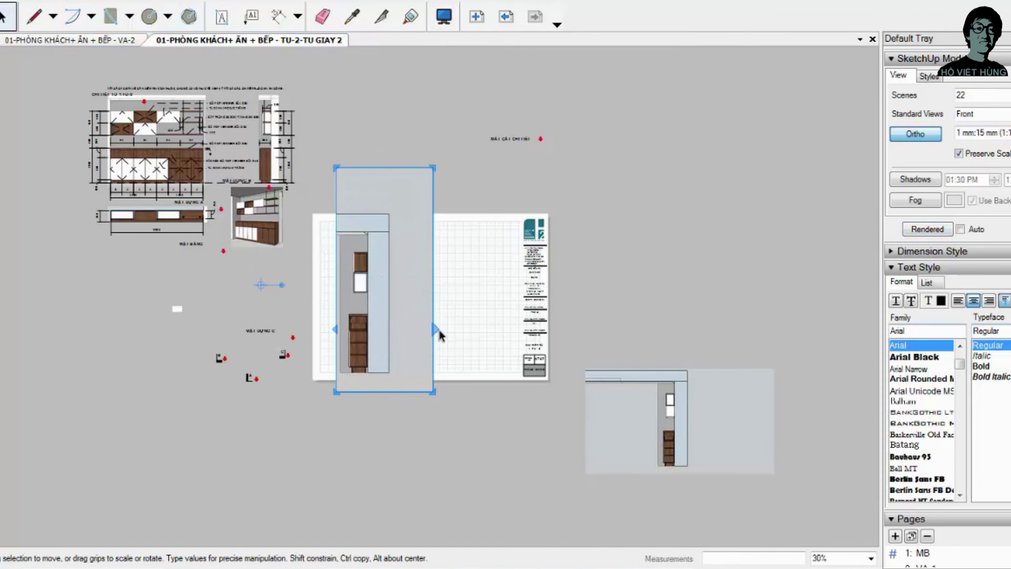
scroll(442, 332, up, 1)
click(598, 371)
mouse_move(598, 372)
mouse_down()
mouse_move(595, 255)
mouse_move(606, 205)
mouse_up()
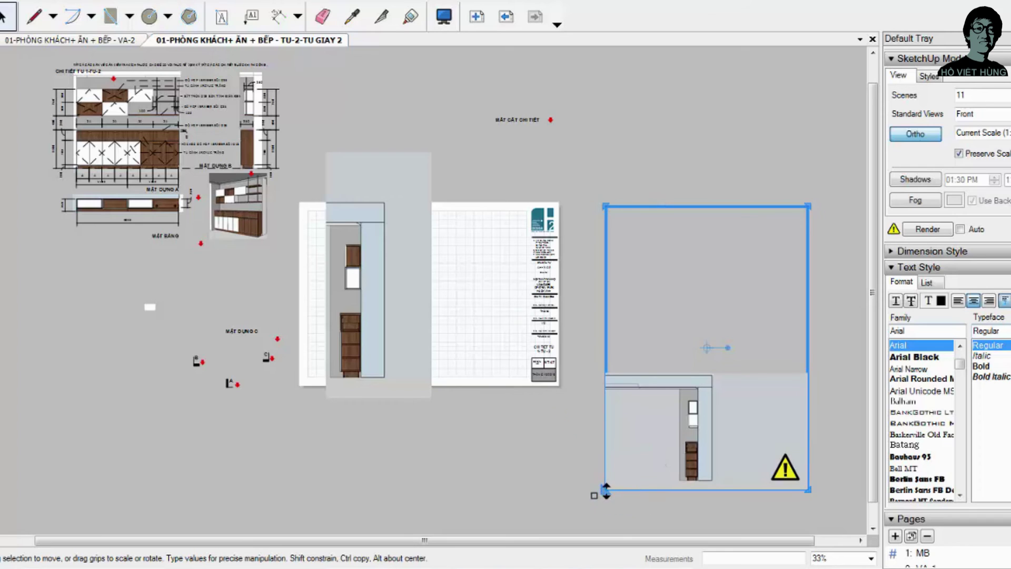
drag(606, 490, 595, 496)
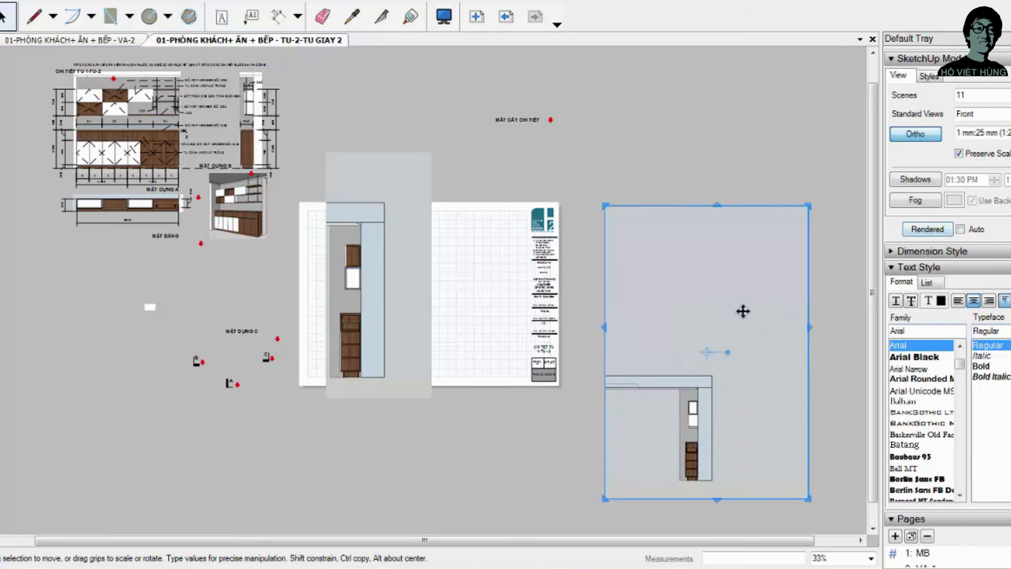
Step: Set the right viewport's scale to 1 mm:15 mm and reset it to scene 11
click(982, 132)
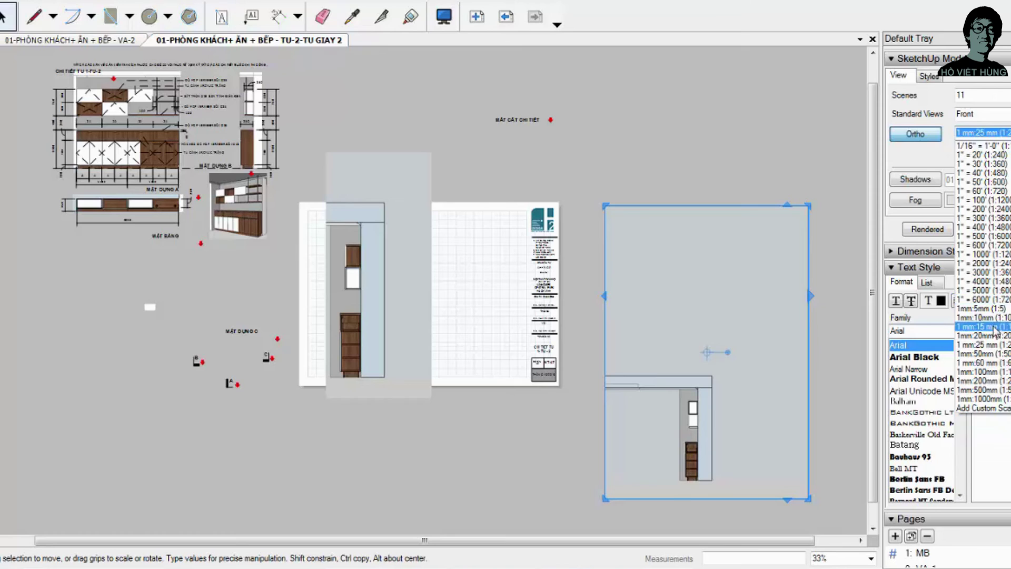
click(1000, 328)
right_click(676, 290)
mouse_move(710, 227)
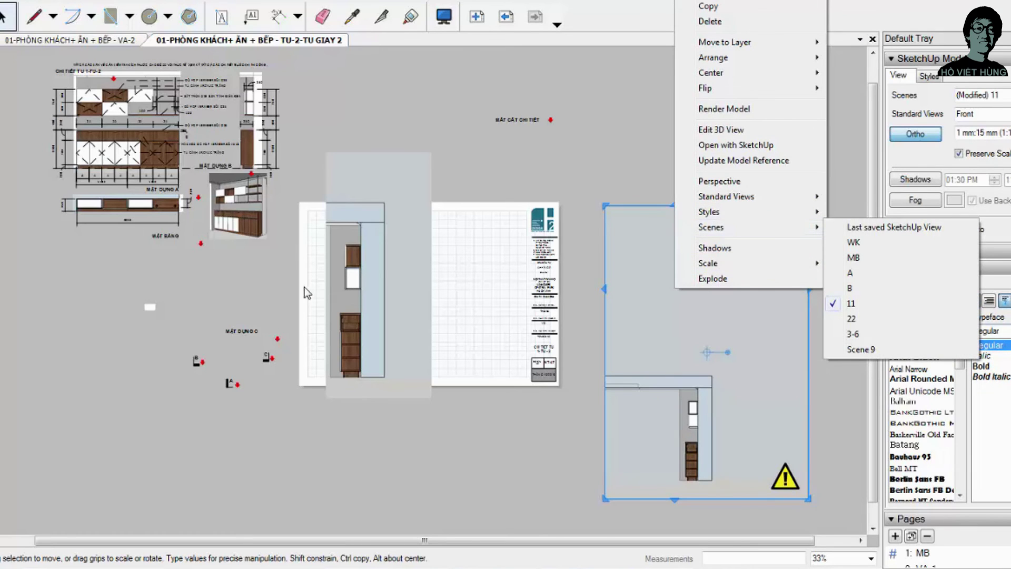
click(356, 287)
right_click(357, 287)
click(559, 295)
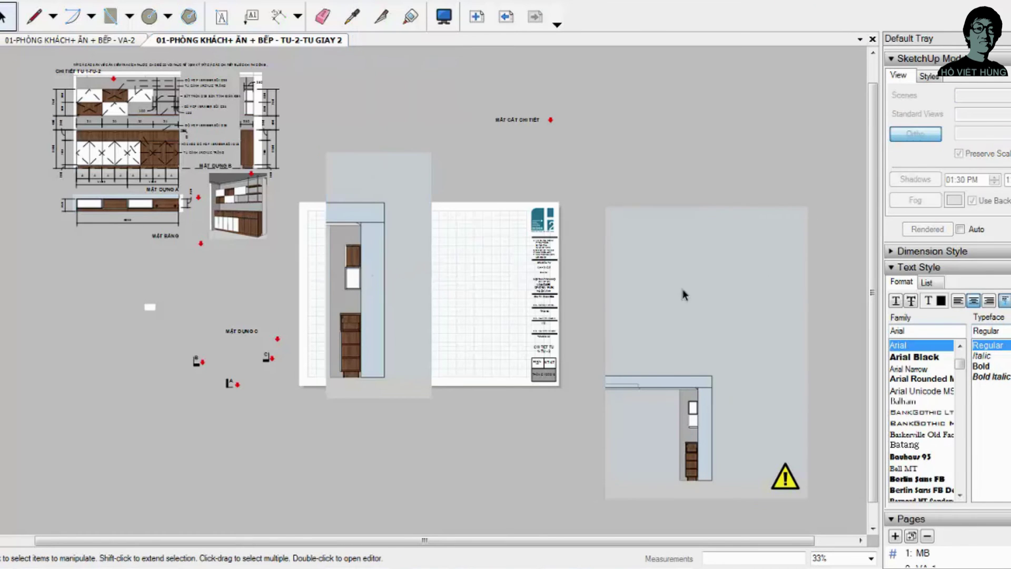
click(692, 432)
scroll(339, 347, up, 1)
scroll(340, 346, up, 1)
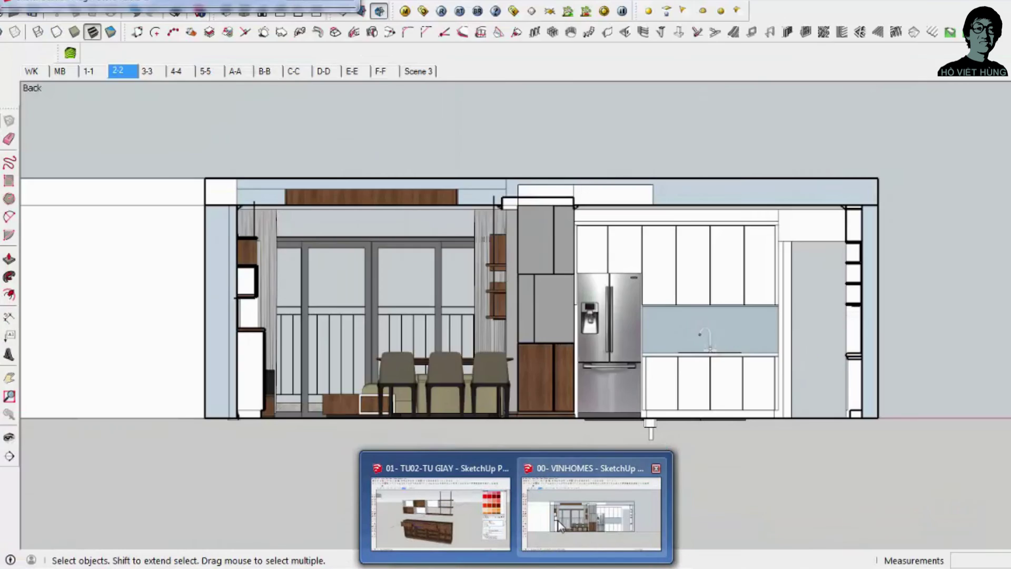
Step: In SketchUp, view scenes 11 and 22, toggling section cuts while orbiting the model
click(557, 521)
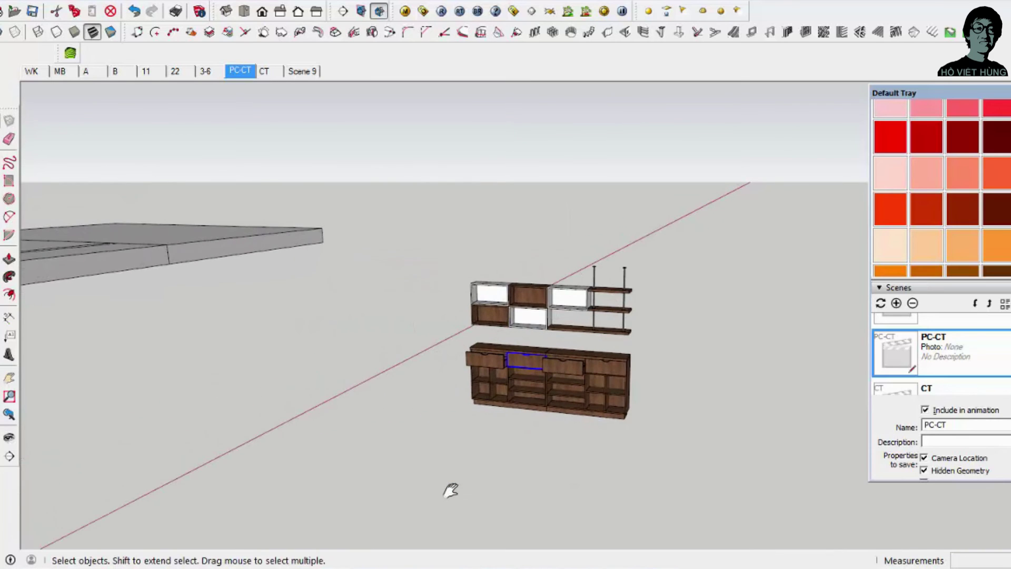
key(Page_Up)
key(Page_Up)
key(Page_Up)
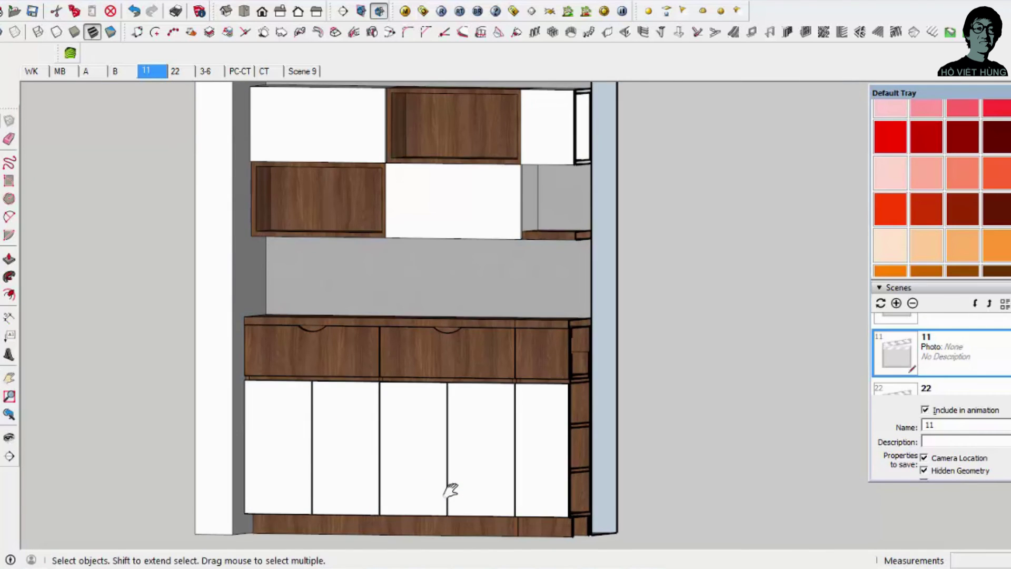
key(Page_Down)
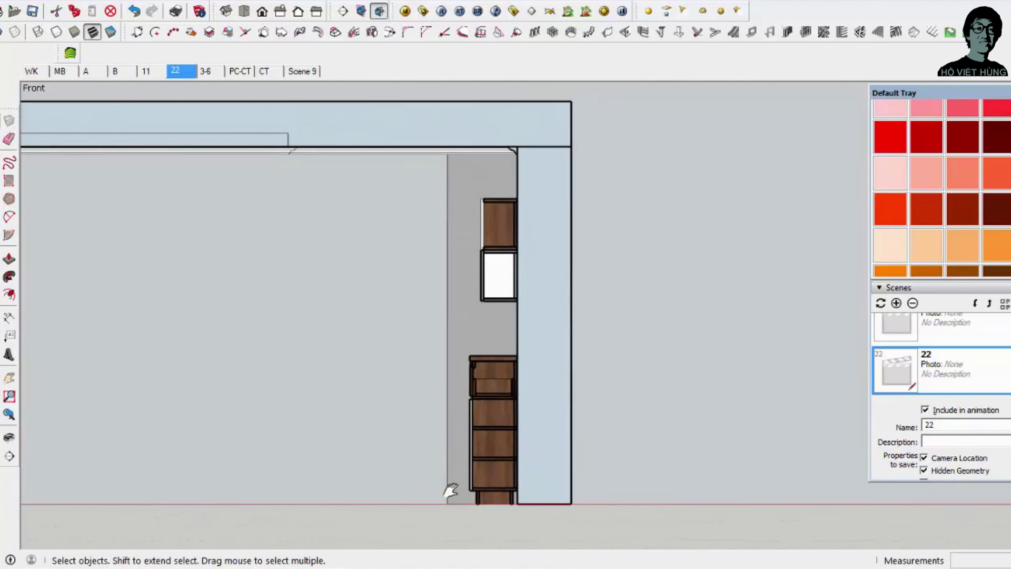
key(k)
key(k)
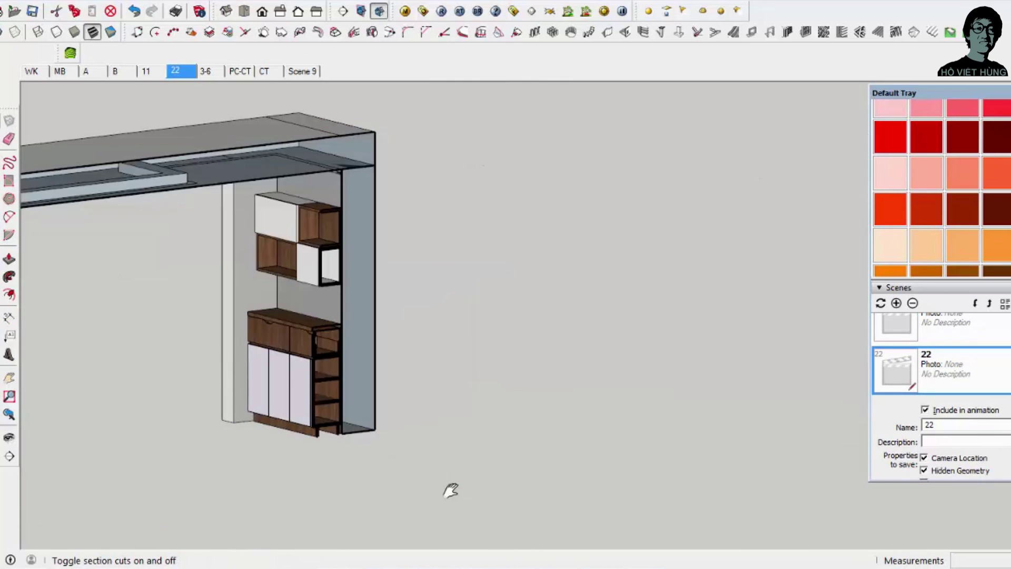
key(k)
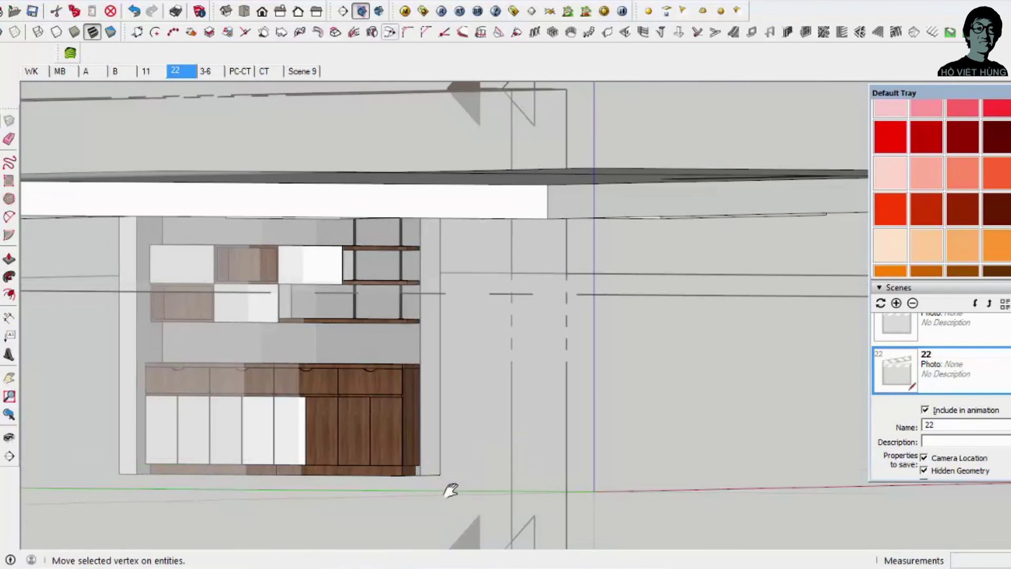
key(k)
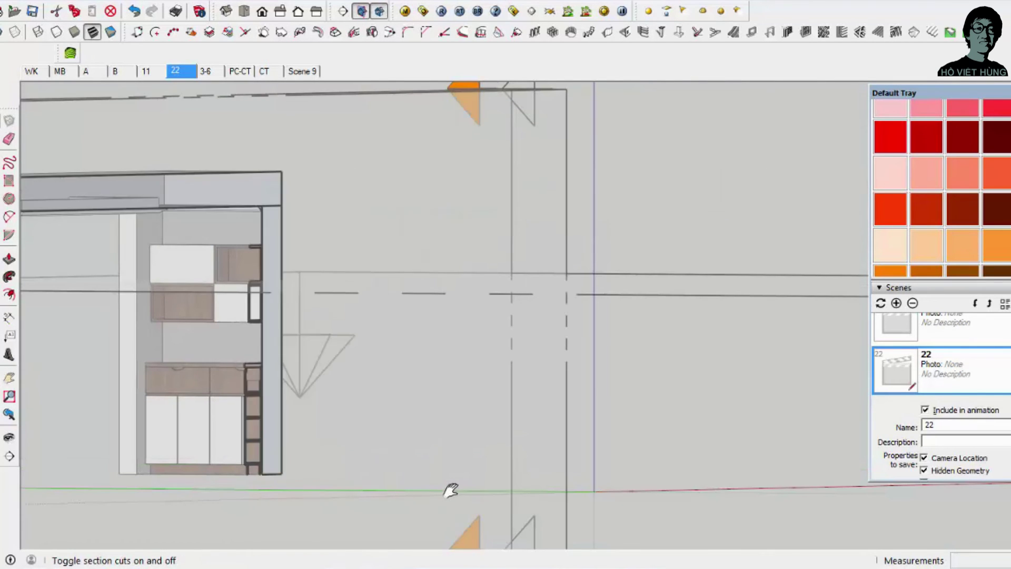
key(k)
shift+middle_drag(451, 490, 518, 421)
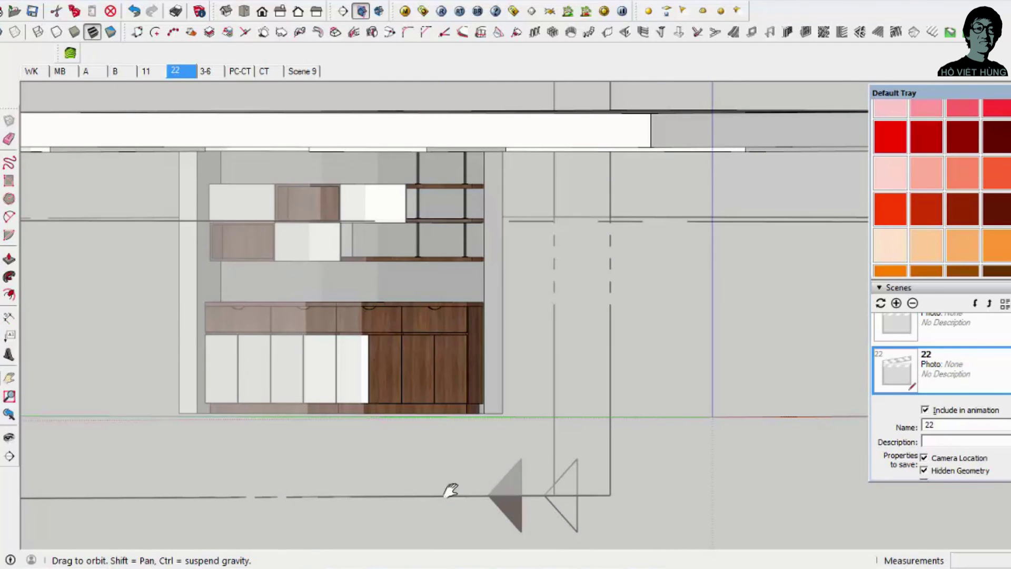
middle_drag(450, 490, 451, 421)
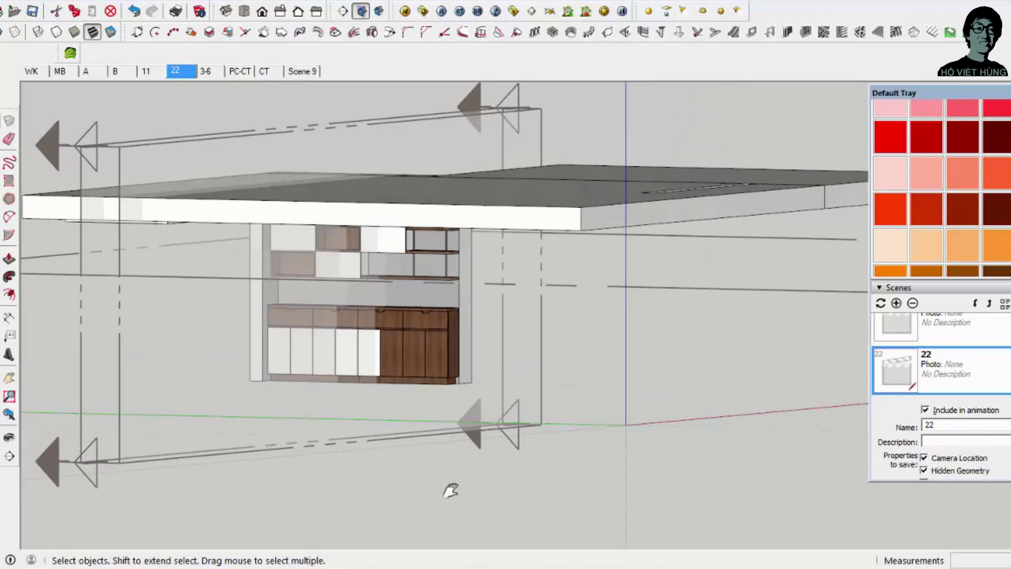
middle_drag(450, 489, 451, 485)
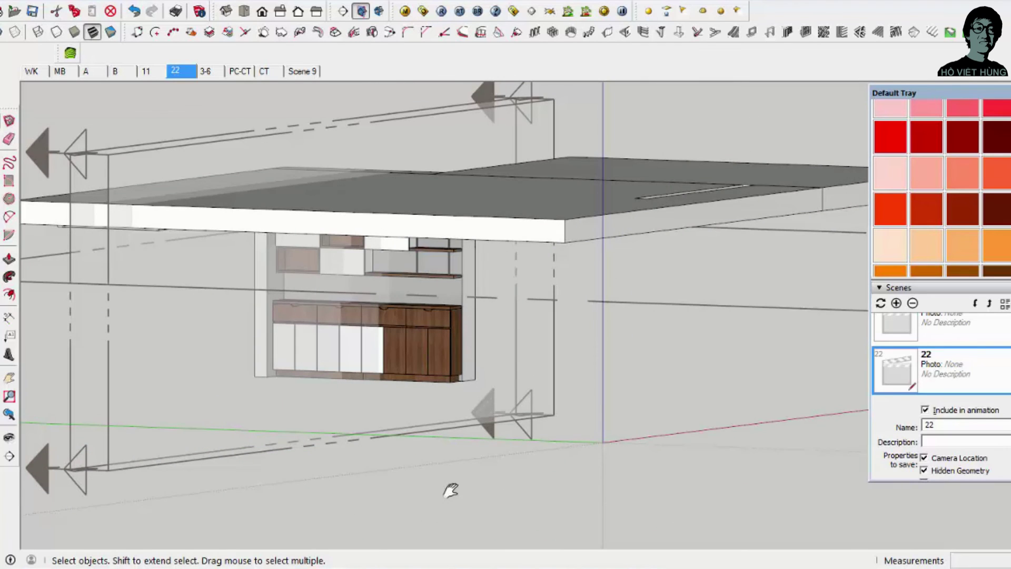
key(ctrl+shift+c)
Step: Move the section plane outward, then zoom to the whole model in front view
key(m)
scroll(450, 489, up, 3)
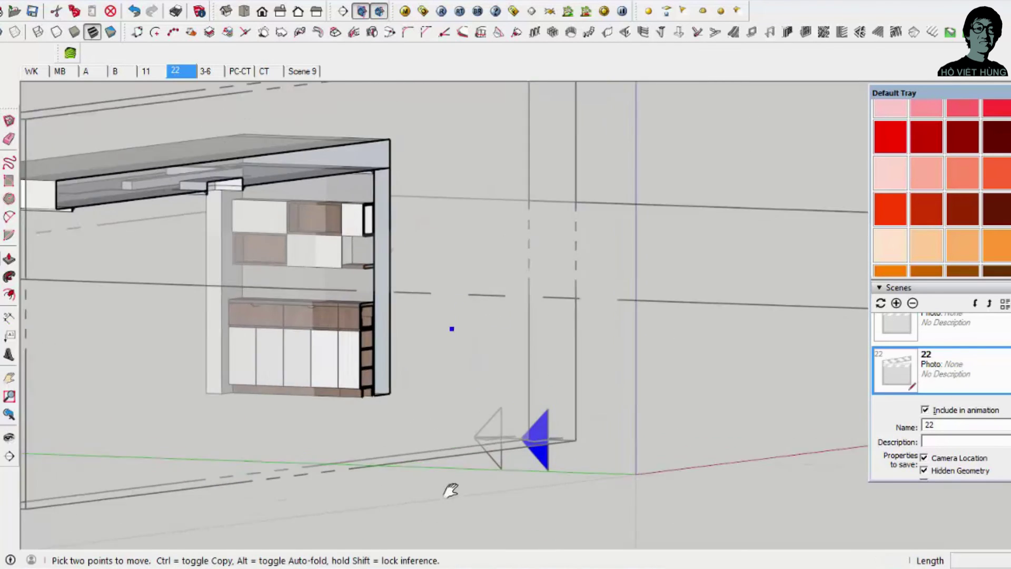
click(450, 489)
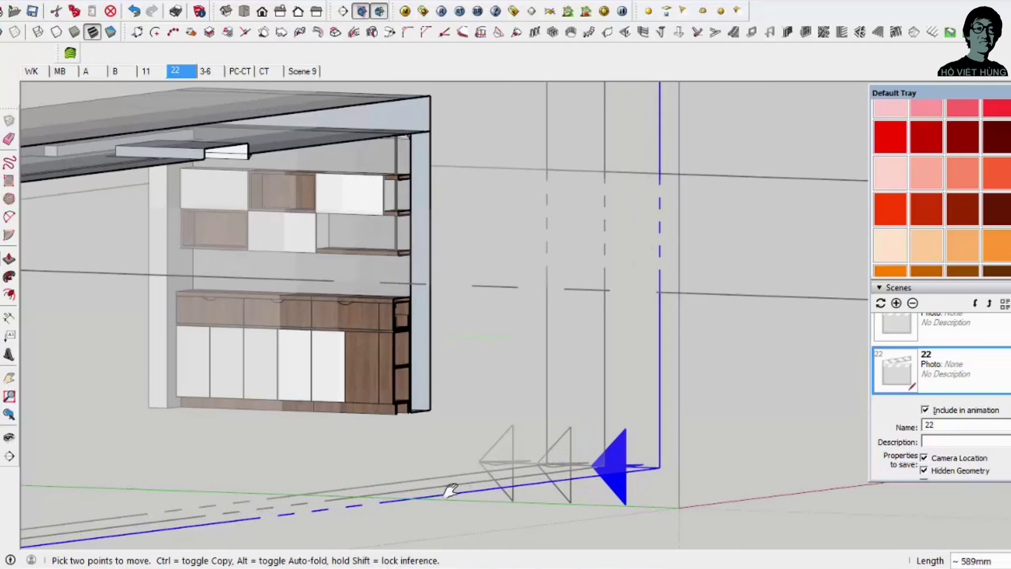
key(space)
key(shift+z)
key(f)
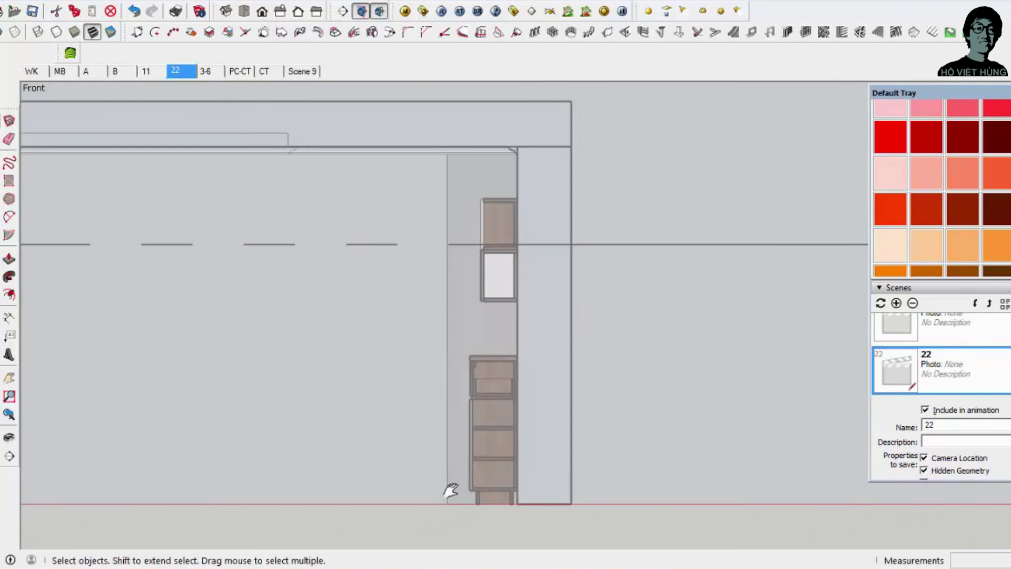
Step: Toggle section plane and cut display, orbit the model, and return to scene 11
key(alt+s)
scroll(450, 491, down, 5)
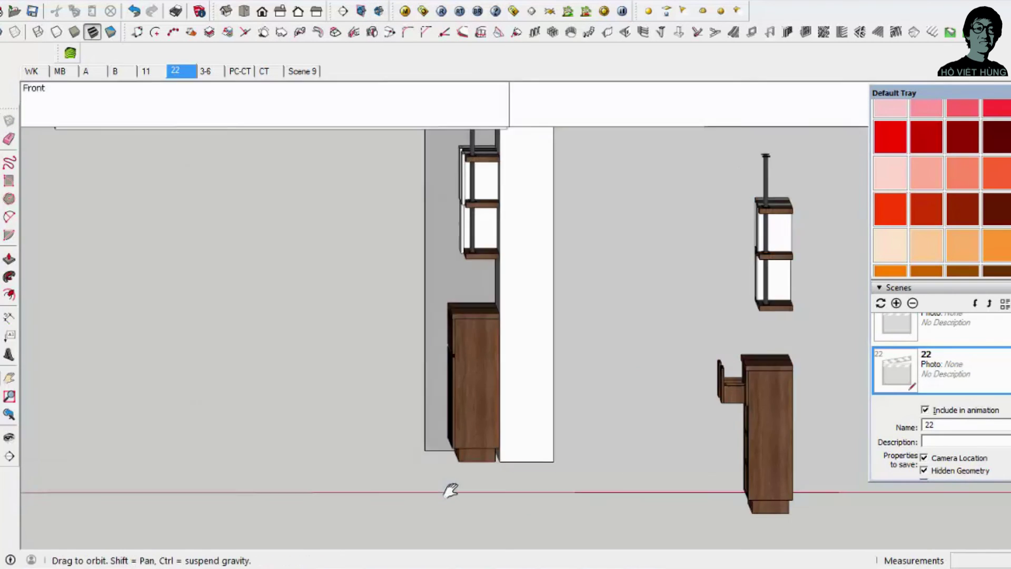
middle_drag(450, 491, 450, 490)
scroll(450, 491, up, 3)
key(alt+s)
scroll(450, 491, up, 3)
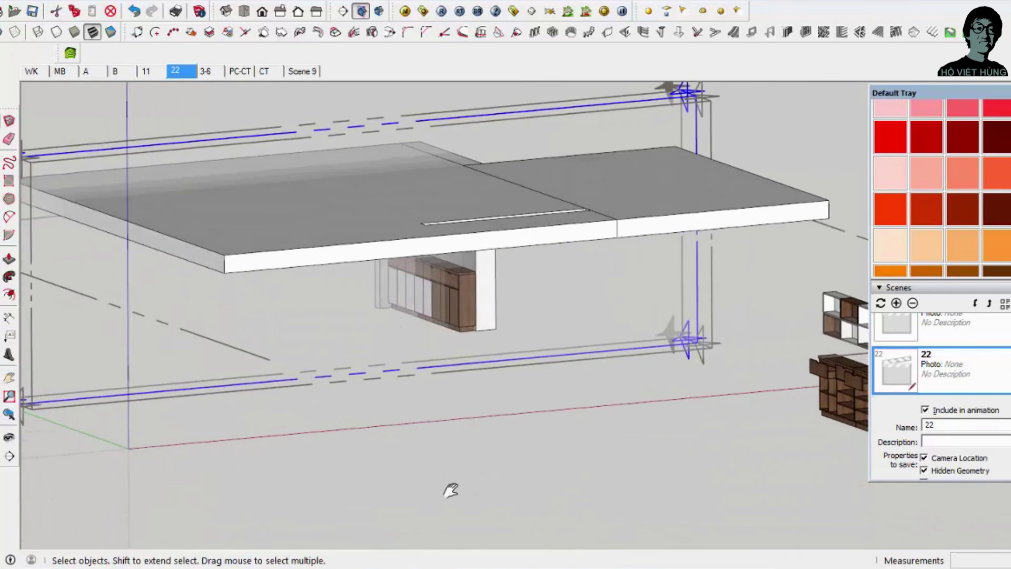
scroll(450, 491, up, 4)
click(298, 11)
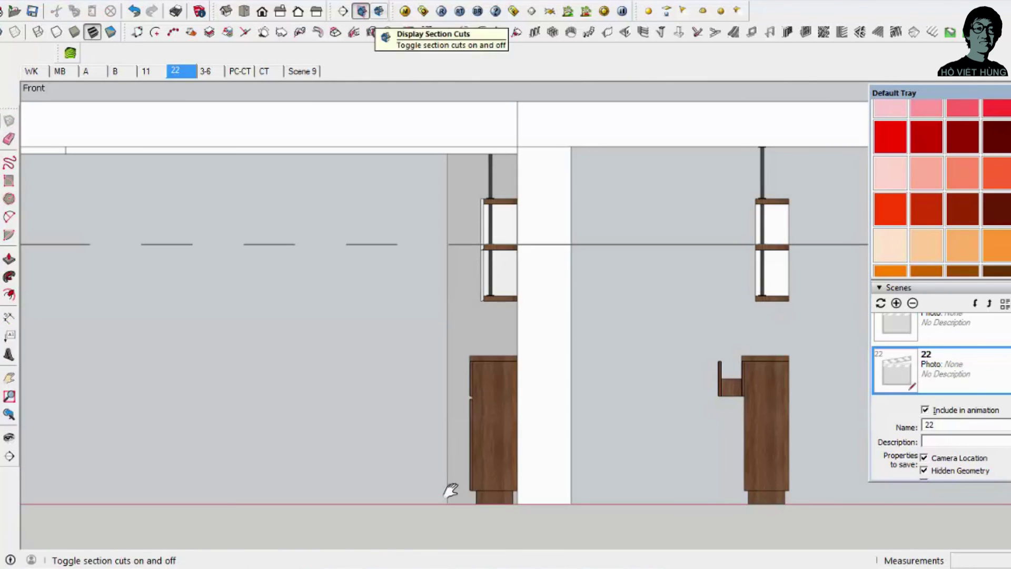
click(379, 10)
middle_drag(450, 491, 451, 491)
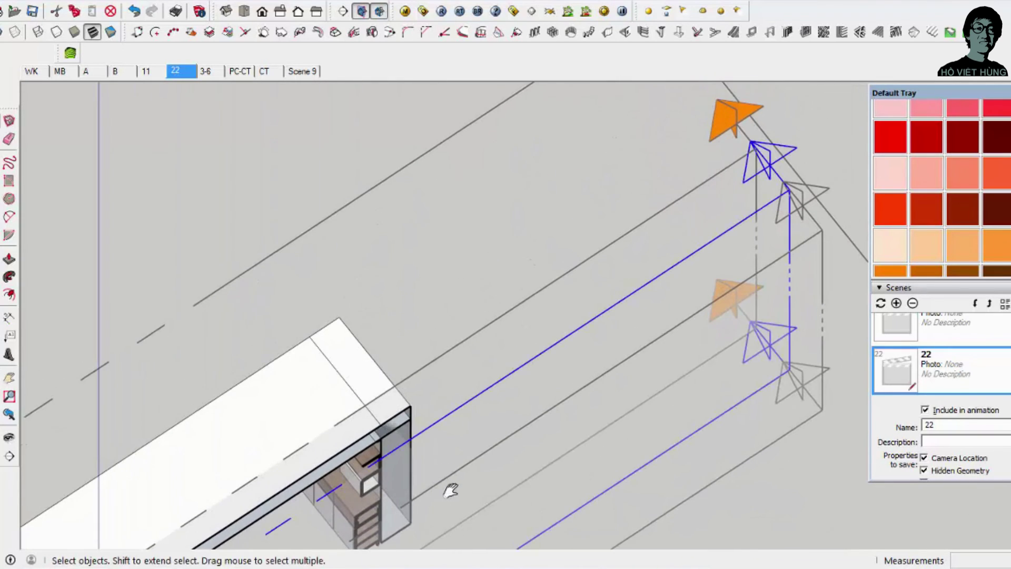
click(146, 71)
middle_drag(450, 491, 450, 491)
Step: Reposition the section plane, hide section planes in front view, and update scene 11
click(451, 491)
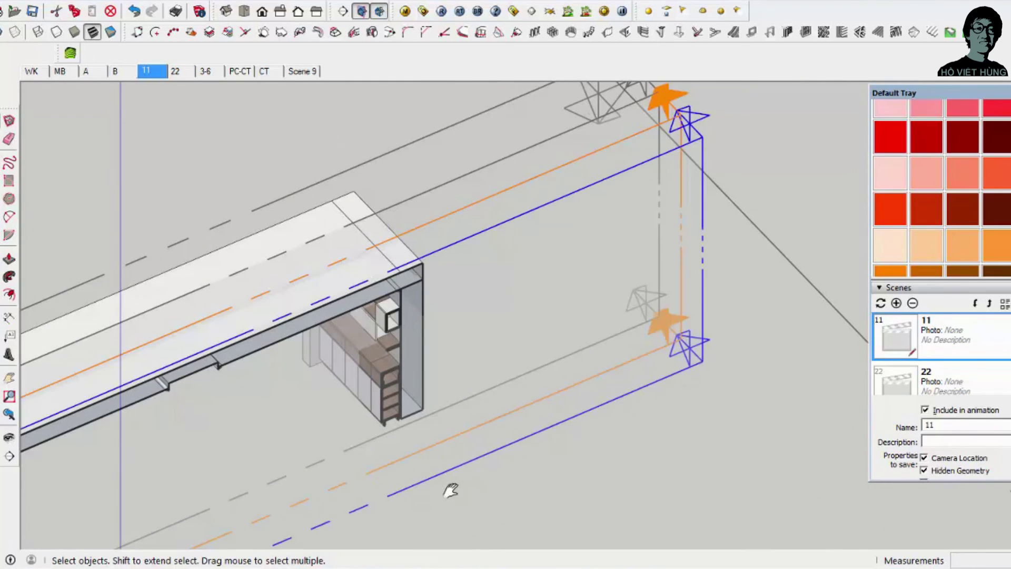
click(450, 490)
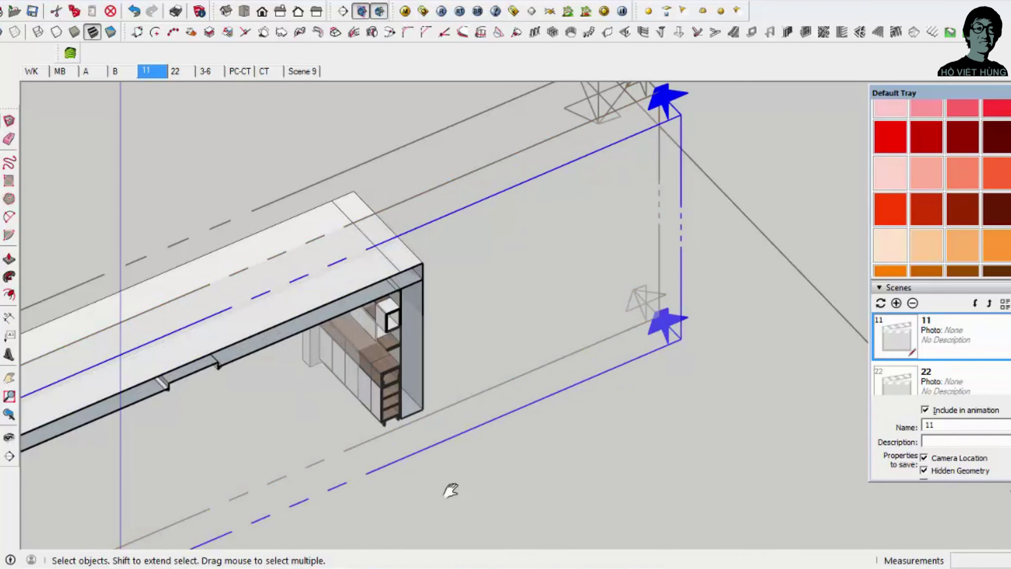
key(m)
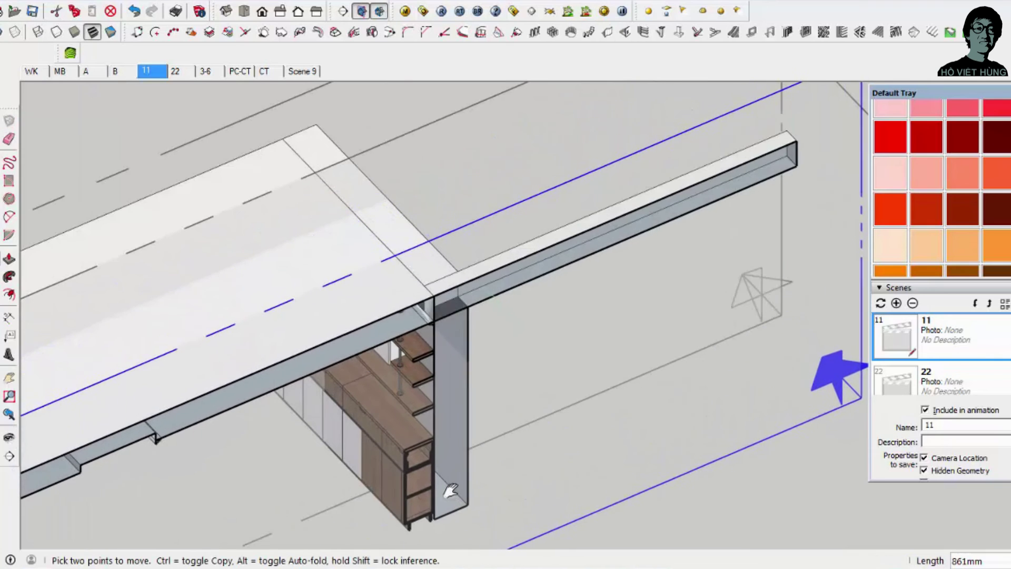
key(space)
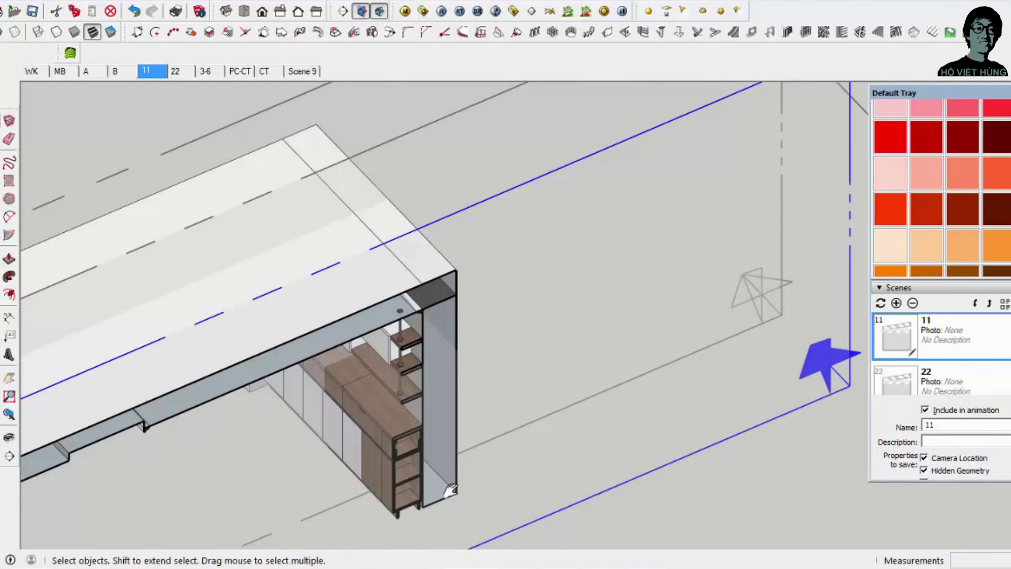
key(f)
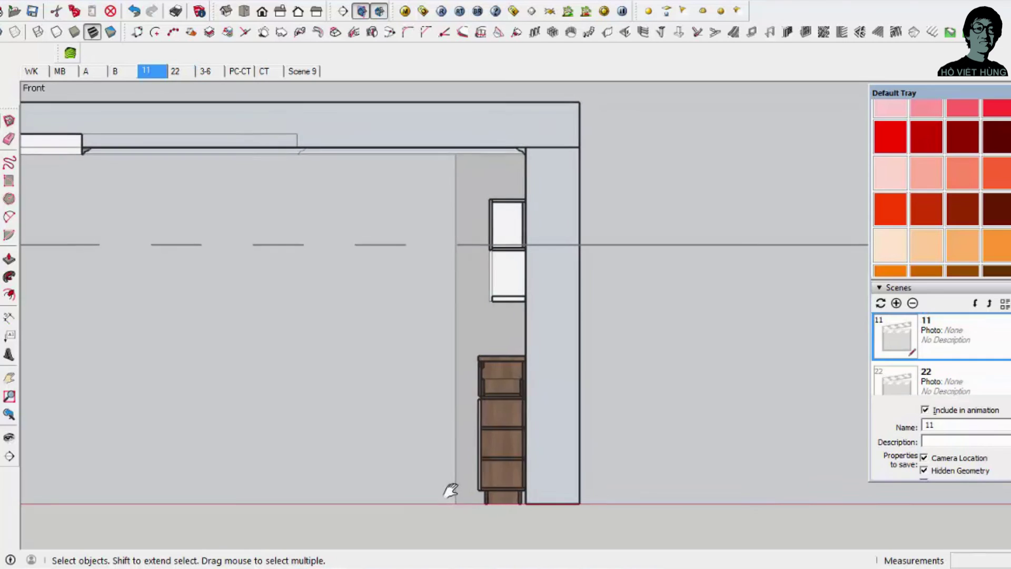
click(361, 11)
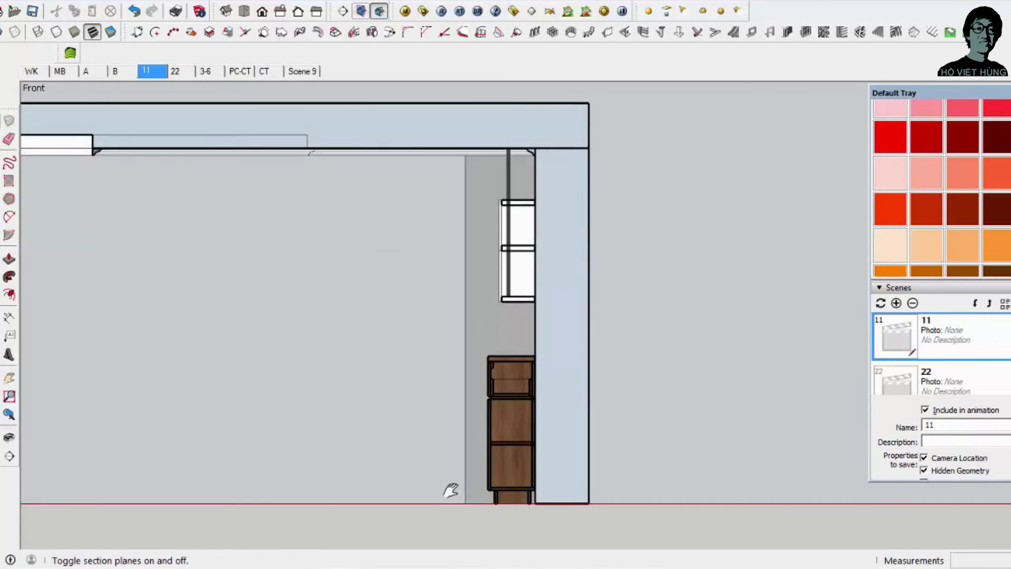
right_click(149, 71)
click(188, 129)
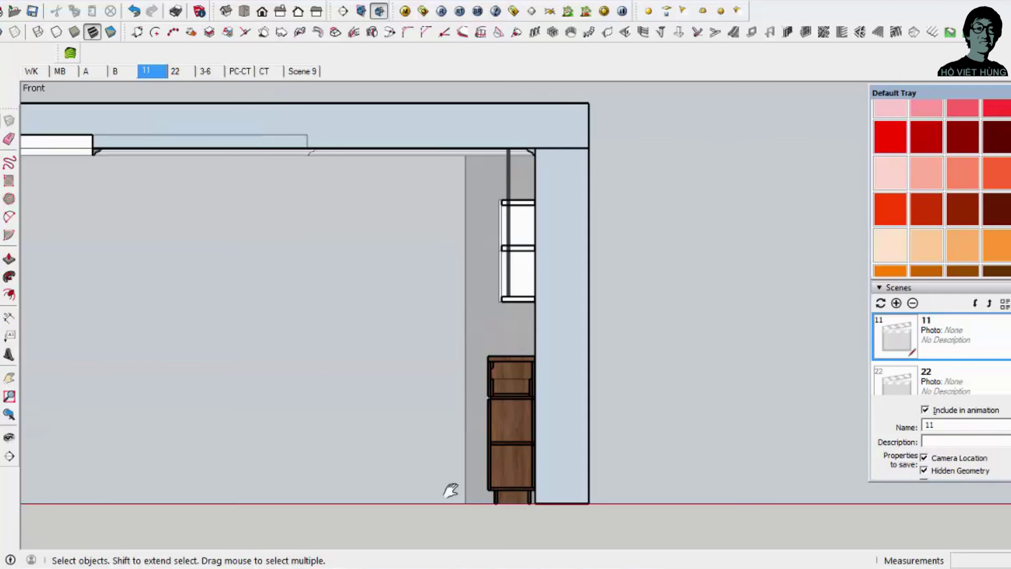
Step: Step through scenes 22, 3-6, PC-CT and CT, then return to LayOut
key(Page_Down)
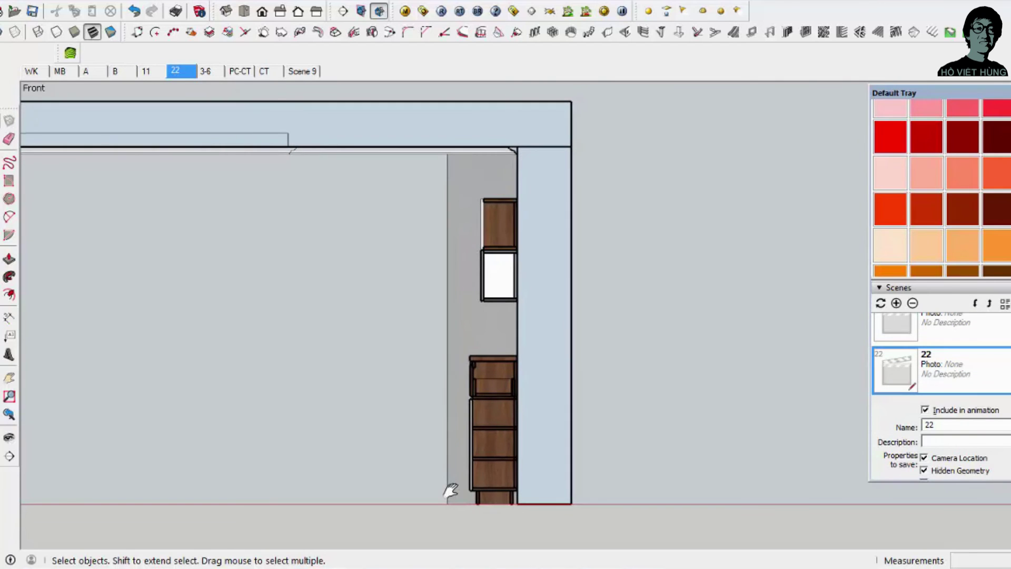
key(Page_Down)
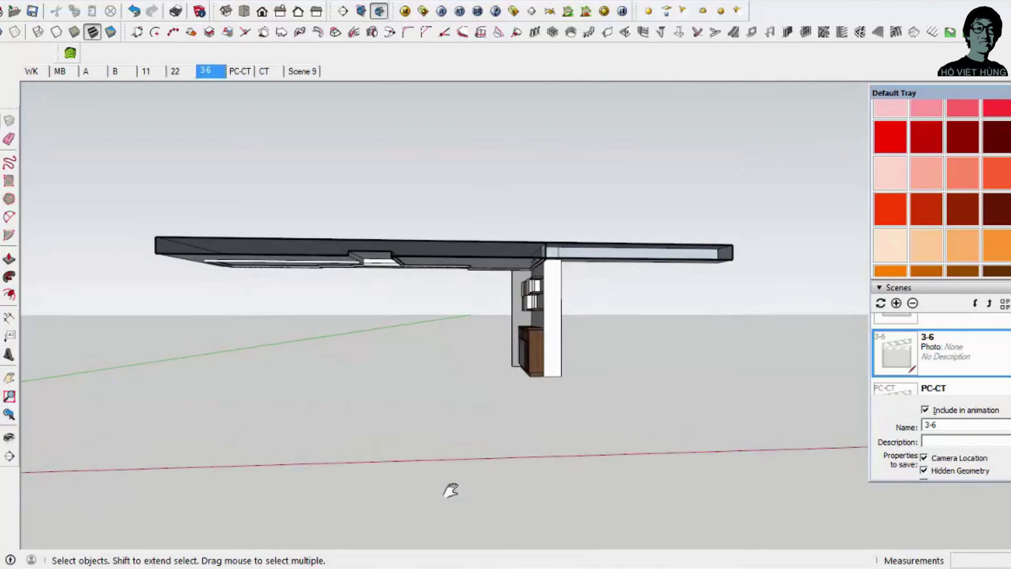
key(Page_Down)
key(Page_Down)
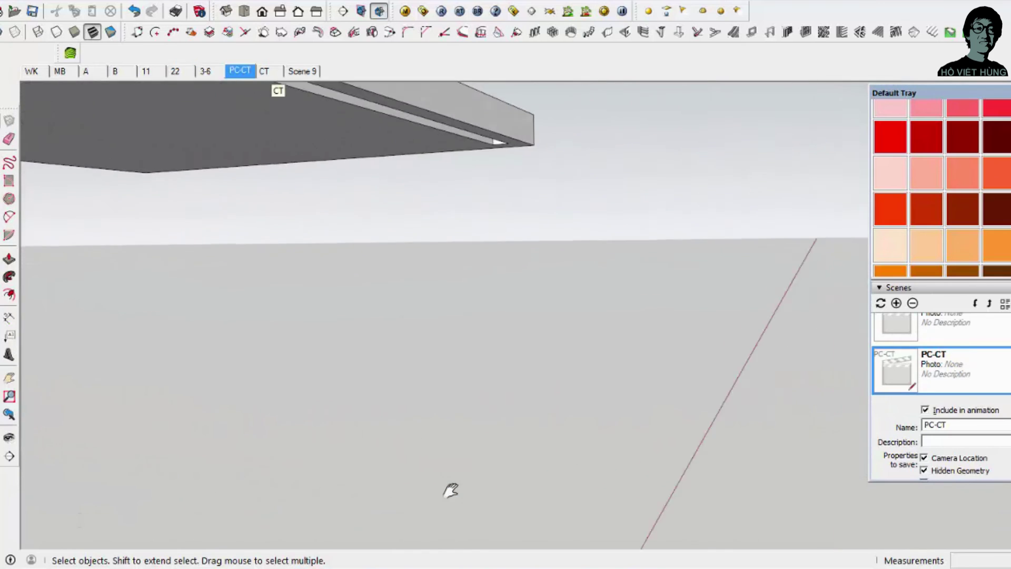
key(F6)
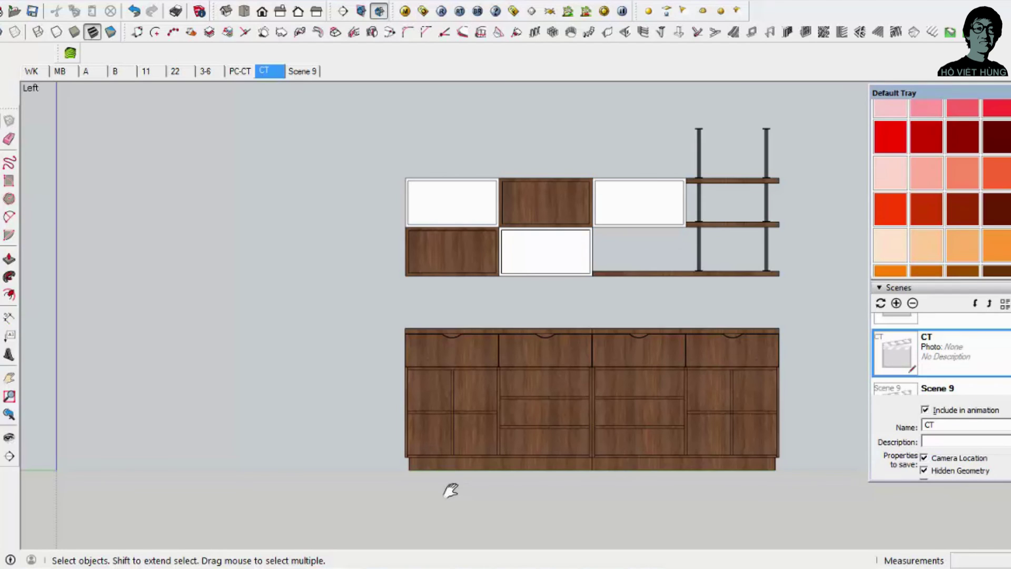
key(alt+Tab)
Step: Update the middle viewport's model reference and check the right viewport's scene setting
click(450, 490)
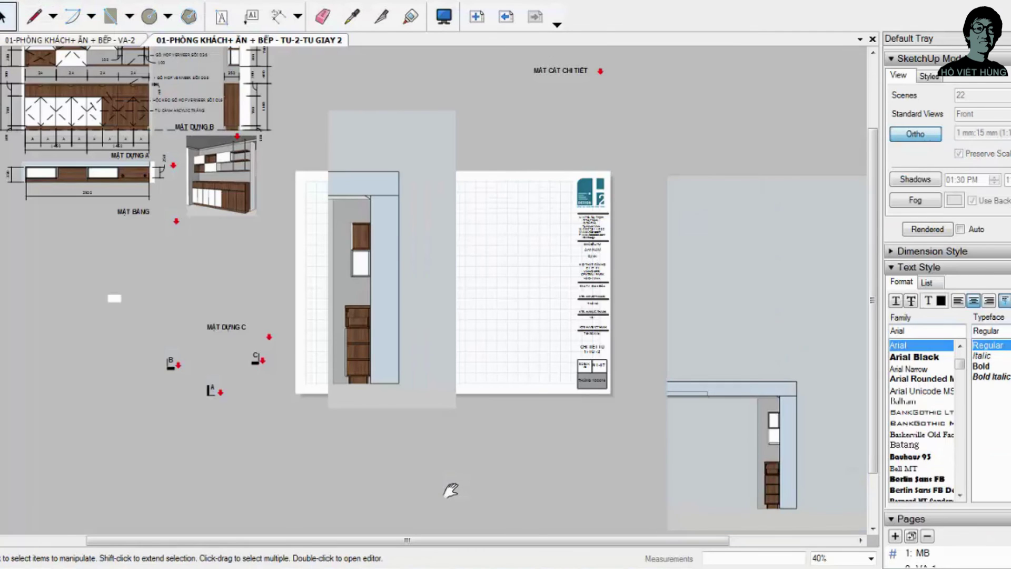
right_click(387, 223)
click(450, 490)
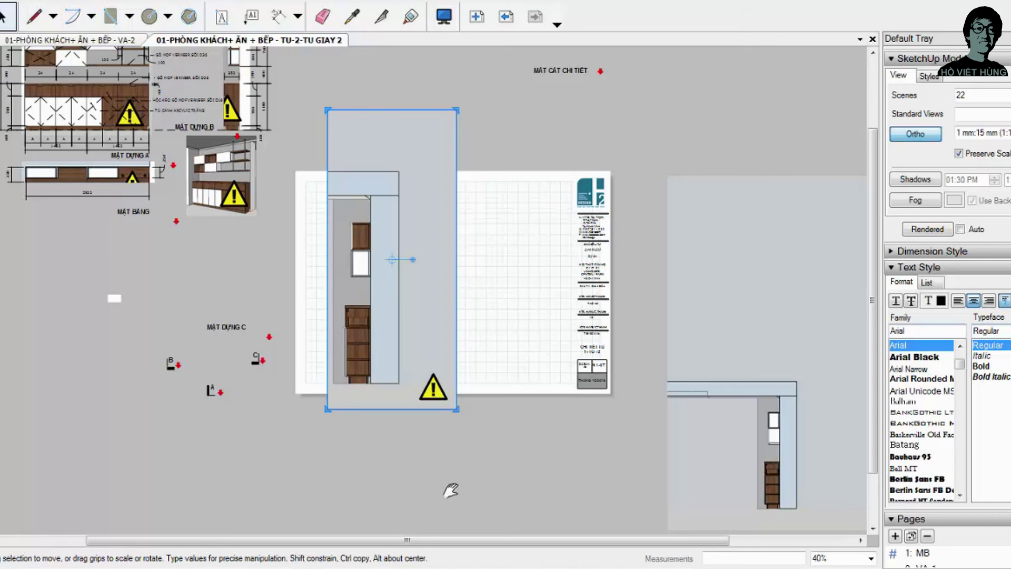
scroll(450, 490, down, 2)
right_click(392, 264)
mouse_move(429, 508)
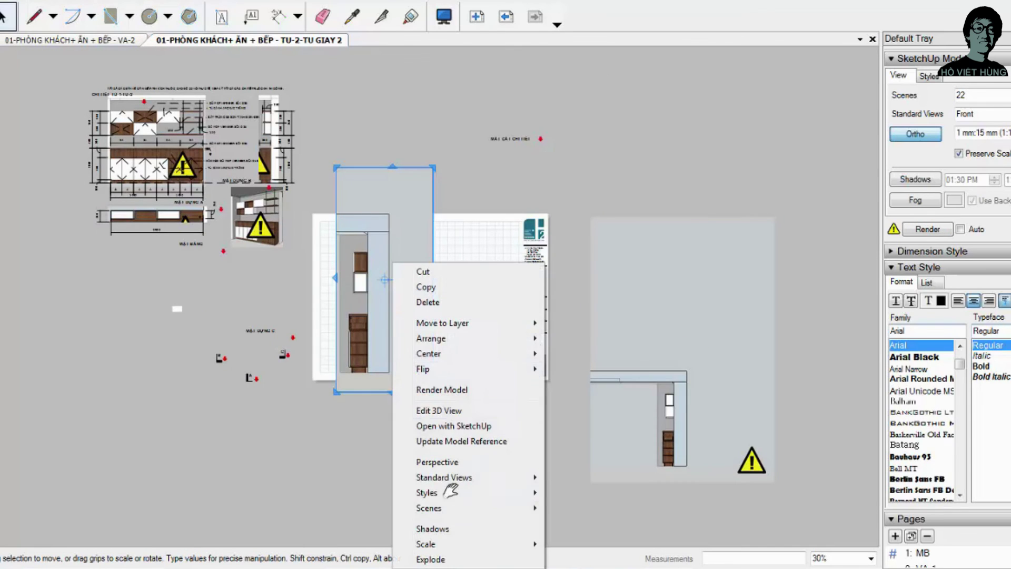
click(648, 287)
right_click(649, 287)
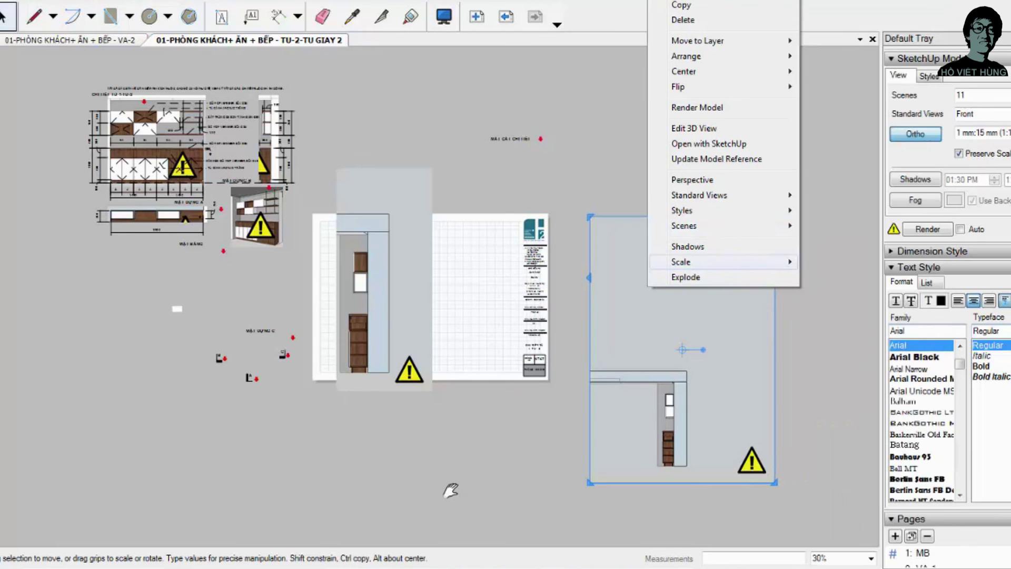
key(Escape)
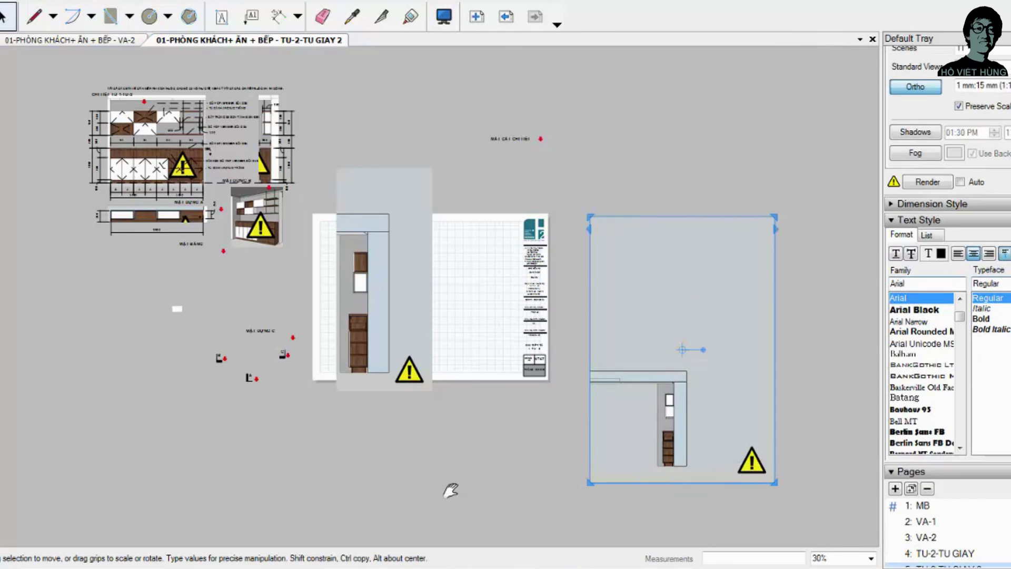
Step: Move the right viewport up and place a copy below showing the PC-CT scene
drag(684, 358, 766, 170)
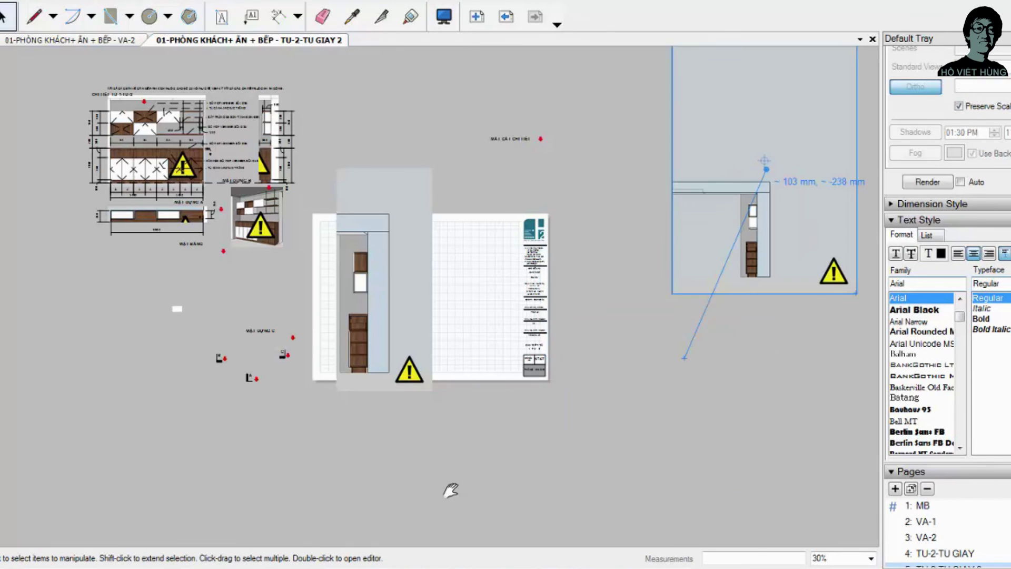
click(762, 127)
drag(761, 127, 651, 447)
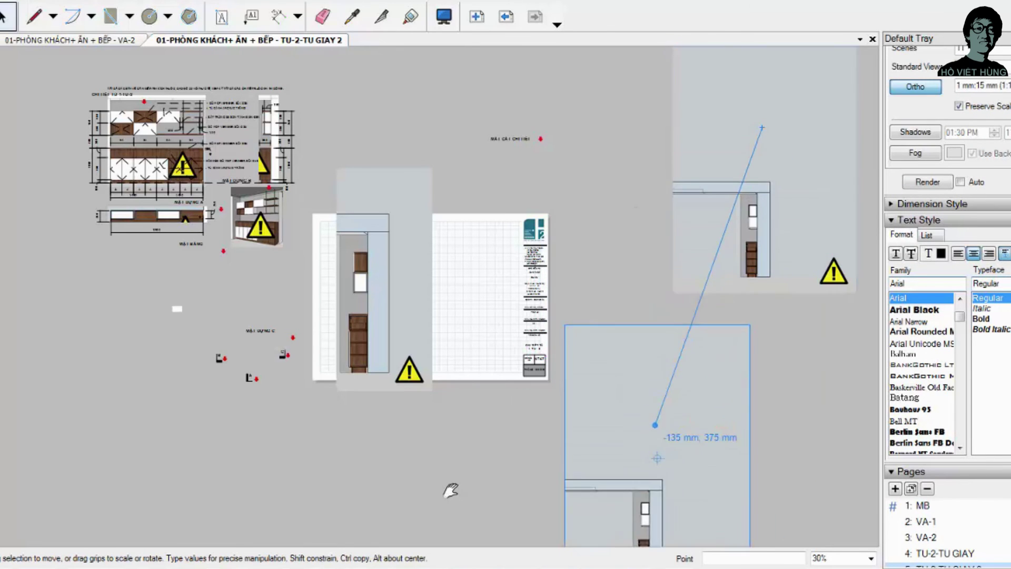
right_click(651, 446)
mouse_move(686, 350)
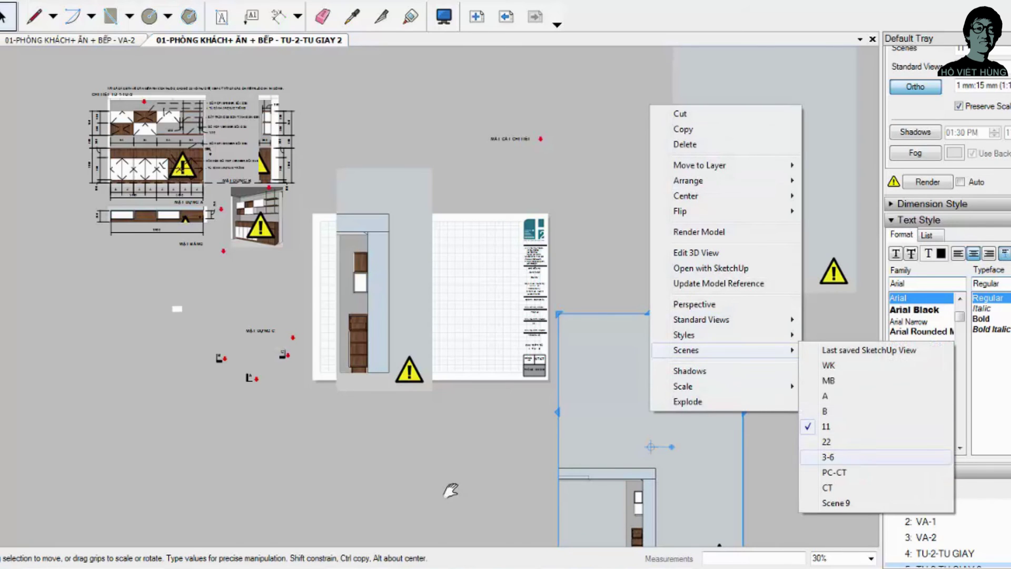
click(834, 472)
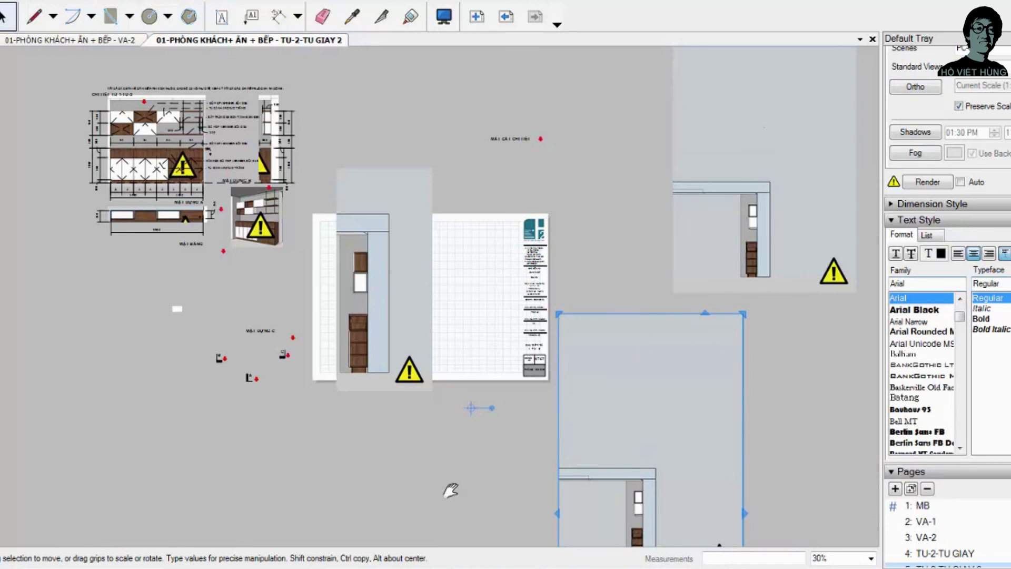
Step: Place another viewport copy further right and set it to the CT scene
click(745, 514)
drag(657, 431, 805, 380)
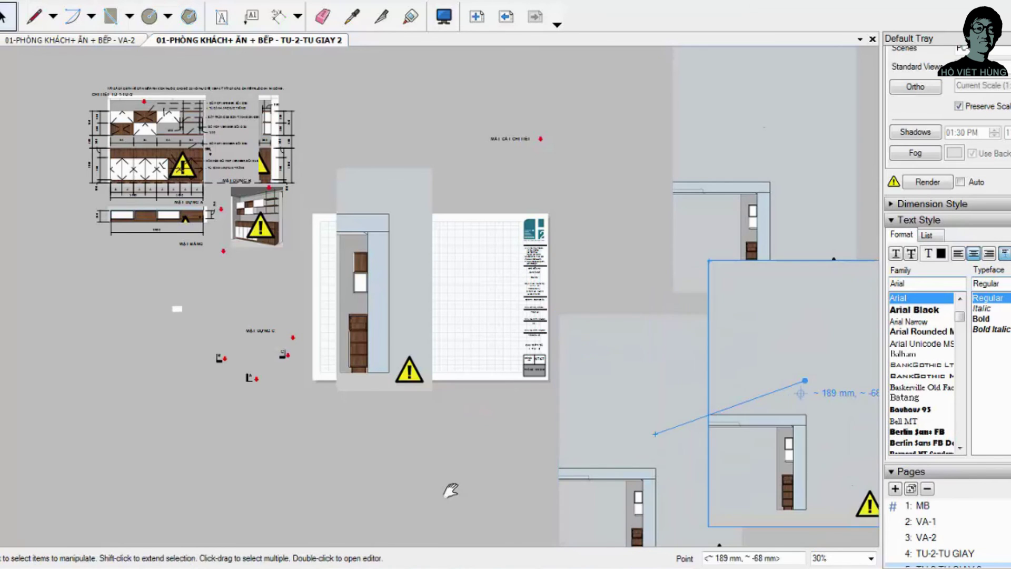
right_click(805, 380)
click(679, 456)
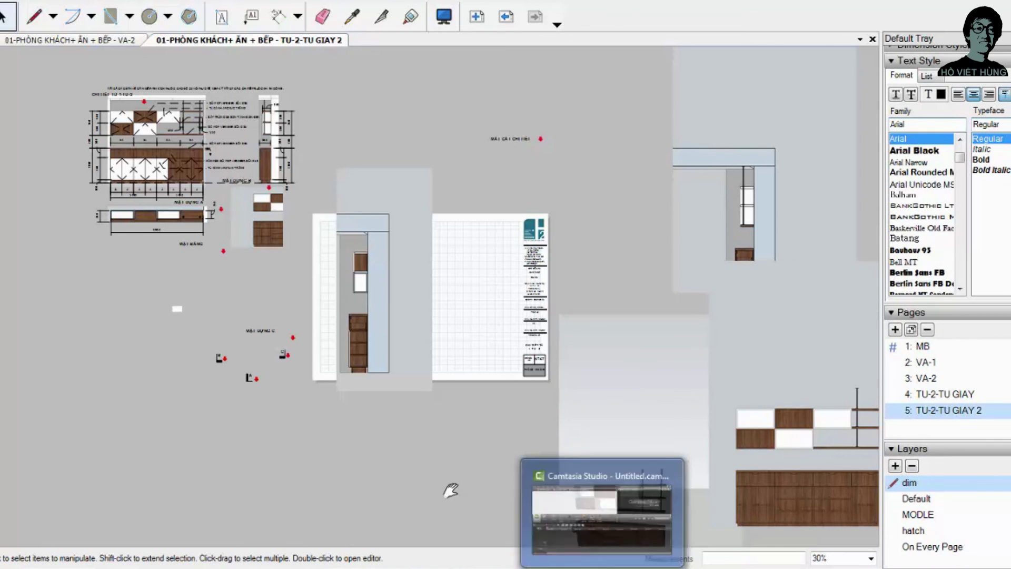
Step: Stretch the top-right viewport downward and turn off its automatic rendering
click(605, 505)
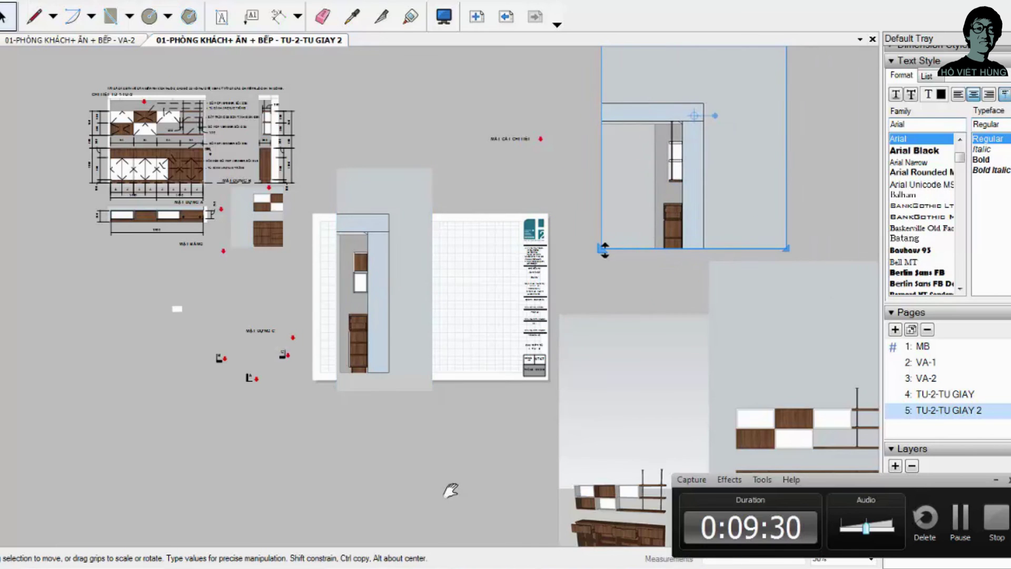
drag(602, 248, 583, 308)
click(961, 241)
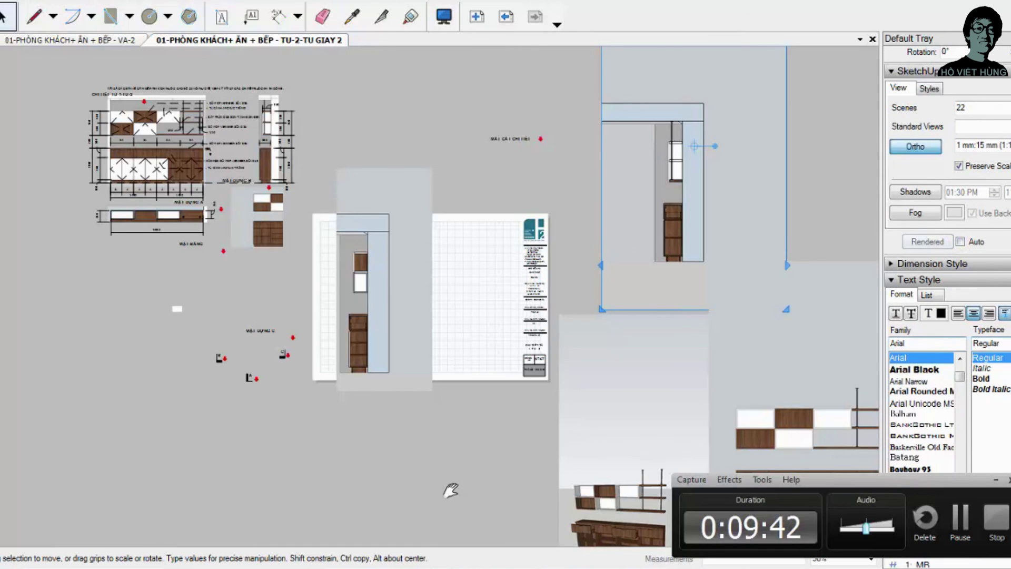
Step: Crop the centre viewport on all four sides into a narrow strip and move it to the sheet's left
click(372, 364)
scroll(371, 365, up, 3)
scroll(372, 365, up, 1)
drag(374, 415, 374, 384)
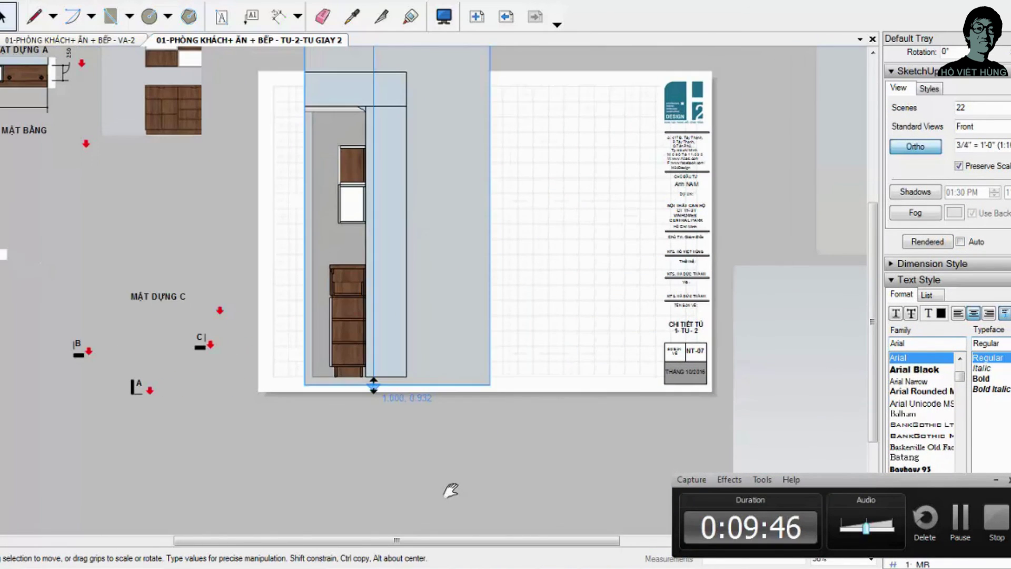
drag(490, 204, 375, 203)
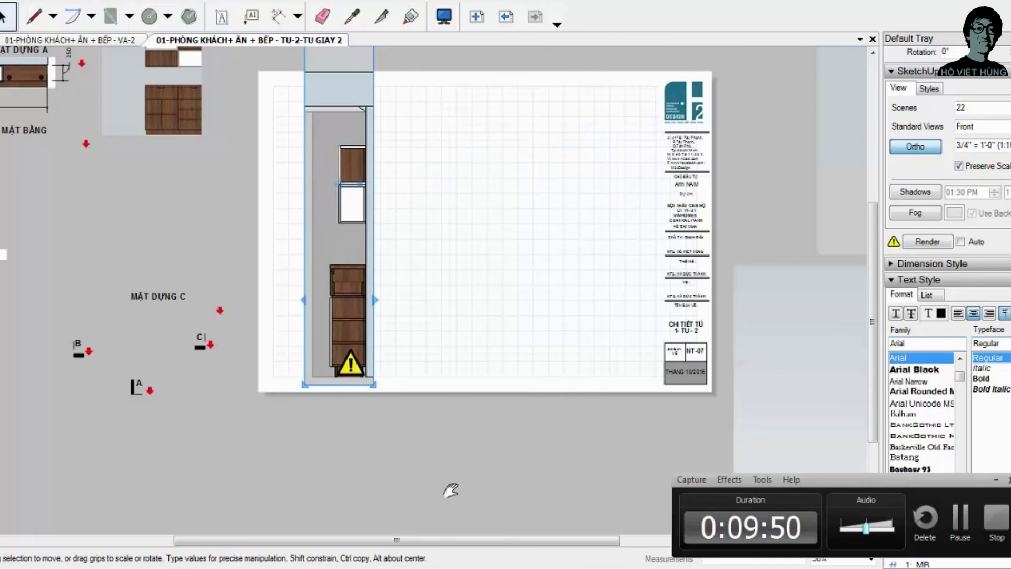
drag(304, 239, 324, 239)
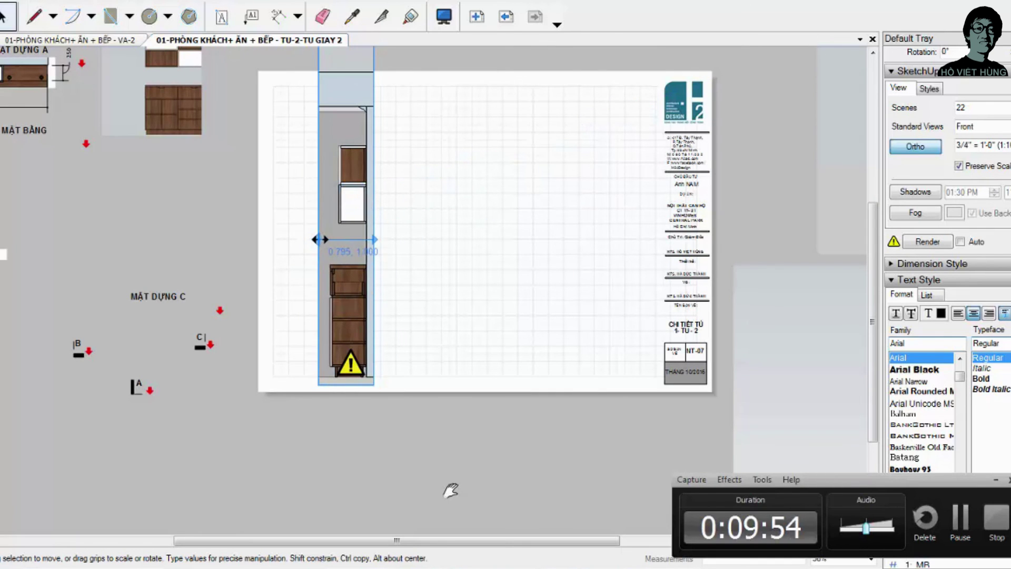
scroll(379, 321, down, 2)
scroll(378, 321, down, 1)
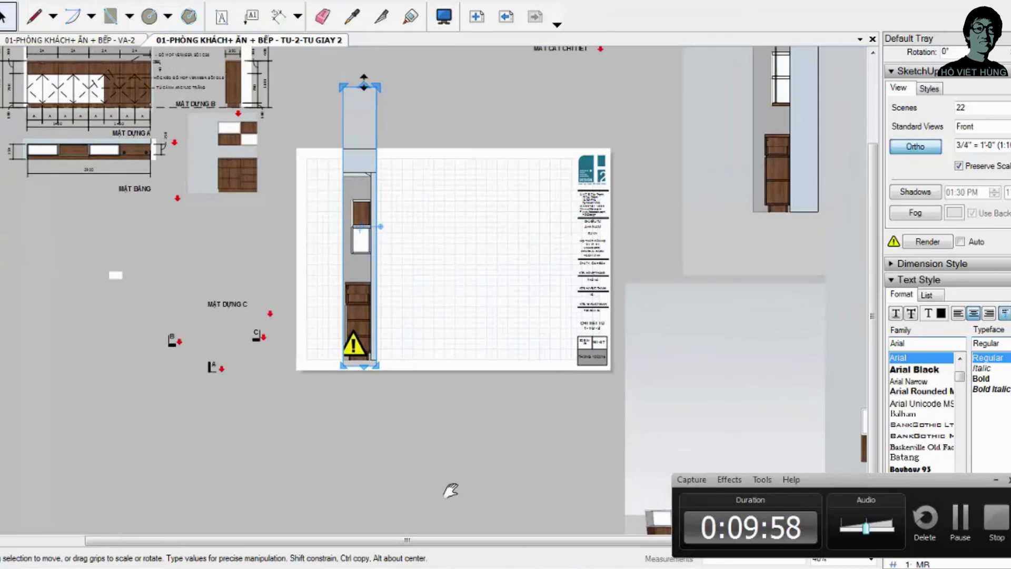
drag(358, 78, 358, 164)
key(Escape)
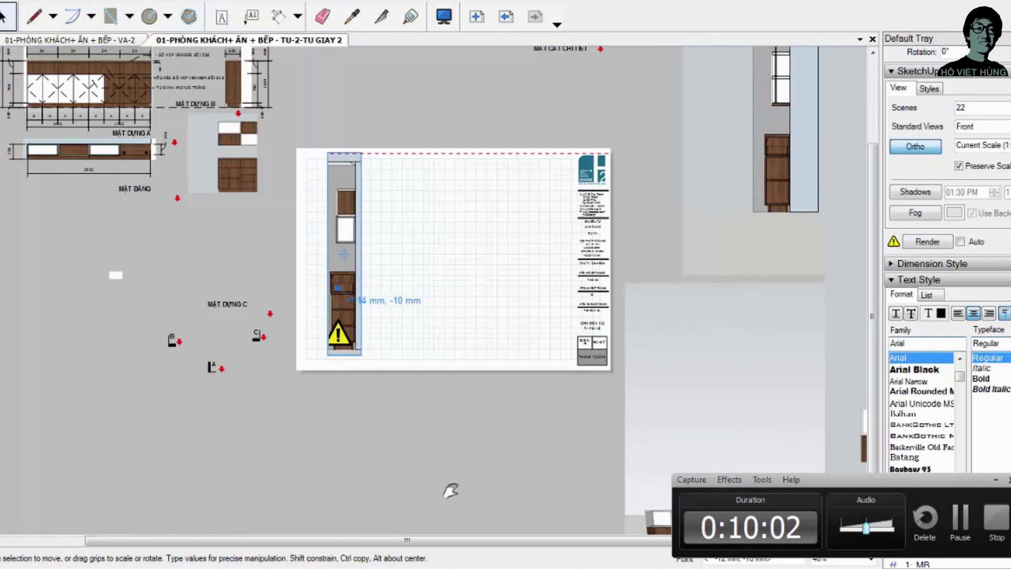
drag(378, 267, 358, 258)
Step: Start moving the large scene 11 viewport onto the sheet, then cancel the move
scroll(358, 258, up, 1)
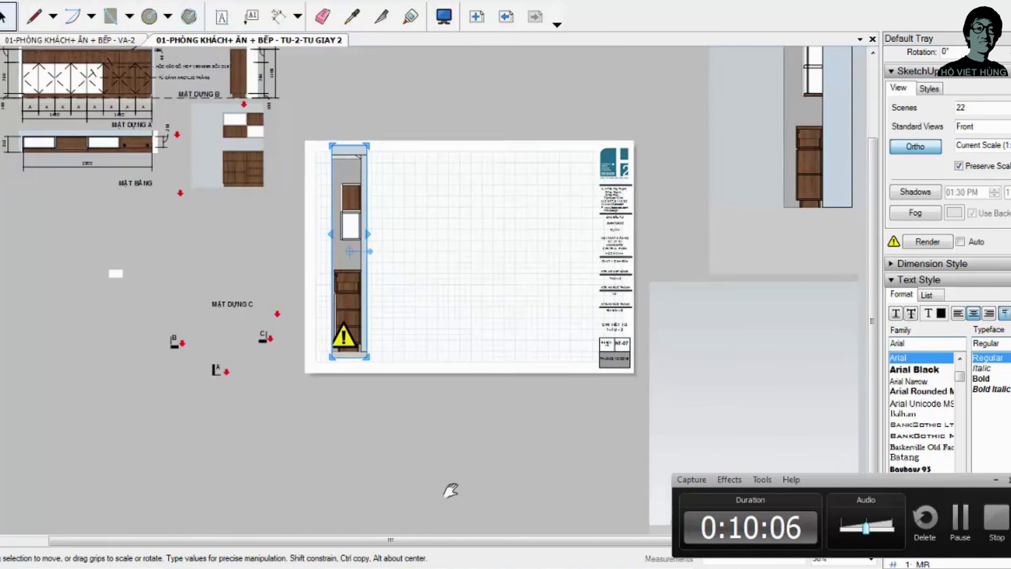
scroll(360, 259, down, 1)
drag(492, 242, 793, 184)
key(Escape)
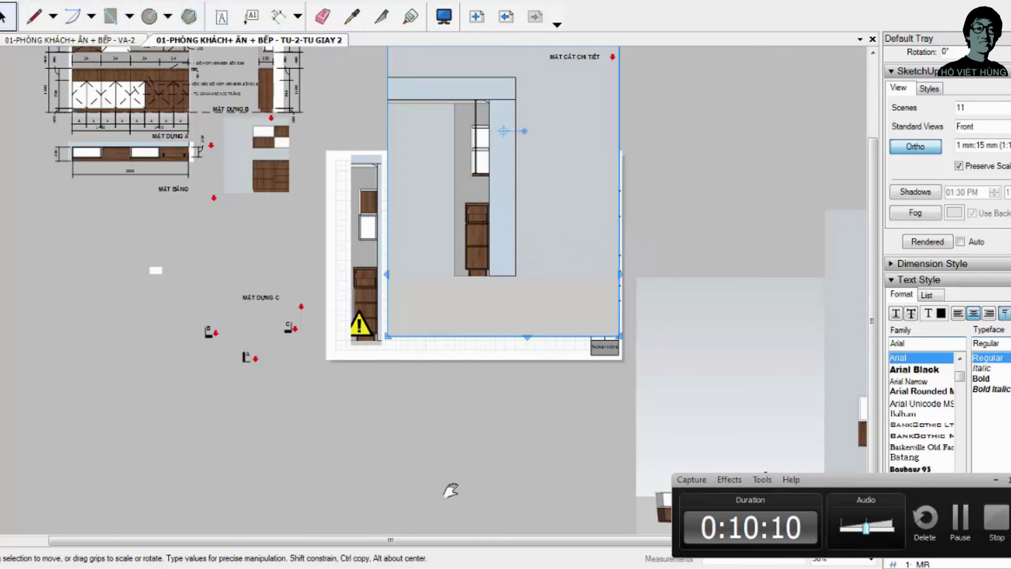
Step: Crop the large viewport's bottom, left and right edges inward
click(366, 250)
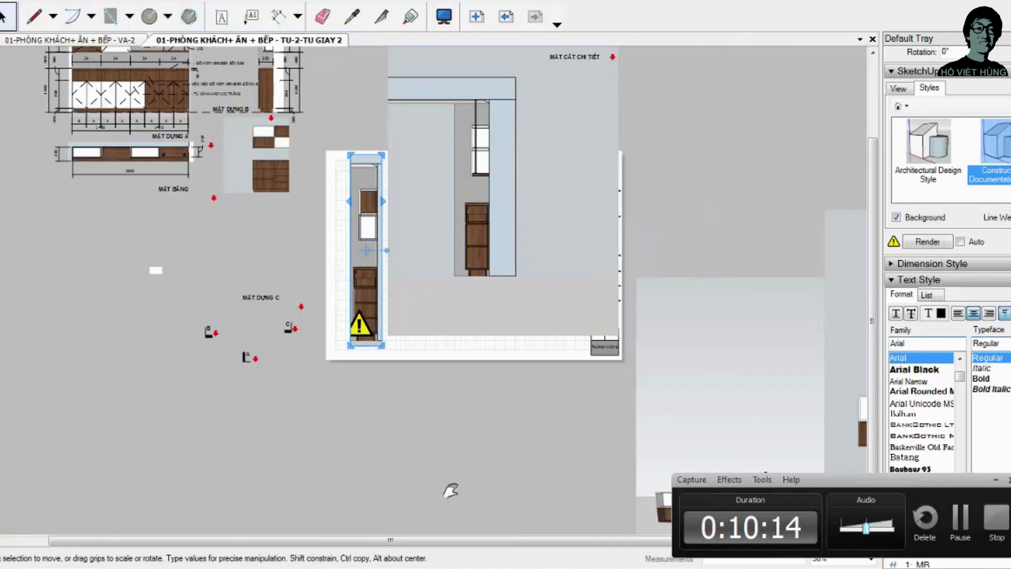
click(506, 316)
drag(509, 335, 509, 277)
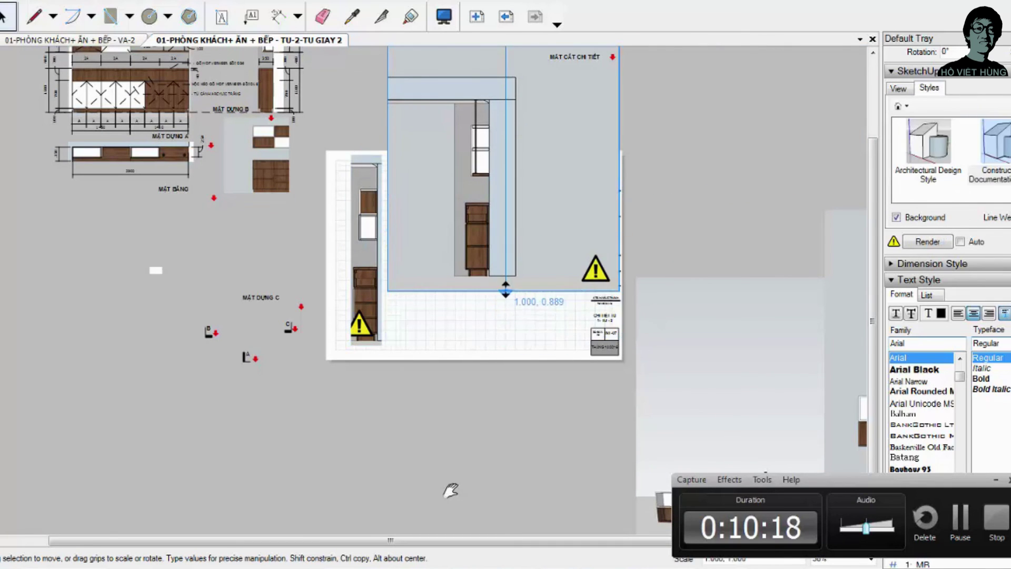
drag(388, 200, 455, 200)
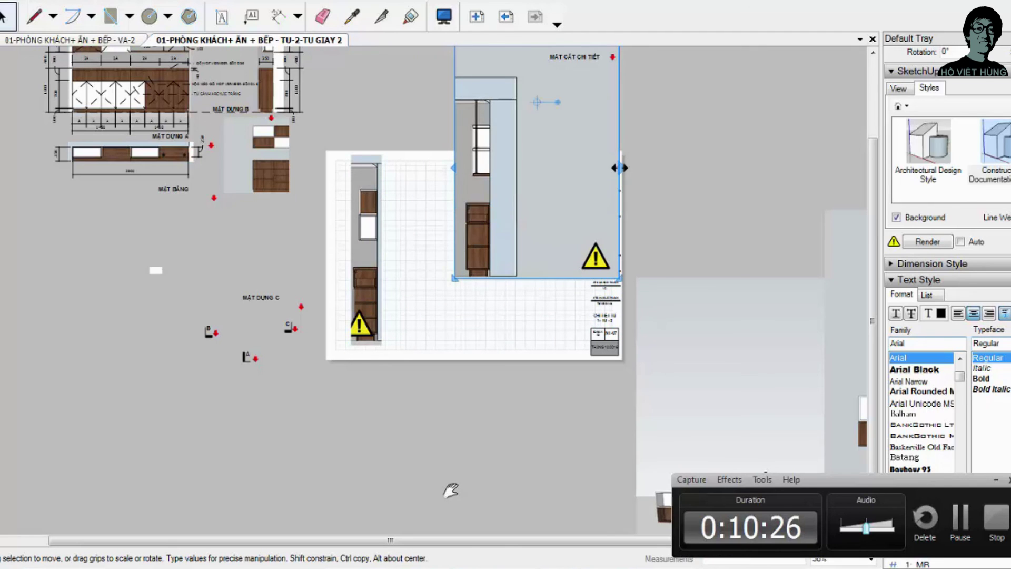
drag(621, 169, 503, 168)
scroll(260, 454, down, 1)
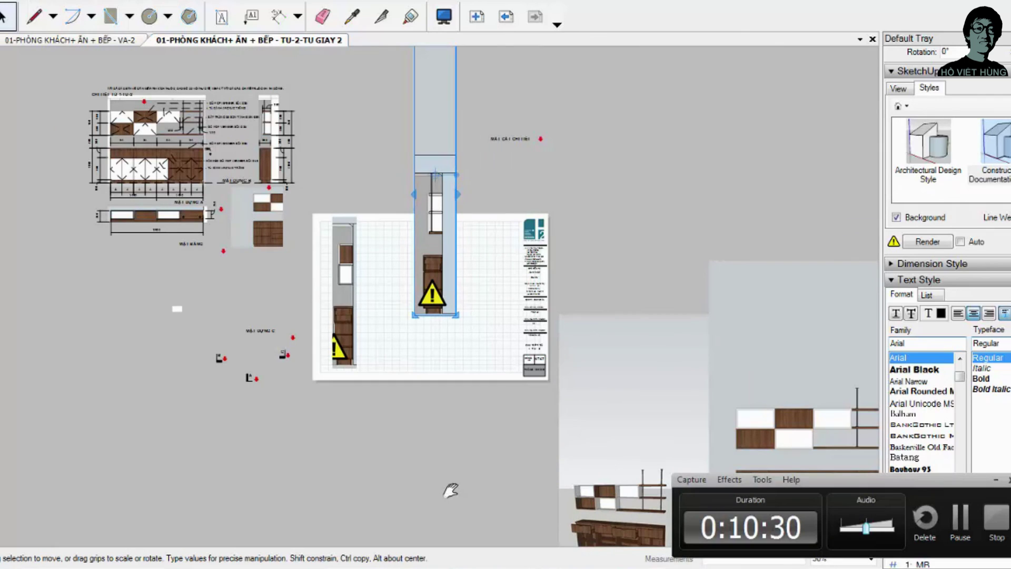
click(450, 490)
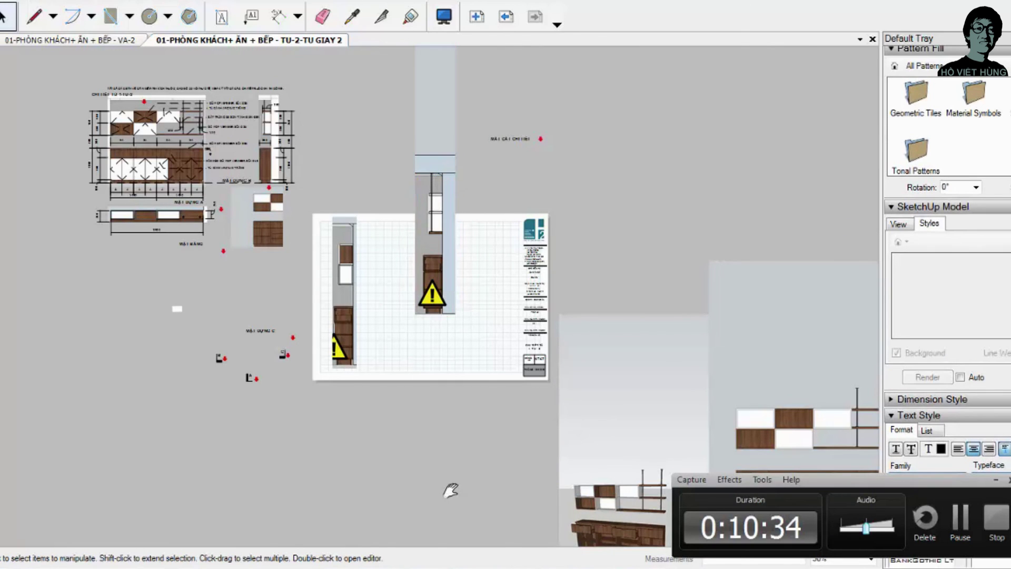
Step: Place the tall elevation on the sheet, crop its top and right side, and bring the long cabinet view over
click(435, 237)
drag(435, 237, 385, 298)
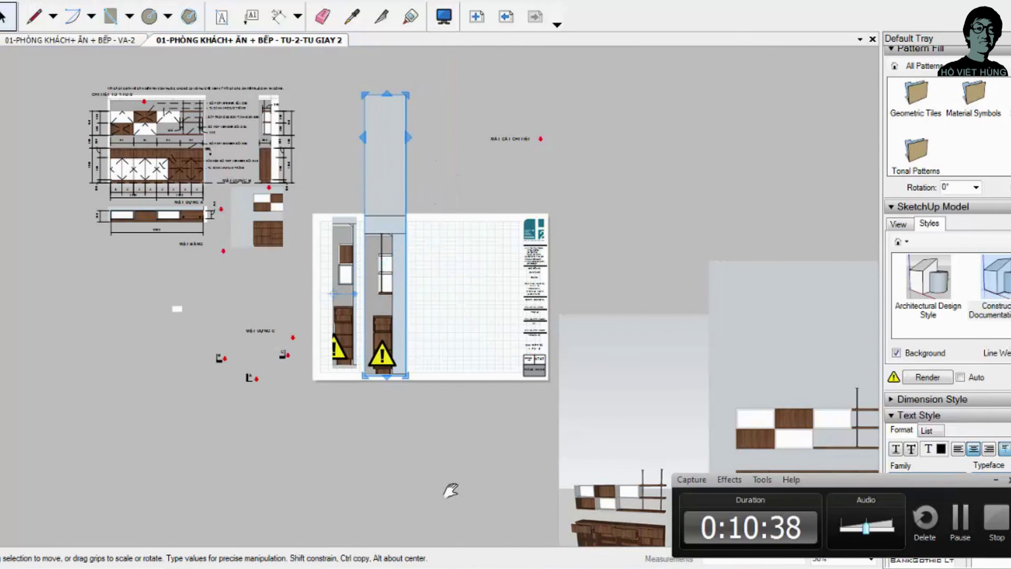
drag(387, 95, 384, 207)
scroll(333, 292, up, 1)
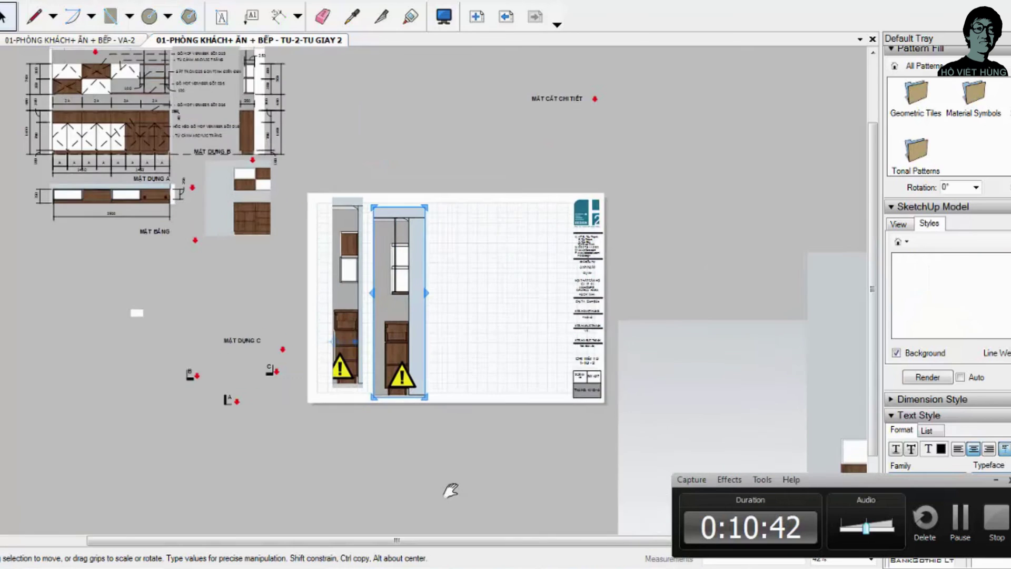
scroll(329, 324, up, 2)
scroll(329, 324, down, 1)
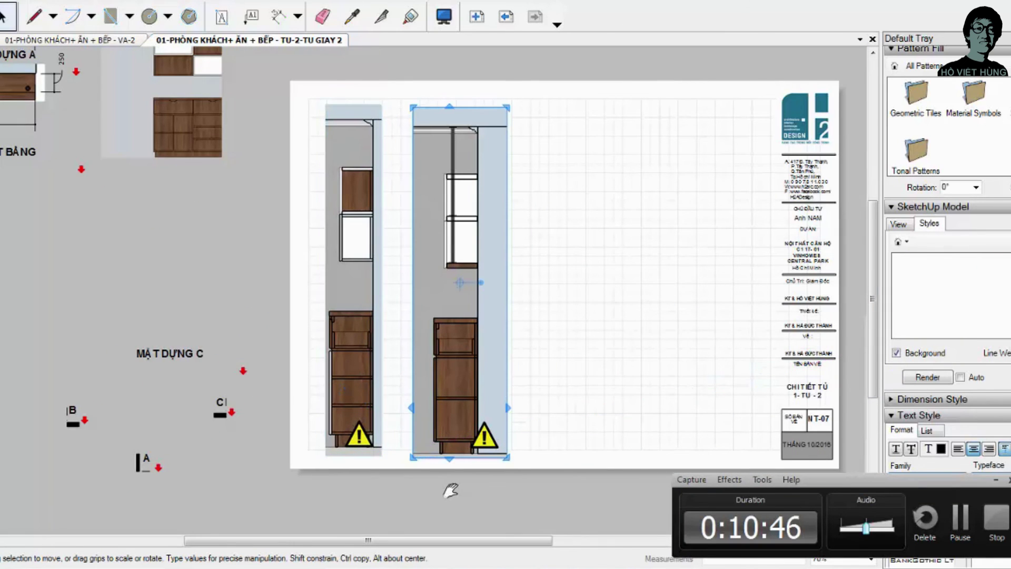
key(Up)
key(Up)
key(Up)
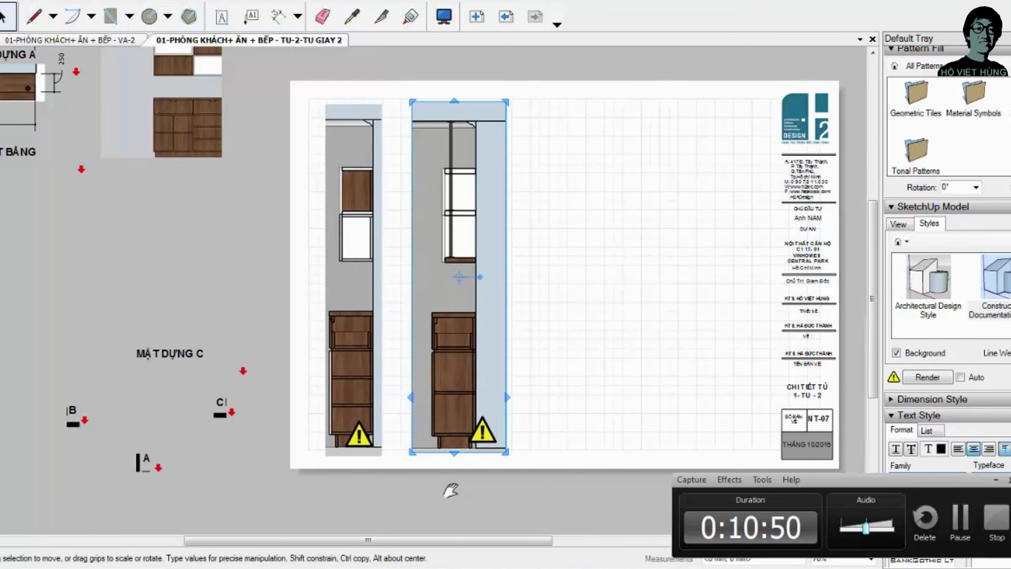
drag(506, 193, 482, 195)
scroll(482, 211, down, 1)
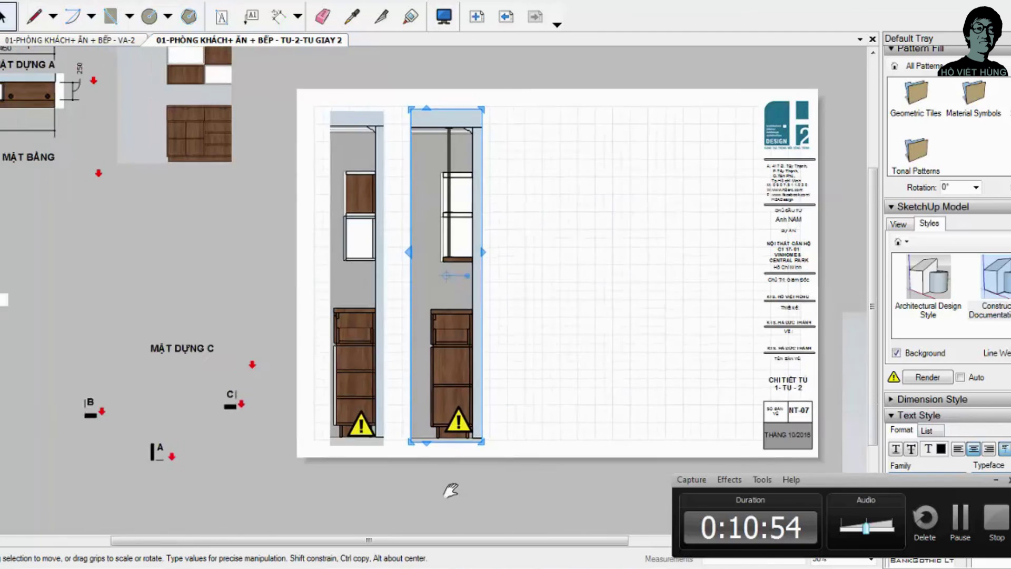
scroll(400, 269, down, 3)
mouse_move(614, 503)
mouse_down()
mouse_move(587, 242)
mouse_move(508, 227)
mouse_up()
Step: Crop the long cabinet view's top, switch it to the CT scene, and set its scale to 1 mm:25 mm
scroll(505, 220, up, 1)
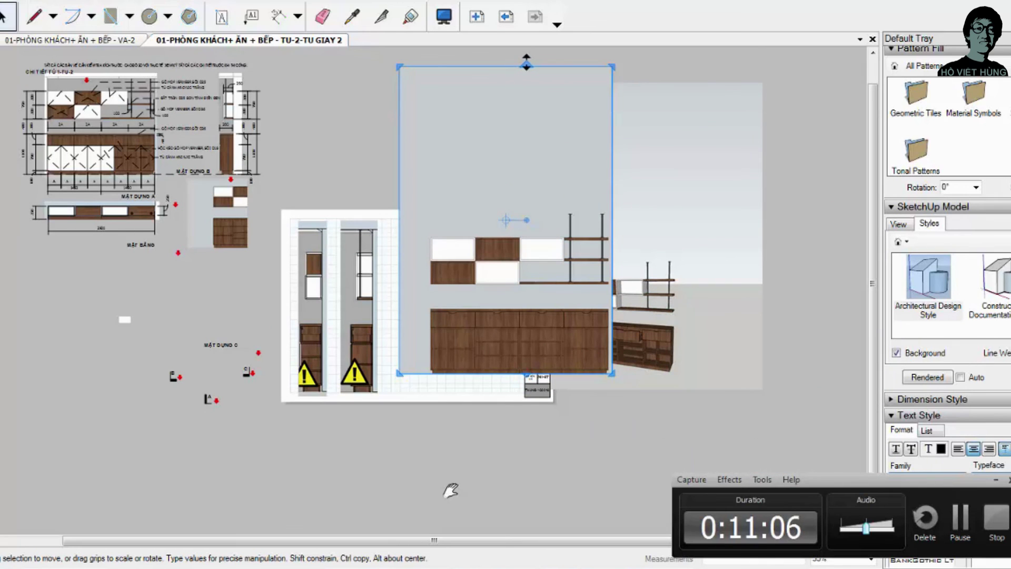
drag(526, 65, 514, 214)
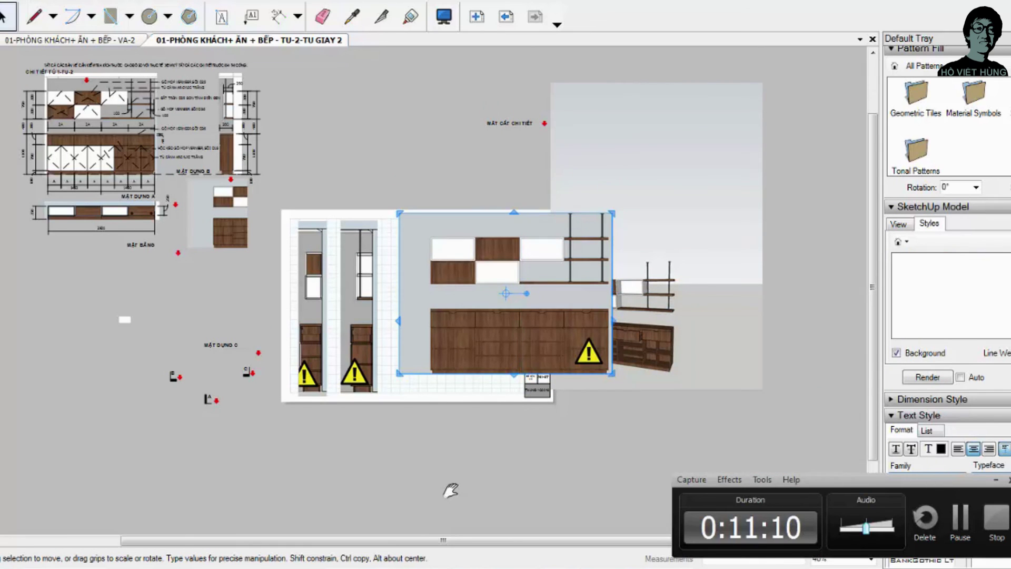
scroll(508, 333, up, 2)
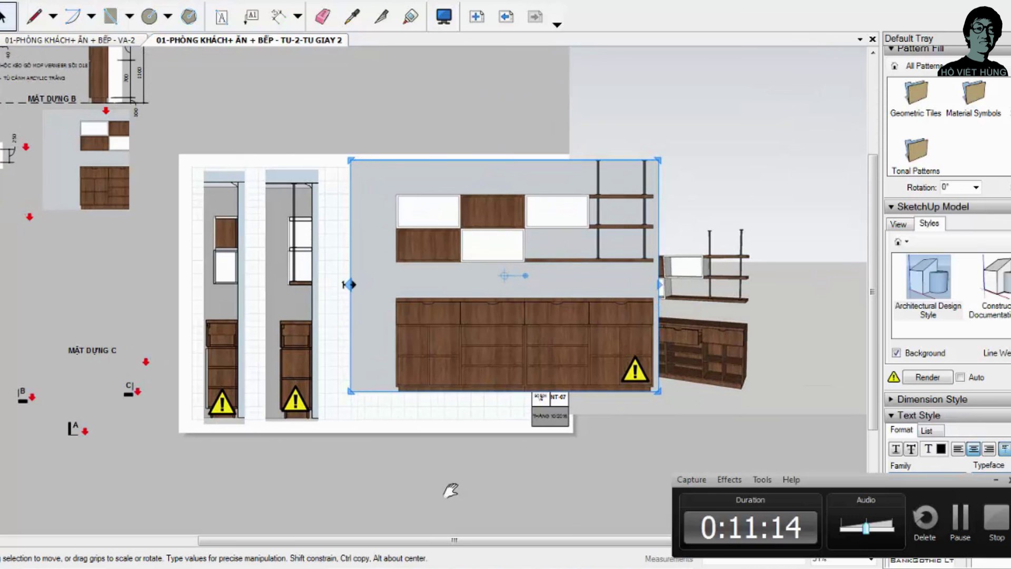
drag(349, 284, 338, 269)
right_click(503, 251)
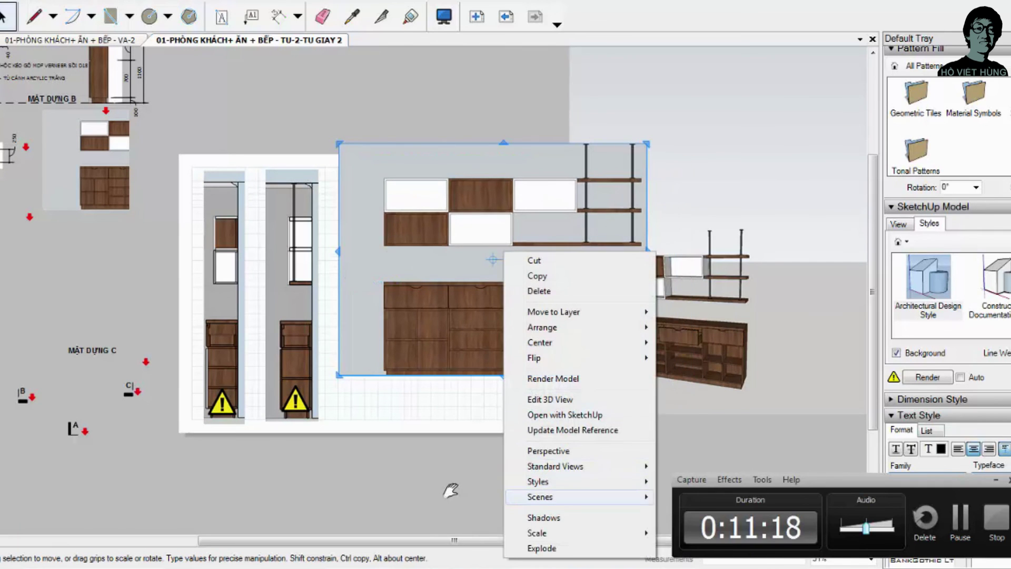
click(758, 480)
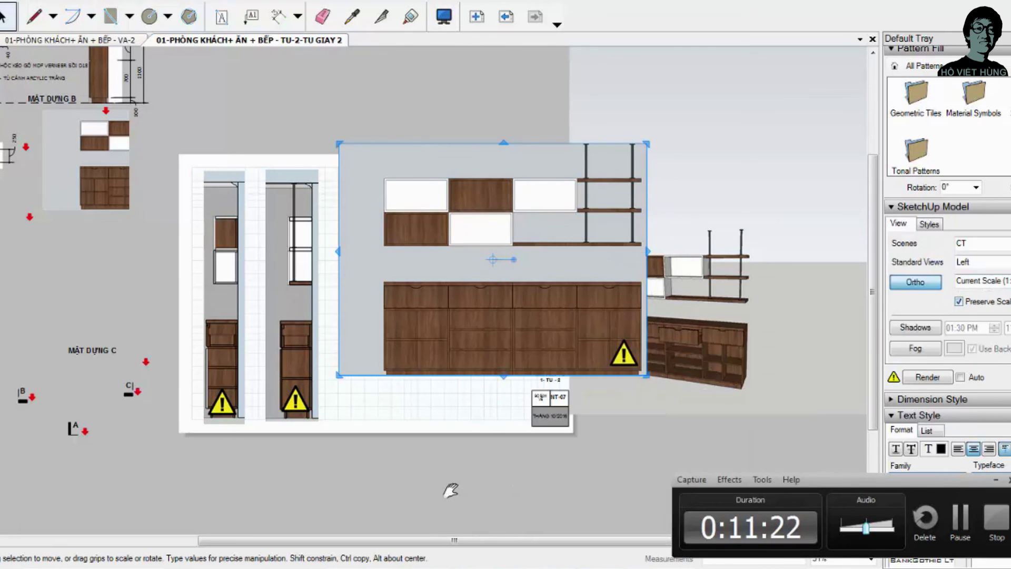
click(982, 281)
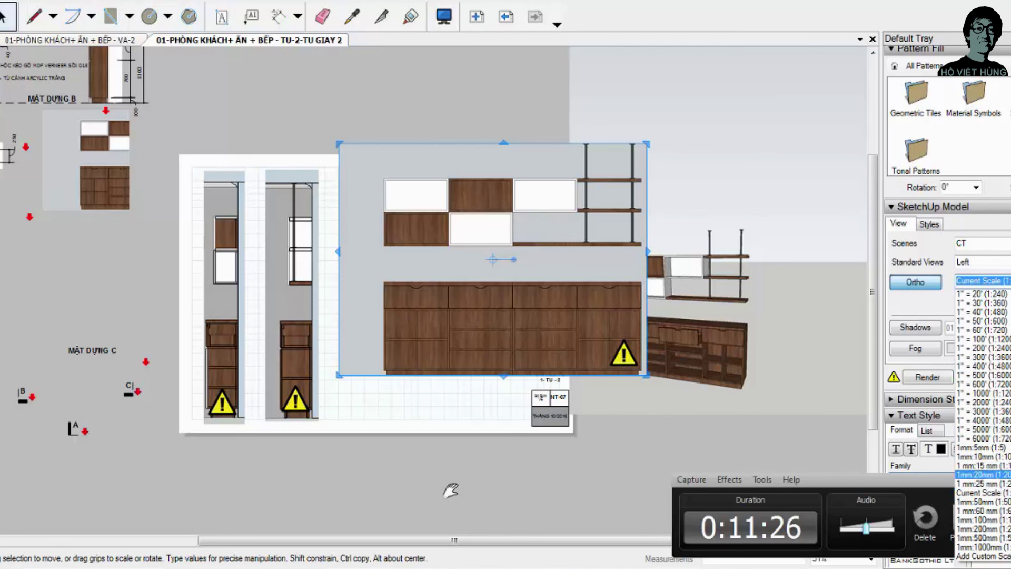
click(982, 474)
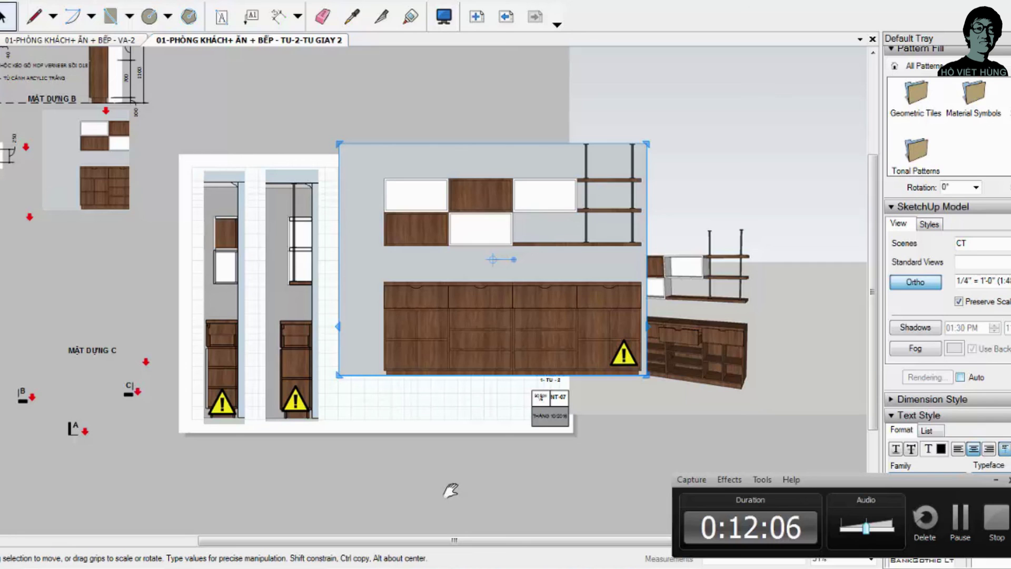
Step: Crop the CT elevation's left, top, bottom and right edges tight to the cabinet
scroll(483, 322, up, 1)
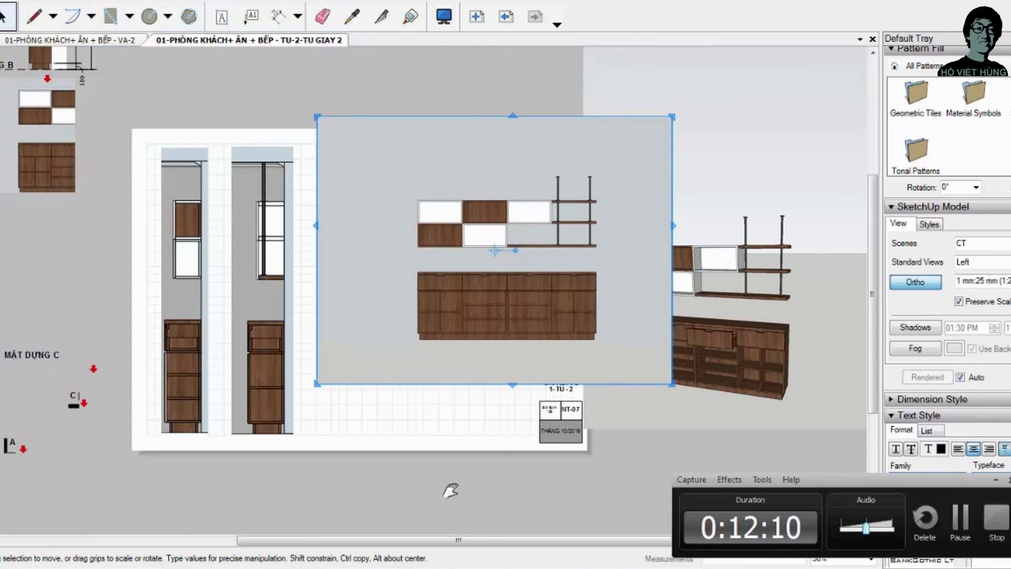
drag(314, 234, 409, 237)
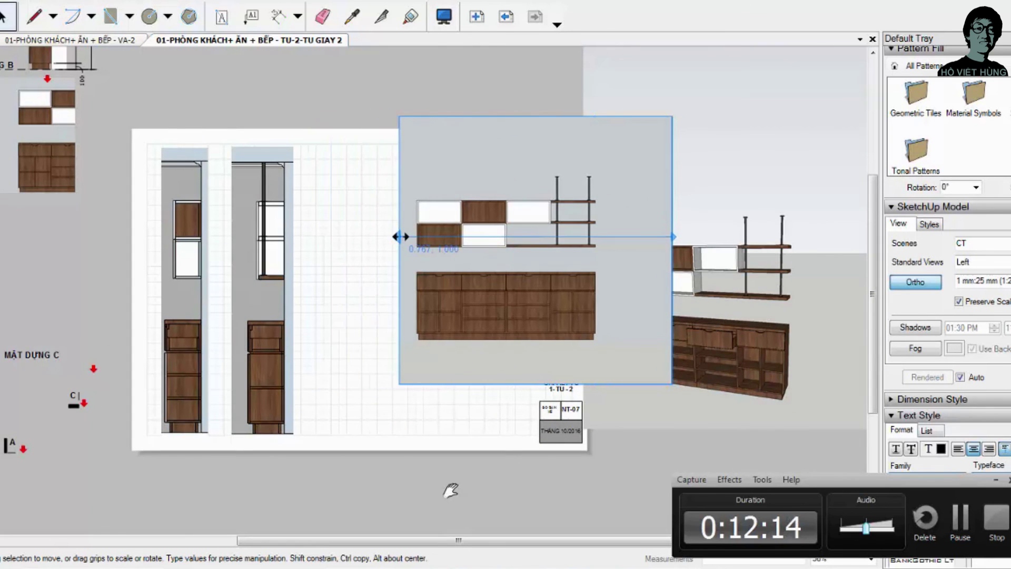
drag(536, 117, 536, 171)
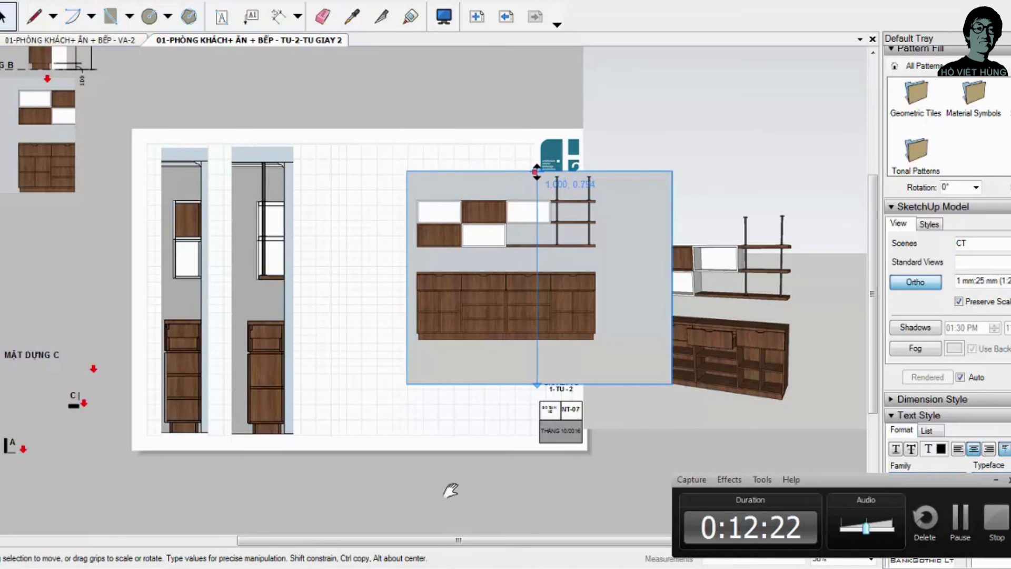
scroll(538, 384, up, 2)
scroll(539, 383, up, 1)
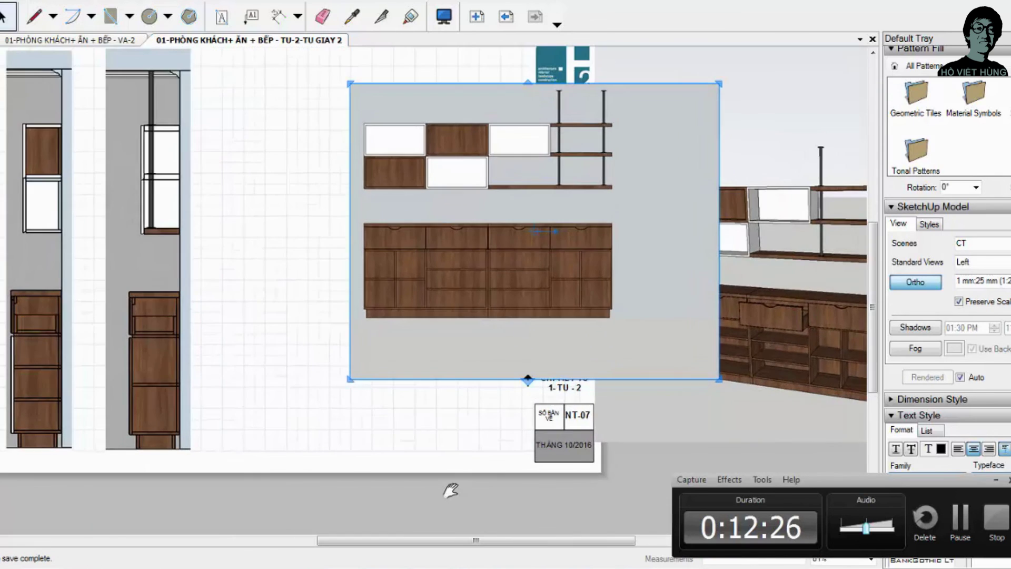
drag(526, 379, 525, 323)
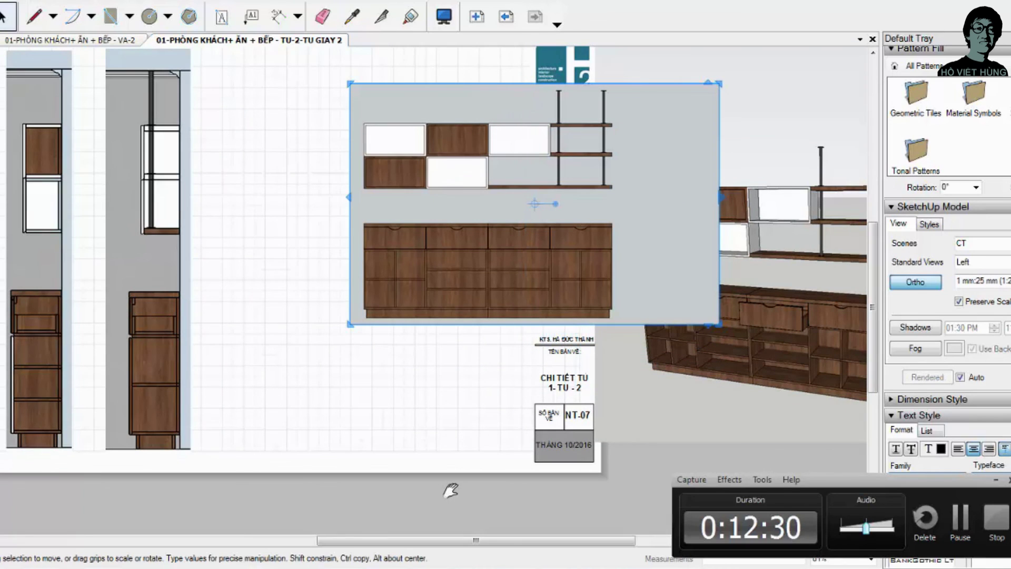
drag(719, 196, 635, 196)
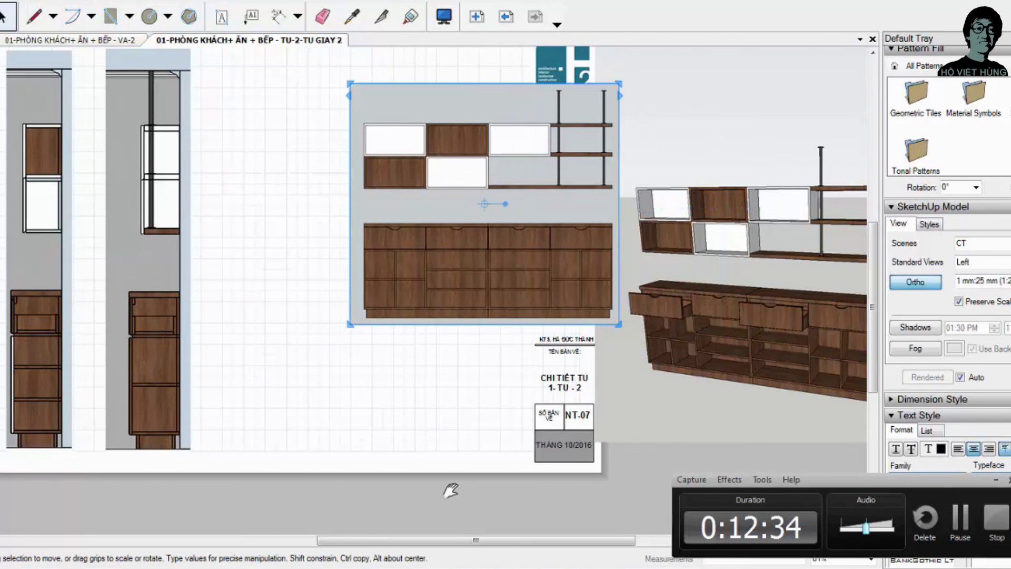
Step: Move the cropped CT elevation beside the tall section views
drag(504, 180, 366, 162)
drag(503, 180, 369, 158)
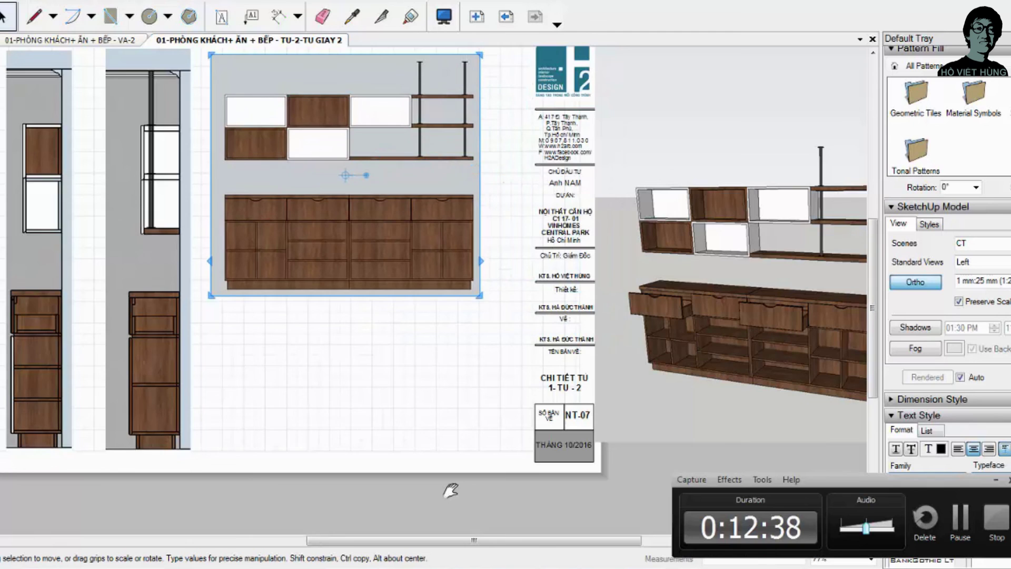
scroll(369, 184, down, 2)
drag(456, 244, 463, 247)
scroll(456, 244, down, 3)
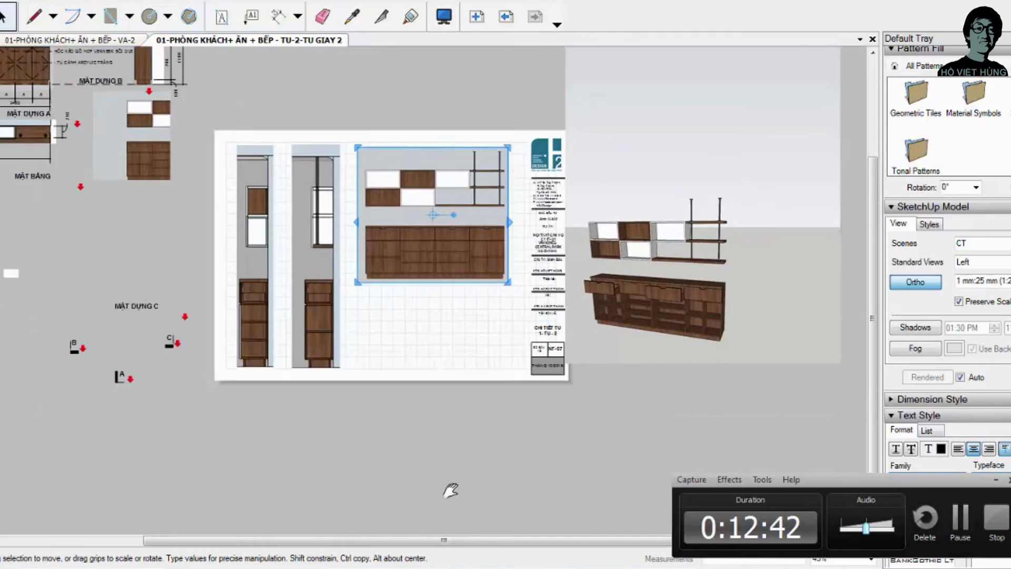
Step: Crop the perspective cabinet view's edges, turn off preserved scale, and enlarge the cabinet in the frame
key(Escape)
click(639, 311)
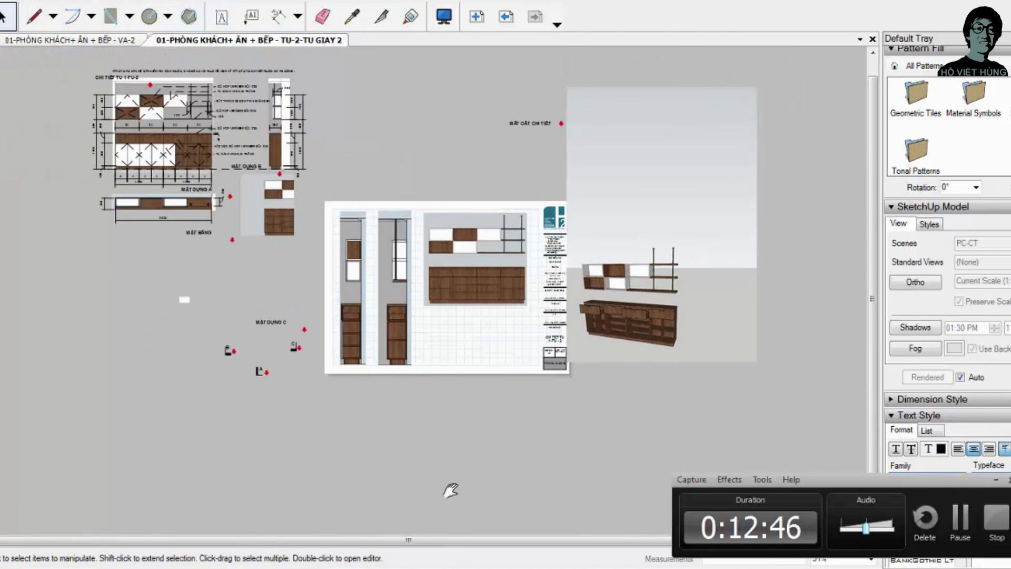
scroll(640, 311, up, 1)
drag(655, 51, 651, 230)
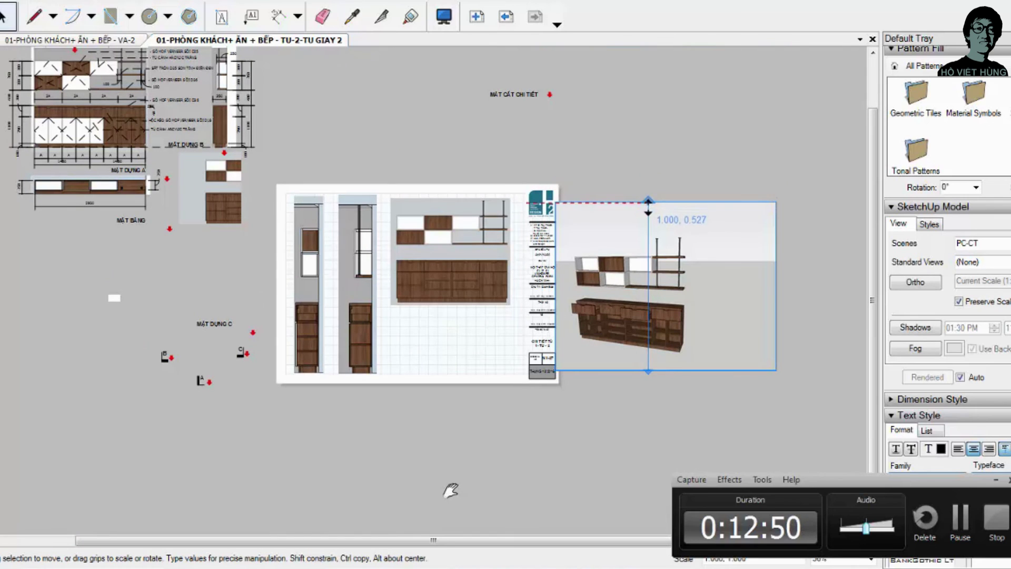
scroll(633, 340, up, 2)
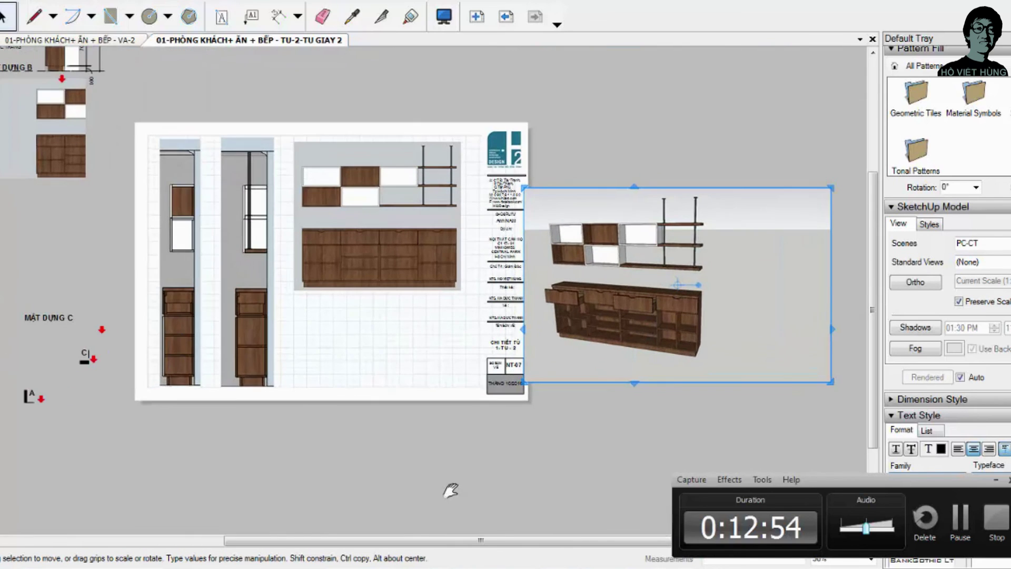
mouse_move(792, 285)
mouse_down()
mouse_move(790, 295)
mouse_move(715, 295)
mouse_up()
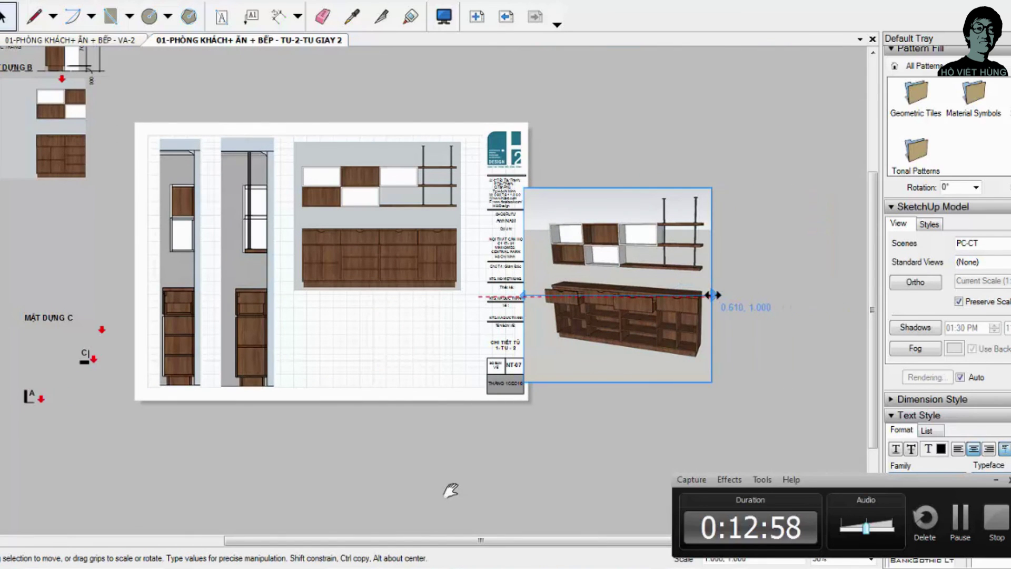
drag(523, 294, 538, 293)
drag(532, 387, 534, 363)
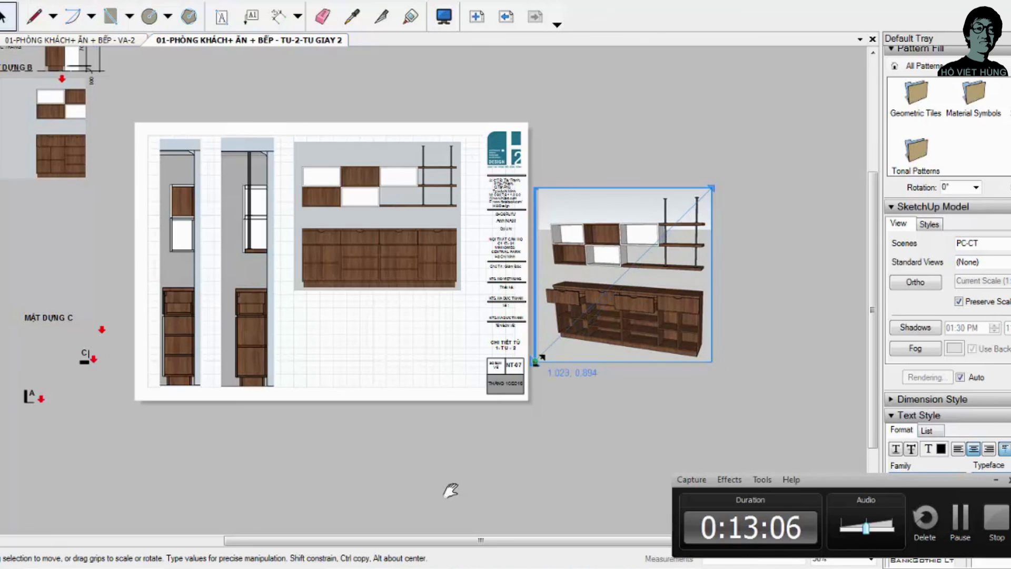
click(959, 301)
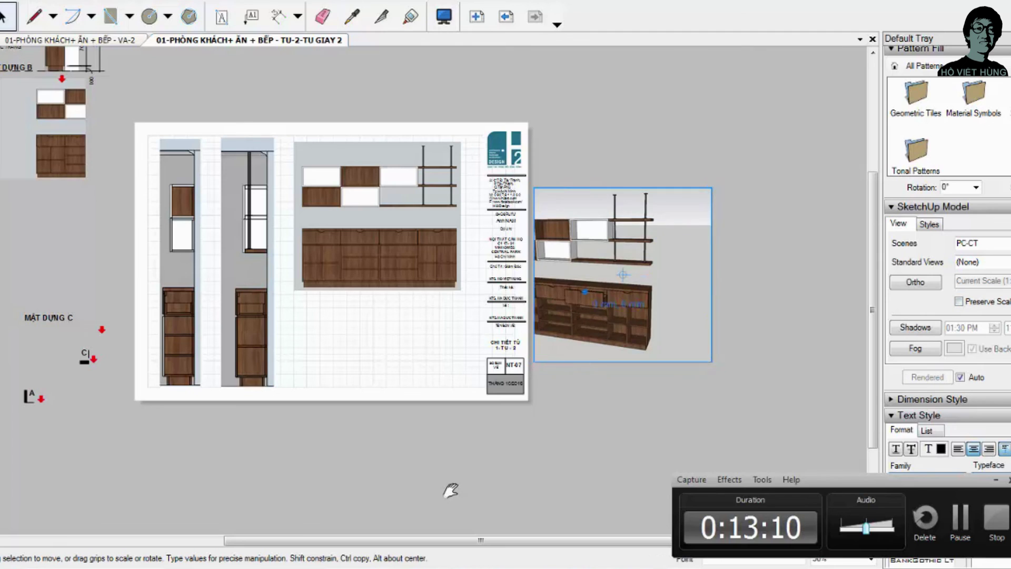
drag(534, 287, 604, 287)
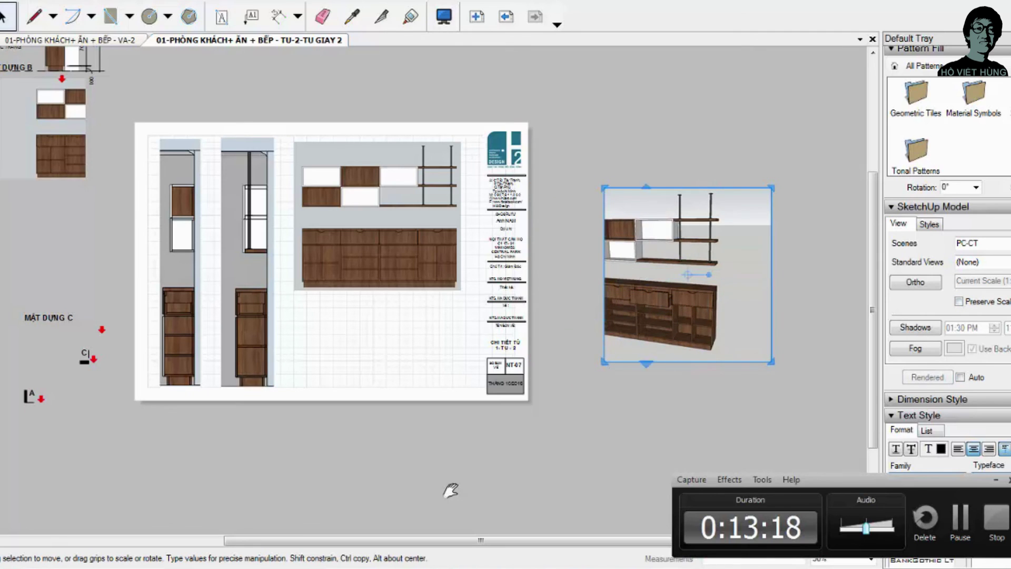
Step: Move the 3D cabinet view below the elevation and widen its frame to both sides
drag(685, 251, 426, 330)
drag(514, 268, 479, 296)
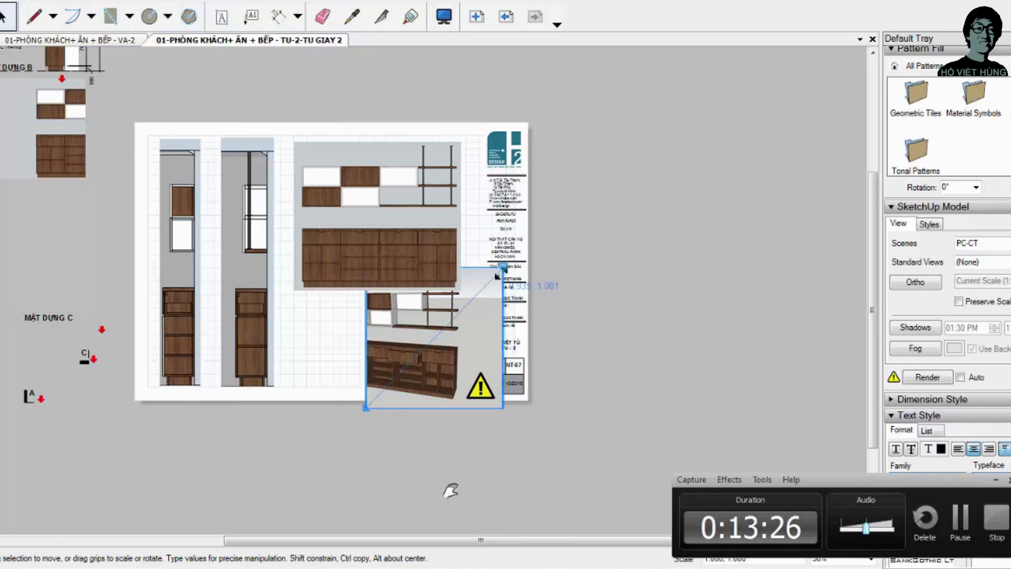
drag(423, 351, 424, 348)
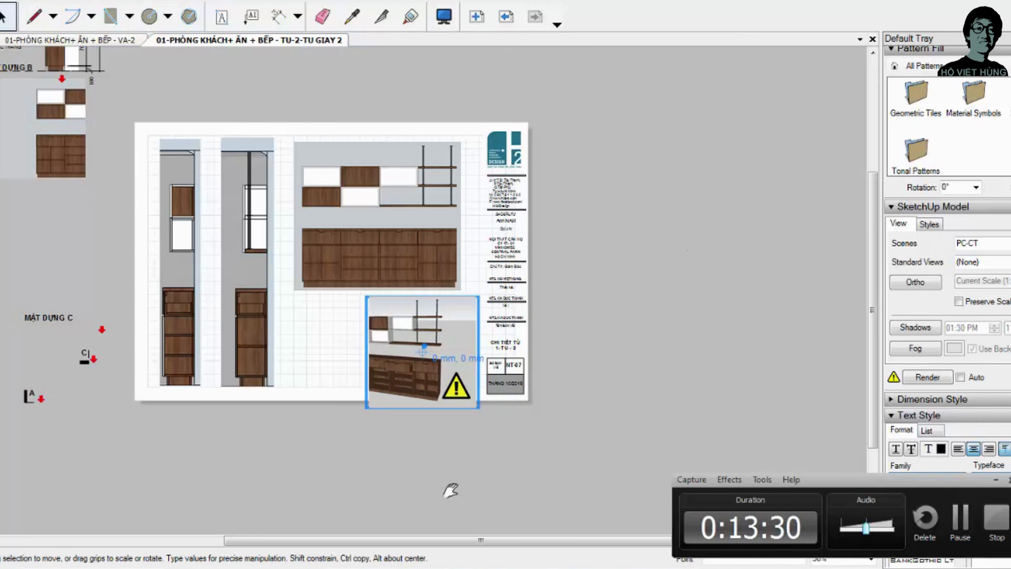
scroll(450, 490, up, 1)
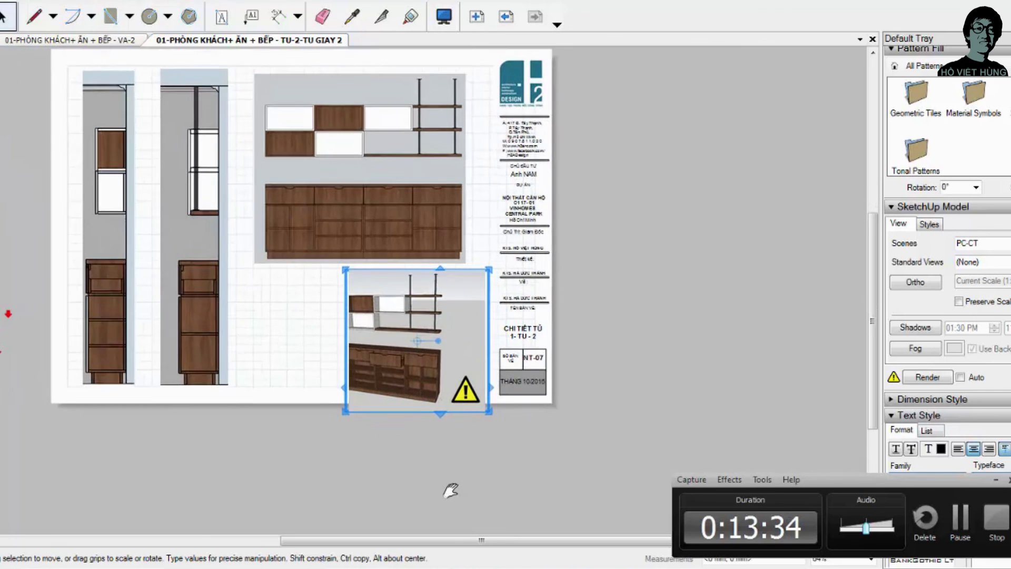
scroll(450, 490, up, 1)
key(Up)
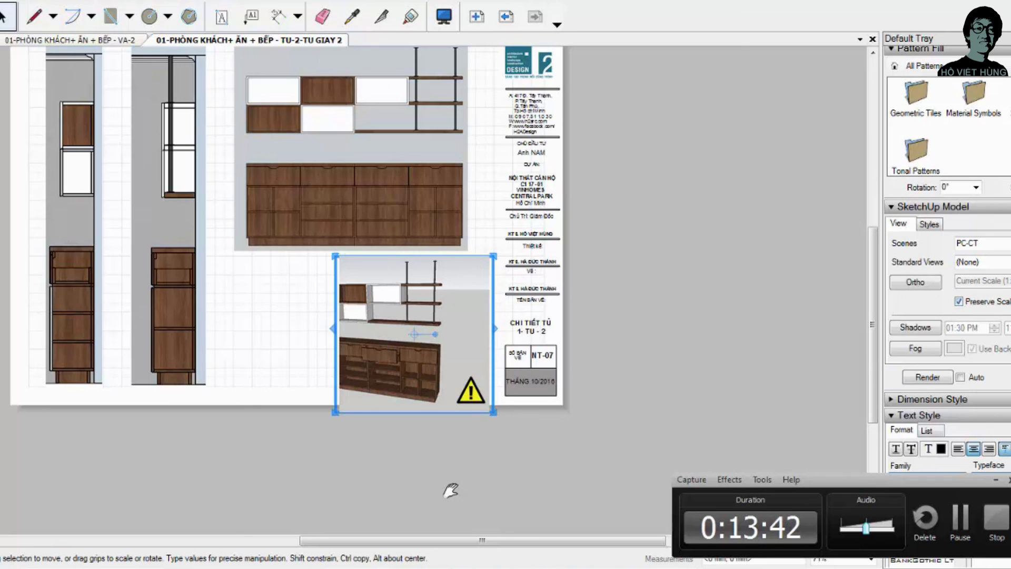
drag(332, 328, 240, 332)
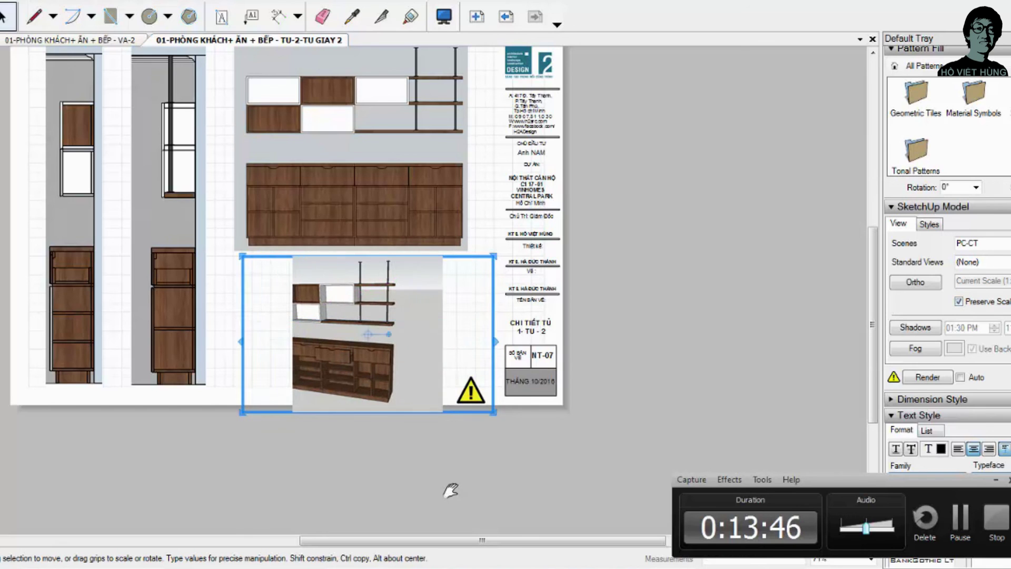
mouse_move(495, 332)
mouse_down()
mouse_move(571, 333)
mouse_move(552, 332)
mouse_up()
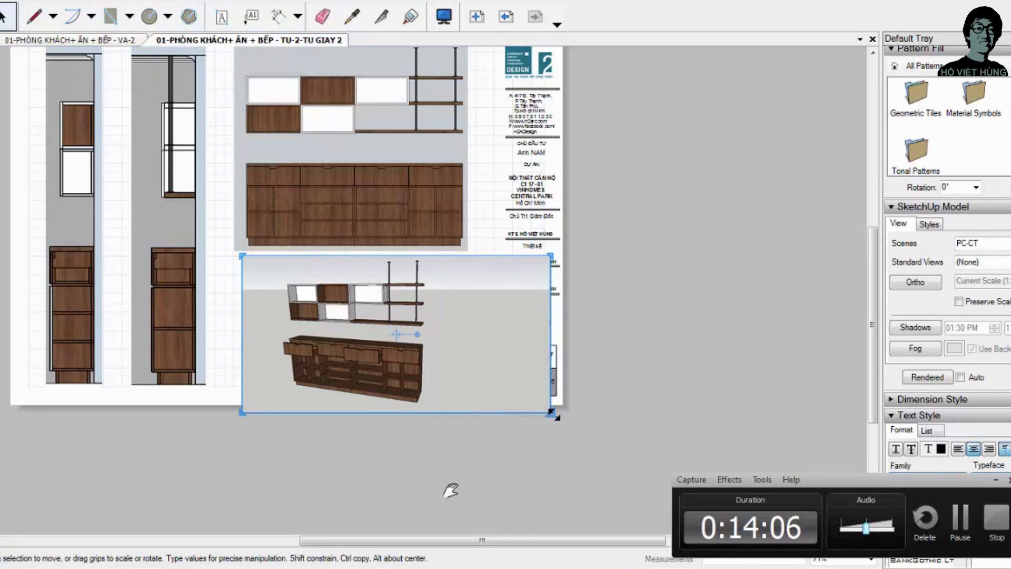
drag(551, 412, 531, 403)
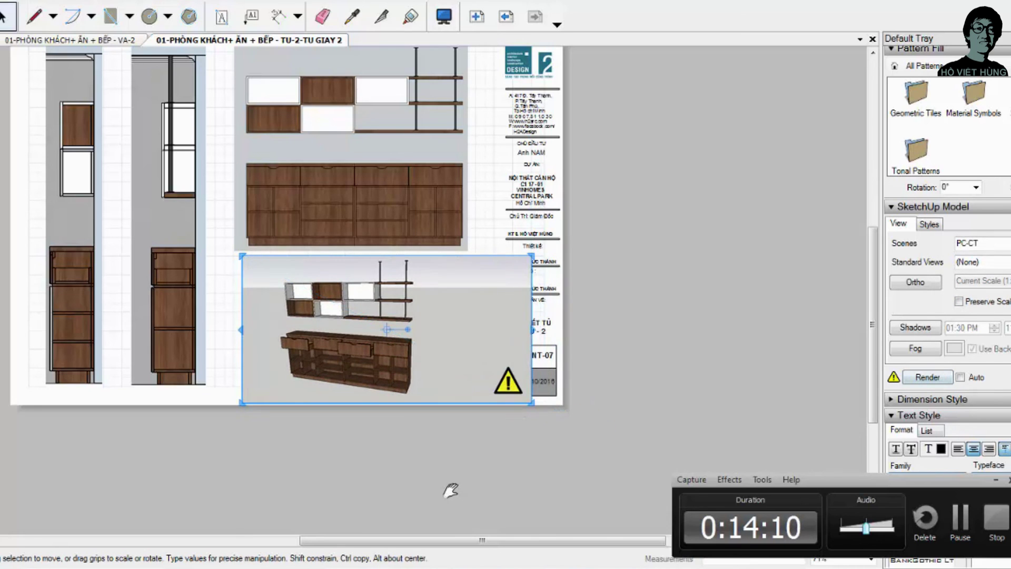
Step: Show the viewport style settings and trim the 3D view's frame from right and left
scroll(451, 490, up, 2)
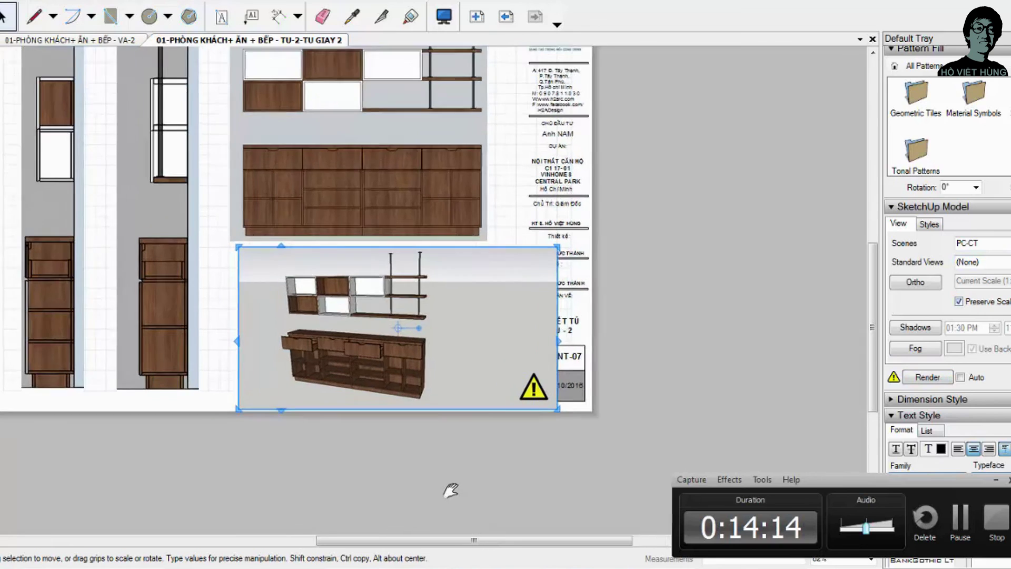
click(929, 224)
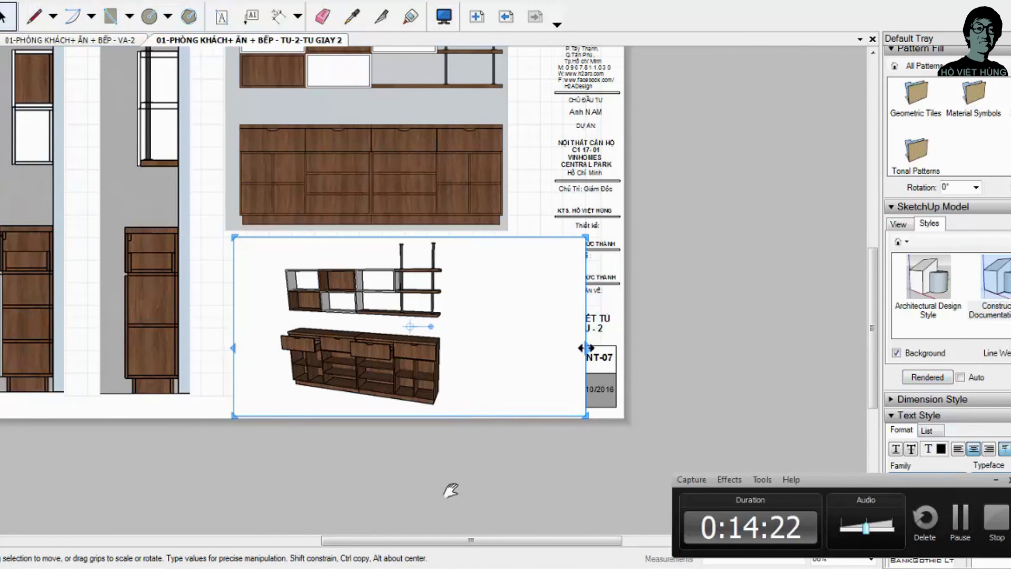
drag(586, 348, 451, 348)
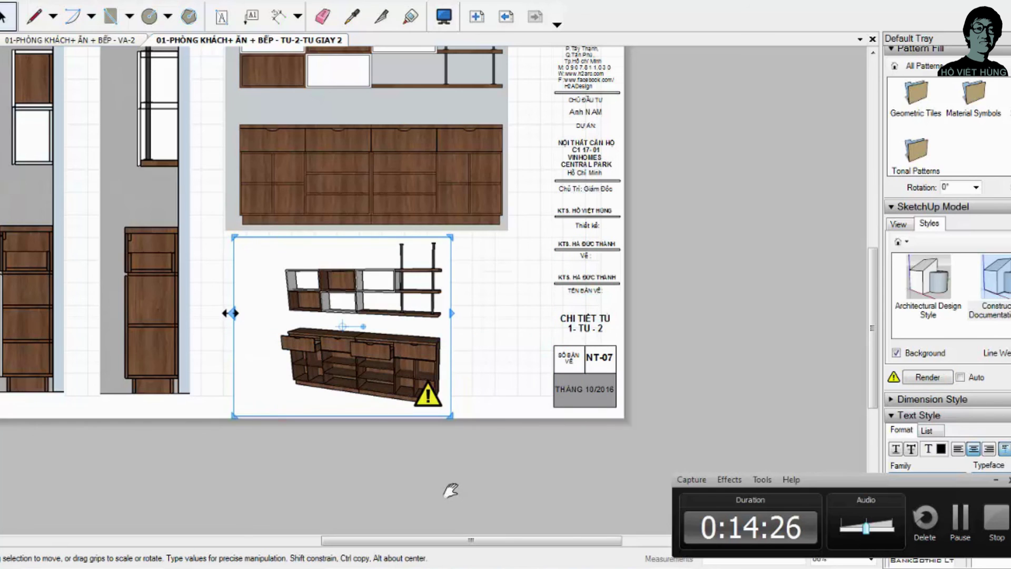
drag(231, 312, 266, 313)
scroll(528, 359, down, 3)
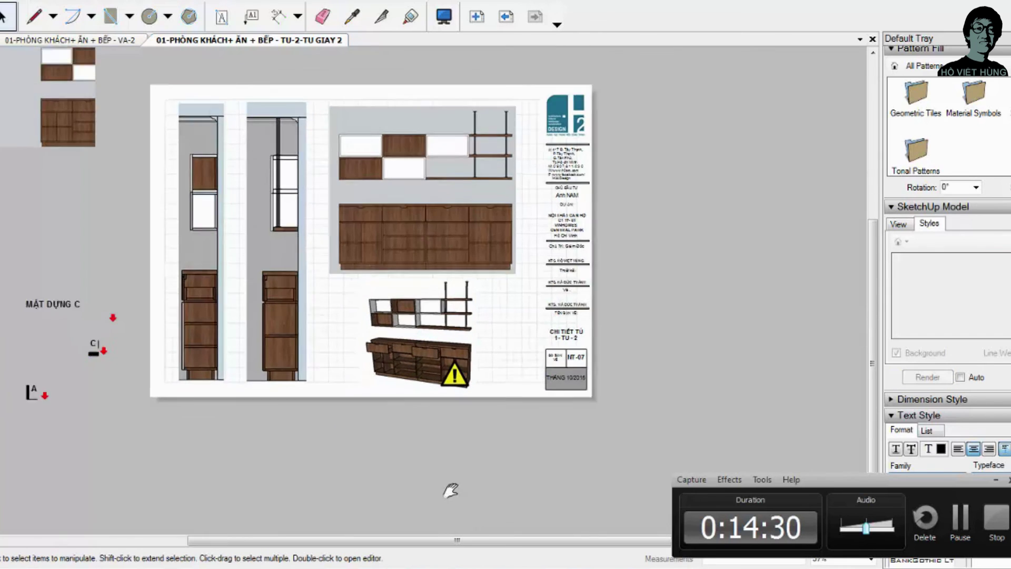
scroll(396, 327, down, 1)
Step: Apply the Construction Documentation style to the front cabinet elevation
click(230, 252)
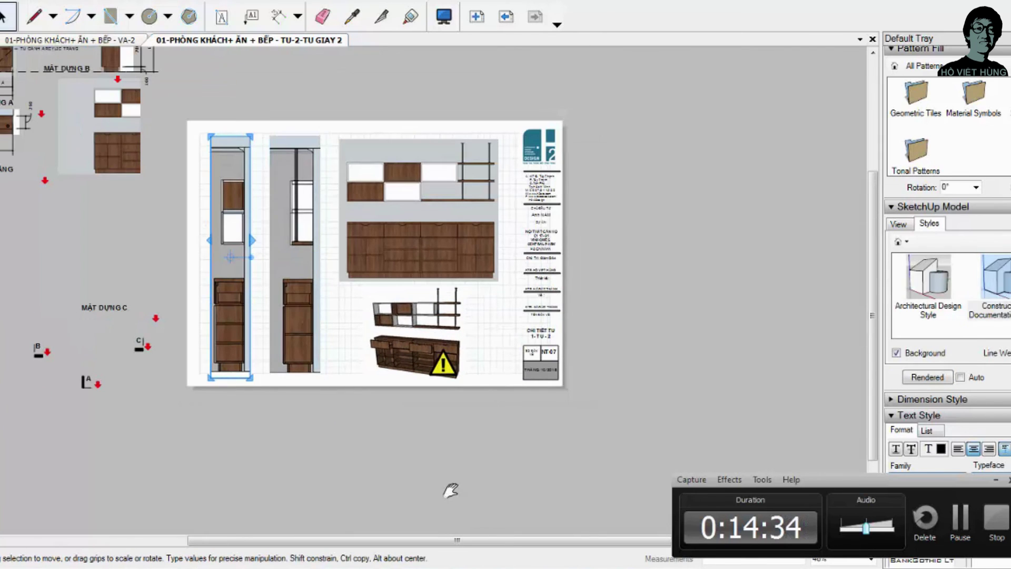
click(295, 253)
click(418, 210)
click(996, 287)
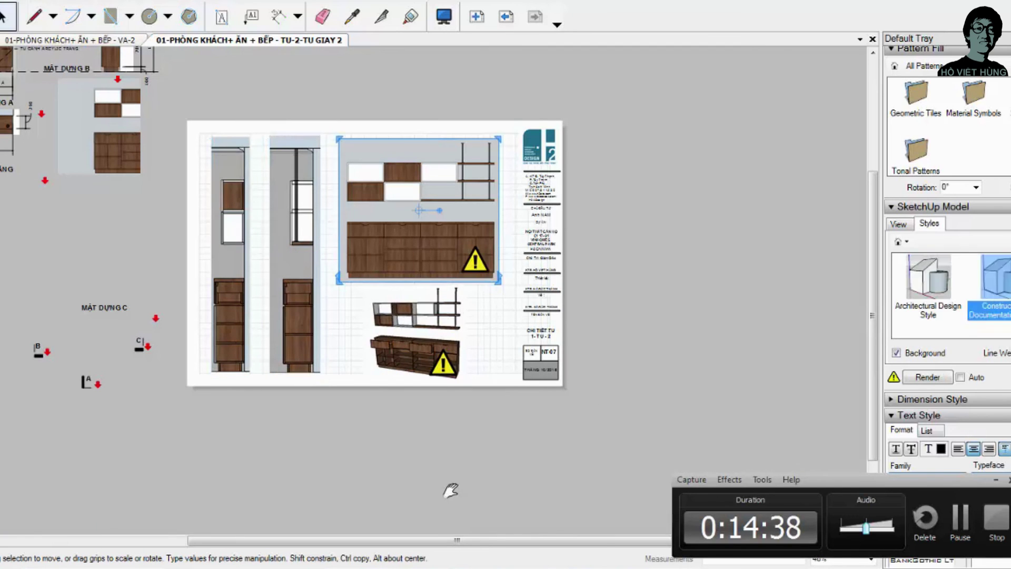
click(450, 489)
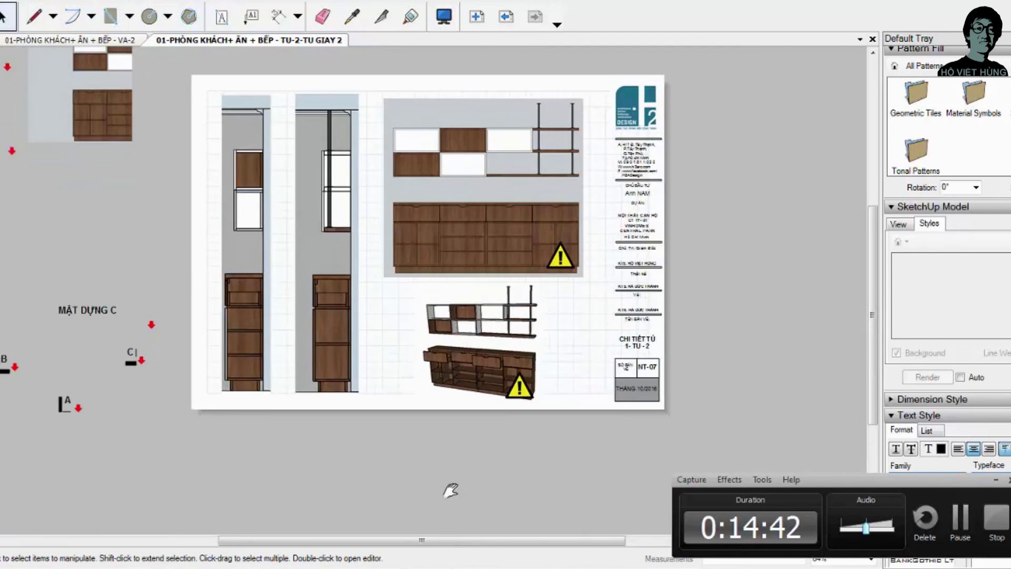
scroll(450, 490, up, 3)
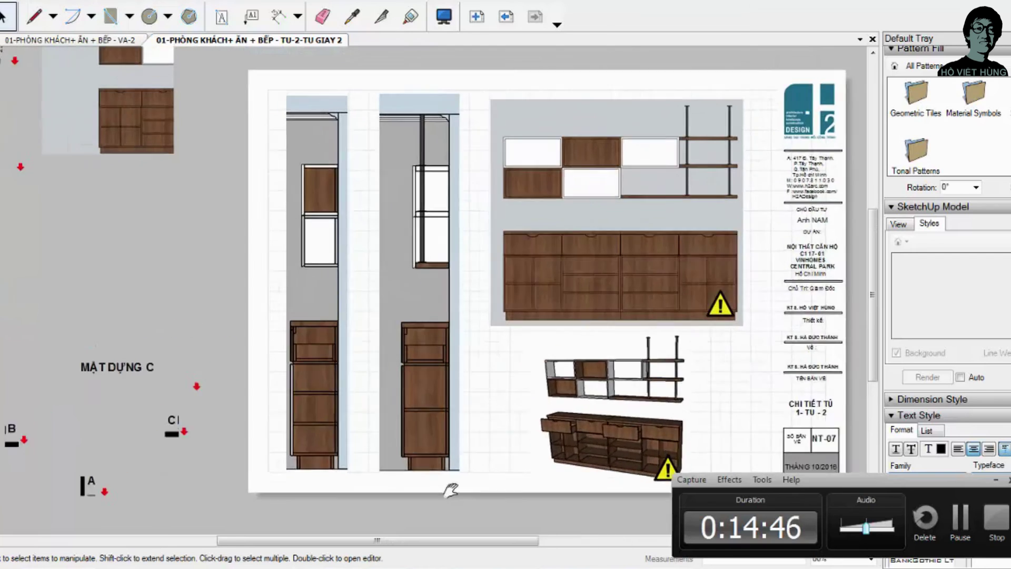
scroll(450, 490, up, 2)
scroll(450, 490, down, 3)
scroll(451, 489, up, 1)
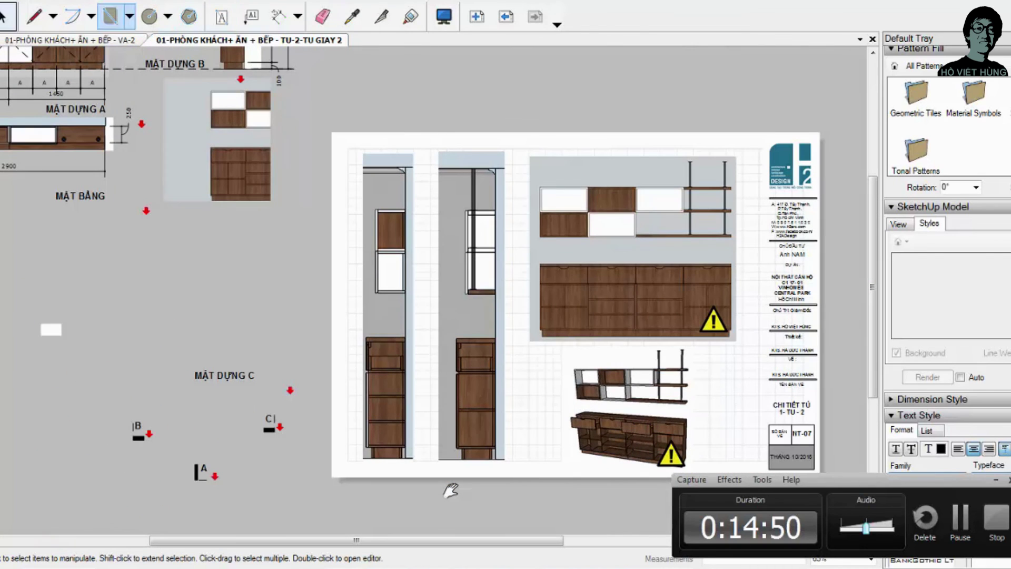
Step: Try drawing diagonals with the Line tool (L), then delete a stray diagonal on the upper-left door
key(l)
scroll(450, 490, up, 2)
scroll(590, 199, up, 3)
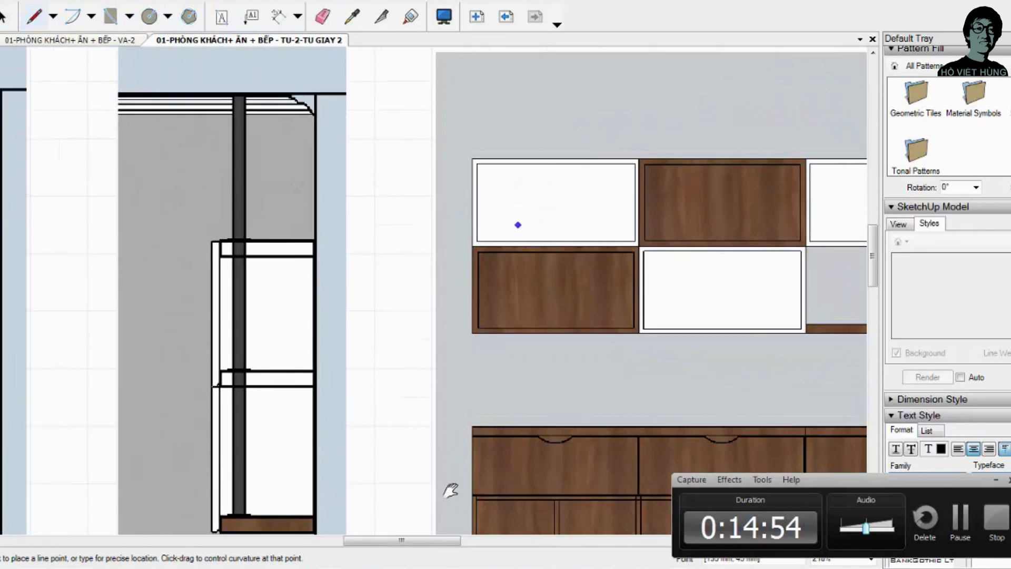
click(477, 241)
click(478, 164)
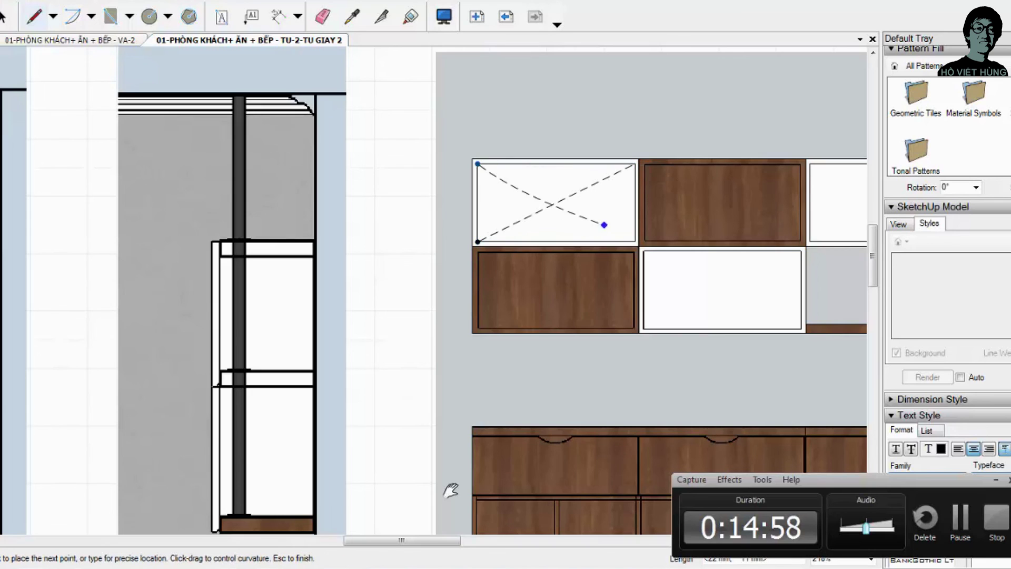
key(Escape)
click(478, 169)
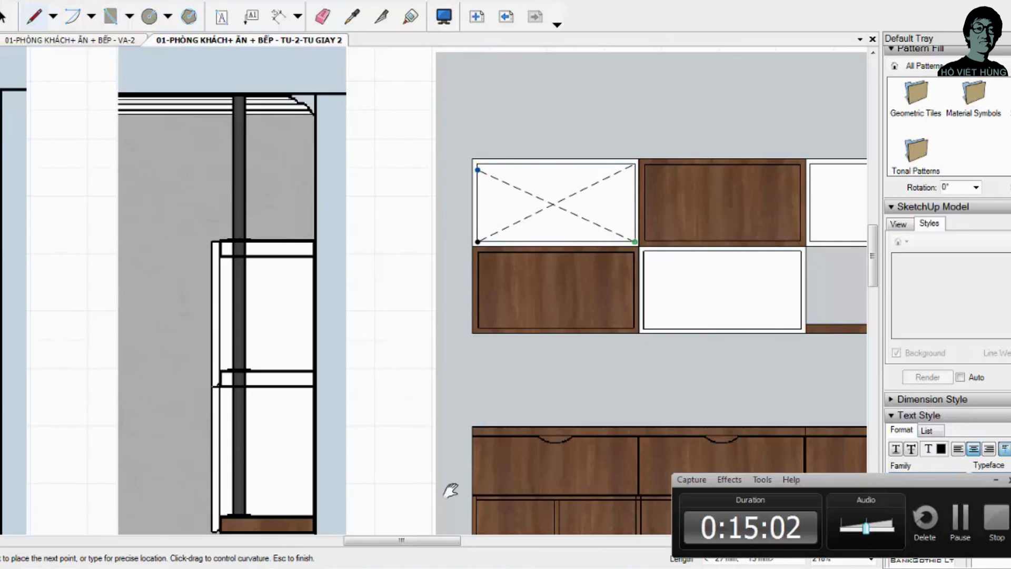
key(Escape)
click(479, 252)
key(space)
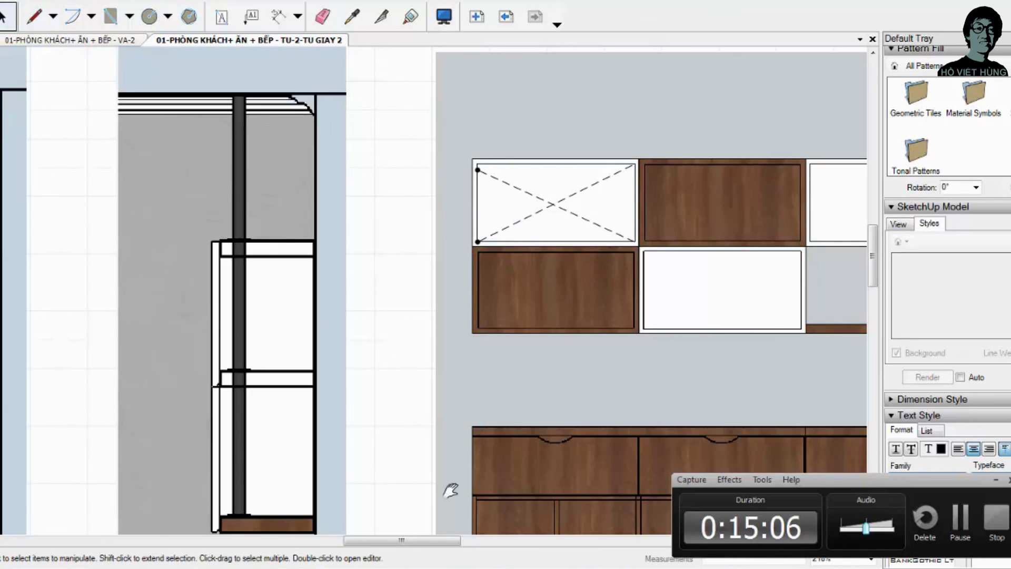
click(548, 202)
key(Delete)
Step: Set the line style's start arrow to none
click(34, 16)
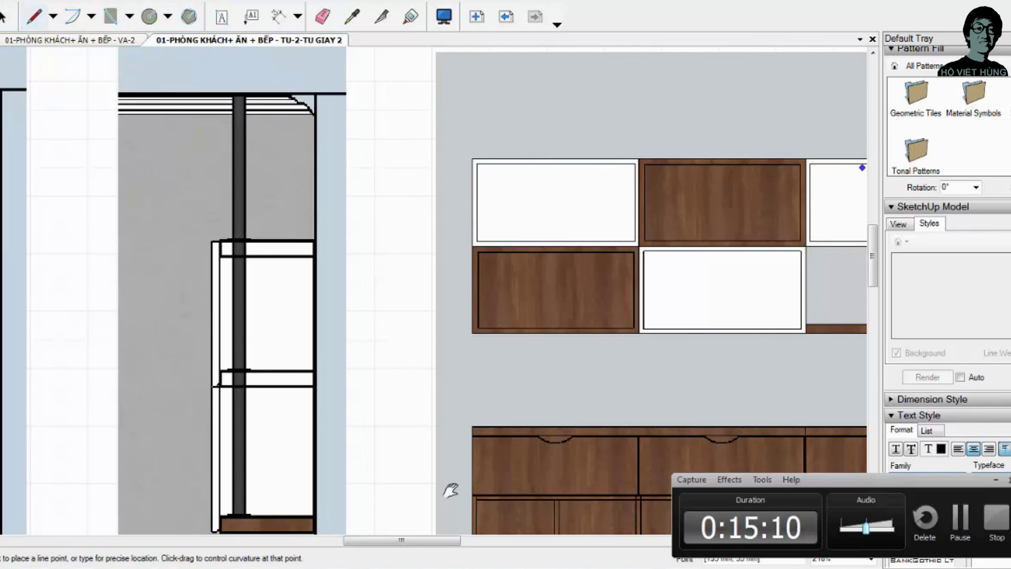
click(905, 54)
click(990, 193)
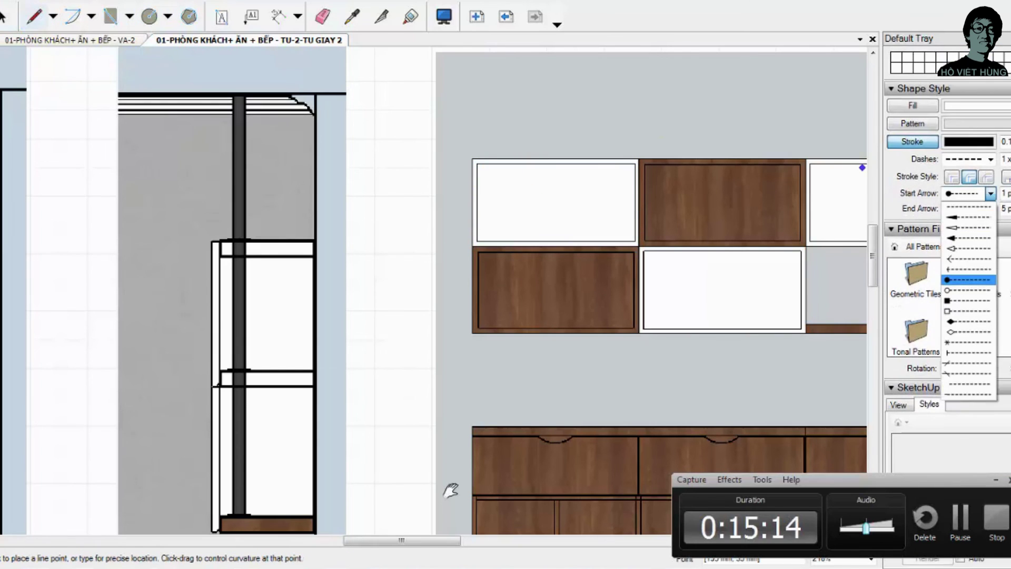
click(967, 207)
Step: Draw corner-to-corner X crosses on the upper-left and lower-left doors
click(478, 164)
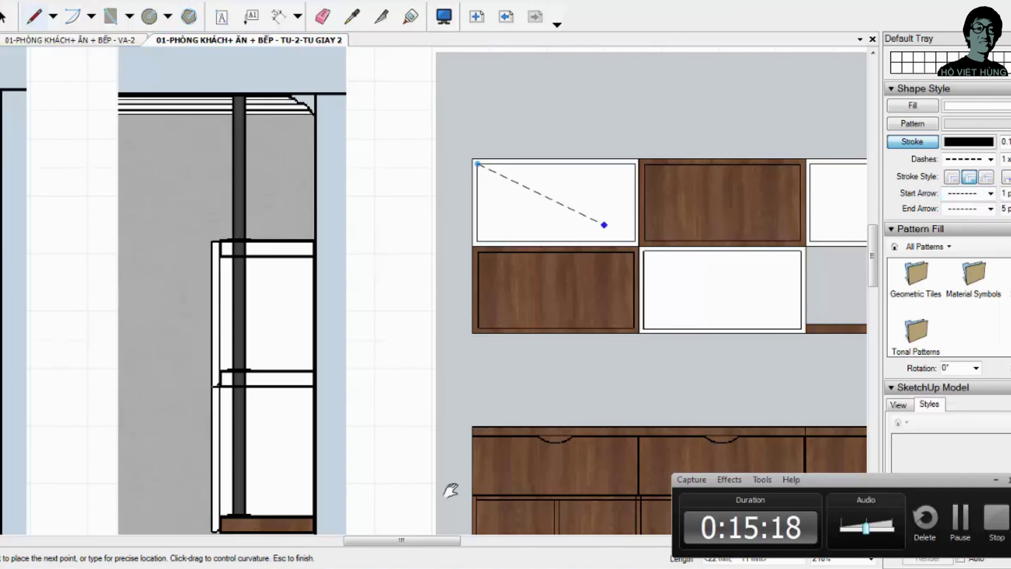
click(635, 242)
key(space)
key(l)
click(635, 164)
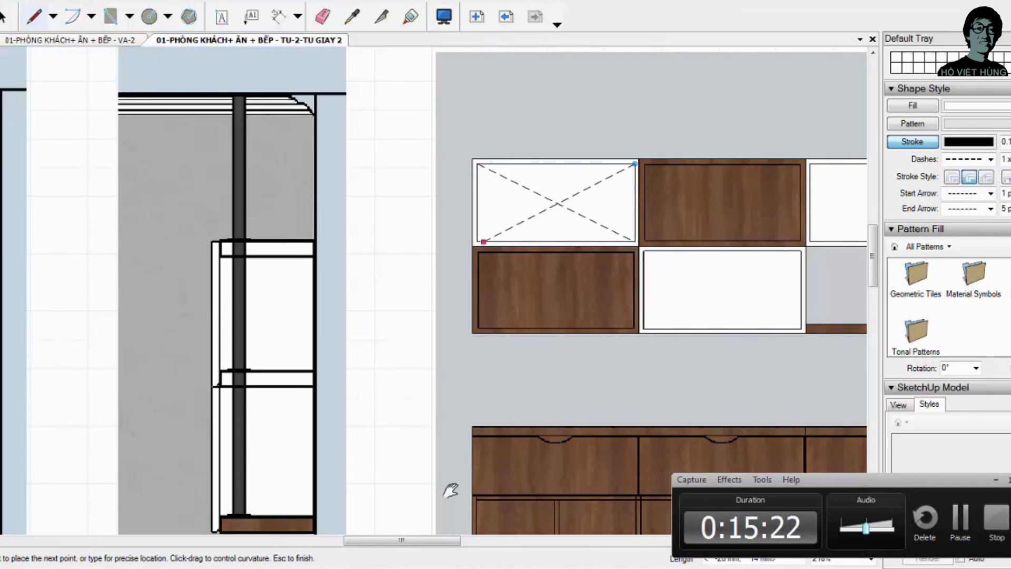
click(478, 241)
key(Escape)
click(478, 252)
click(634, 328)
key(Escape)
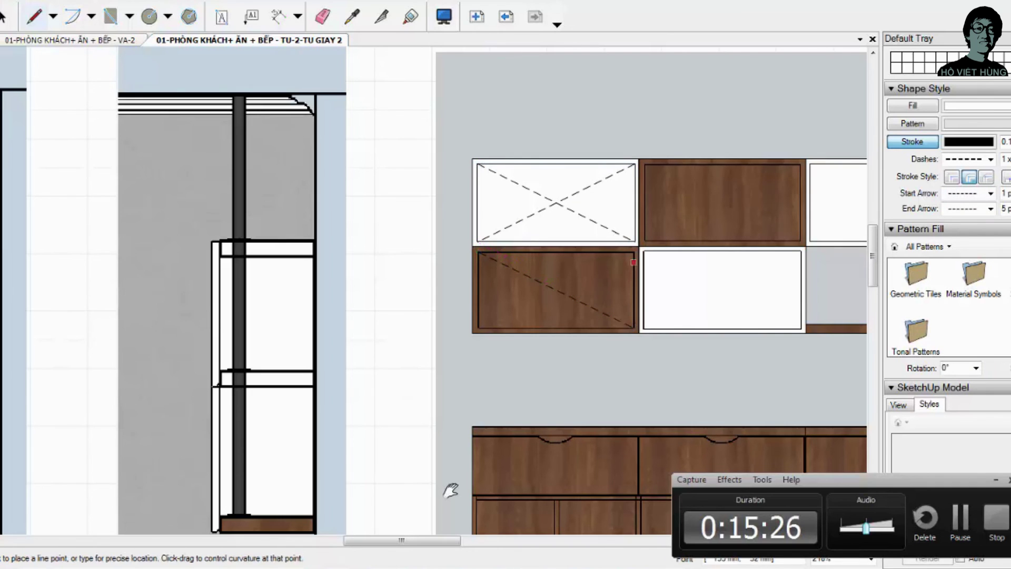
click(634, 252)
click(479, 329)
key(Escape)
Step: Draw X crosses on the upper brown door and the lower white door
click(645, 165)
click(800, 242)
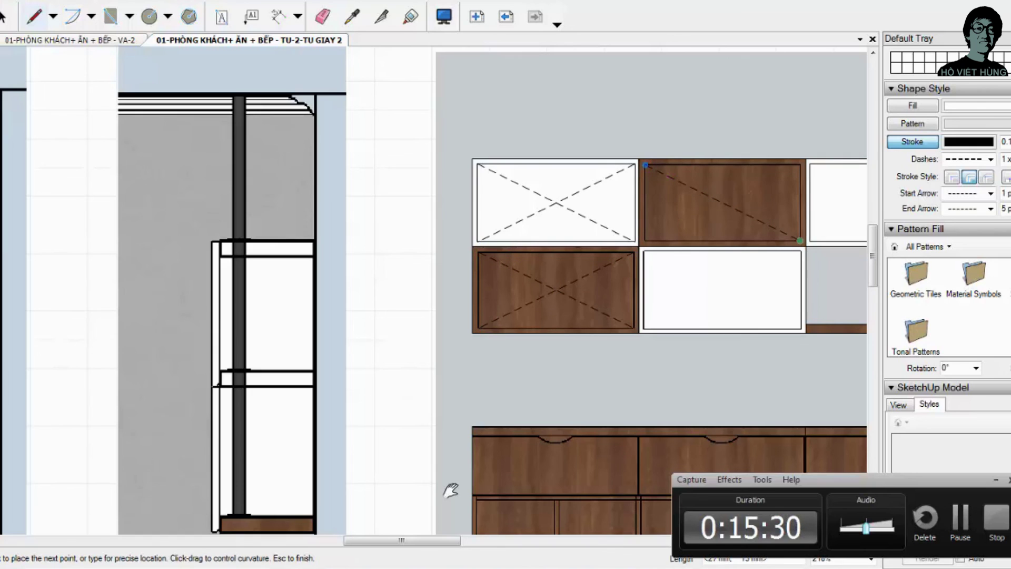
key(Escape)
click(801, 165)
click(645, 241)
key(Escape)
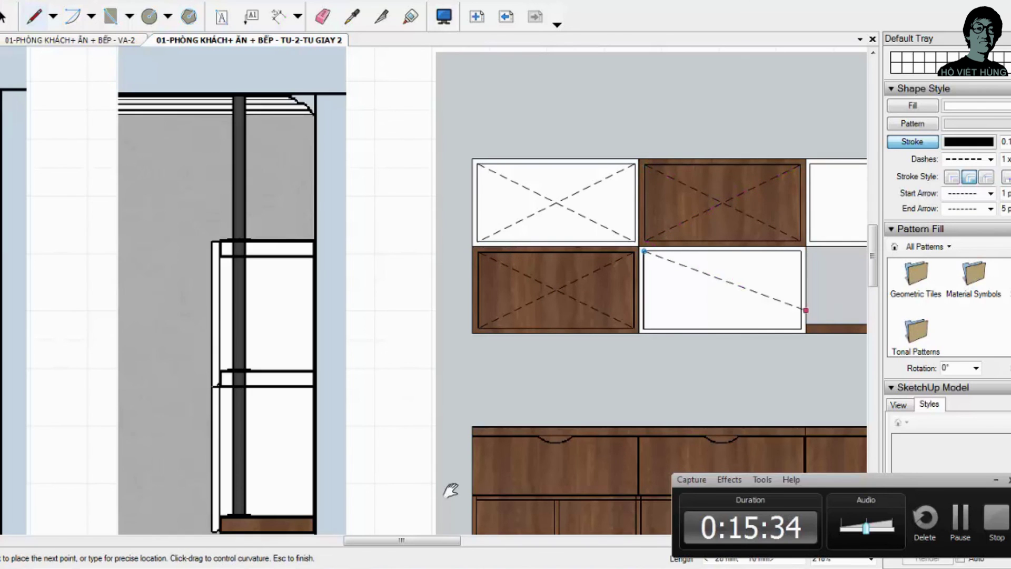
click(801, 328)
key(Escape)
click(801, 252)
click(644, 328)
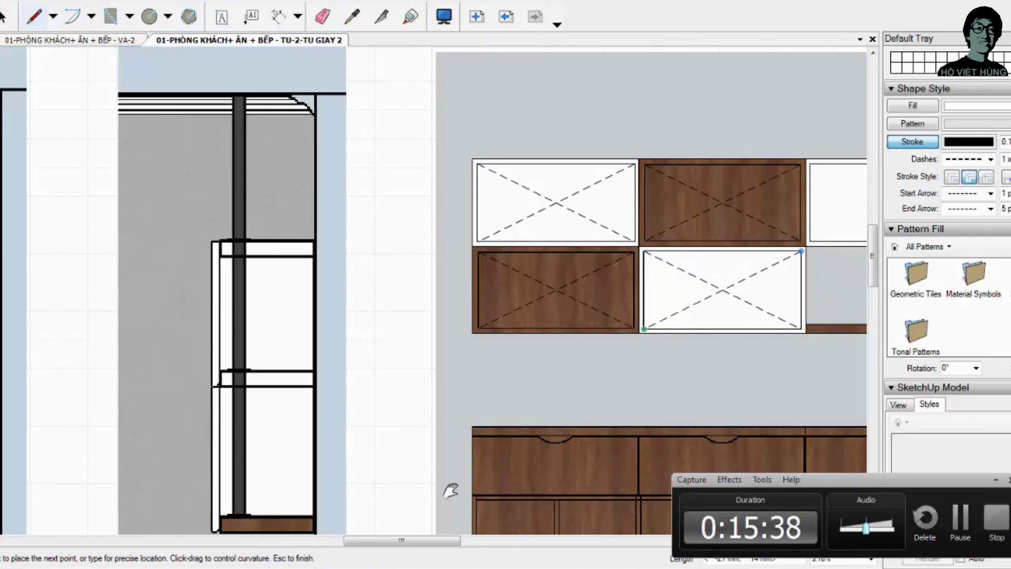
Step: Draw the X cross on the upper-right white door
scroll(679, 332, down, 2)
scroll(679, 333, down, 3)
scroll(844, 352, up, 5)
scroll(842, 261, up, 1)
key(Escape)
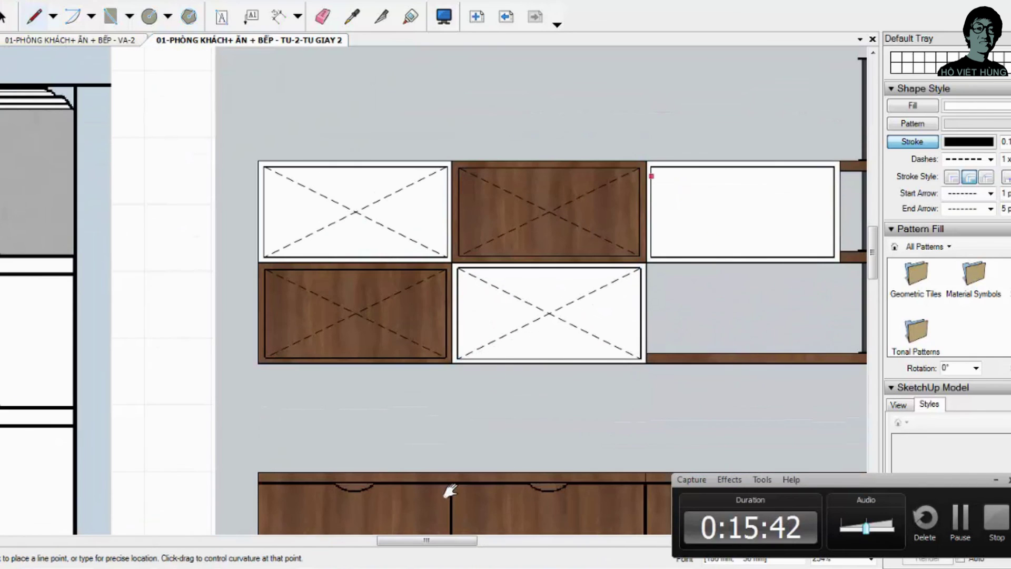
click(652, 168)
click(834, 256)
key(Escape)
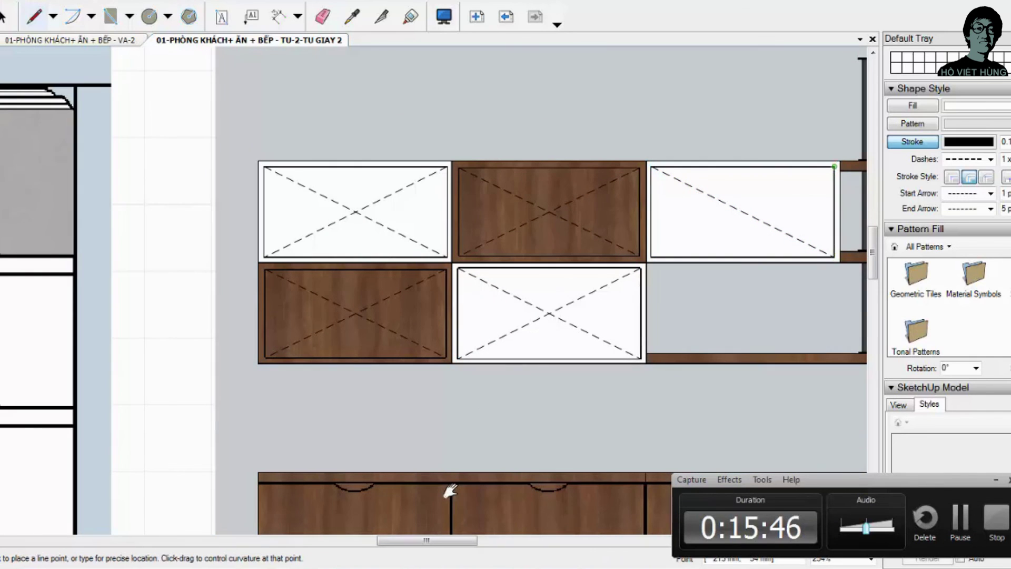
click(834, 167)
click(652, 257)
Step: Draw dashed X diagonals across the upper-left and upper-right cabinet doors
key(Escape)
scroll(580, 253, down, 3)
scroll(566, 421, up, 2)
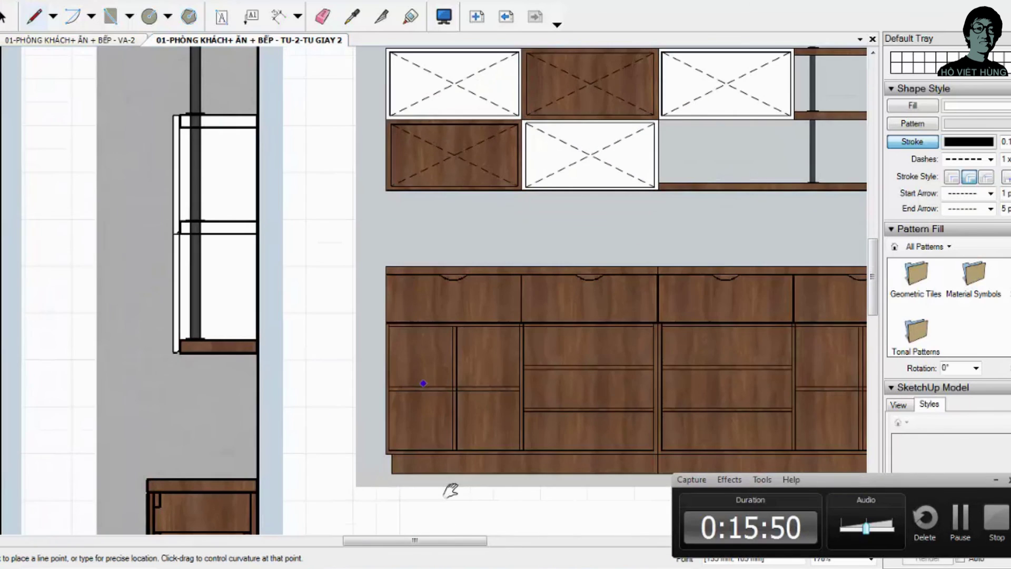
scroll(450, 490, up, 3)
click(342, 270)
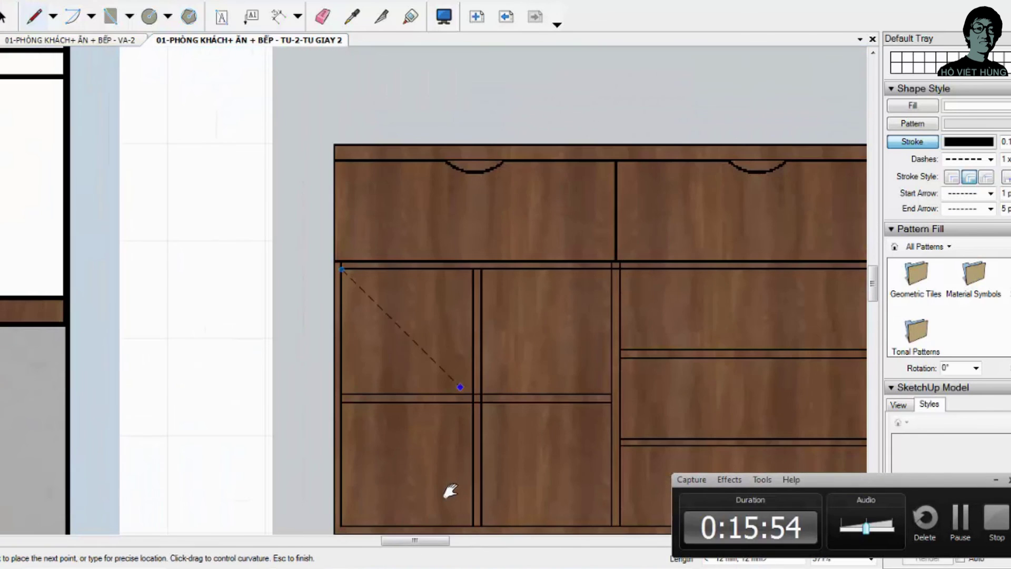
double_click(472, 394)
click(473, 270)
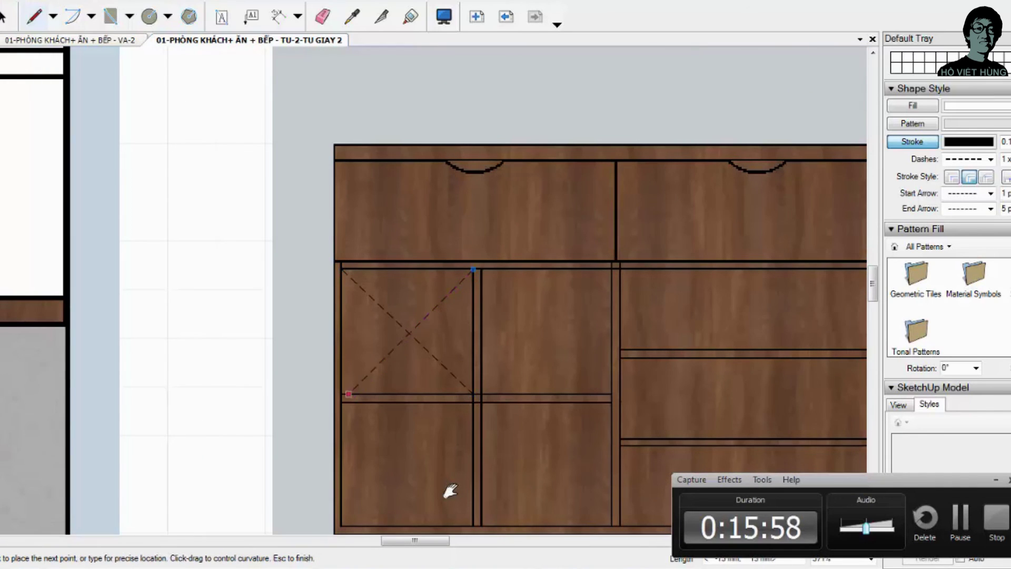
double_click(343, 394)
click(482, 270)
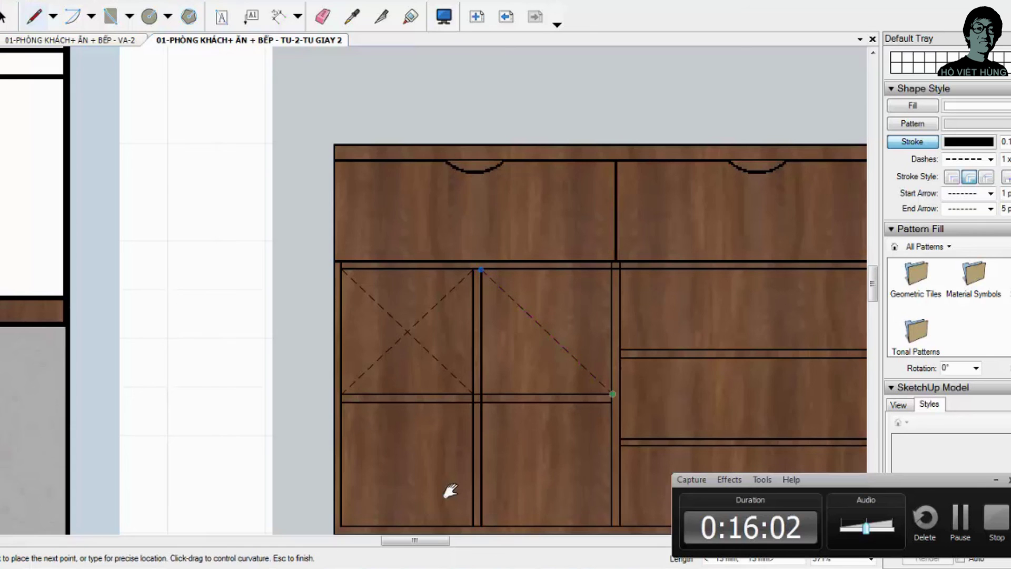
double_click(611, 394)
click(612, 270)
double_click(481, 394)
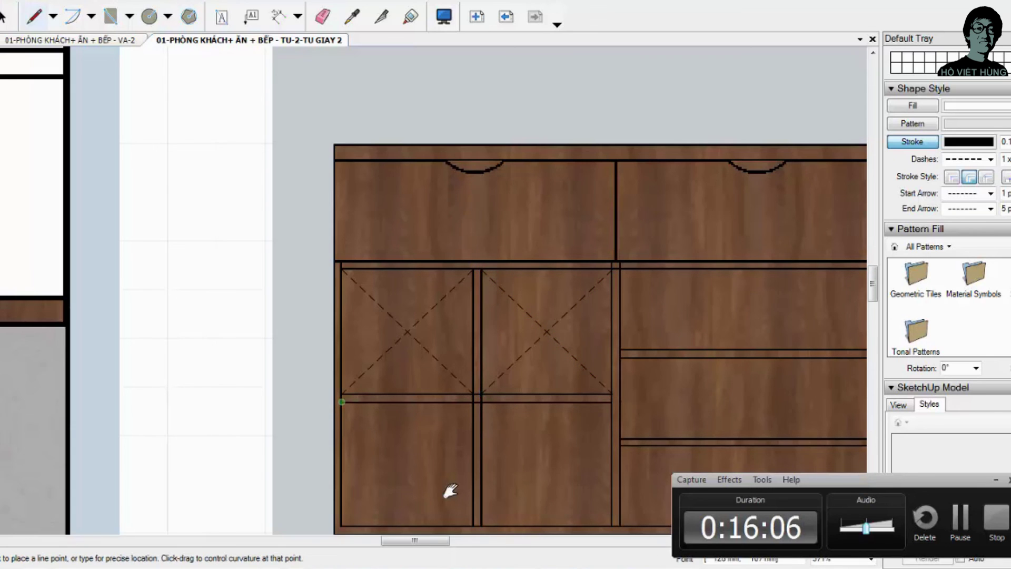
Step: Draw dashed X diagonals across the lower-left and lower-right cabinet doors
click(342, 402)
scroll(450, 491, down, 1)
scroll(450, 491, up, 2)
double_click(454, 499)
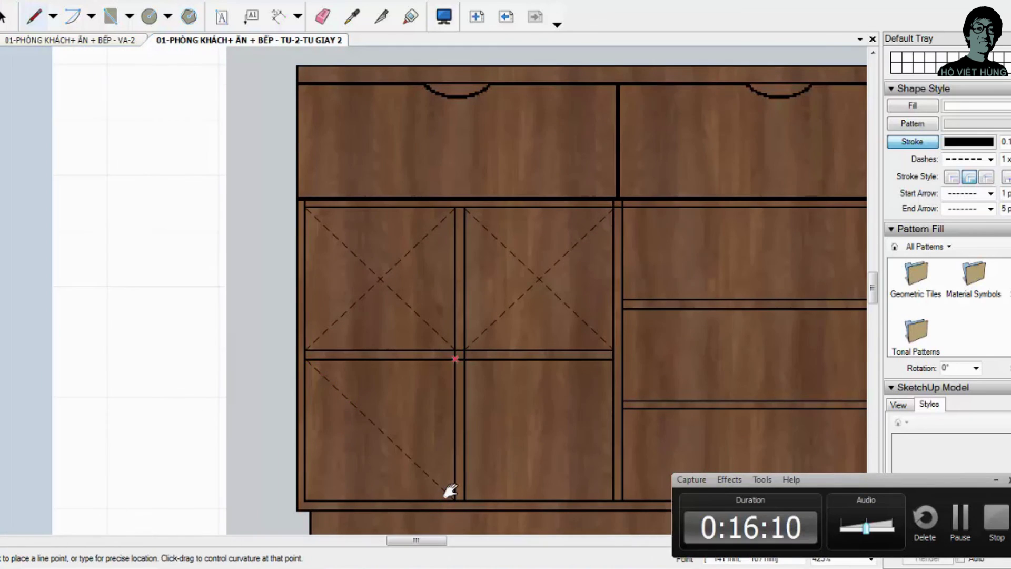
click(454, 360)
double_click(305, 499)
click(463, 360)
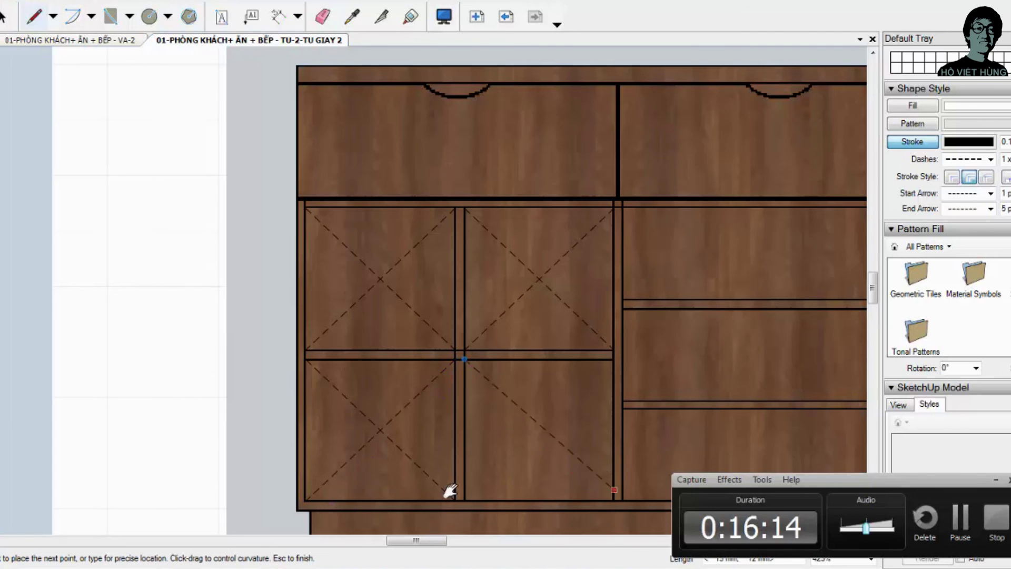
double_click(614, 499)
click(614, 359)
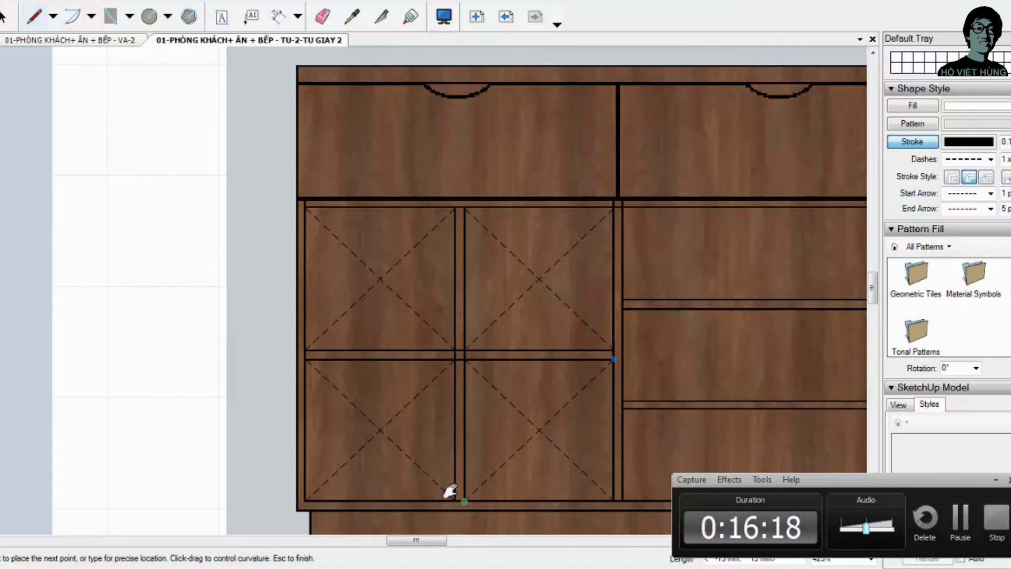
double_click(464, 501)
scroll(450, 491, down, 3)
scroll(451, 491, up, 3)
Step: Cross the middle section's top, middle and bottom drawers with dashed X's
click(431, 325)
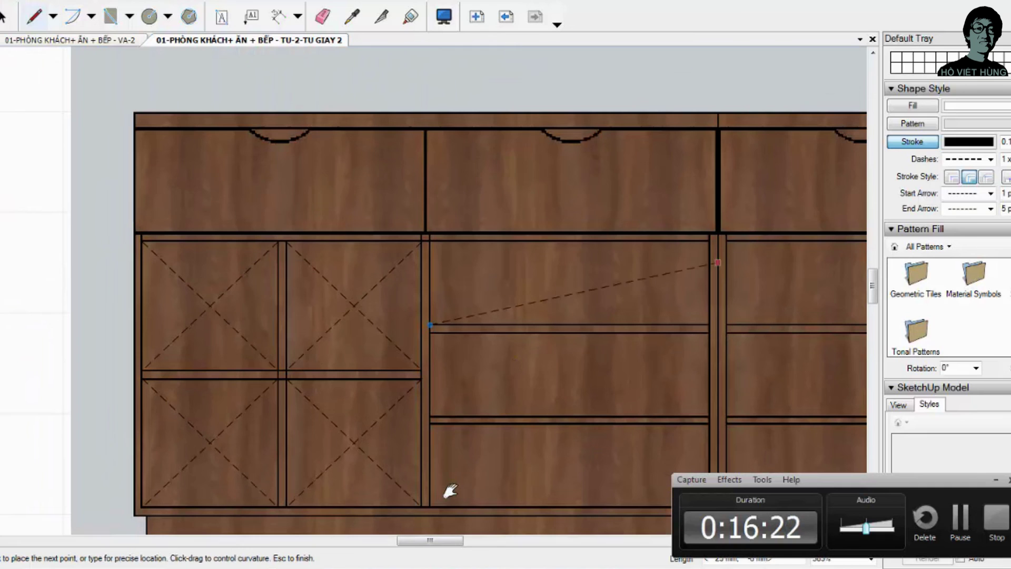
double_click(710, 242)
click(430, 242)
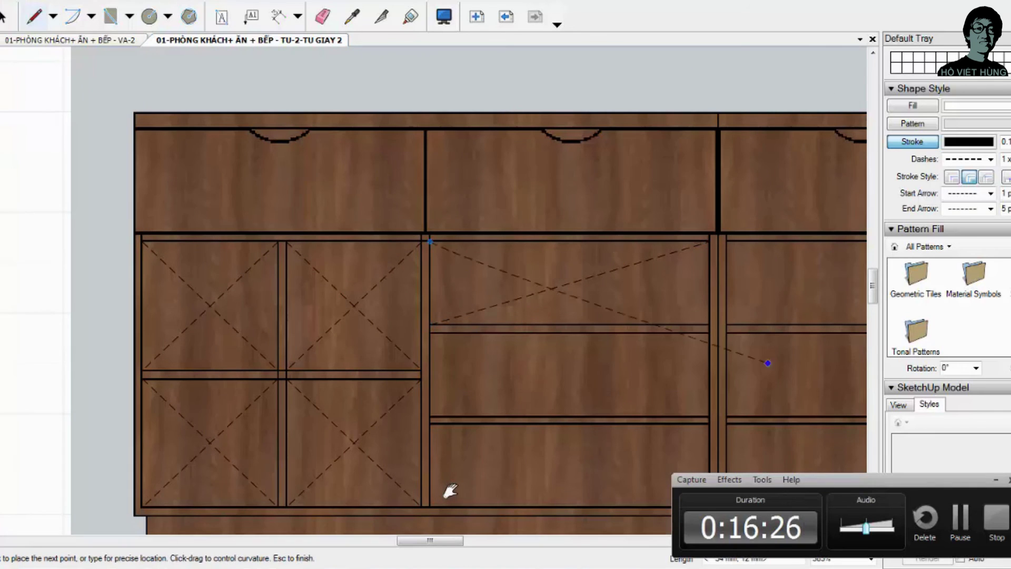
double_click(717, 322)
click(431, 333)
double_click(710, 416)
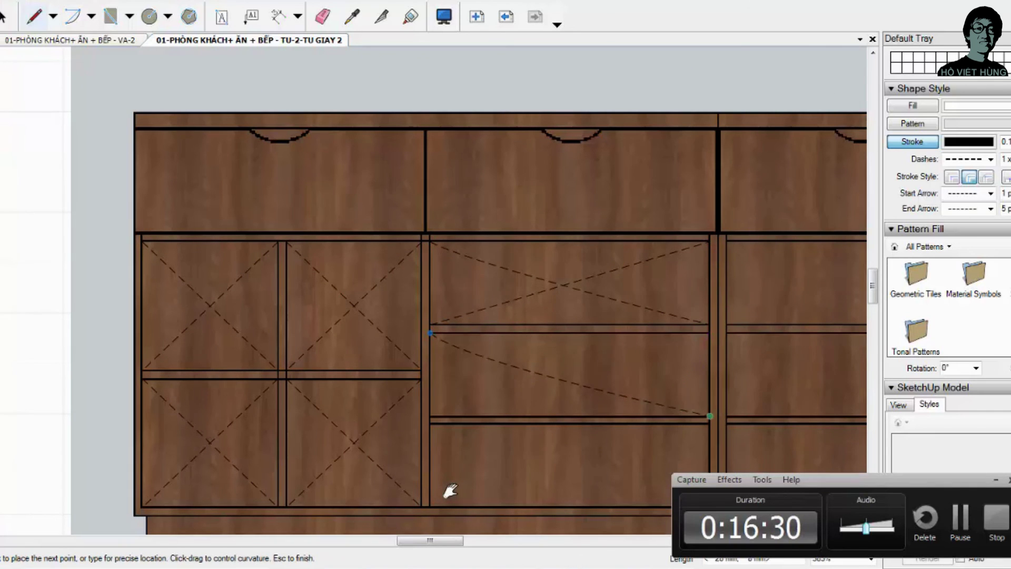
click(710, 333)
scroll(450, 491, down, 5)
scroll(450, 491, up, 4)
click(652, 359)
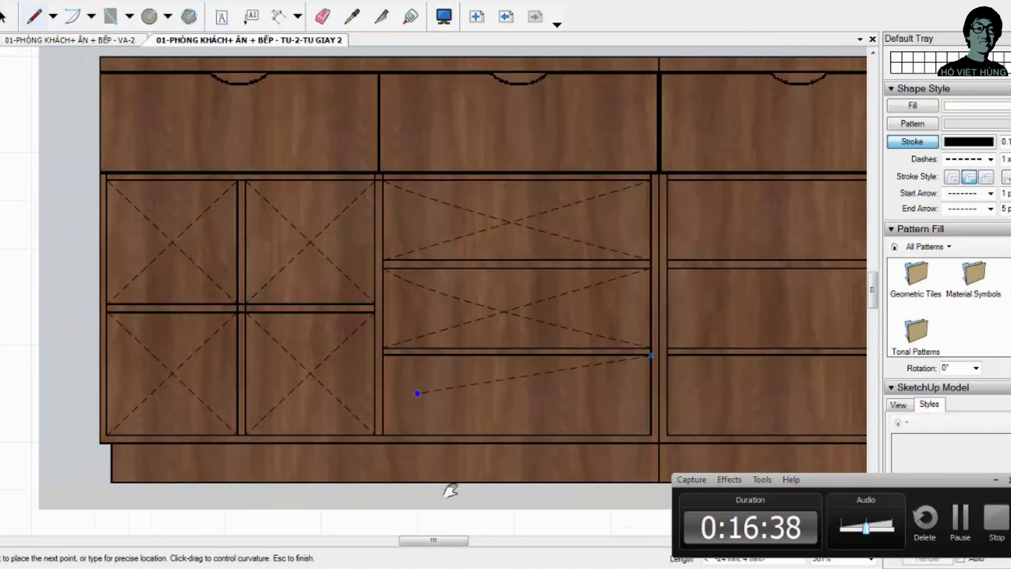
double_click(383, 435)
click(384, 356)
double_click(651, 438)
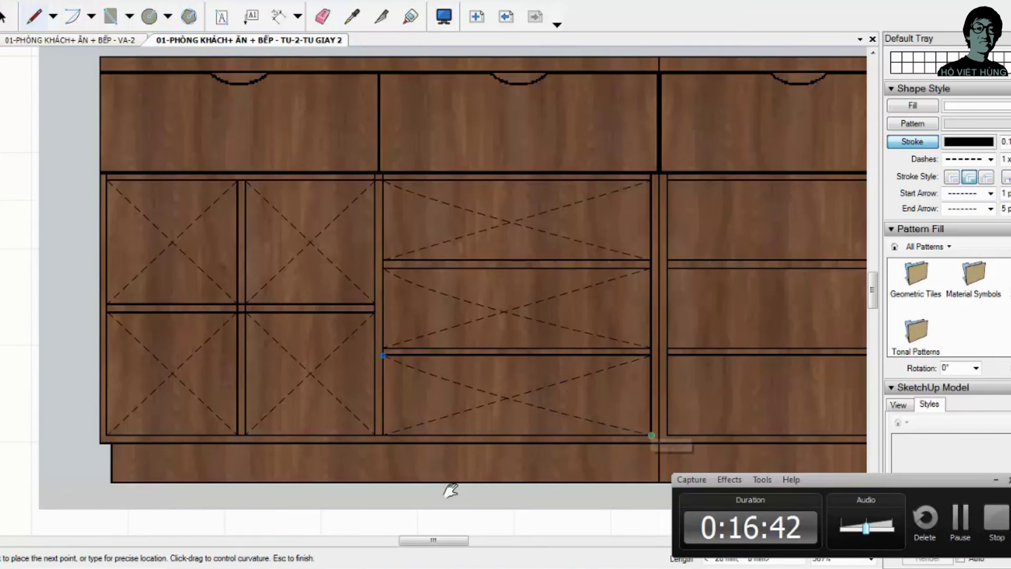
scroll(651, 438, down, 4)
scroll(832, 394, up, 3)
Step: Cross the next section's top, middle and bottom drawers with dashed X's
click(543, 207)
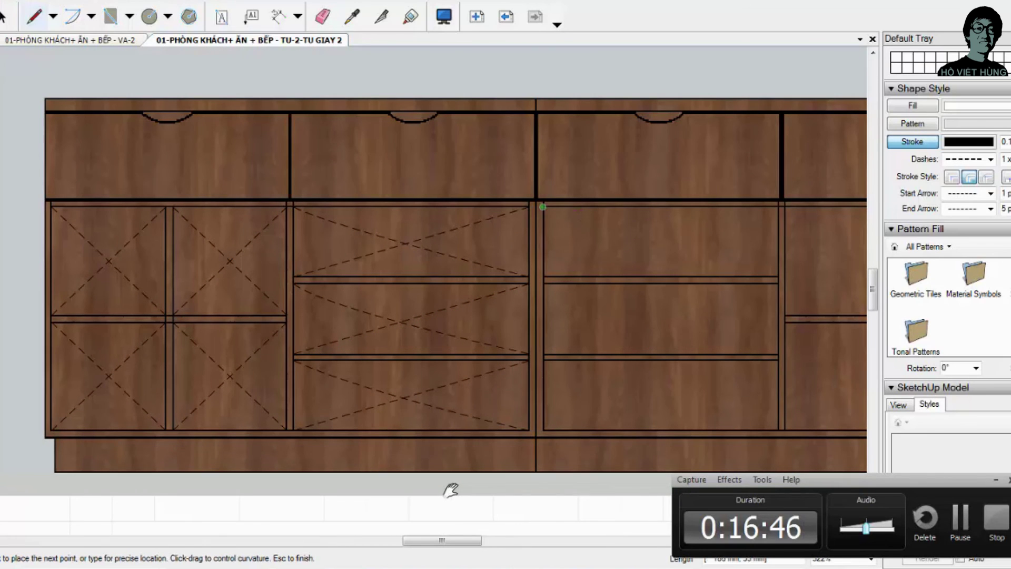
double_click(777, 277)
click(778, 206)
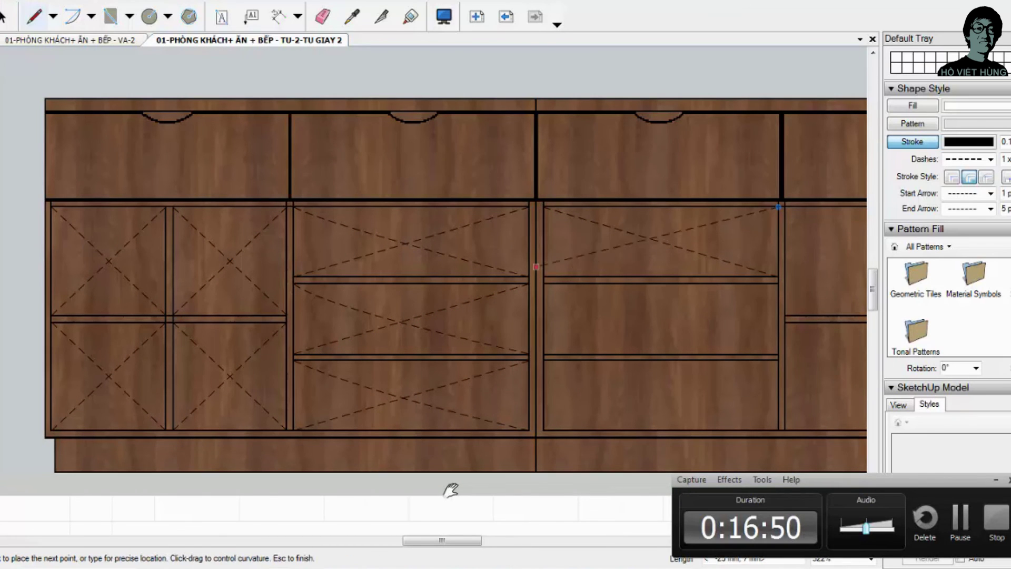
double_click(542, 276)
click(544, 284)
double_click(778, 354)
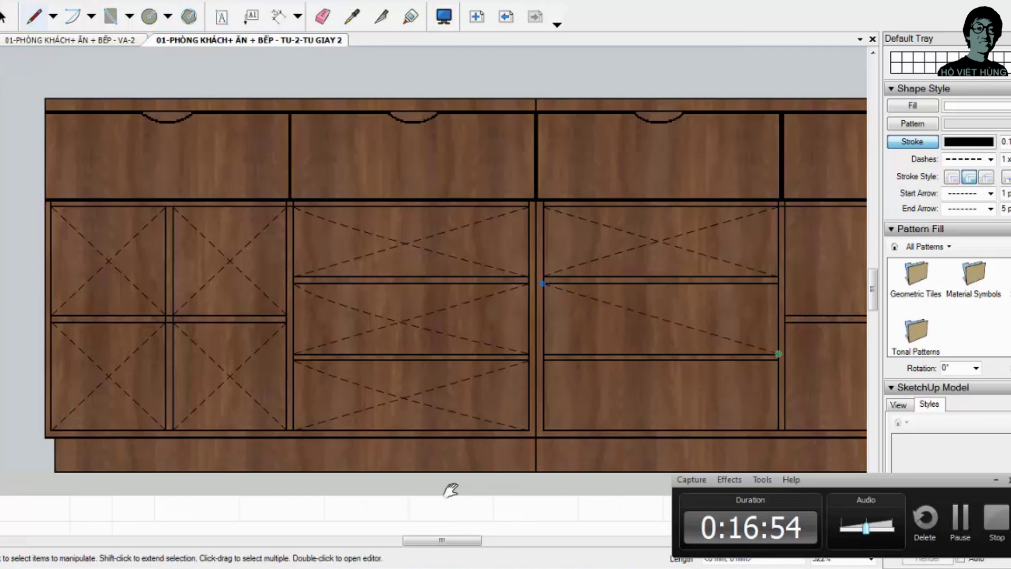
click(778, 284)
double_click(544, 354)
click(543, 360)
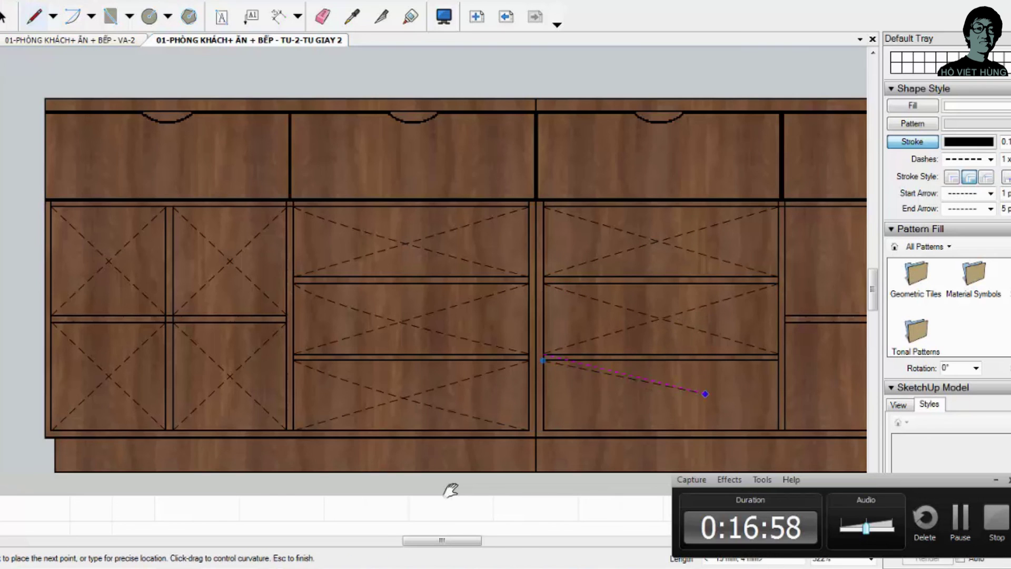
double_click(778, 430)
click(778, 360)
click(544, 430)
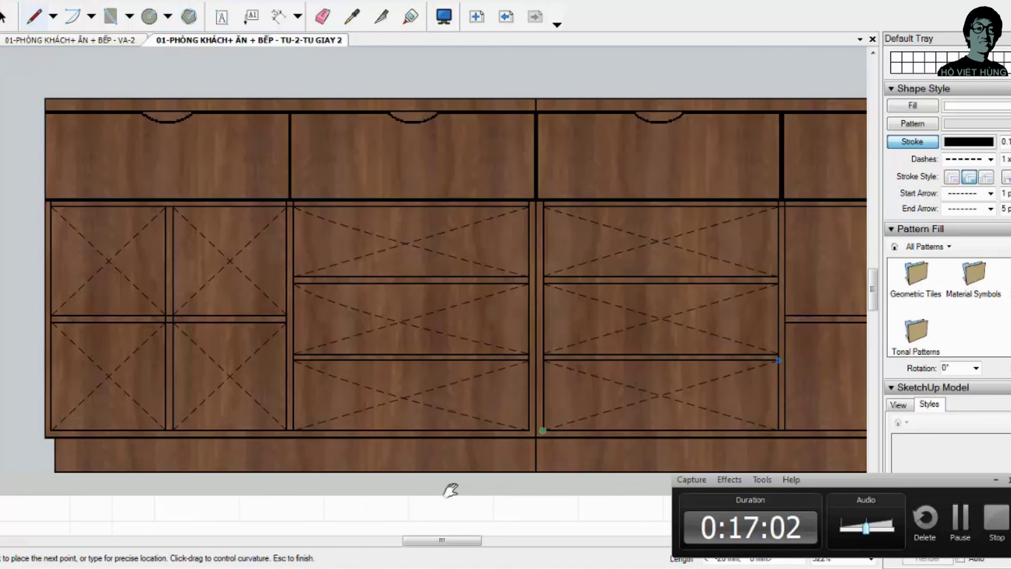
scroll(544, 430, down, 3)
scroll(583, 413, up, 2)
scroll(583, 412, down, 2)
Step: Copy the door X diagonals onto the rightmost cabinet doors
middle_drag(583, 412, 442, 395)
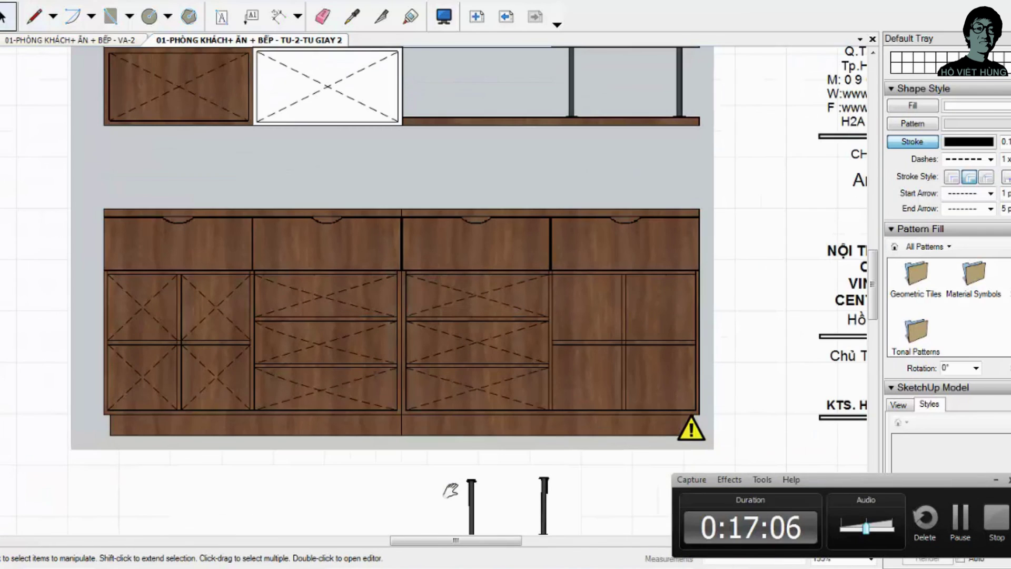
key(space)
click(216, 307)
shift+click(169, 351)
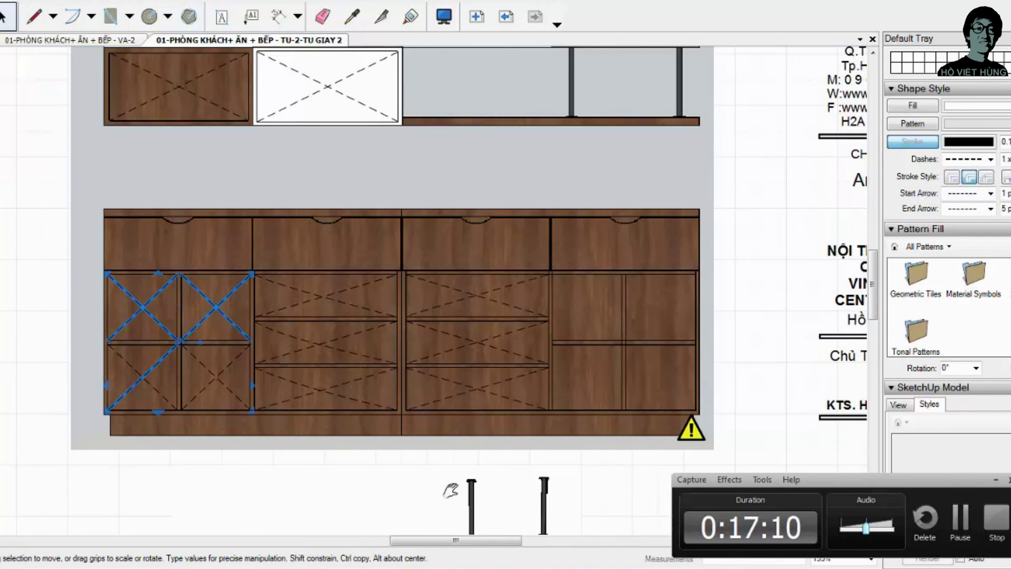
shift+click(207, 367)
drag(130, 293, 577, 292)
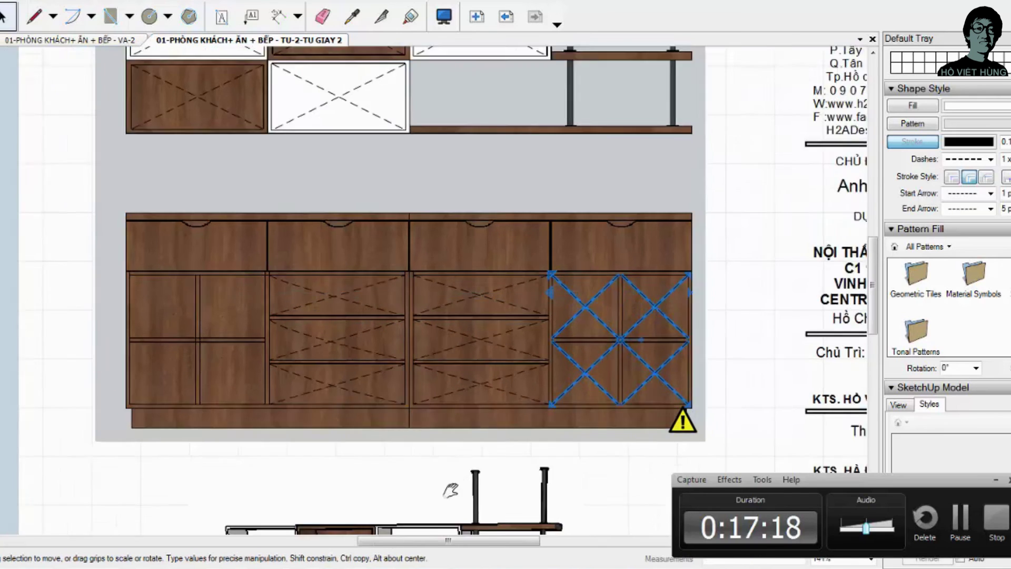
scroll(576, 292, down, 3)
scroll(577, 292, up, 3)
key(Escape)
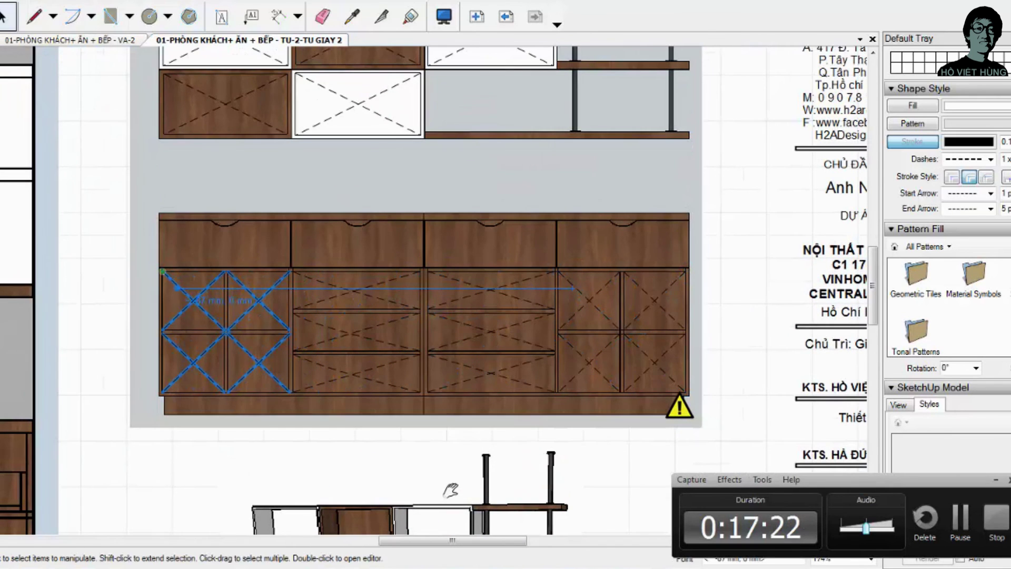
scroll(451, 490, down, 2)
scroll(450, 489, down, 1)
scroll(450, 490, down, 2)
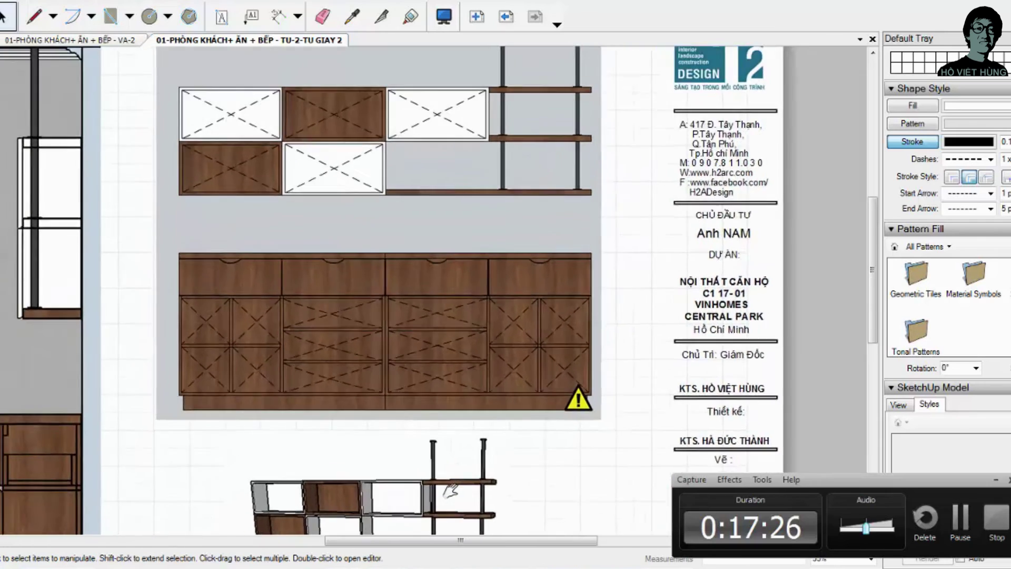
scroll(450, 491, down, 1)
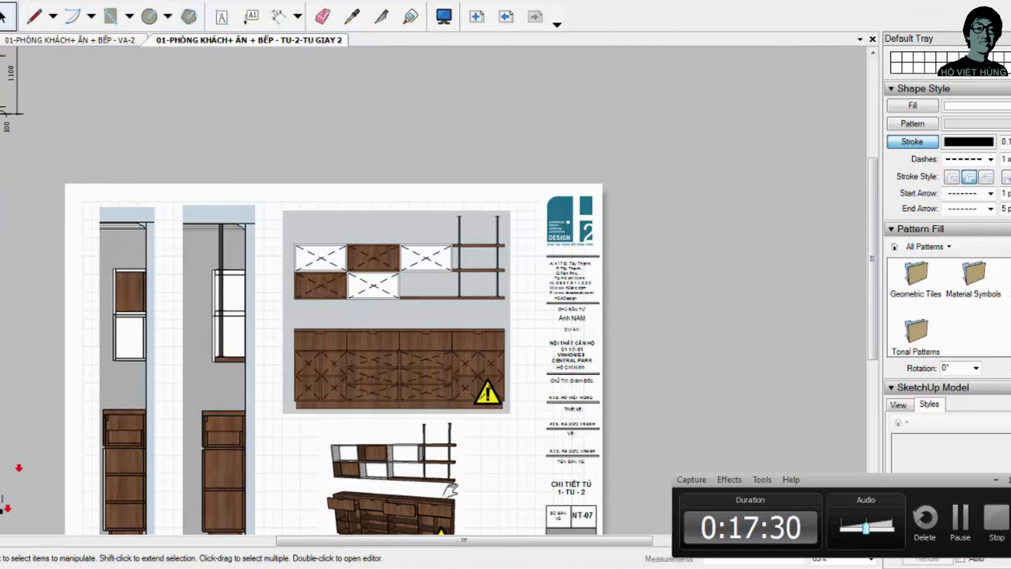
scroll(450, 490, up, 1)
scroll(450, 490, up, 2)
scroll(451, 490, down, 2)
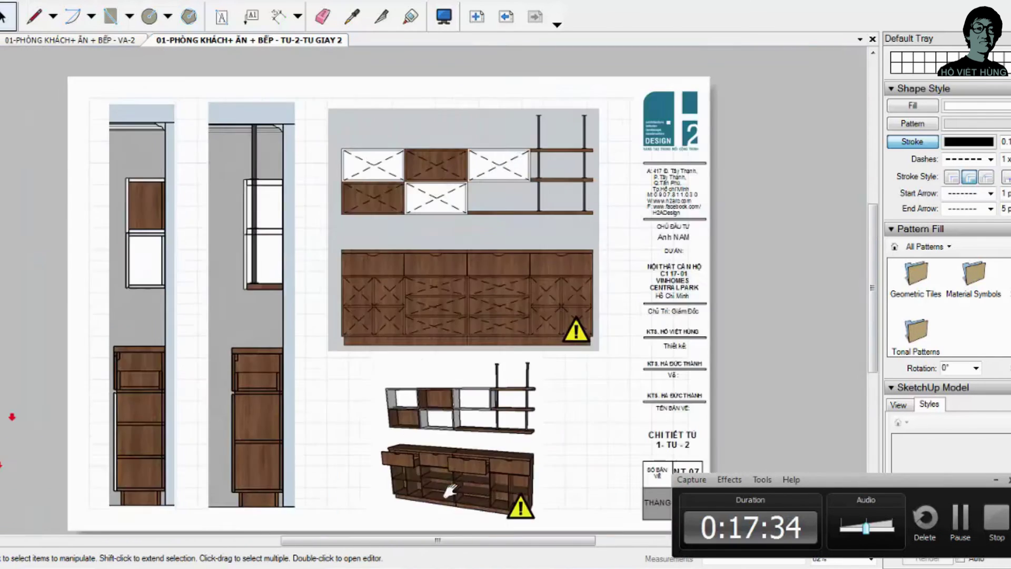
scroll(450, 490, down, 1)
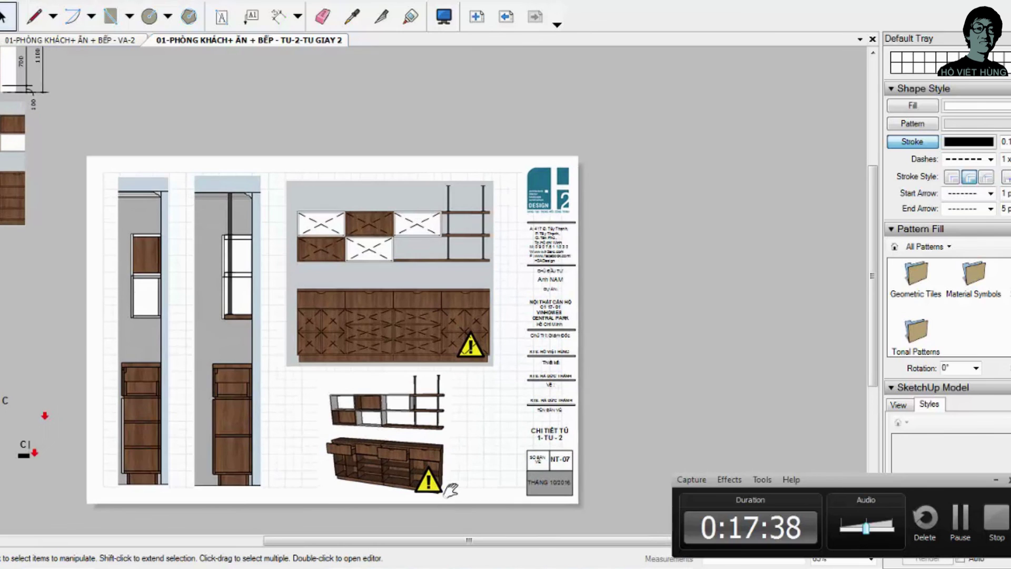
scroll(450, 490, down, 2)
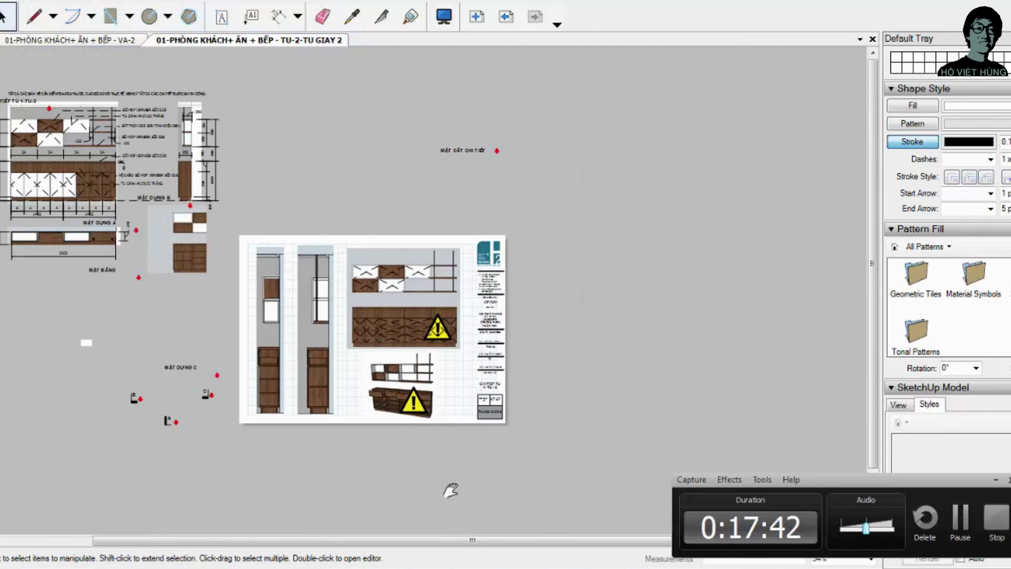
Step: Ungroup the drawings beside the sheet and move the general notes line to the sheet top
right_click(111, 238)
right_click(100, 117)
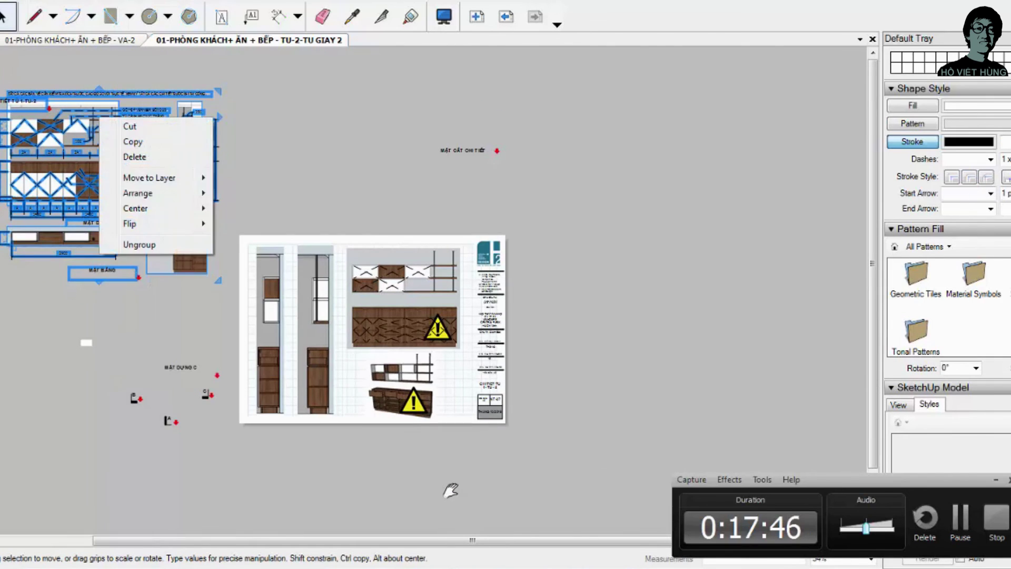
click(139, 245)
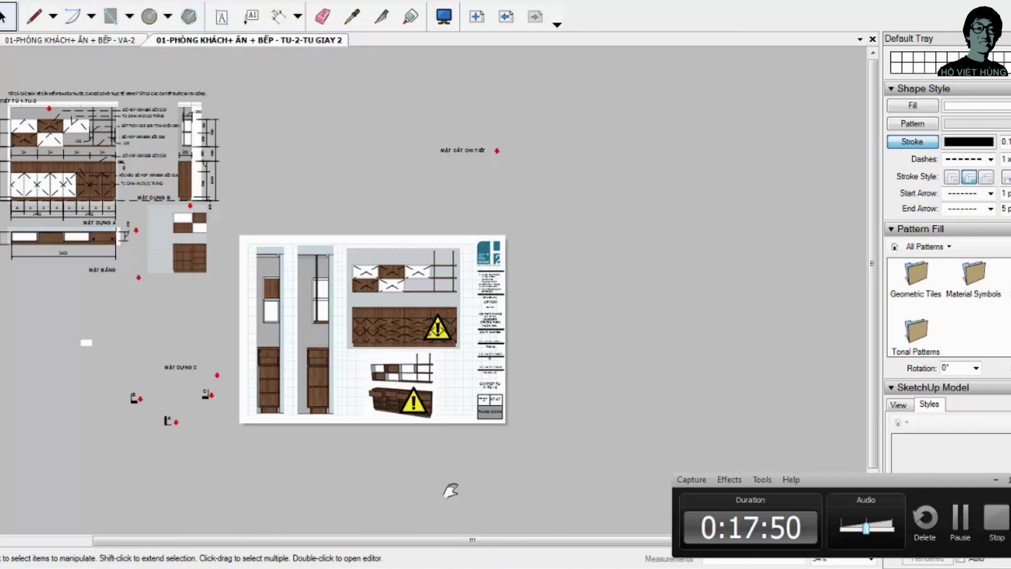
drag(68, 91, 341, 245)
Step: Move the MẶT DỰNG C label onto the sheet below the long elevation
scroll(332, 238, up, 5)
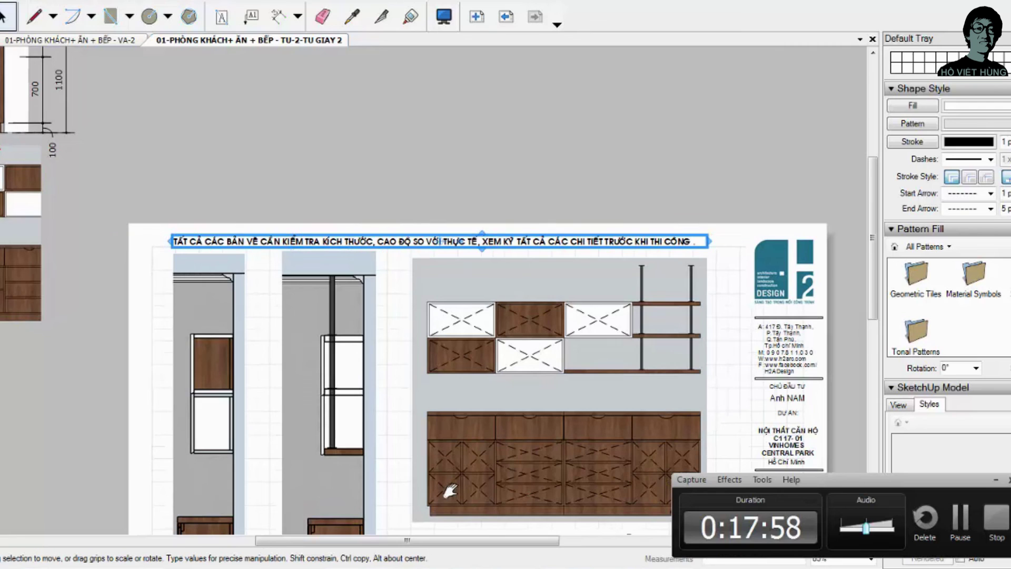
scroll(450, 491, down, 3)
scroll(450, 490, down, 2)
scroll(450, 491, up, 1)
scroll(451, 491, up, 1)
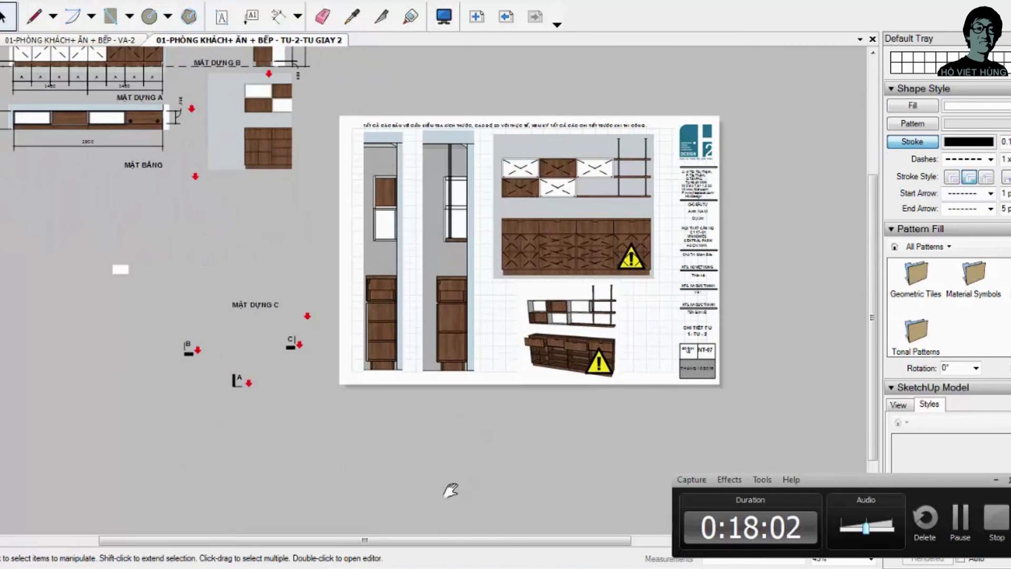
scroll(450, 491, up, 1)
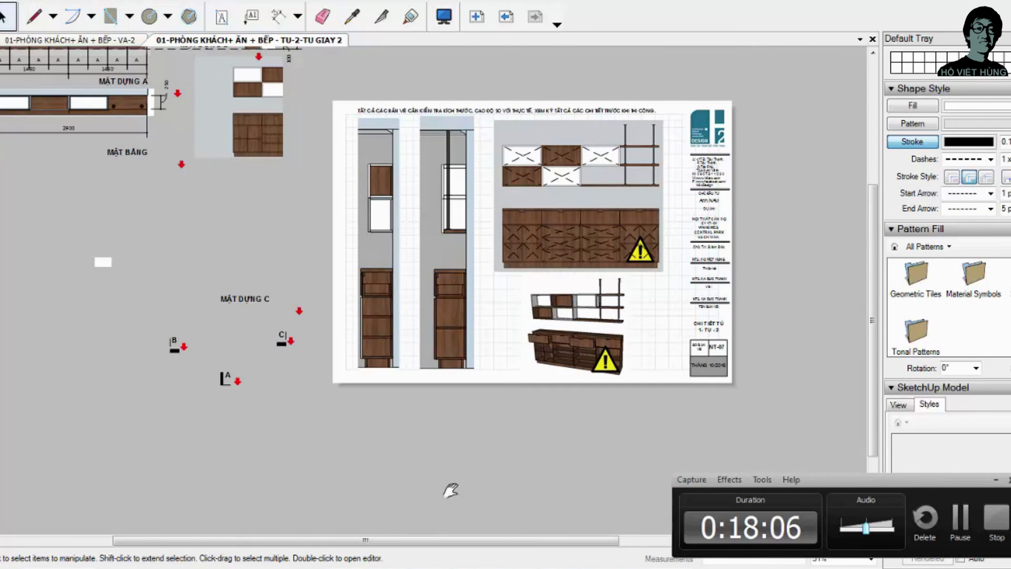
drag(240, 299, 546, 280)
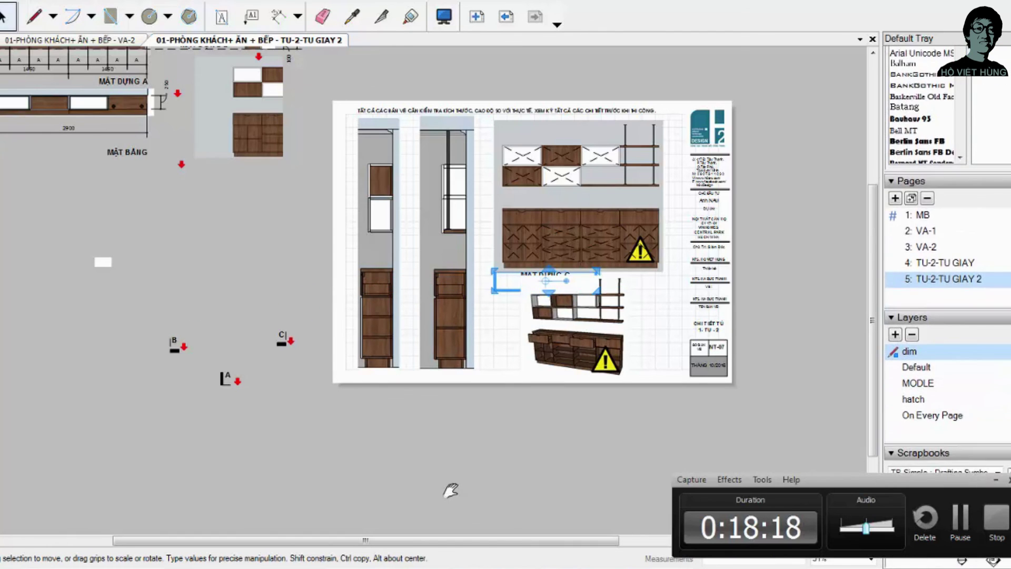
Step: Select the elevation and 3D viewports and check the bottom viewport's options without changes
click(579, 195)
shift+click(447, 242)
shift+click(378, 242)
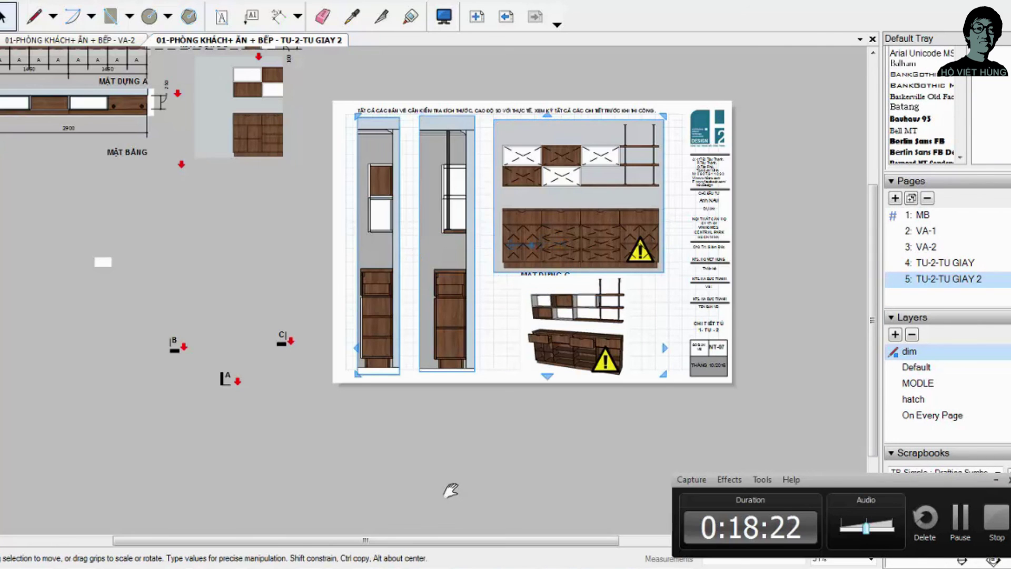
shift+click(574, 327)
right_click(611, 325)
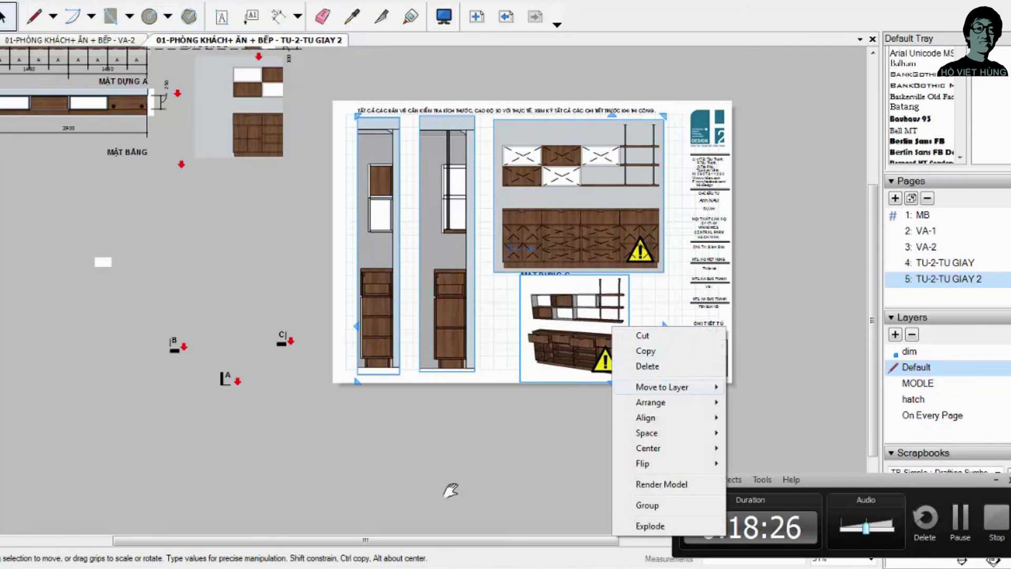
mouse_move(662, 386)
click(760, 387)
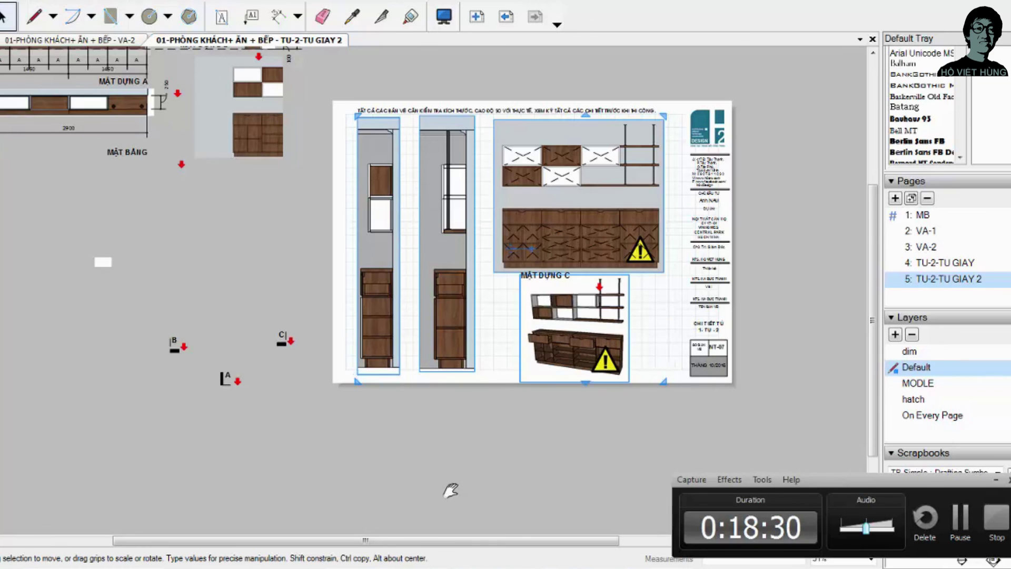
key(Escape)
scroll(537, 275, up, 4)
Step: Move the label above the 3D shelf views and change its text to 'CHIA NGĂN'
drag(536, 289, 516, 289)
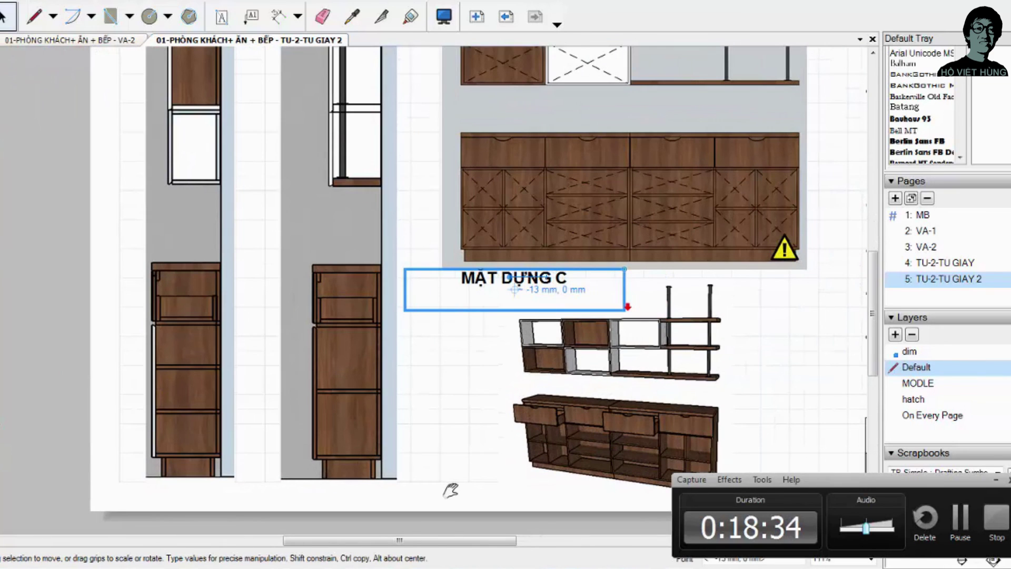
double_click(515, 289)
key(ctrl+a)
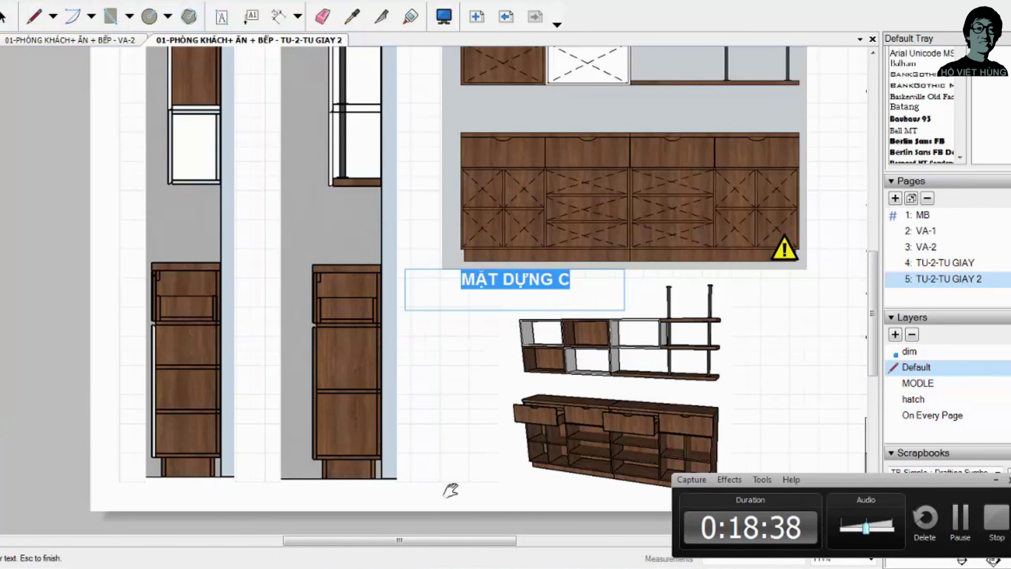
text(CHIA NGAWN)
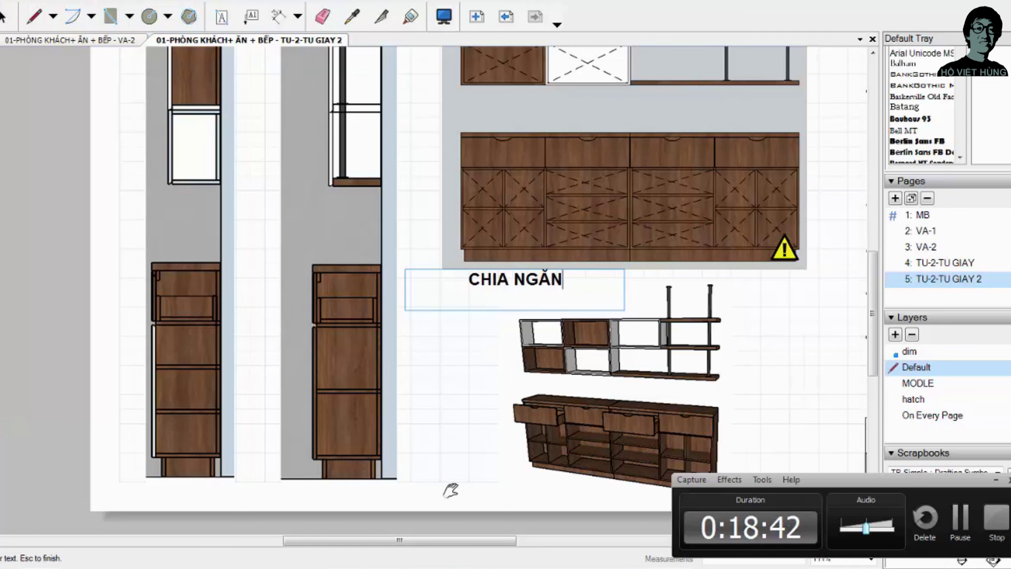
scroll(450, 490, down, 2)
key(Escape)
scroll(450, 490, up, 3)
click(616, 296)
scroll(617, 296, down, 2)
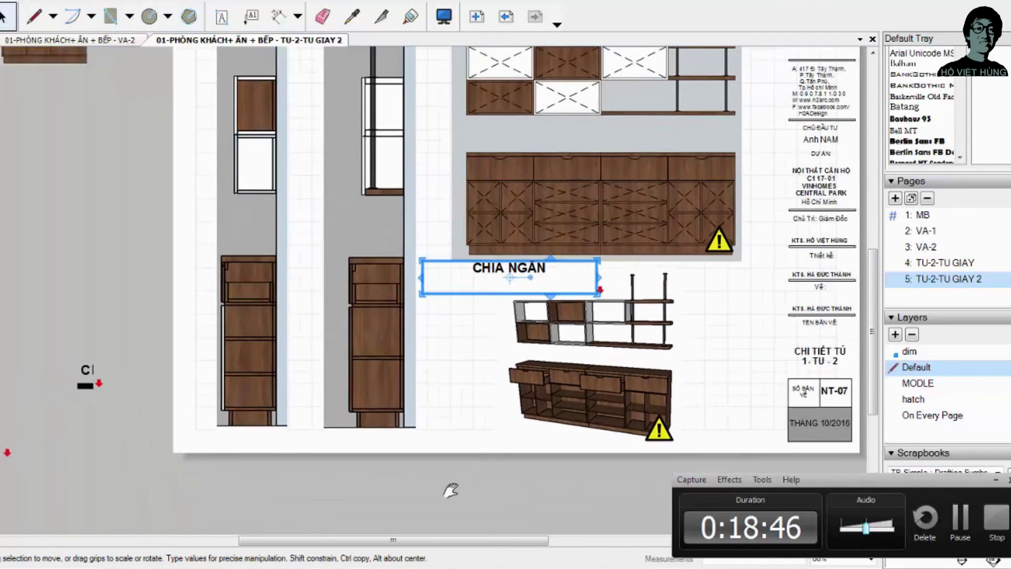
scroll(556, 258, up, 1)
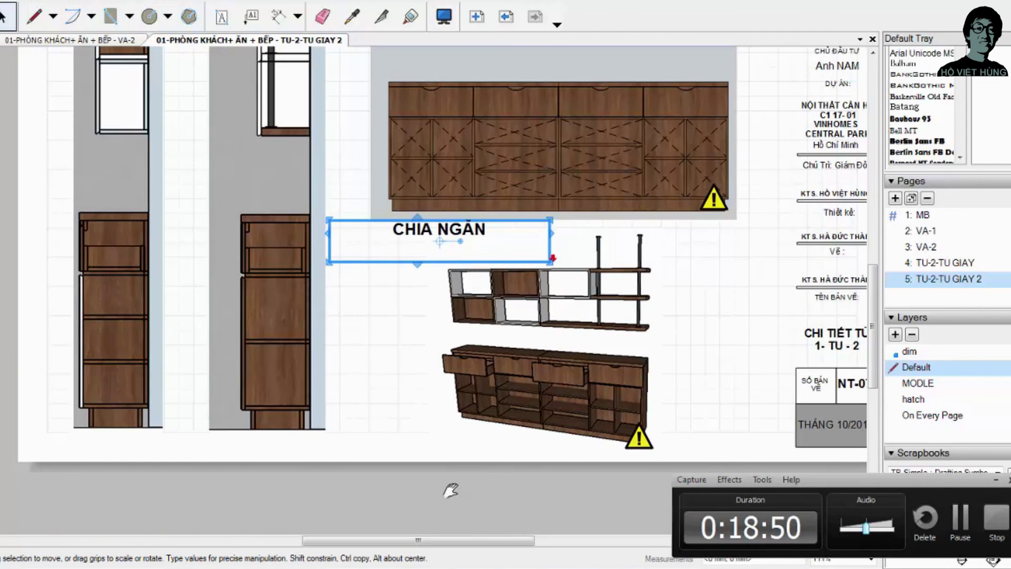
key(Escape)
scroll(450, 489, down, 2)
scroll(450, 489, up, 1)
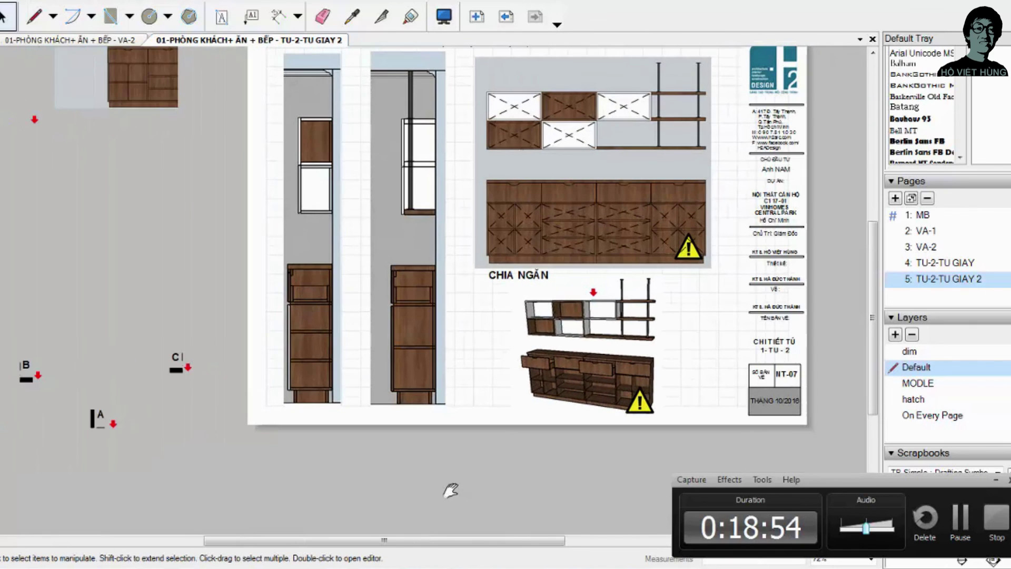
scroll(450, 490, up, 1)
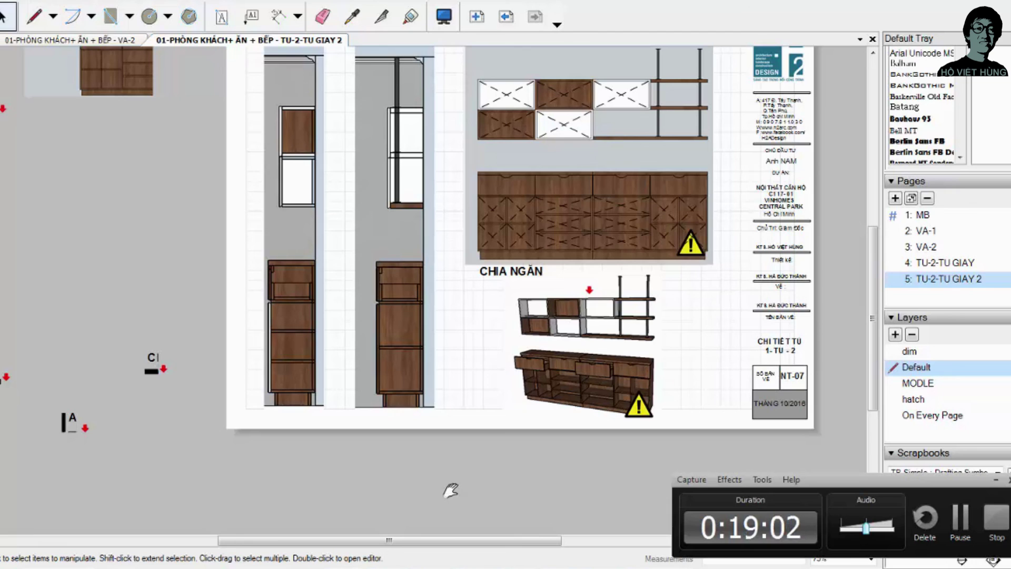
Step: Move section marker C onto the sheet above the upper wall cabinets
scroll(450, 489, down, 1)
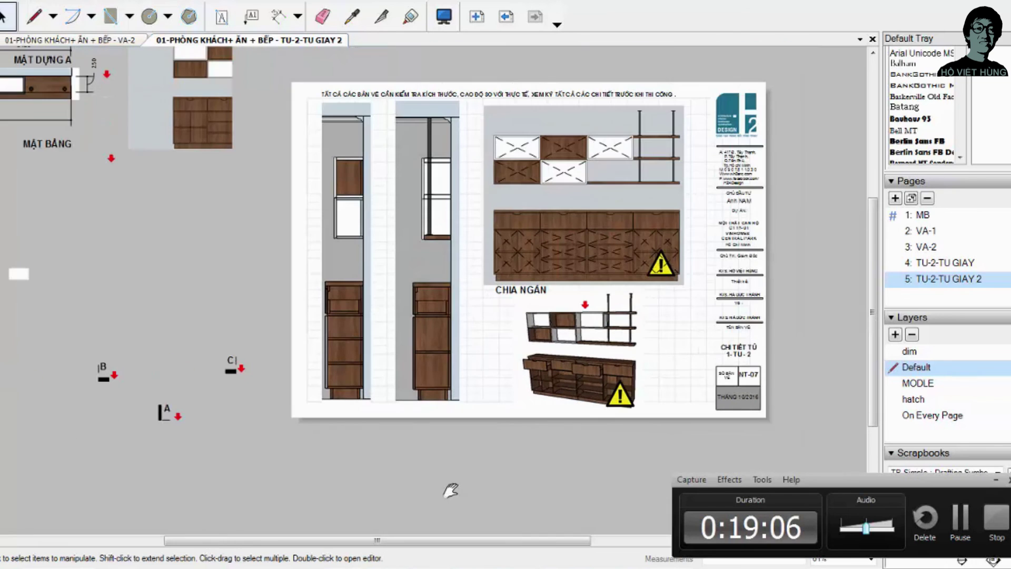
click(230, 363)
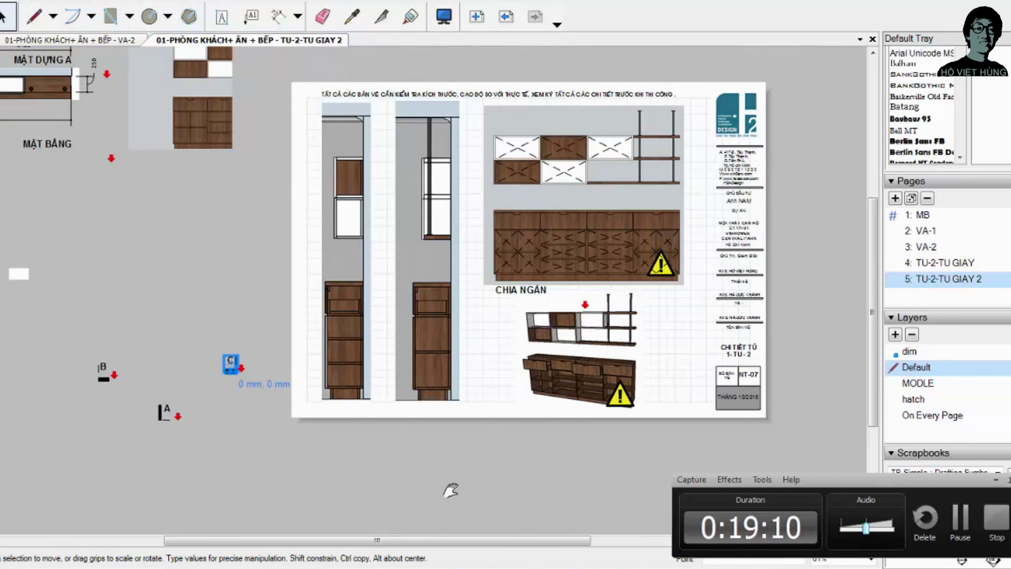
mouse_move(230, 364)
mouse_down()
mouse_move(242, 344)
mouse_move(458, 203)
mouse_move(467, 183)
mouse_up()
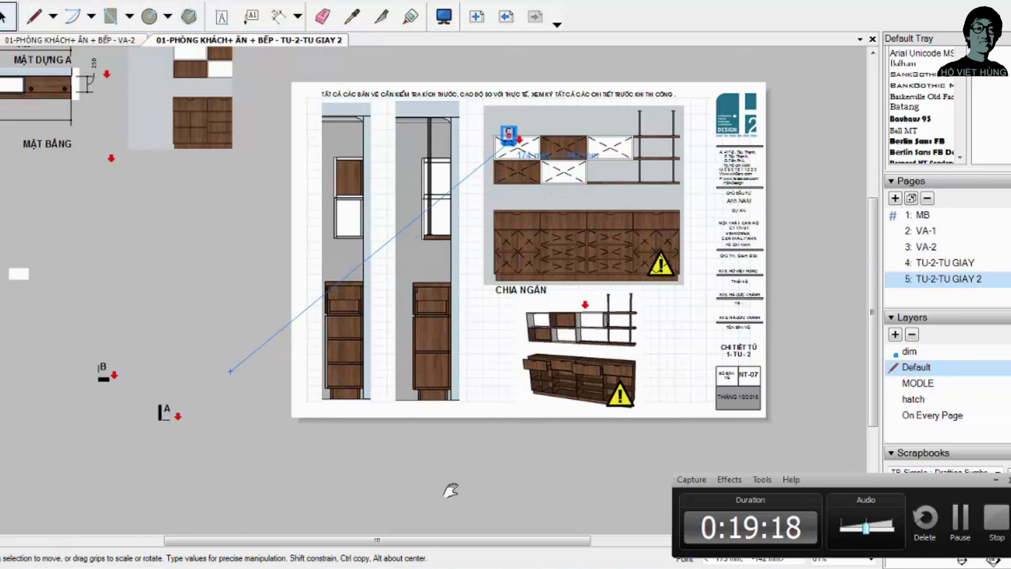
mouse_move(487, 167)
mouse_down()
mouse_move(553, 133)
mouse_move(683, 119)
mouse_up()
scroll(566, 125, up, 1)
scroll(566, 125, up, 1)
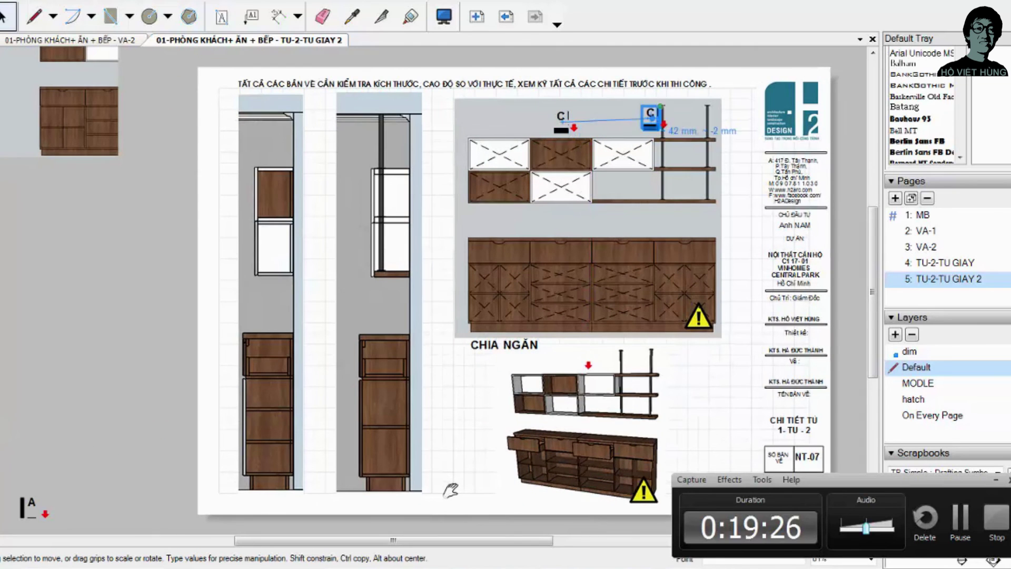
scroll(685, 120, down, 1)
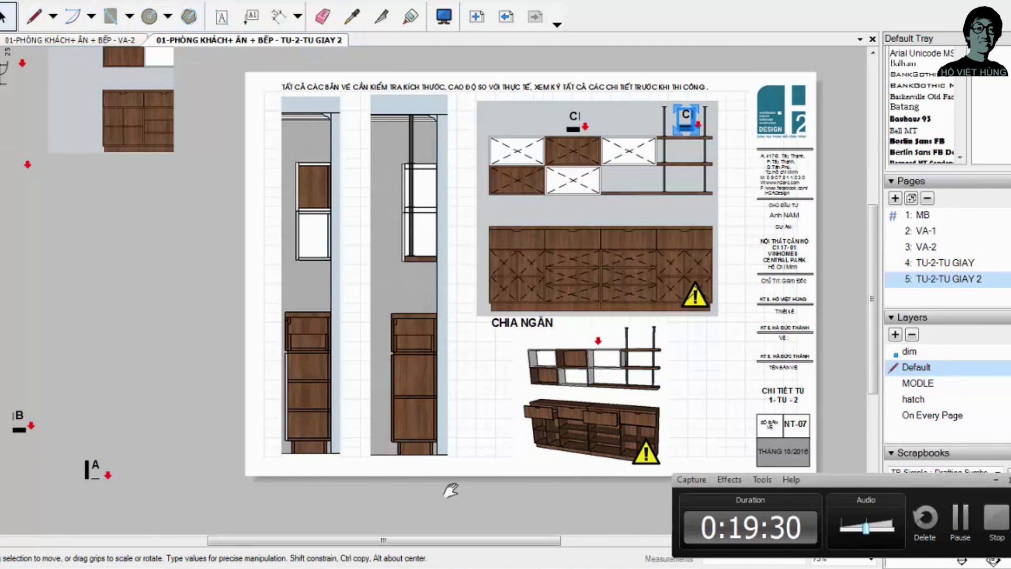
scroll(595, 242, down, 1)
Step: Rename the left section marker to A and the right one to B
double_click(575, 123)
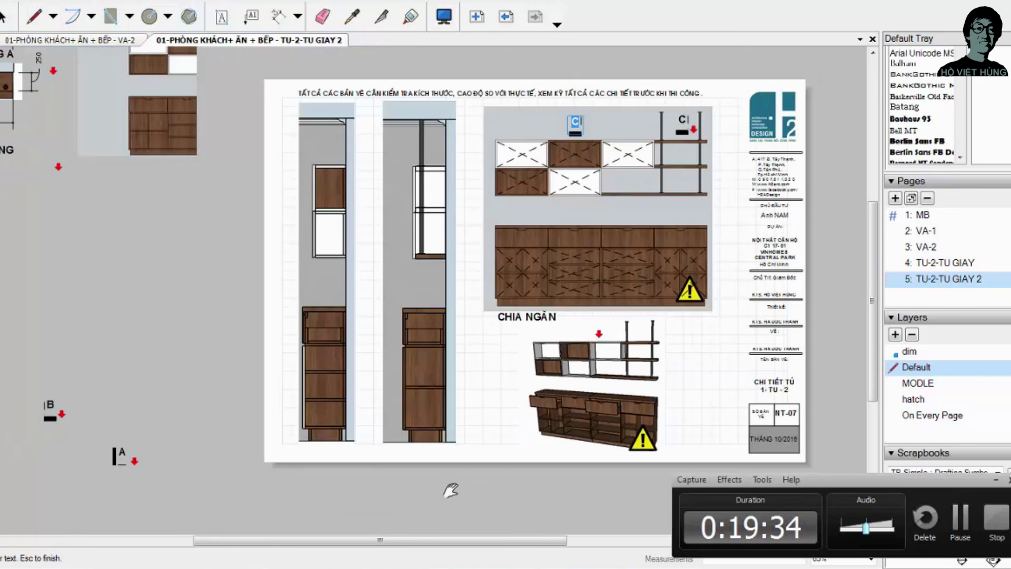
text(A)
key(Escape)
click(683, 122)
double_click(682, 123)
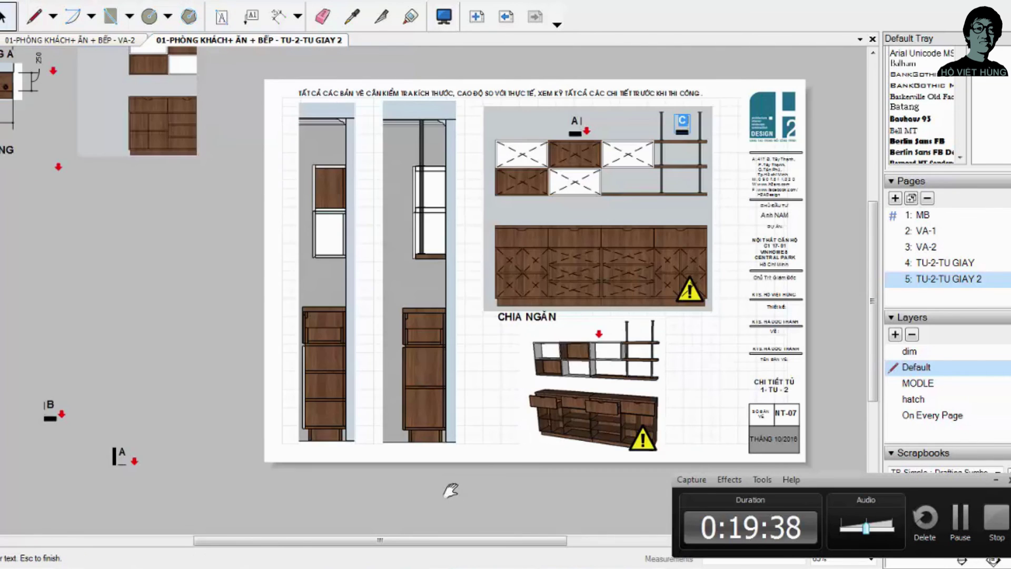
key(Escape)
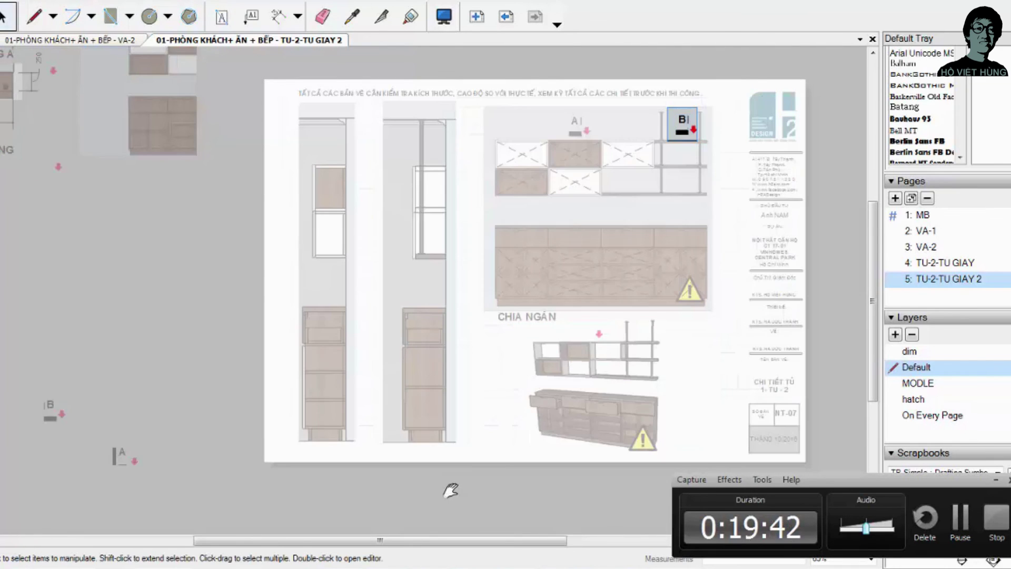
key(Escape)
scroll(451, 490, up, 1)
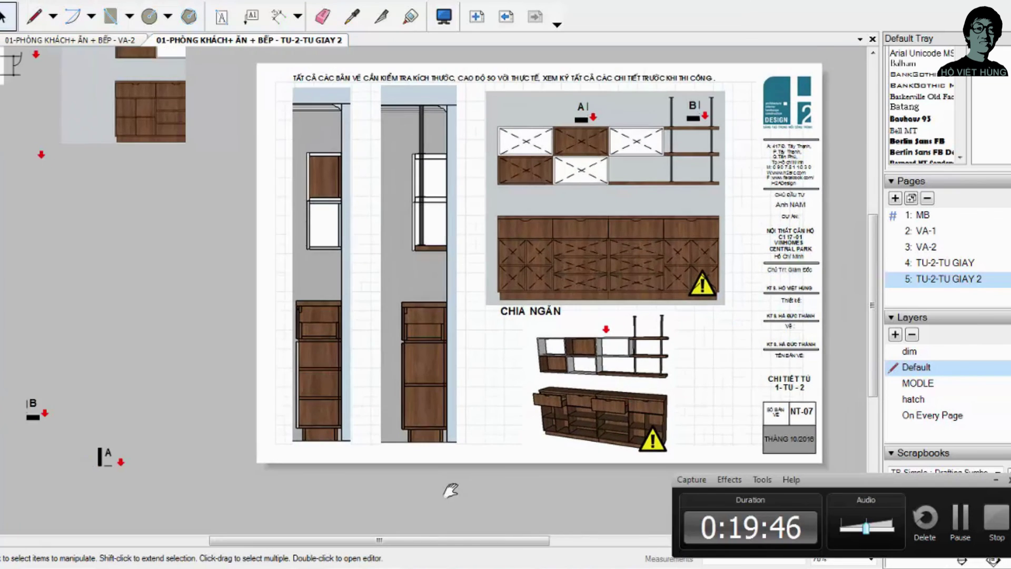
Step: Copy the CHIA NGĂN label beneath the first tall cabinet view and change it to 'A-A'
mouse_move(546, 302)
ctrl+mouse_down()
mouse_move(350, 463)
mouse_move(316, 464)
mouse_move(326, 452)
ctrl+mouse_up()
key(Down)
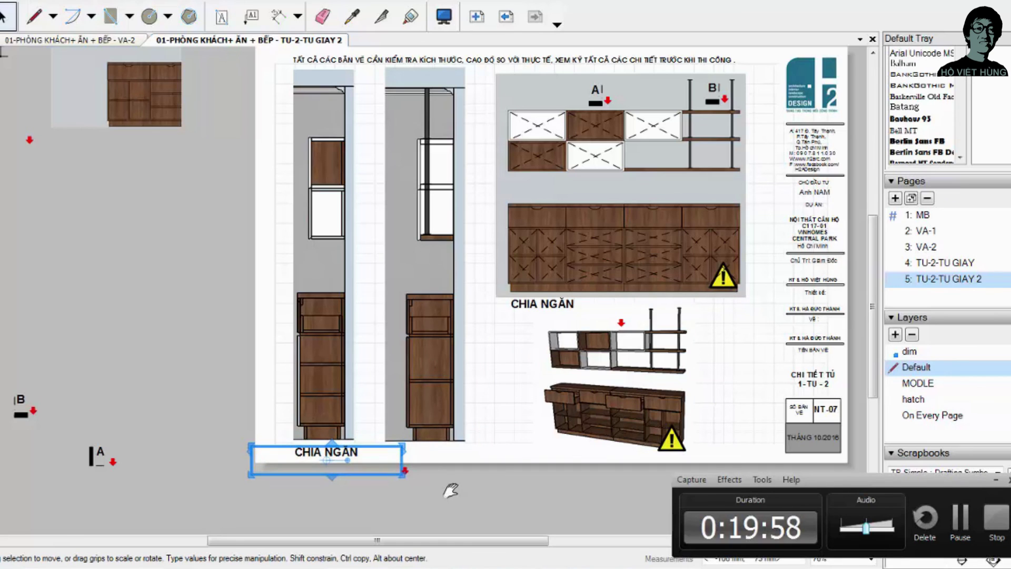
double_click(339, 452)
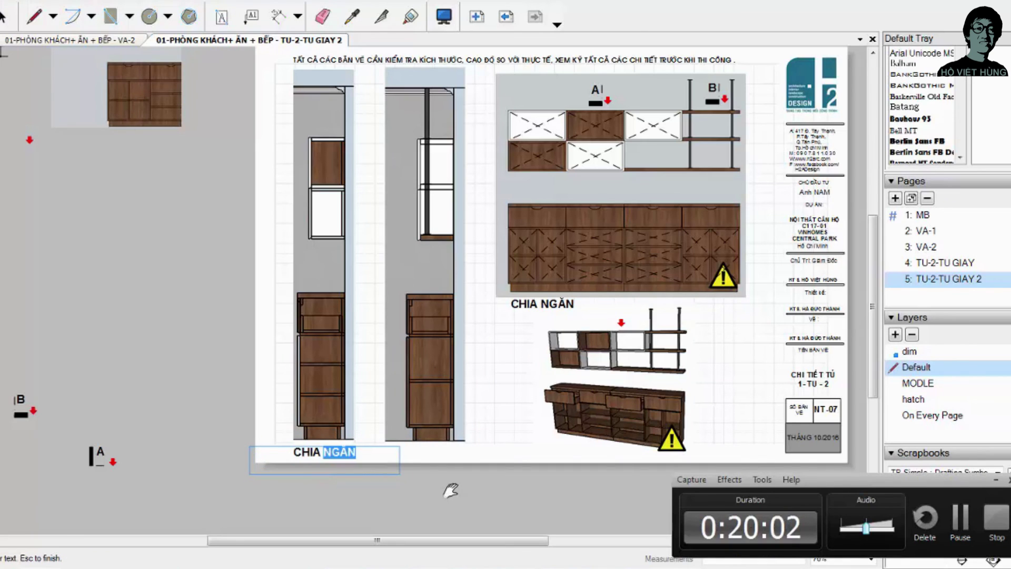
text(A-0A)
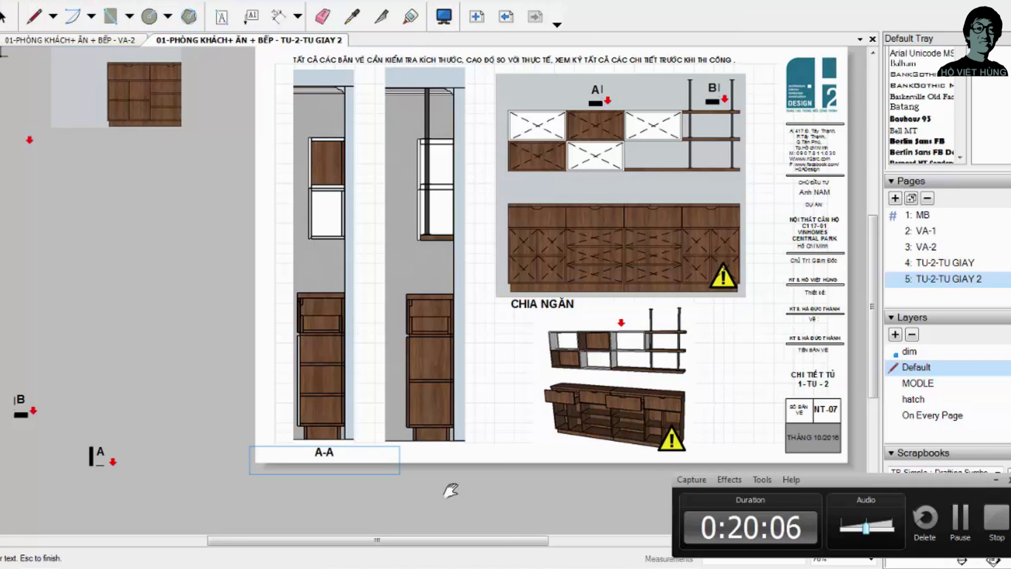
key(Escape)
Step: Copy the A-A caption under the second tall view and begin editing its text
click(324, 458)
ctrl+drag(324, 461, 435, 461)
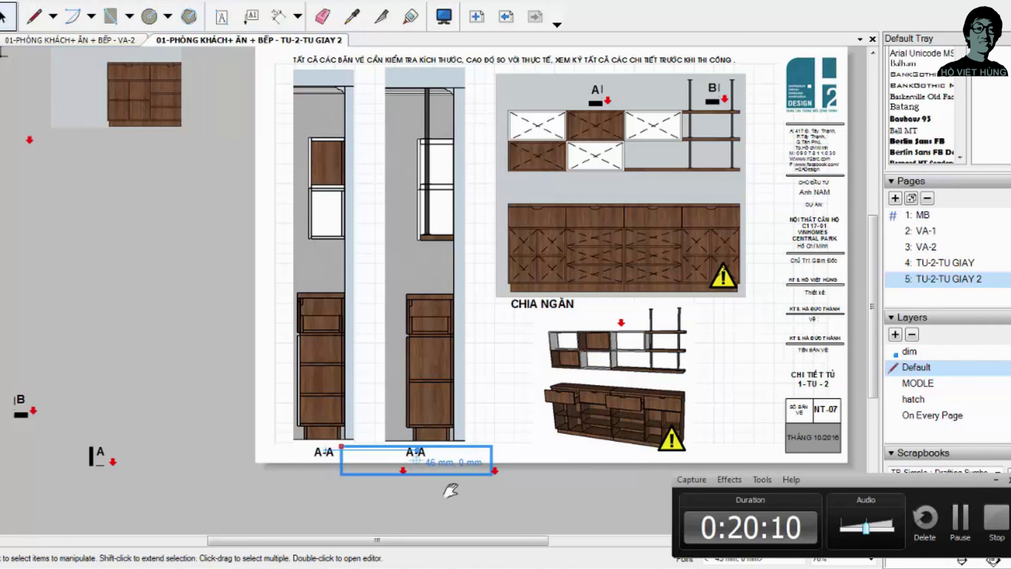
scroll(450, 489, up, 3)
double_click(448, 483)
key(shift+Left)
key(shift+Left)
key(shift+Left)
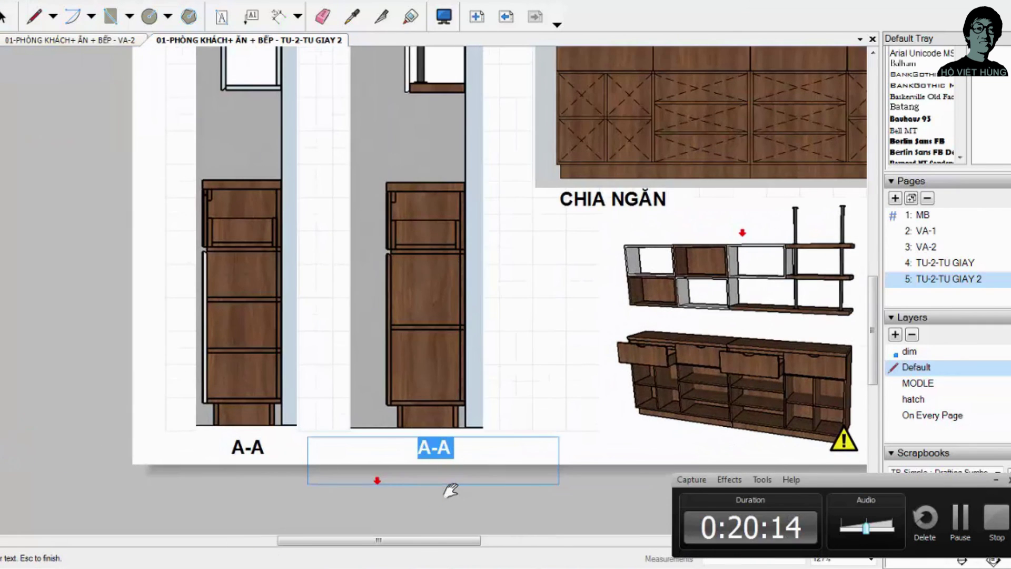